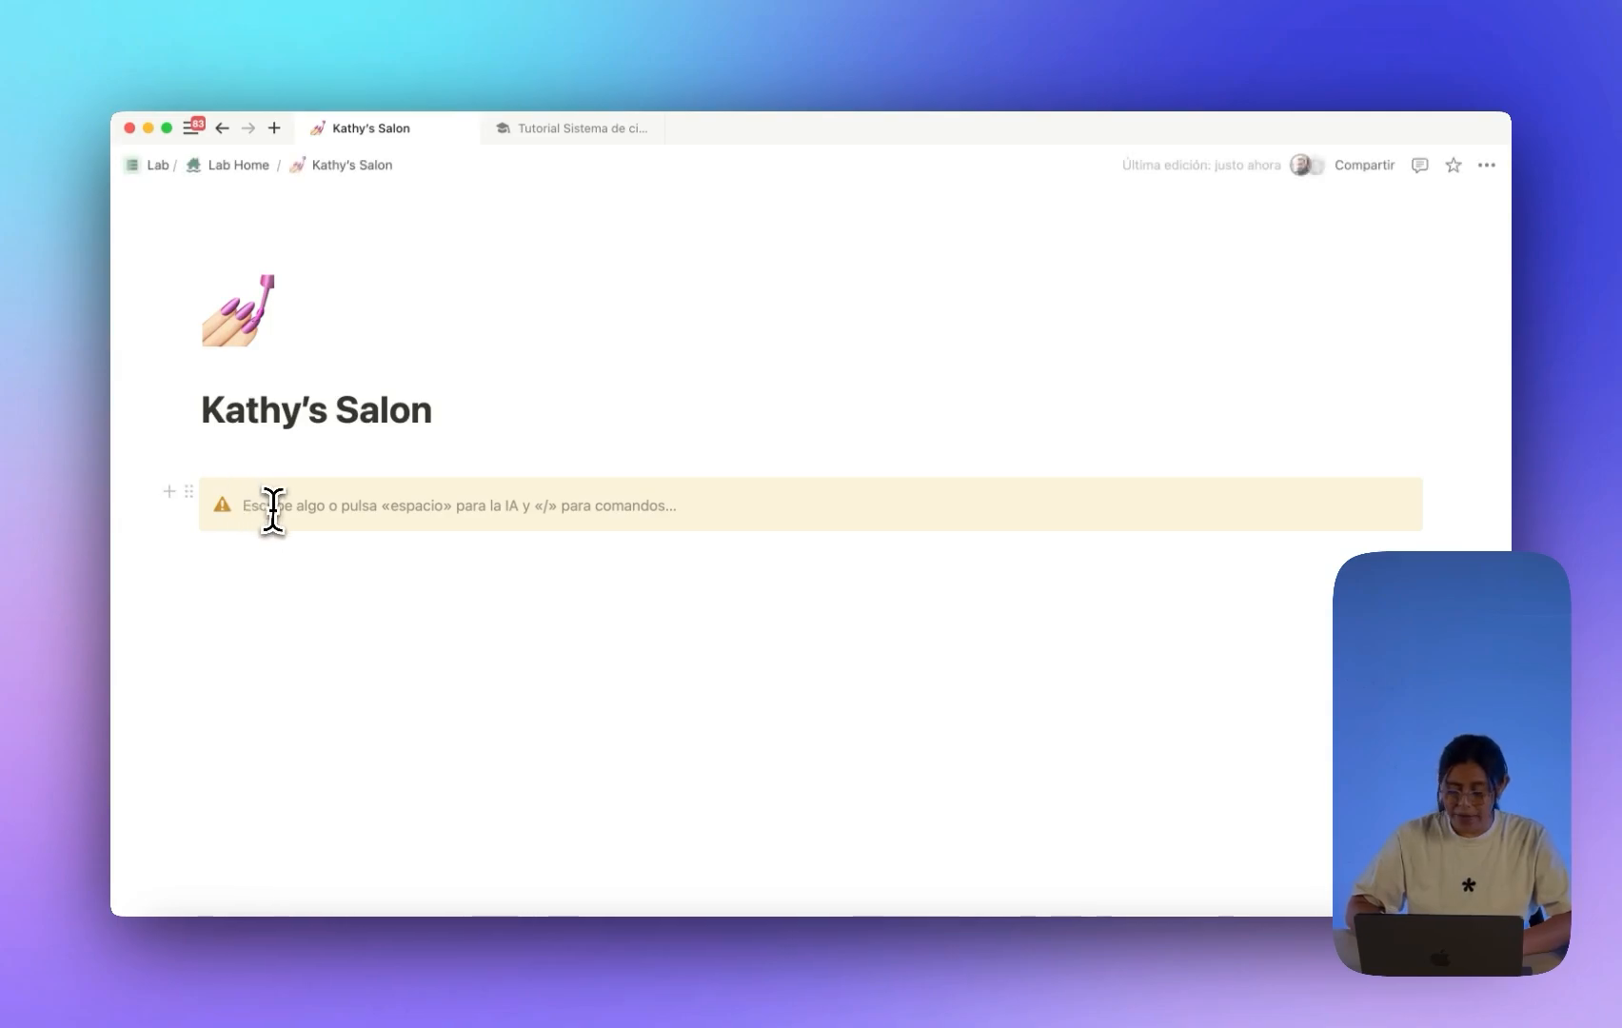
Write '¡Bienvenida a tu página de citas y gestión de clientes!' in the callout.
text(¡)
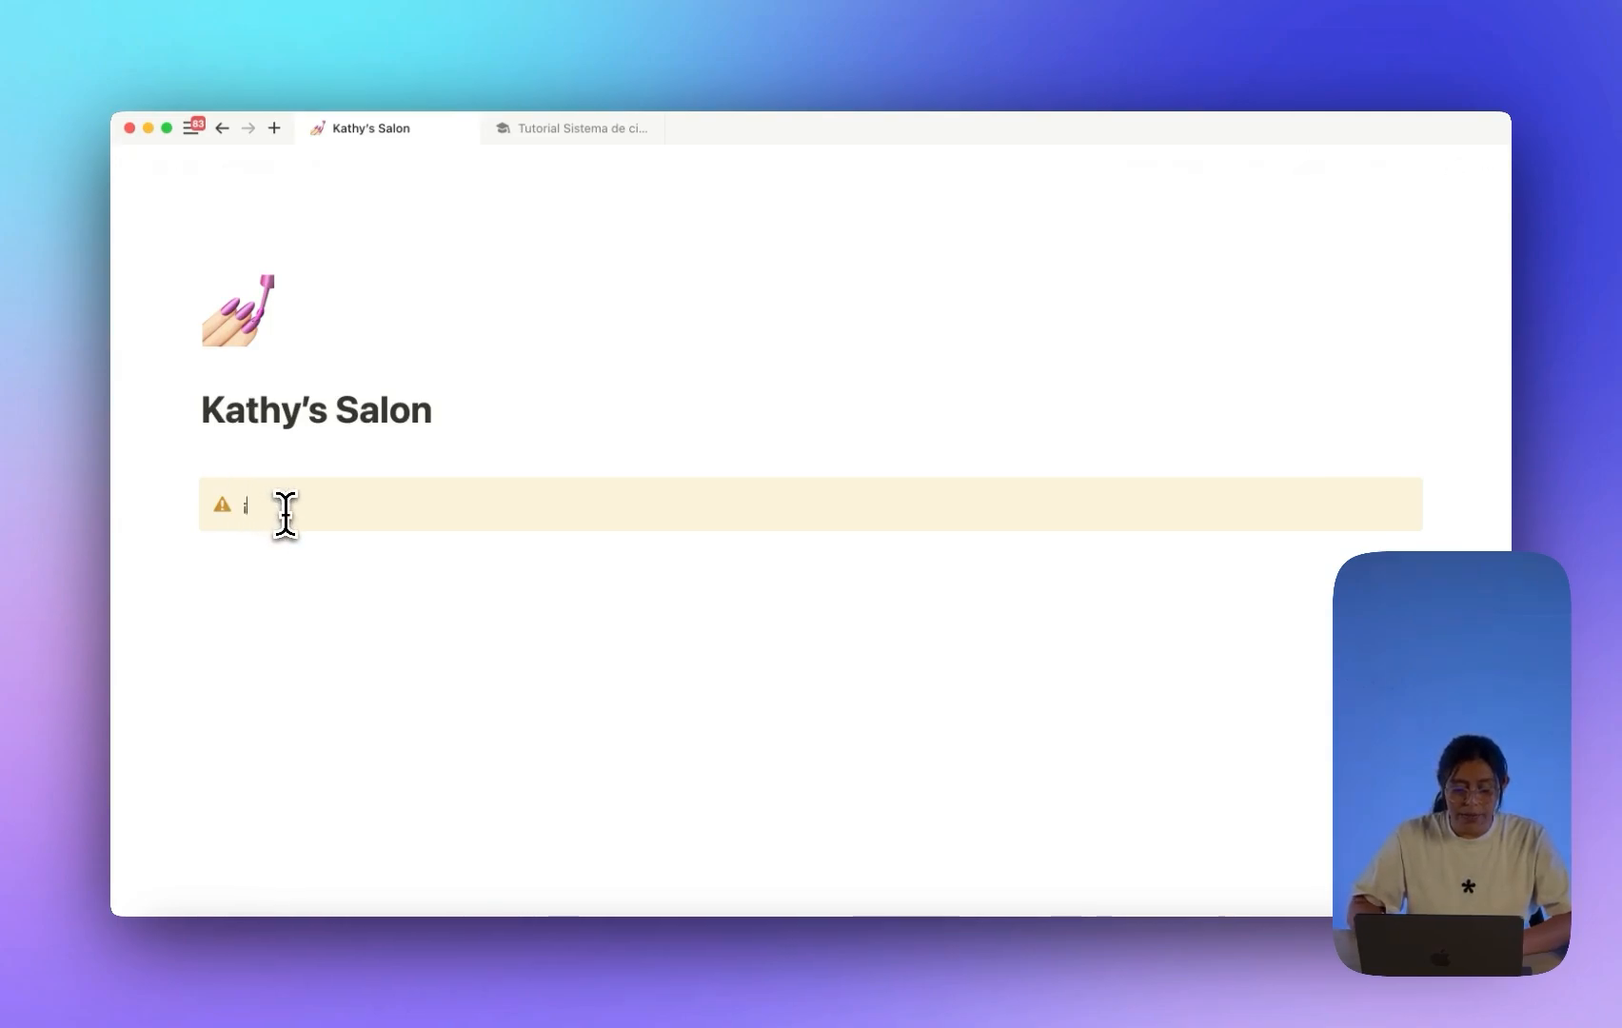
text(Bienvenida!)
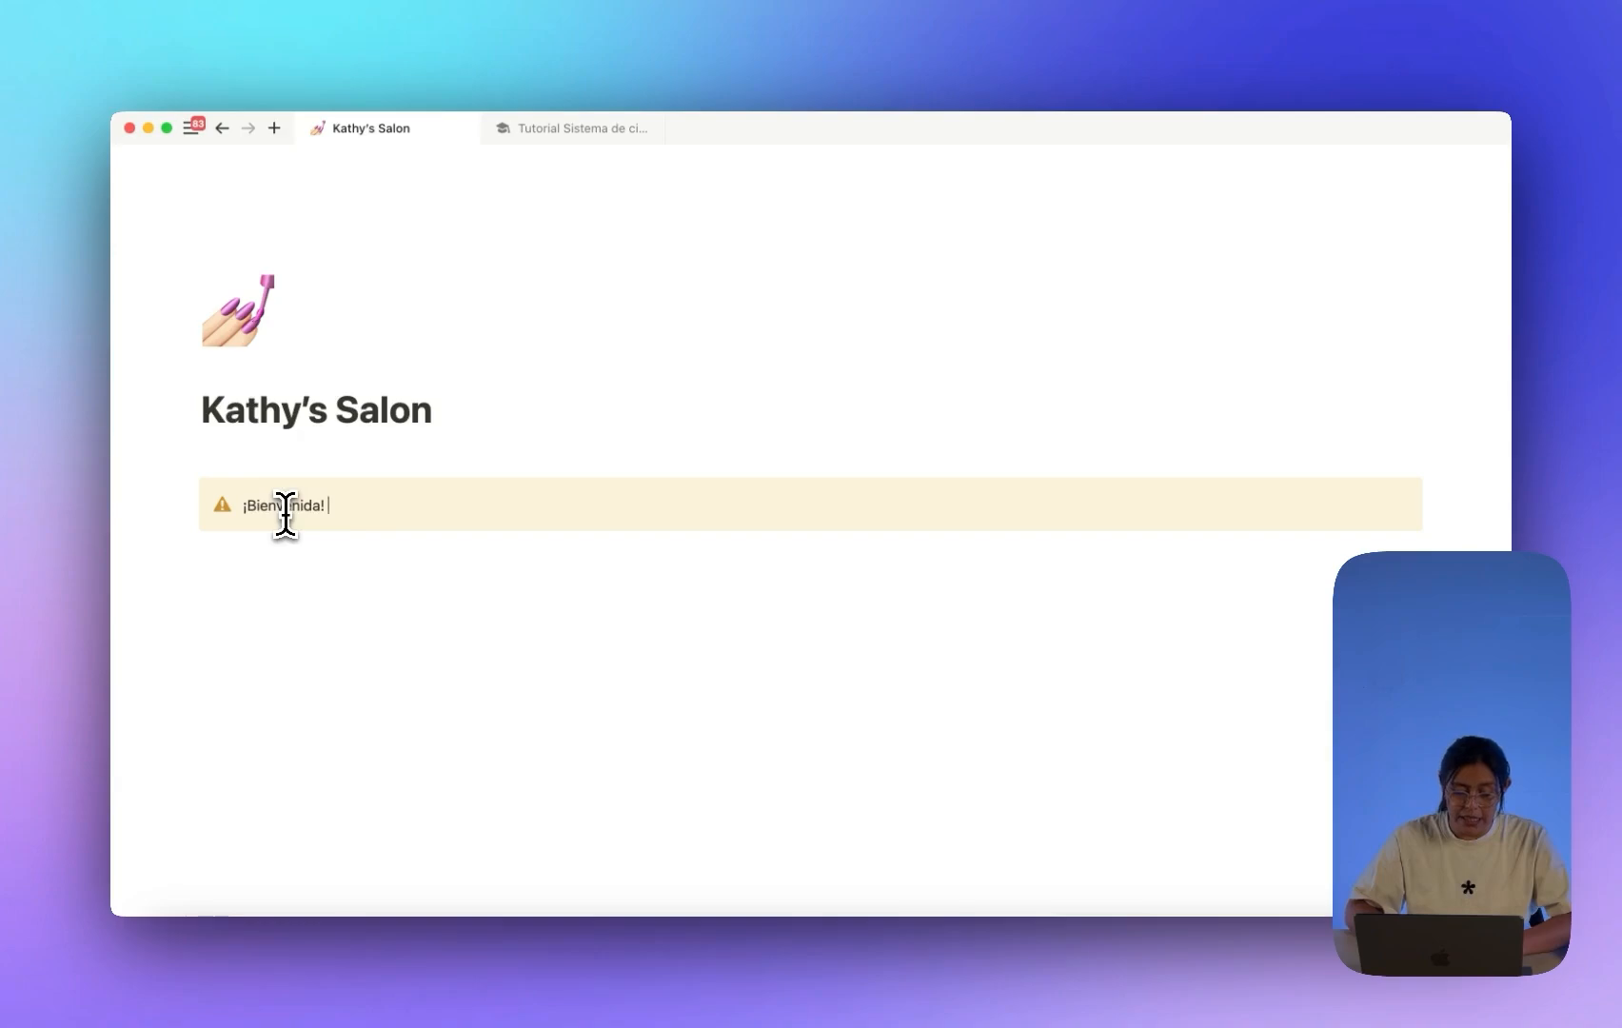
key(super+BackSpace)
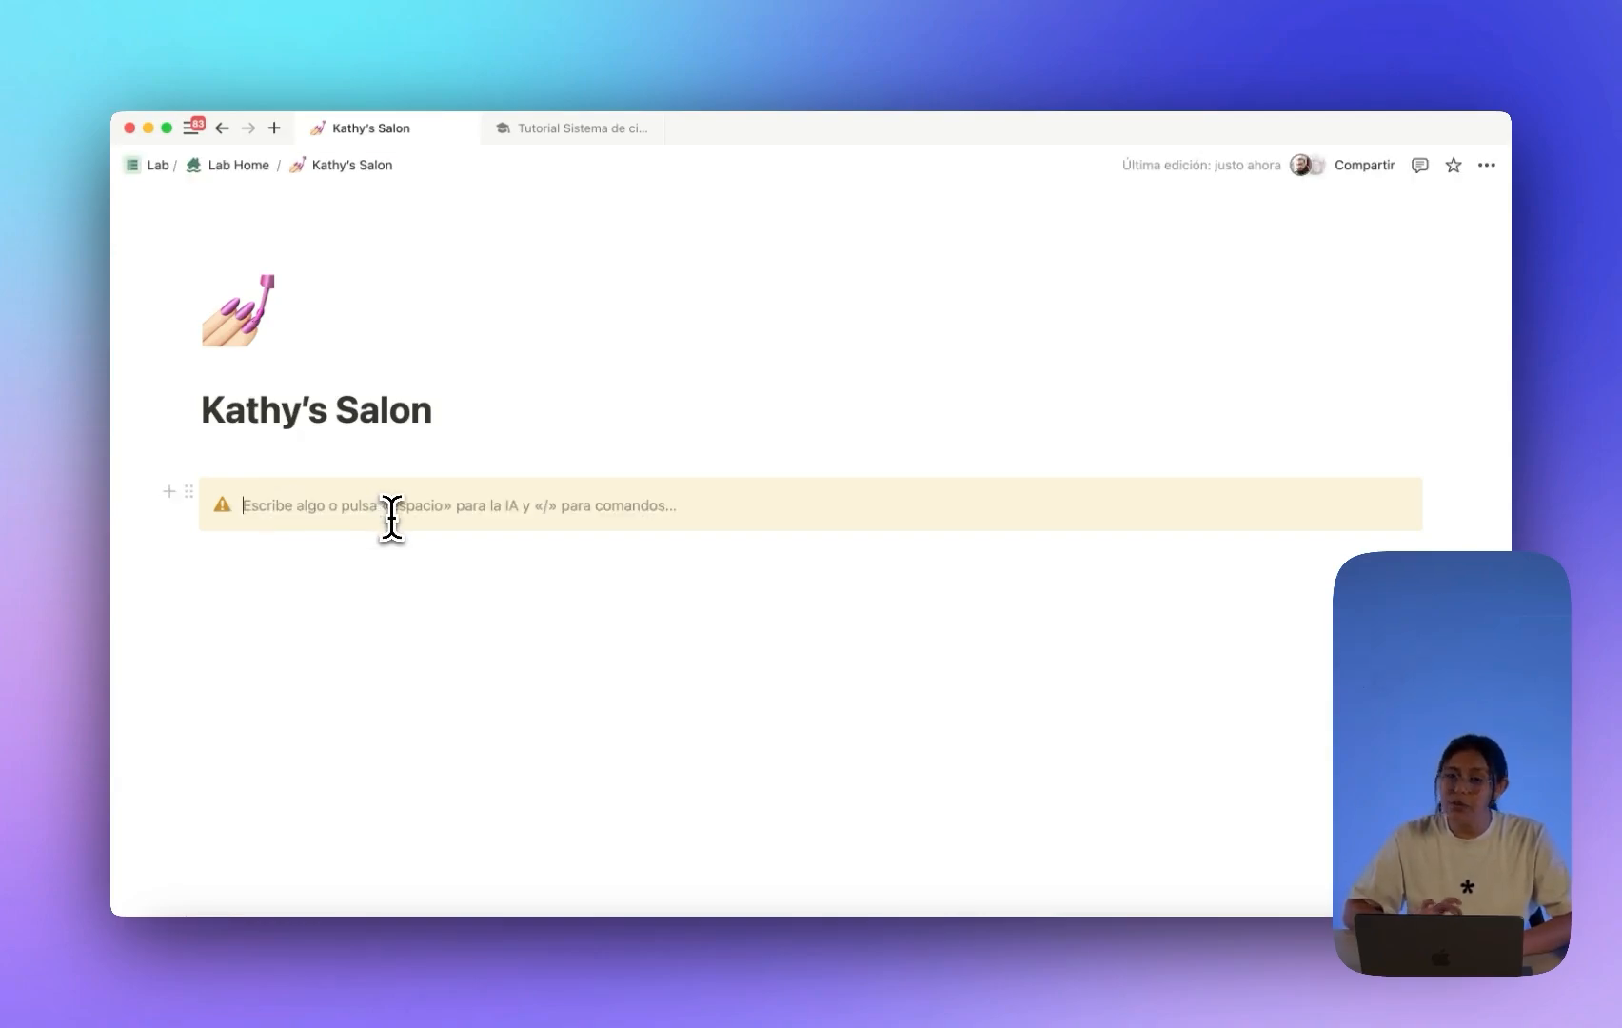
text(¡Bienvenida a tu página de citas y)
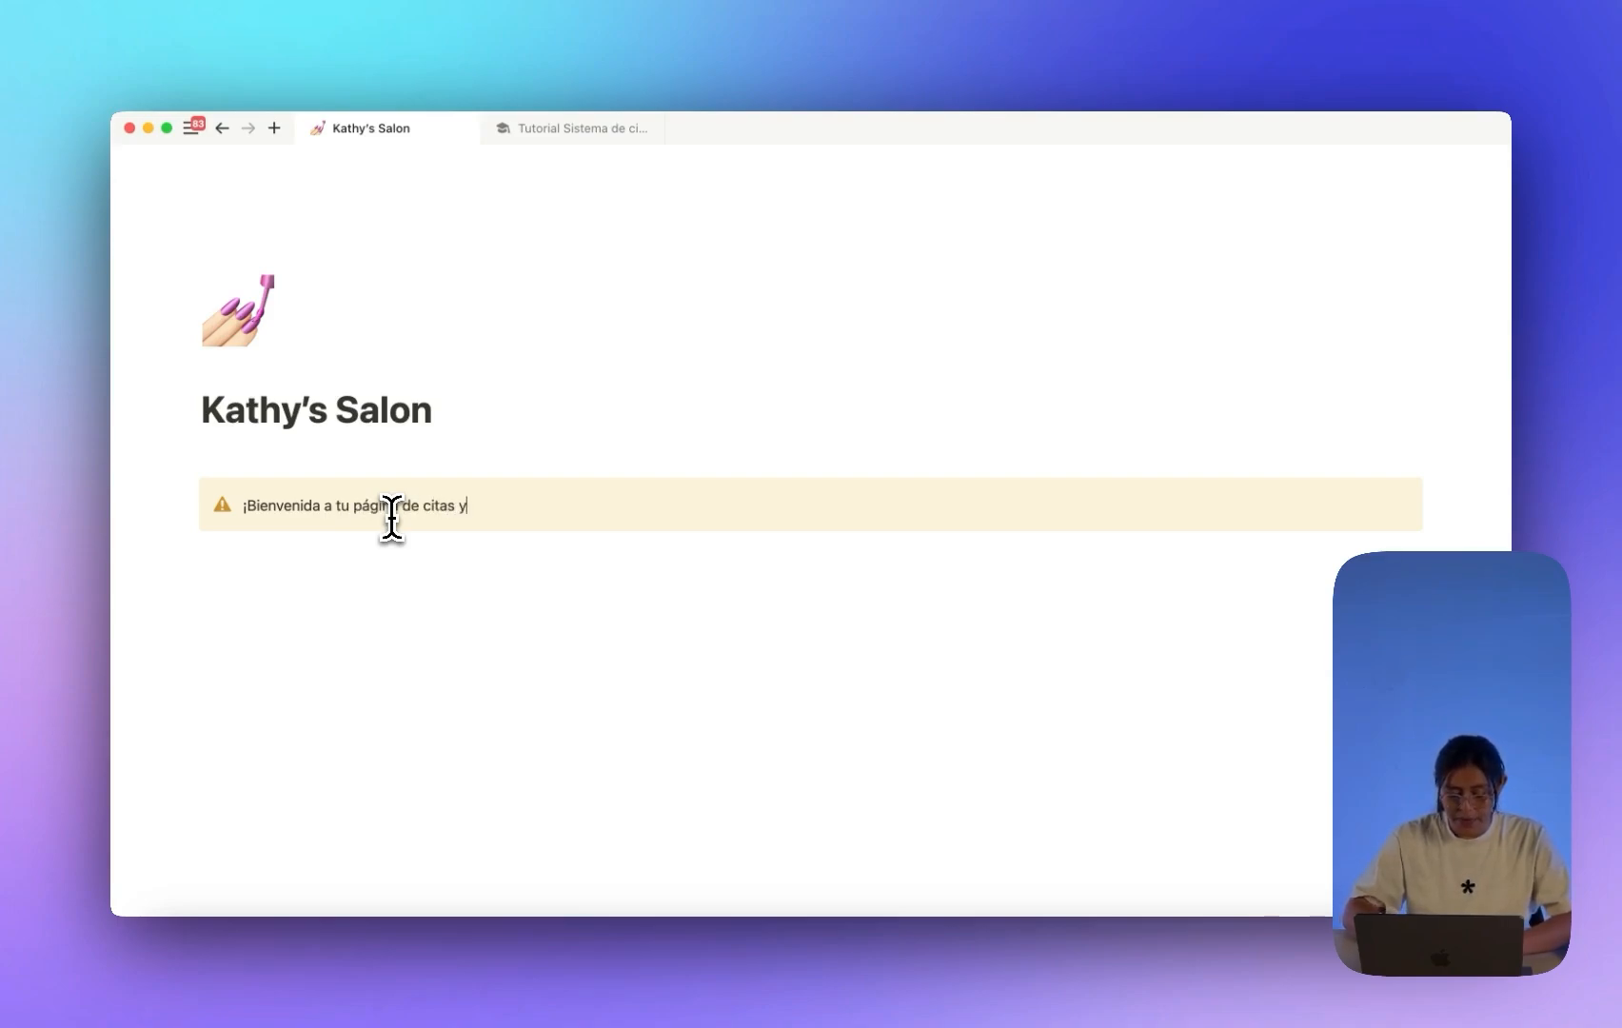
text(gestión de clientes!)
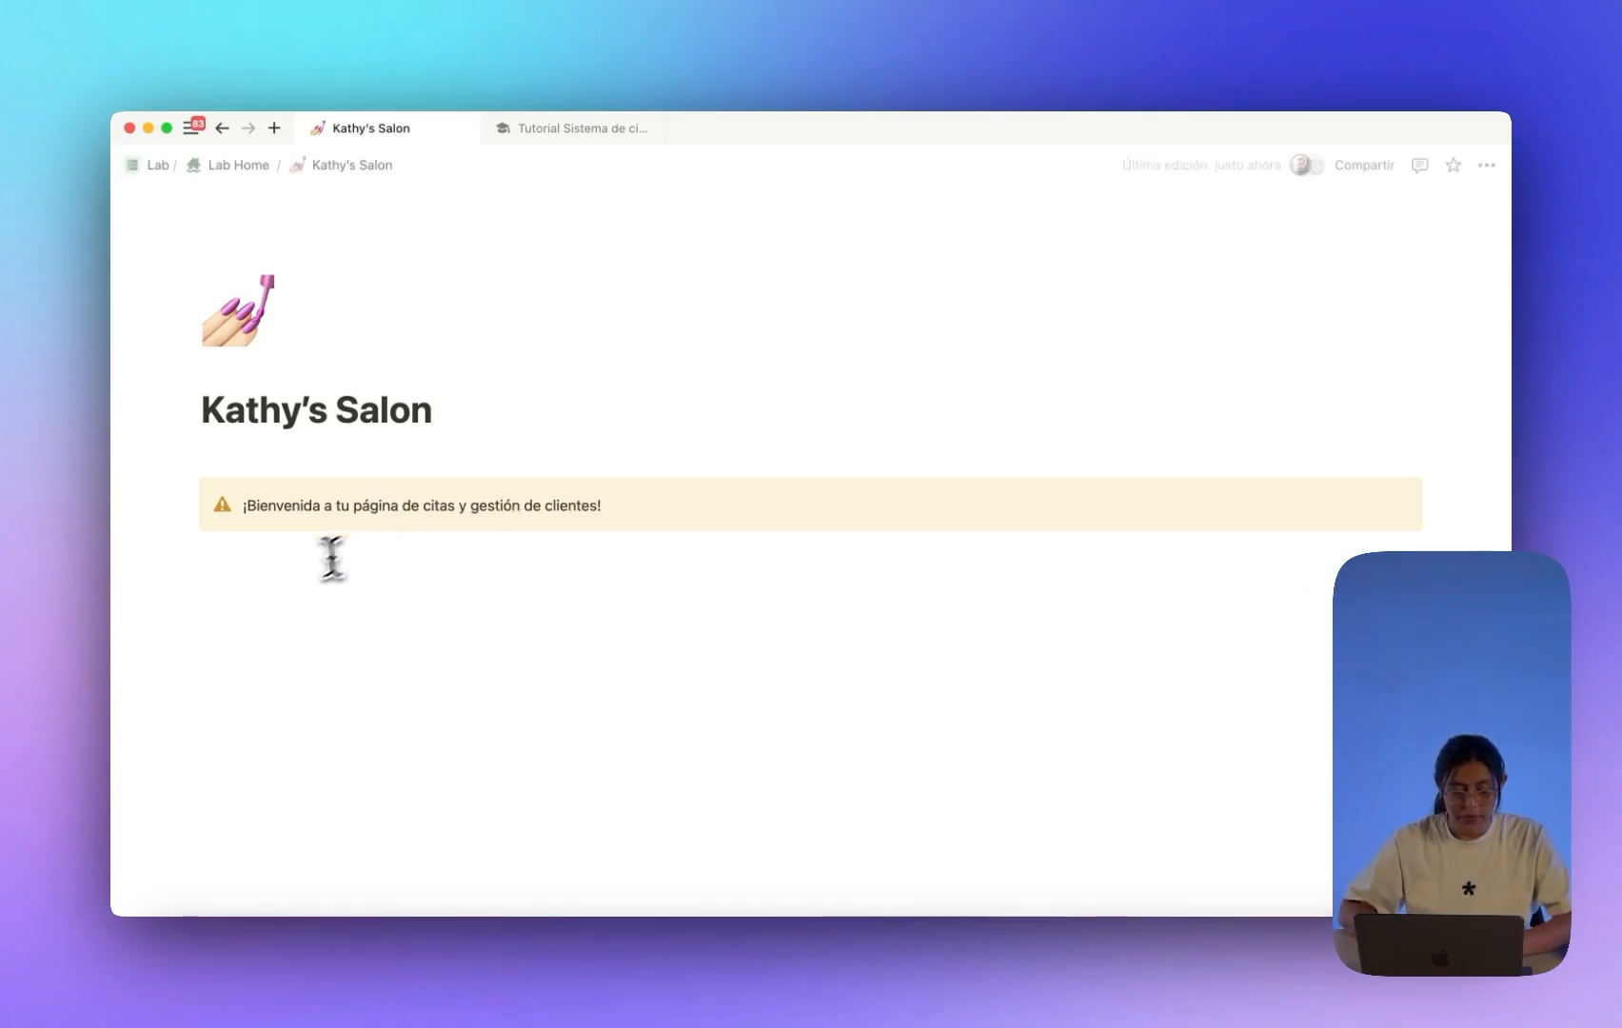
Replace the callout's icon with a pink info icon.
click(264, 584)
key(Return)
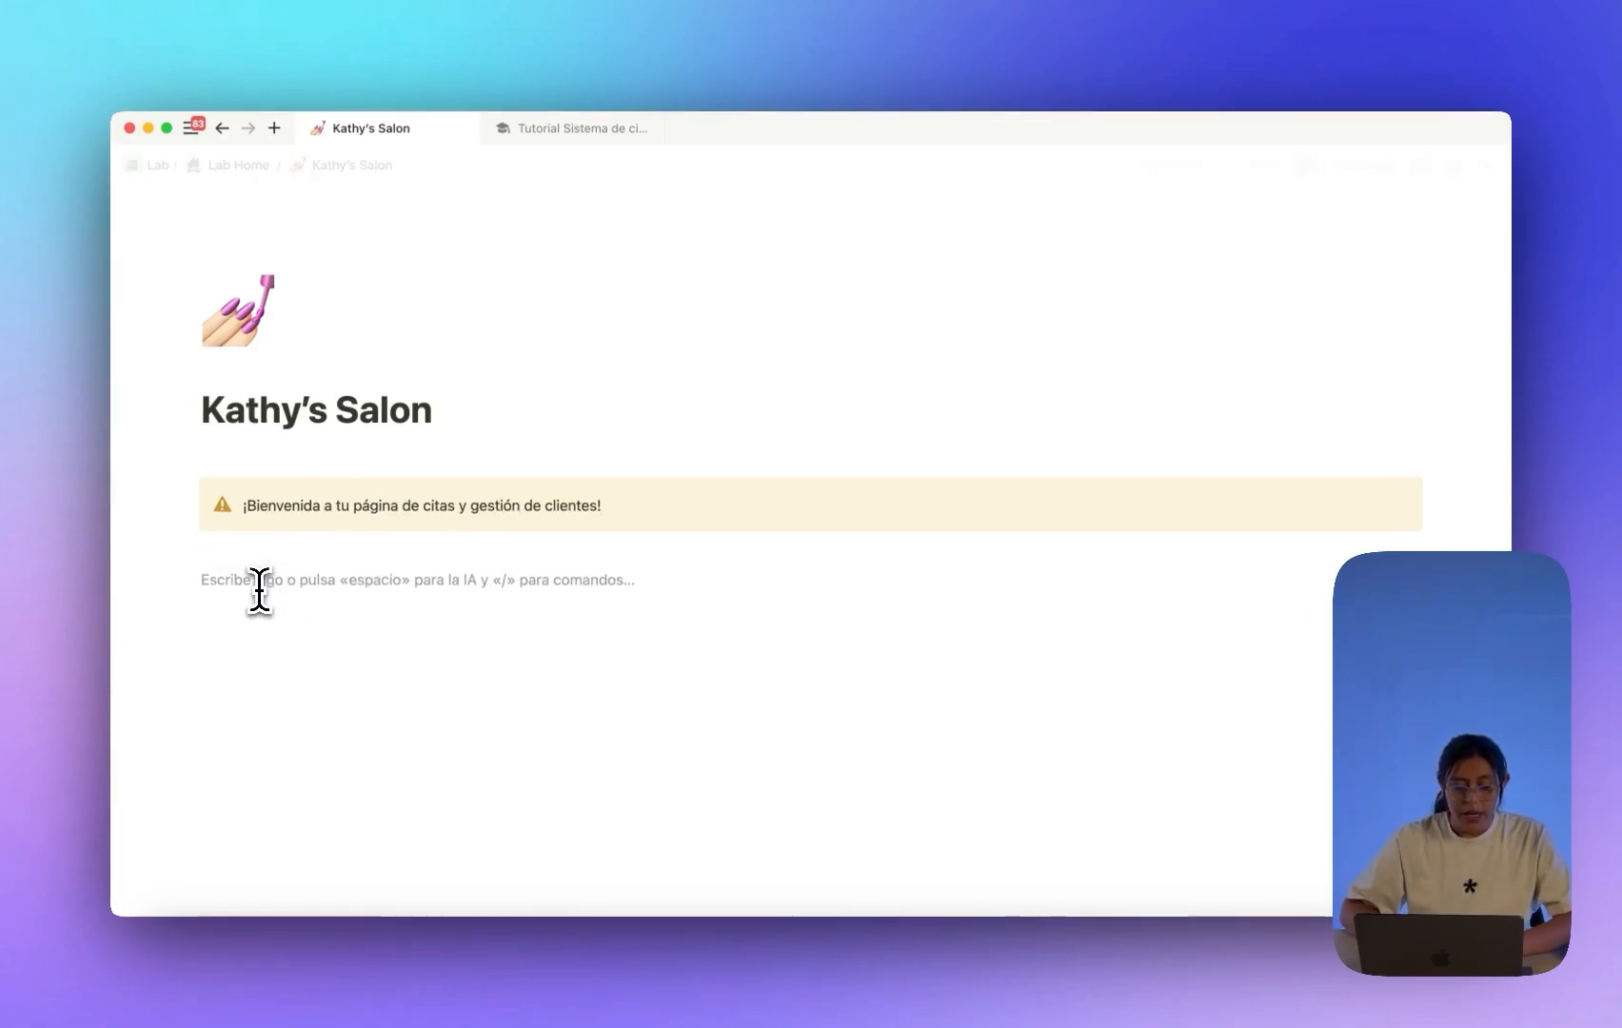
text(inf)
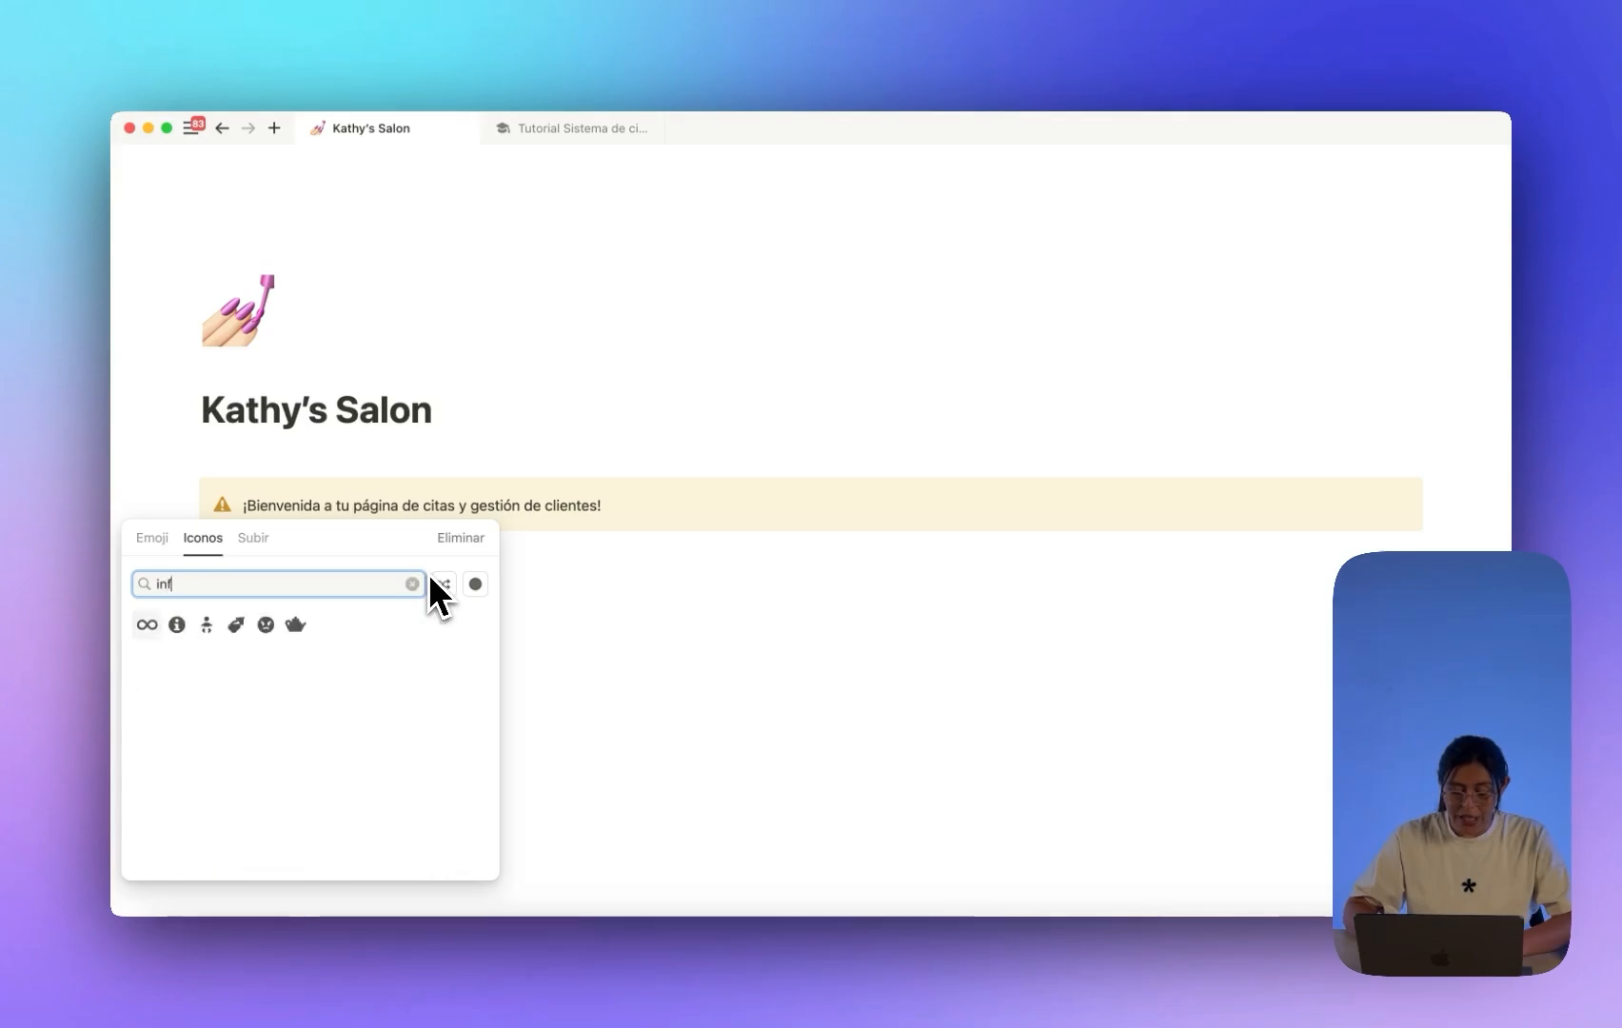
text(o)
click(474, 583)
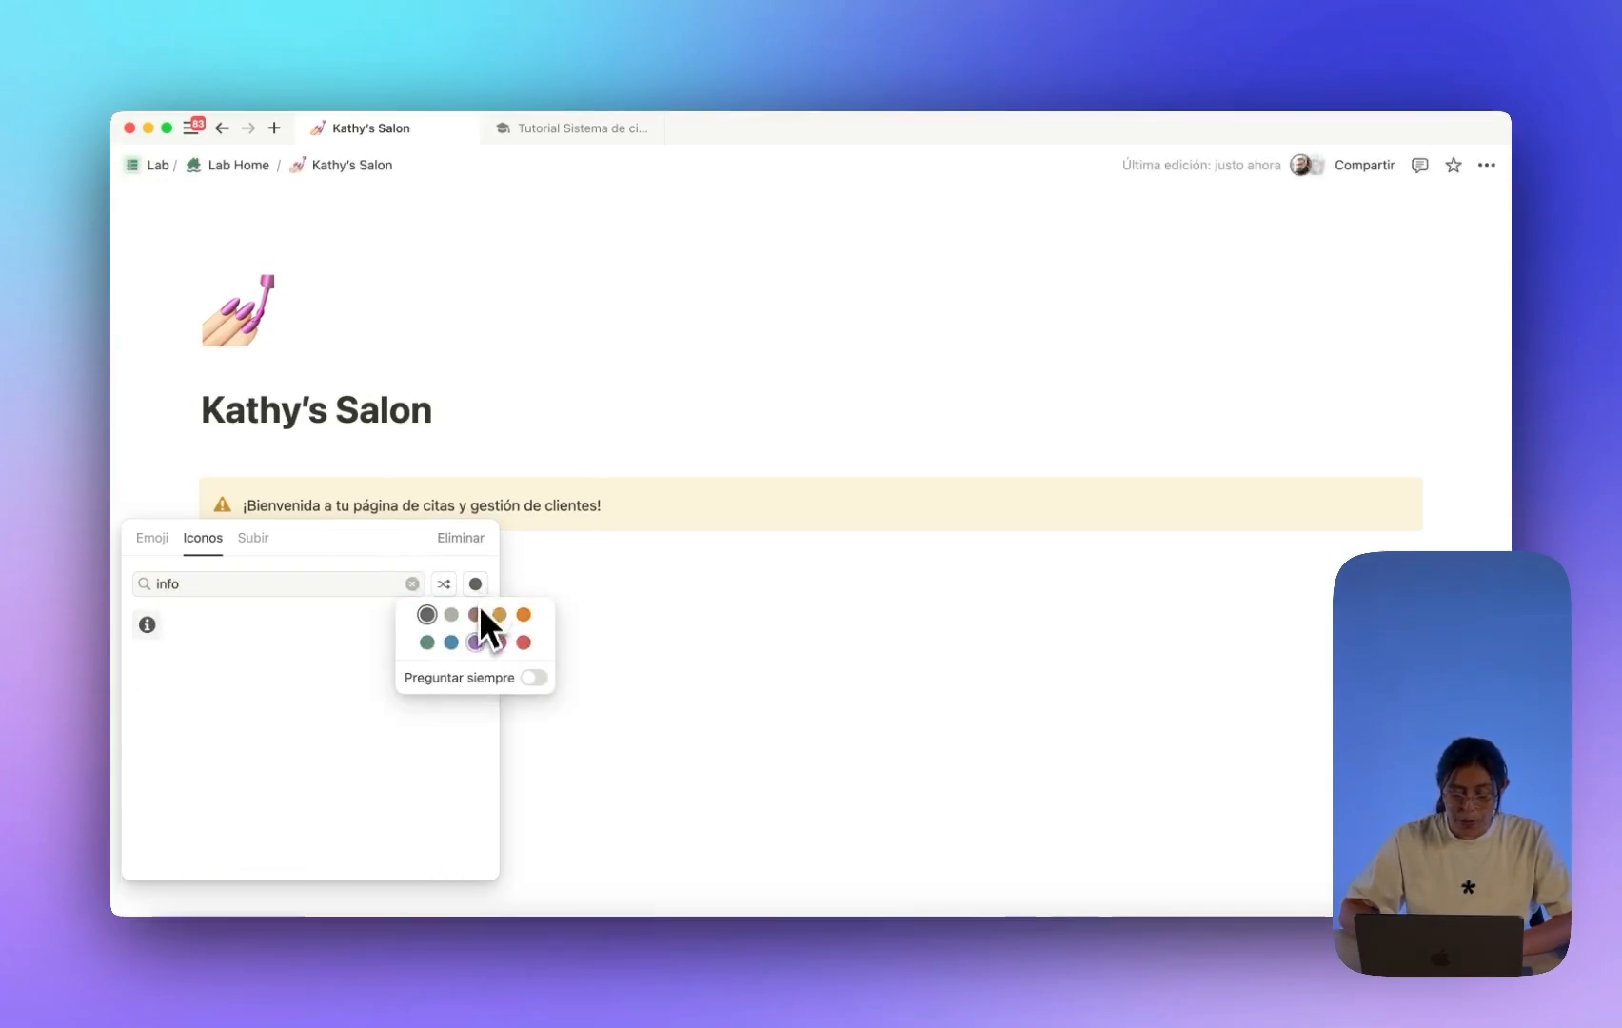
click(498, 640)
click(146, 624)
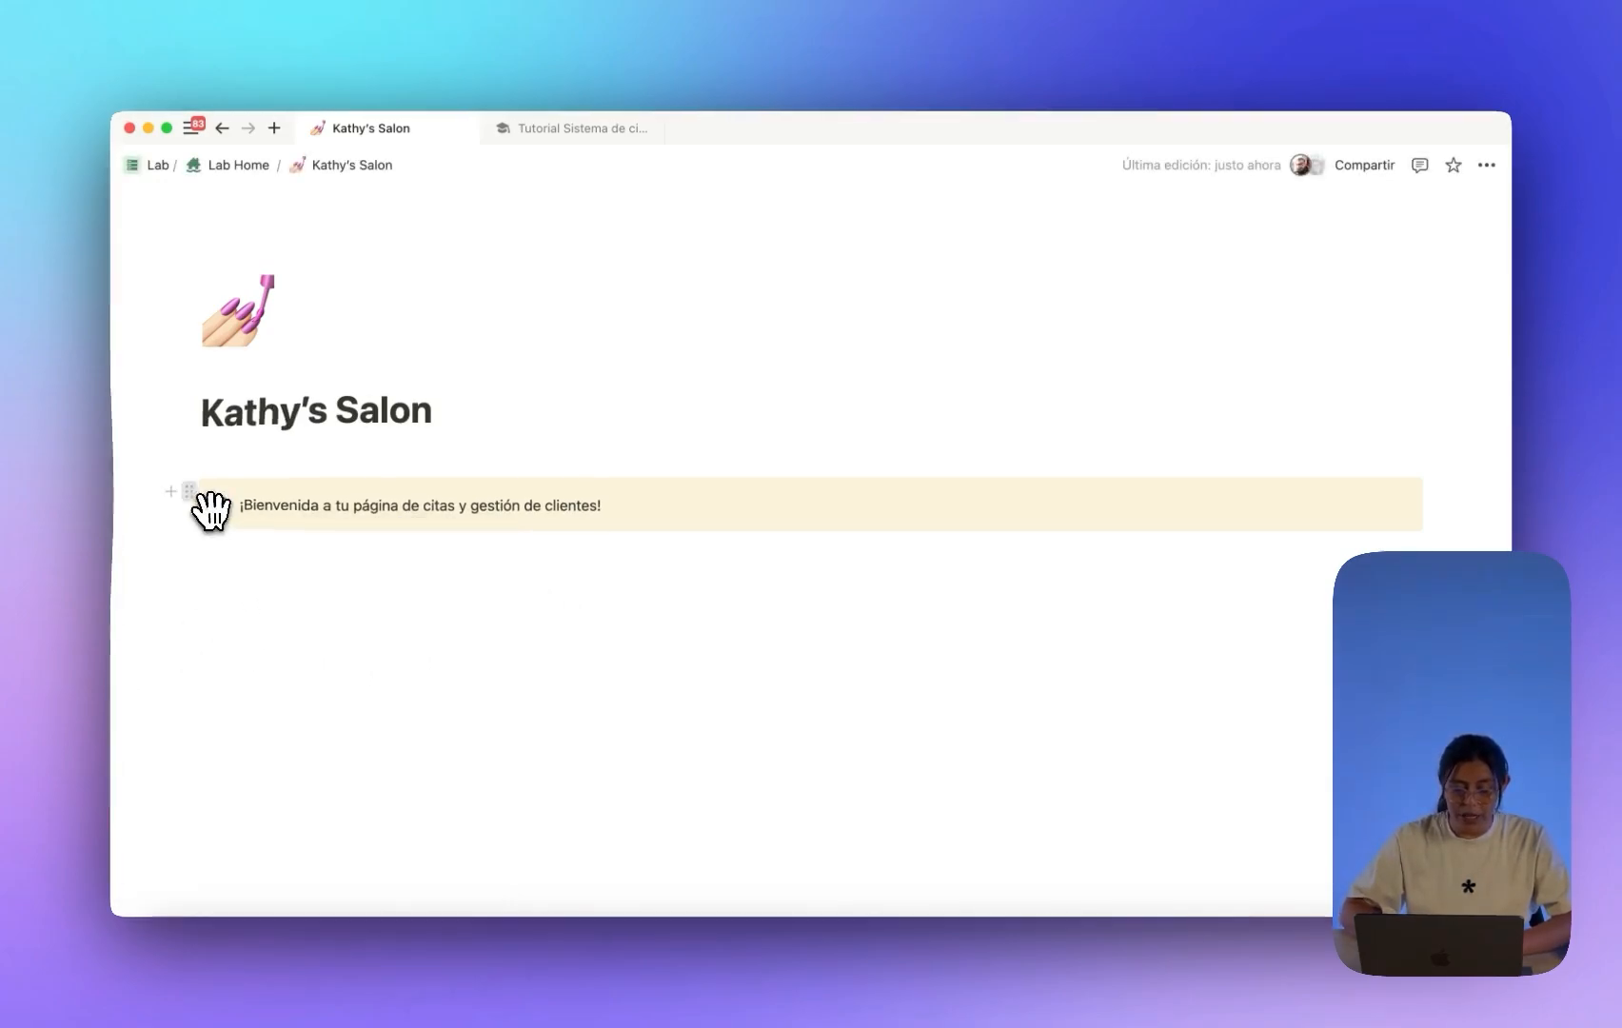
Give the callout a pink background and add an empty line below it.
click(190, 492)
mouse_move(272, 621)
scroll(494, 571, down, 3)
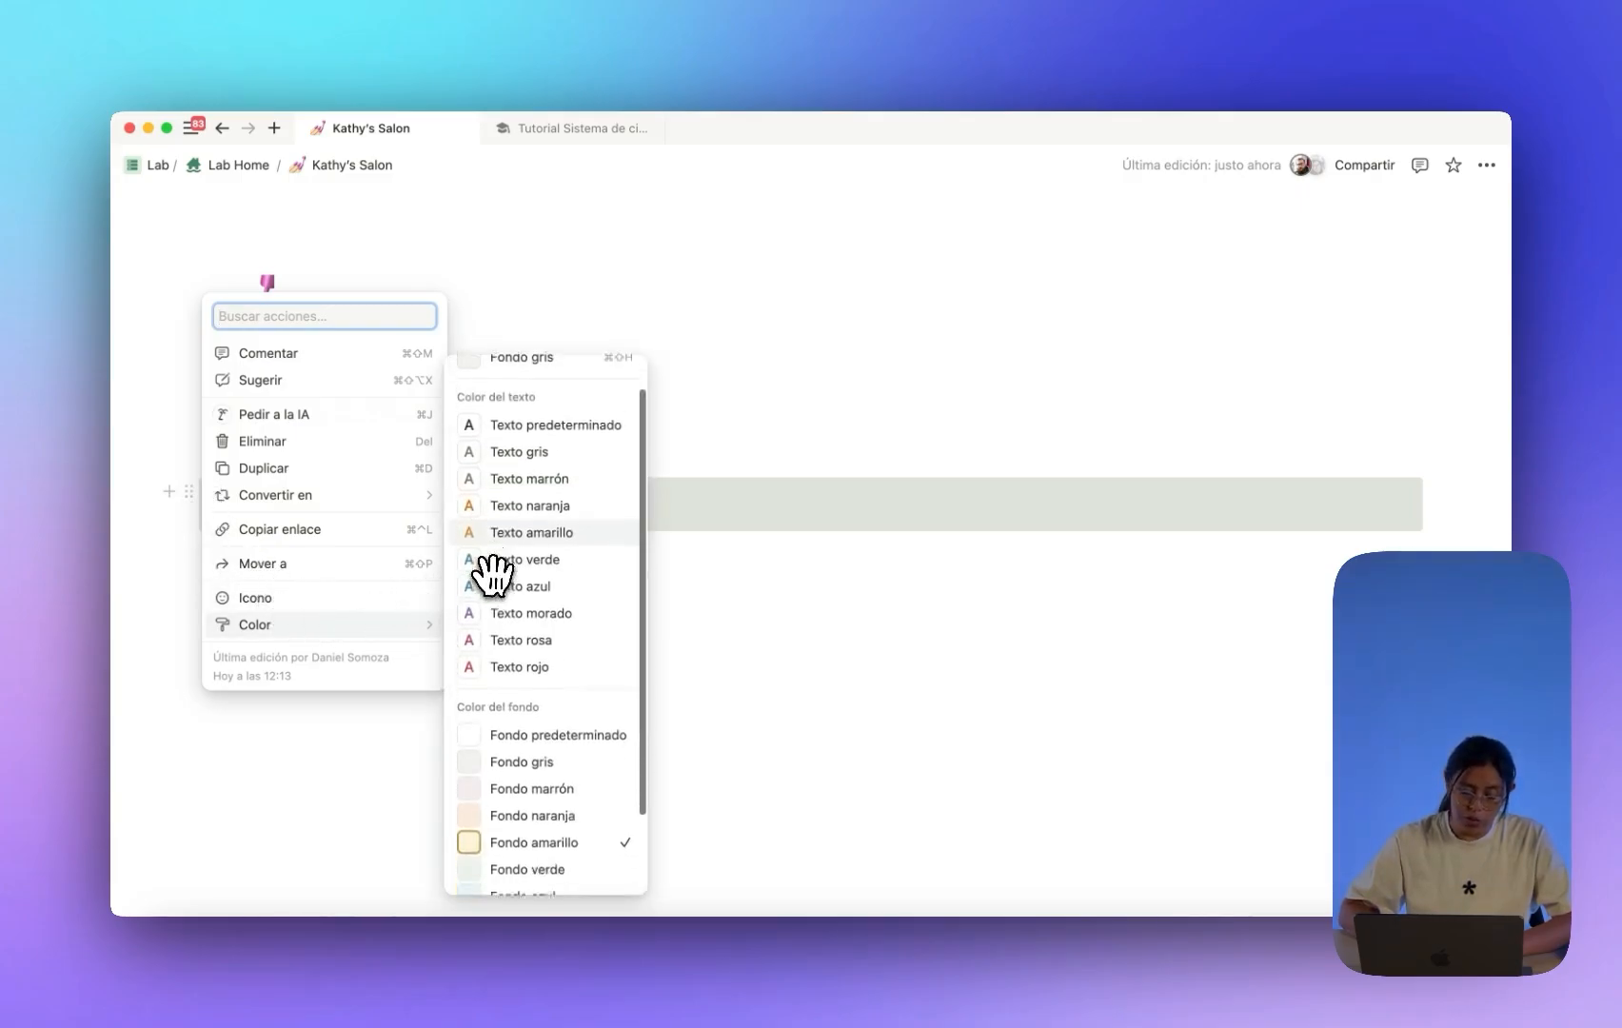
click(530, 824)
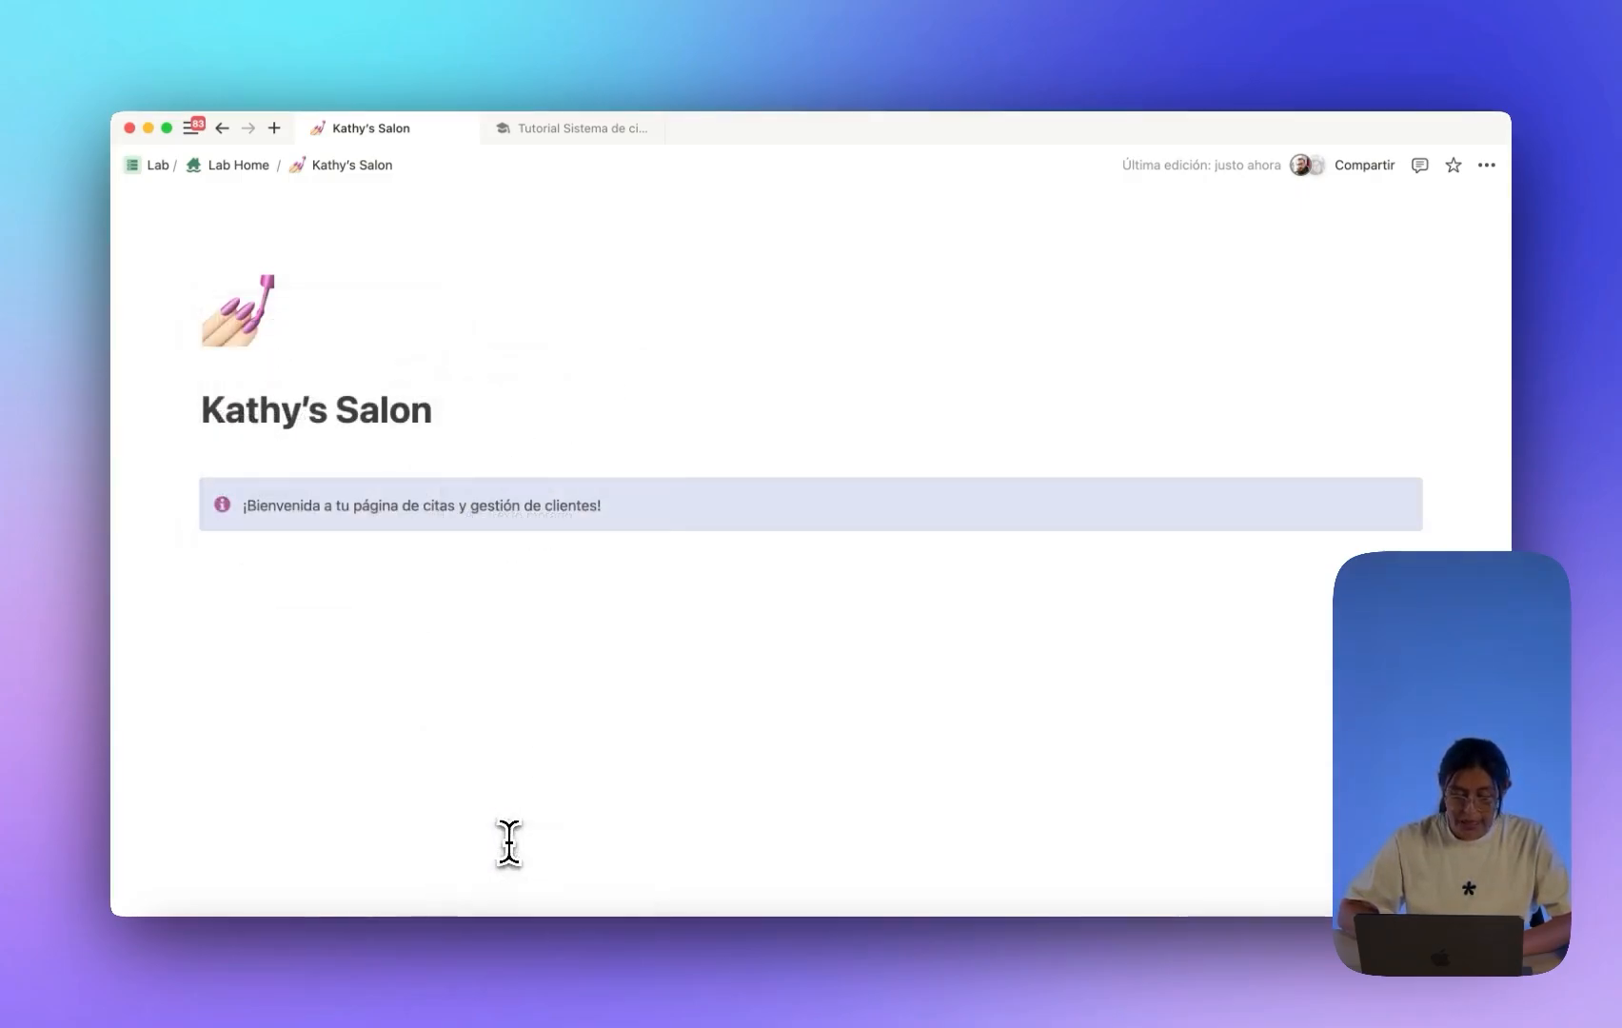
key(Return)
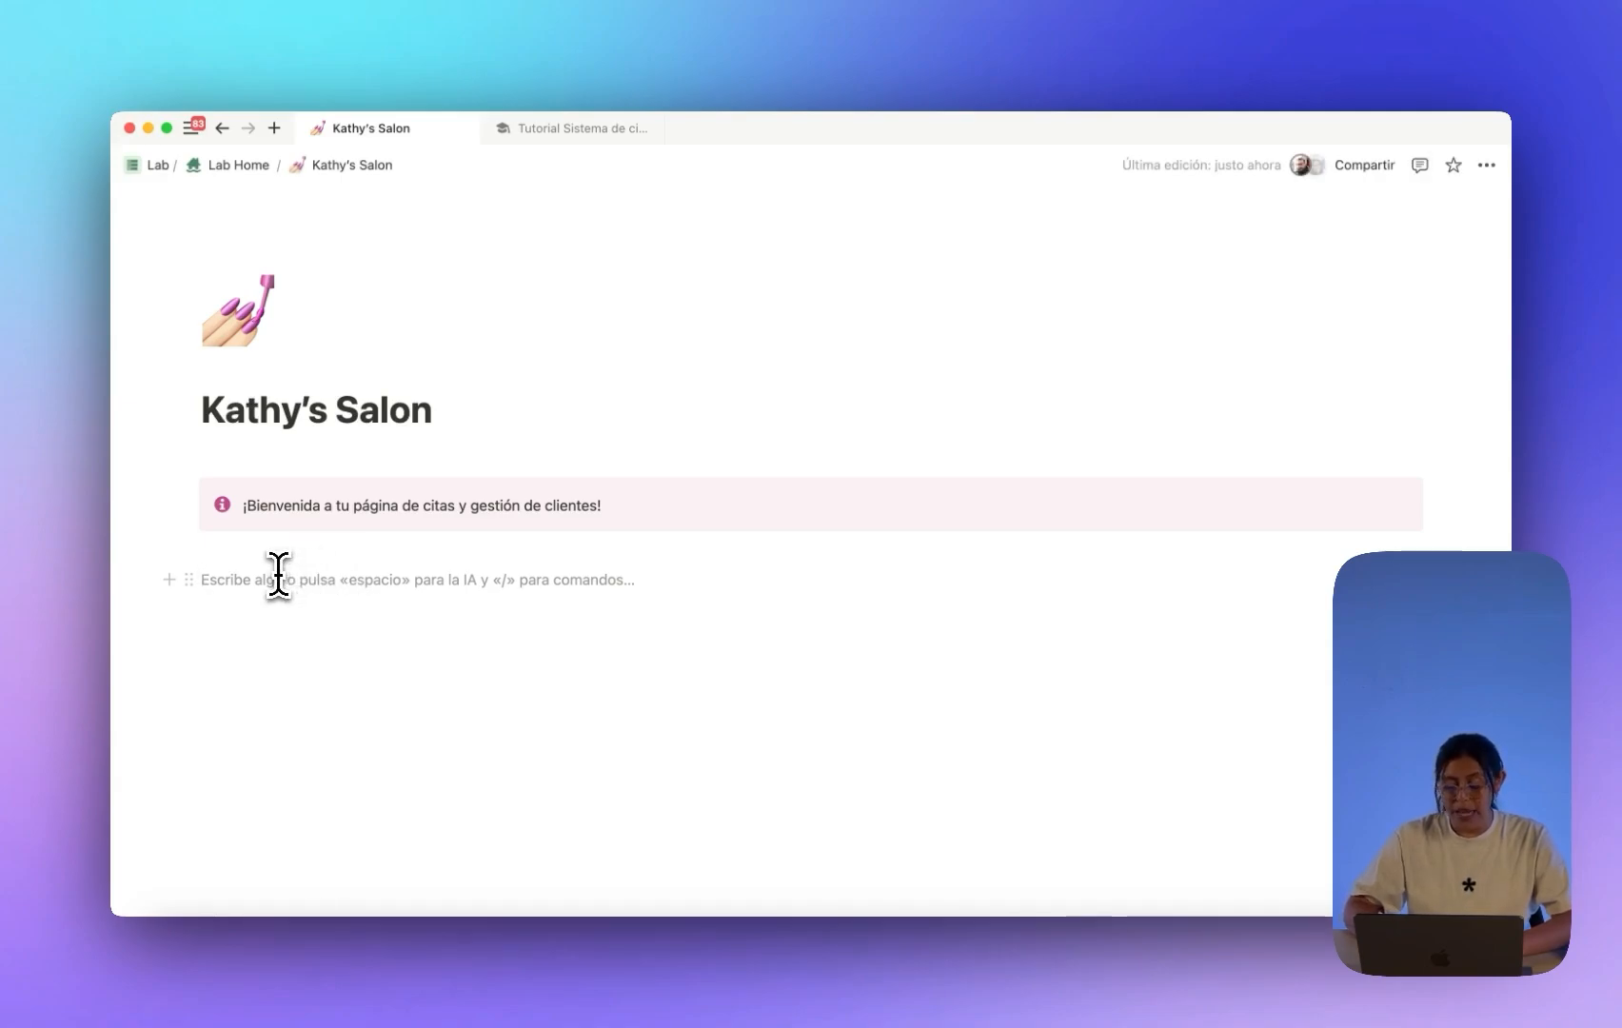
Below a few blank lines, add a 'Bases de datos' toggle and leave it collapsed.
key(Return)
key(Return)
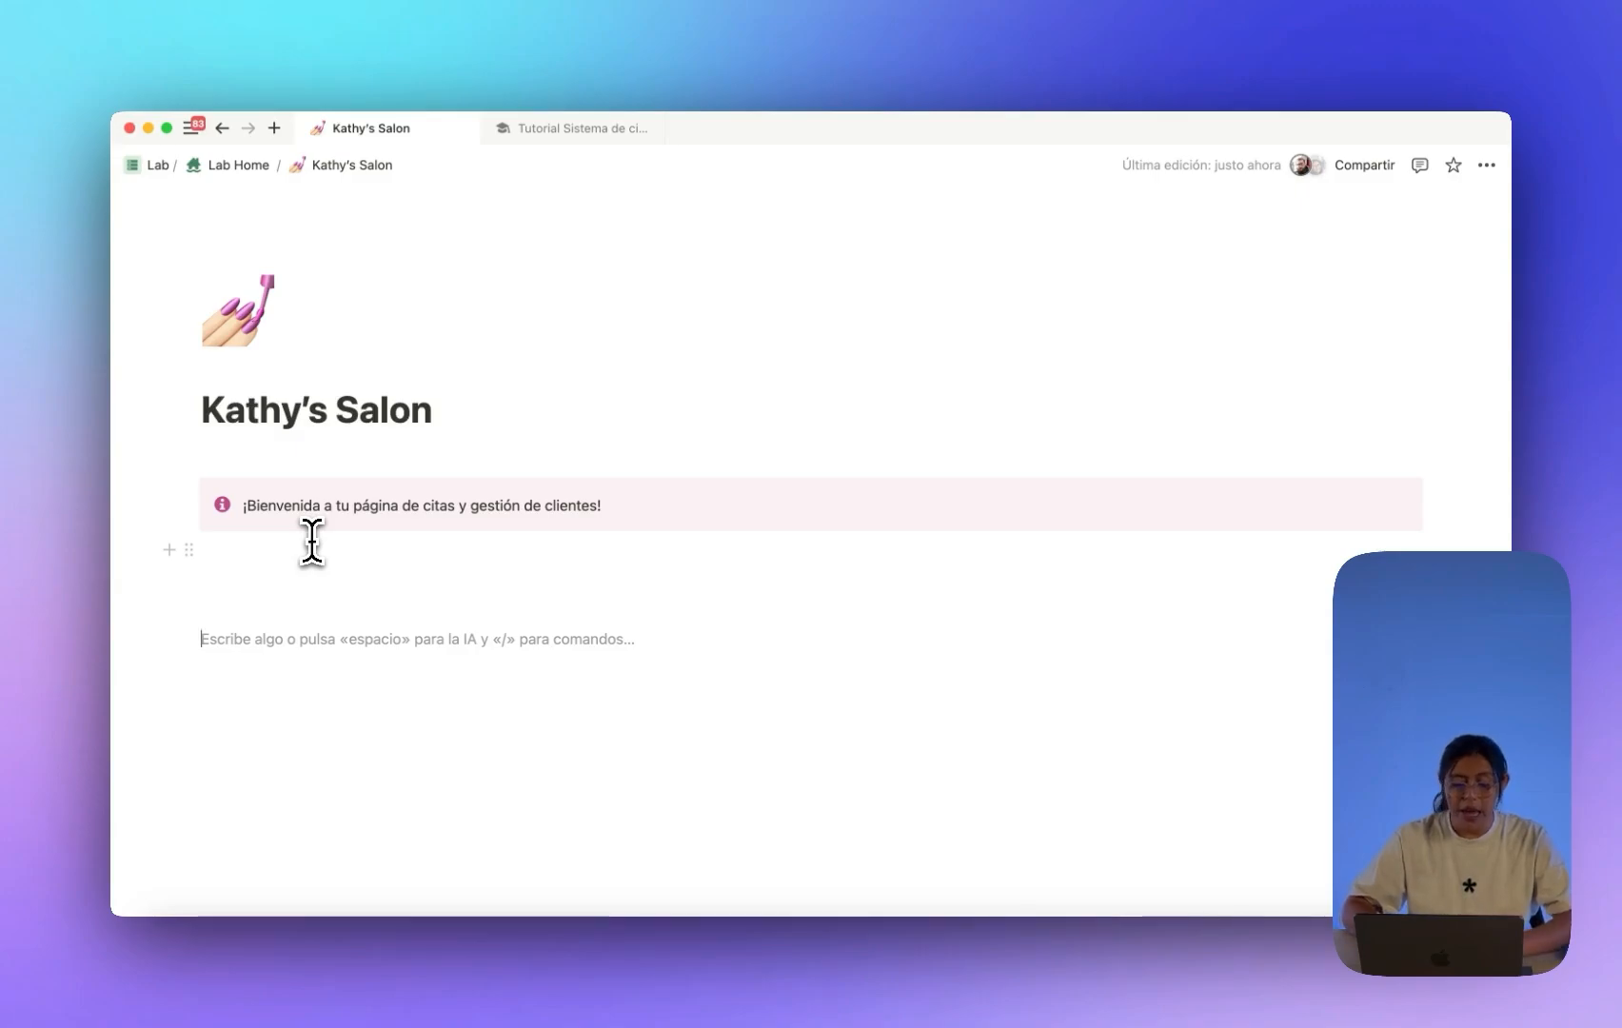
key(Return)
key(Return)
key(Return)
key(Return)
key(Return)
key(Return)
key(Return)
key(Return)
scroll(313, 540, down, 4)
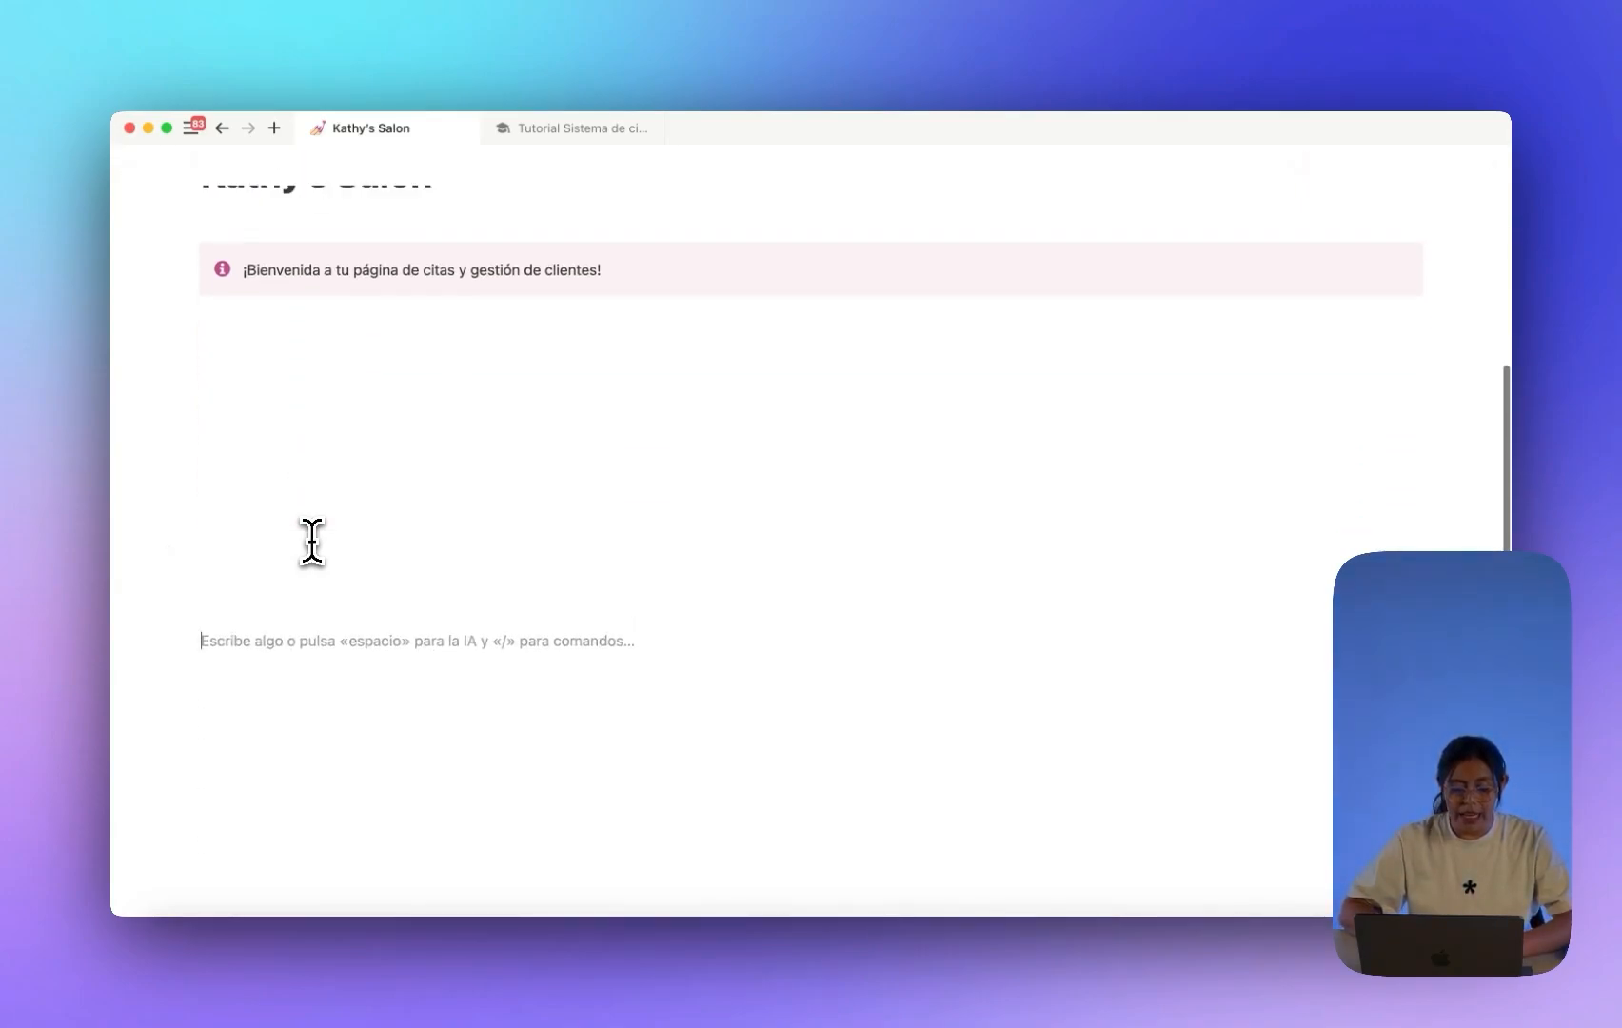
text(/toggl)
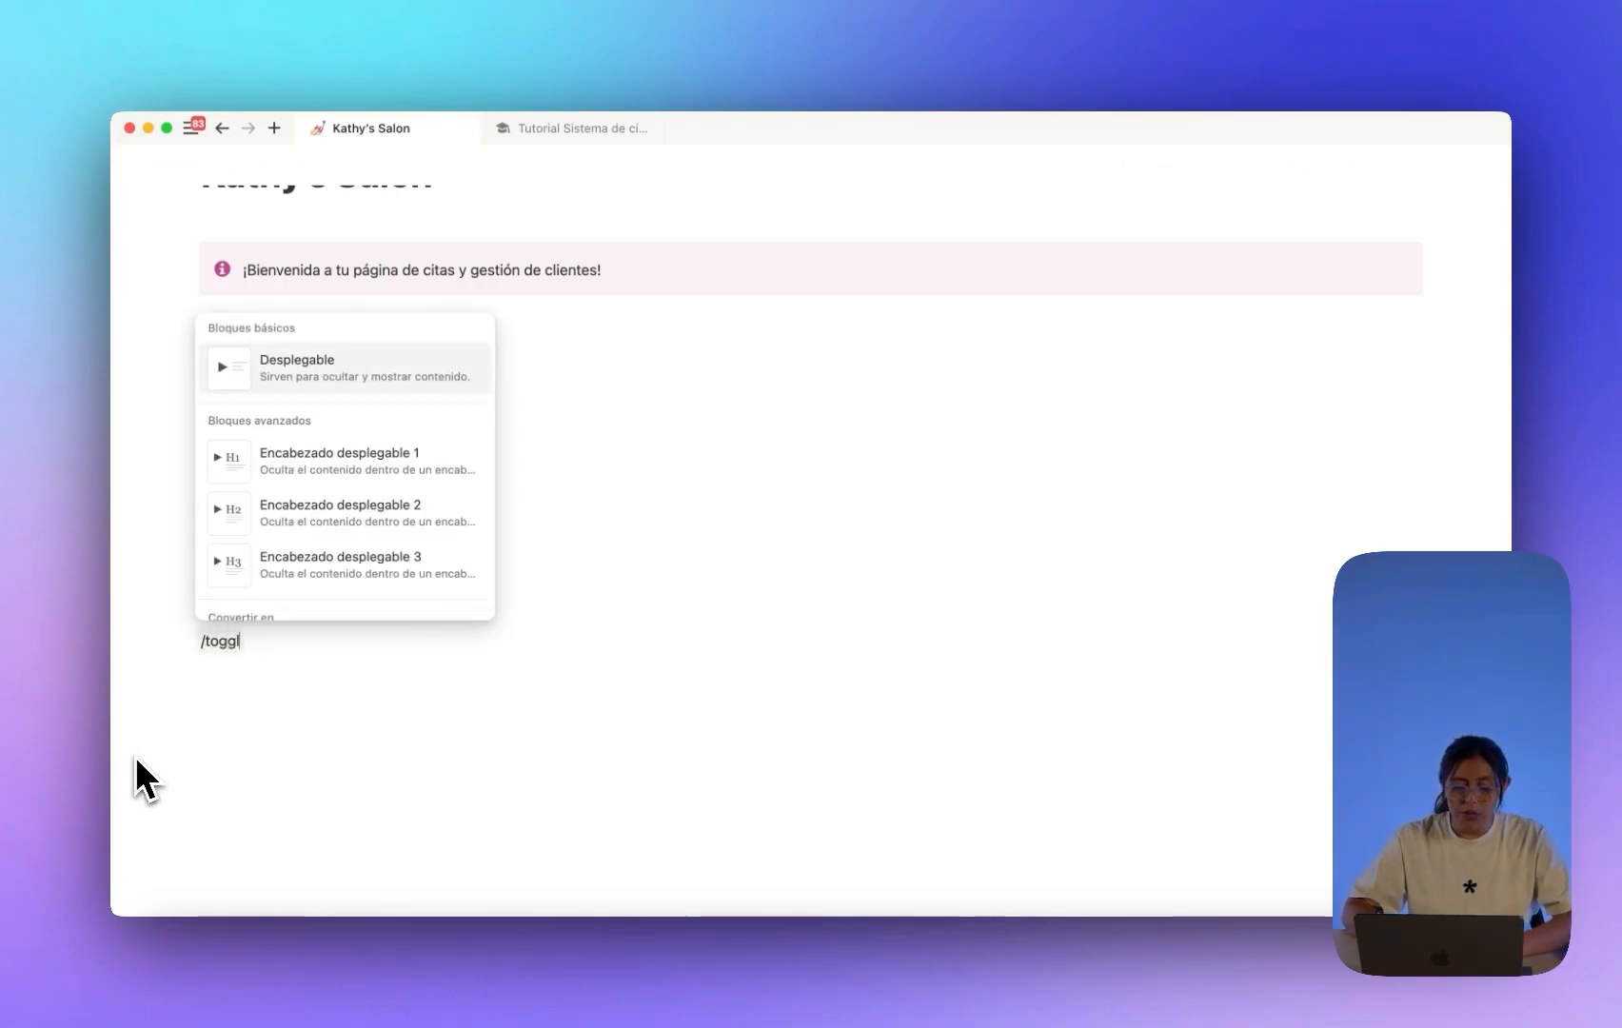
key(Return)
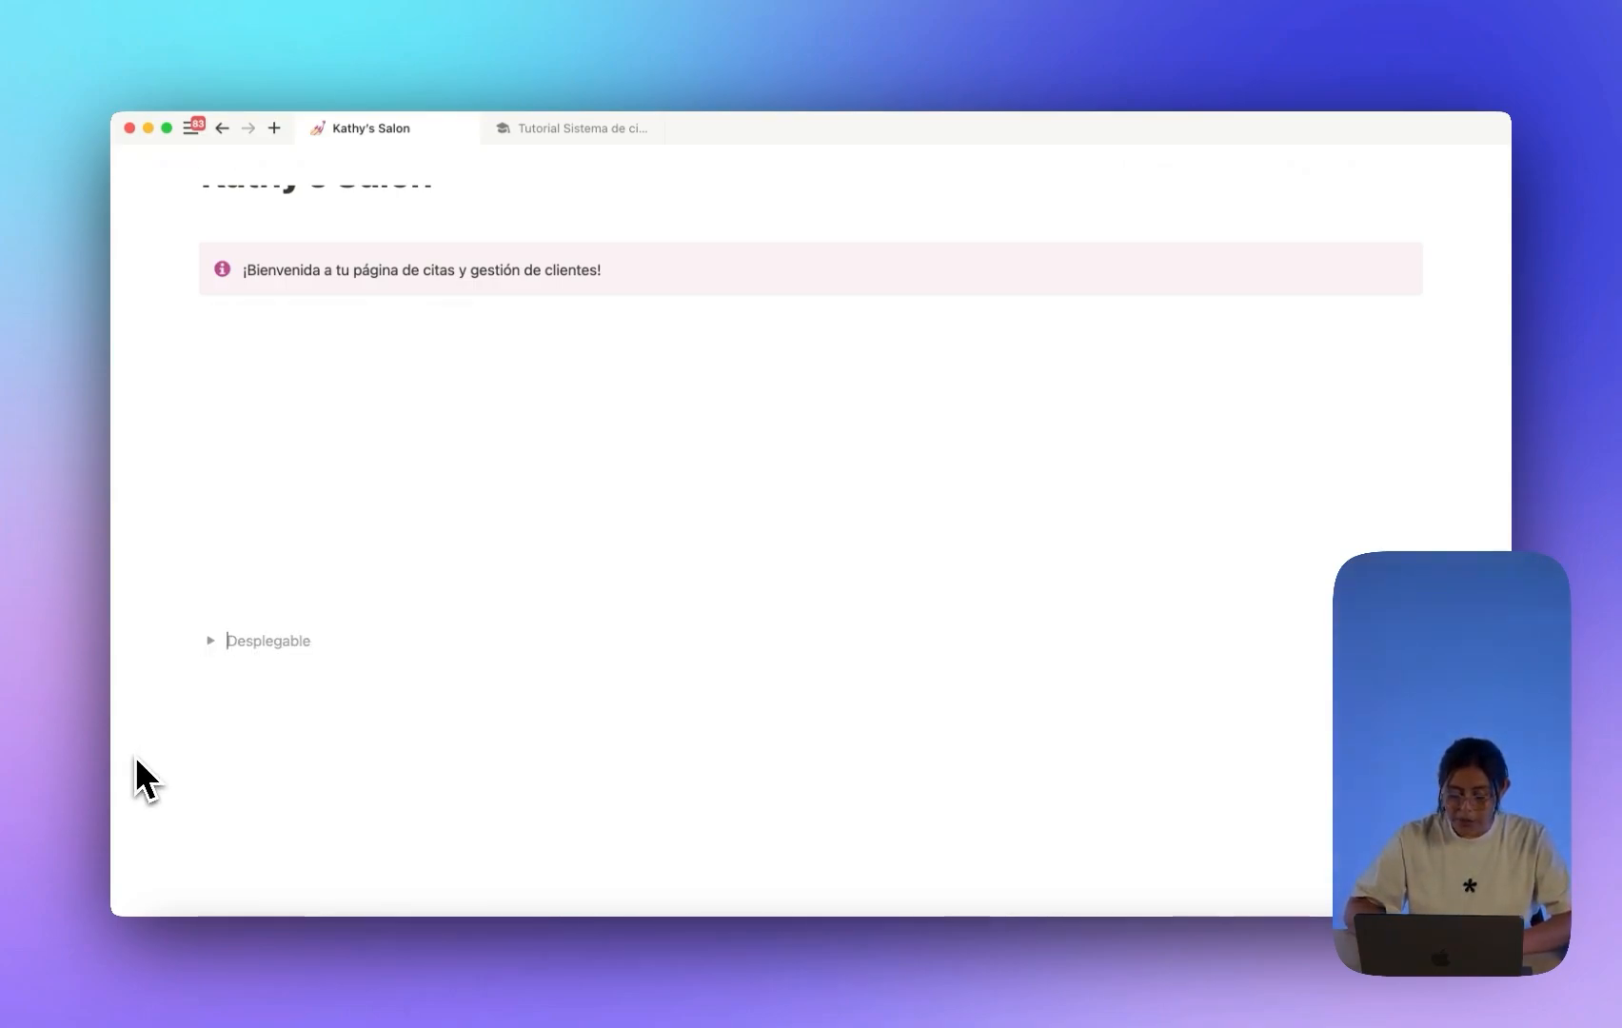
text(Bases de datos)
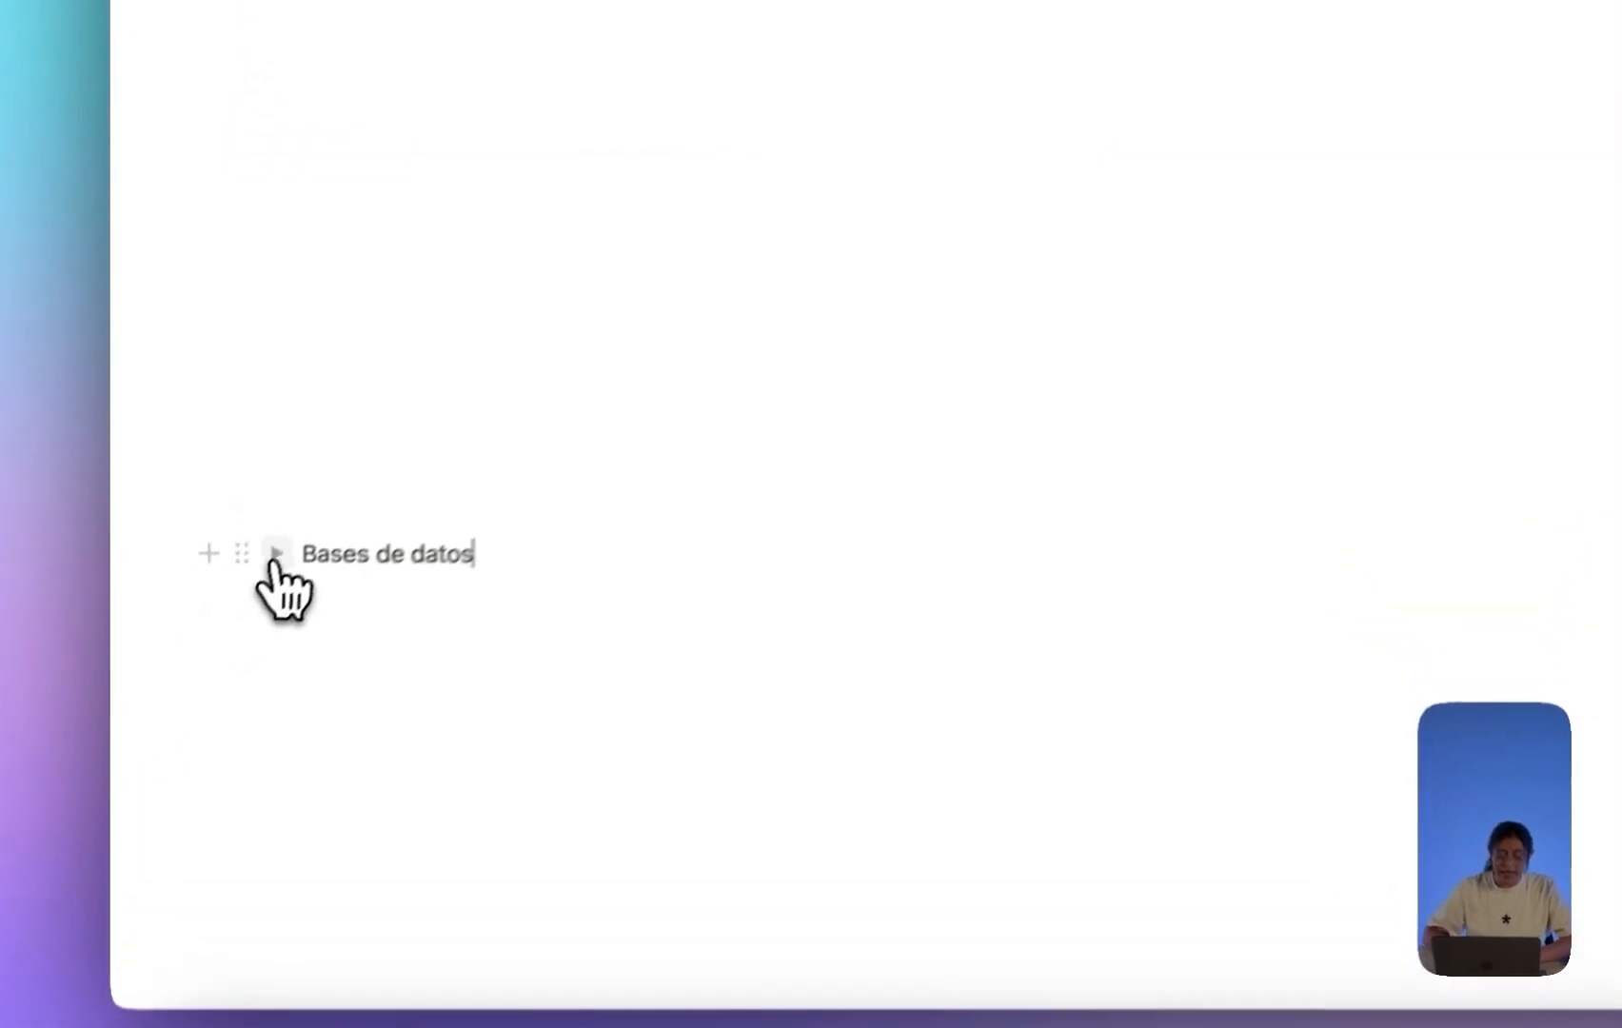
click(210, 640)
click(255, 674)
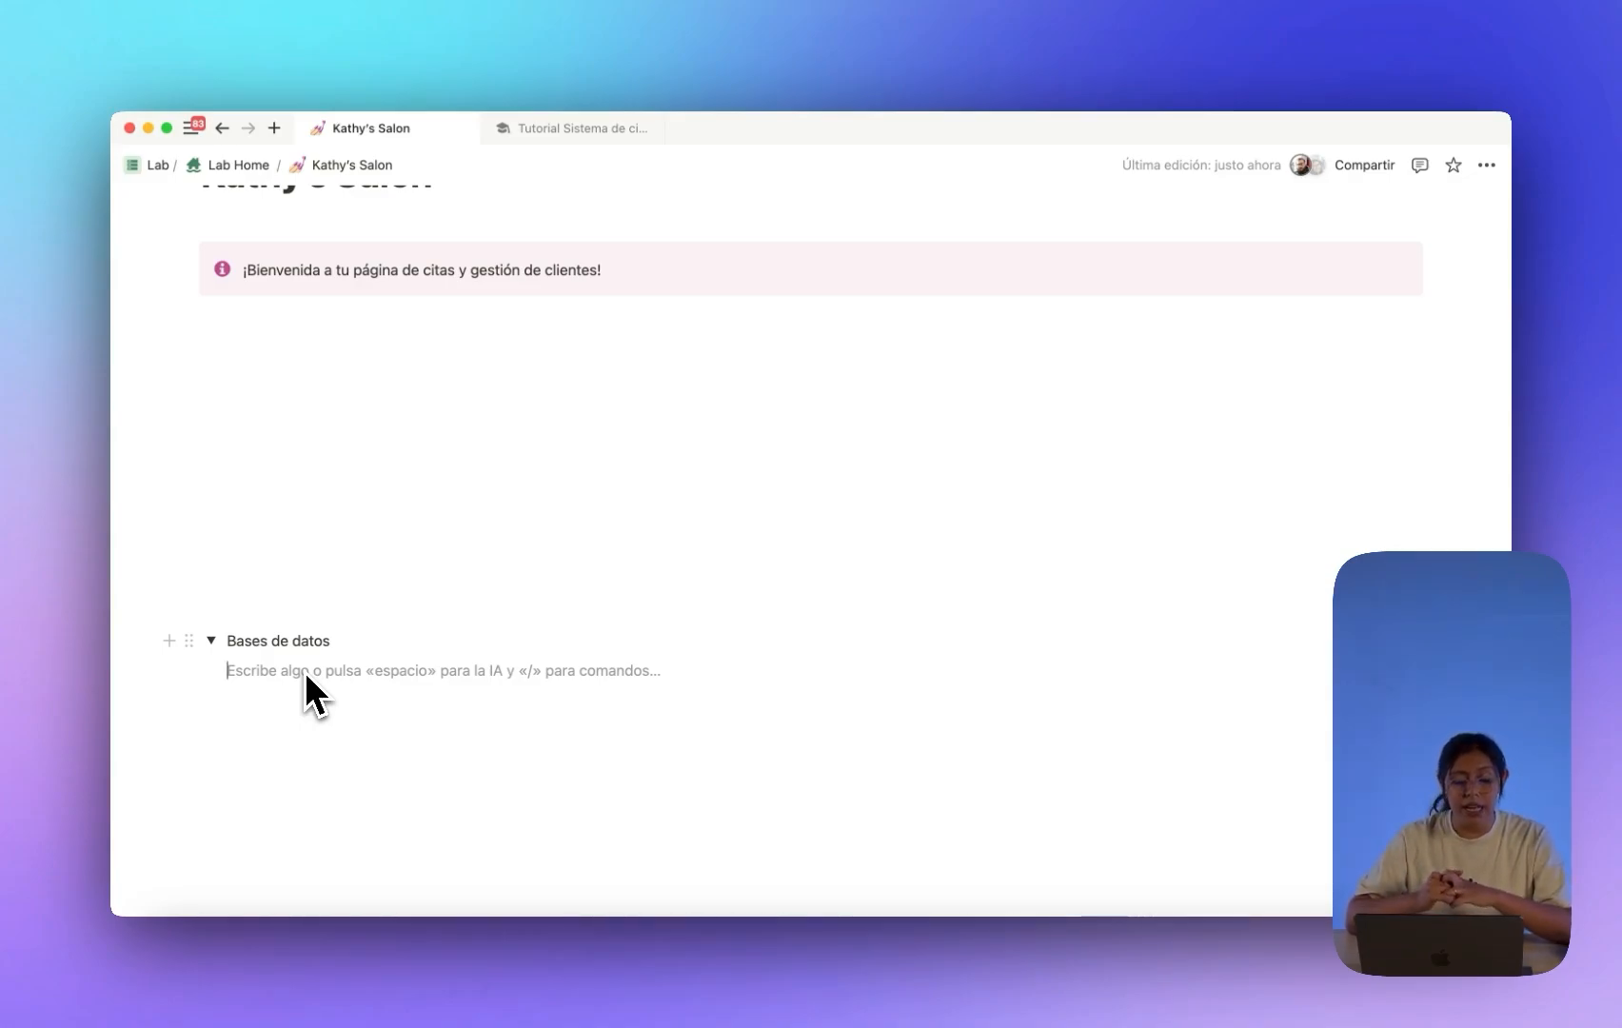
click(211, 641)
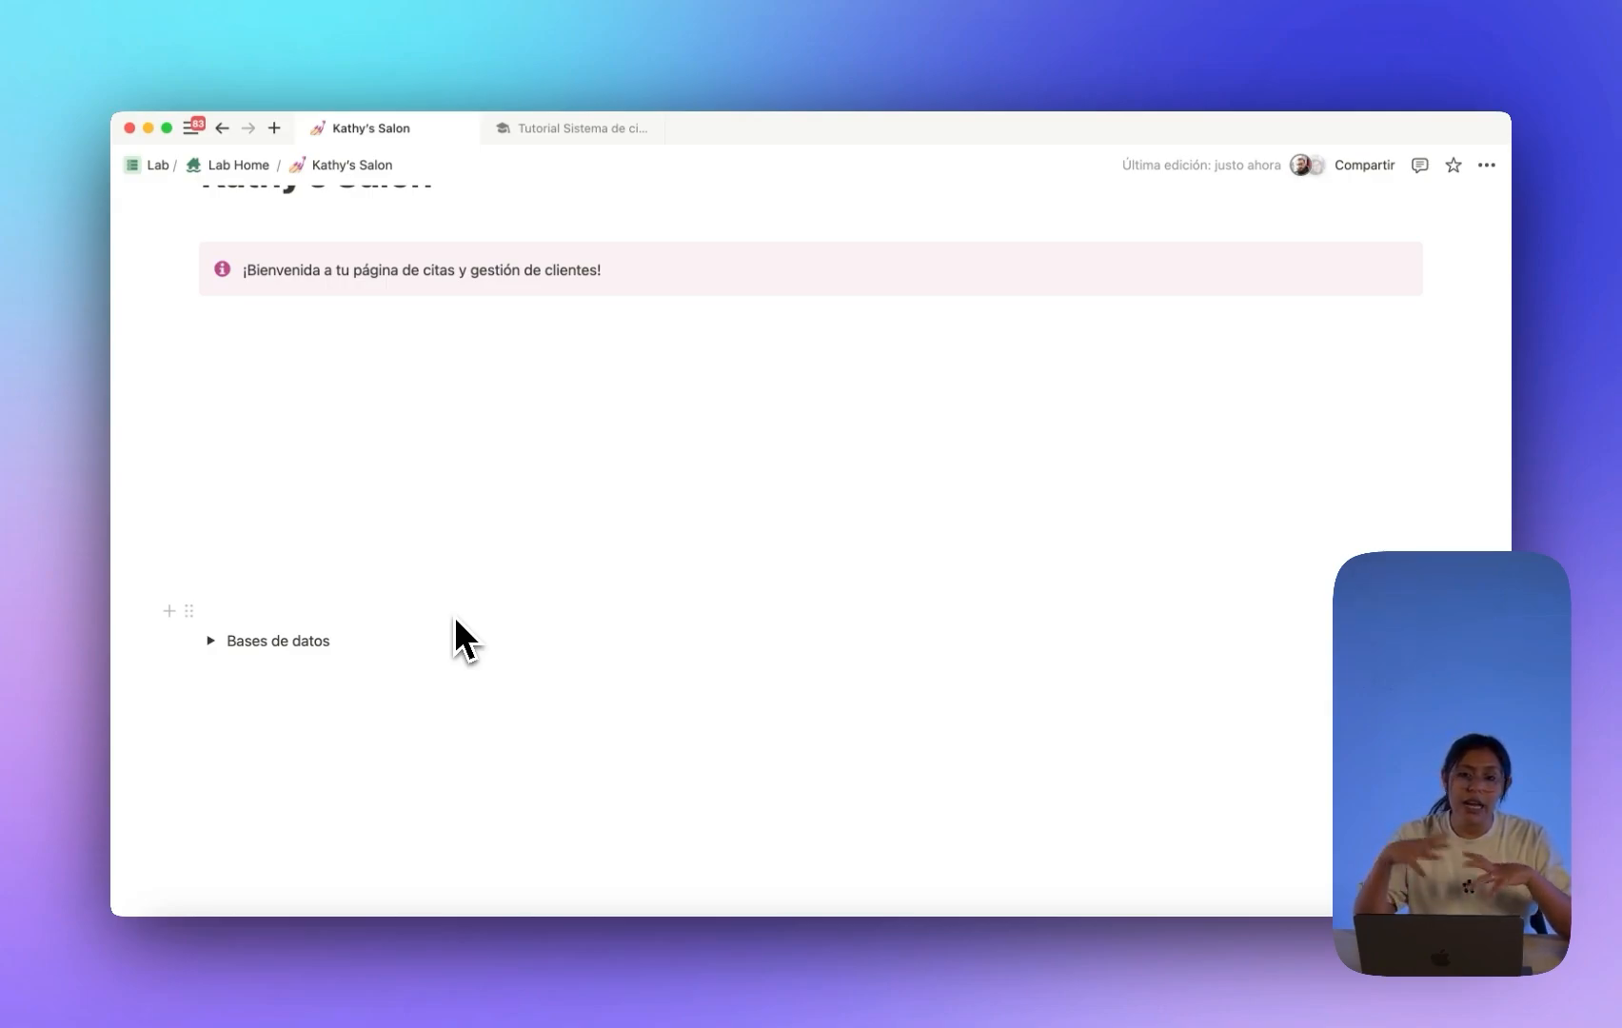
Insert a full-page database with an empty table inside the Bases de datos toggle.
click(212, 641)
scroll(275, 644, down, 1)
click(303, 642)
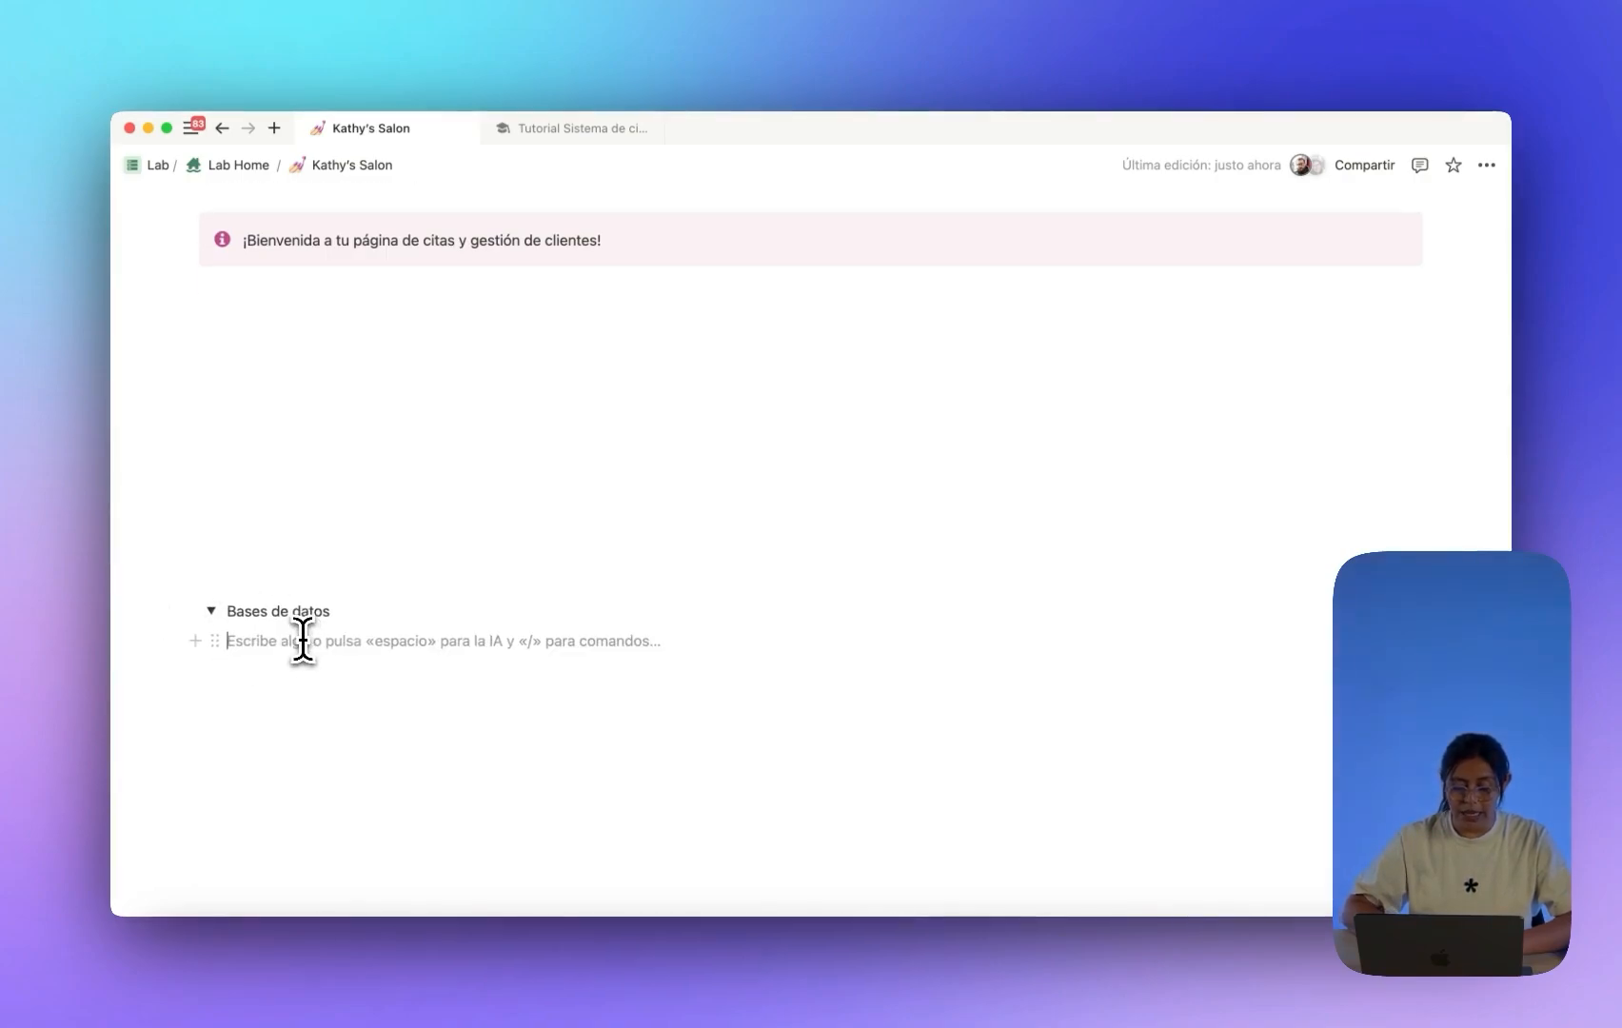
text(/pag)
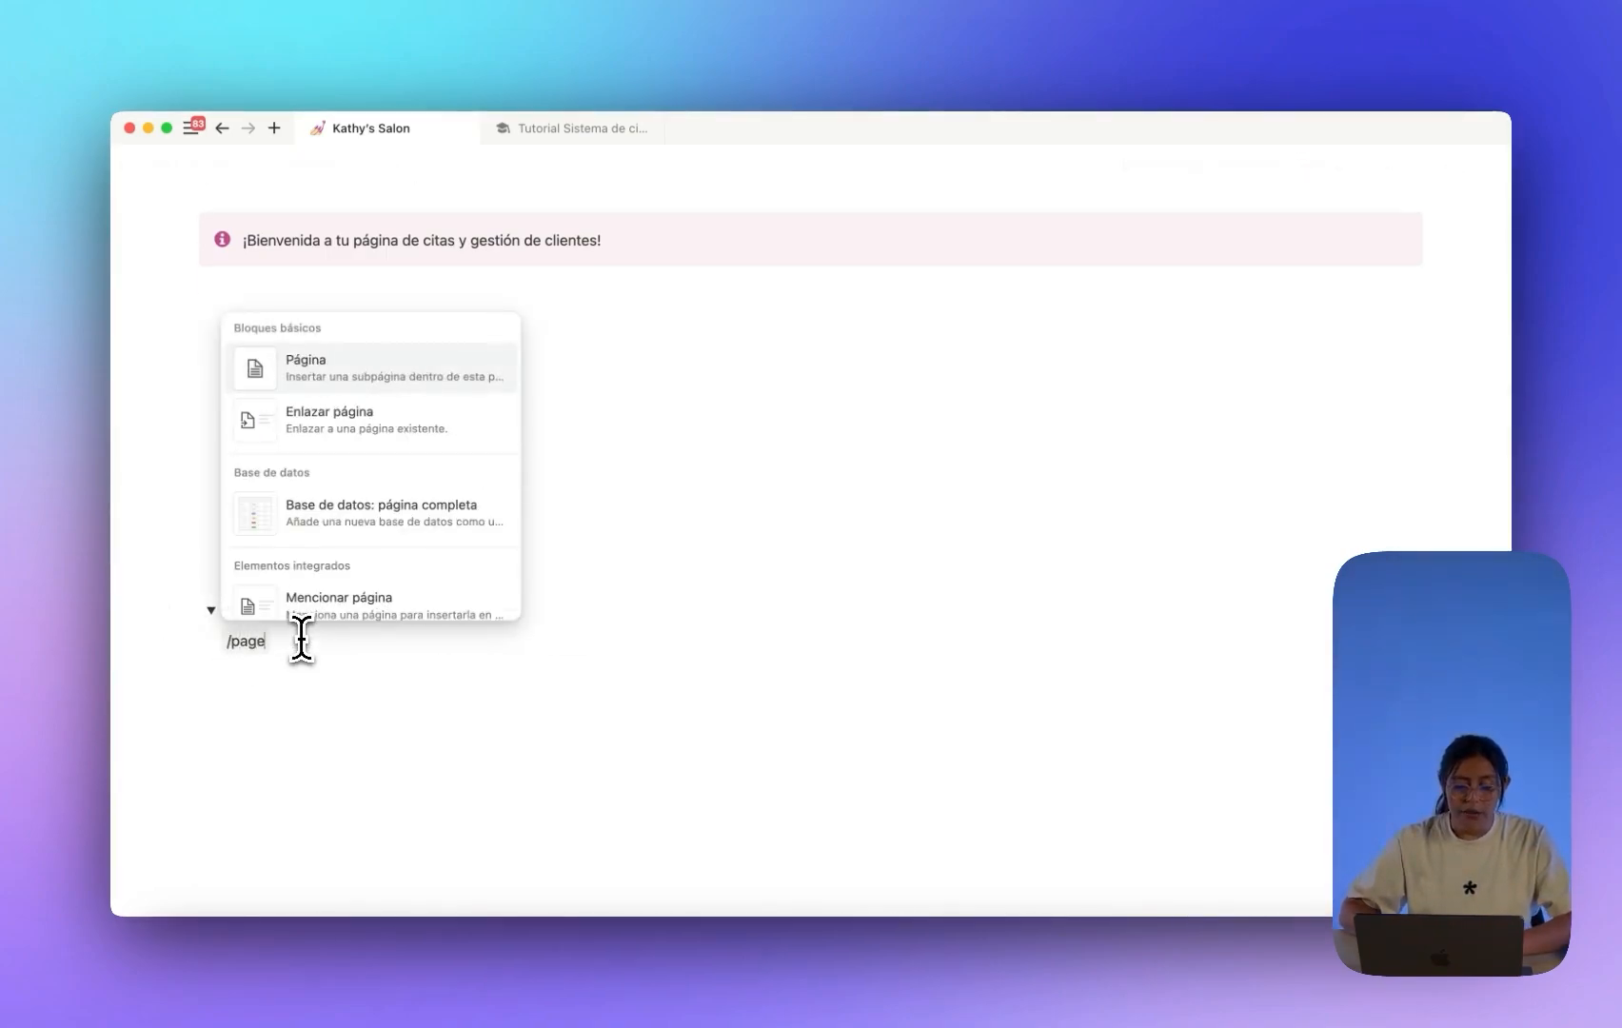
text(e)
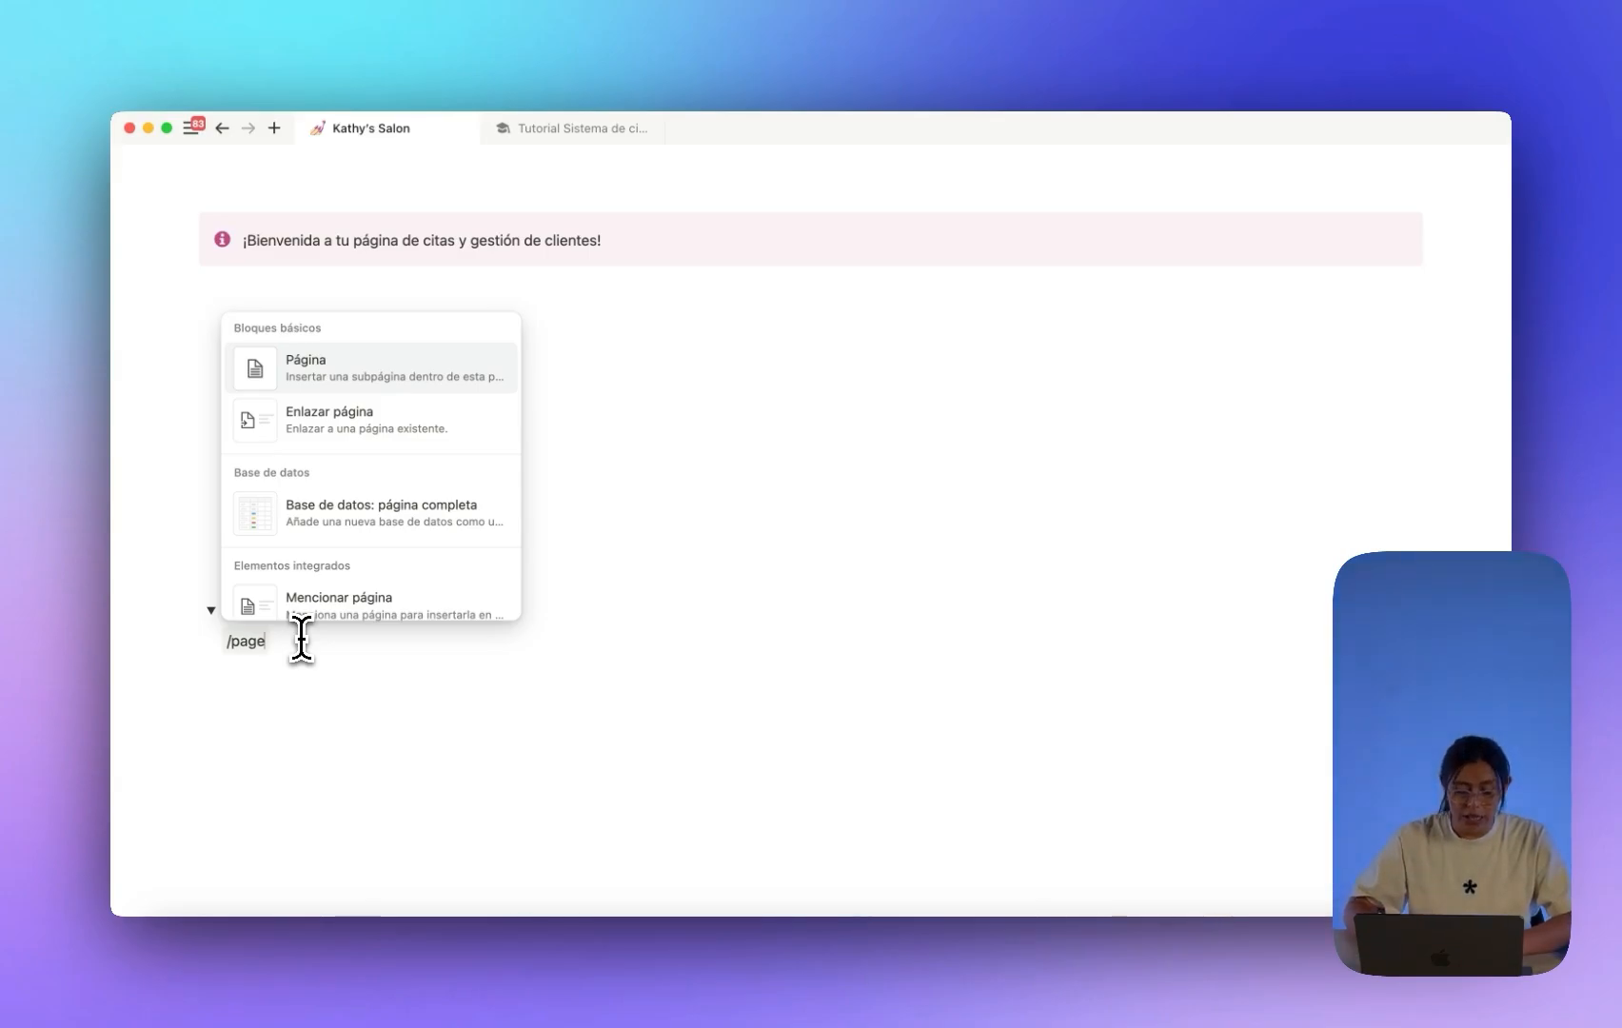
key(BackSpace)
key(BackSpace)
key(BackSpace)
key(BackSpace)
text(base)
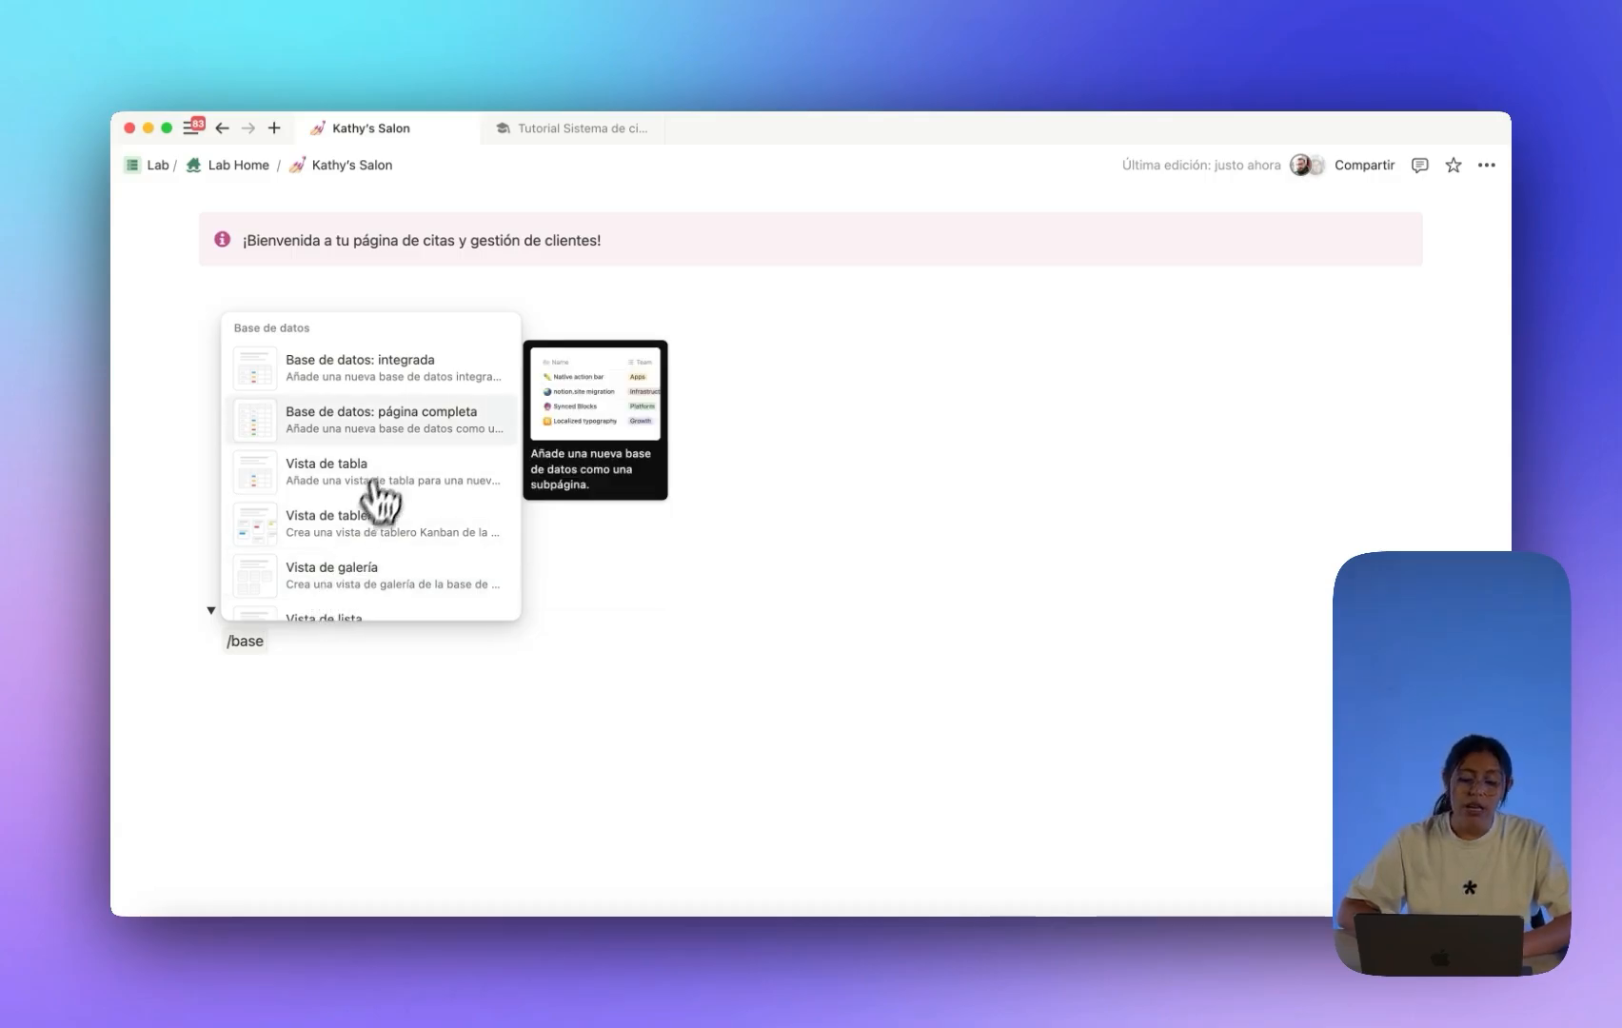
click(398, 428)
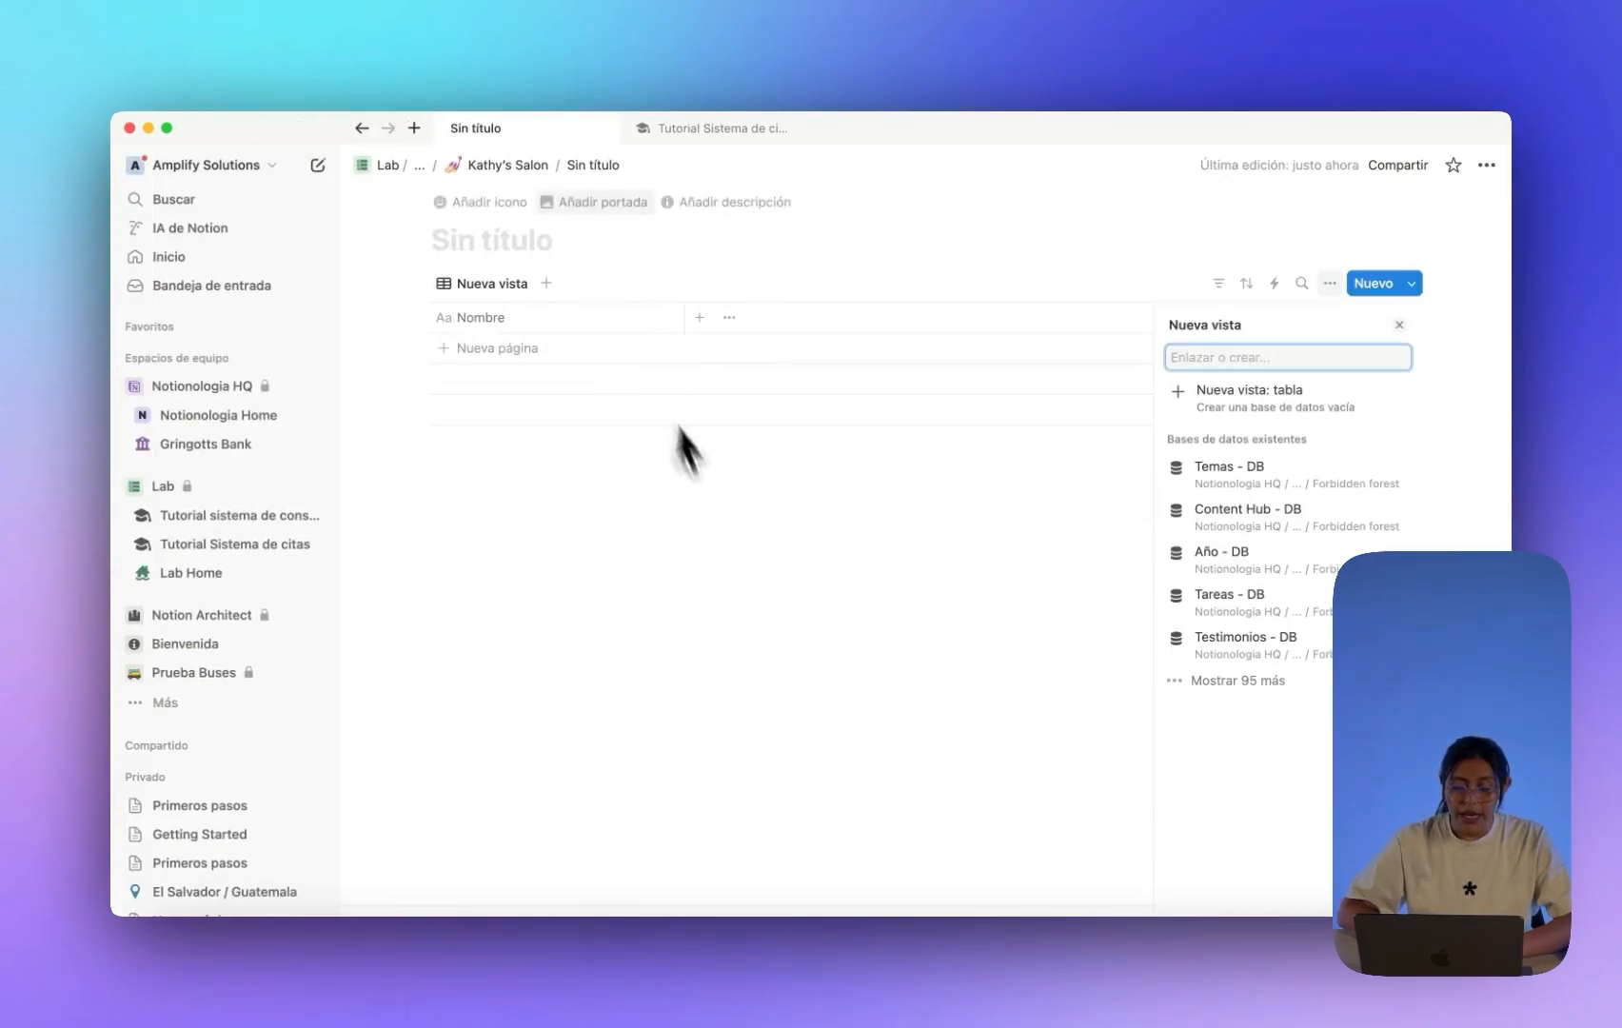
click(291, 165)
Title the new database 'Citas - DB'.
click(292, 238)
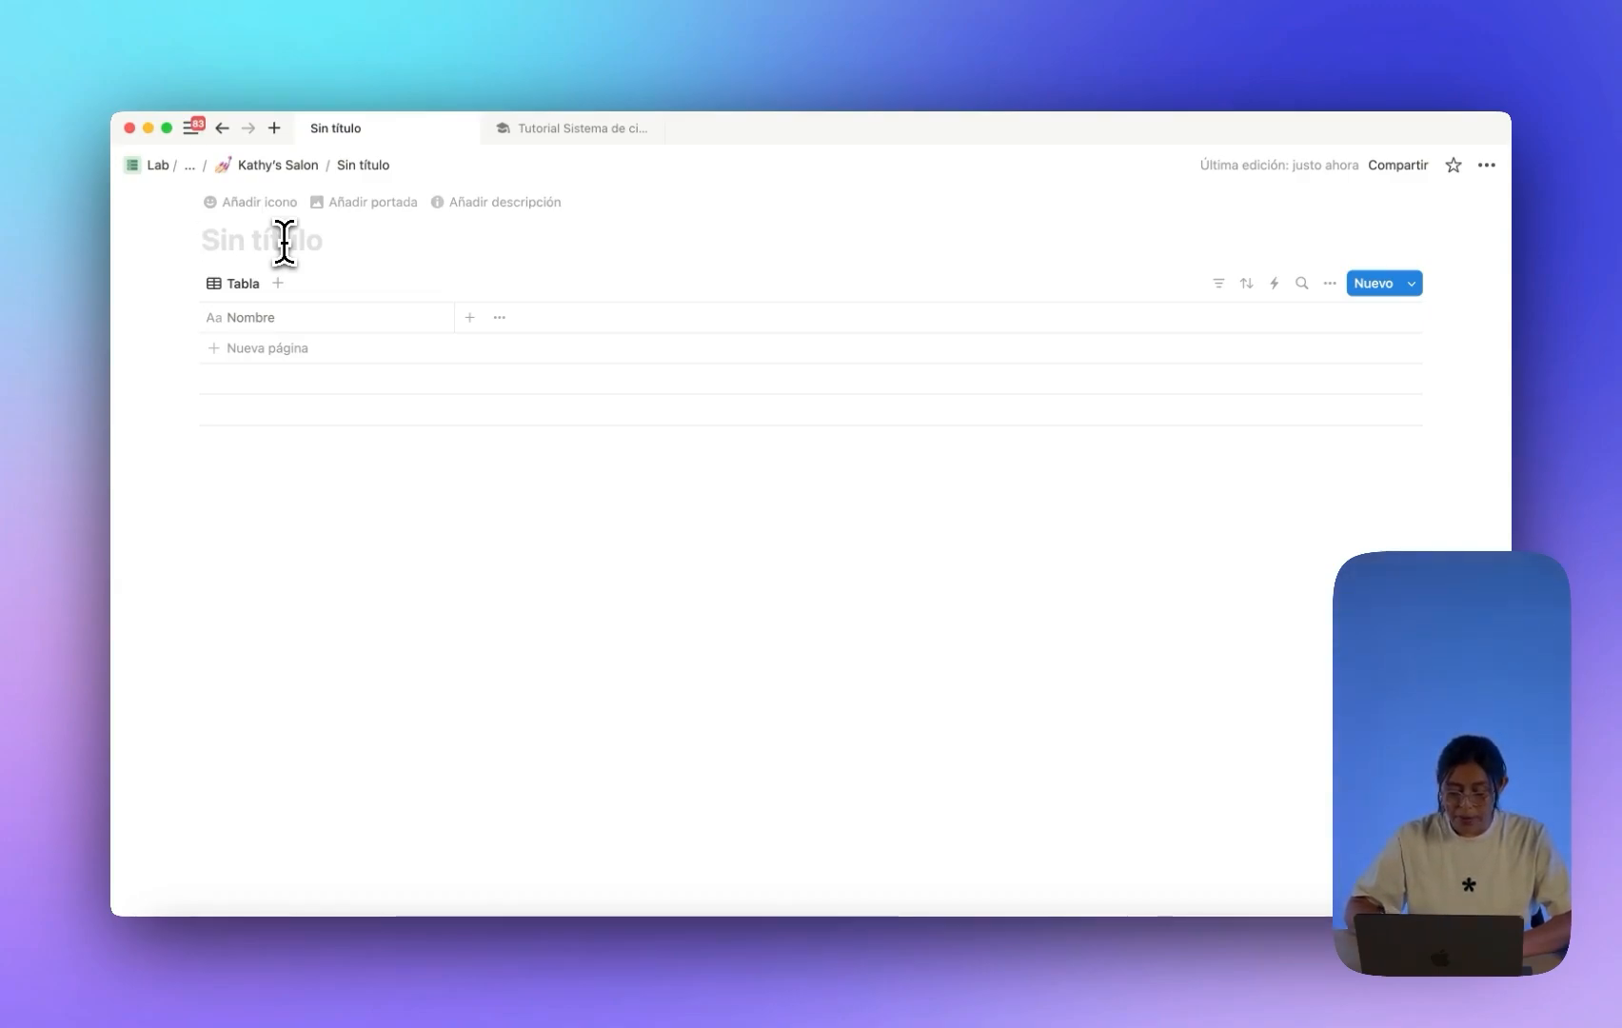
text(Citas - S)
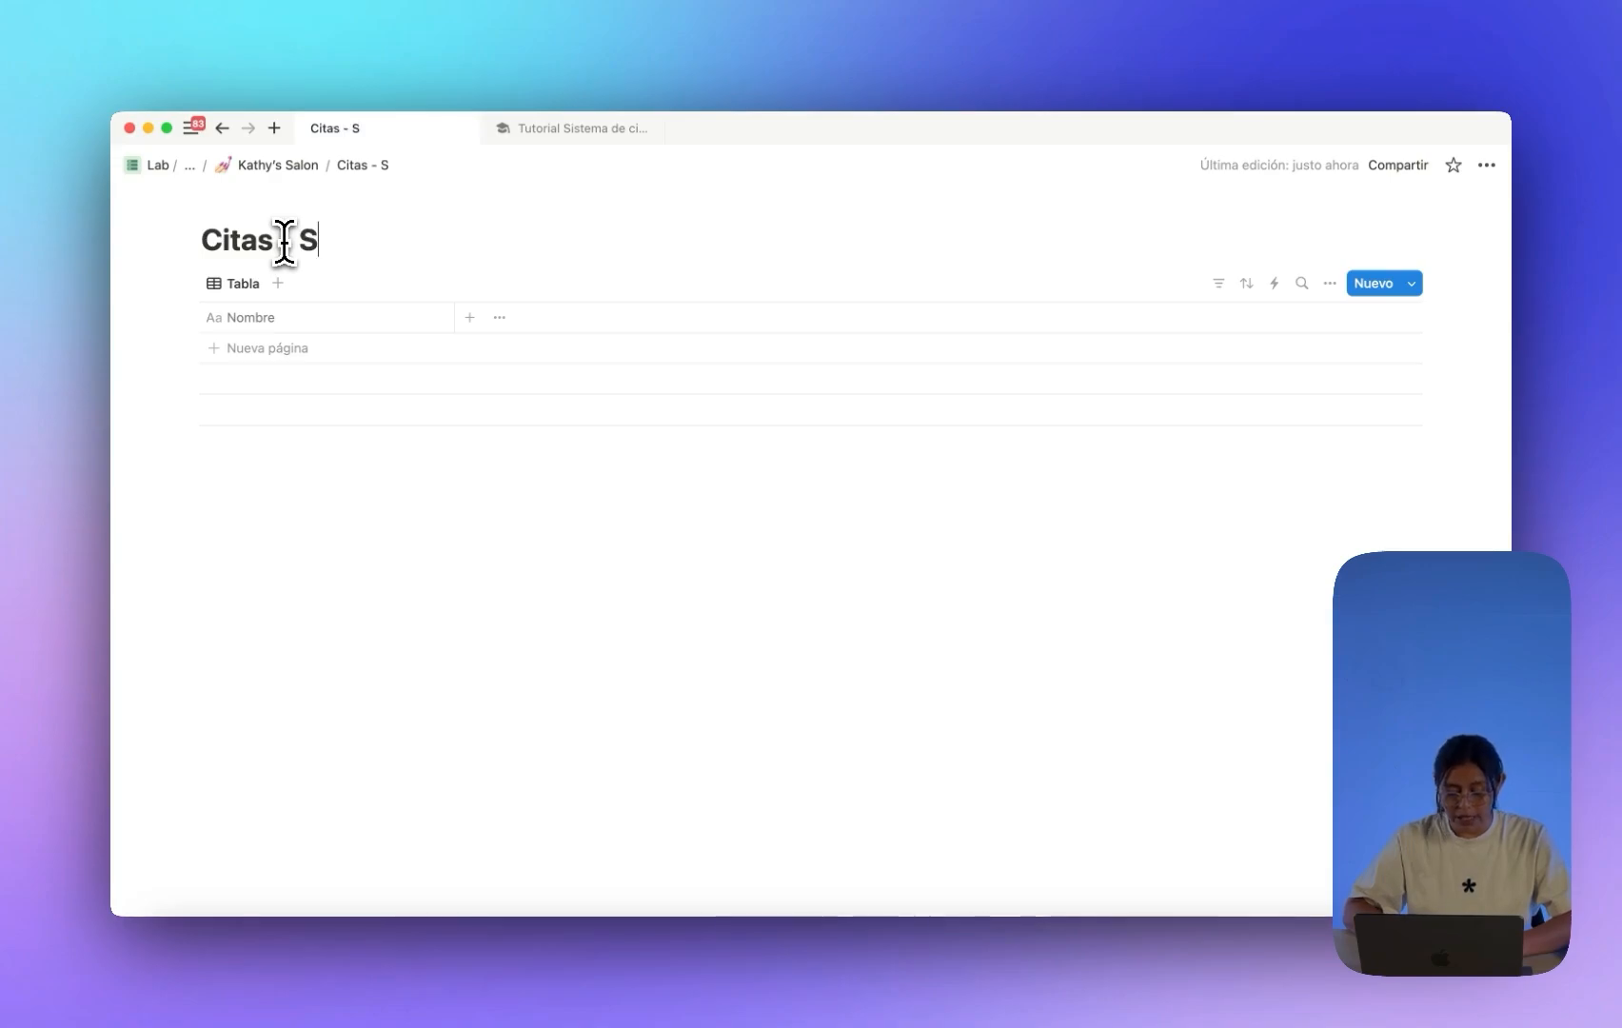
key(BackSpace)
text(DB)
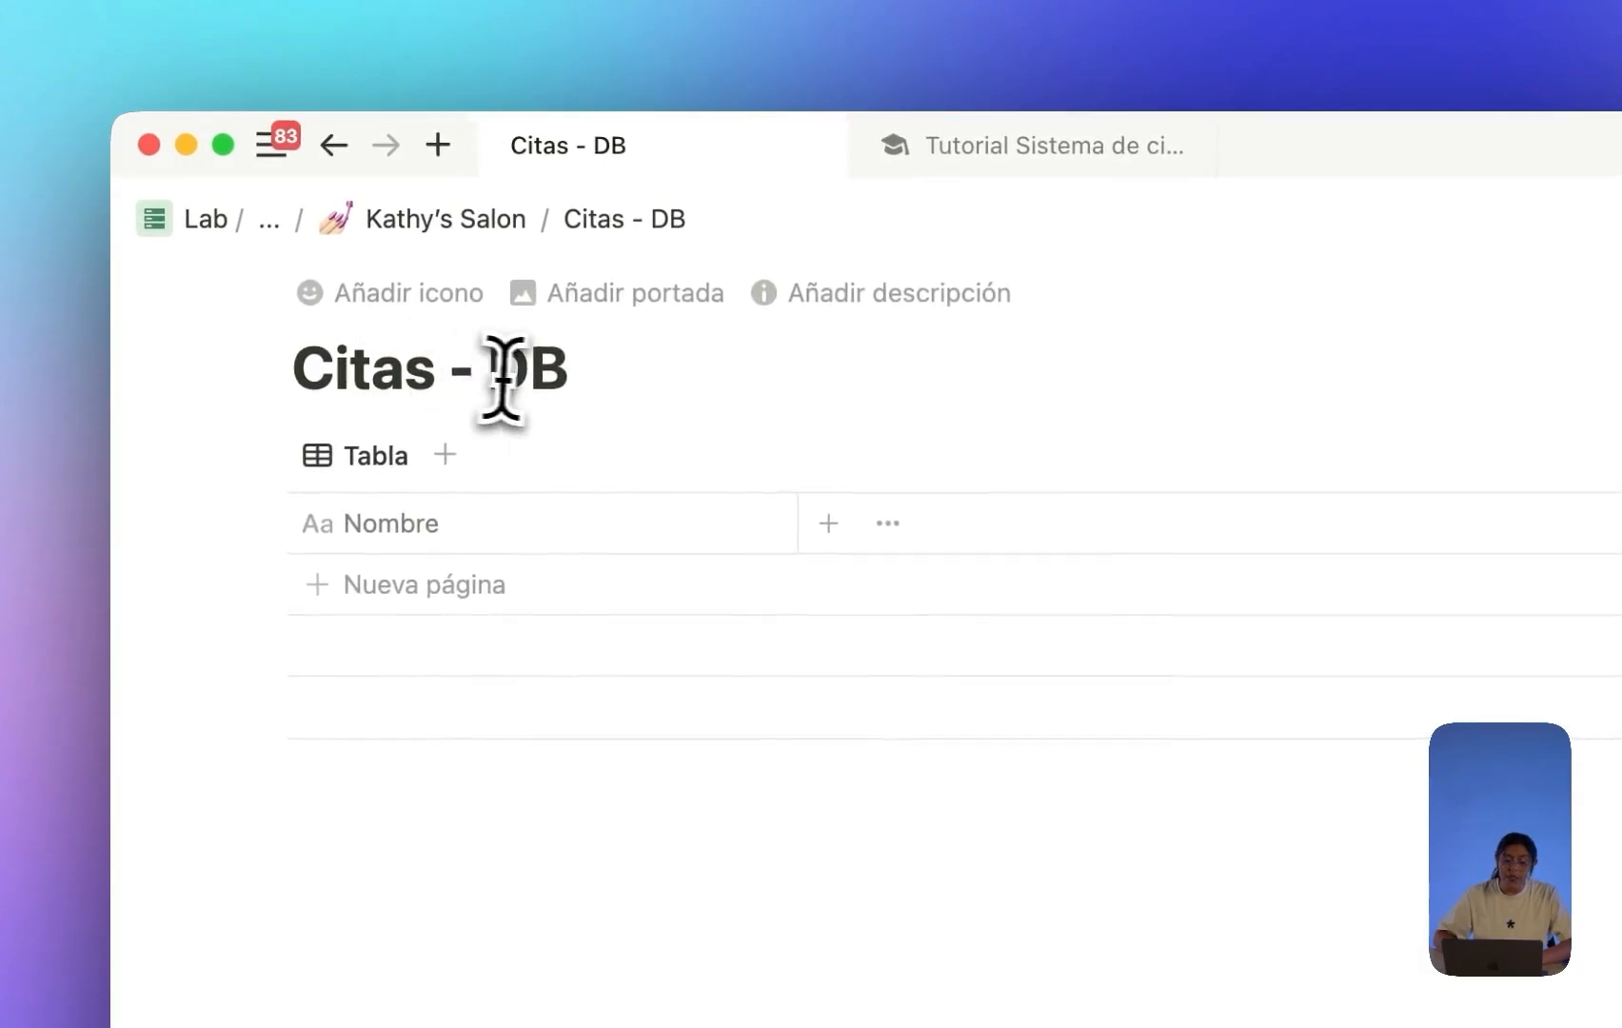
drag(502, 381, 622, 379)
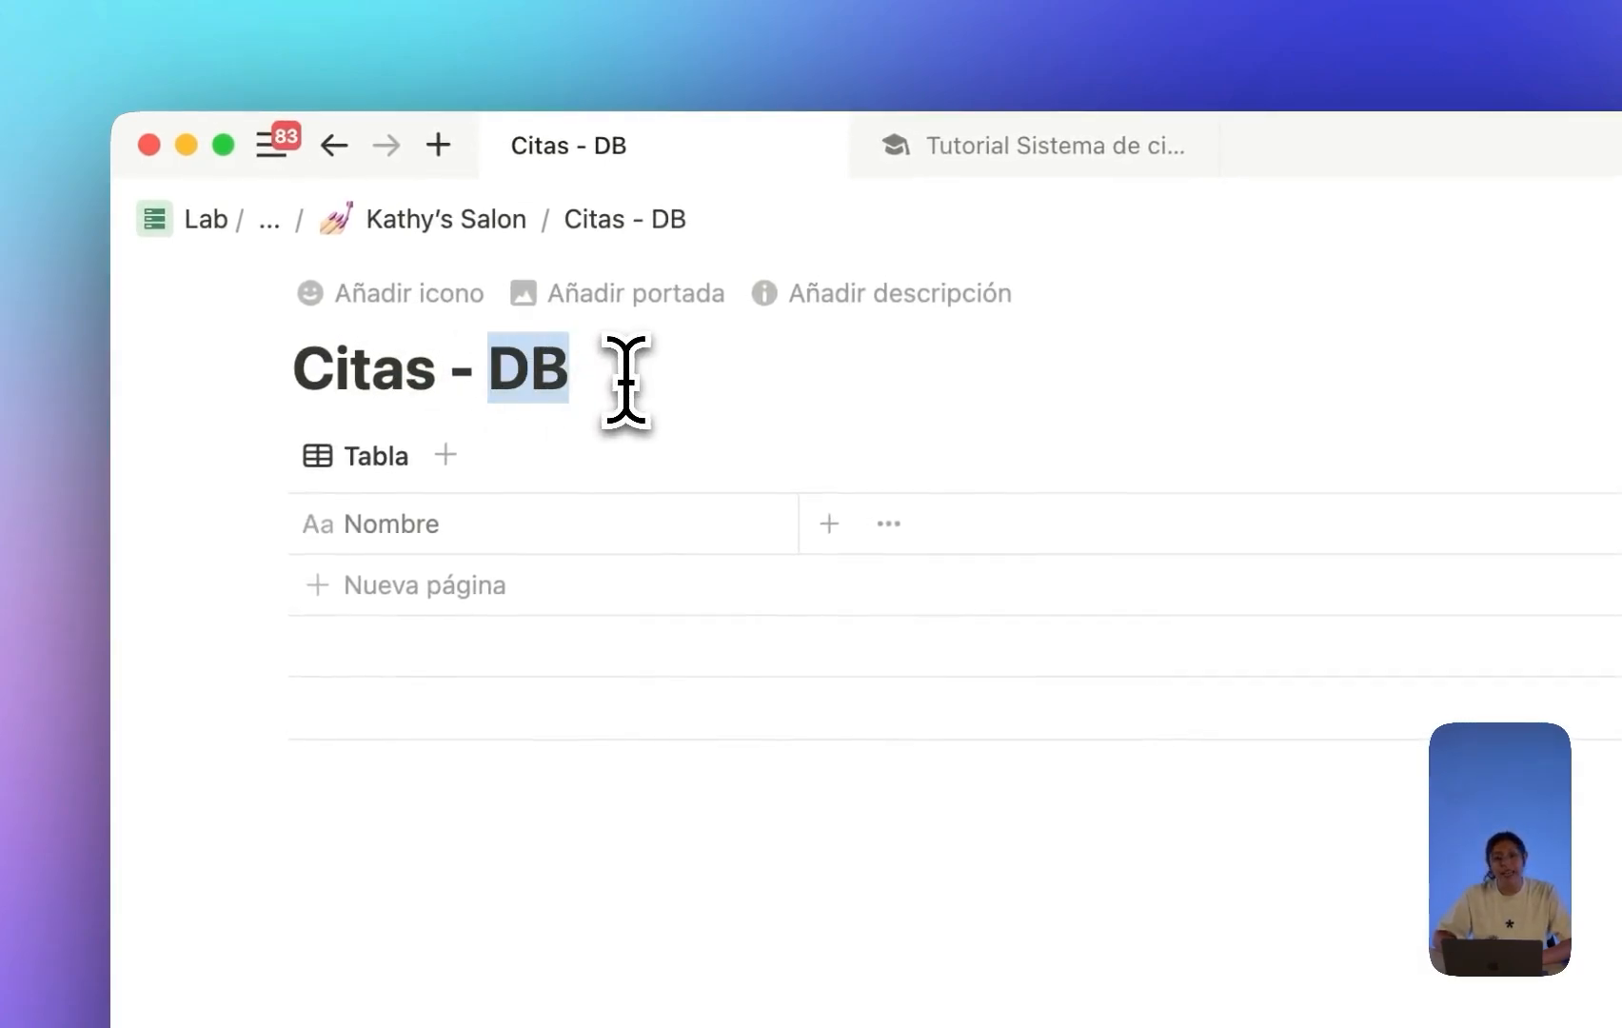
Set a pink database icon from the Iconos set on Citas - DB.
click(381, 293)
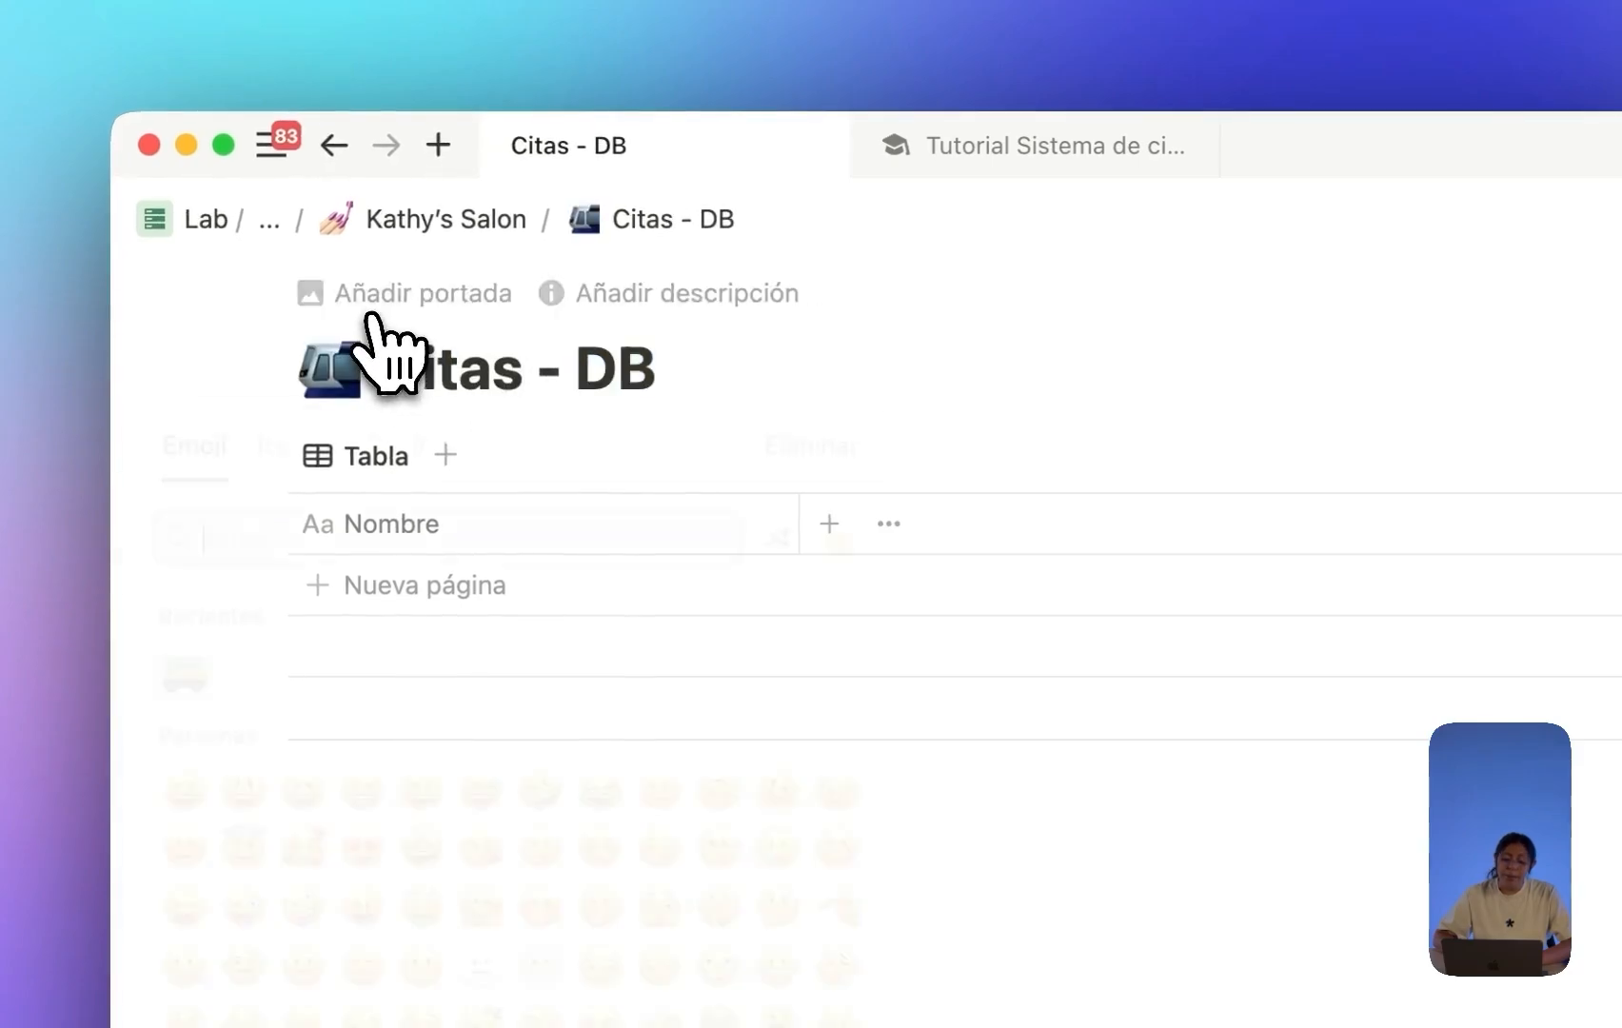
click(347, 366)
click(297, 445)
text(datab)
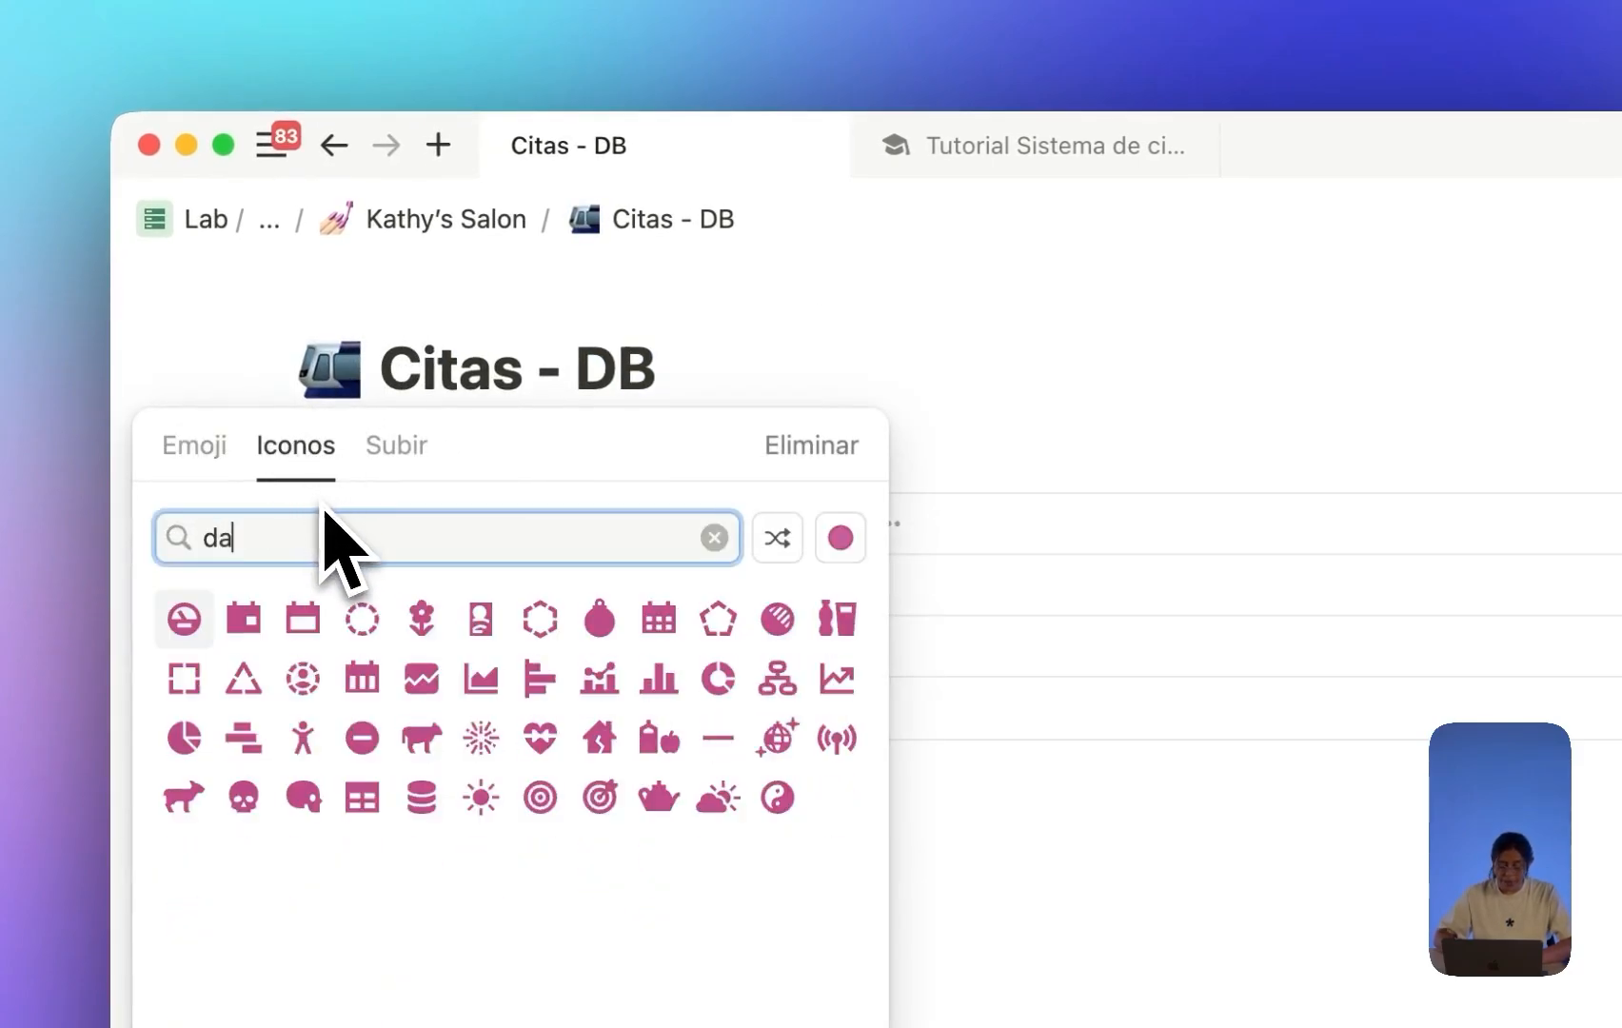
click(244, 620)
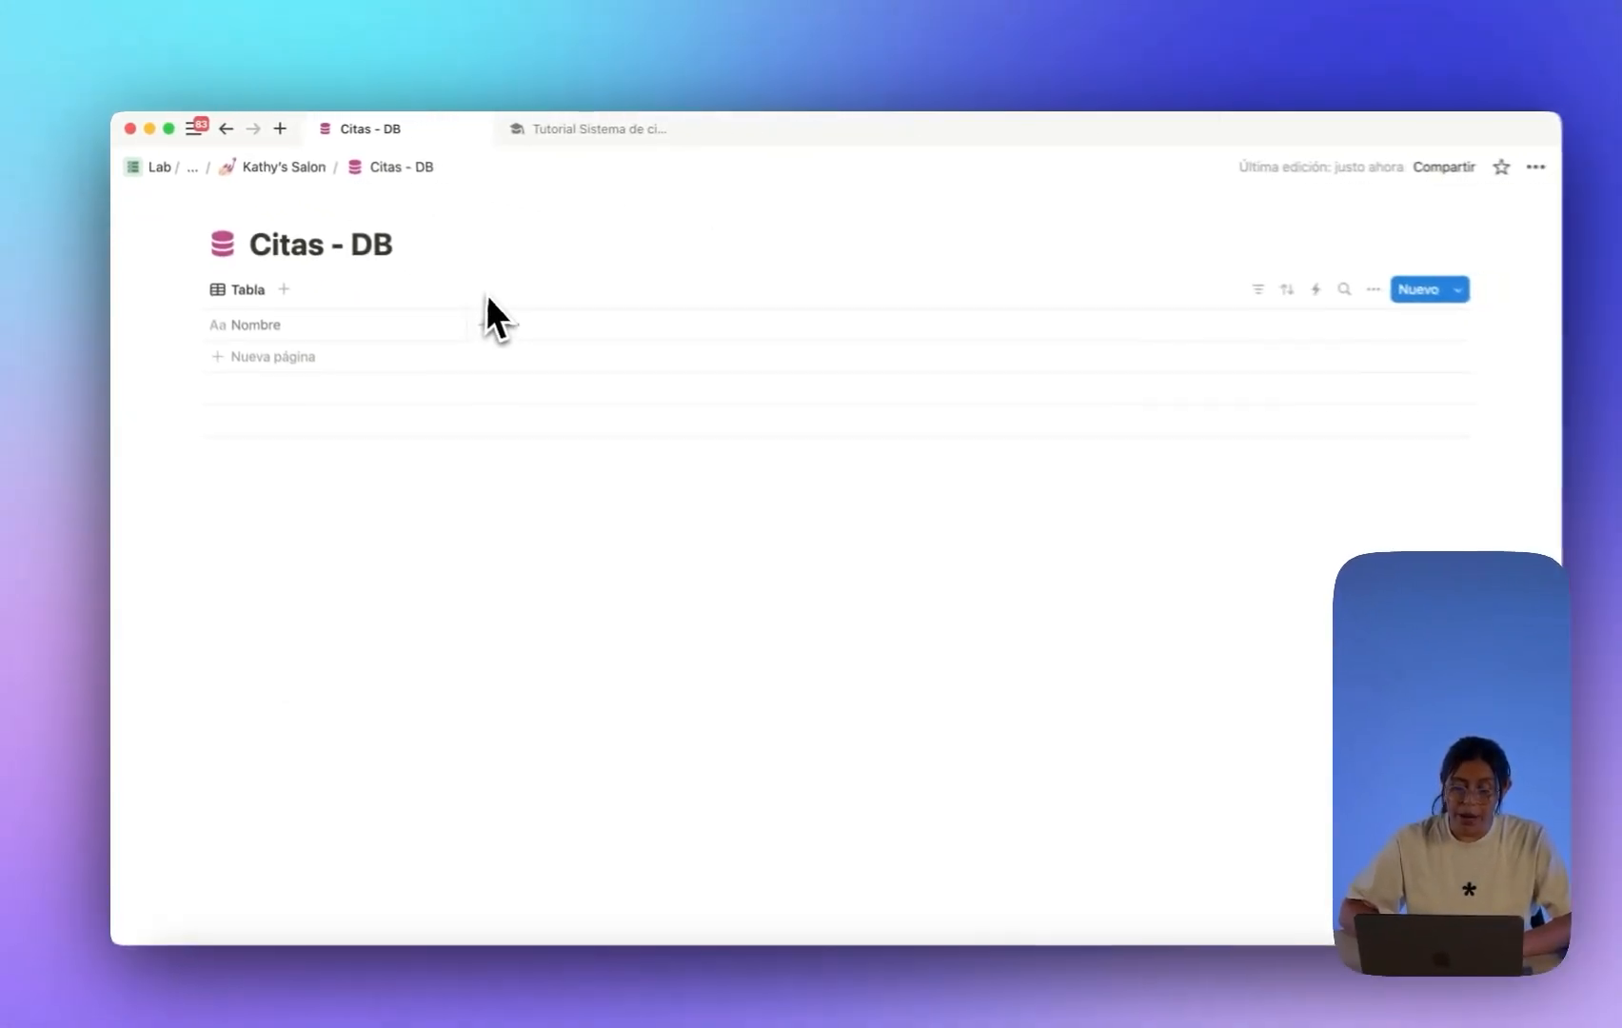
Add a 'Soy un página' sub-page above Bases de datos, then return to Kathy's Salon.
click(249, 167)
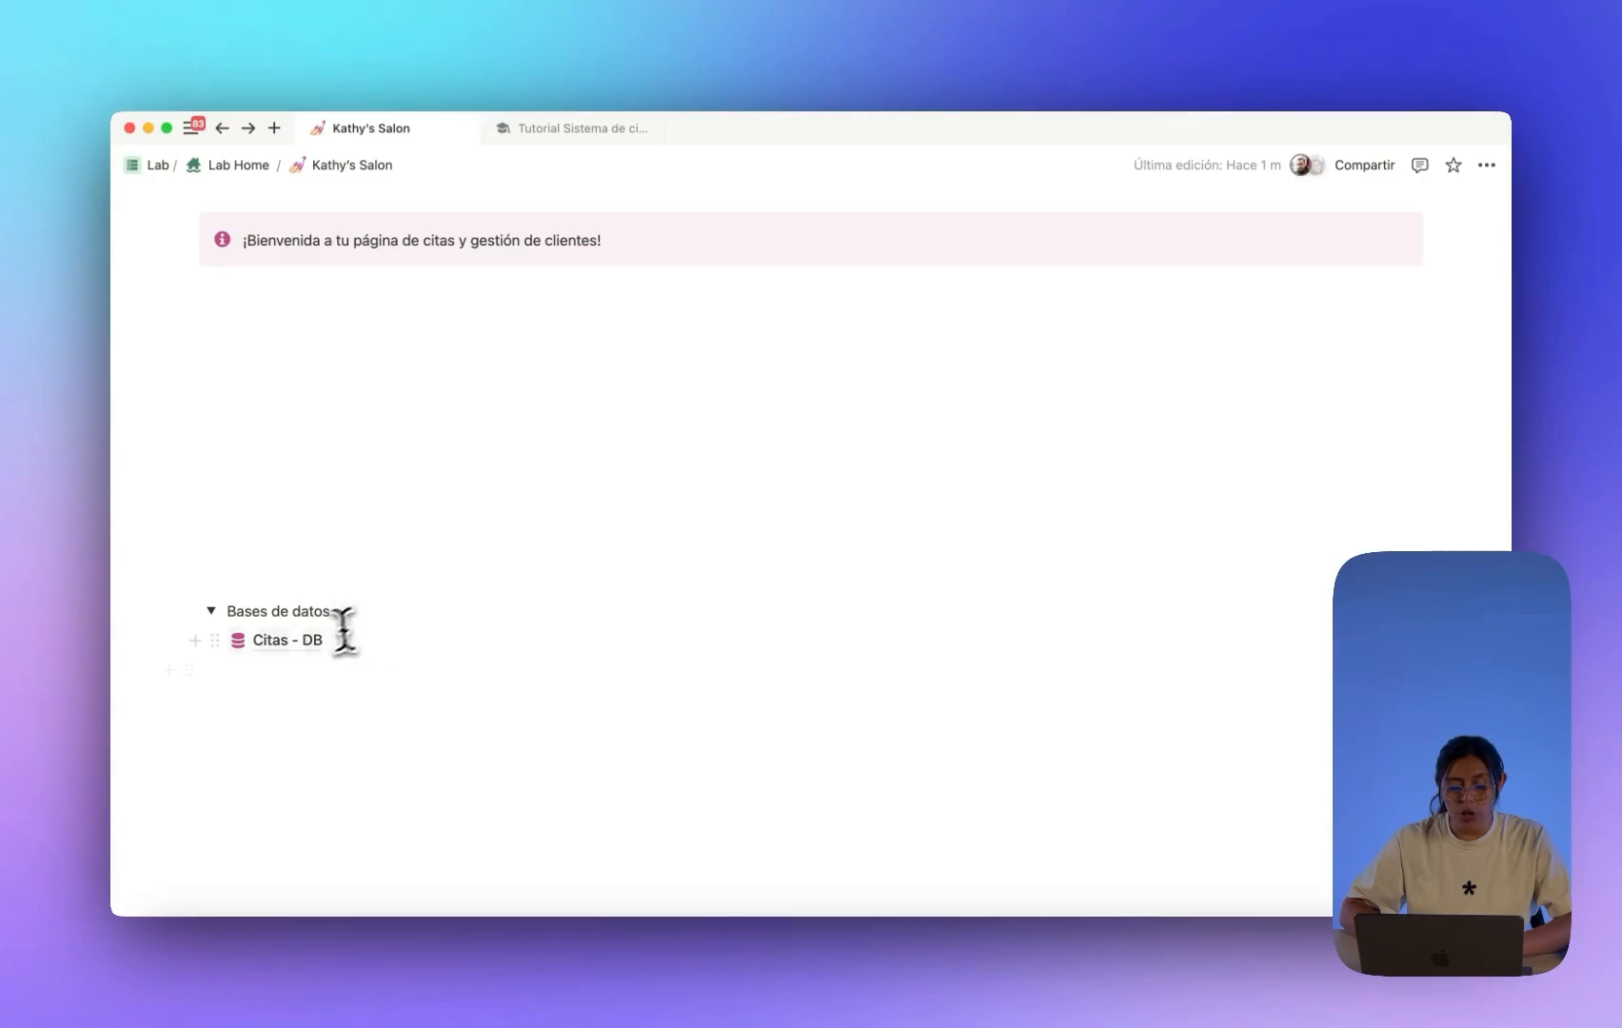
click(285, 666)
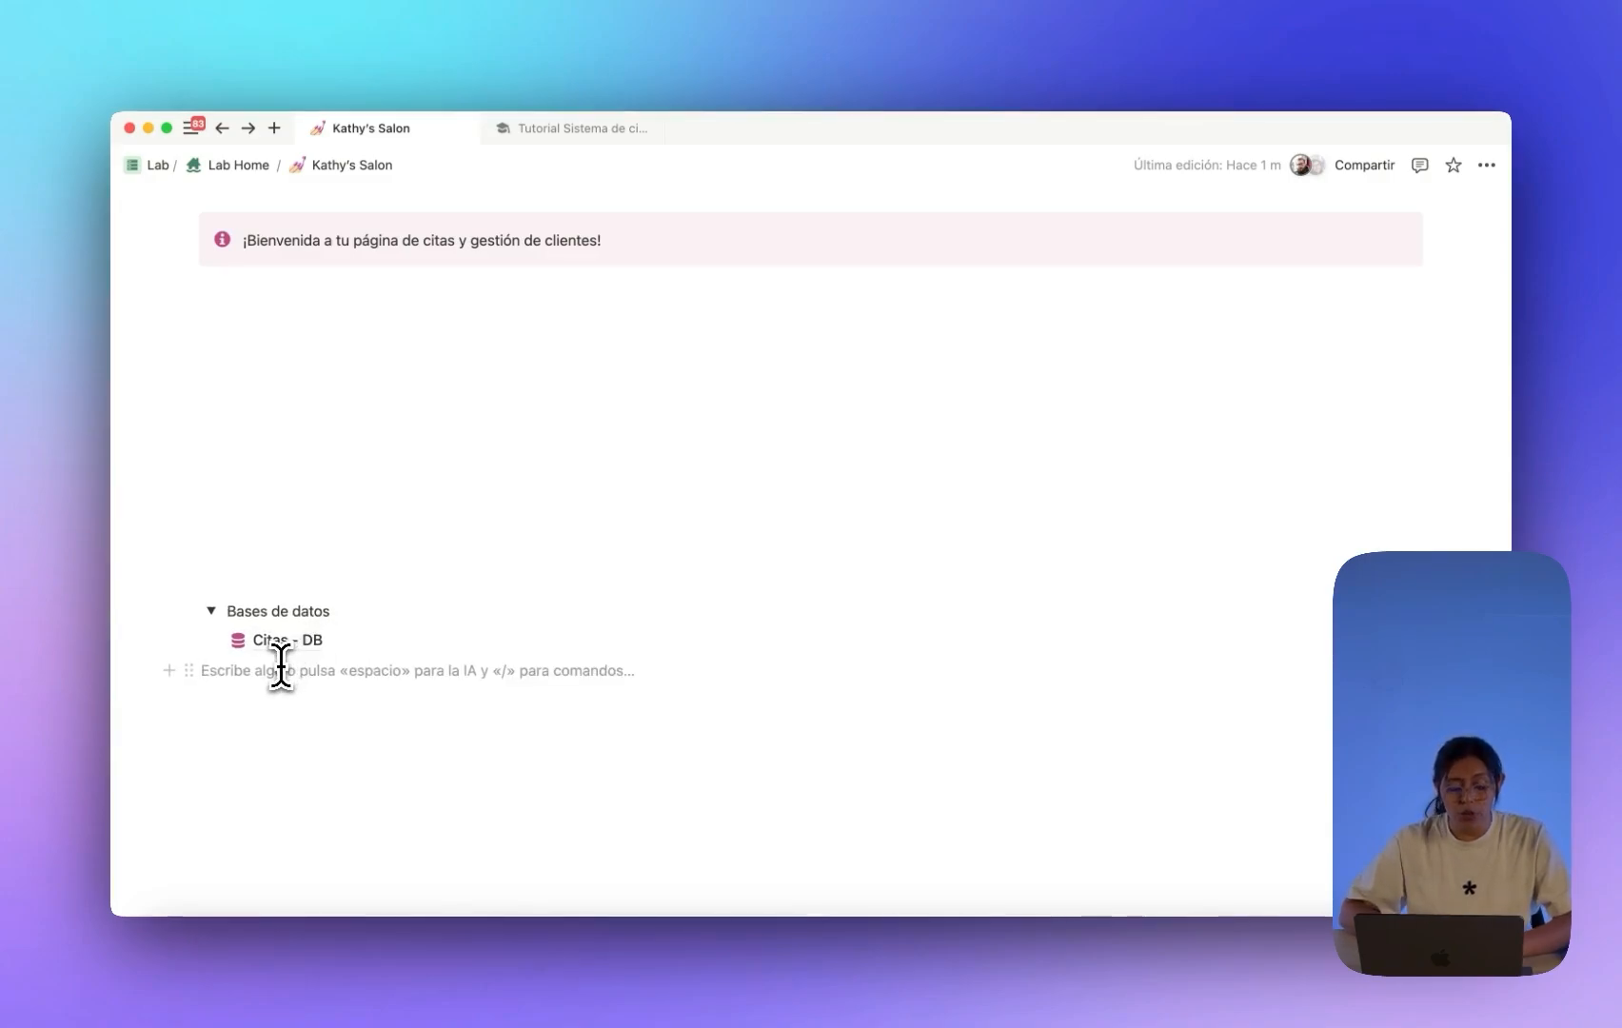
click(285, 576)
text(/p)
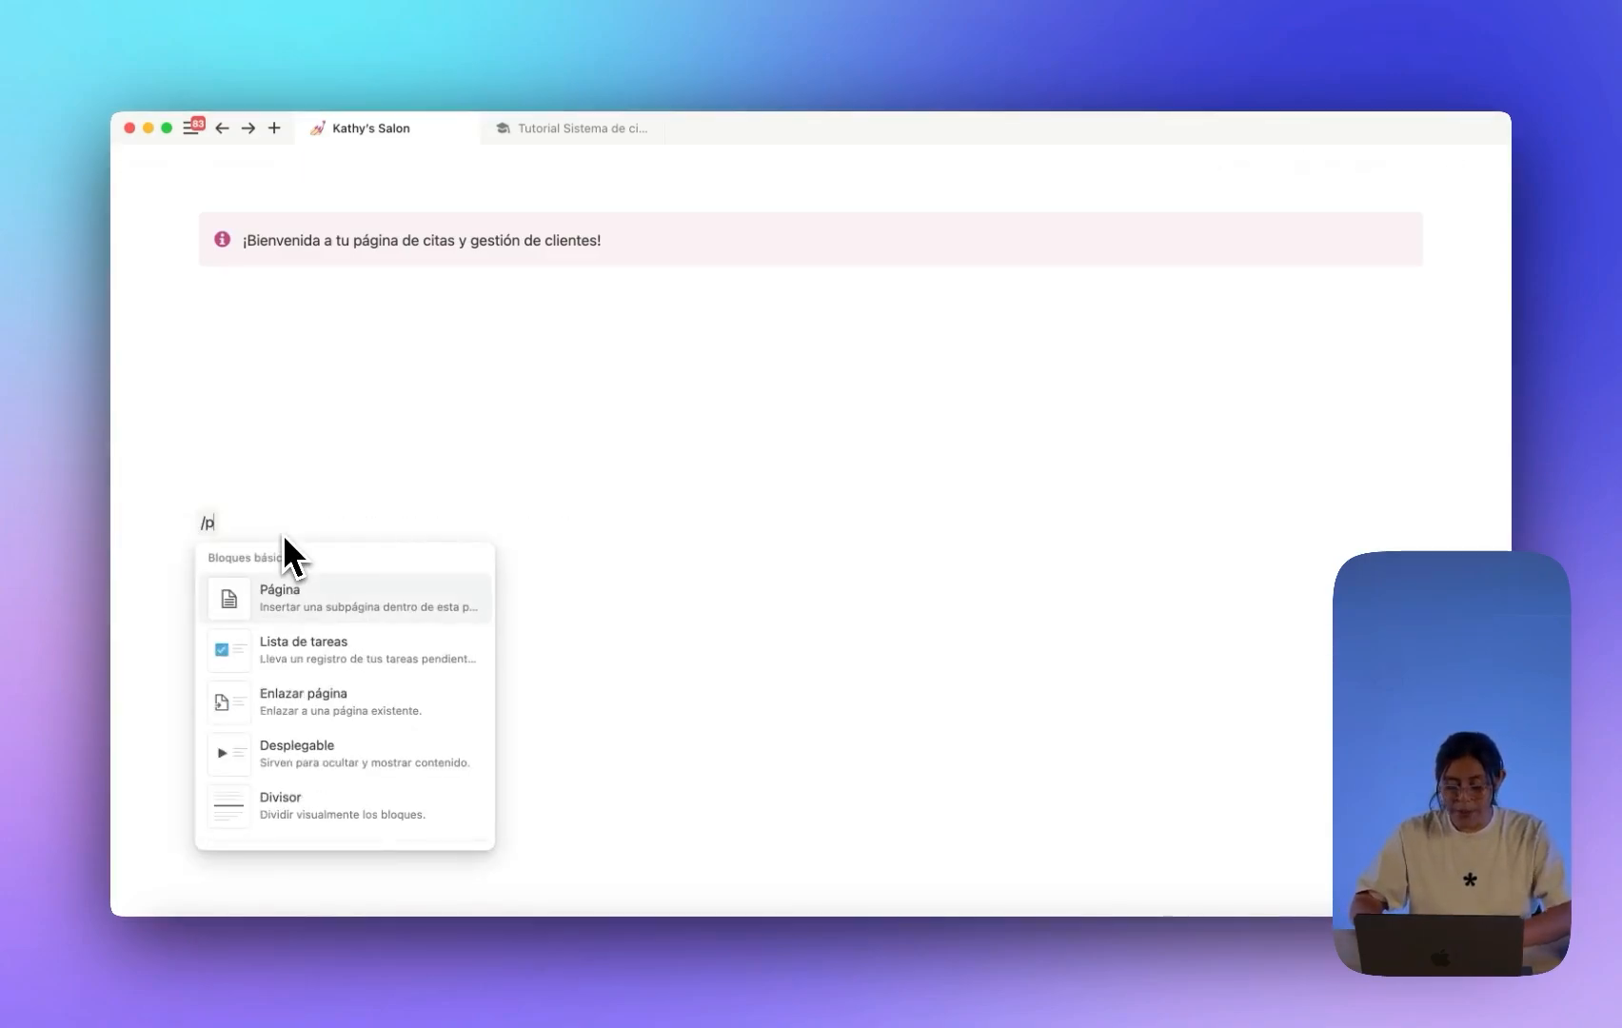
text(ag)
click(328, 590)
text(So)
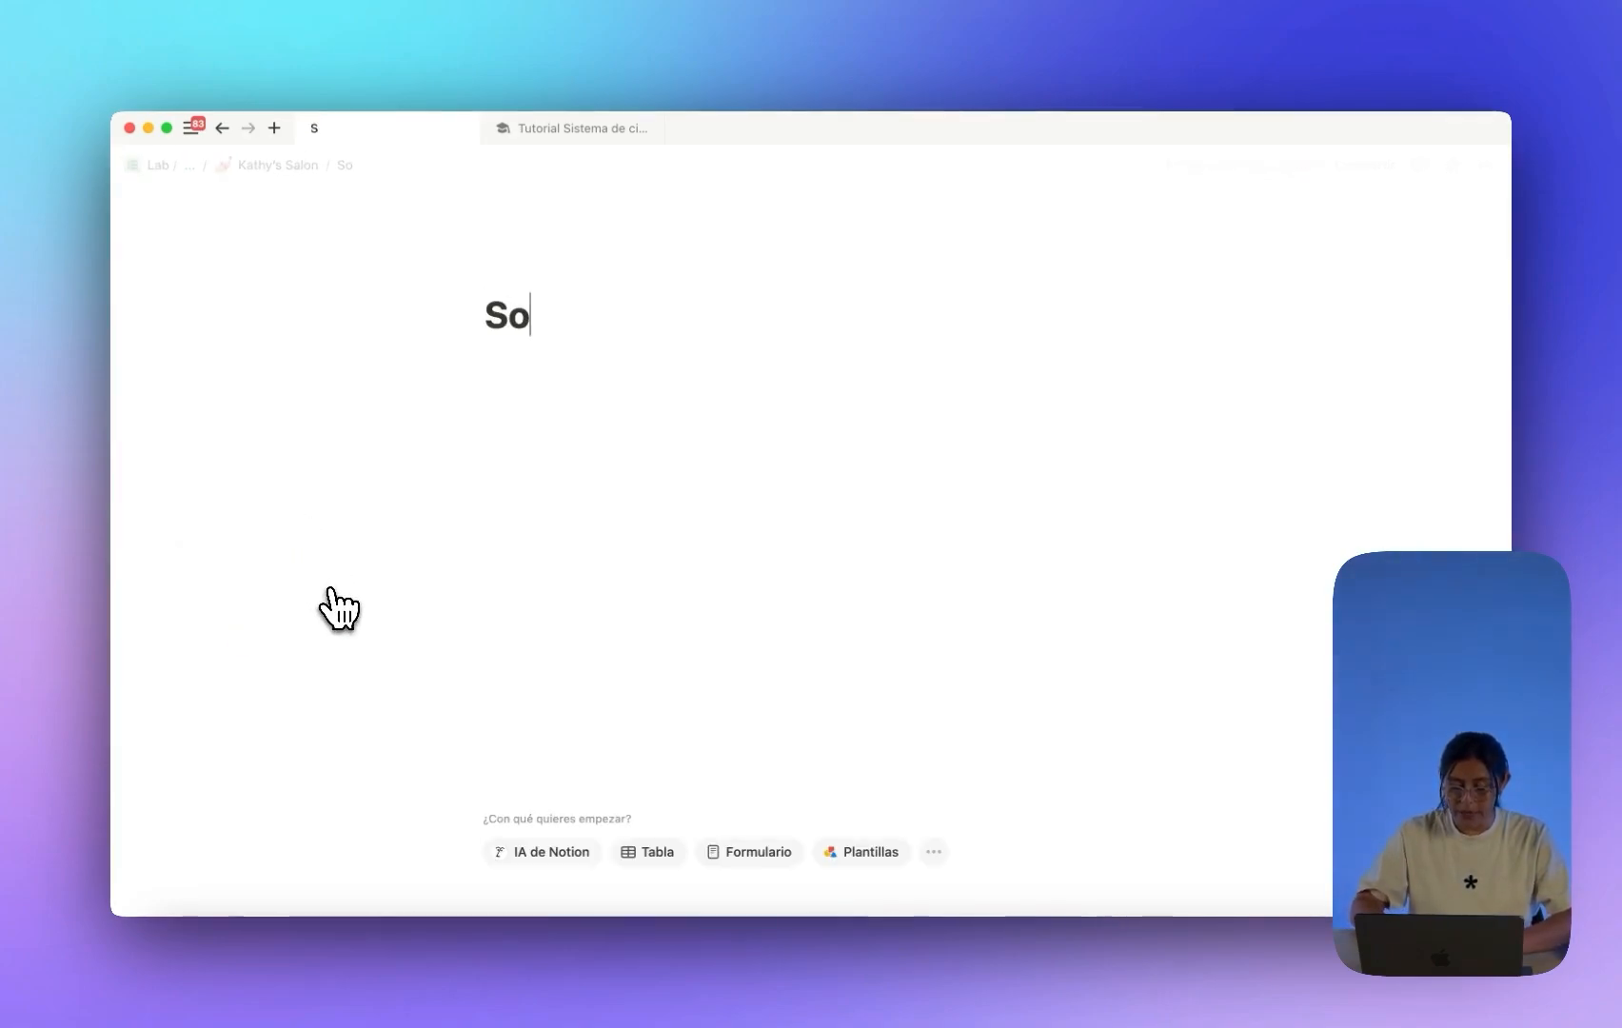
text(y un página)
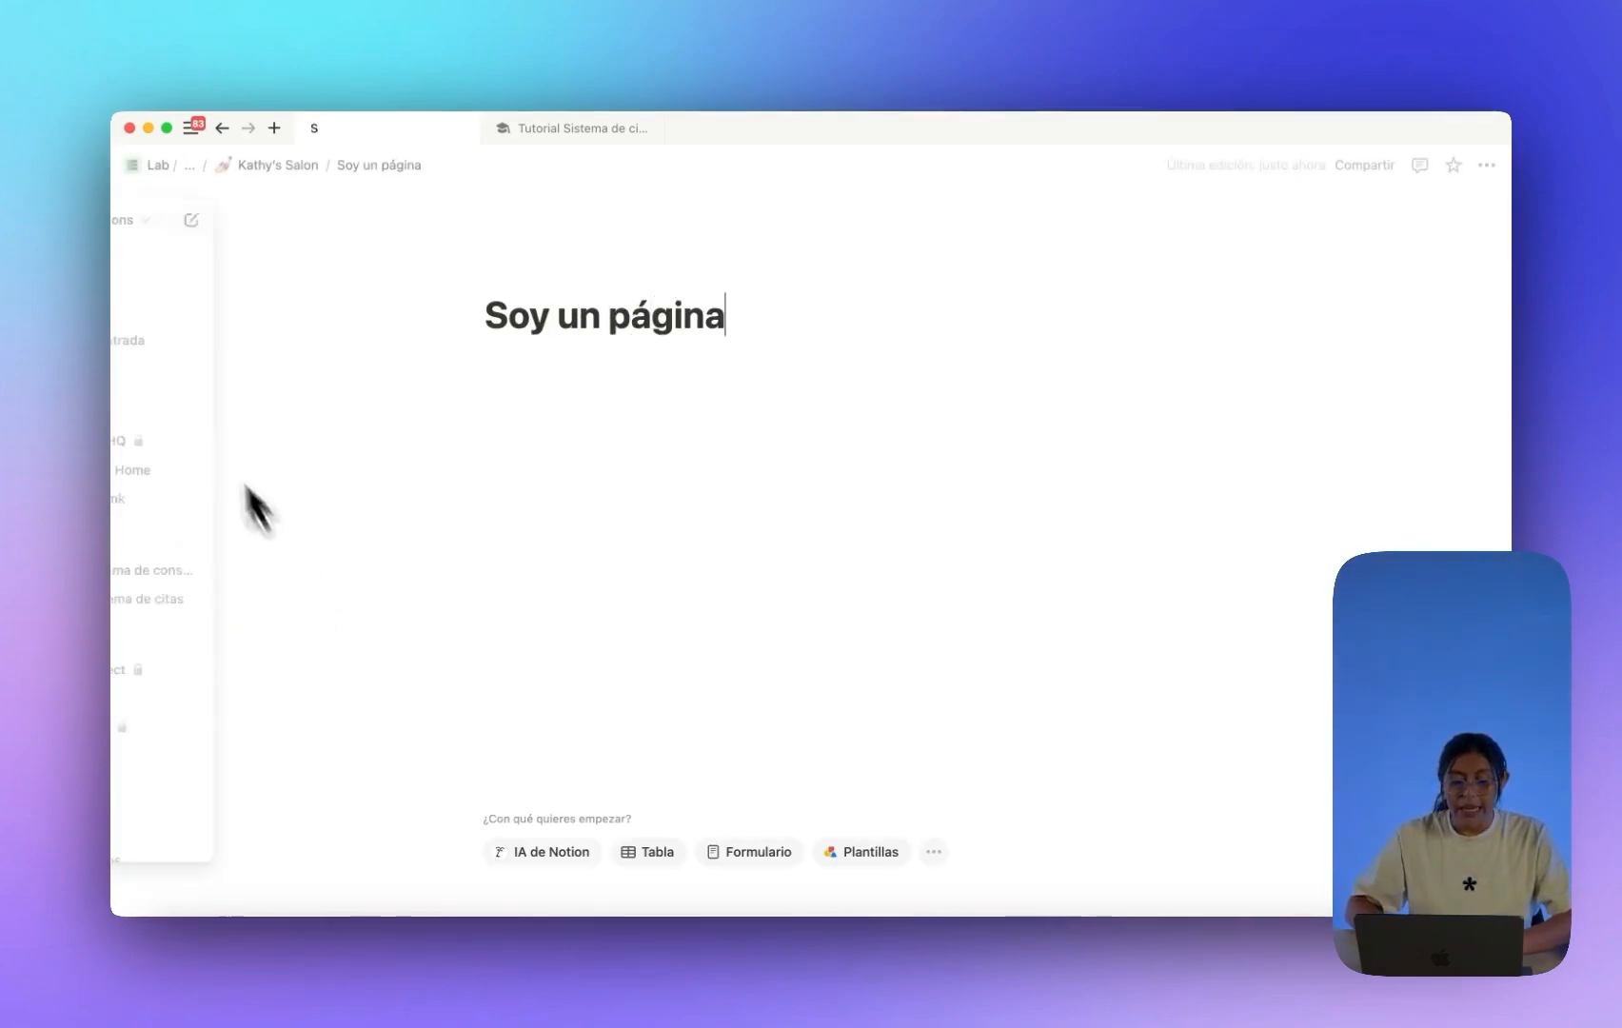
click(222, 129)
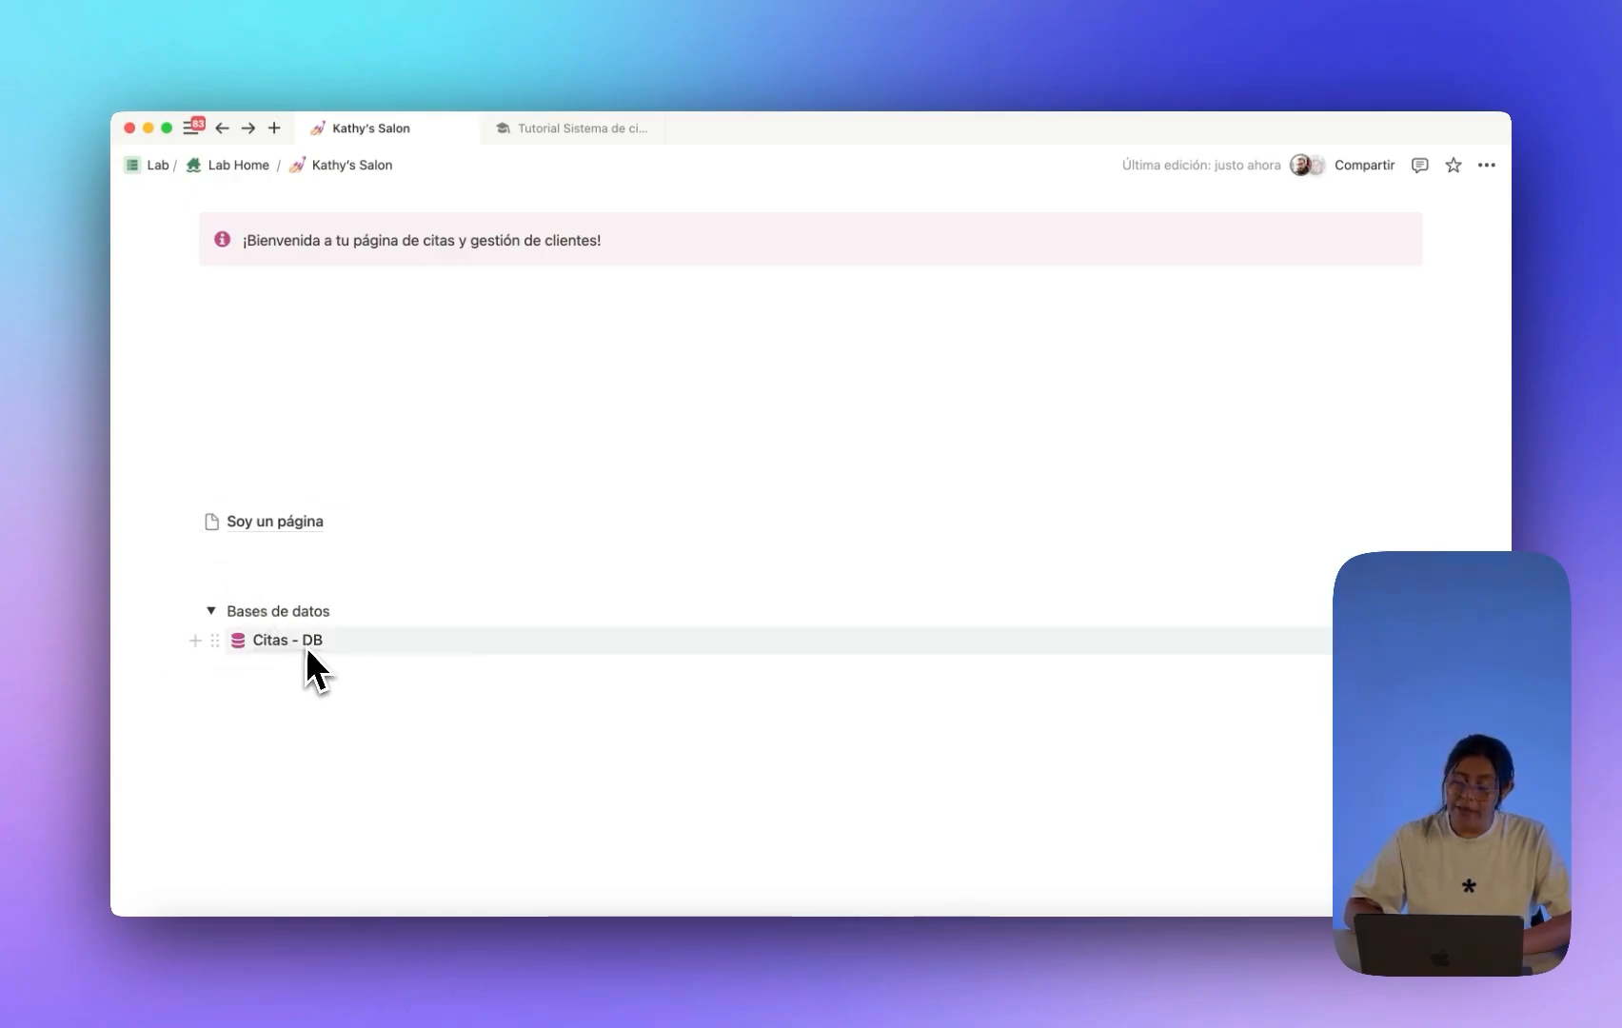
mouse_move(315, 644)
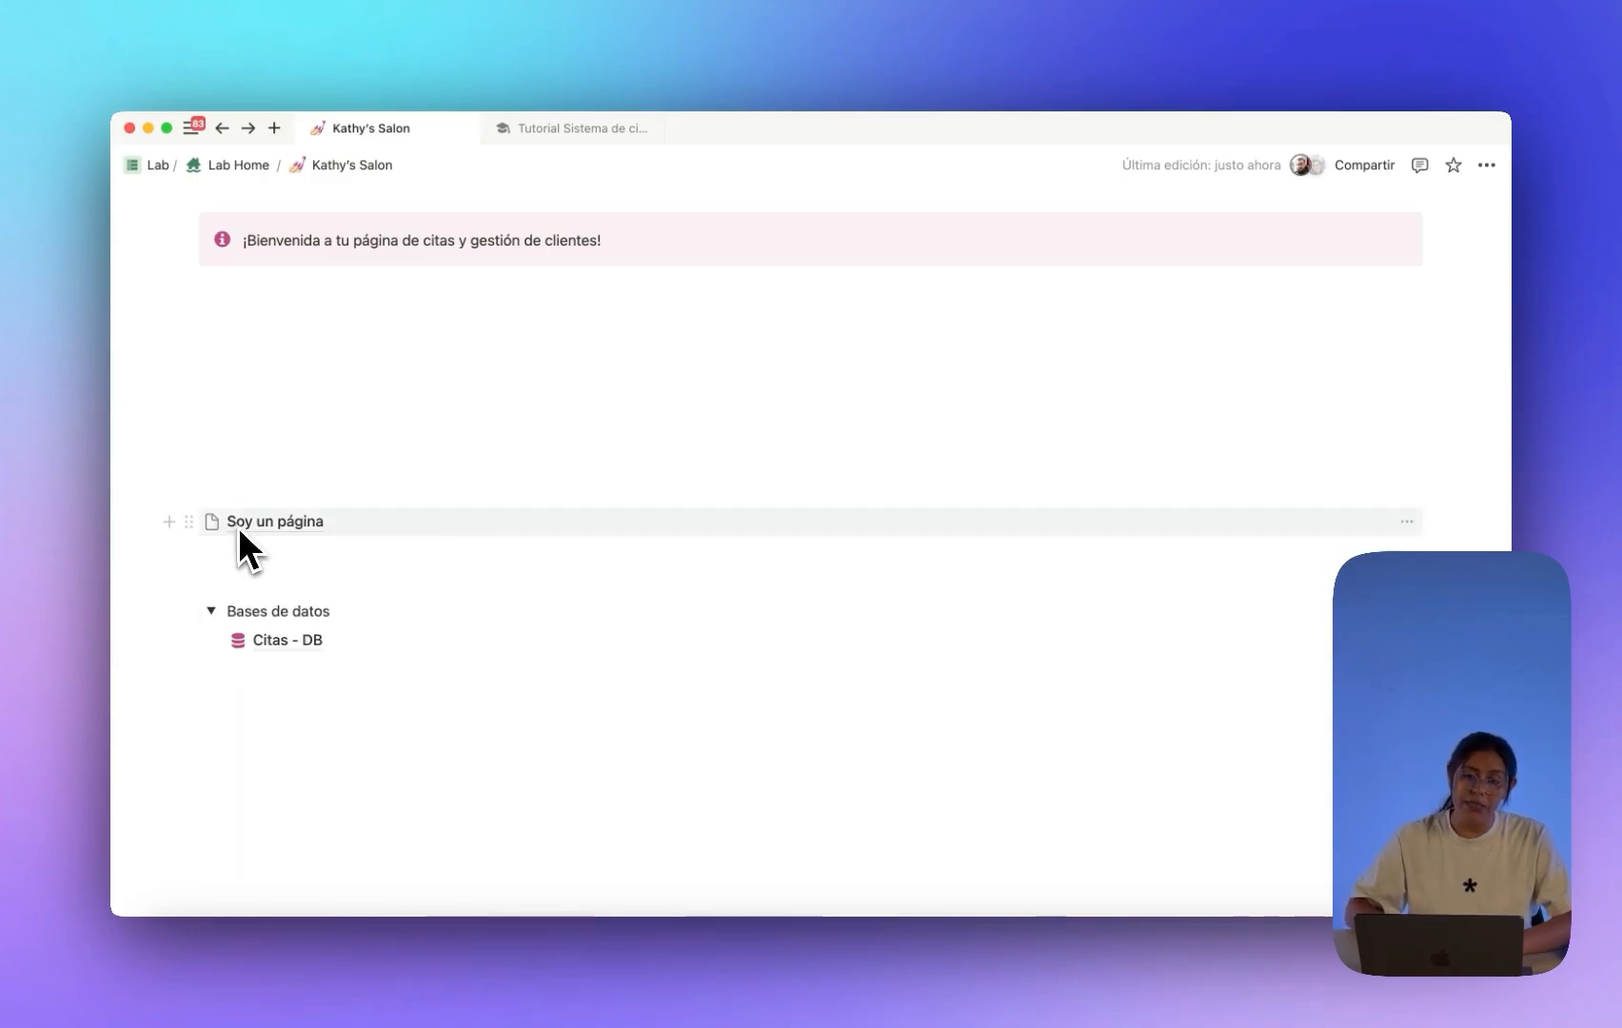
Delete the Soy un página page and start a description on Citas - DB.
click(190, 521)
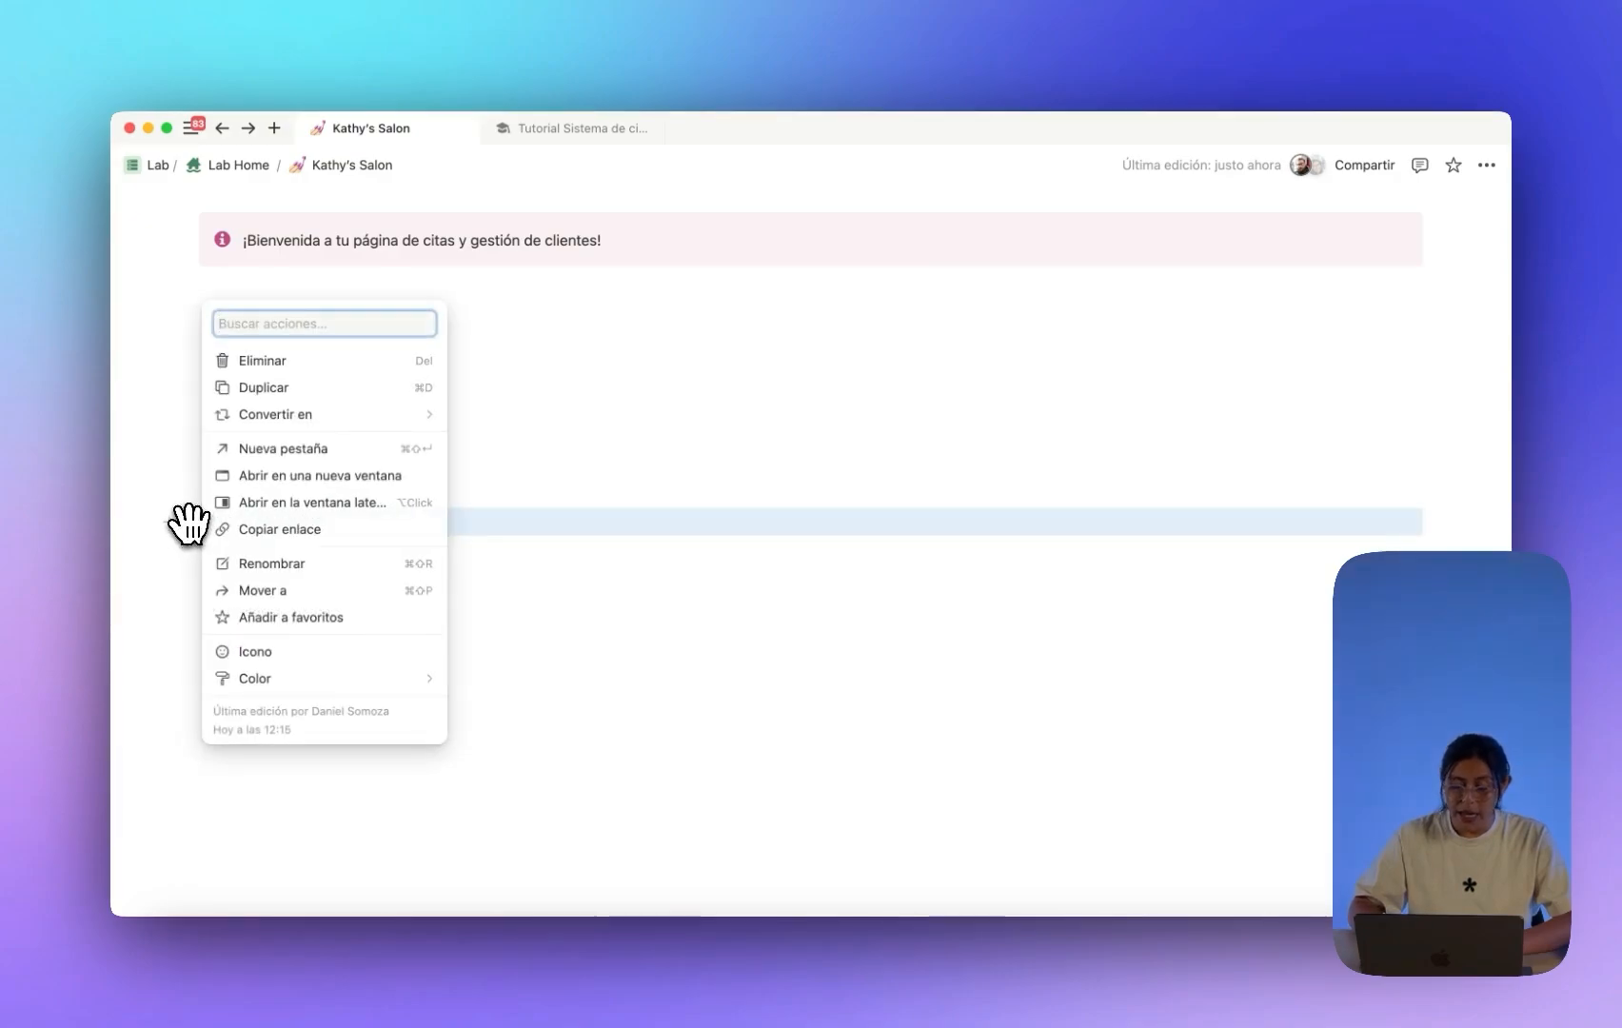
key(Delete)
click(281, 636)
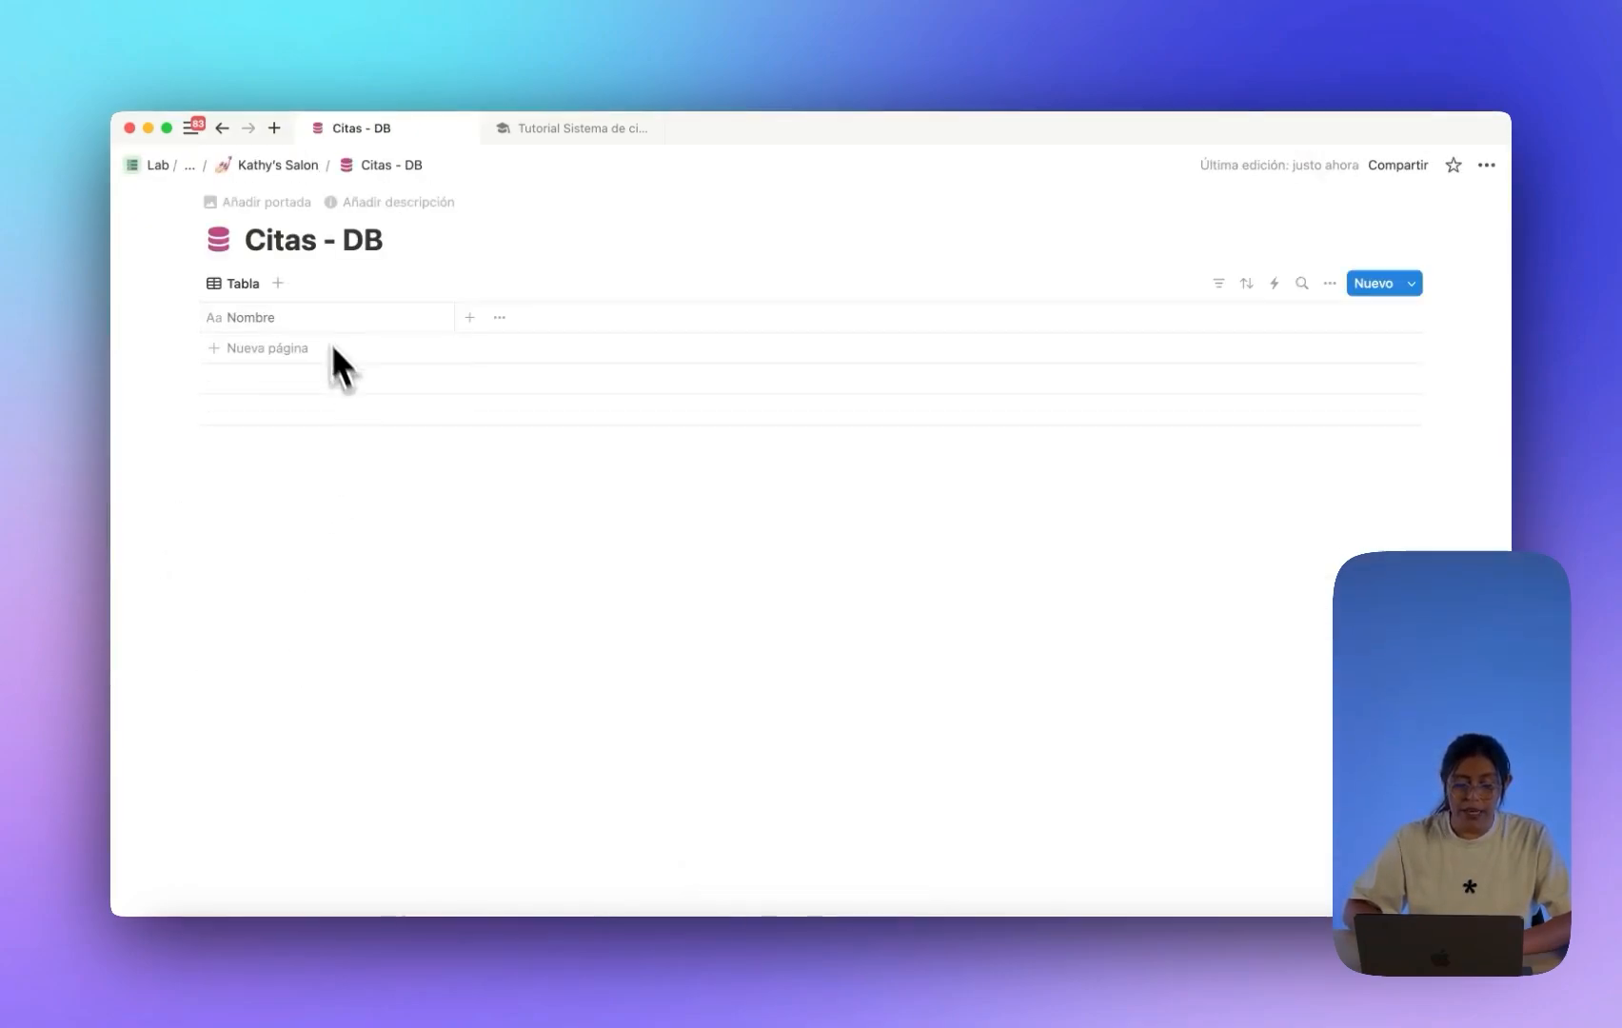
click(392, 204)
click(258, 271)
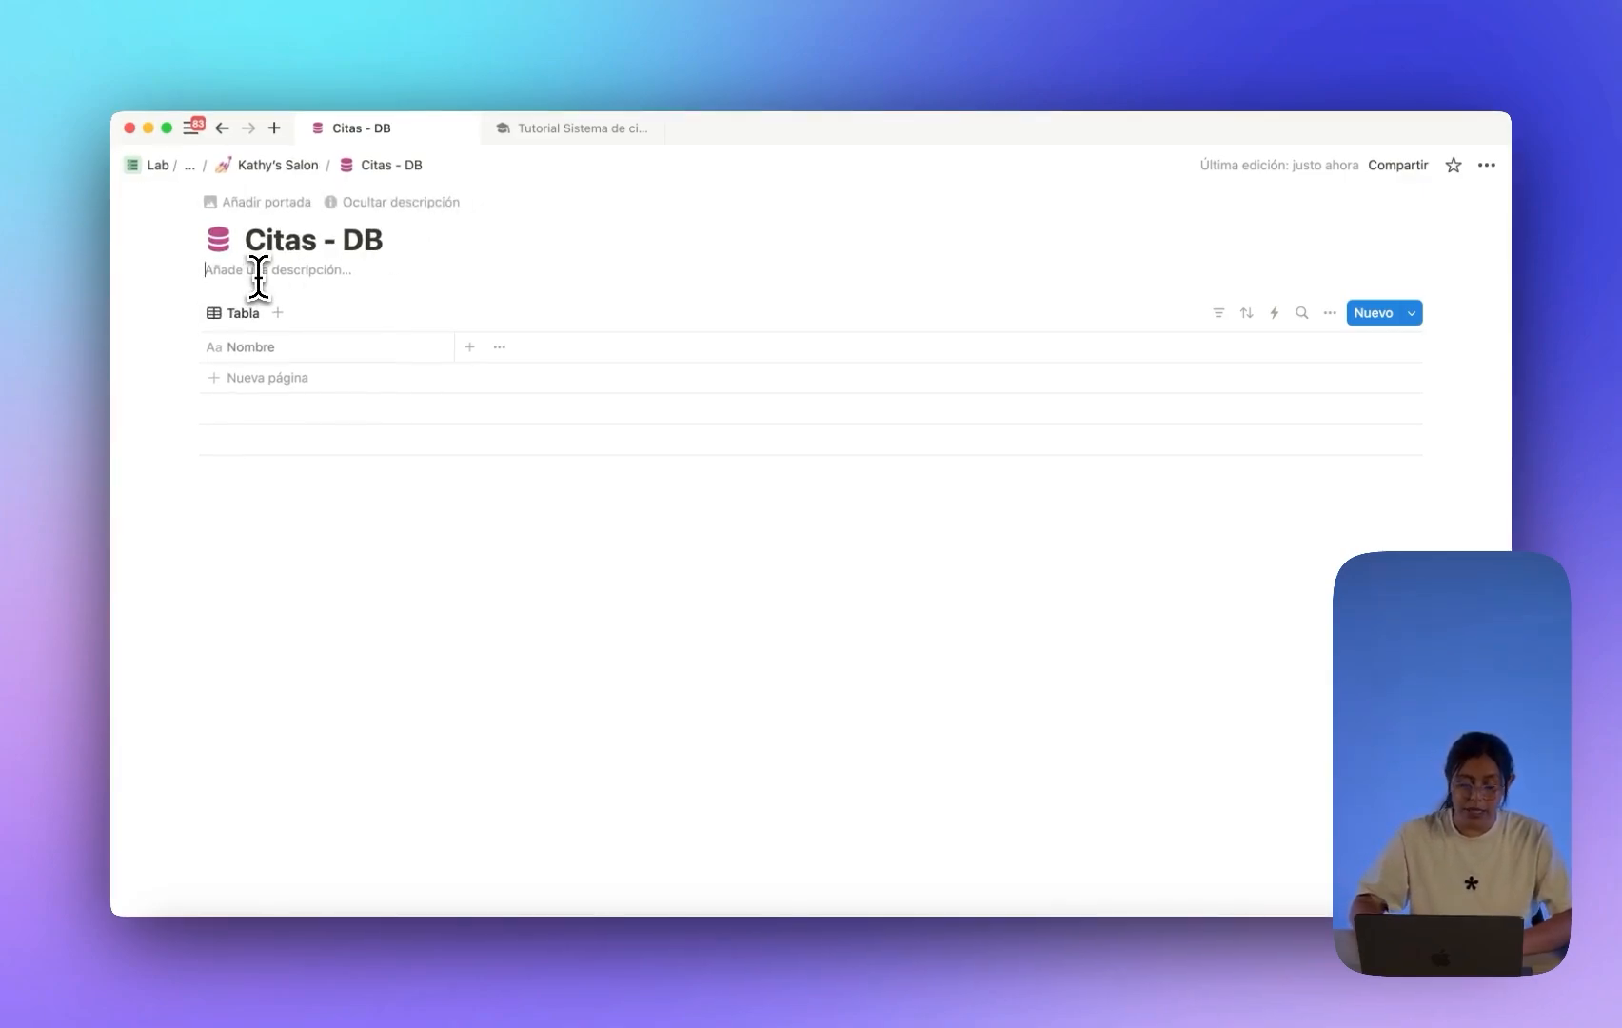
text(Esta es mi base de datos de ci)
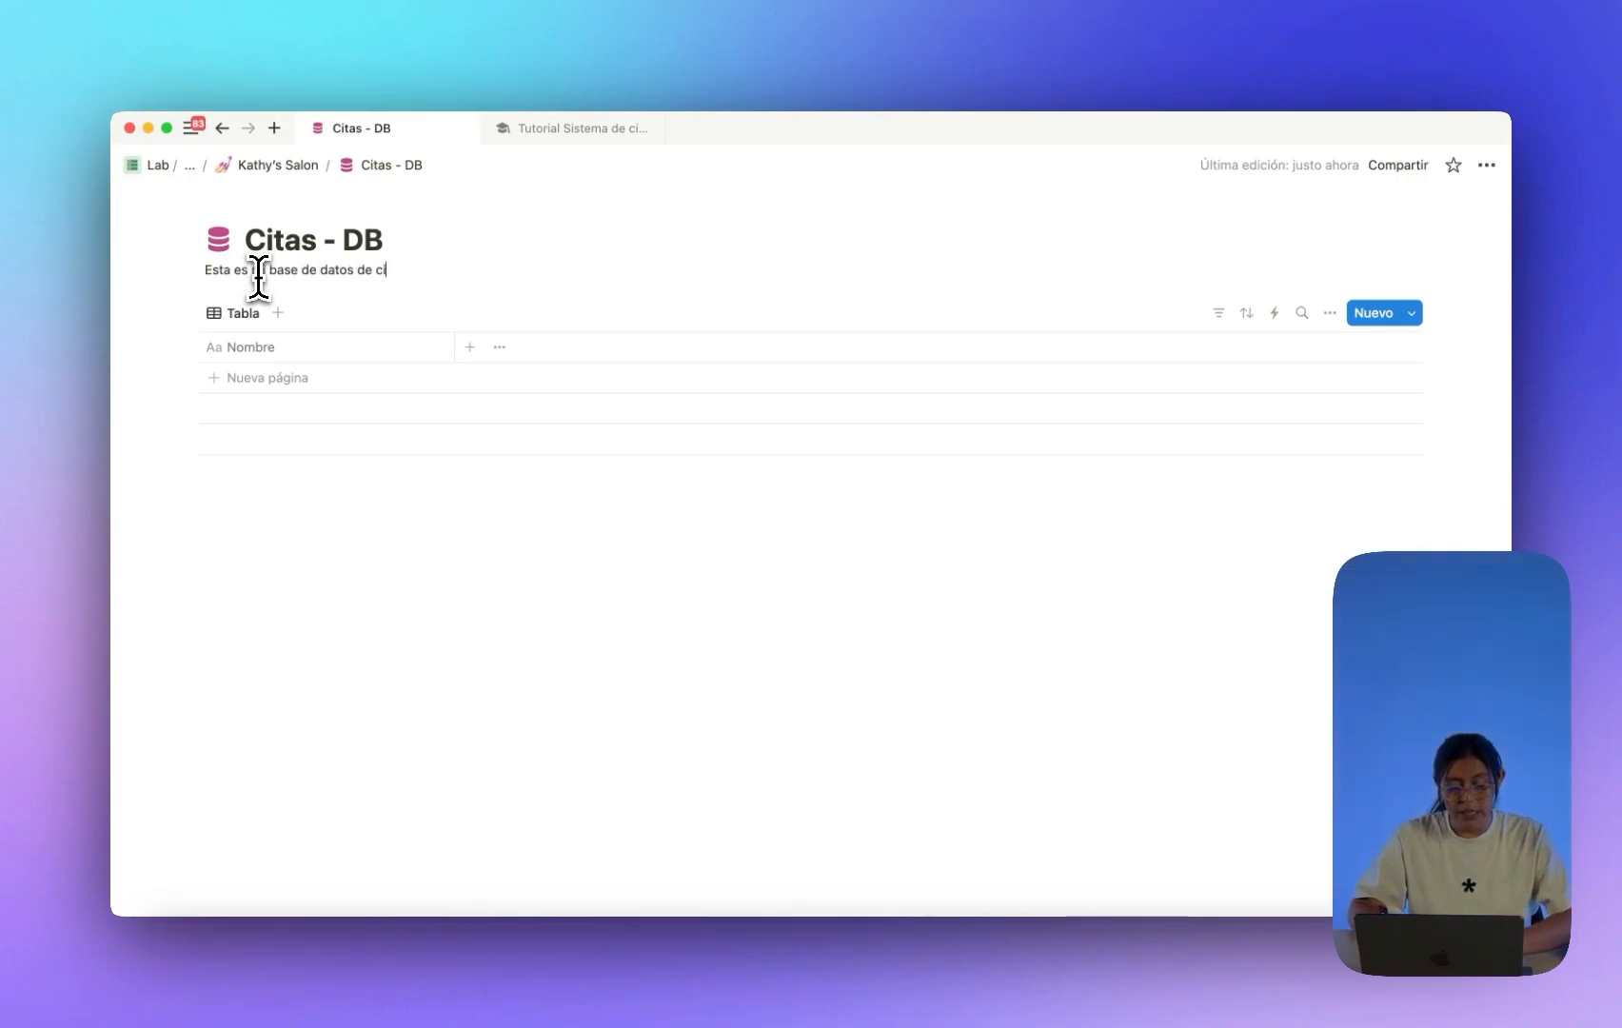
click(228, 165)
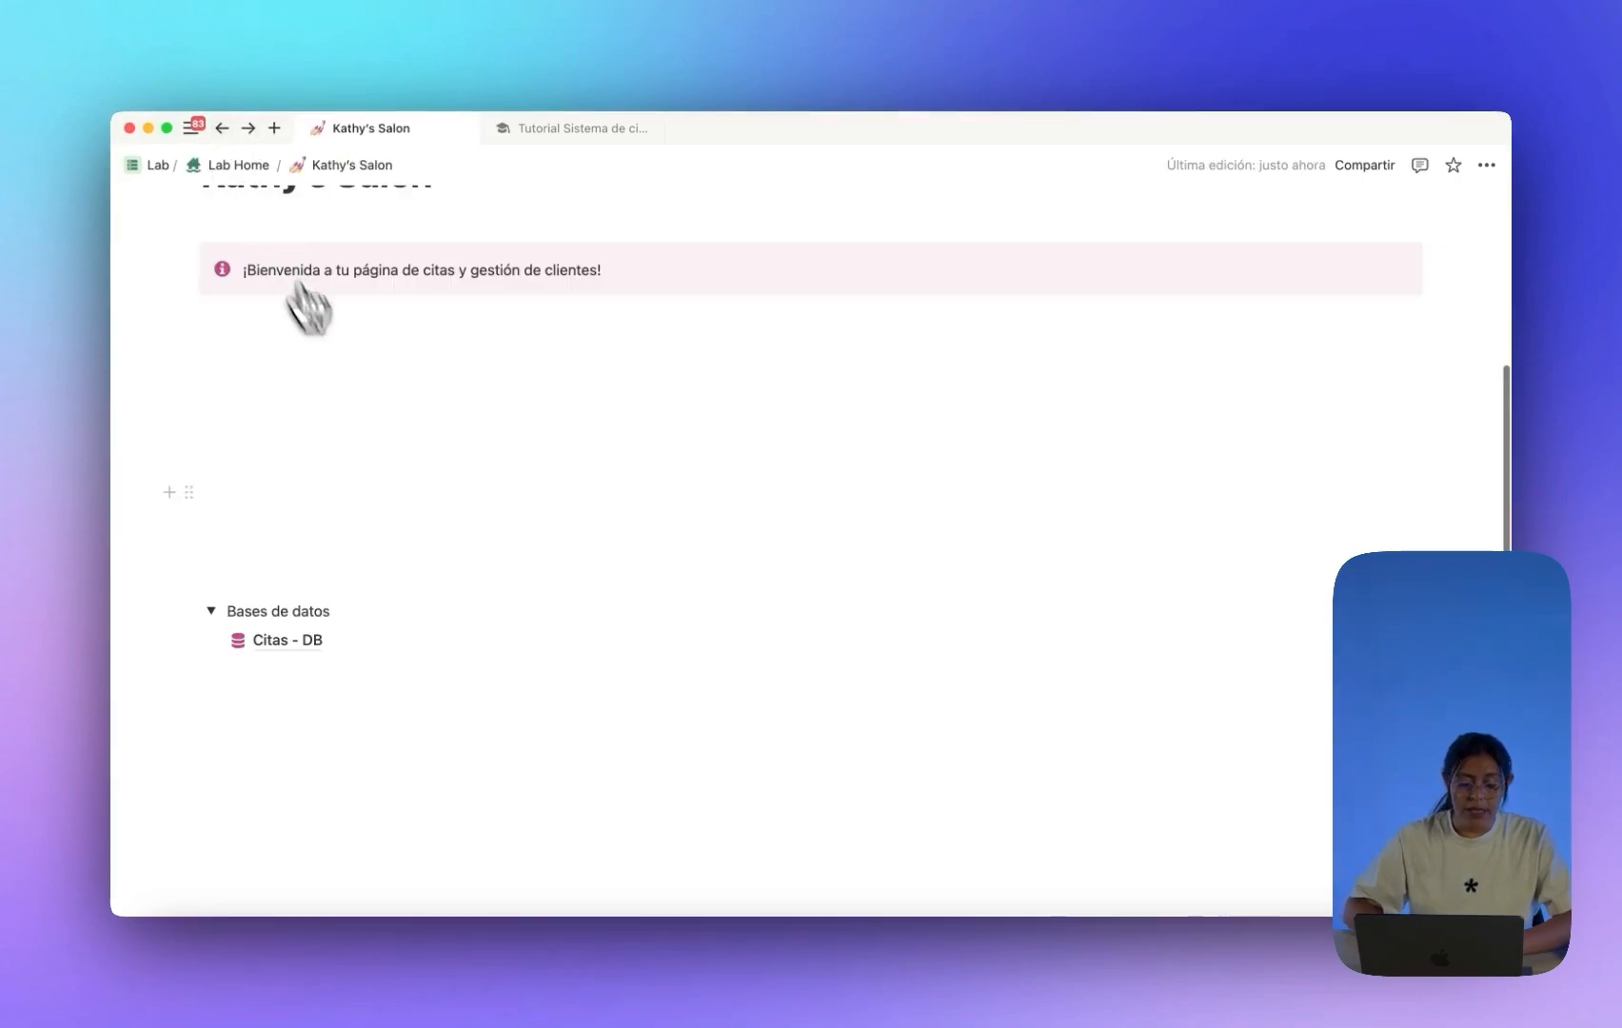
Insert a new full-page database on the Kathy's Salon page.
click(292, 667)
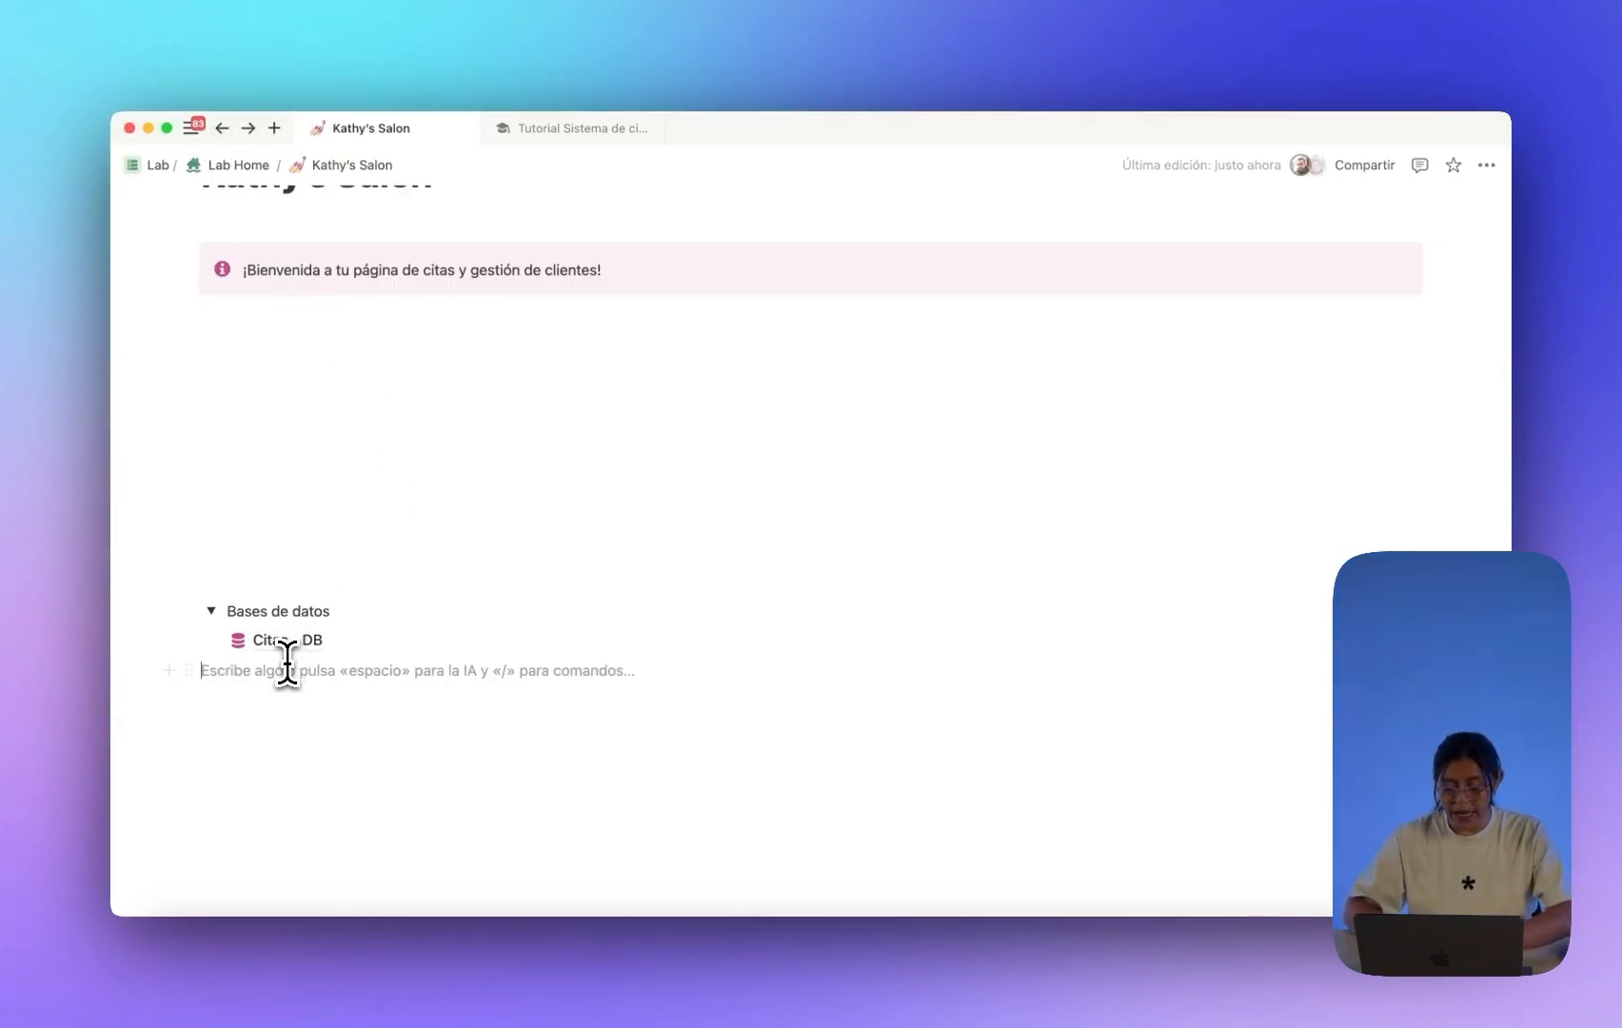
text(/base)
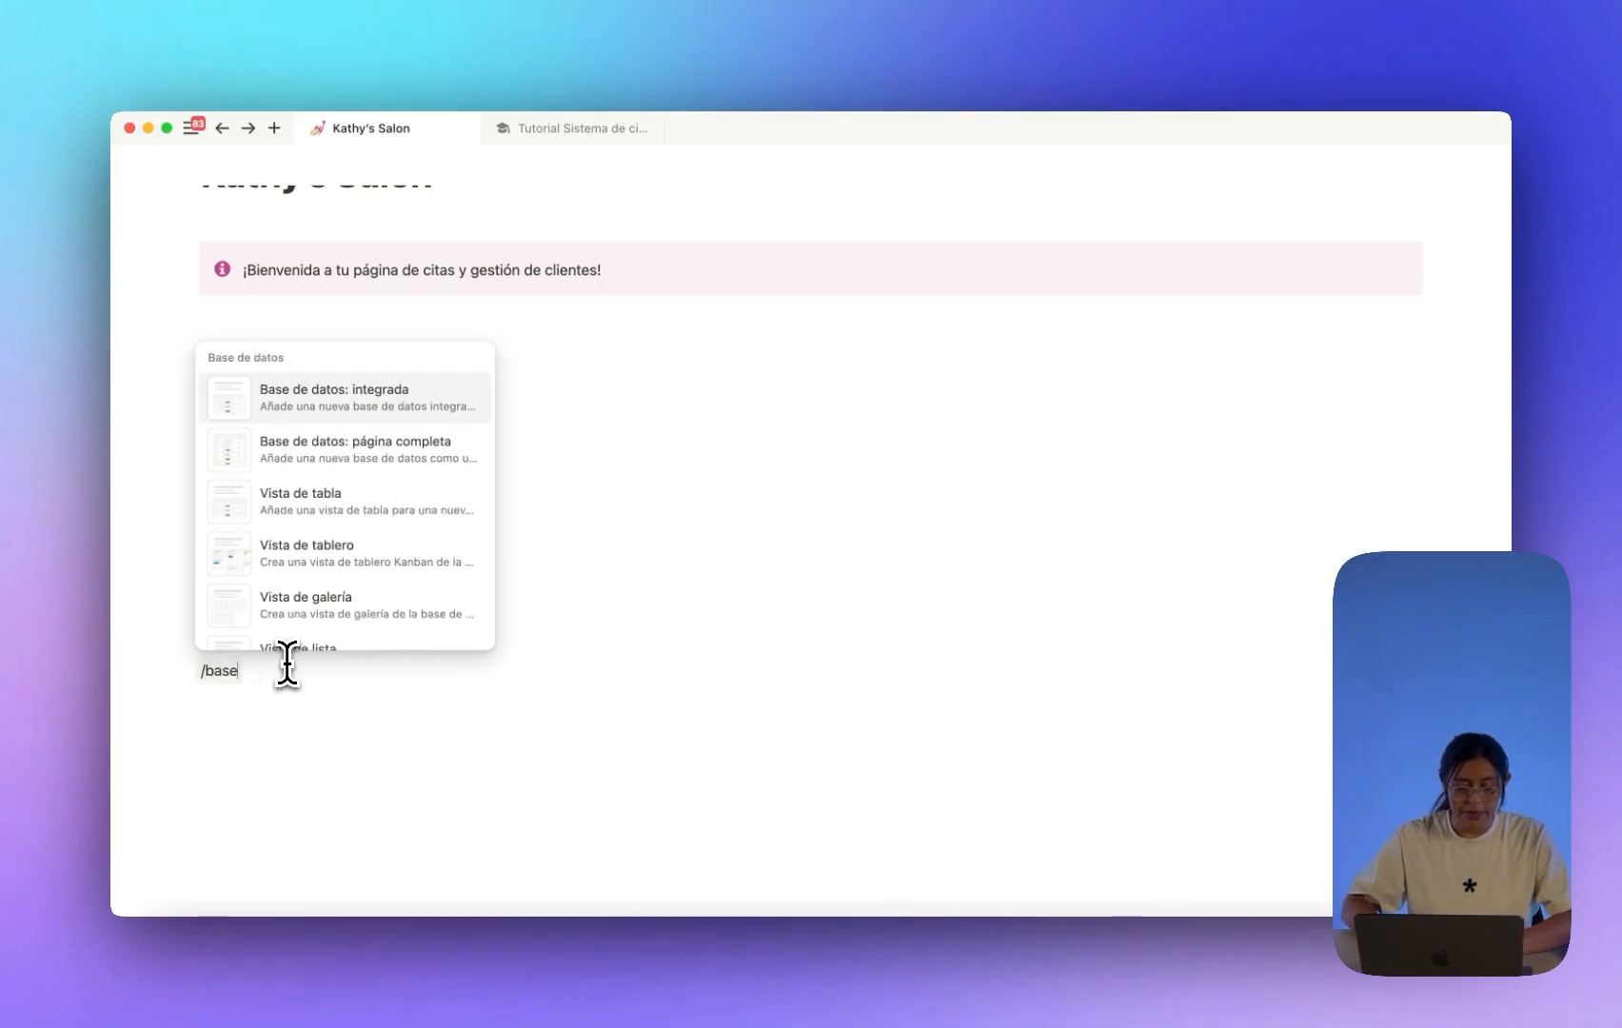
click(404, 451)
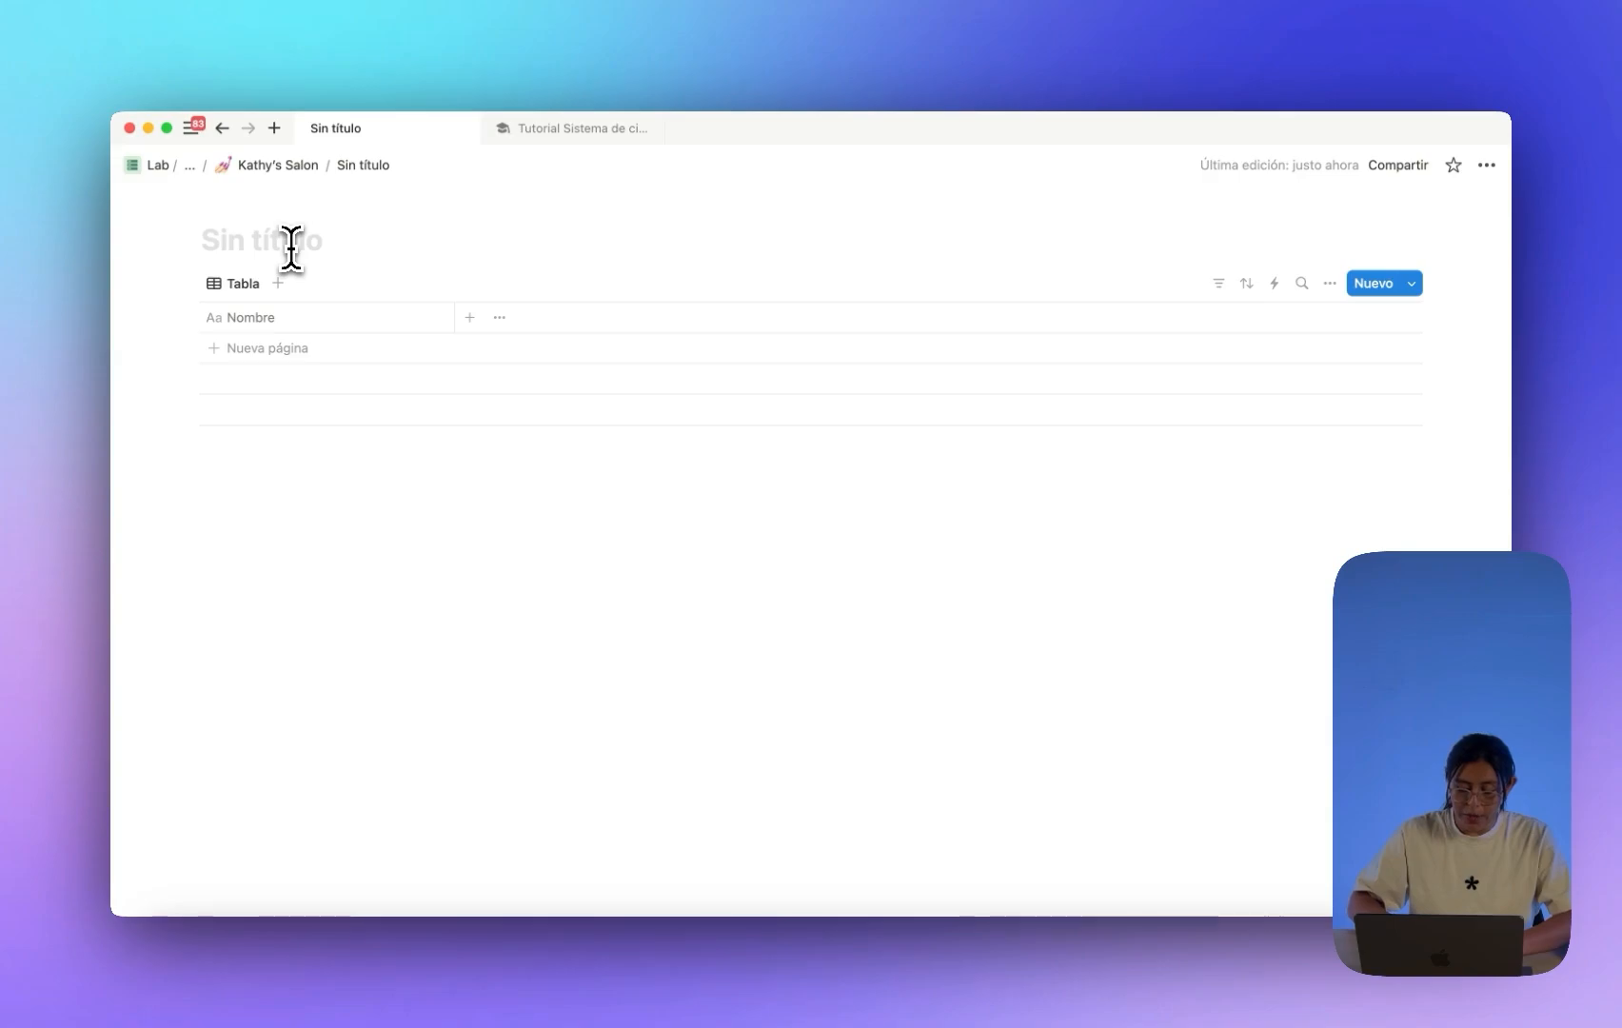
Title the new database 'Clientes - DB' with a database icon.
text(Clientes - DB)
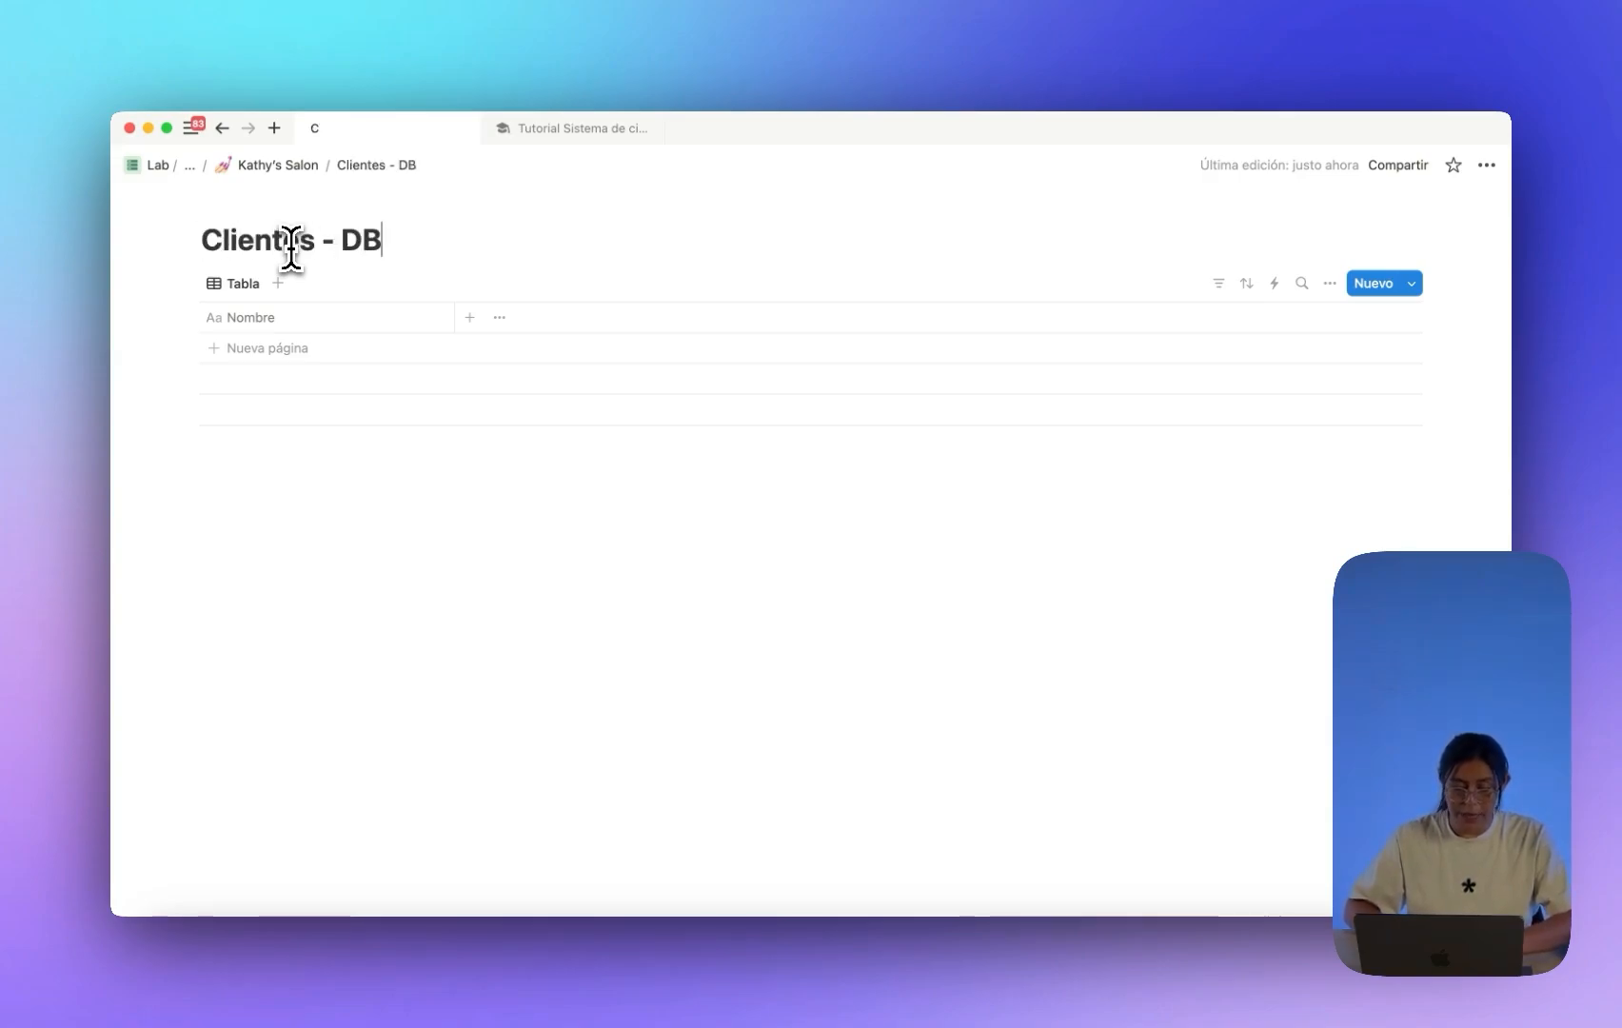
click(249, 204)
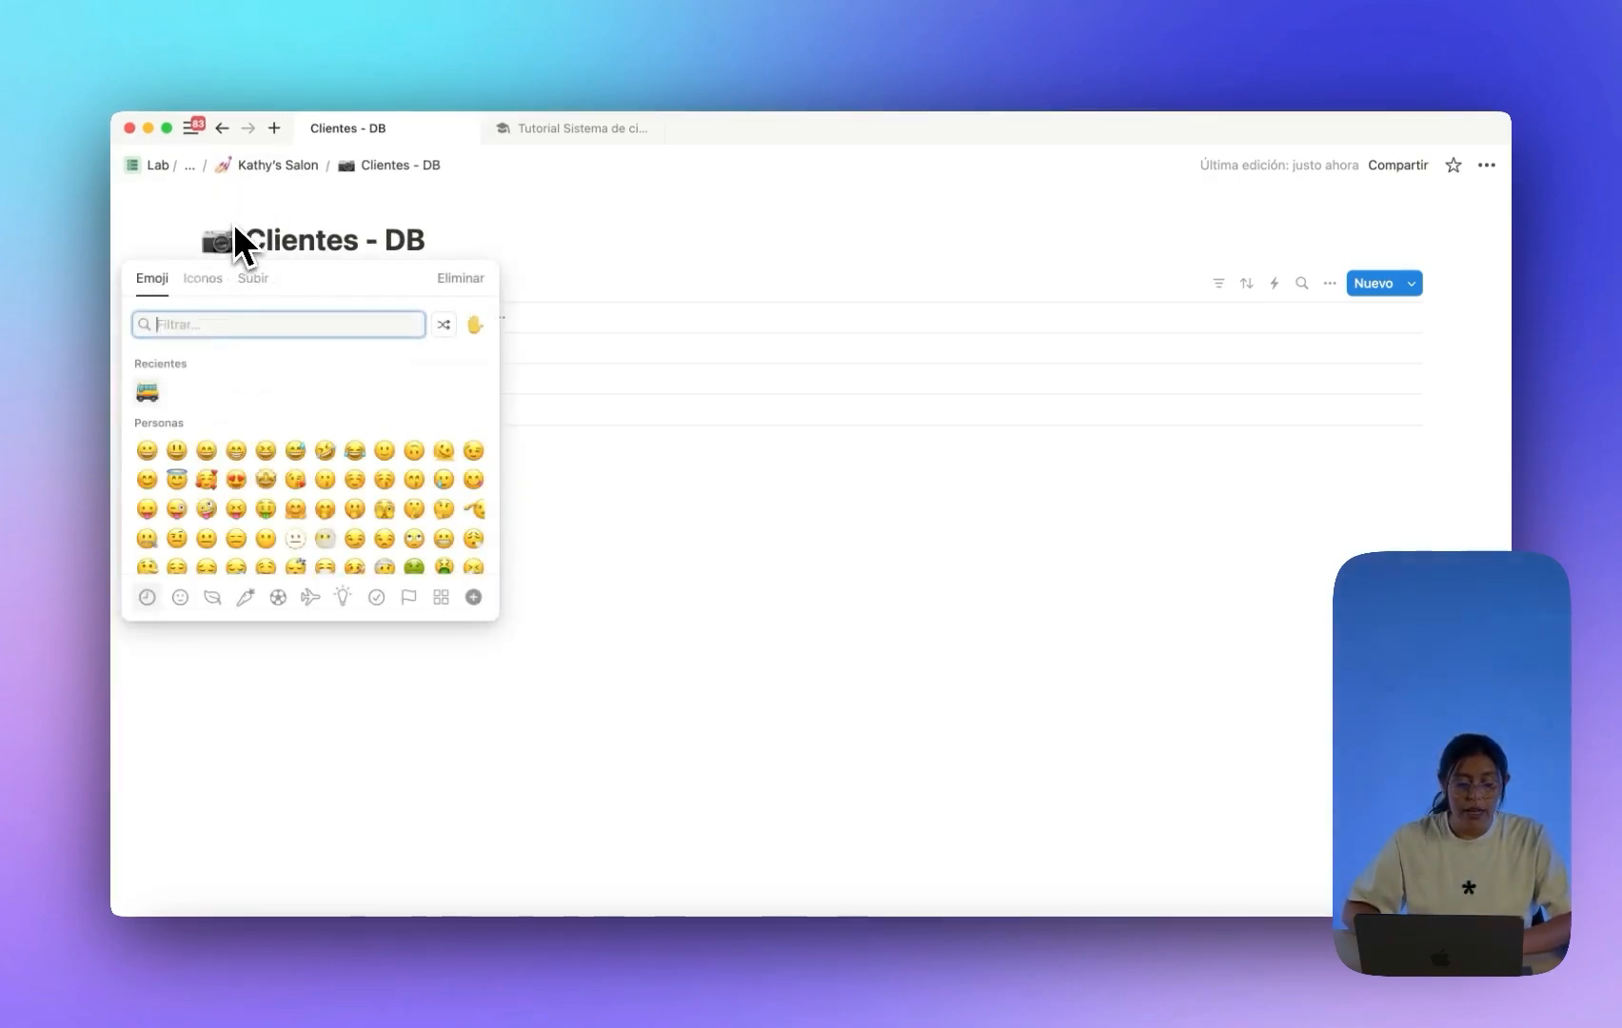
click(203, 278)
click(155, 390)
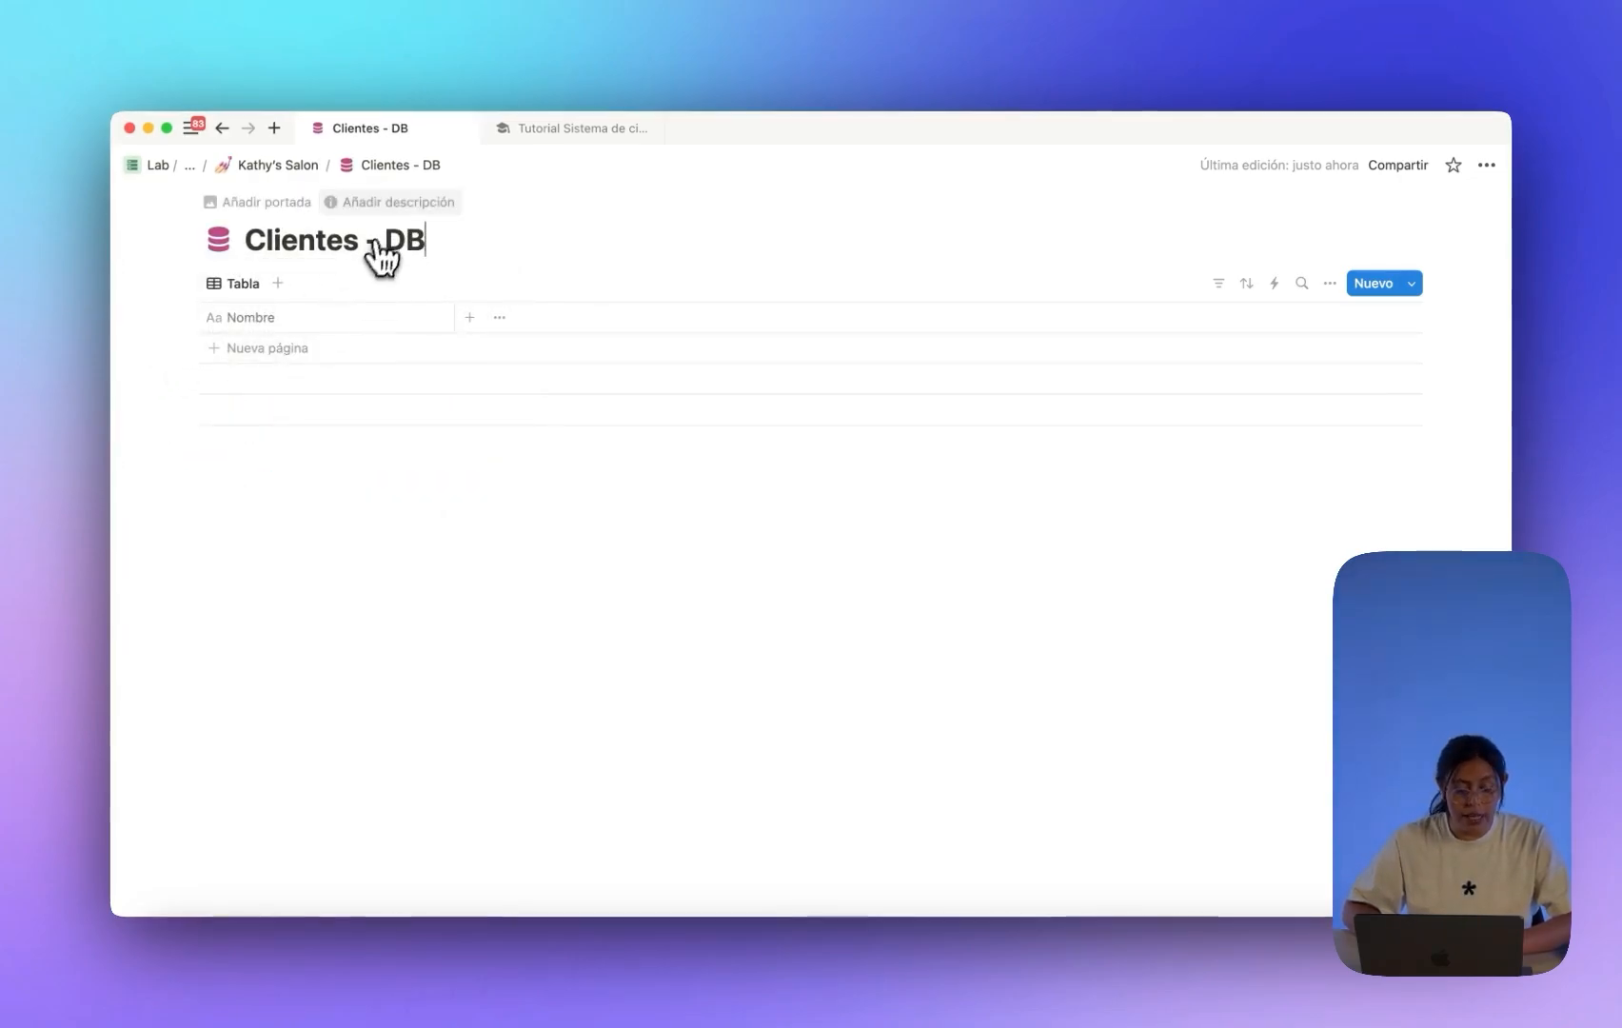
Add the description 'Esta es una base de datos de clientes' and return to Kathy's Salon.
click(381, 202)
text(Esta )
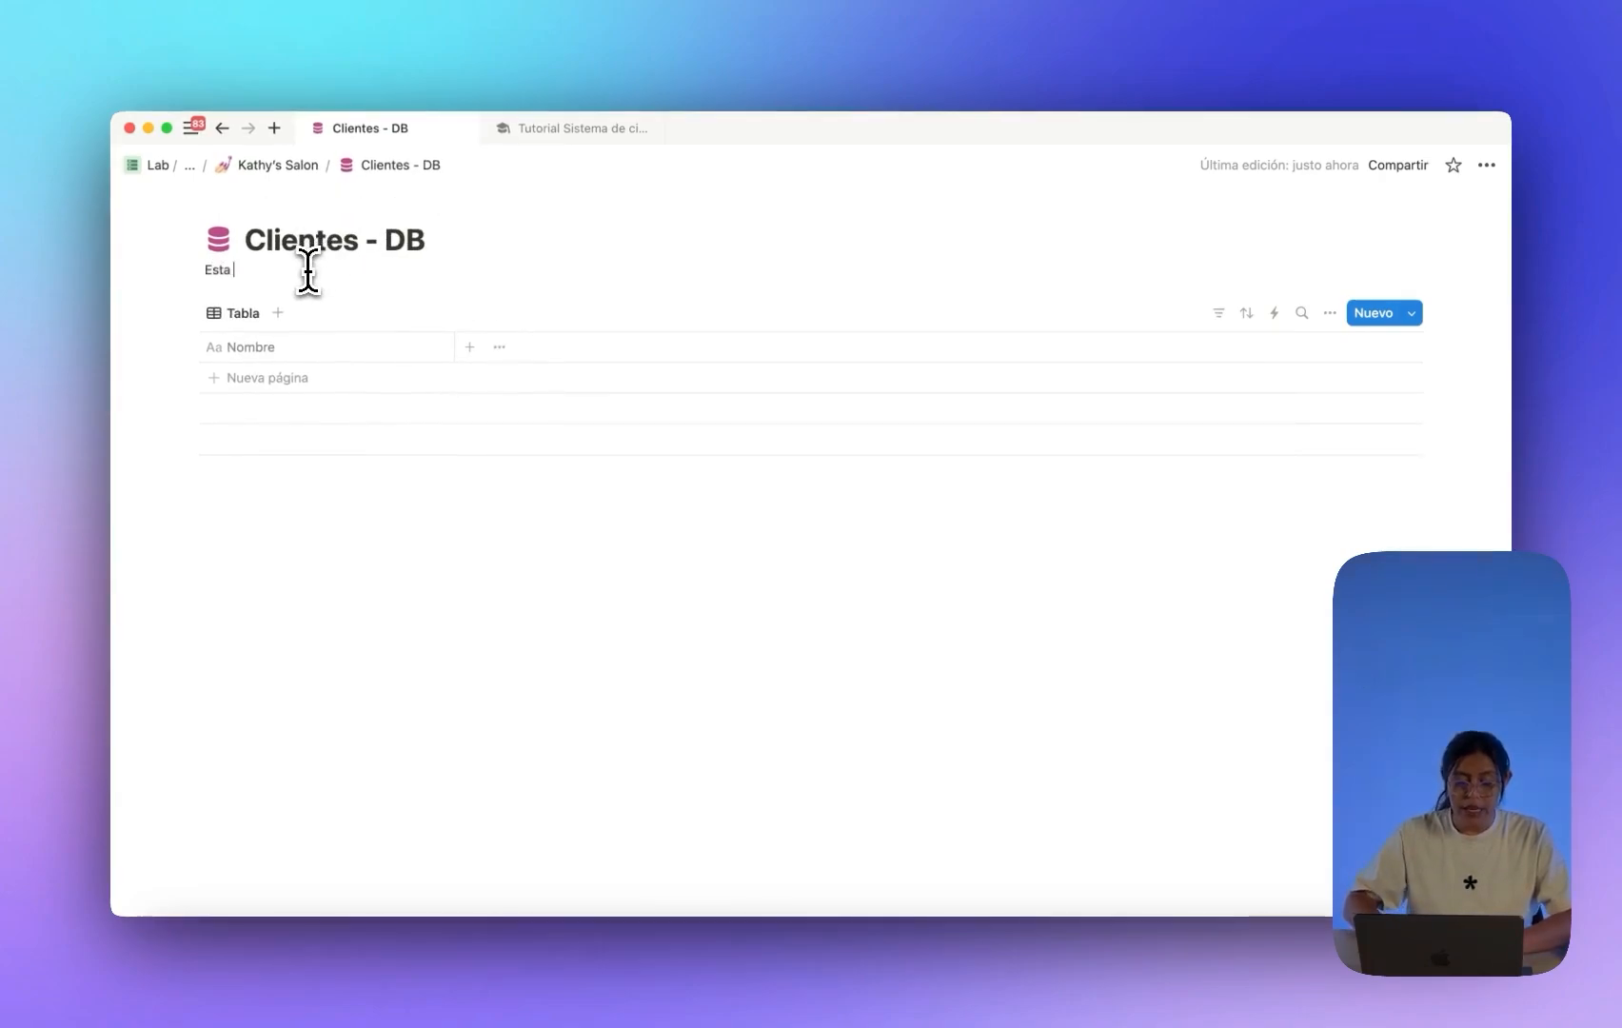
text(es una)
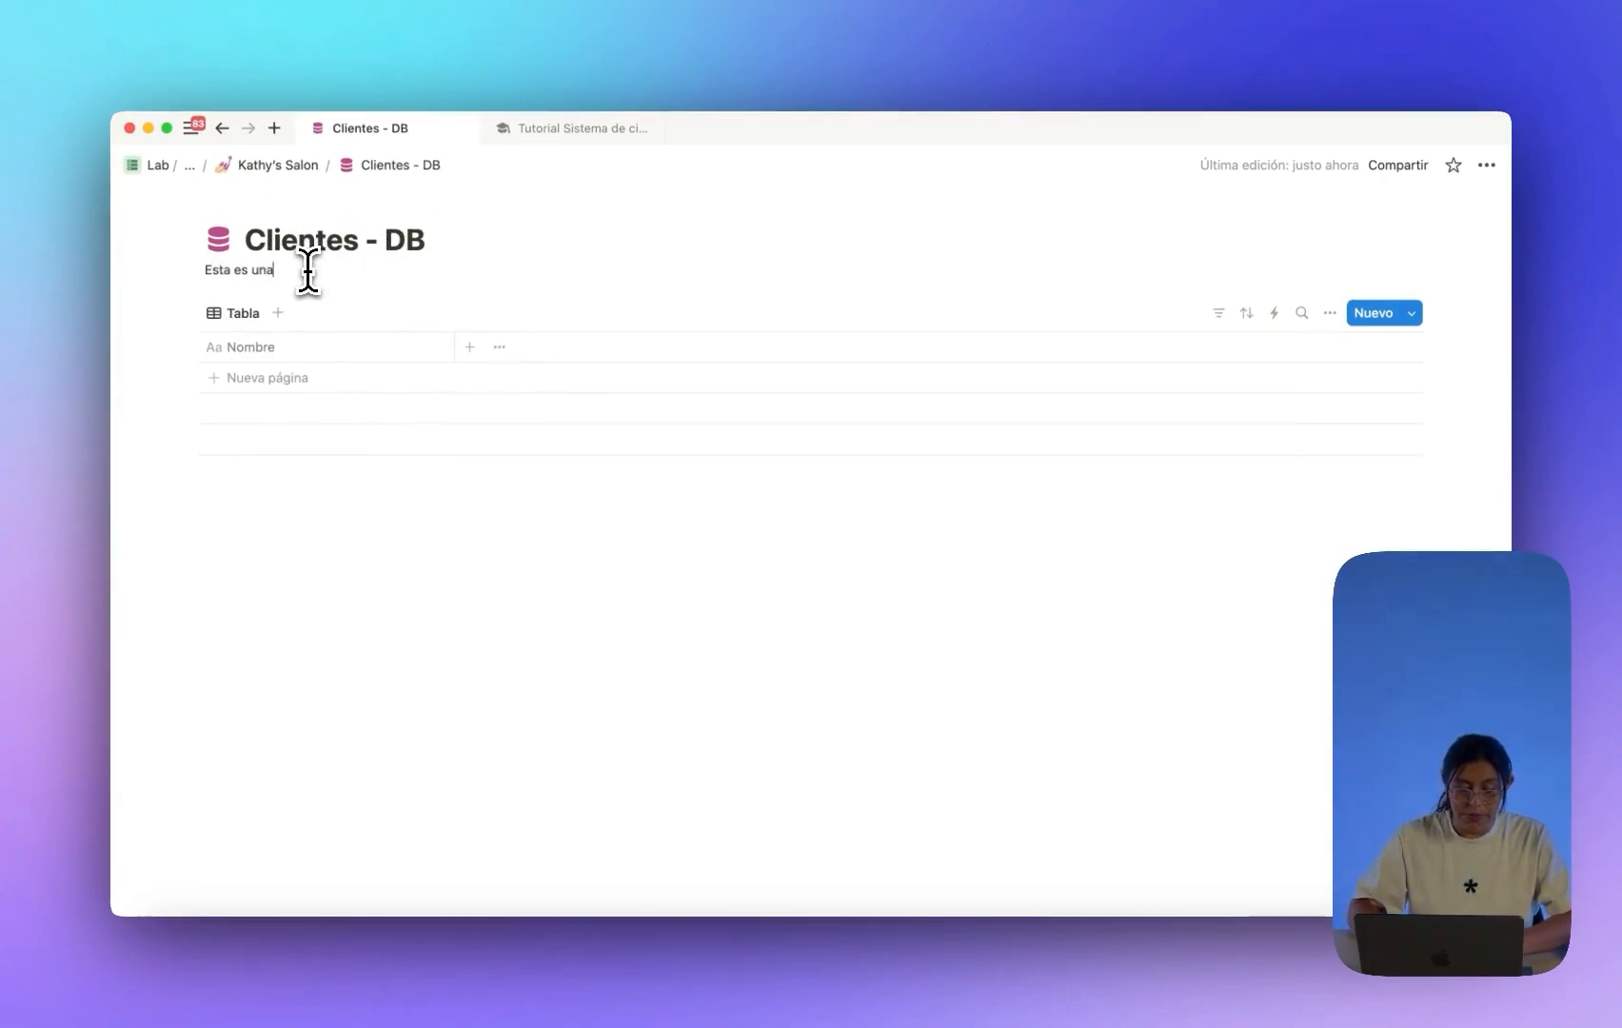
text( base de datos de c)
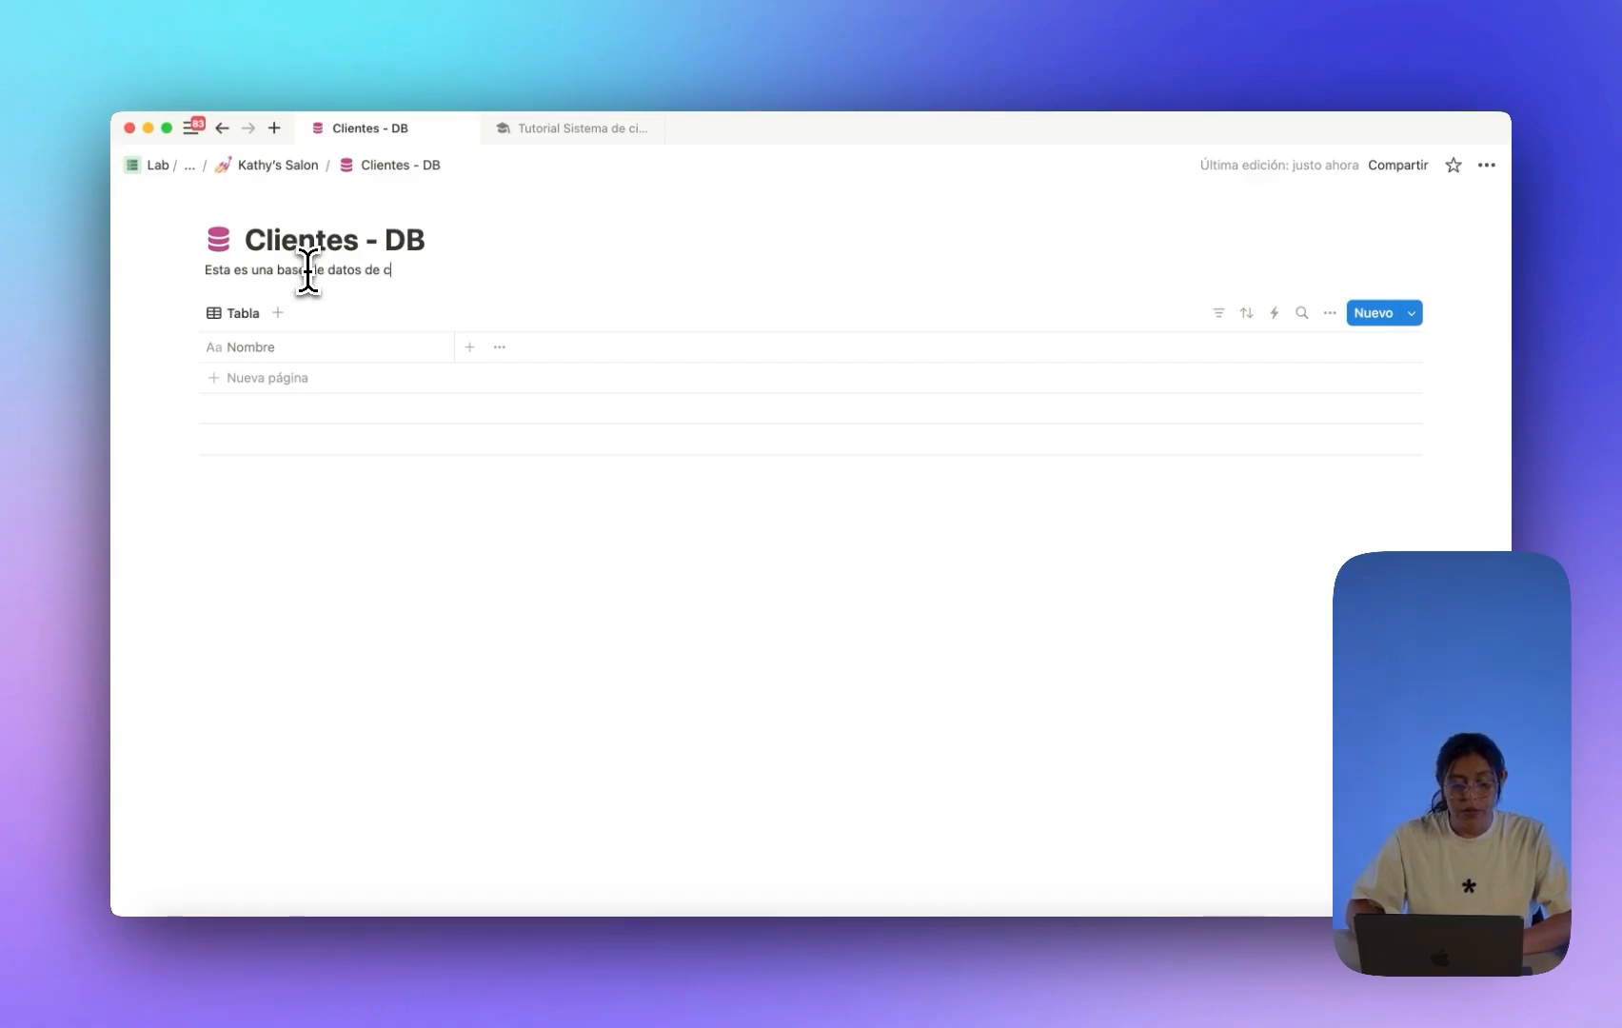
text(lie)
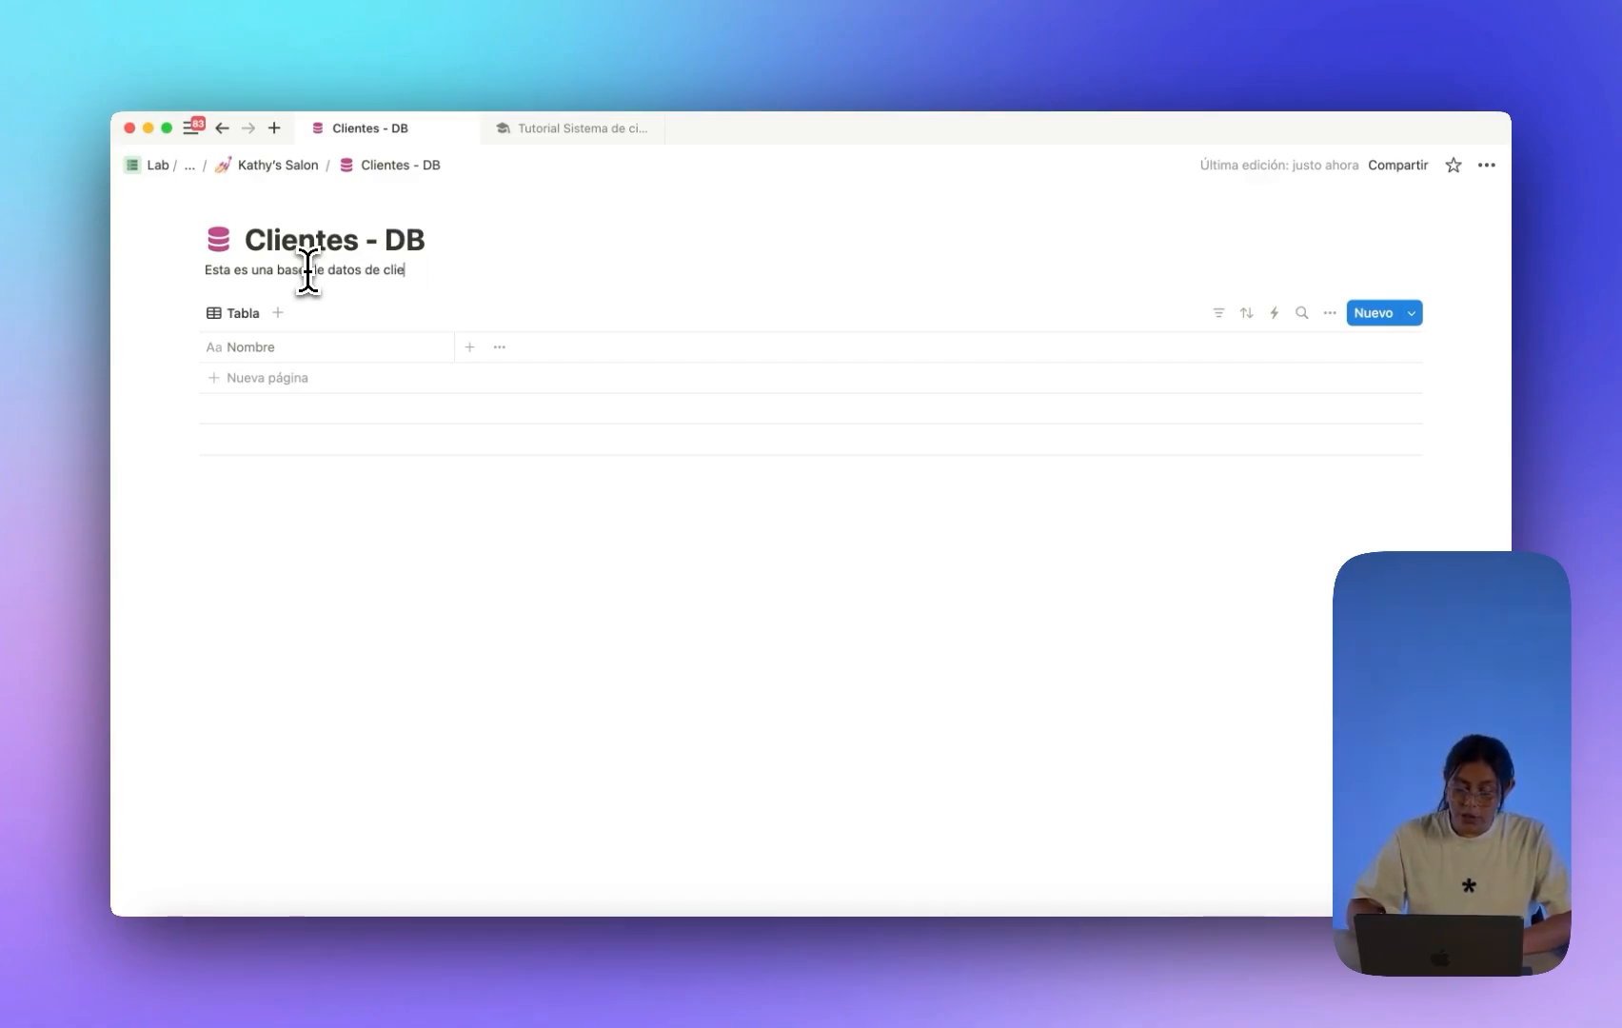
text(ntes)
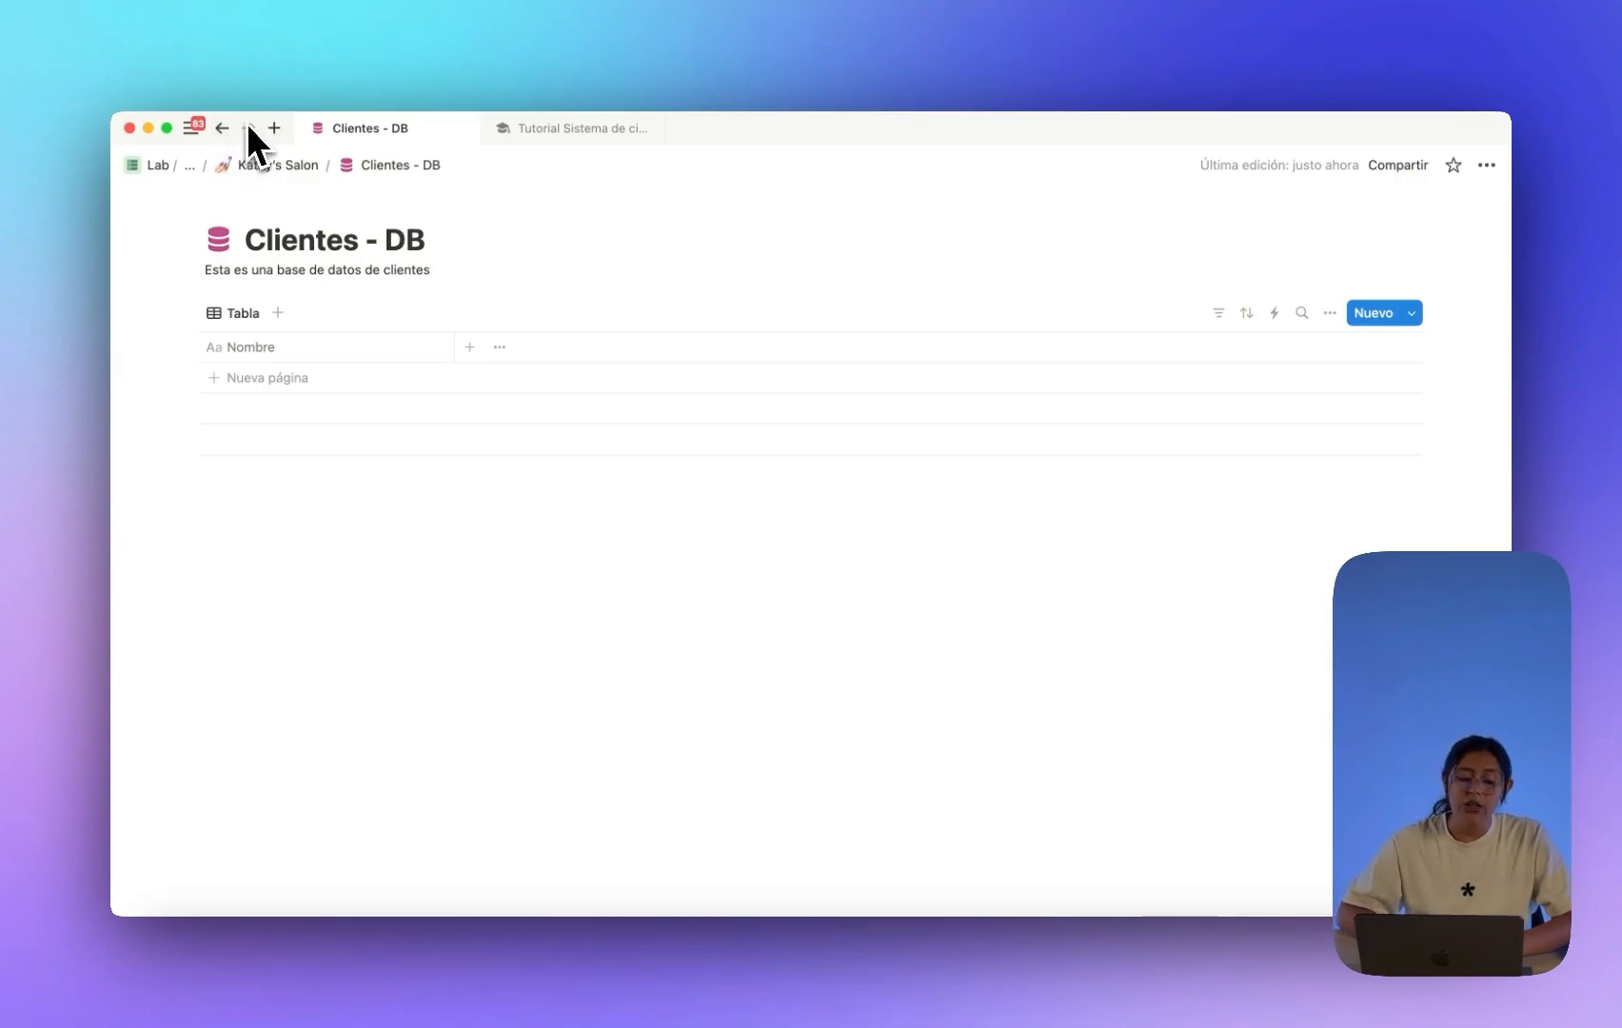
drag(246, 240, 440, 246)
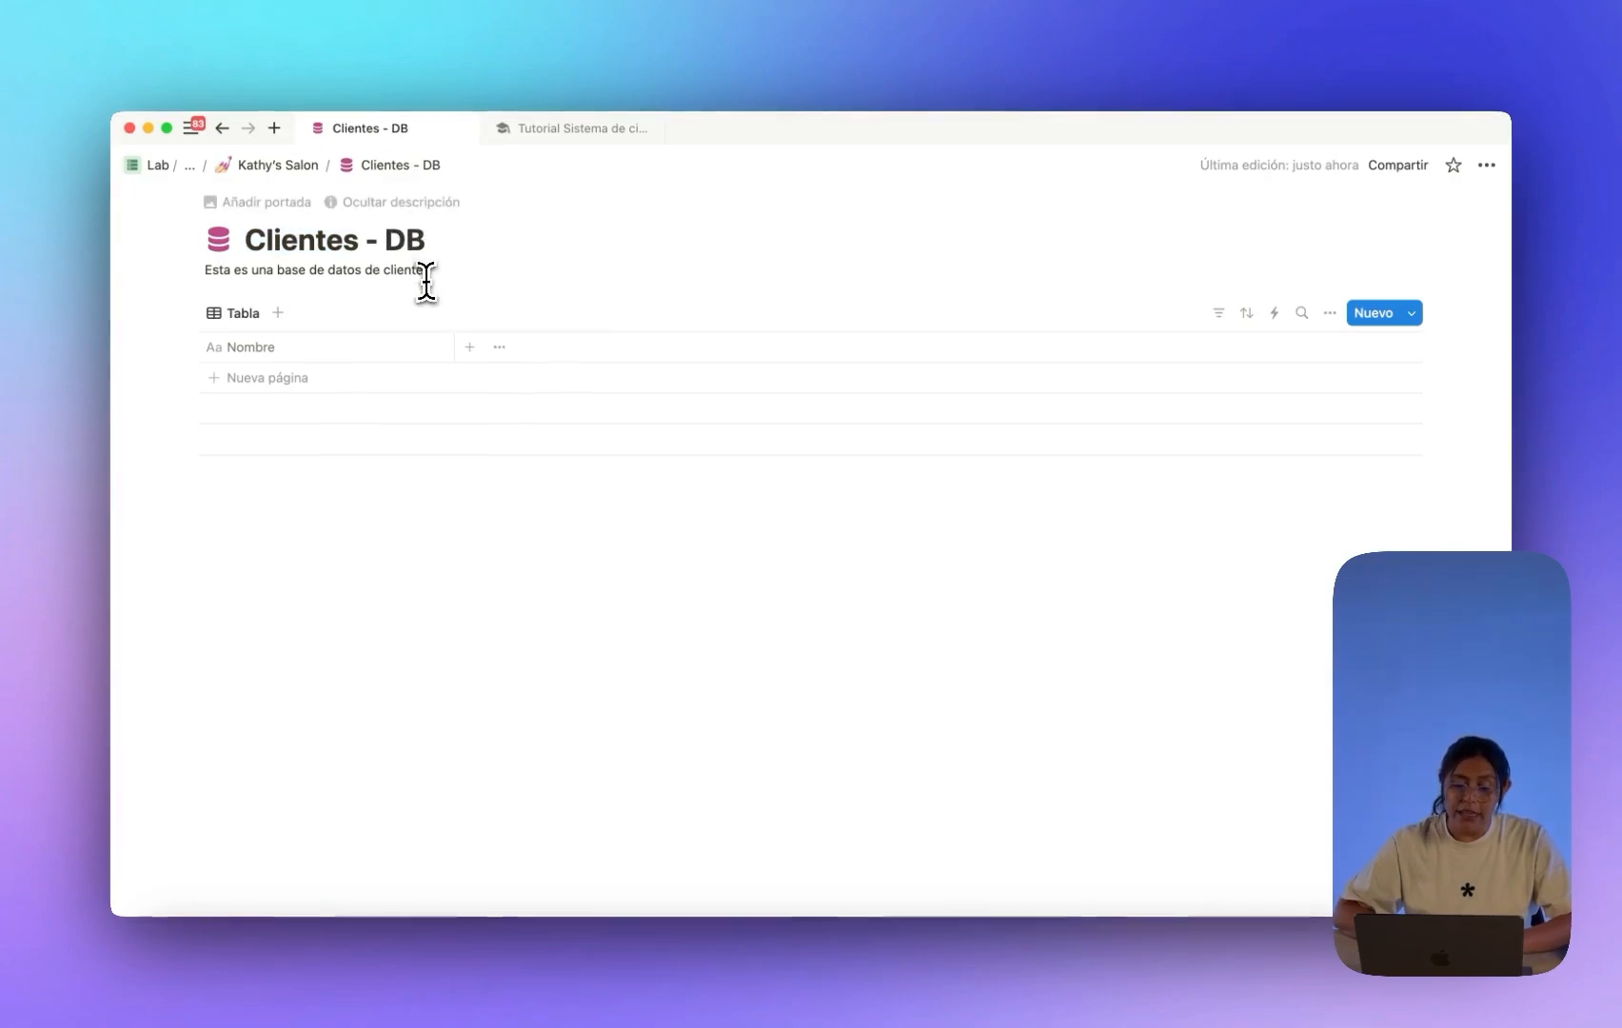
drag(430, 271, 232, 259)
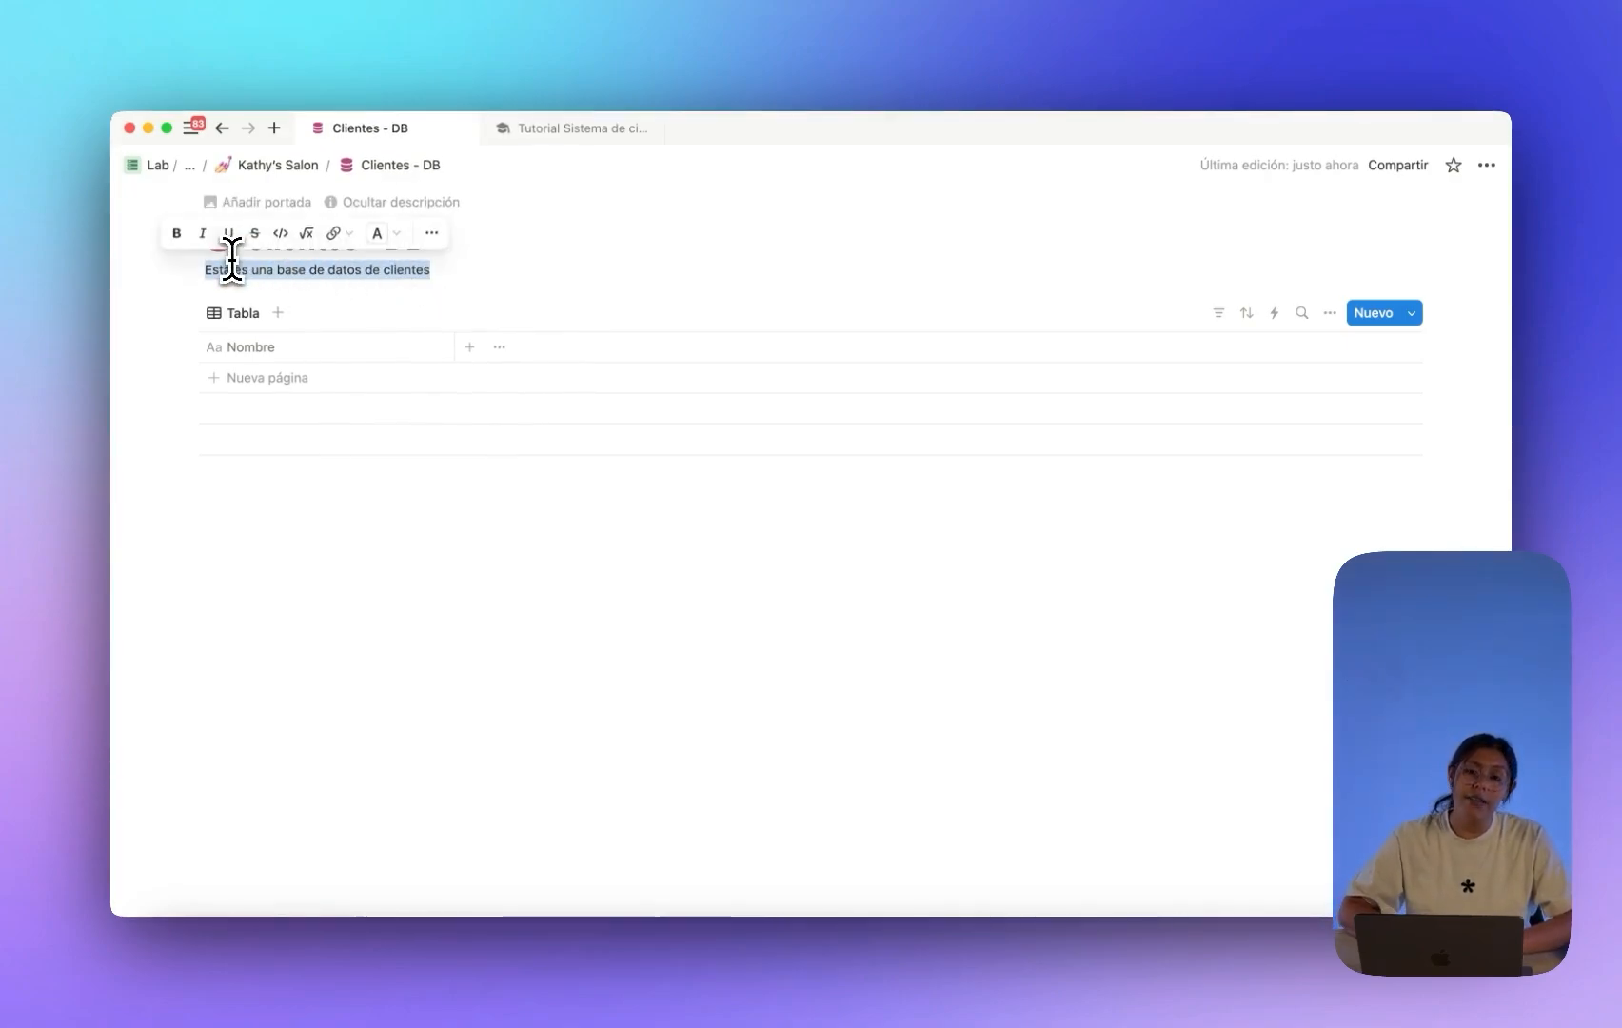
click(266, 167)
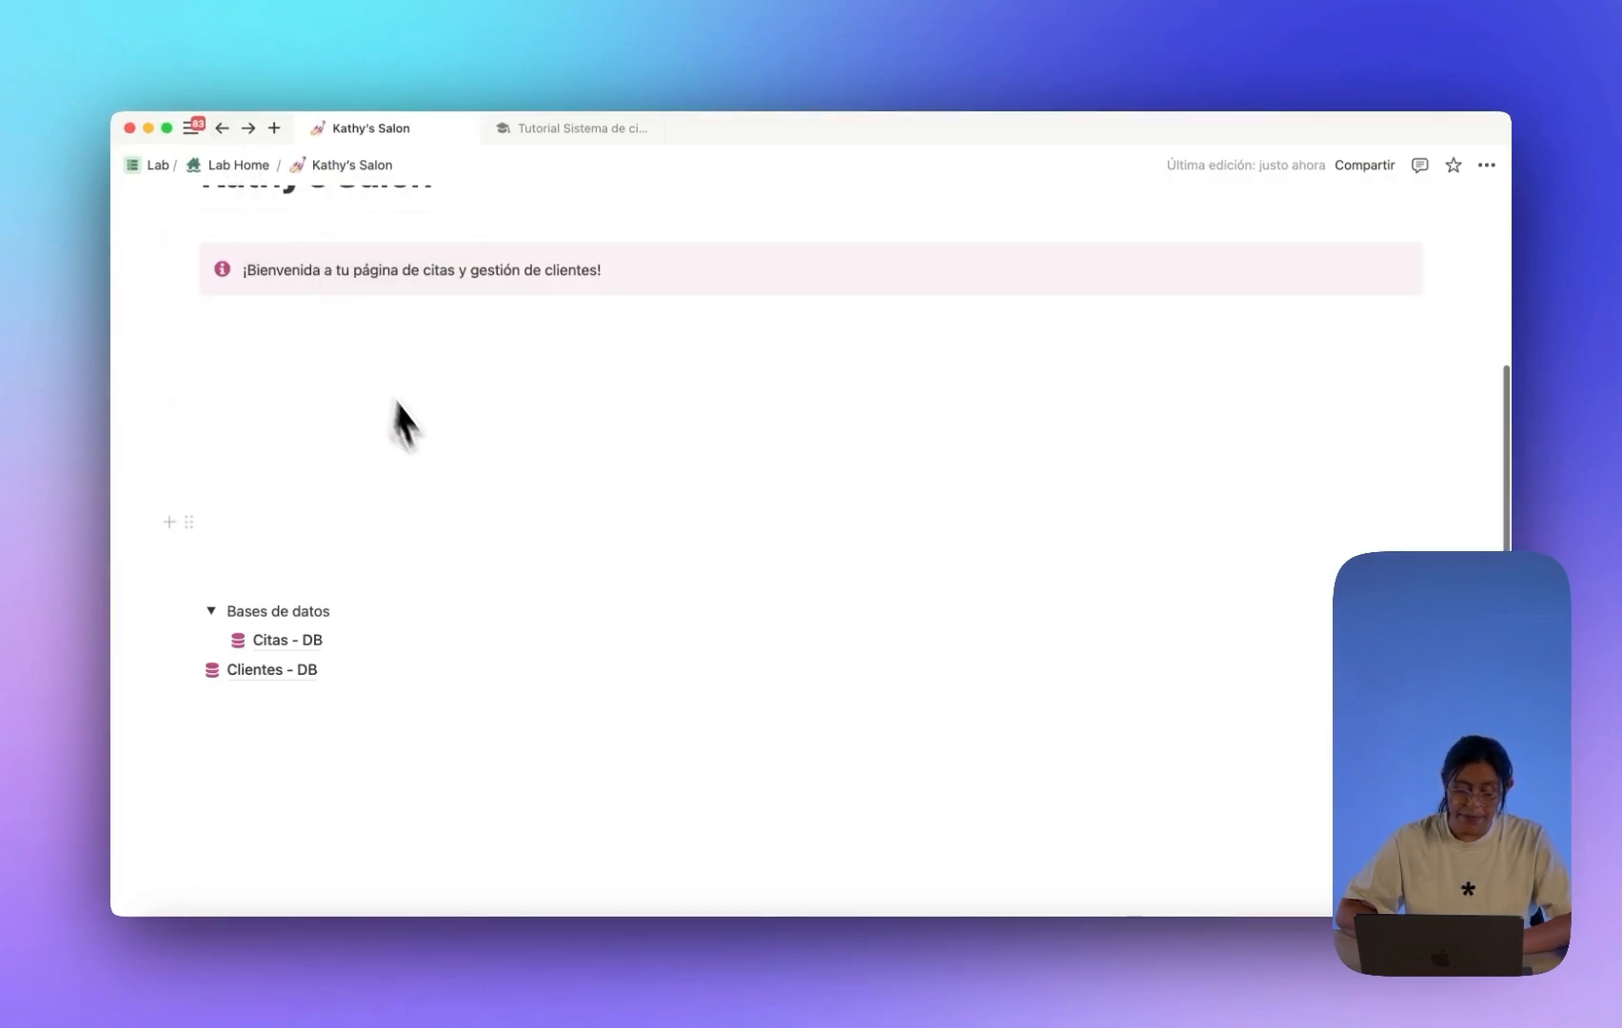
Drag Clientes - DB into the Bases de datos toggle under Citas - DB, then open Citas - DB.
drag(189, 669, 276, 671)
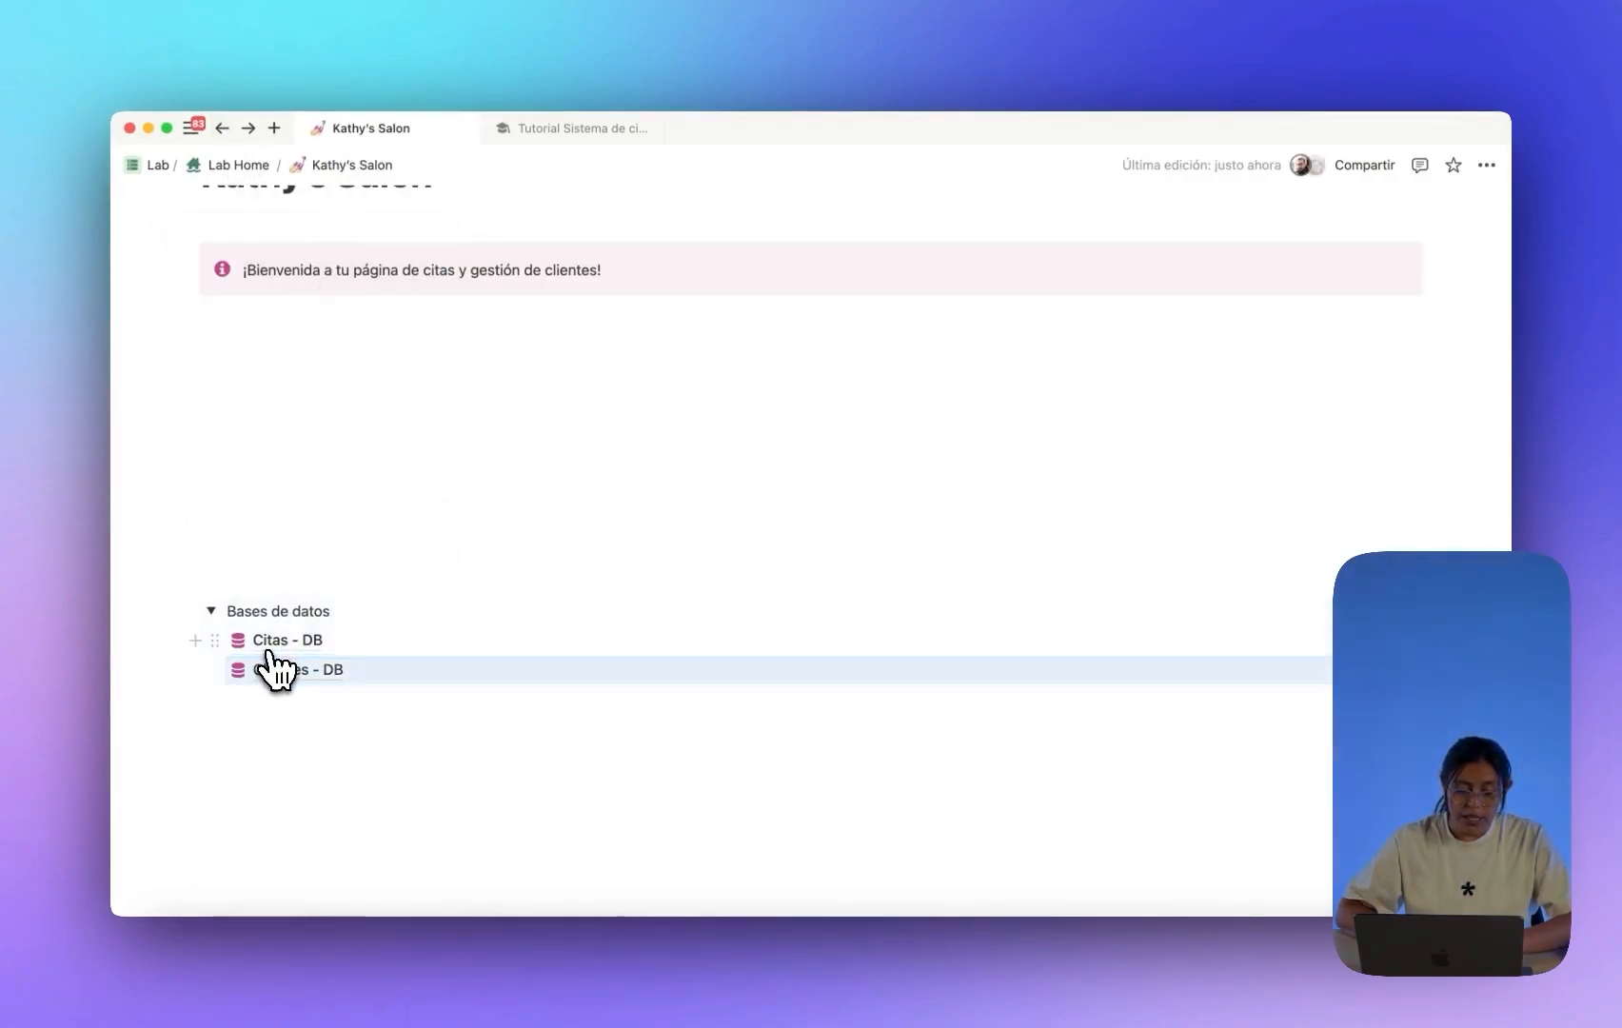
mouse_move(316, 669)
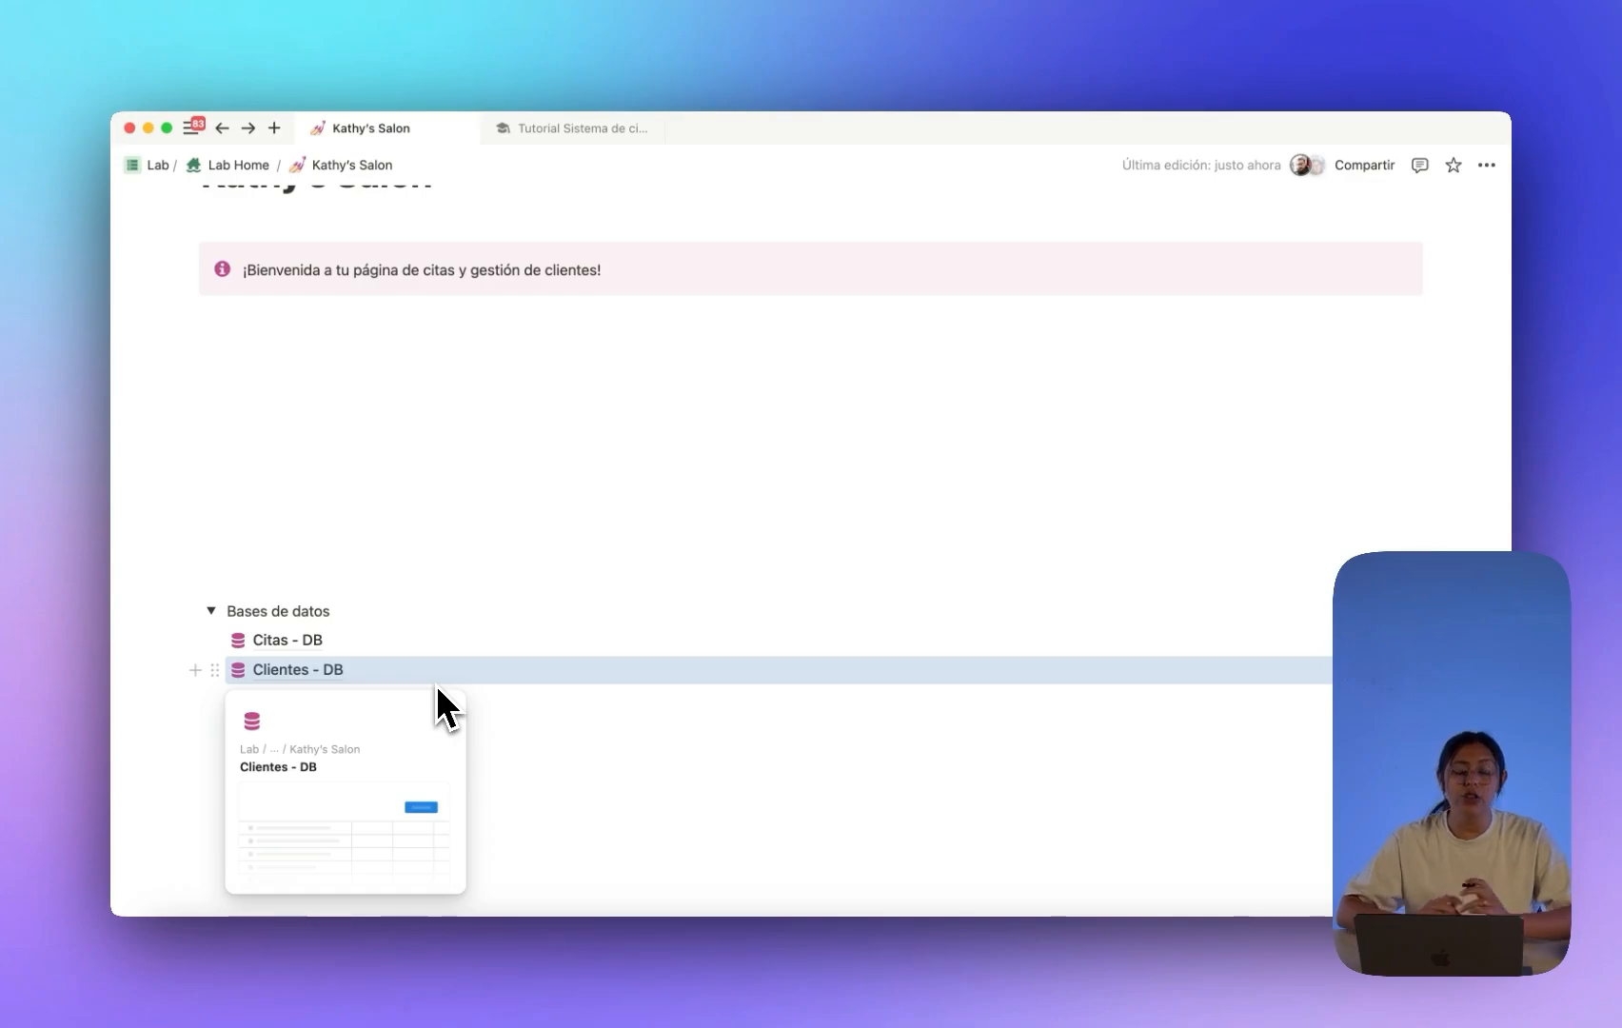
click(302, 638)
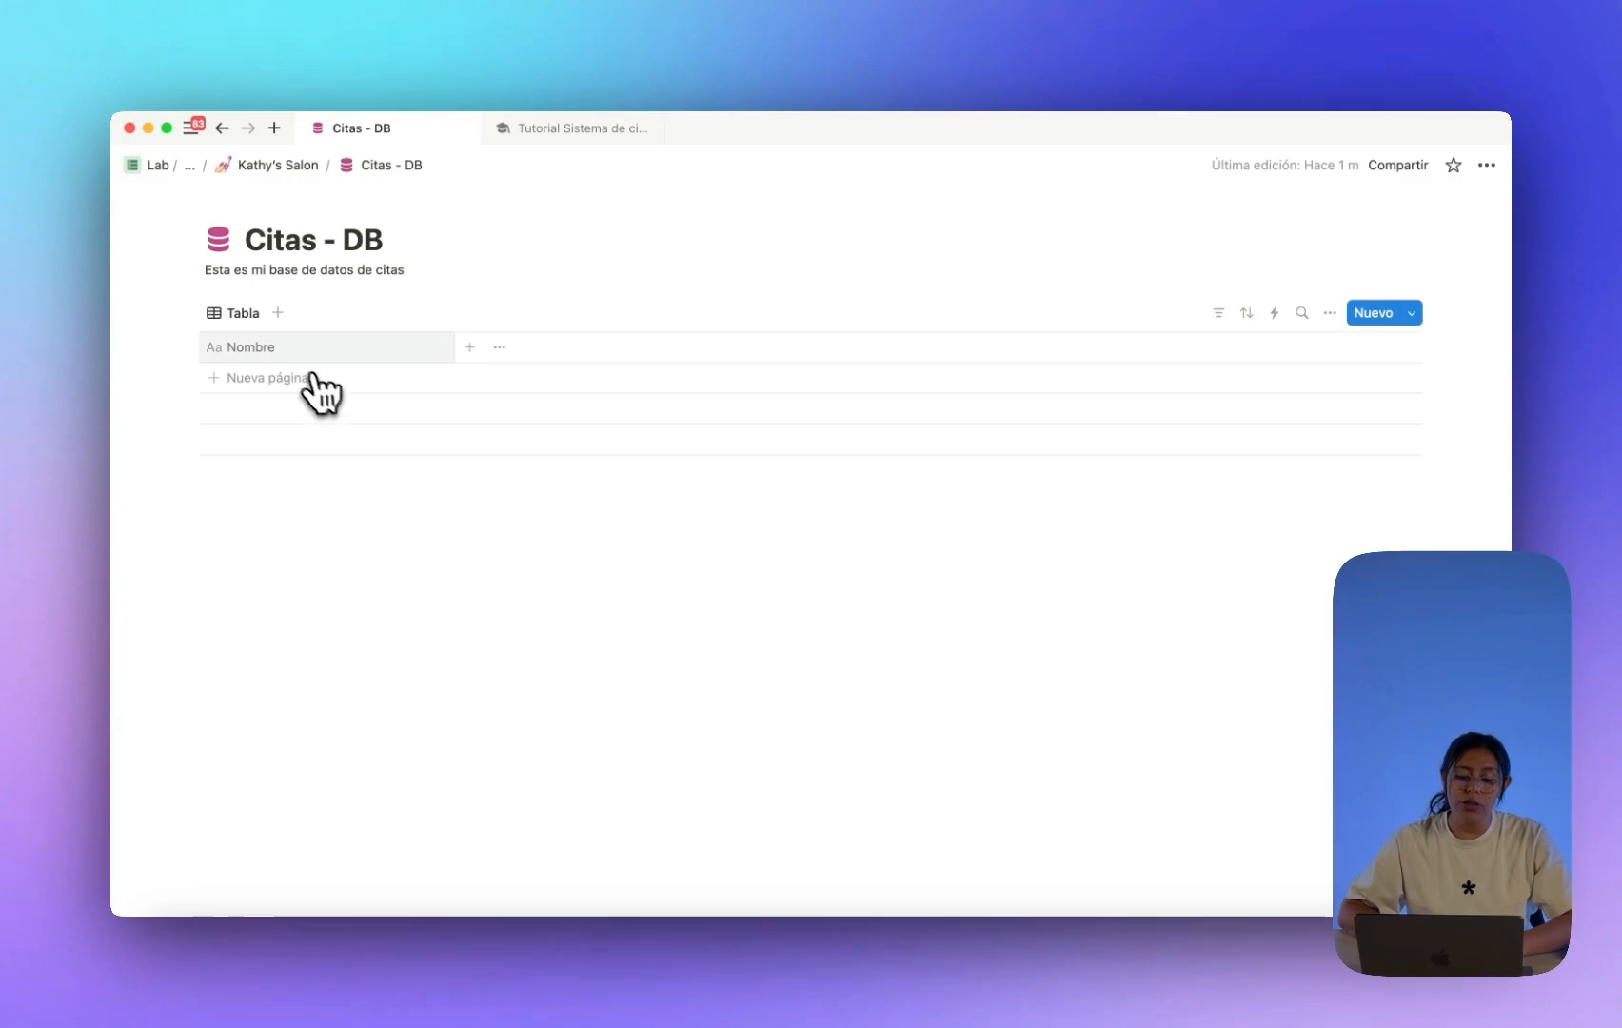
Add a Fecha date property next to Nombre in the Citas - DB table.
click(269, 349)
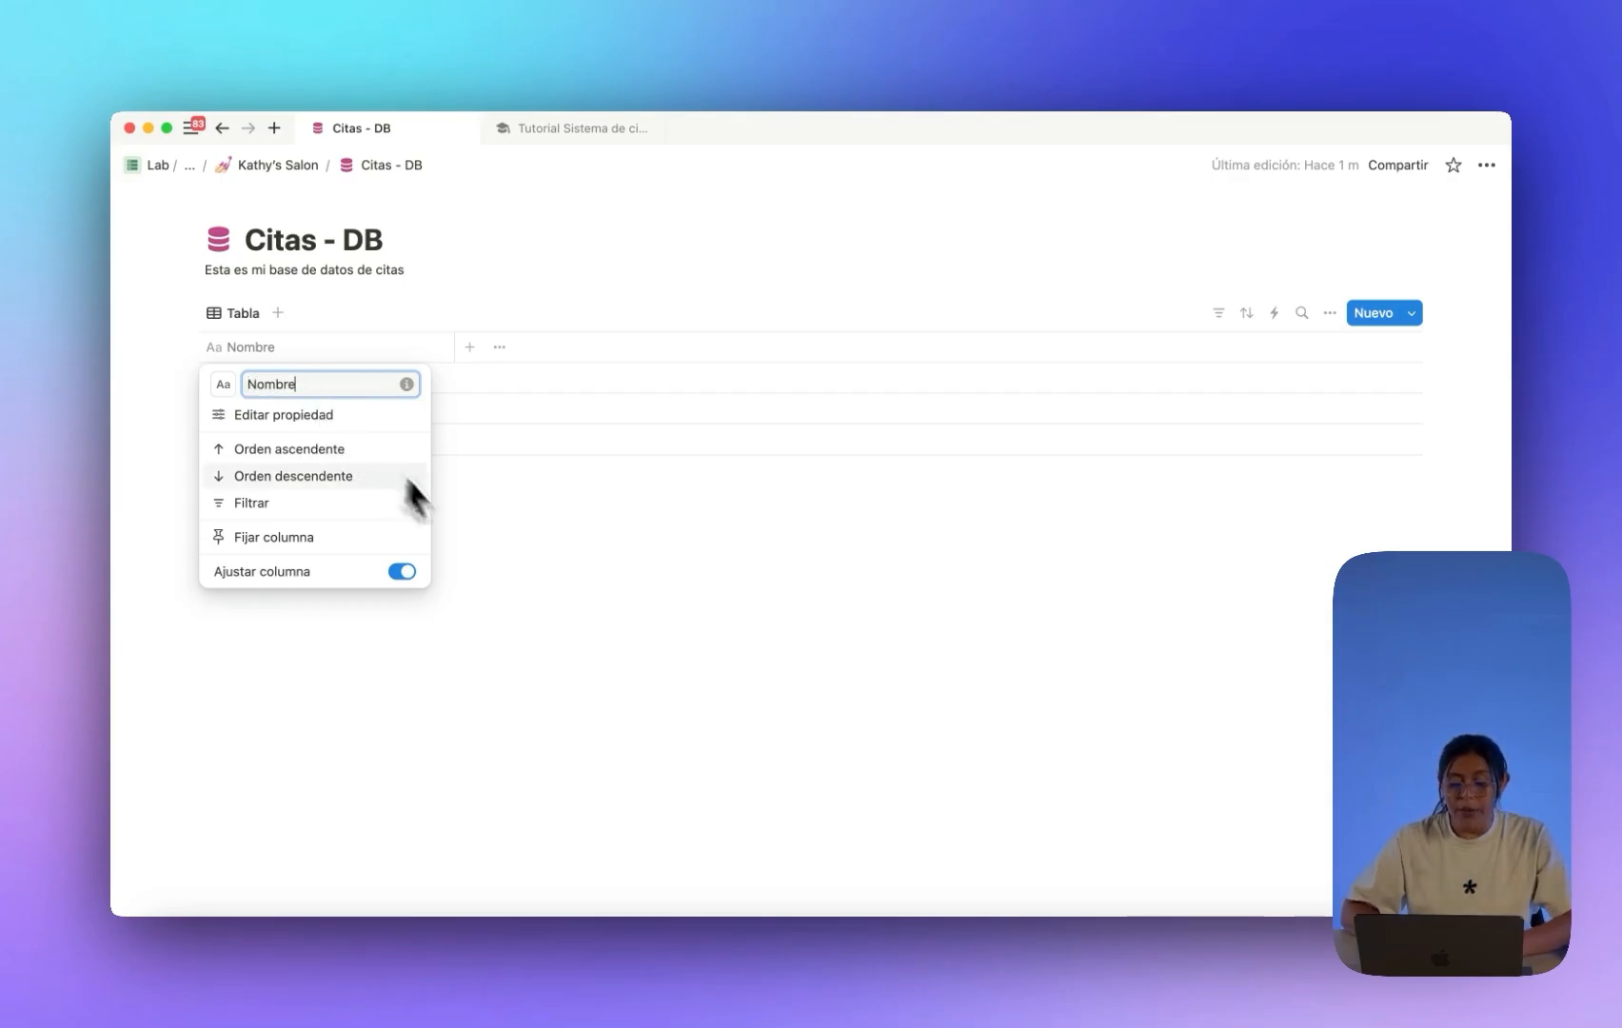
click(540, 578)
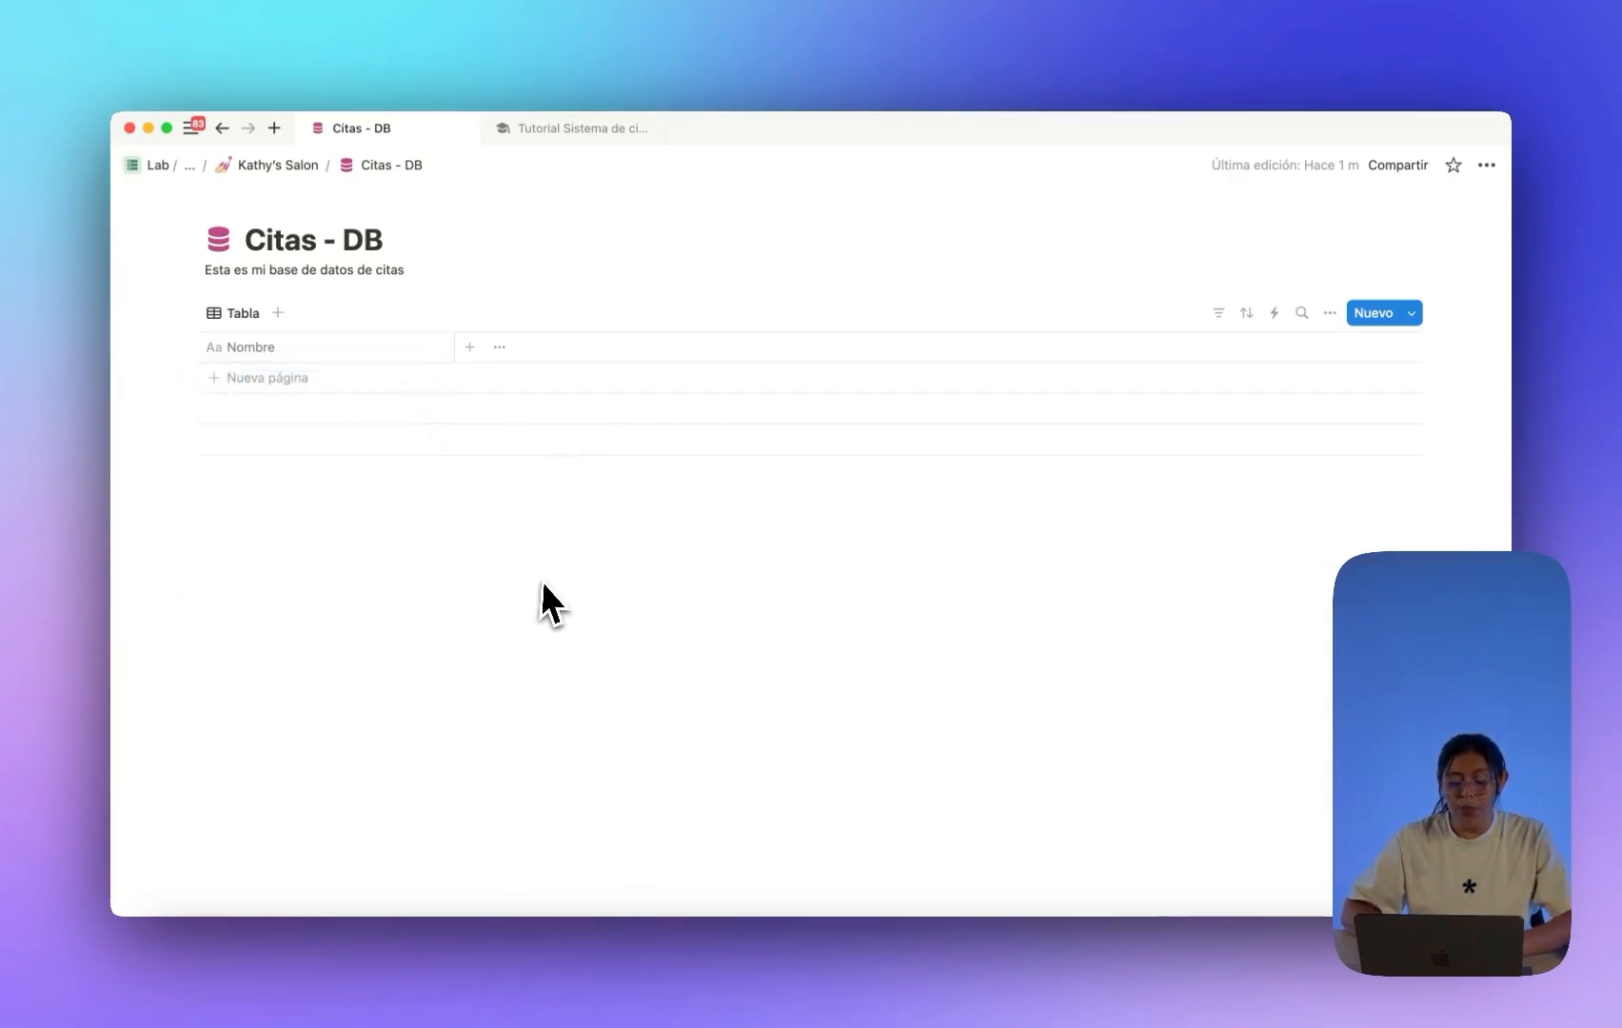
click(470, 347)
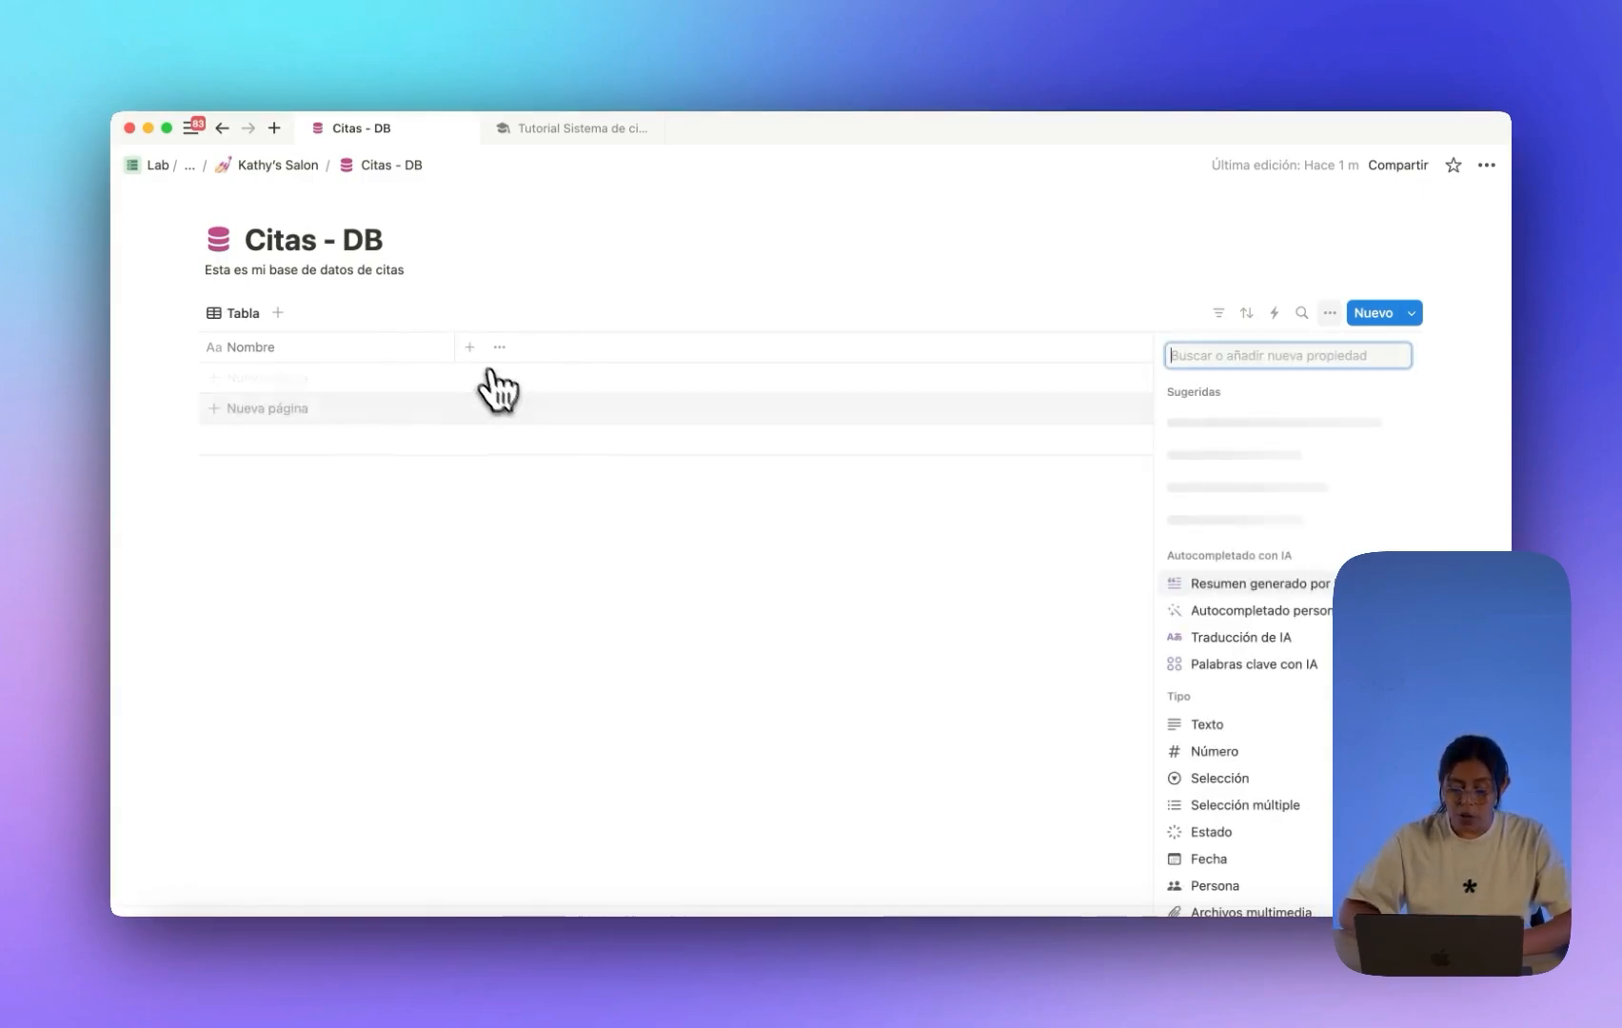
scroll(1304, 685, down, 3)
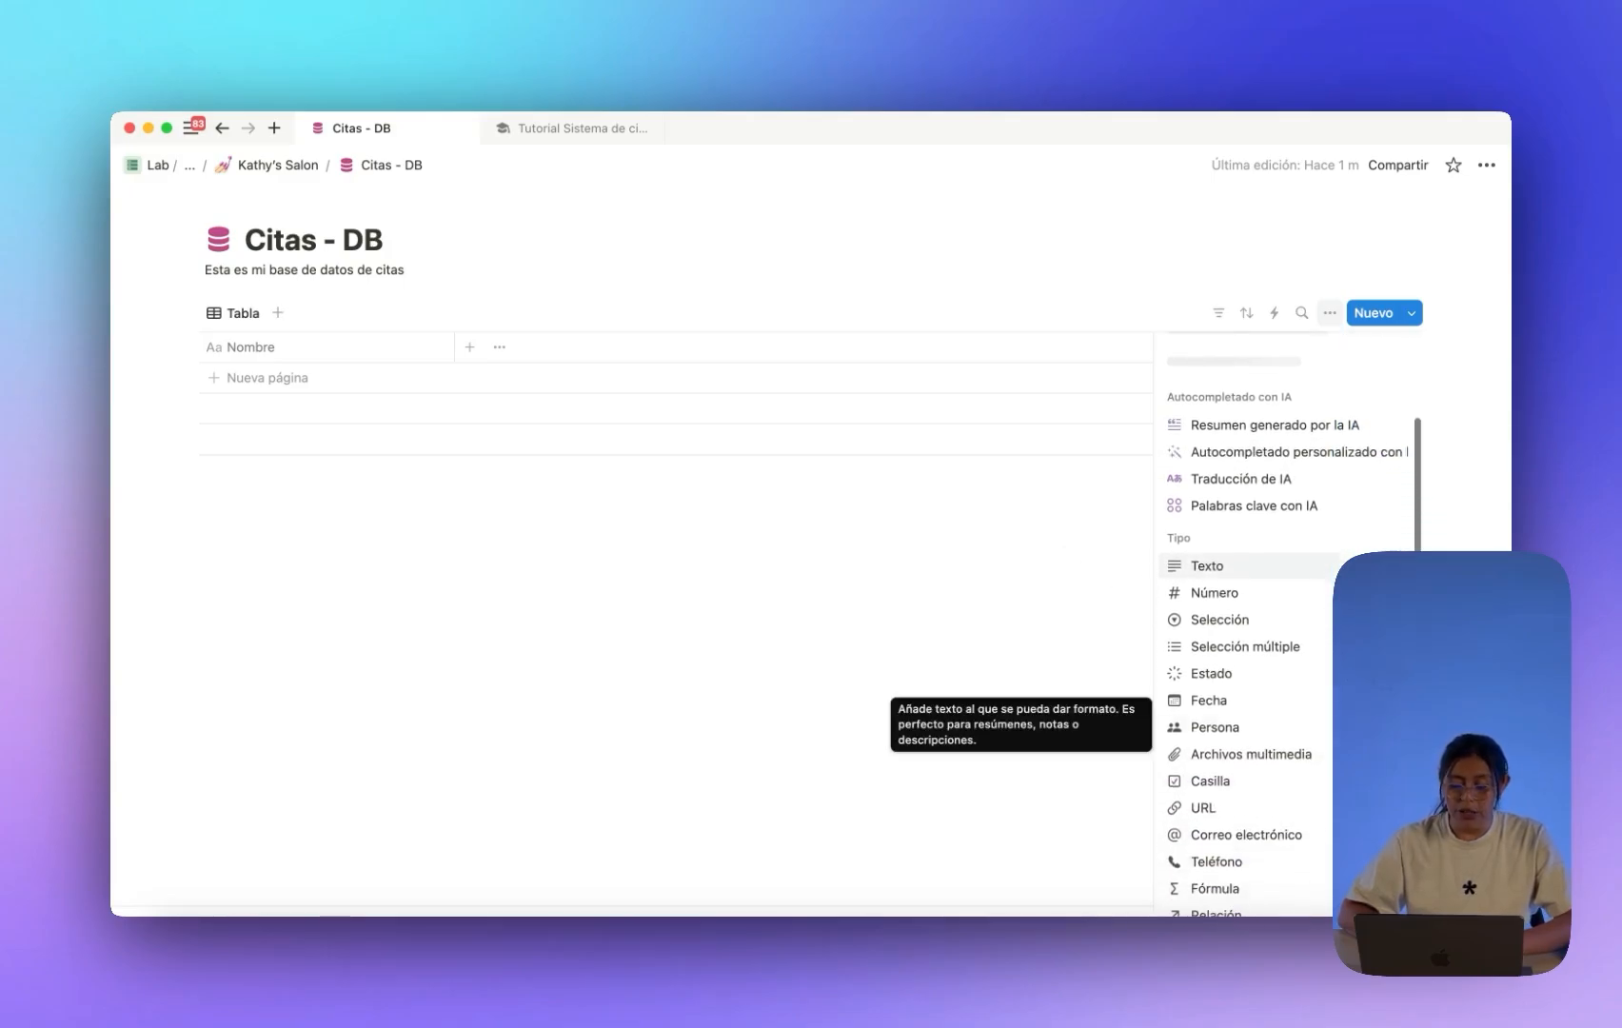
click(1239, 701)
click(685, 587)
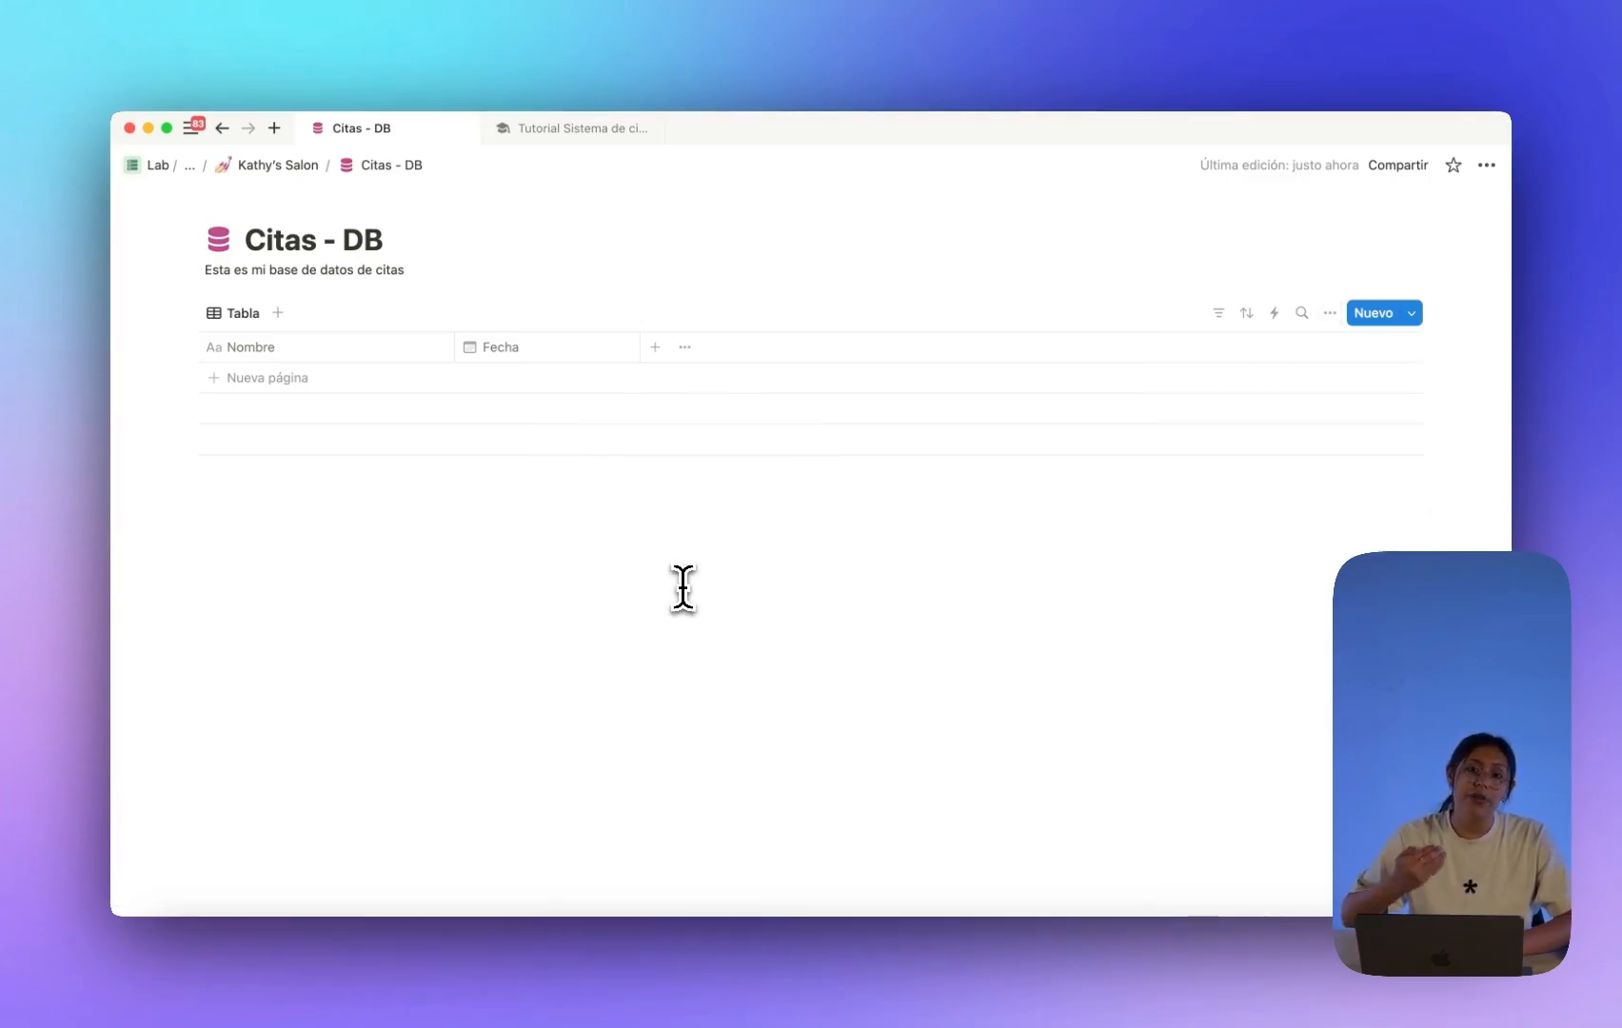
click(523, 384)
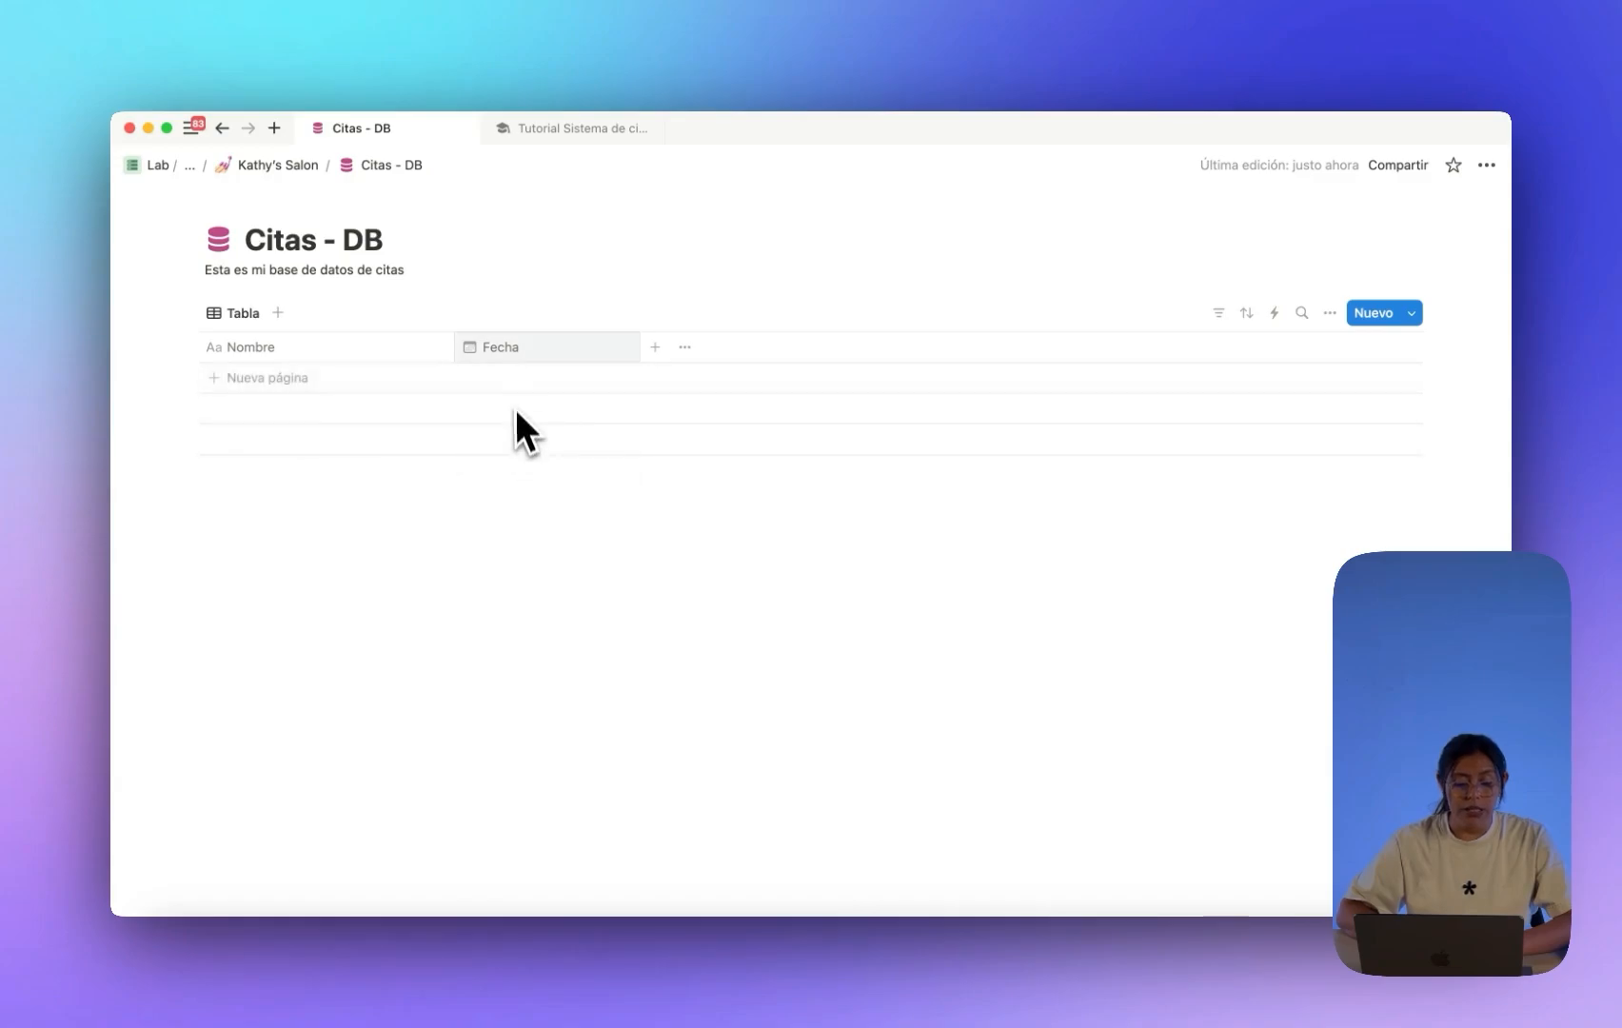
click(514, 408)
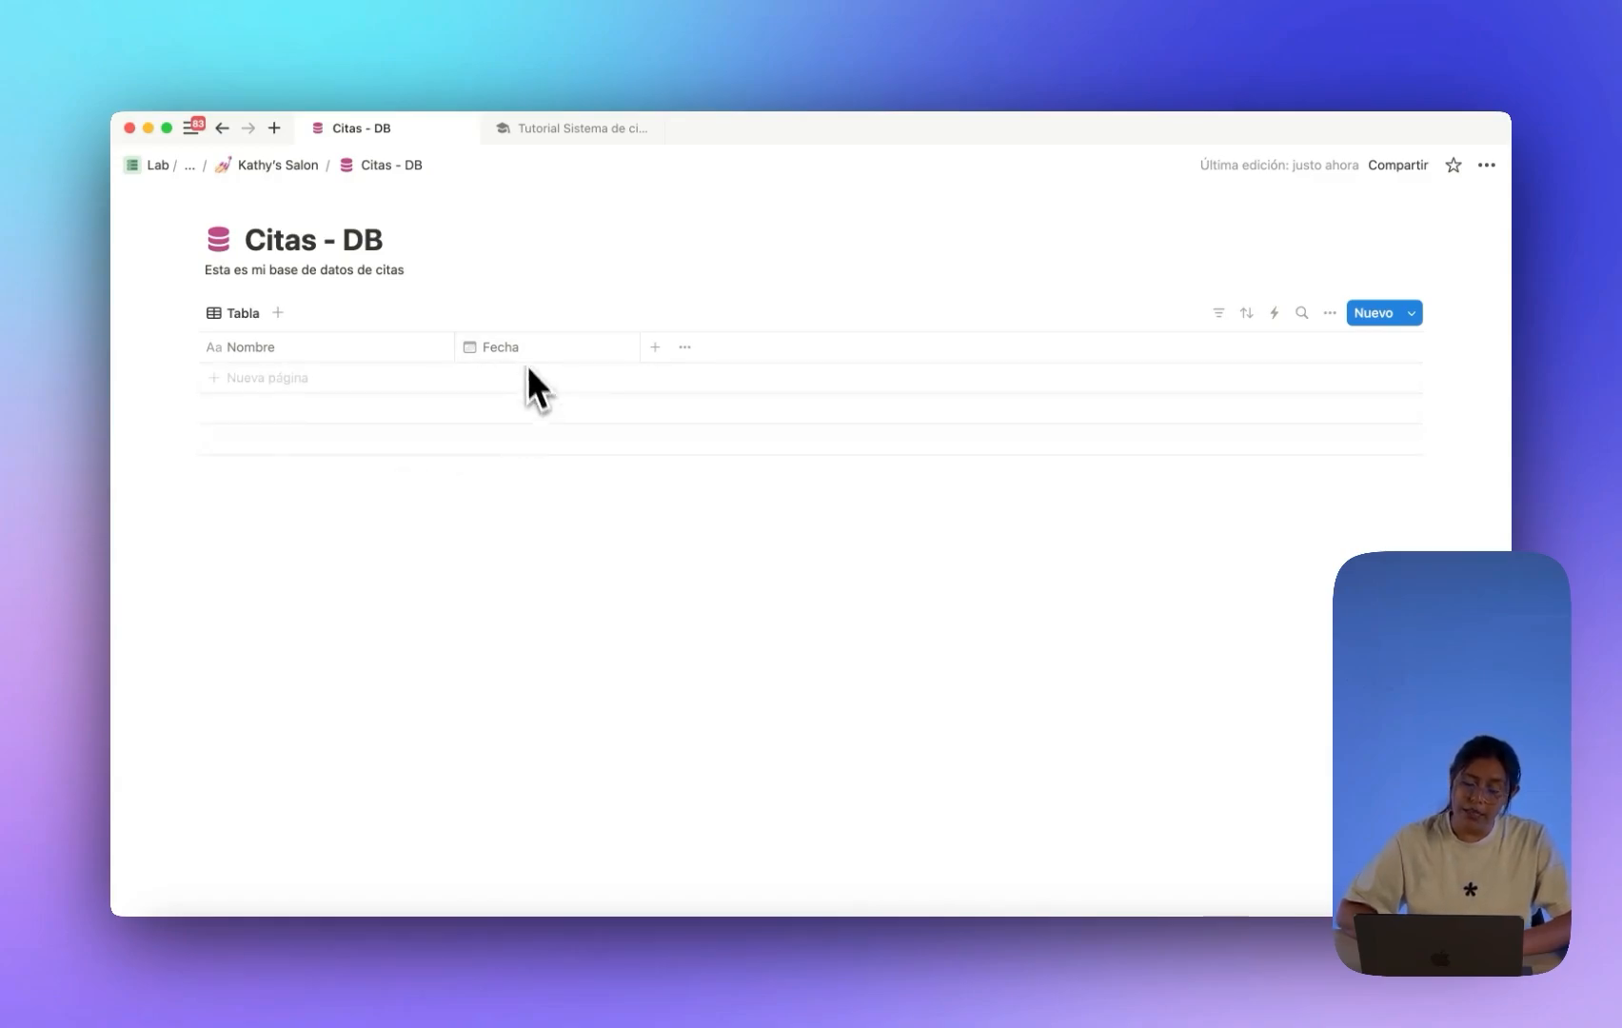
Add a multi-select property named 'Tipo de servicio' after Fecha.
click(655, 346)
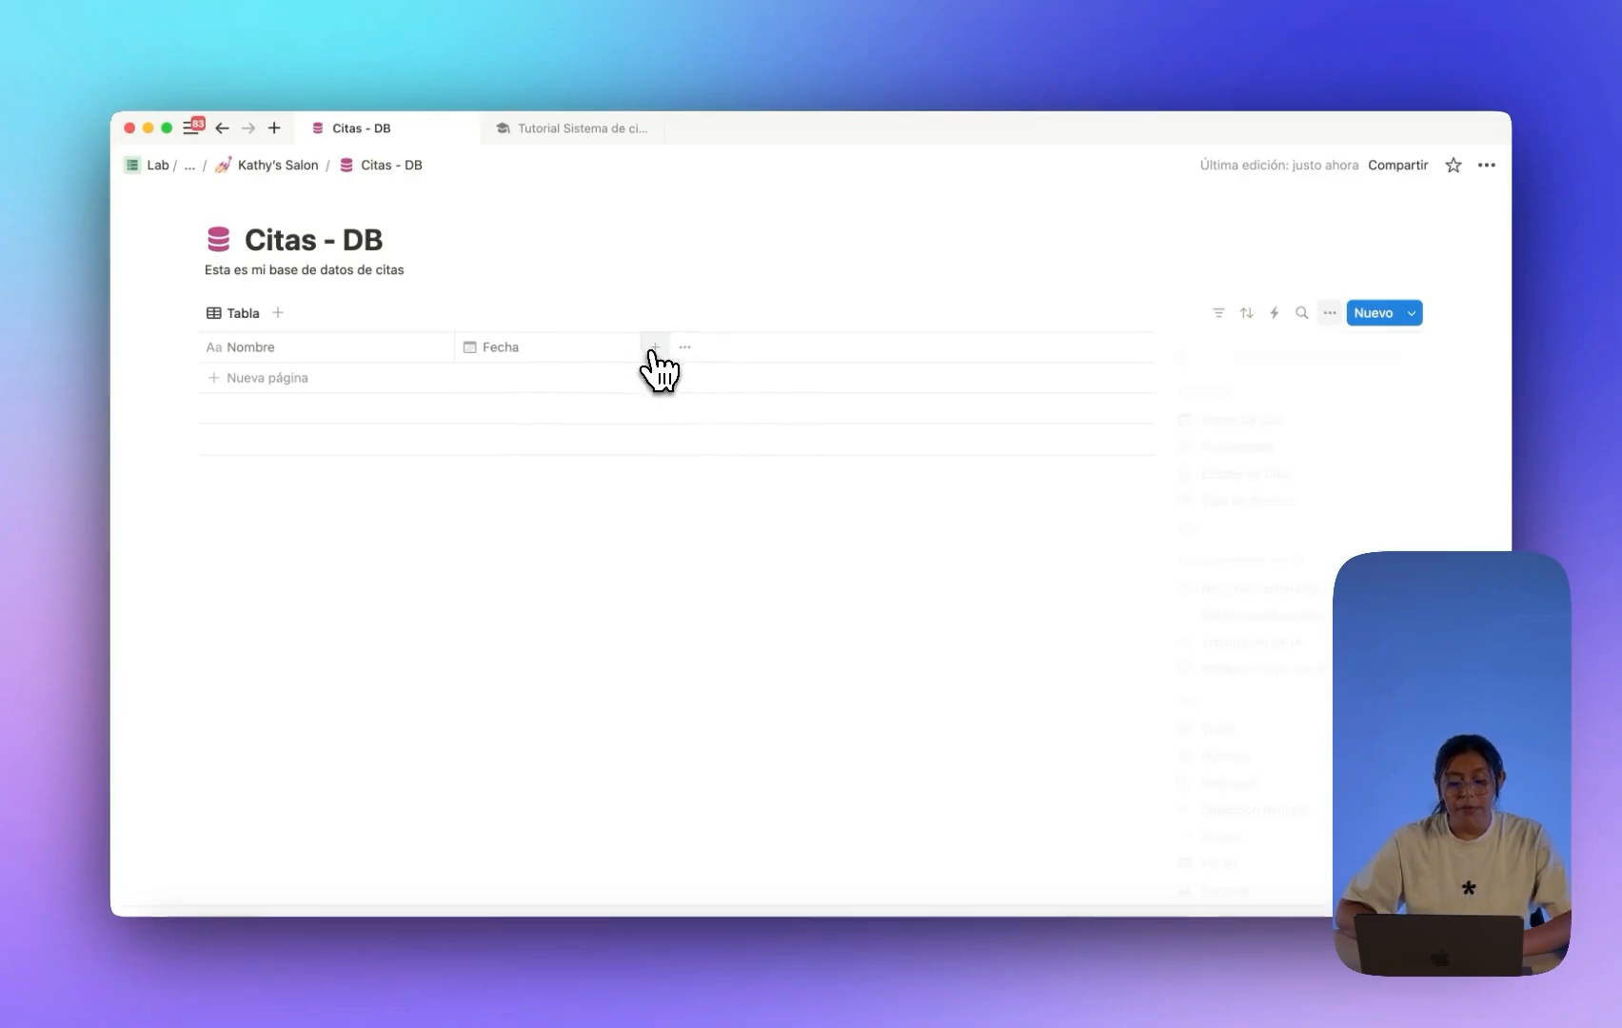
scroll(1294, 680, down, 1)
scroll(1299, 690, down, 1)
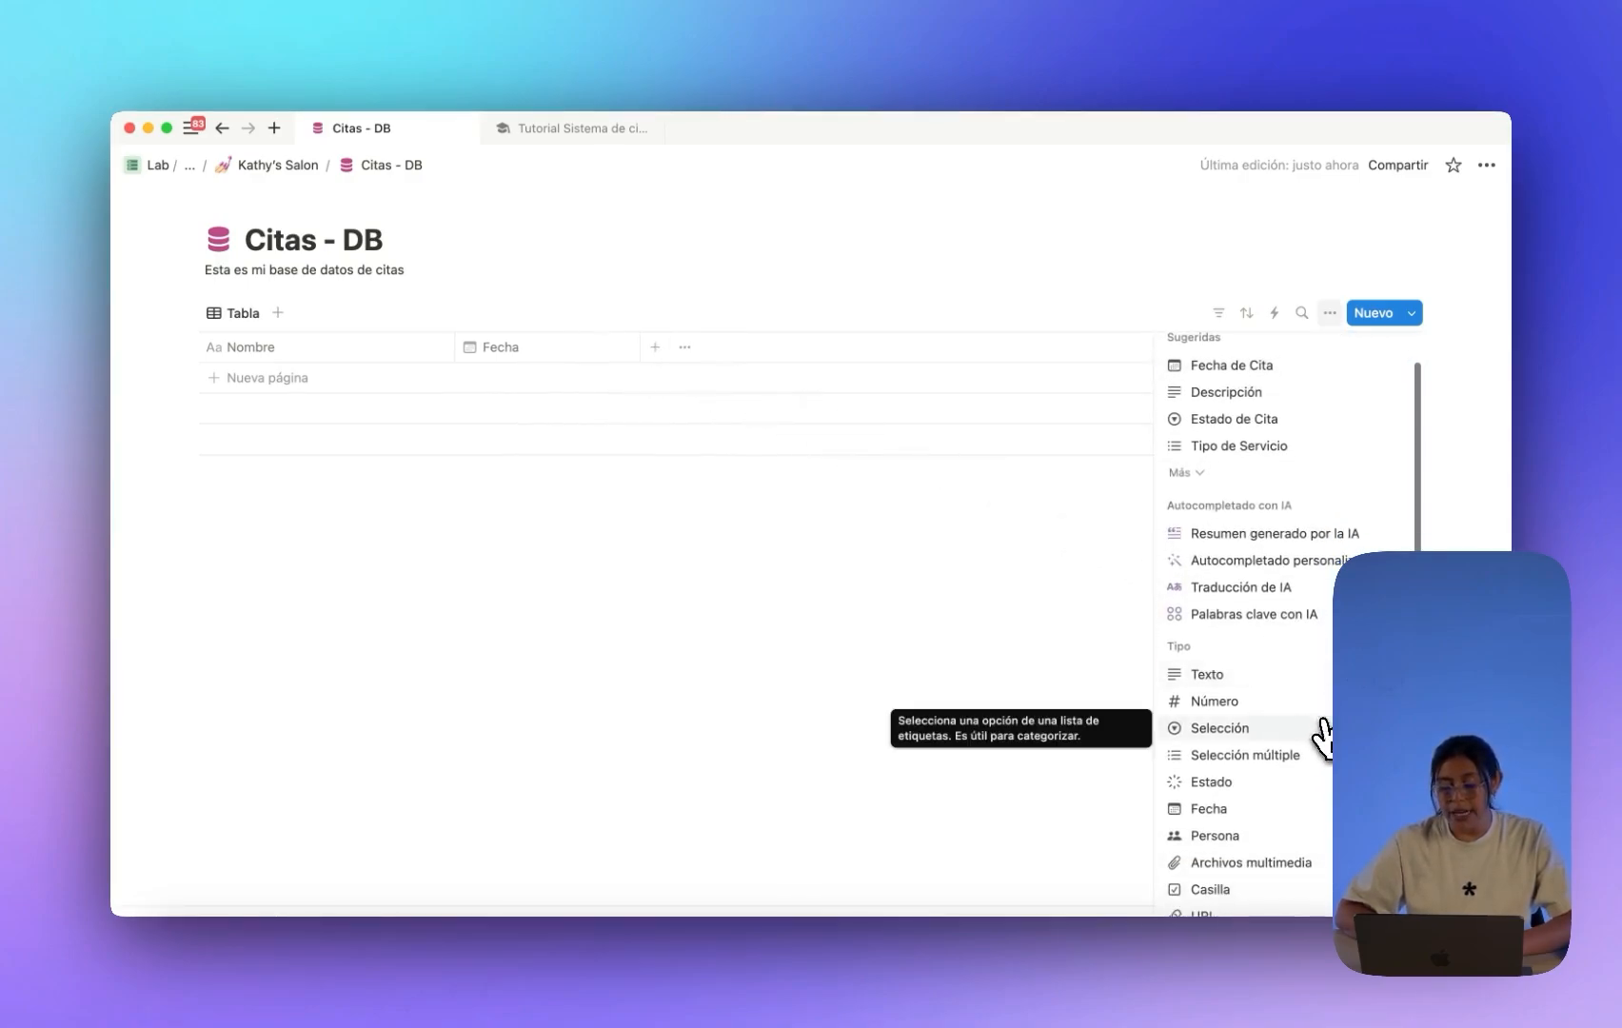
click(1272, 767)
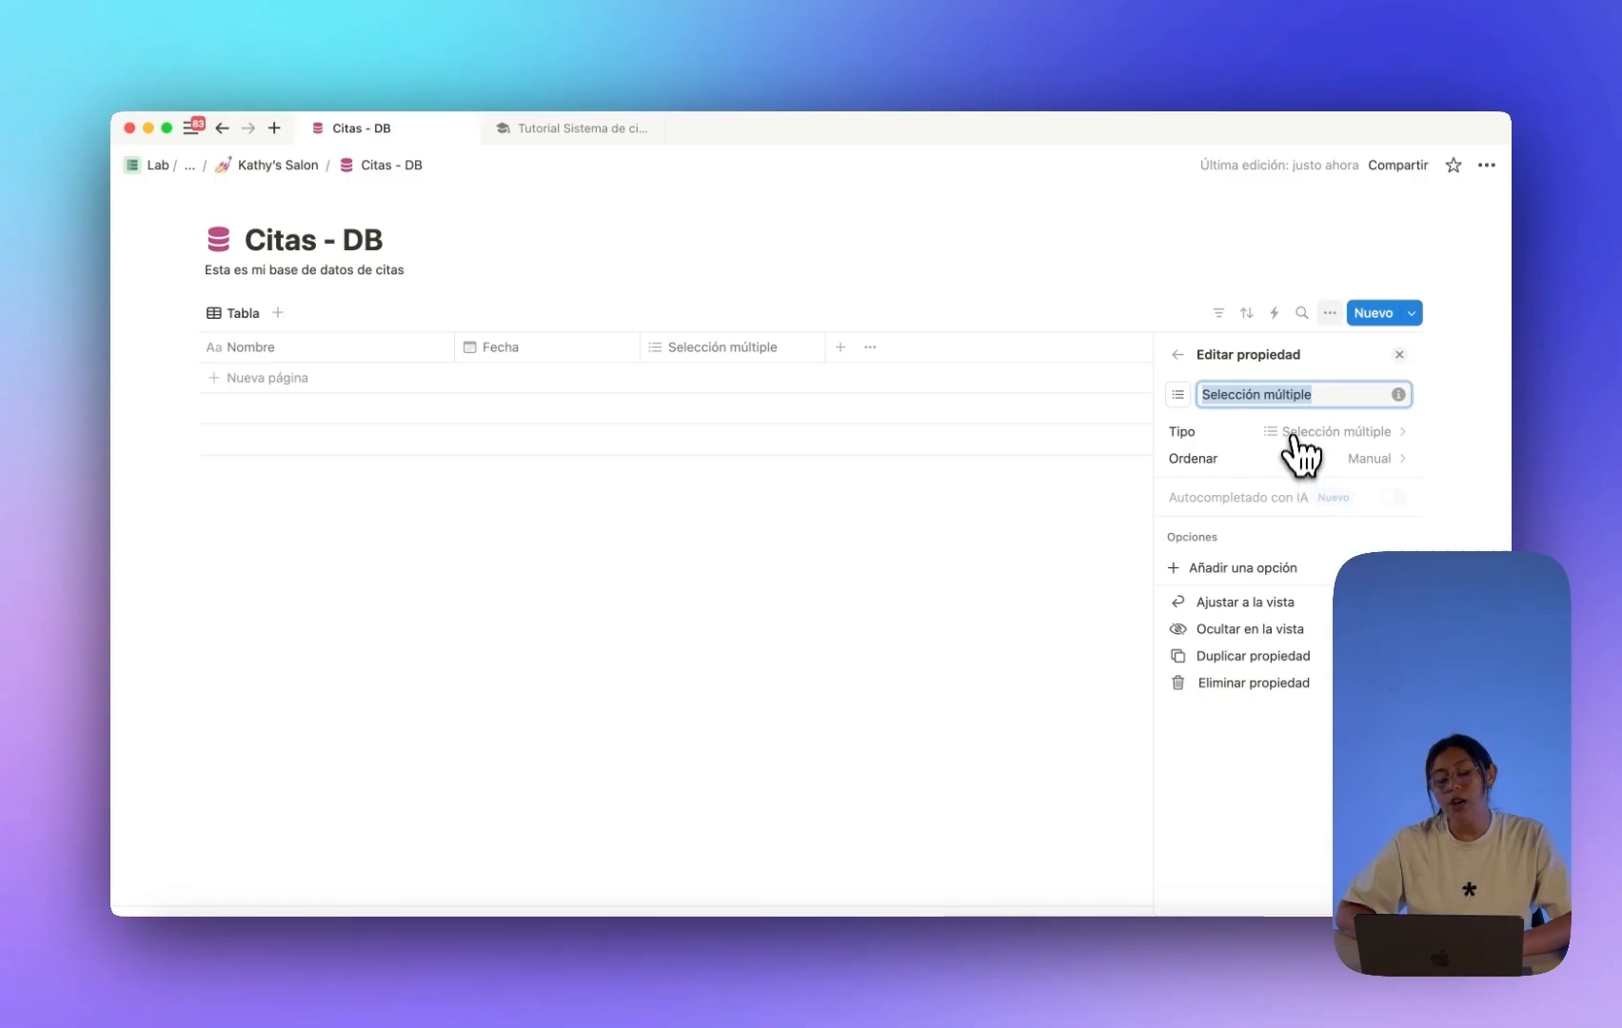
text(Tipo de servi)
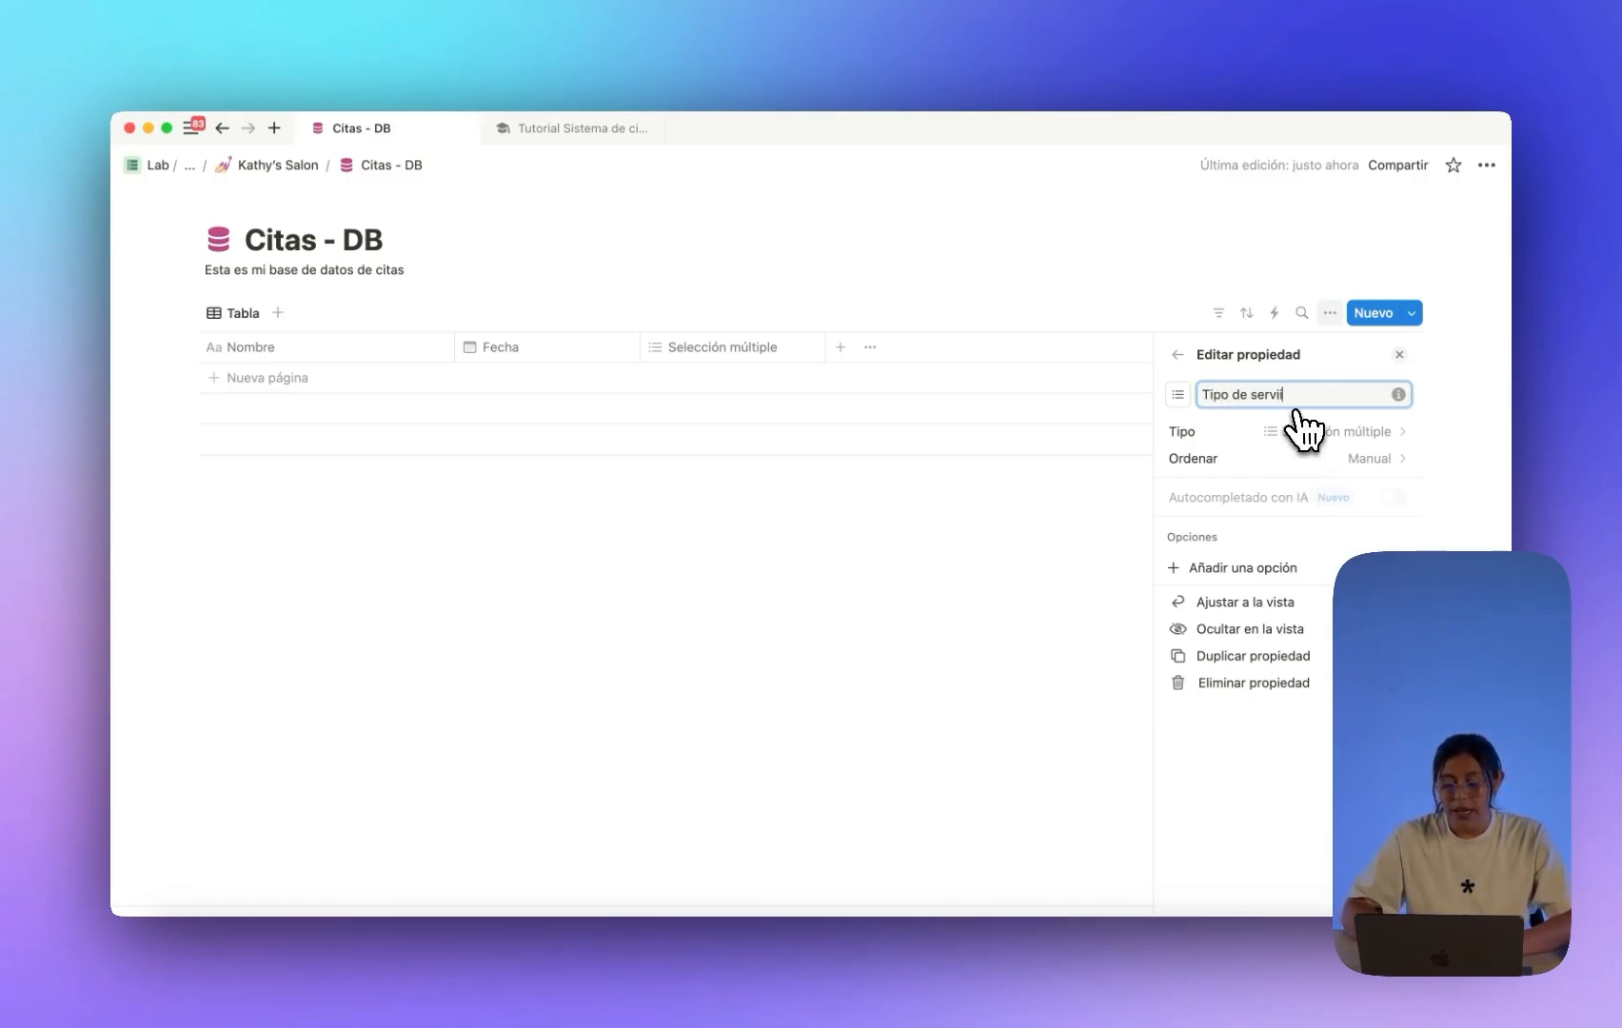
text(cio)
click(1204, 326)
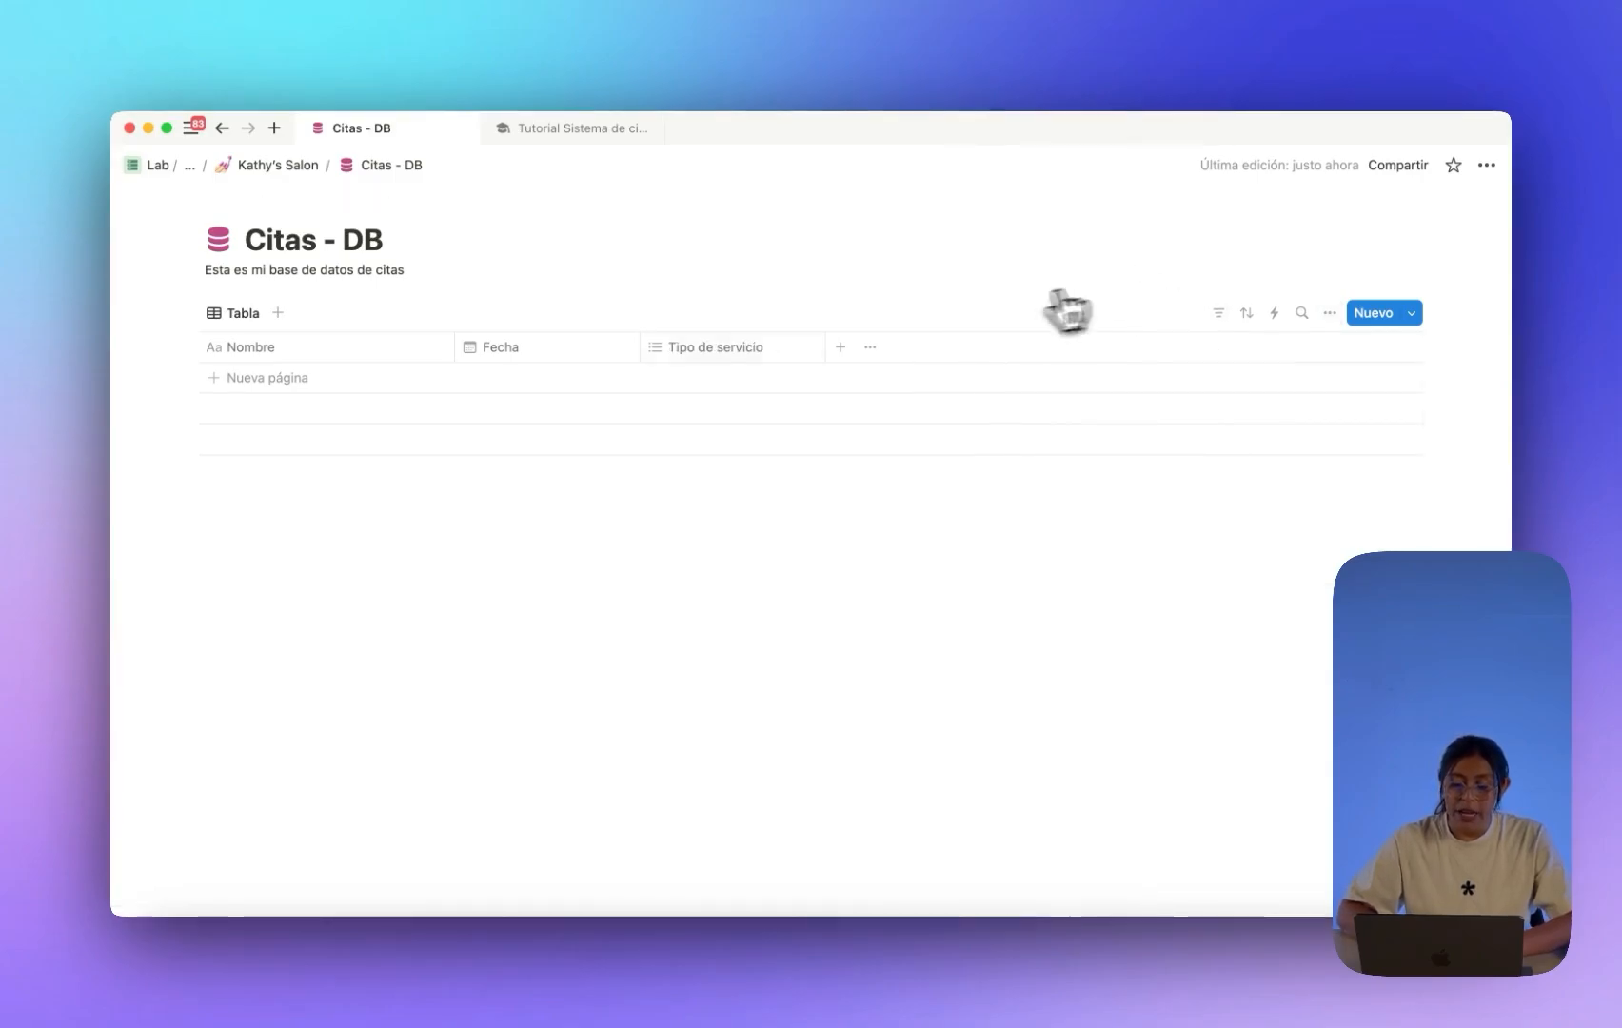
Give Tipo de servicio the options Uñas, Maquillaje and Cabello.
click(799, 346)
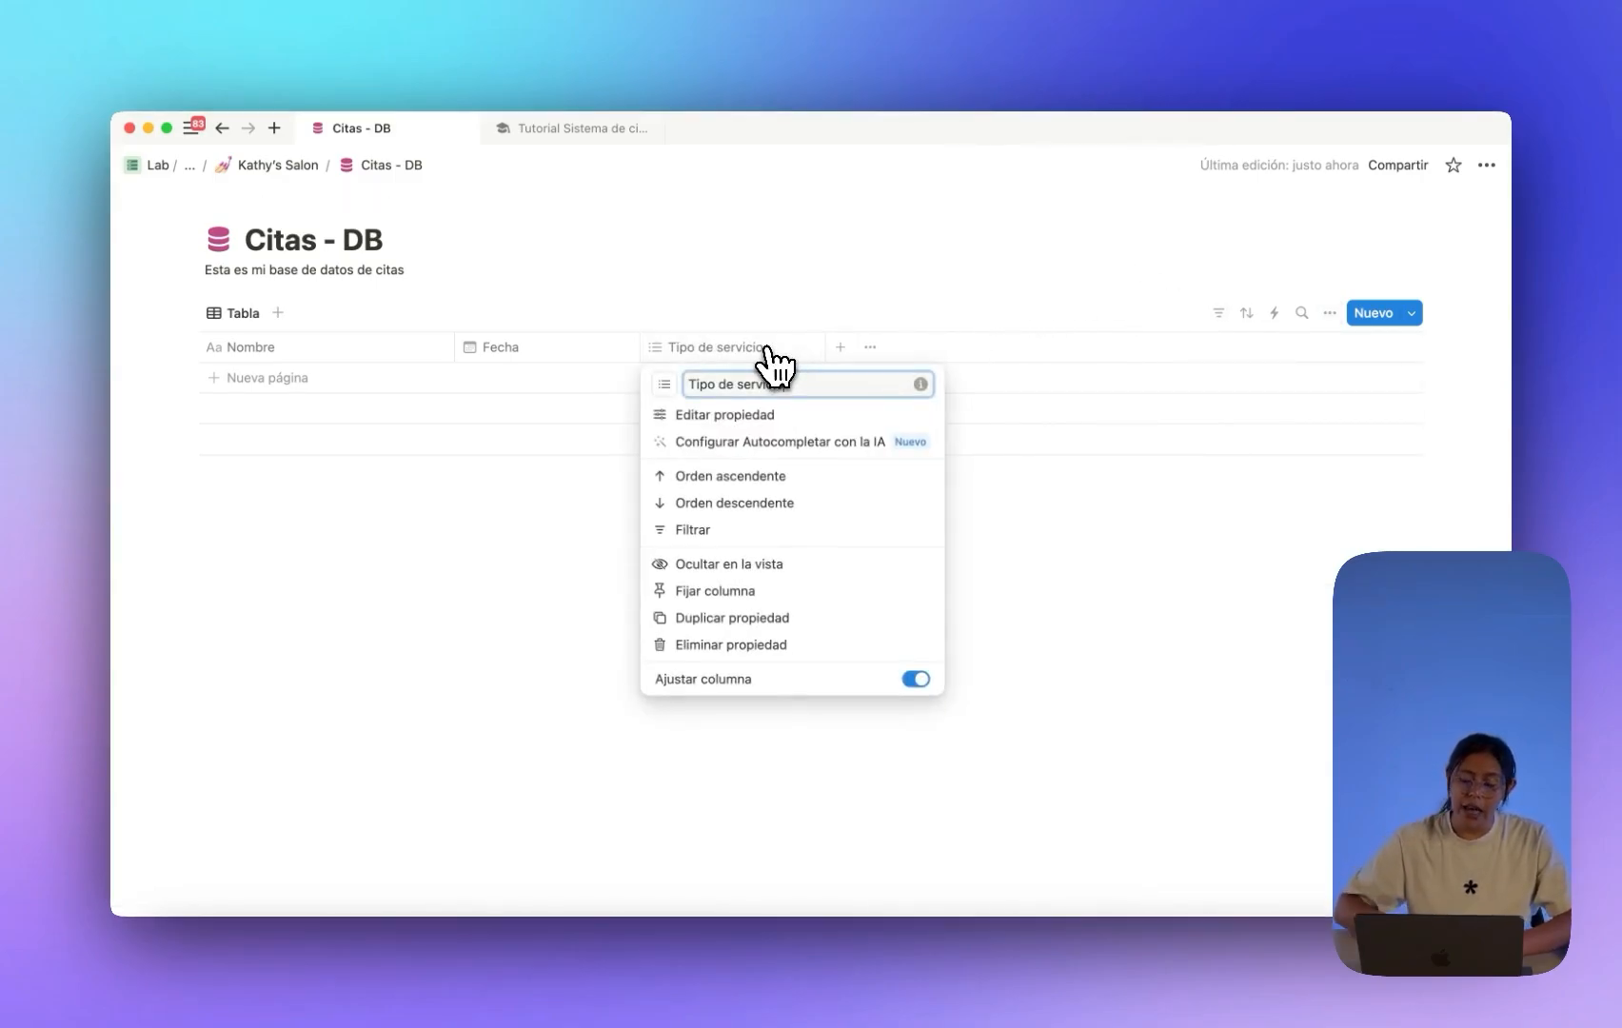
click(686, 341)
click(686, 342)
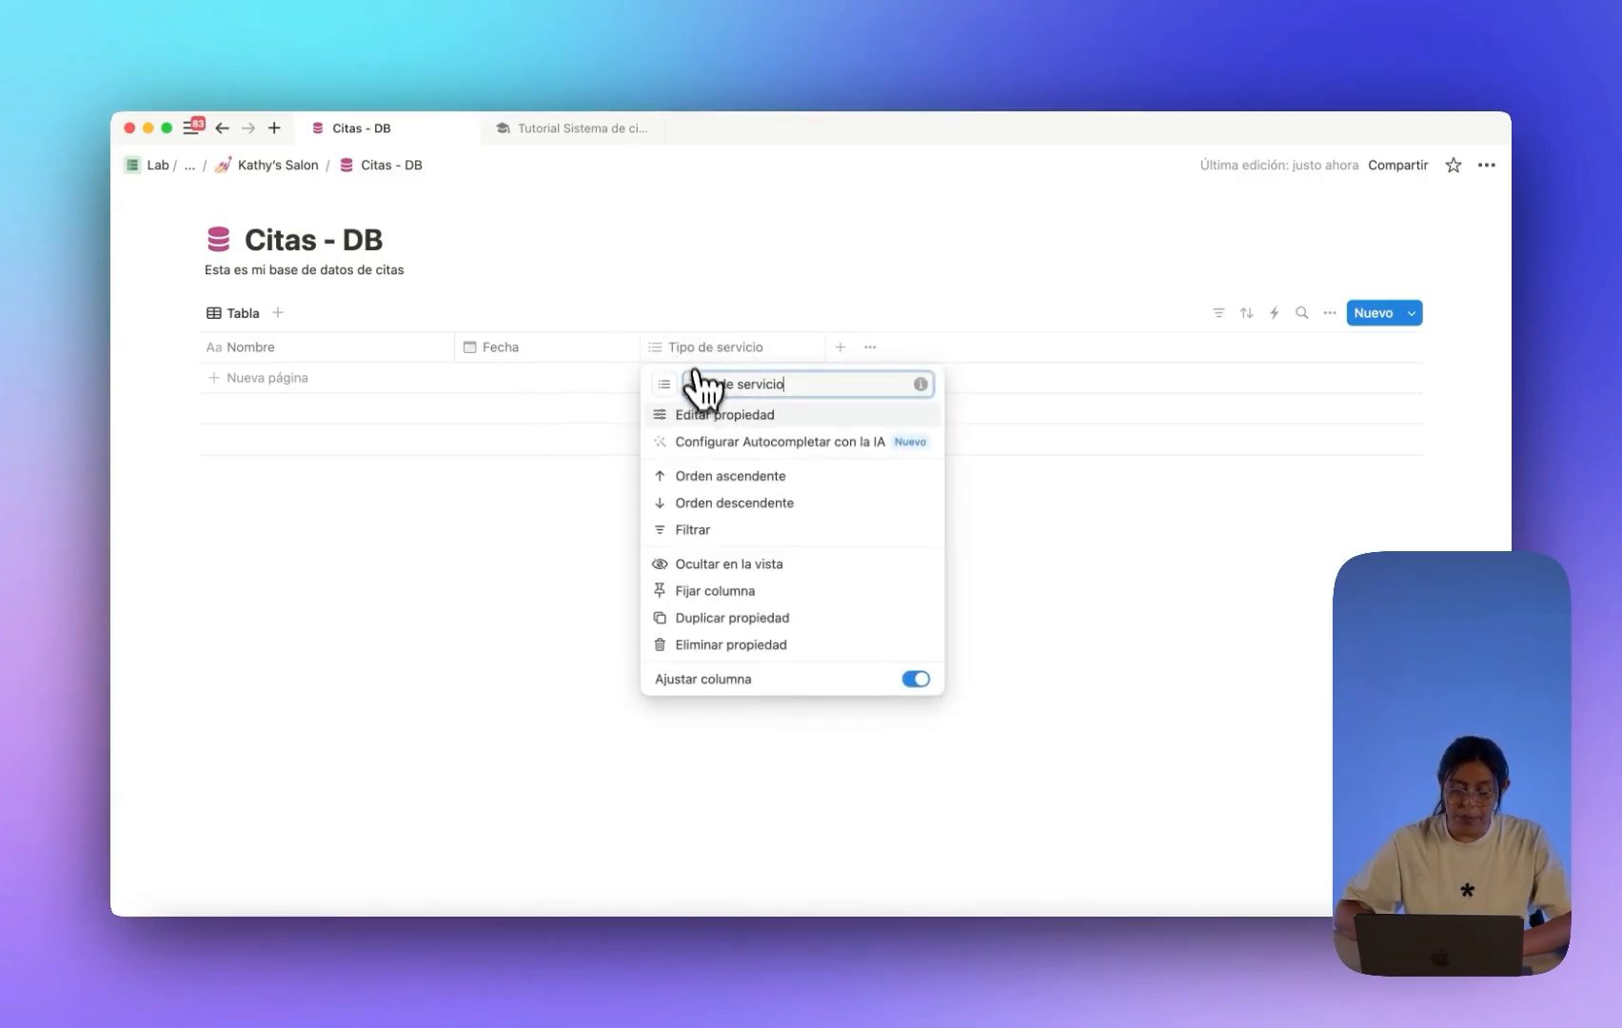
click(709, 415)
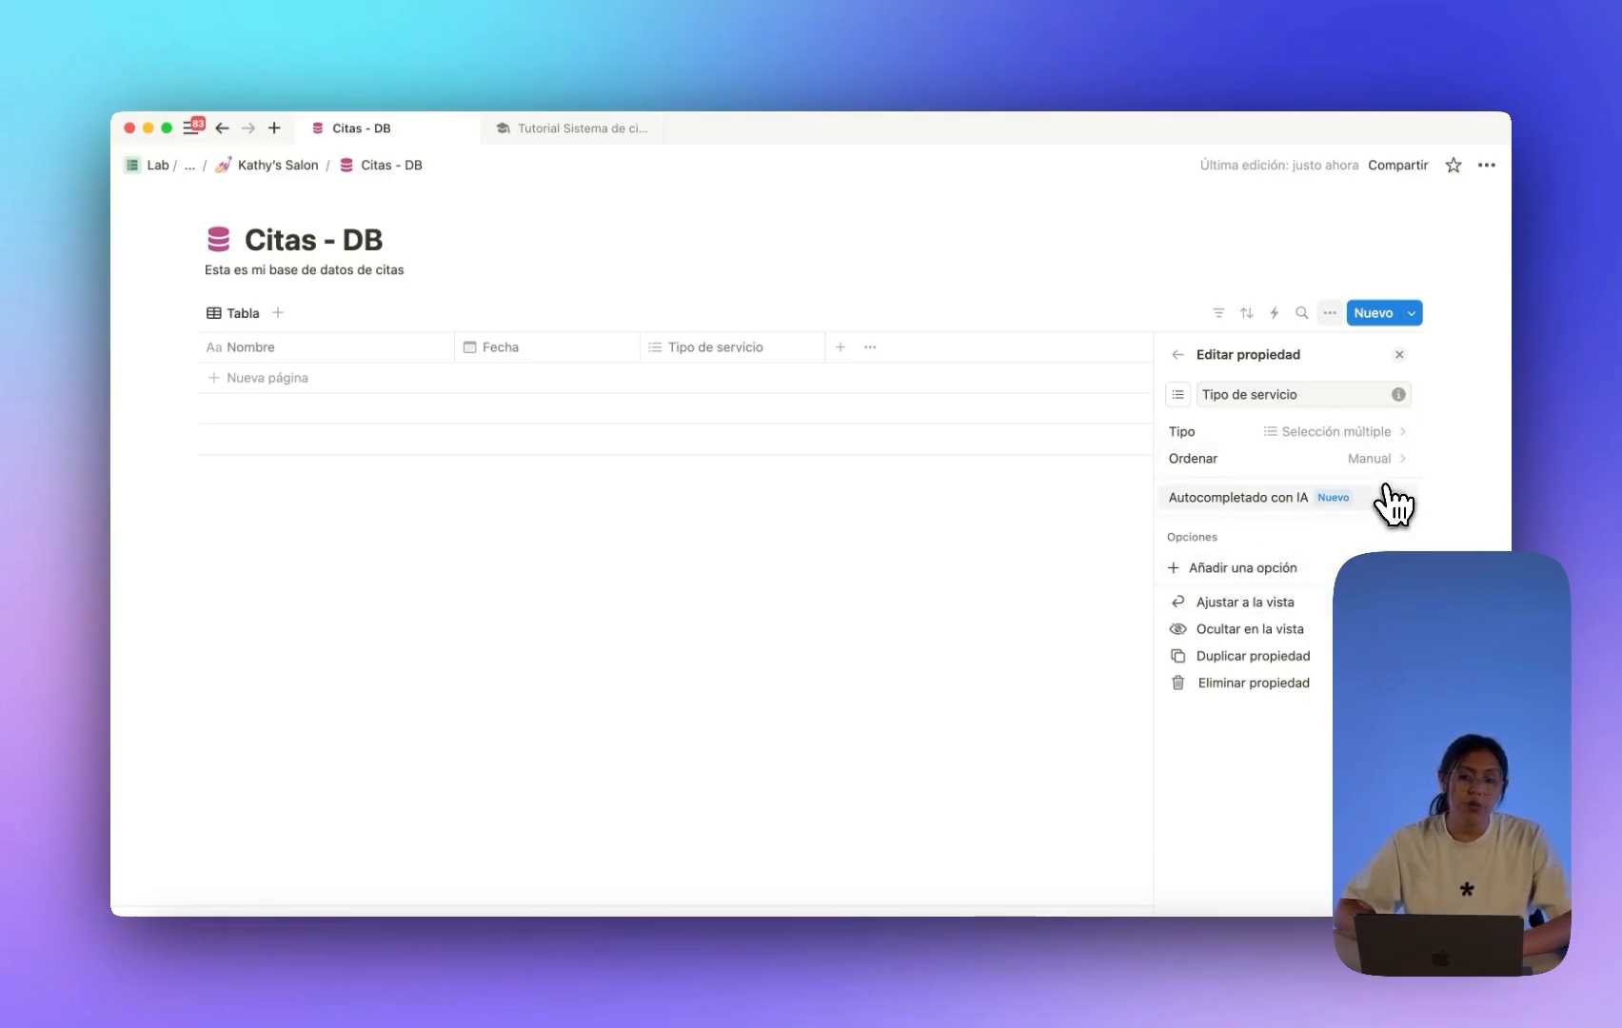
click(1231, 569)
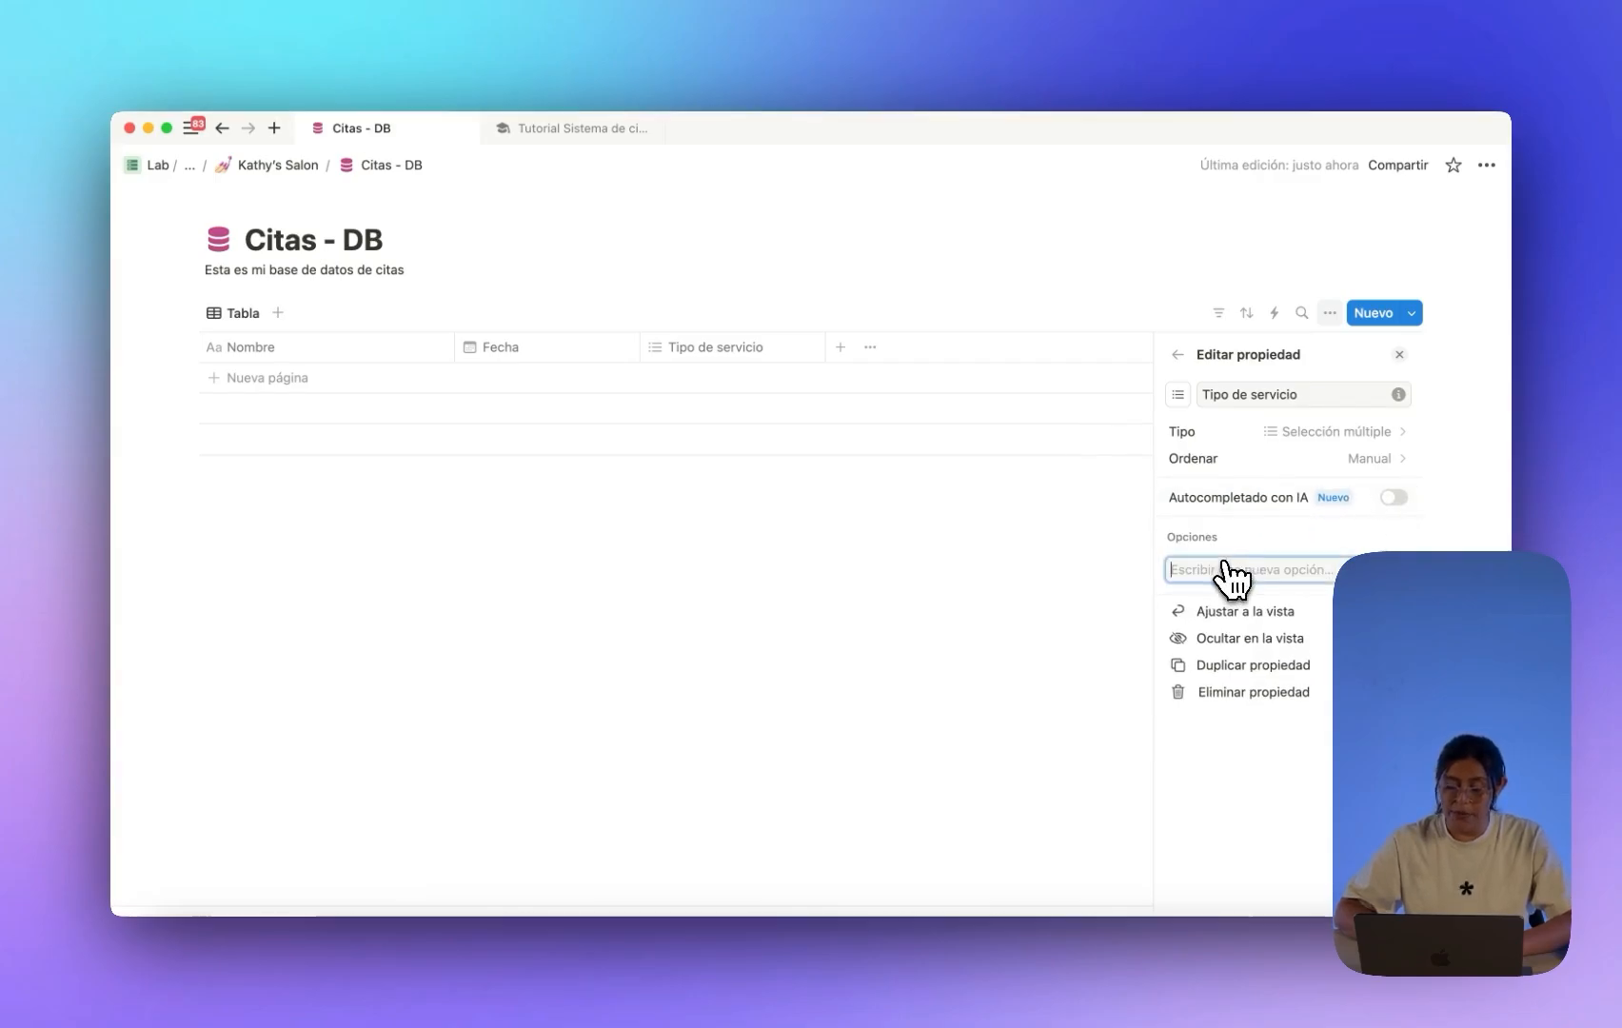
text(Uñas)
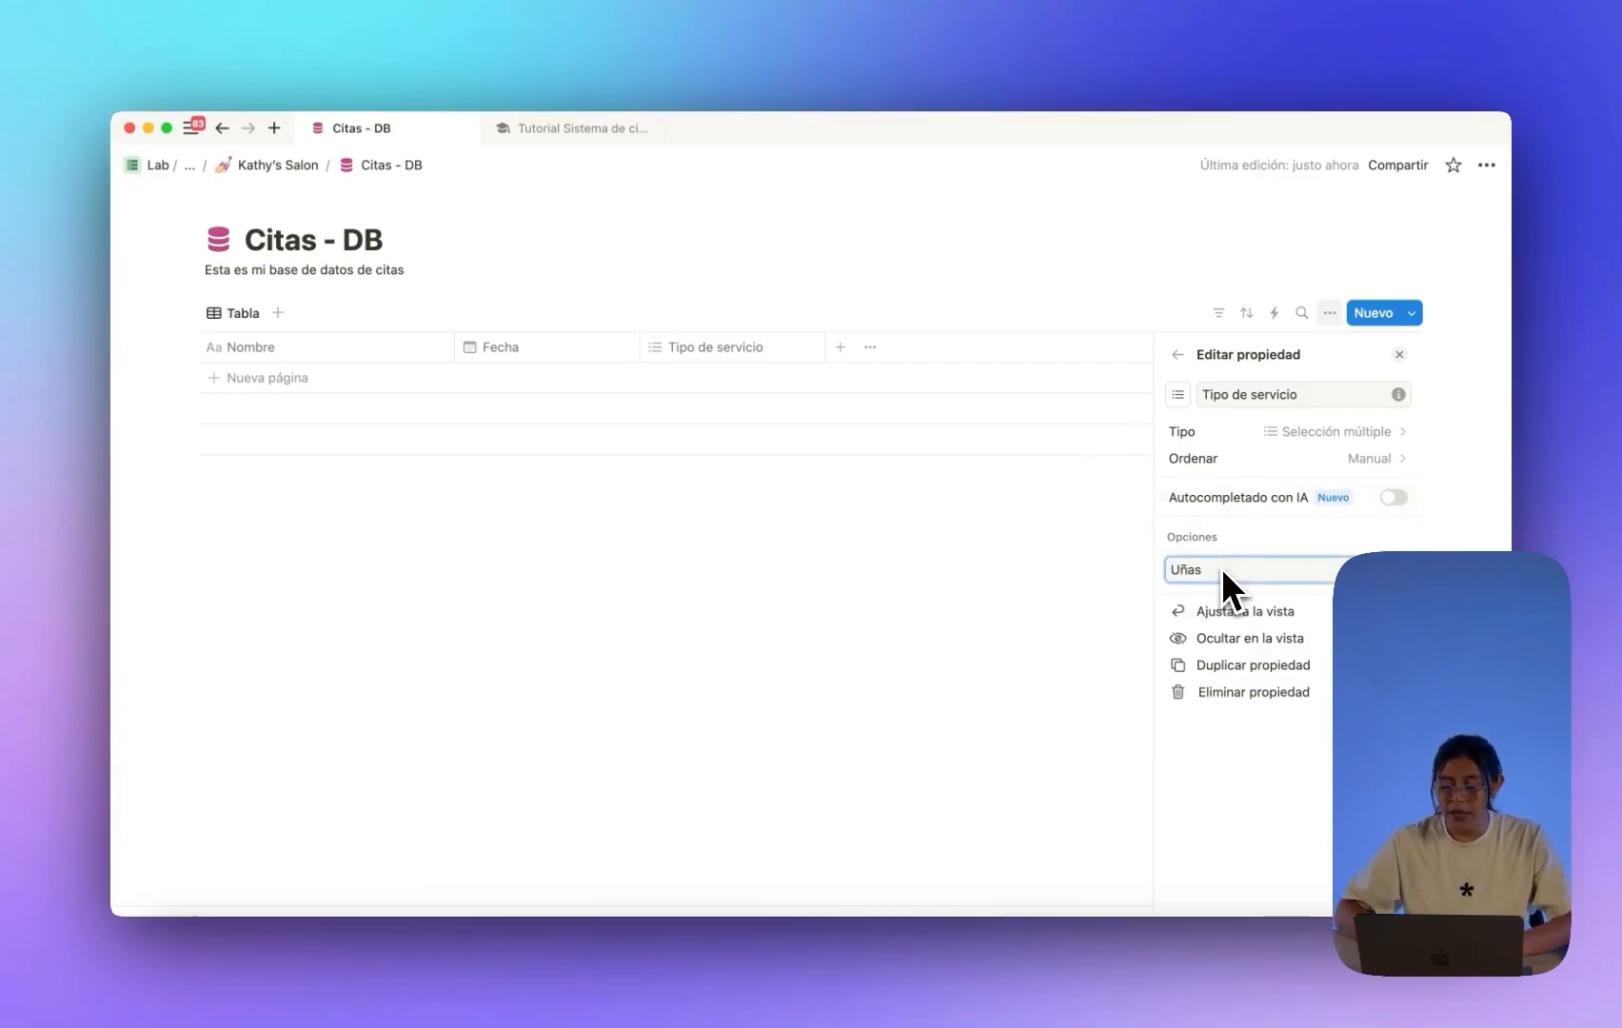
key(Return)
text(Maquil)
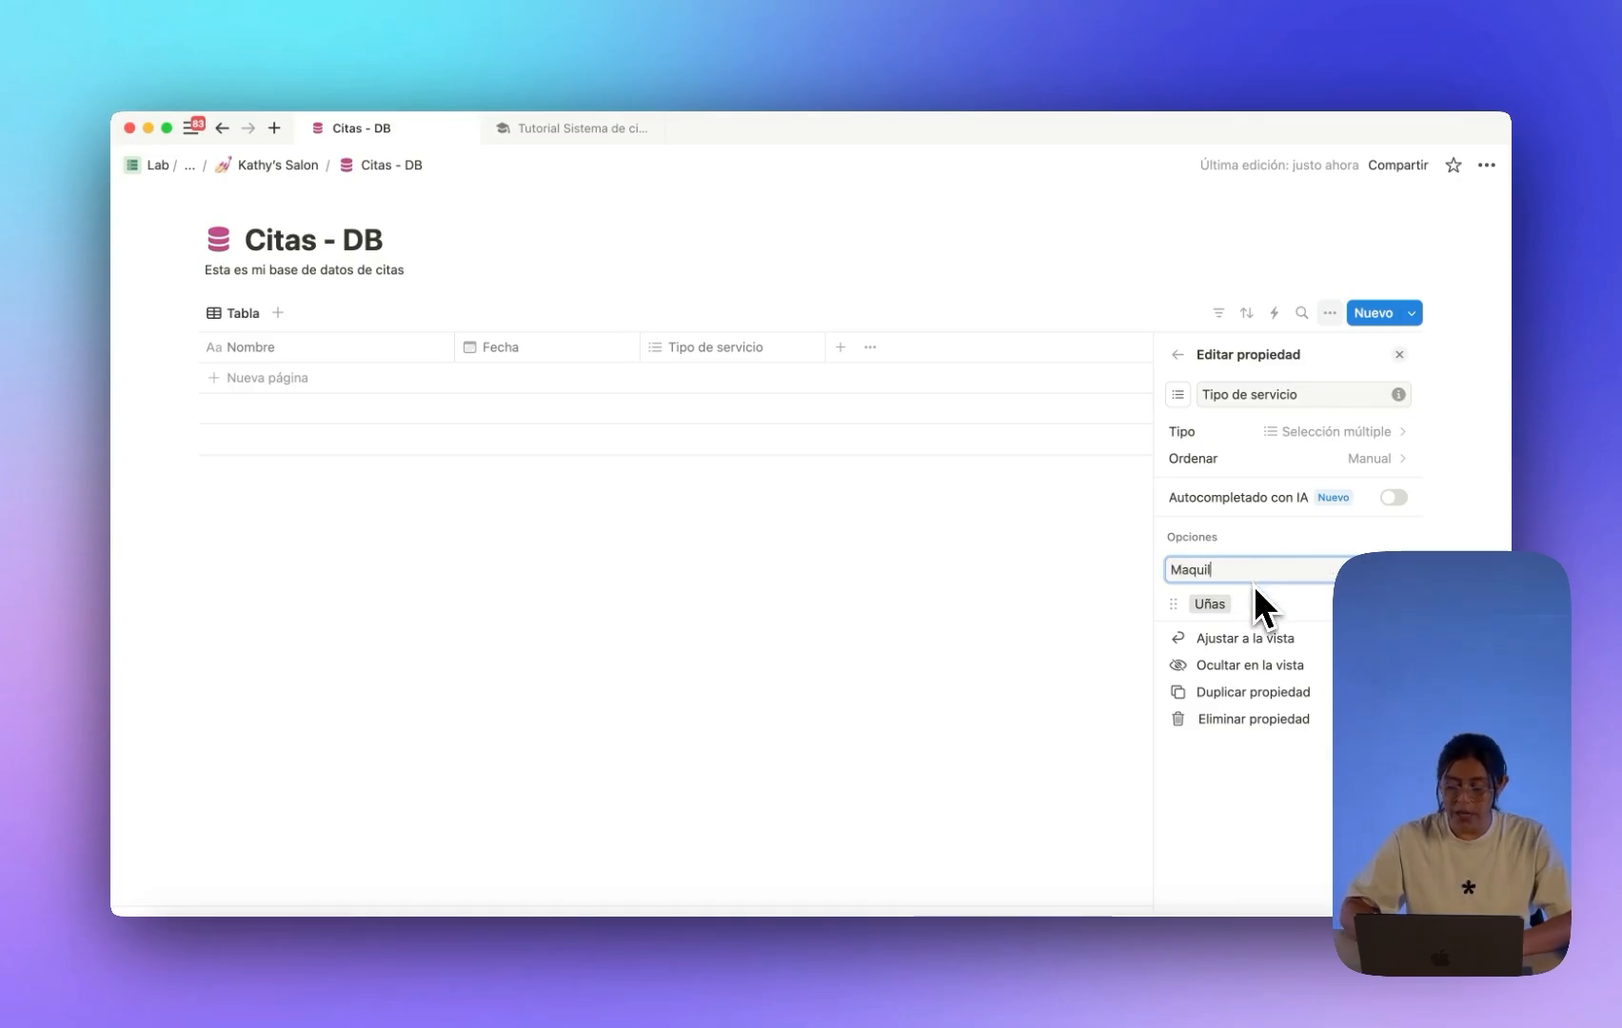
text(laje)
key(Return)
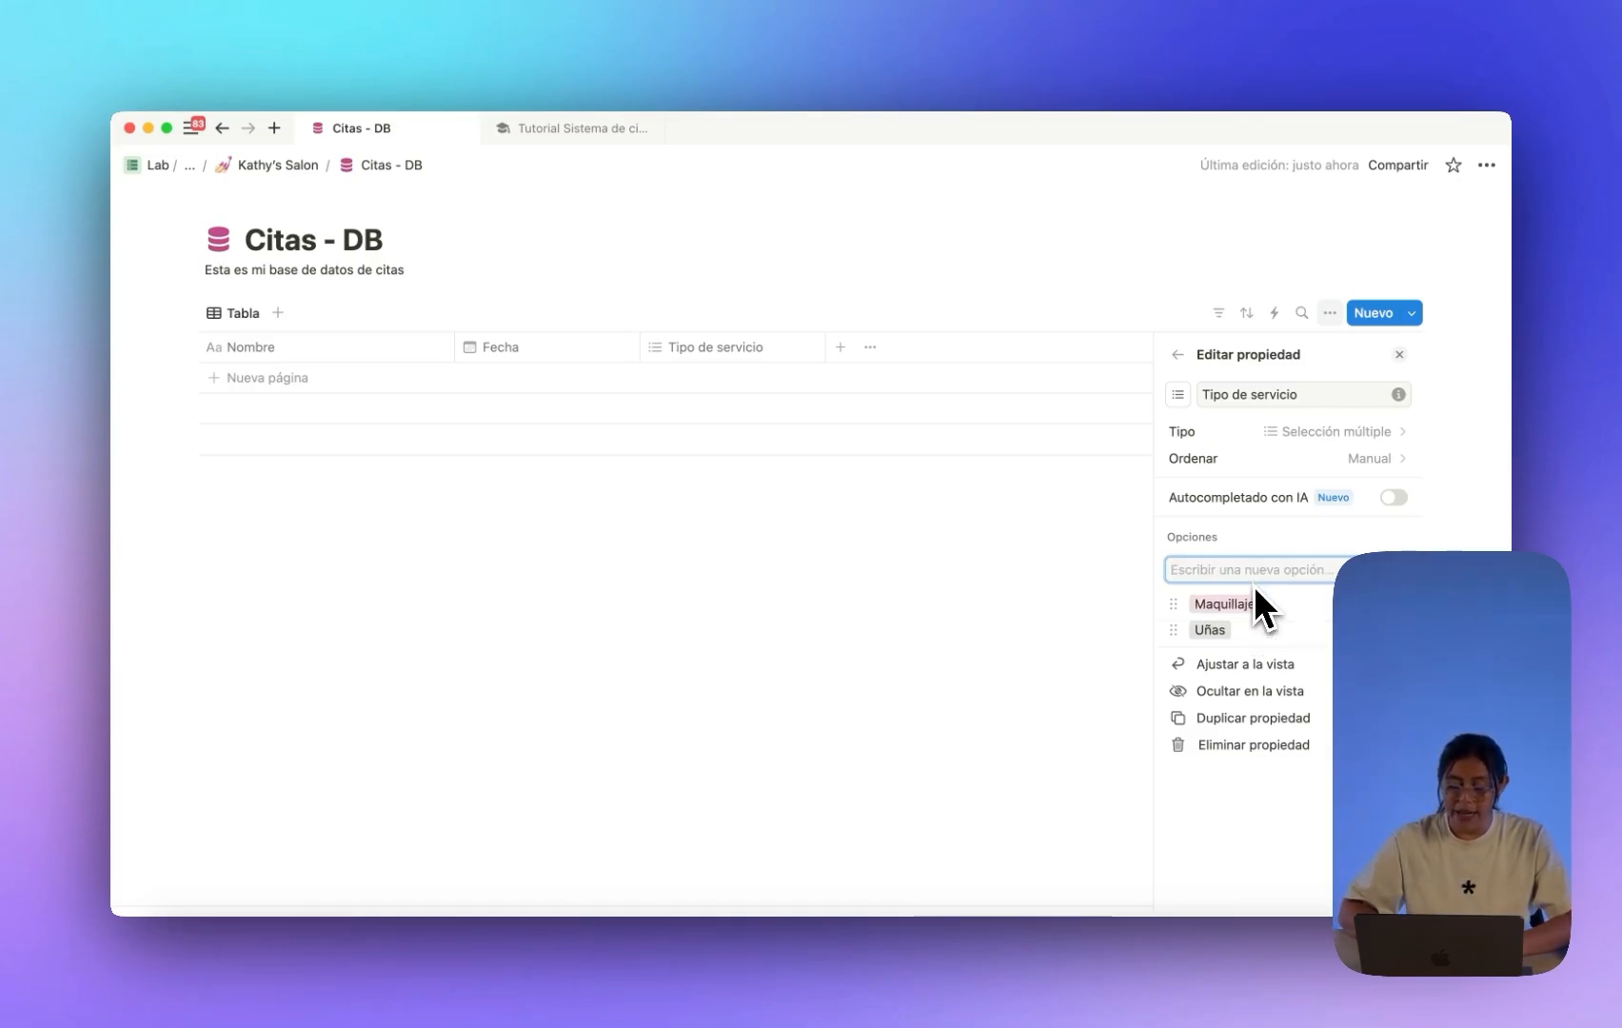
text(Cabello)
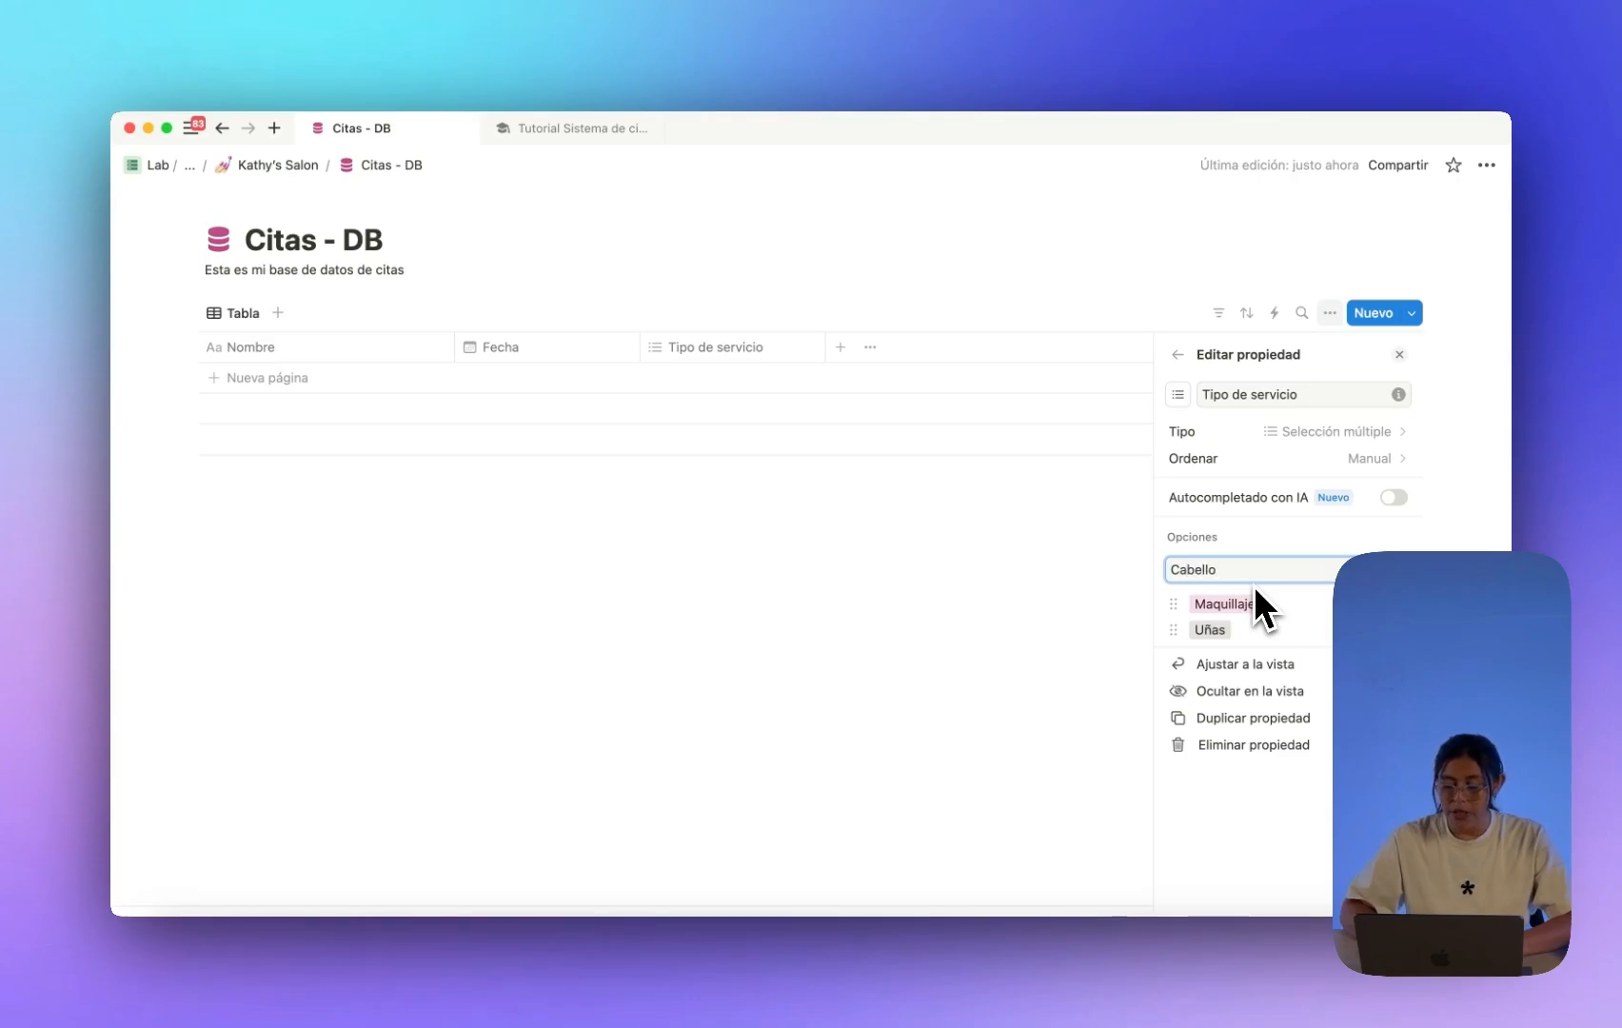
key(Return)
click(1114, 616)
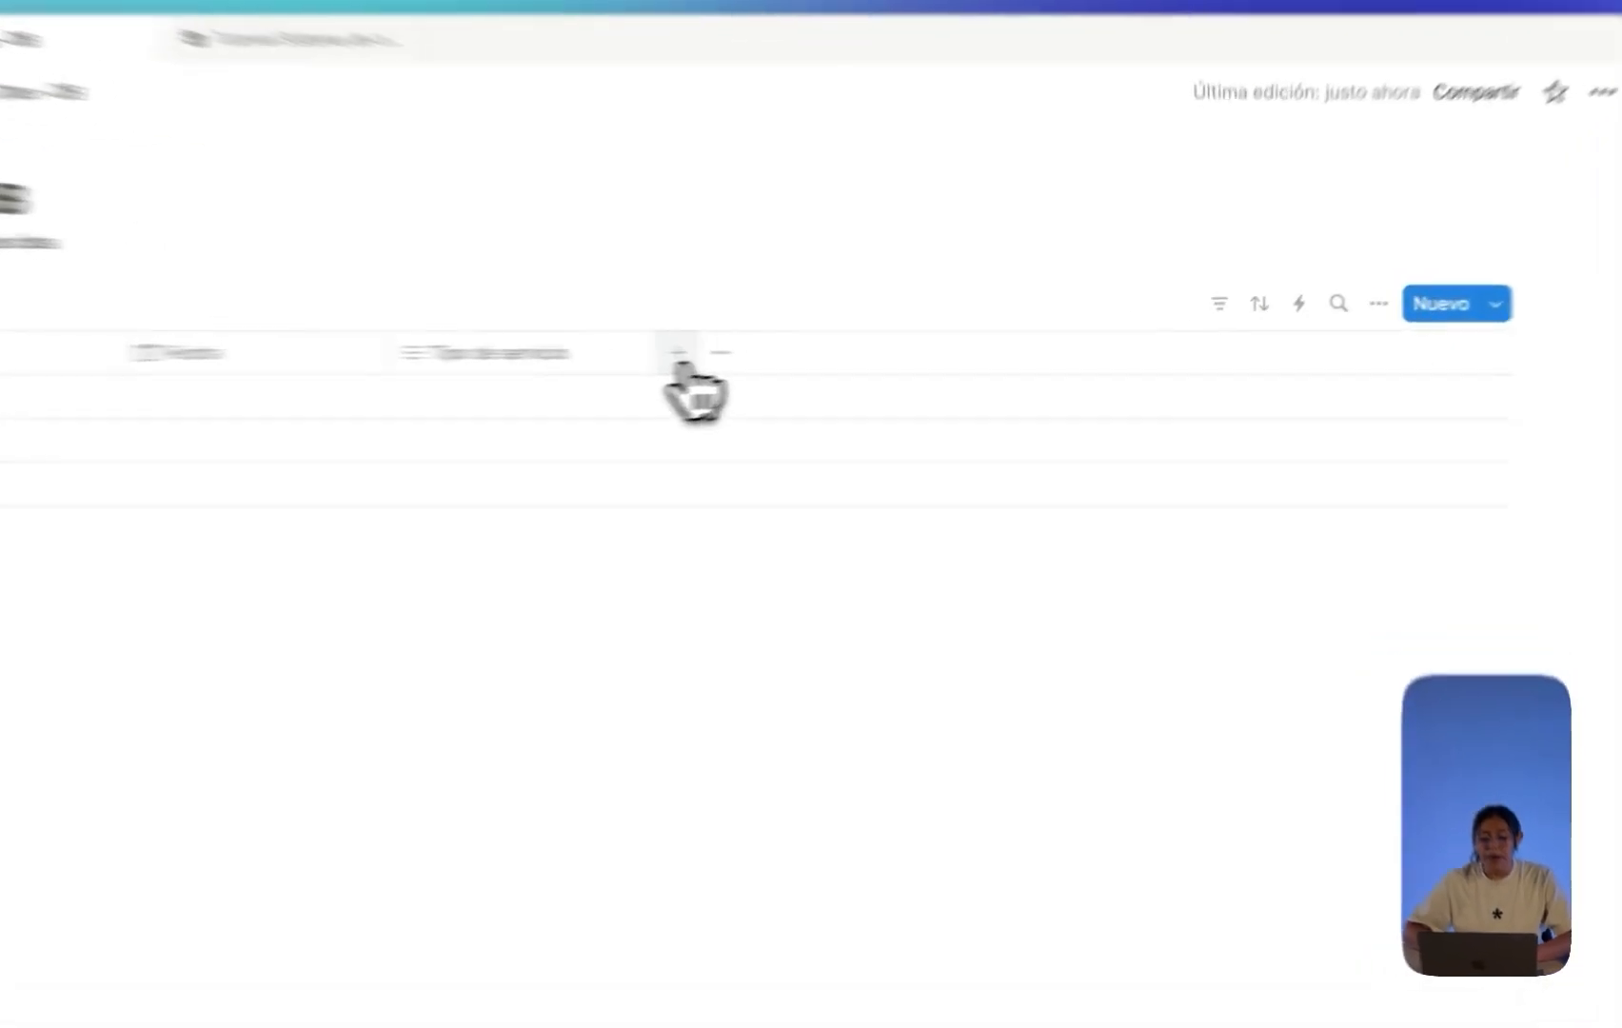
Add a number property named 'Precio' after Tipo de servicio.
click(841, 356)
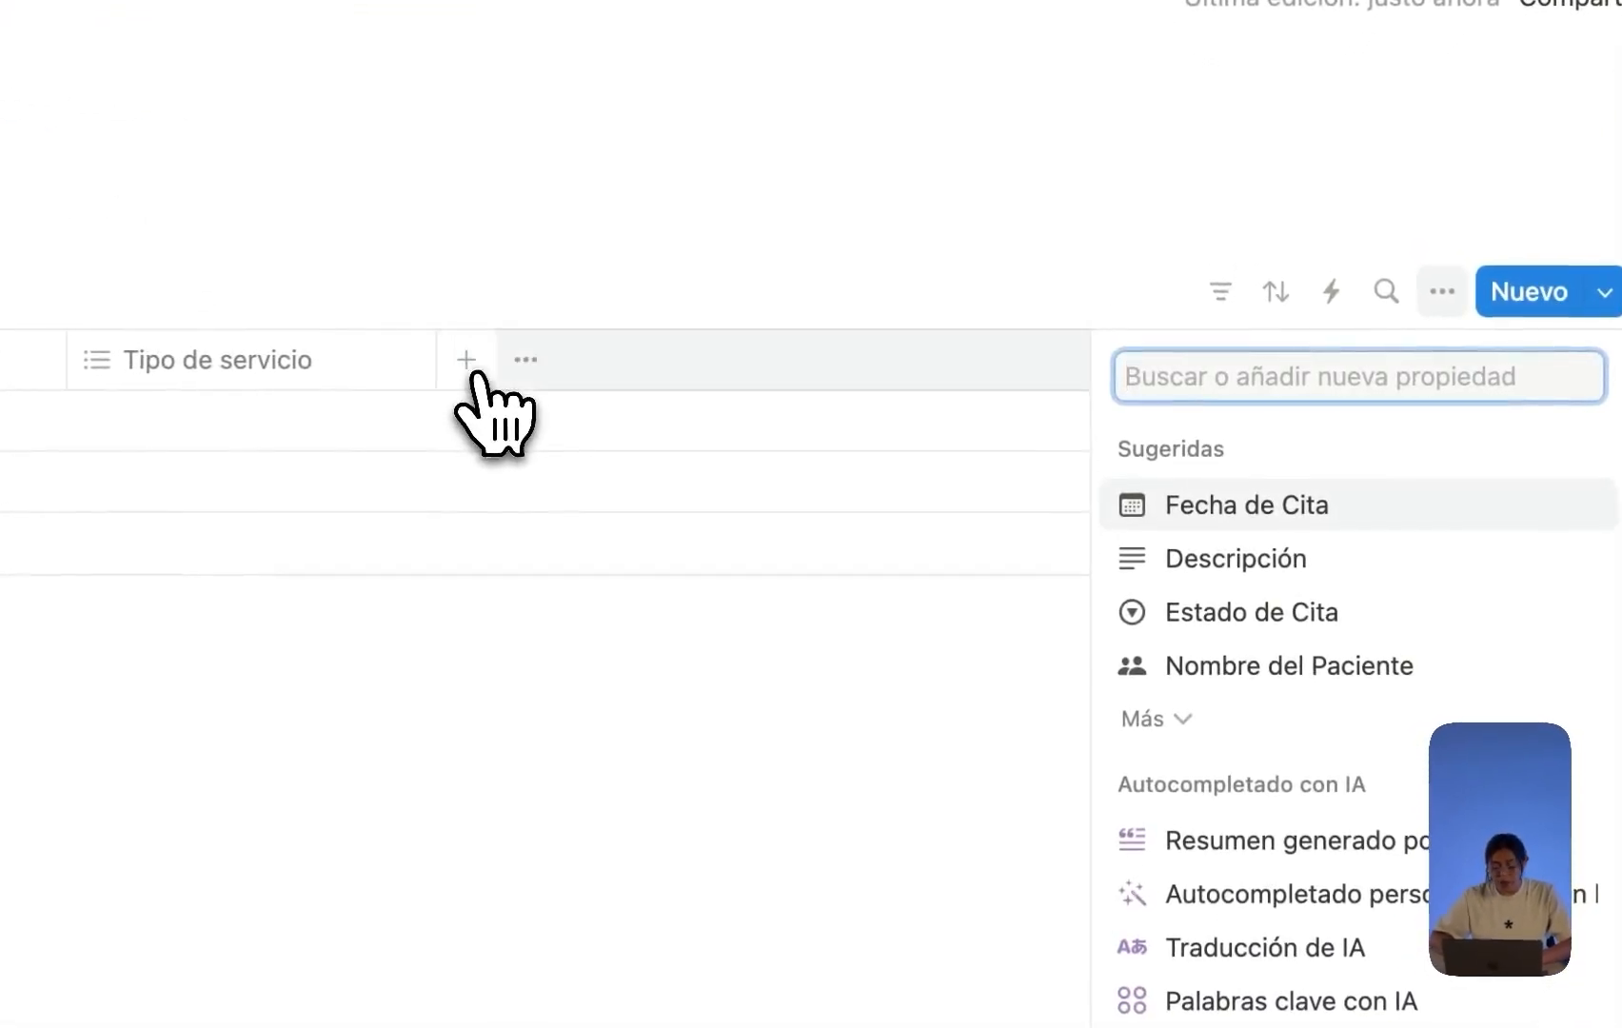
scroll(994, 610, down, 5)
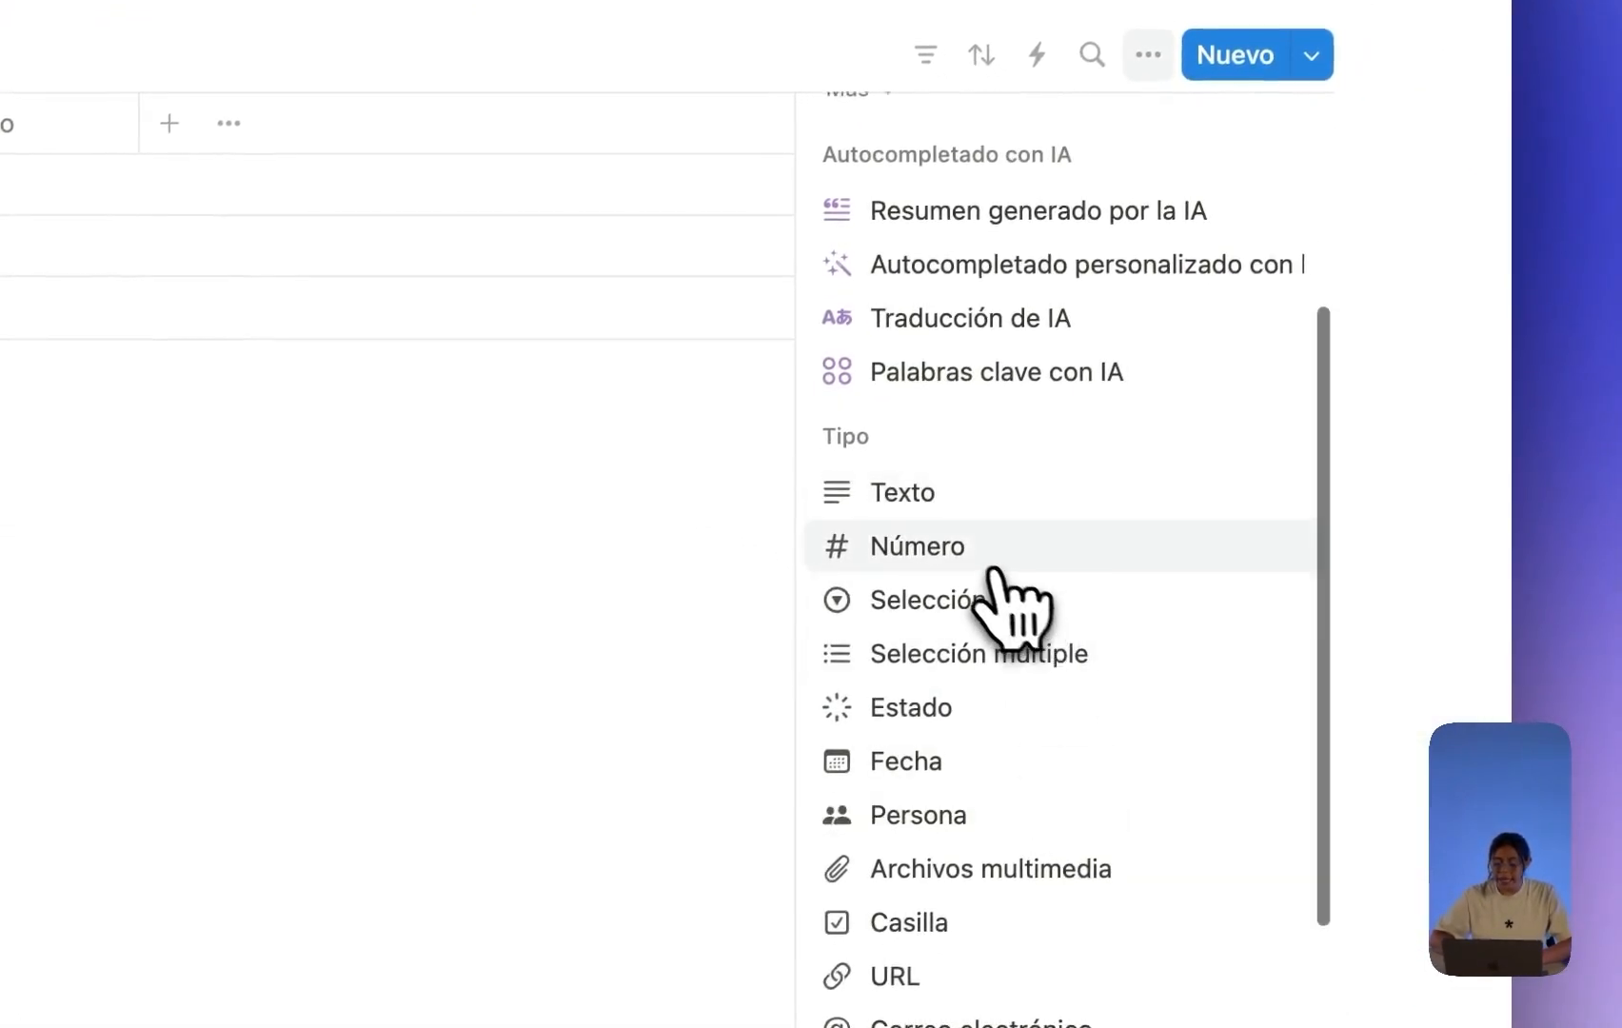
scroll(1075, 657, up, 2)
click(963, 657)
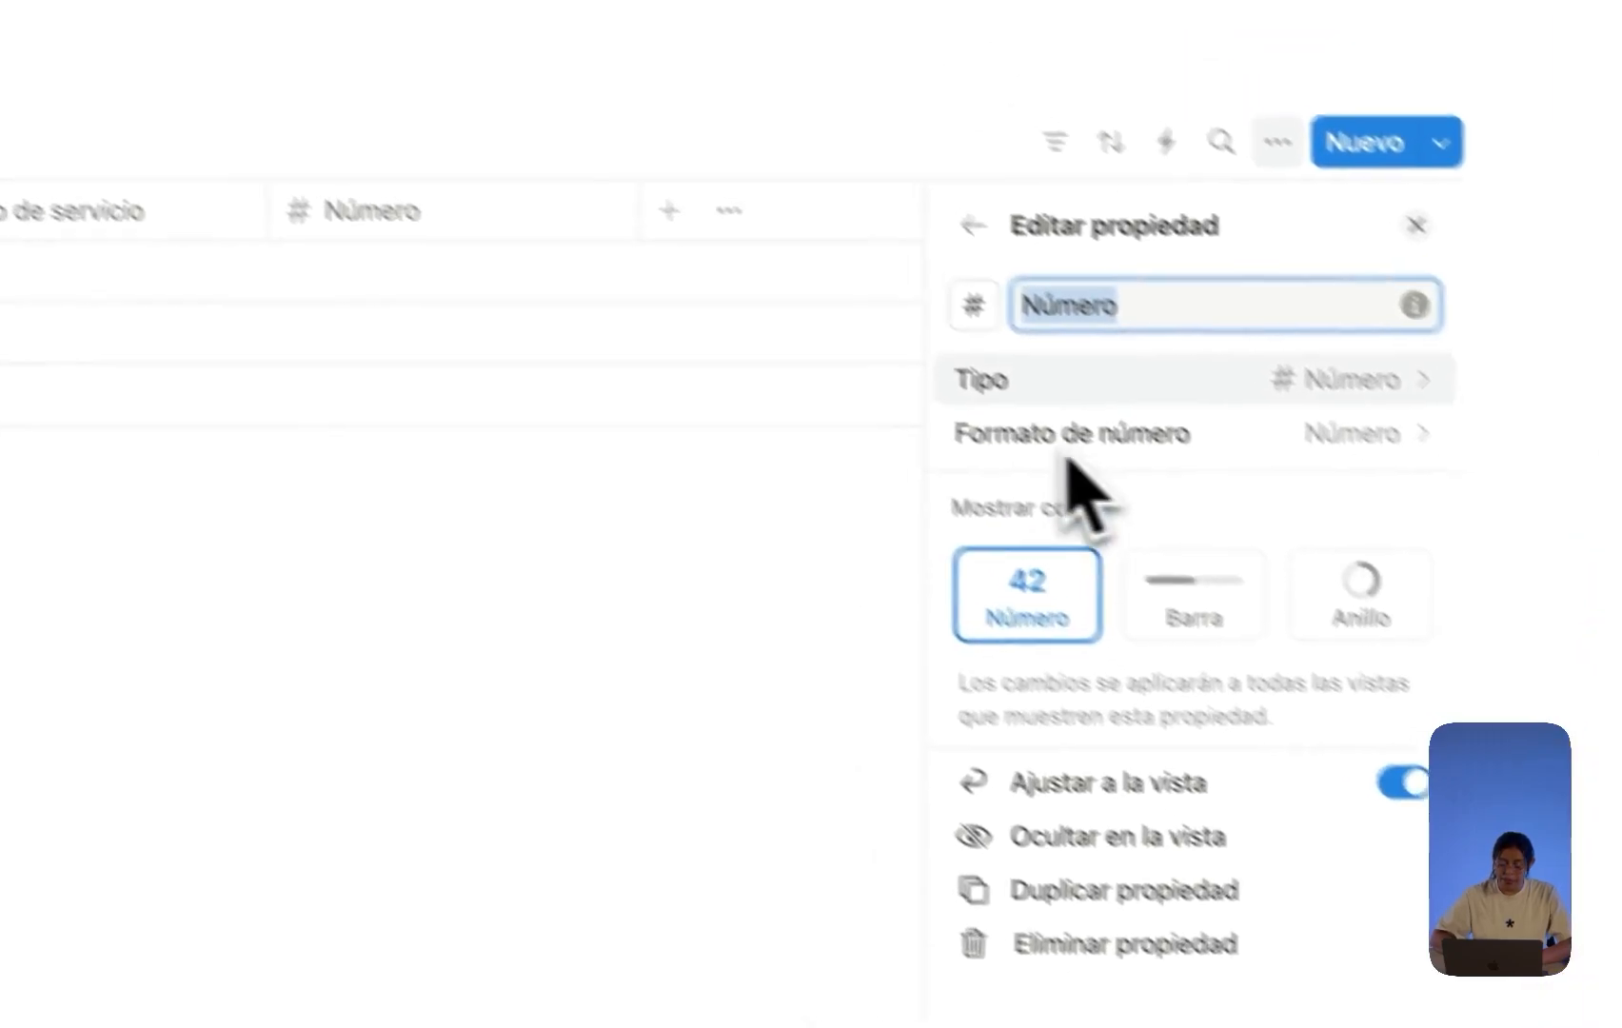
text(Precio)
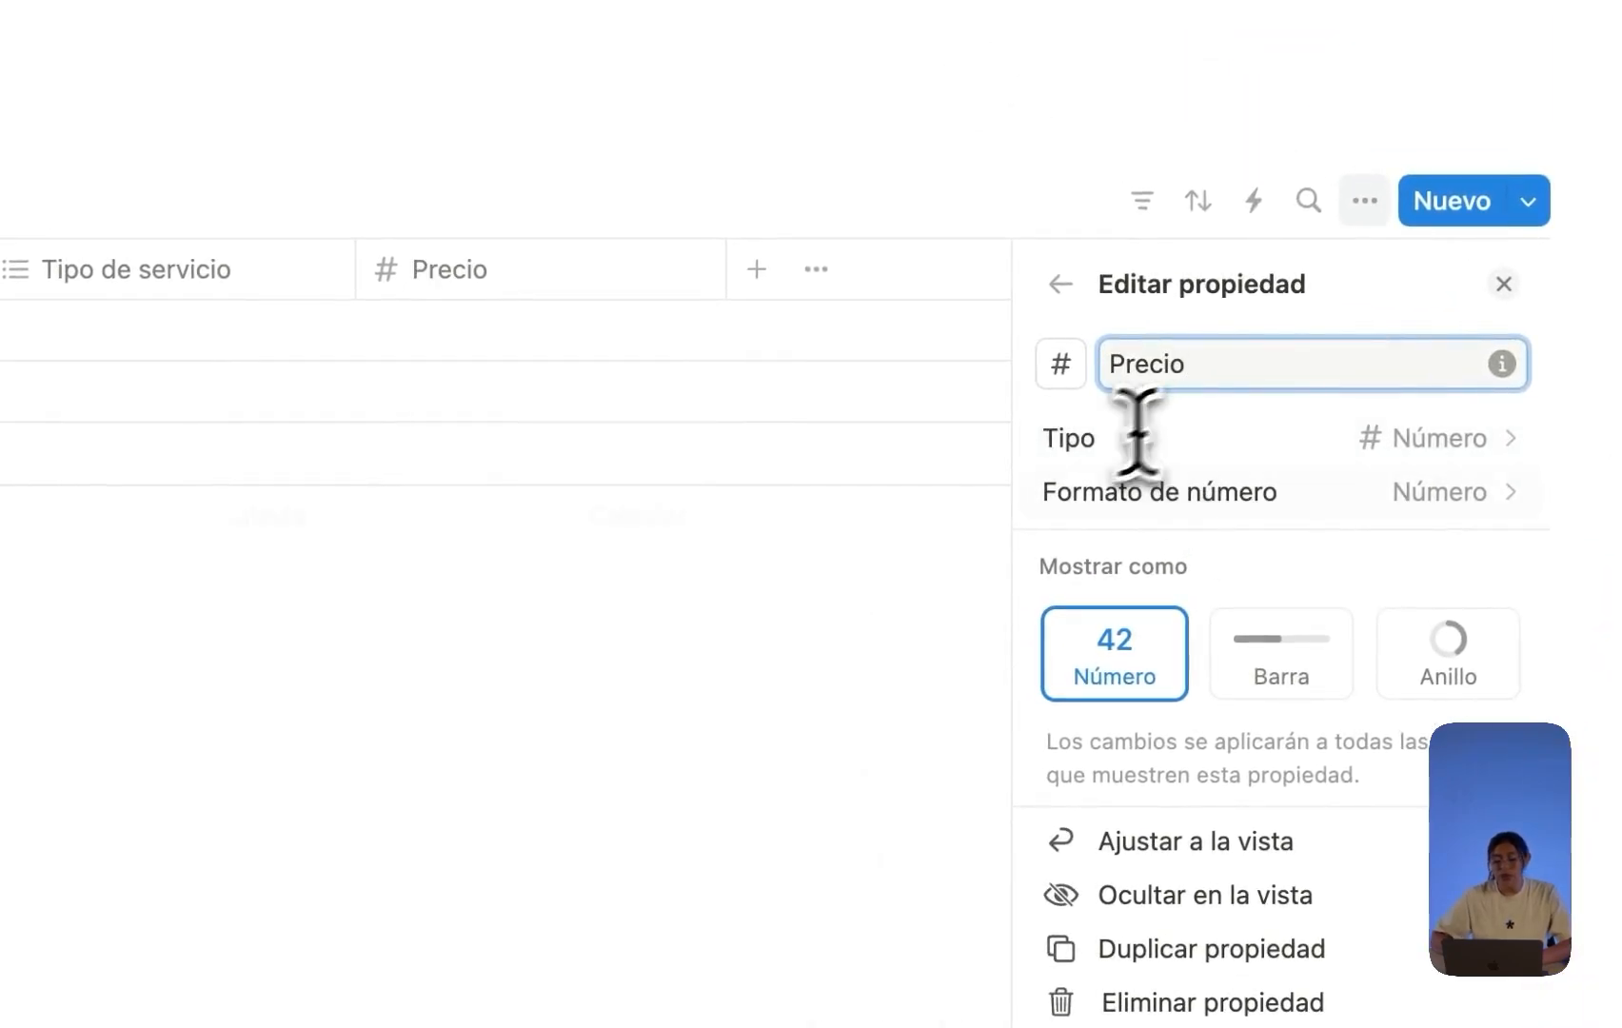
click(779, 602)
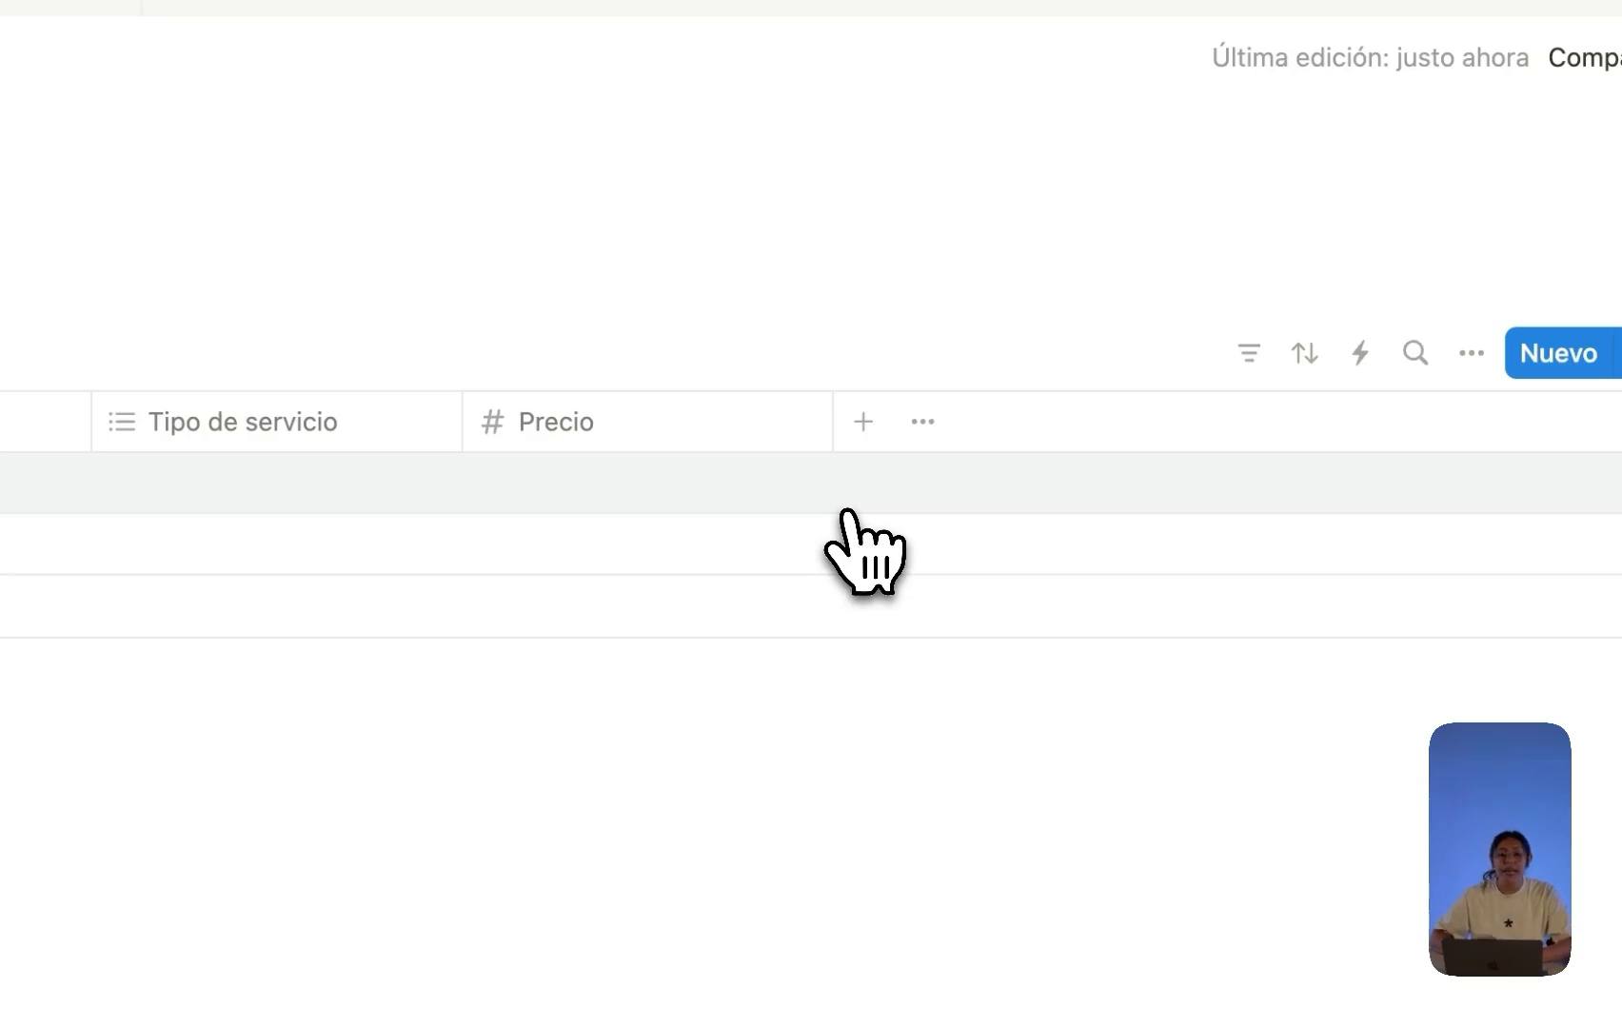
Set Precio's number format to Dólar estadounidense.
click(680, 440)
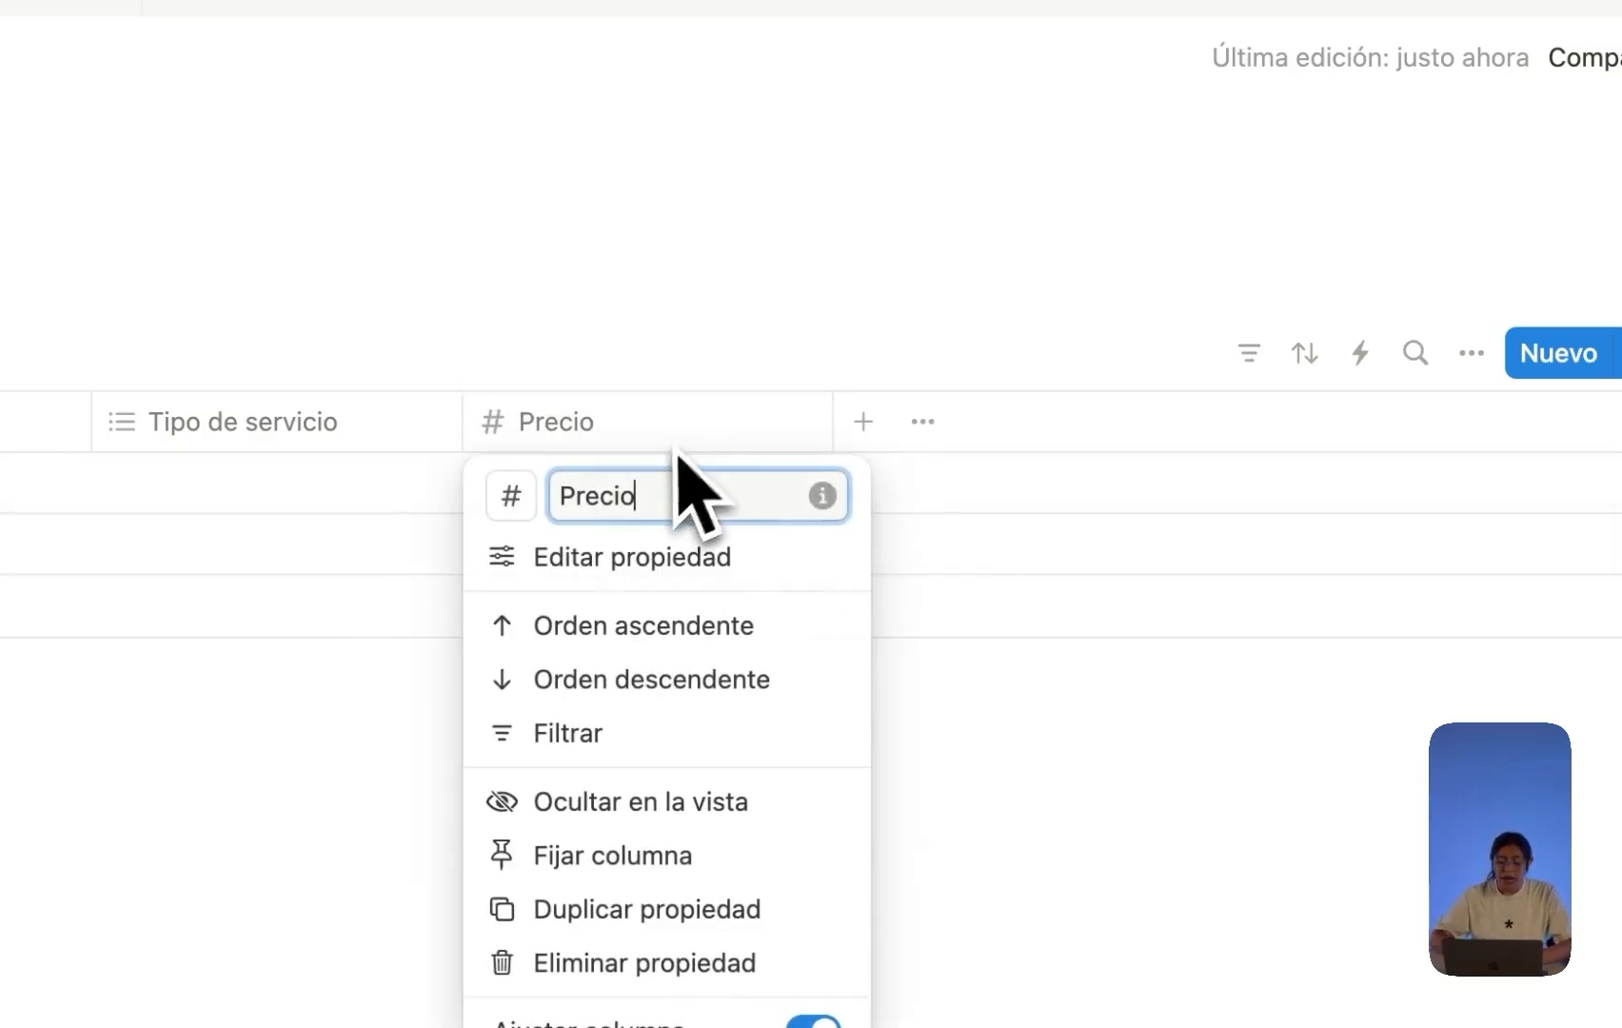
click(647, 557)
click(1265, 644)
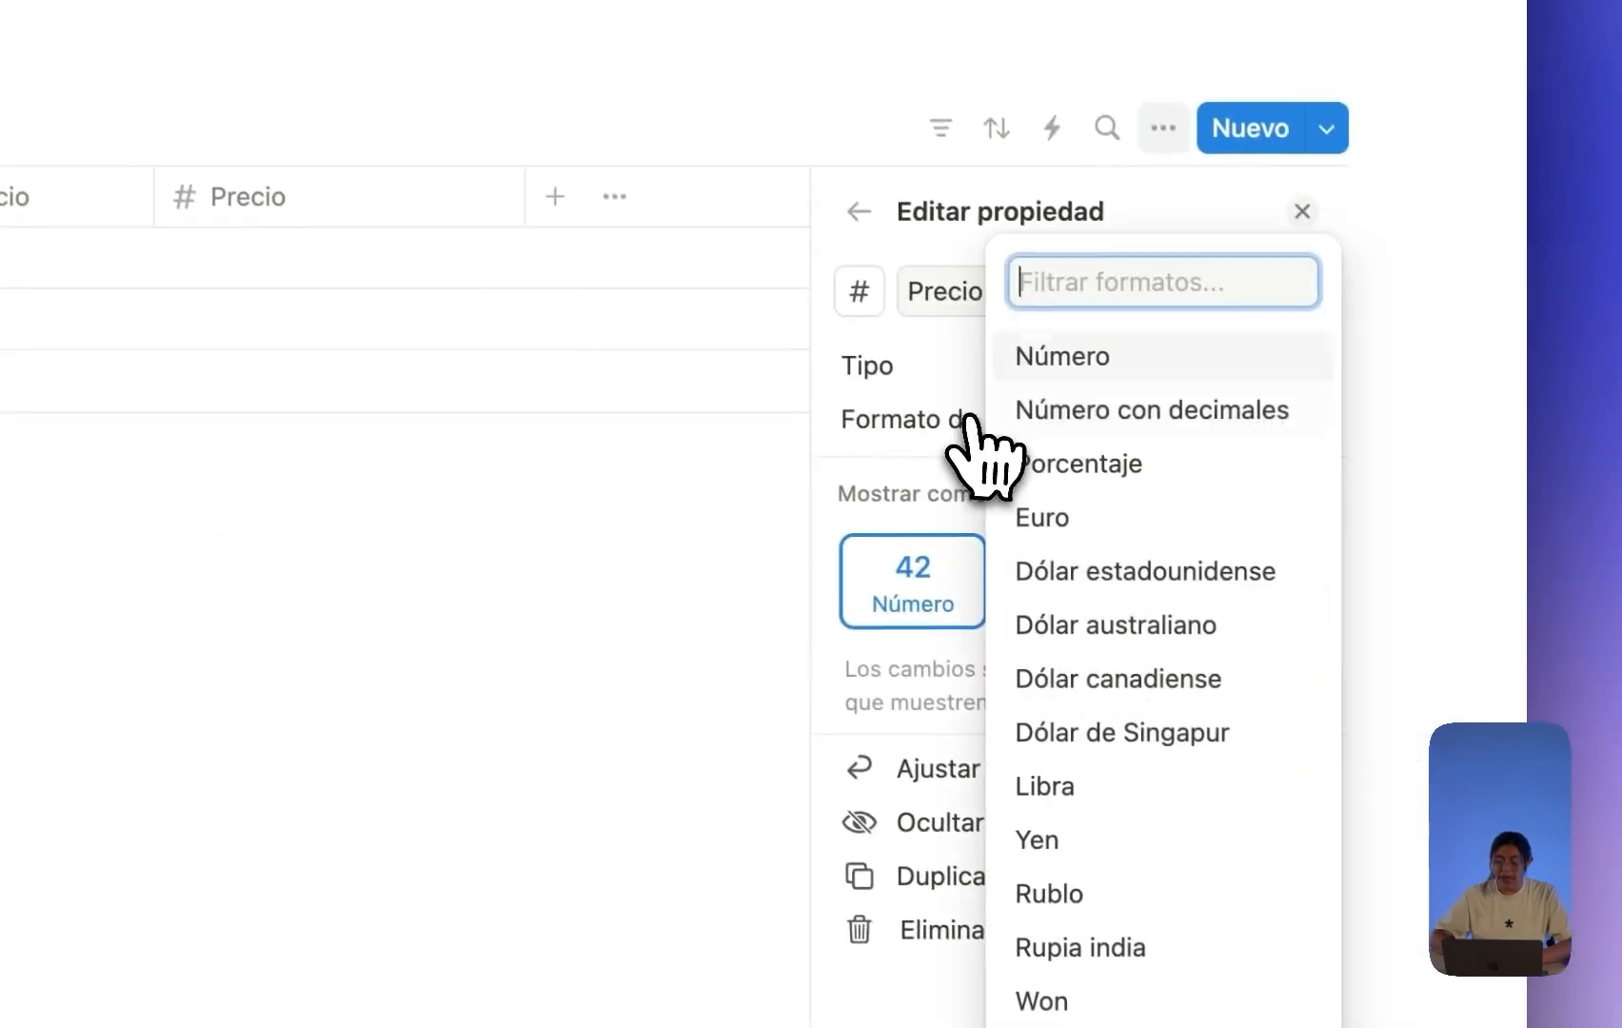
text(us)
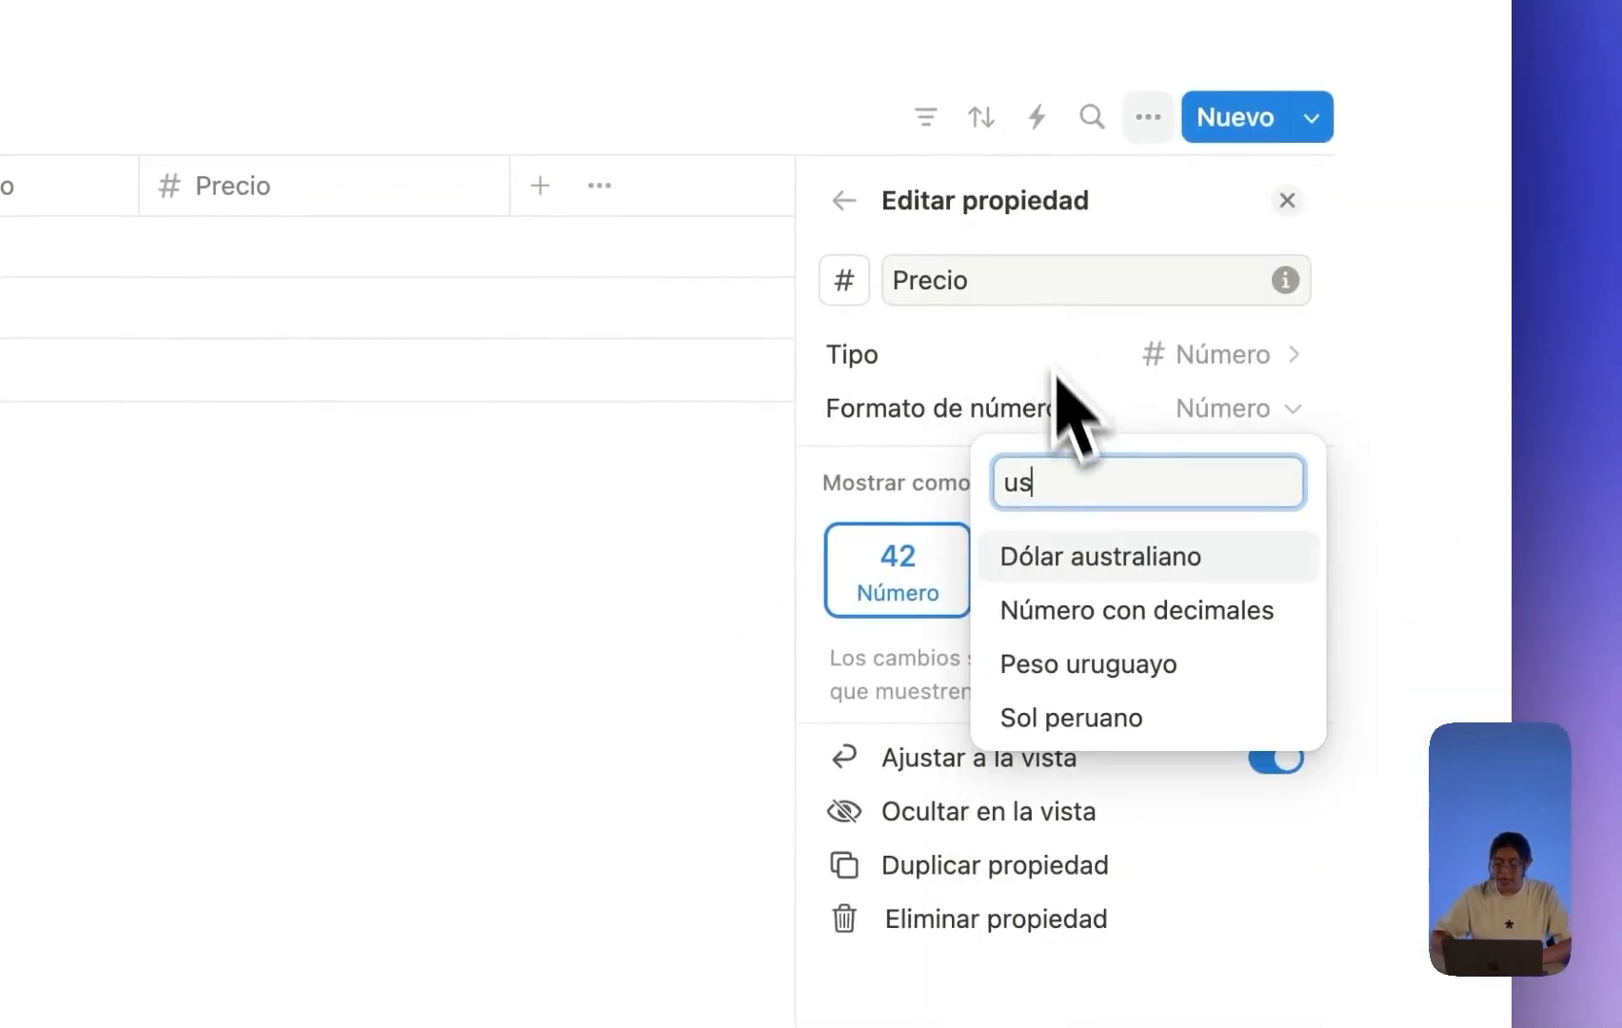
key(BackSpace)
key(BackSpace)
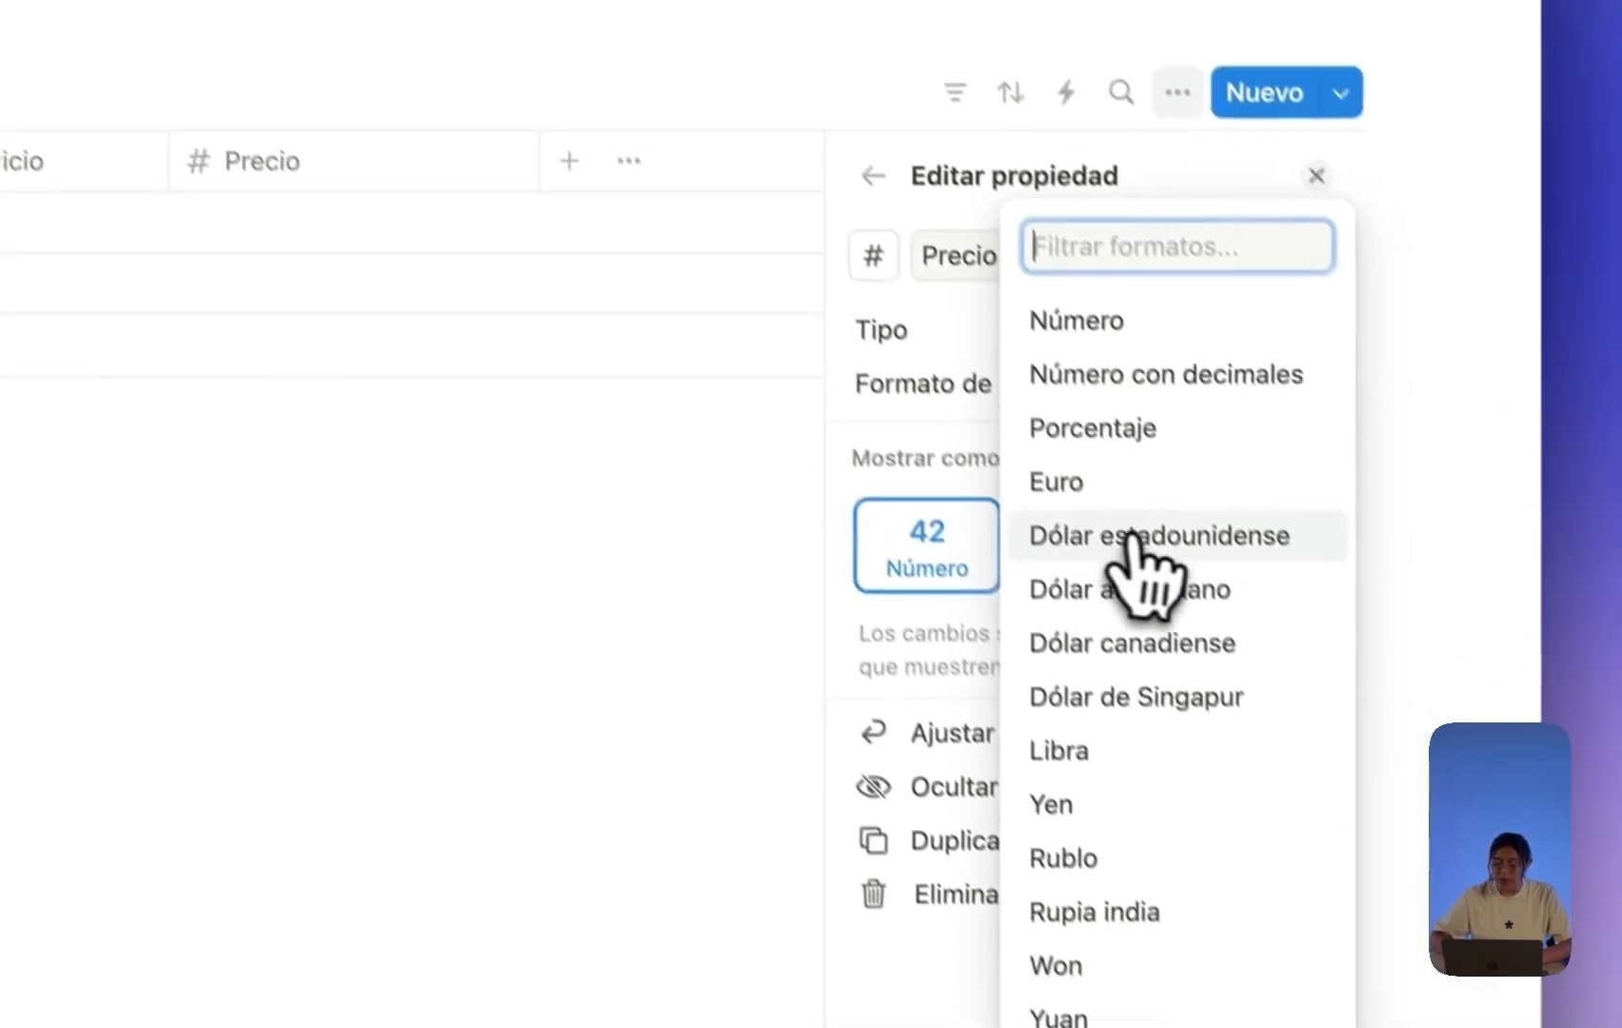
click(1133, 538)
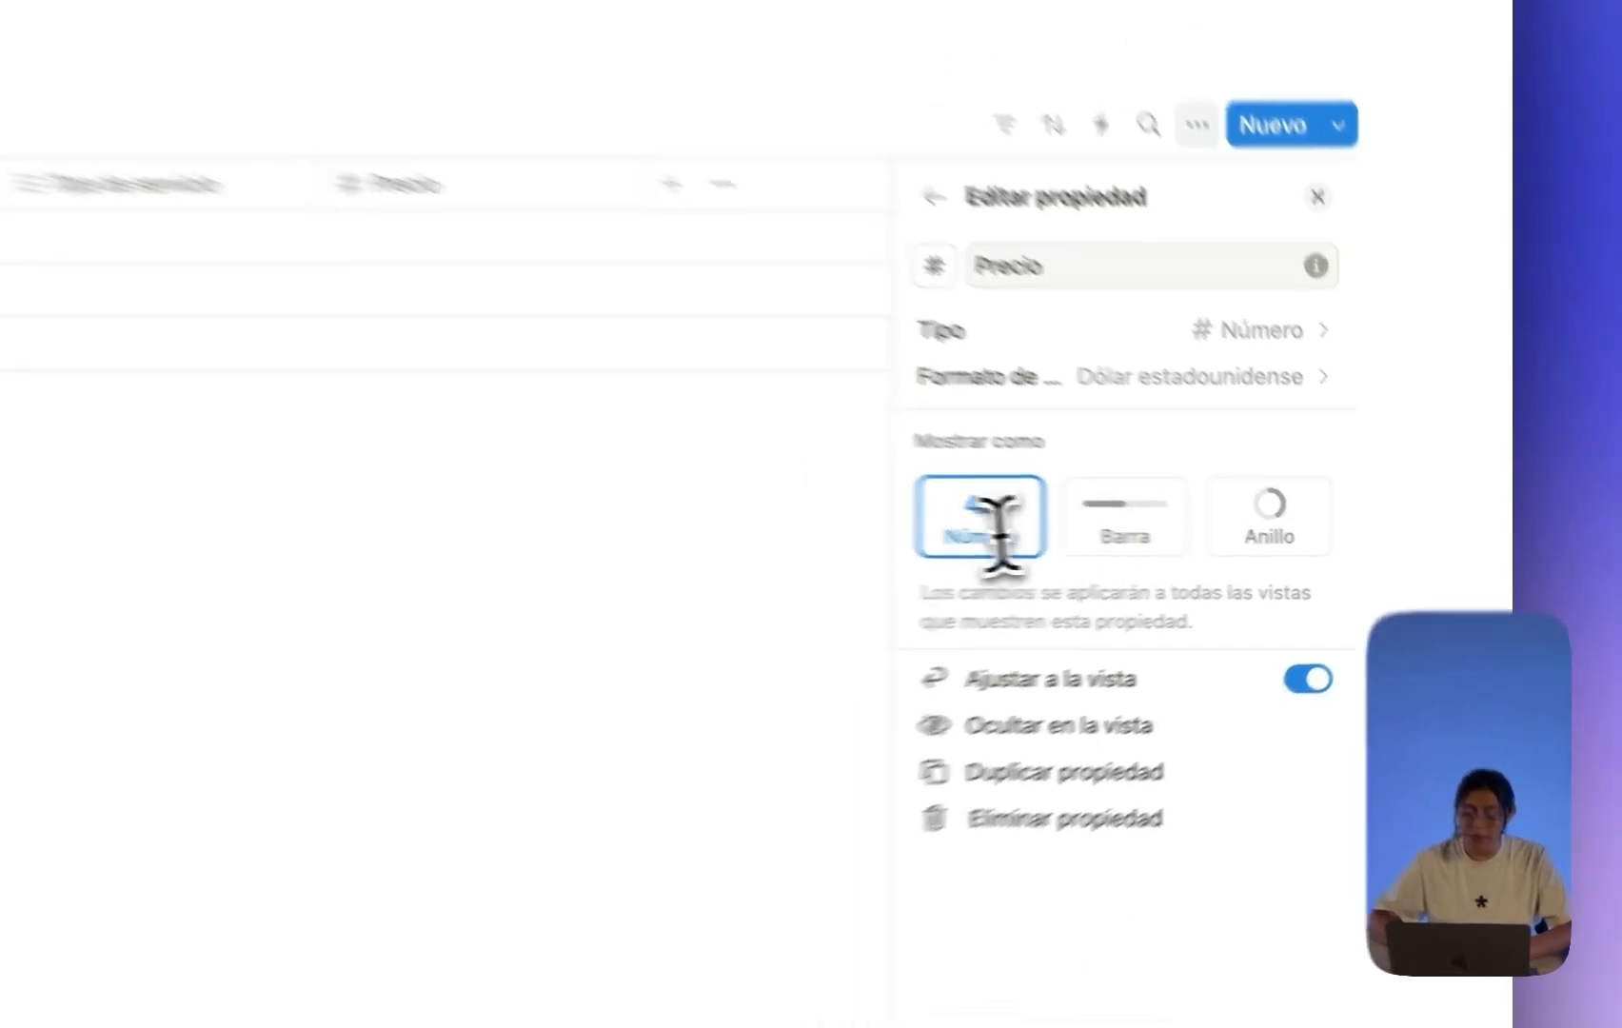
click(220, 637)
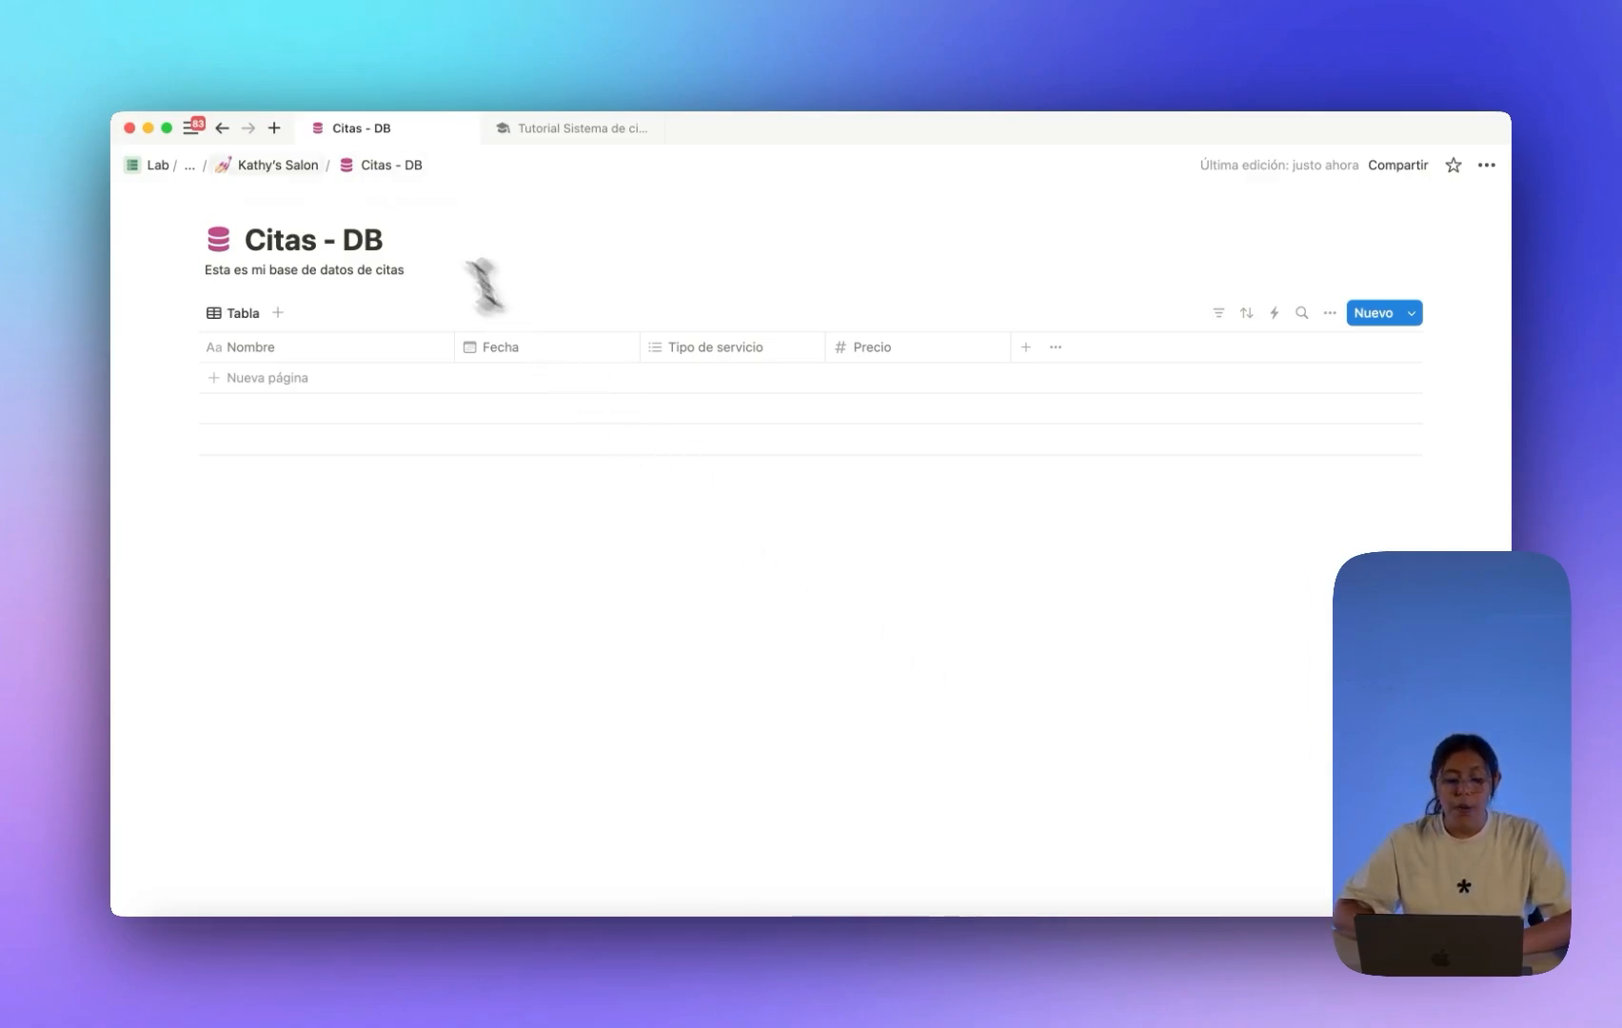
Open Clientes - DB from Kathy's Salon and rename the Nombre column to Nombre del cliente.
click(278, 166)
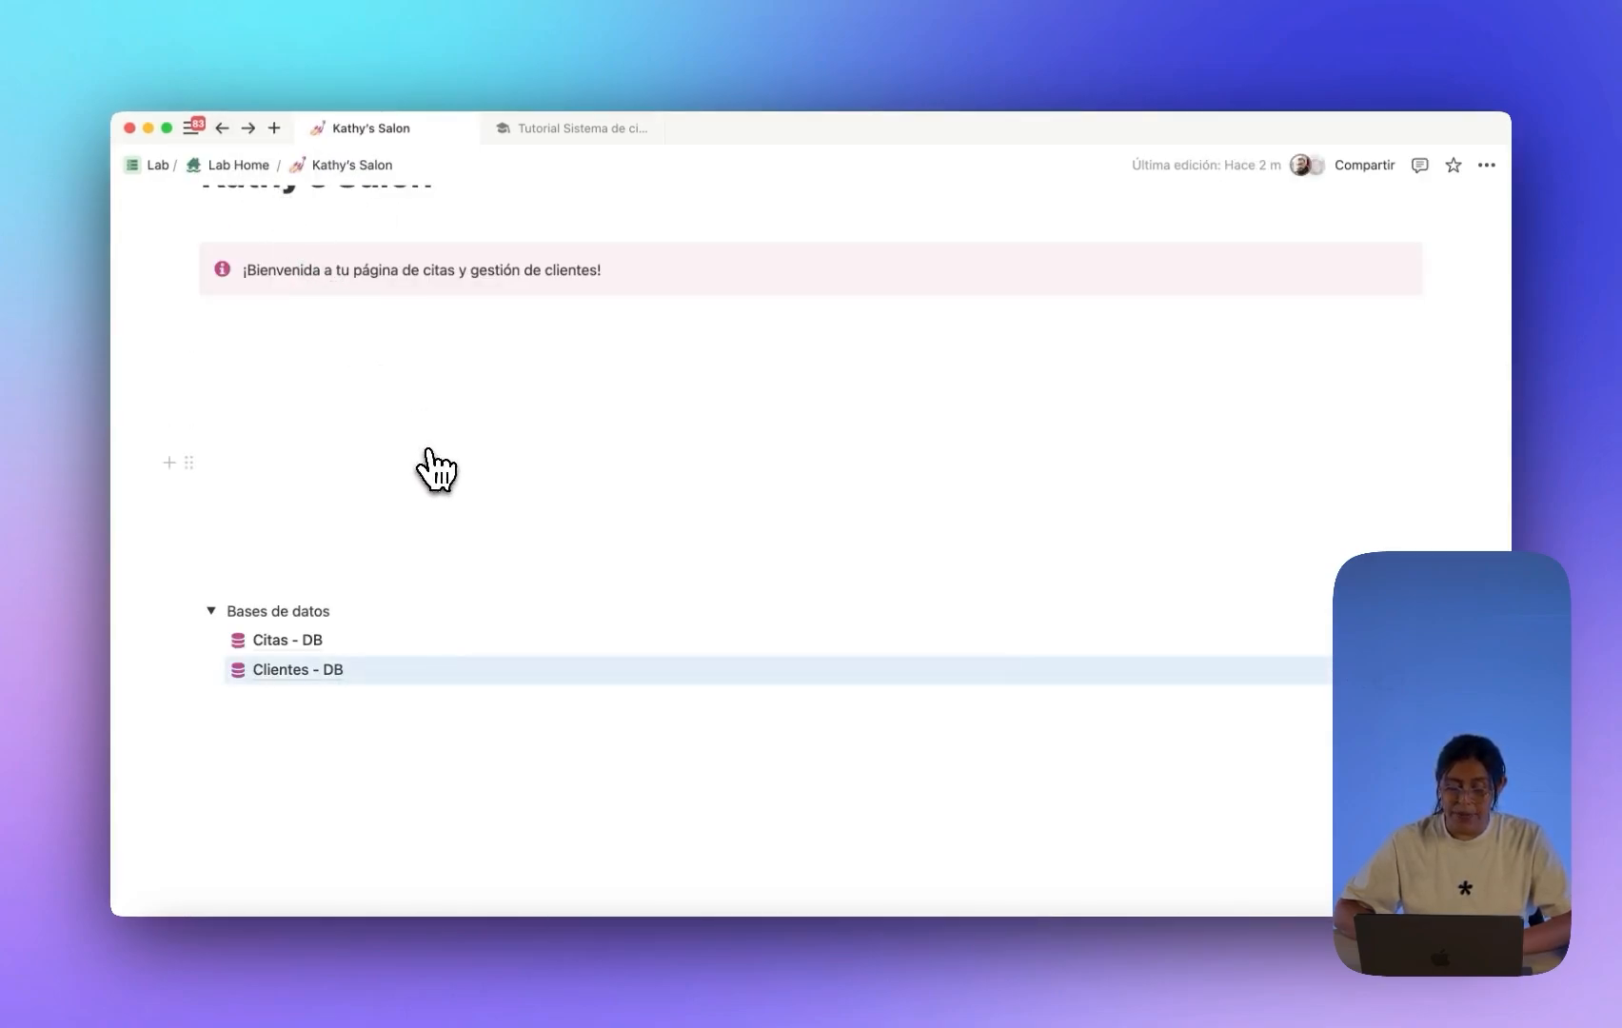
click(306, 666)
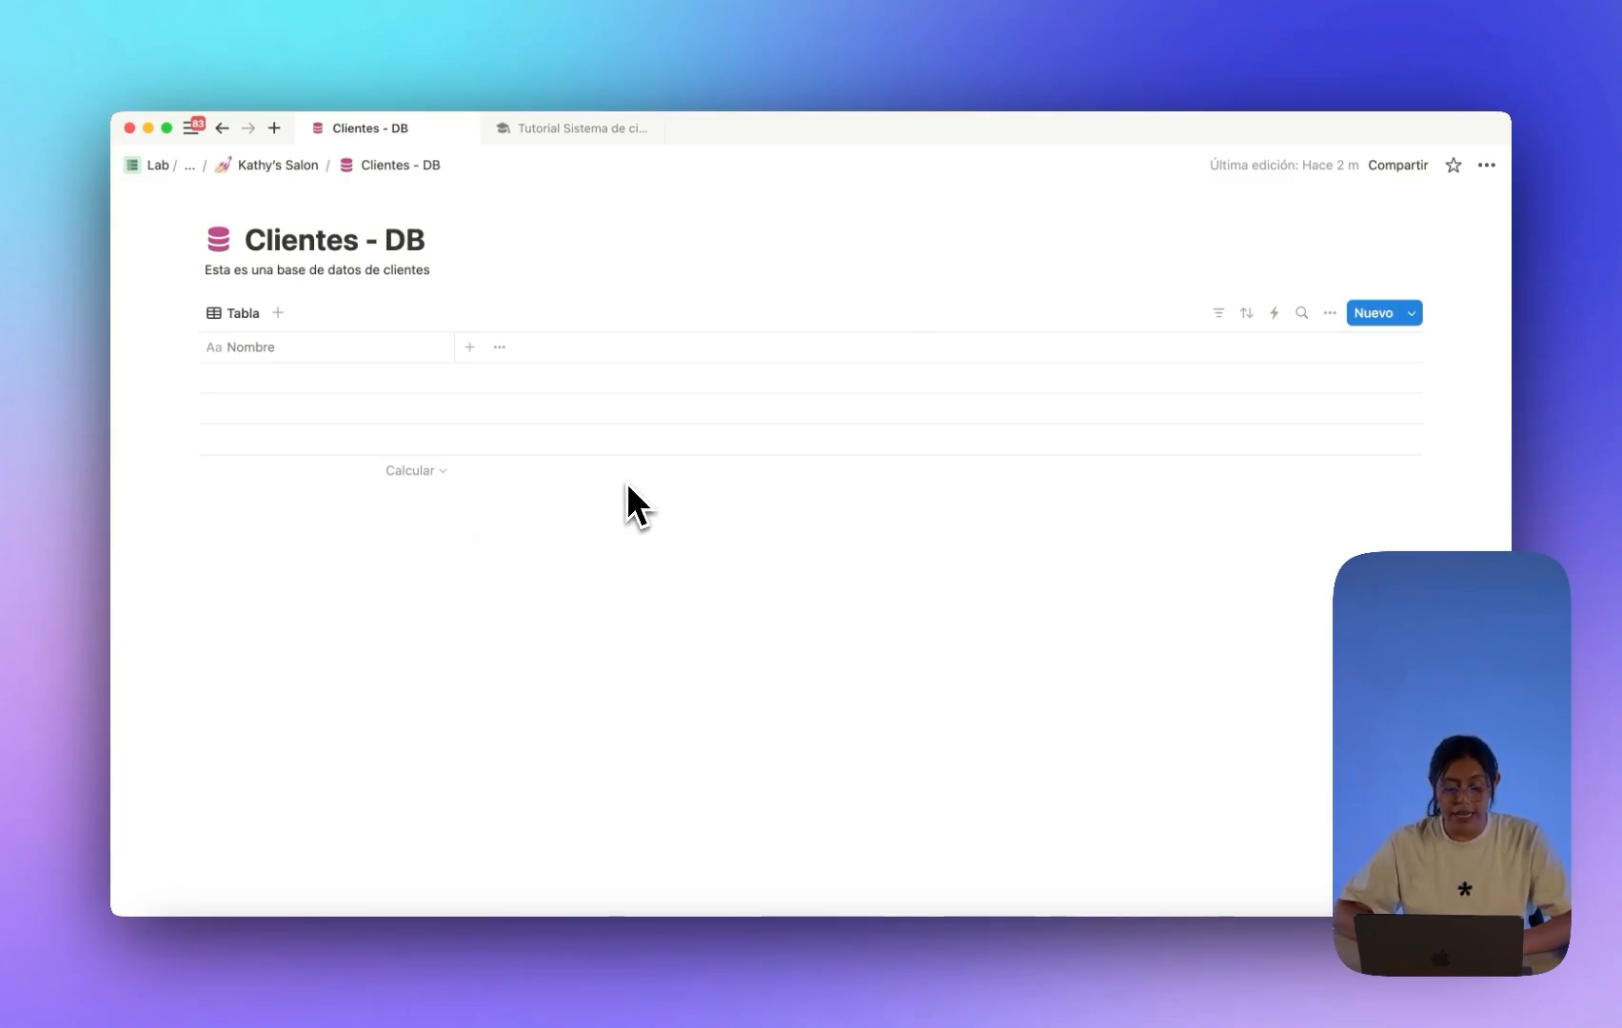
click(338, 348)
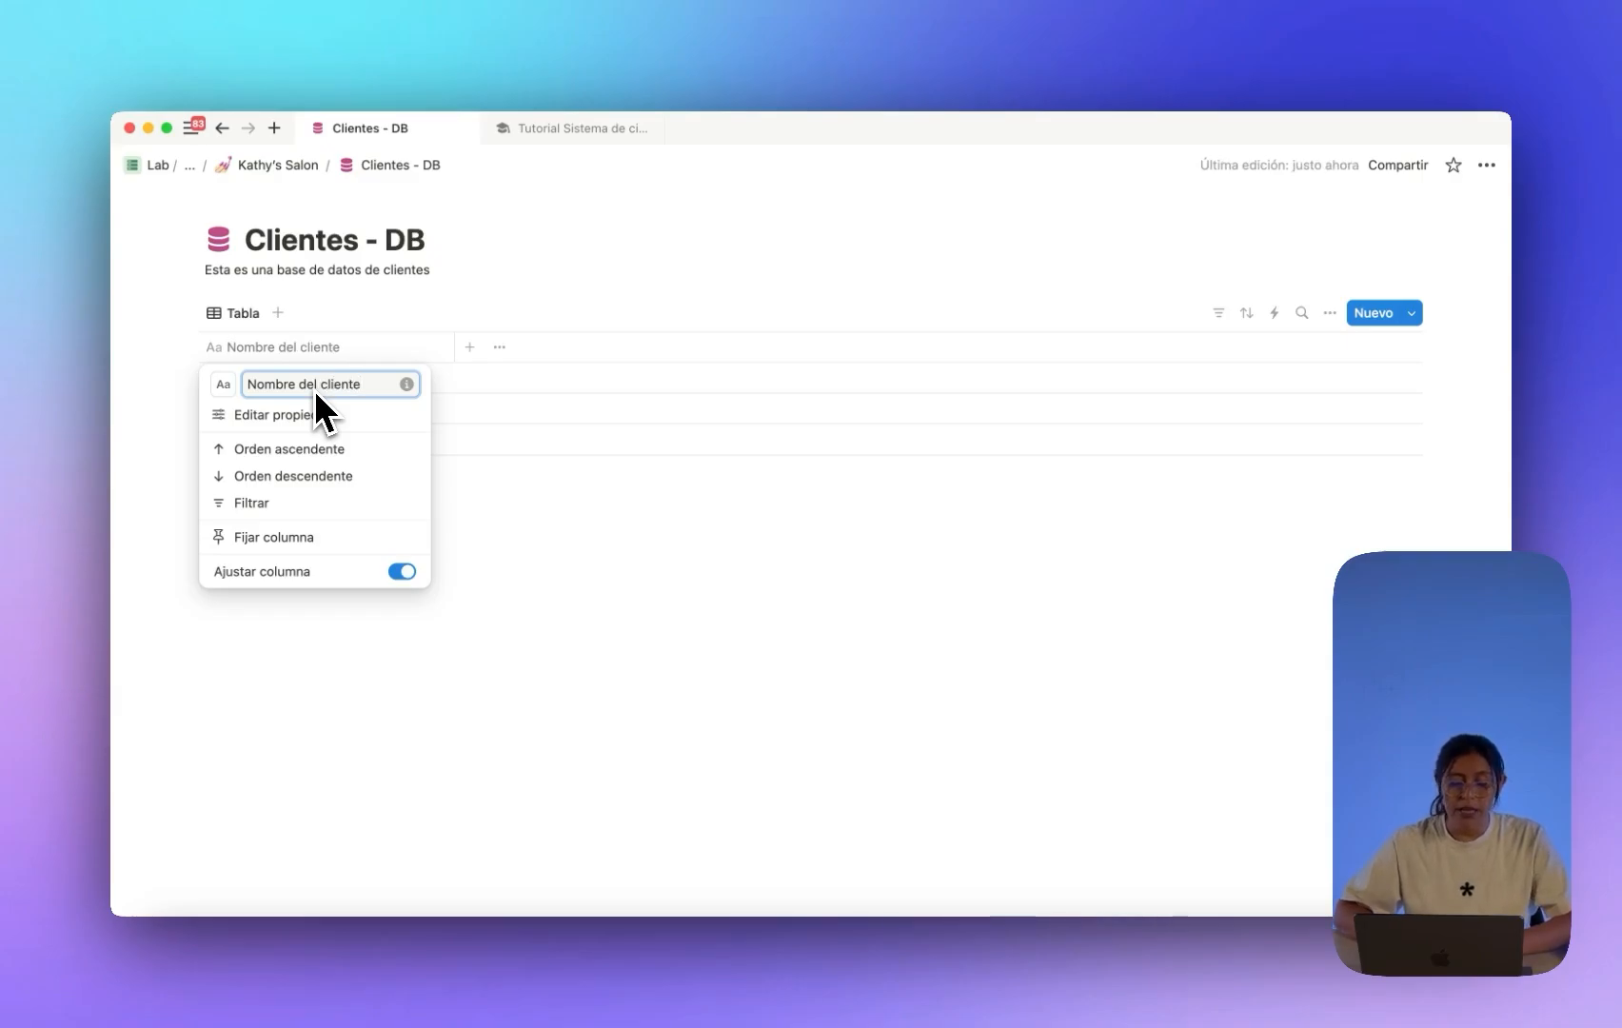
key(Return)
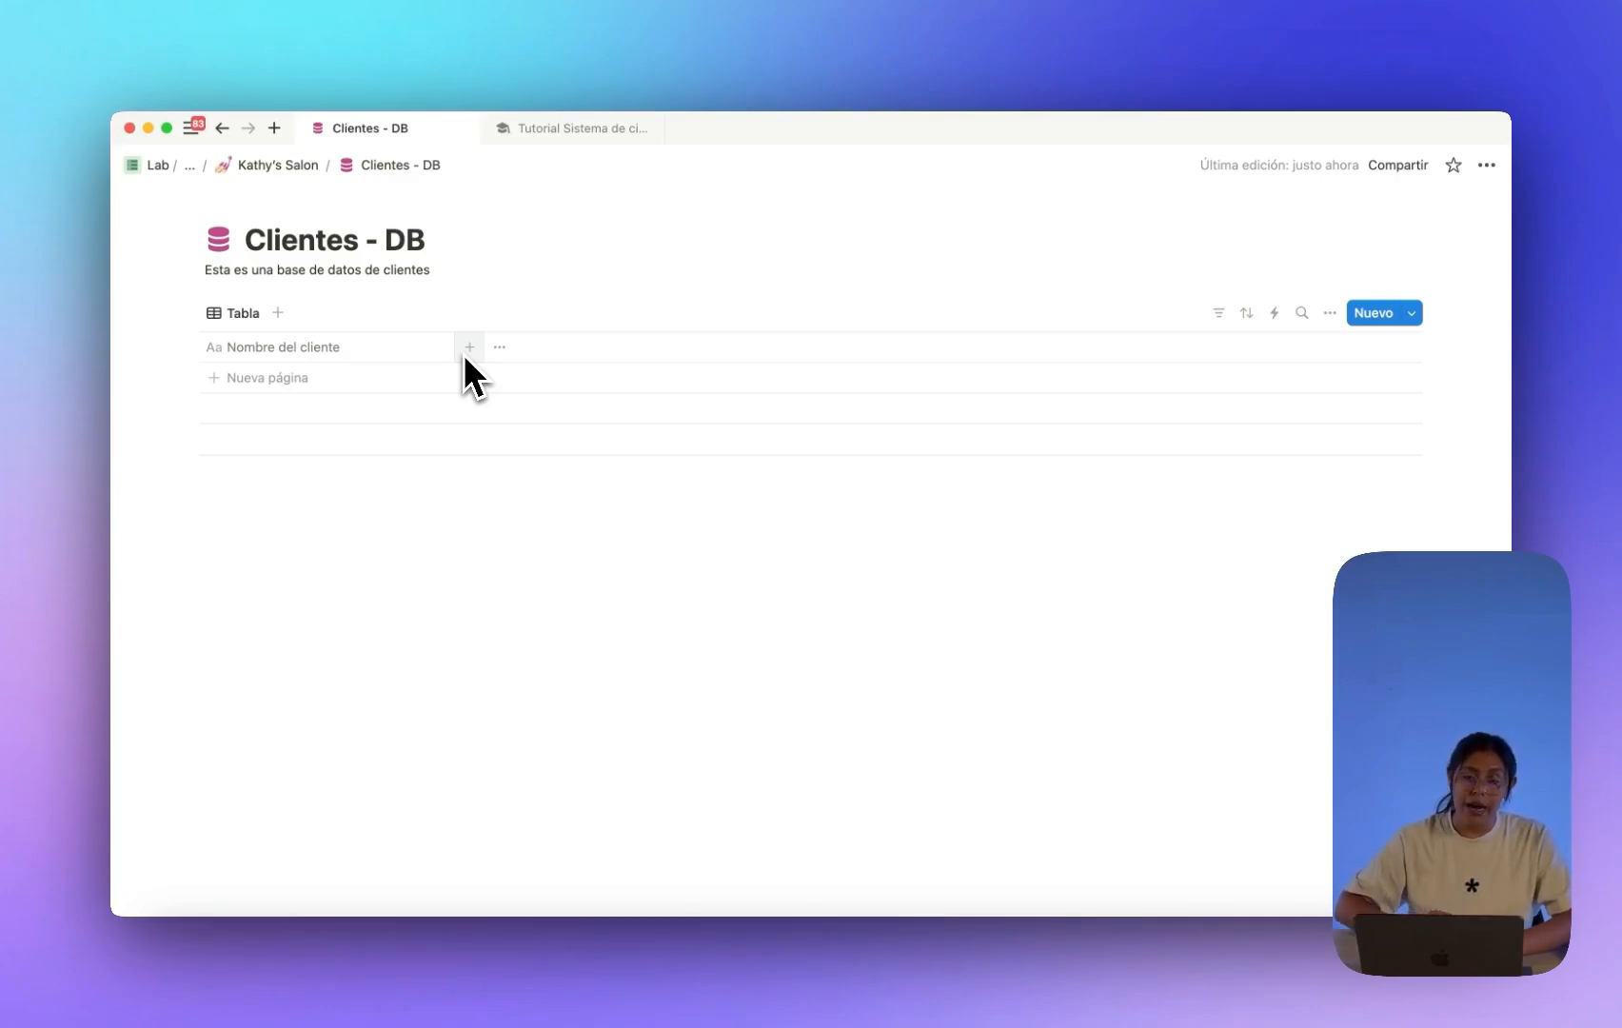
Add a Correo electrónico email column and a Teléfono phone column to the client table.
click(357, 378)
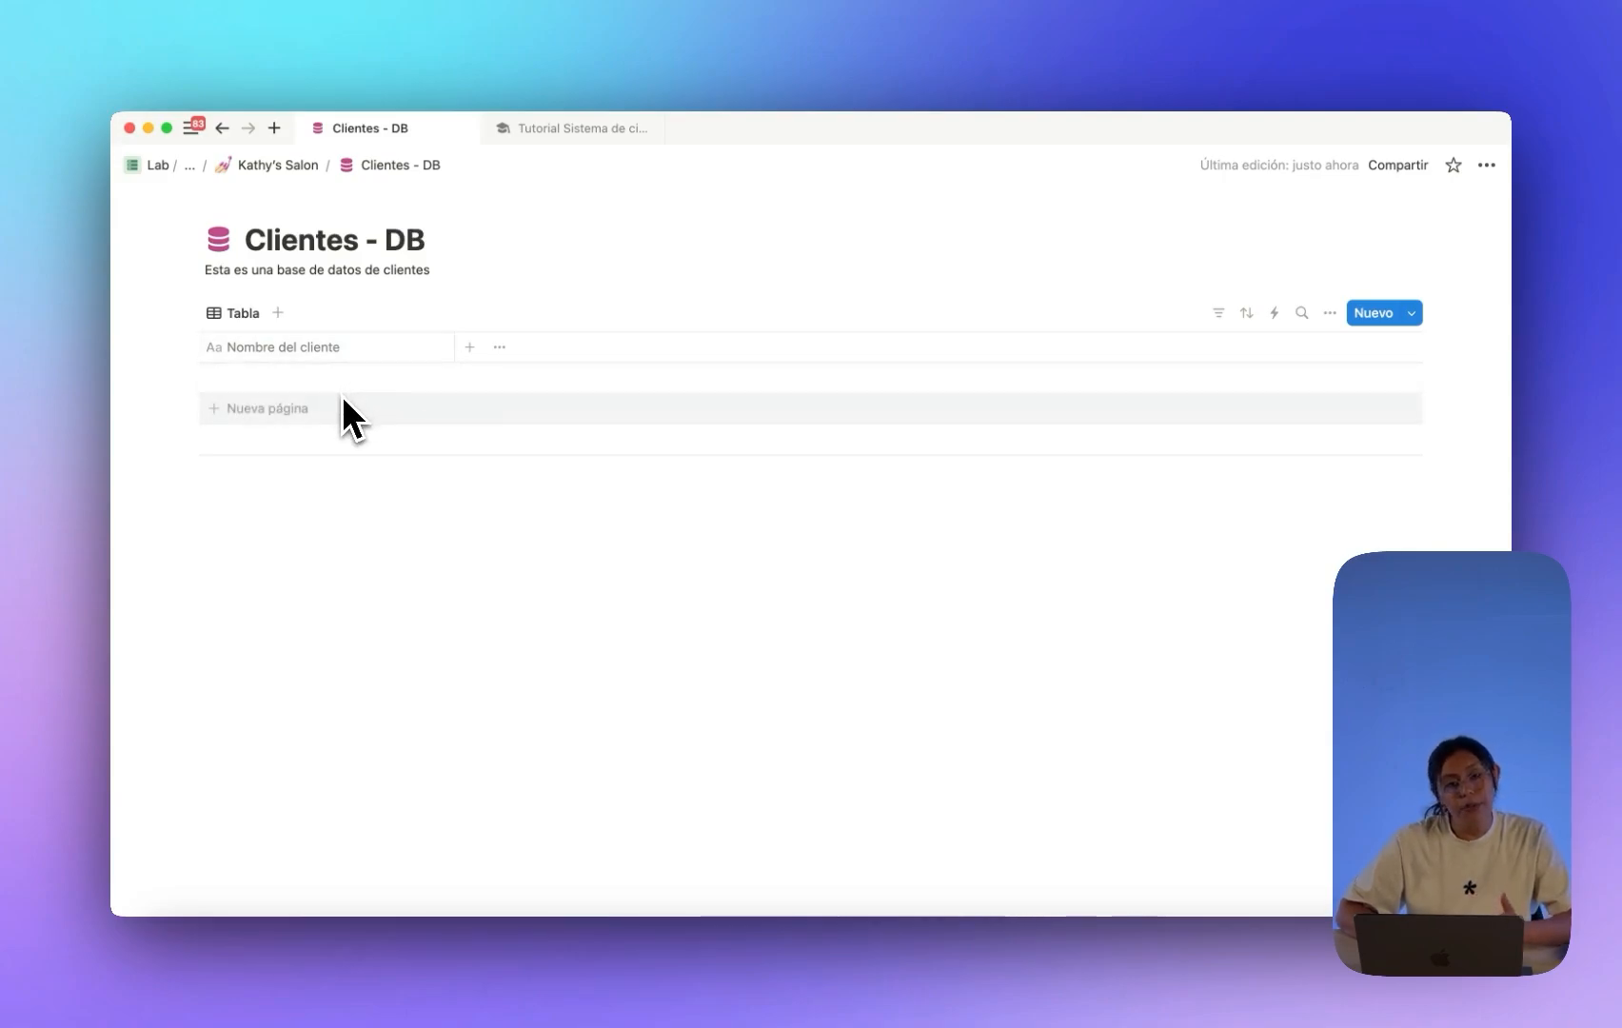
click(469, 346)
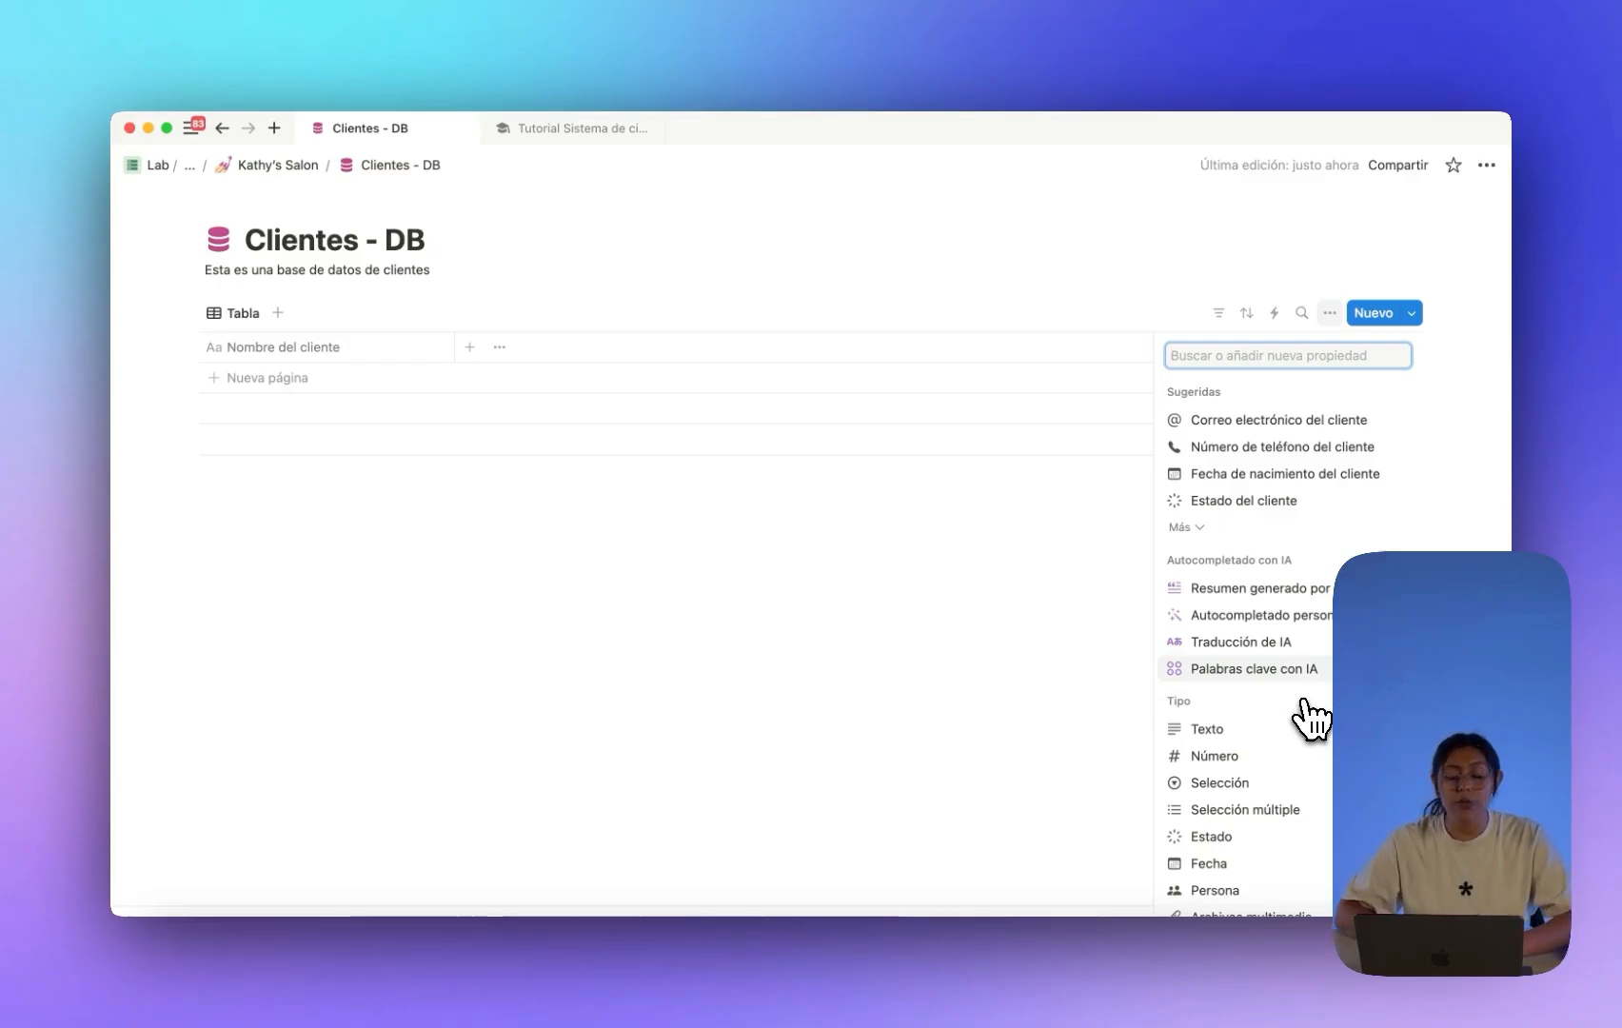
scroll(1309, 723, down, 5)
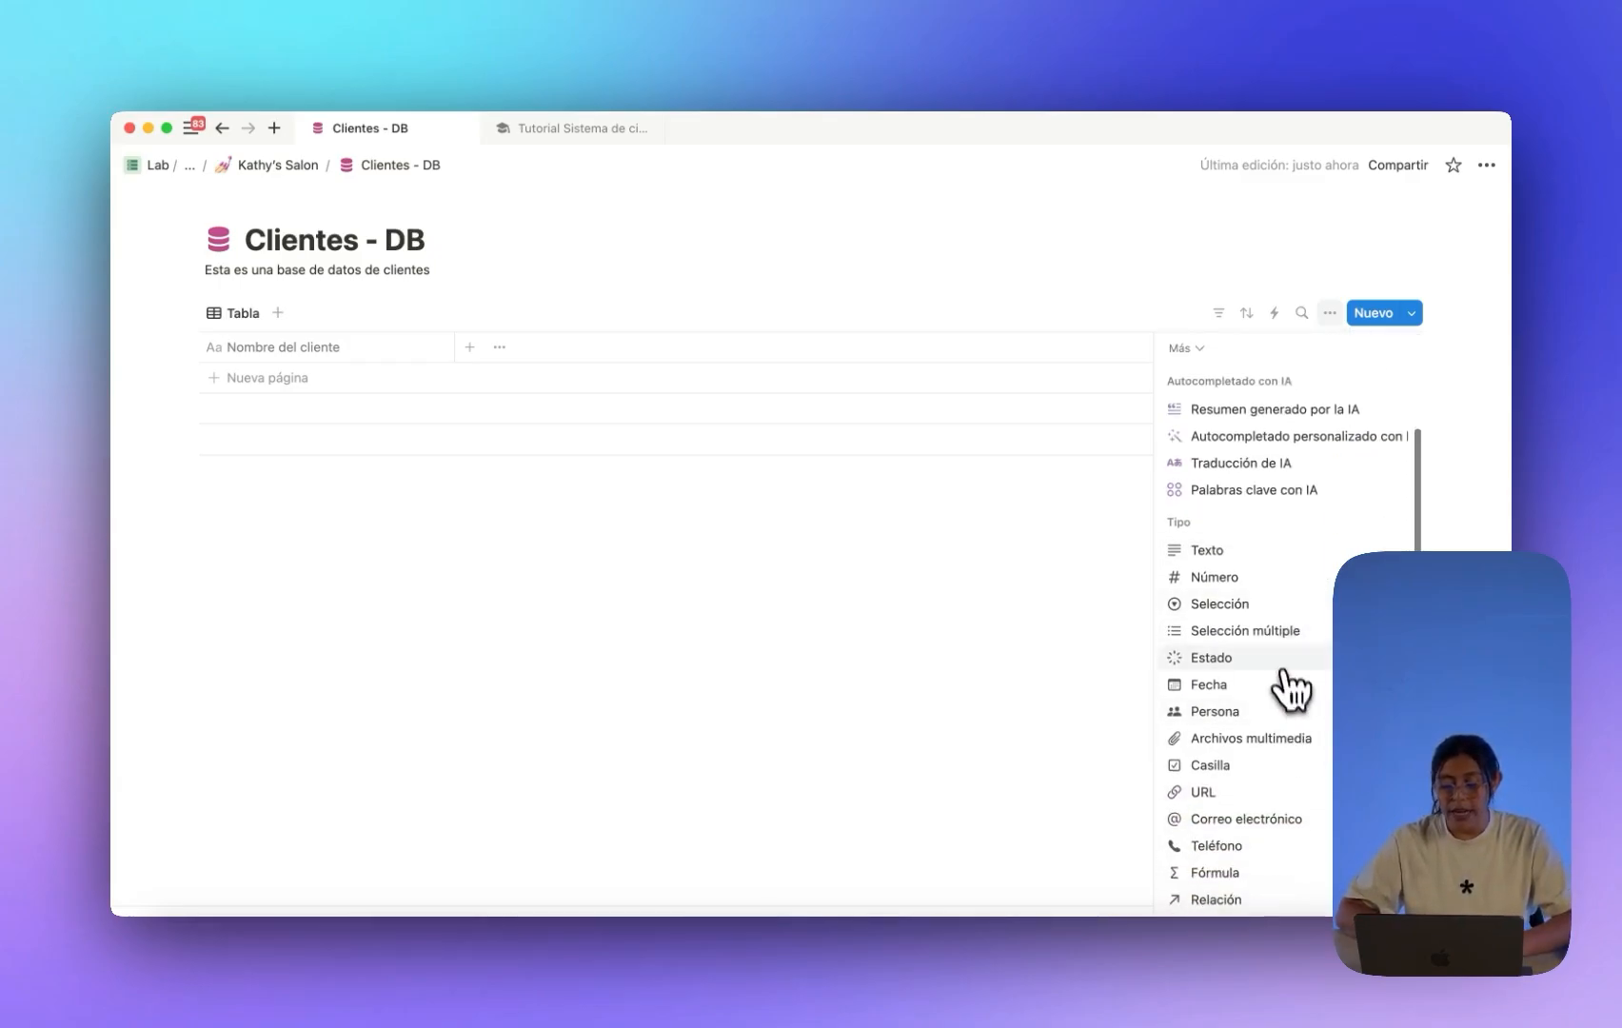
scroll(1282, 828, down, 1)
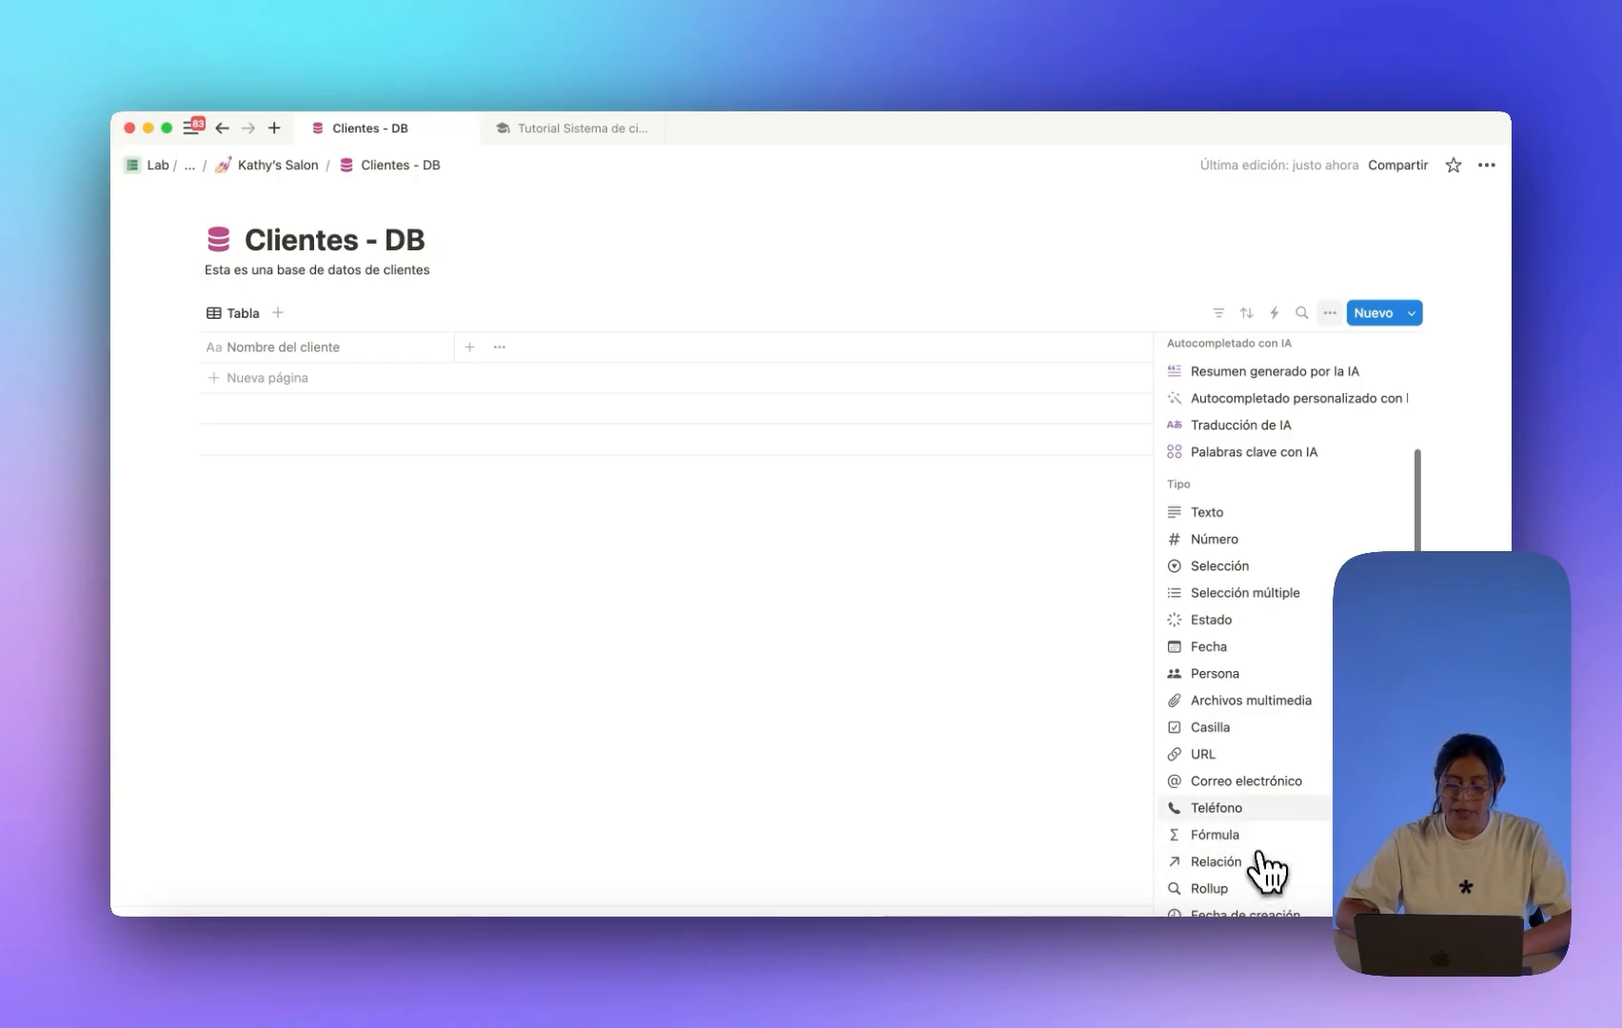
click(1254, 782)
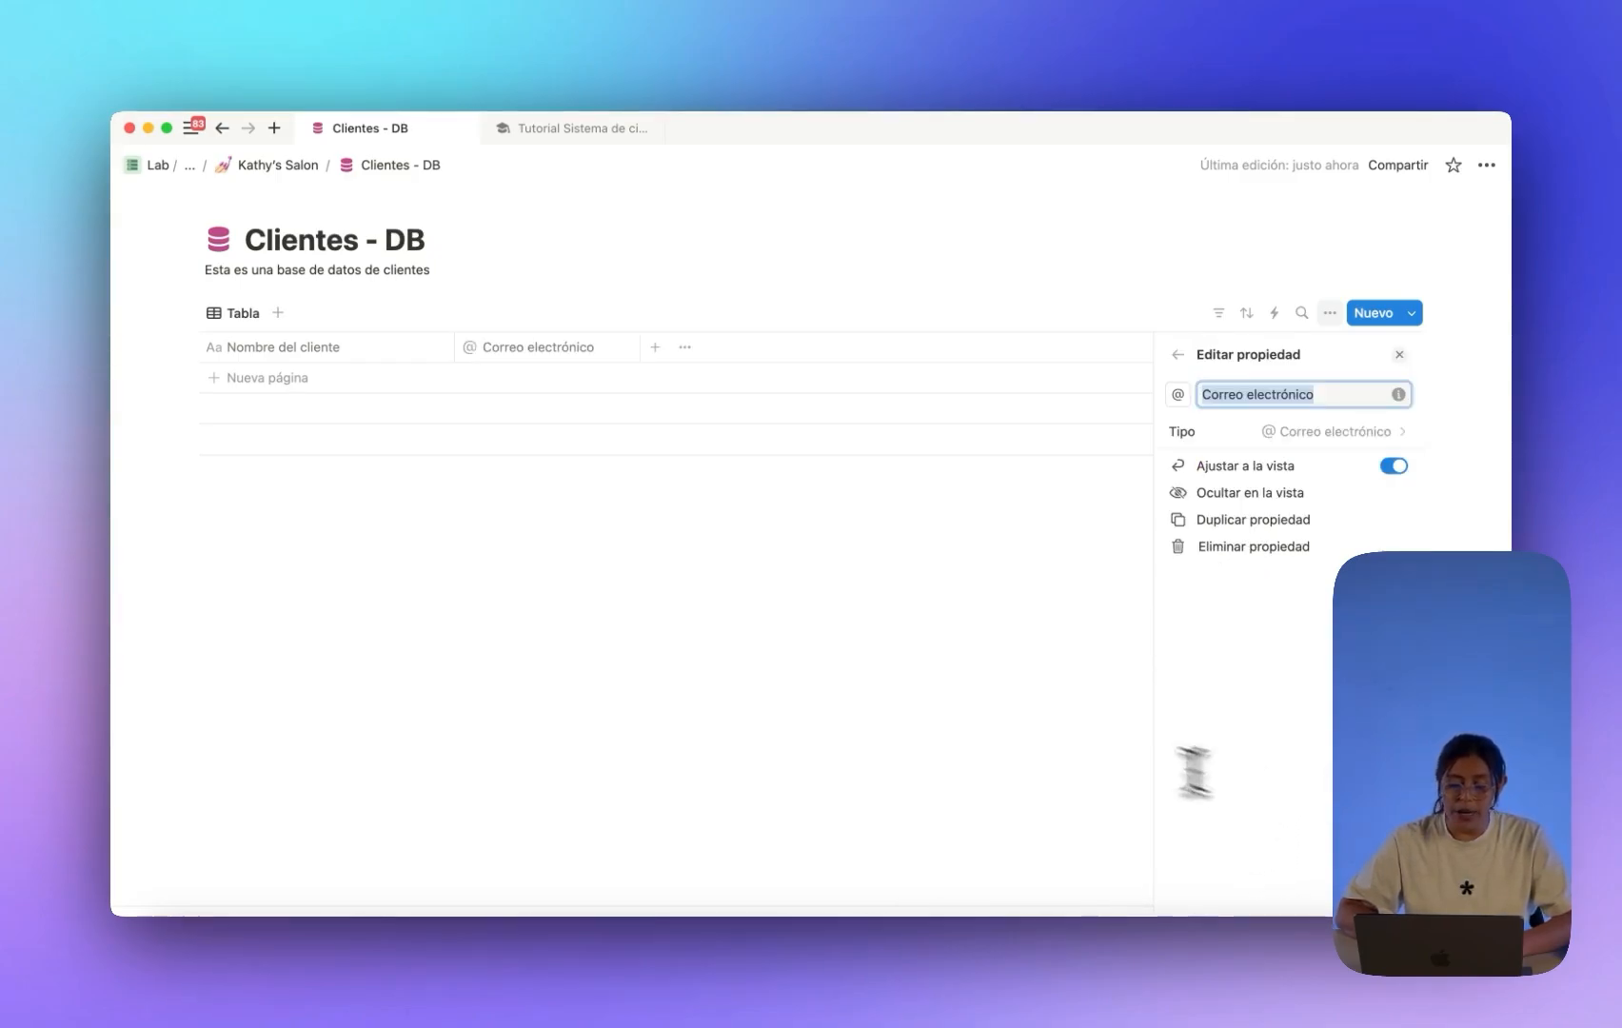
click(929, 667)
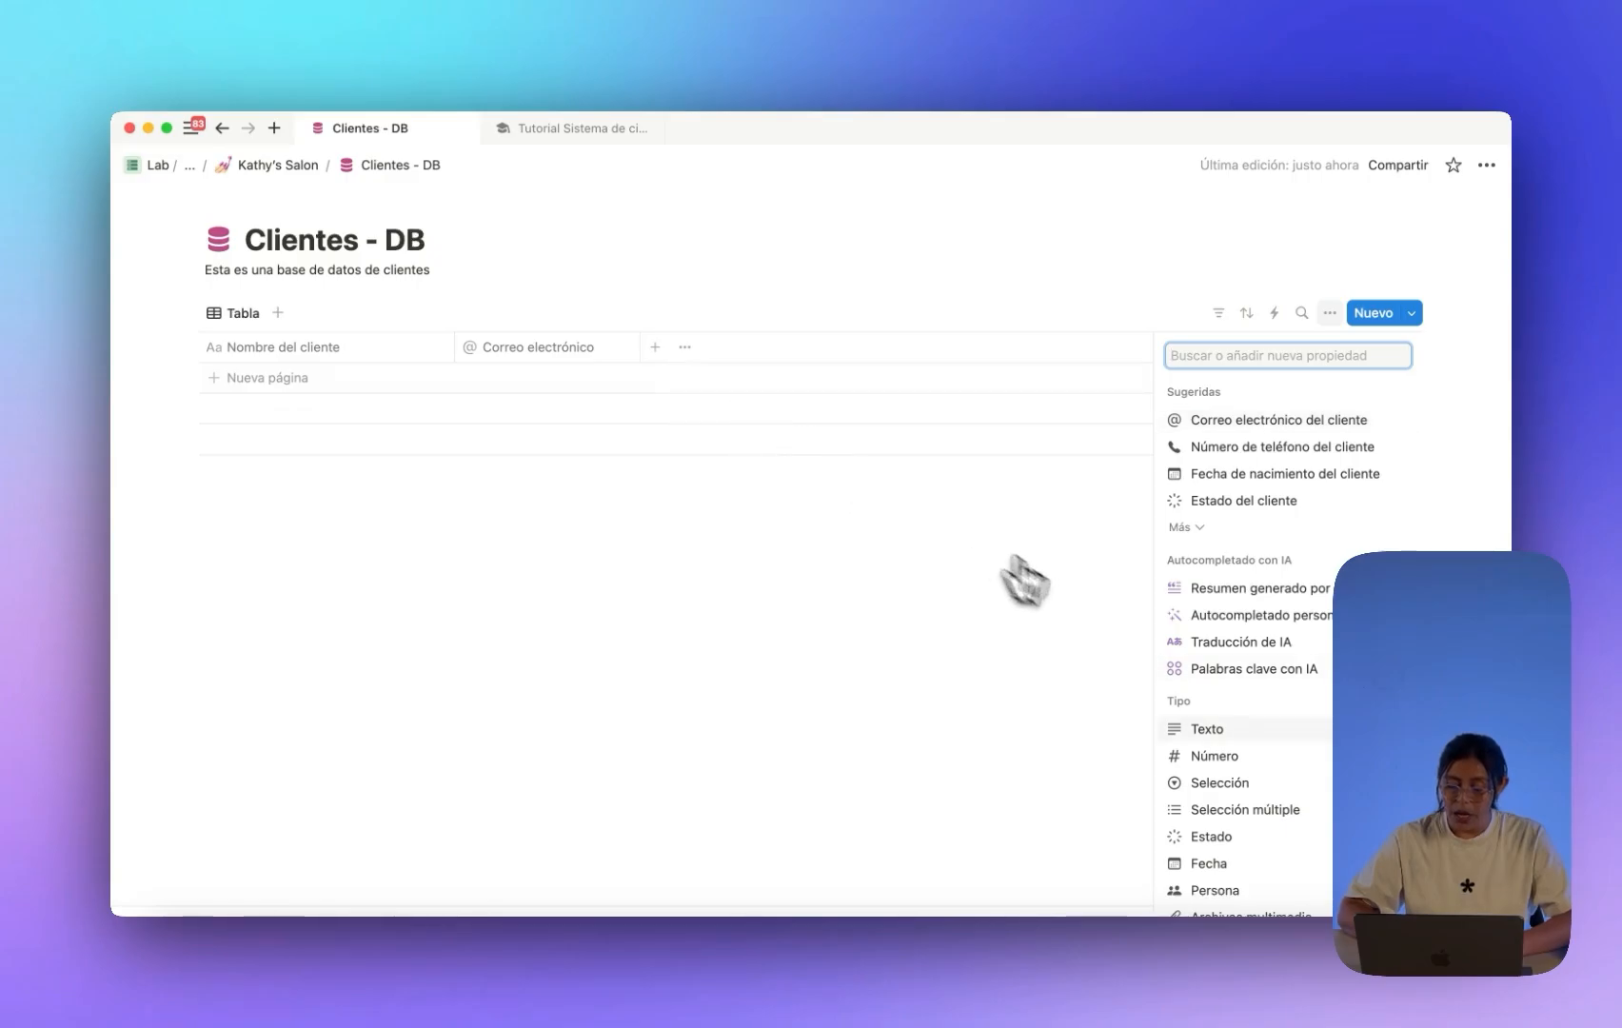
scroll(1249, 735, down, 5)
click(1270, 758)
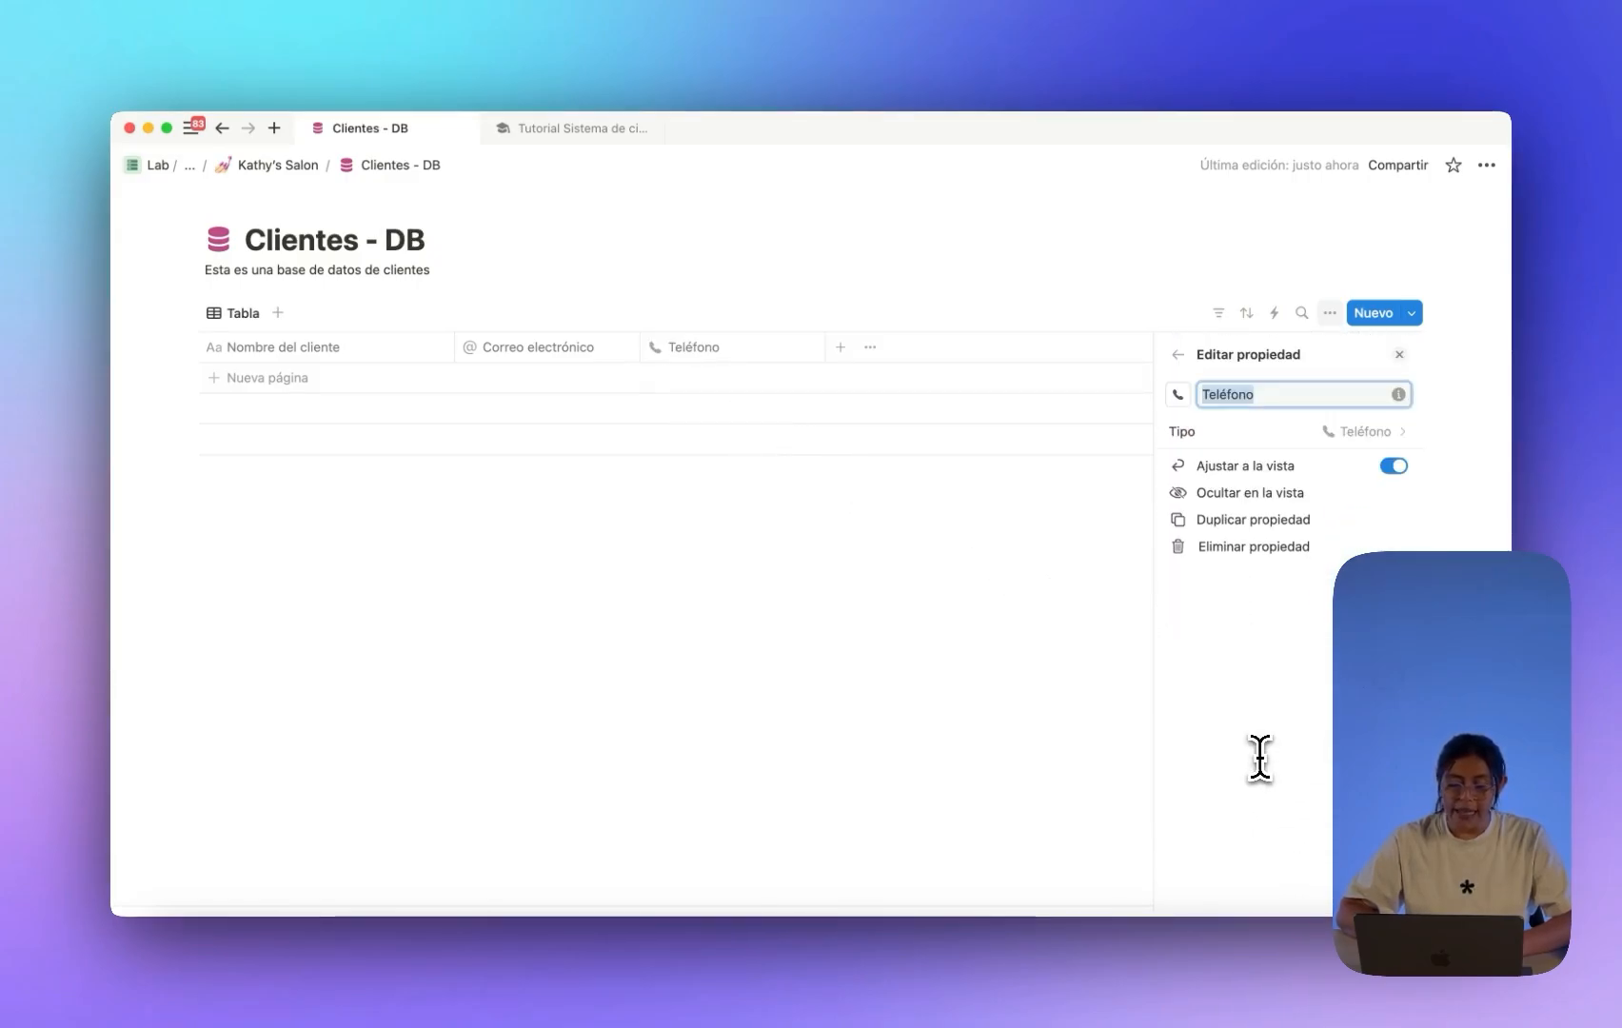
click(762, 579)
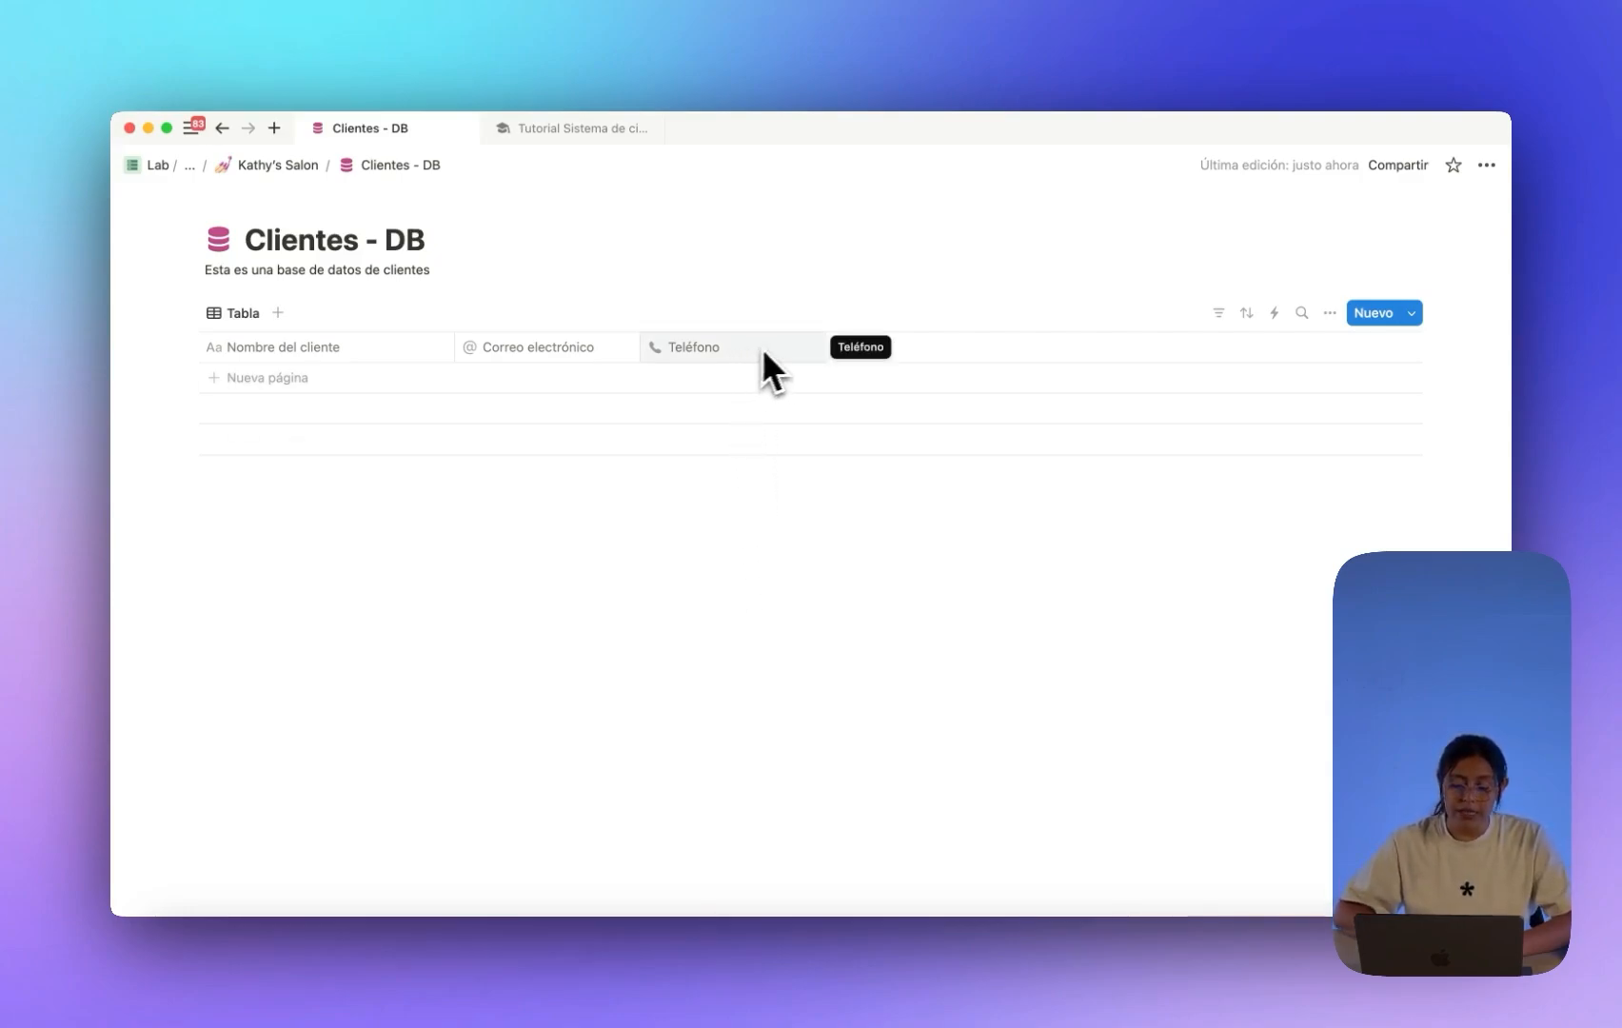
Add a plain text column named Nota and a blank client row.
click(839, 347)
click(1201, 731)
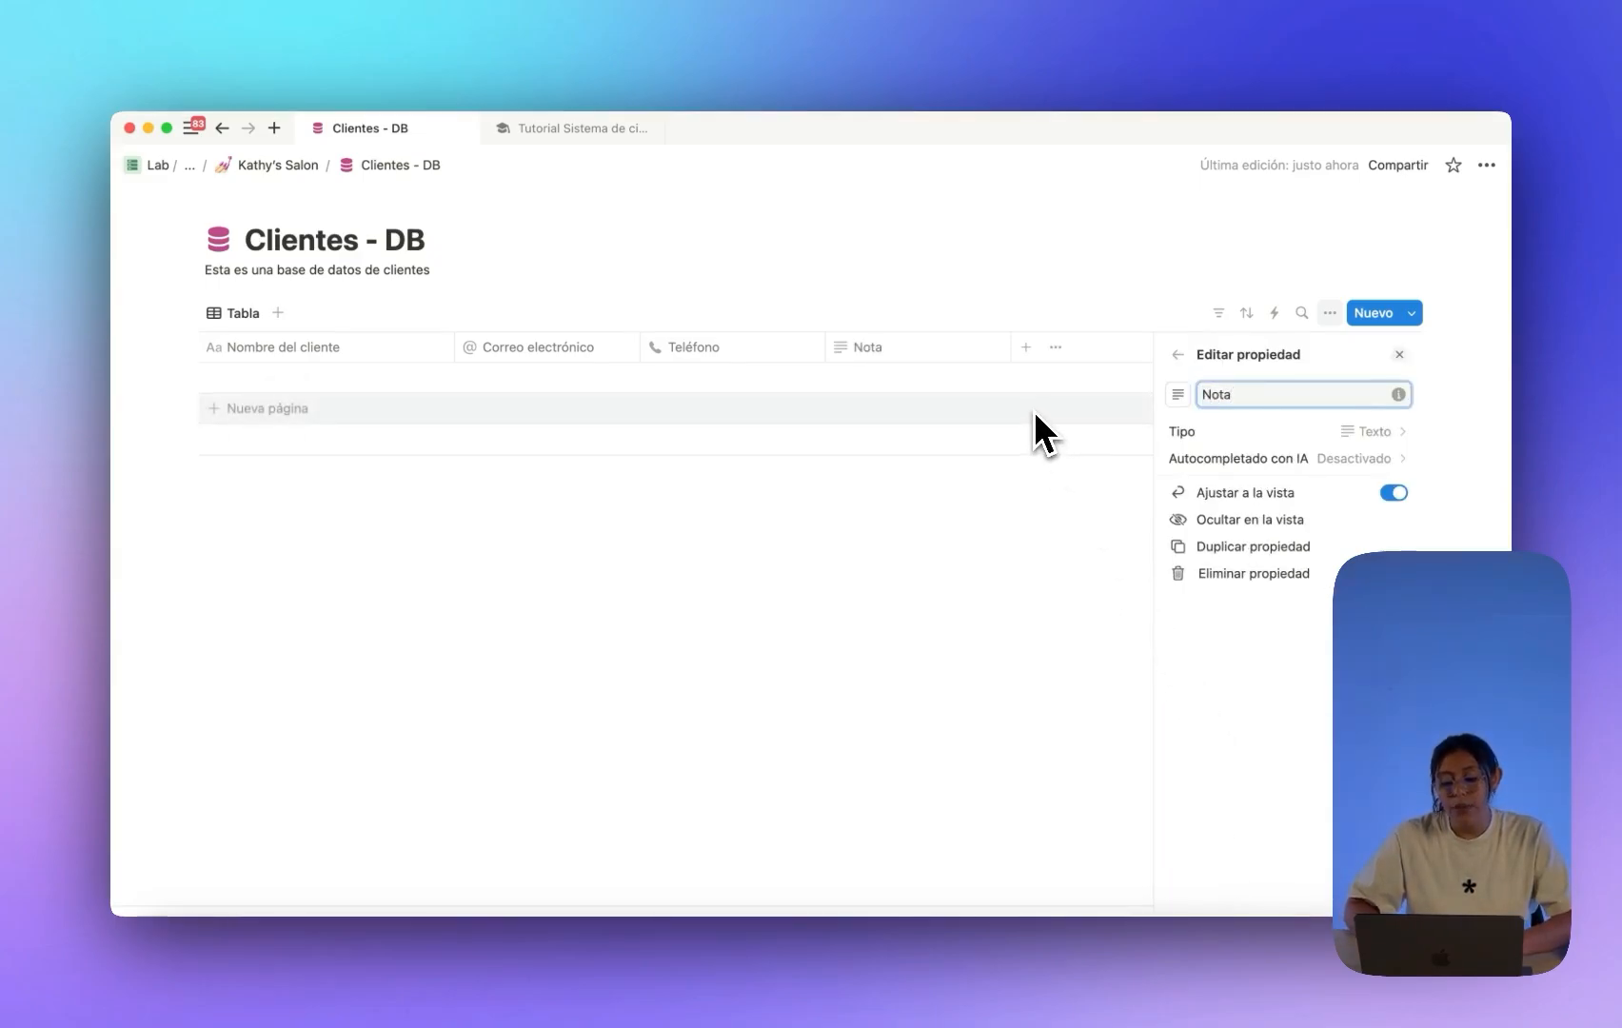
click(984, 496)
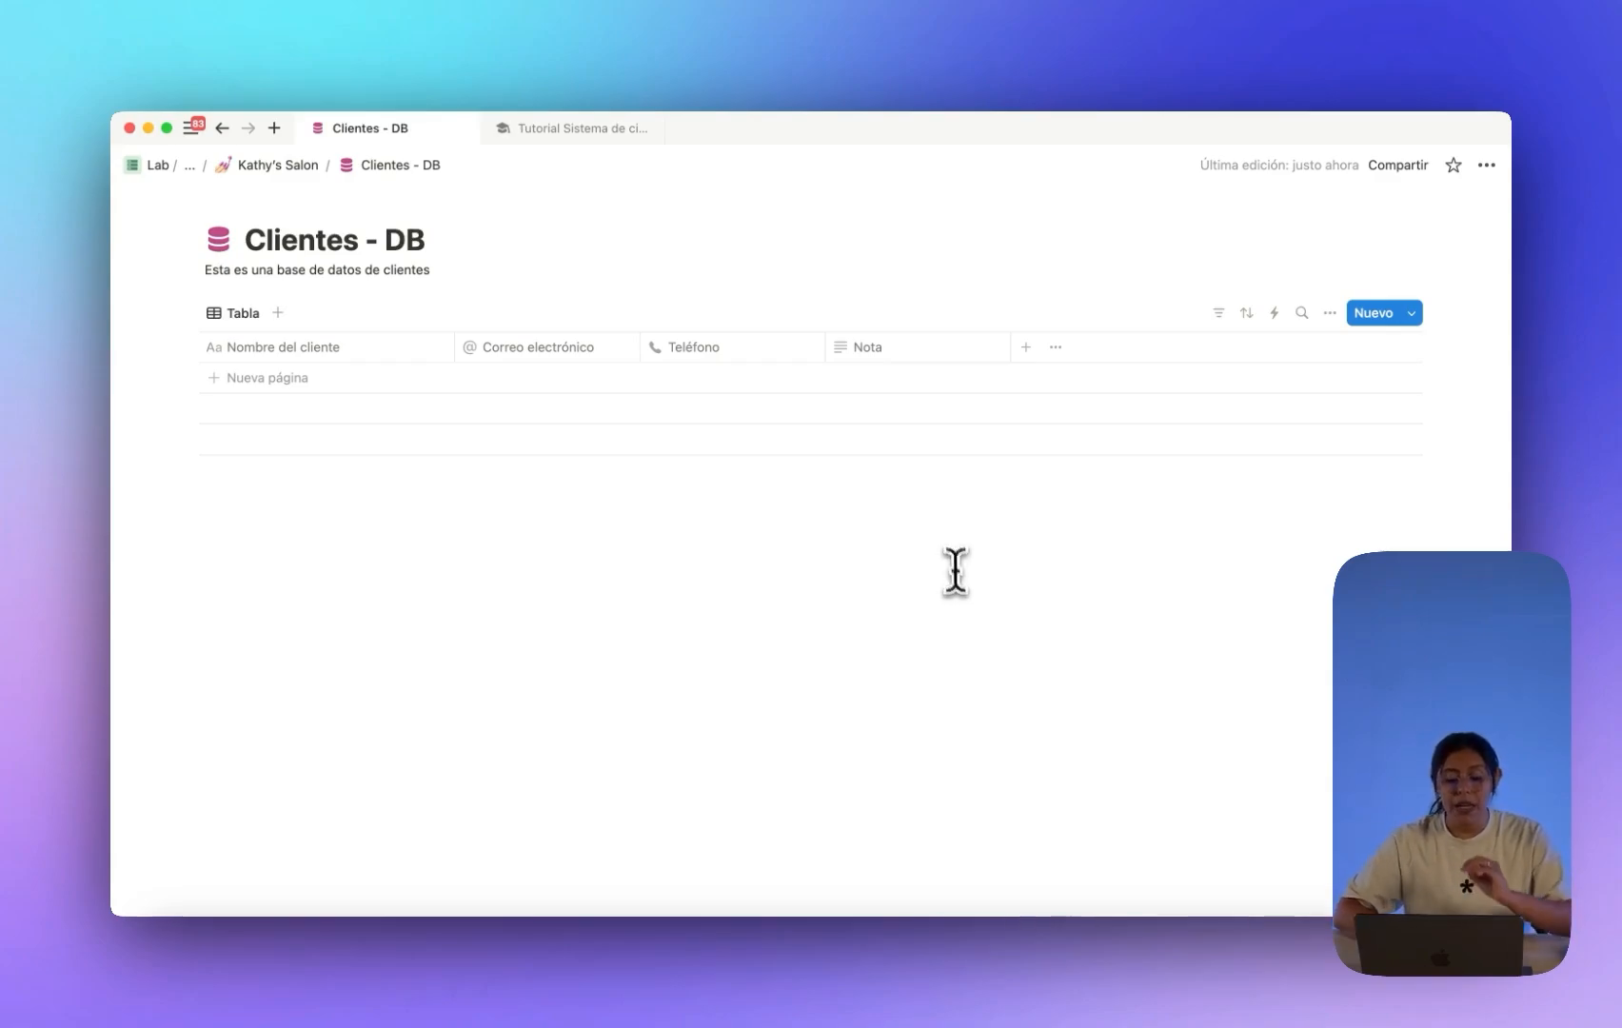
click(895, 378)
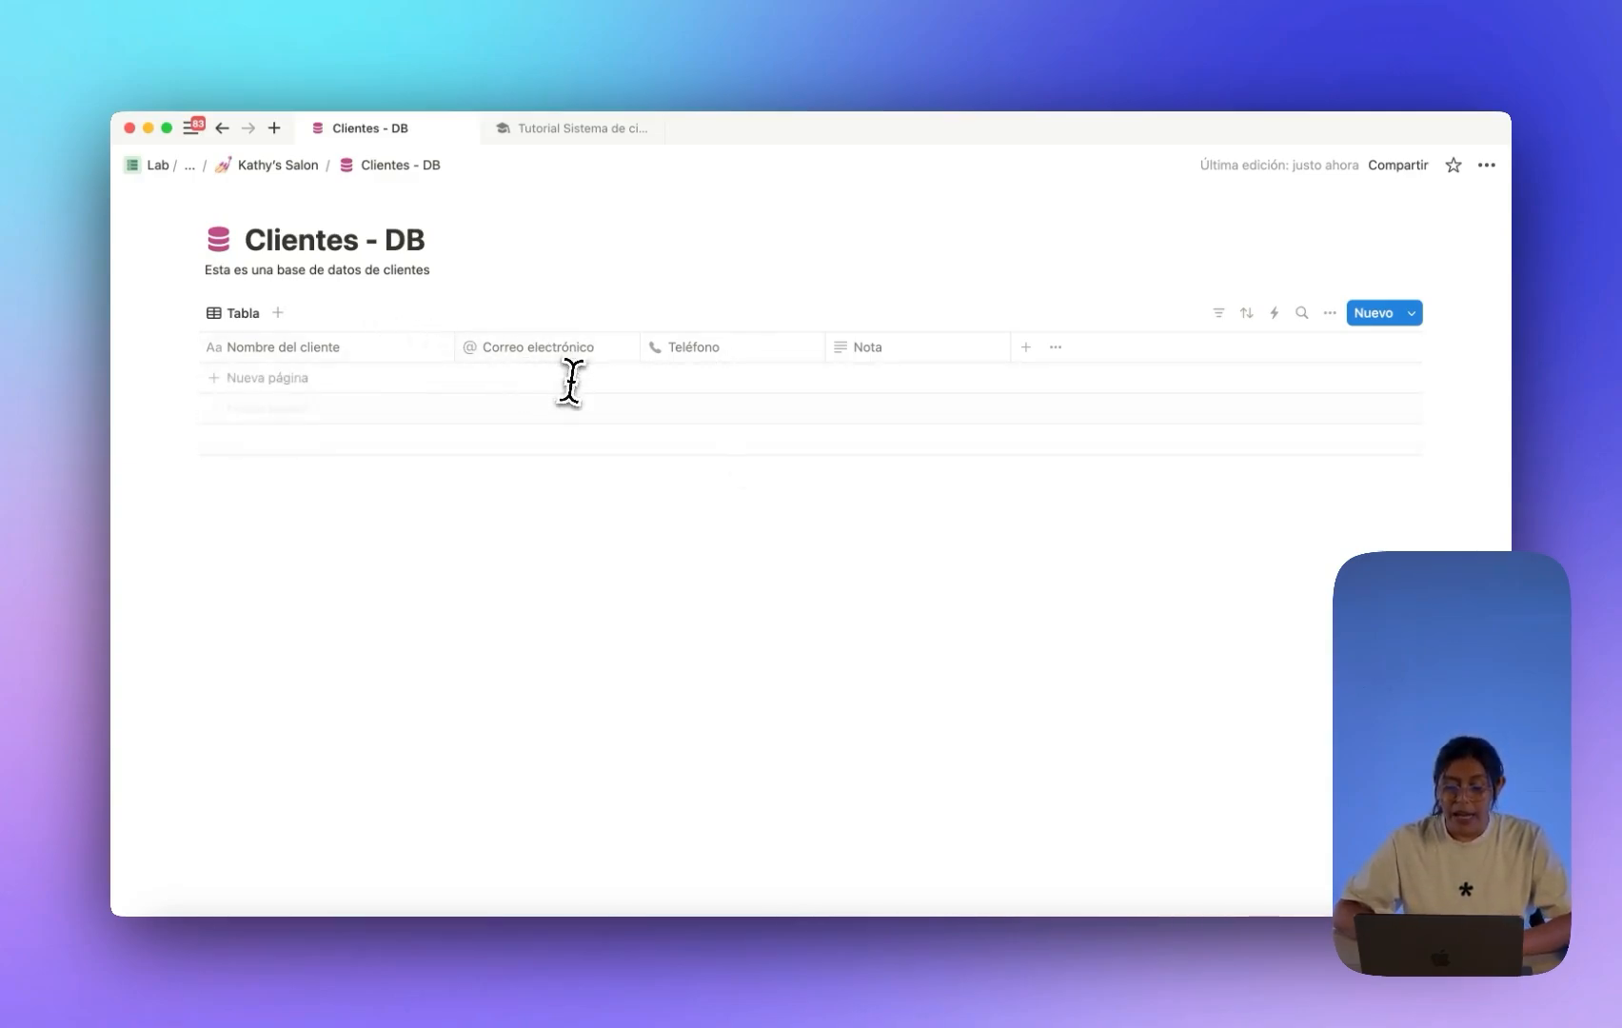
Return to the Kathy's Salon page and start an empty block below the database list.
click(277, 166)
click(514, 709)
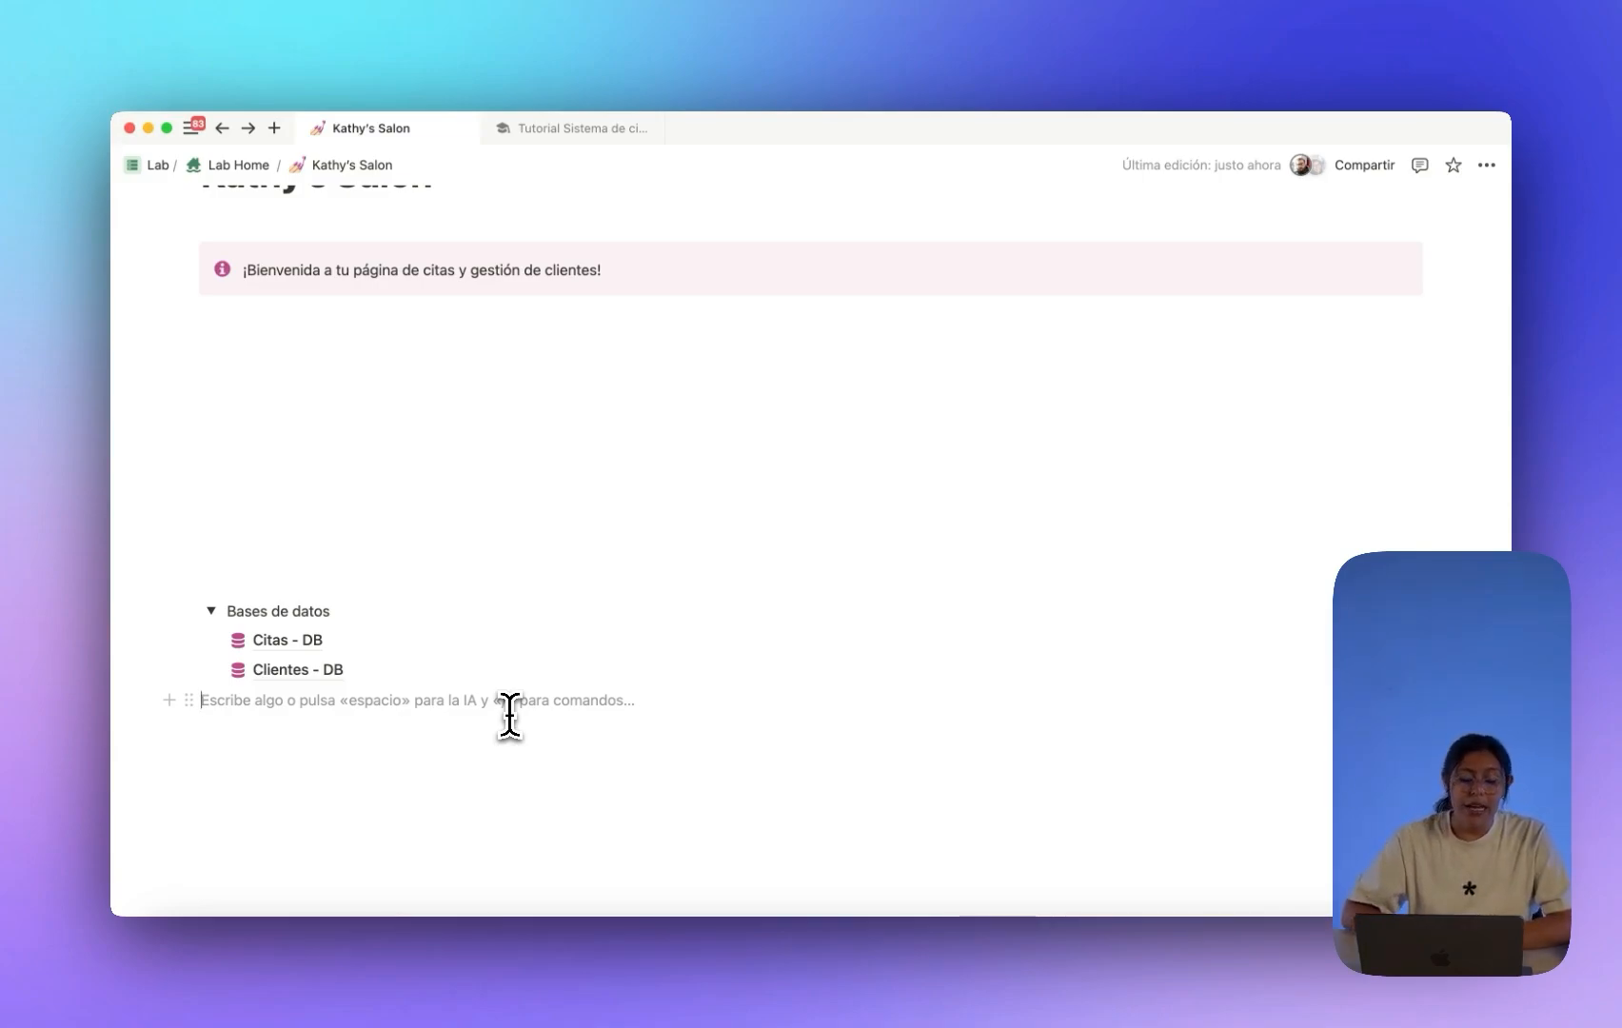
mouse_move(396, 653)
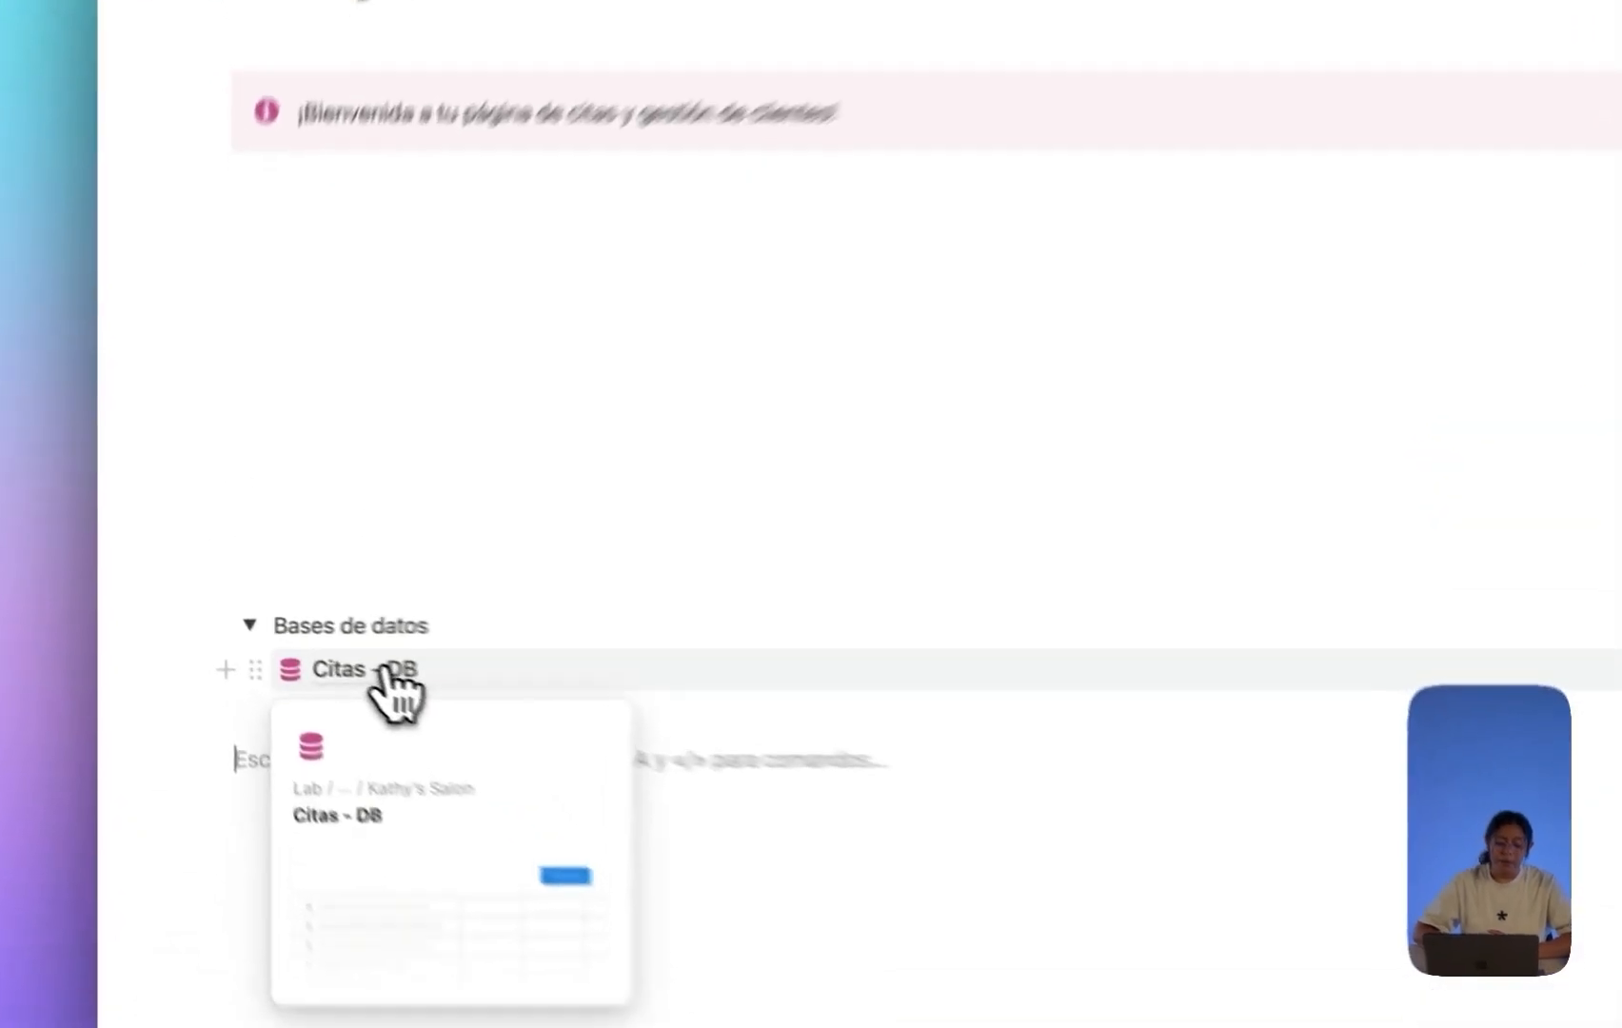
In Citas - DB, add a relation property to Clientes - DB named Clientes.
click(385, 669)
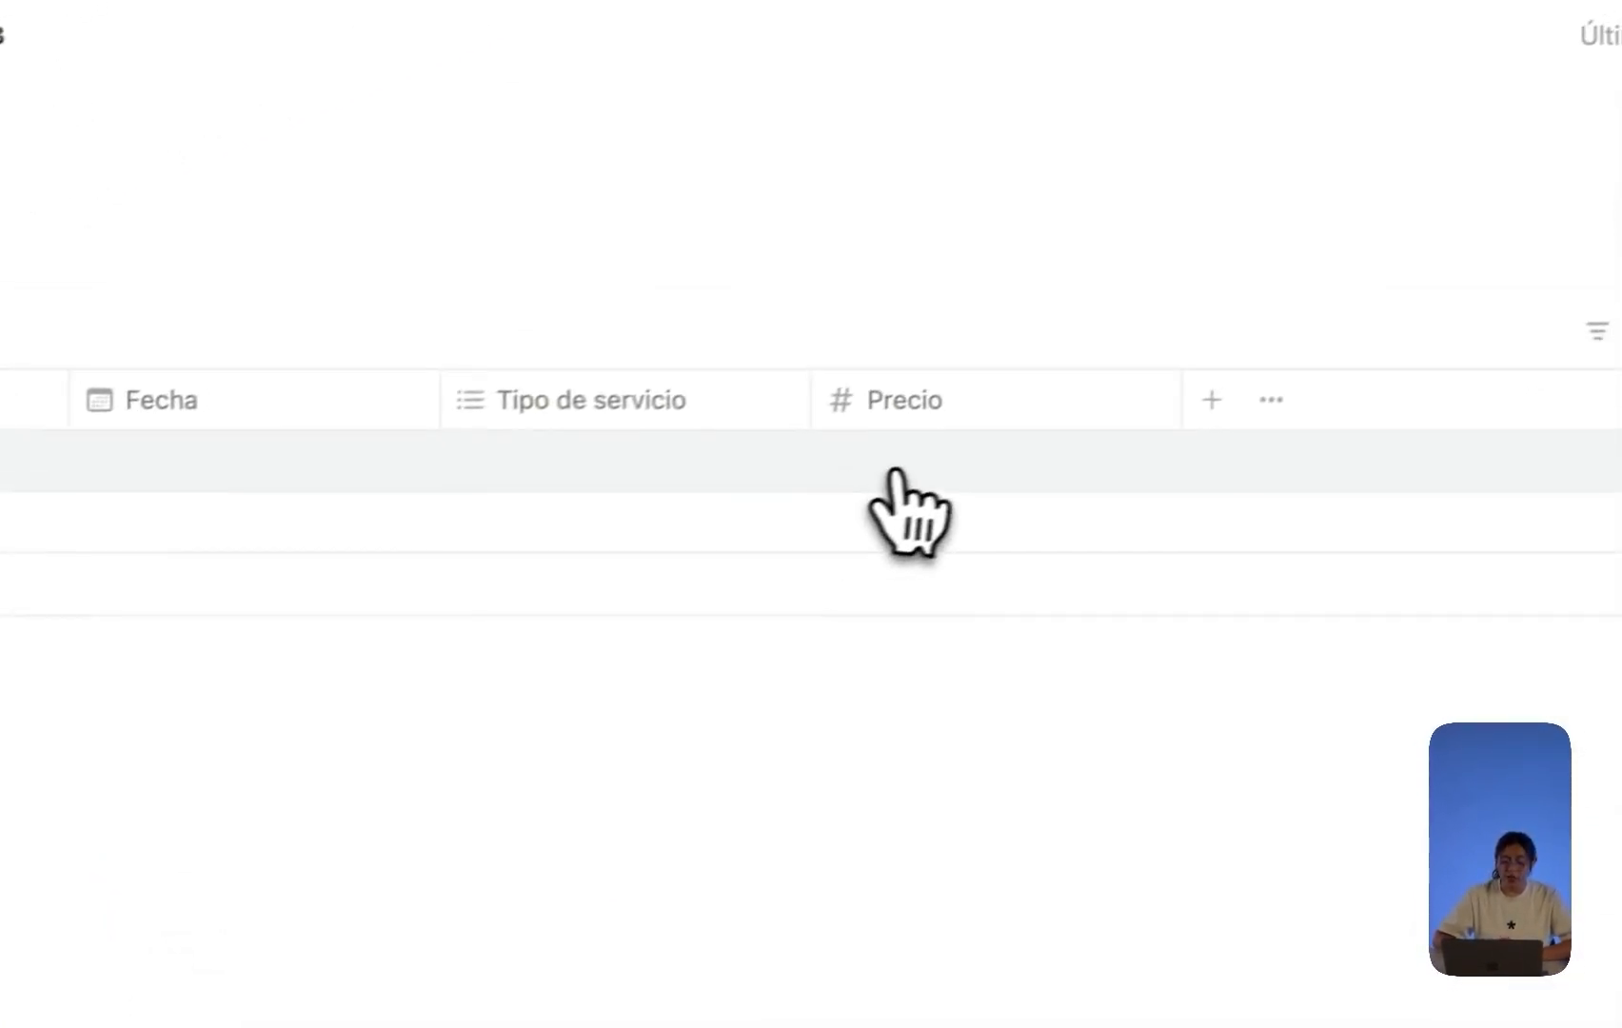
click(1210, 399)
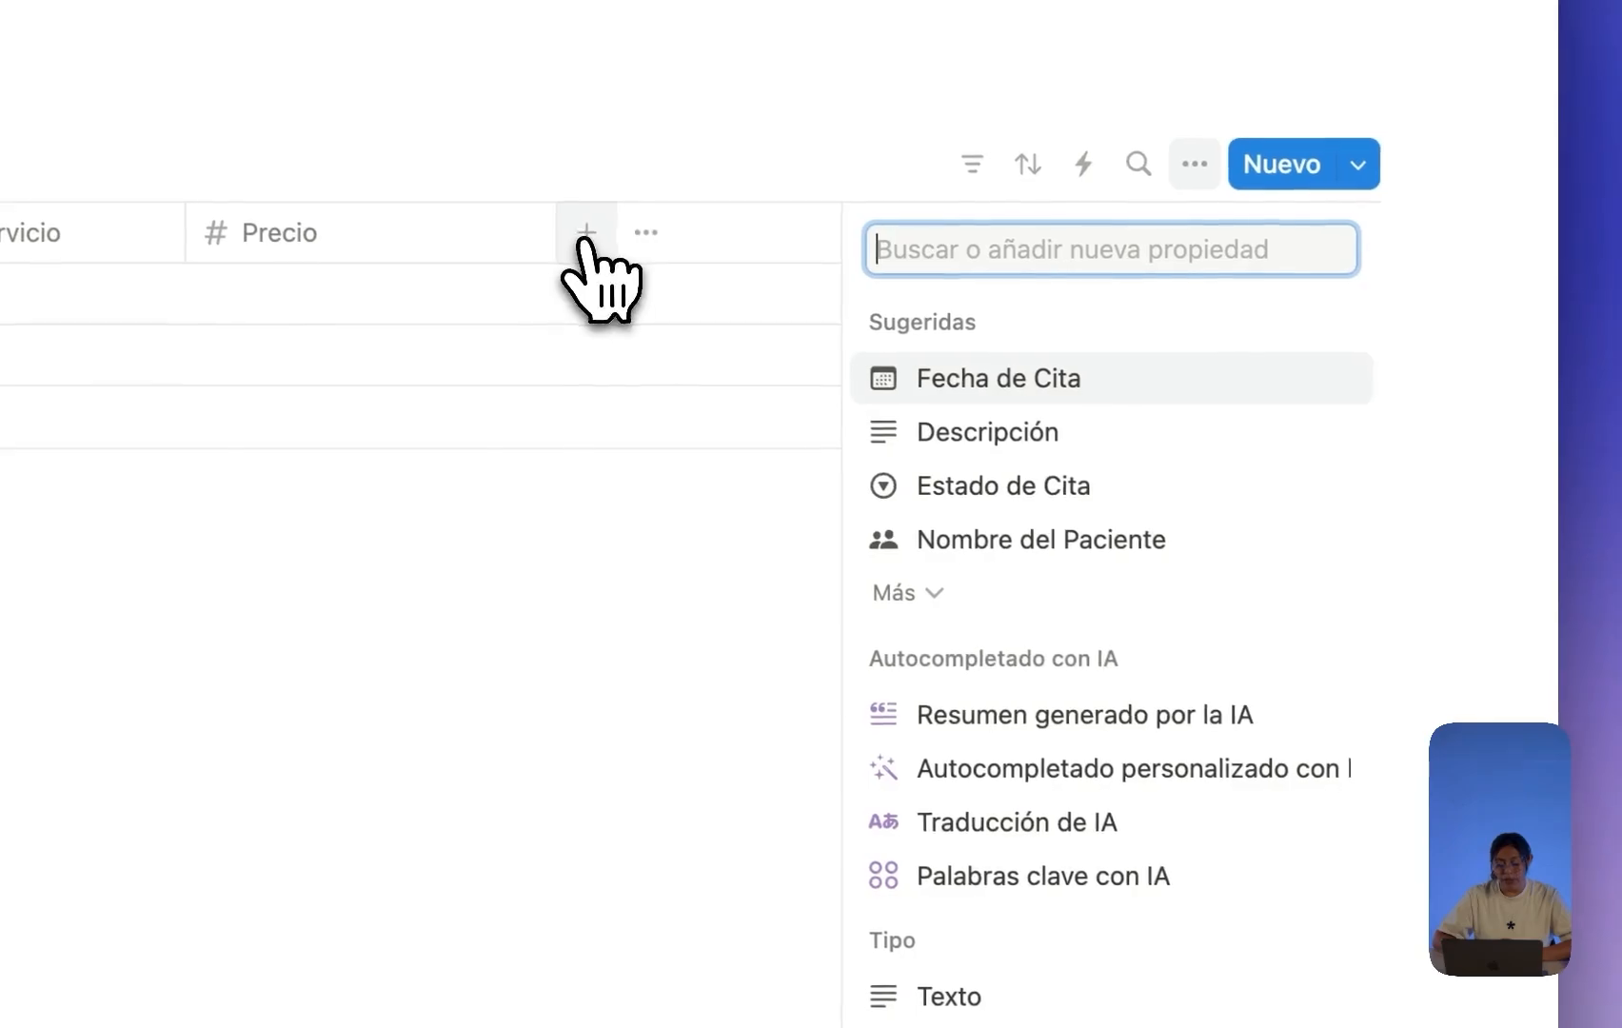
scroll(969, 614, down, 10)
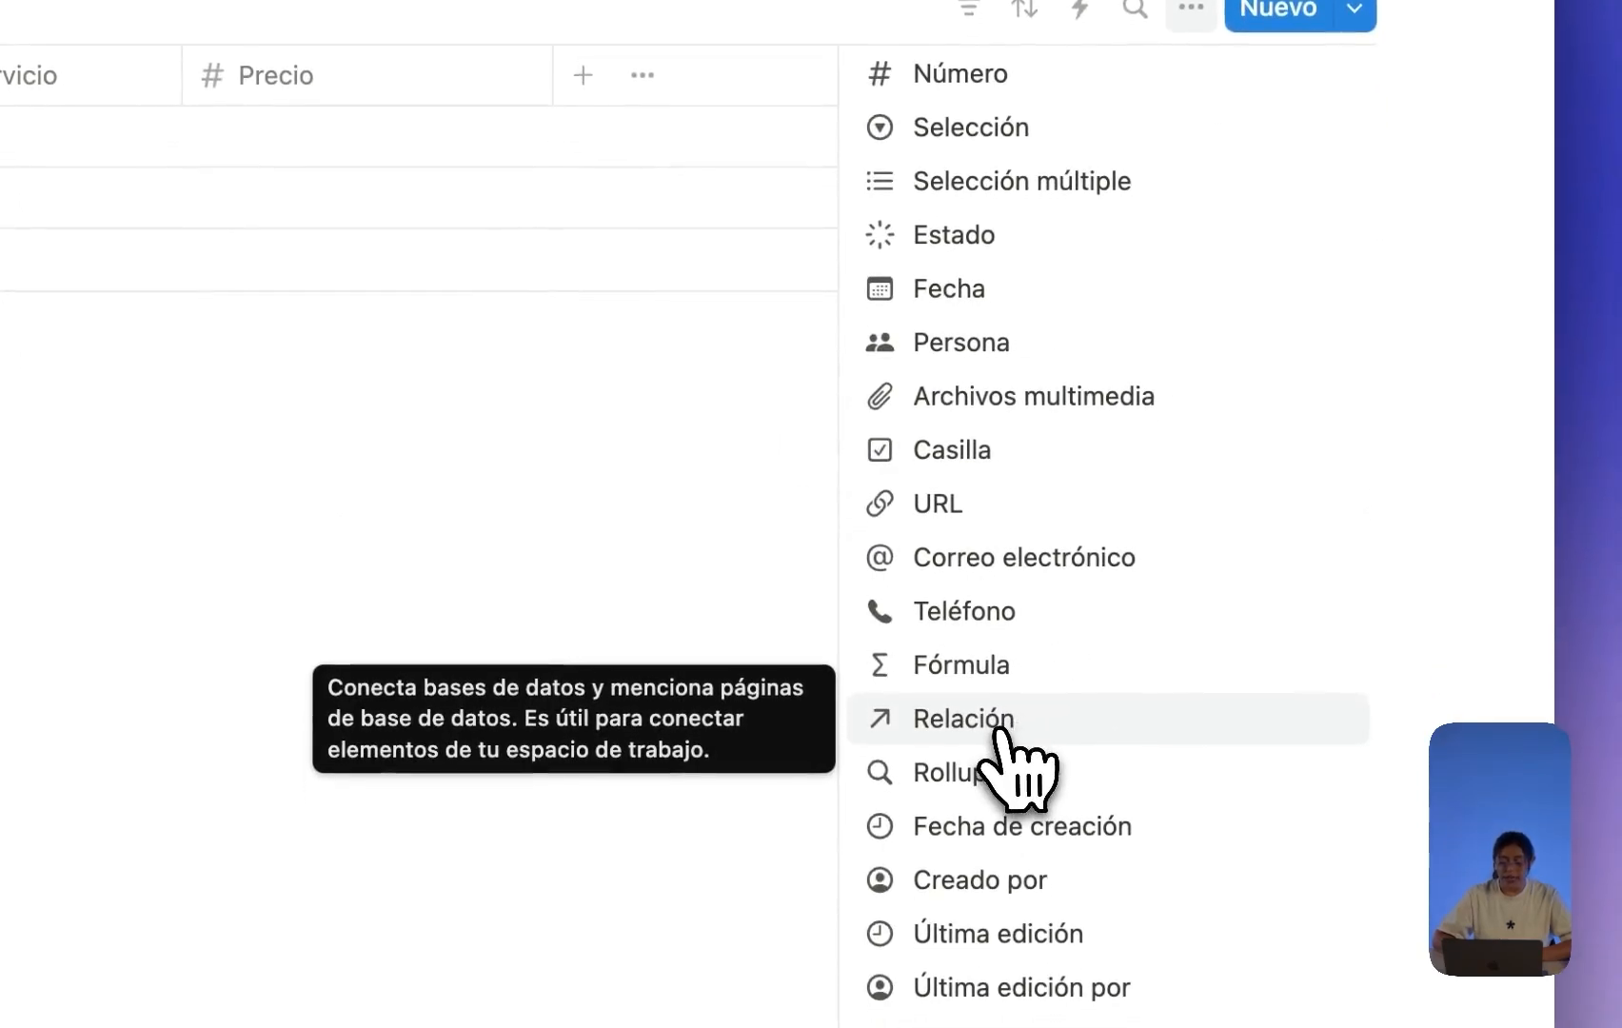
click(990, 733)
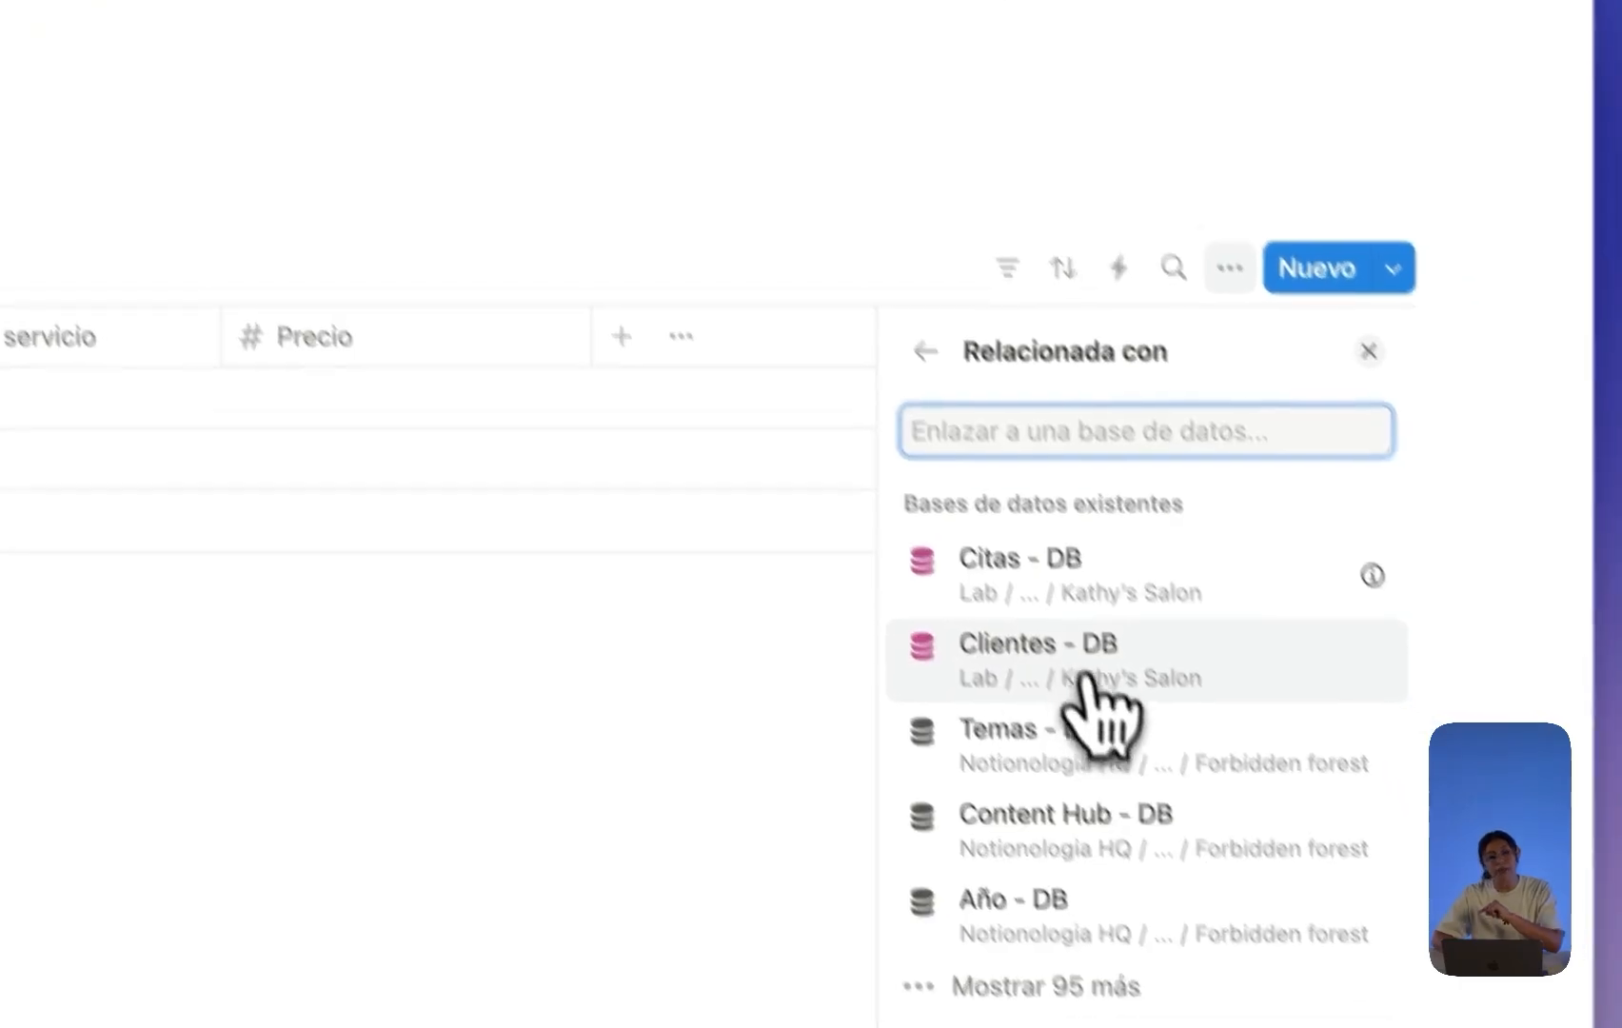
click(1006, 583)
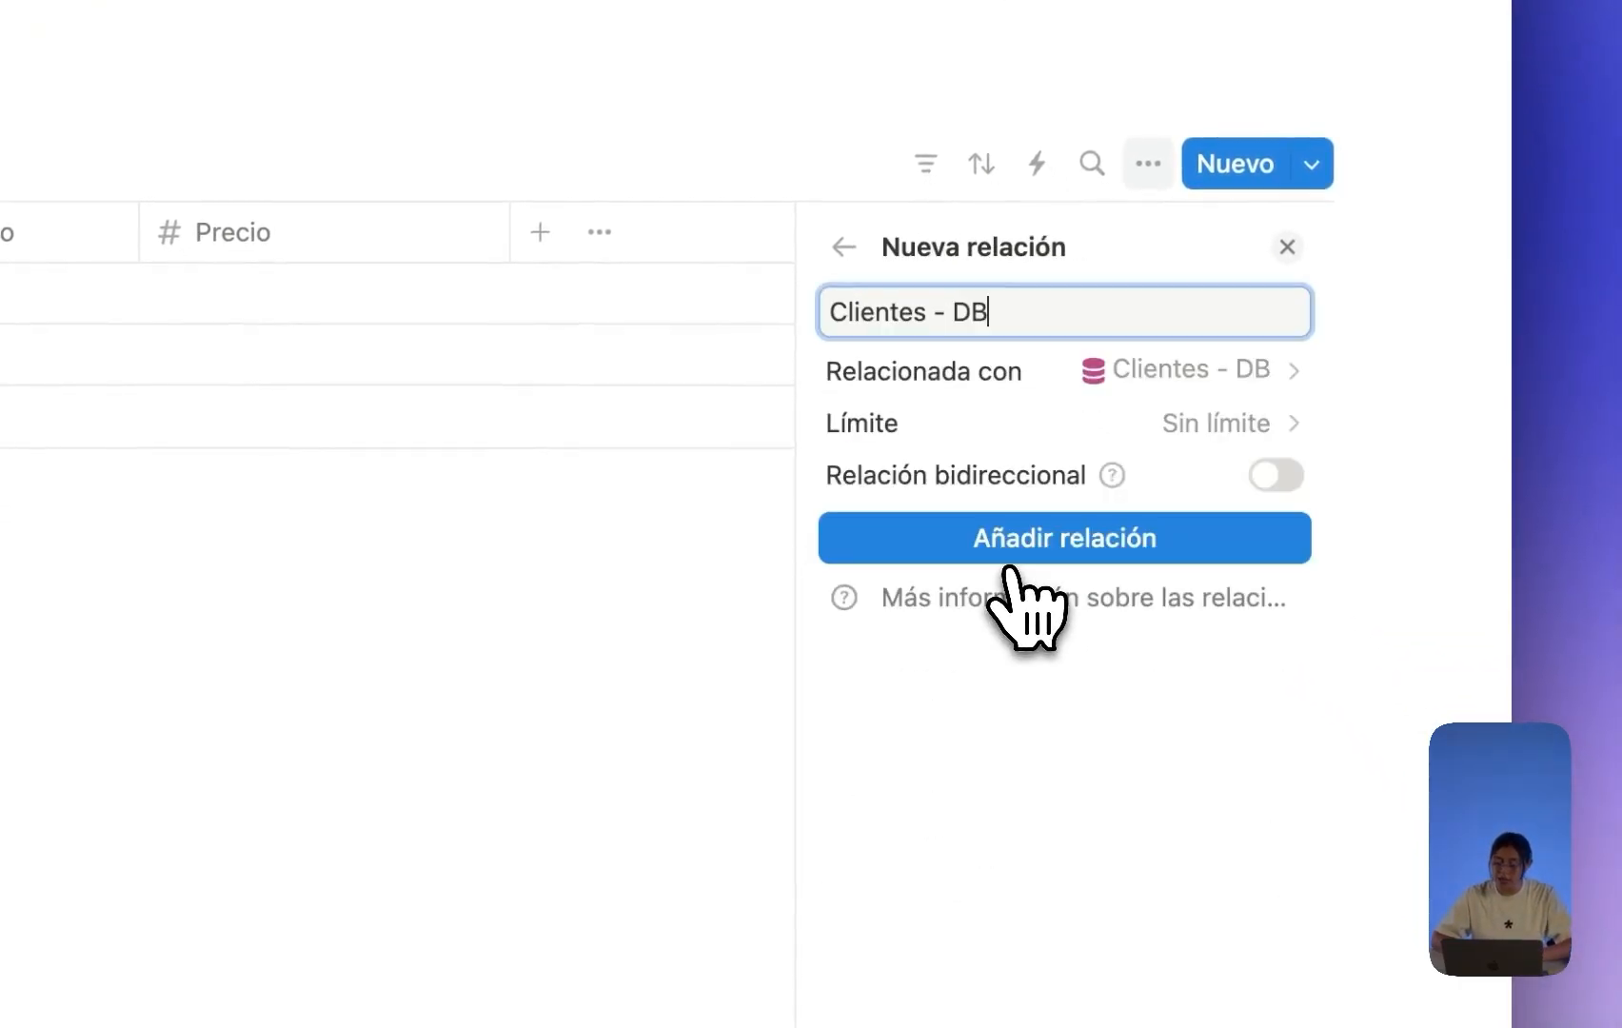
double_click(965, 311)
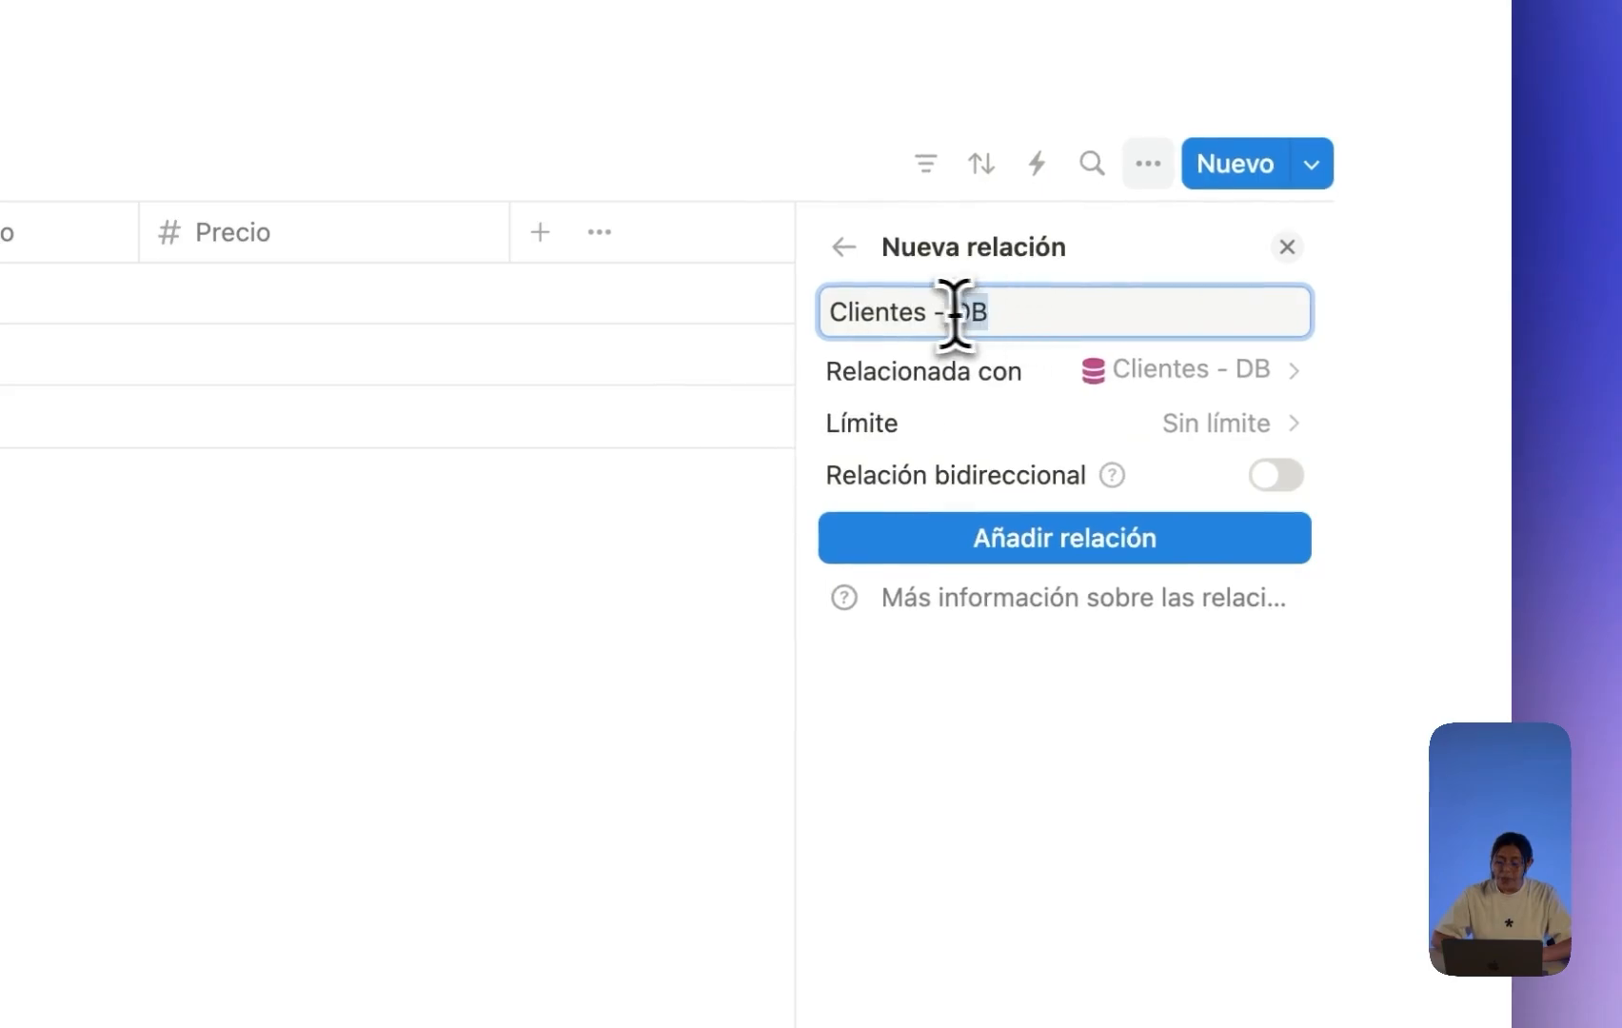
key(BackSpace)
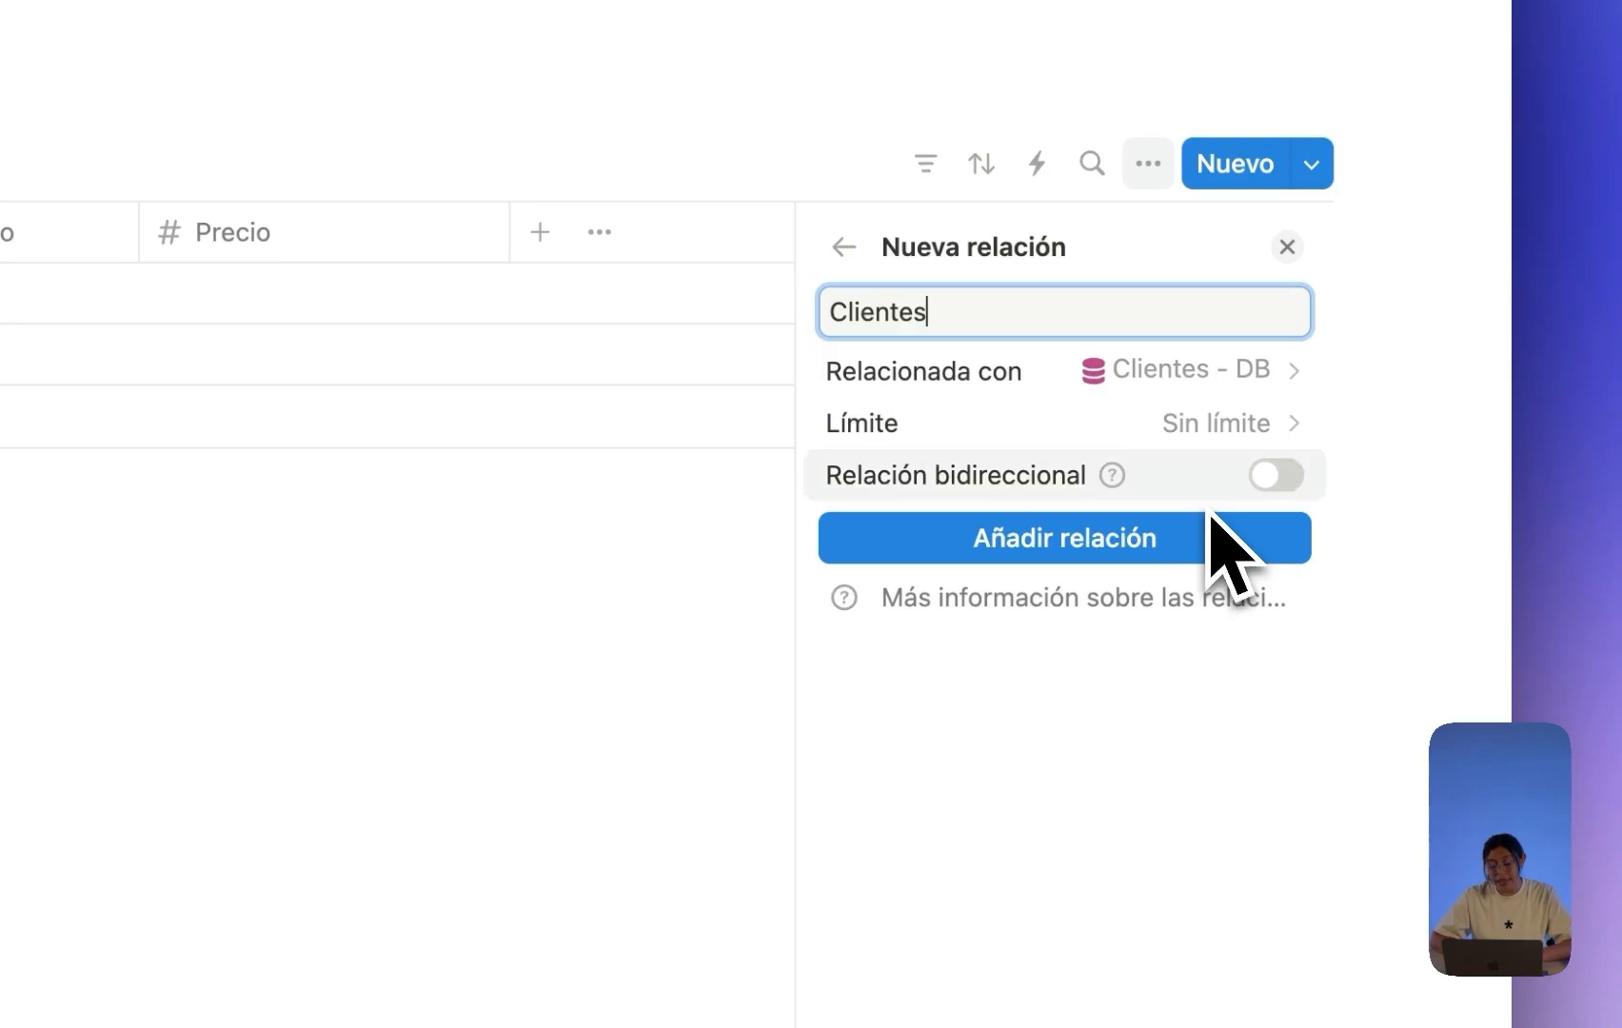
Make the Clientes relation two-way with a Citas counterpart property and create it.
click(1275, 476)
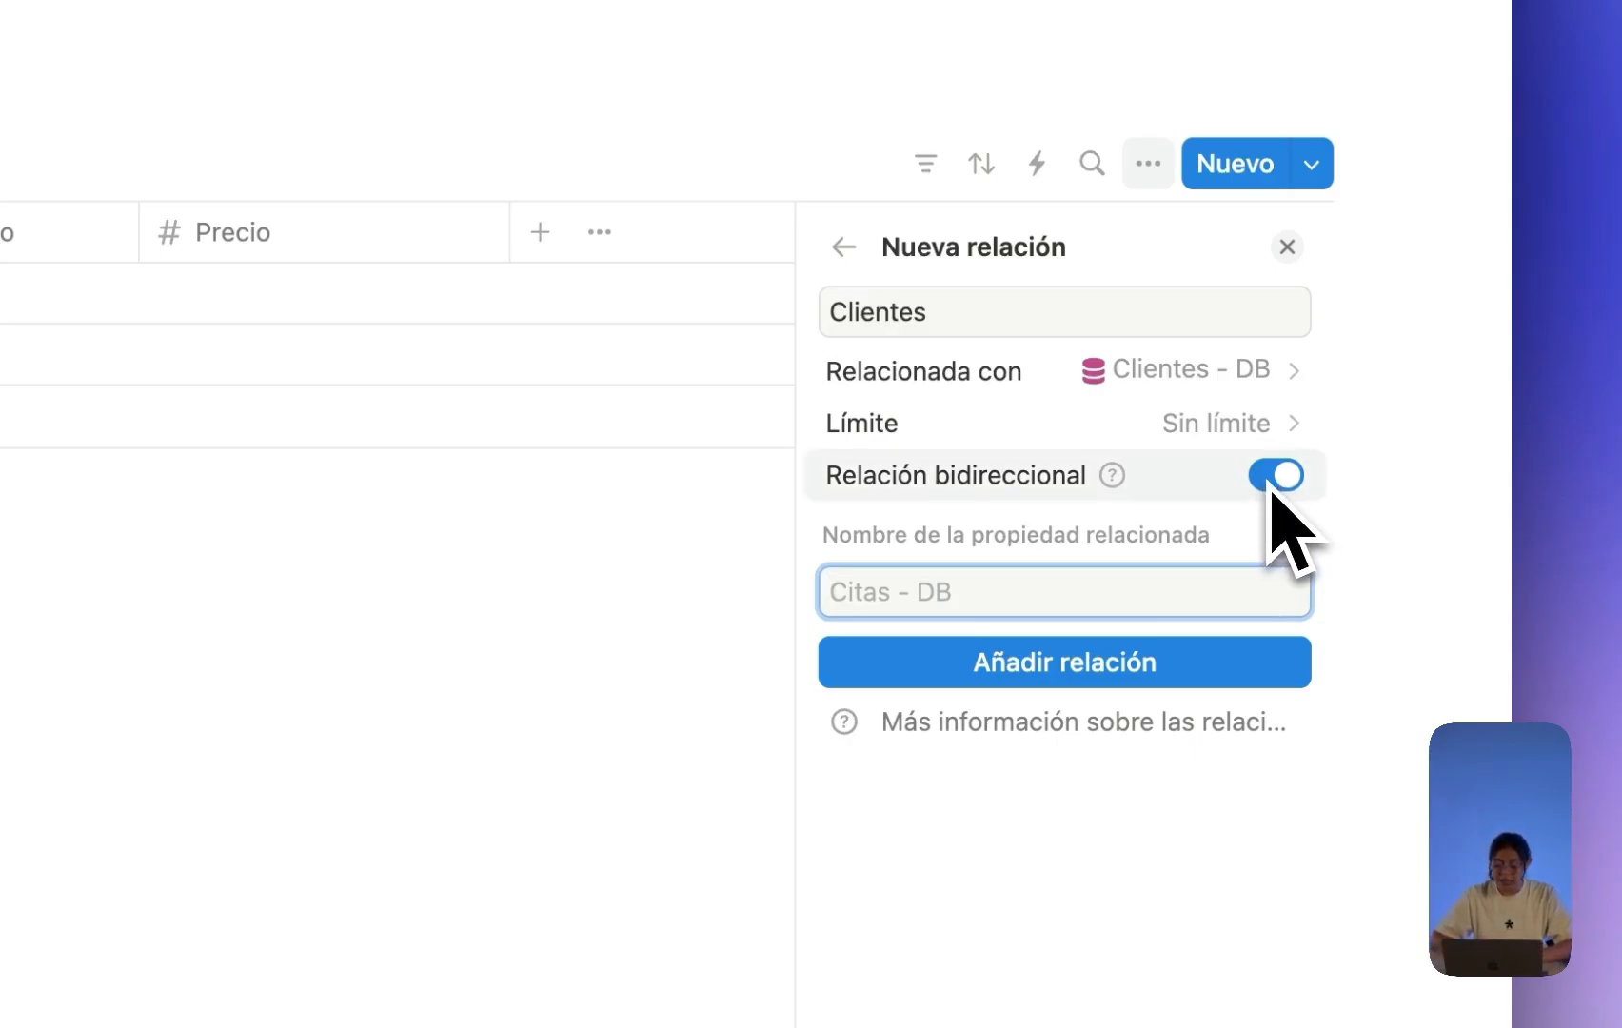
text(Citas)
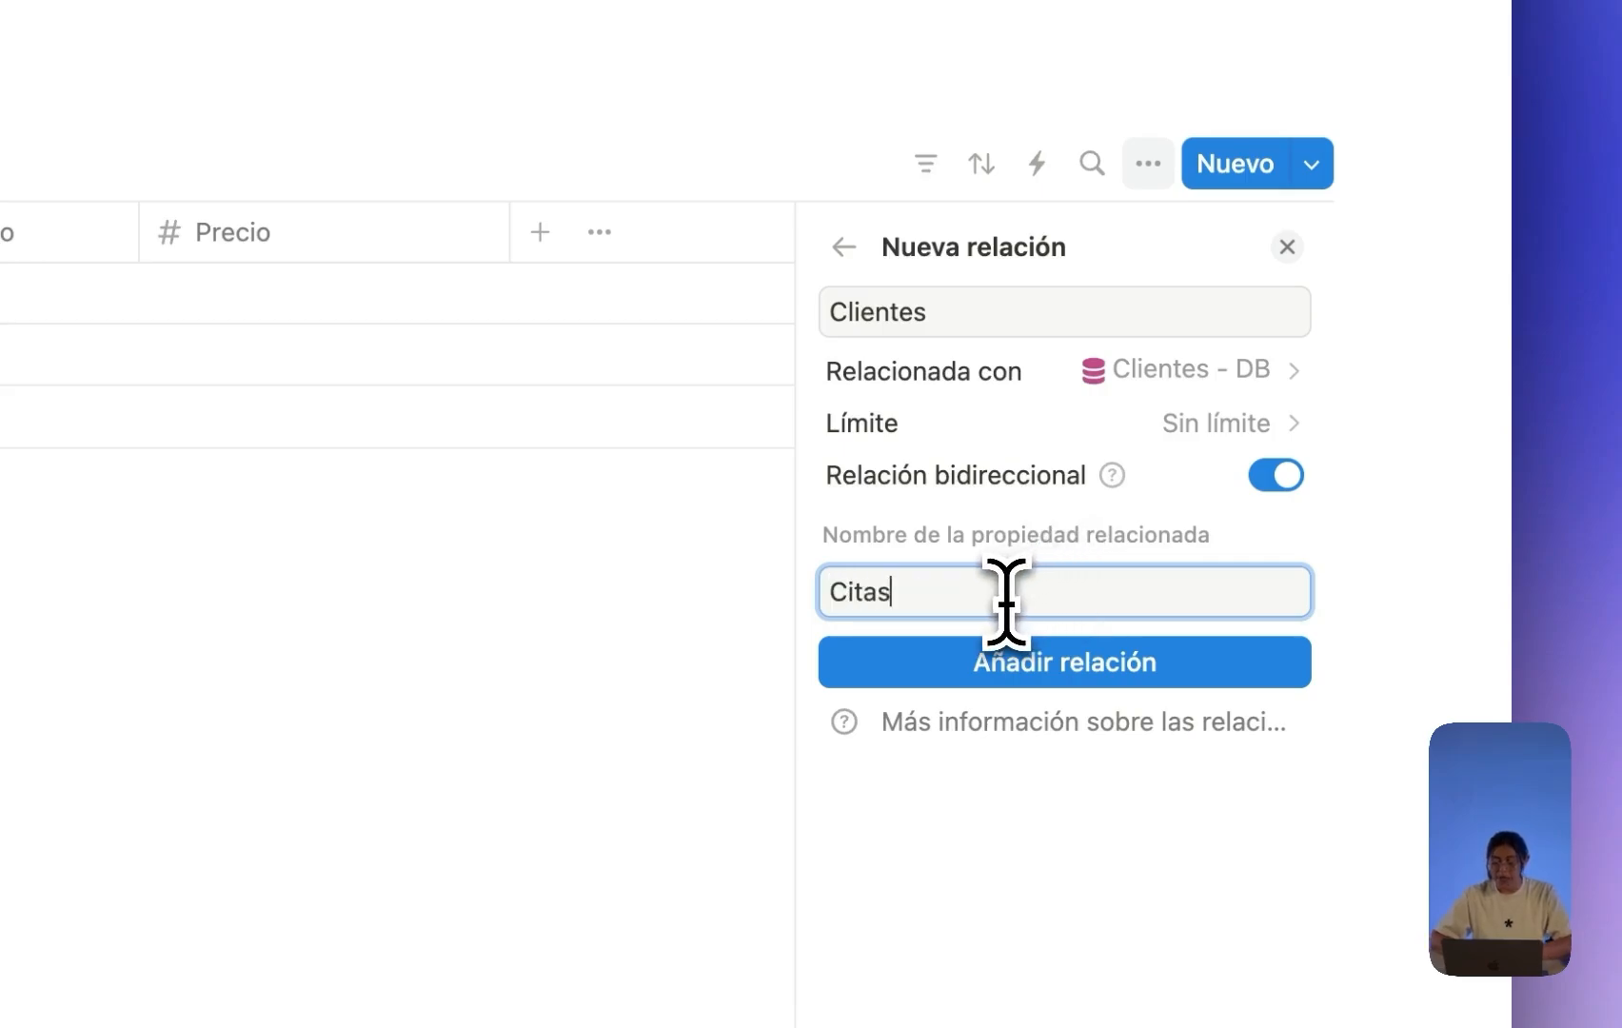
drag(927, 590, 825, 587)
click(934, 586)
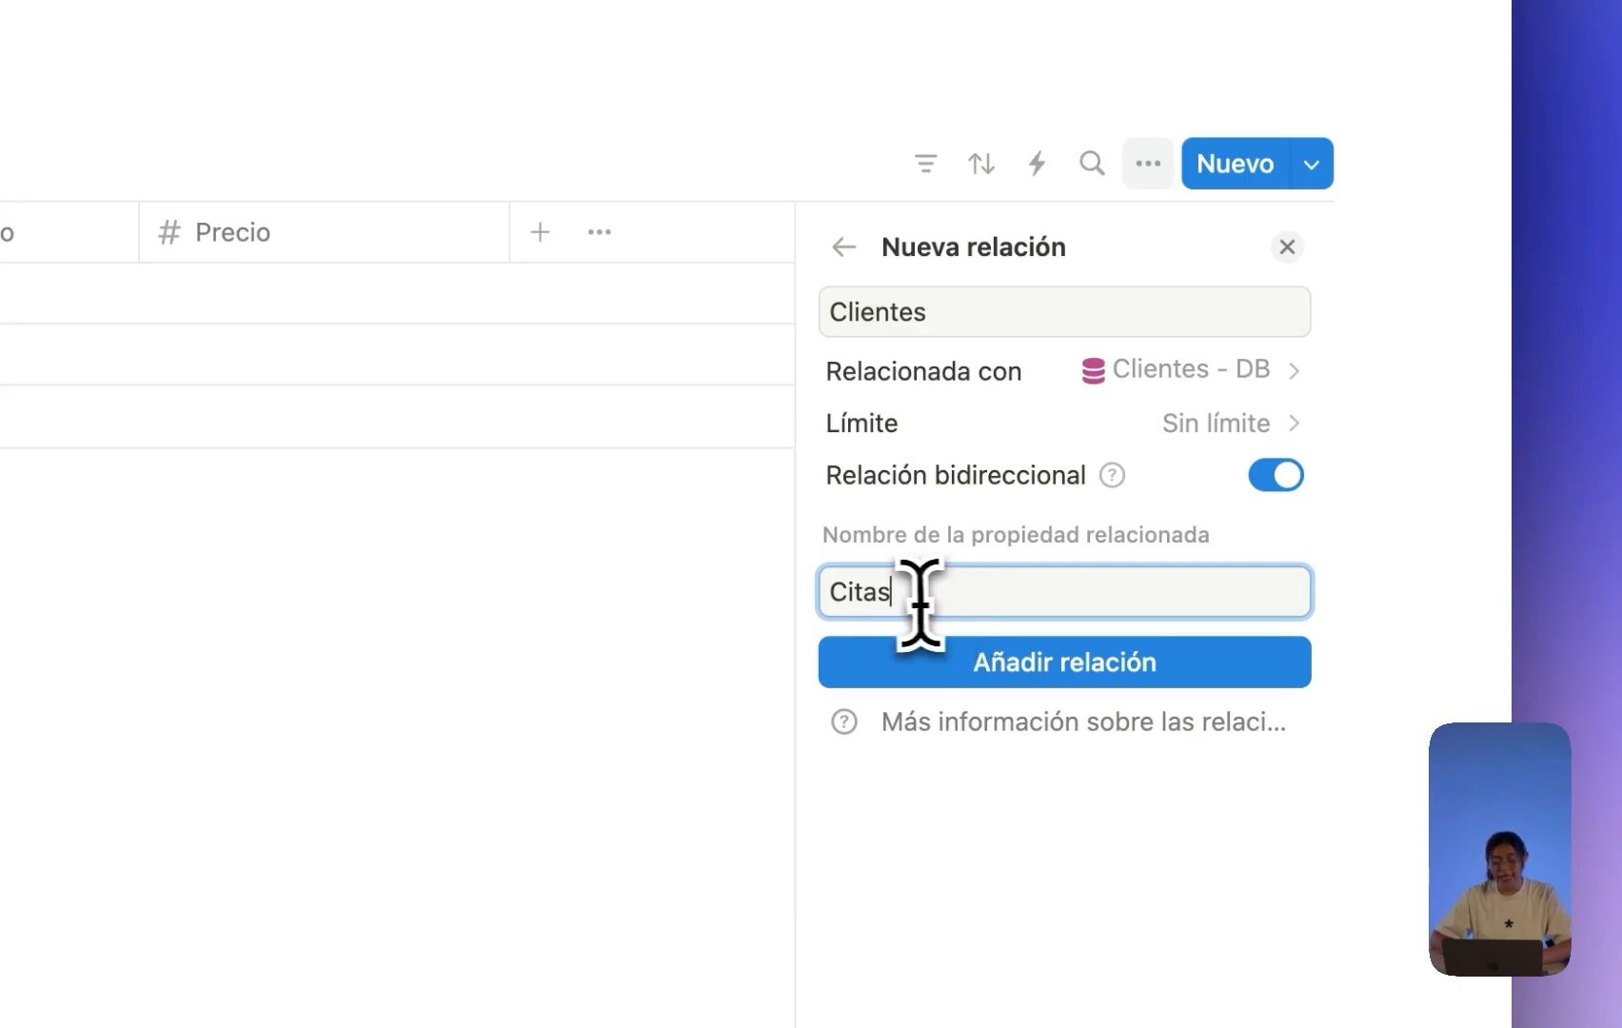
drag(902, 597, 833, 586)
click(905, 586)
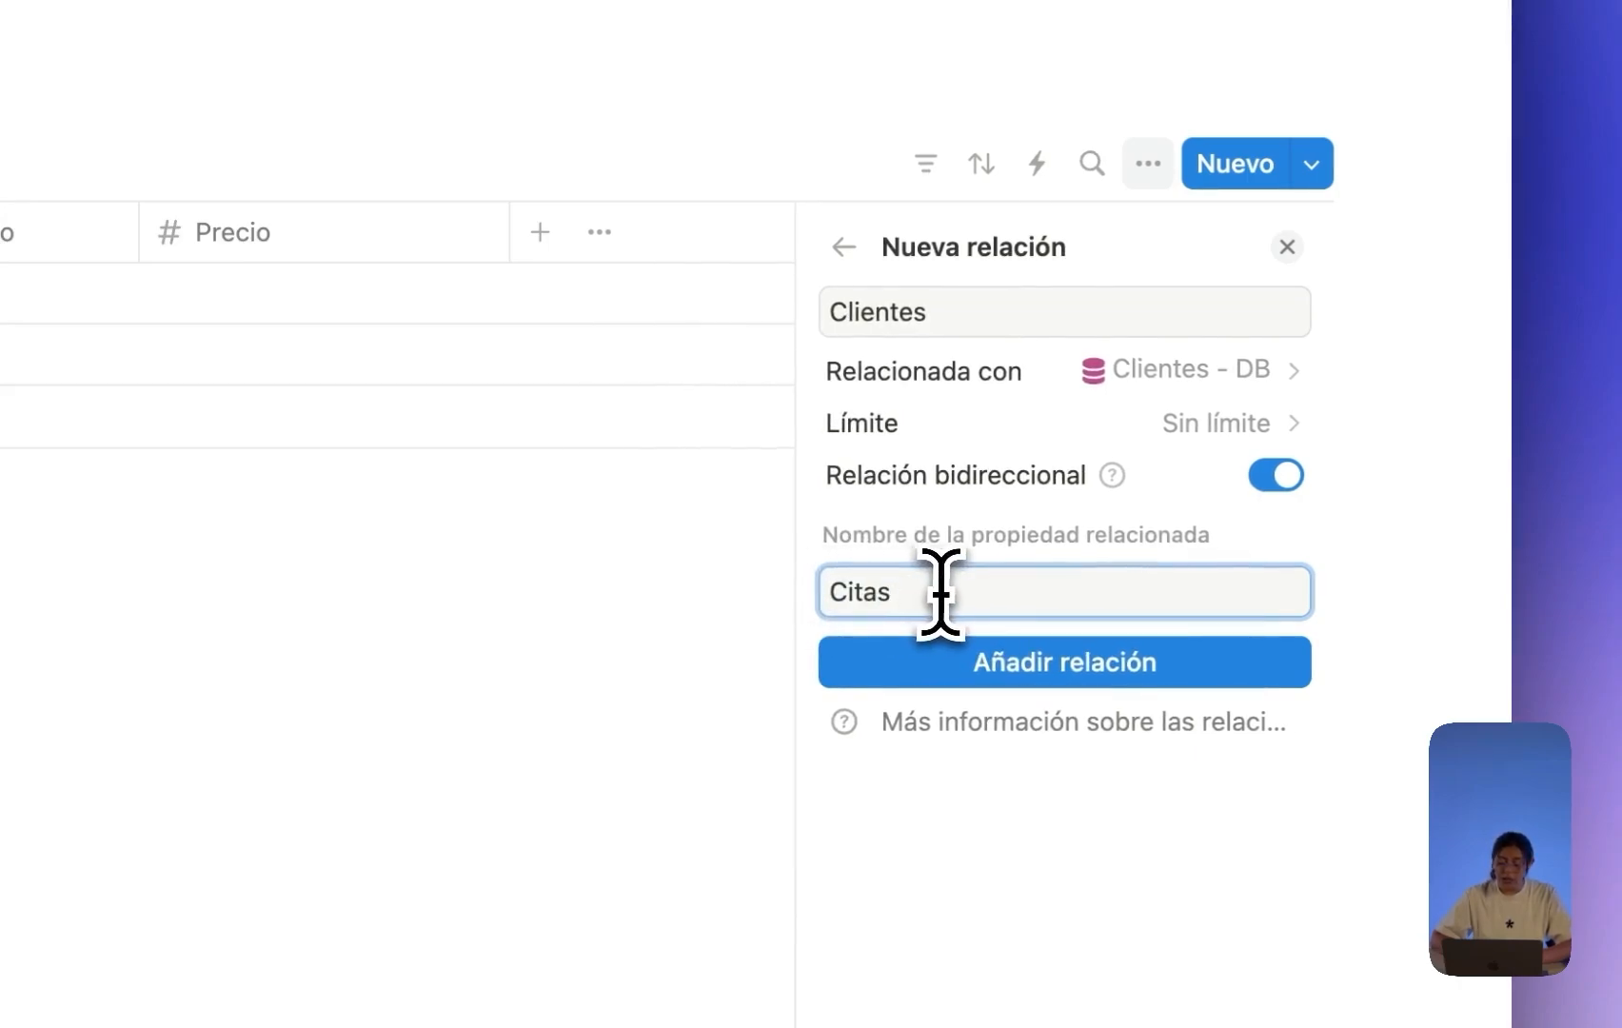
click(1038, 666)
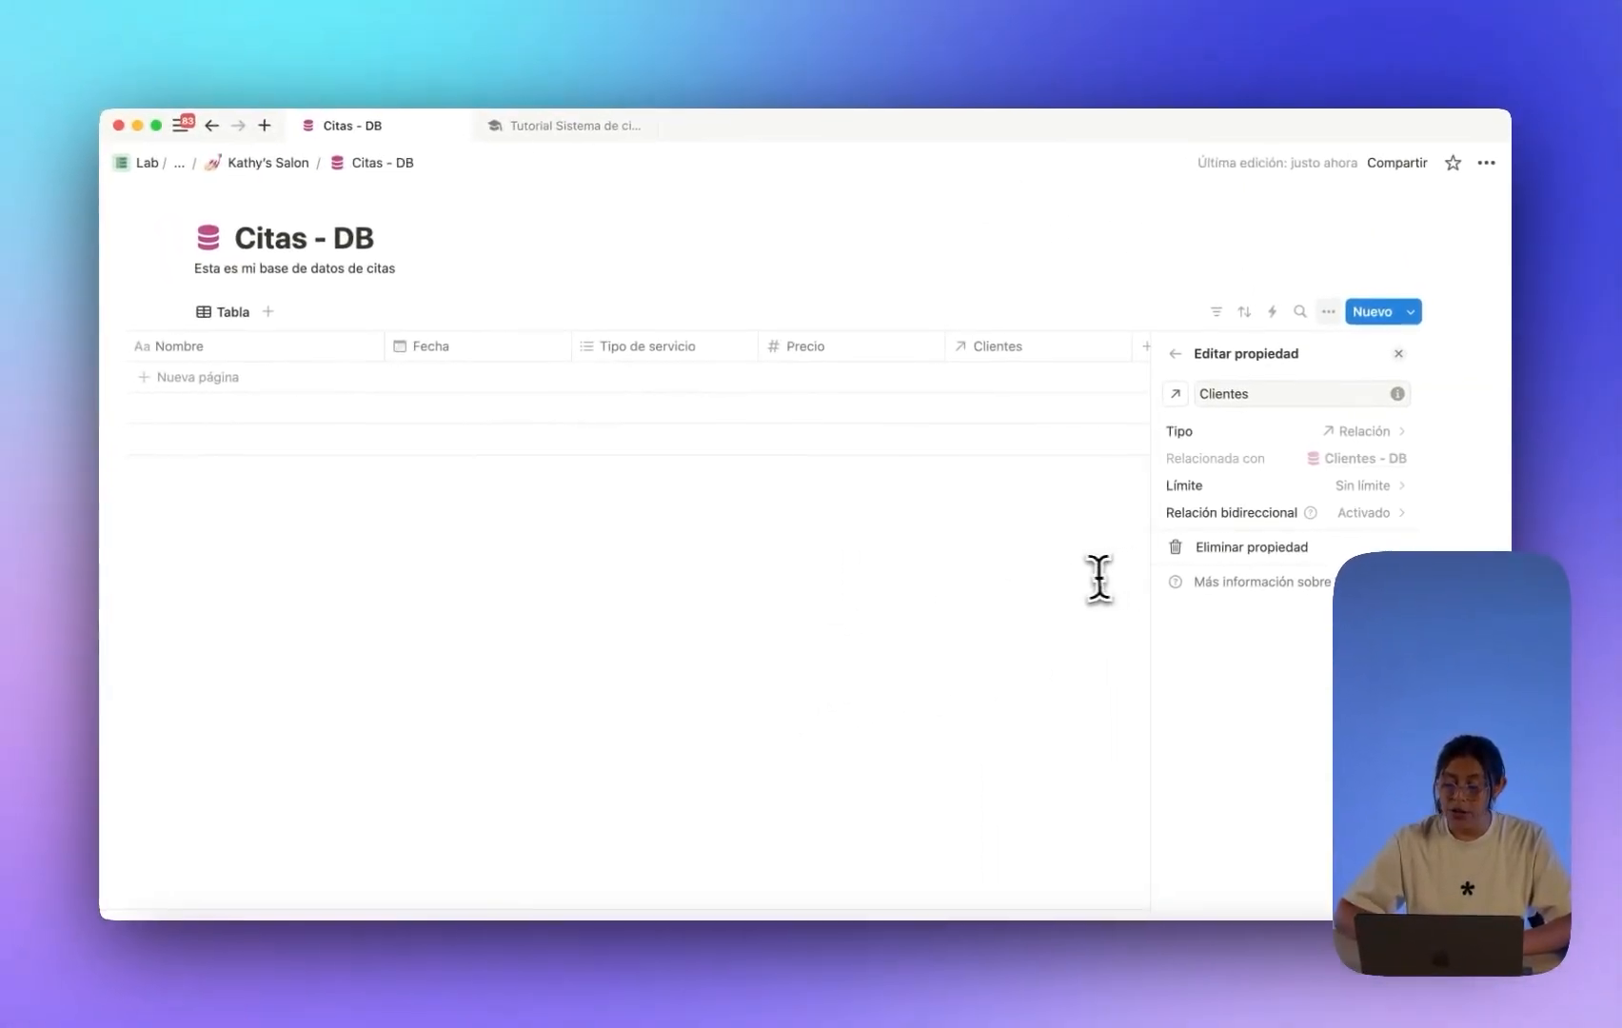
click(1071, 580)
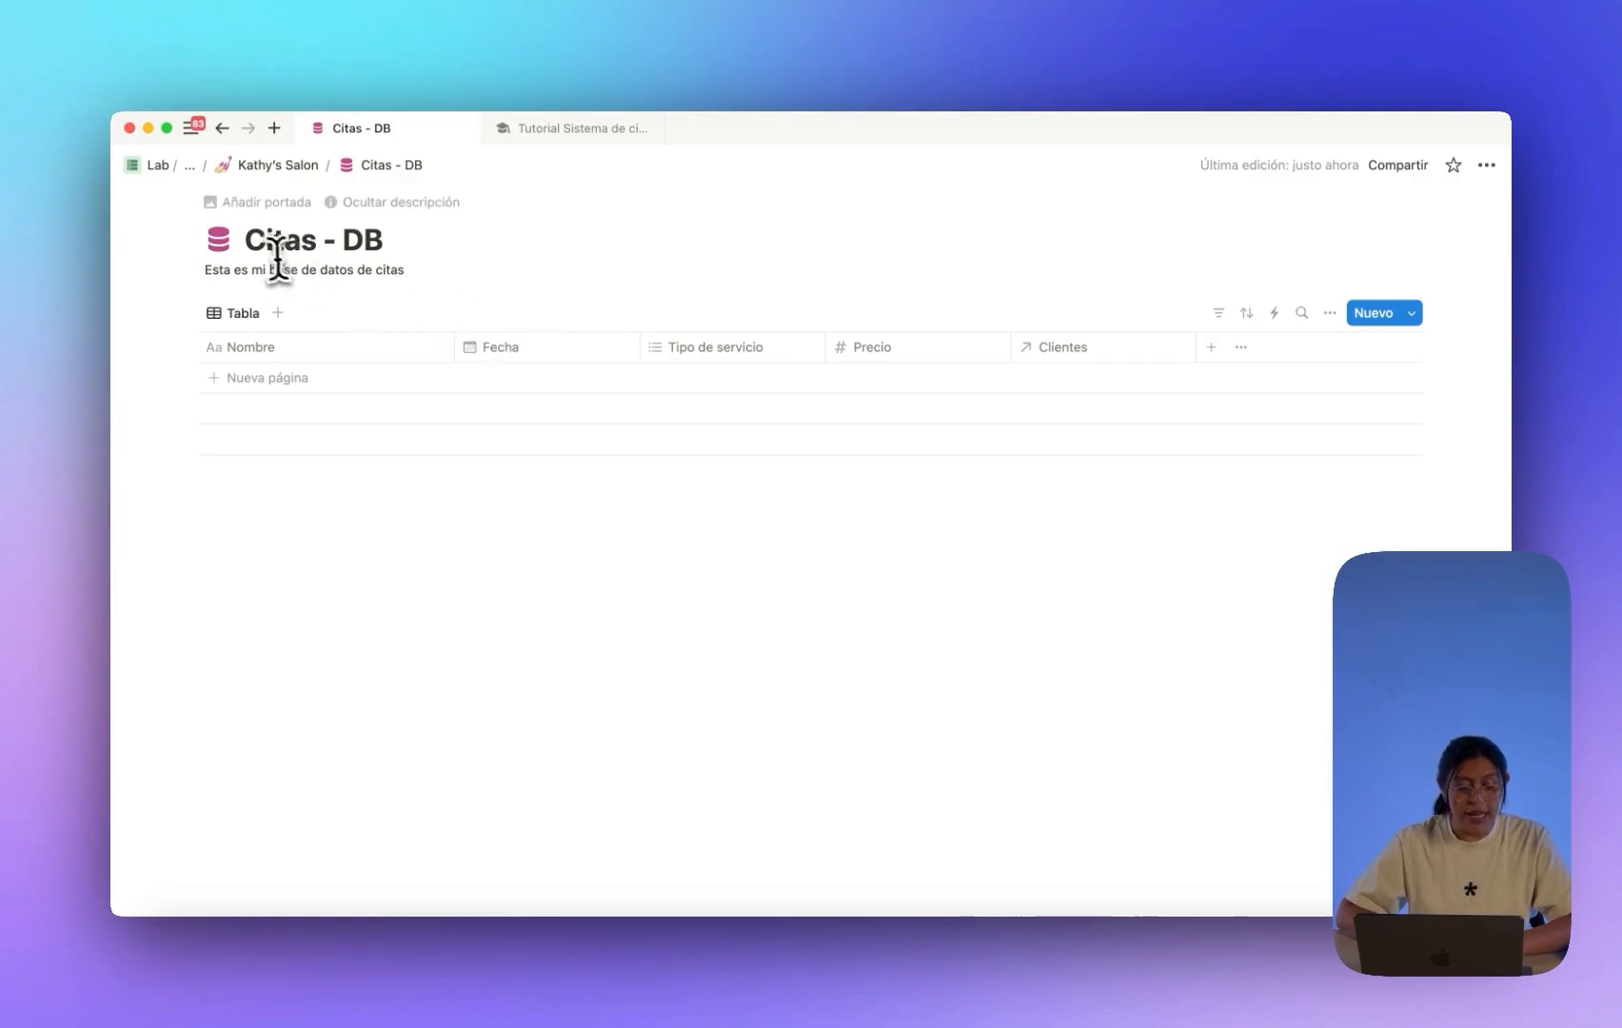
drag(249, 246, 377, 239)
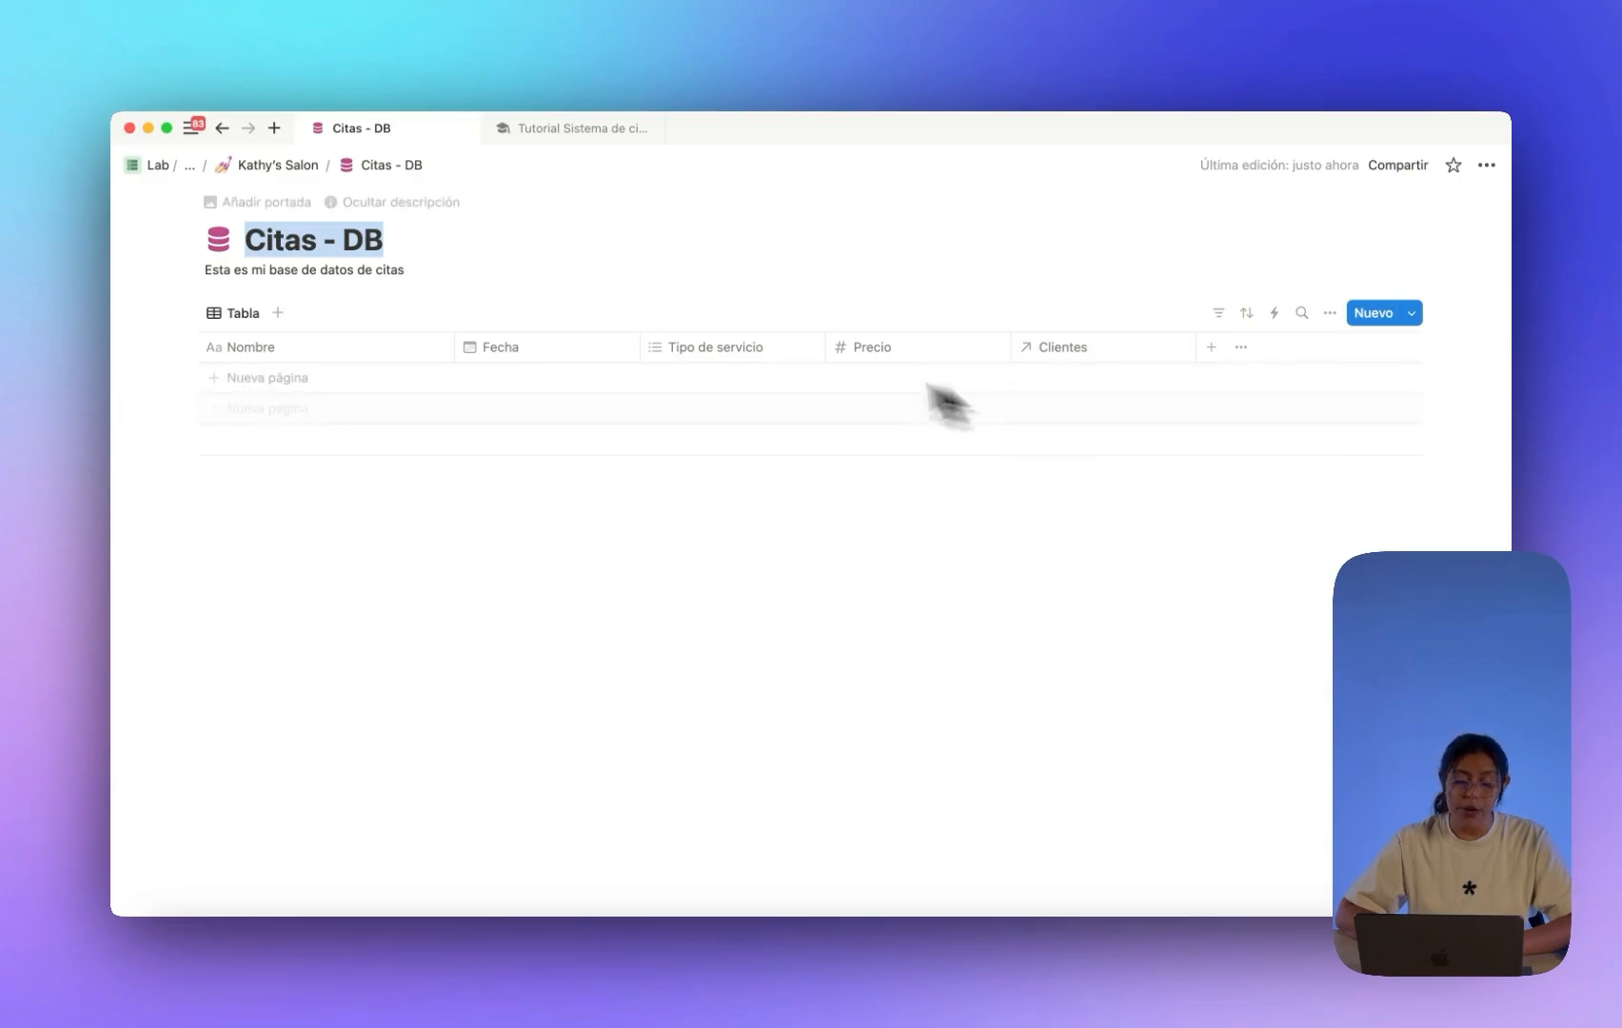
click(259, 164)
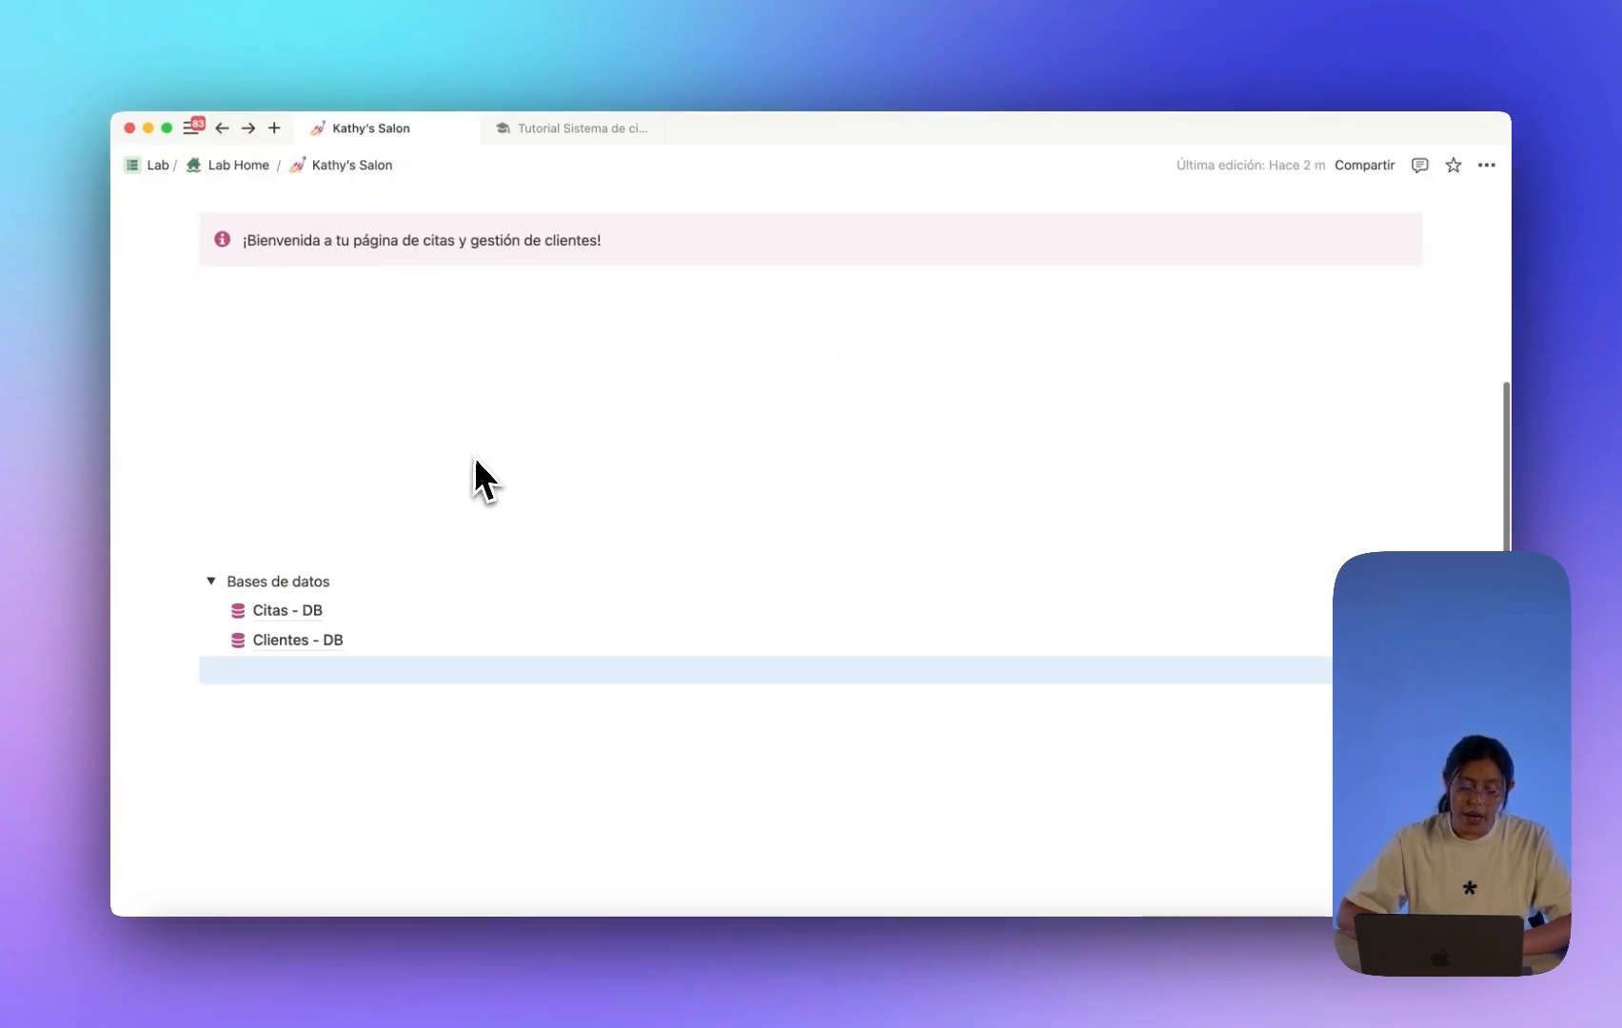
click(279, 640)
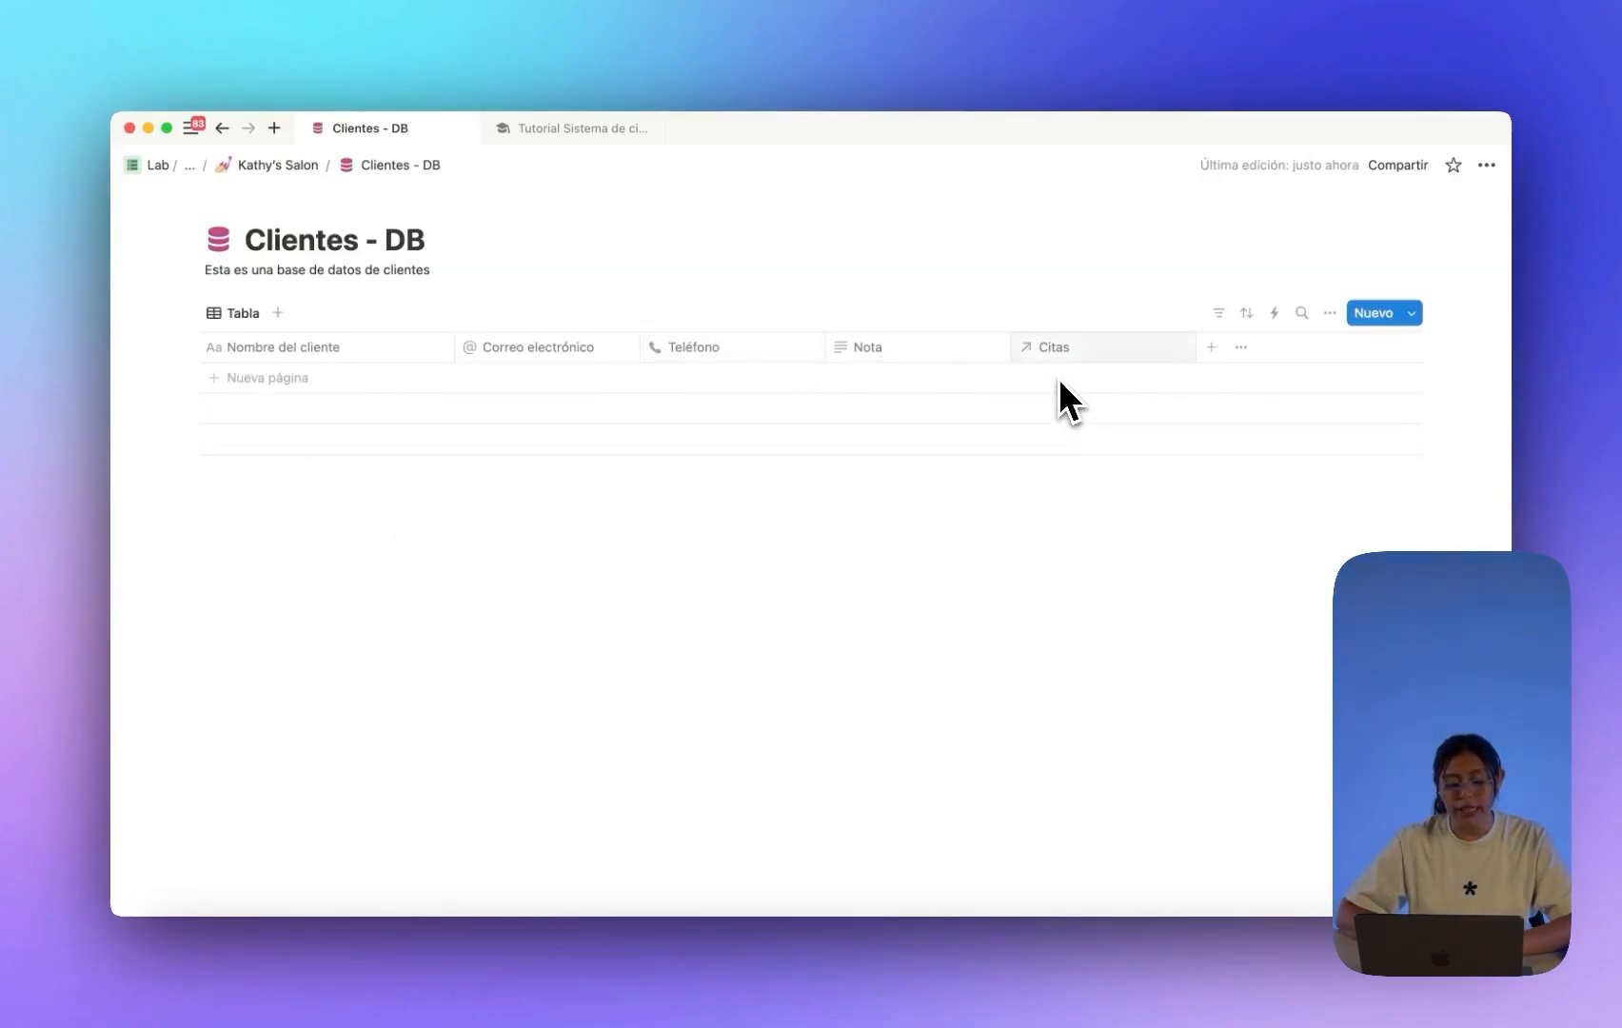
click(276, 165)
click(290, 610)
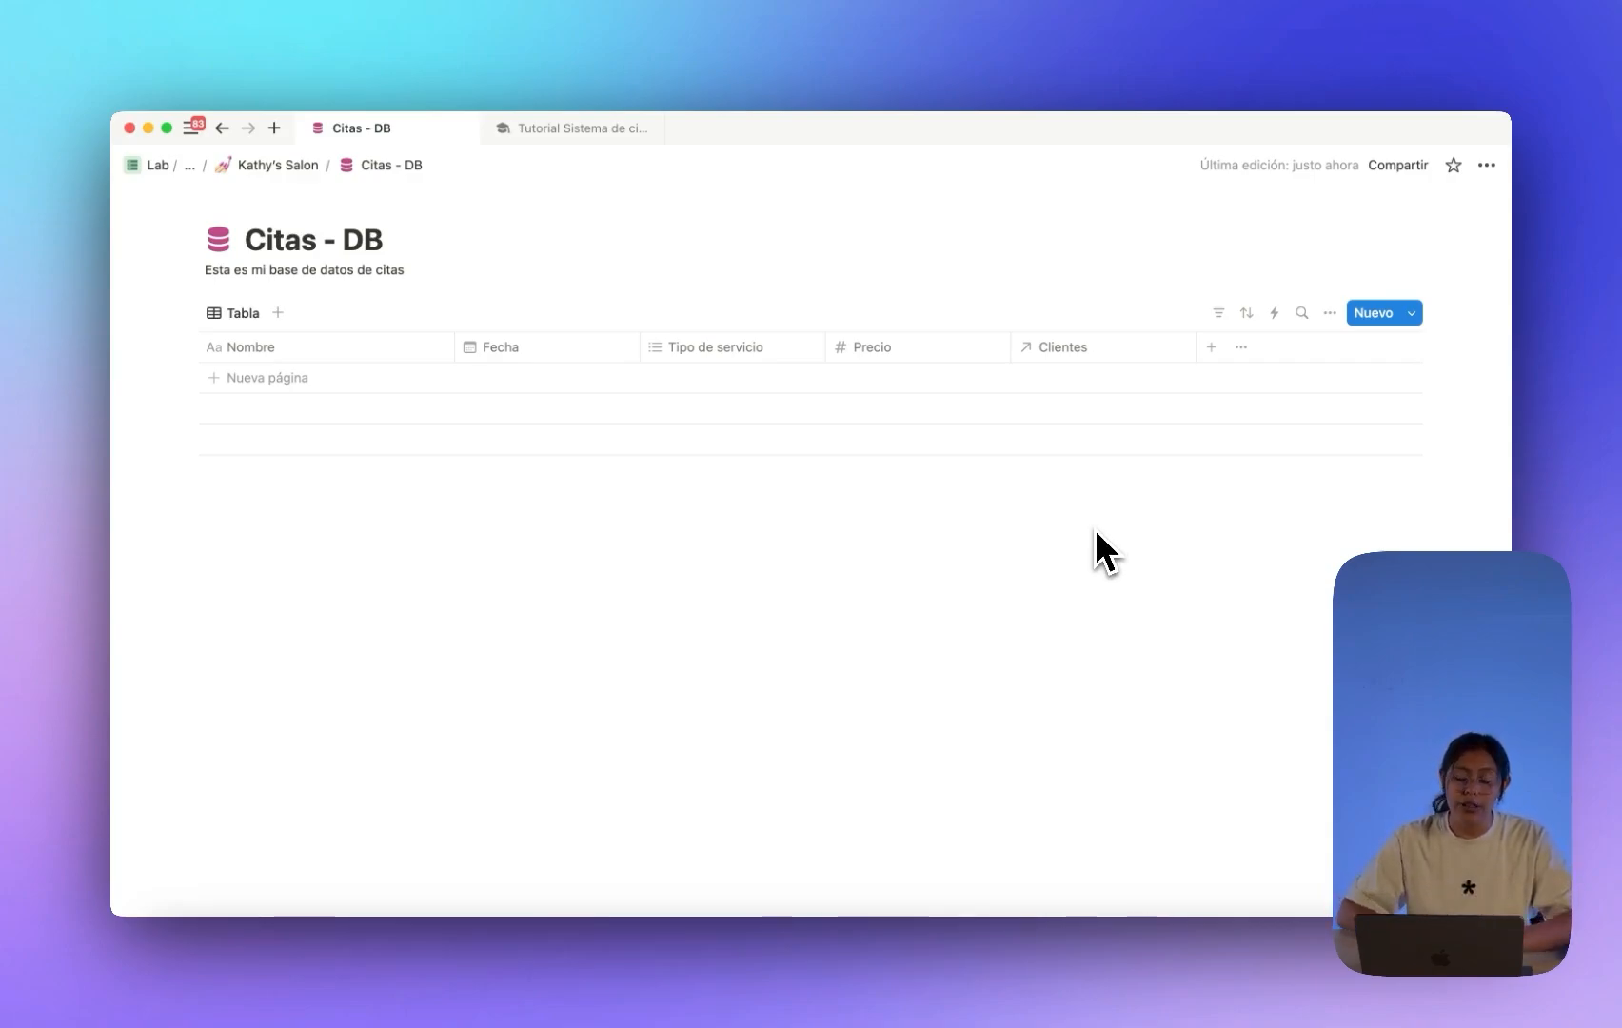
click(269, 164)
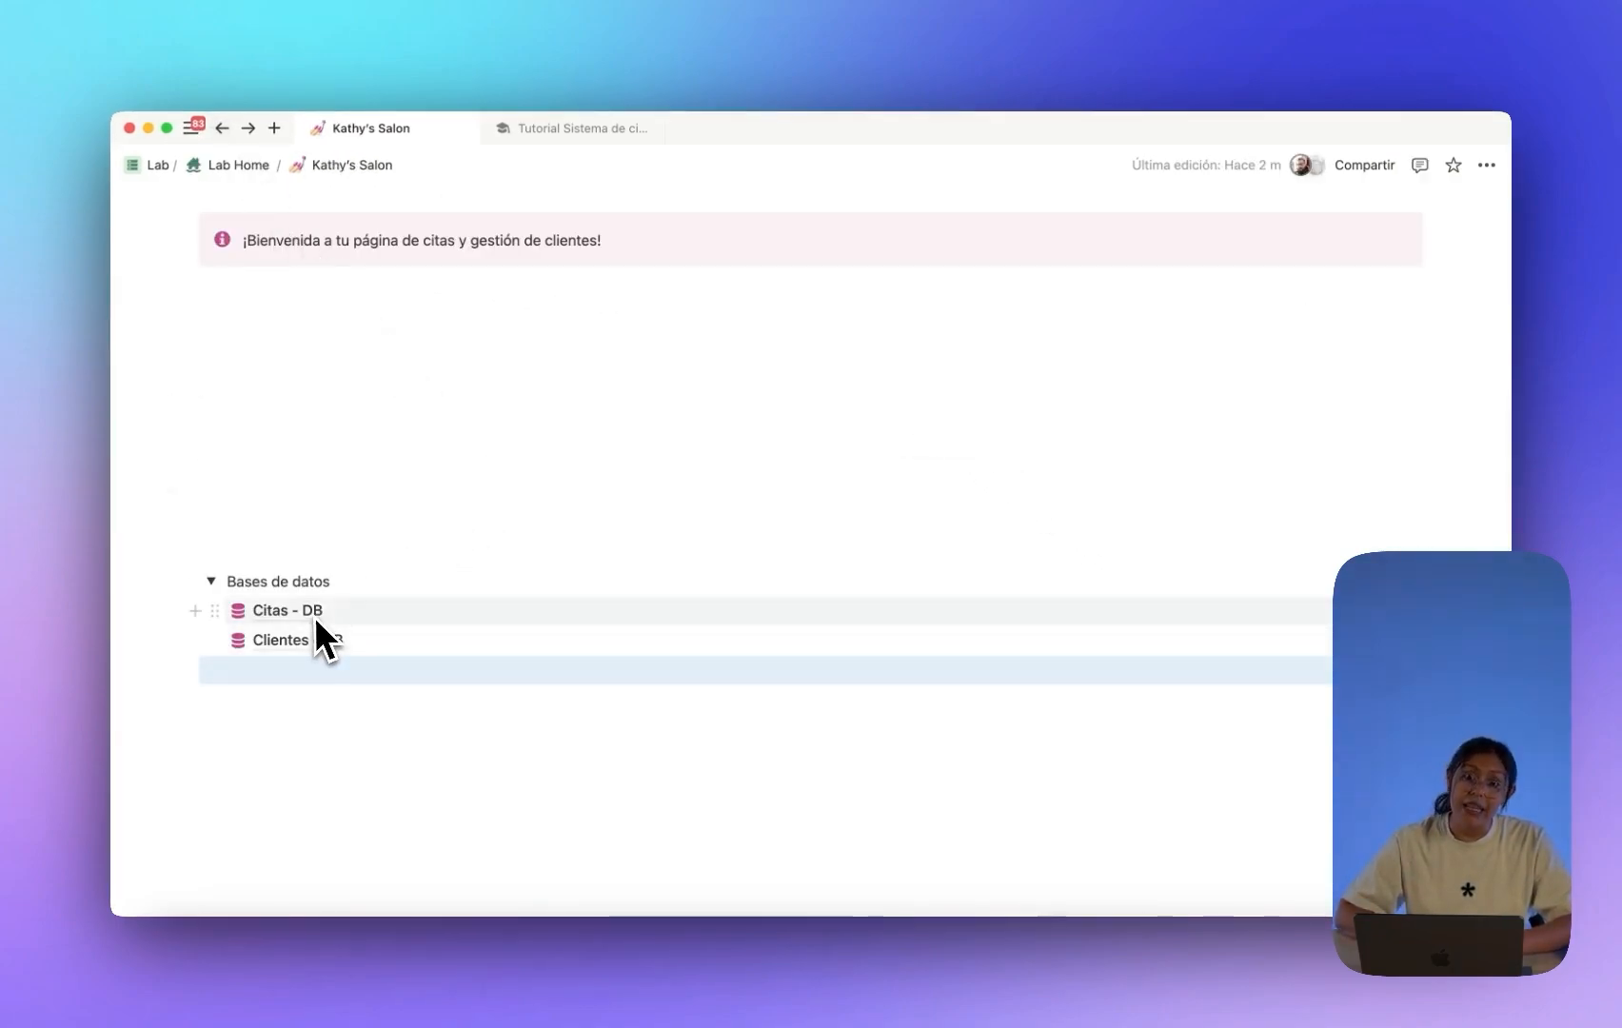
mouse_move(315, 613)
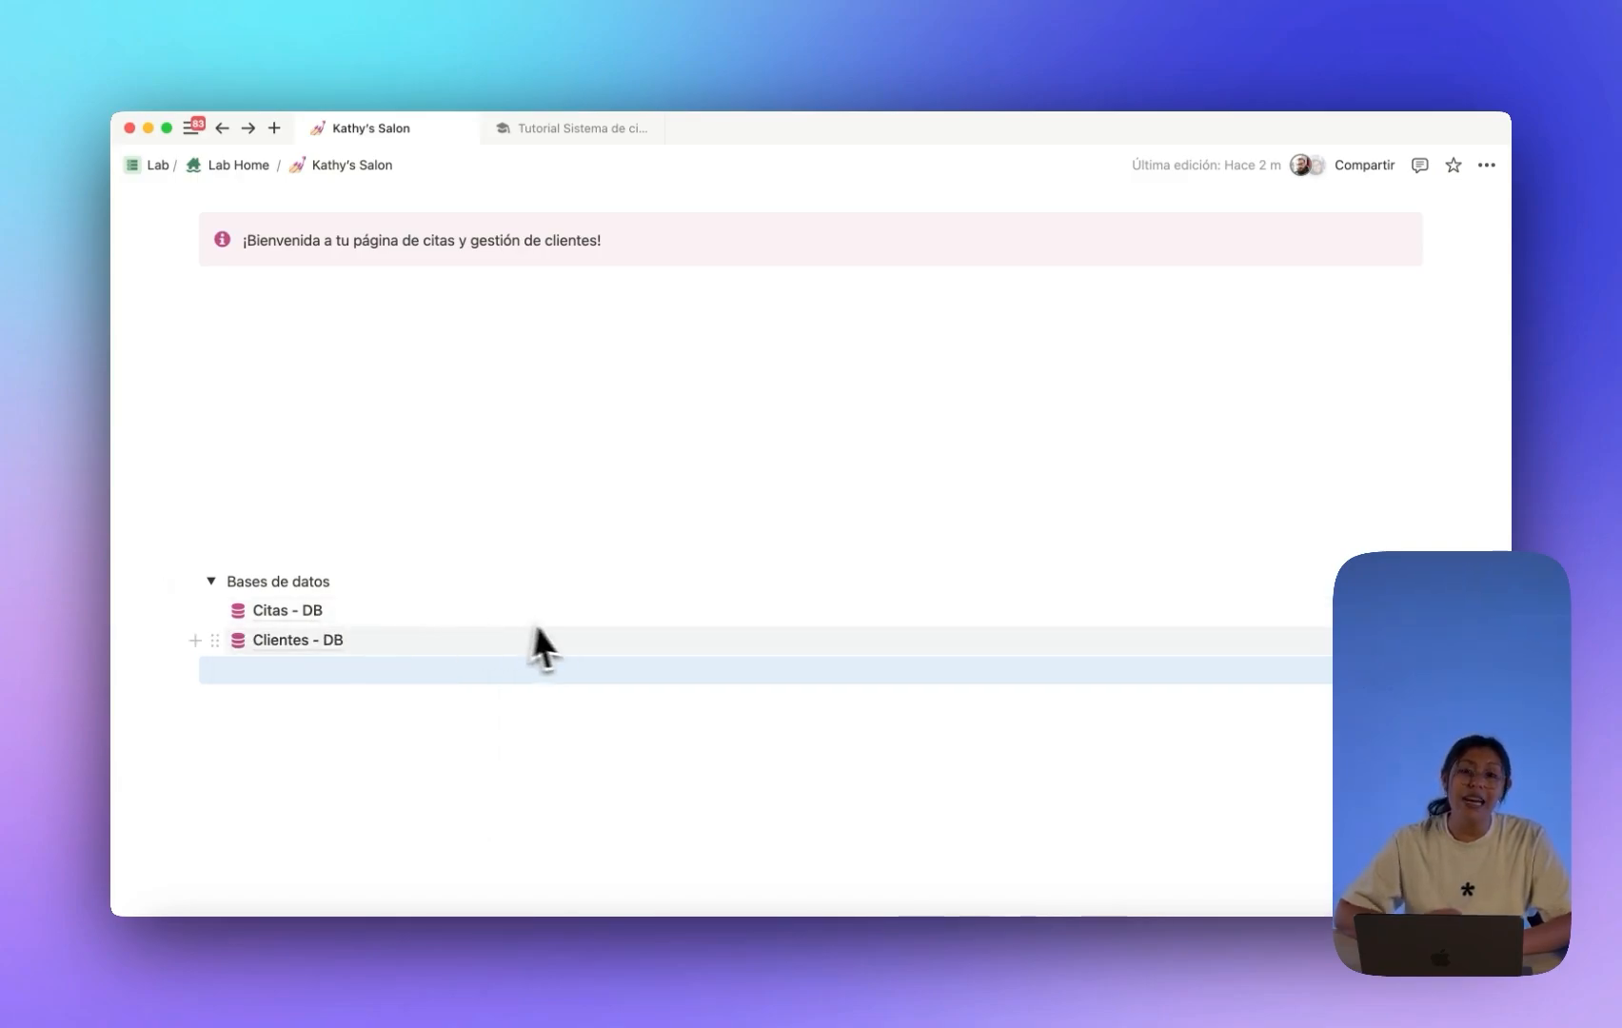
mouse_move(601, 633)
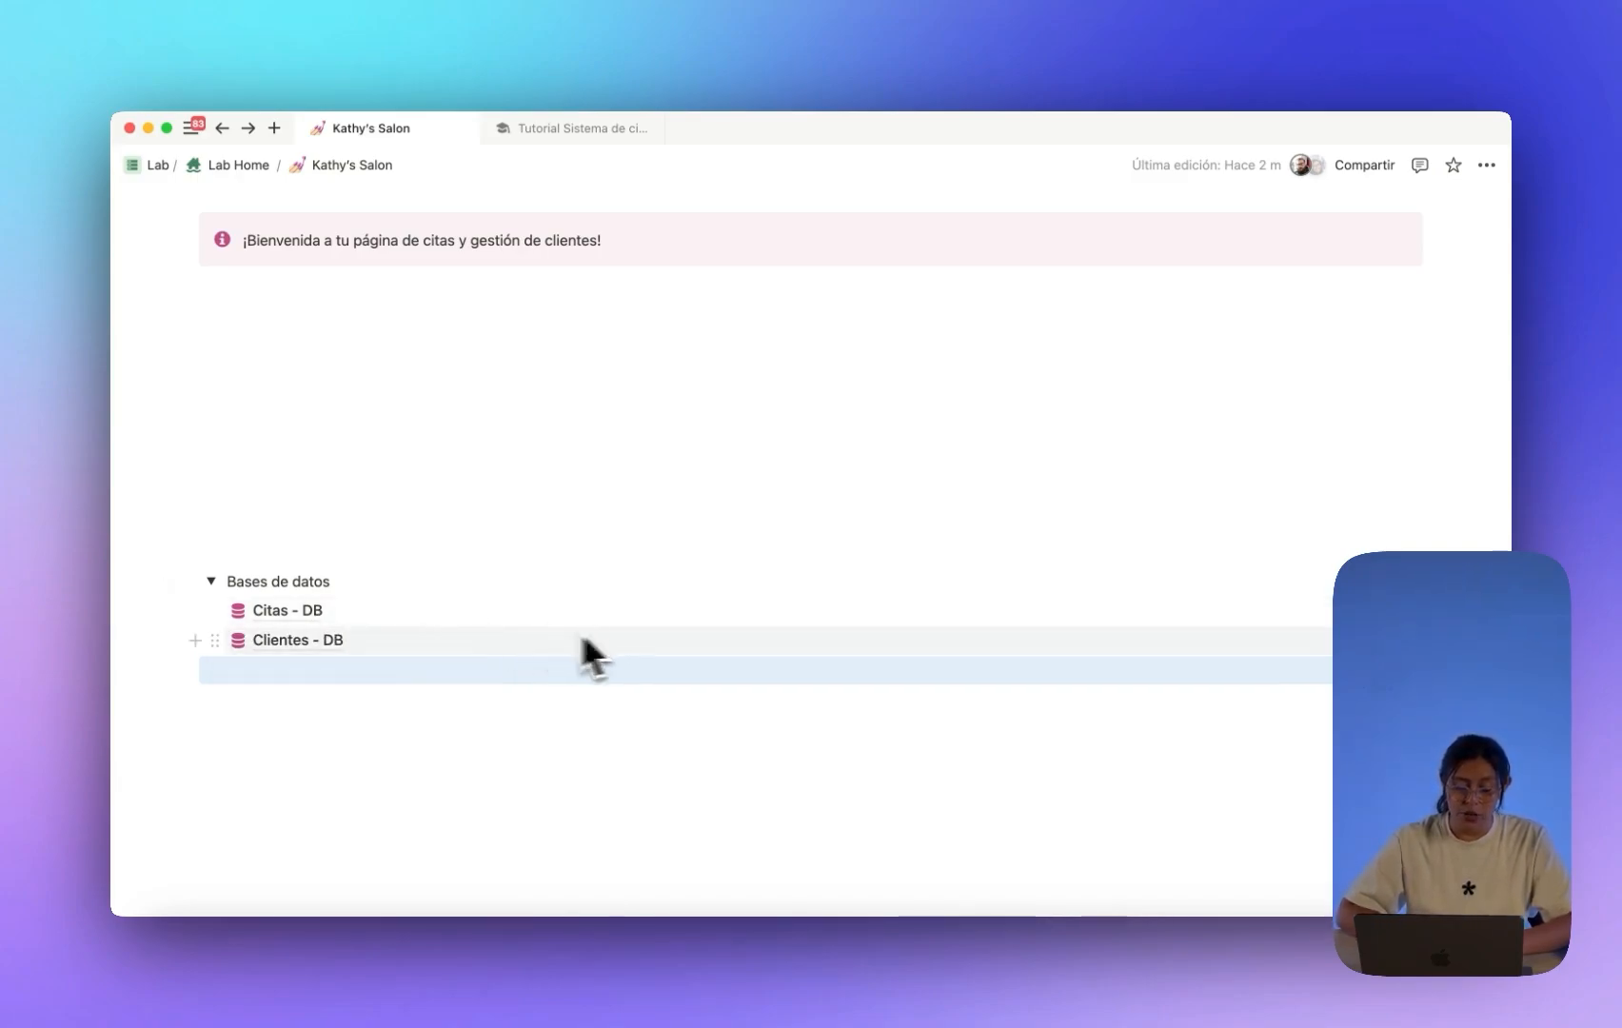
click(320, 610)
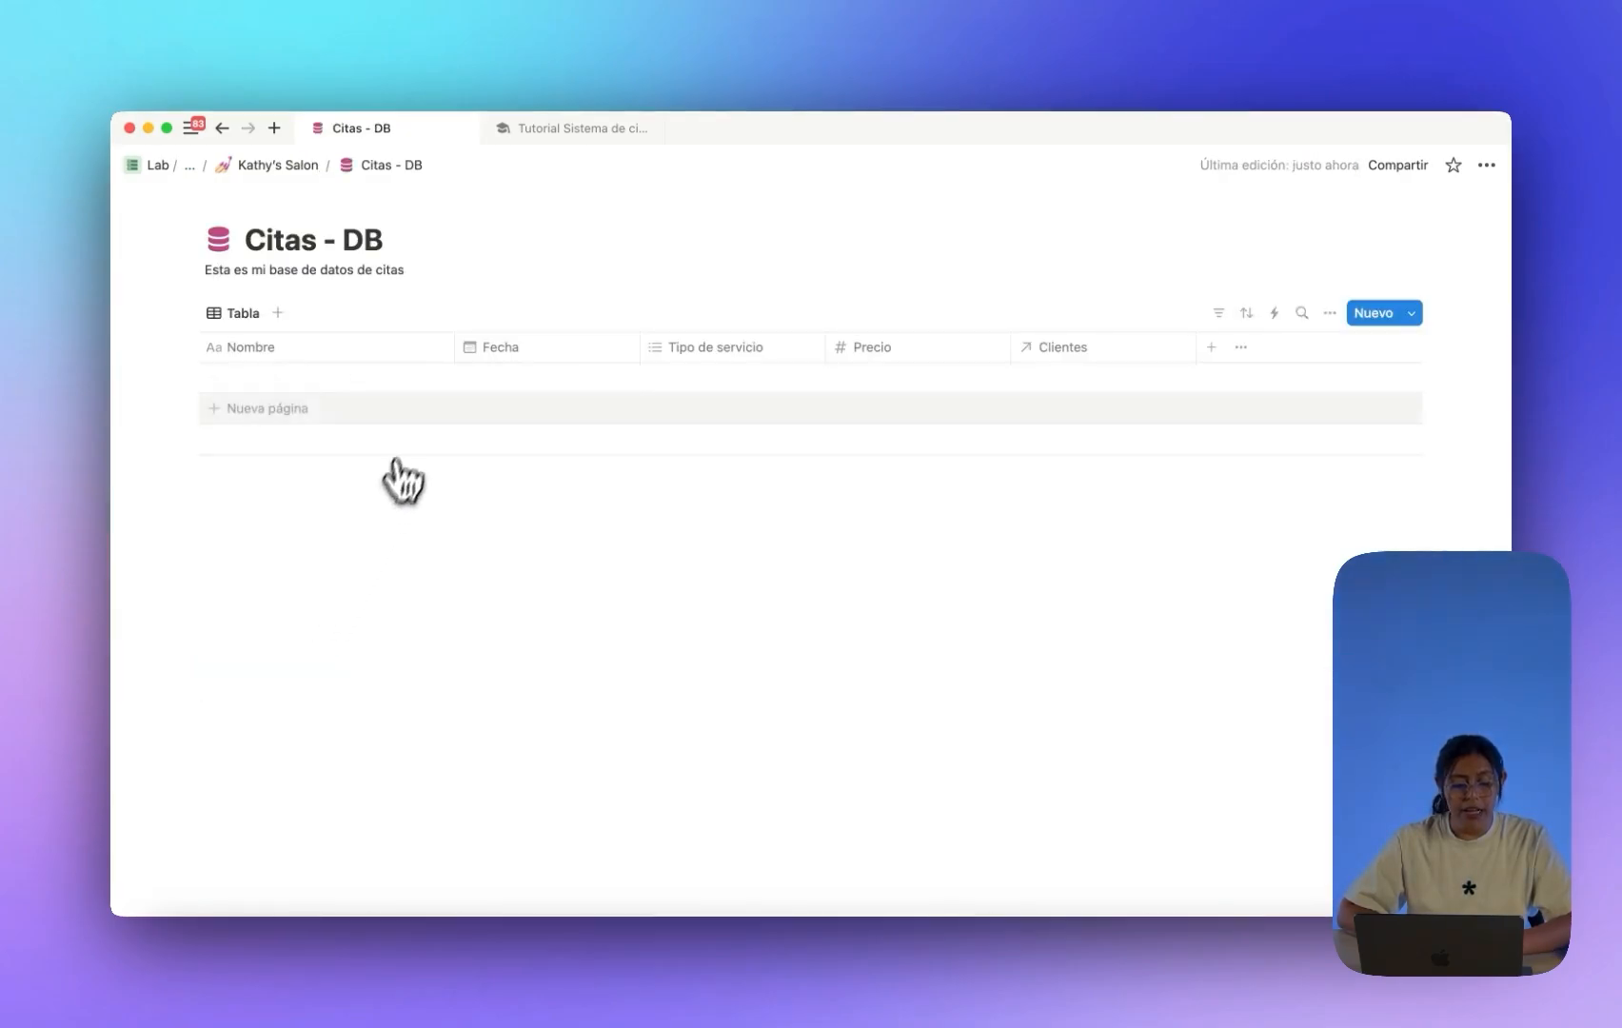
Review the Tipo de servicio property settings, then show the Citas - DB templates list.
click(692, 349)
click(750, 415)
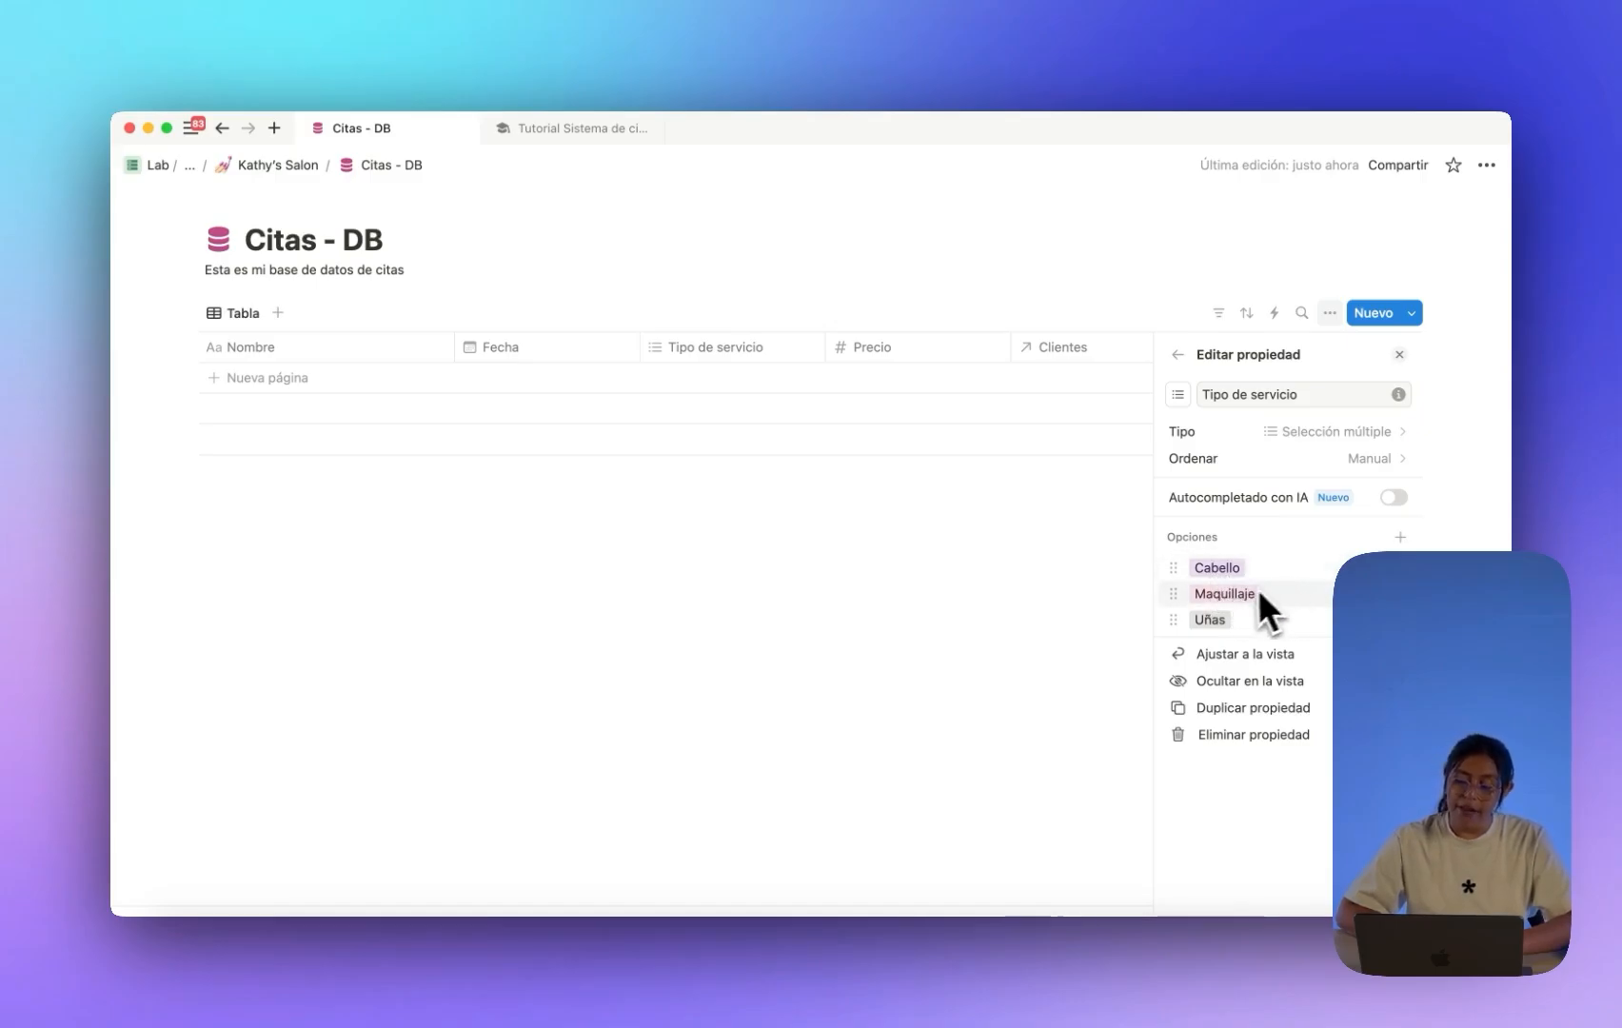
click(880, 562)
click(1412, 314)
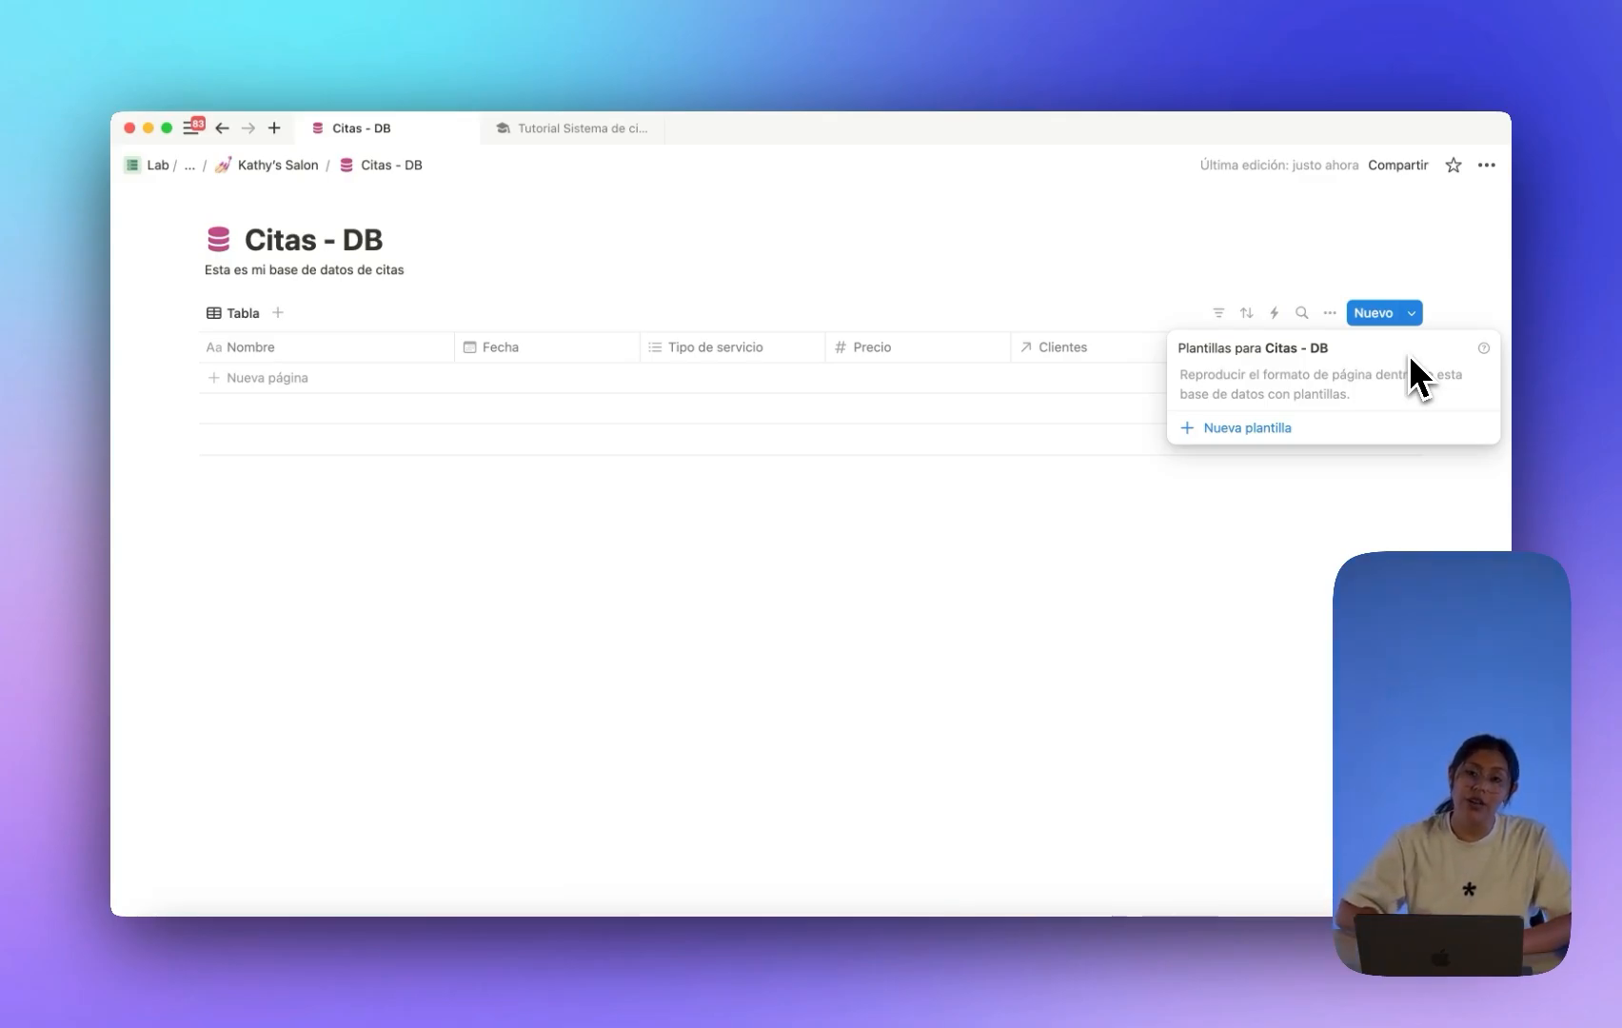
Create a new Citas - DB template titled 'Servicio de uñas'.
click(1258, 484)
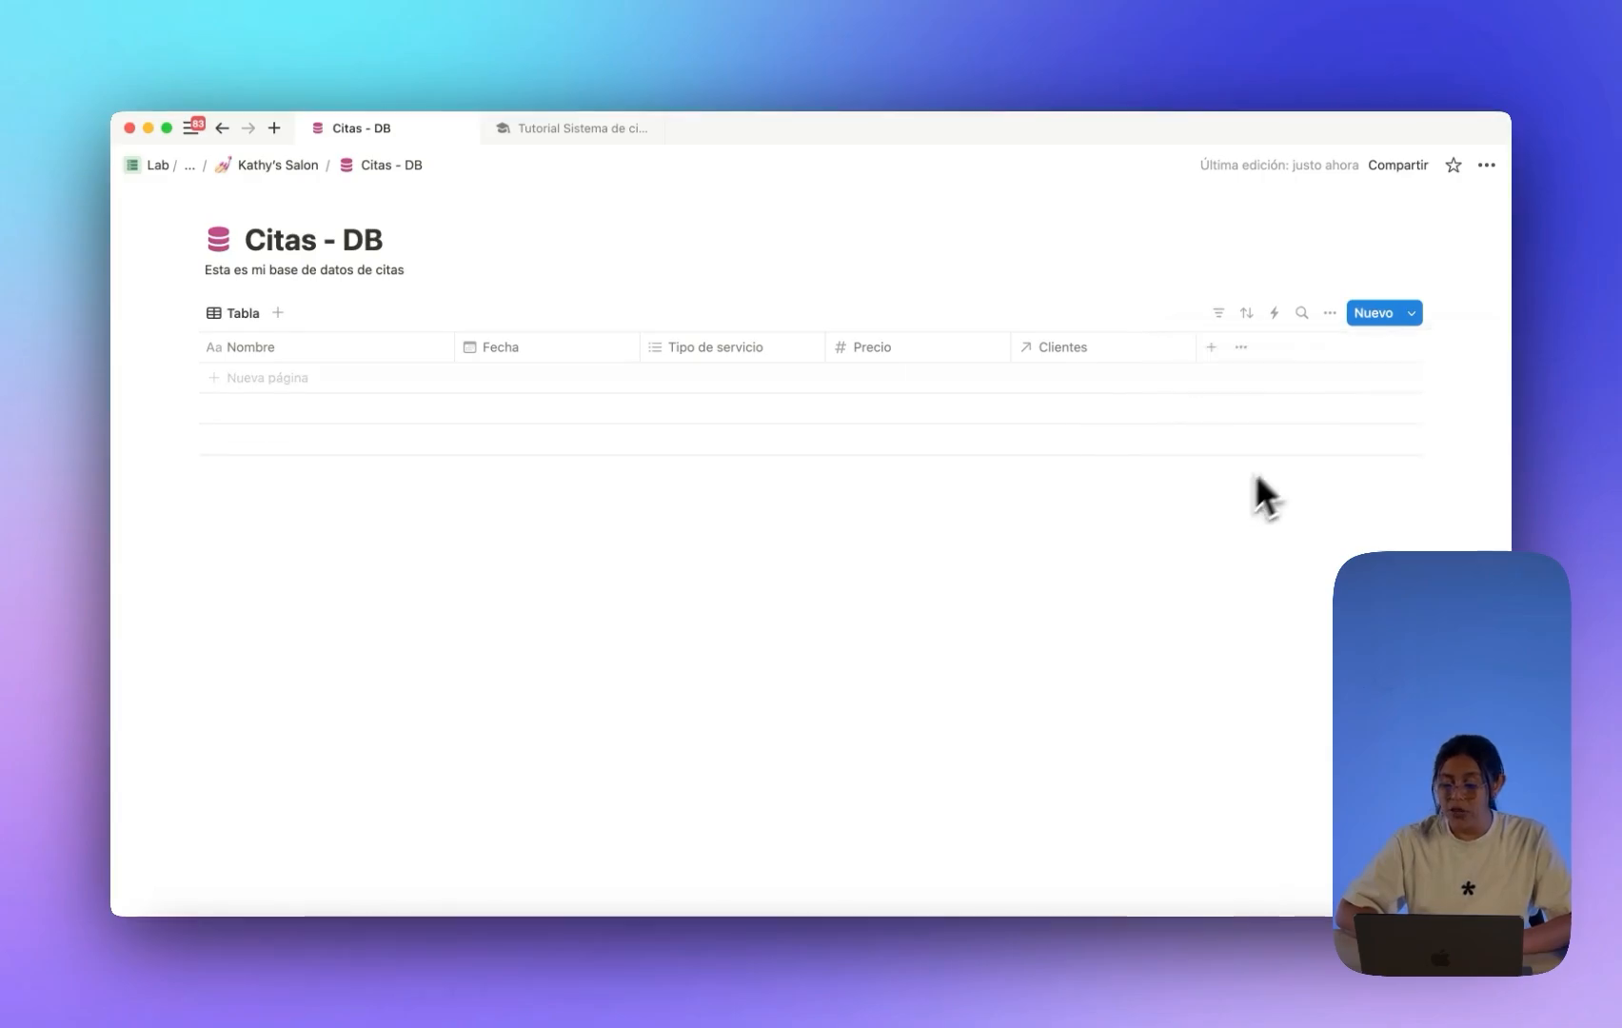
click(1411, 314)
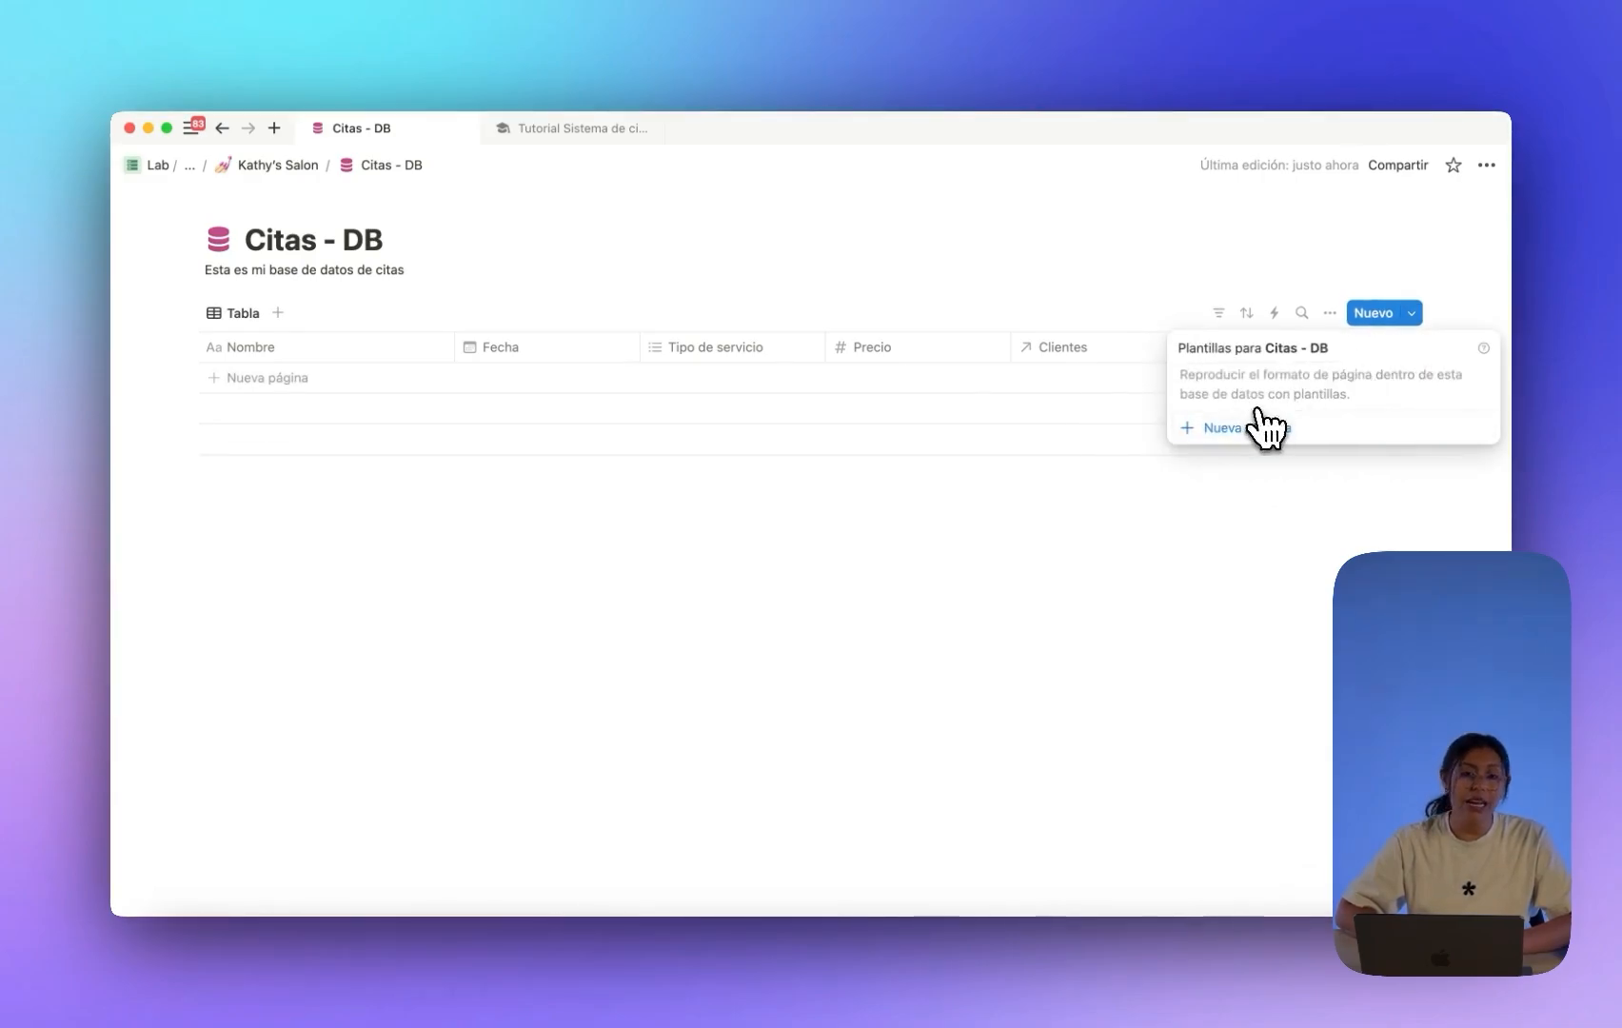
click(1050, 568)
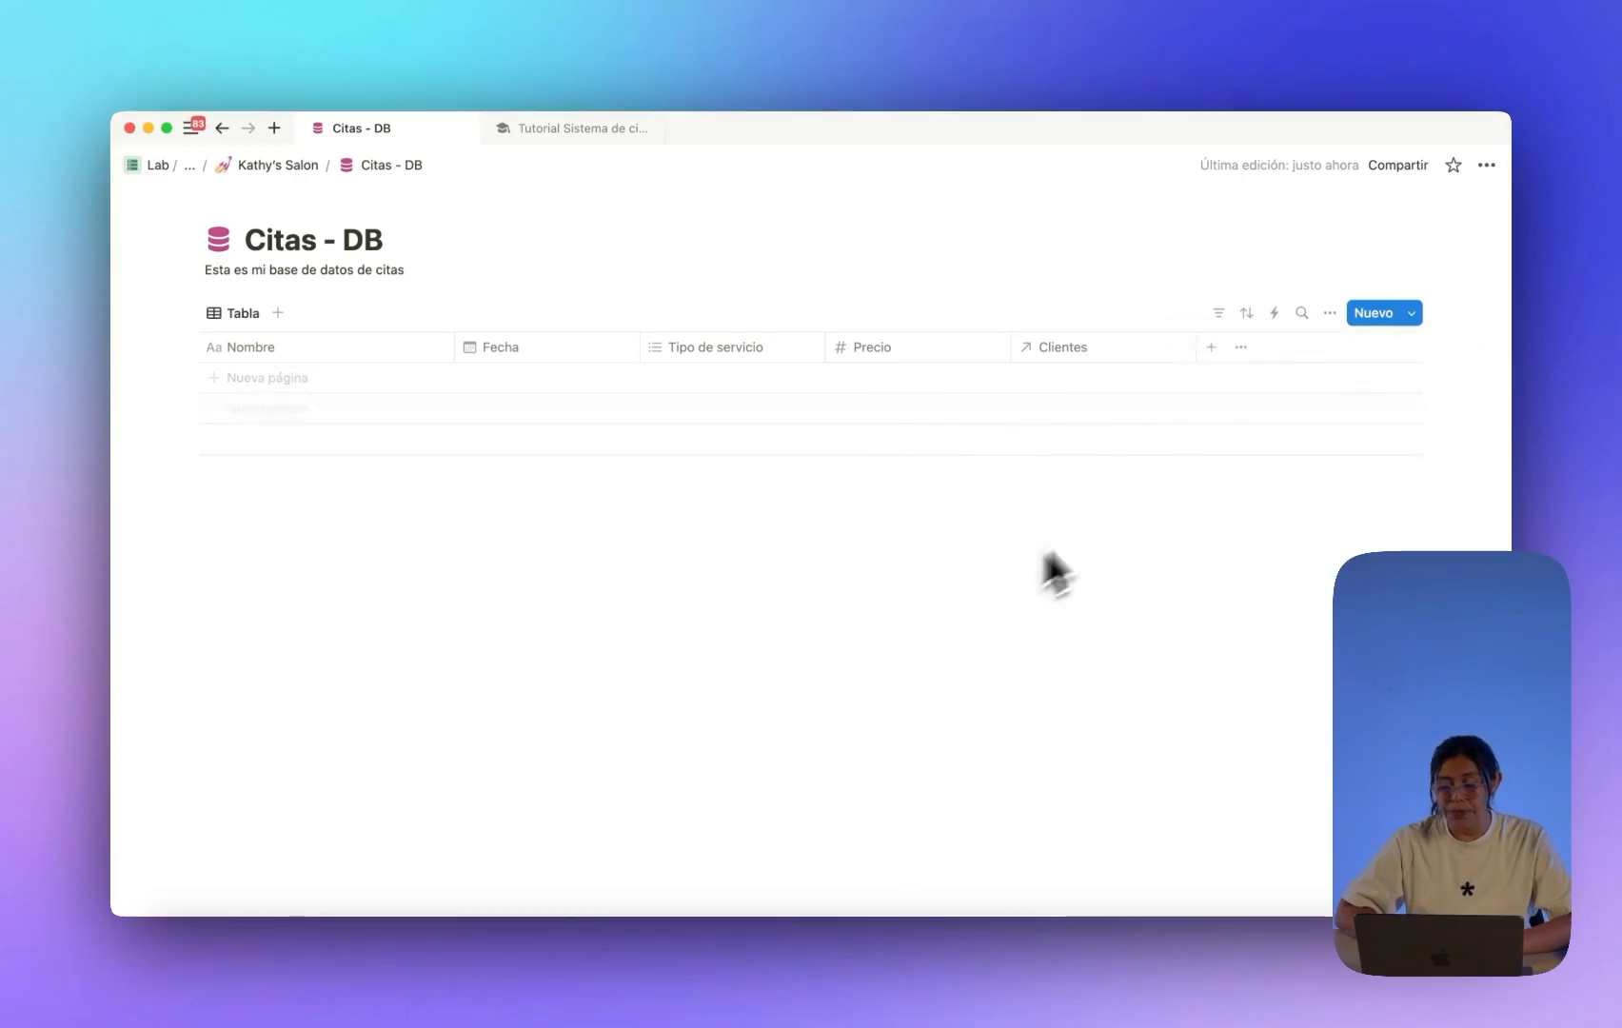
click(1412, 314)
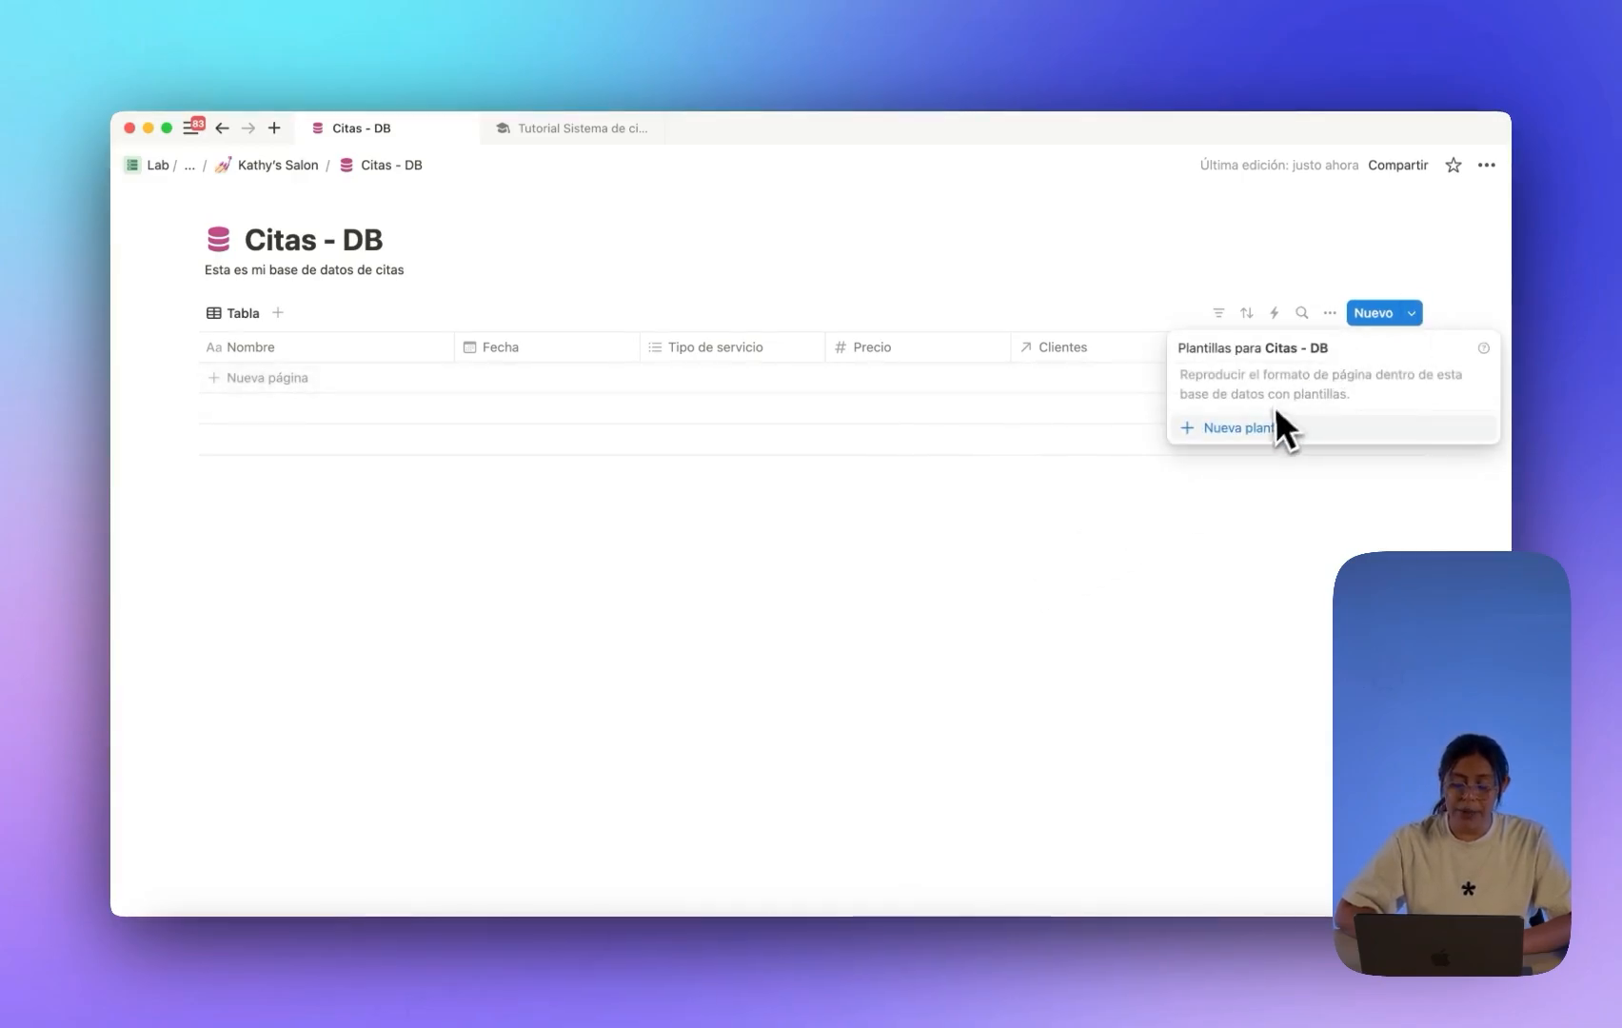
click(1413, 314)
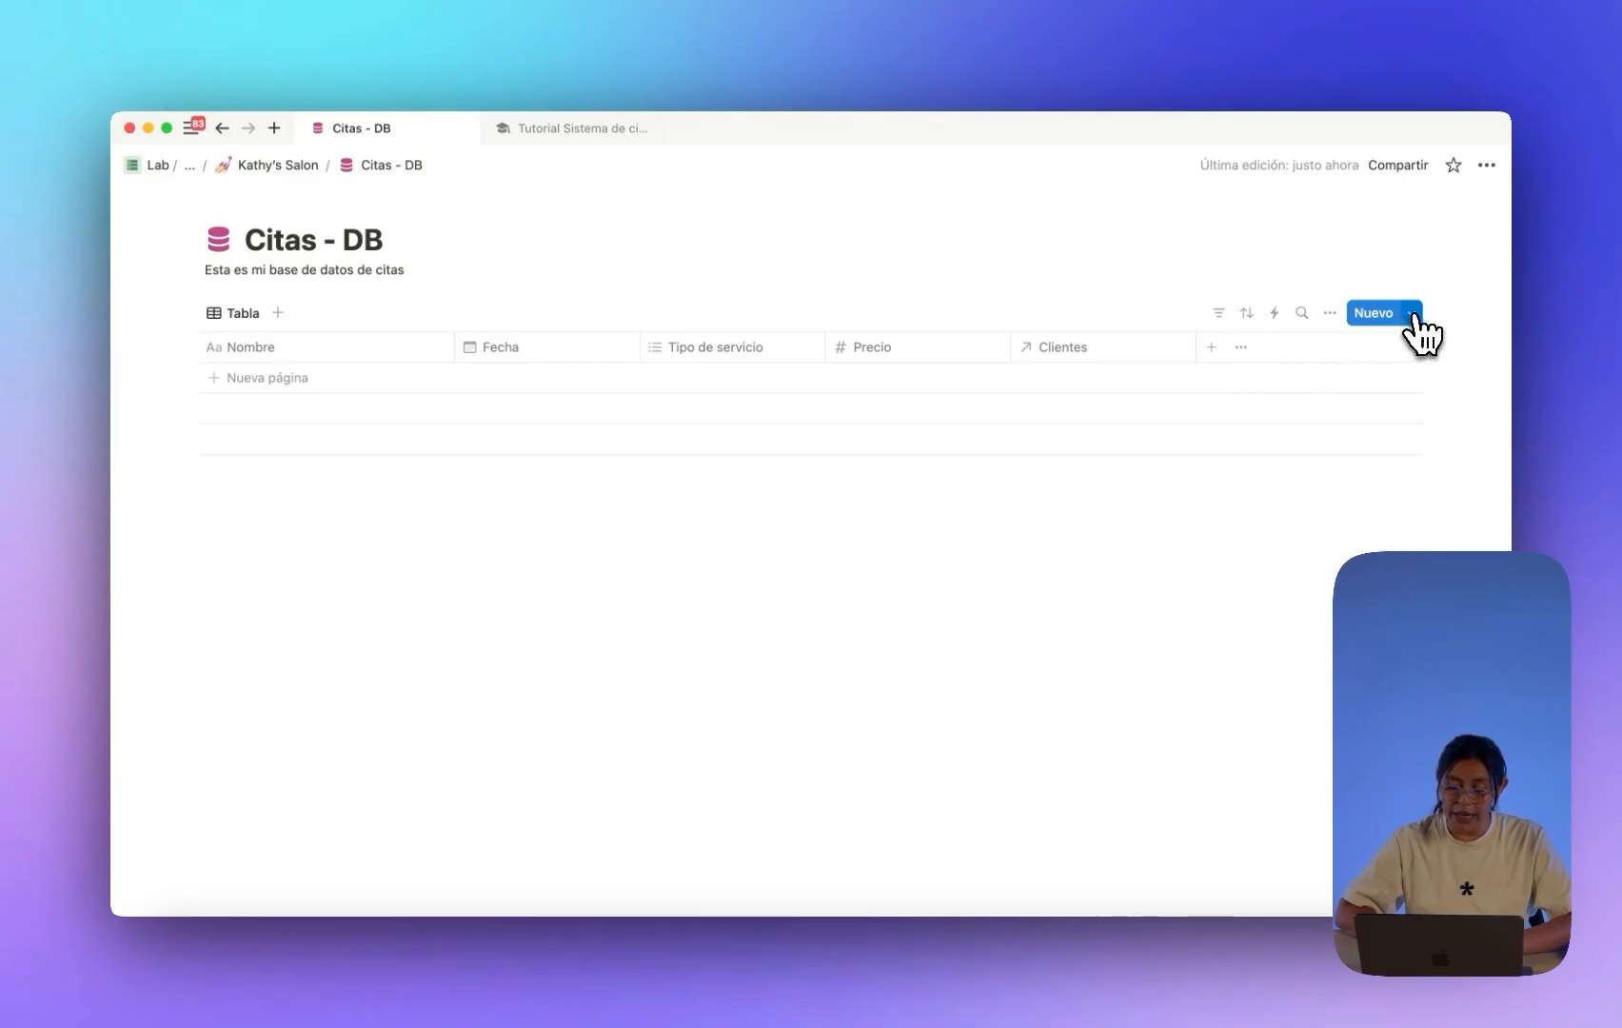
click(1413, 314)
click(1294, 433)
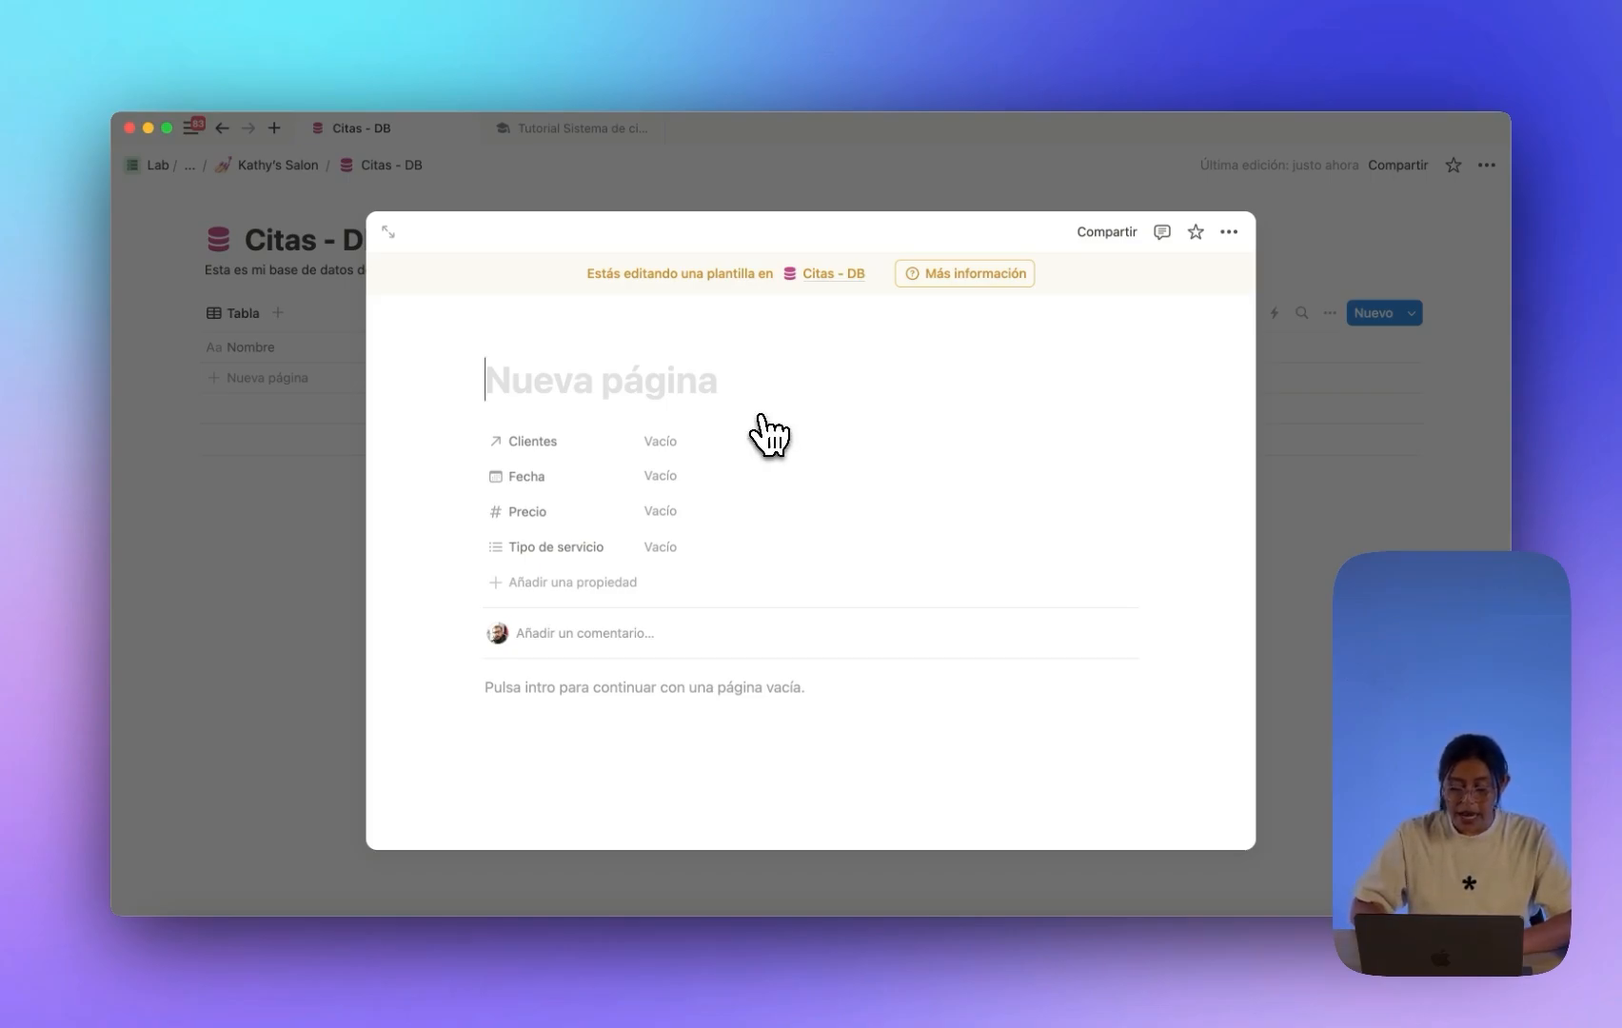
text(Servicio)
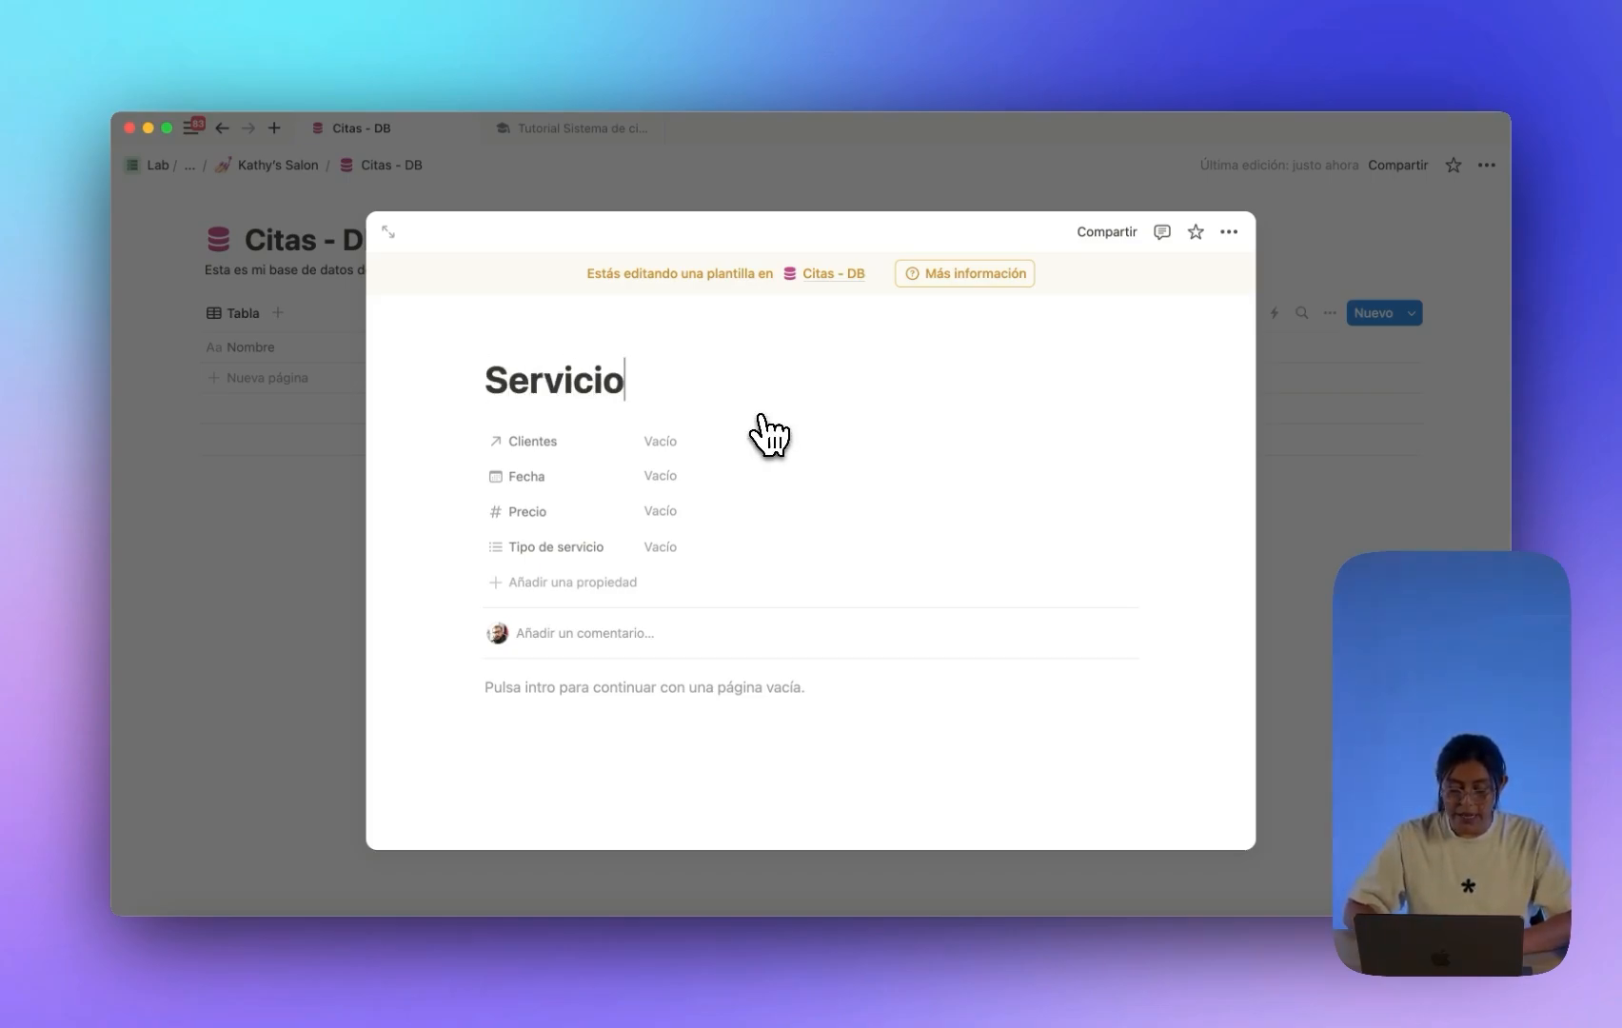
text( de uñas)
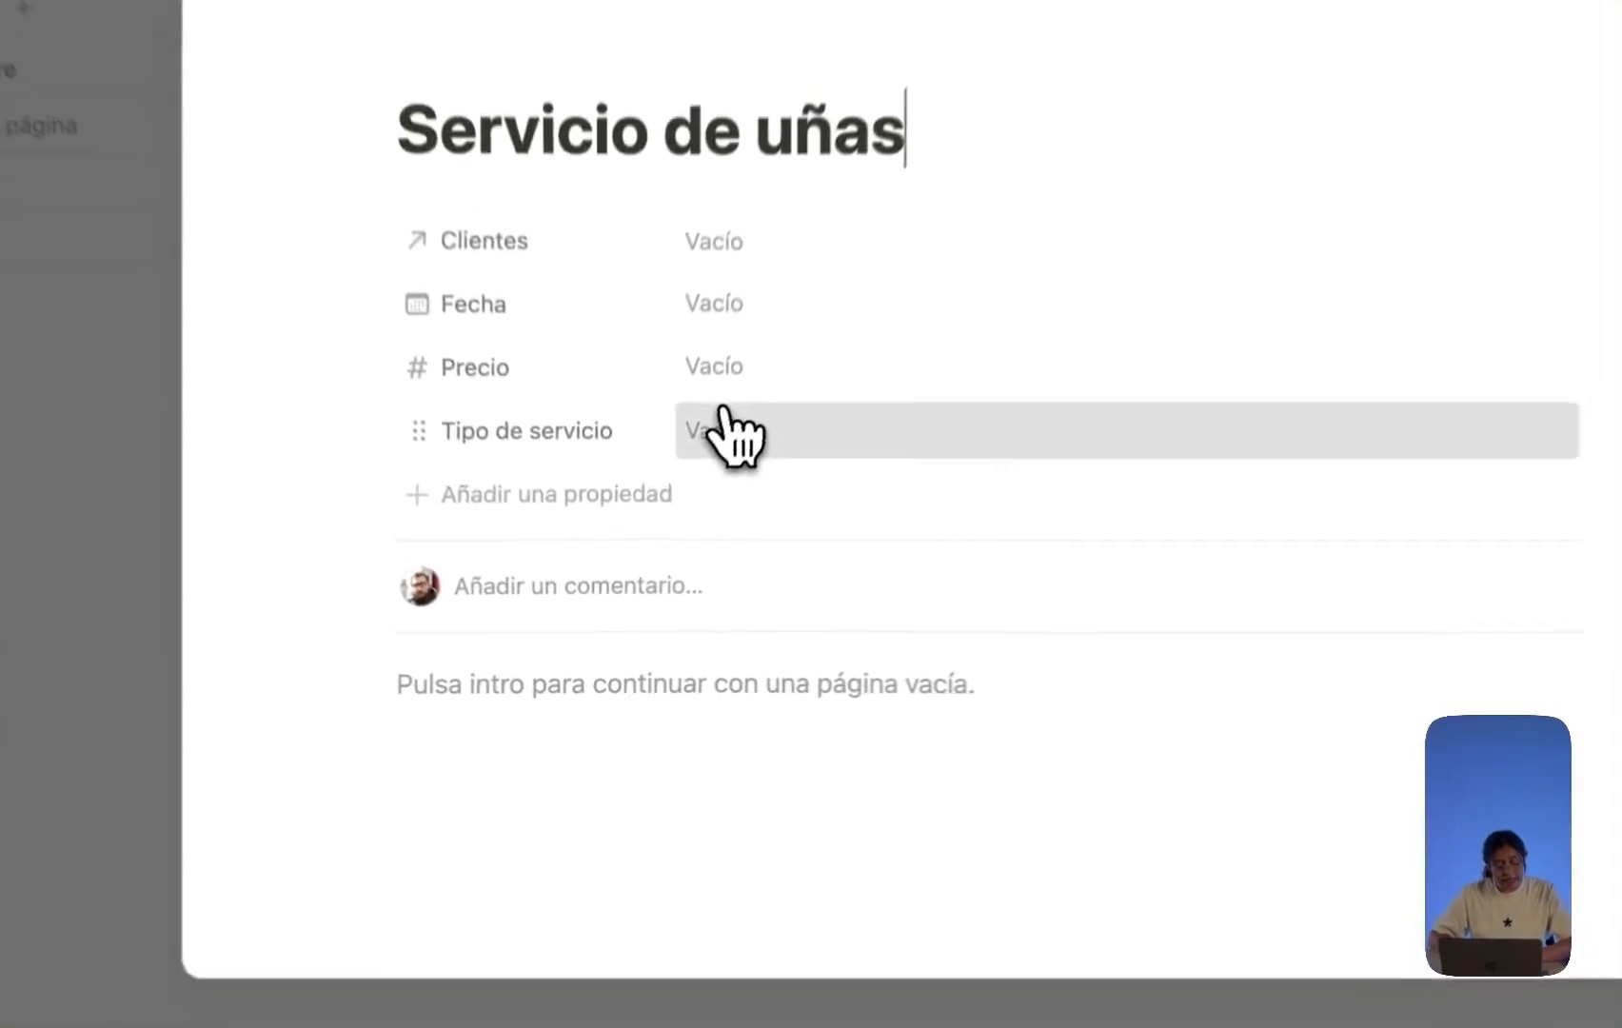
Set the template's Tipo de servicio property to Uñas.
click(728, 432)
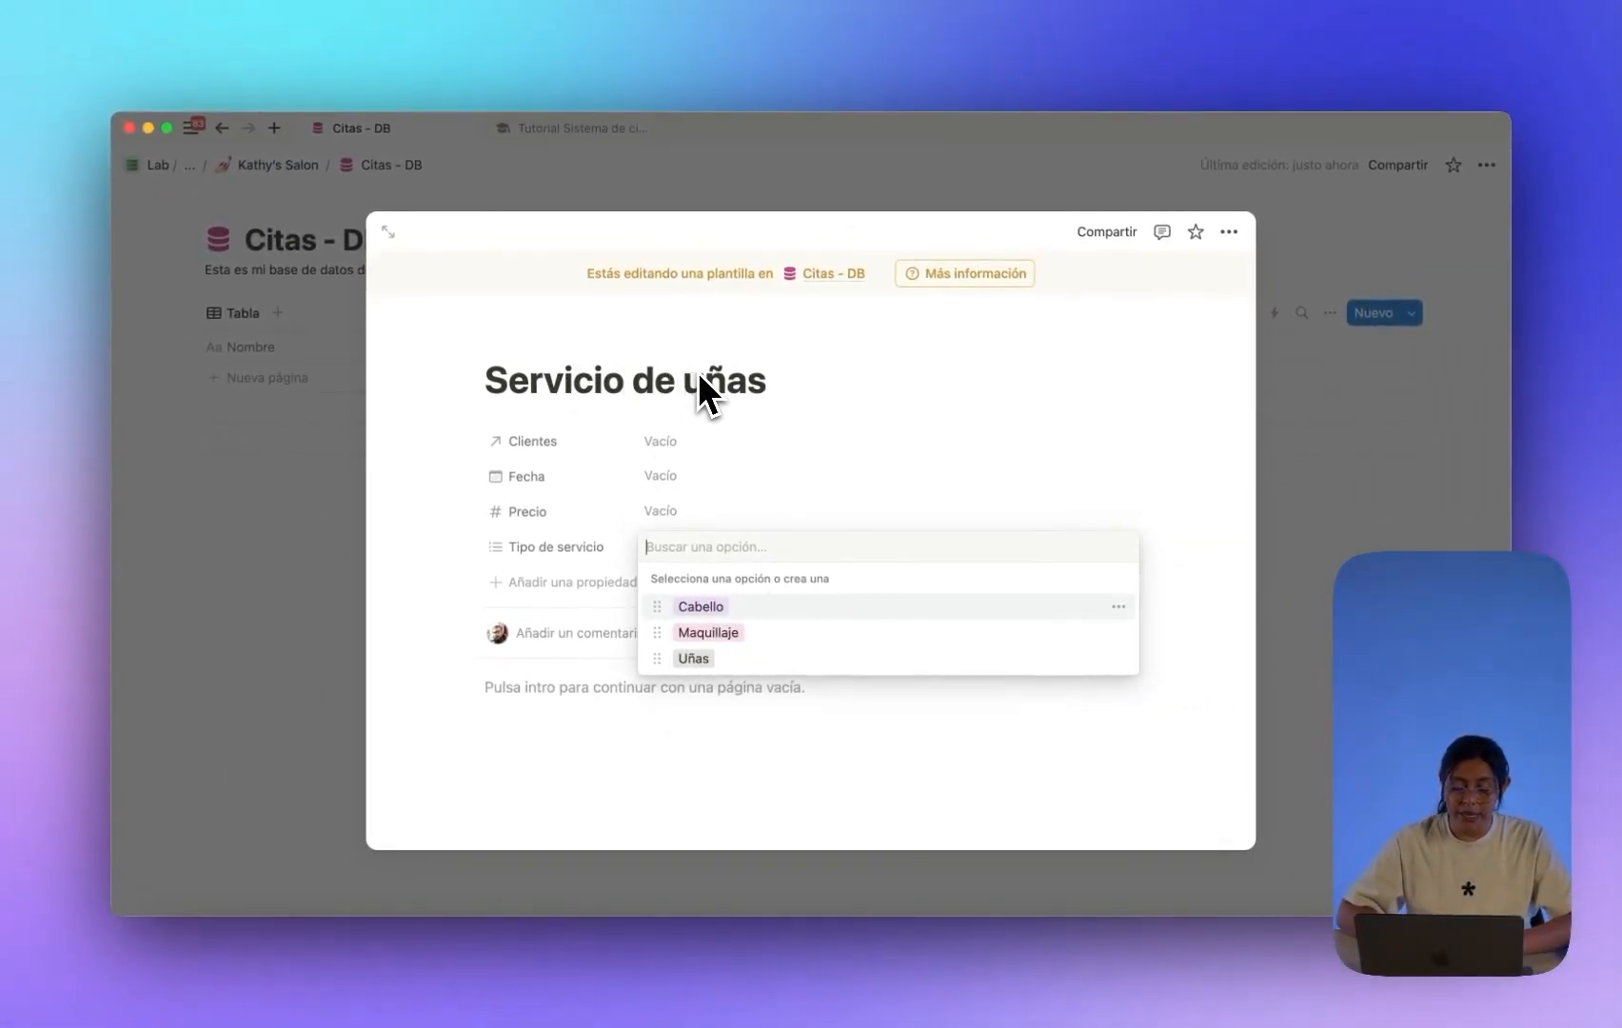
click(728, 657)
key(Escape)
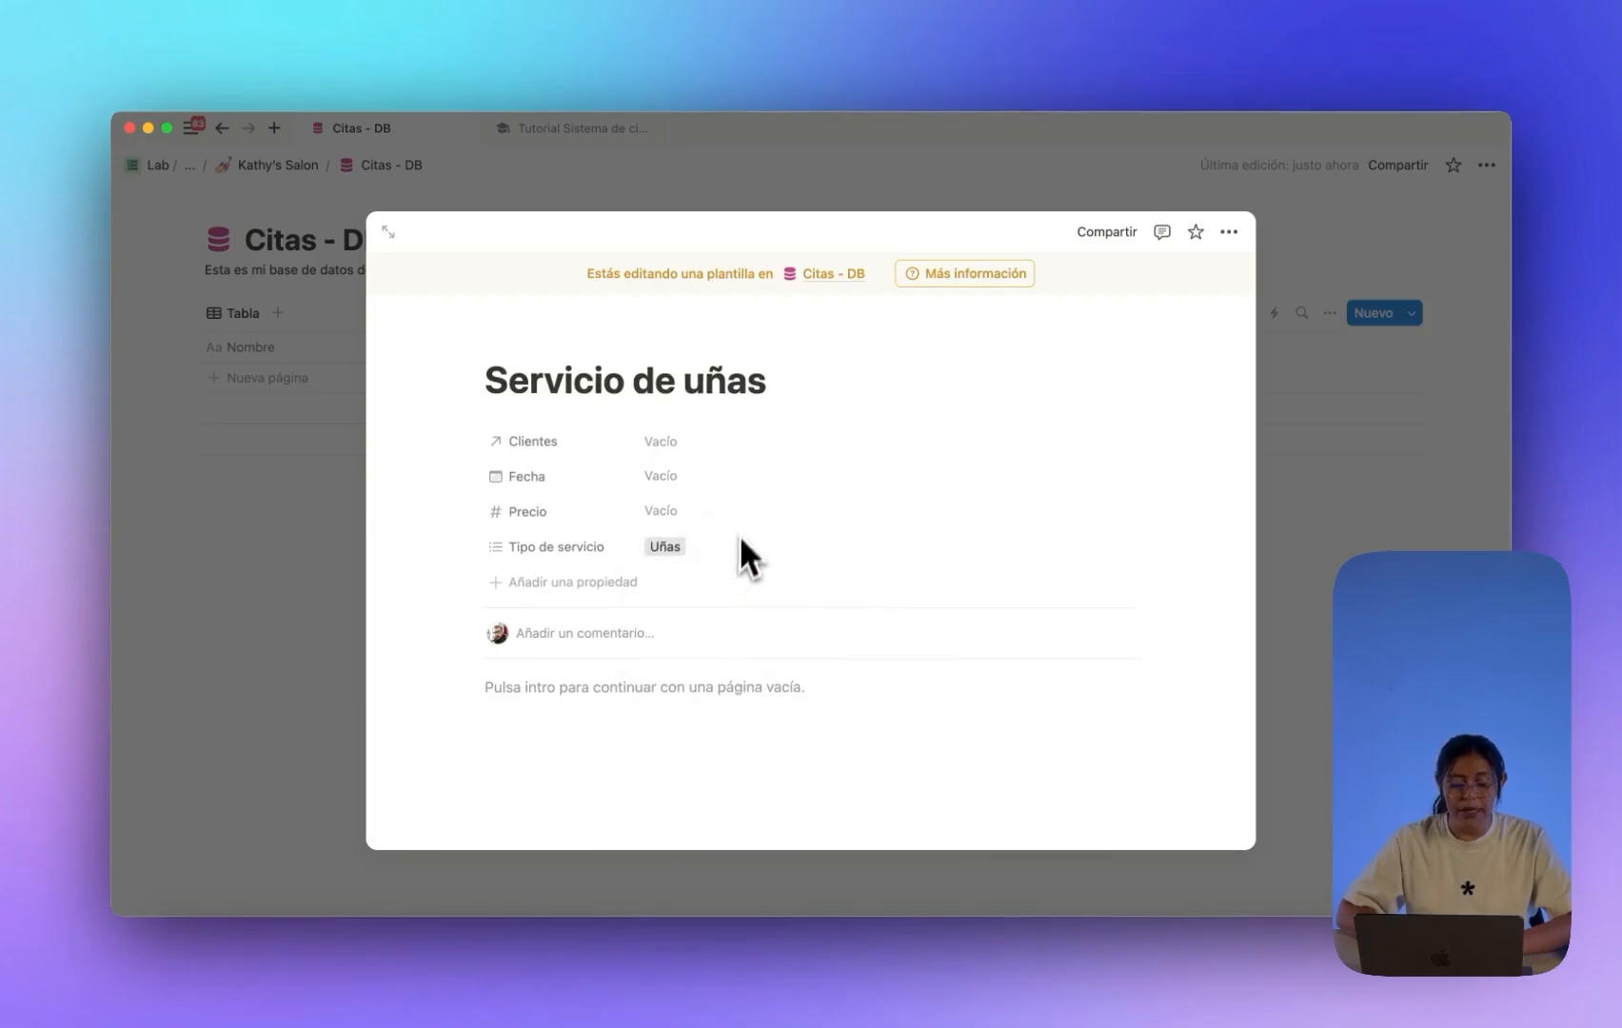
scroll(713, 539, down, 1)
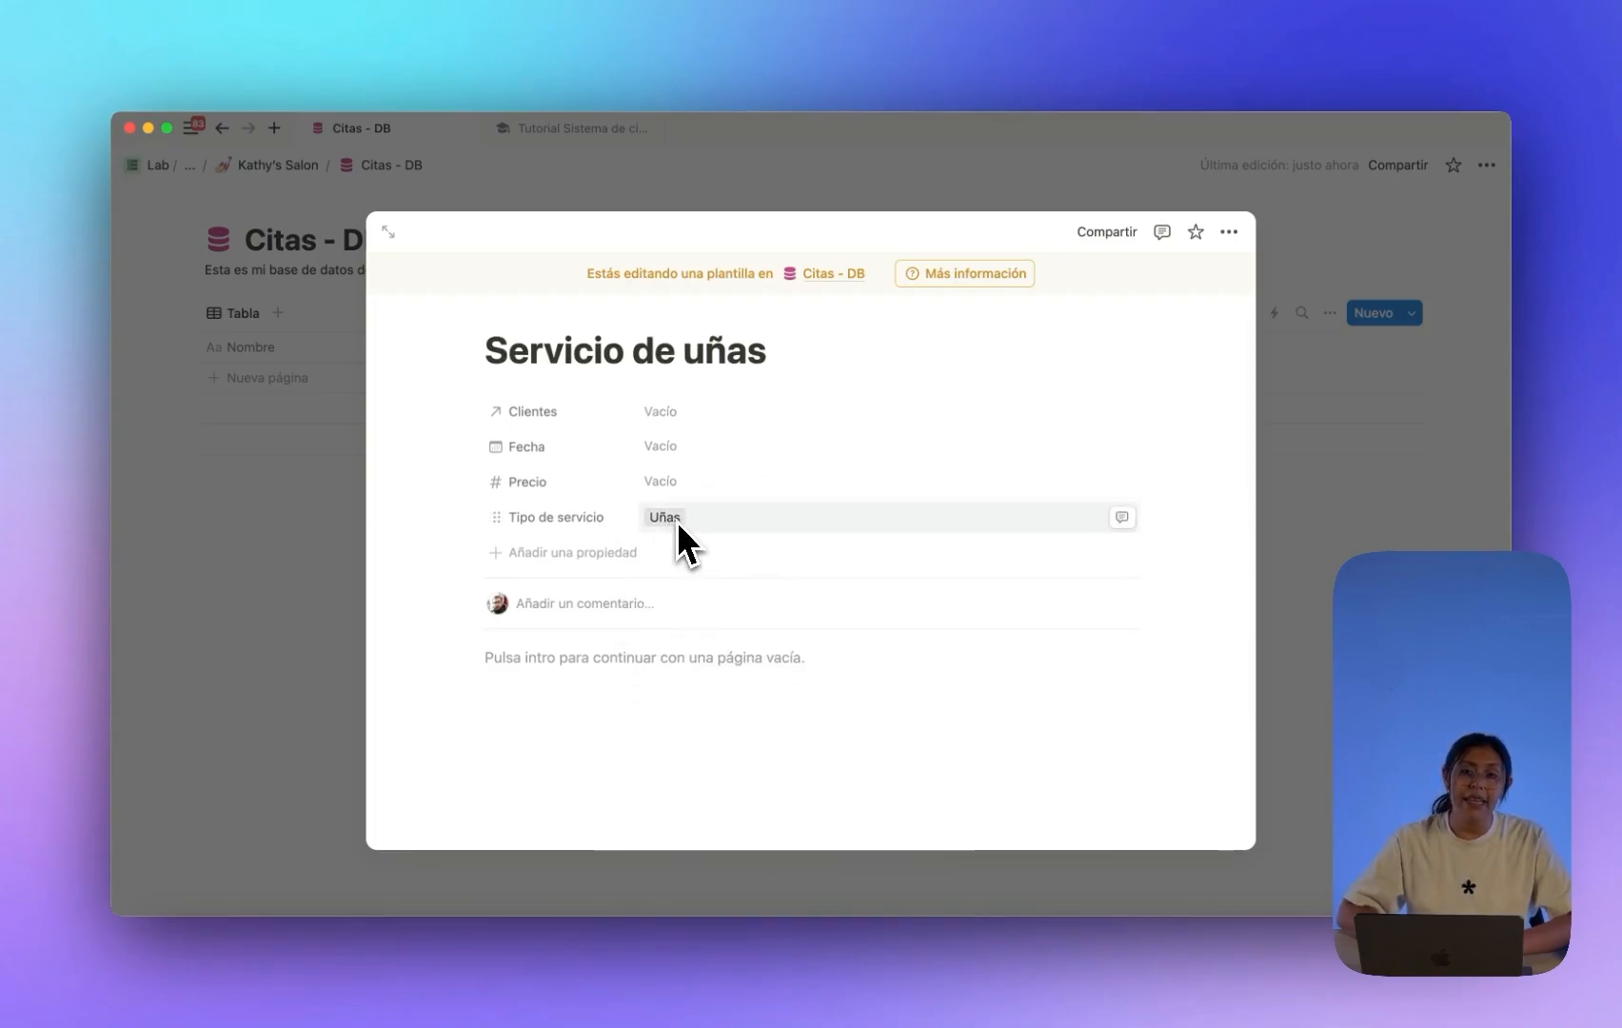
scroll(677, 521, up, 1)
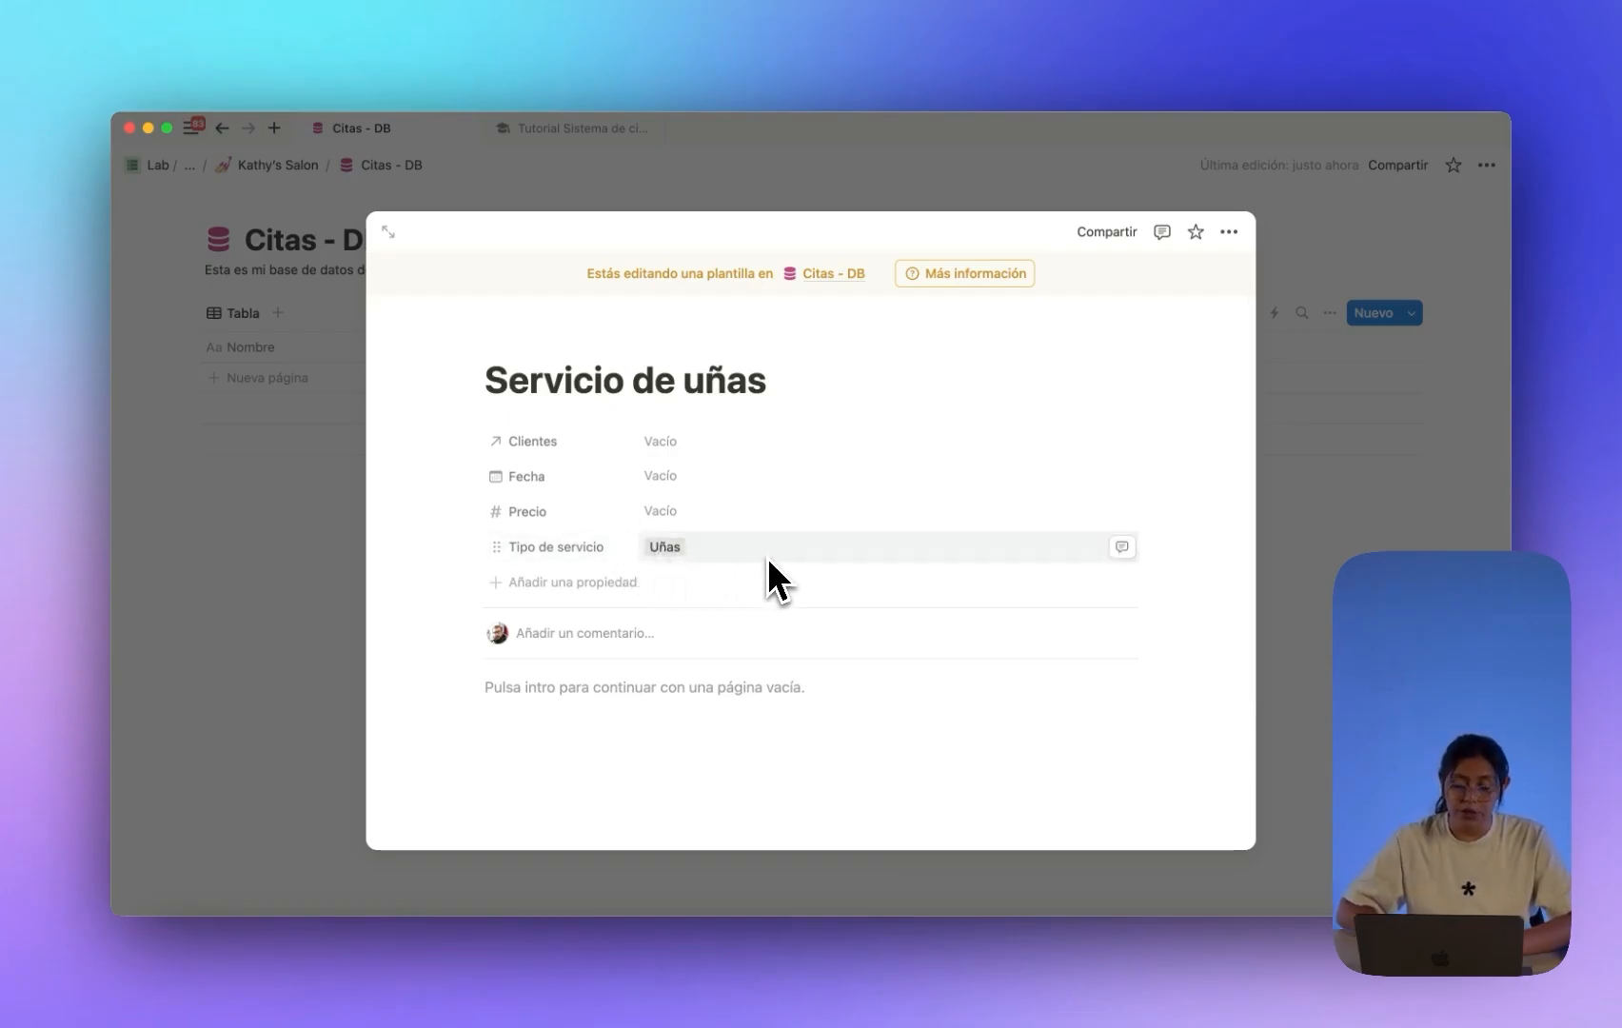
Give the Servicio de uñas template a filled pink circle icon found by searching 'circ'.
click(529, 339)
click(524, 407)
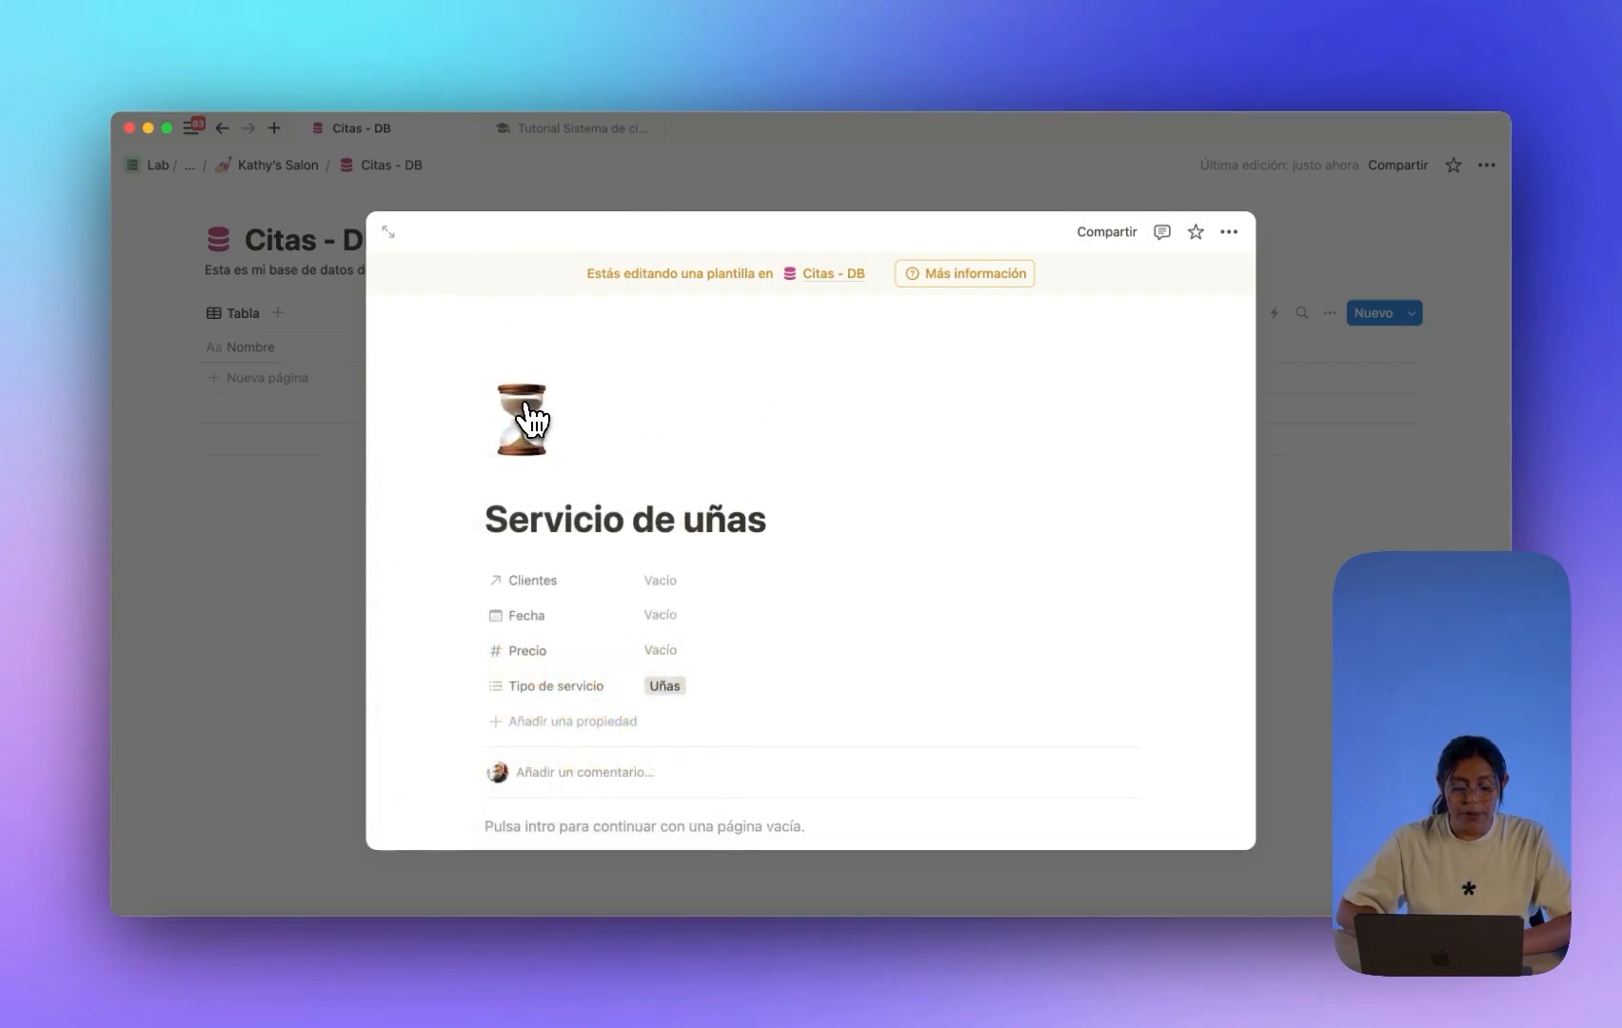
click(529, 415)
click(414, 478)
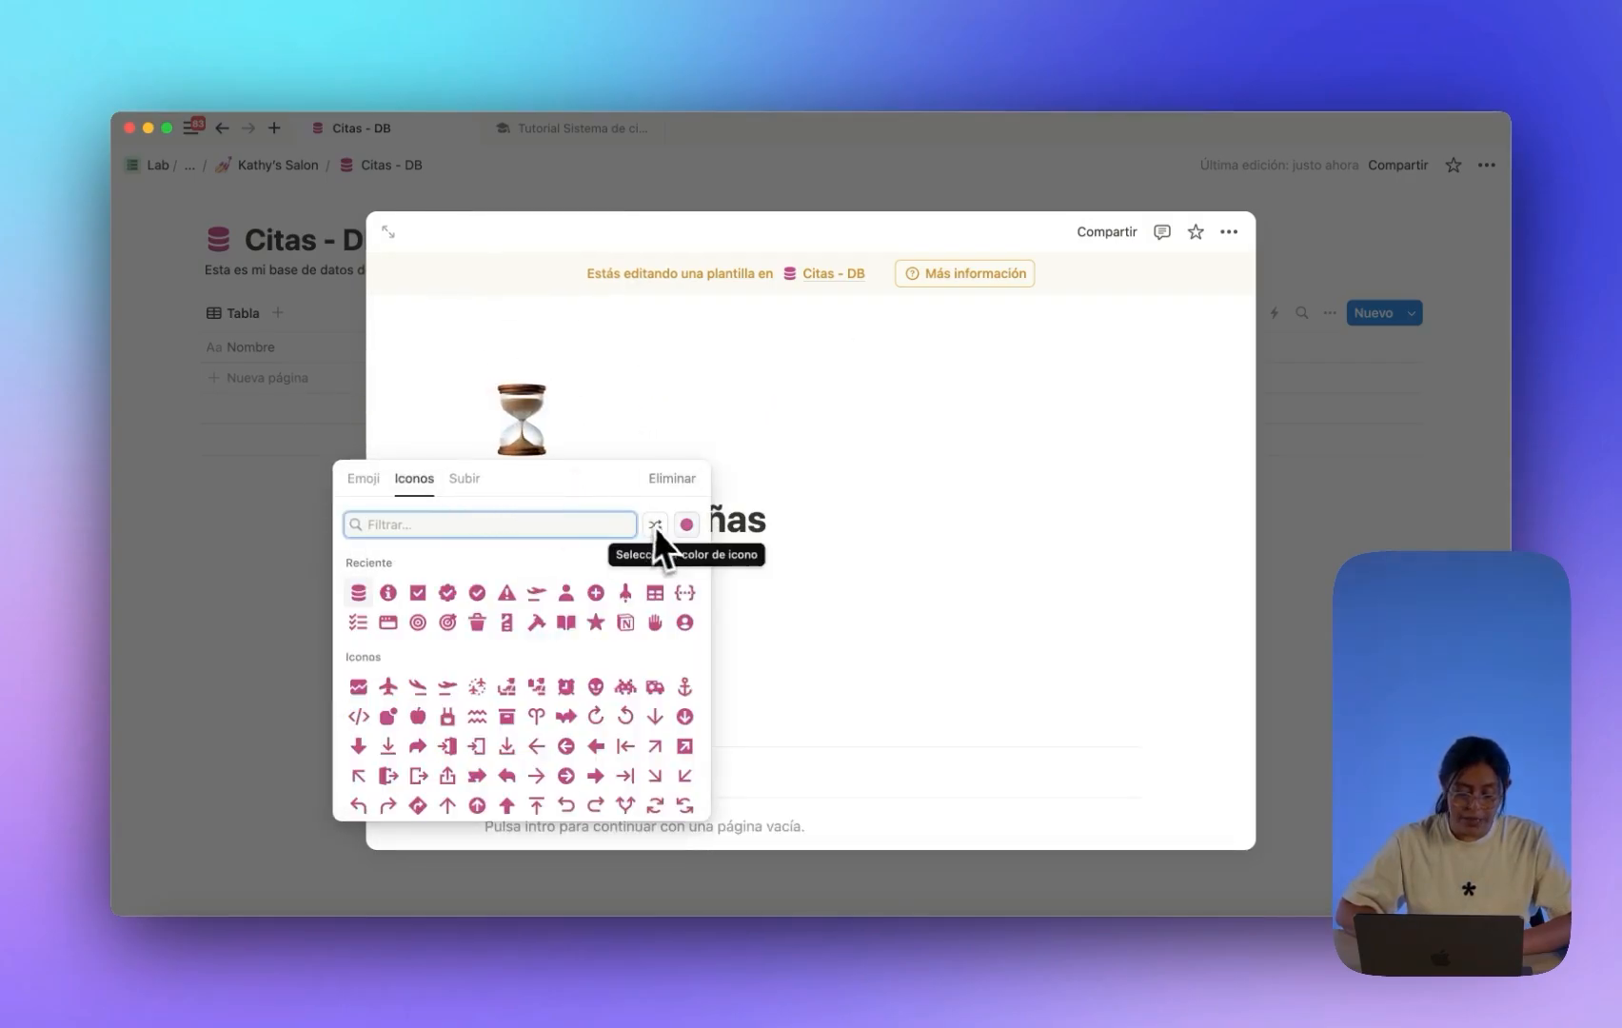
text(circ)
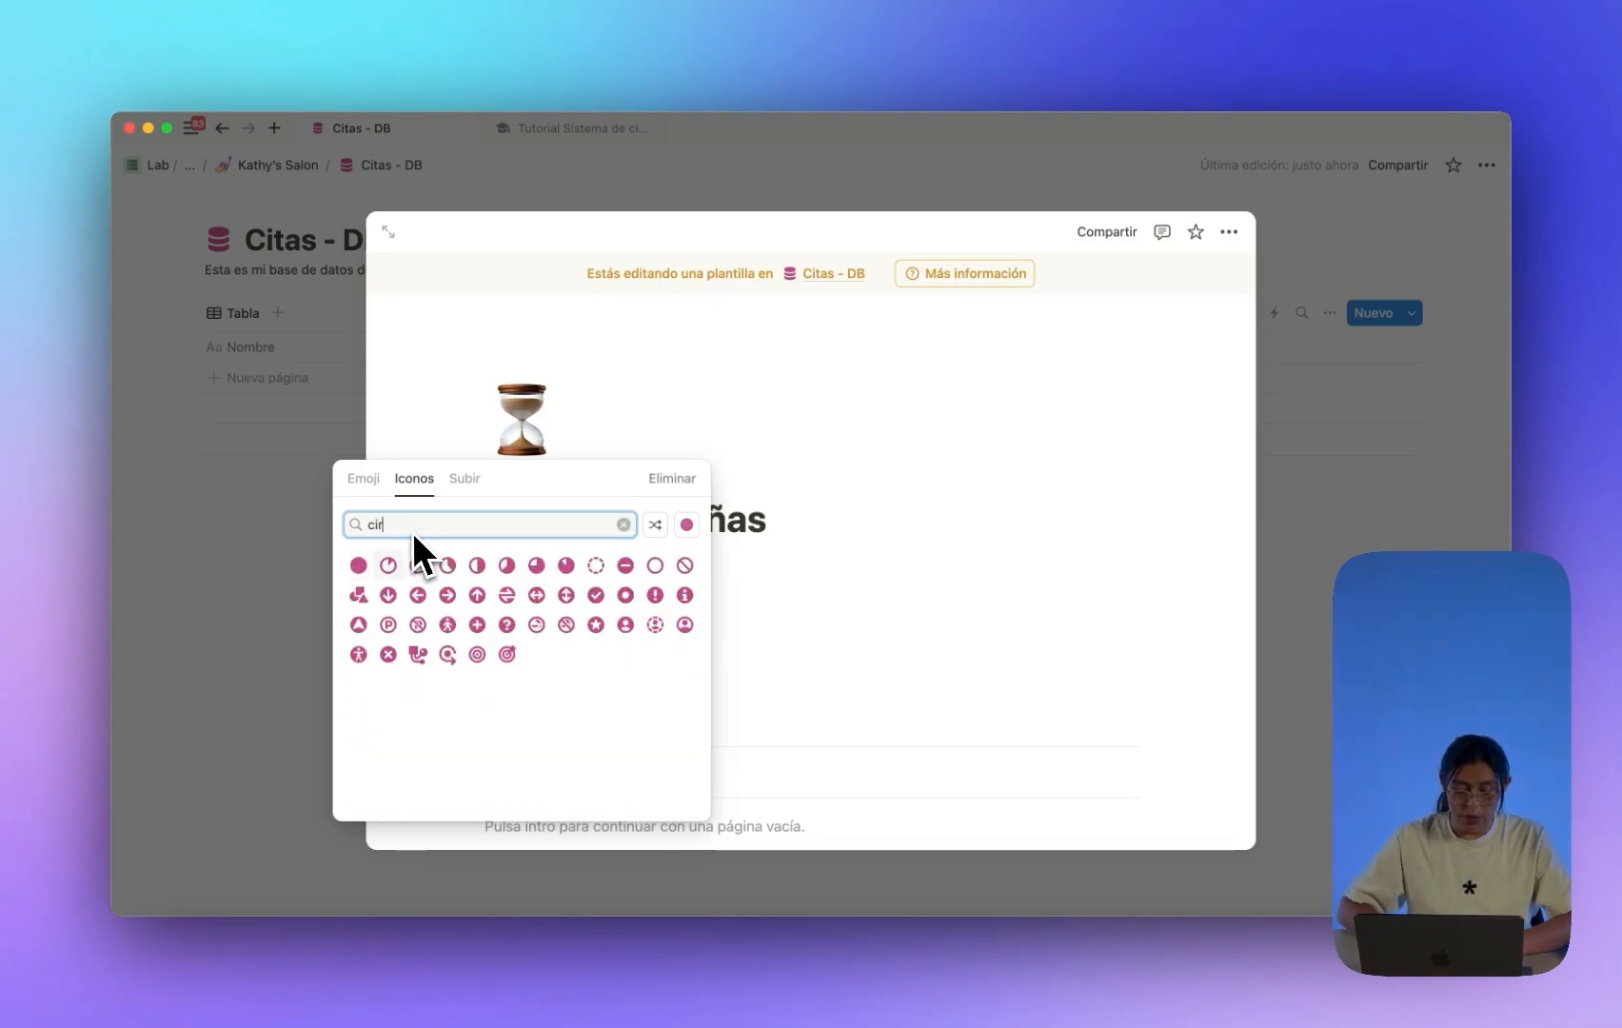
click(391, 563)
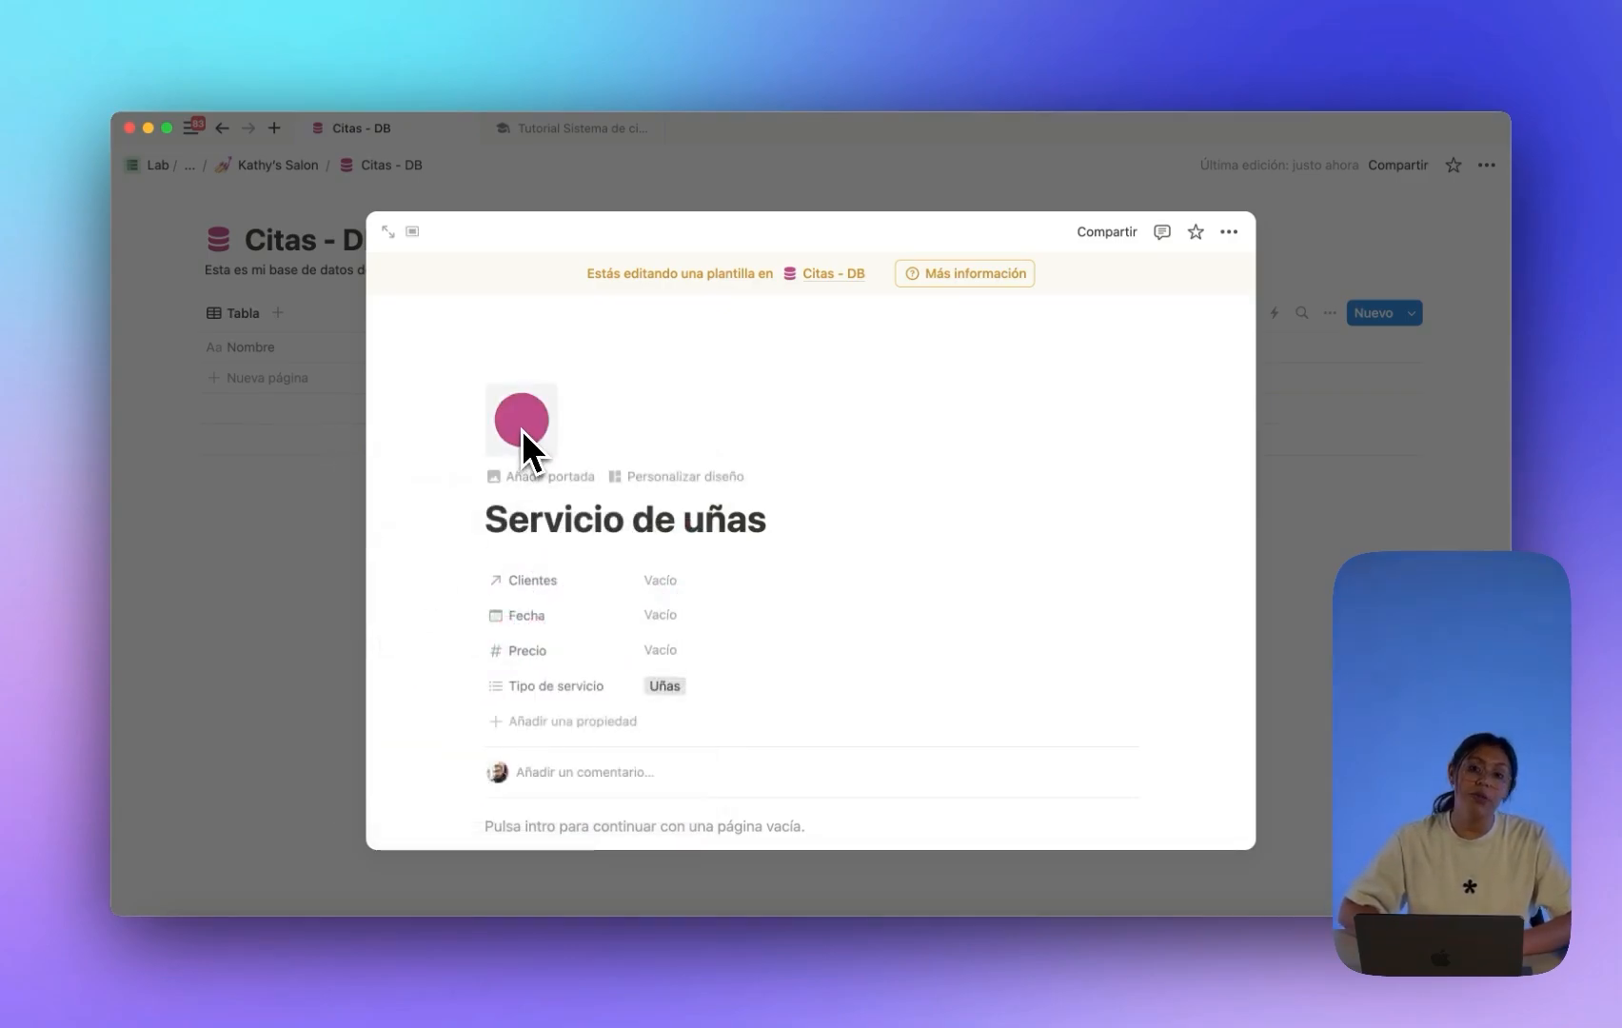
scroll(590, 575, down, 5)
Add a level 3 heading block and start a bullet in the template body.
click(571, 639)
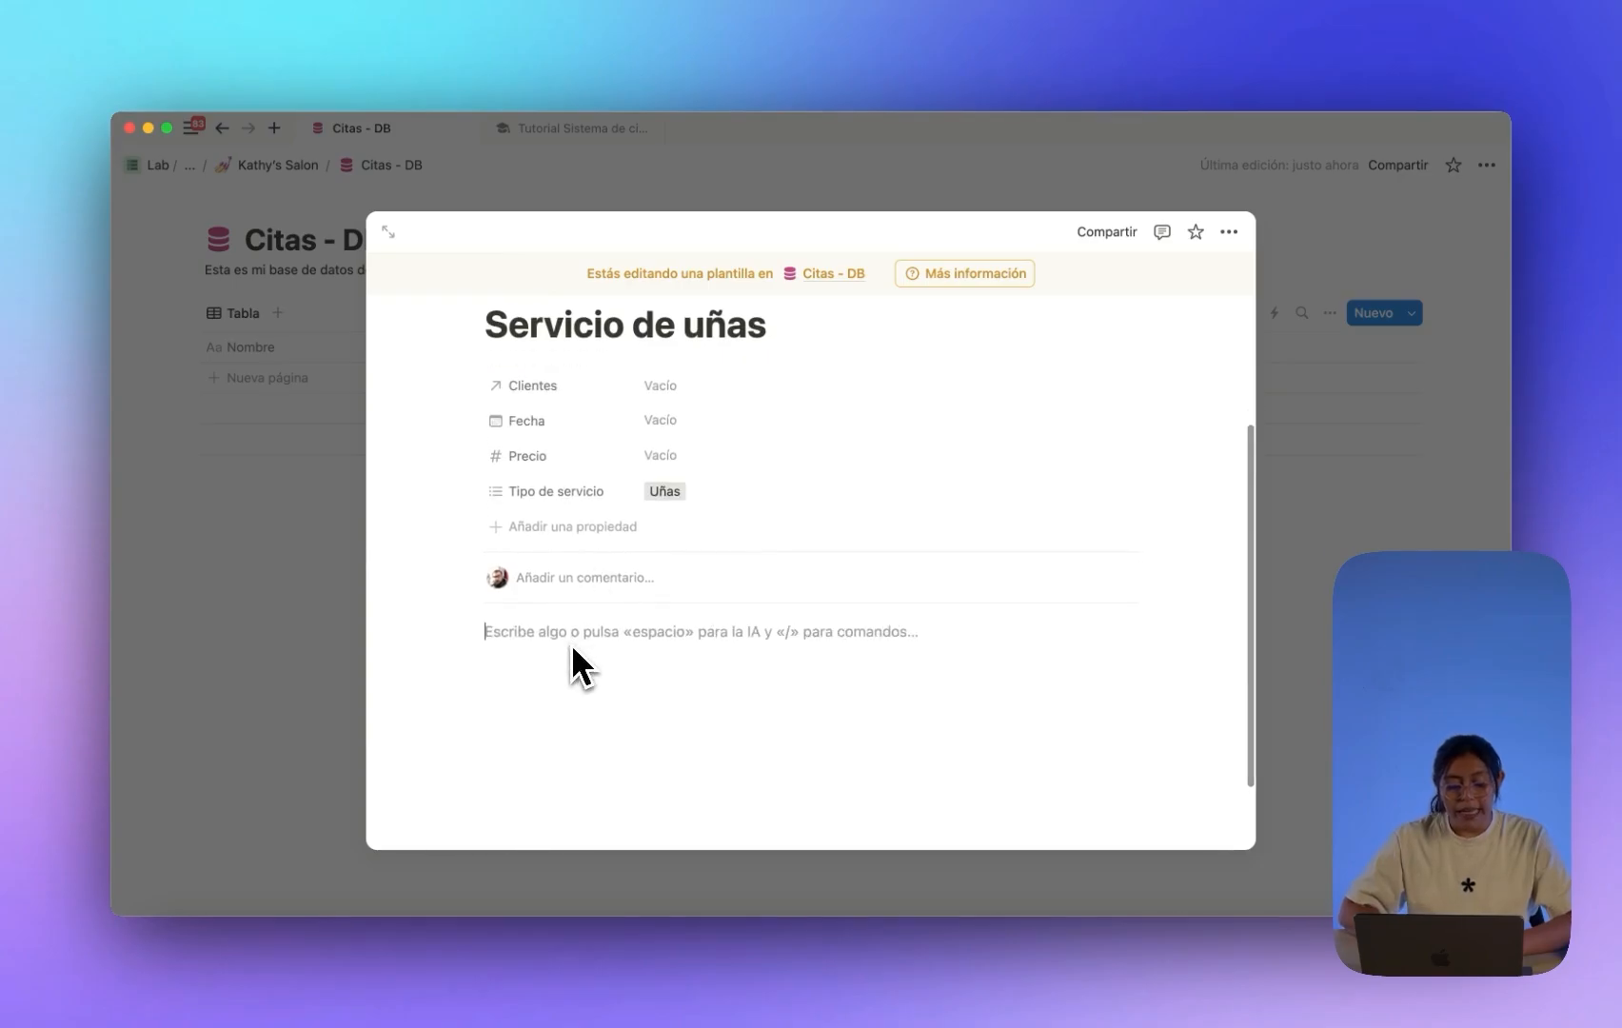
text(/h3)
key(Return)
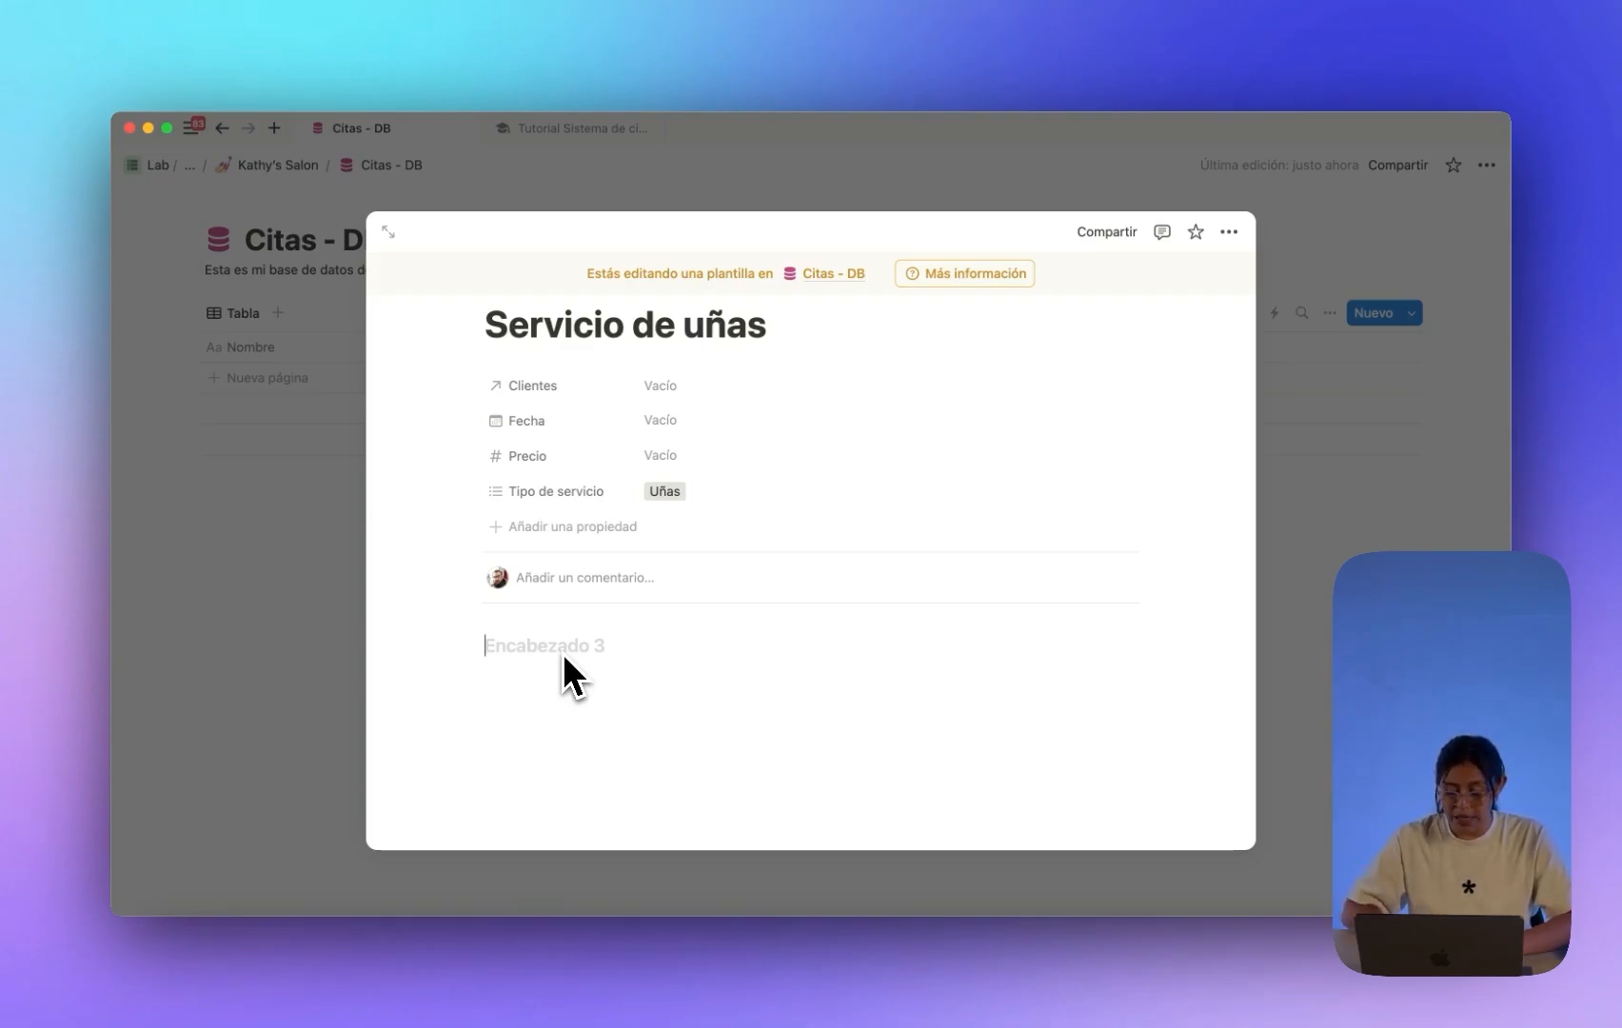
text(-)
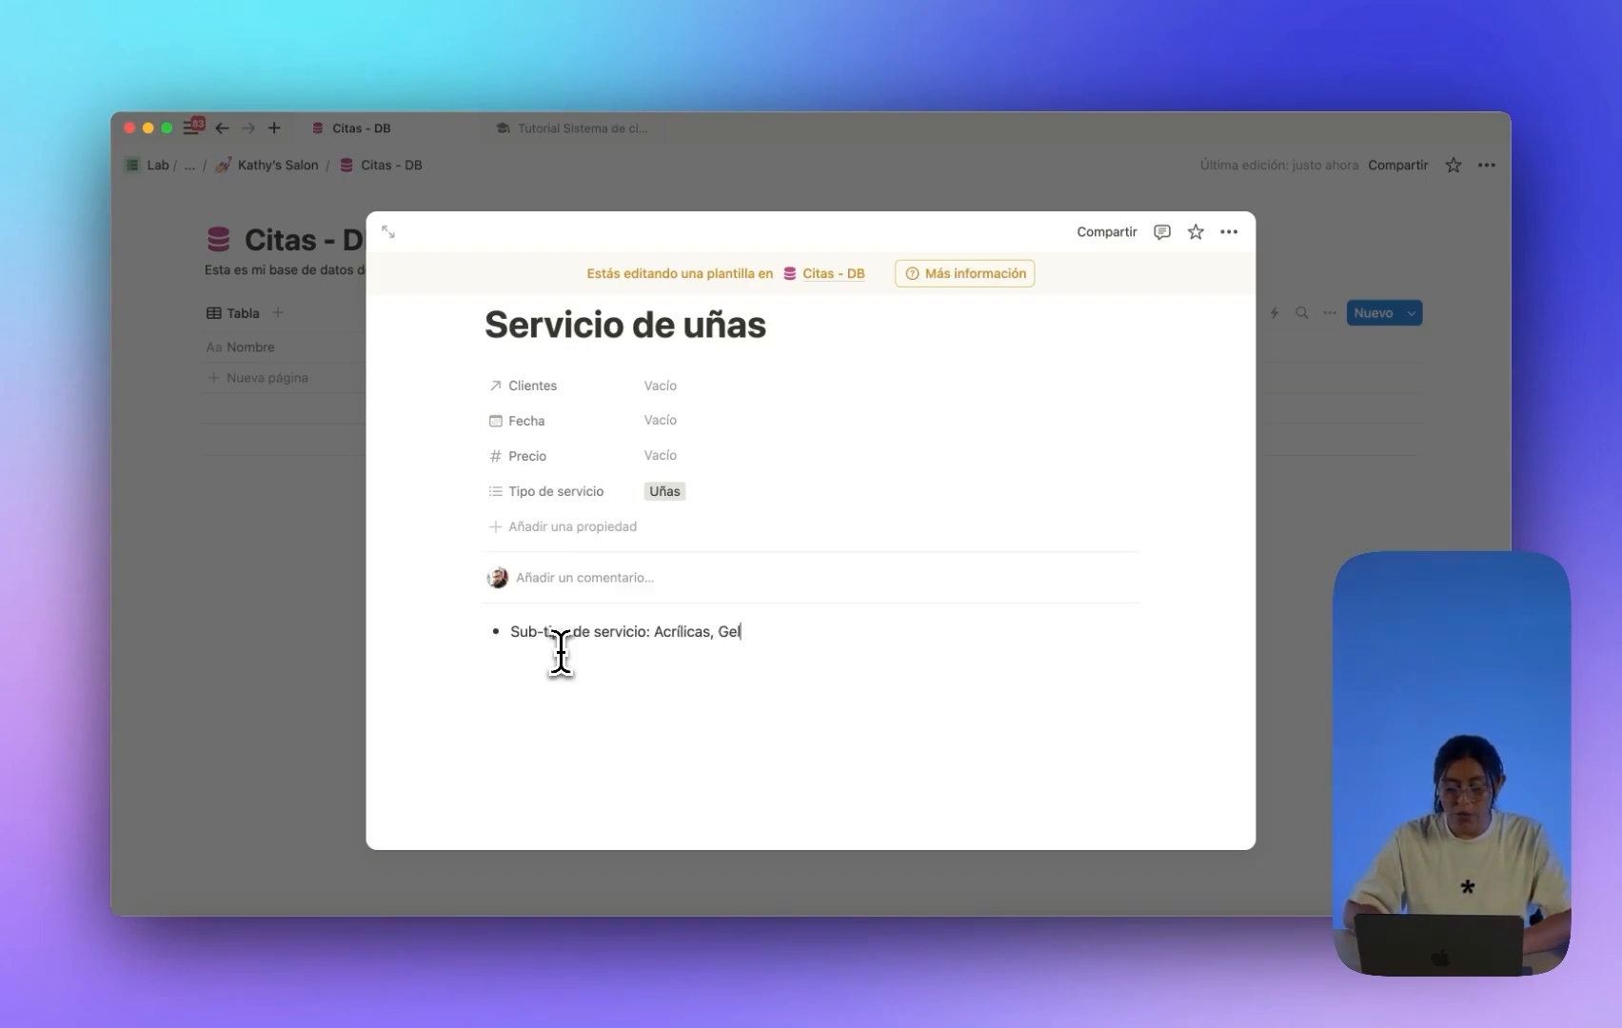
Select and delete the 'Sub-tipo de servicio: Acrílicas, Gel' bullet text.
drag(742, 632, 533, 635)
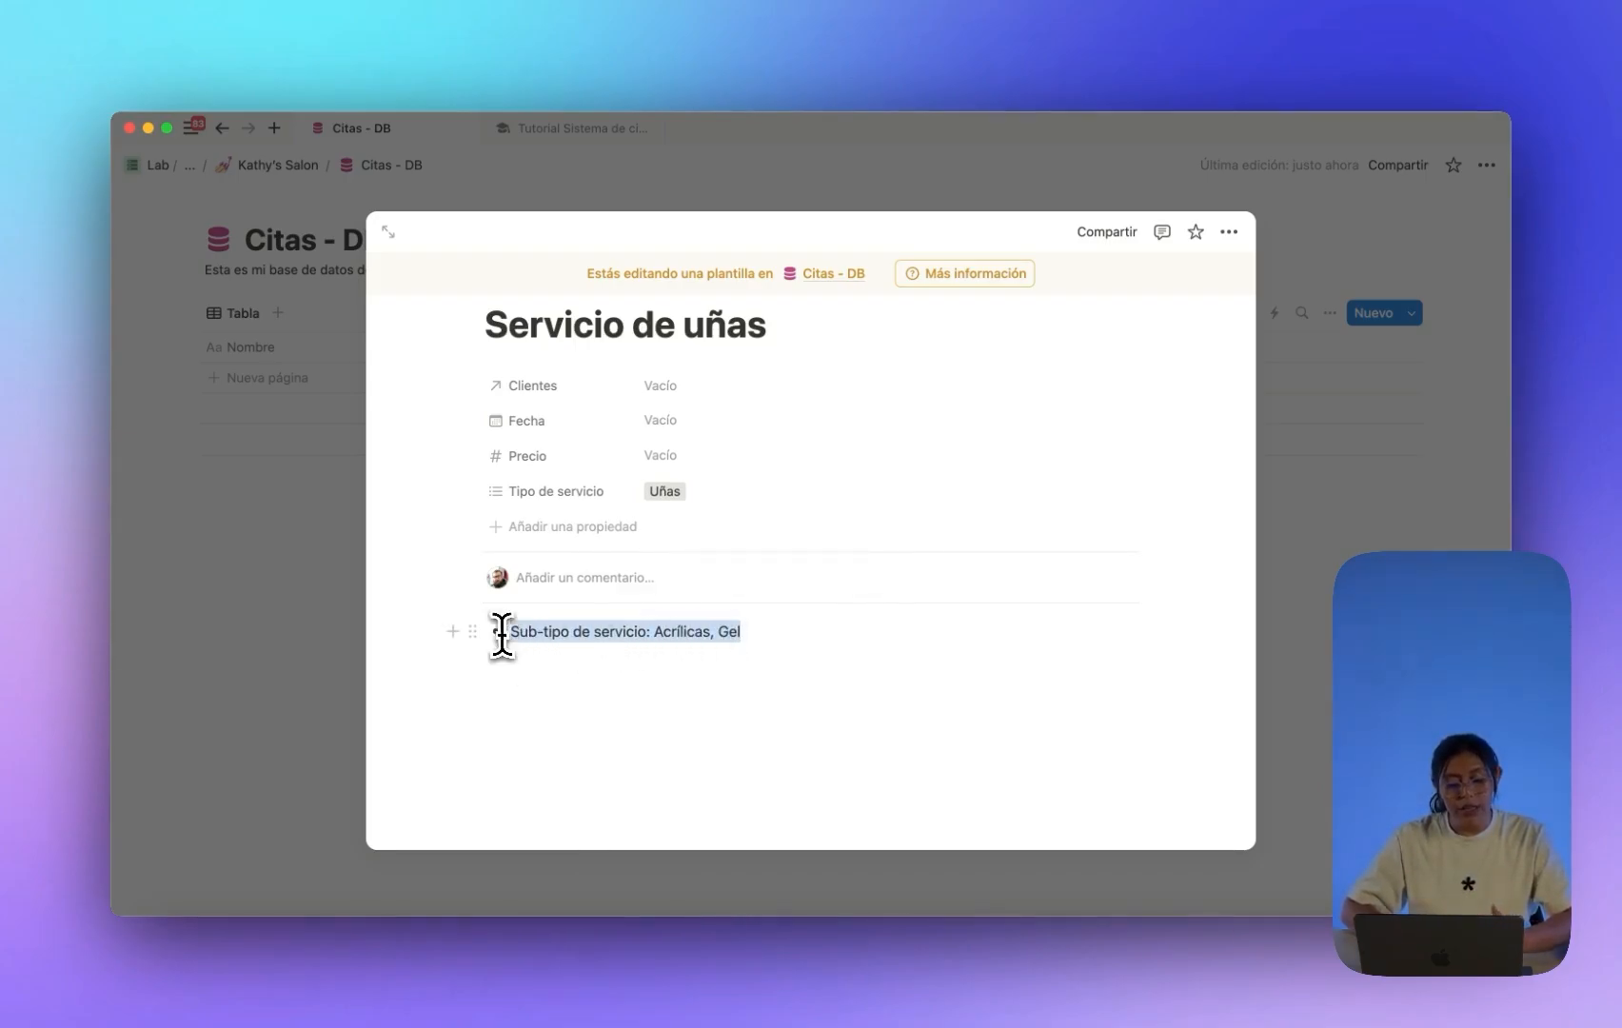
click(797, 646)
drag(761, 641, 656, 636)
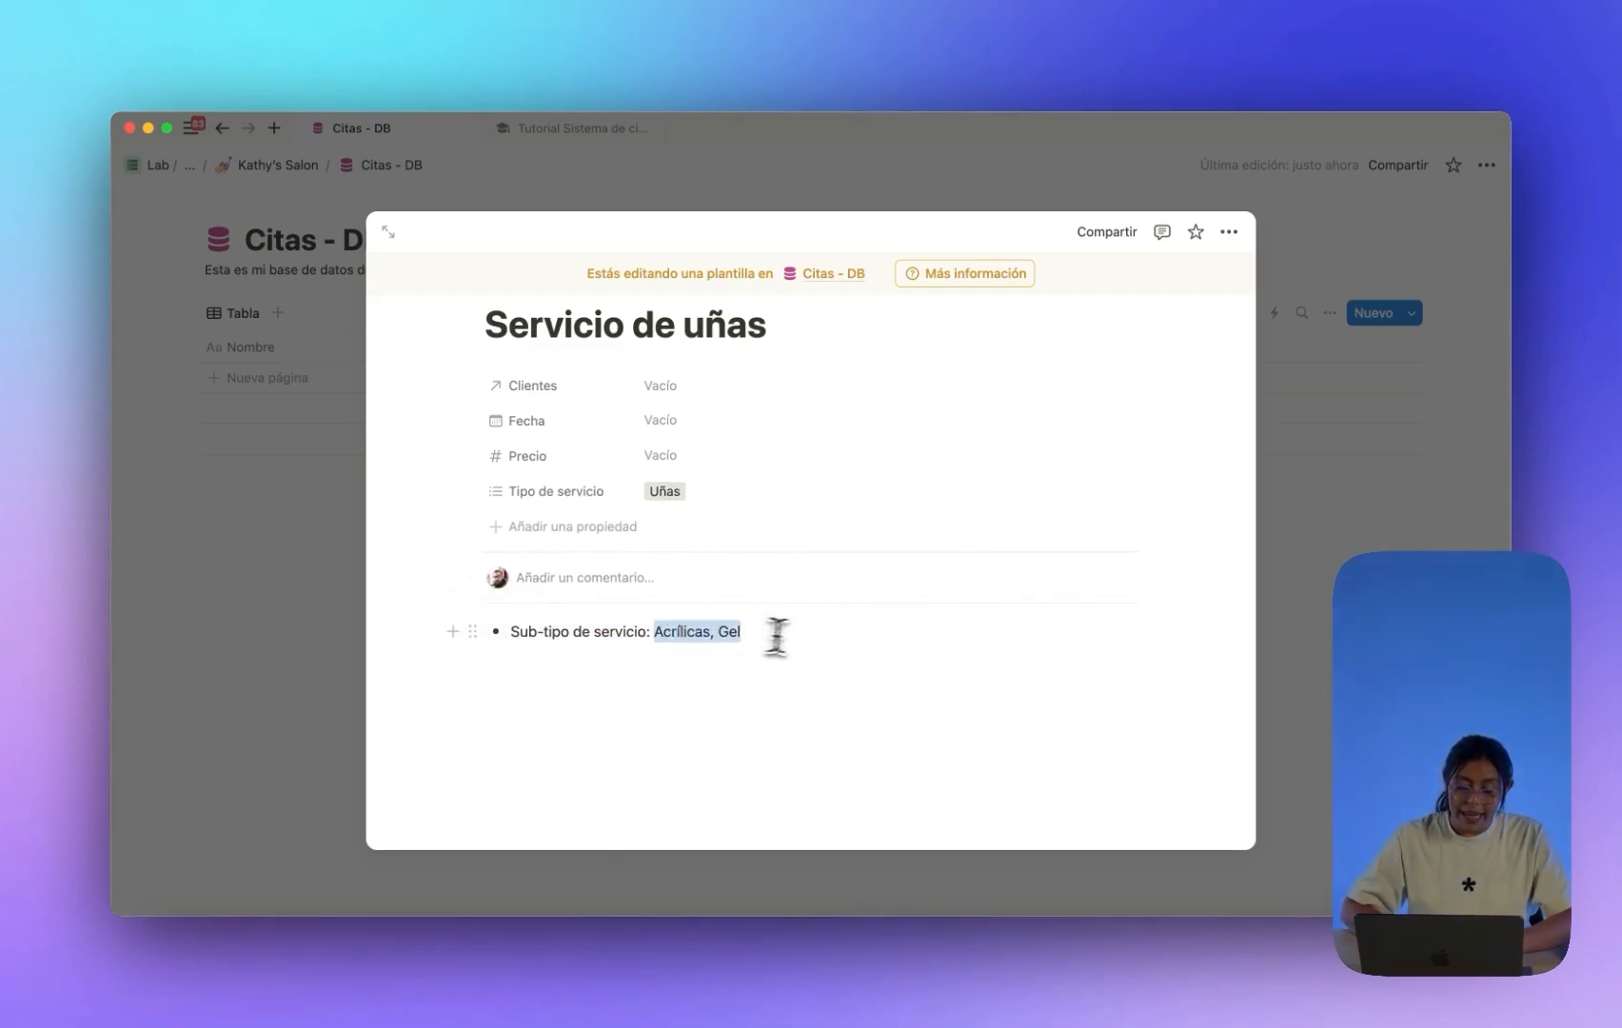
click(777, 637)
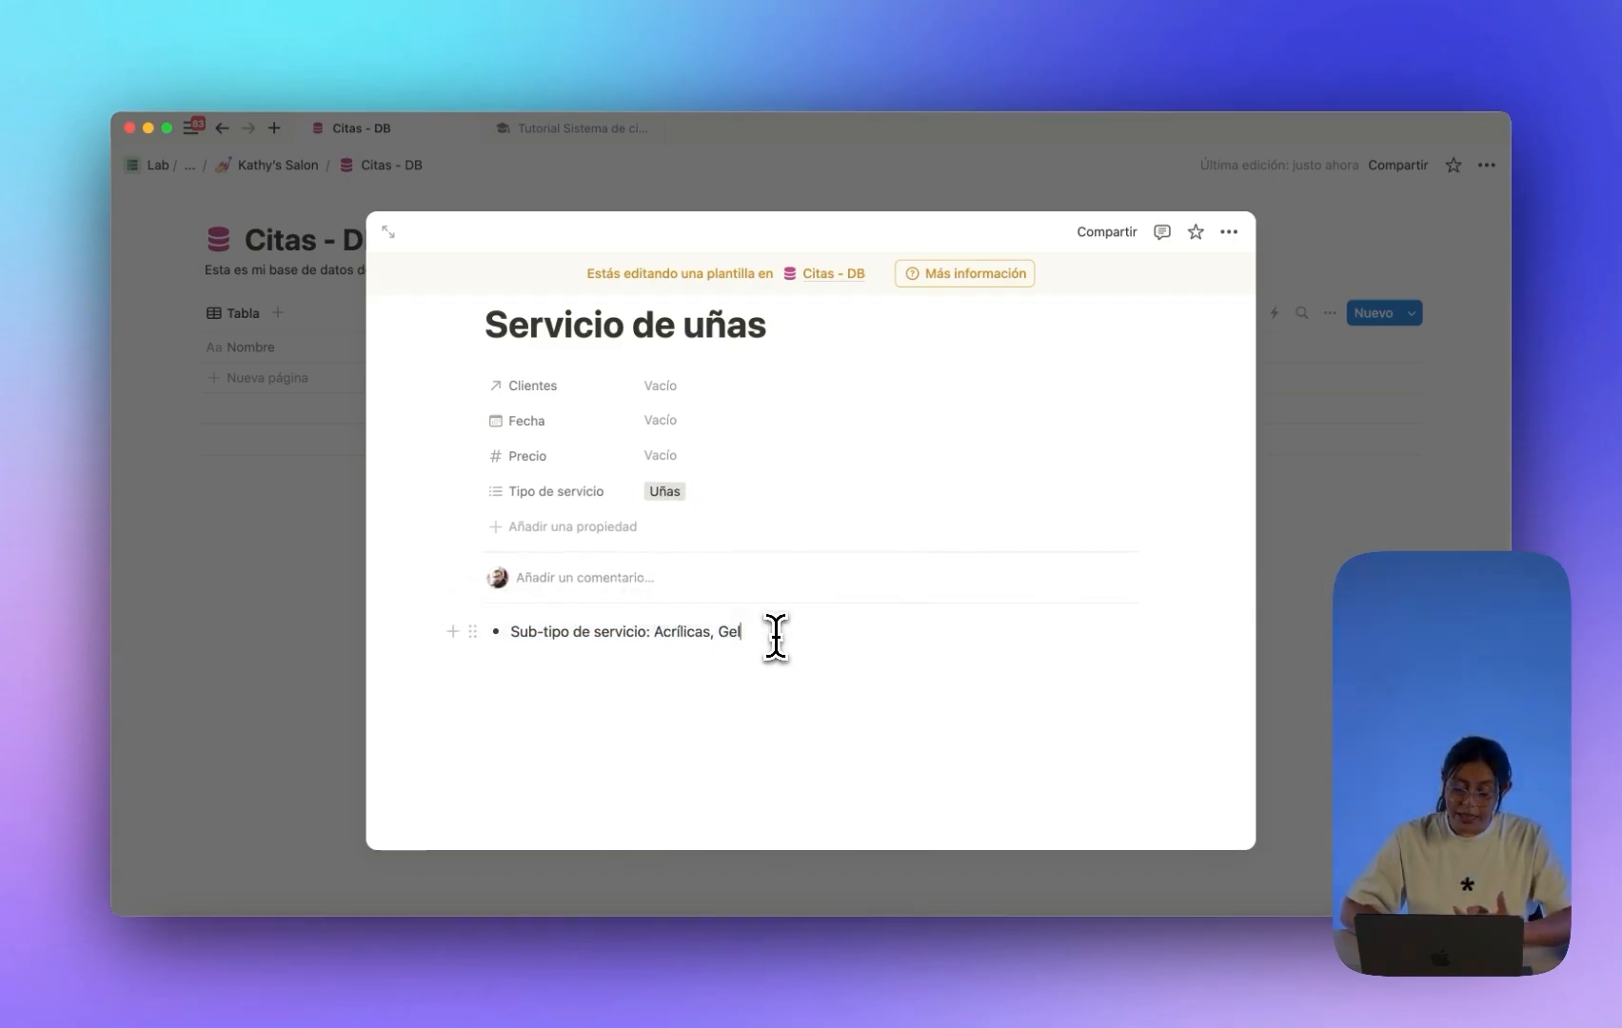
drag(767, 637, 438, 635)
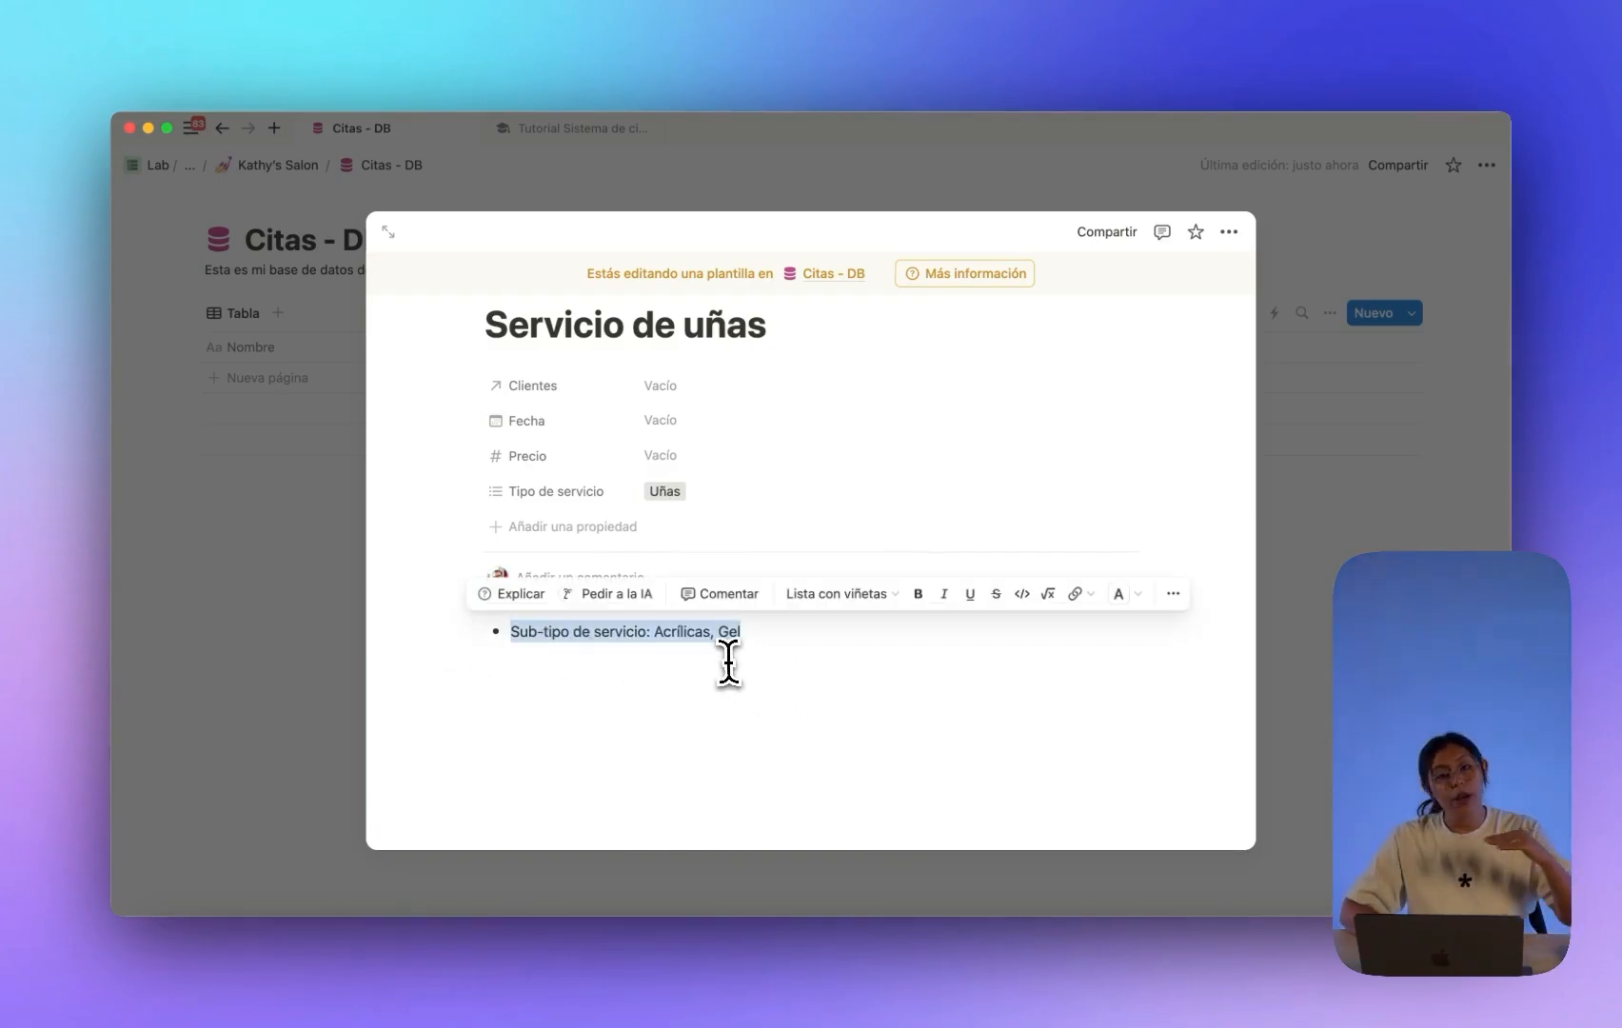
click(767, 655)
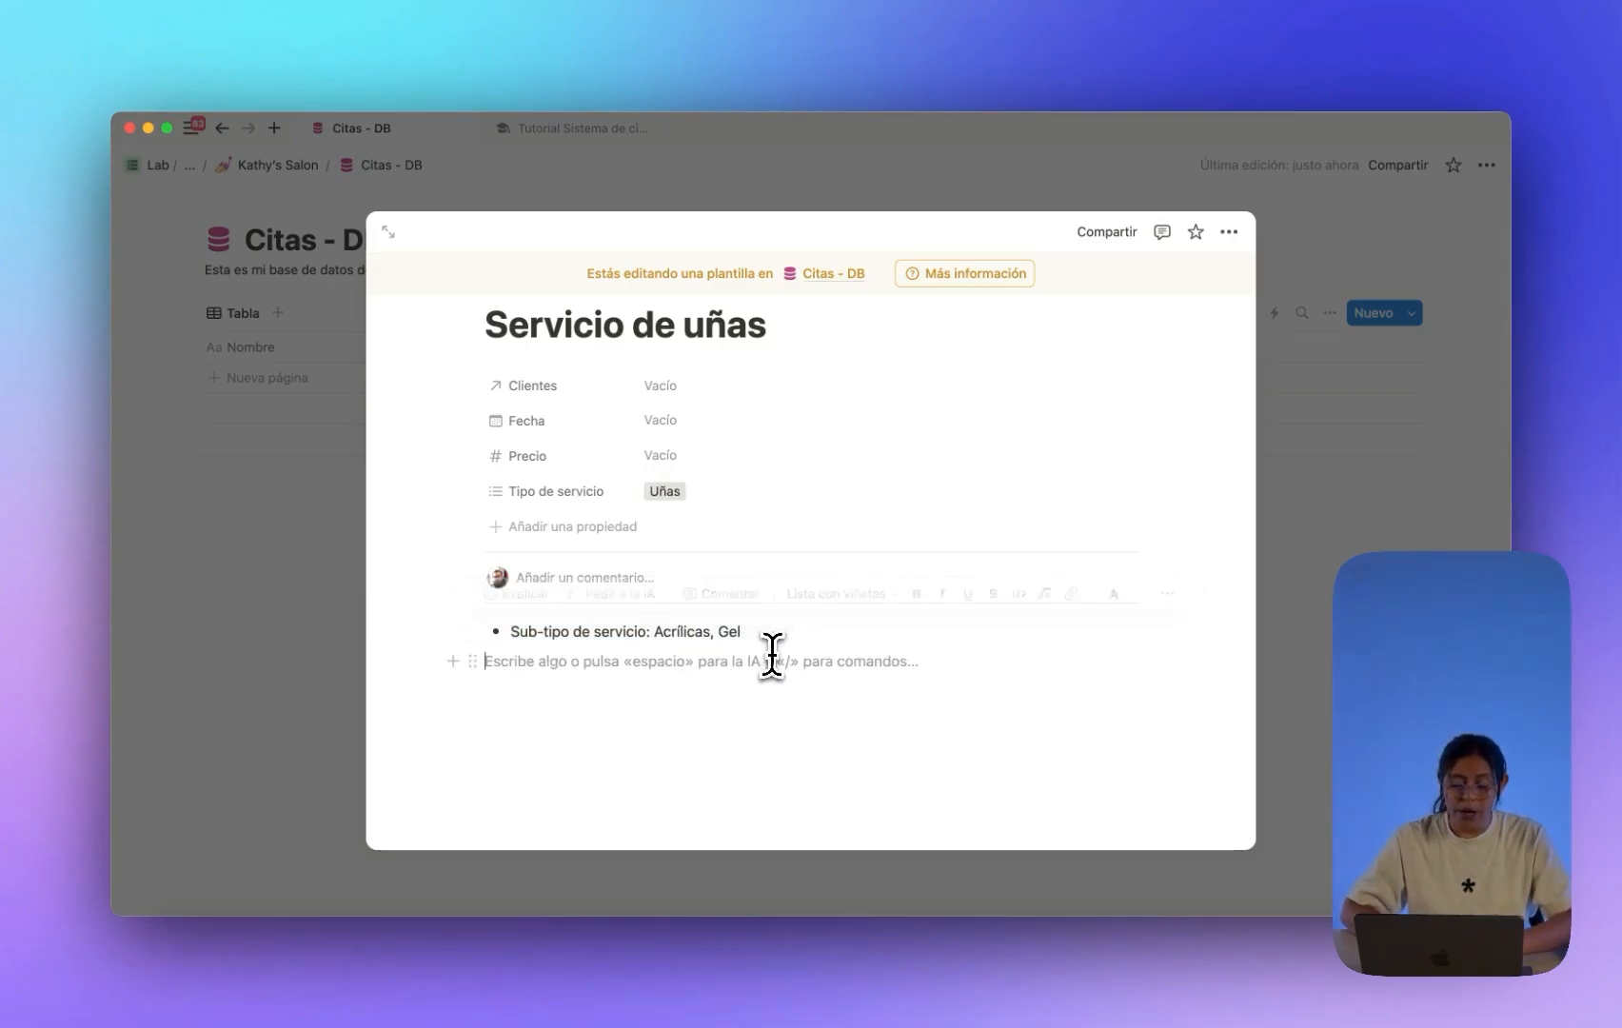
drag(742, 632, 505, 633)
key(BackSpace)
key(BackSpace)
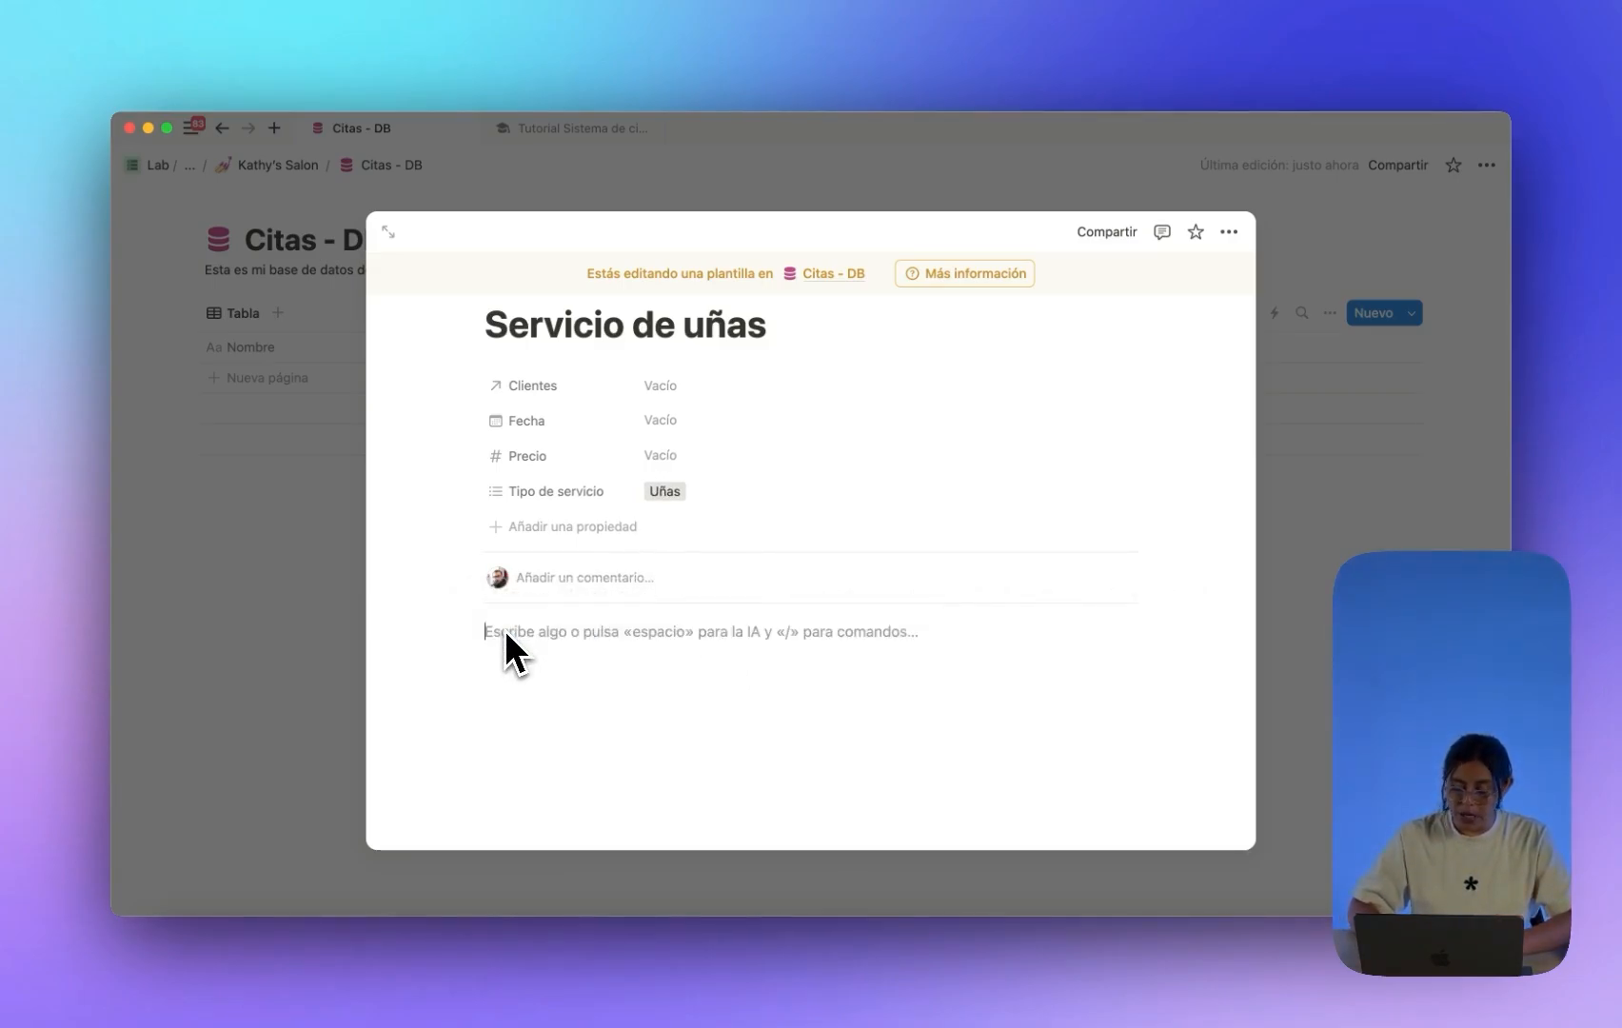
Add a Gel to-do and a duplicated to-do renamed Acrílico.
text([])
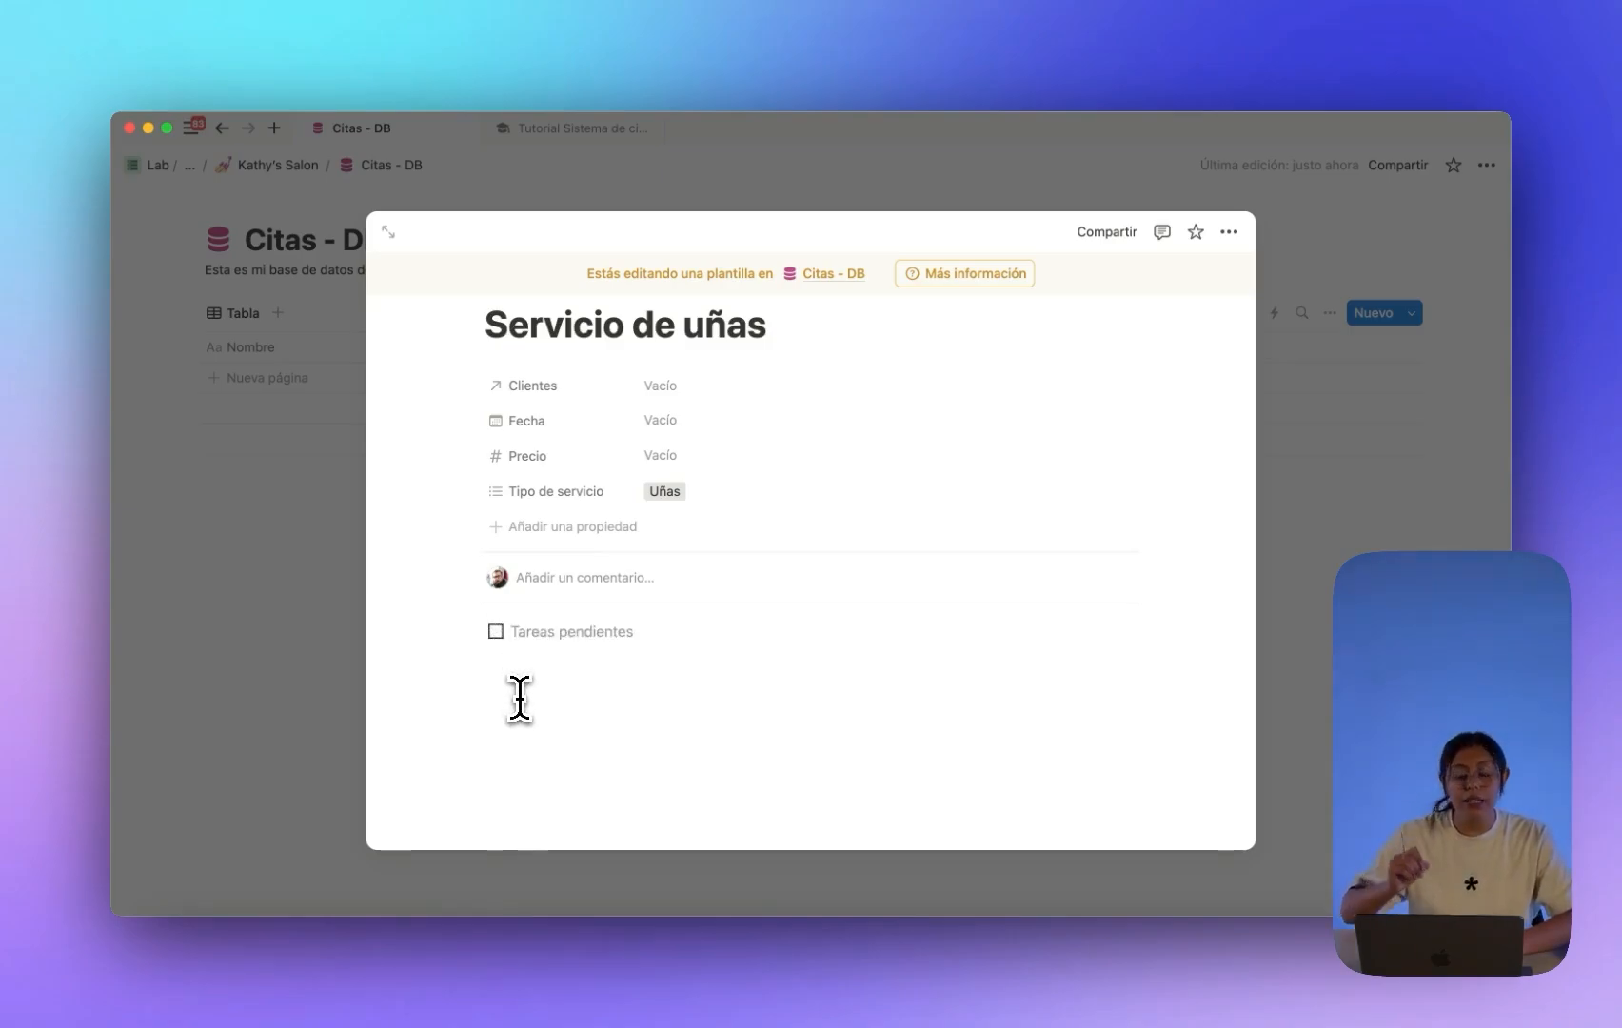
text(Gel)
key(super+d)
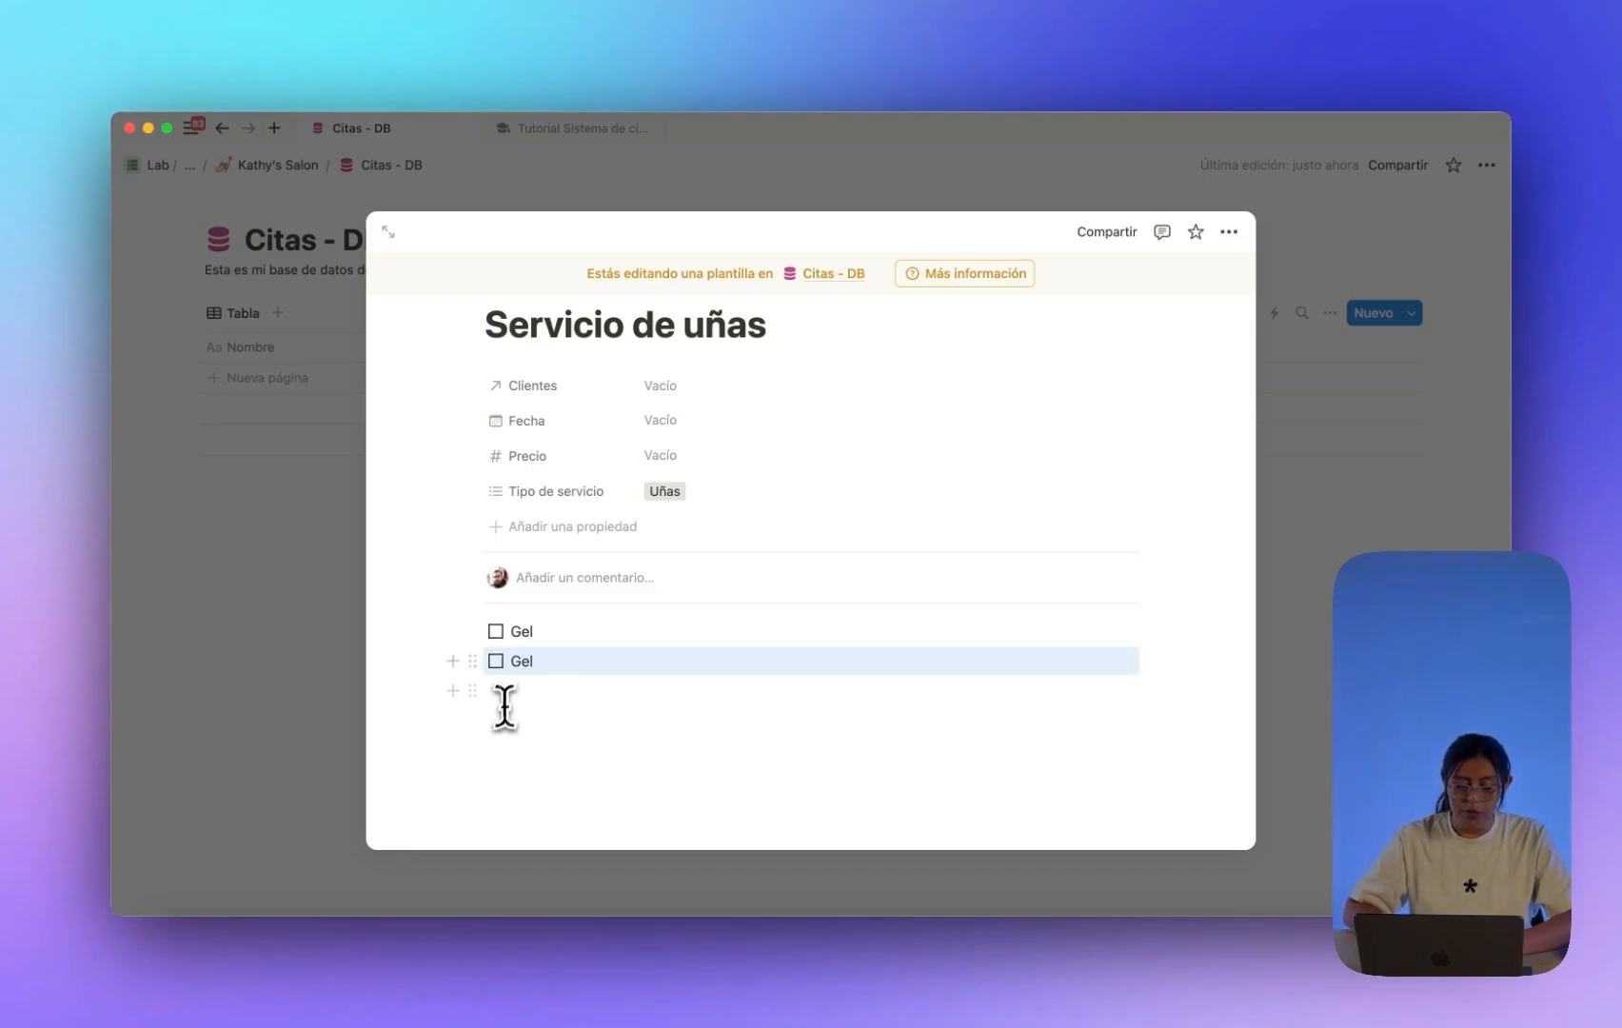
double_click(522, 660)
key(BackSpace)
text(Acr)
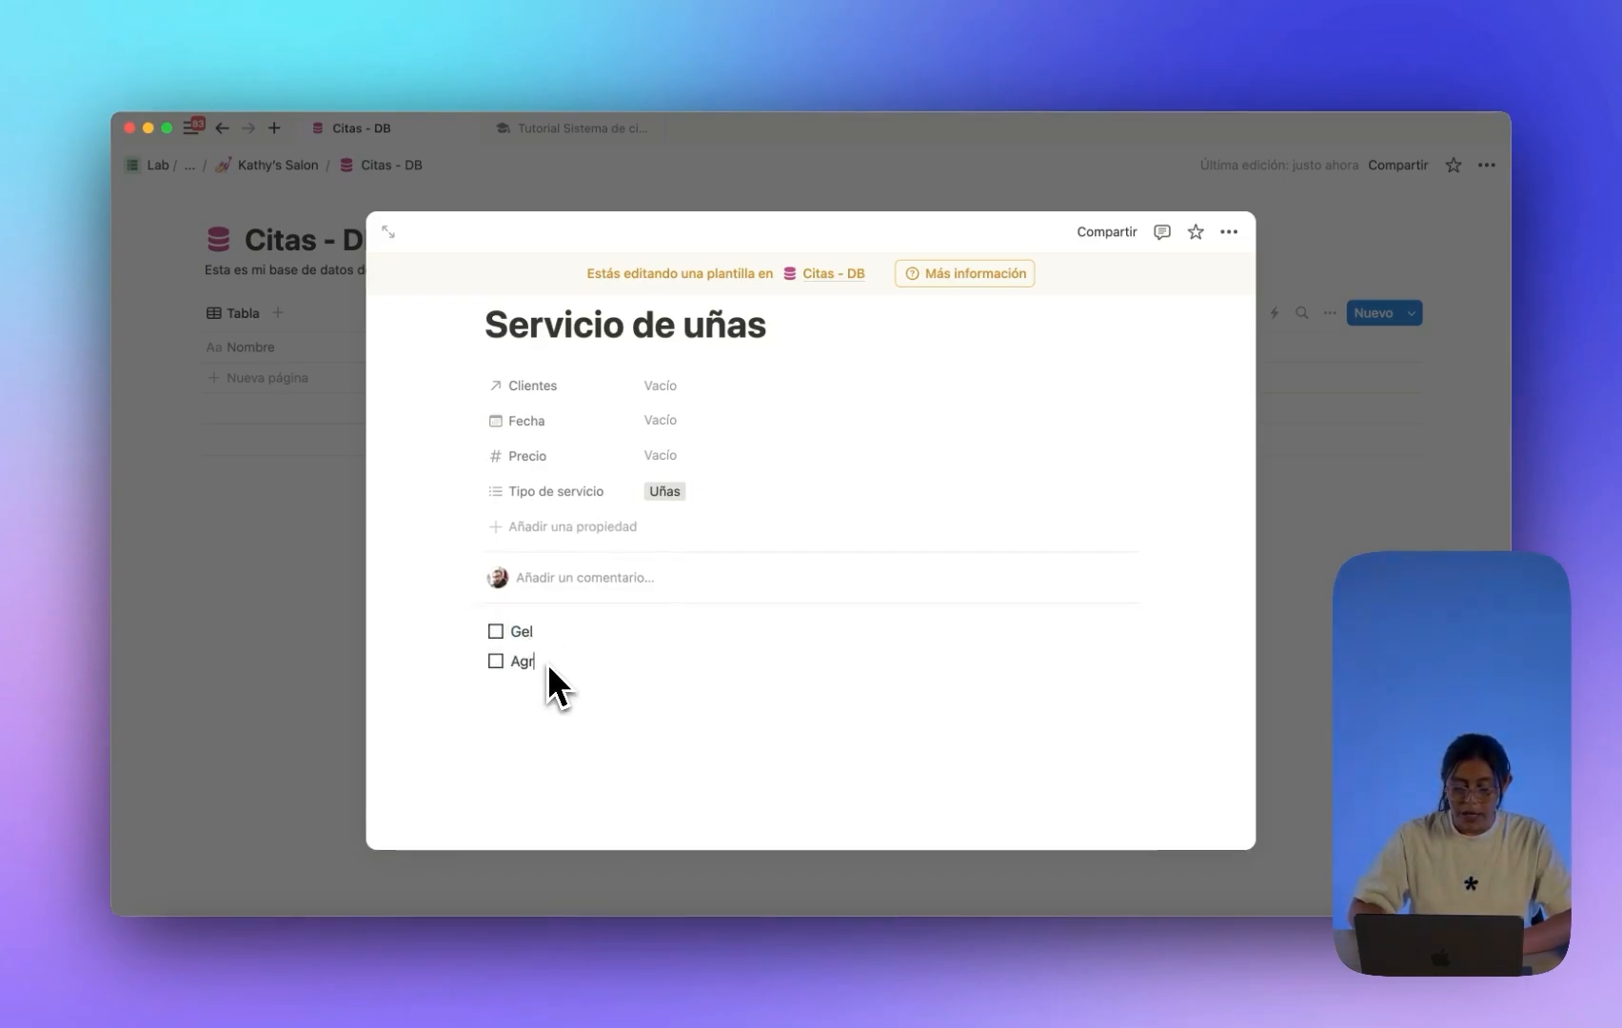
text(ílico)
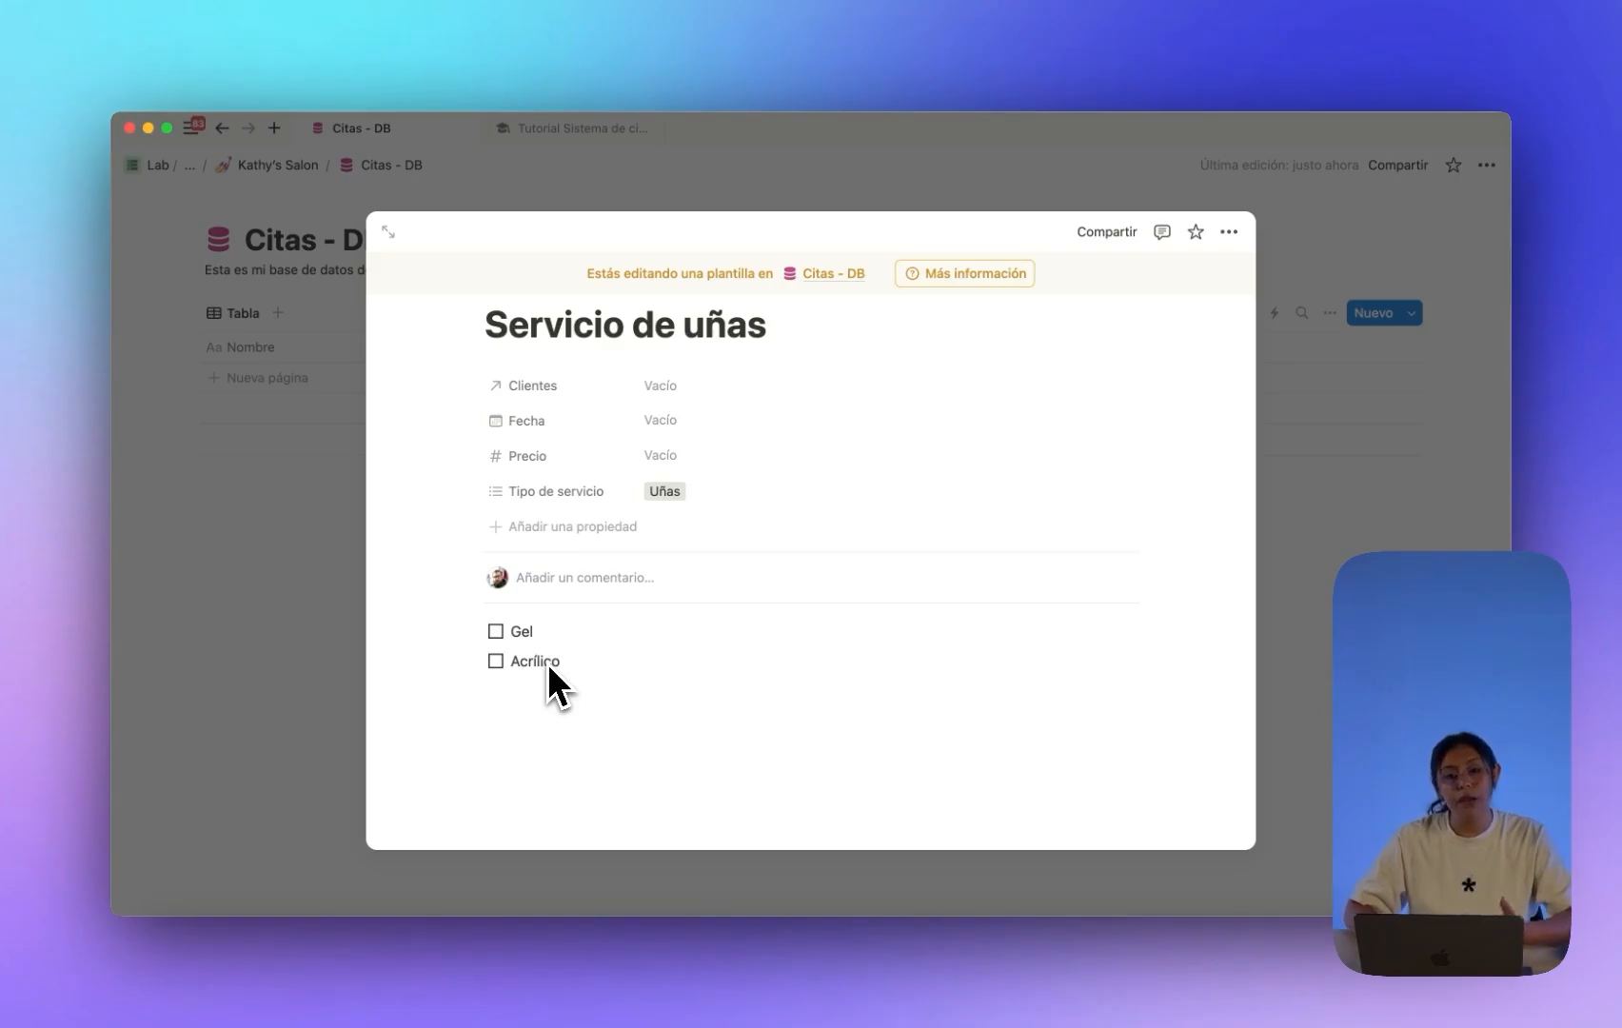
text(lico)
Add a Manicura to-do below Acrílico and close the template.
key(Return)
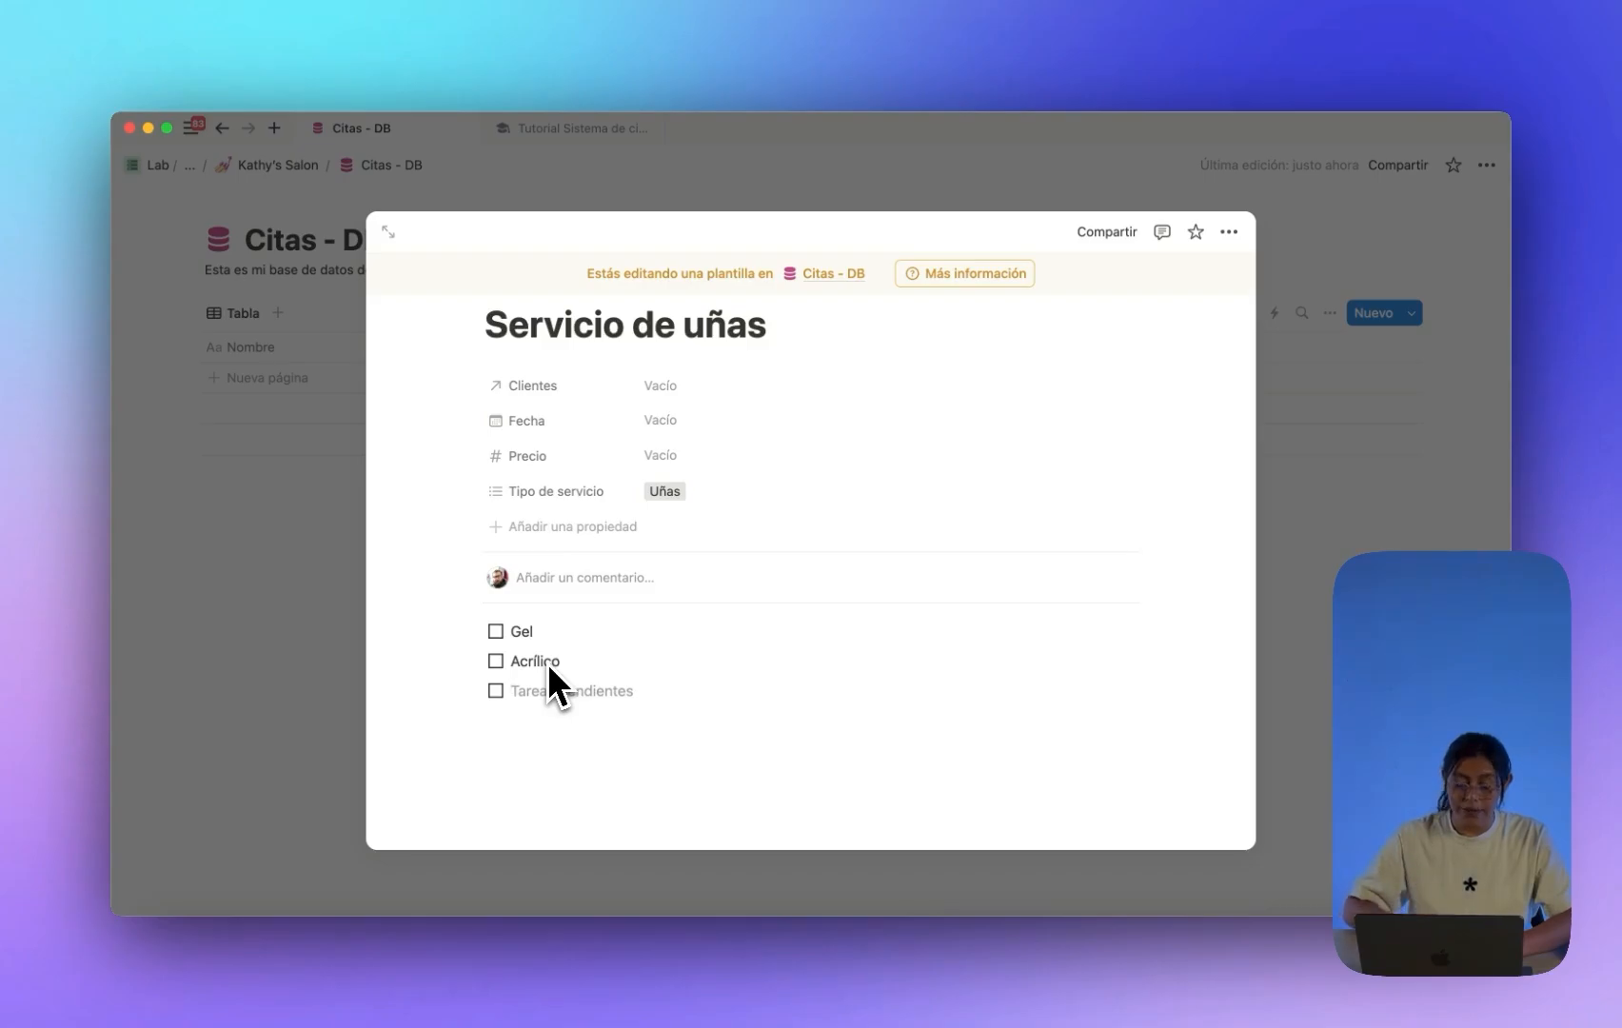
text(Manicura)
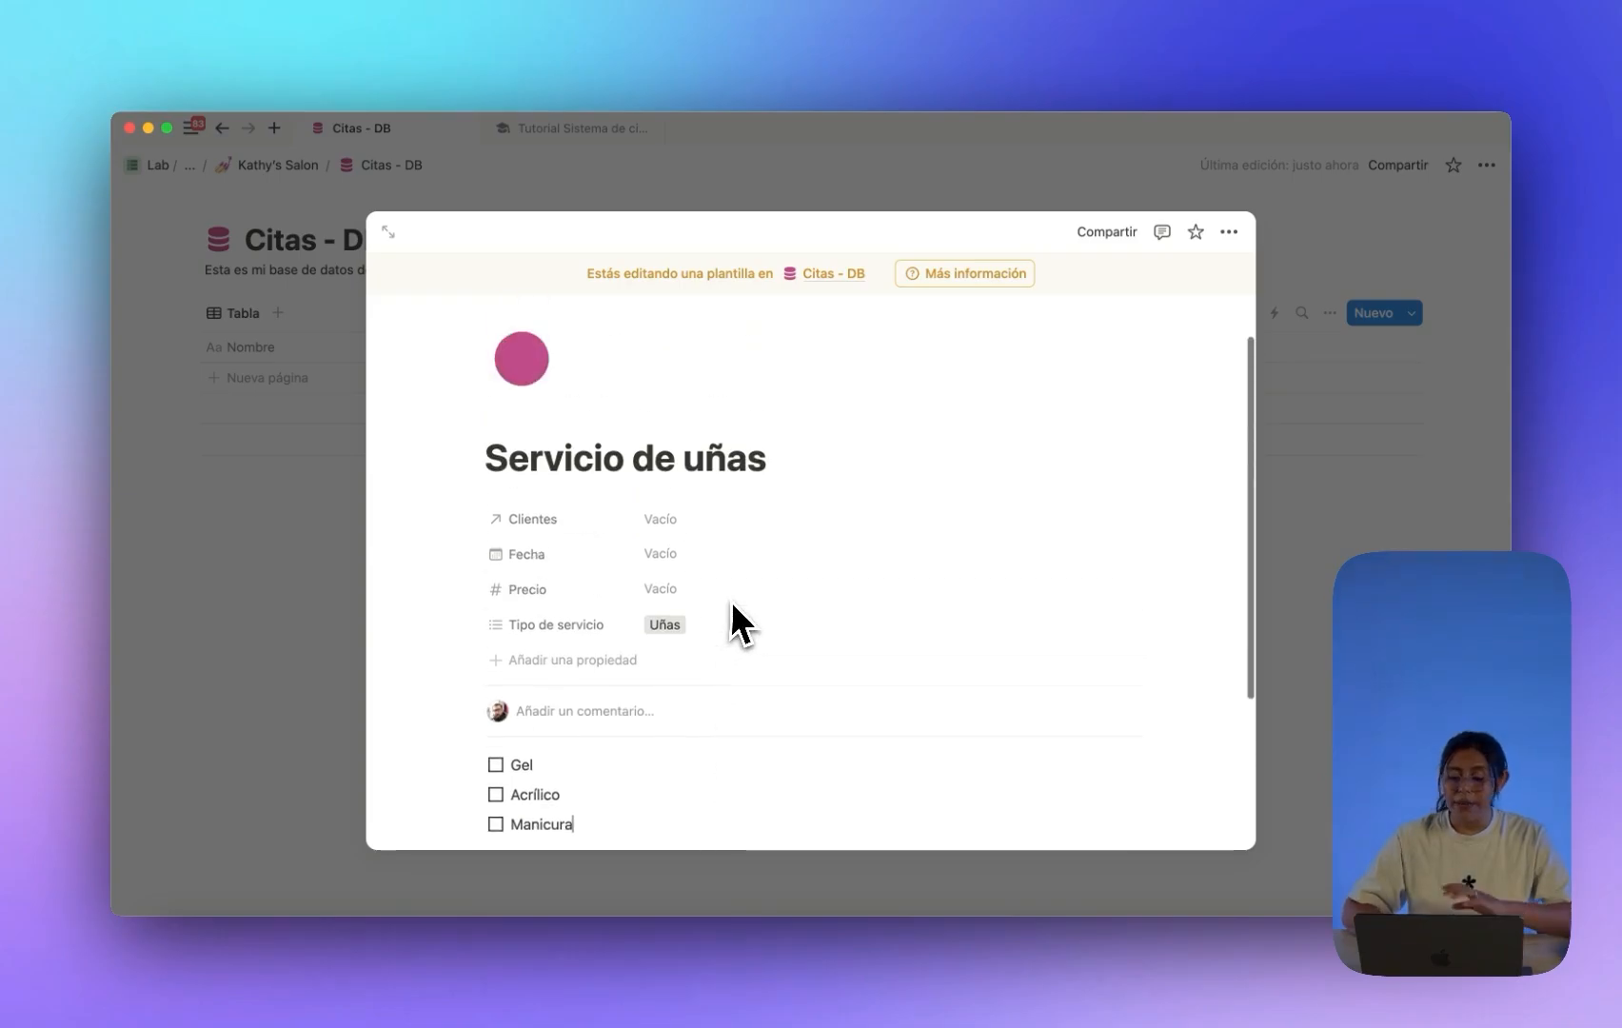
scroll(733, 599, up, 1)
scroll(736, 598, down, 2)
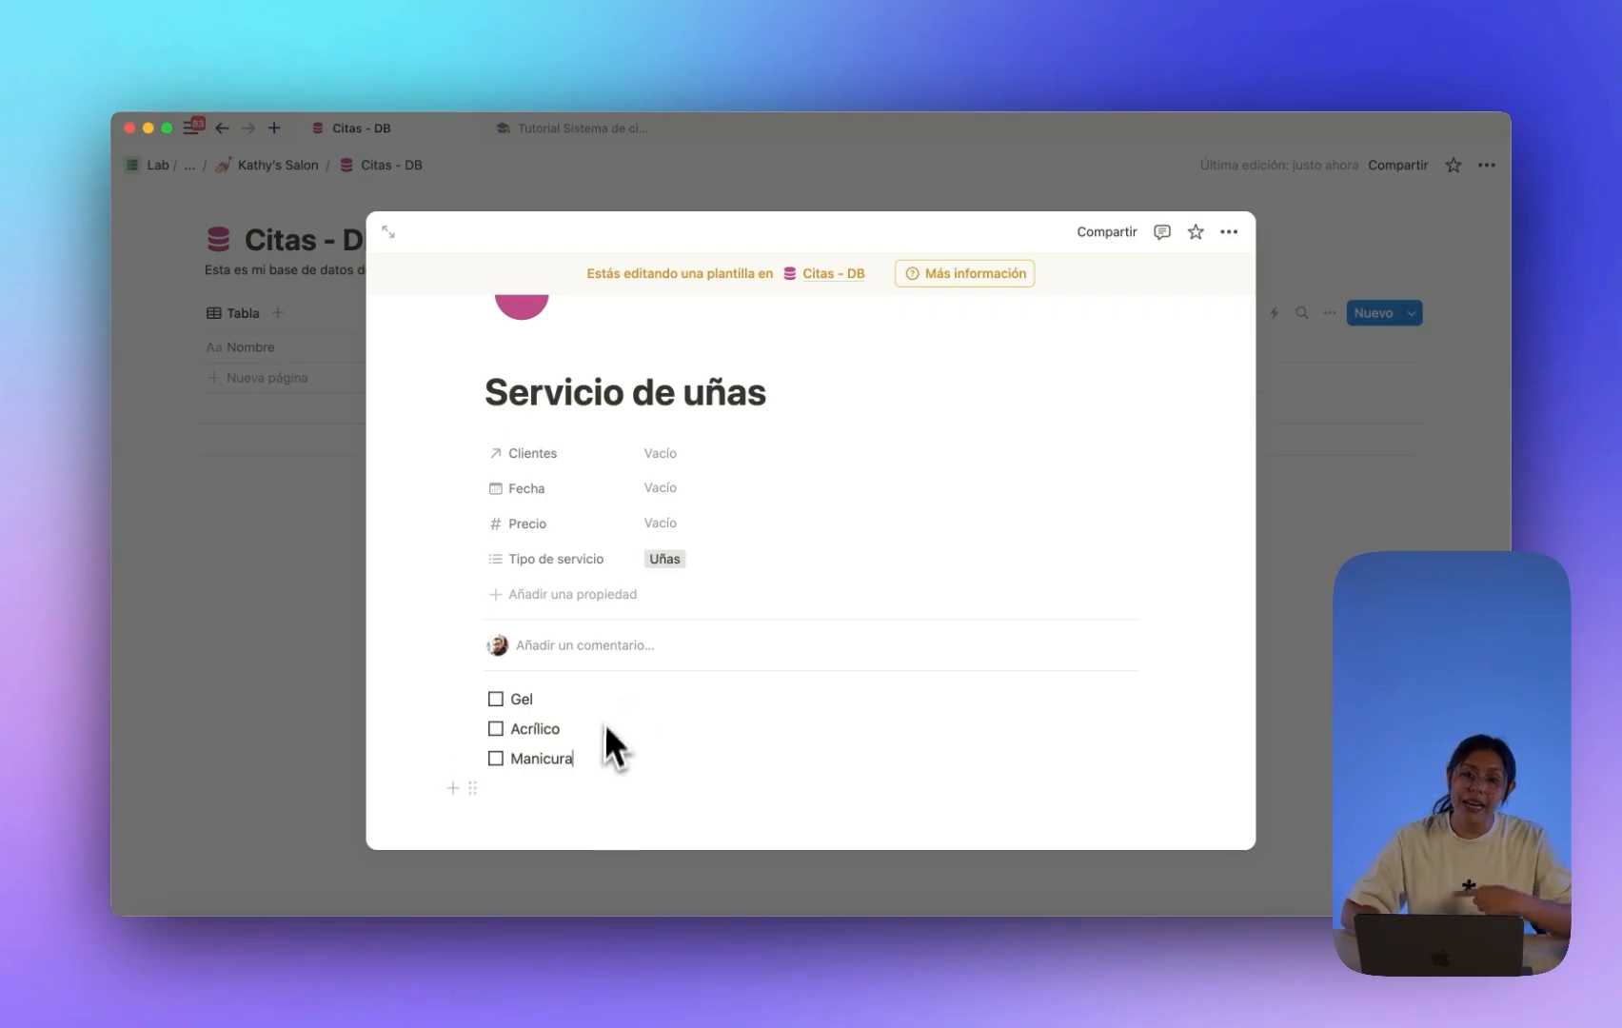
scroll(663, 741, up, 1)
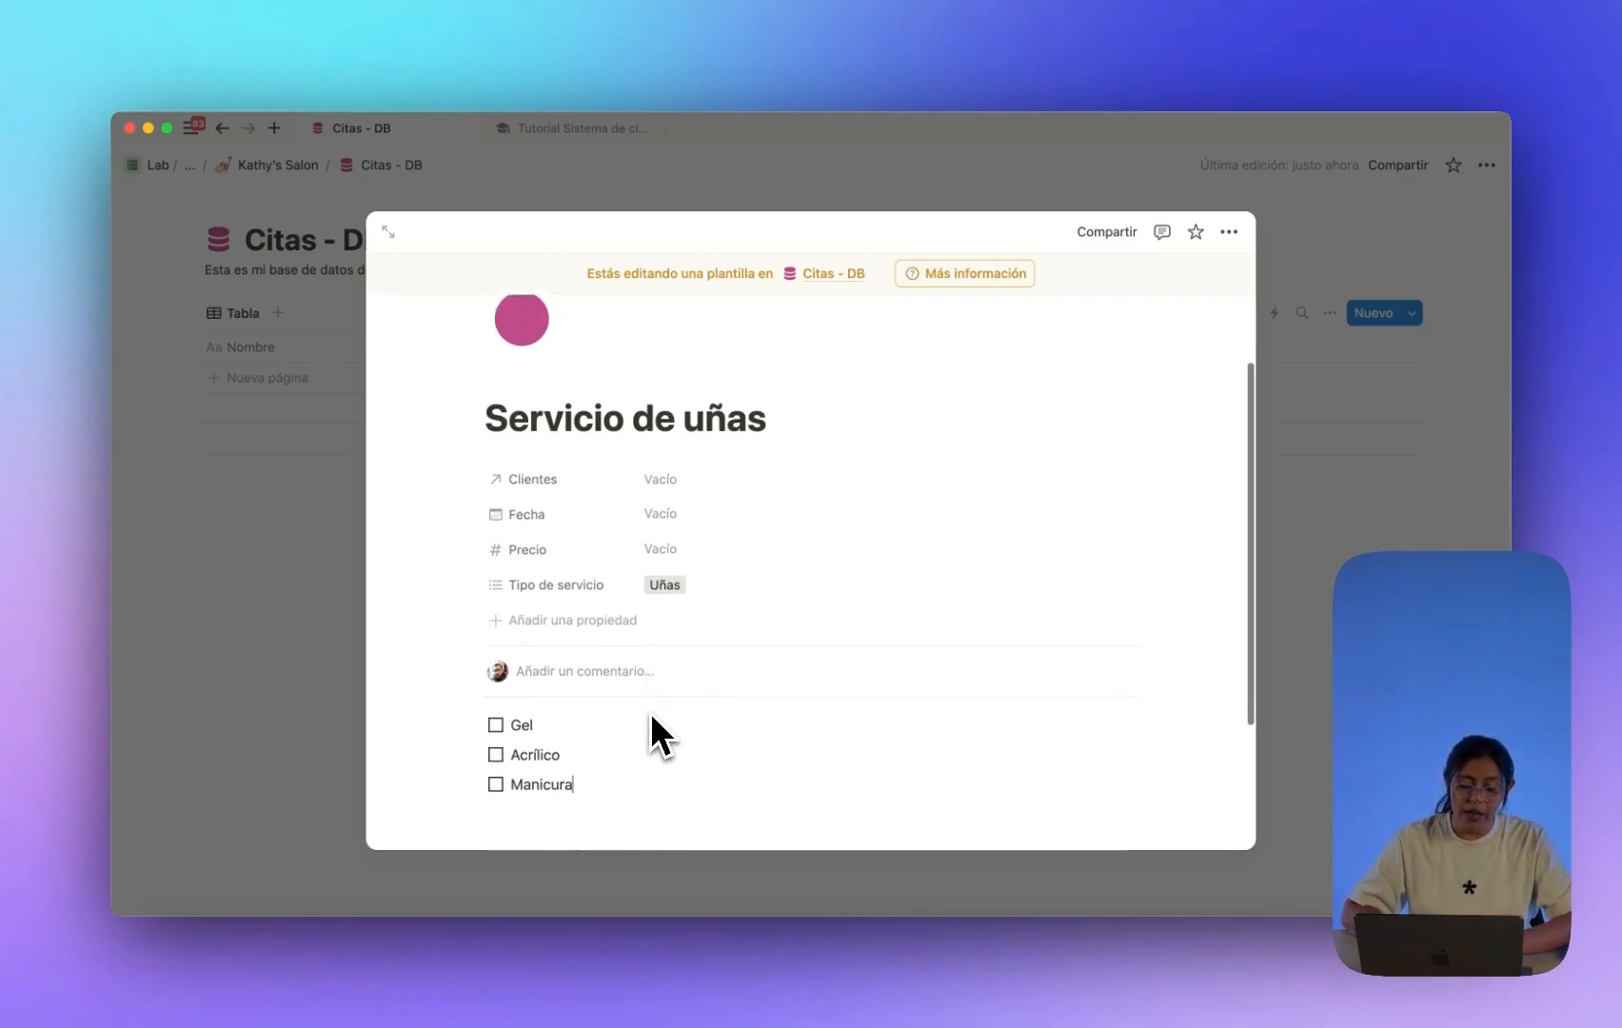
scroll(647, 711, down, 2)
scroll(645, 710, down, 2)
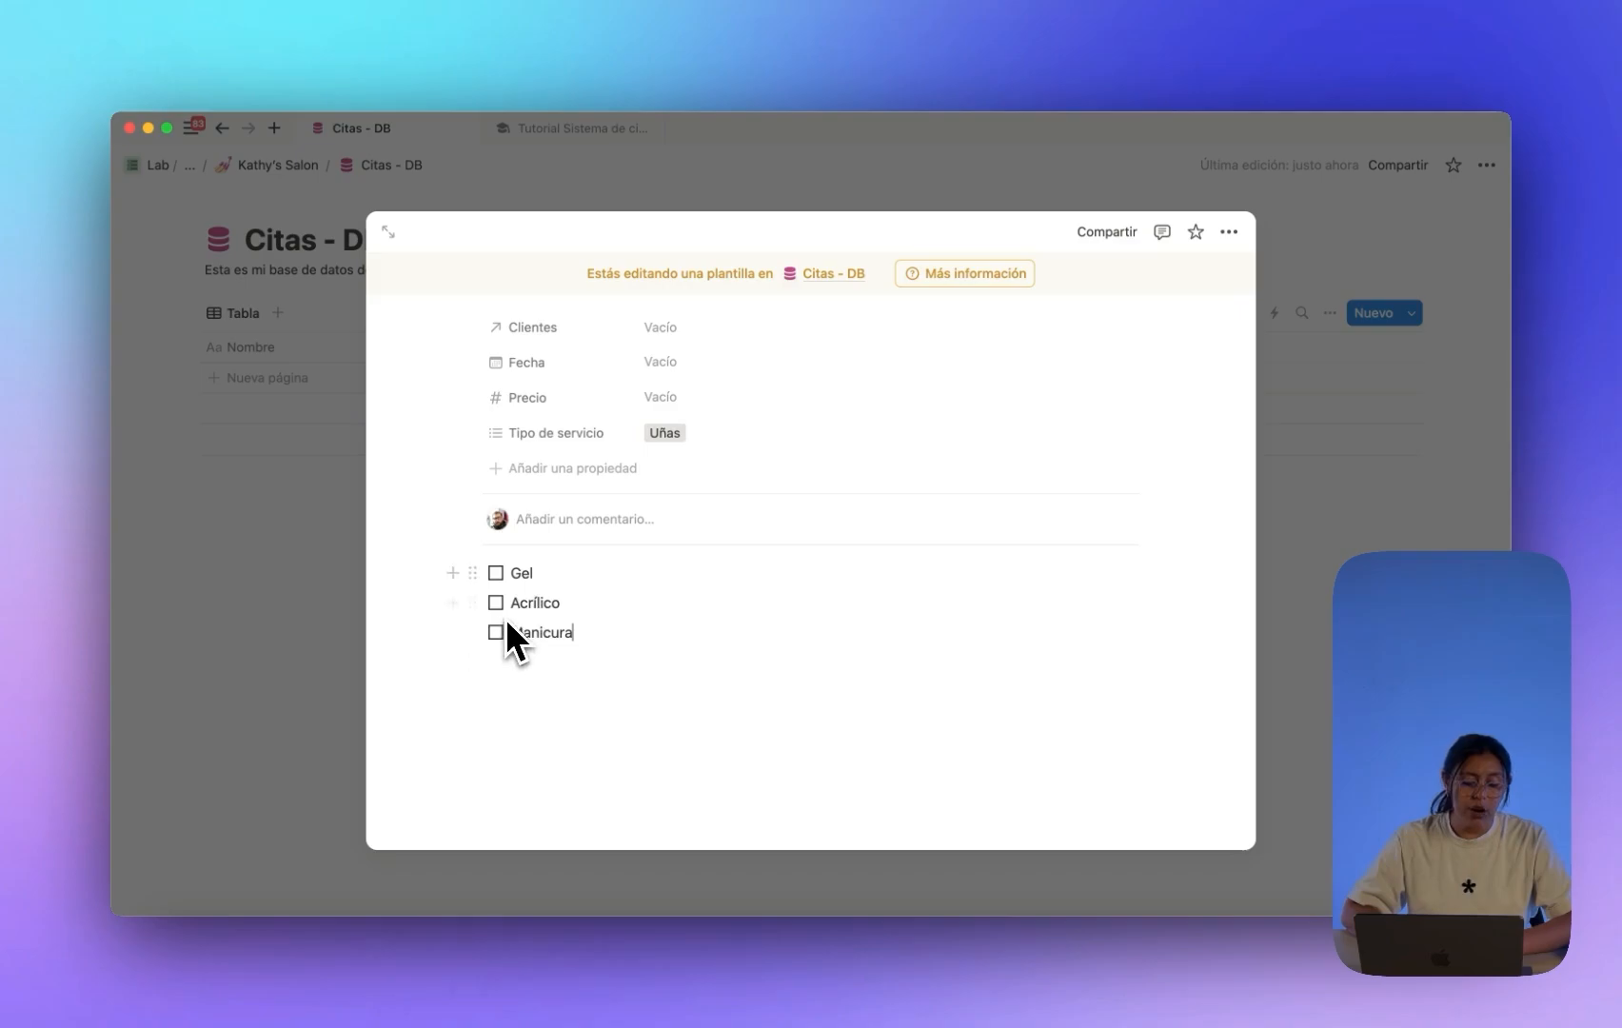
scroll(519, 598, up, 3)
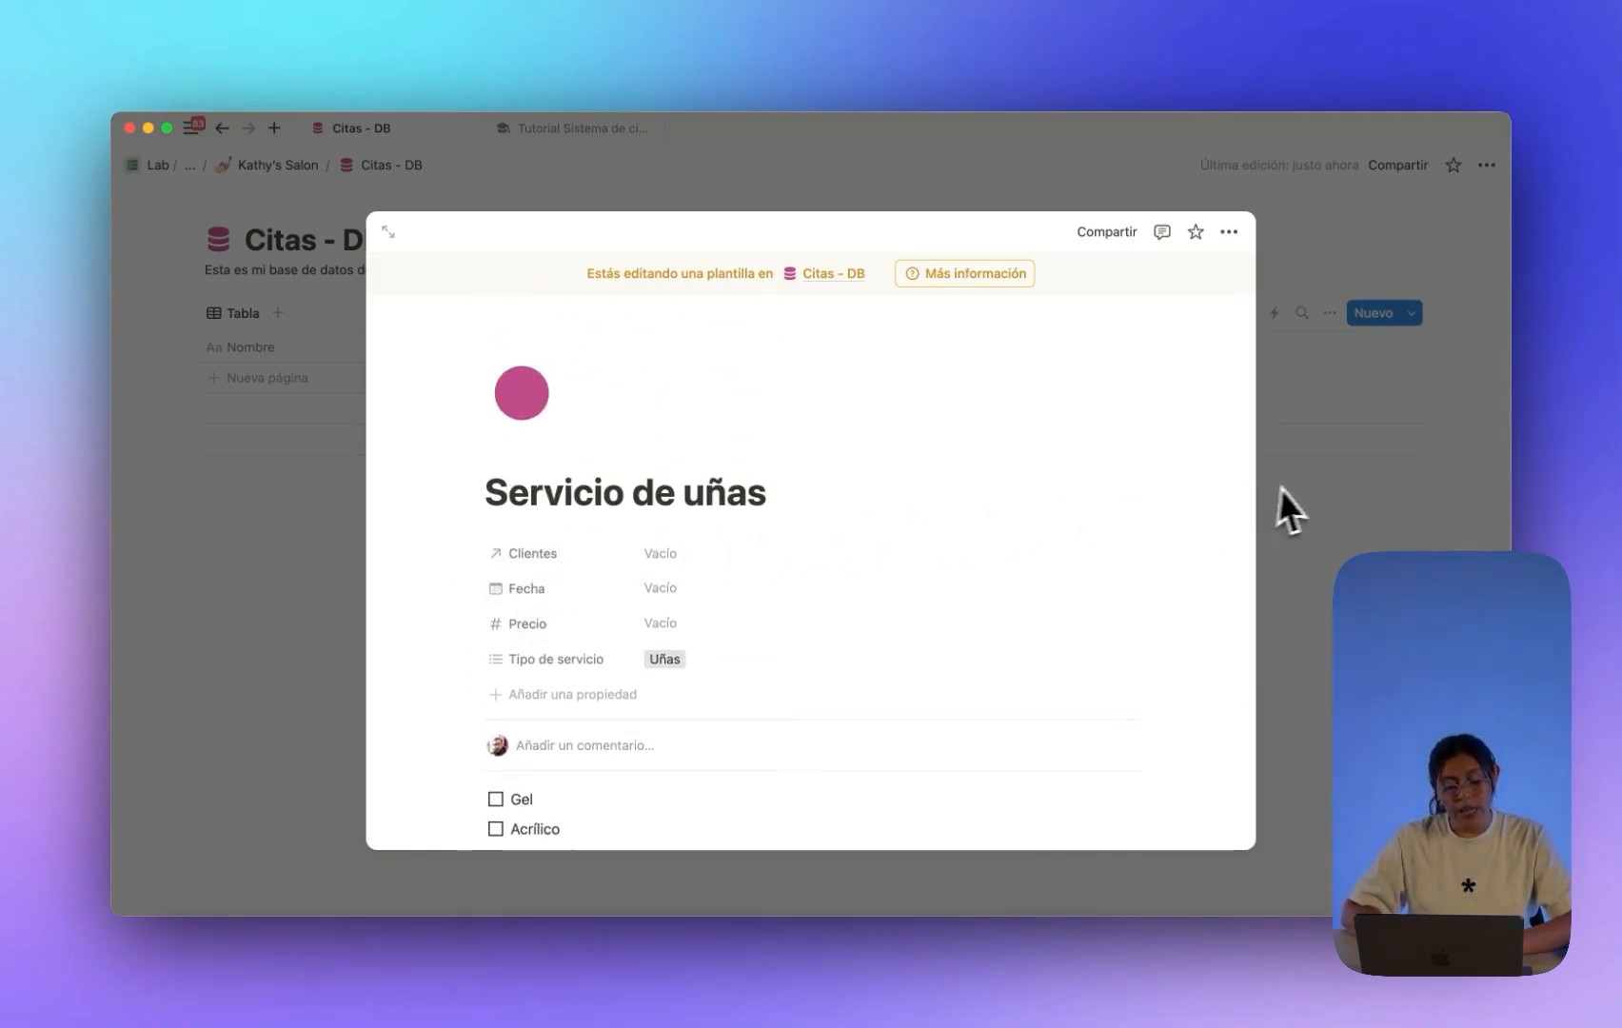
click(1332, 489)
Duplicate the Servicio de uñas template from its options menu in the templates list.
click(1411, 314)
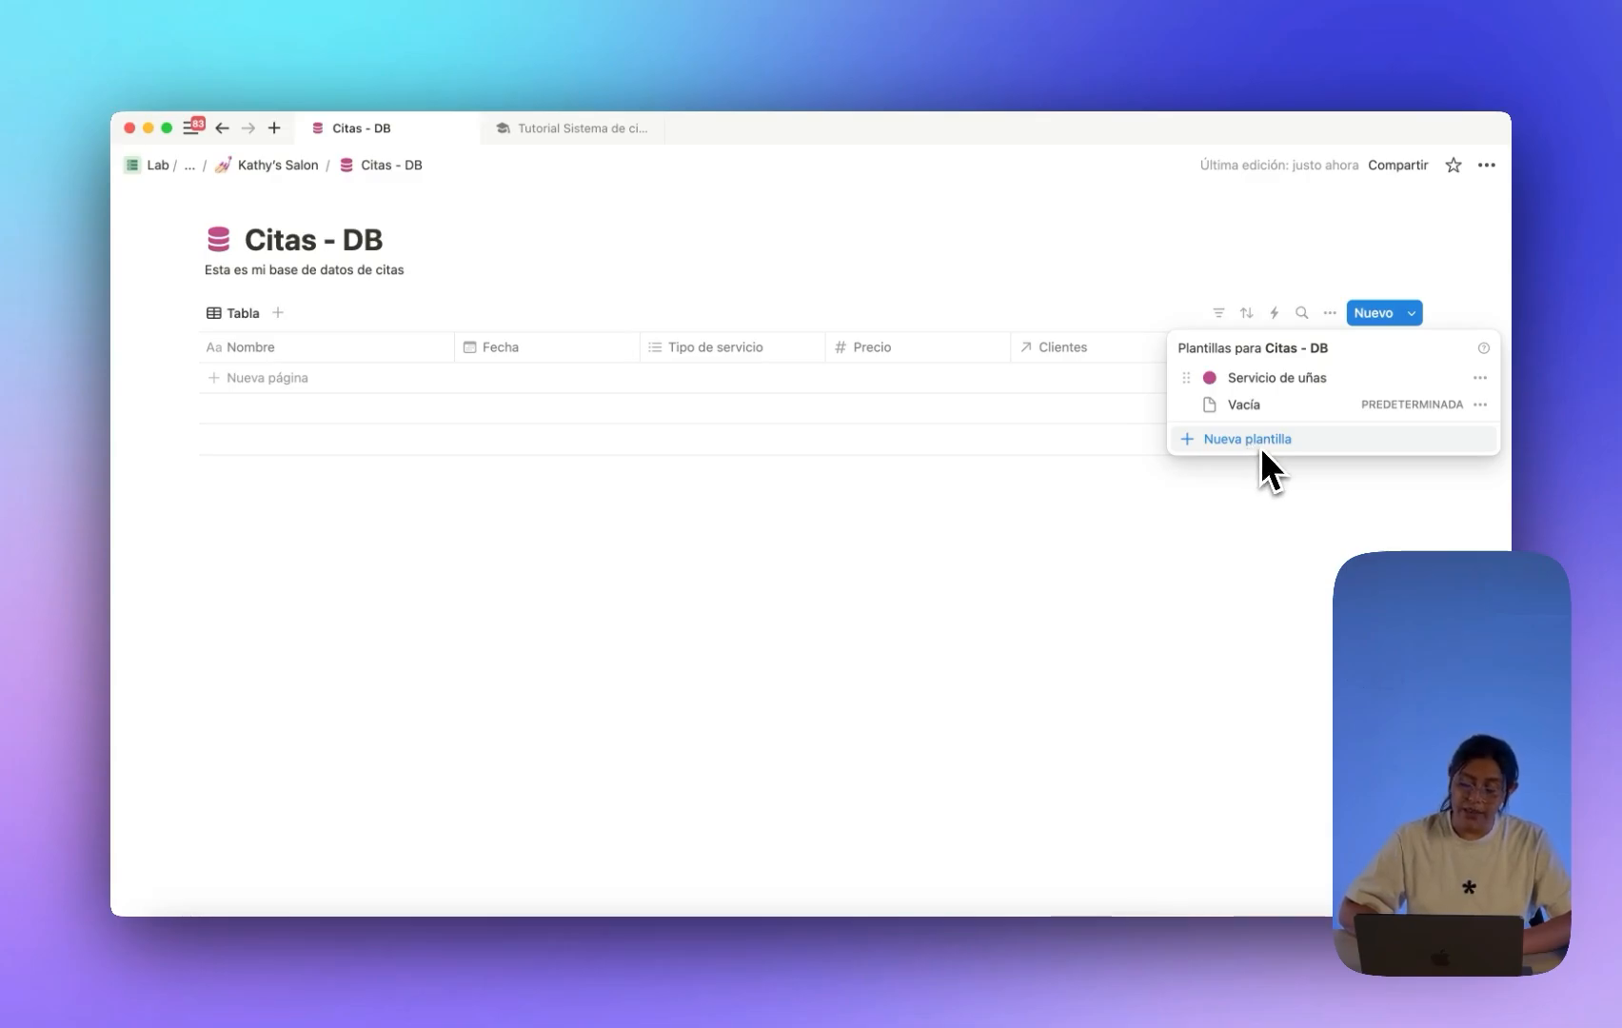
click(1479, 378)
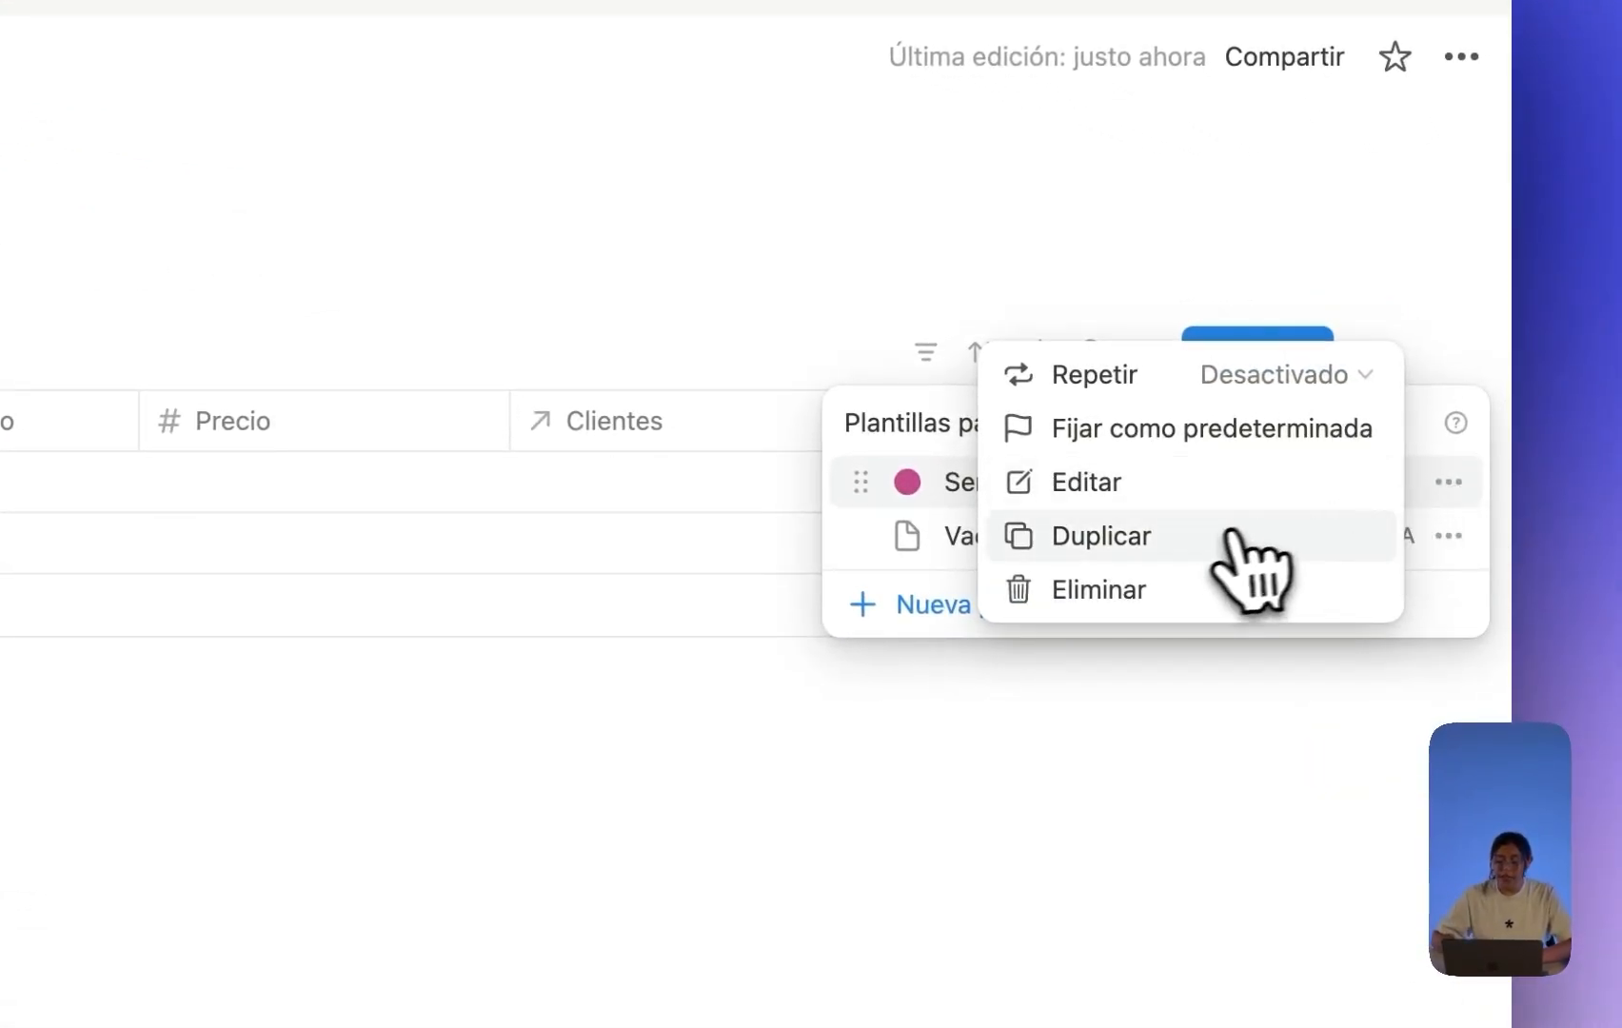
click(1199, 547)
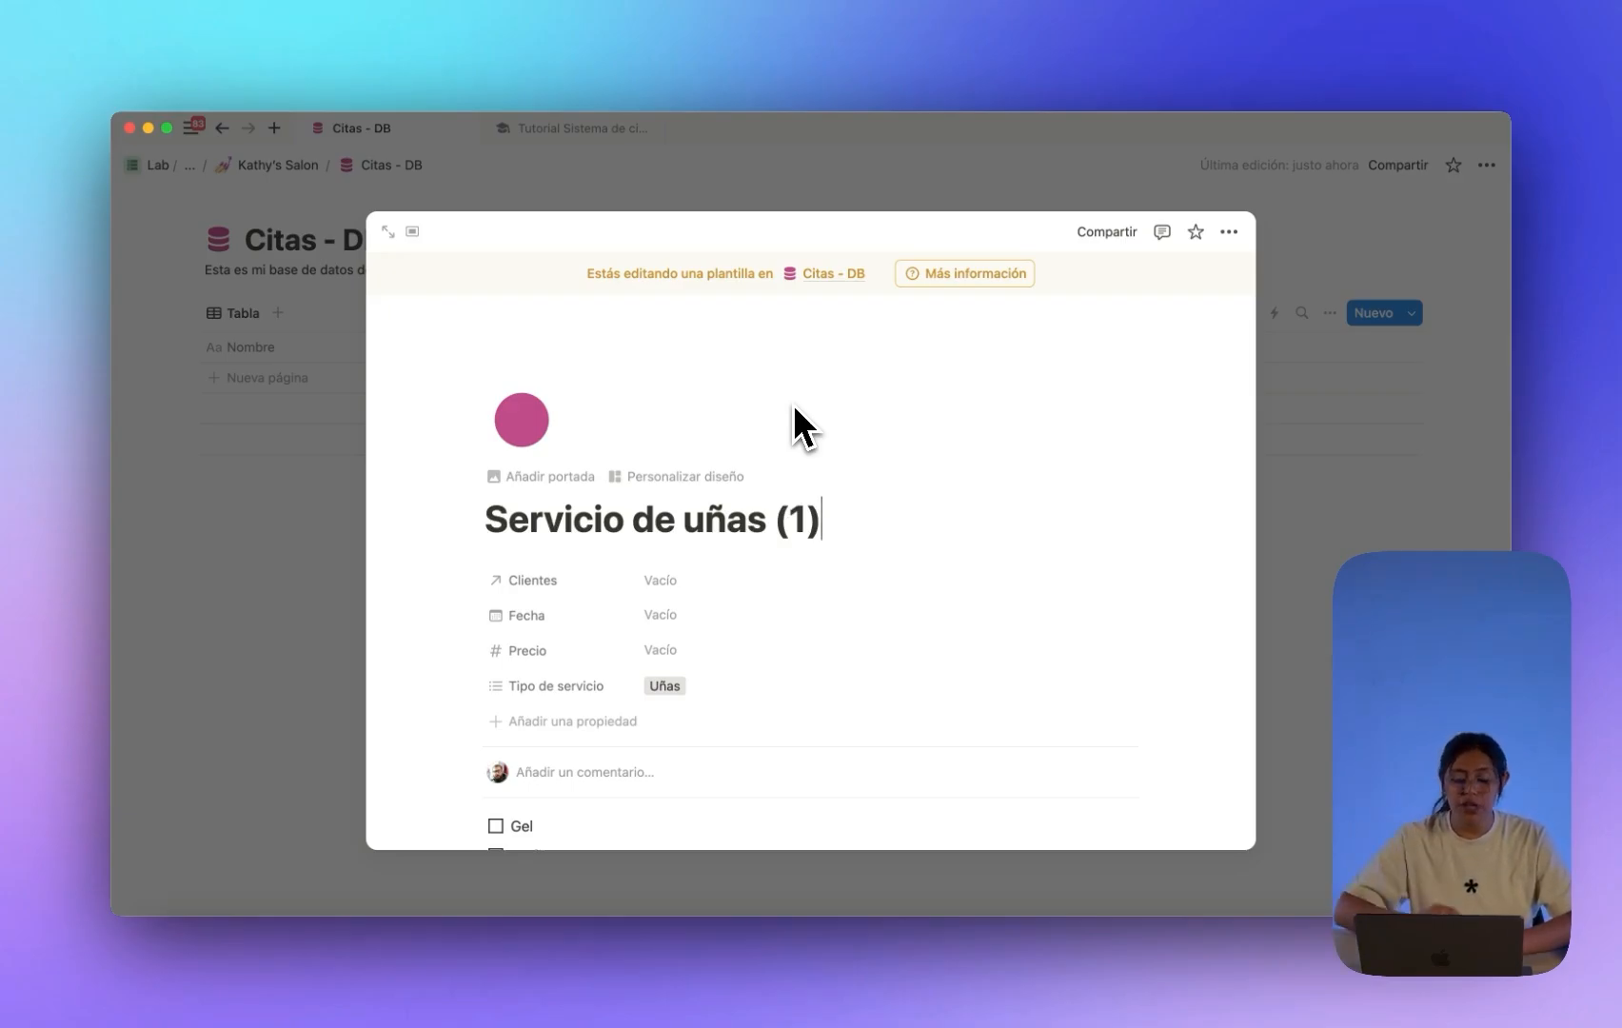
Retitle the copied template from 'Servicio de uñas (1)' to 'Servicio de maquillaje'.
scroll(790, 409, down, 2)
drag(820, 450, 633, 452)
key(BackSpace)
scroll(638, 451, up, 1)
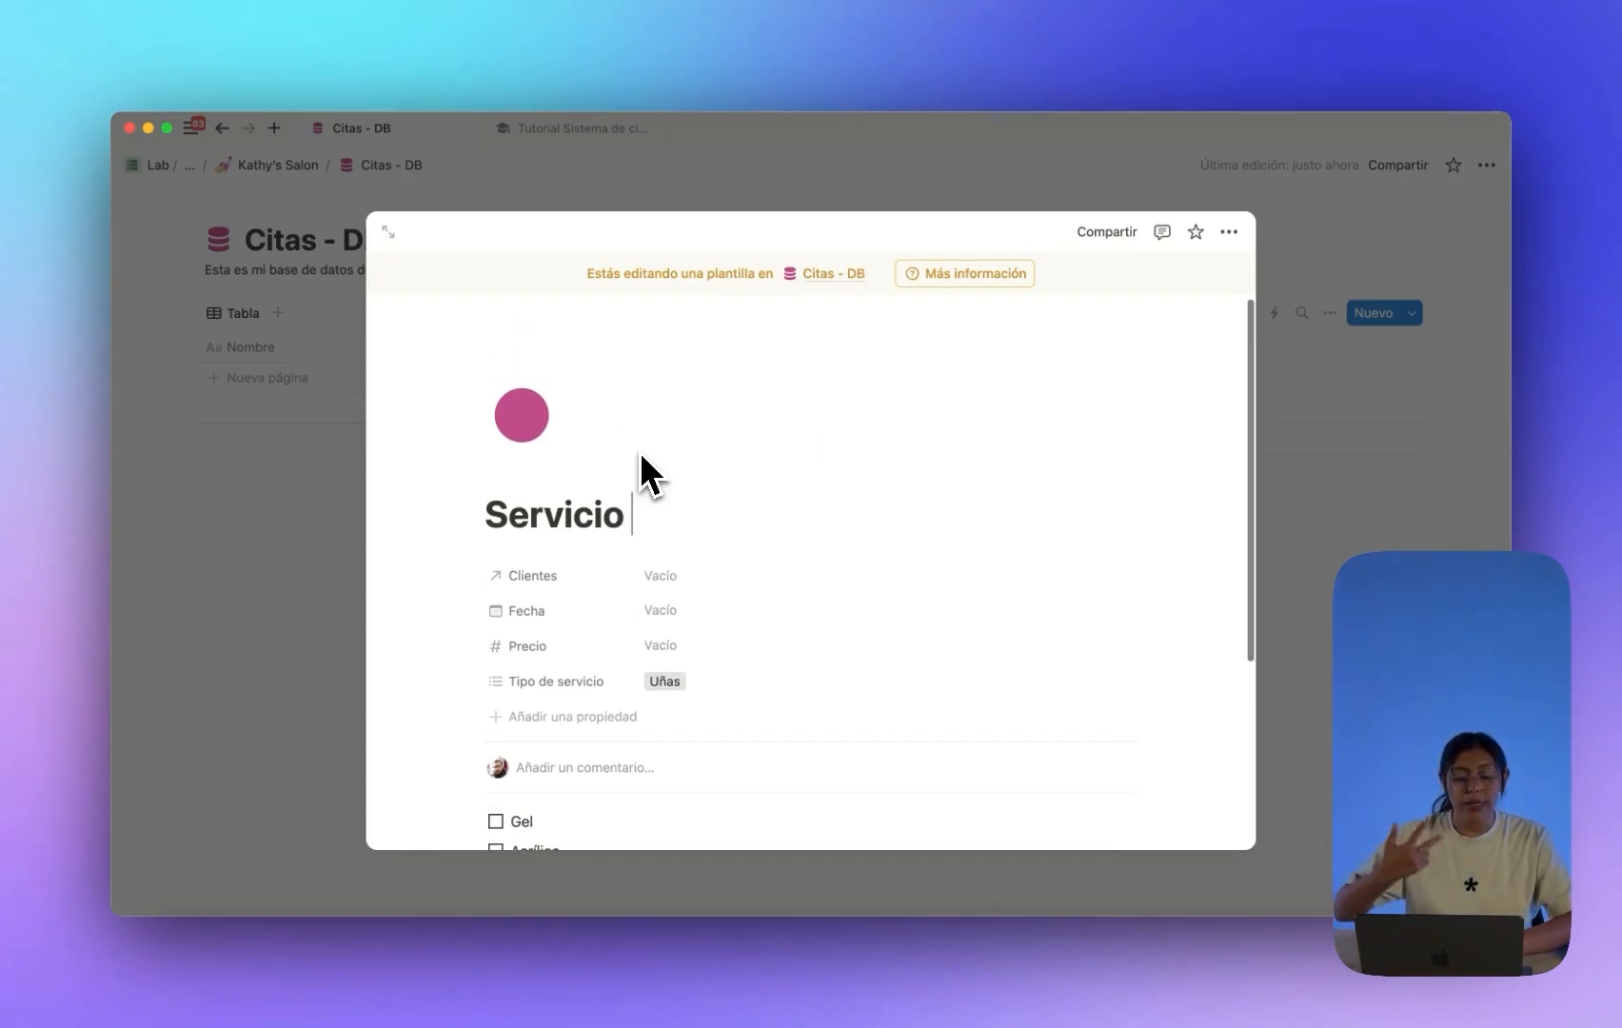
text(de maquillaje)
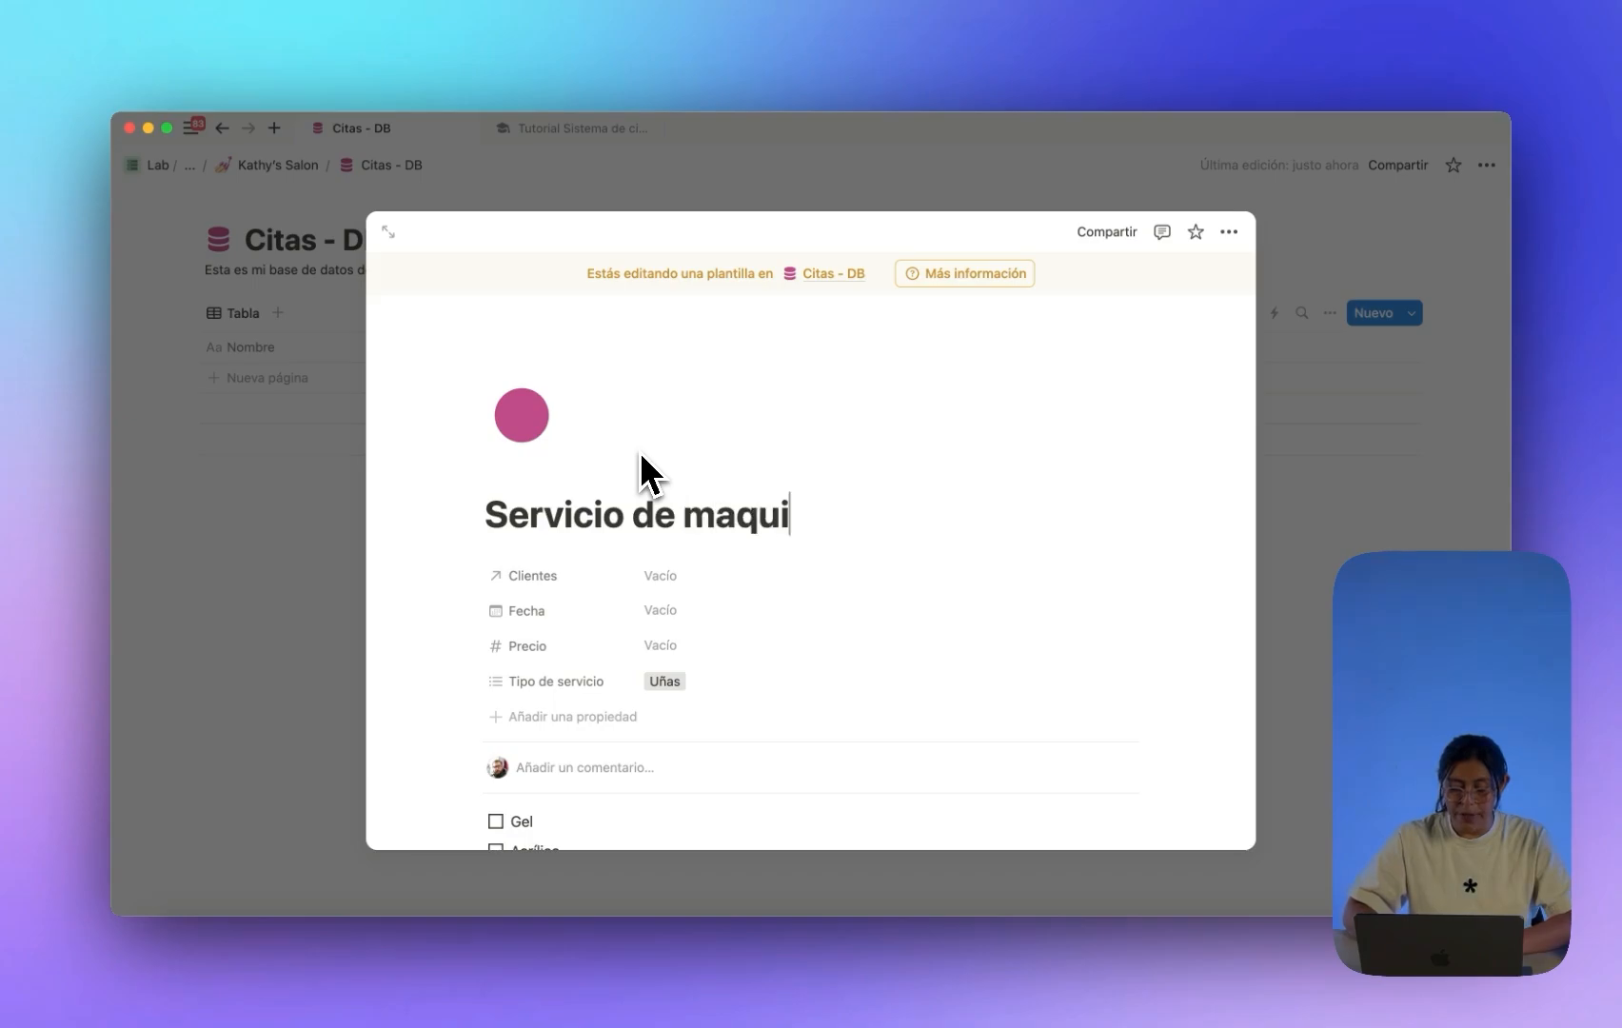
Change the template's page icon to a purple circle.
click(521, 418)
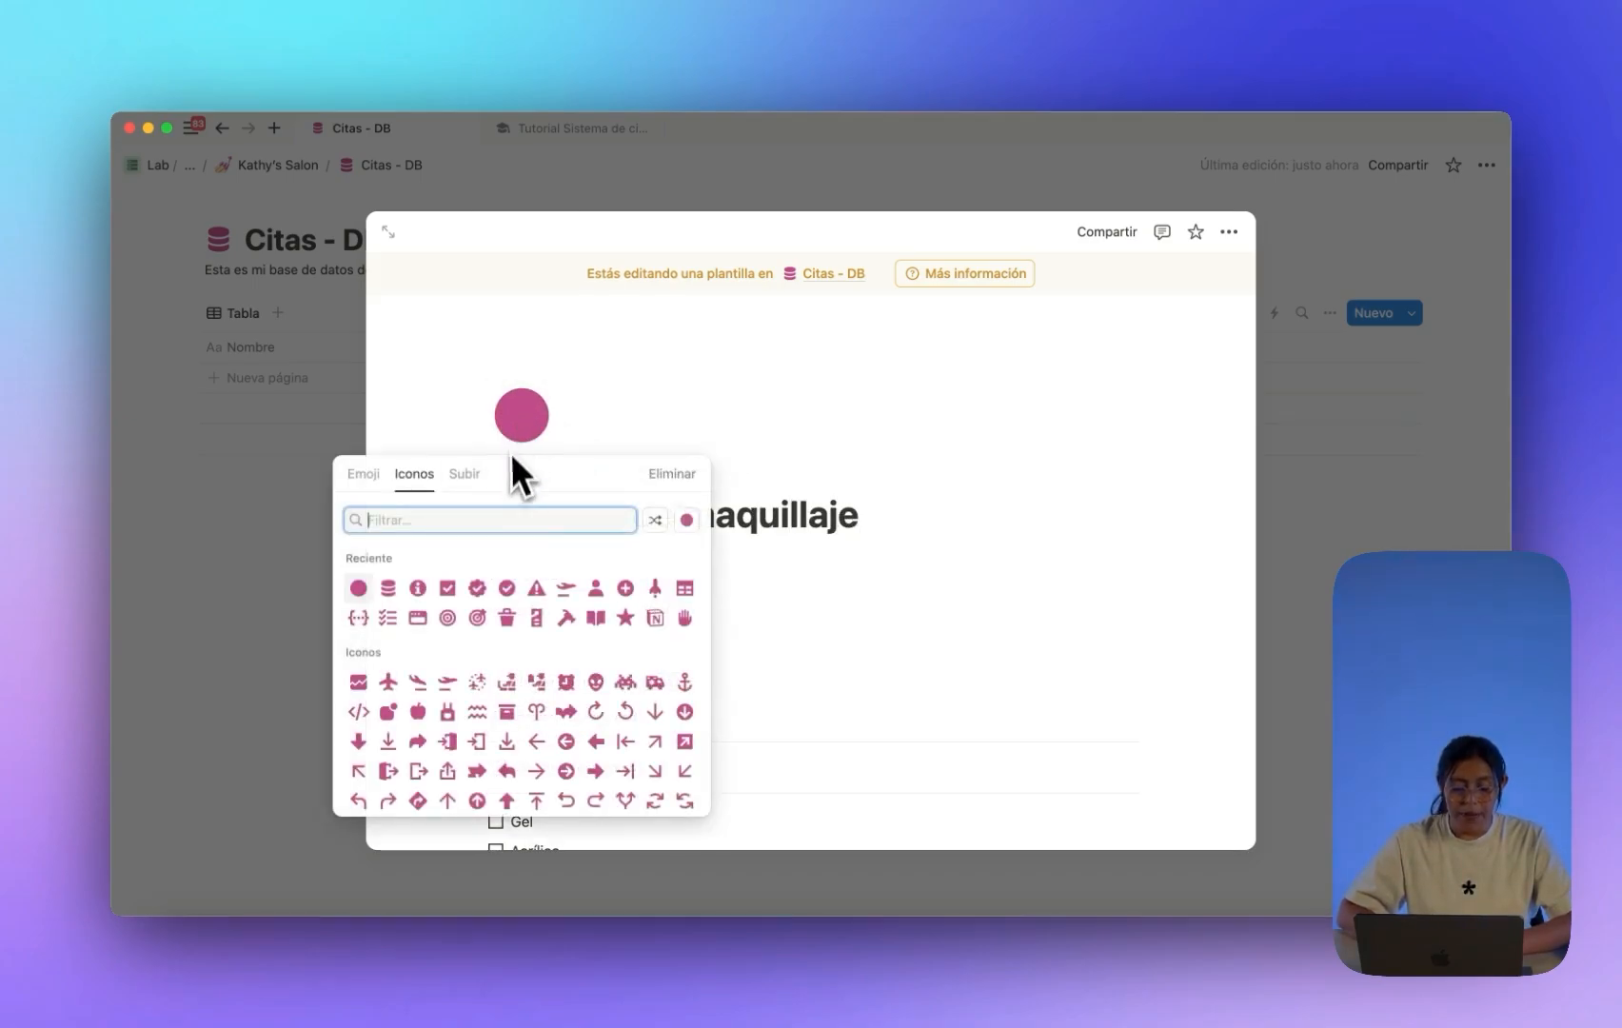
click(686, 523)
click(701, 576)
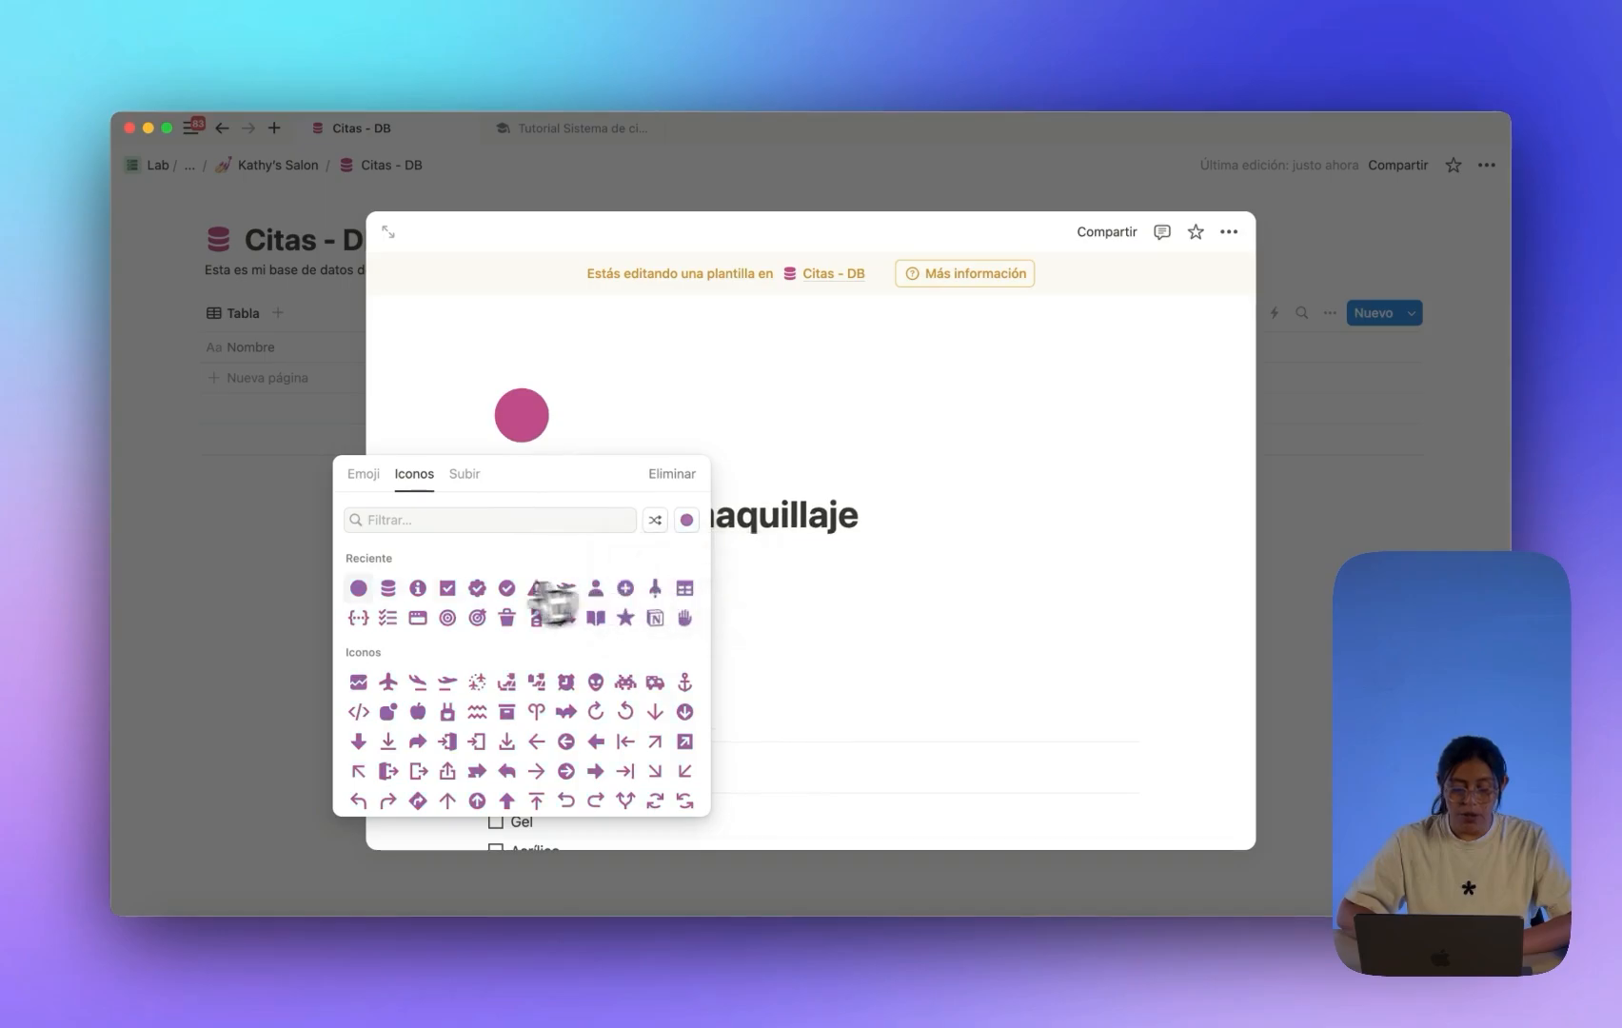
click(358, 587)
scroll(762, 571, down, 1)
Change the makeup template's Tipo de servicio from Uñas to Maquillaje.
click(734, 653)
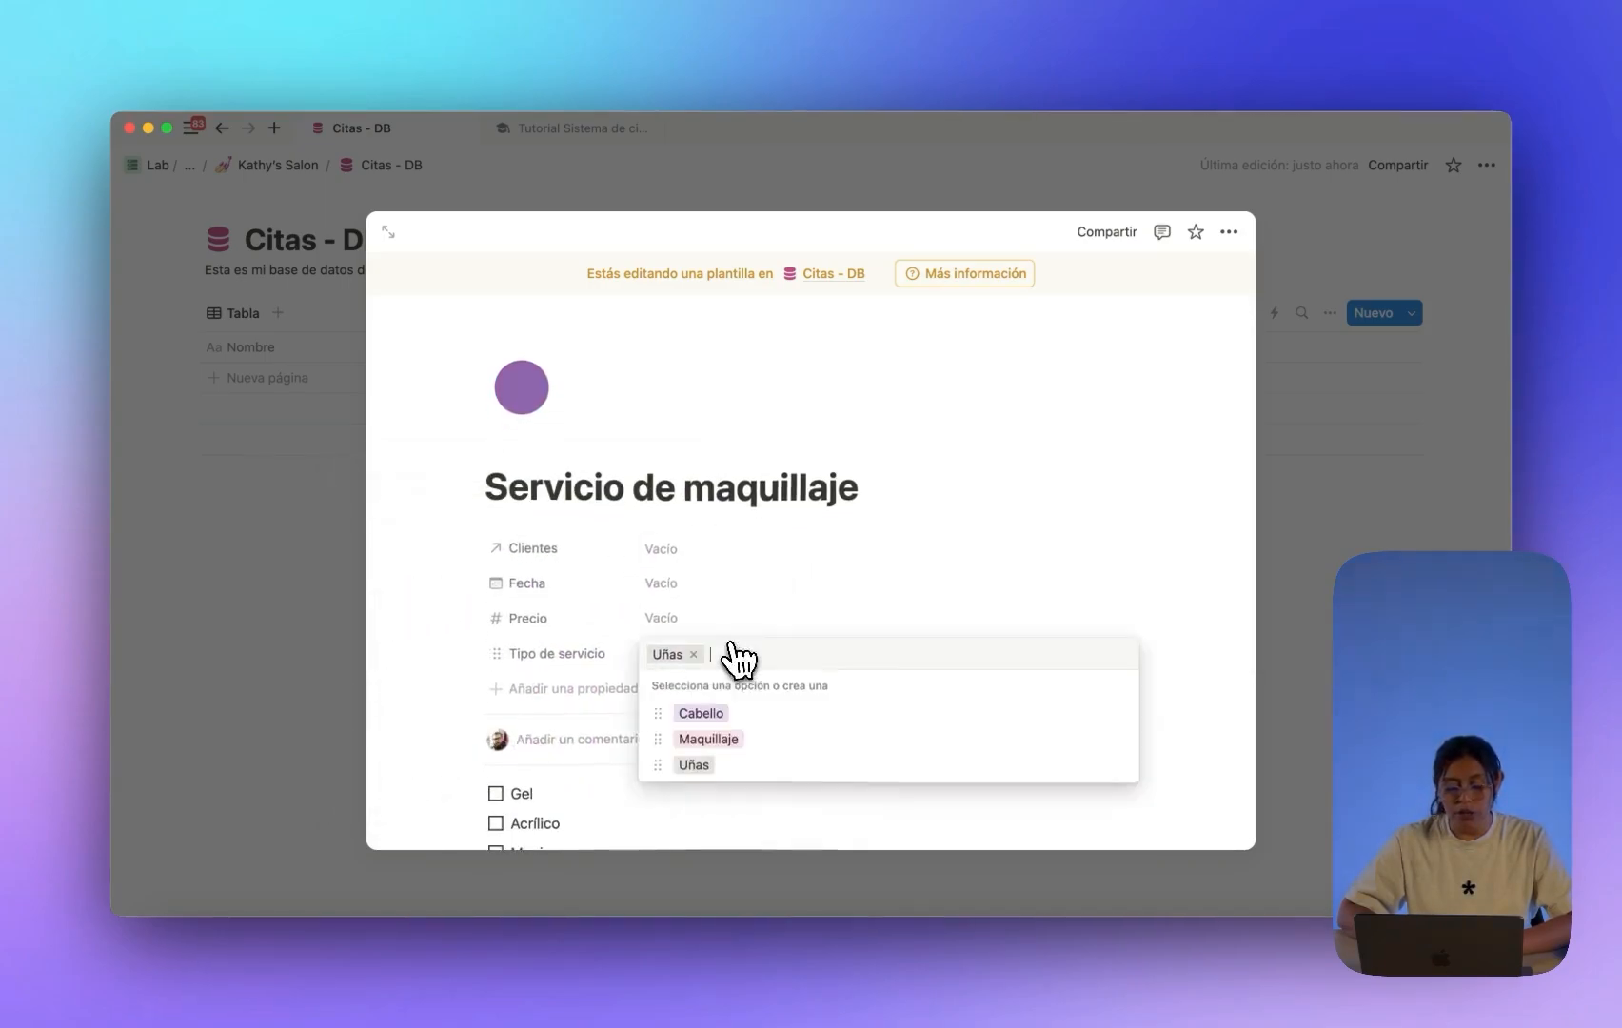
click(700, 653)
click(712, 739)
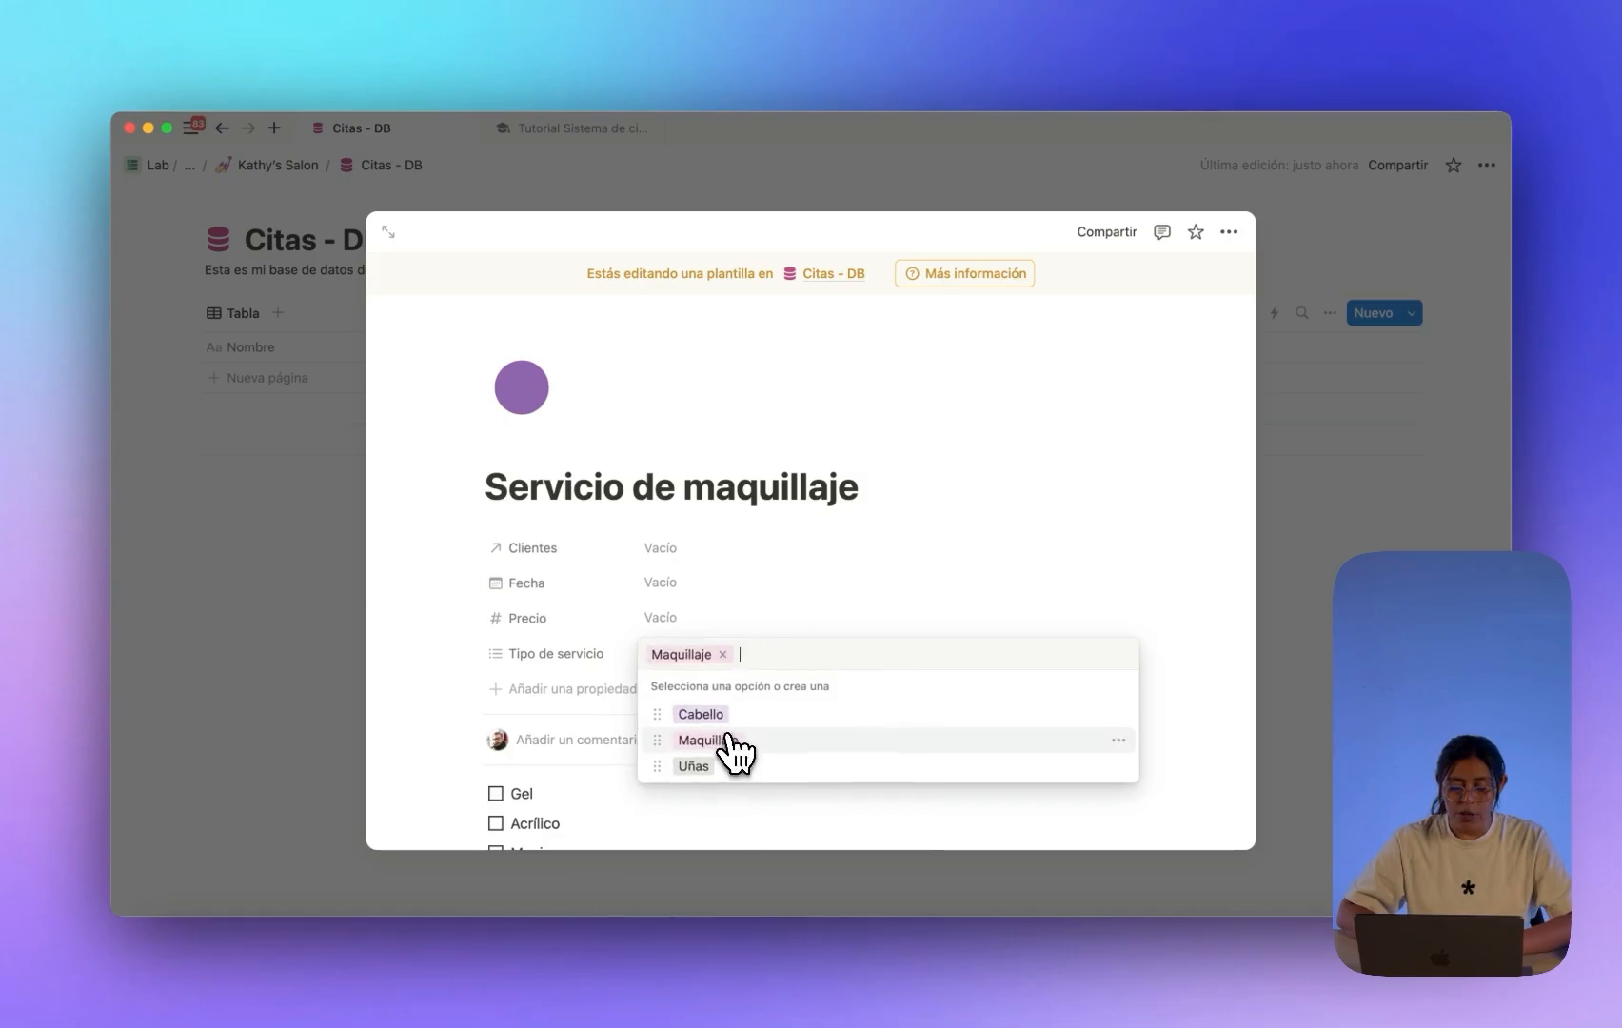
click(1118, 739)
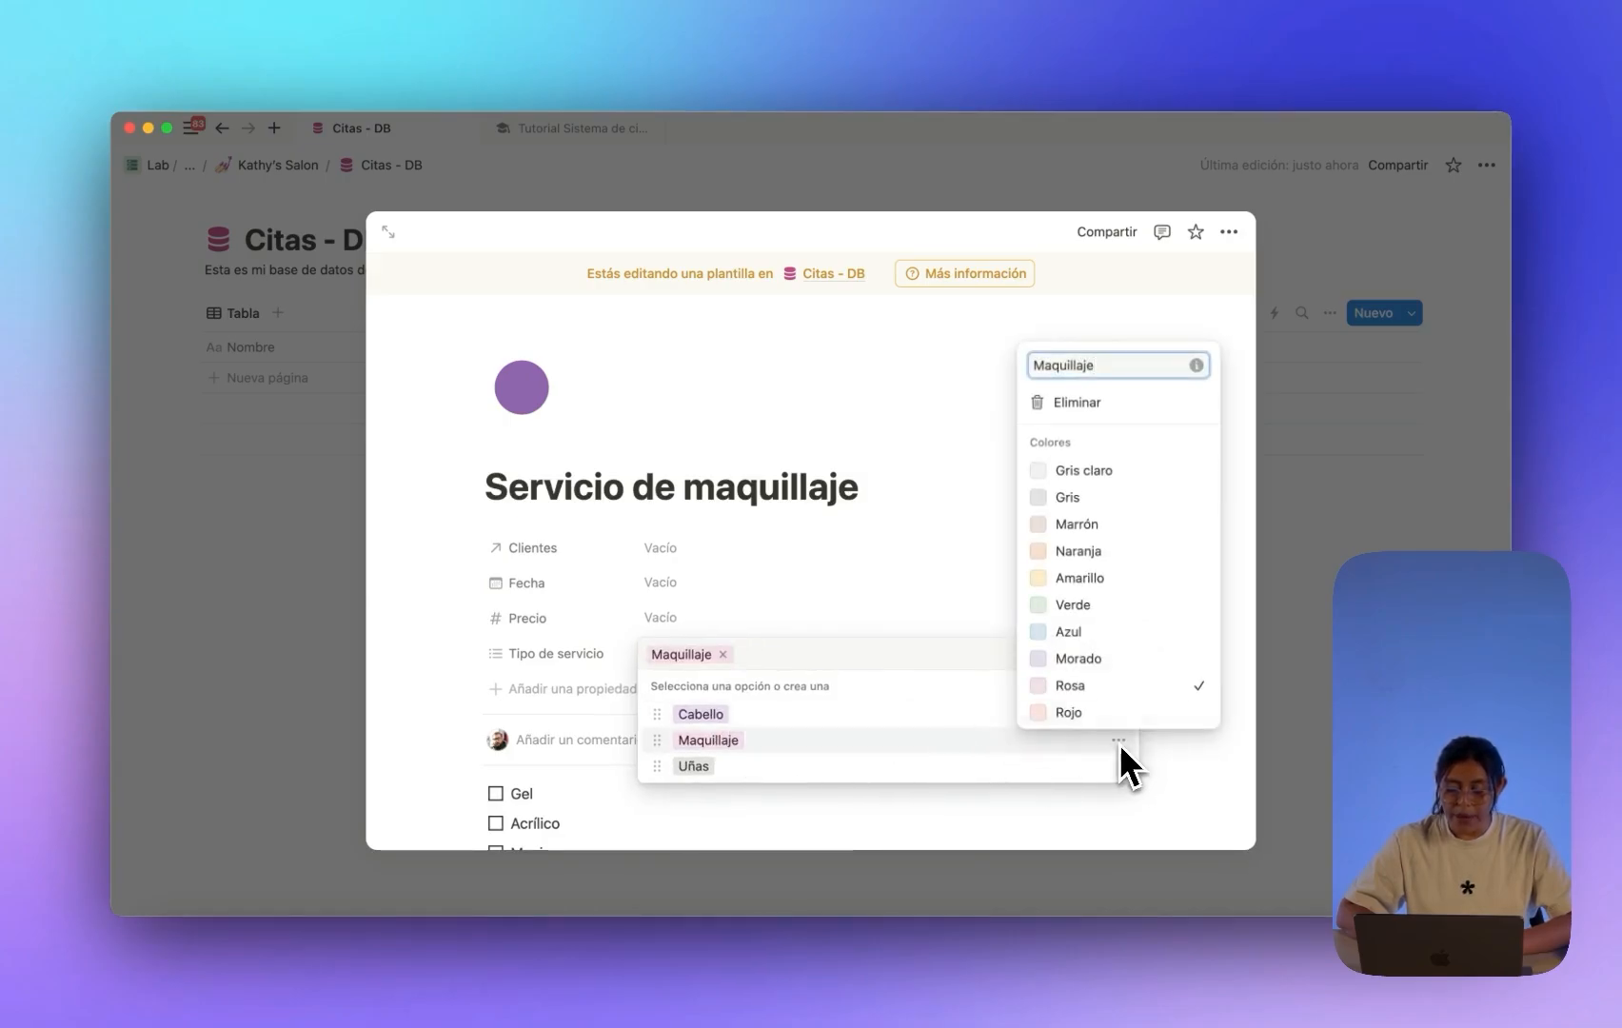
click(1113, 687)
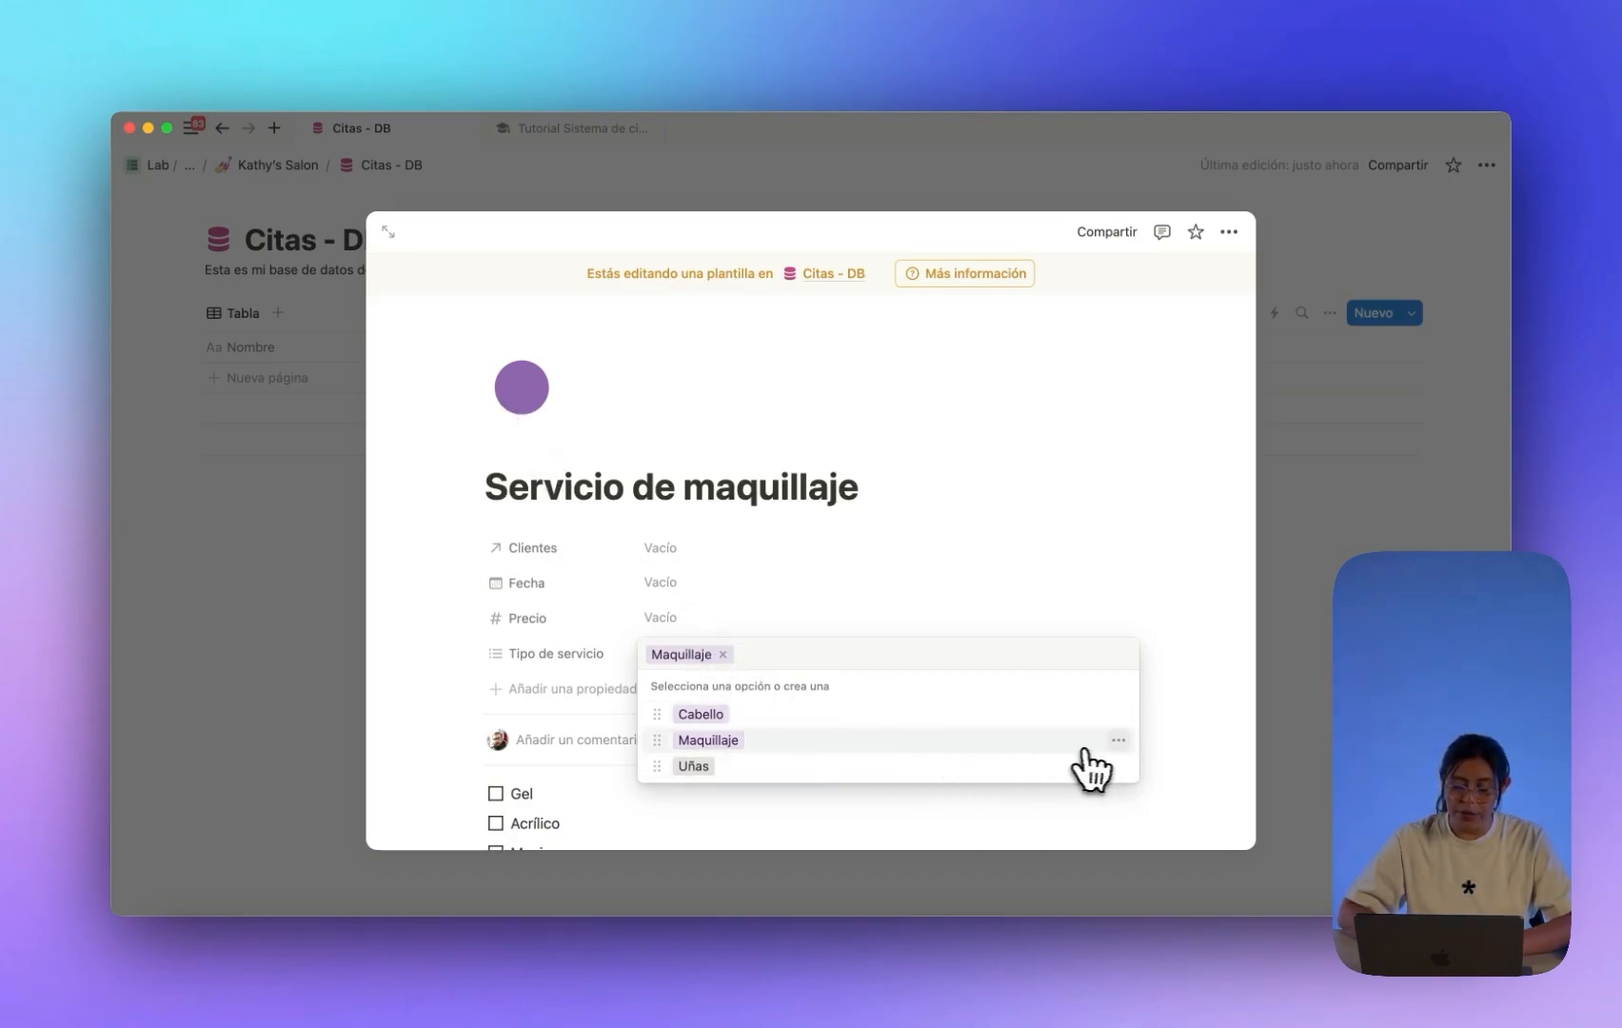
Recolour the Uñas option pink and the Cabello option blue.
click(1118, 766)
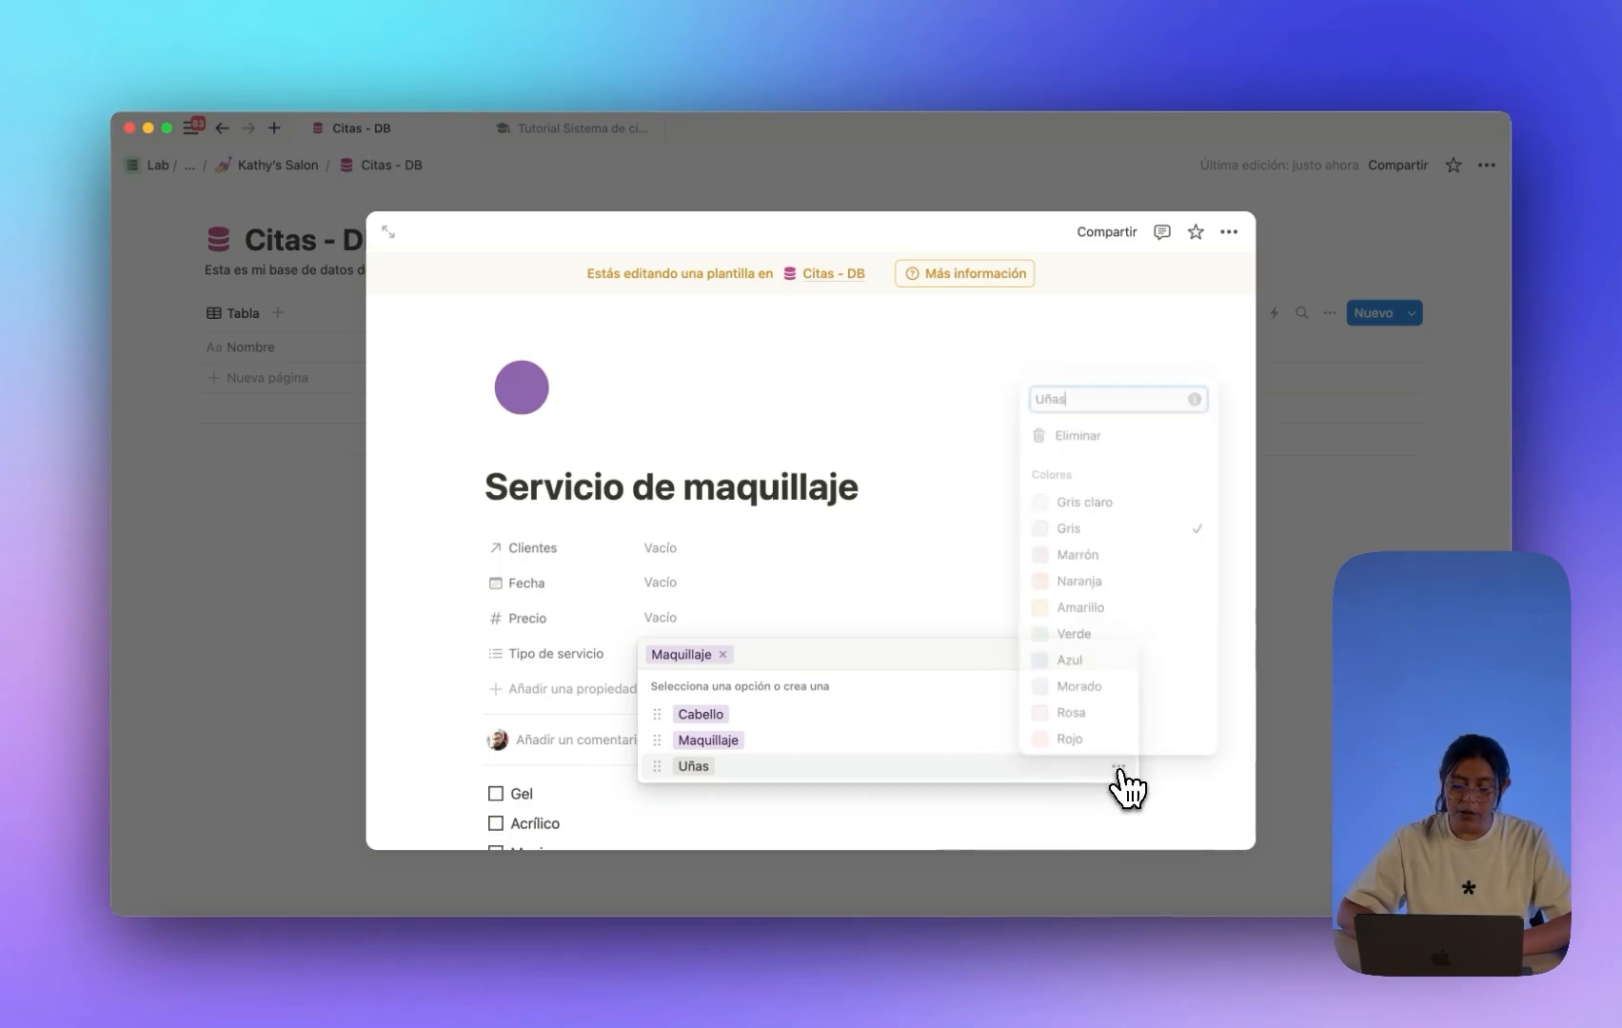
click(1102, 712)
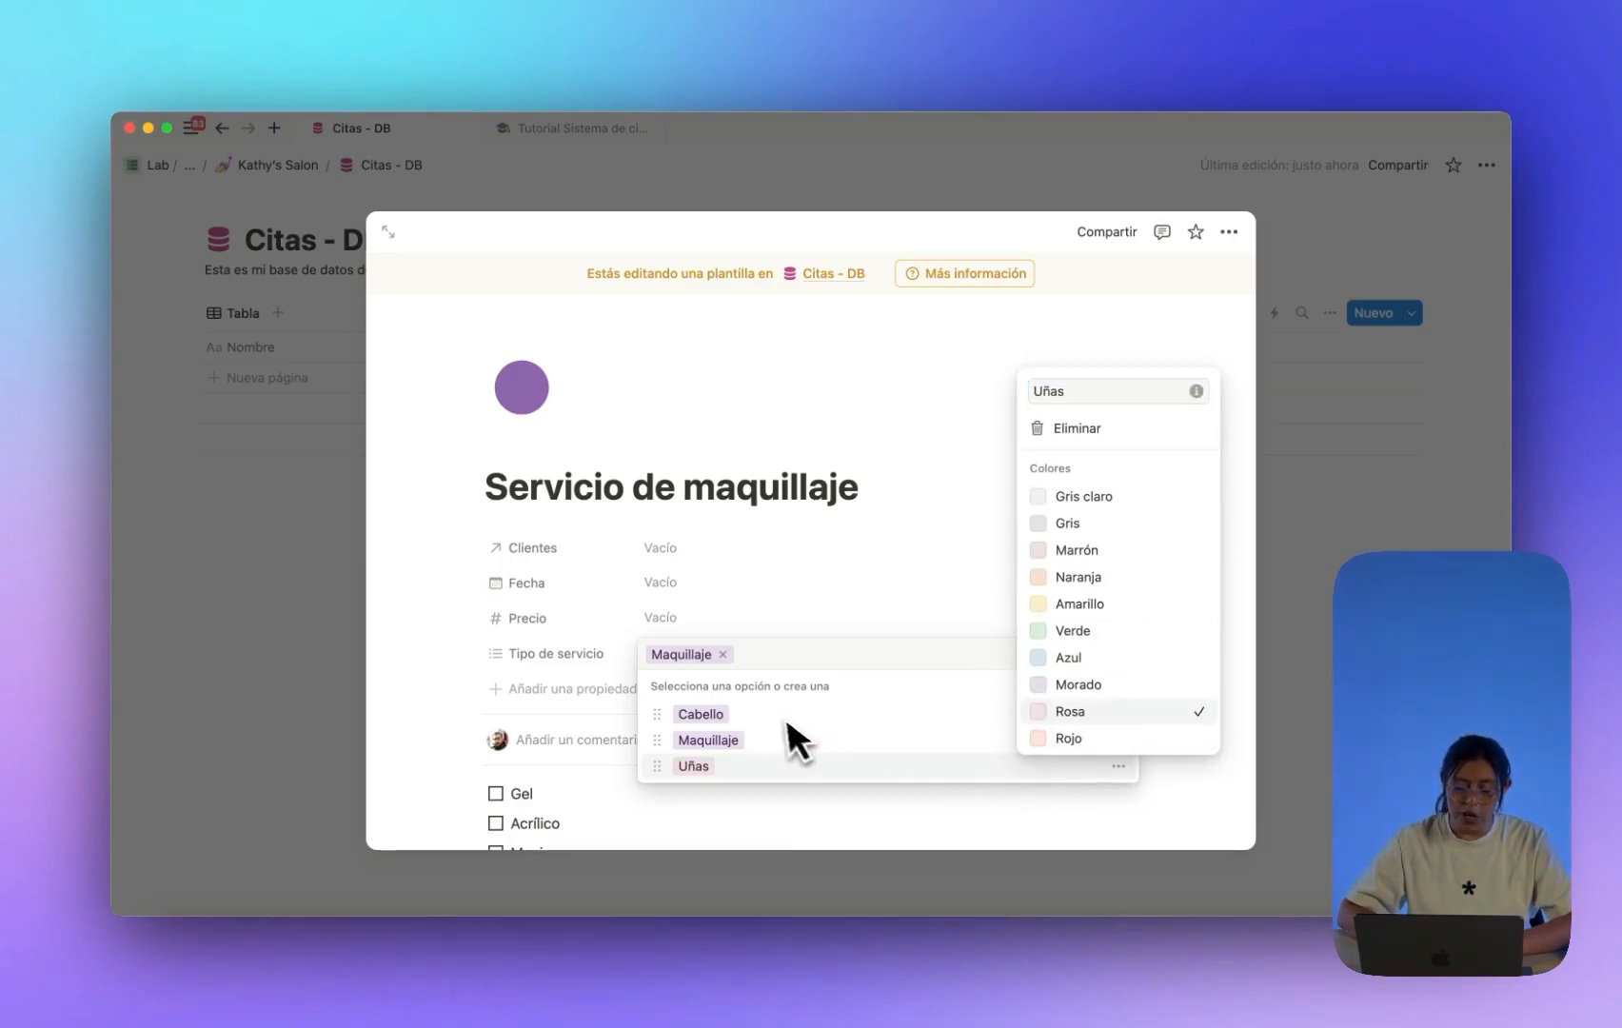
click(824, 651)
click(1118, 713)
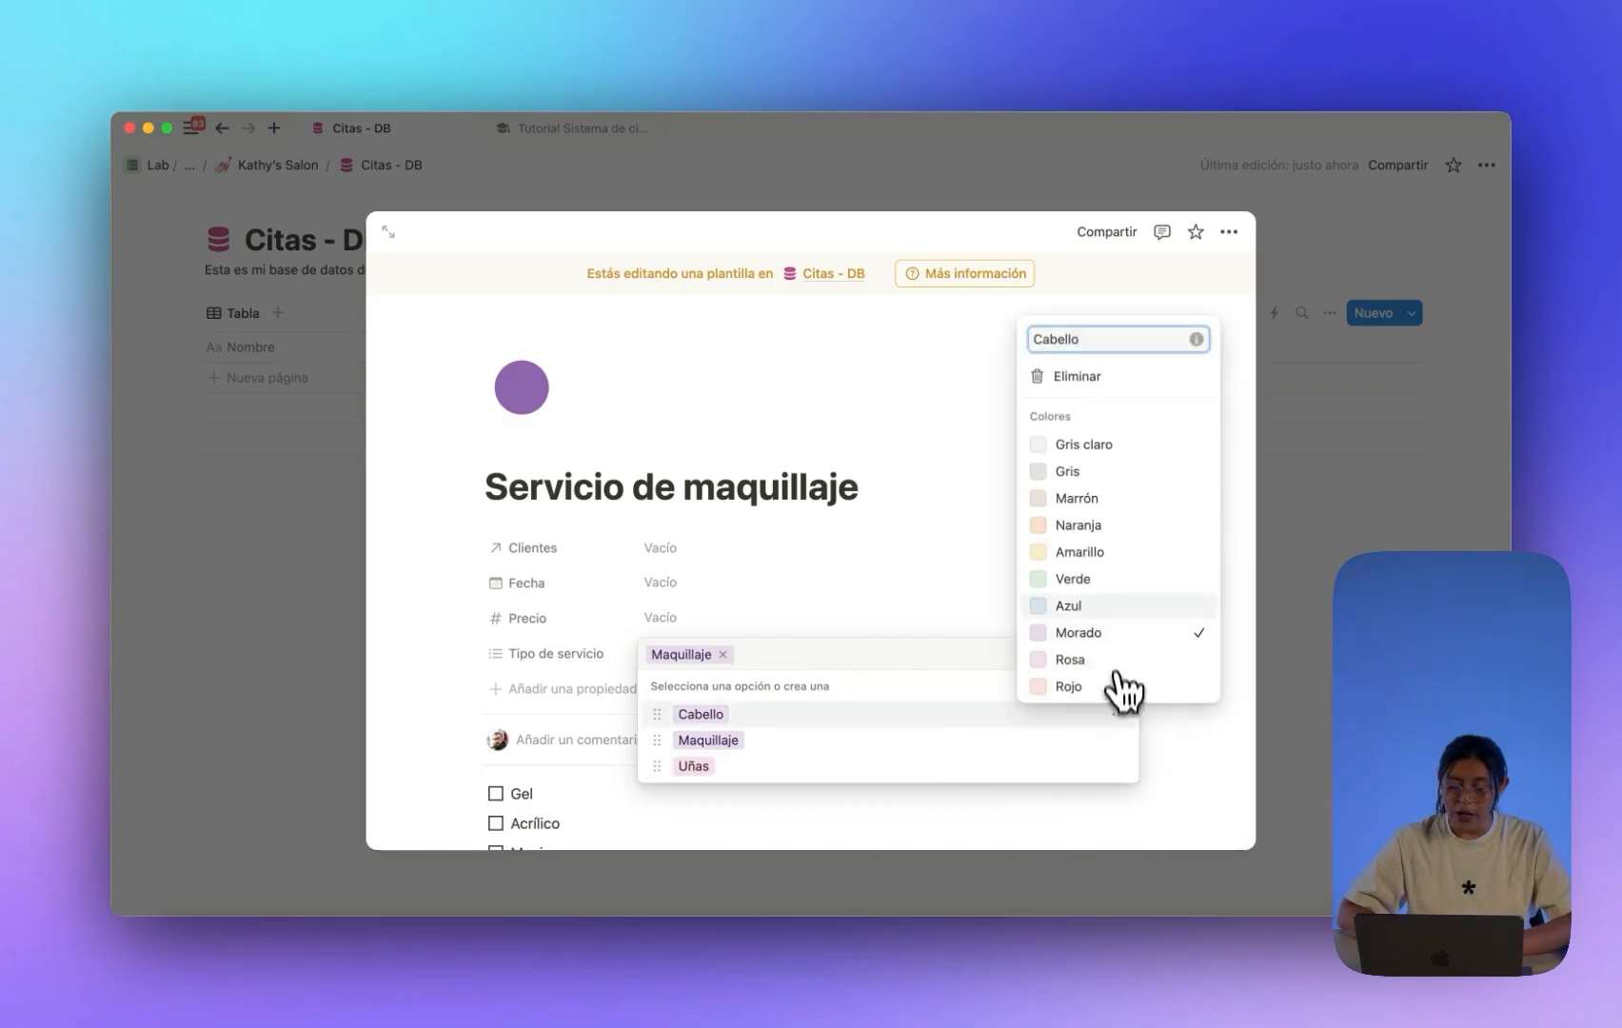
click(1070, 605)
click(862, 607)
click(788, 597)
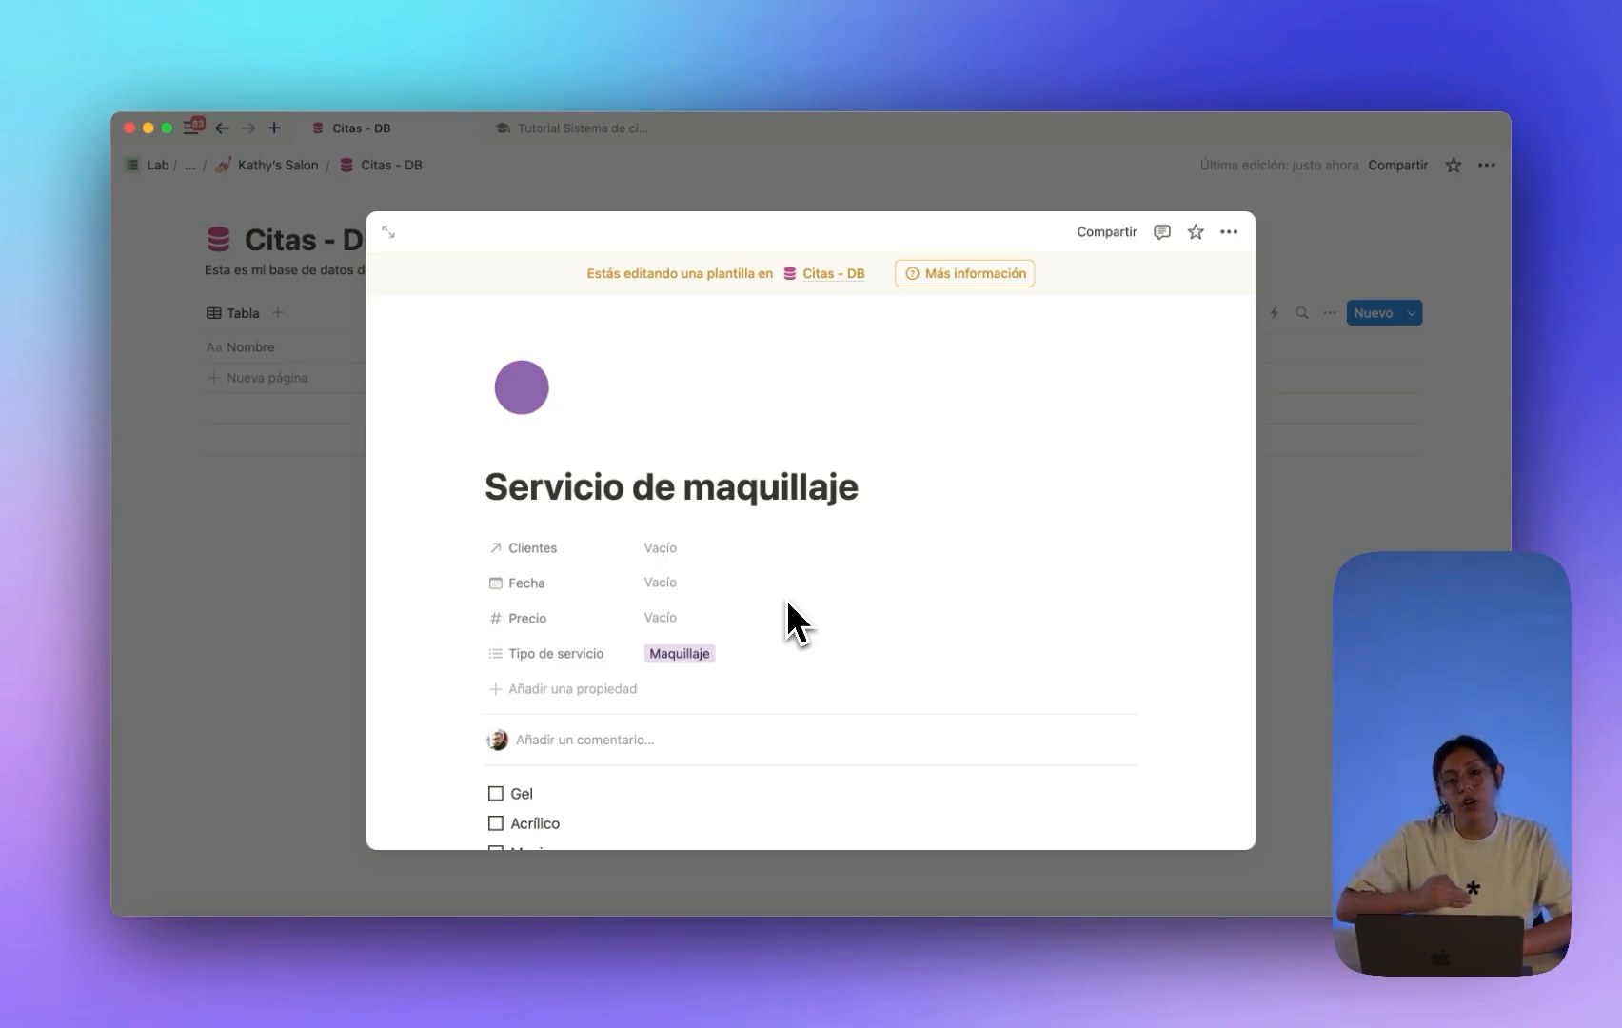
Delete the Gel, Acrílico and Manicura to-dos from the makeup template.
scroll(666, 651, down, 2)
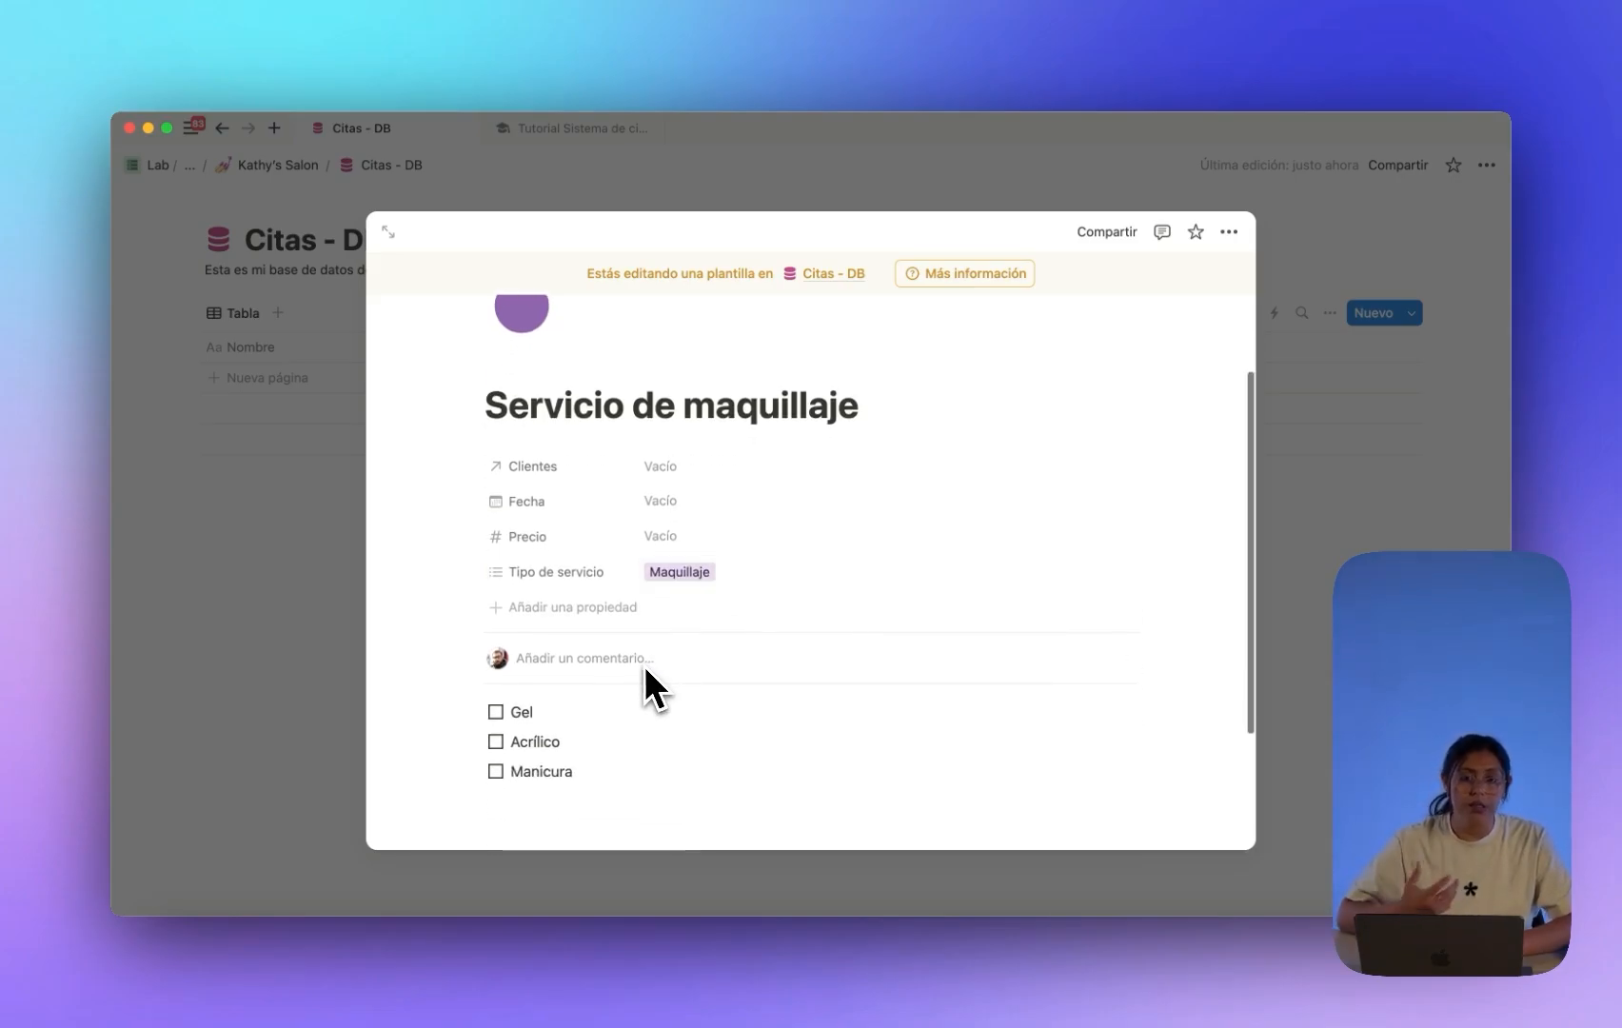
scroll(643, 665, up, 1)
scroll(643, 665, down, 2)
scroll(644, 670, down, 1)
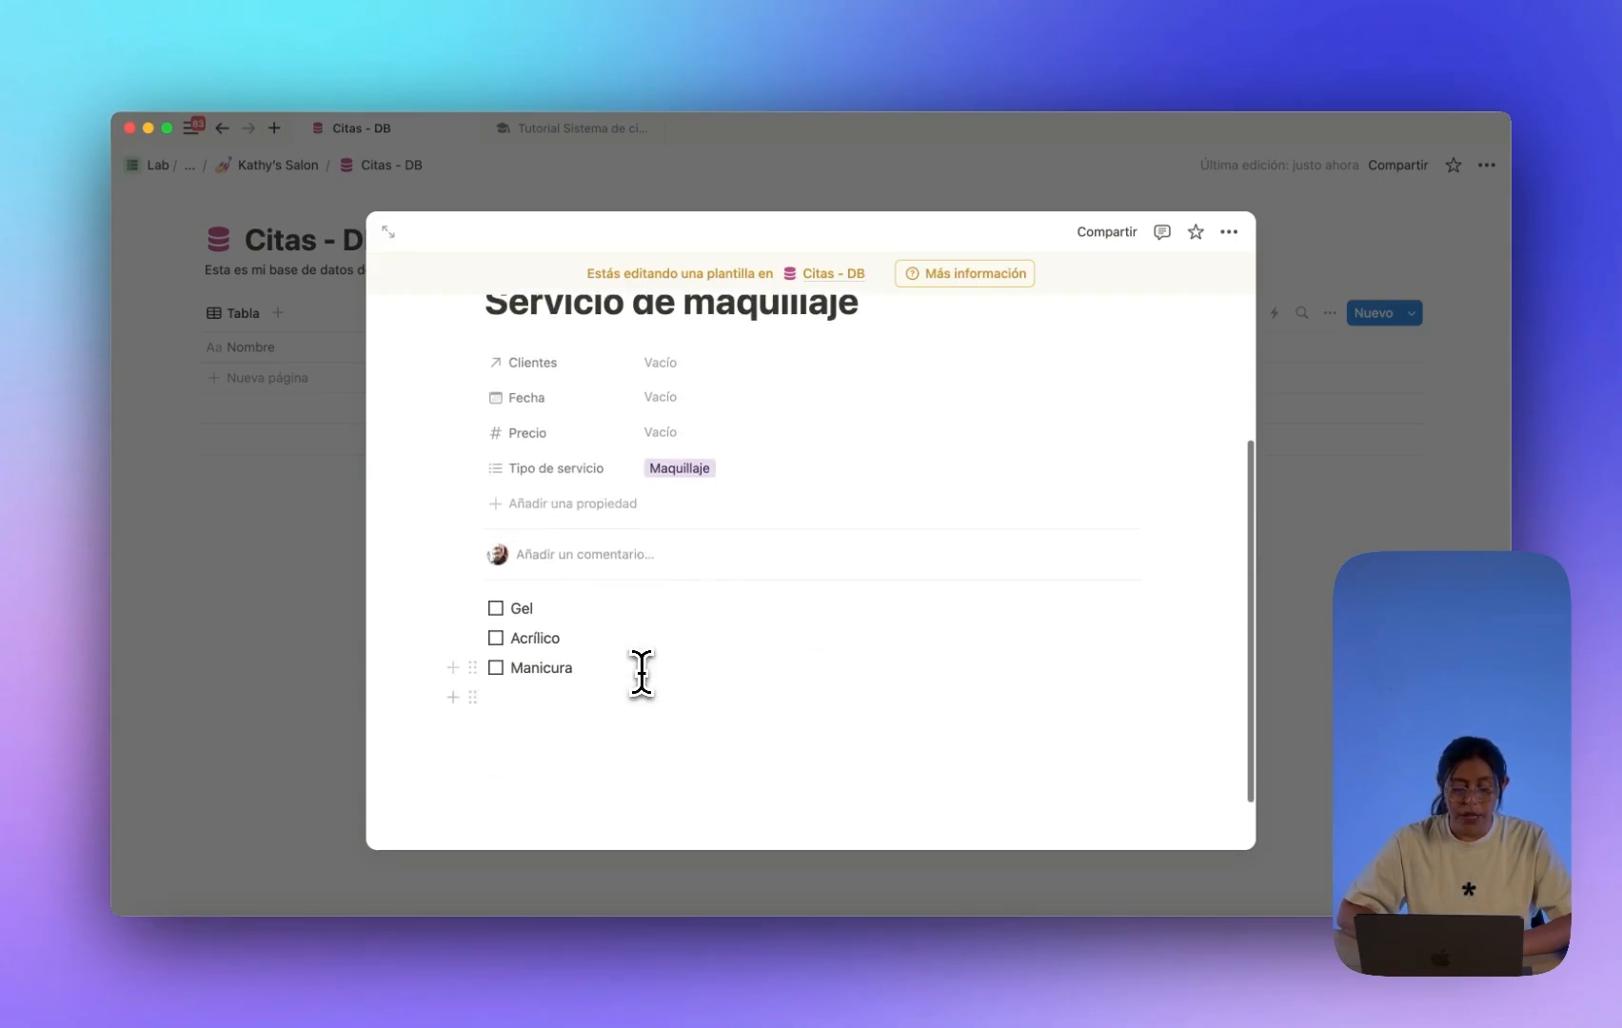
drag(640, 670, 509, 607)
key(BackSpace)
key(BackSpace)
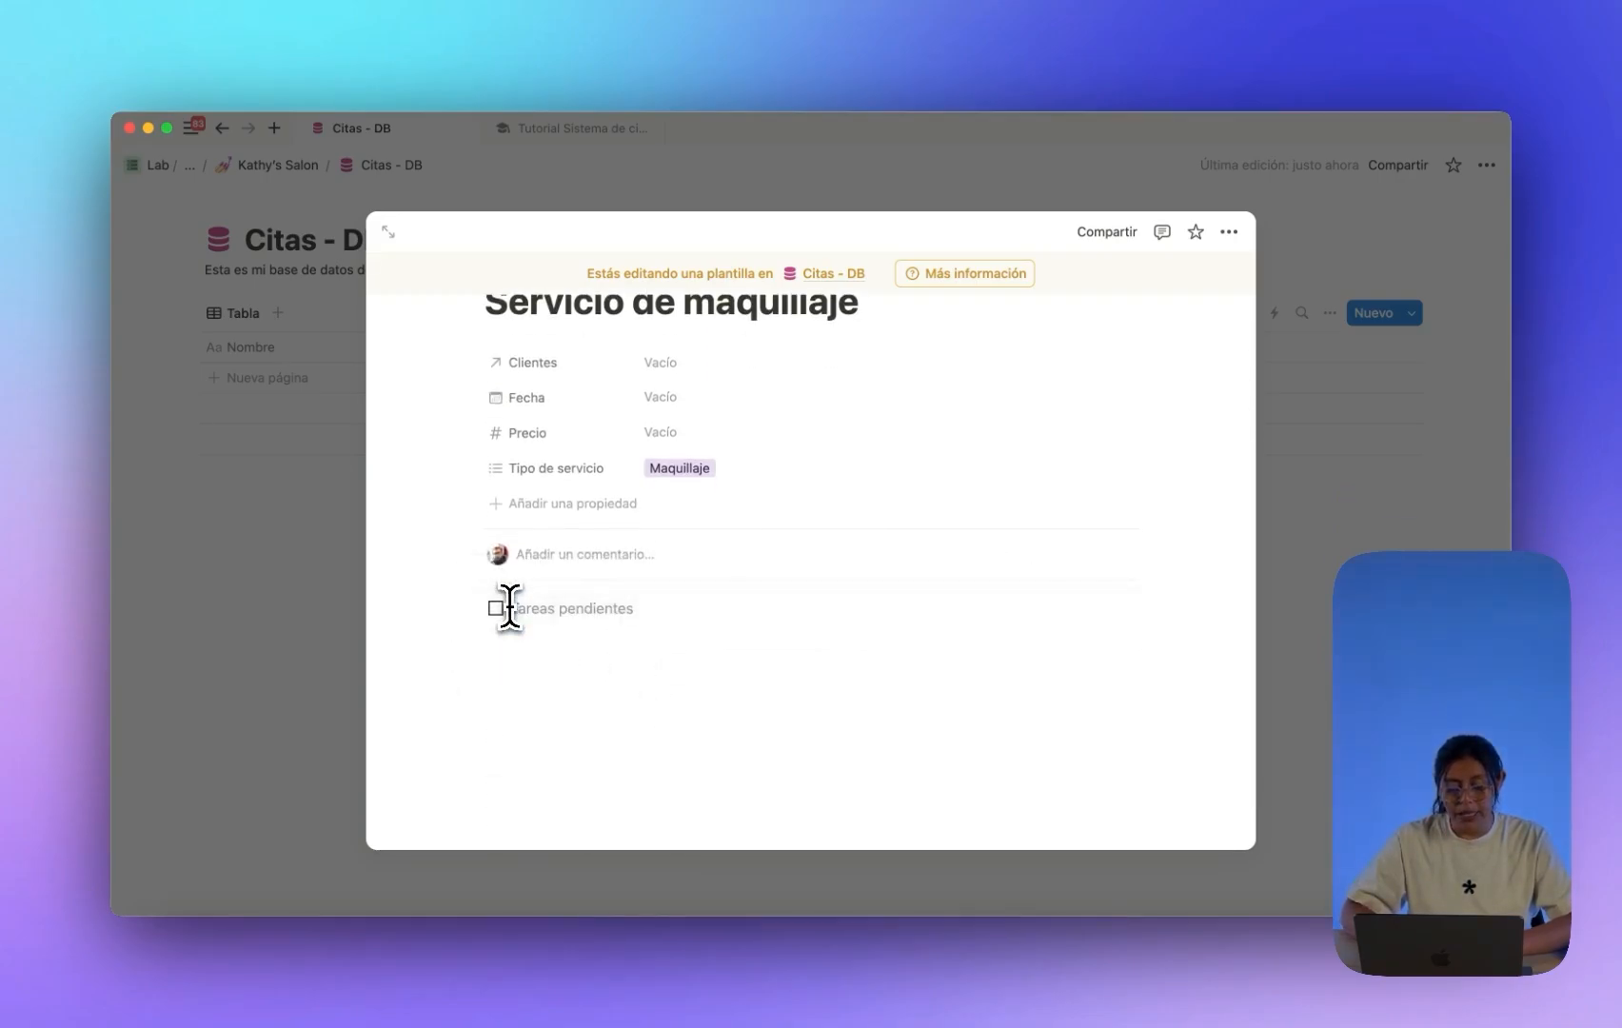
Add two to-dos, Boda and Graduaciones, by duplicating the Boda line.
scroll(510, 608, up, 3)
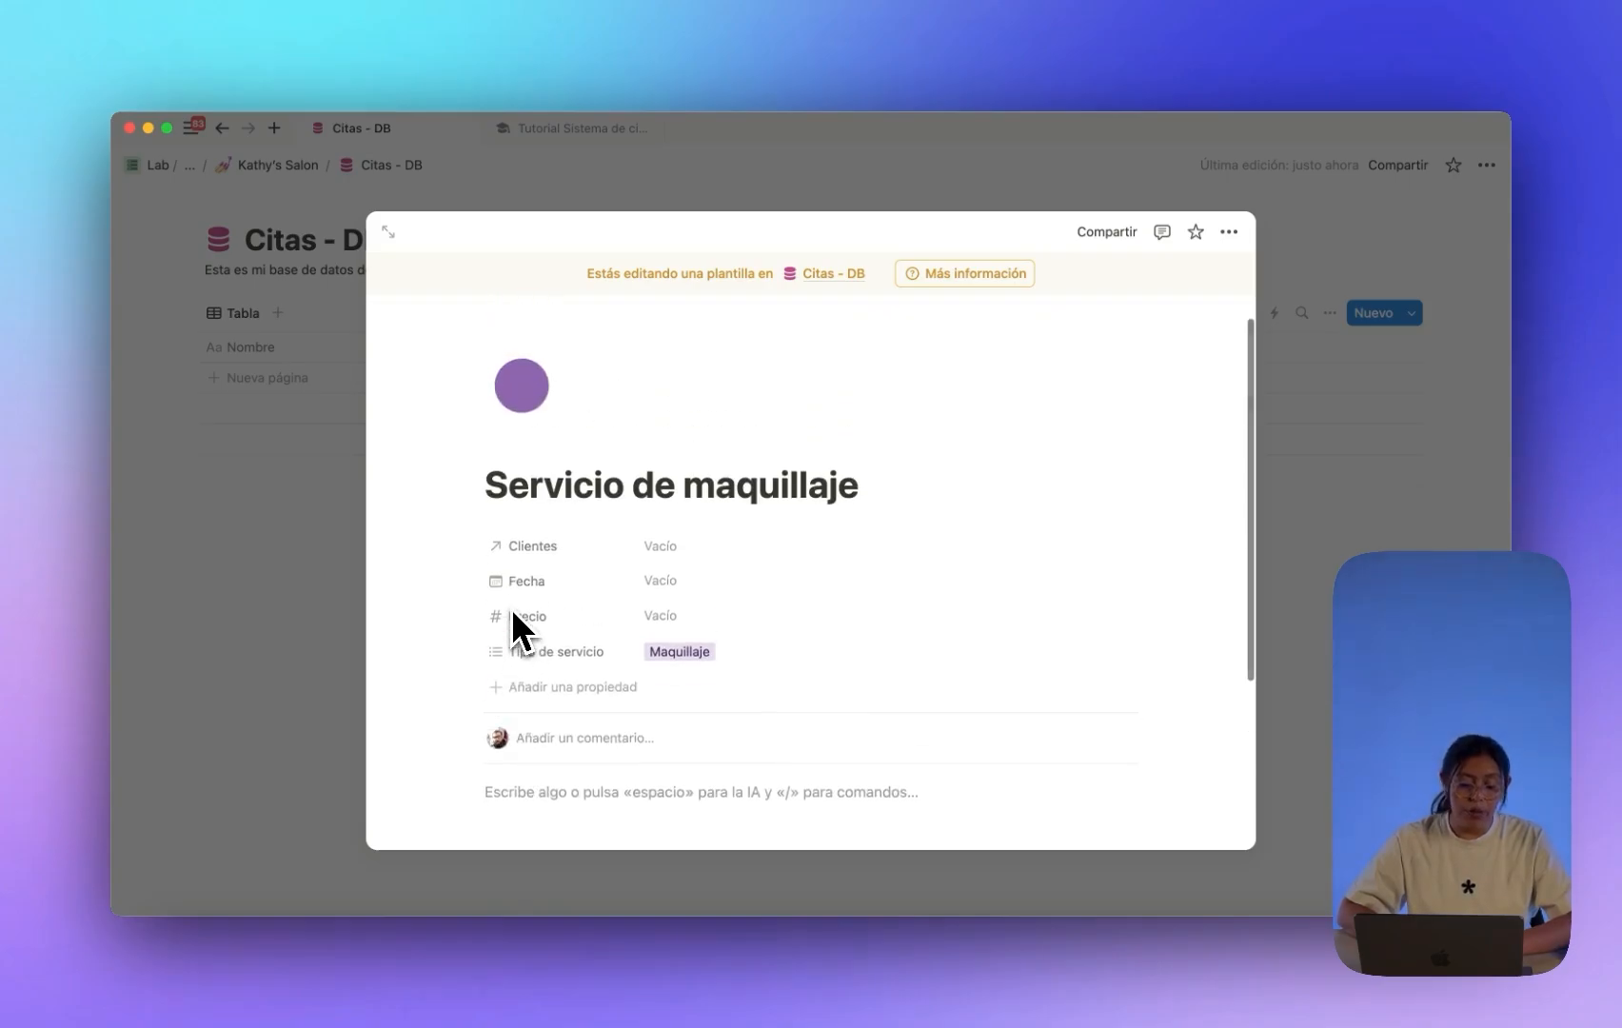
scroll(510, 608, down, 3)
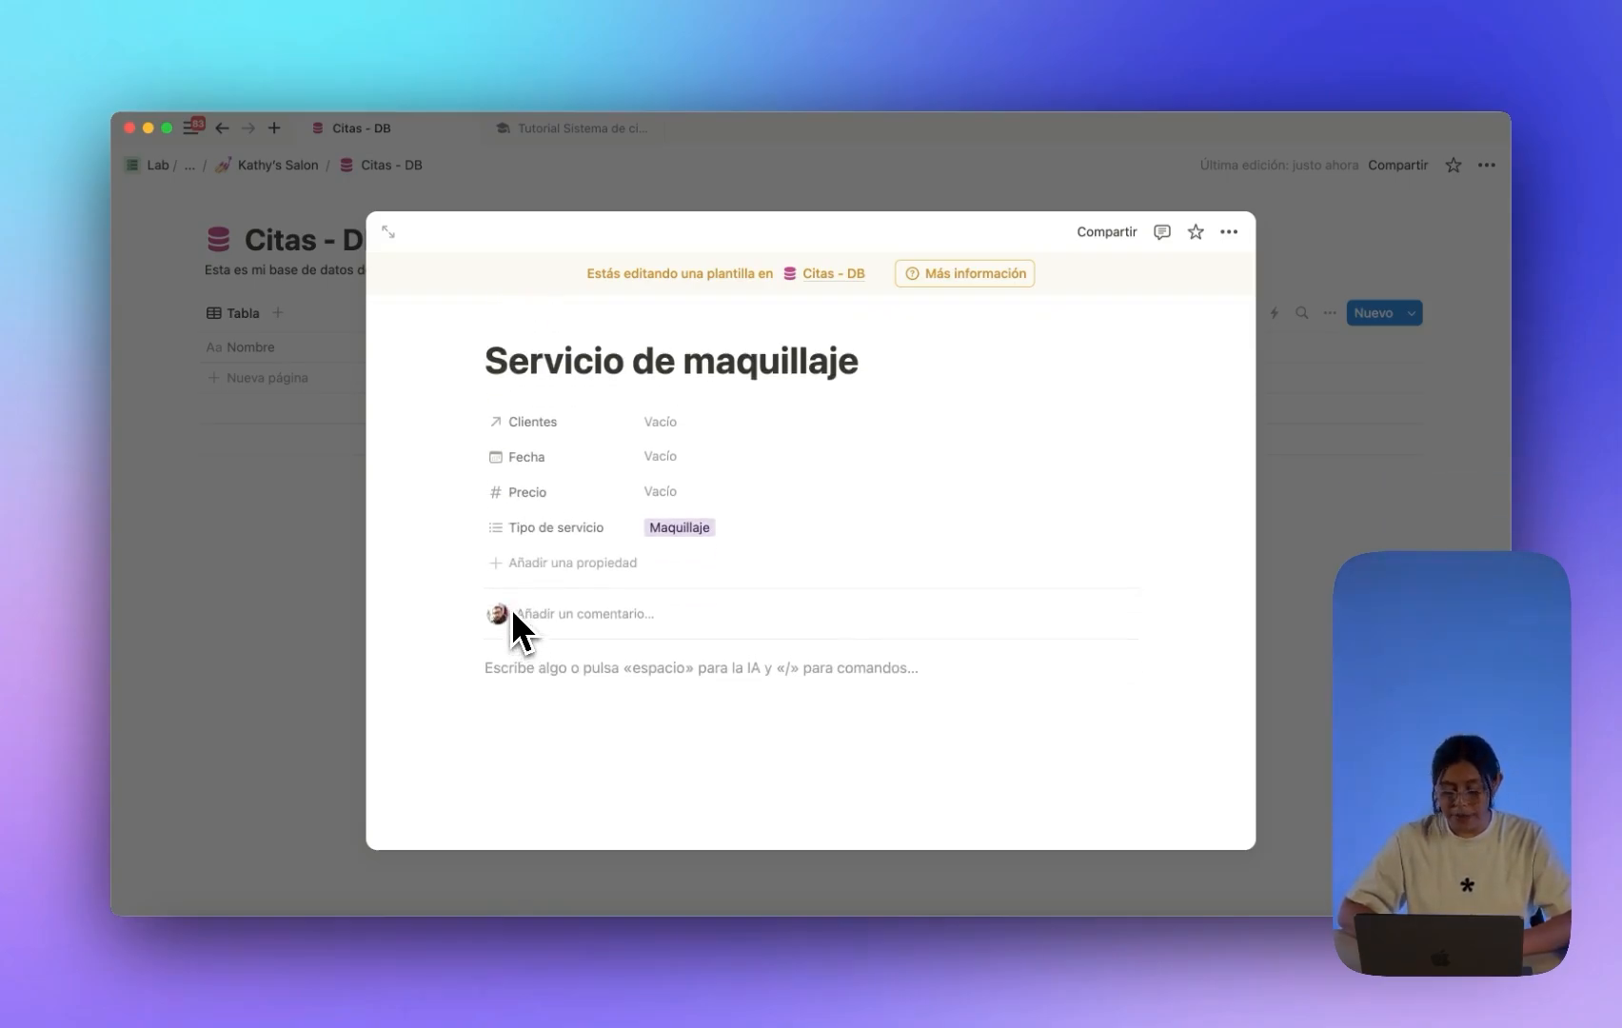
text([] )
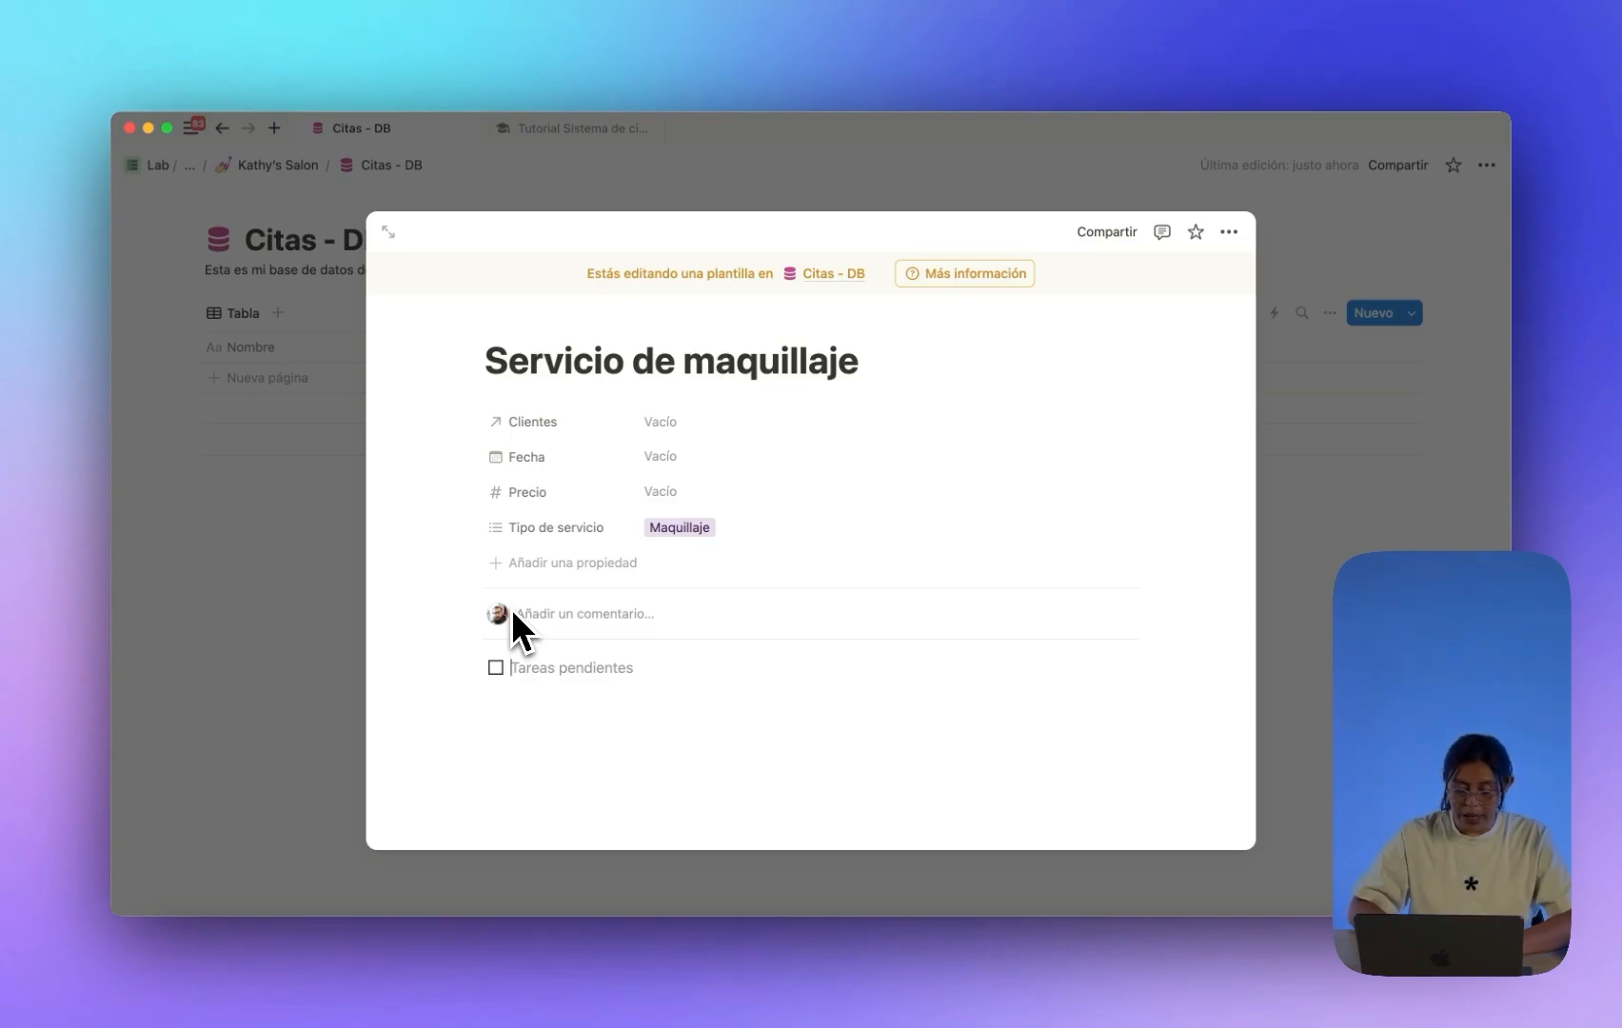
text(Boda)
key(super+d)
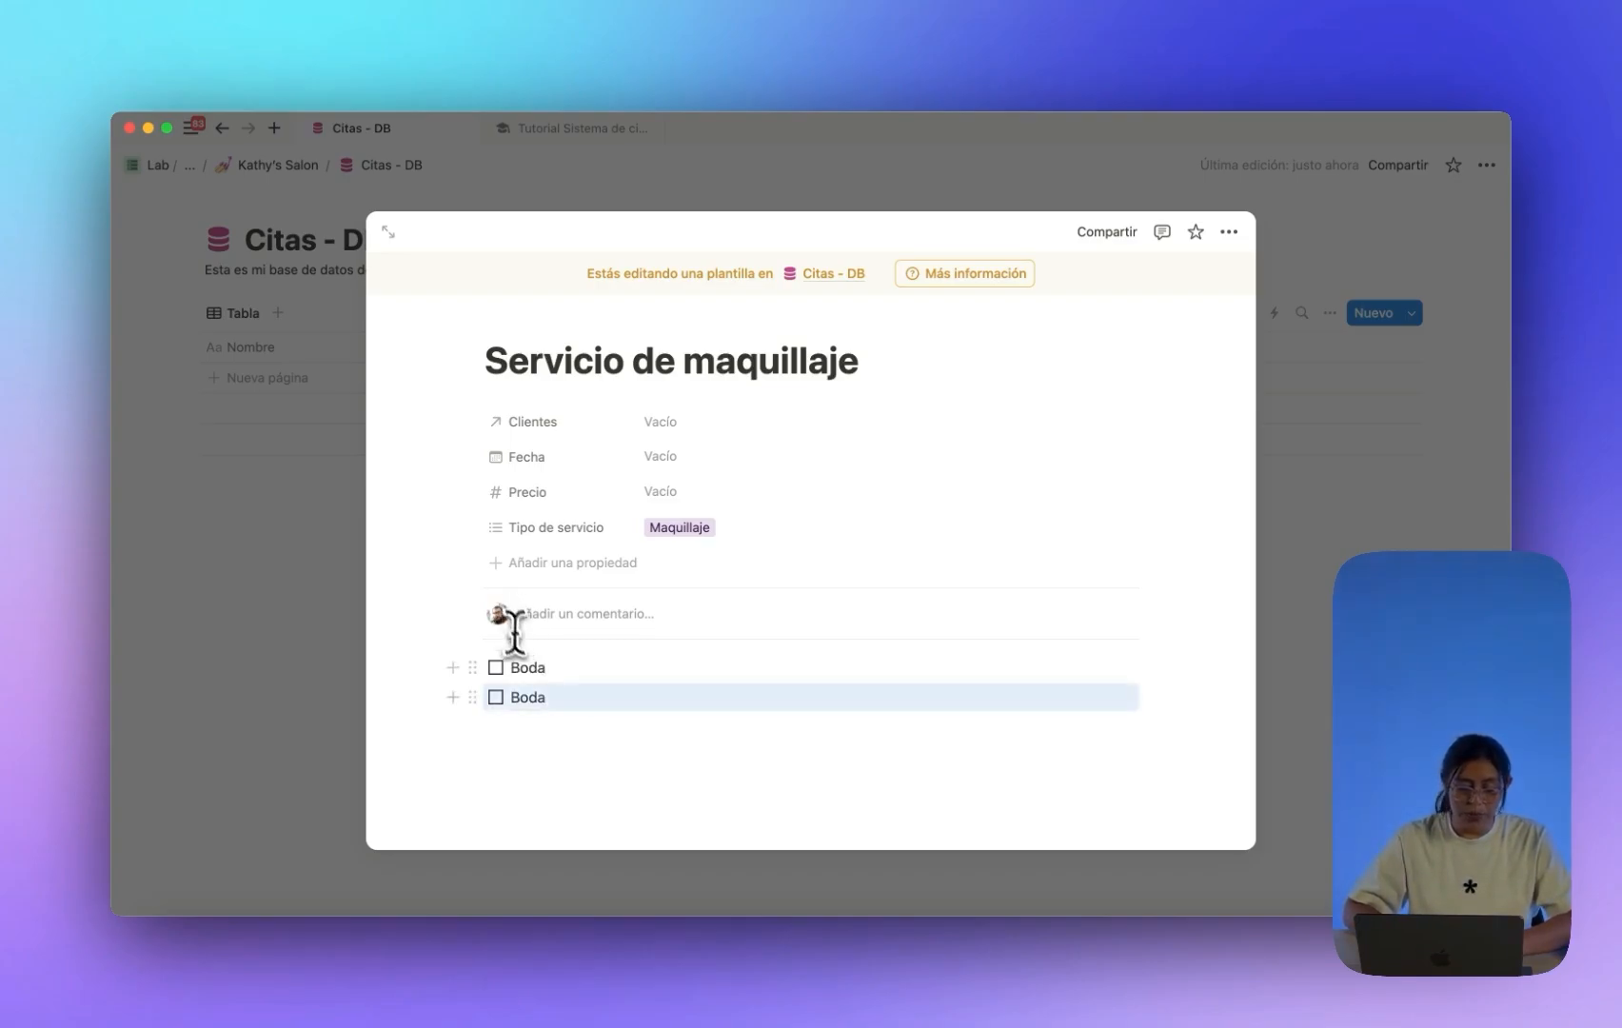
click(537, 695)
key(BackSpace)
key(BackSpace)
key(BackSpace)
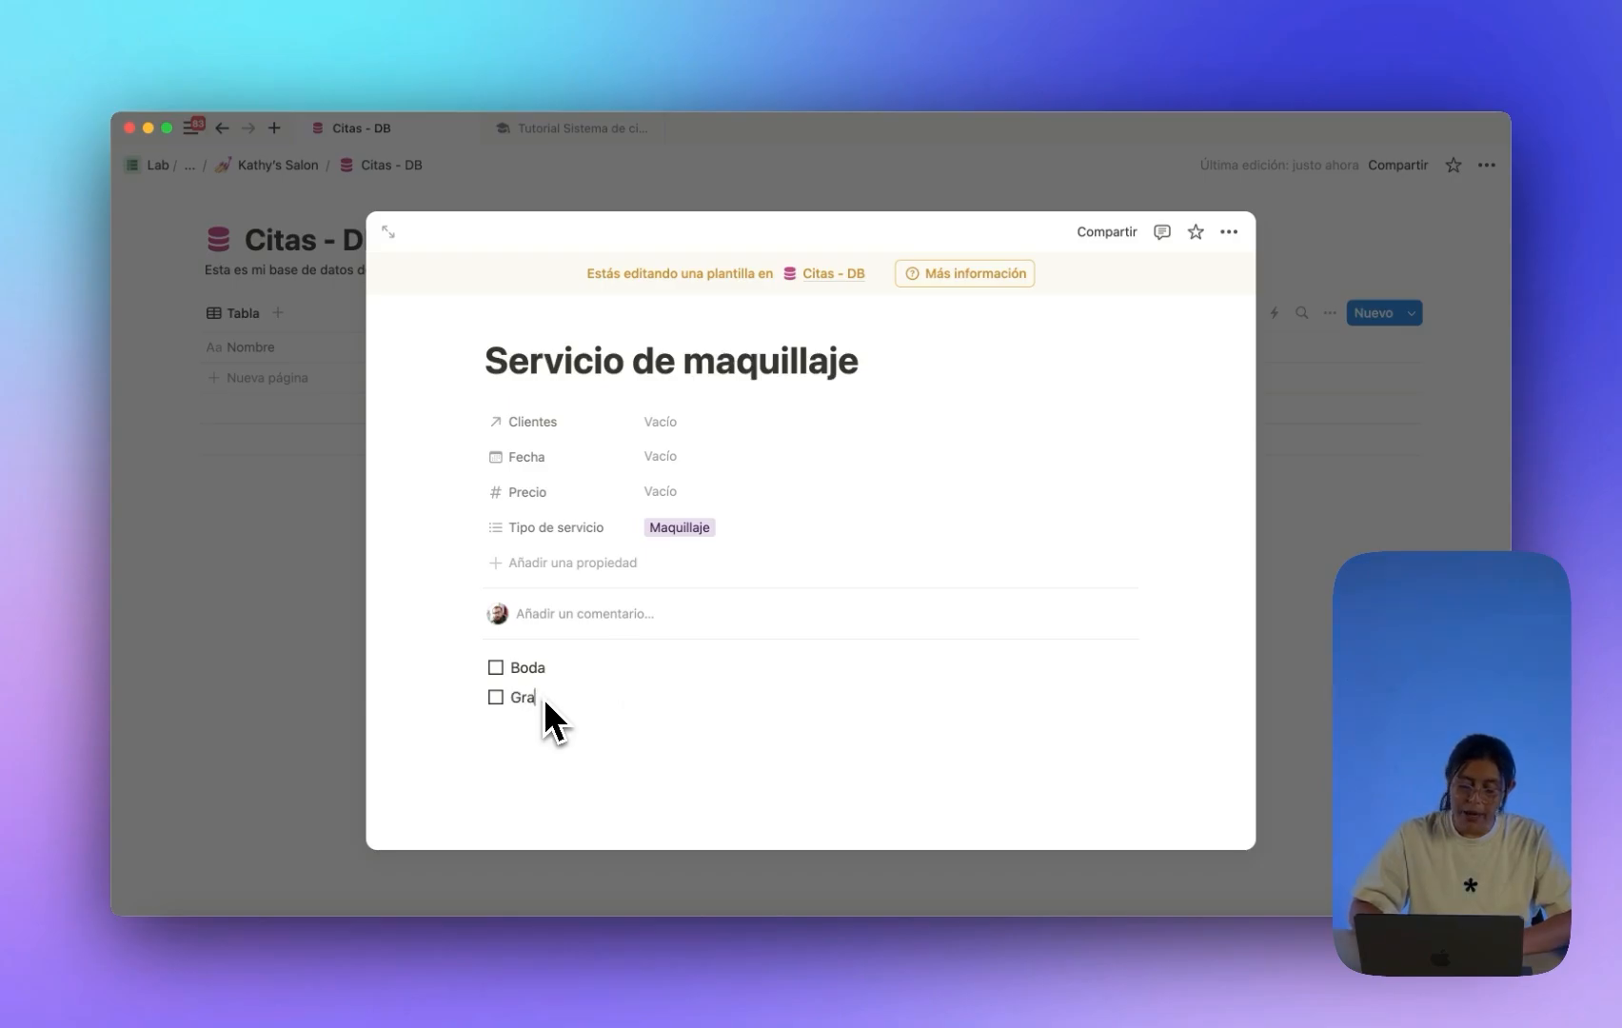
text(Graduaciones)
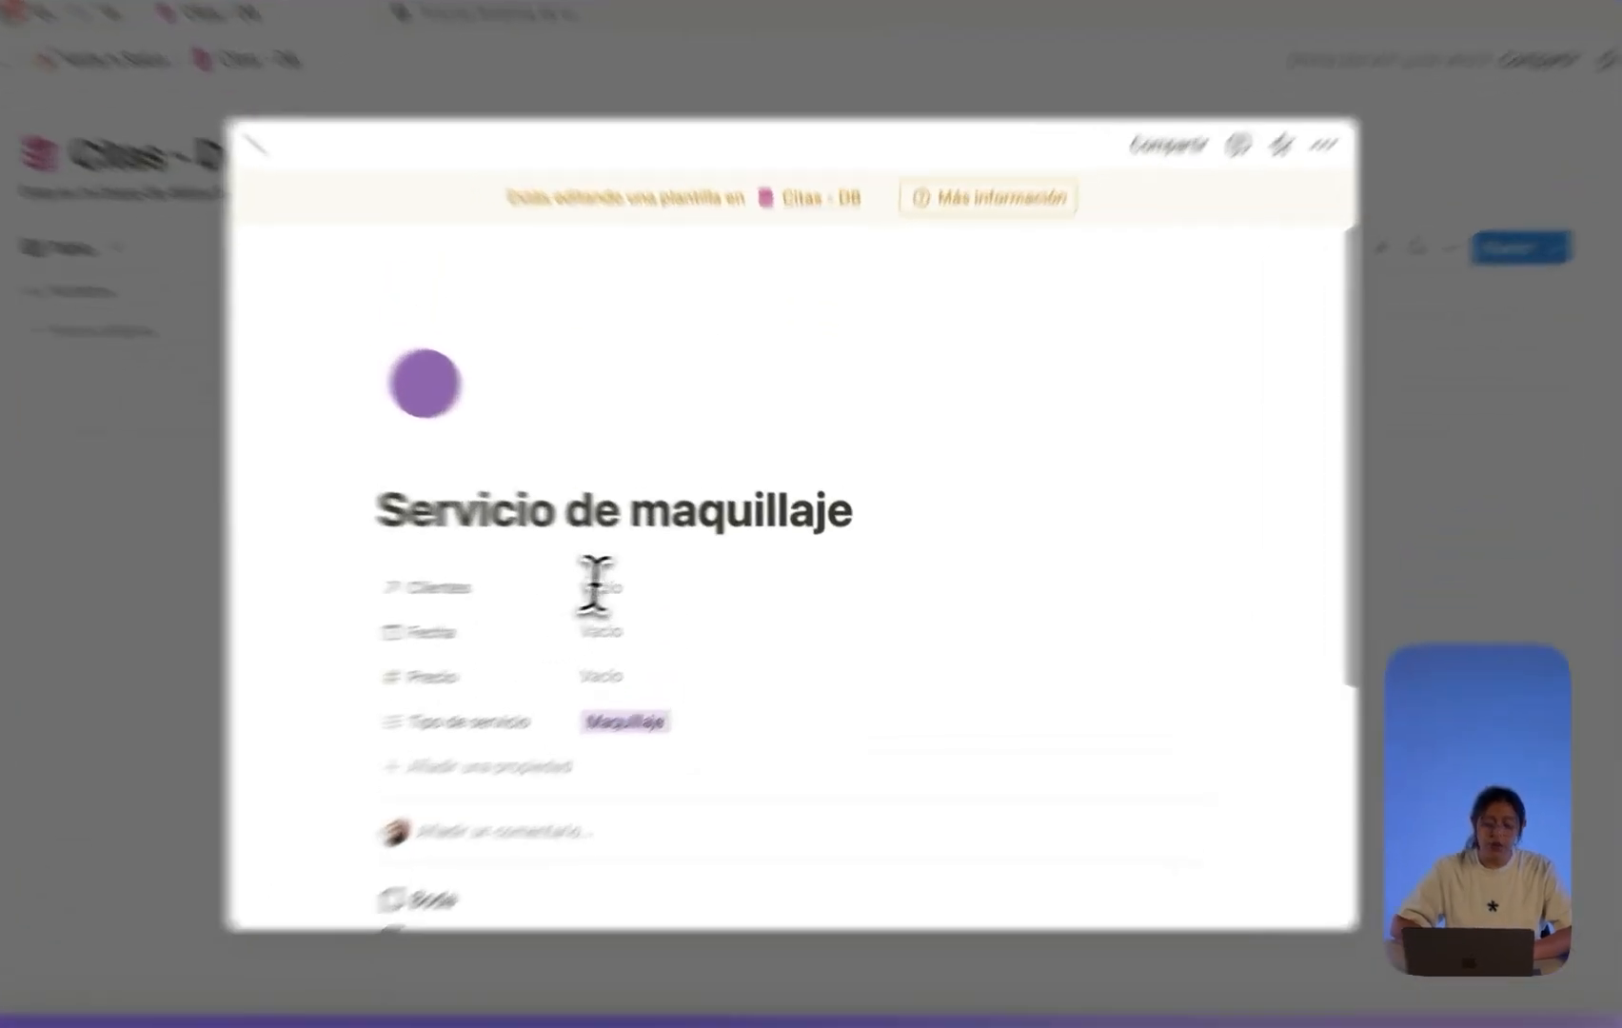
drag(683, 517, 838, 490)
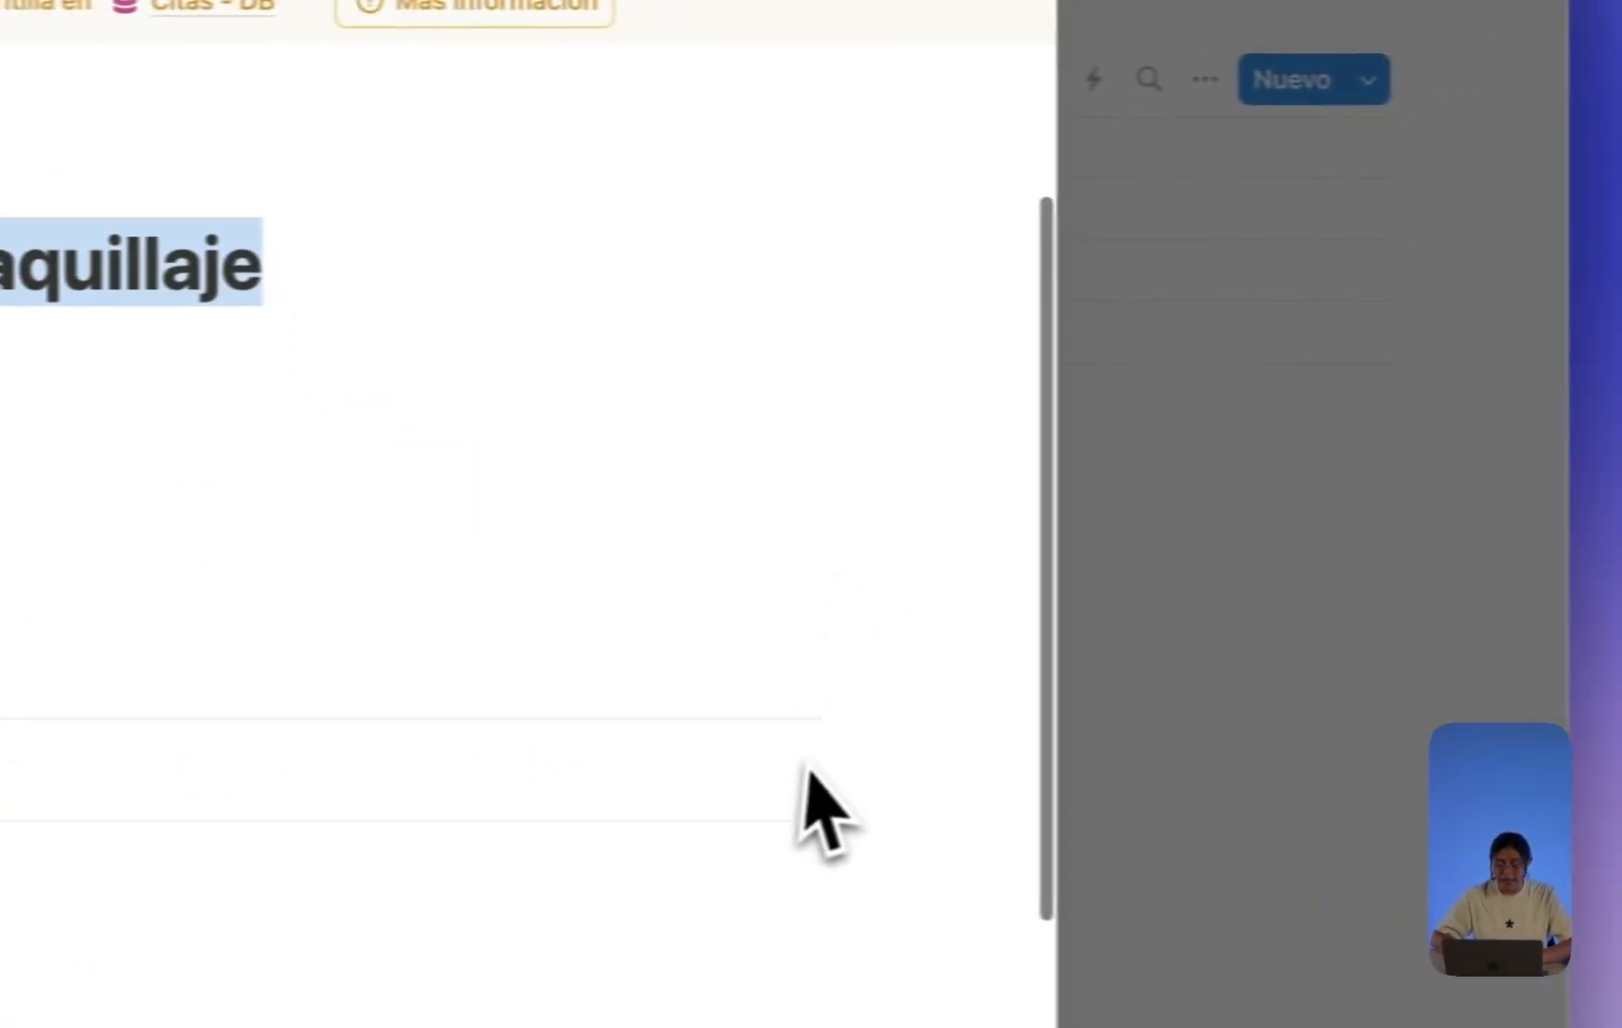
scroll(804, 780, down, 3)
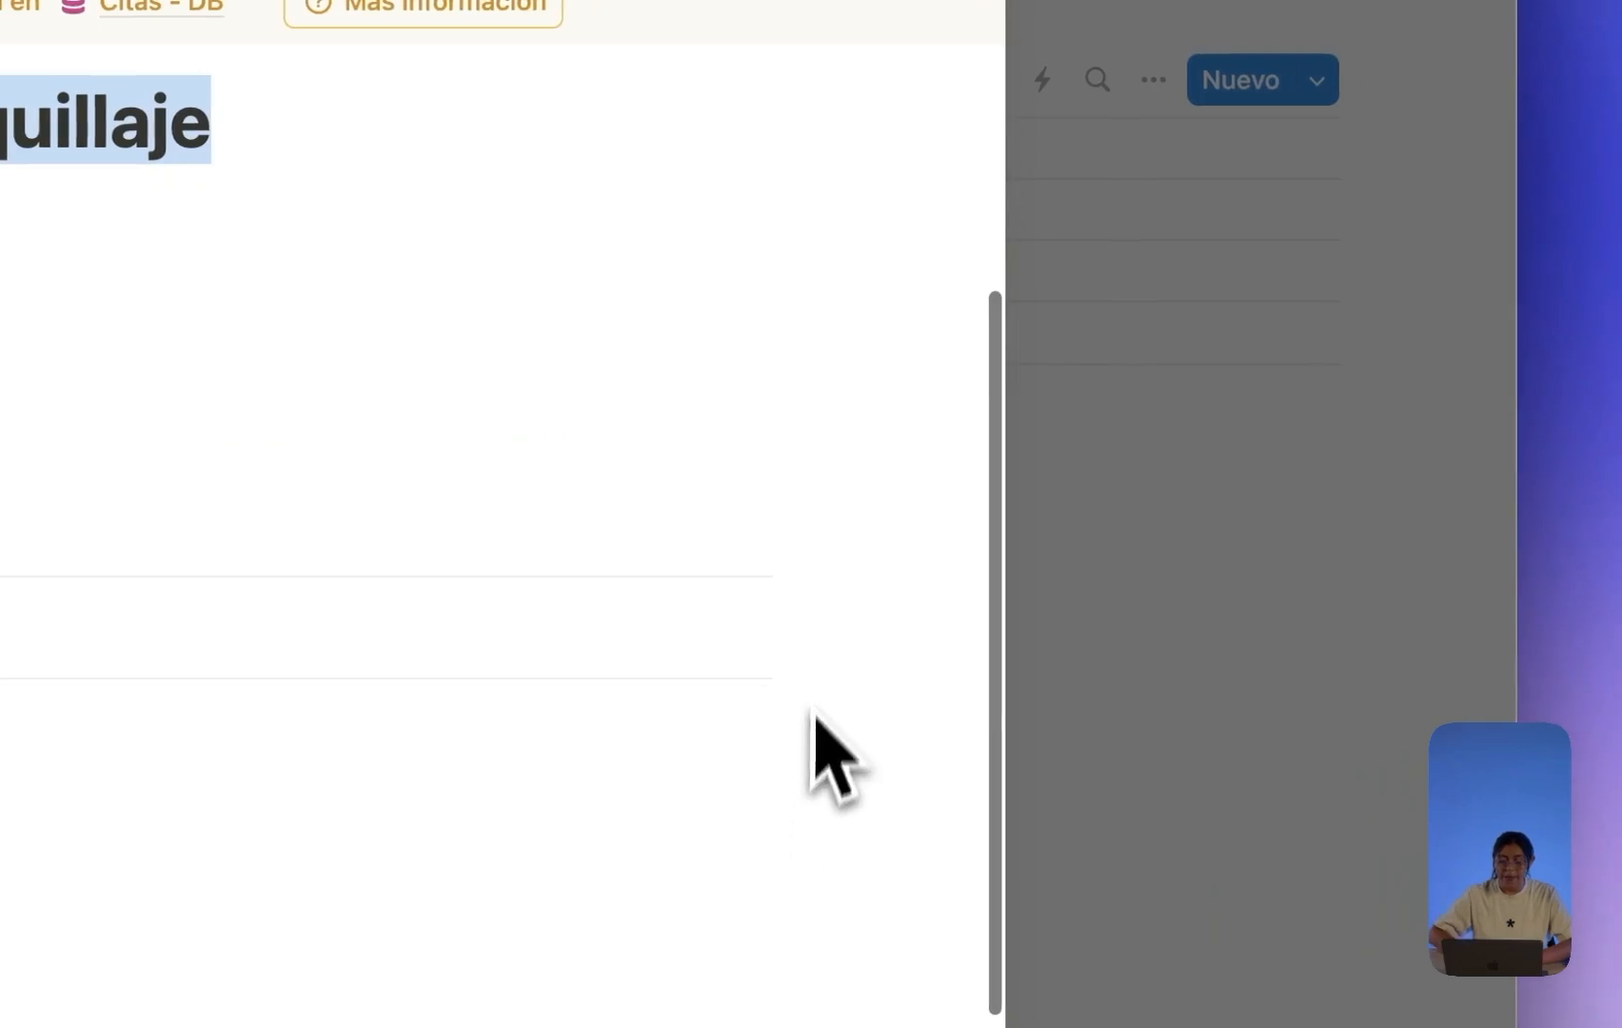
Duplicate the Servicio de maquillaje template and retitle the copy Servicio de cabello.
click(1237, 500)
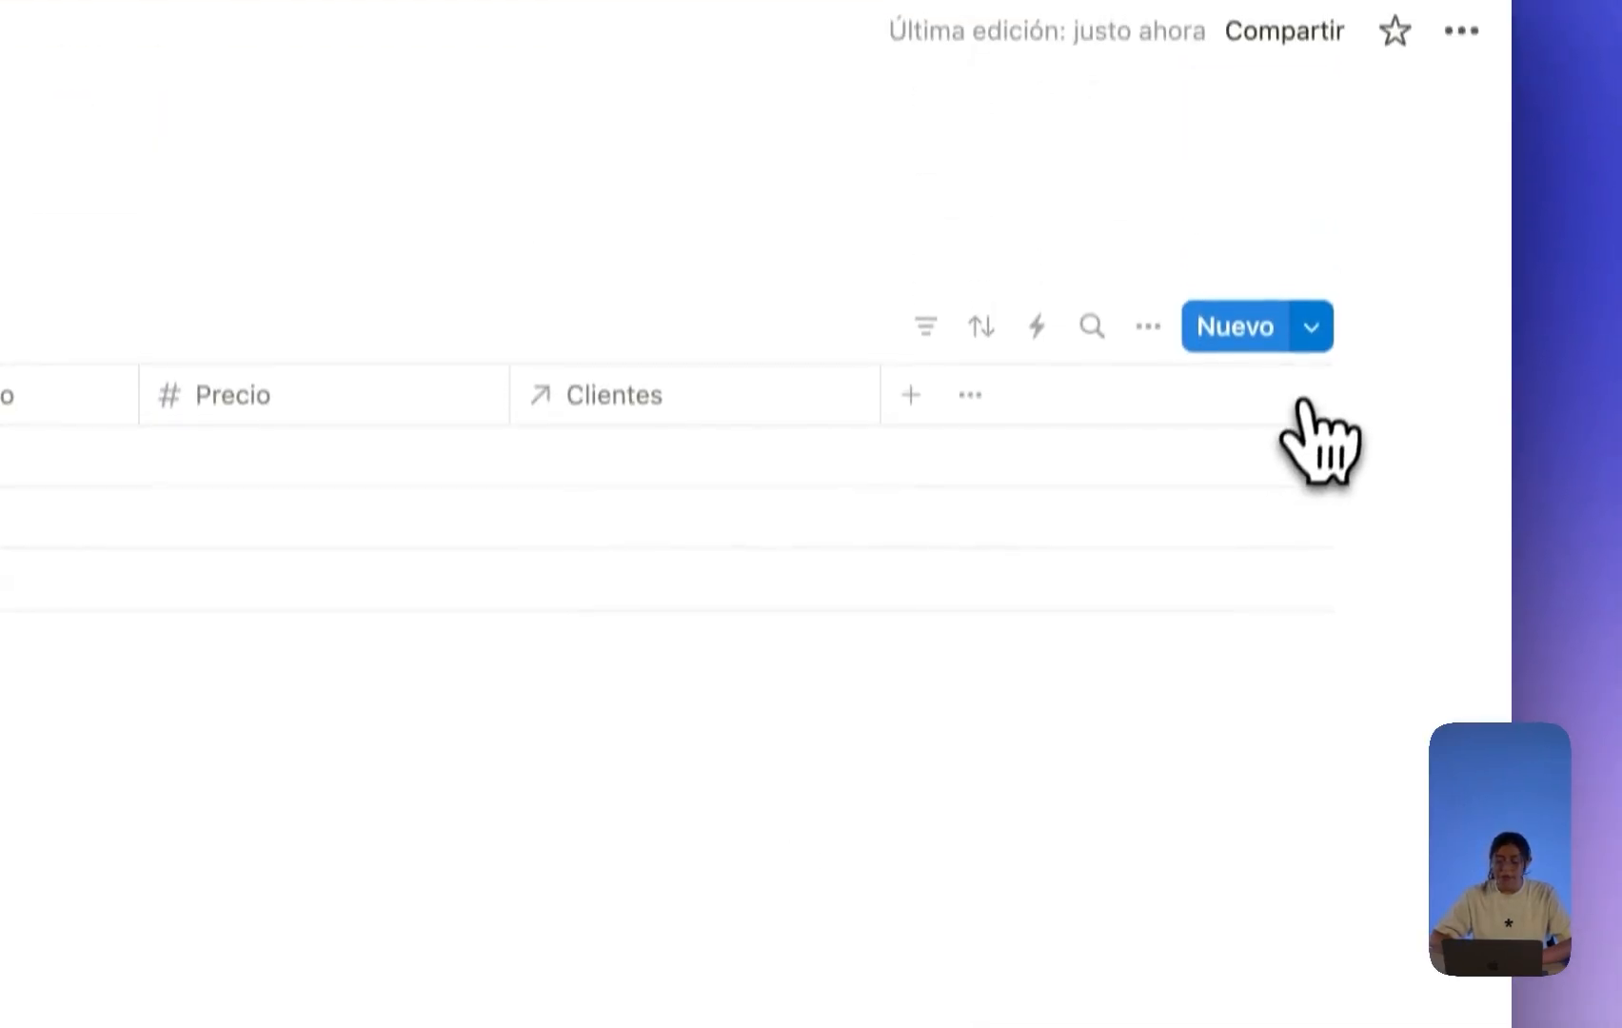
click(1310, 85)
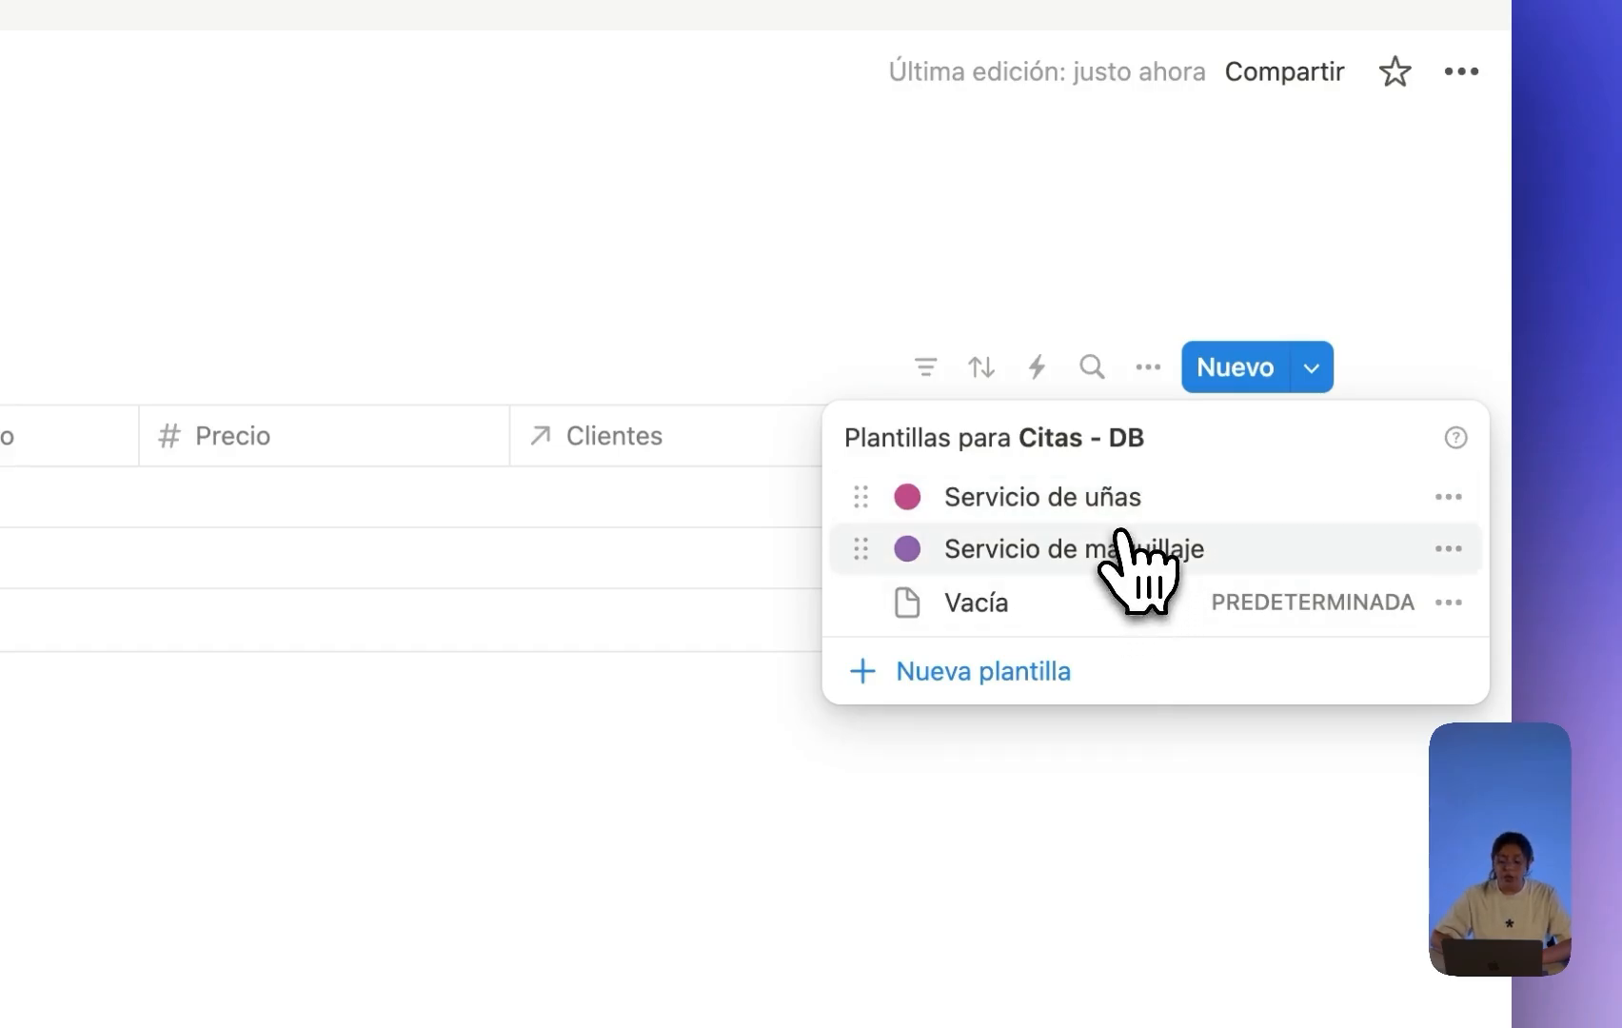
click(1445, 552)
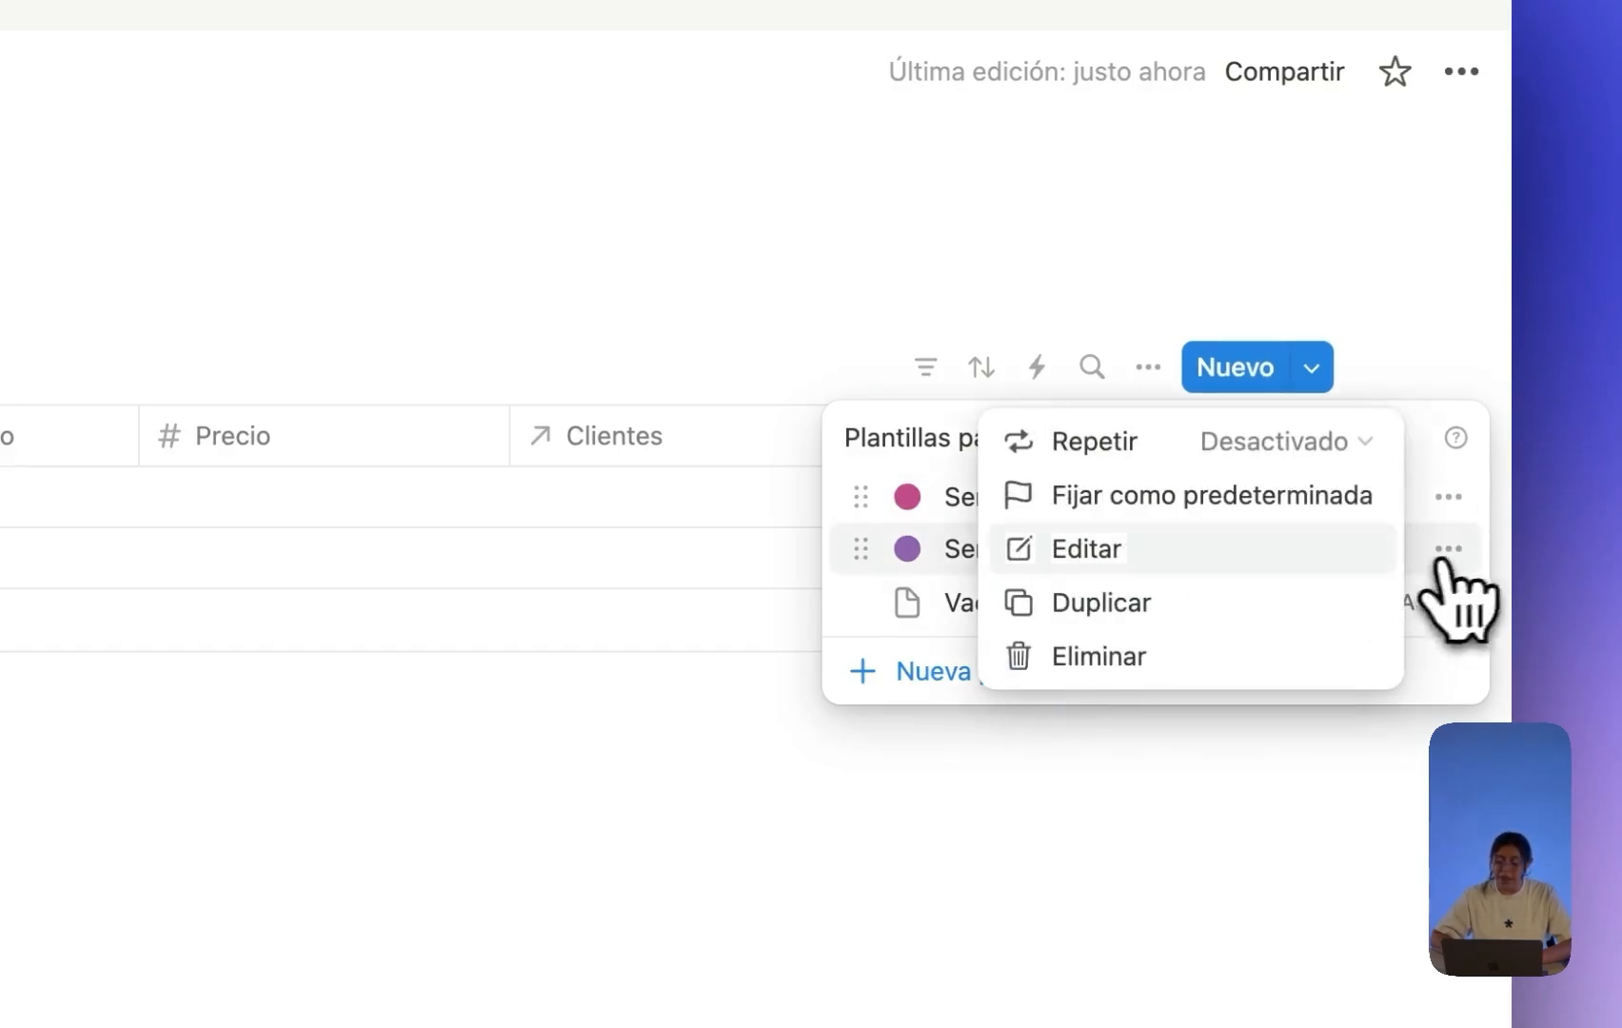
click(1267, 609)
drag(608, 580, 1096, 596)
key(BackSpace)
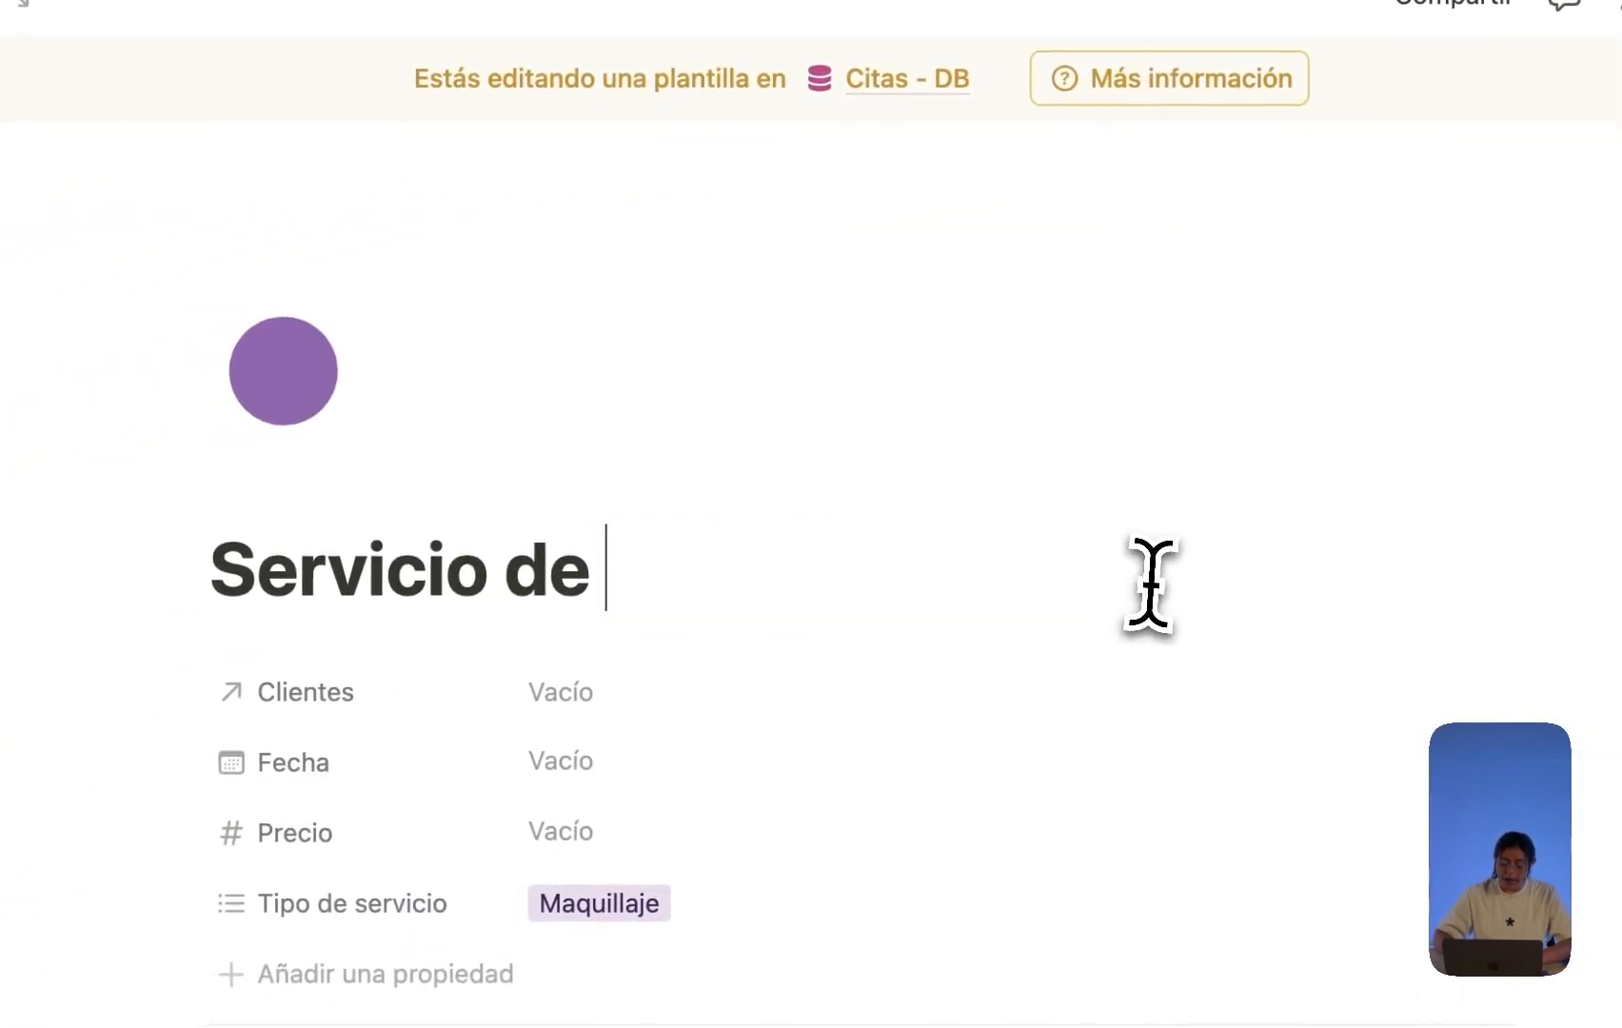
text(cabello)
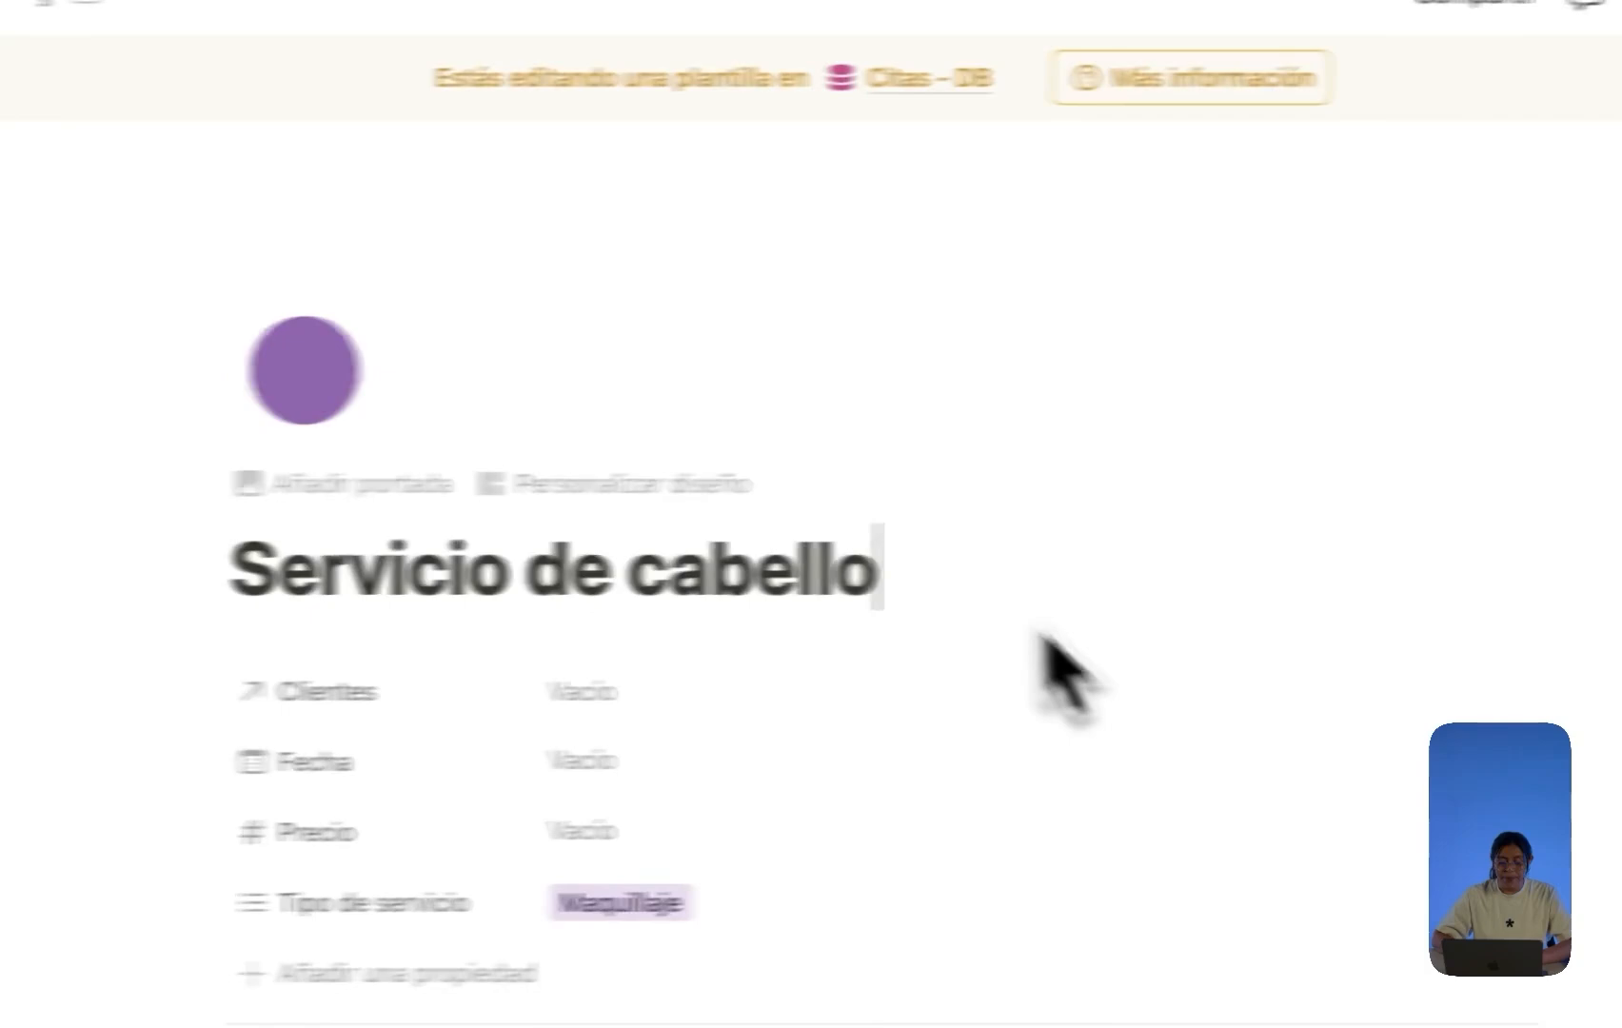
Give the hair template a blue circle page icon.
click(283, 370)
click(1129, 584)
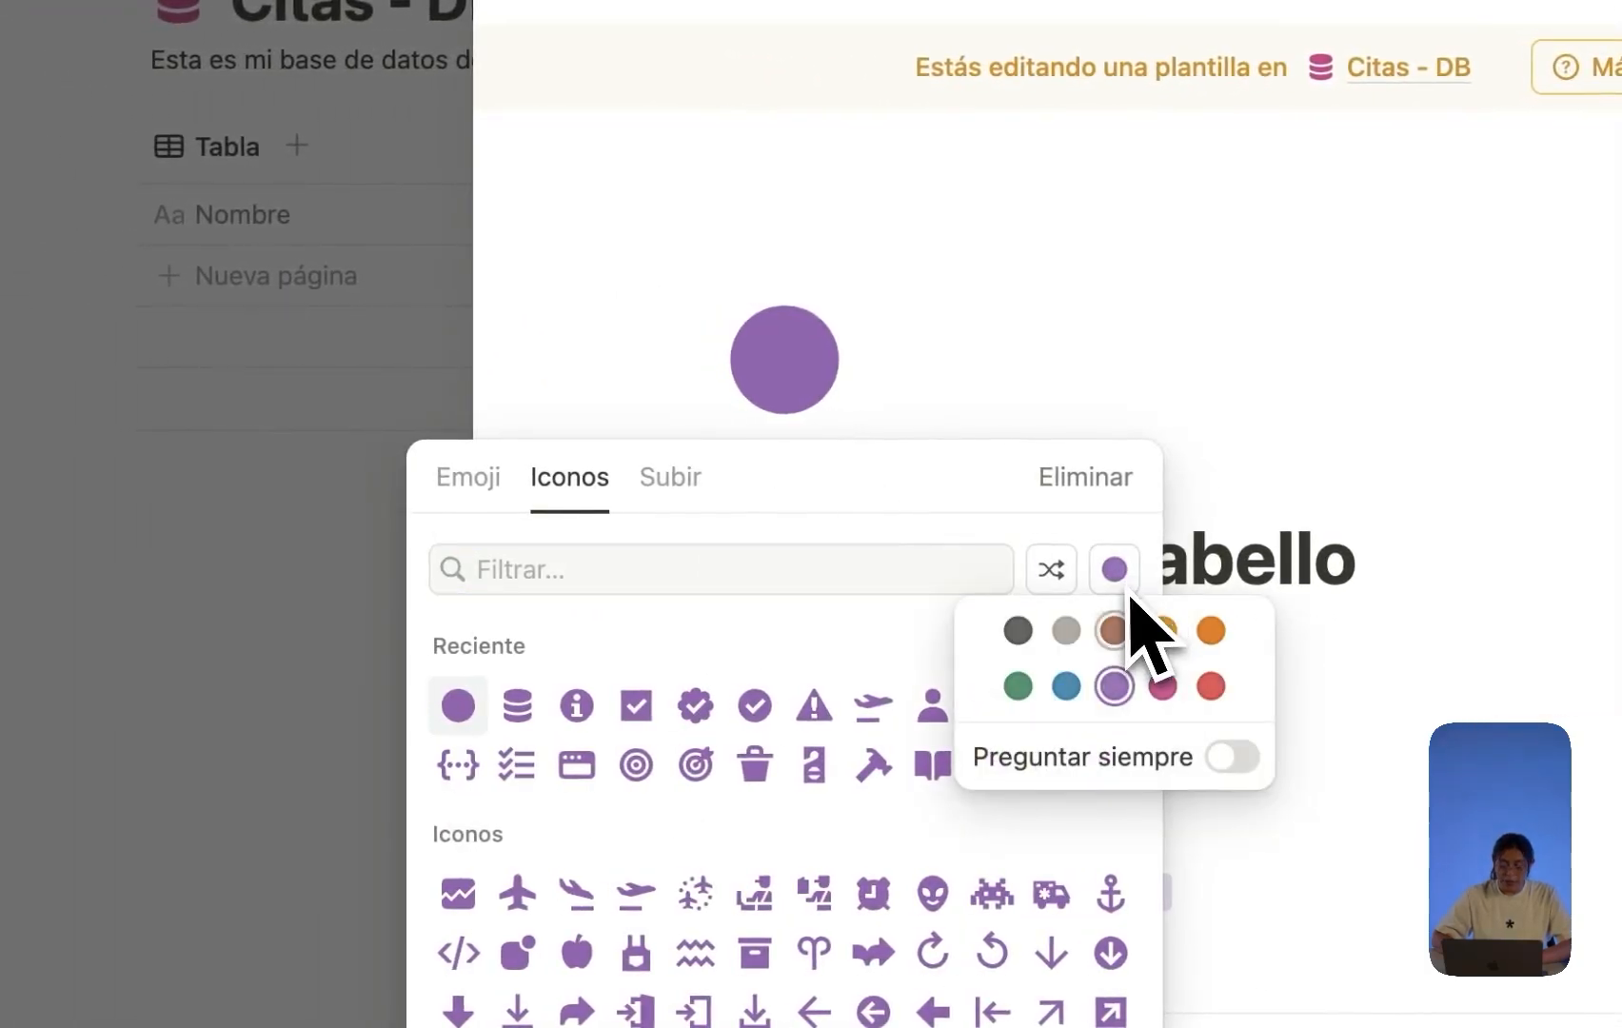
click(1067, 684)
click(457, 705)
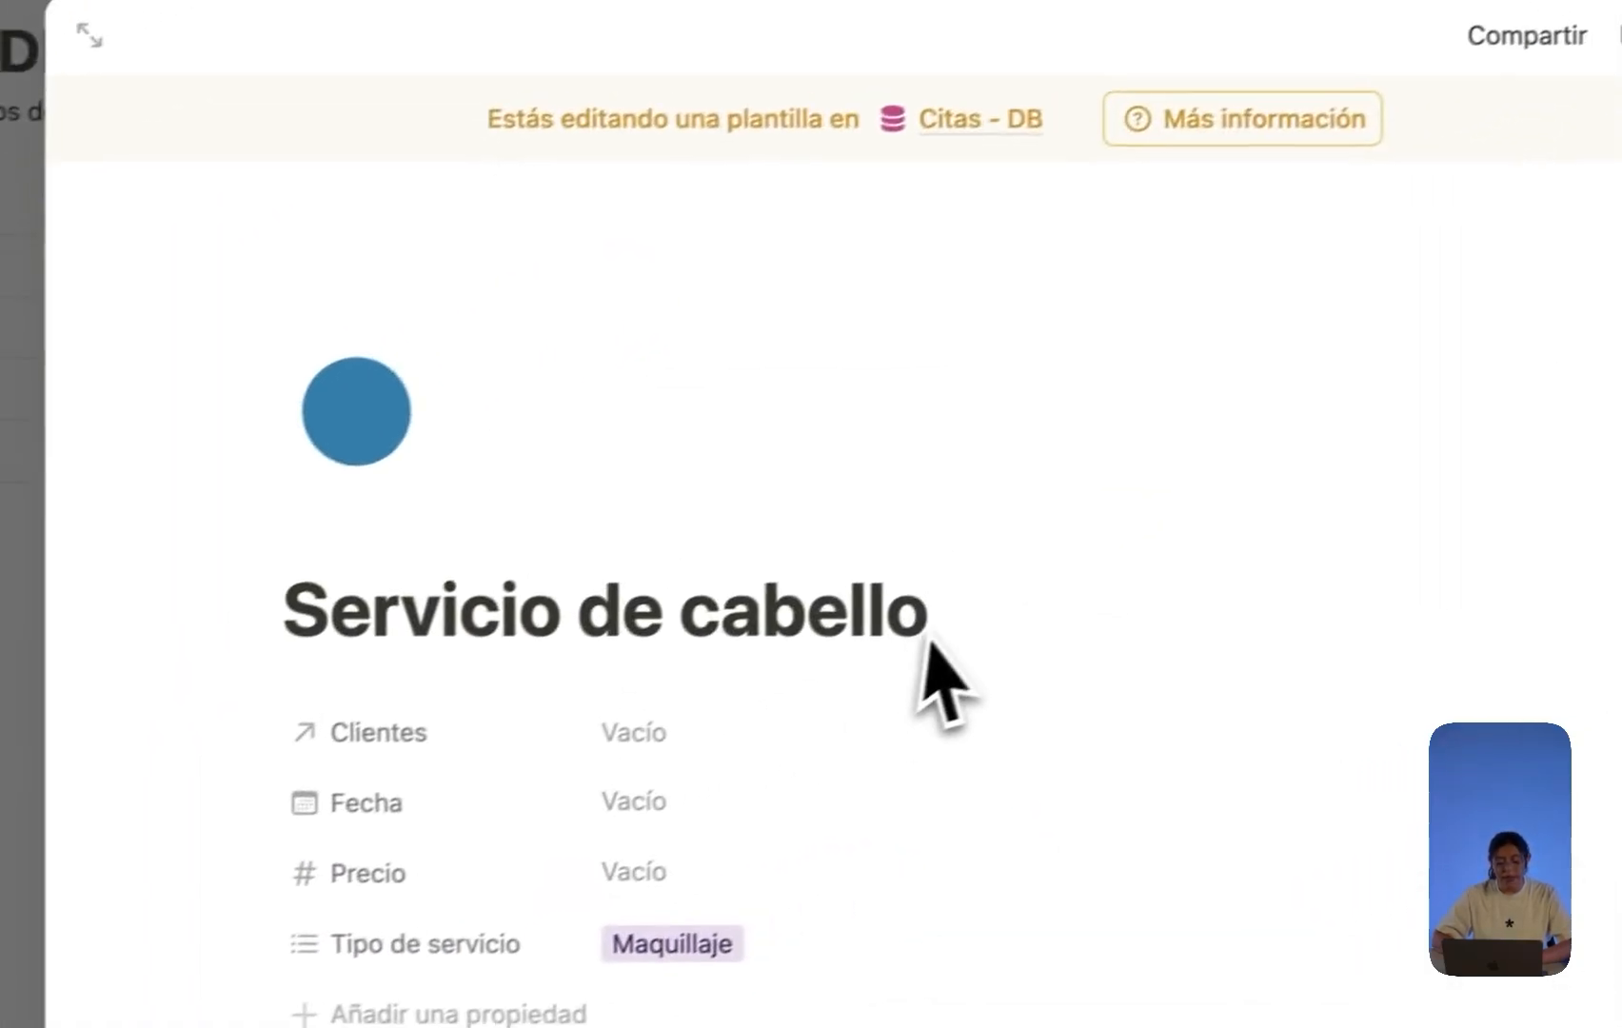
Change the hair template's service type from Maquillaje to Cabello.
scroll(1237, 590, down, 5)
click(1135, 816)
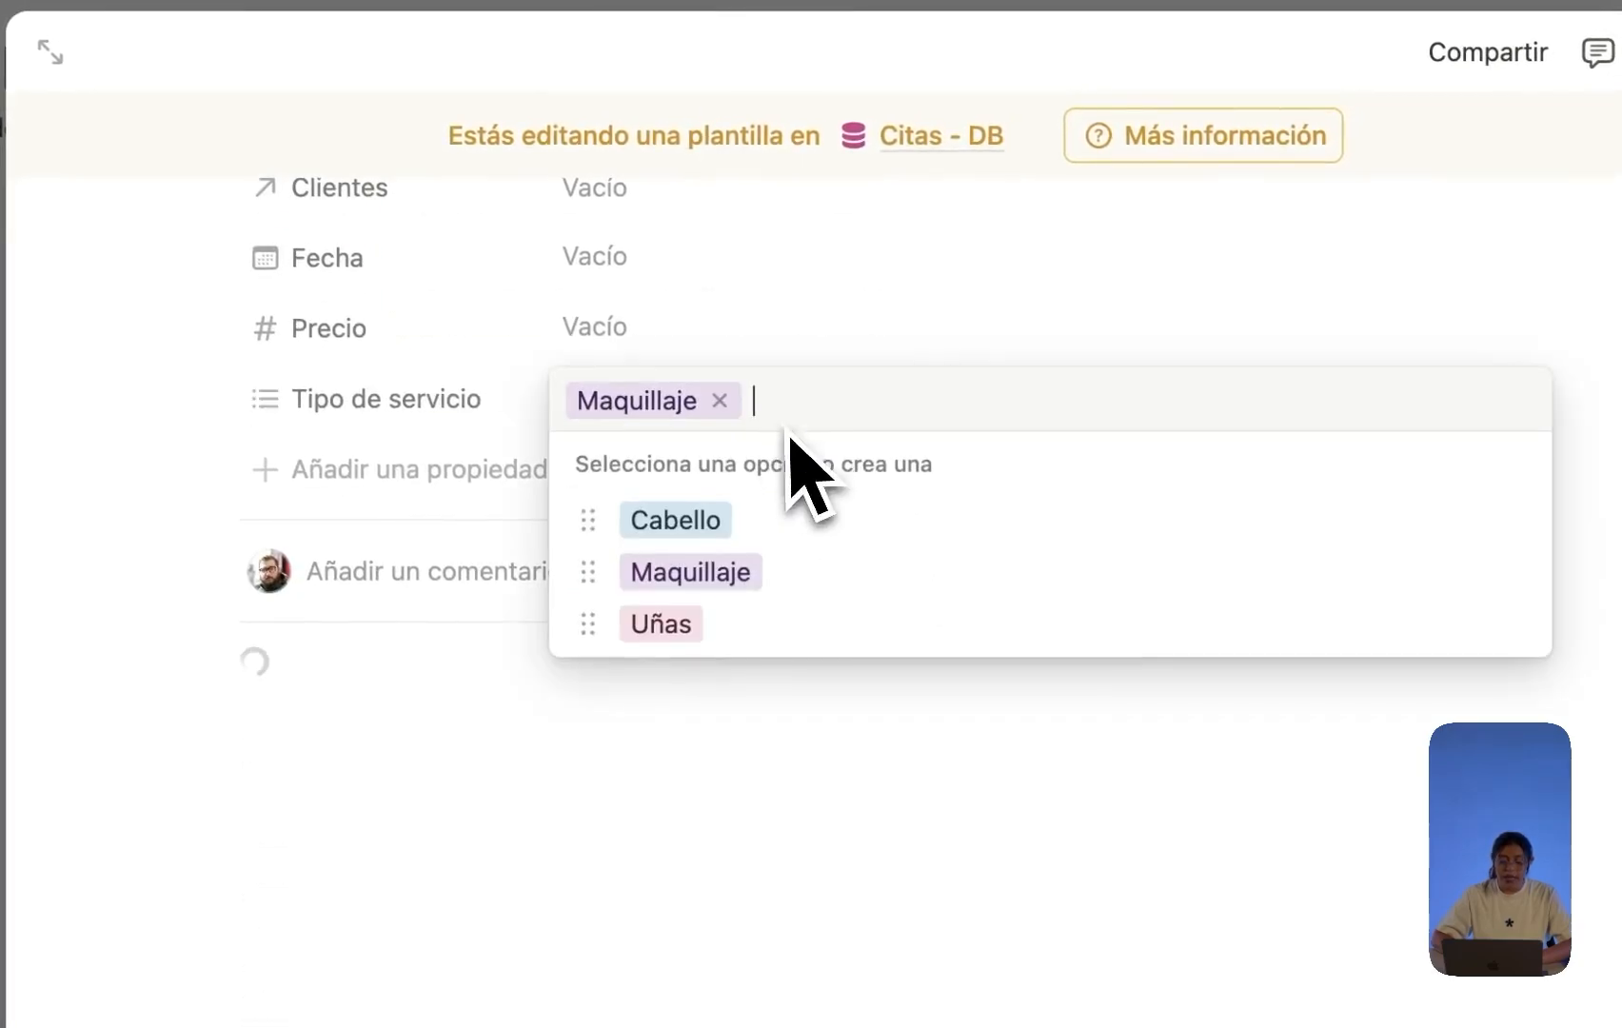
click(719, 399)
click(678, 518)
key(Escape)
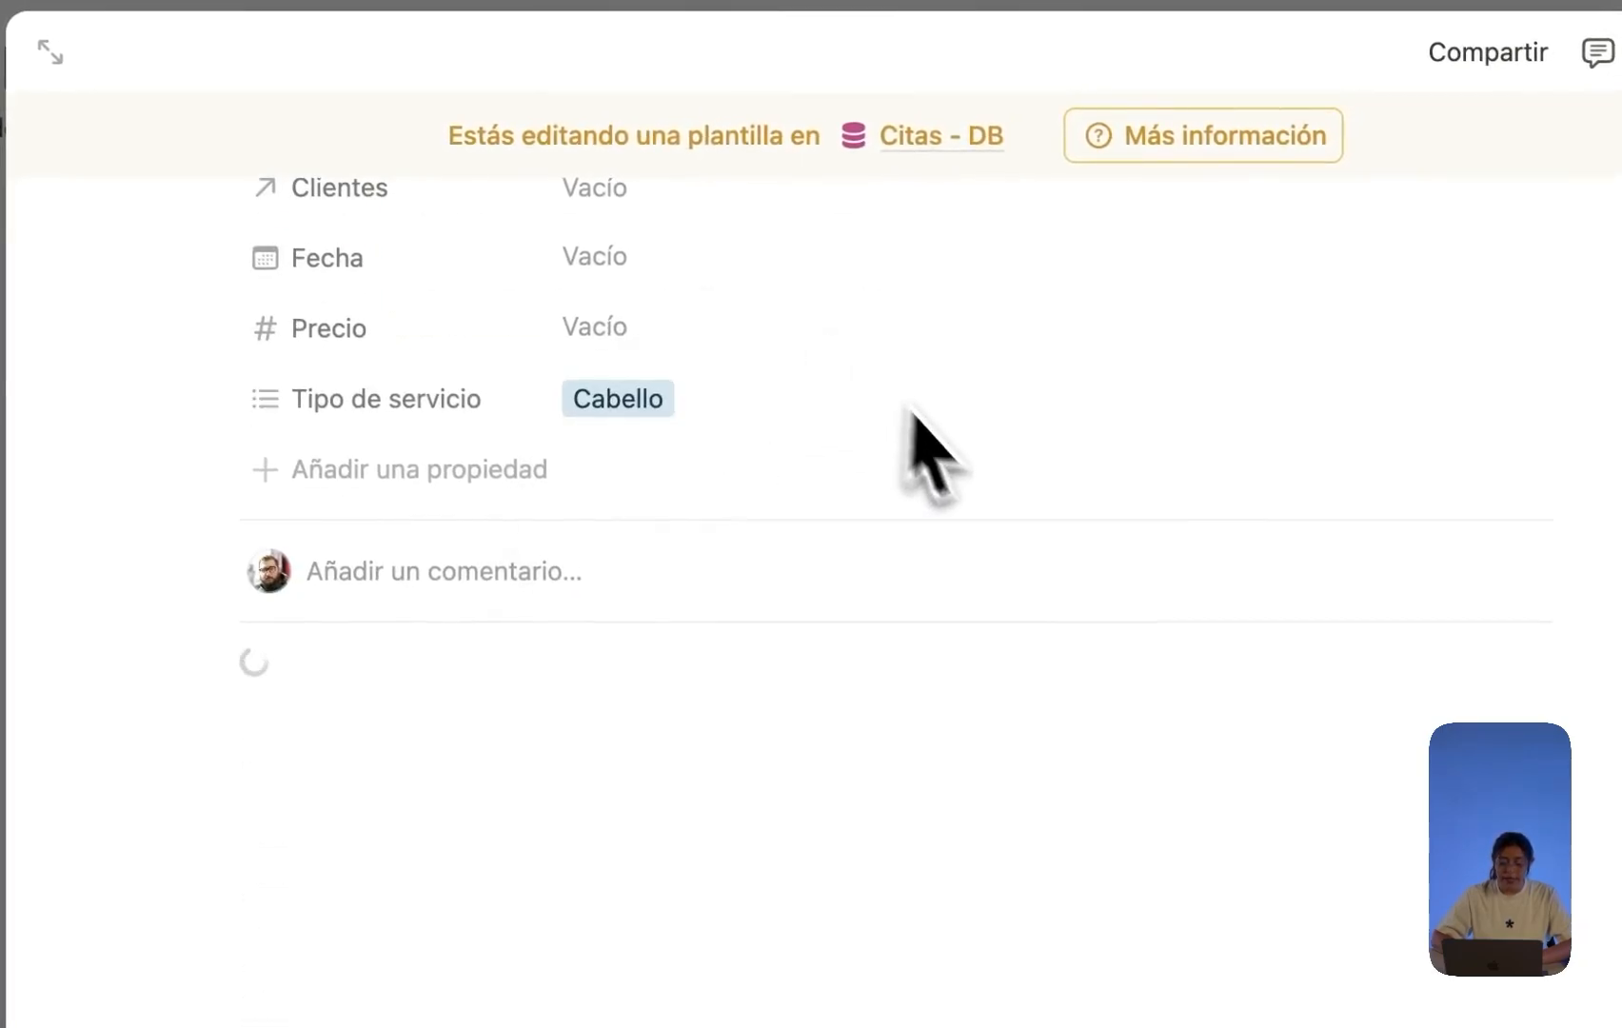
Rename the to-dos to Peinado and Alisado and close the hair template.
scroll(1031, 560, up, 5)
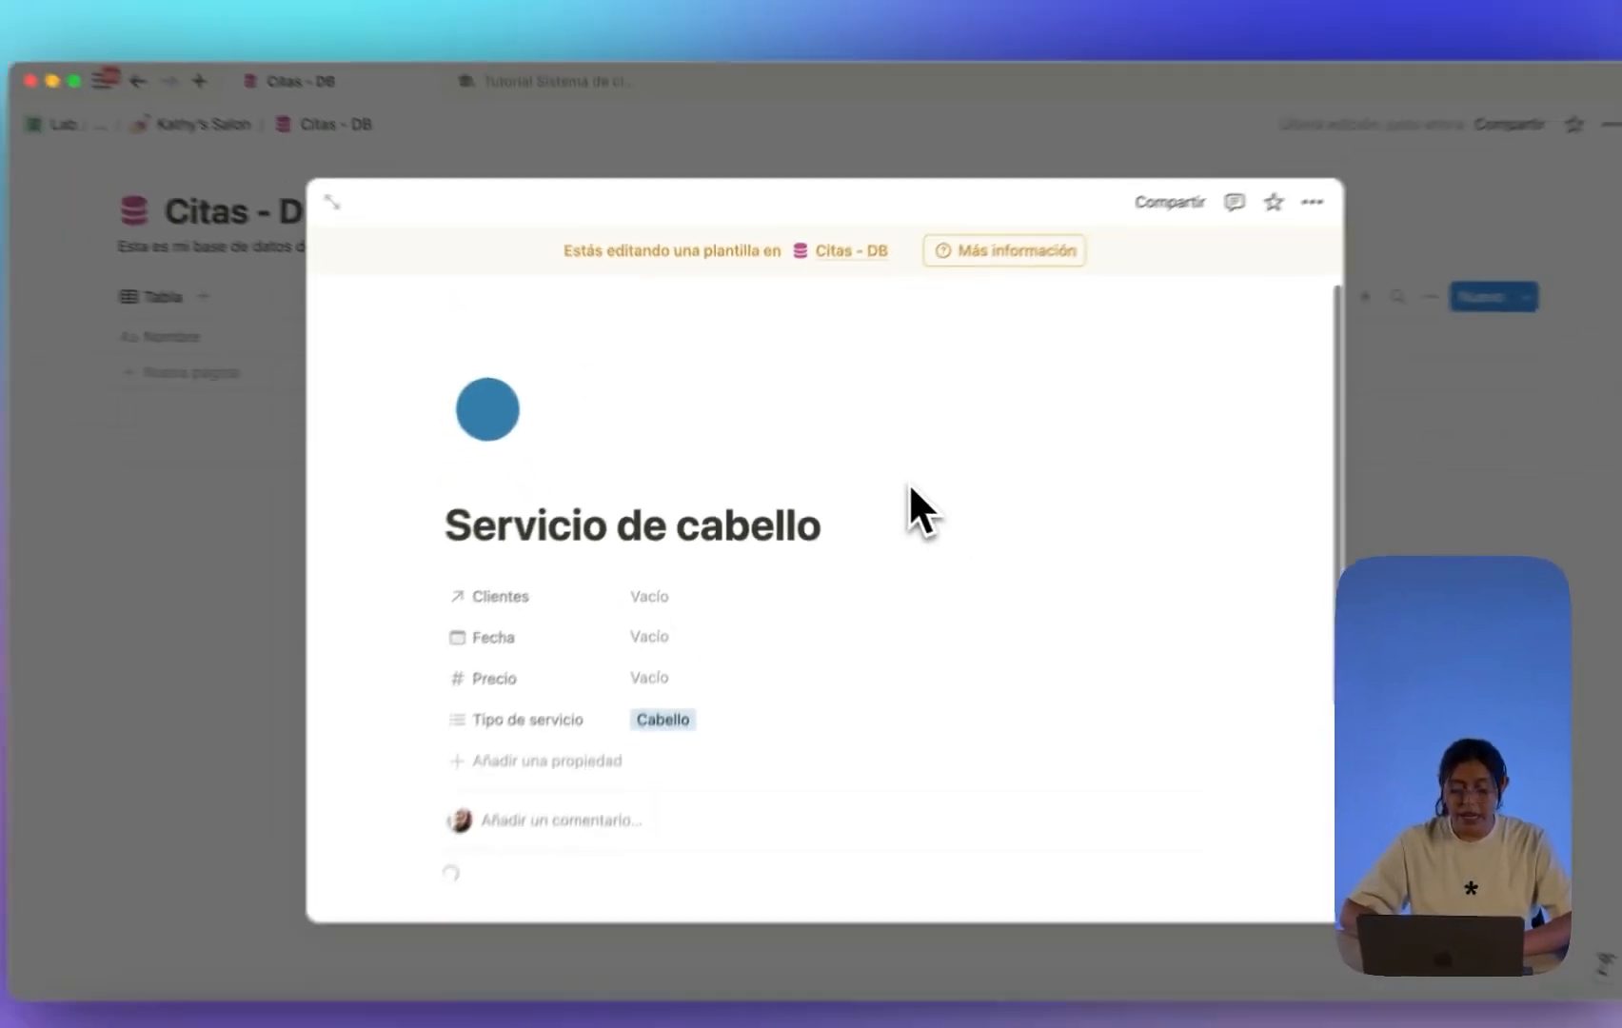
scroll(942, 585, down, 5)
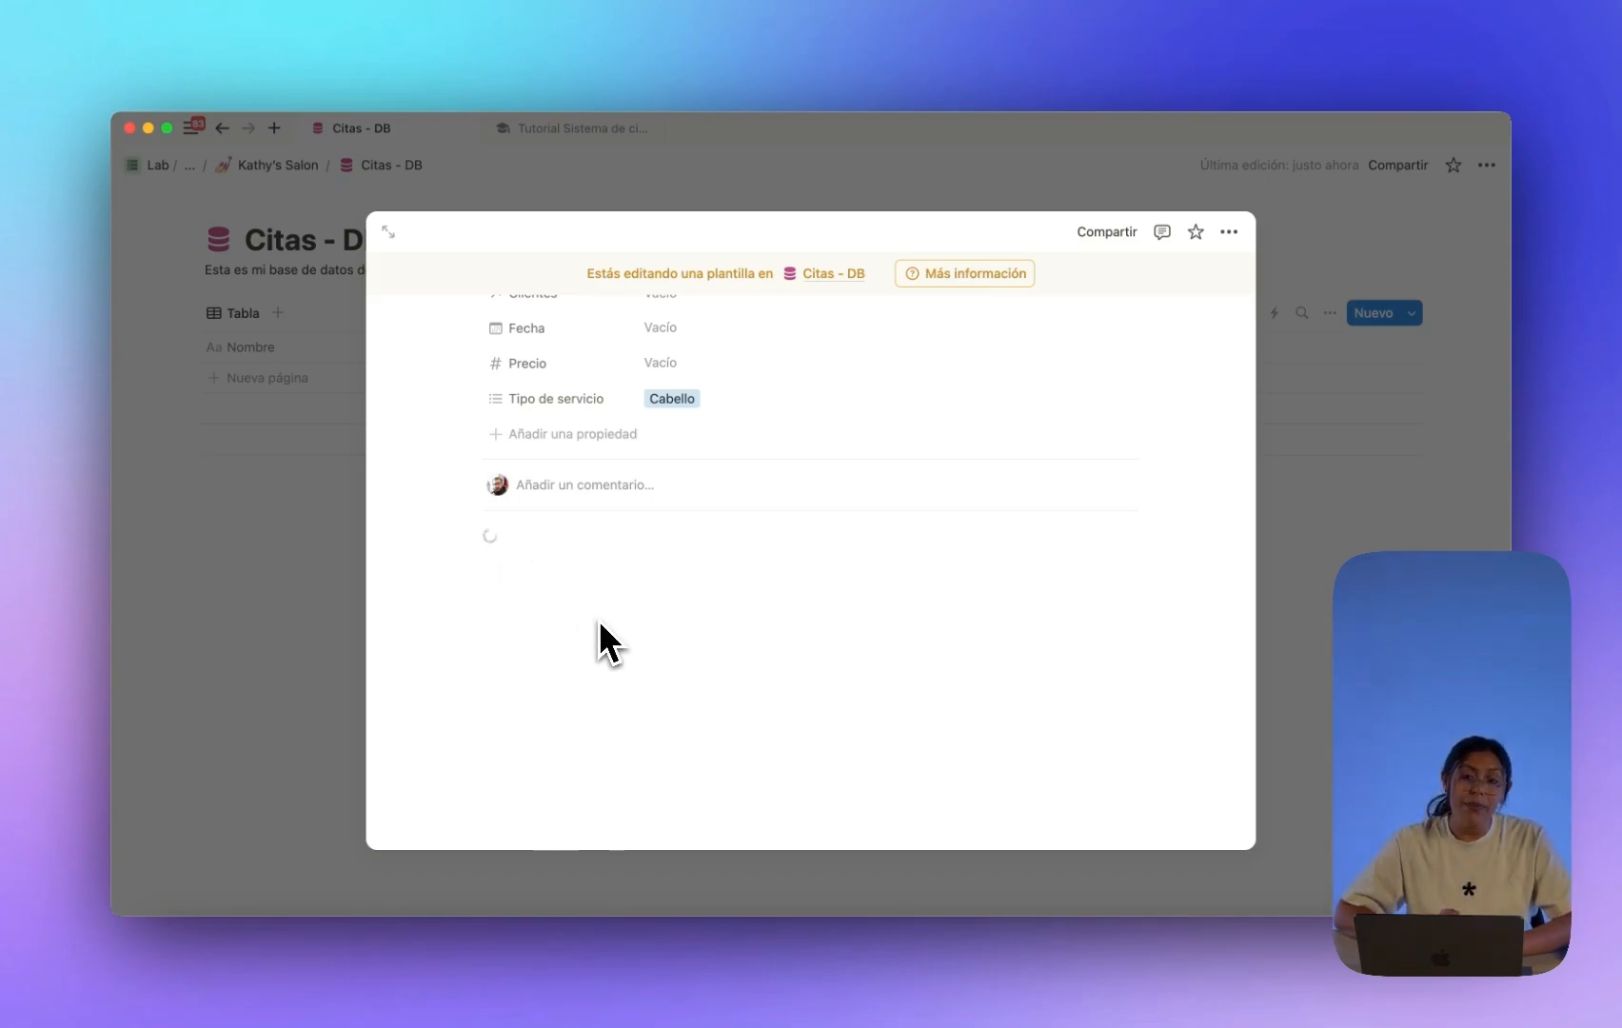
scroll(598, 619, up, 5)
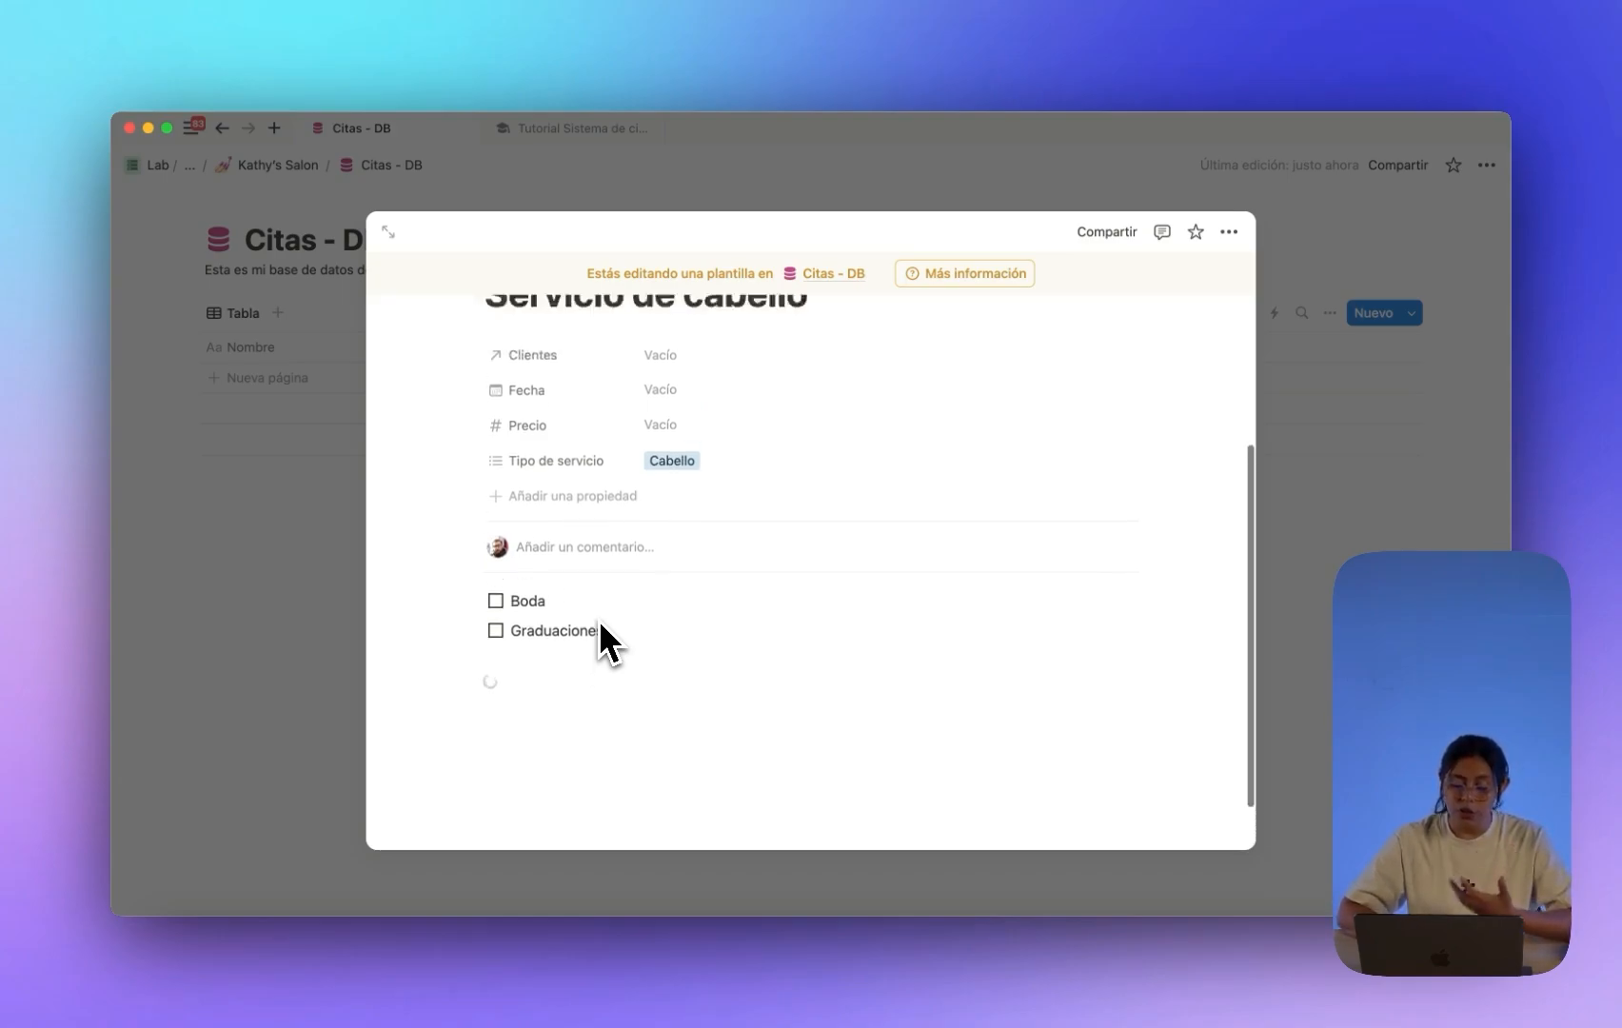
drag(519, 517, 811, 514)
scroll(804, 517, down, 5)
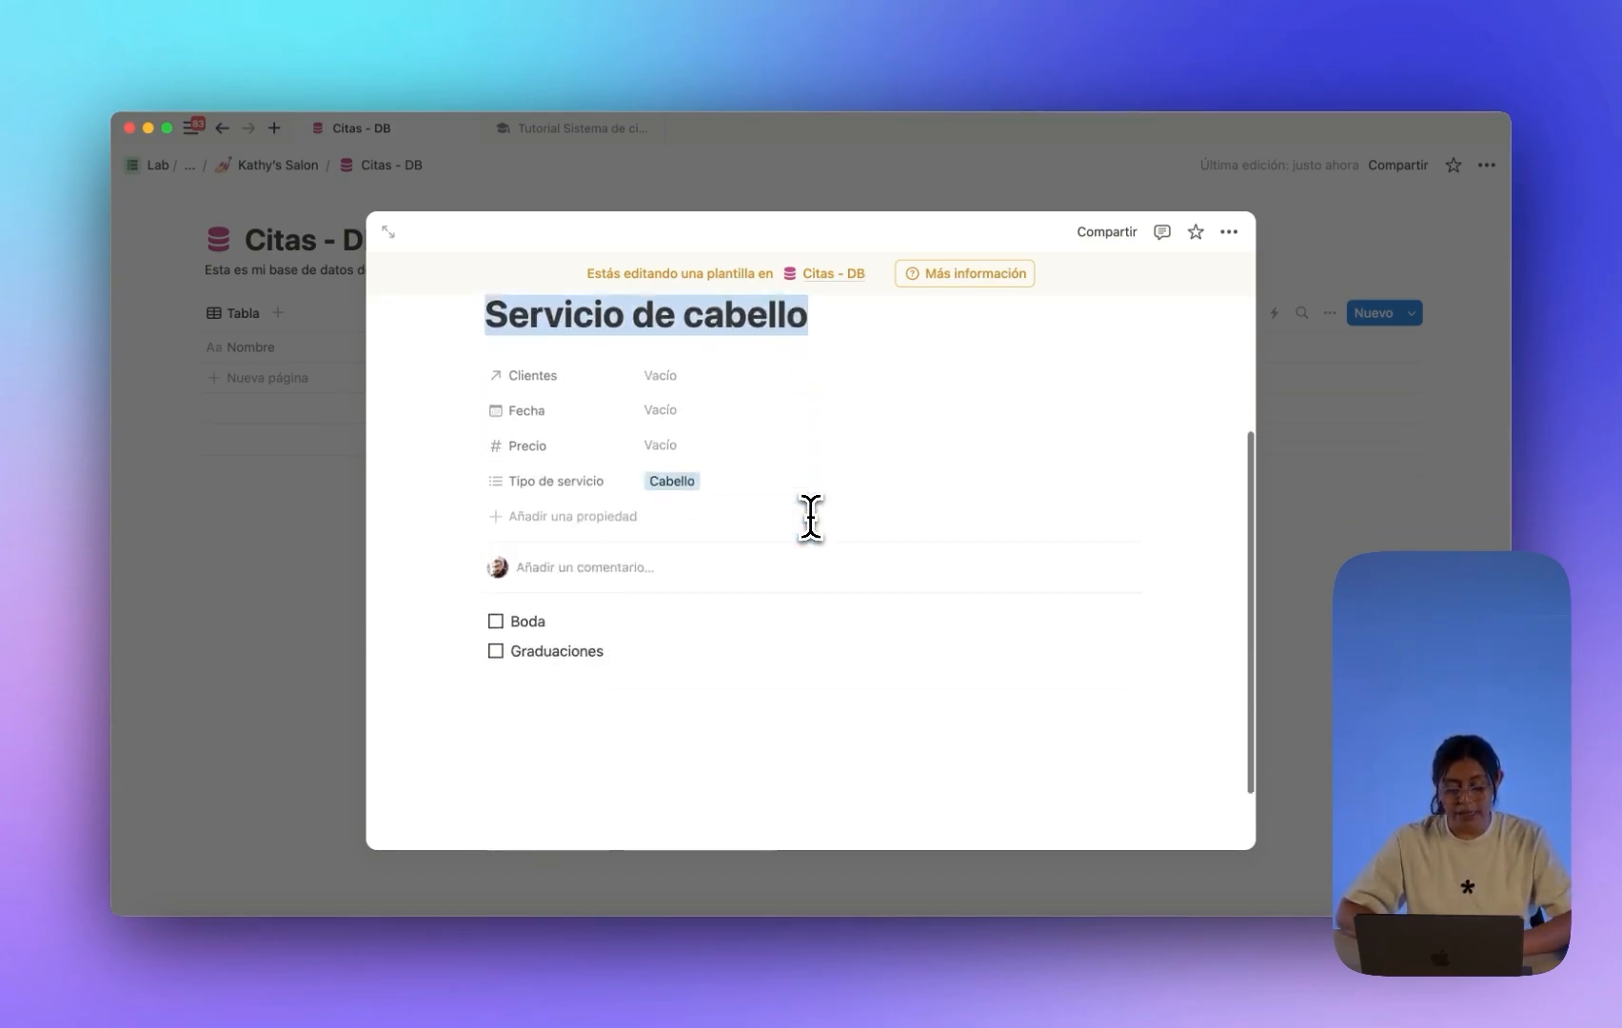
drag(545, 579, 510, 580)
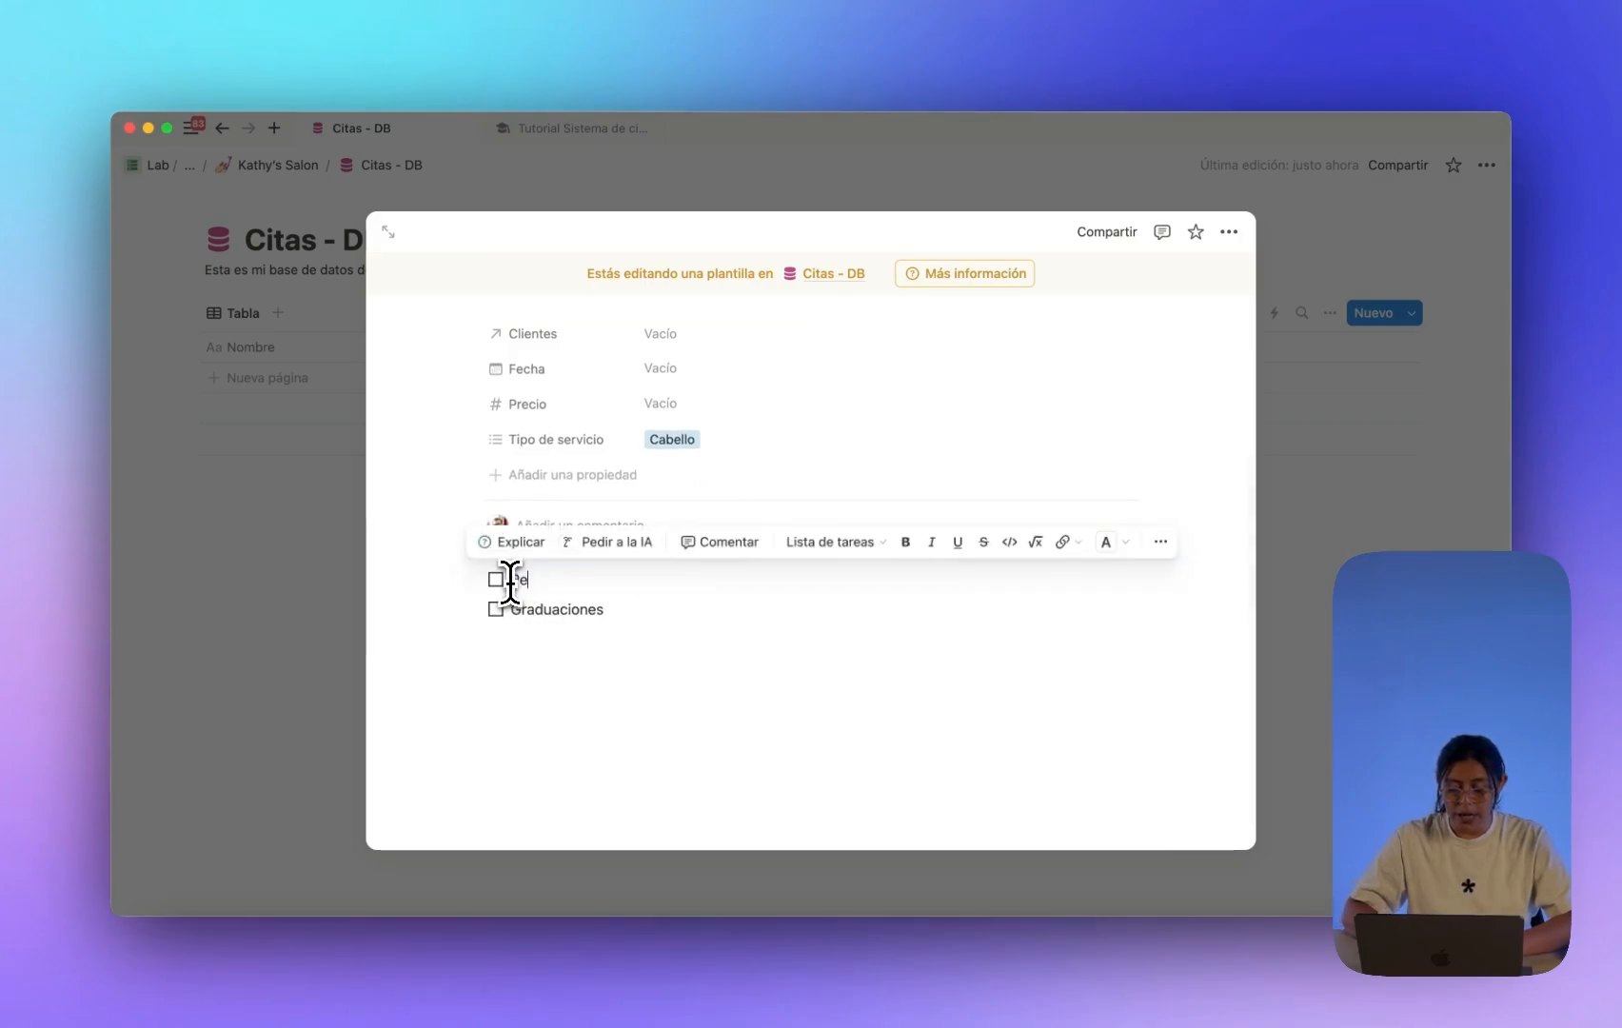
text(Peinado)
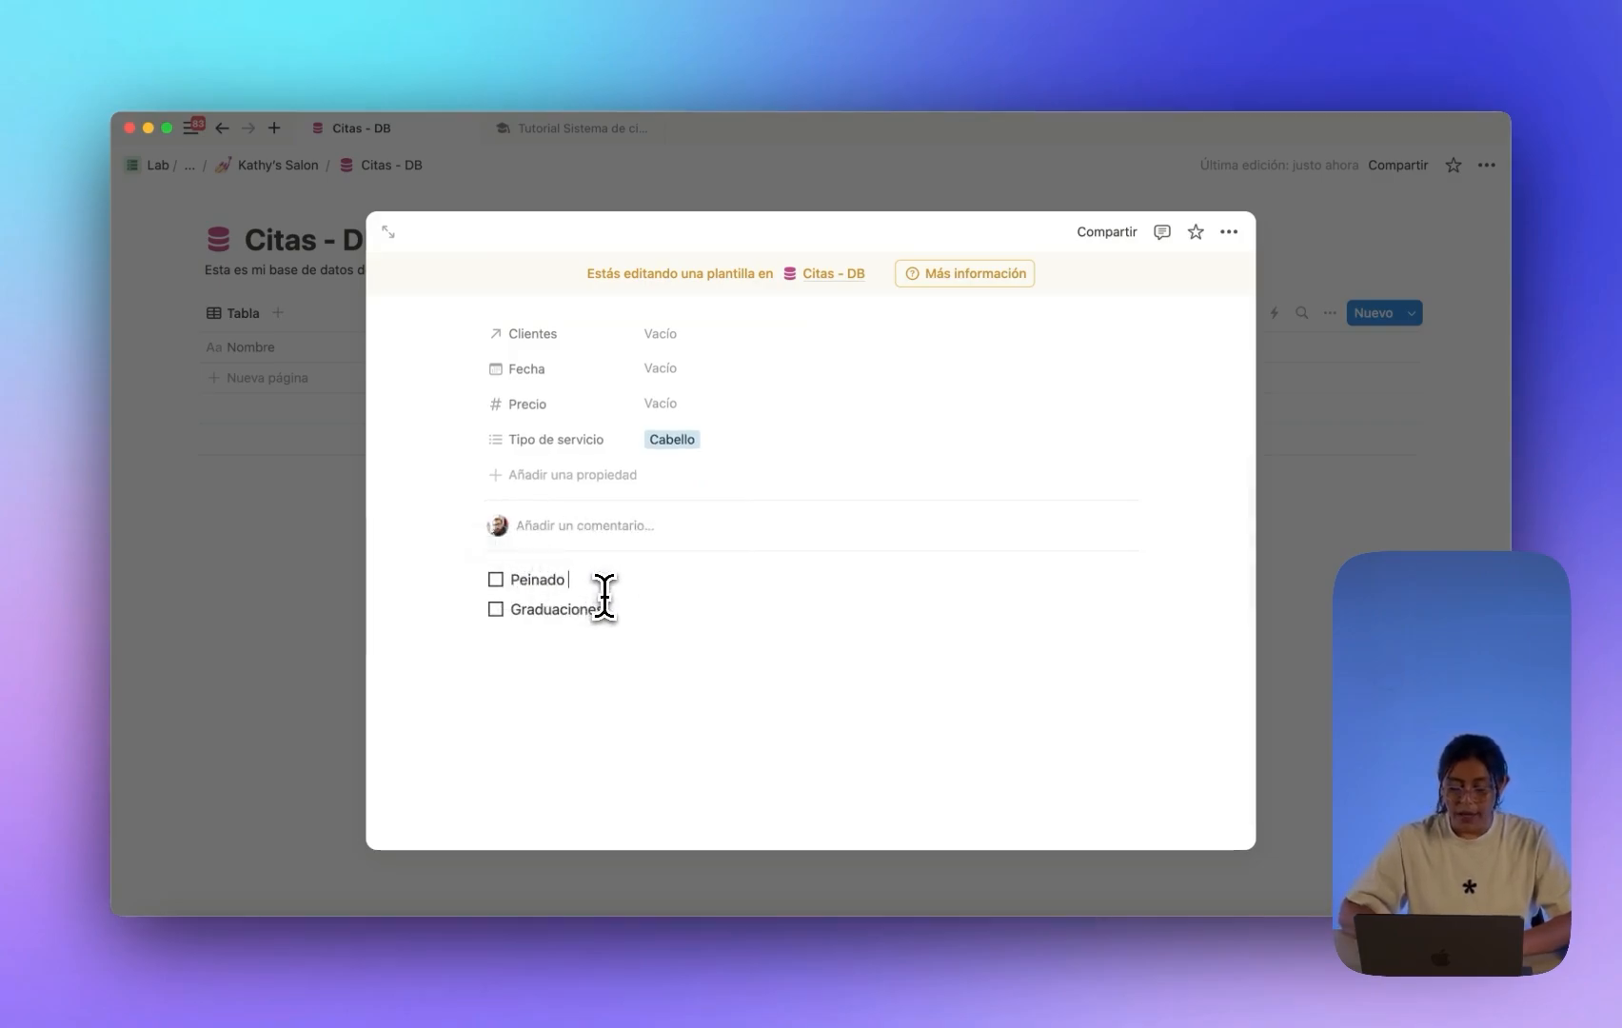
drag(634, 615, 510, 614)
text(Alisado)
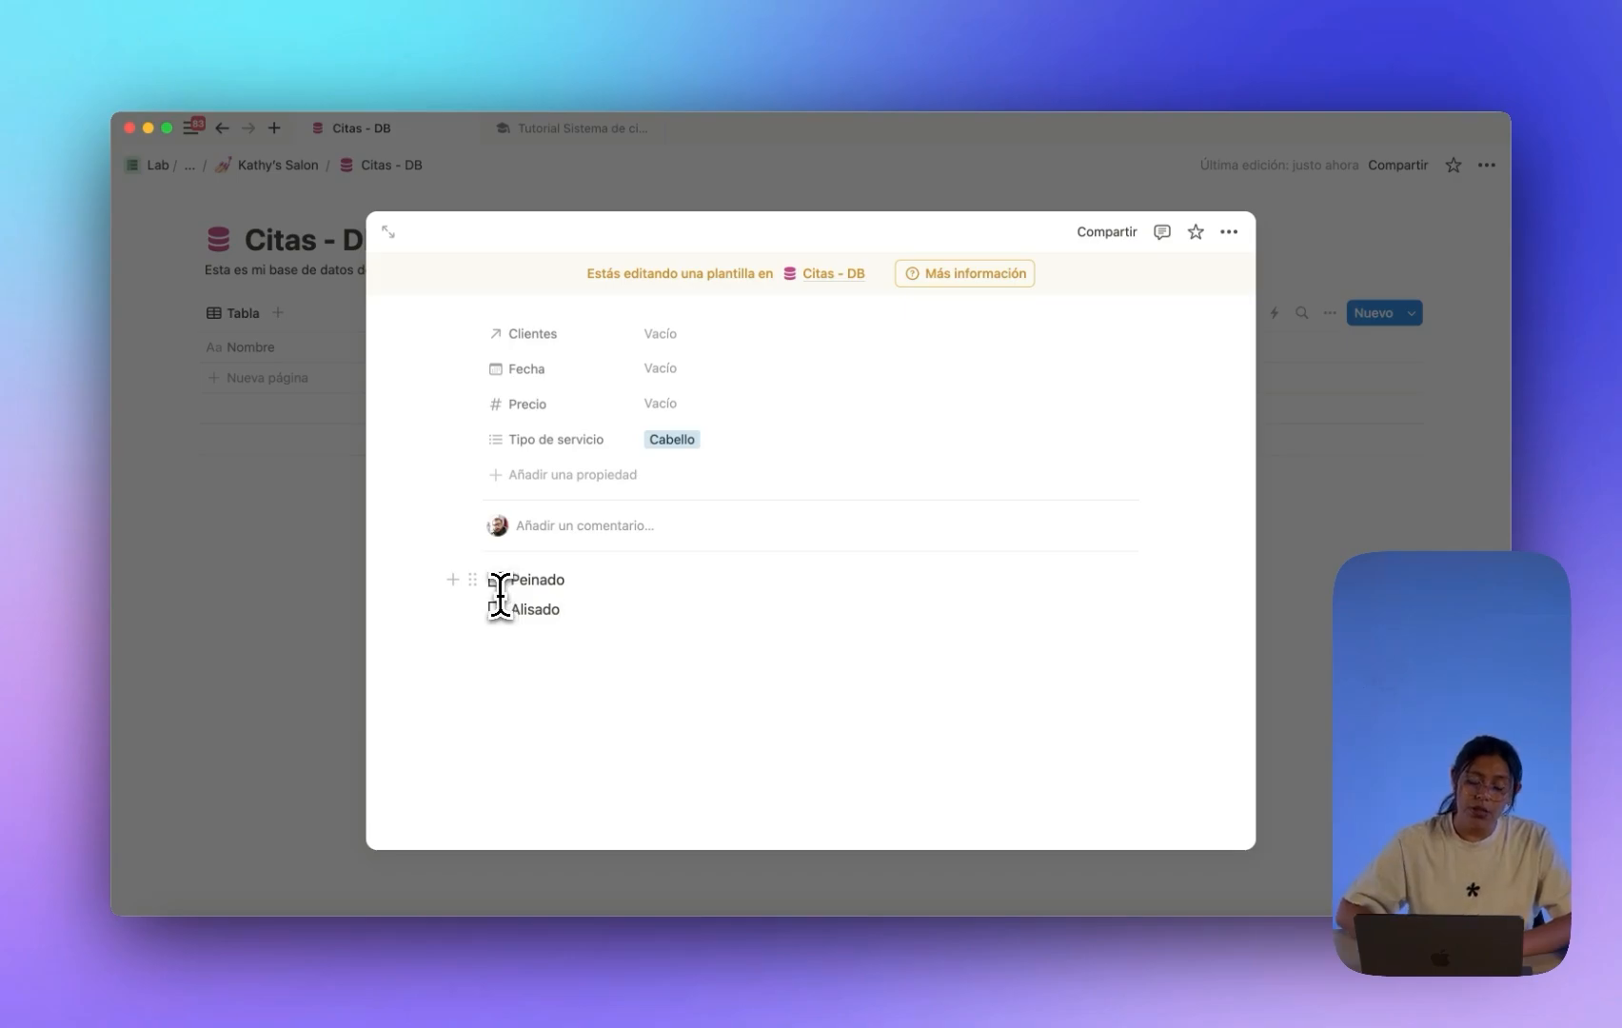
scroll(500, 595, up, 5)
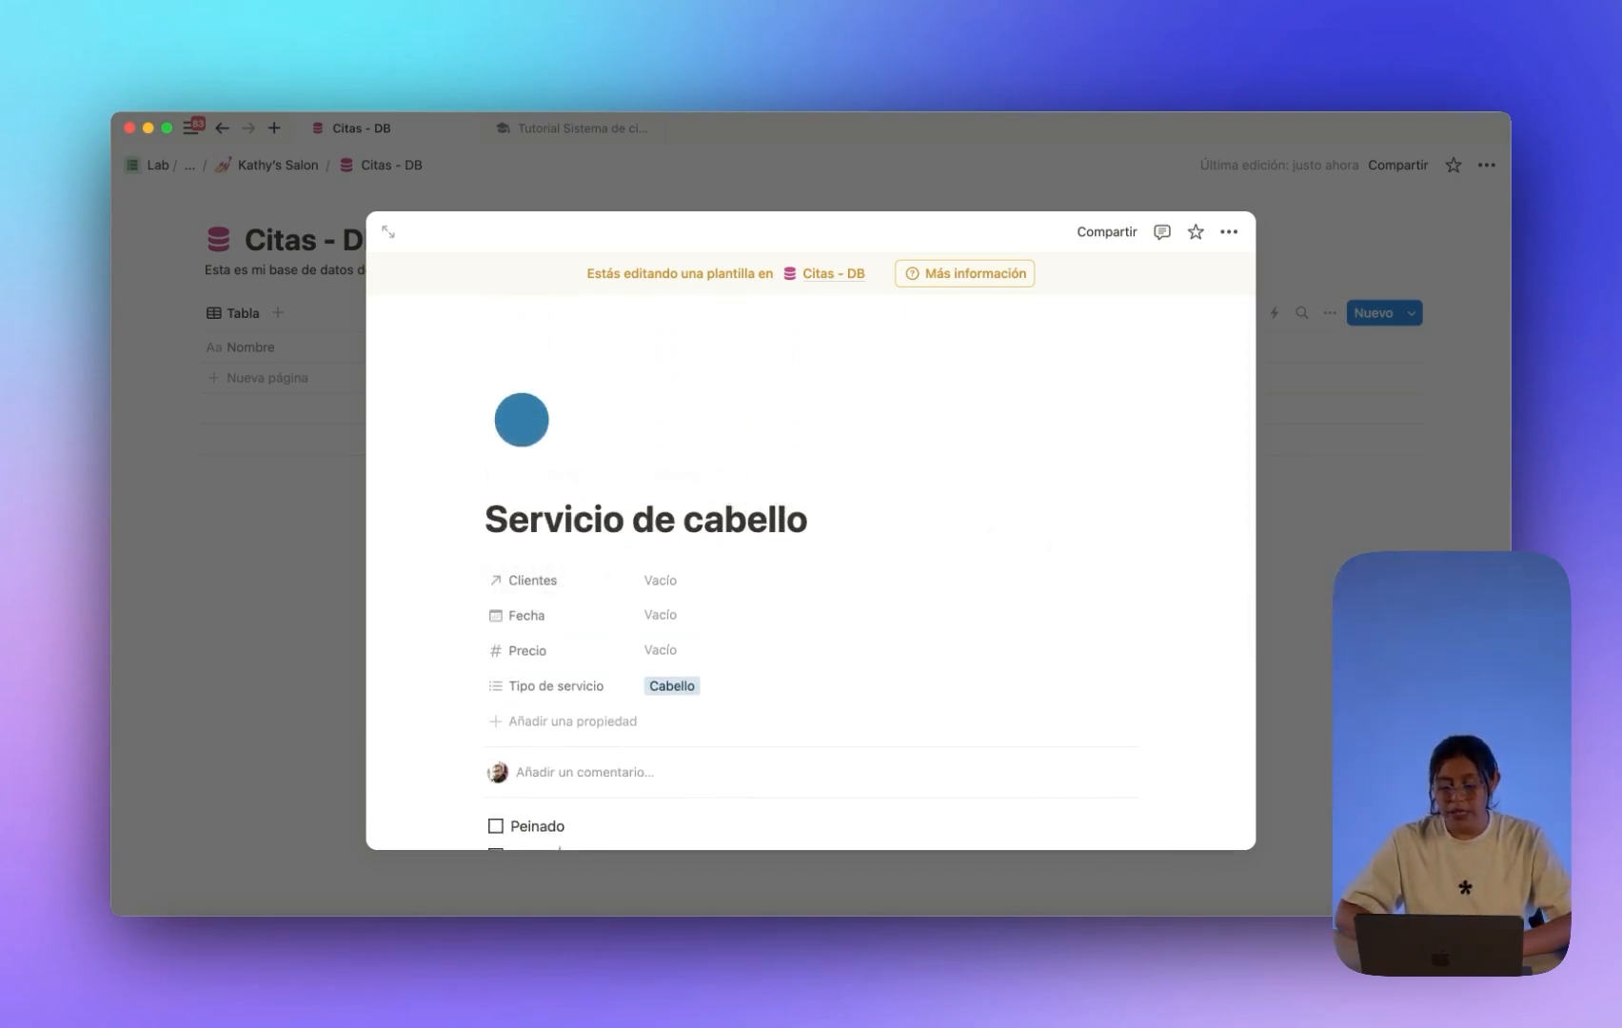
key(Escape)
Create a new Citas - DB entry from the Servicio de maquillaje template.
click(1410, 317)
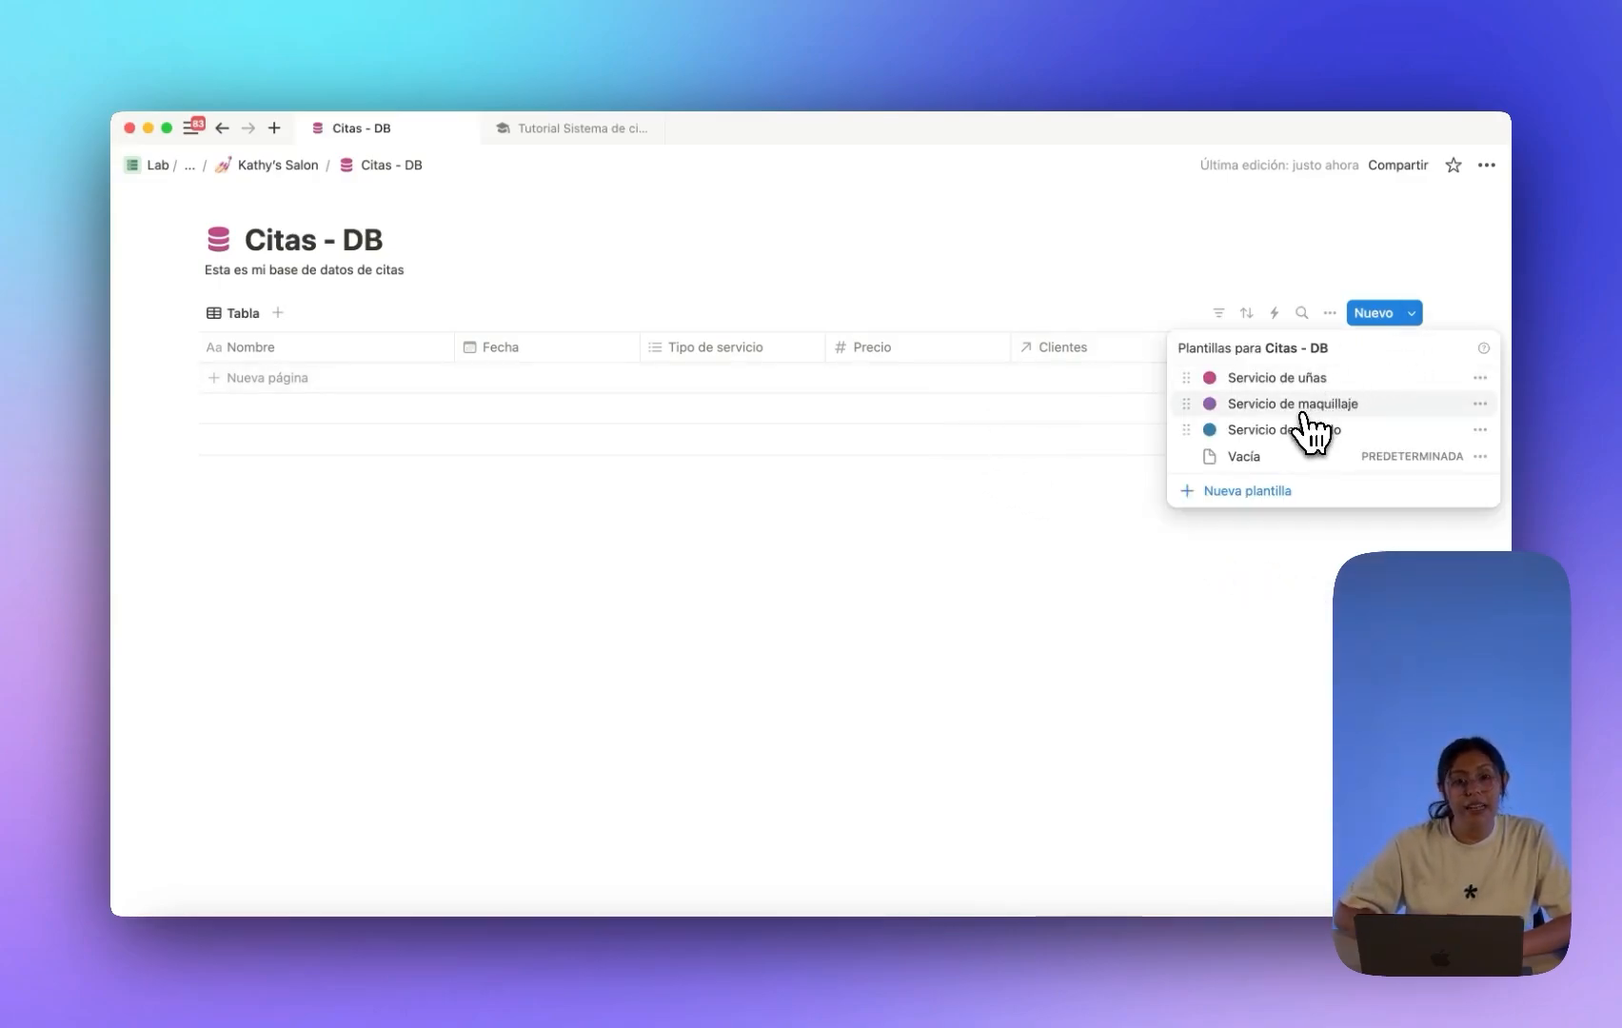
click(900, 490)
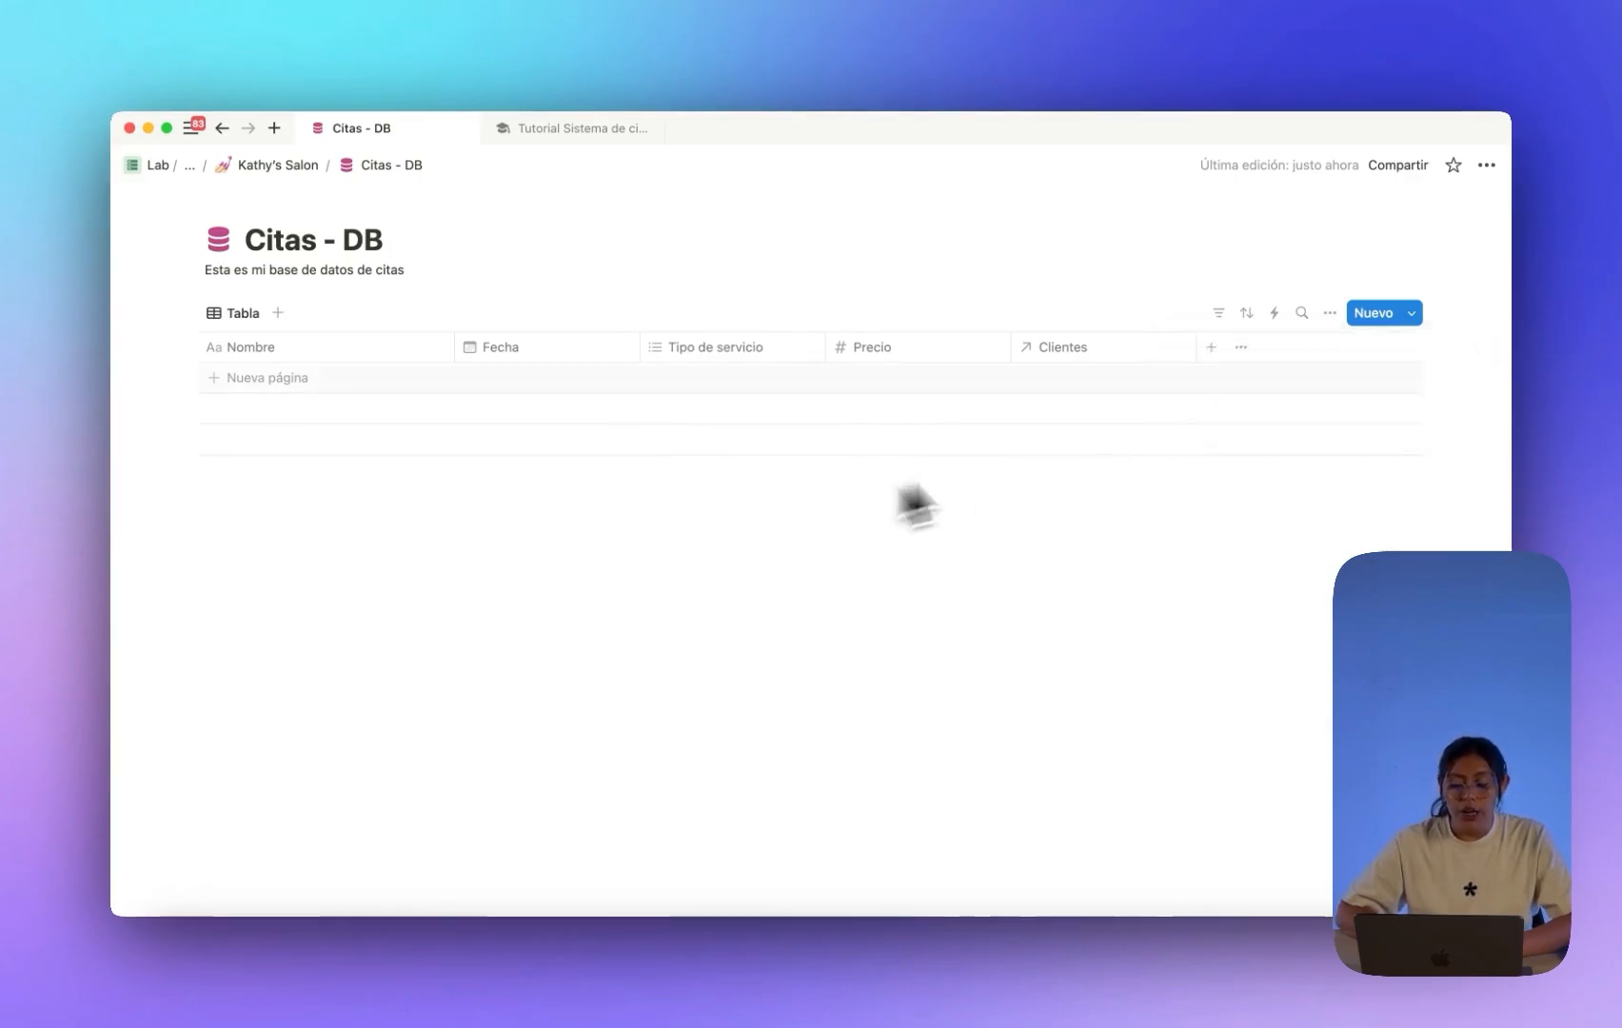
click(1411, 315)
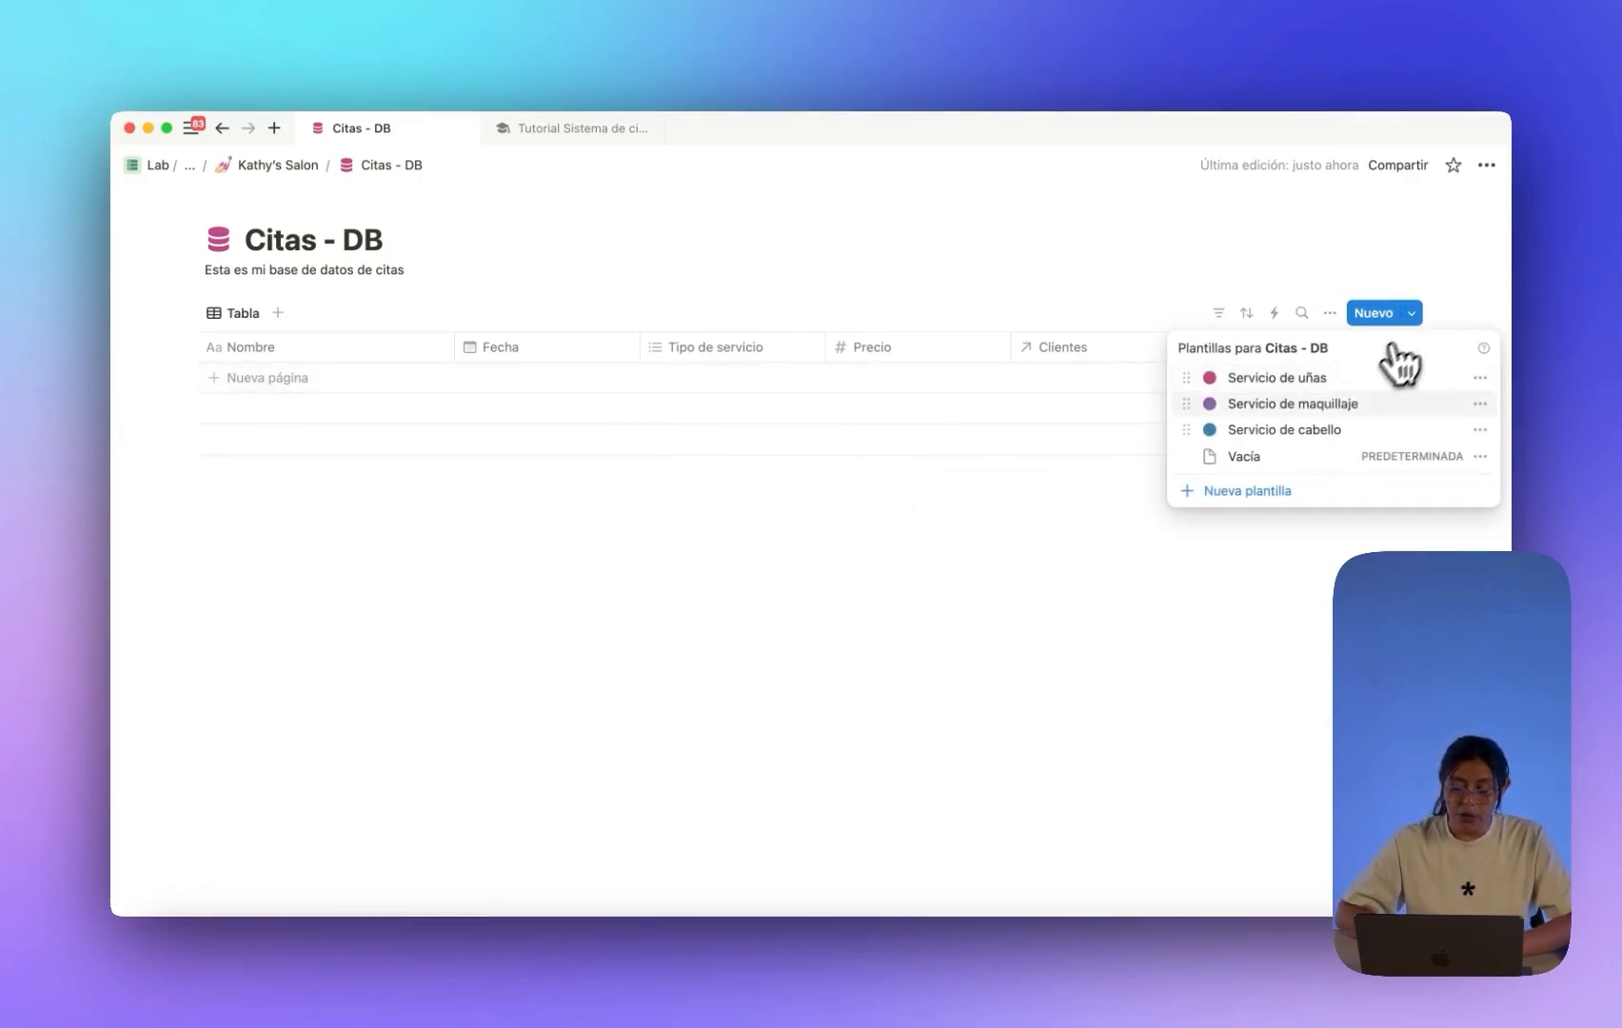
click(1308, 405)
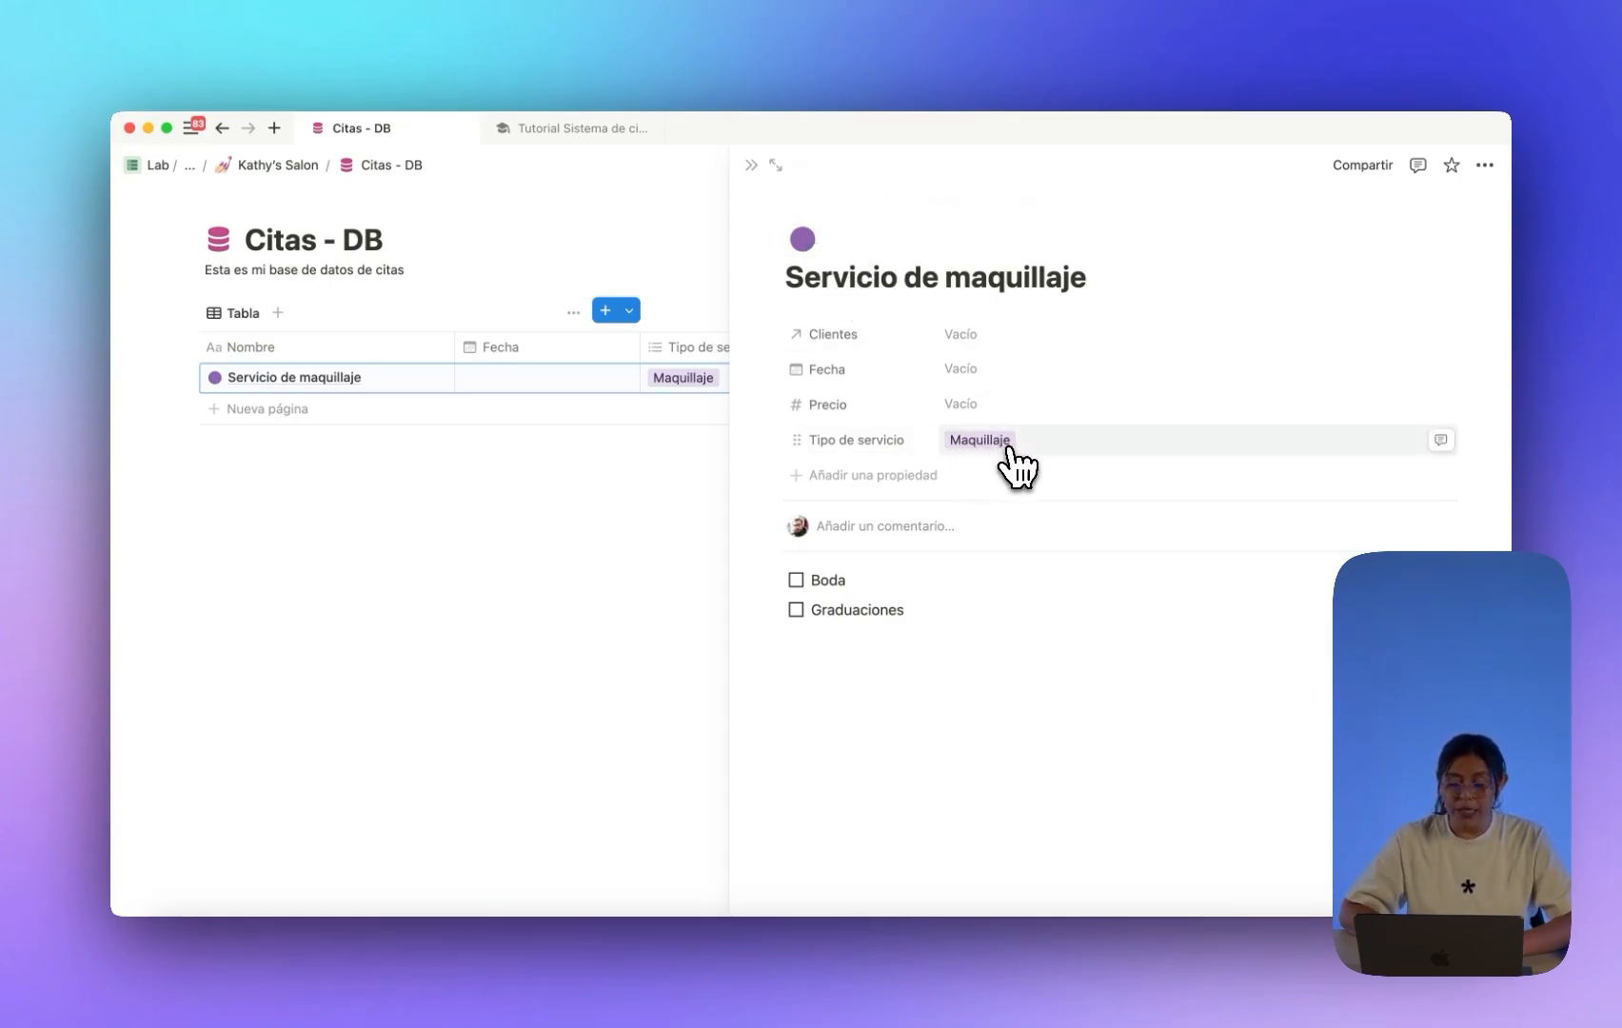
Tick Boda, start a notes line, and set date 5 December 2024 and price 100,00 US$.
click(797, 579)
click(804, 635)
text(Notas....)
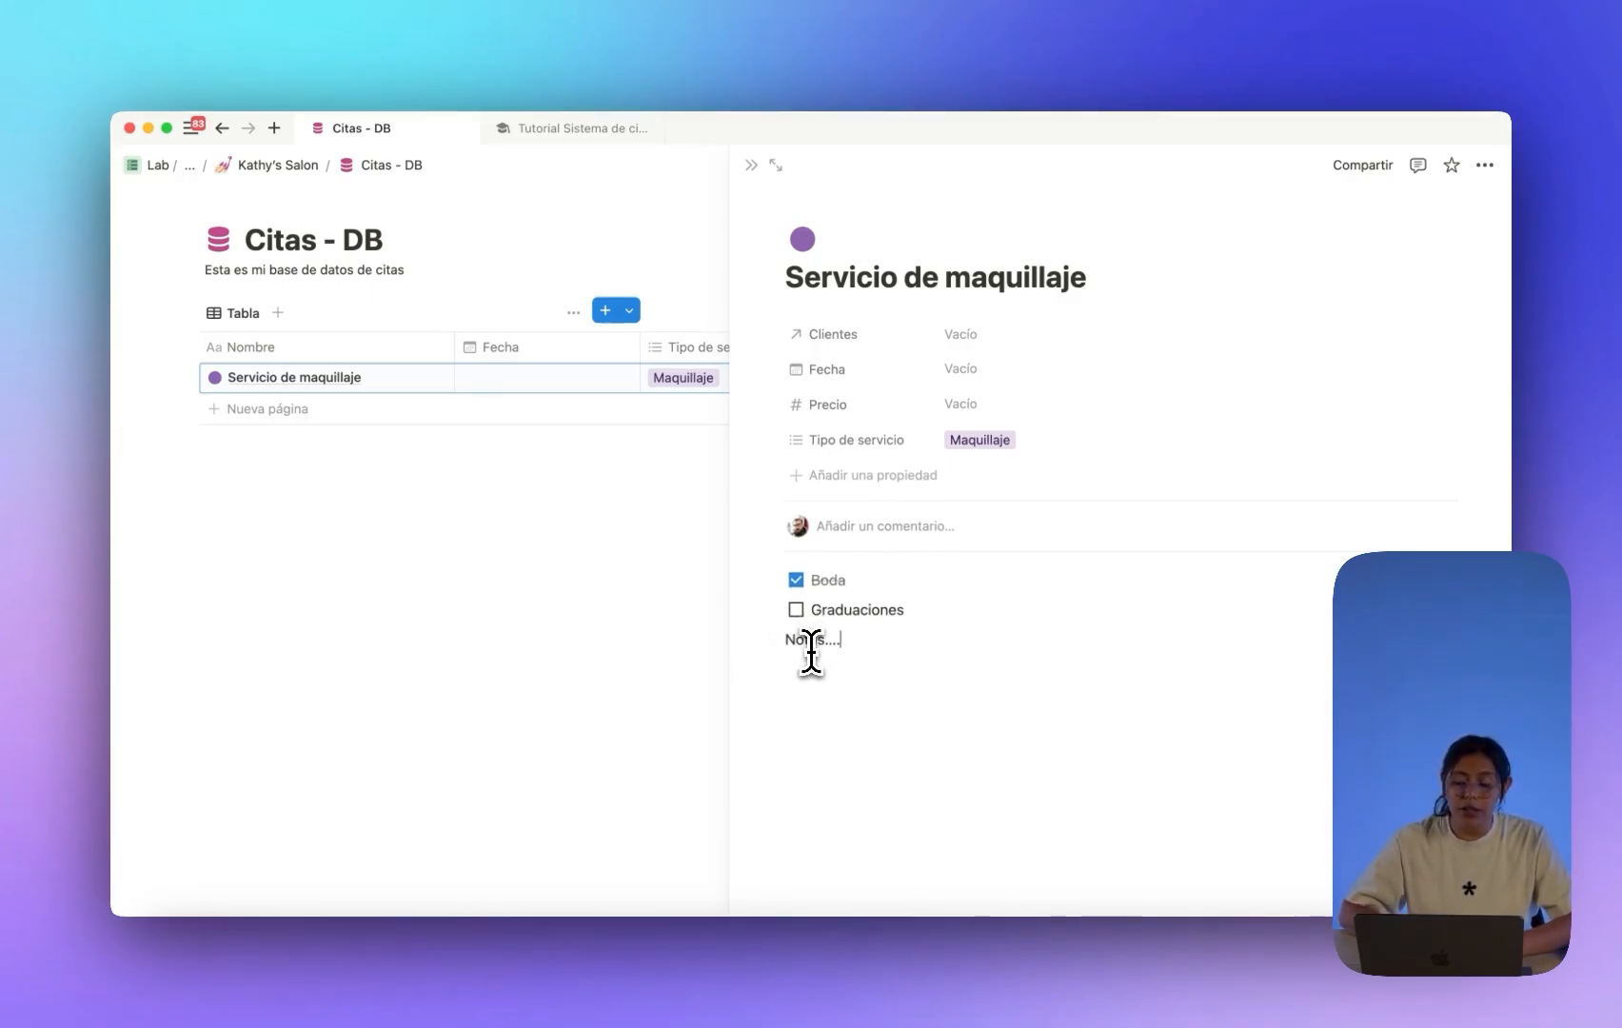
click(961, 369)
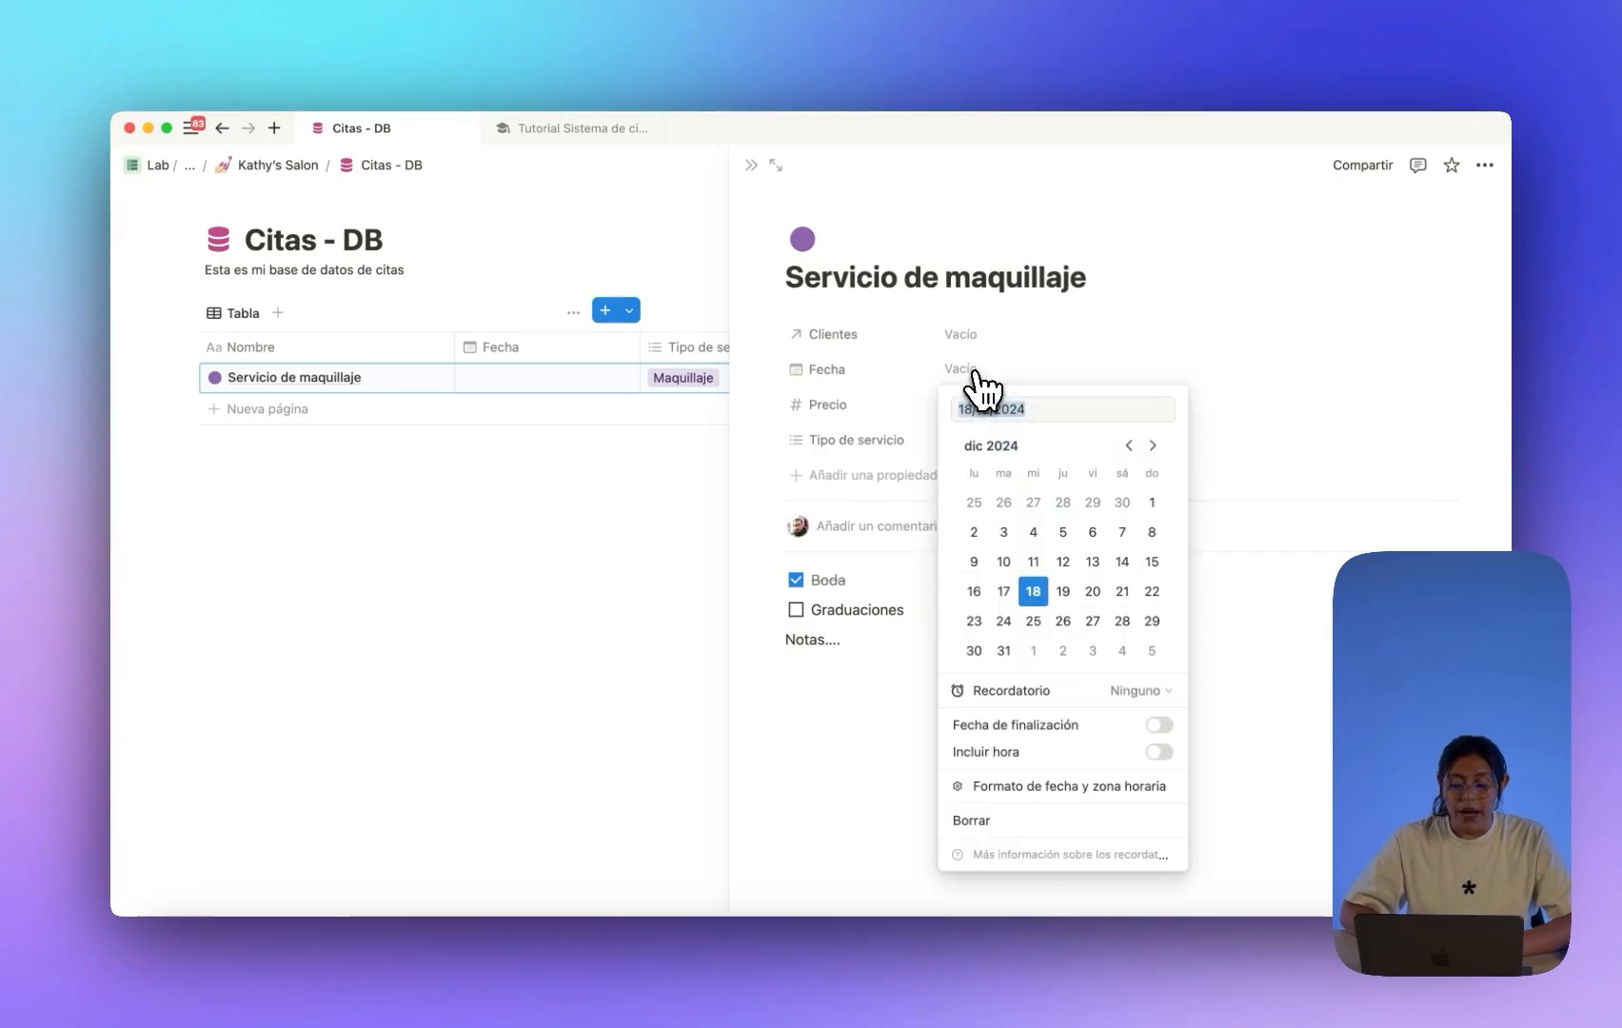
click(1063, 532)
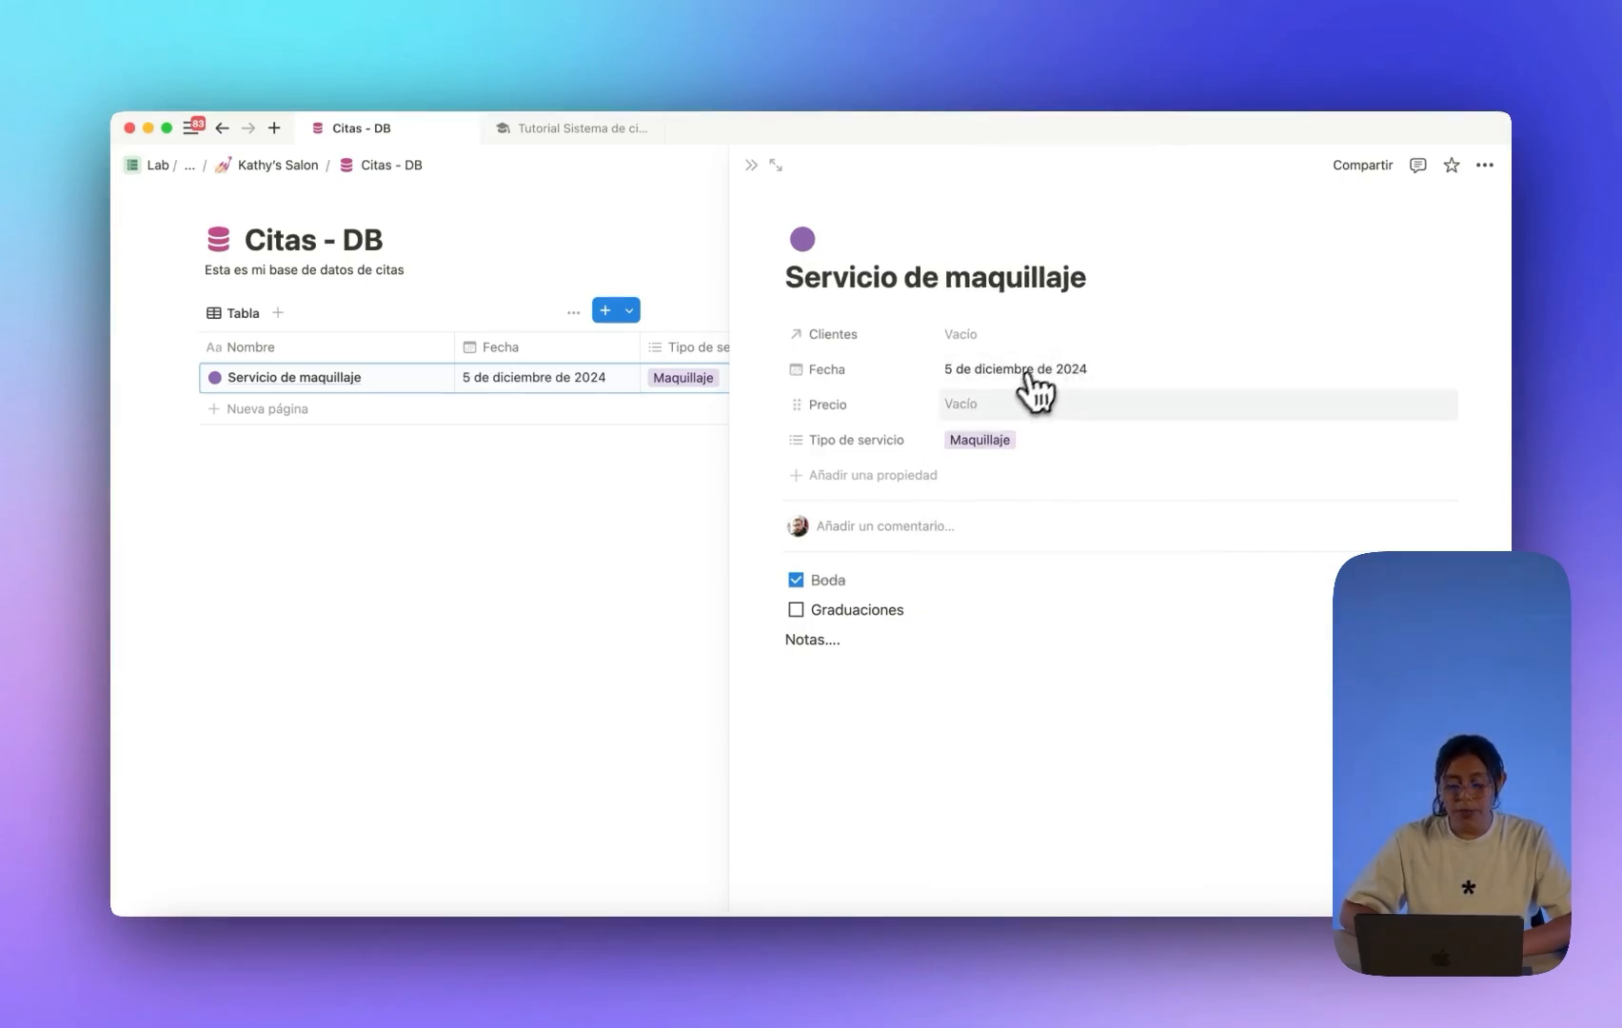
click(1000, 404)
key(Return)
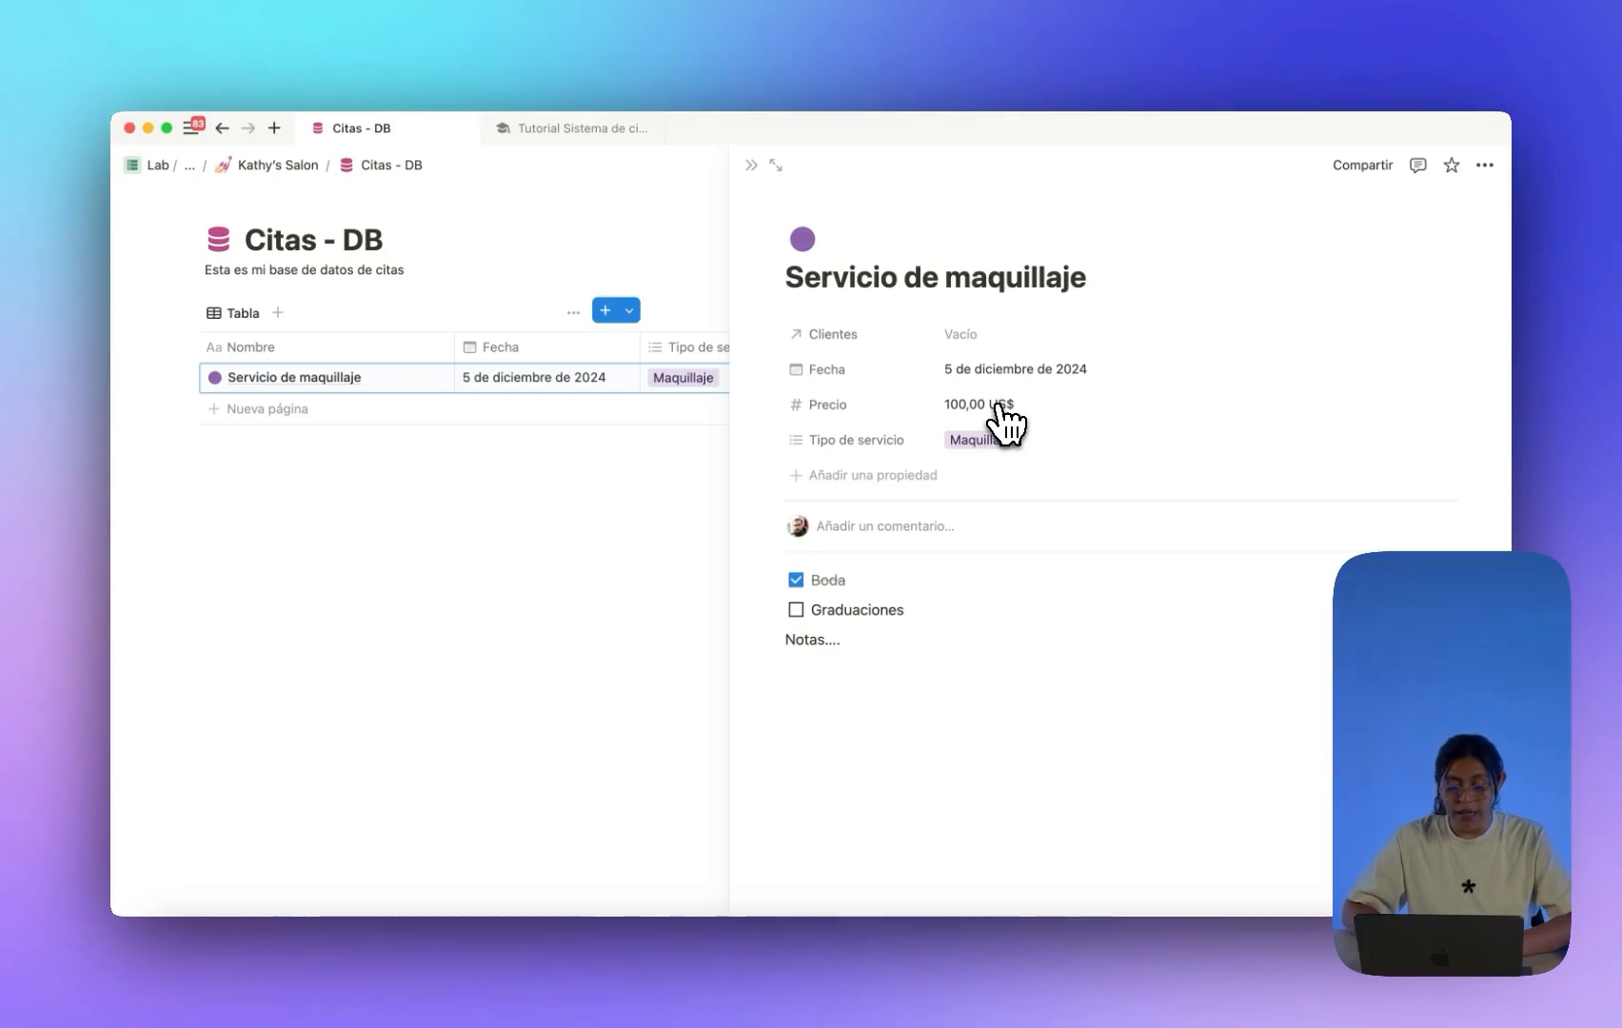
Create and link a new client in Clientes, then close the appointment.
click(978, 335)
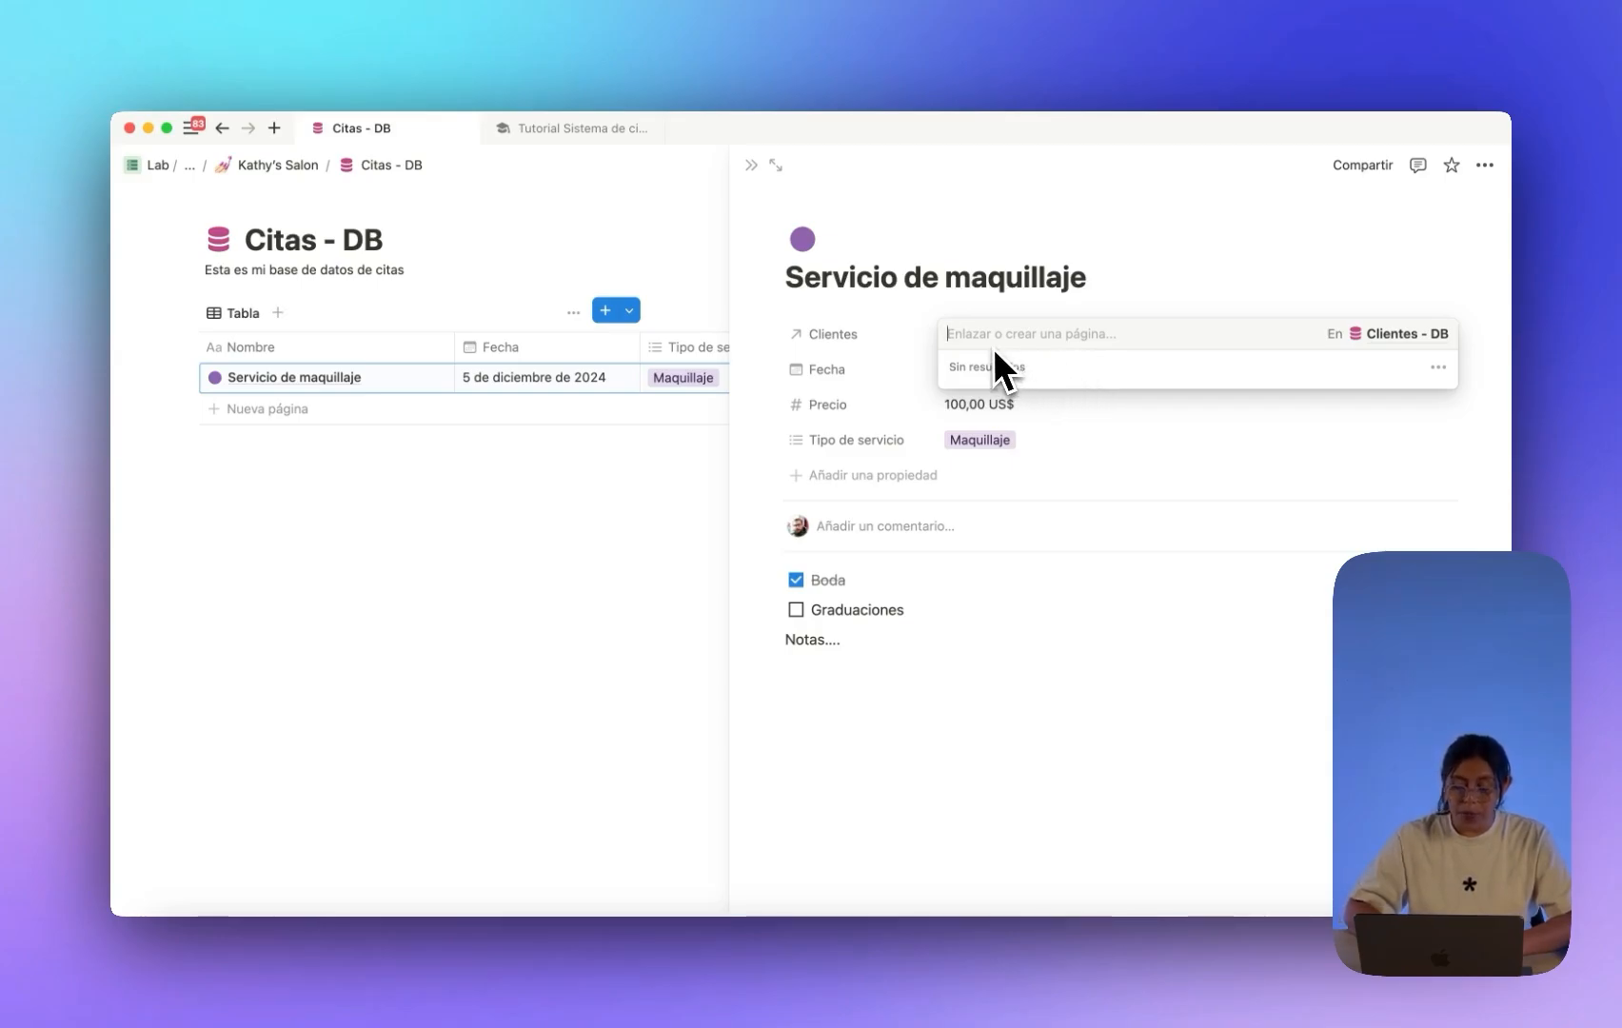
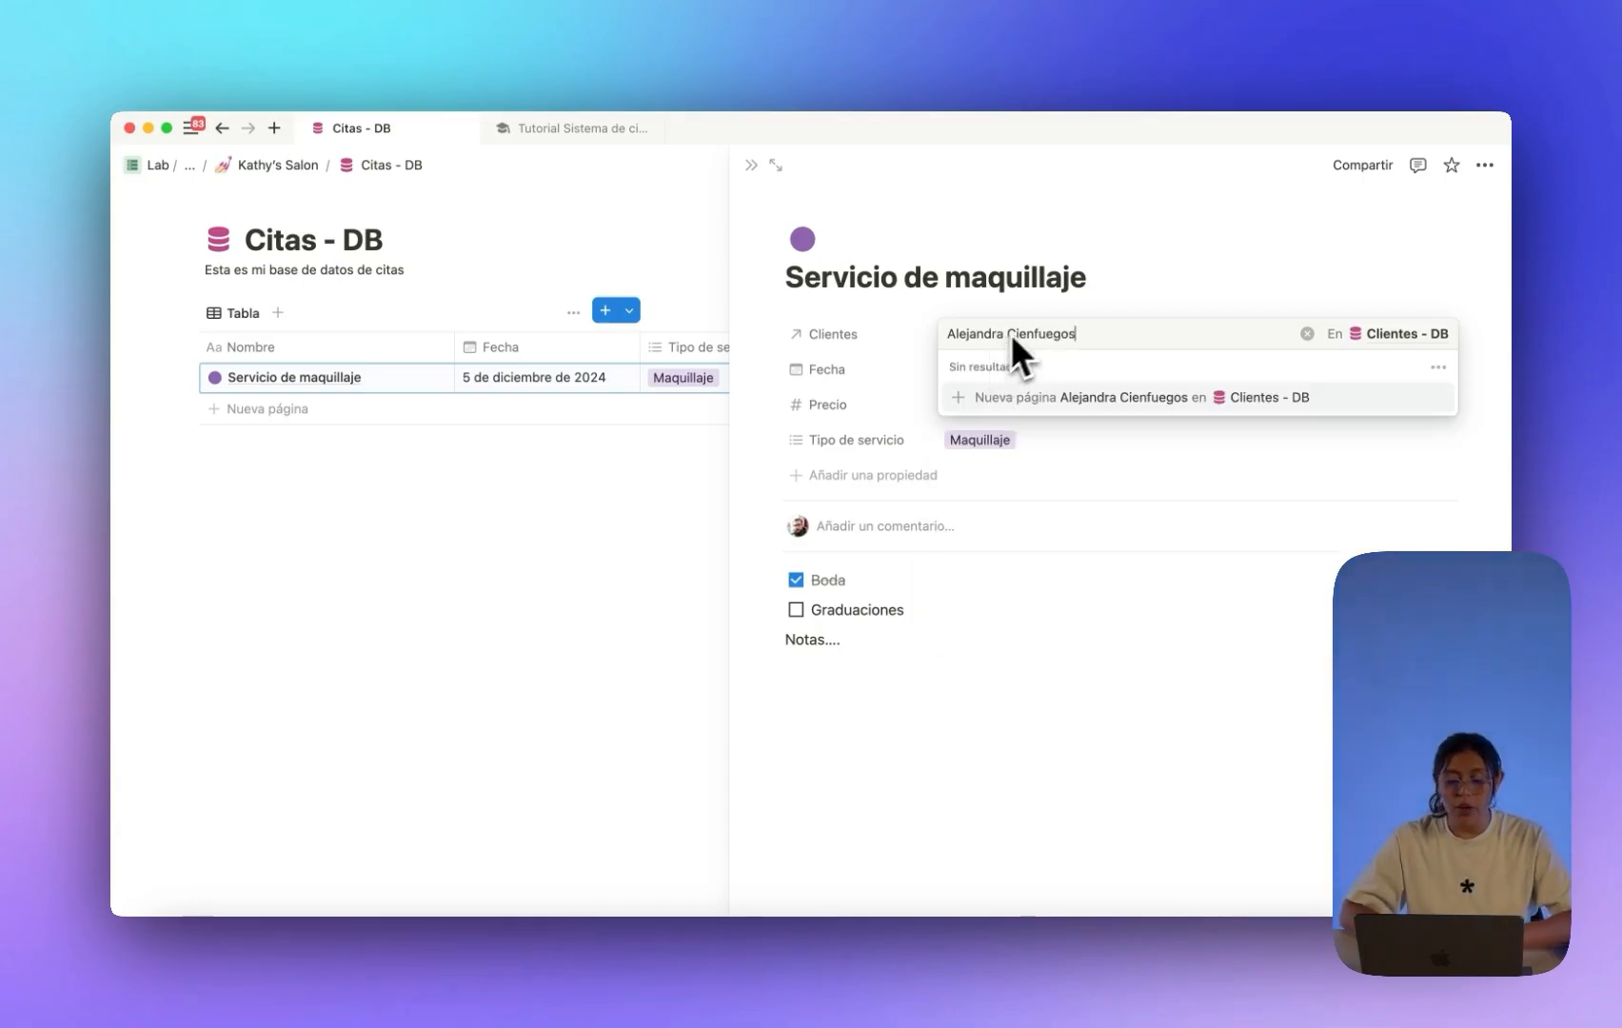
click(1074, 404)
click(1108, 664)
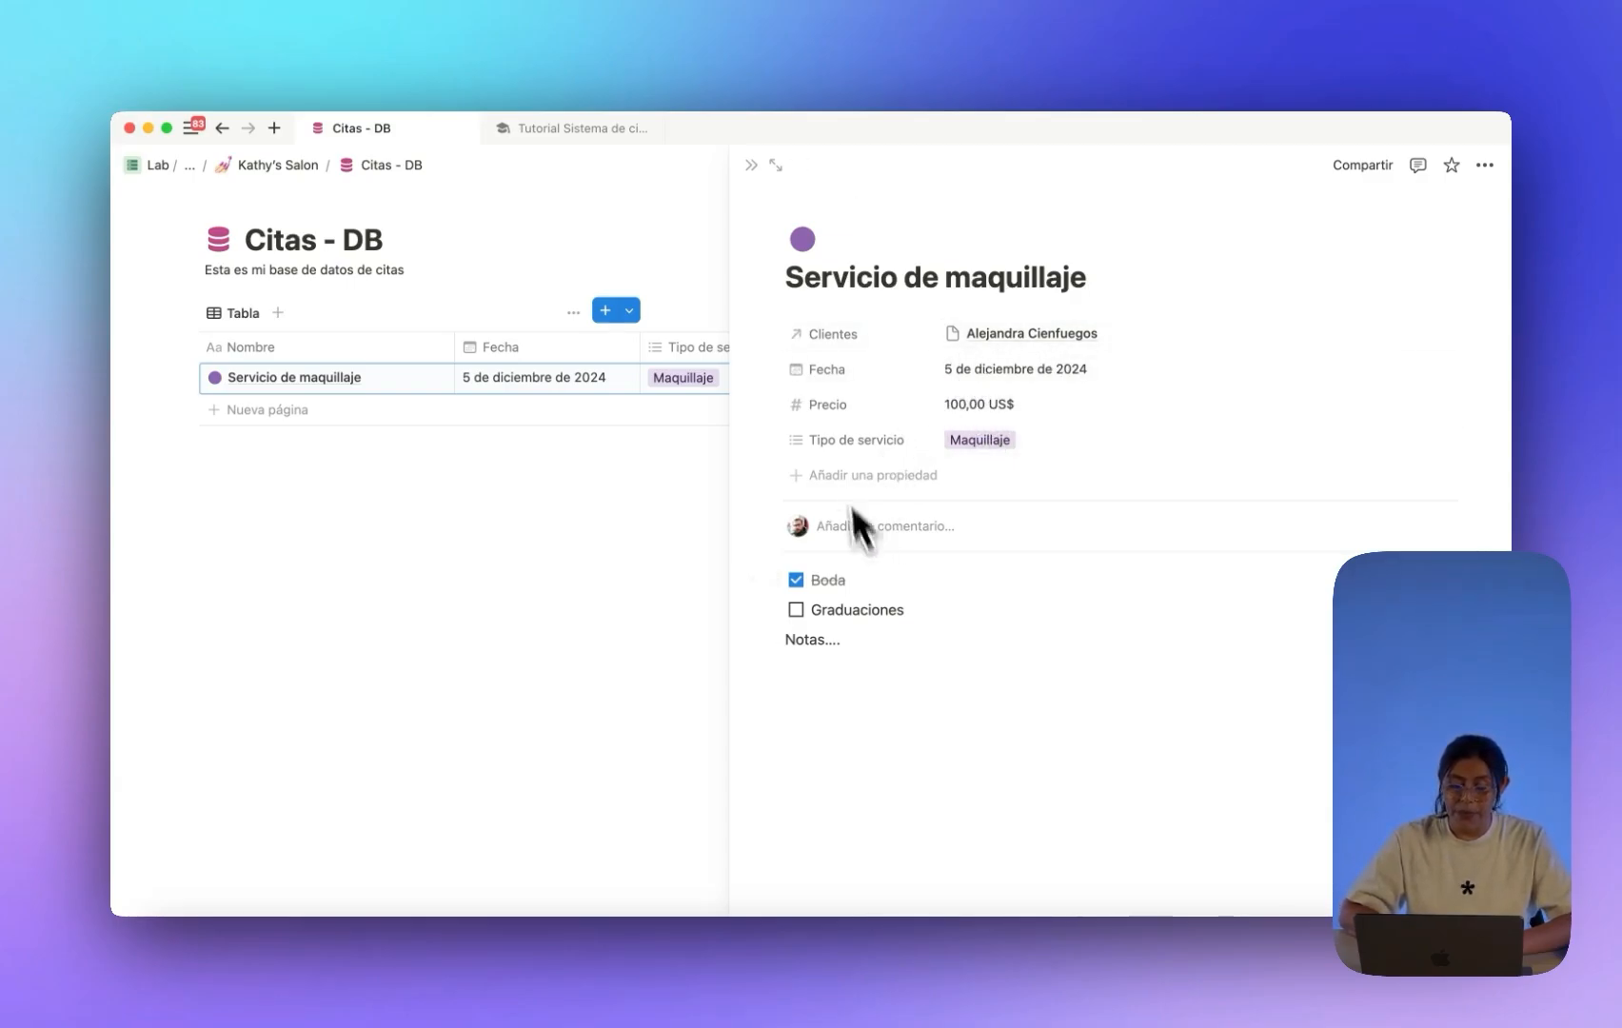
click(751, 166)
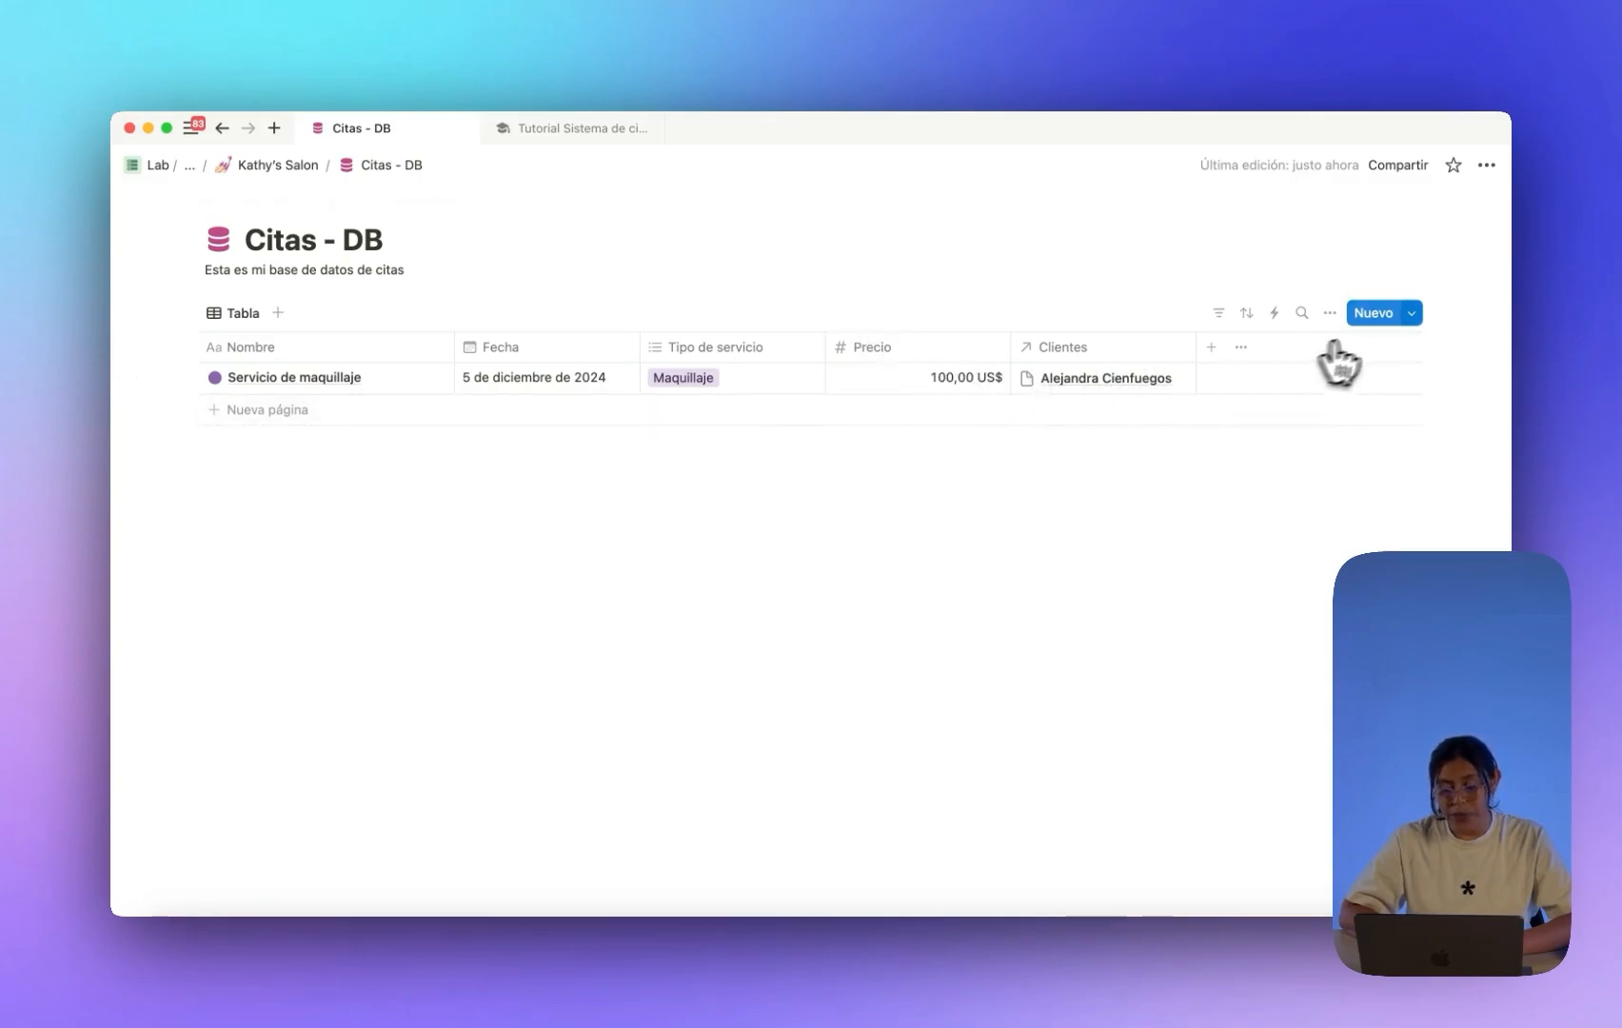
Create an appointment from the Servicio de uñas template dated 12 December 2024.
click(1413, 316)
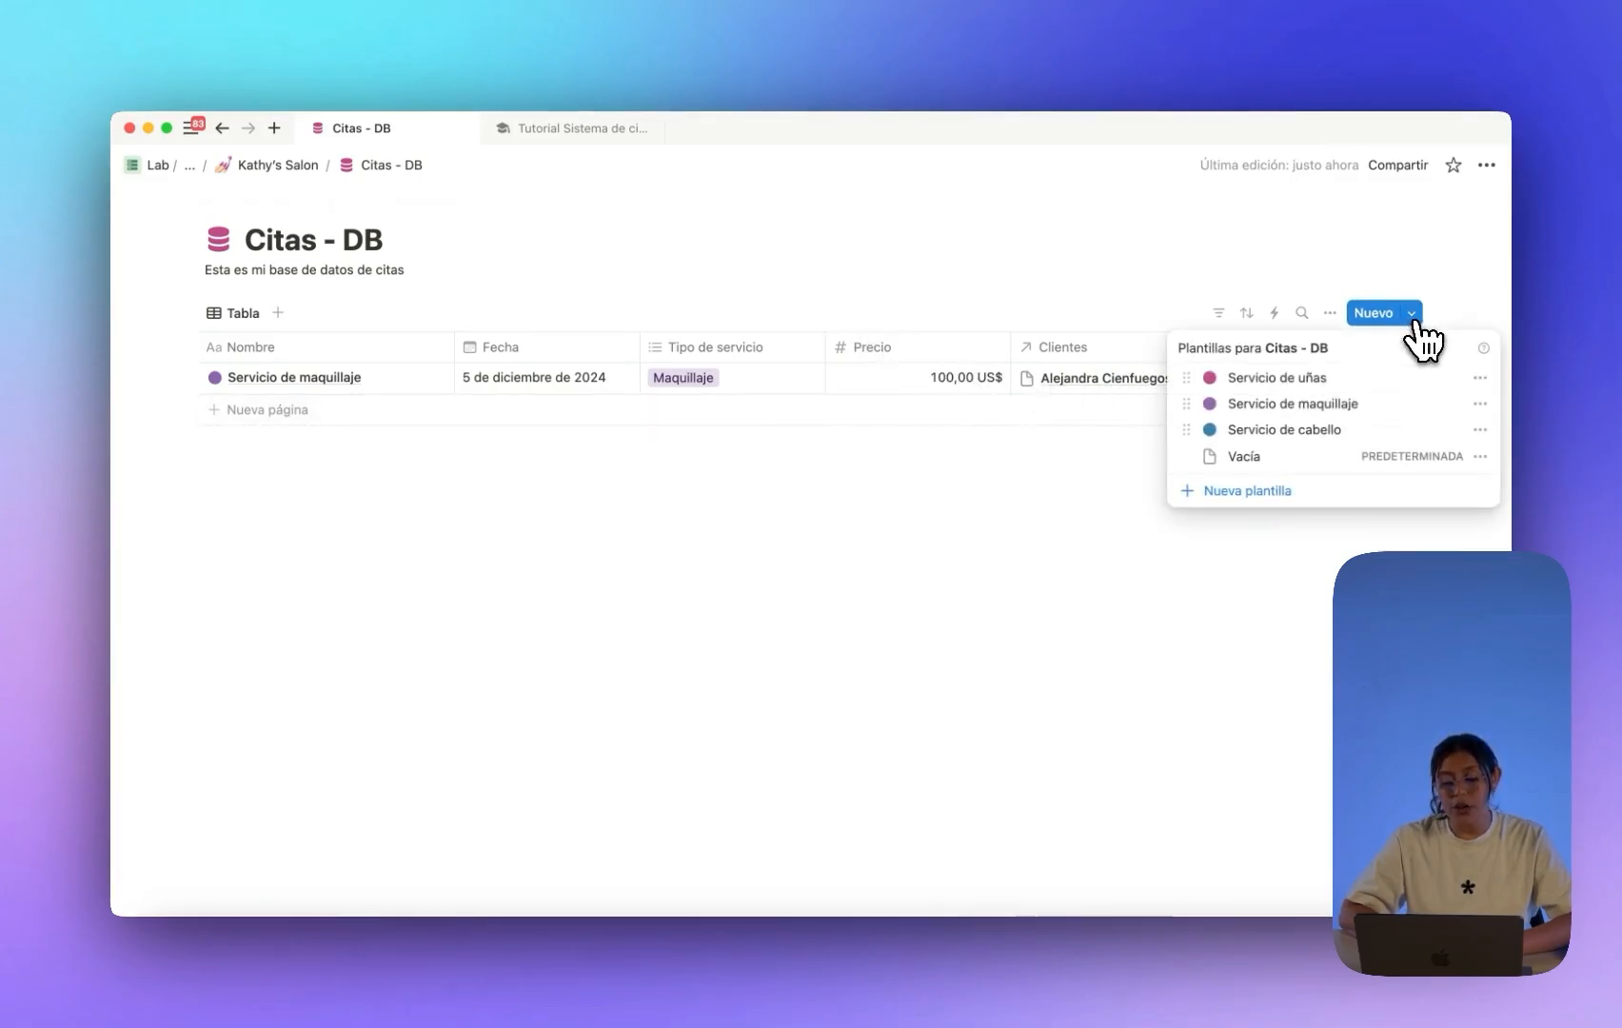
click(1300, 383)
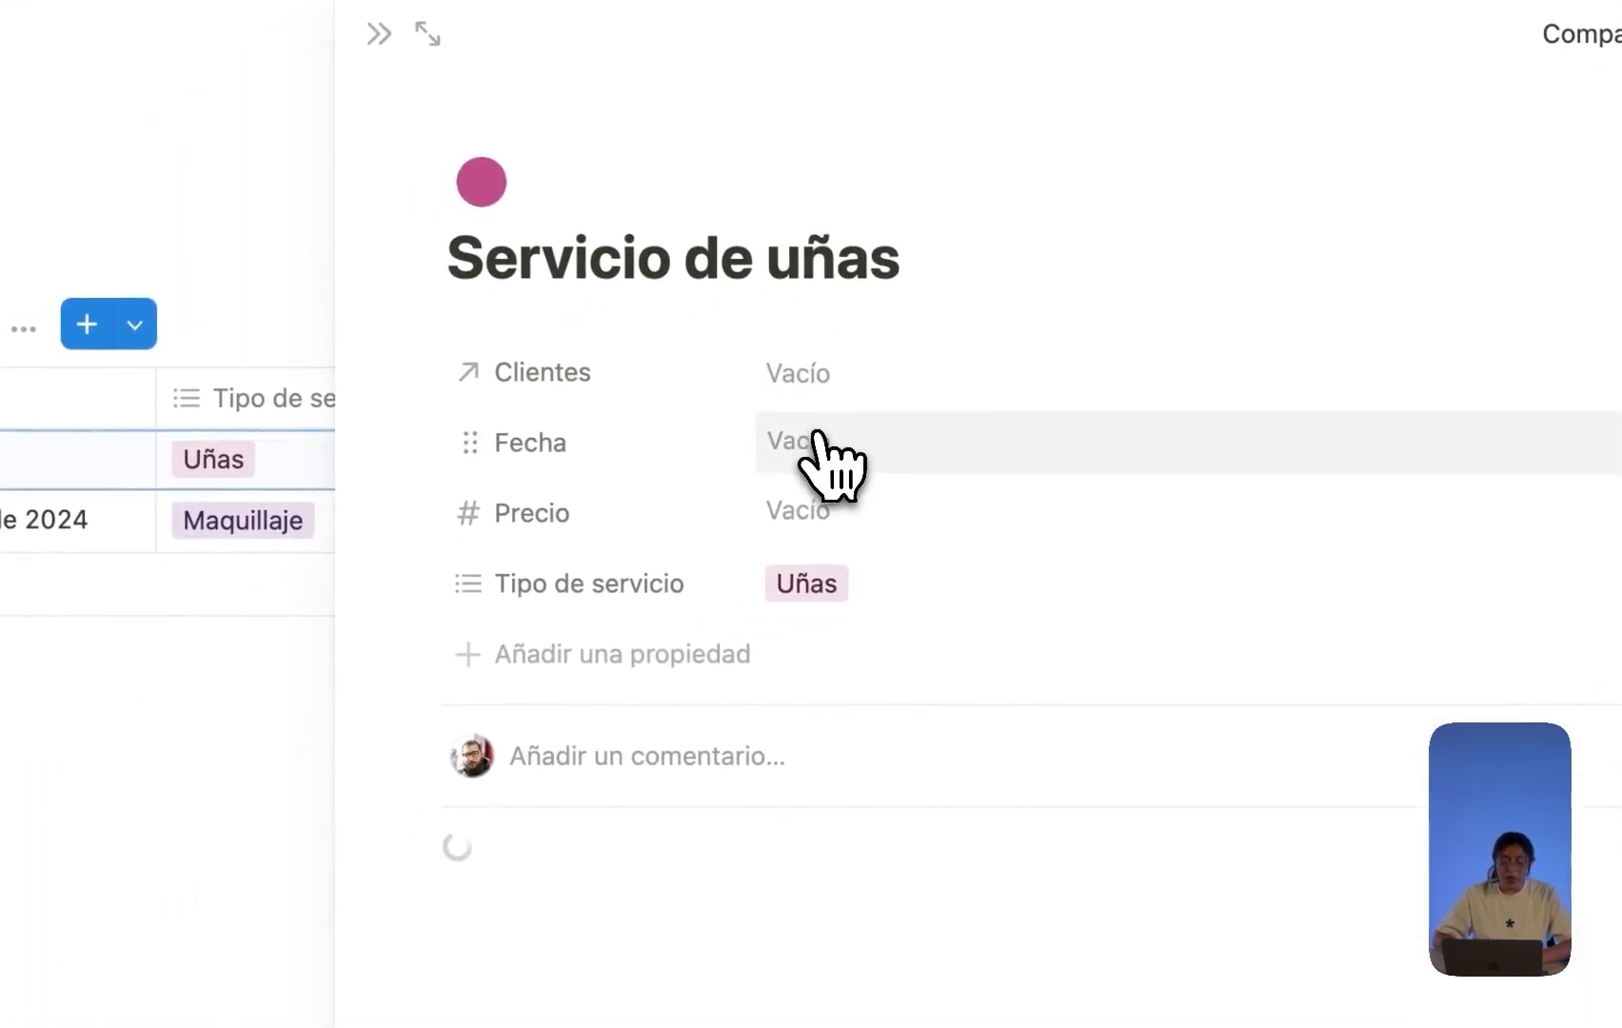
click(817, 440)
click(1000, 825)
click(759, 530)
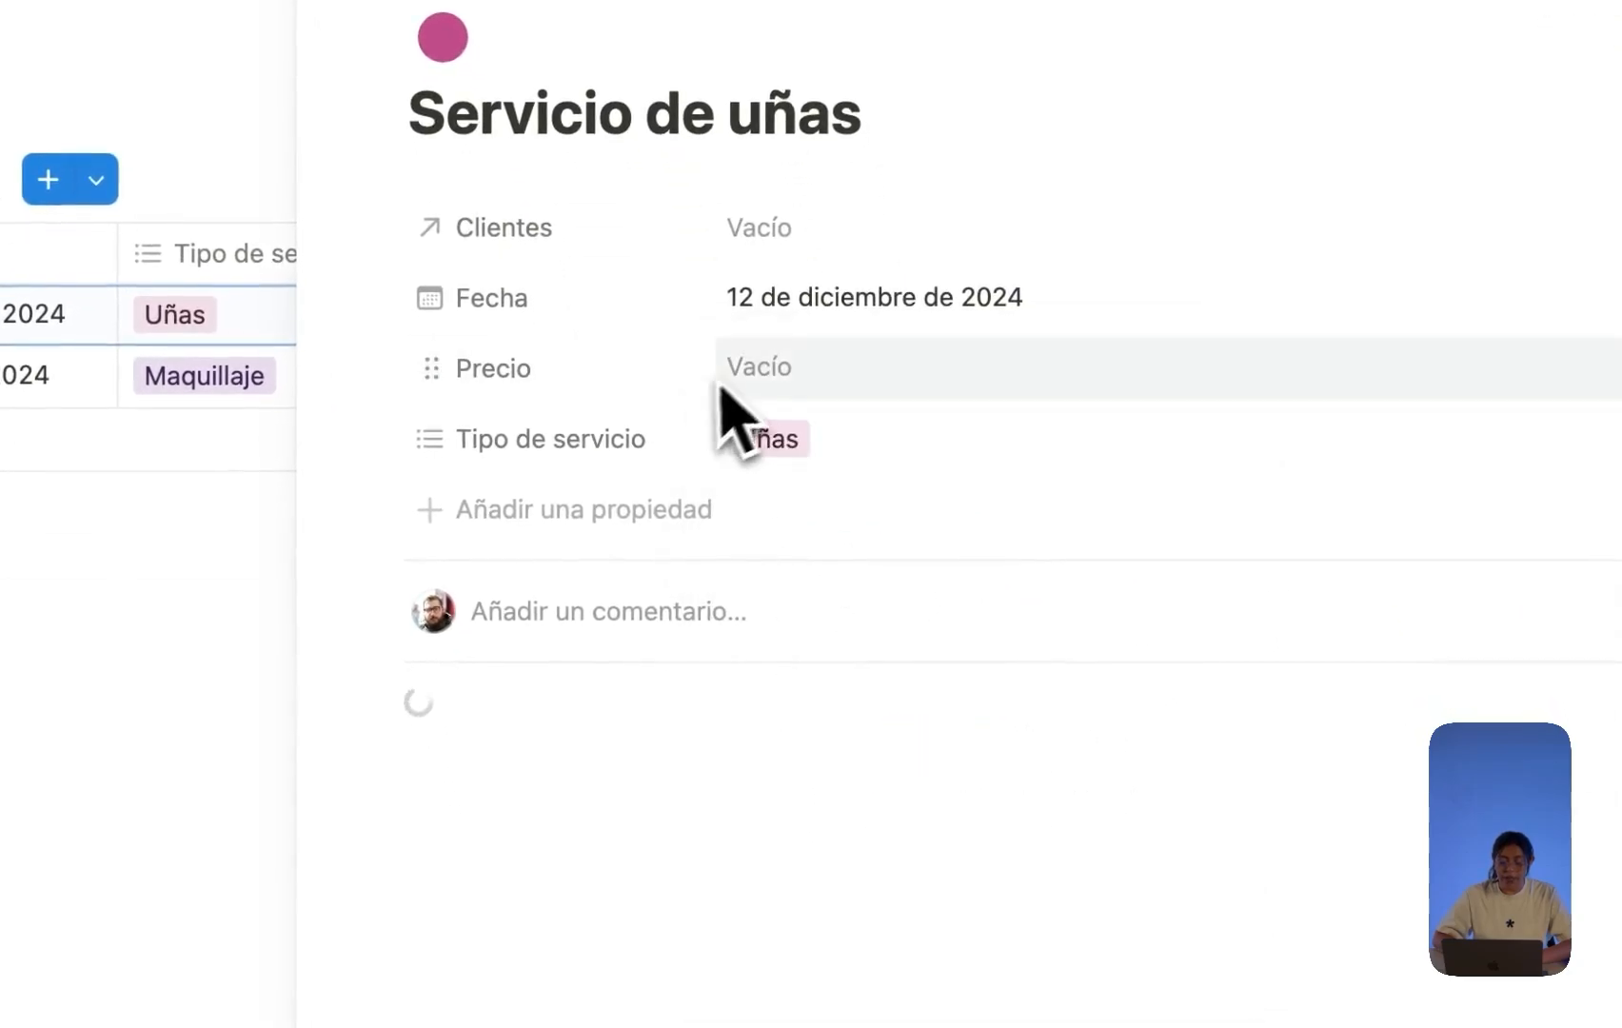
Set the appointment's Precio to 20,00 US$.
click(790, 367)
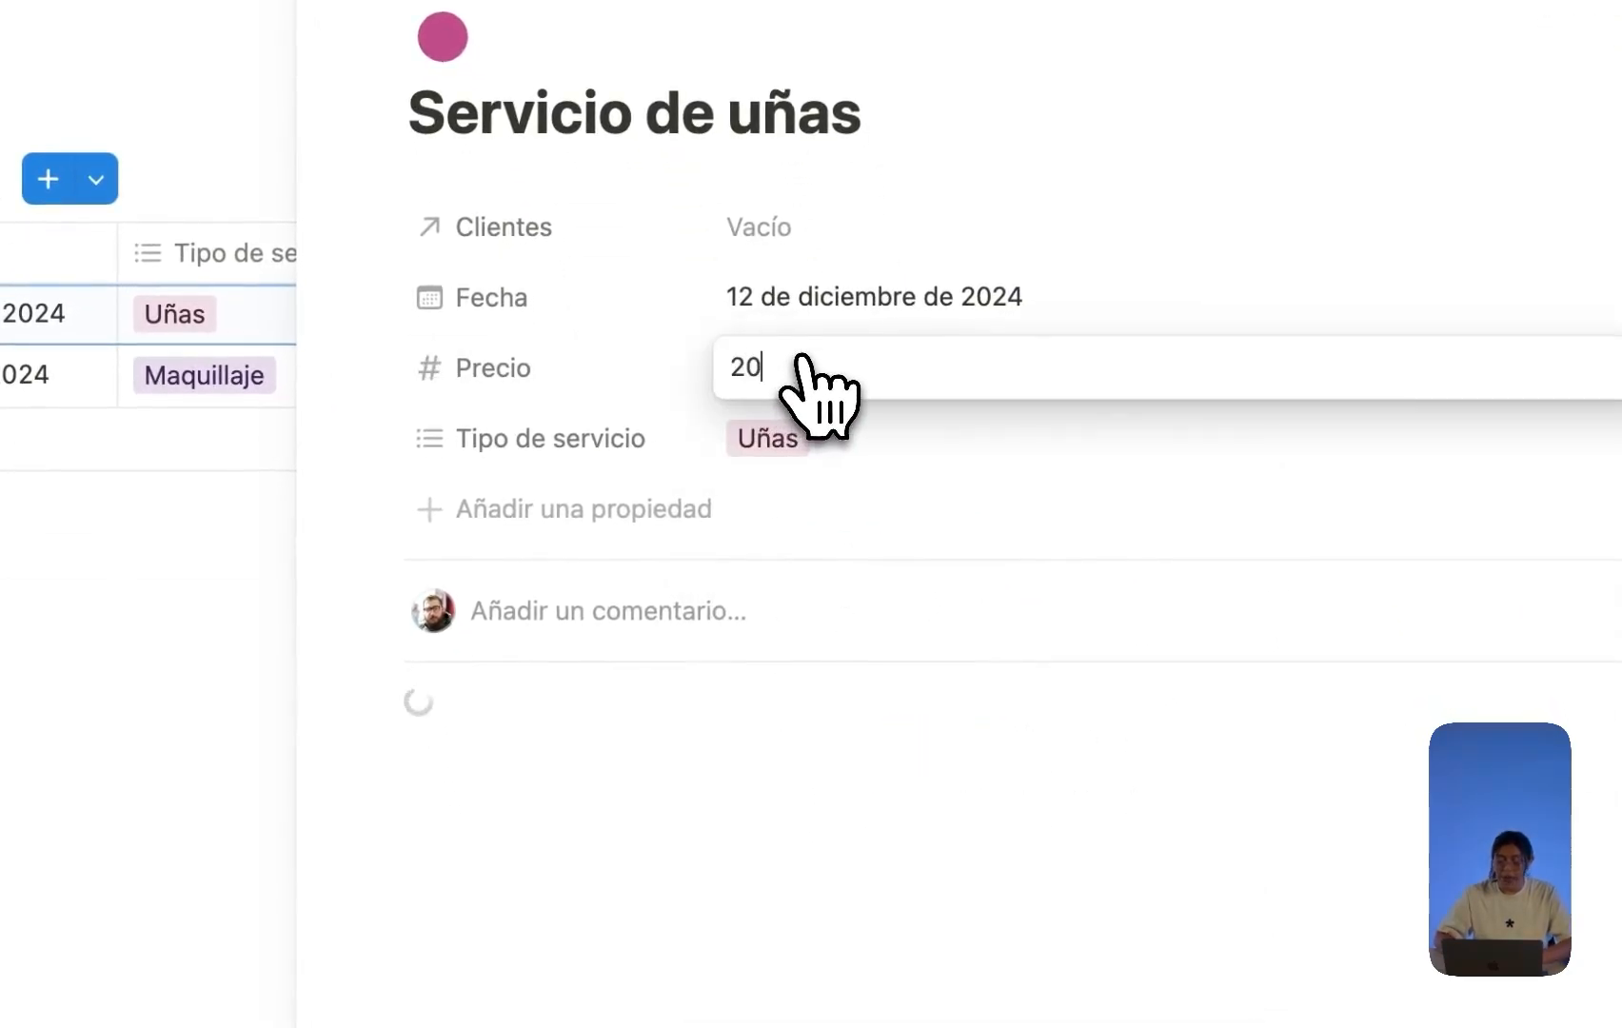
text(20)
key(Return)
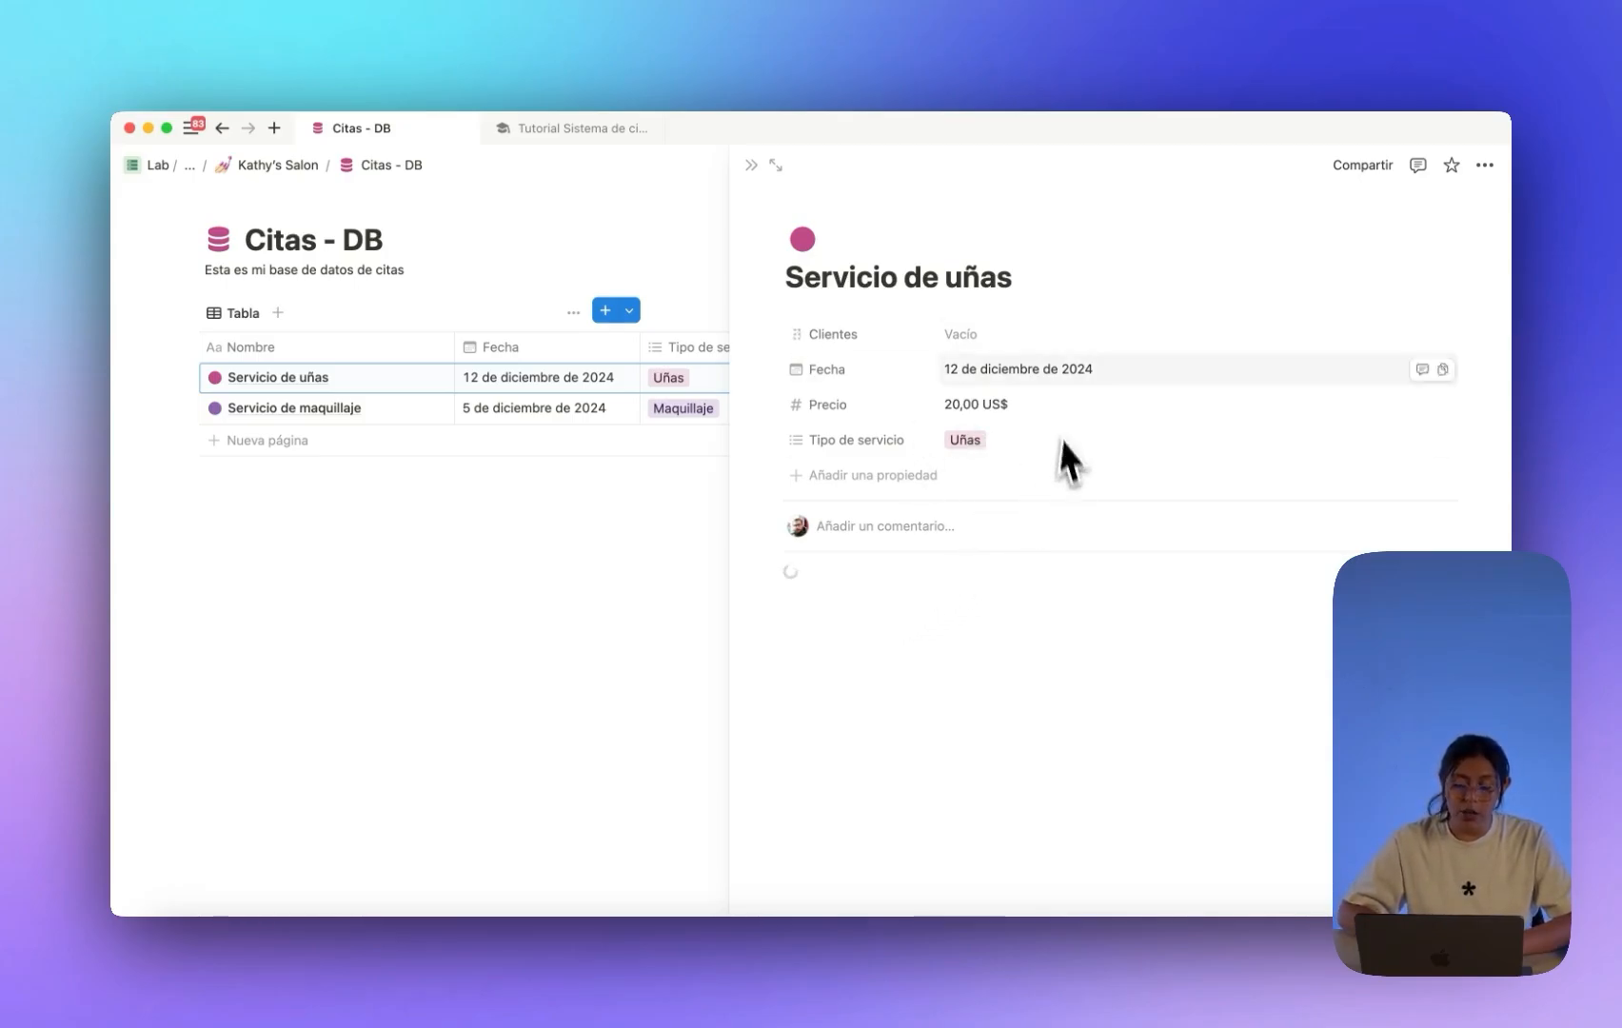
Link a newly created client, tick Acrílico, and close the nails appointment.
click(1001, 339)
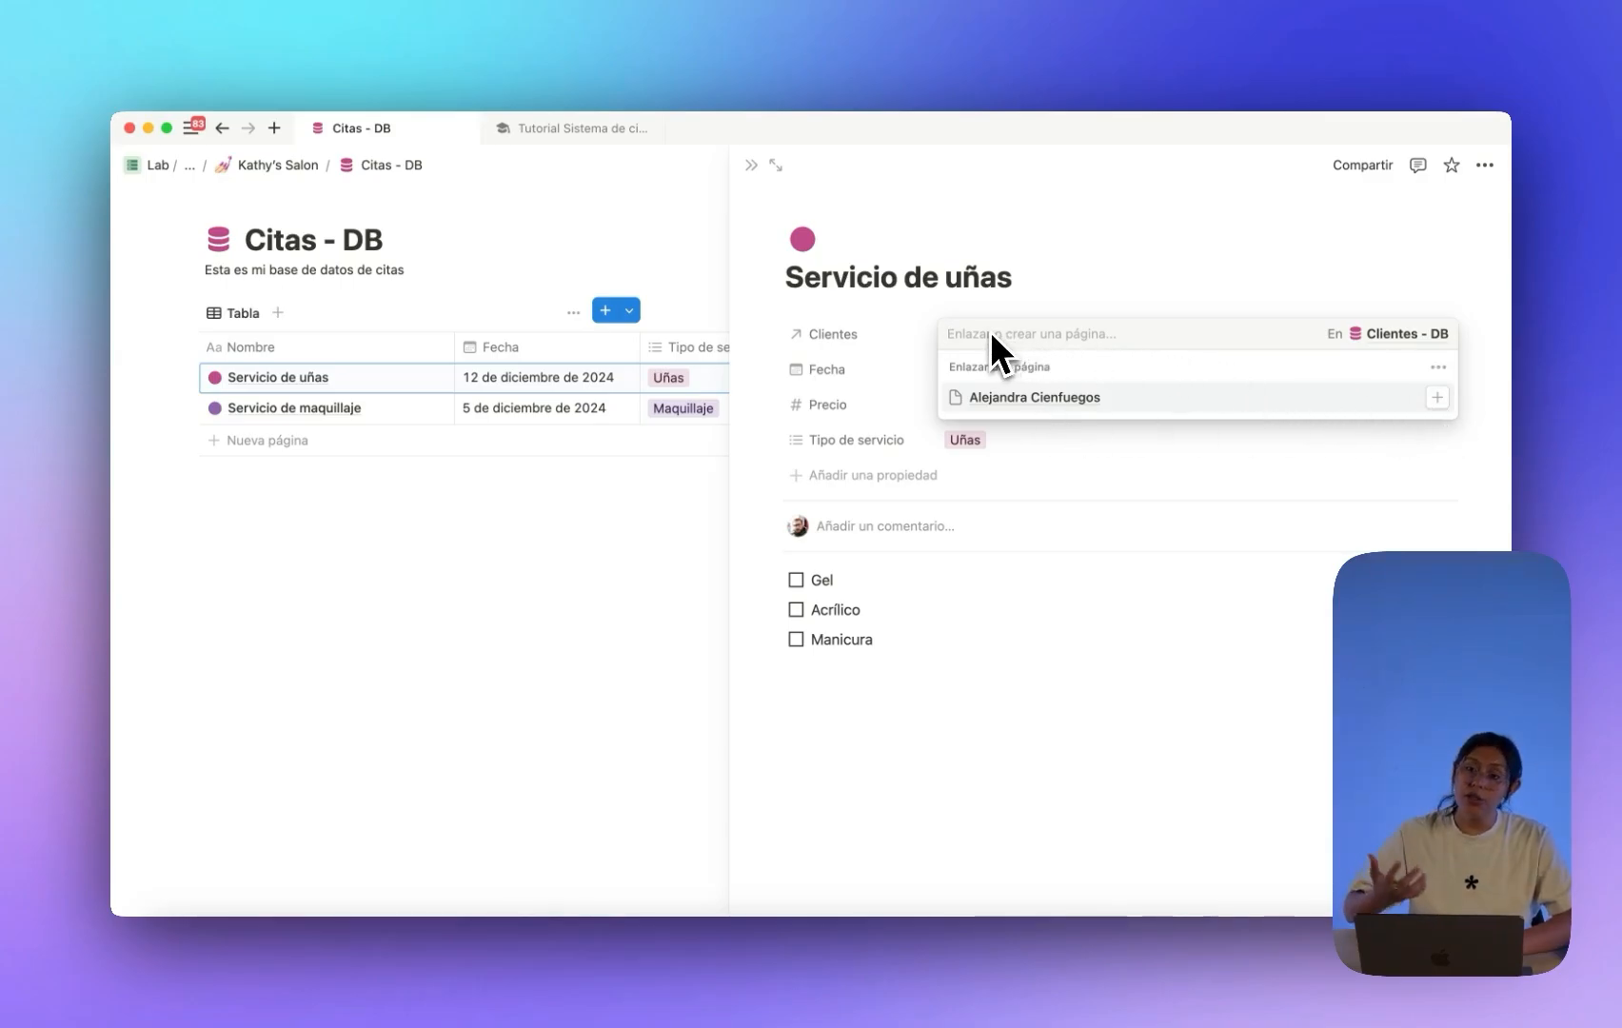
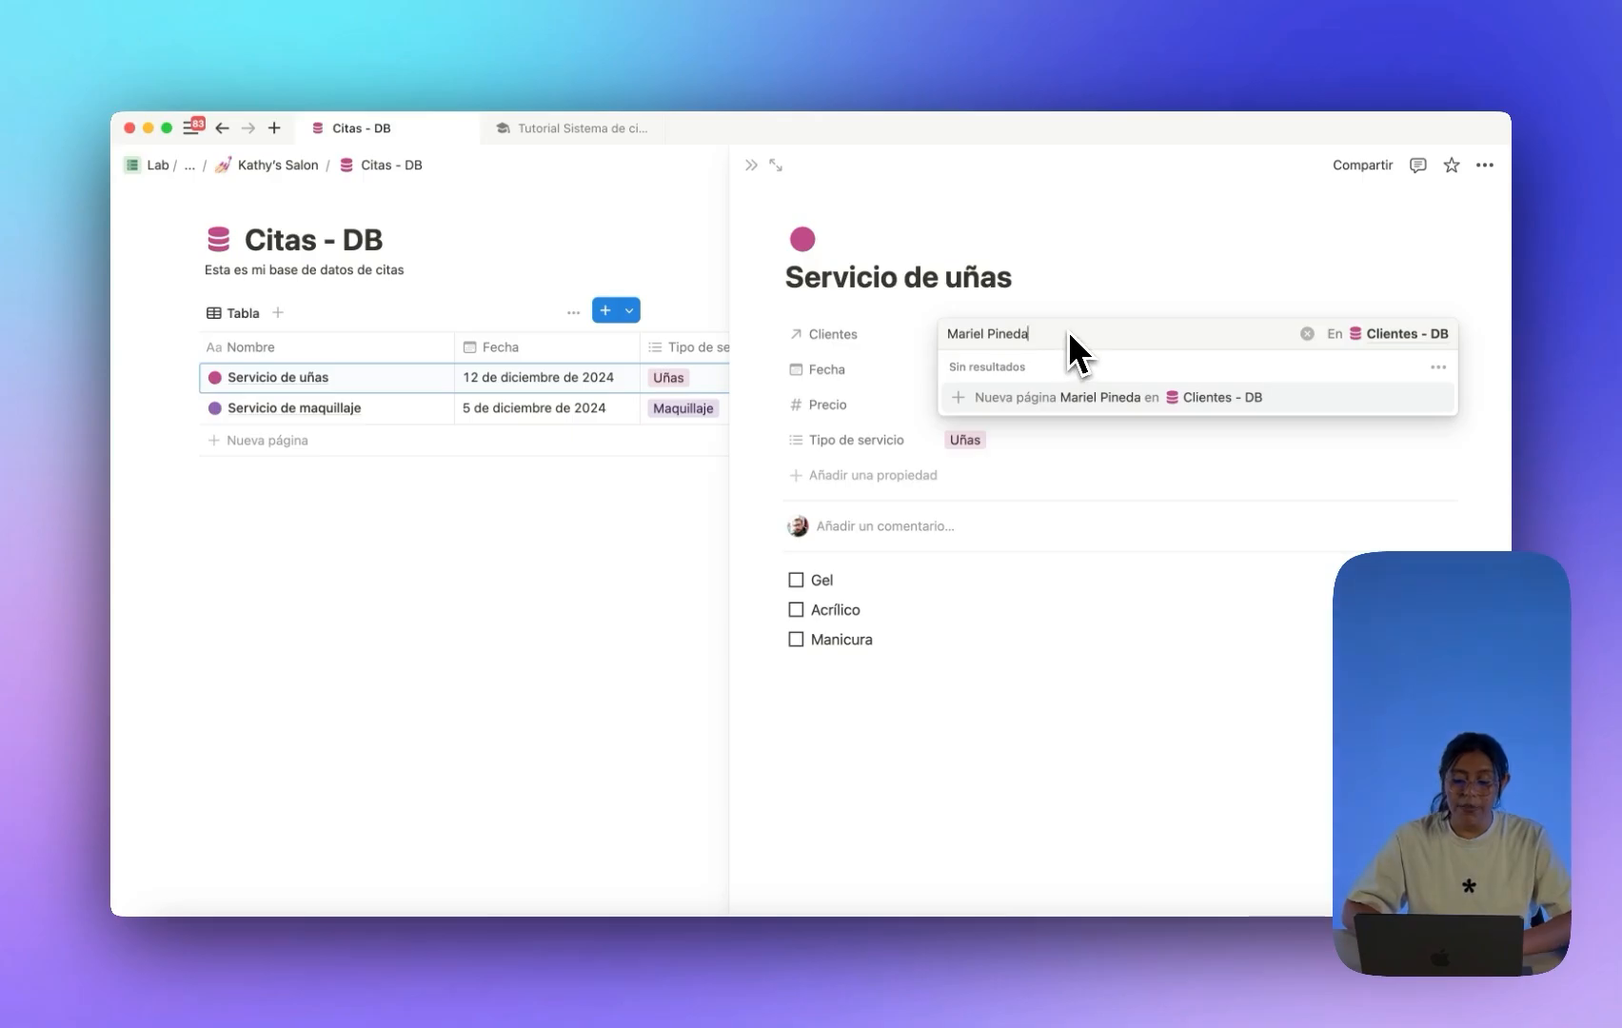
click(1092, 396)
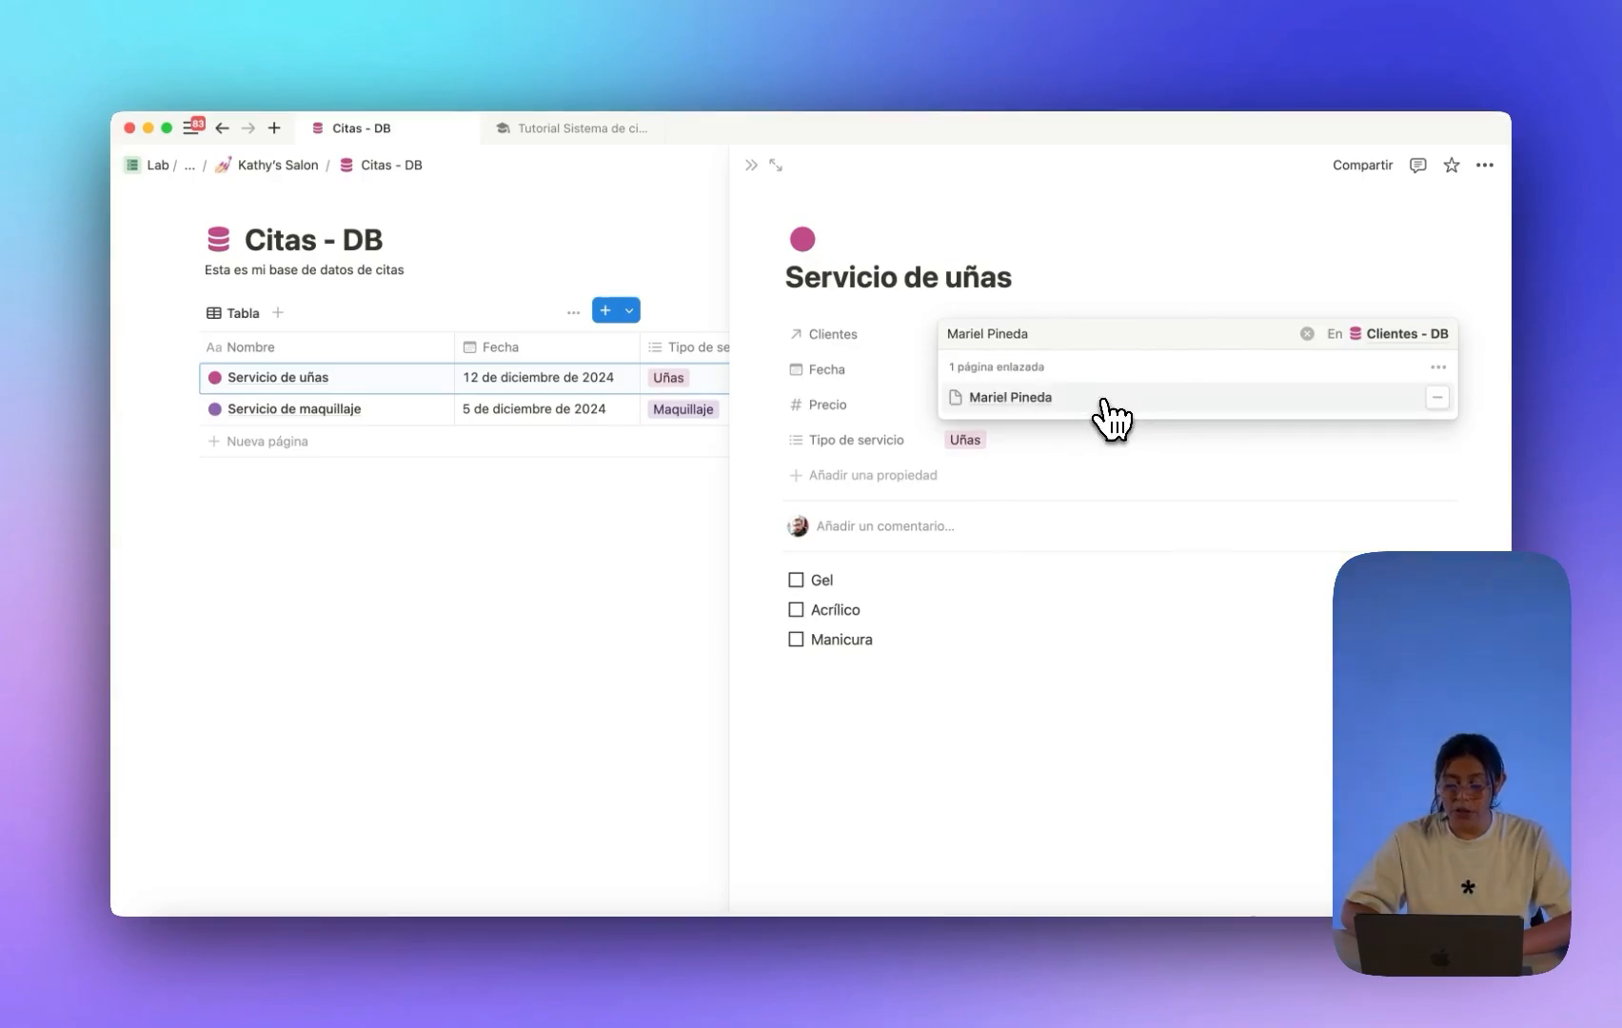
click(1266, 617)
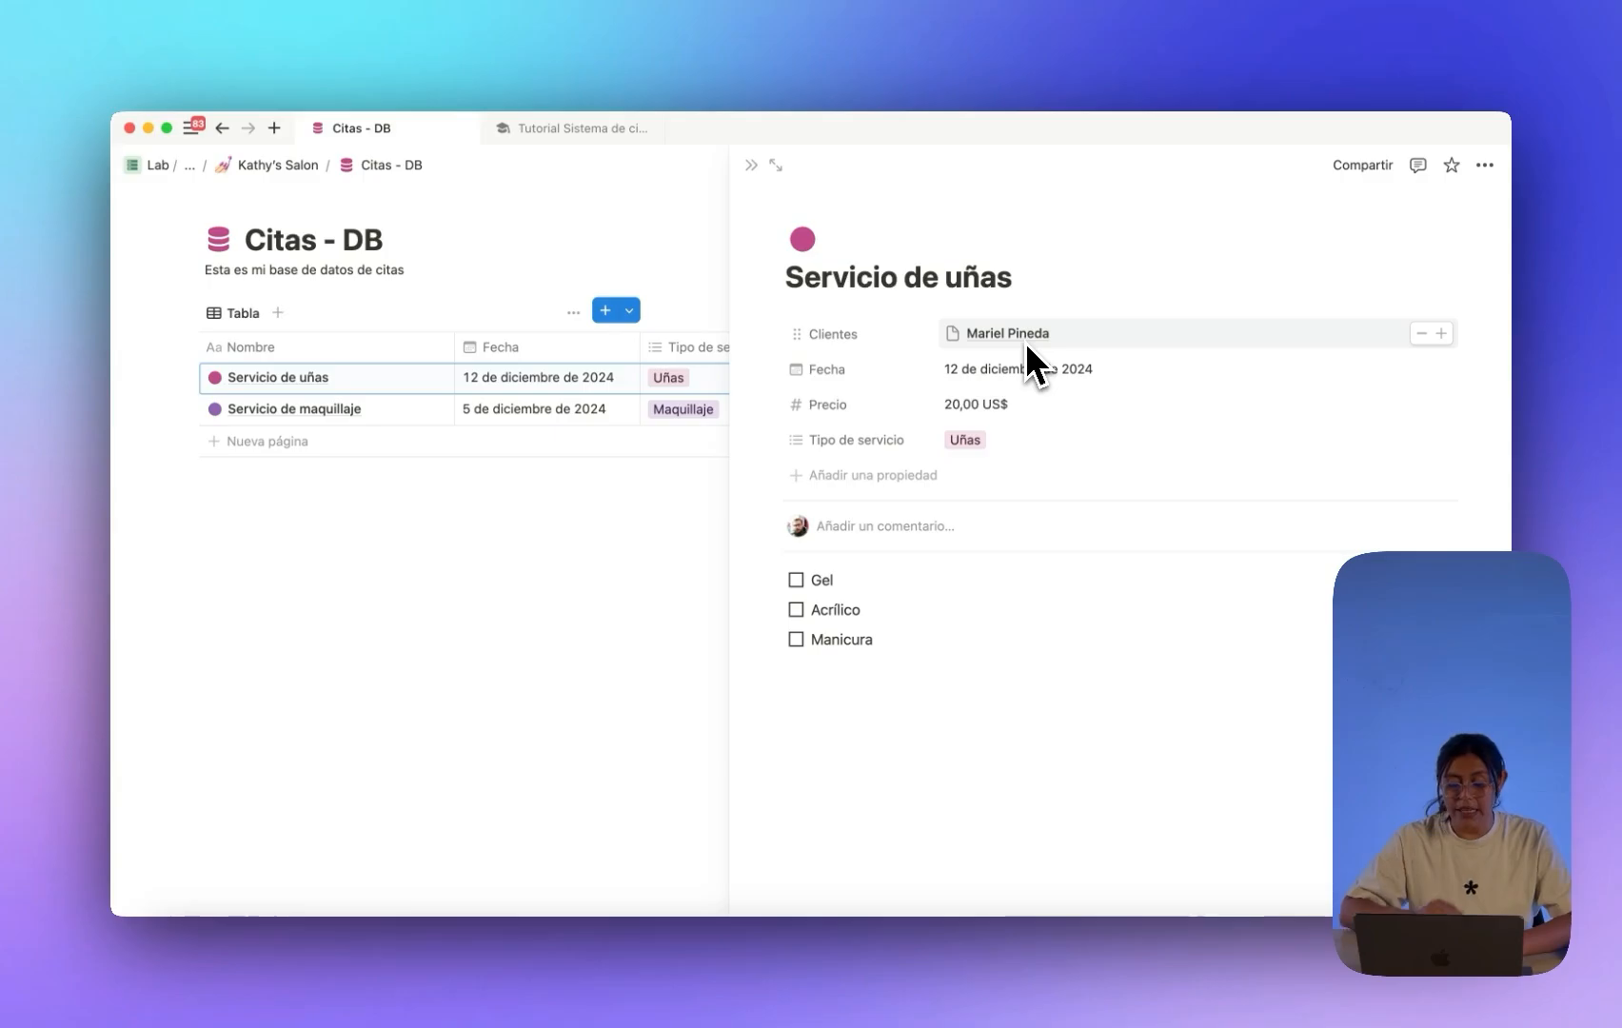
click(797, 610)
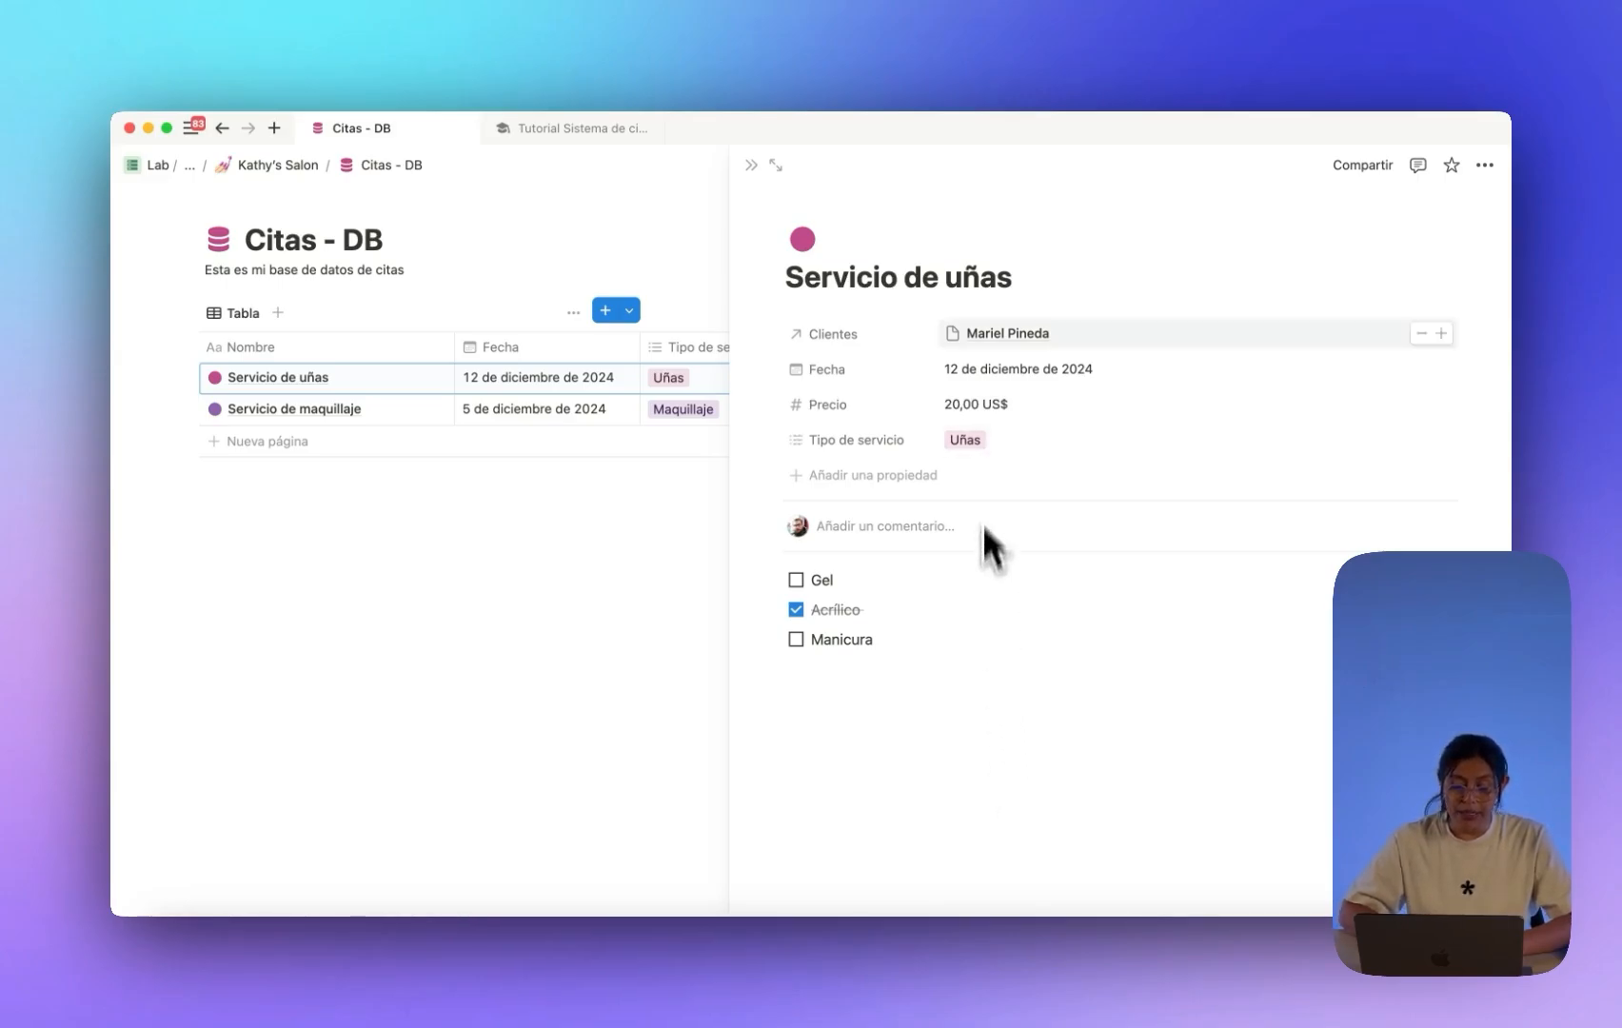
click(752, 166)
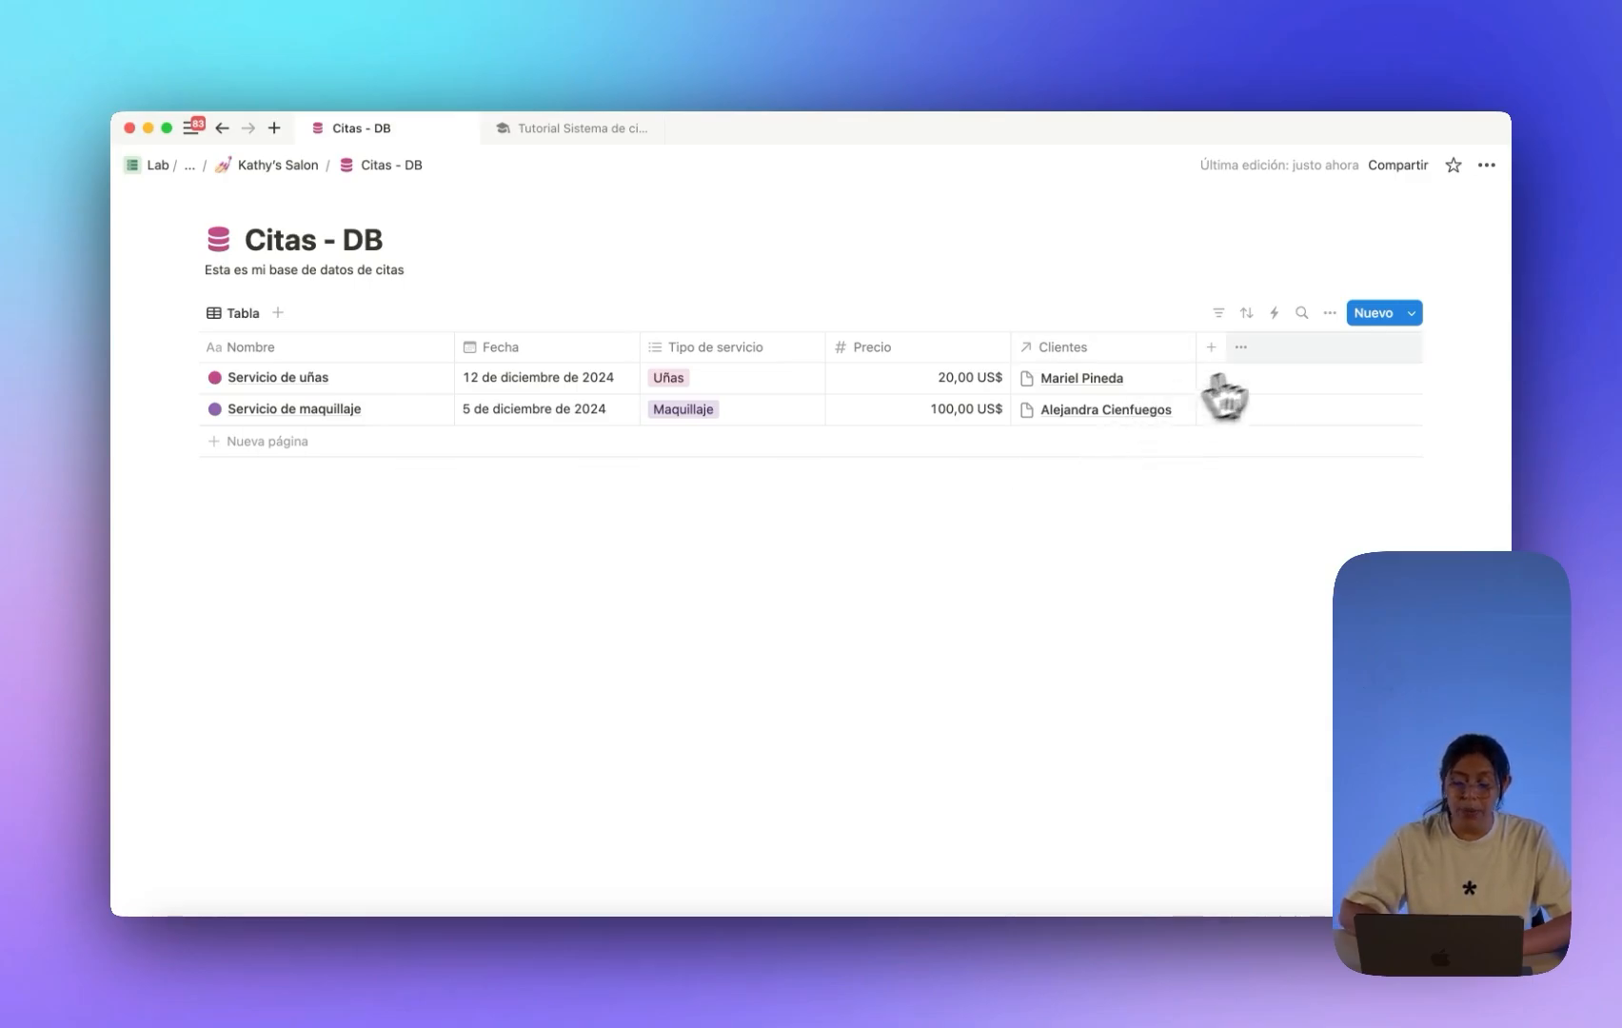
Make the Servicio de uñas template's Fecha default to today.
click(1413, 316)
click(1478, 376)
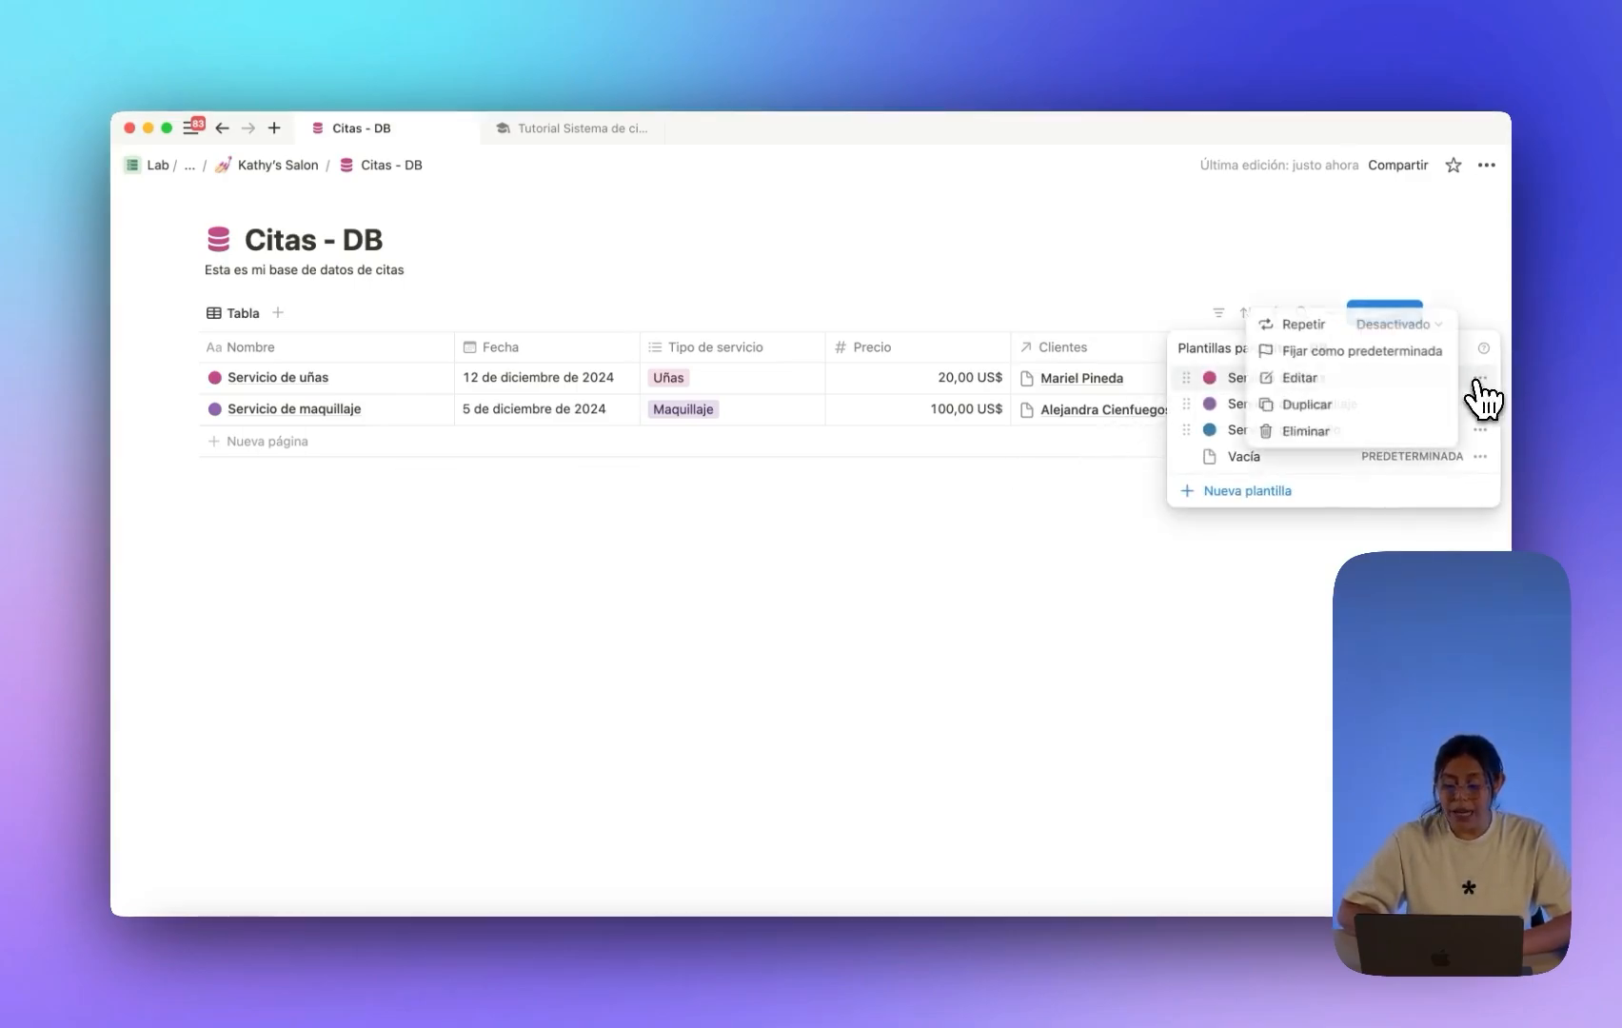
click(1418, 381)
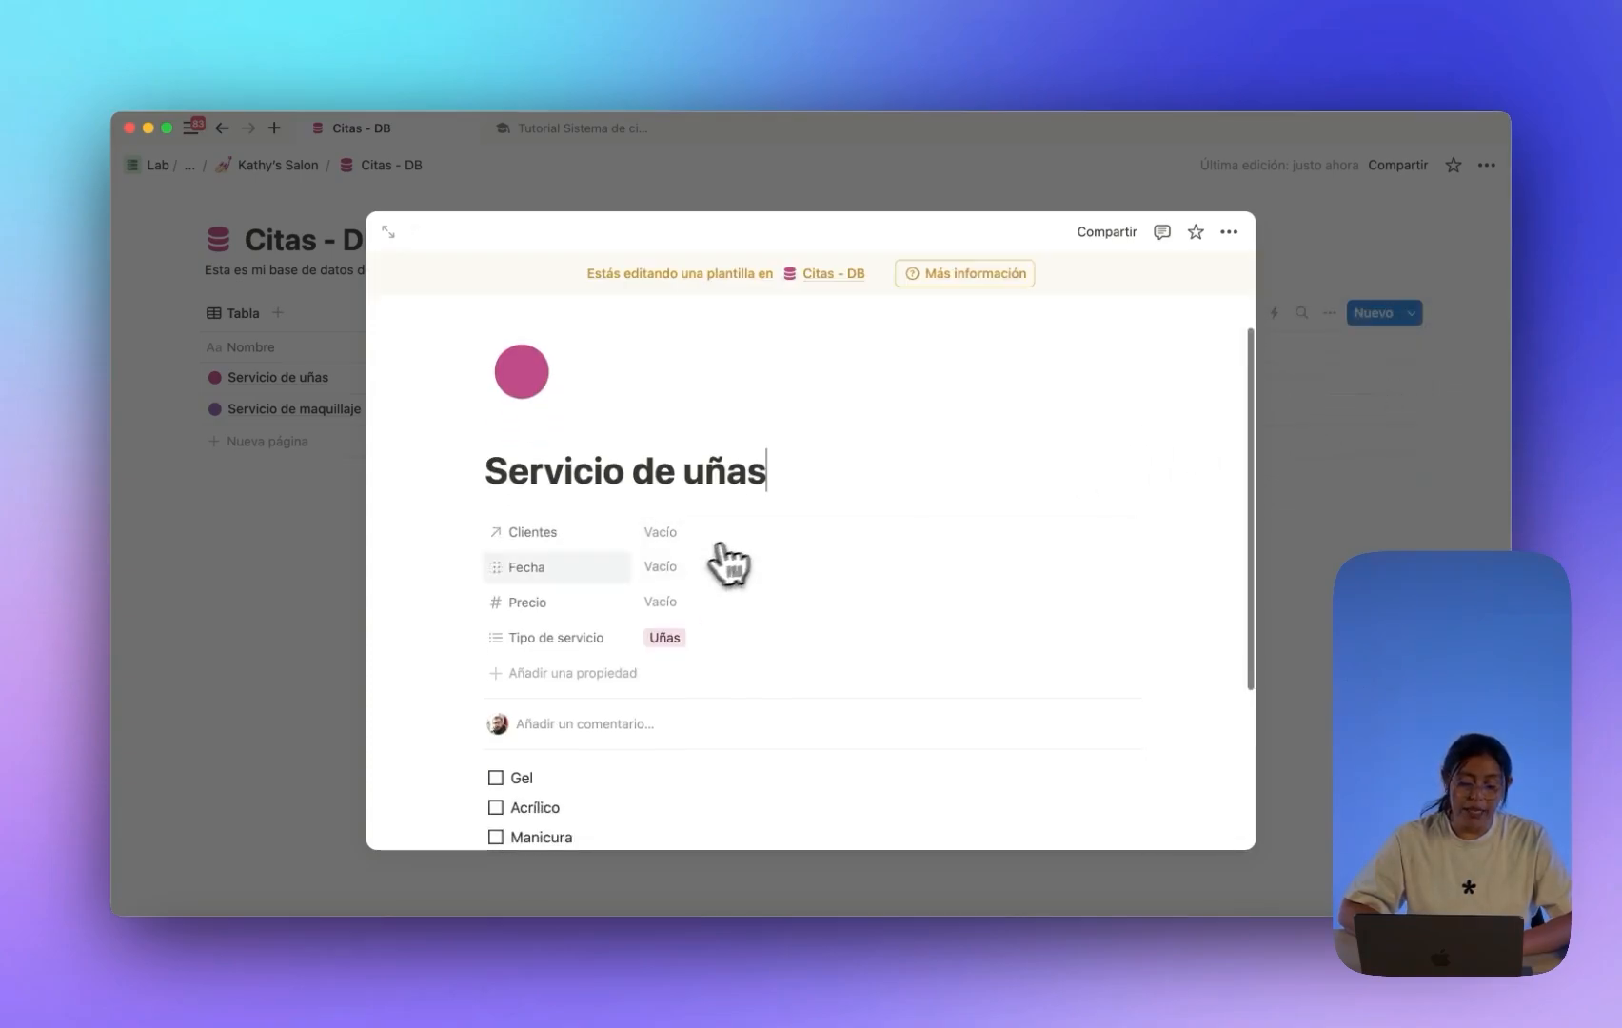
click(671, 568)
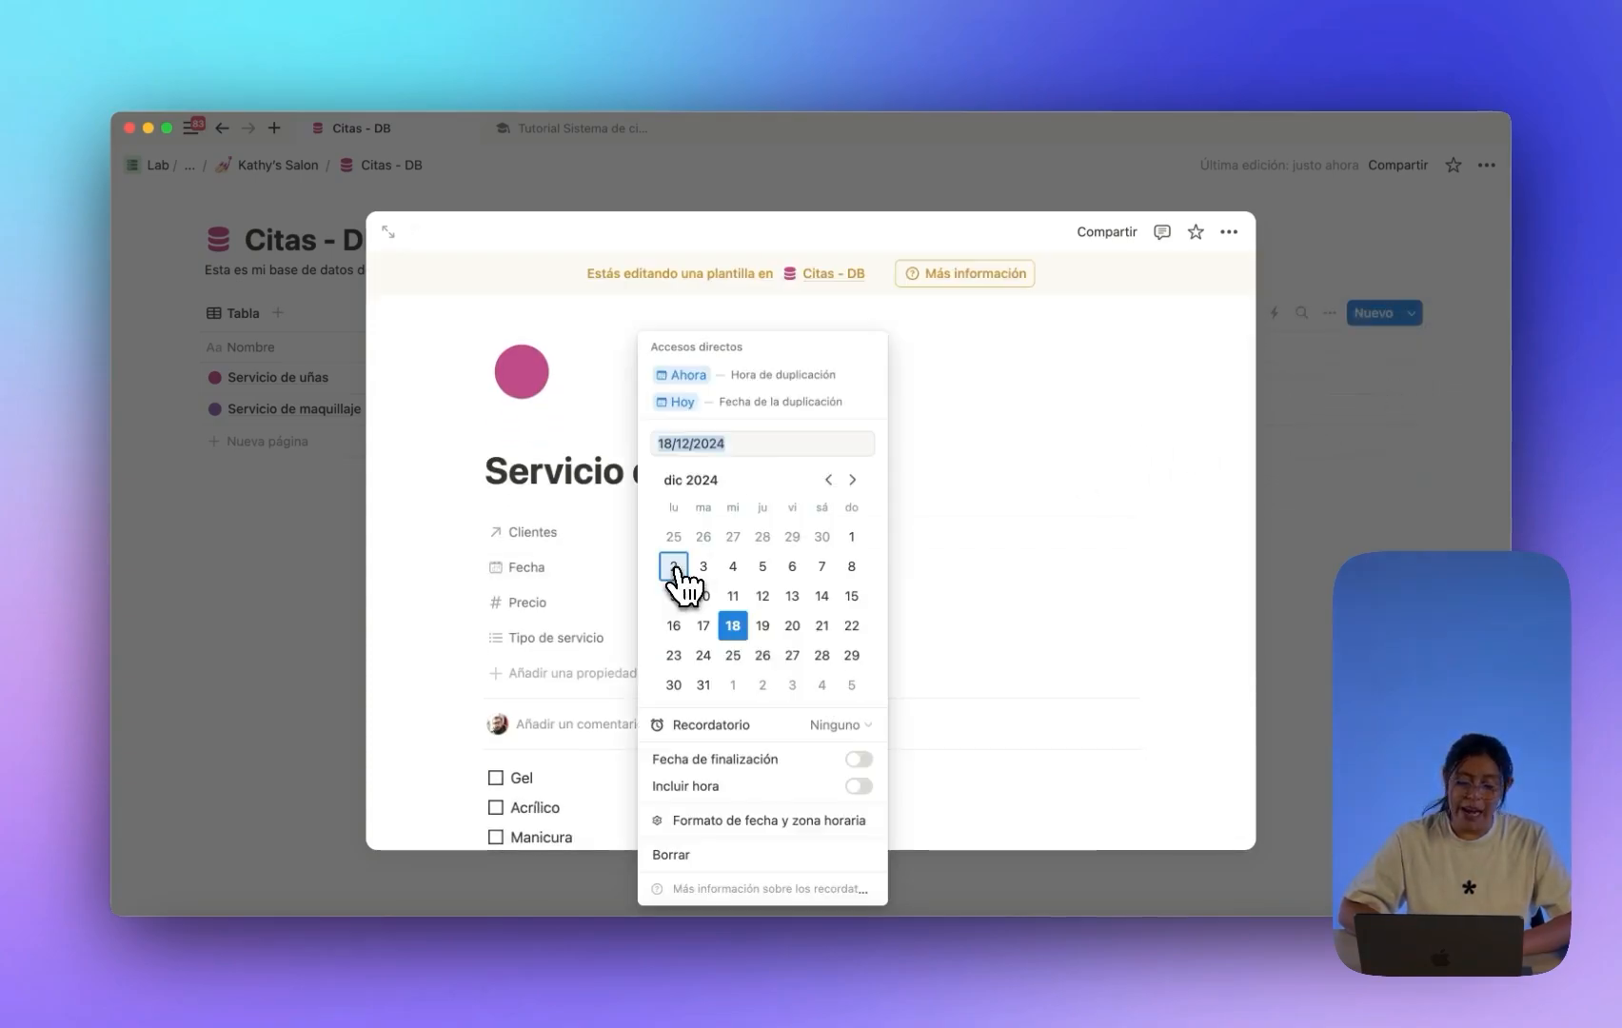
click(761, 404)
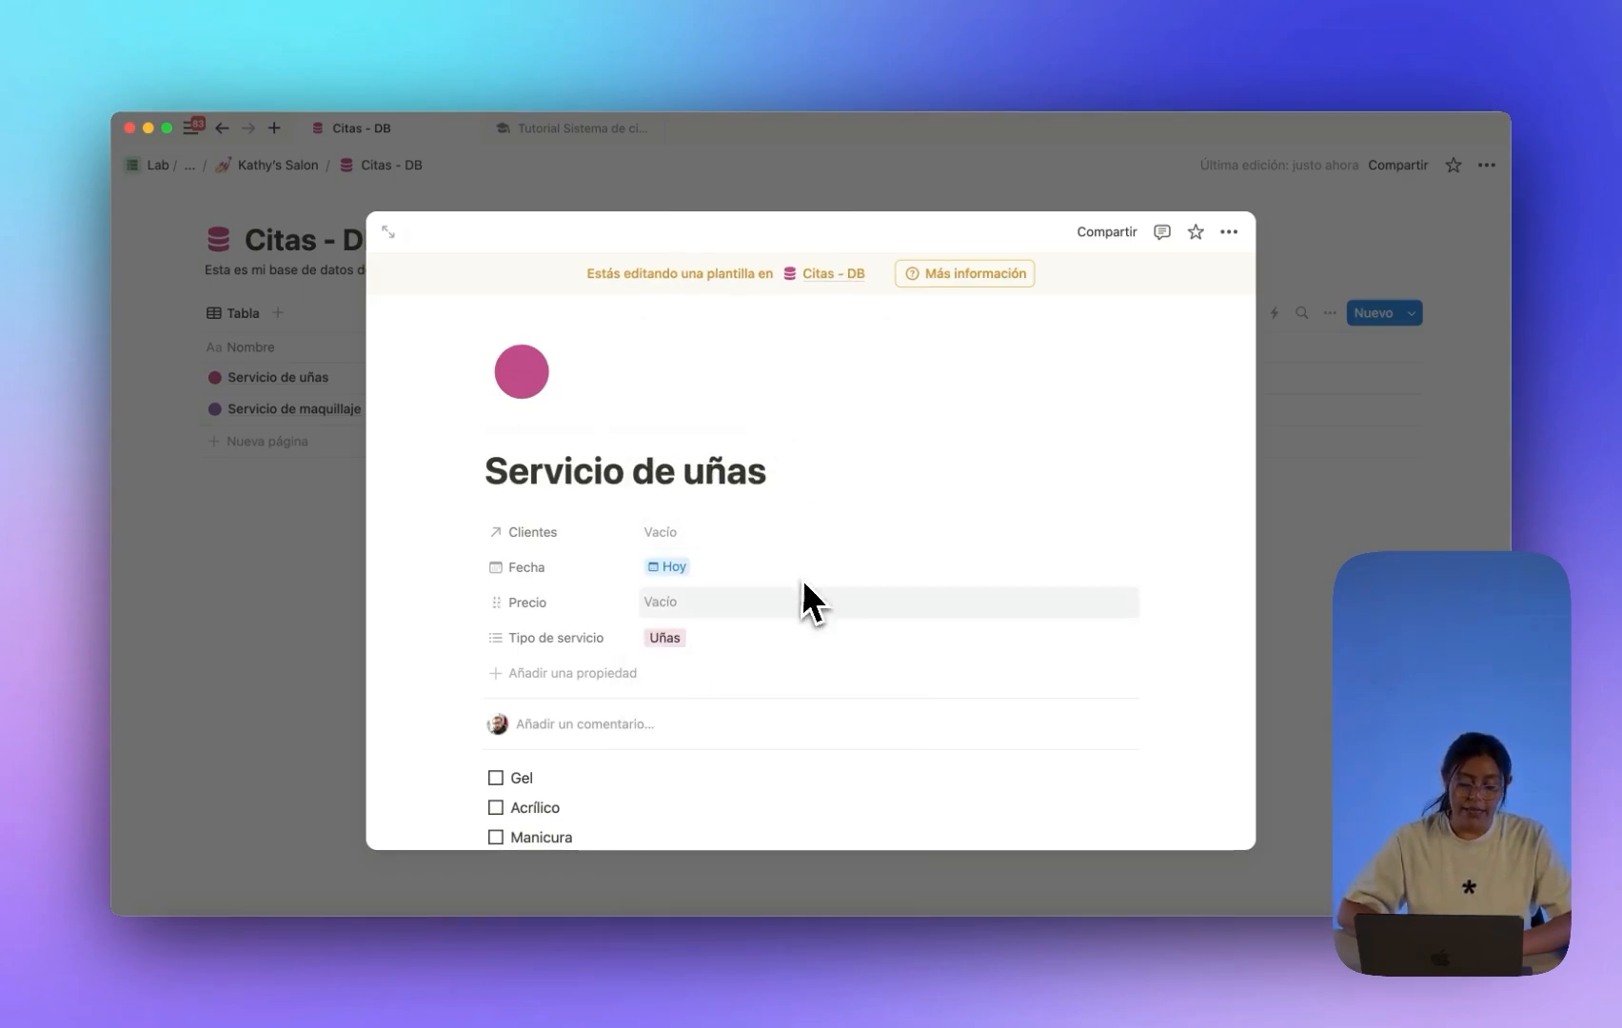
click(1351, 381)
Make the Servicio de maquillaje template's Fecha default to today.
click(1411, 314)
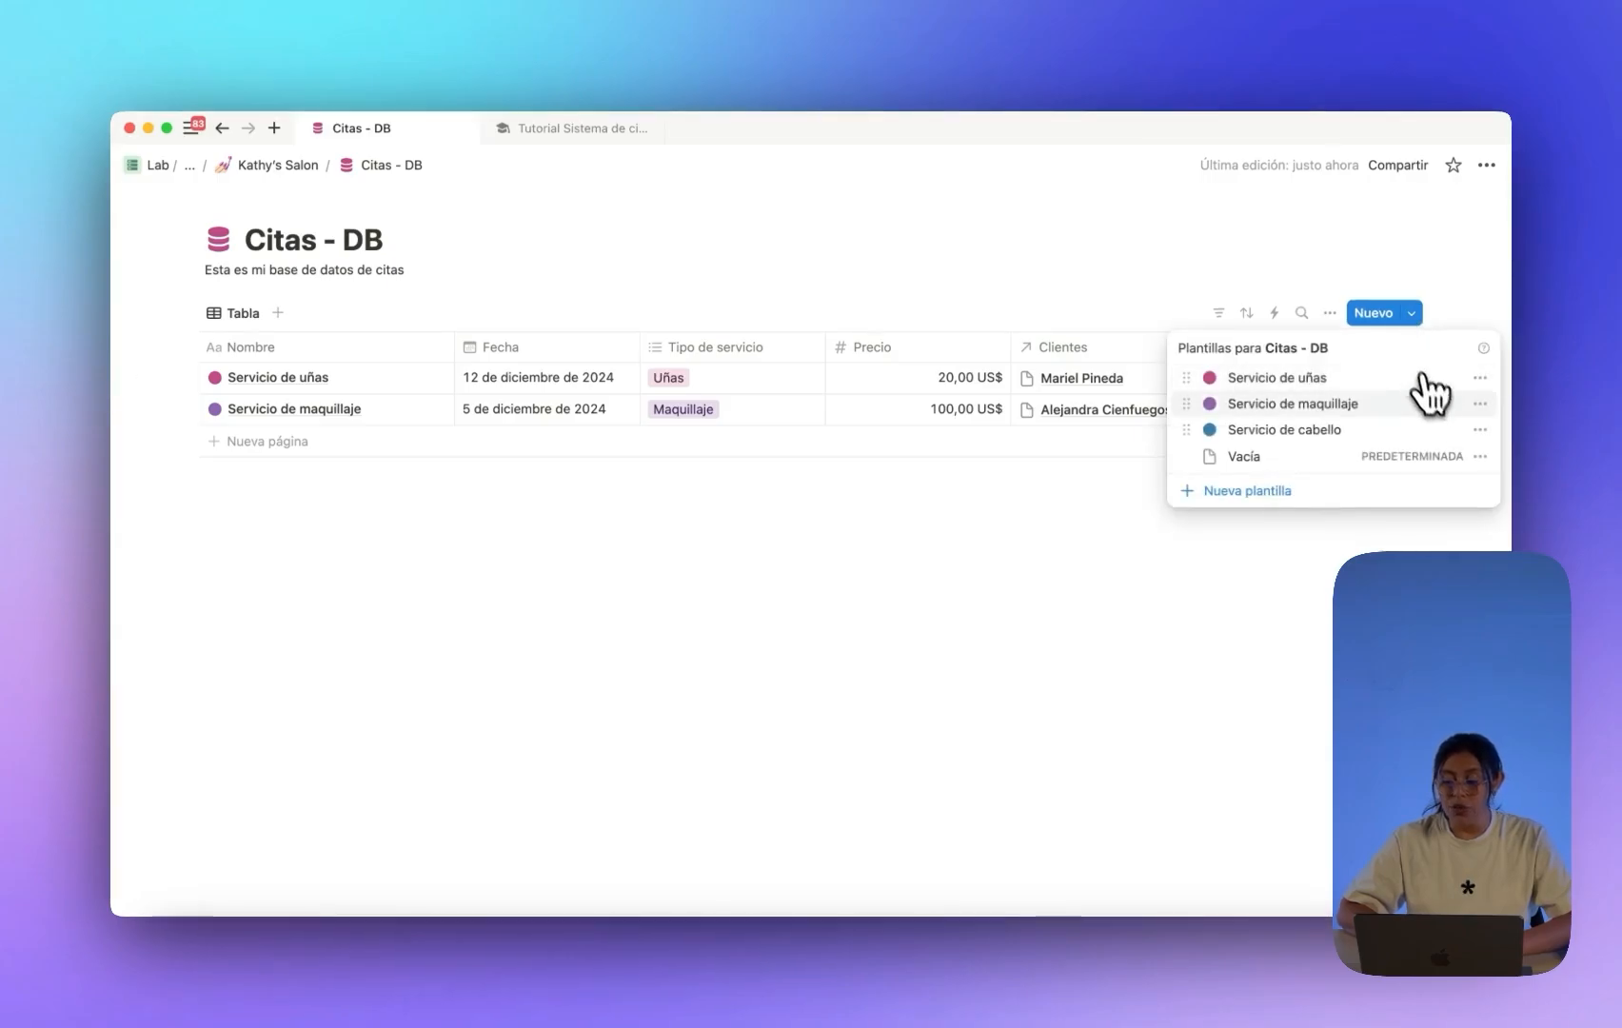
click(1479, 403)
click(1425, 407)
click(733, 615)
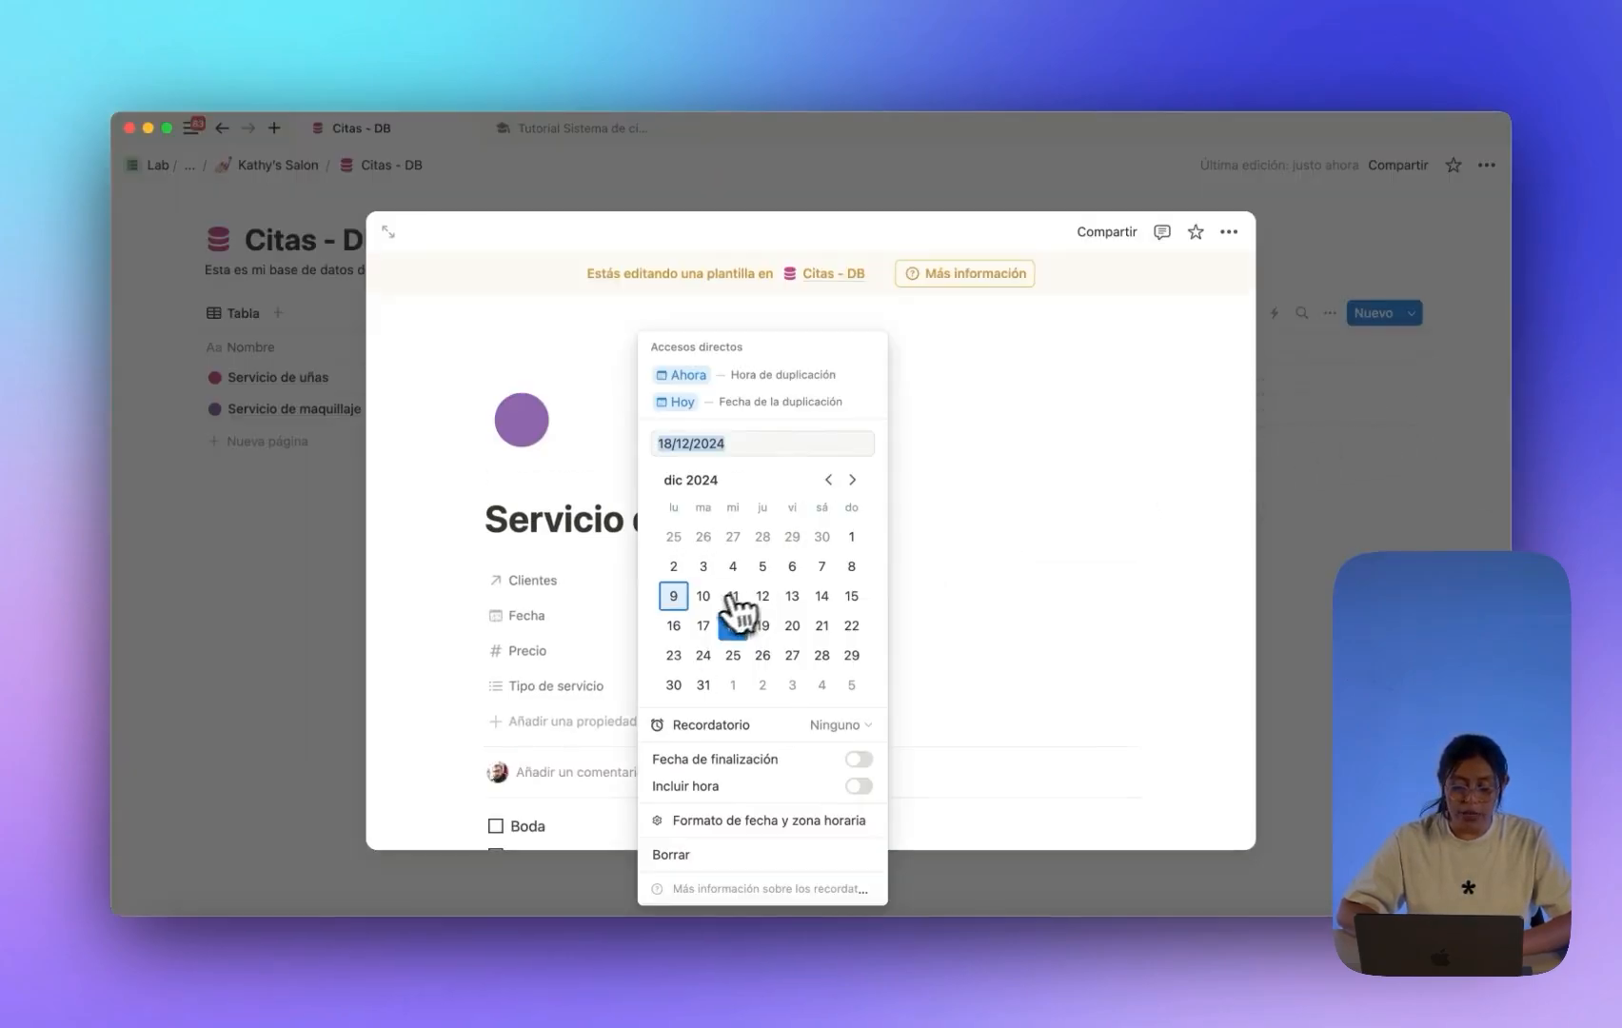
click(700, 402)
click(1337, 404)
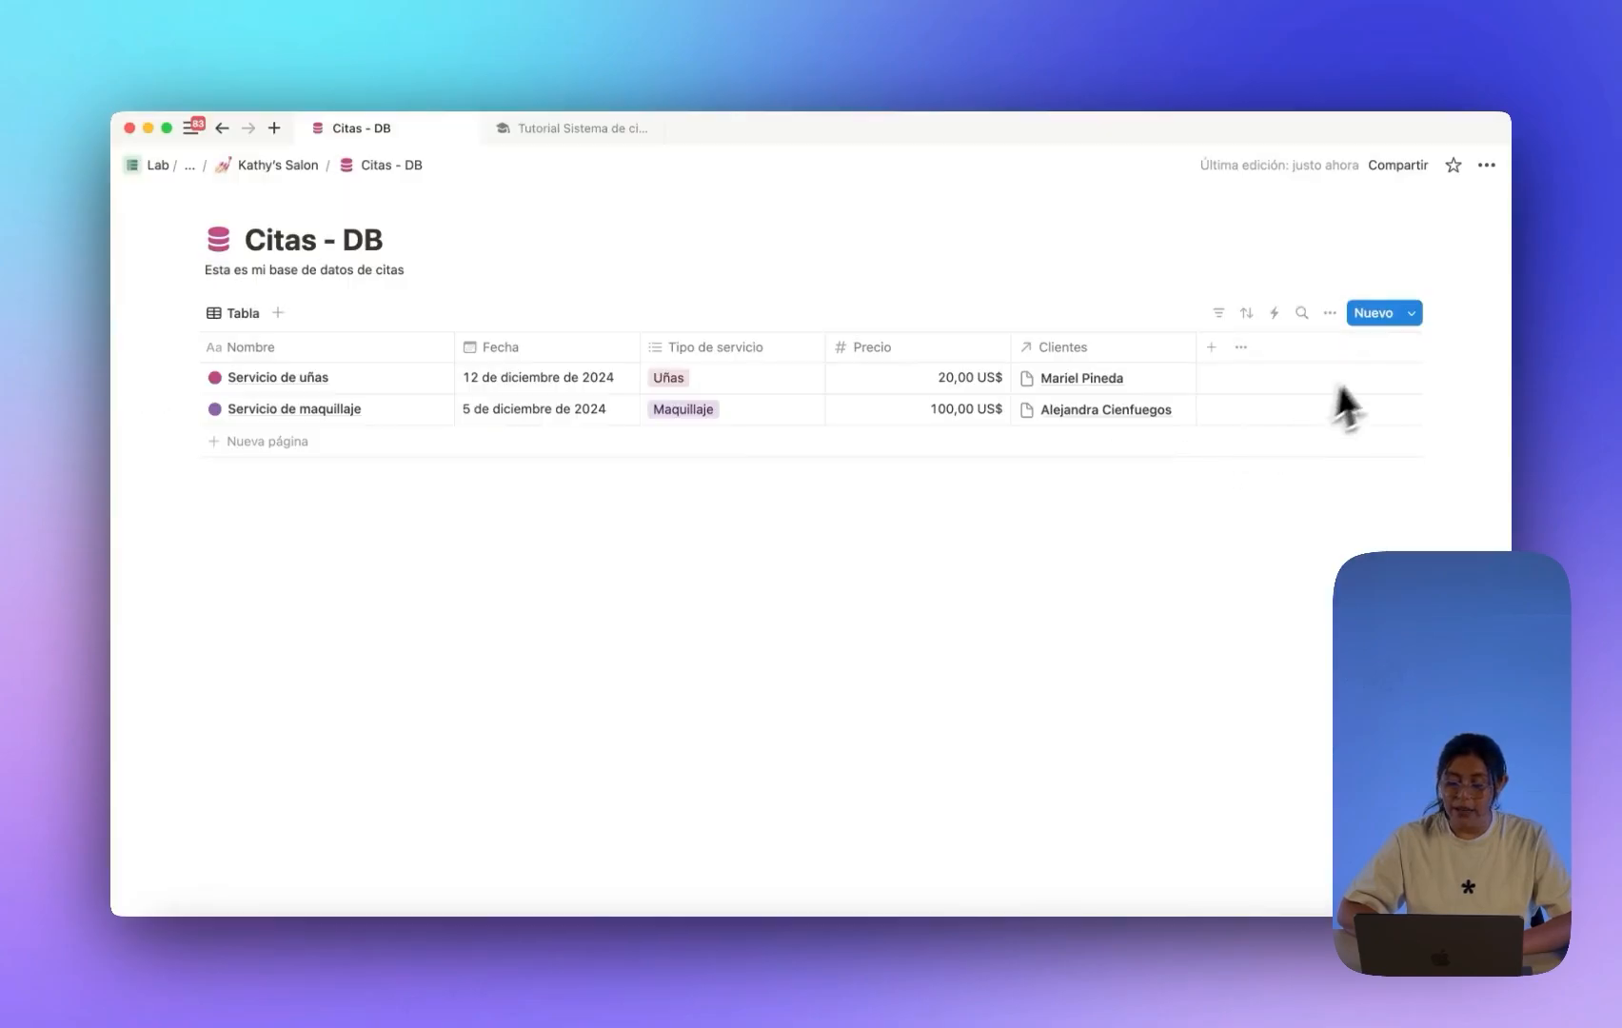
Make the Servicio de cabello template's Fecha default to today.
click(1410, 314)
click(1479, 429)
click(1389, 433)
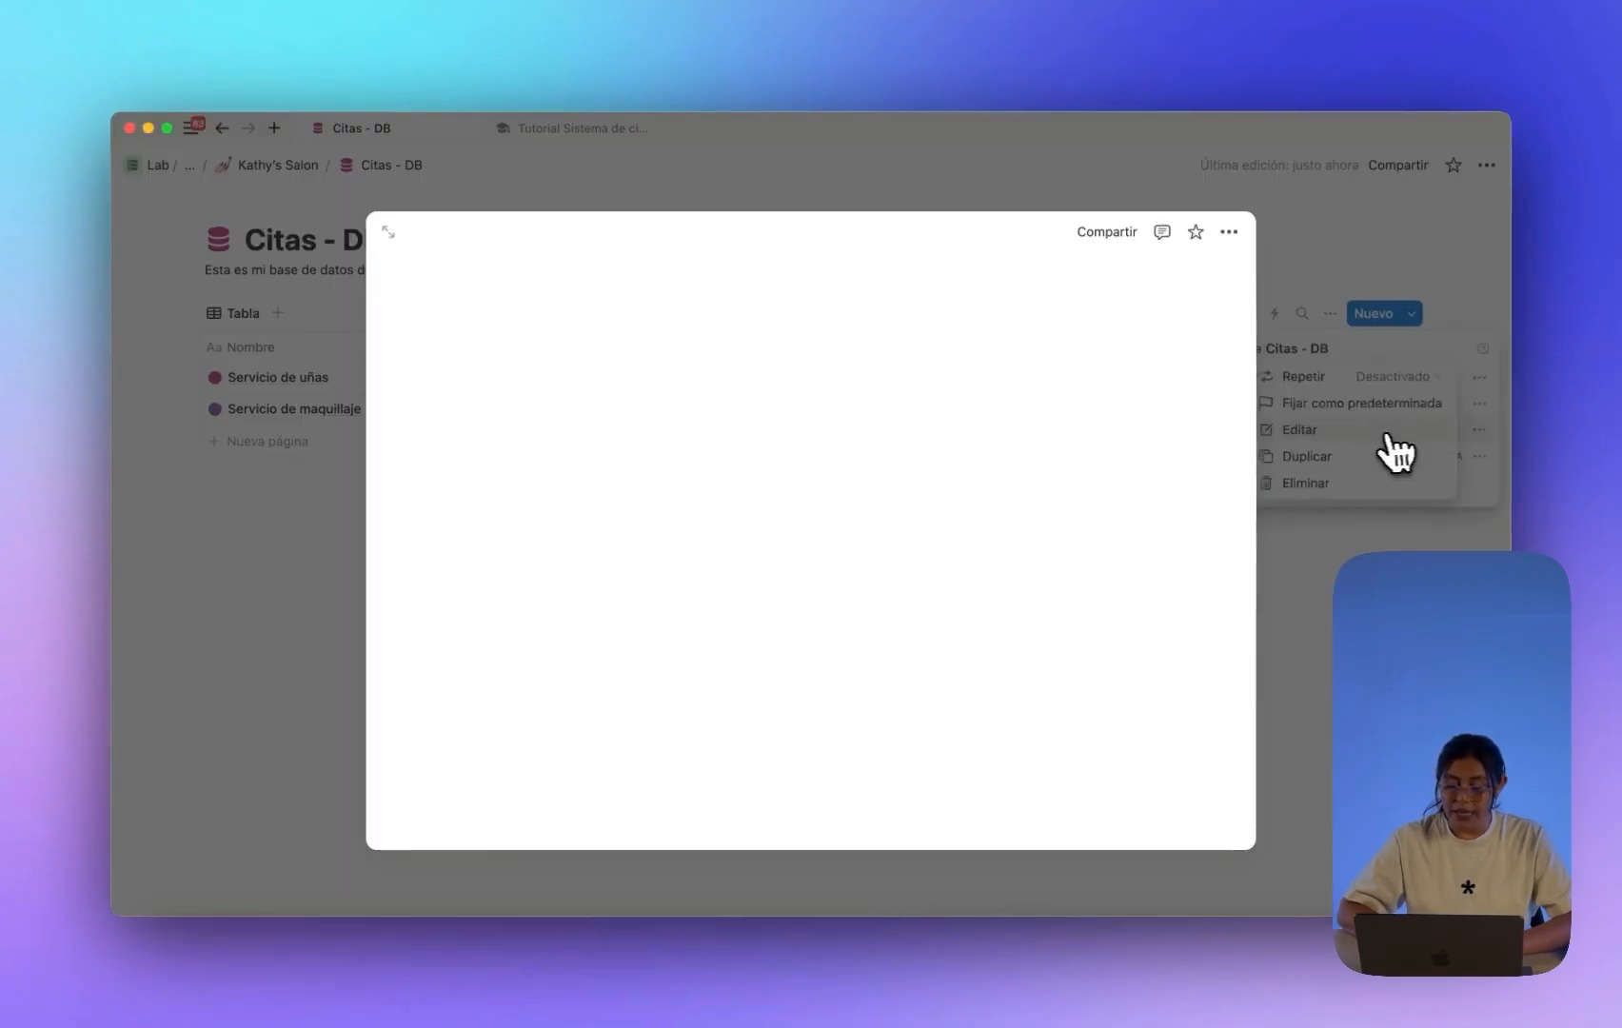
click(686, 615)
click(723, 402)
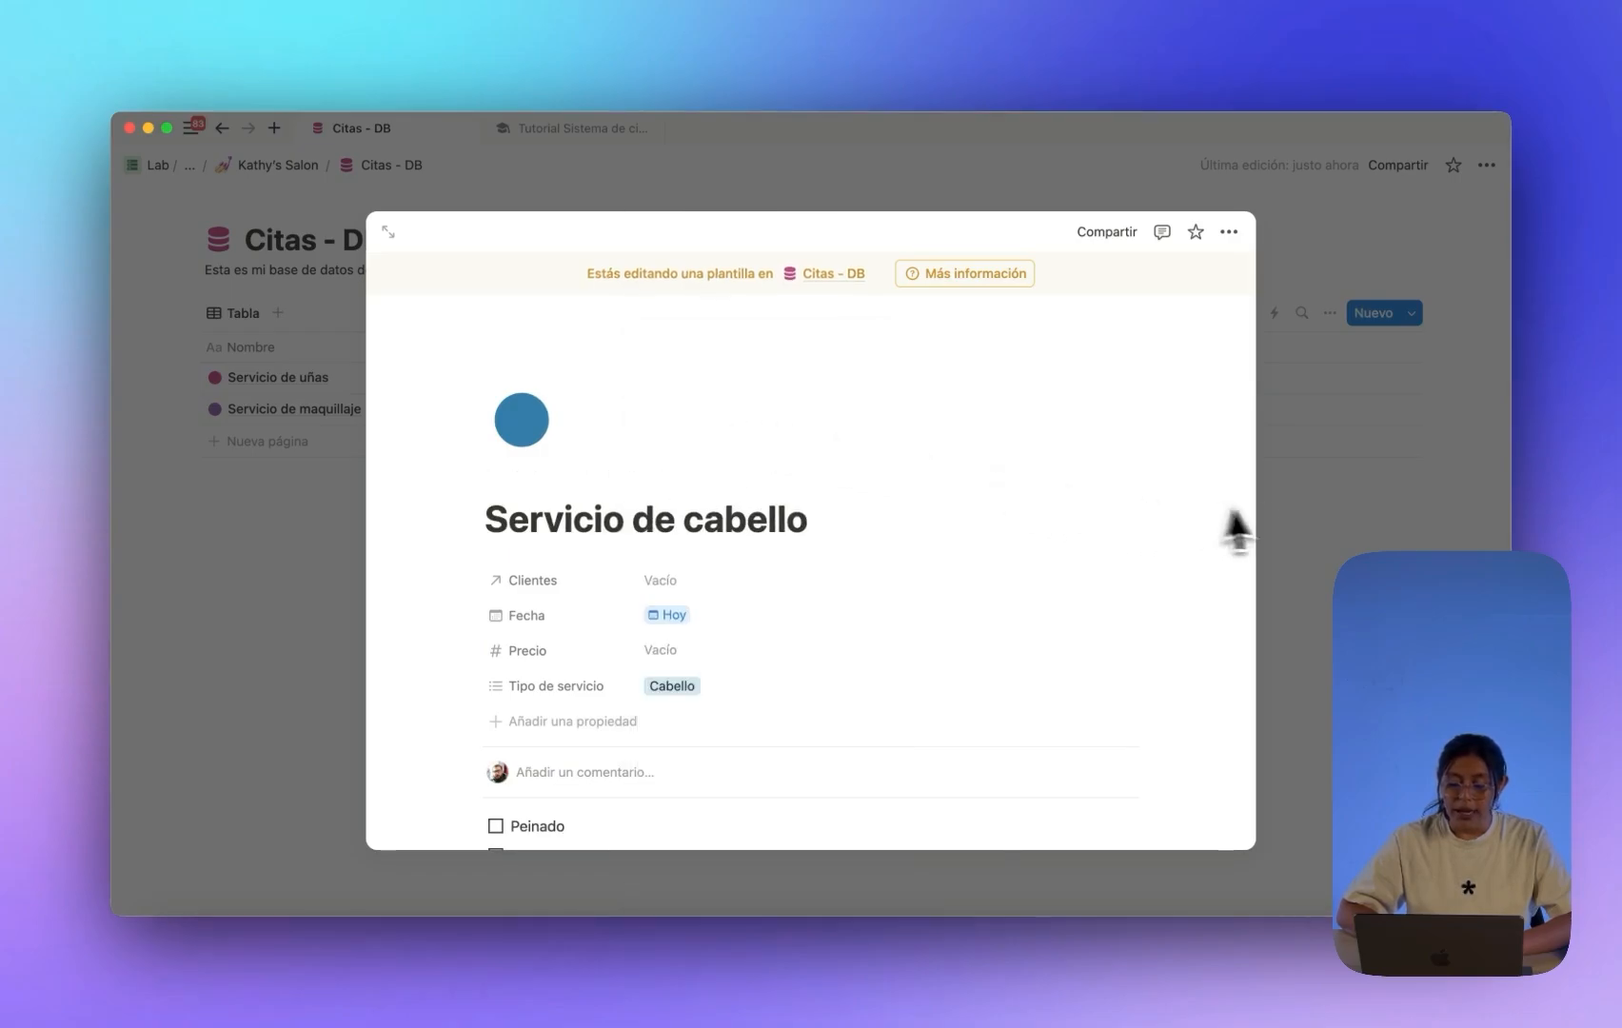
click(1363, 512)
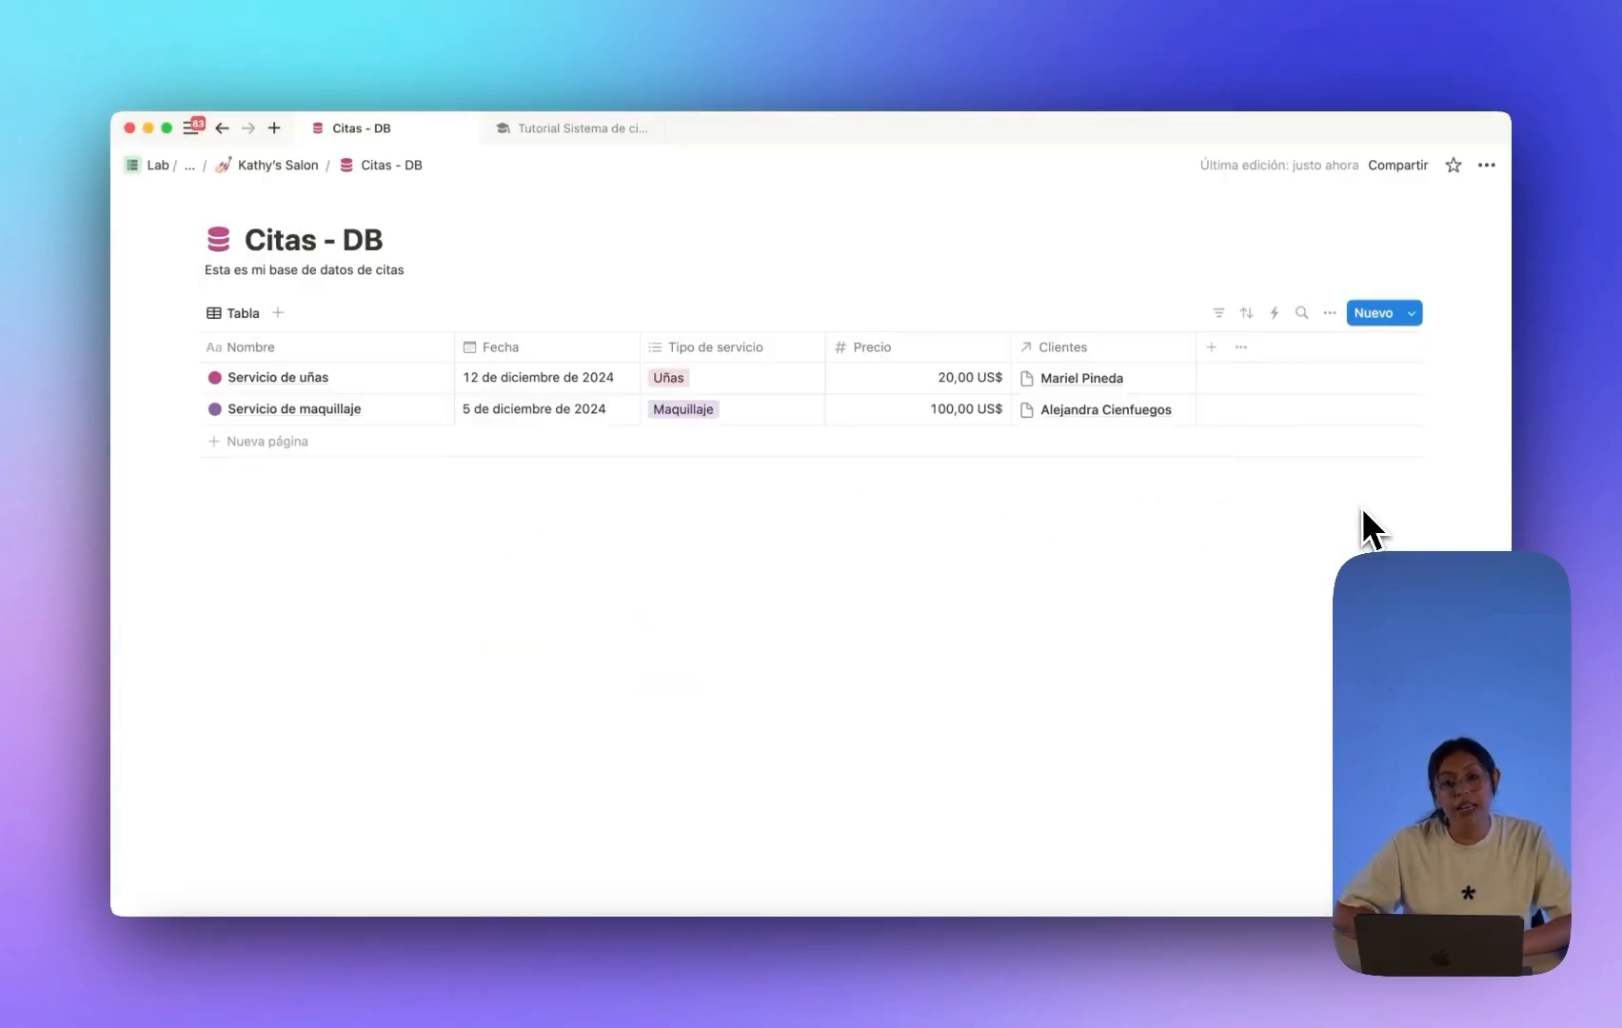
Give the Servicio de uñas template a preset price of 20,00 US$.
click(1410, 314)
click(1479, 378)
click(1399, 381)
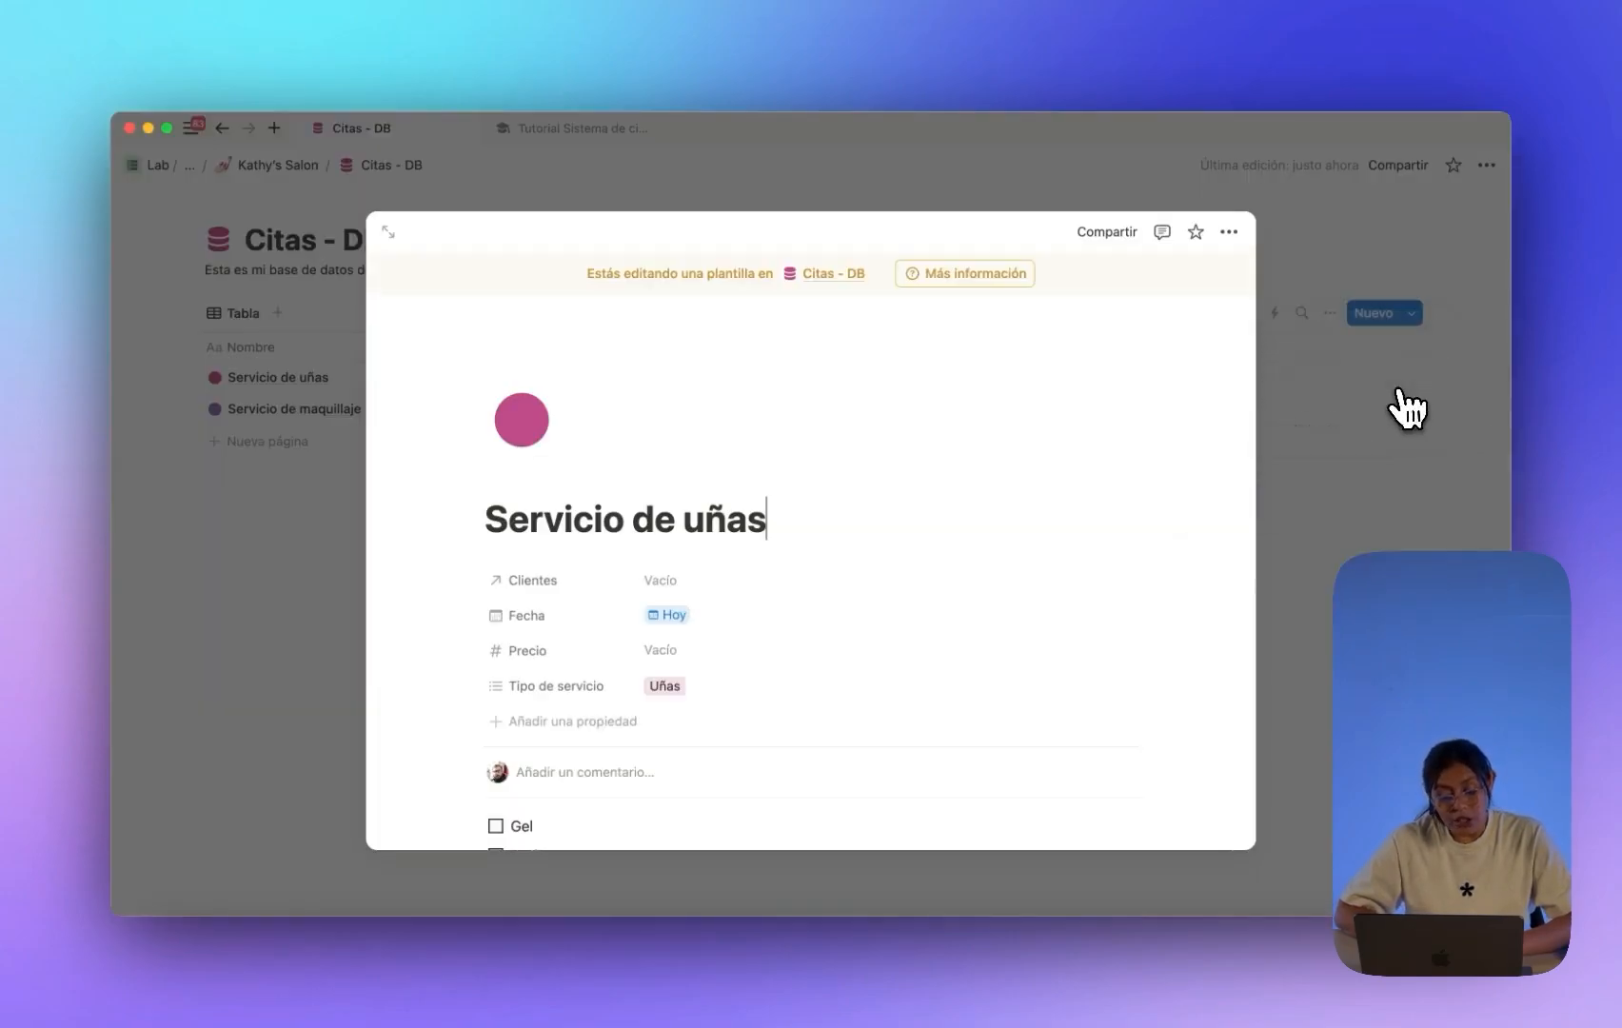
click(686, 656)
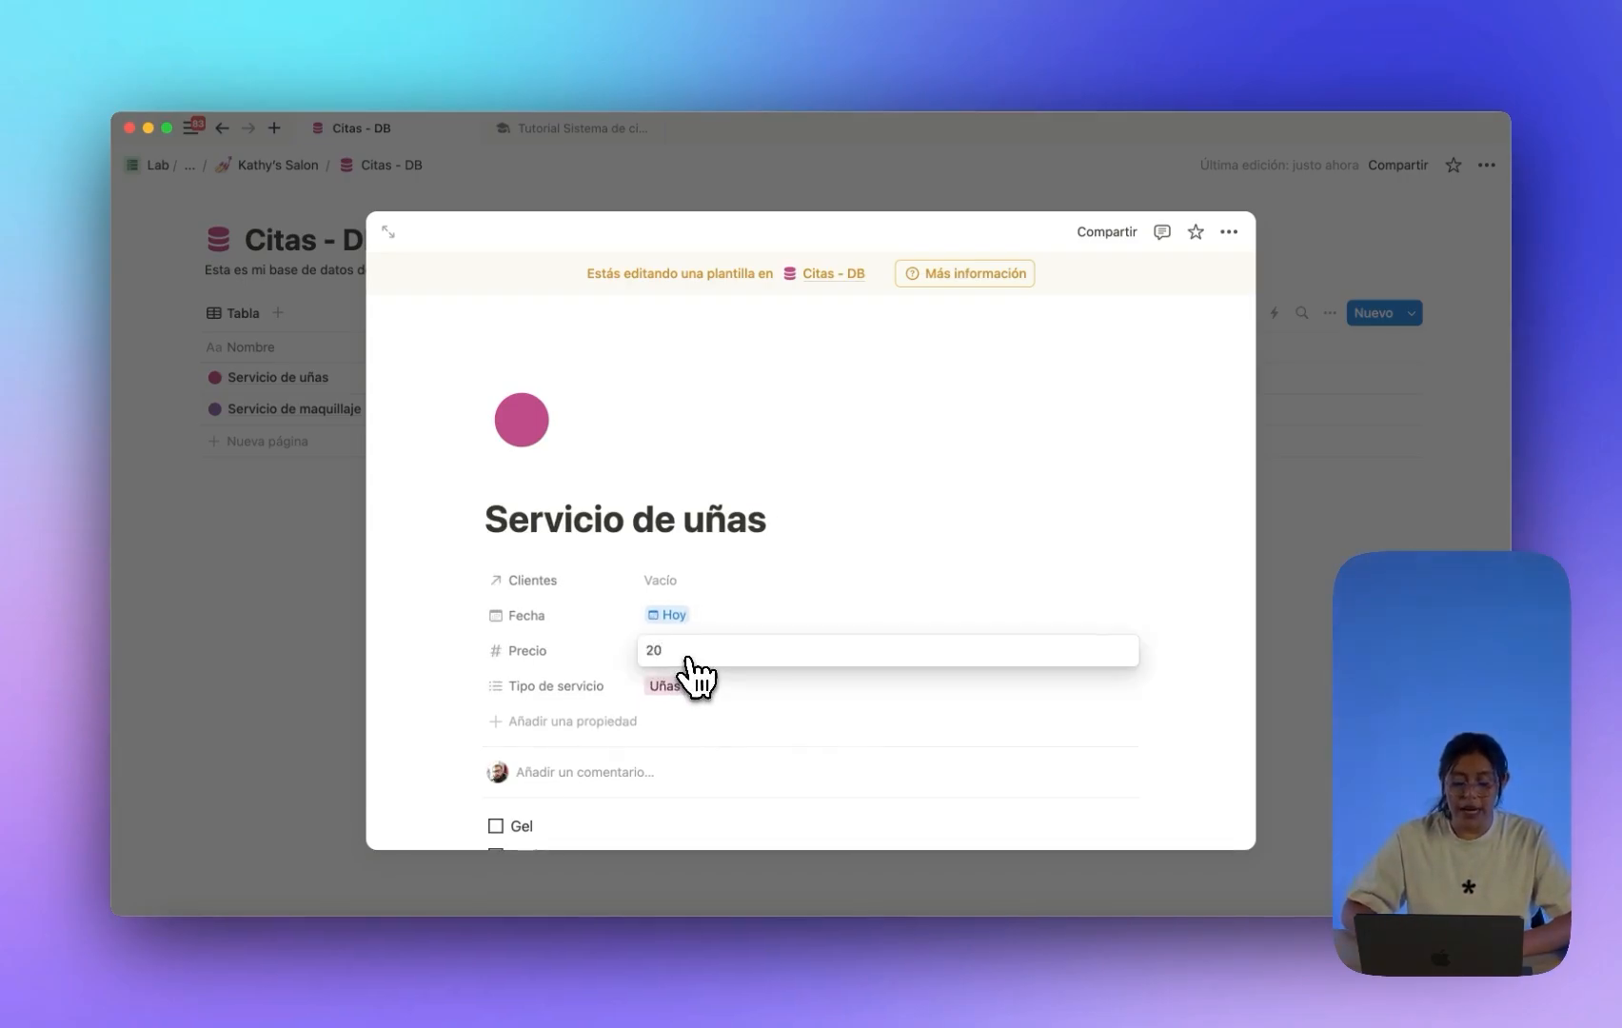
key(Return)
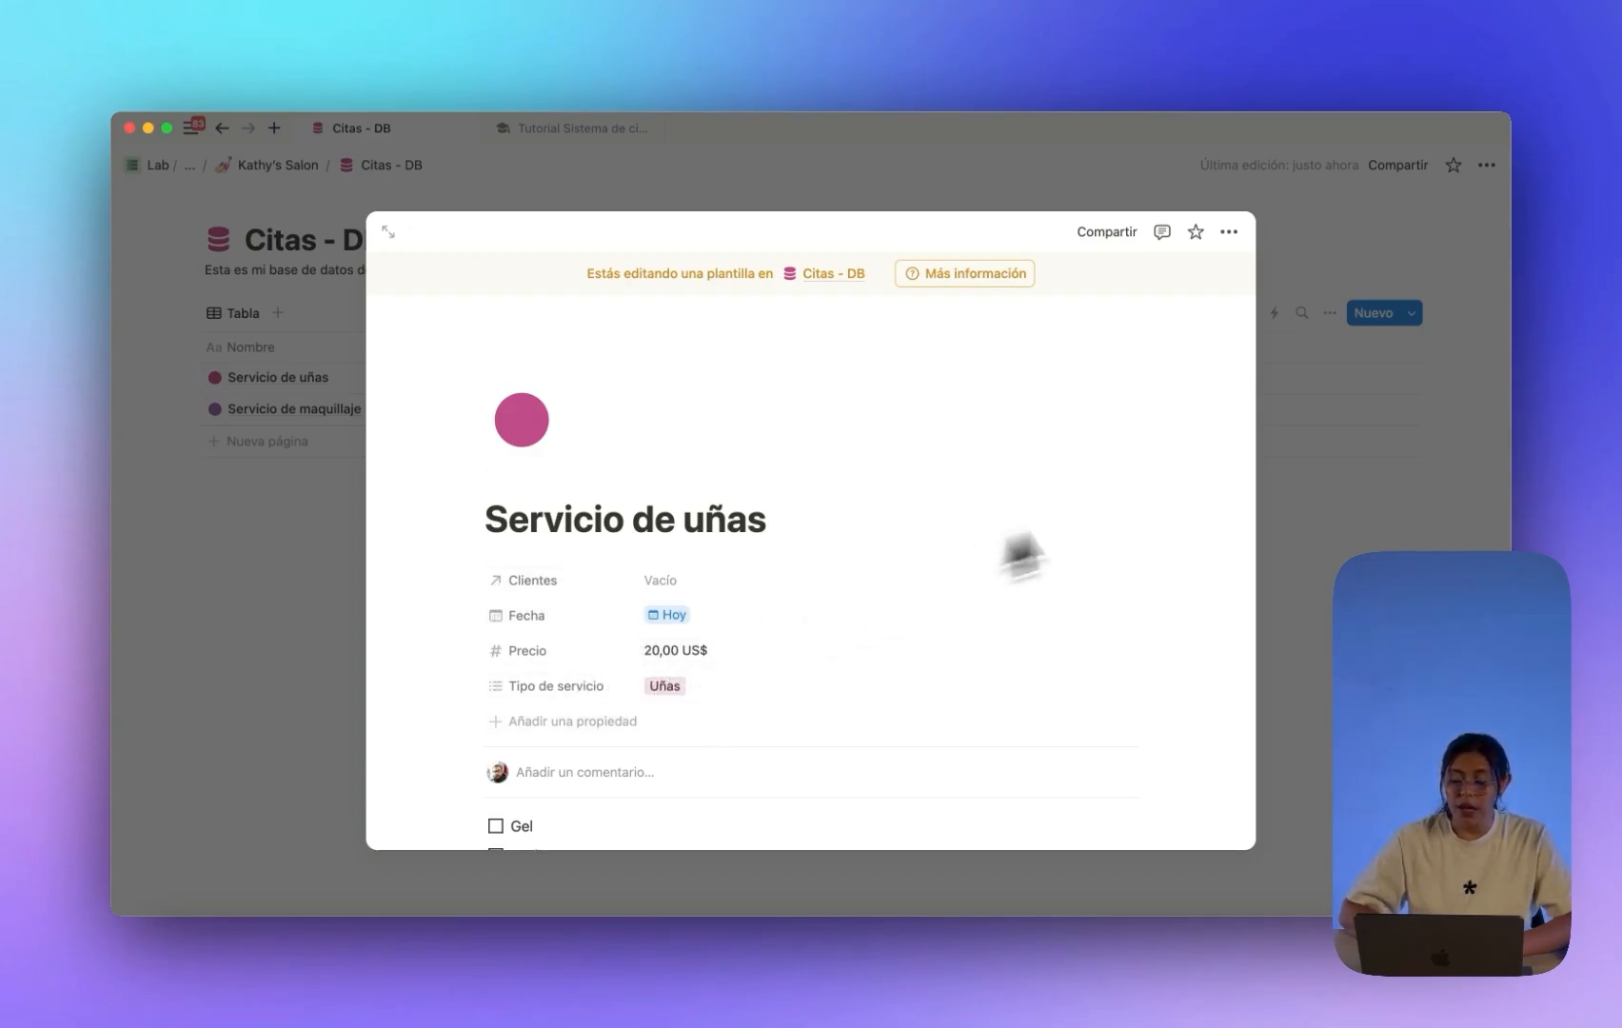
click(1352, 512)
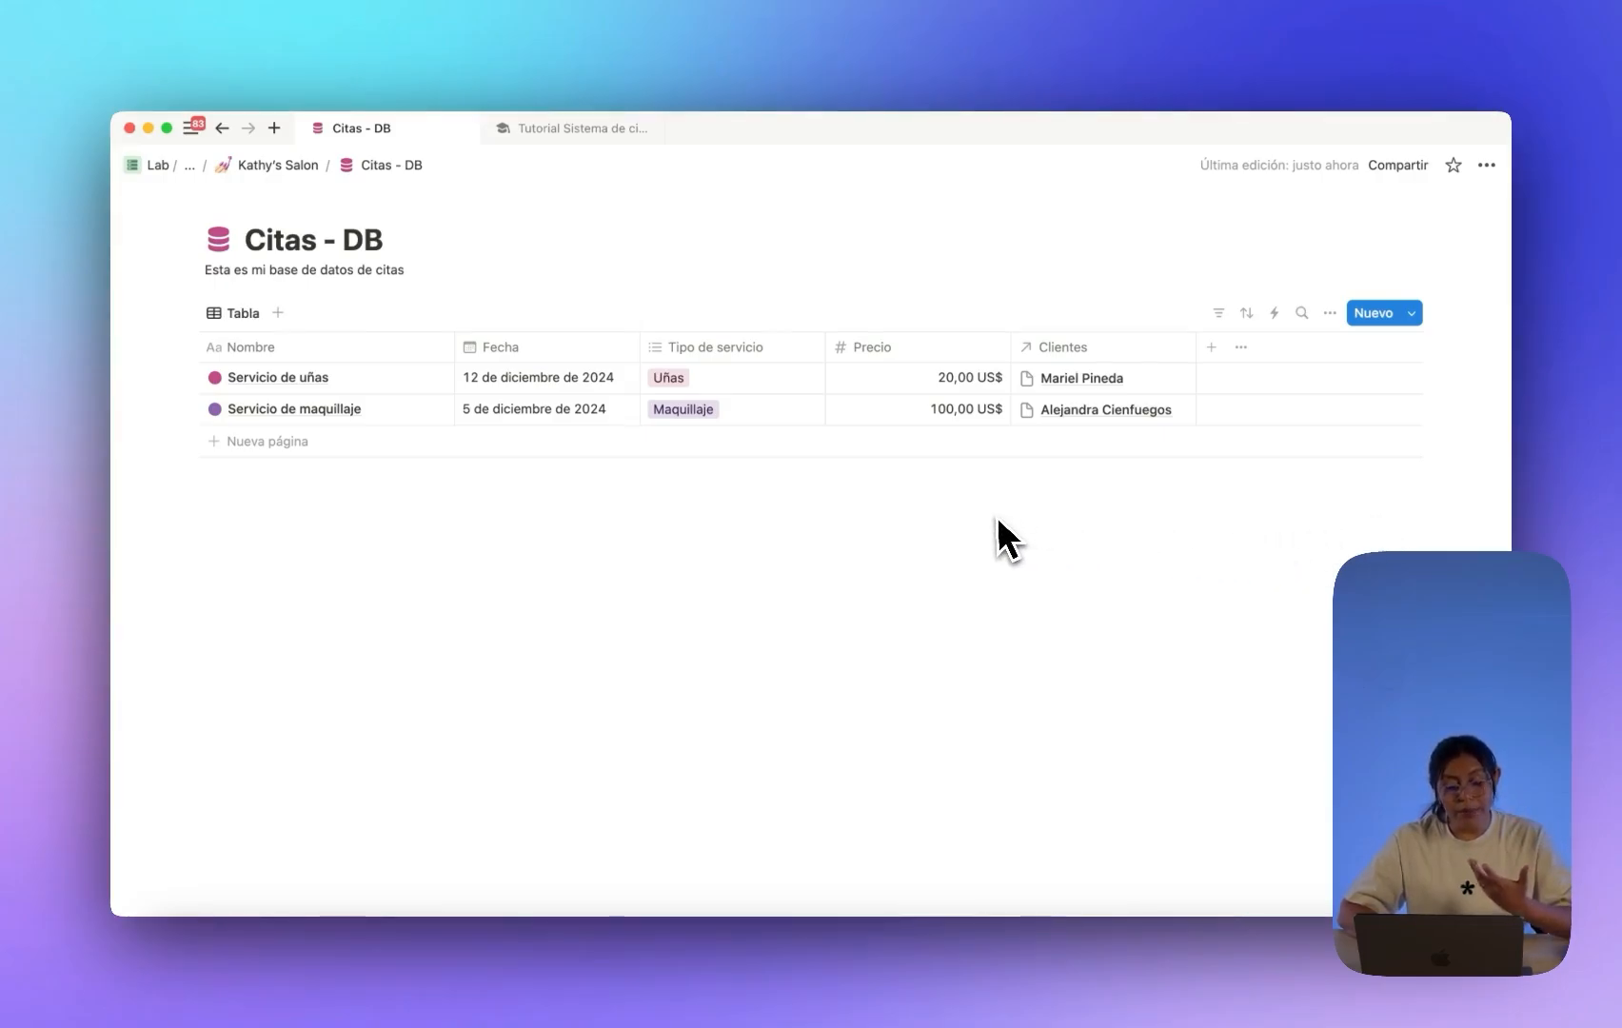
Create a Servicio de uñas appointment for 18 December 2024, correcting its price to 50,00 US$.
click(1407, 315)
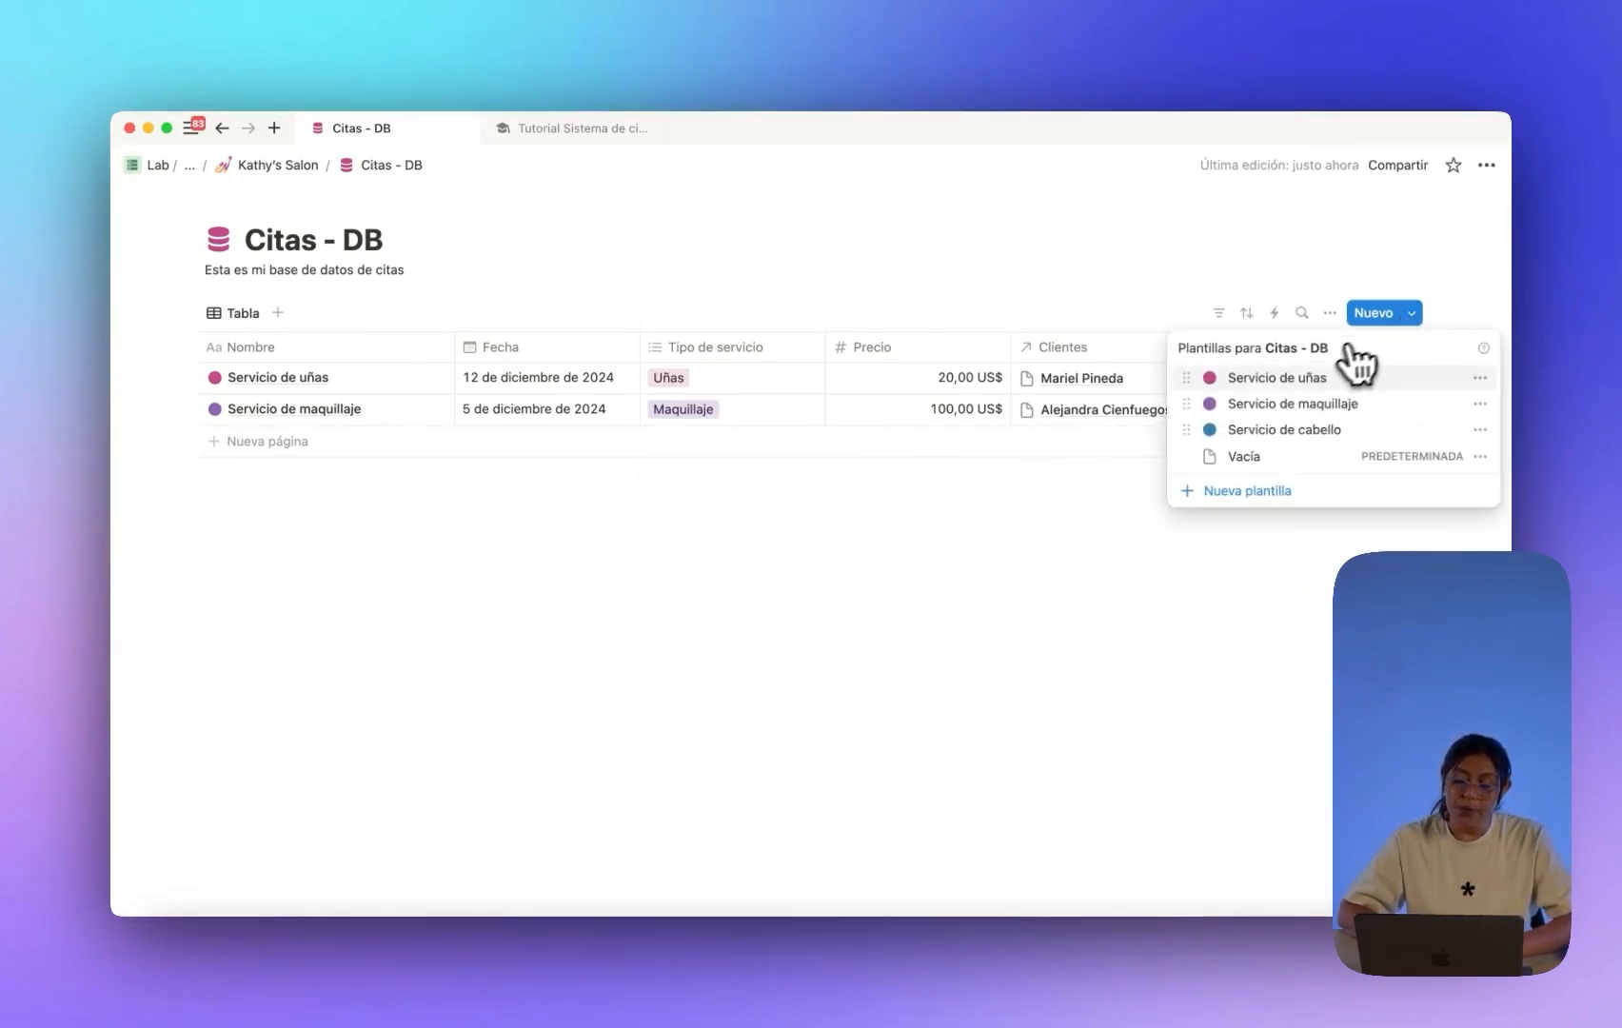
click(1304, 378)
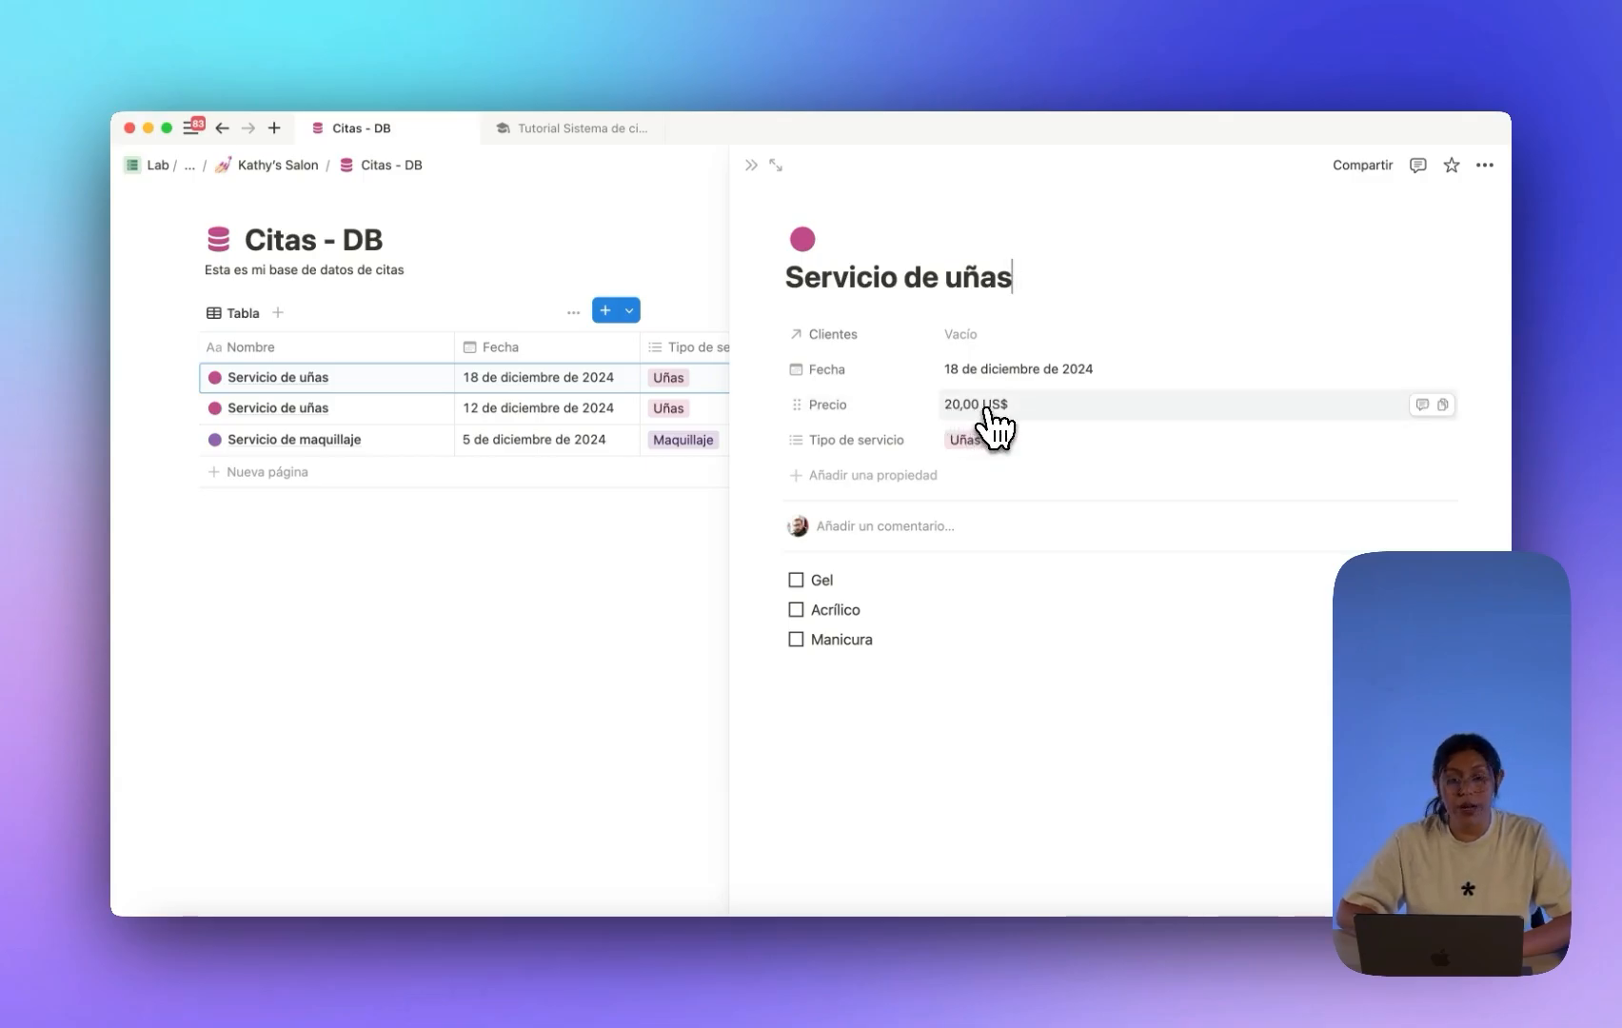
click(1017, 415)
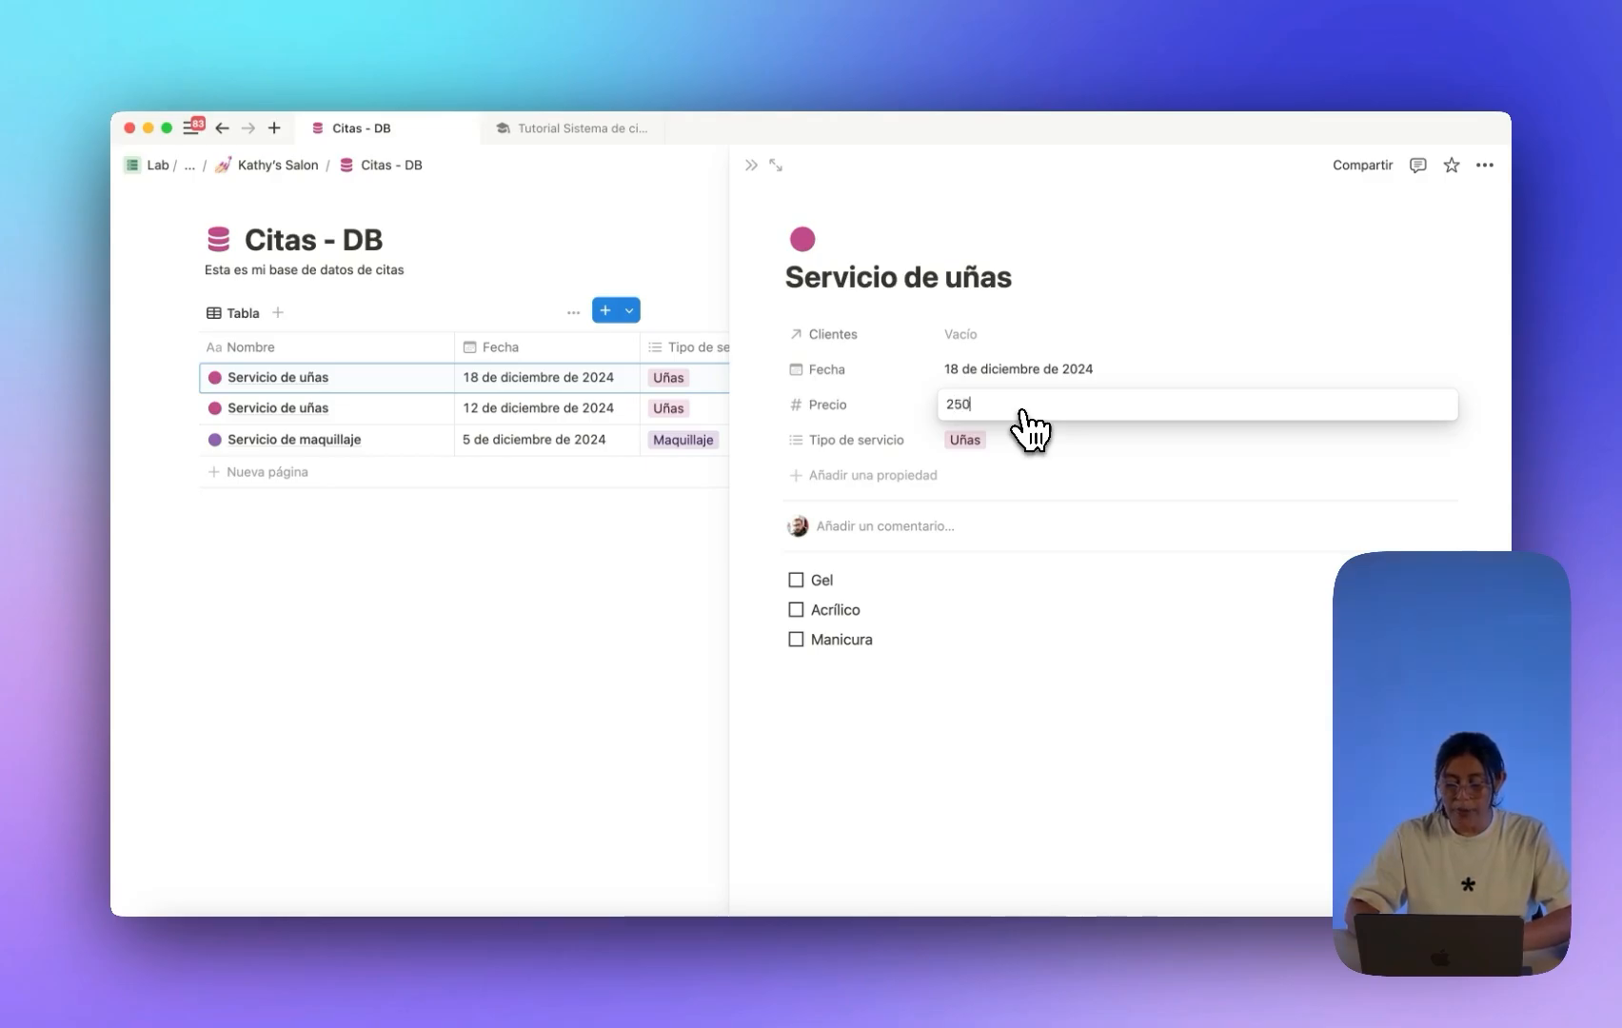
key(Return)
click(1008, 409)
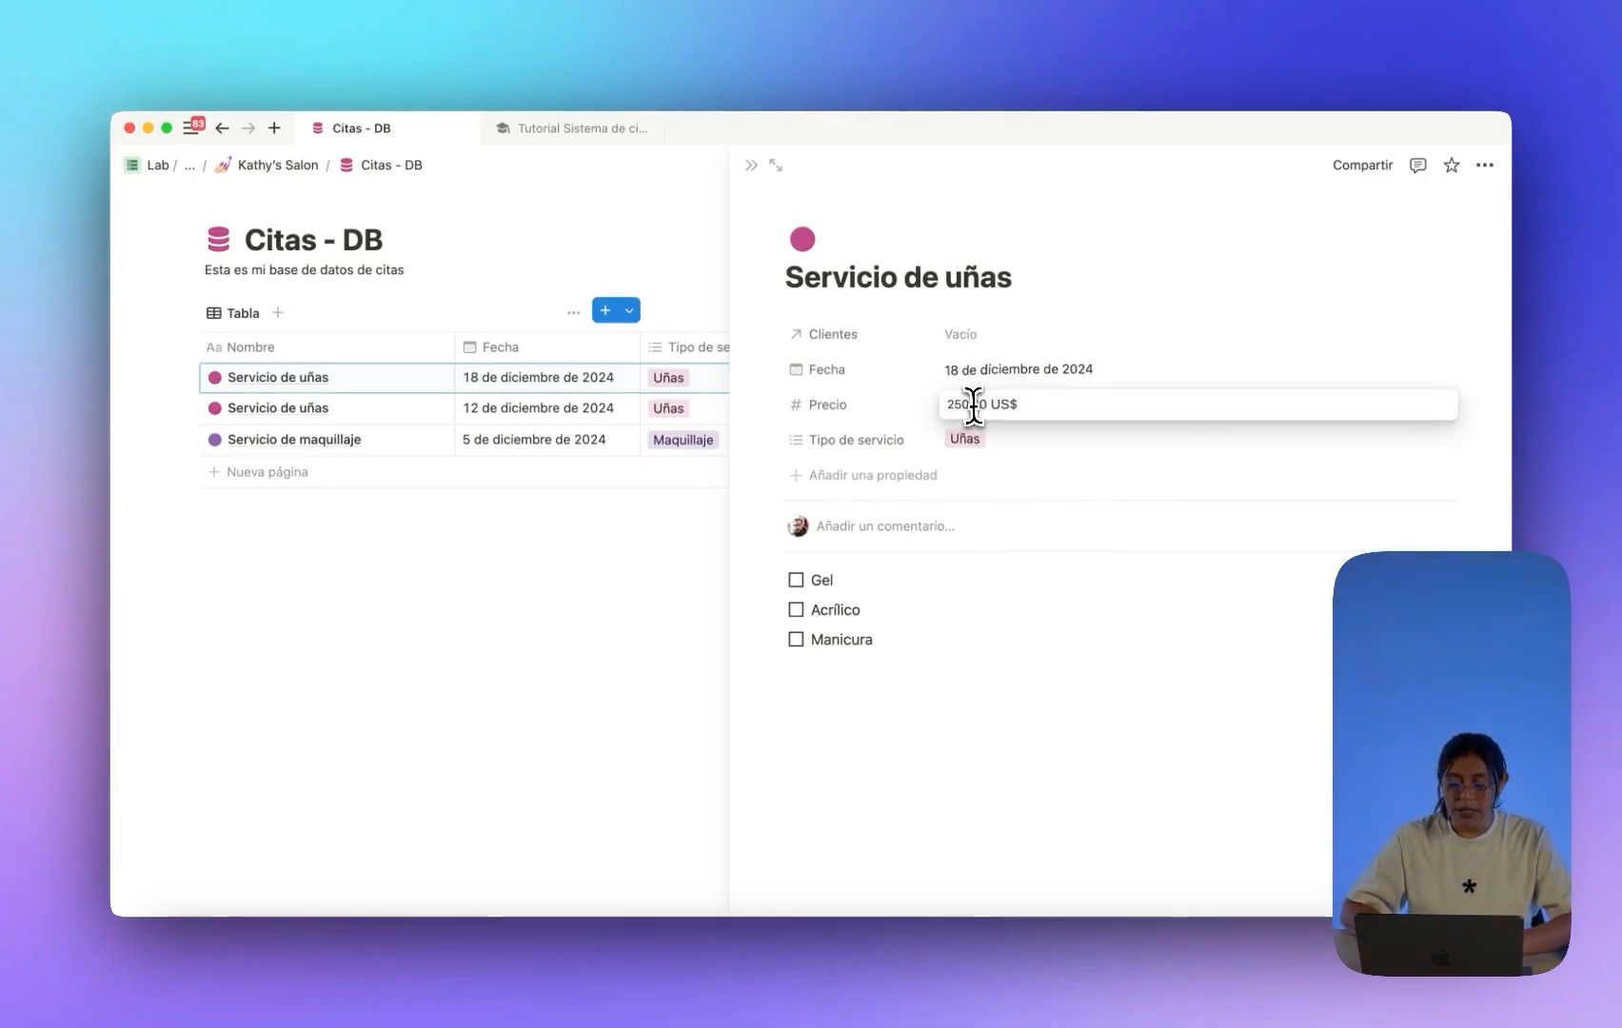
key(Return)
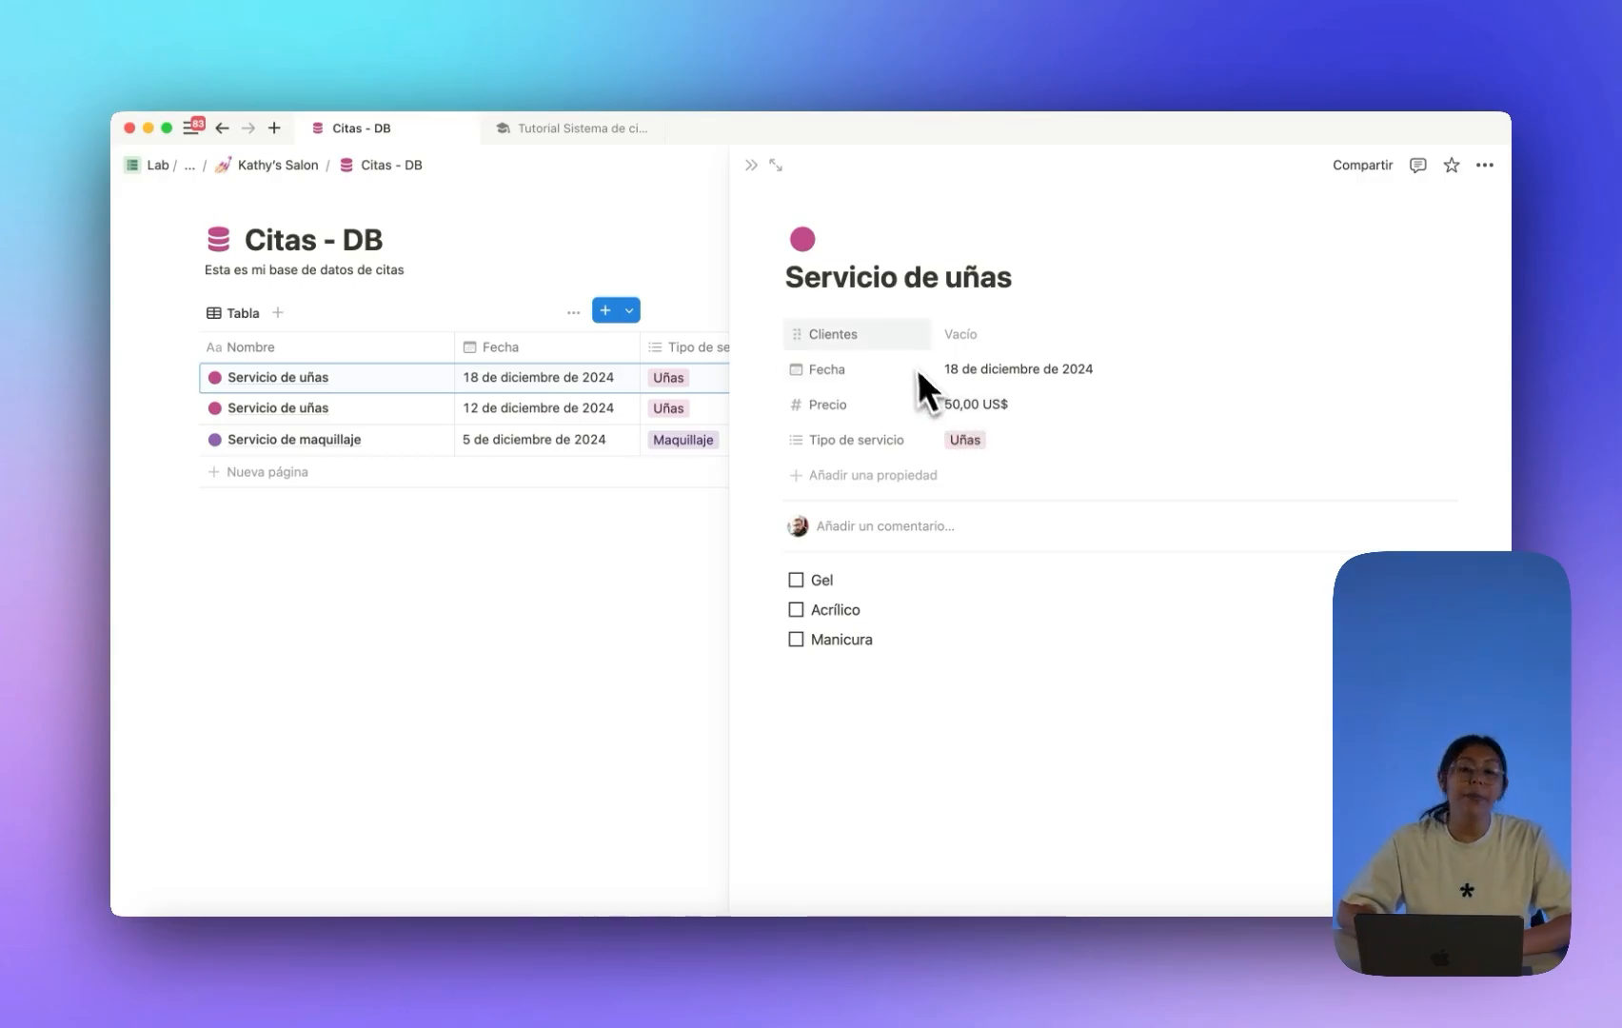
click(753, 166)
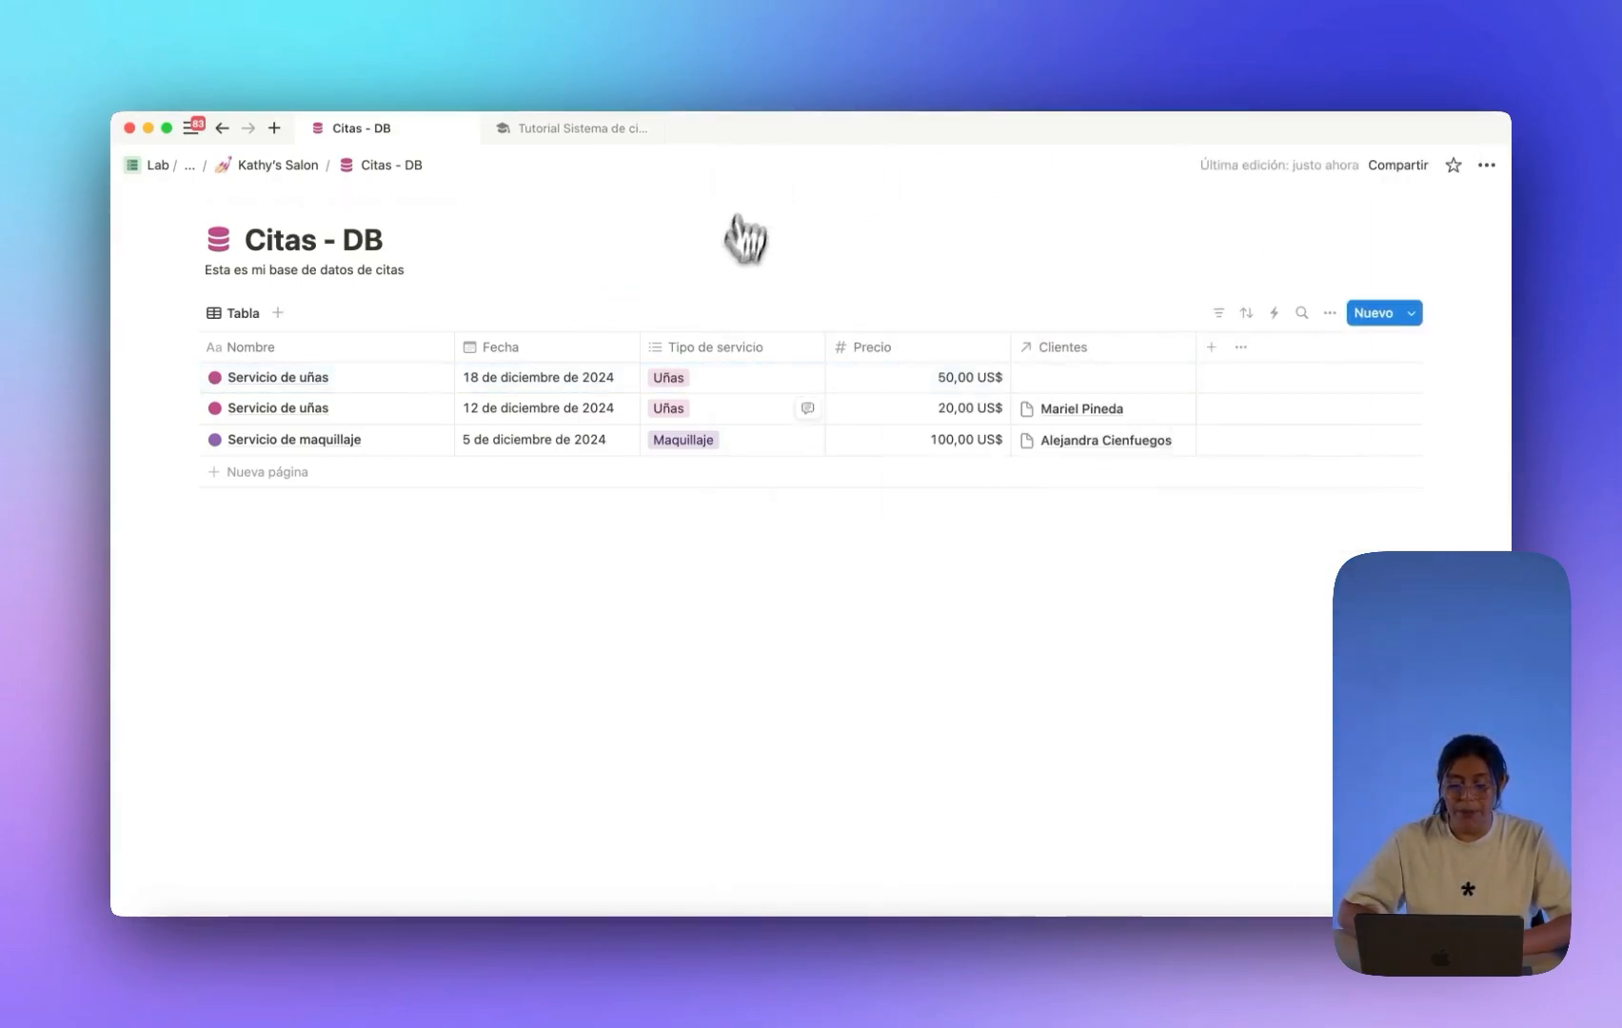
click(1409, 314)
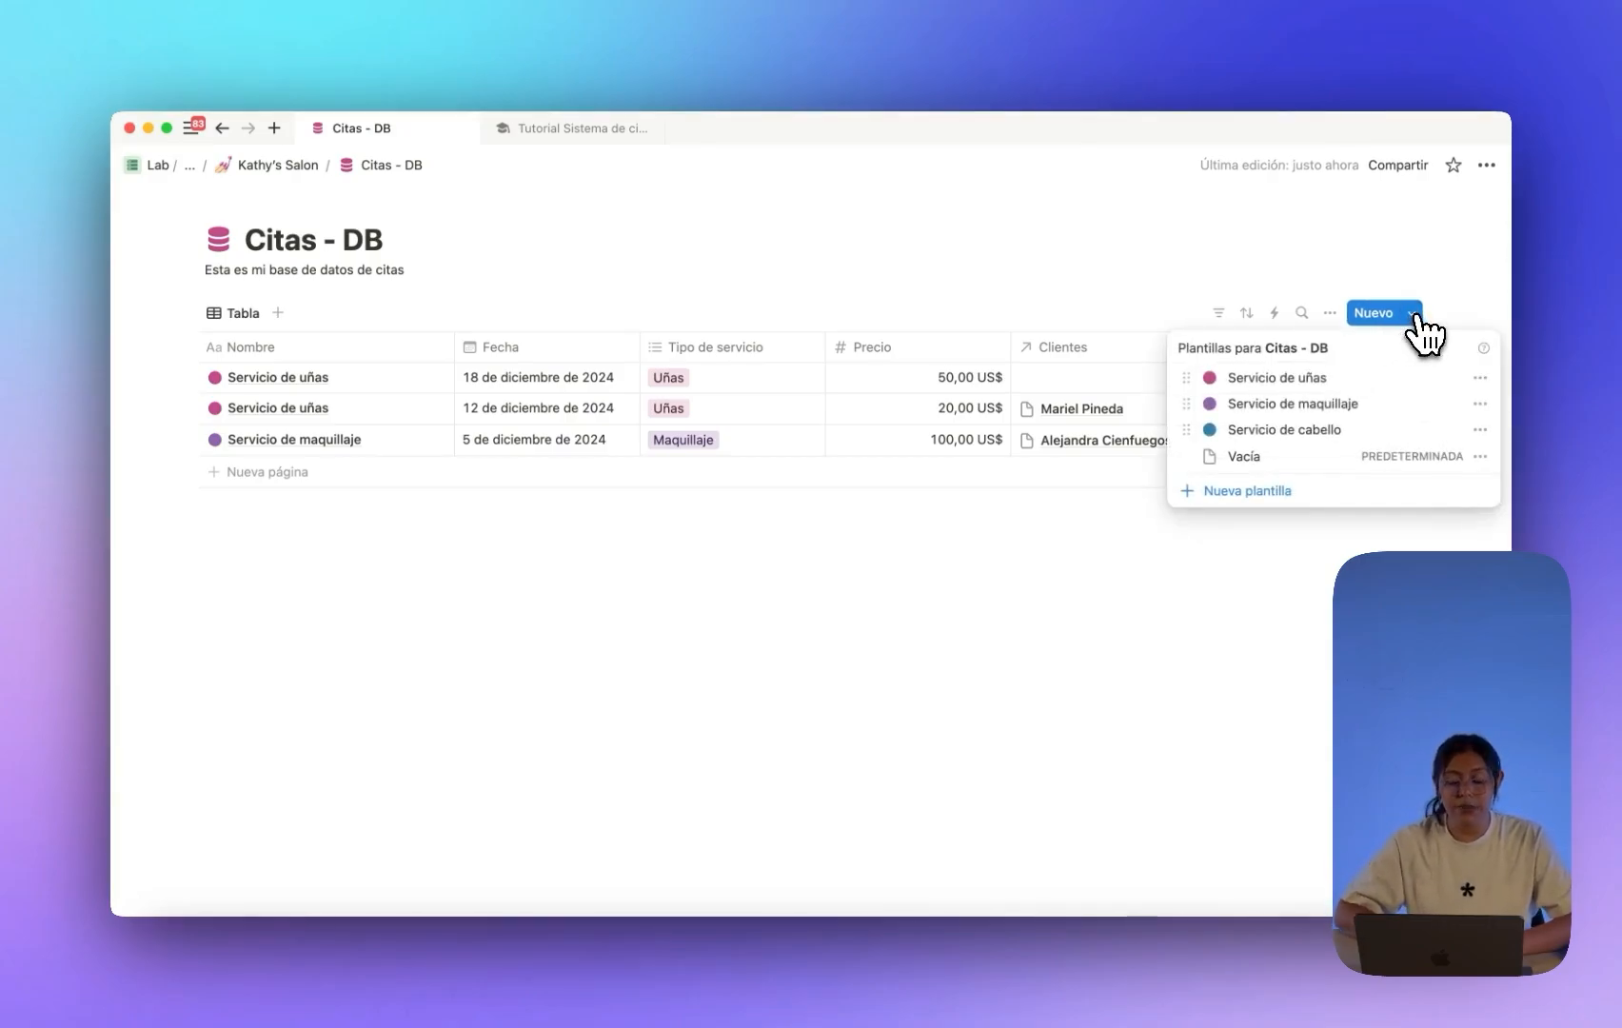
click(1027, 510)
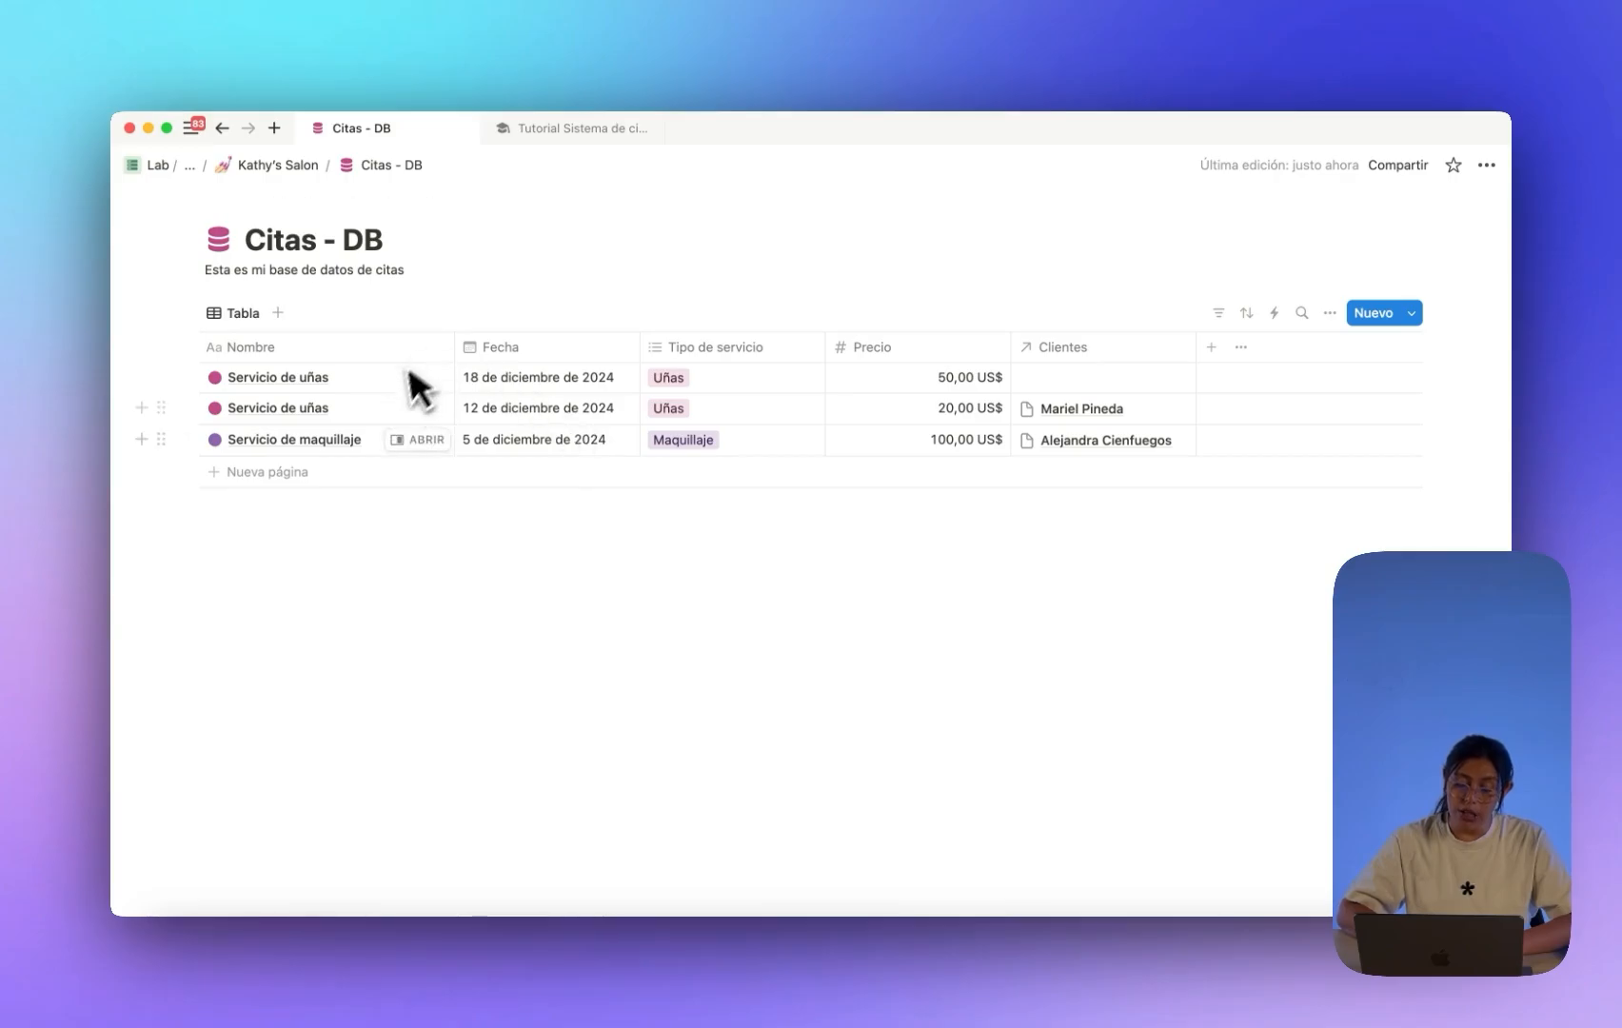
Return to the Kathy's Salon page, checking Citas - DB under Bases de datos.
click(271, 168)
scroll(496, 424, down, 5)
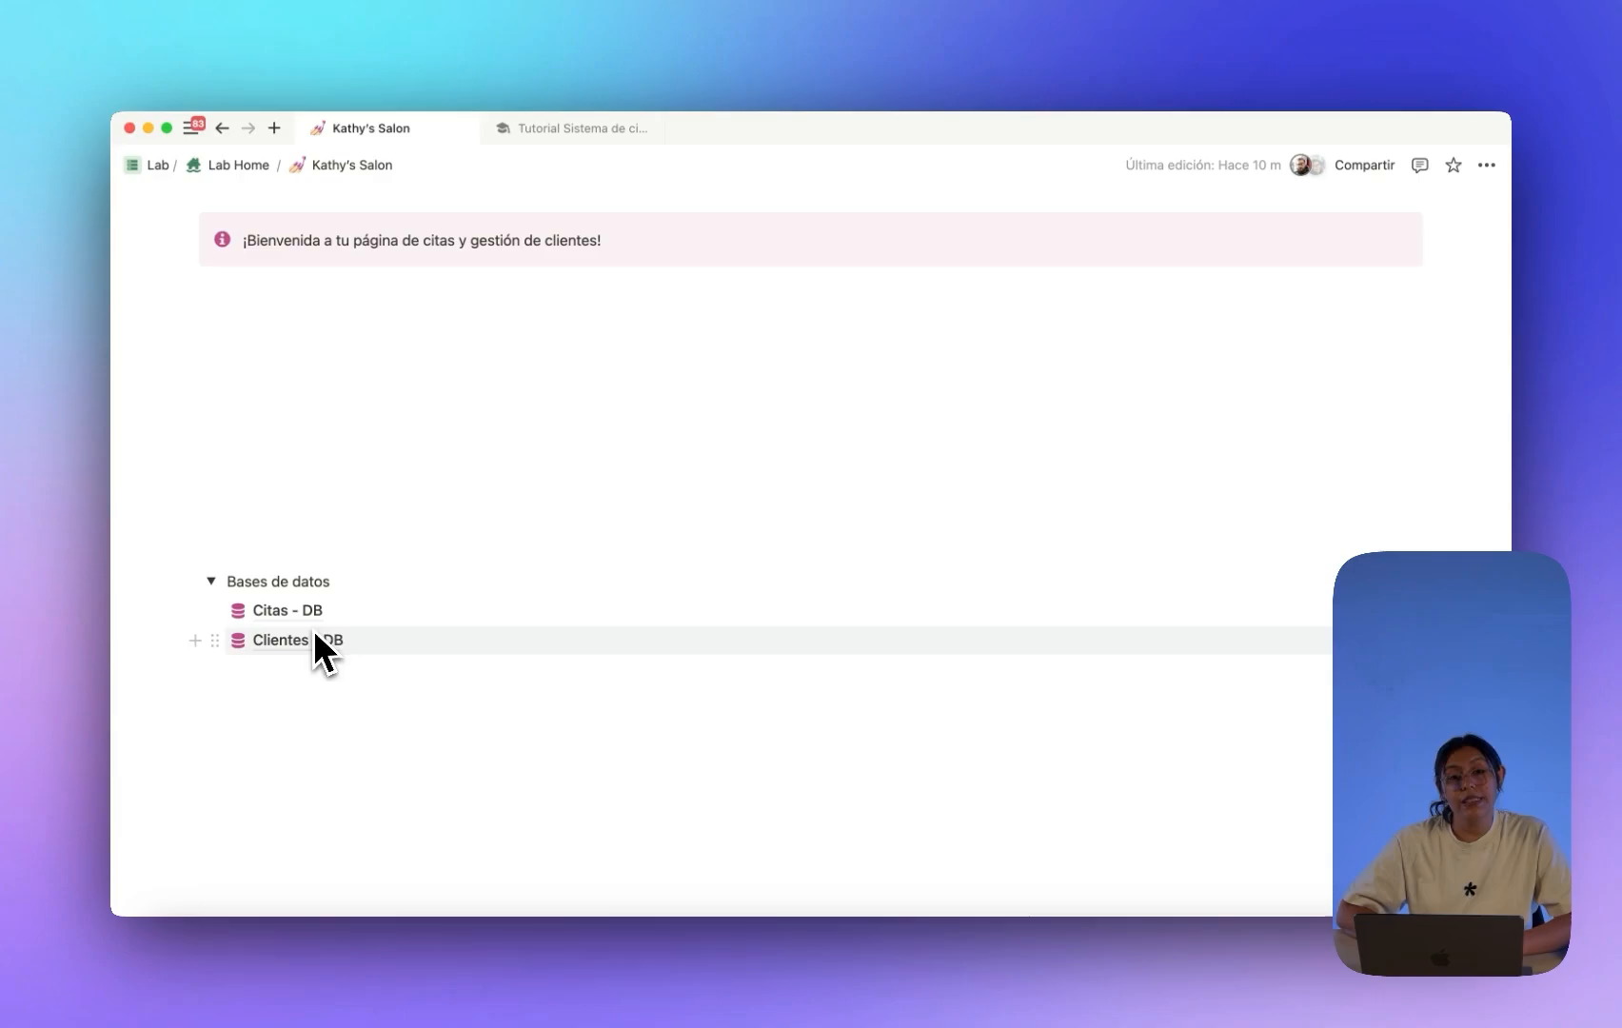
click(212, 581)
click(212, 641)
click(276, 610)
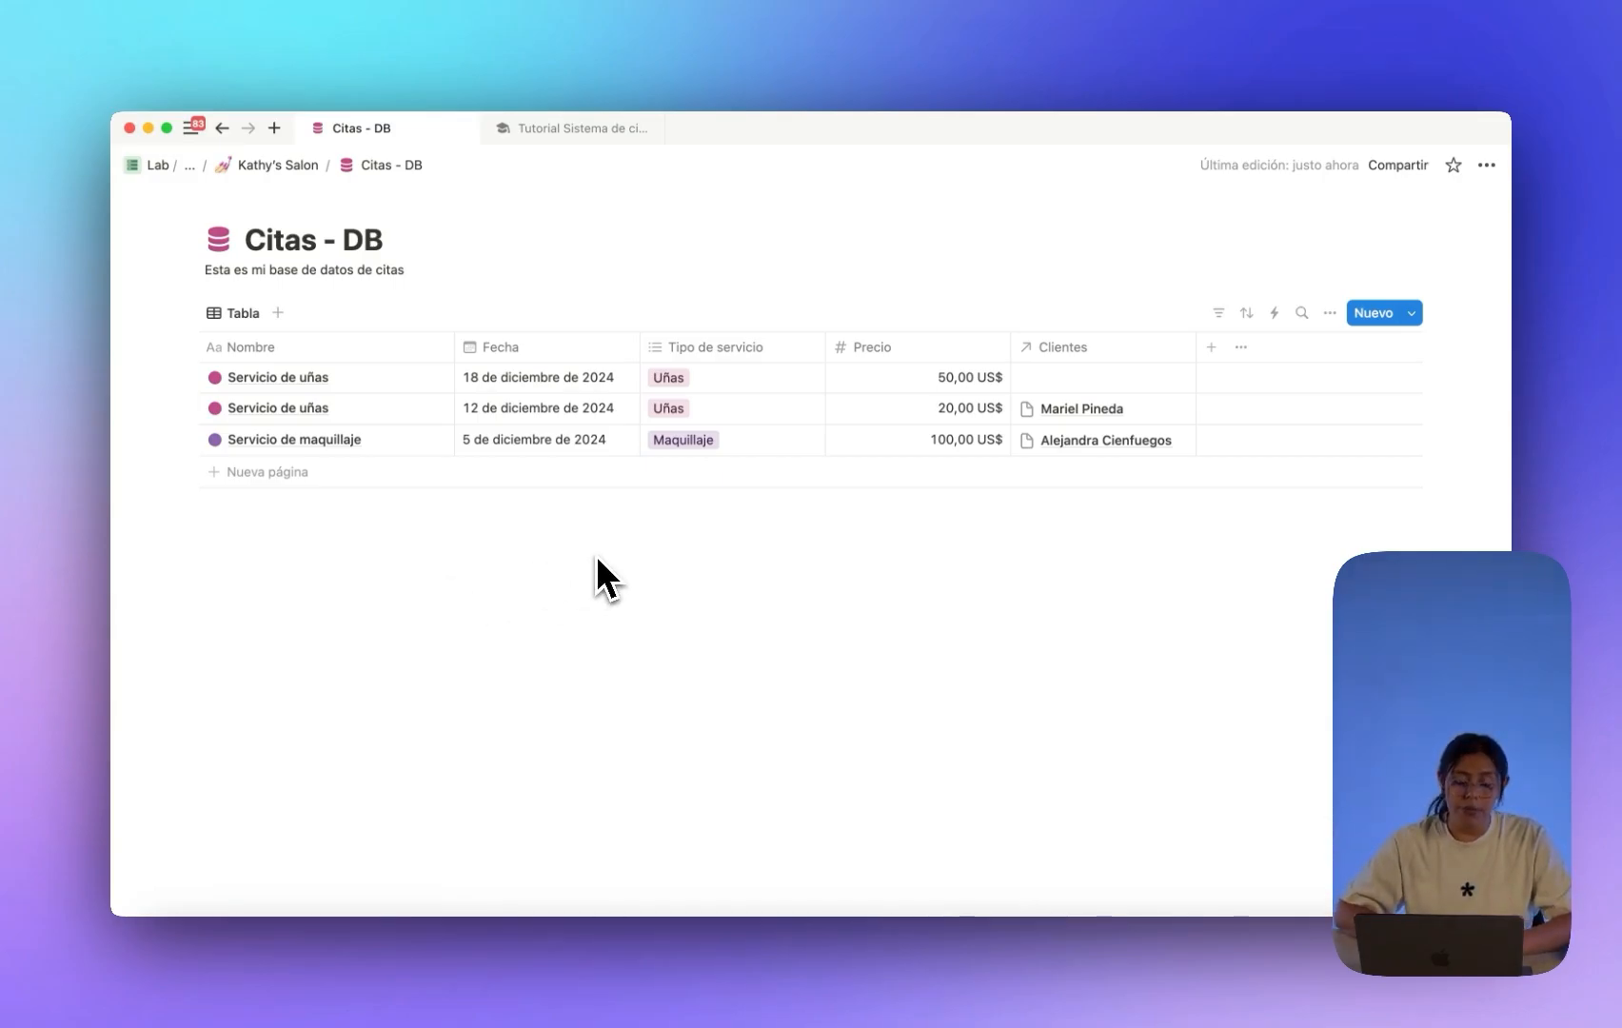
click(223, 129)
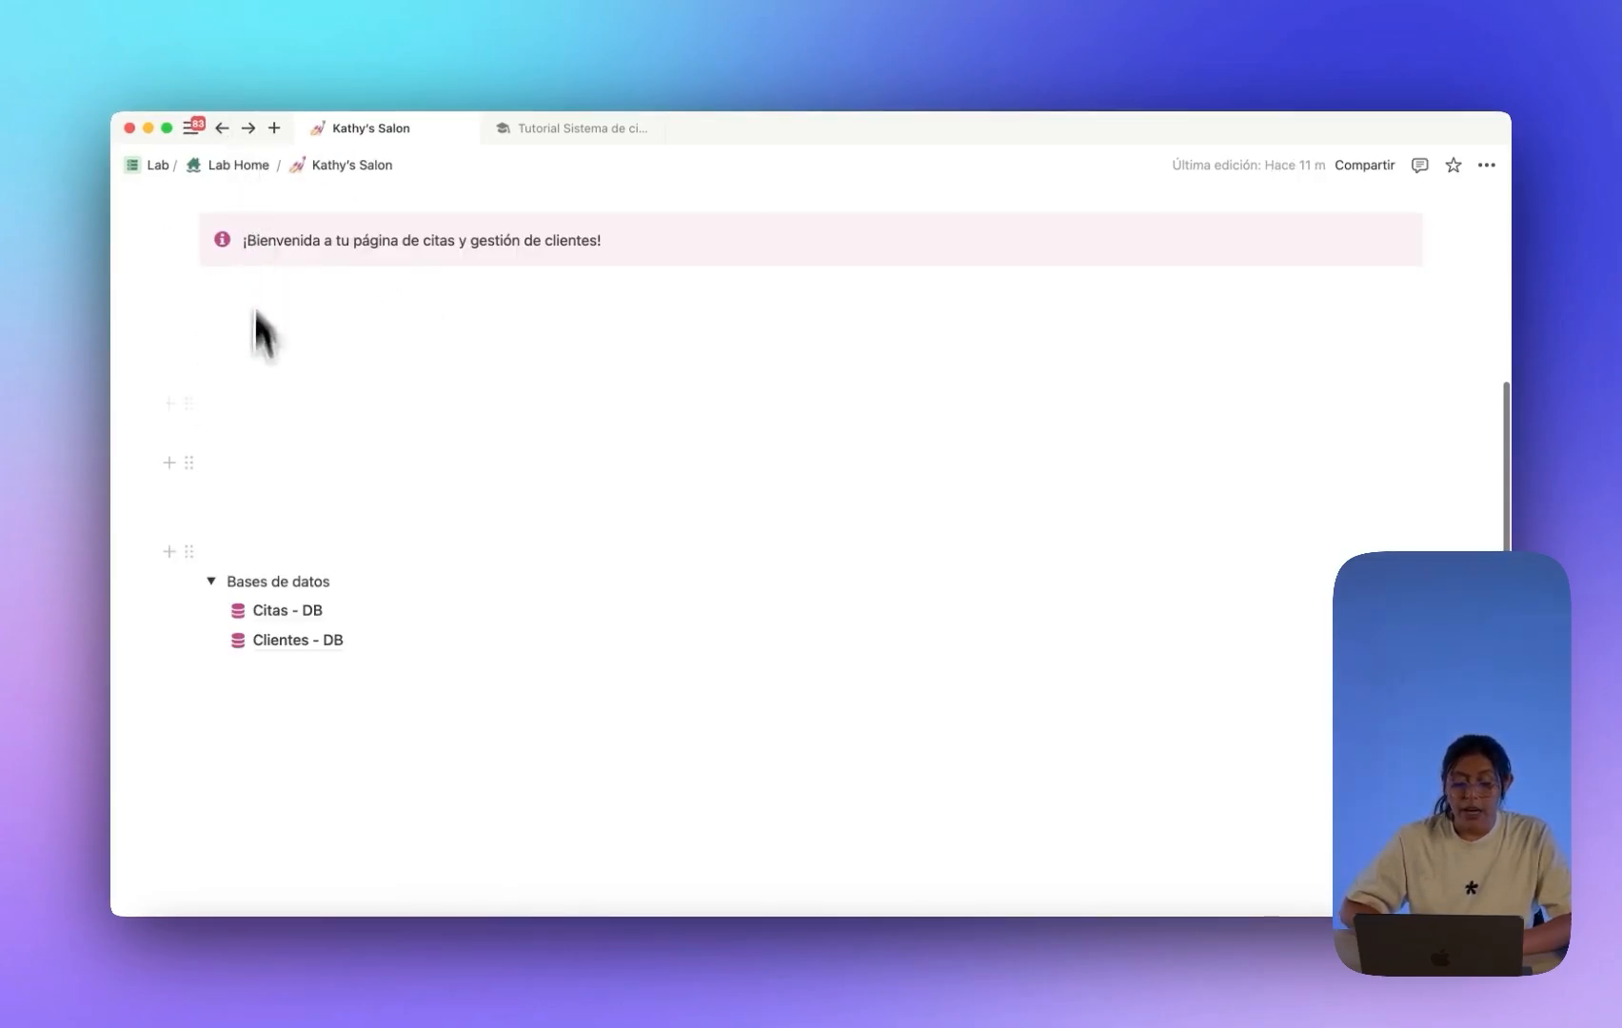
click(213, 581)
scroll(259, 543, up, 2)
scroll(248, 495, down, 2)
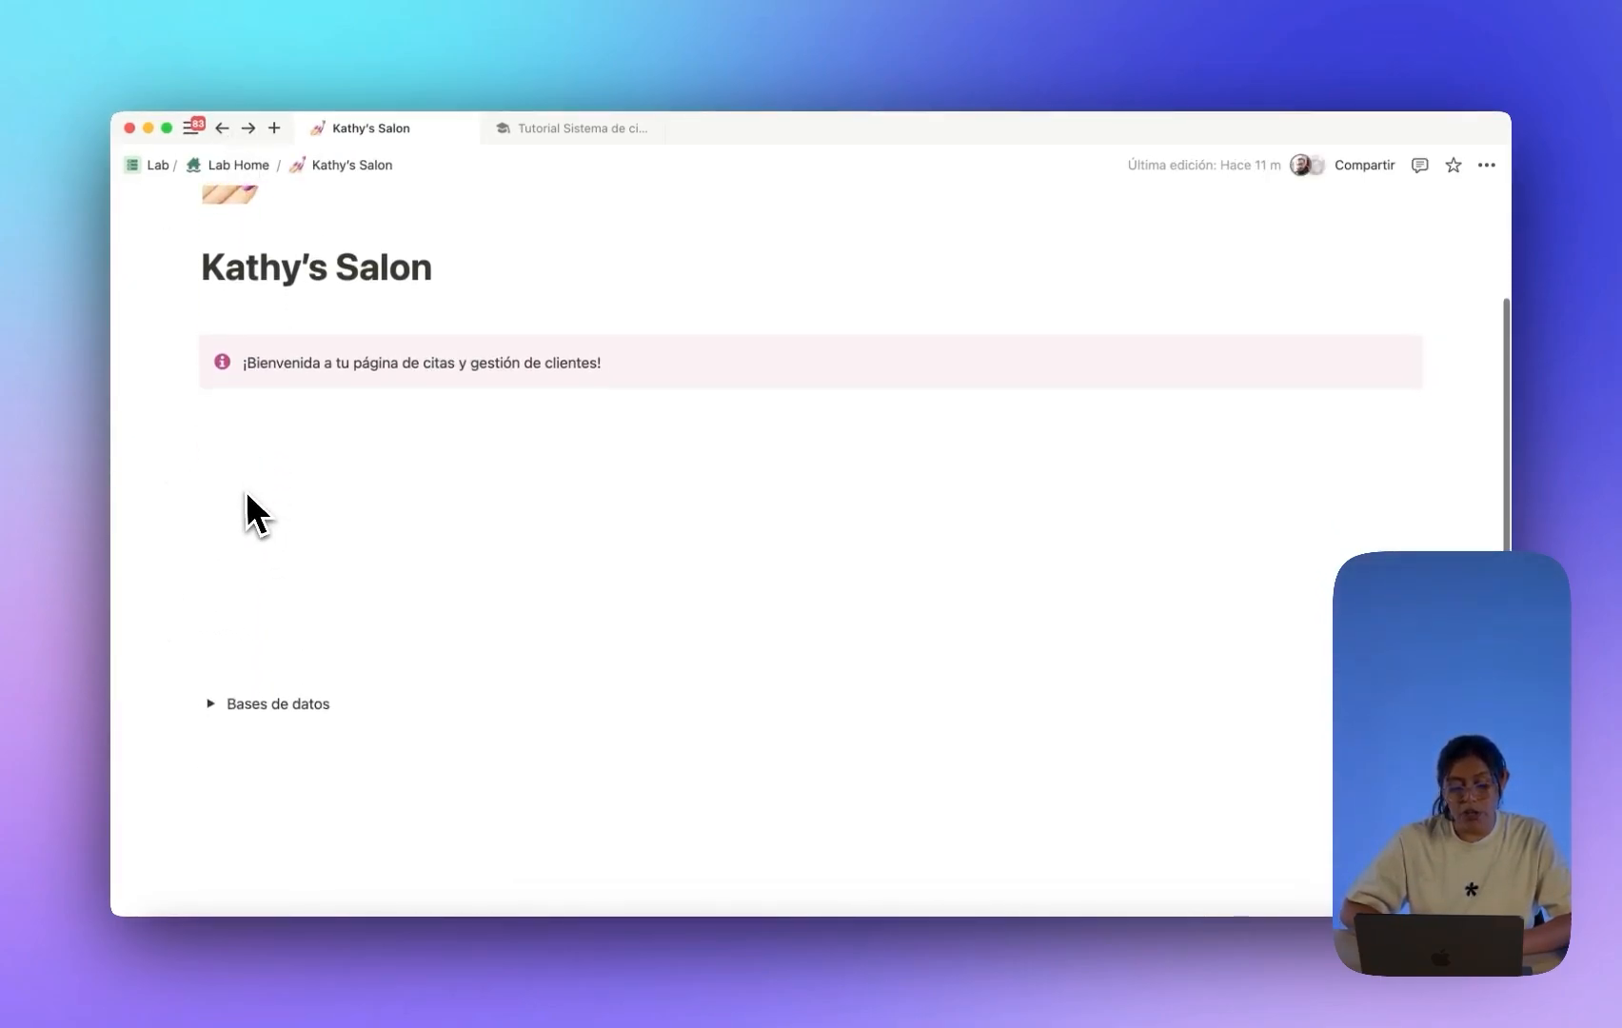
click(212, 641)
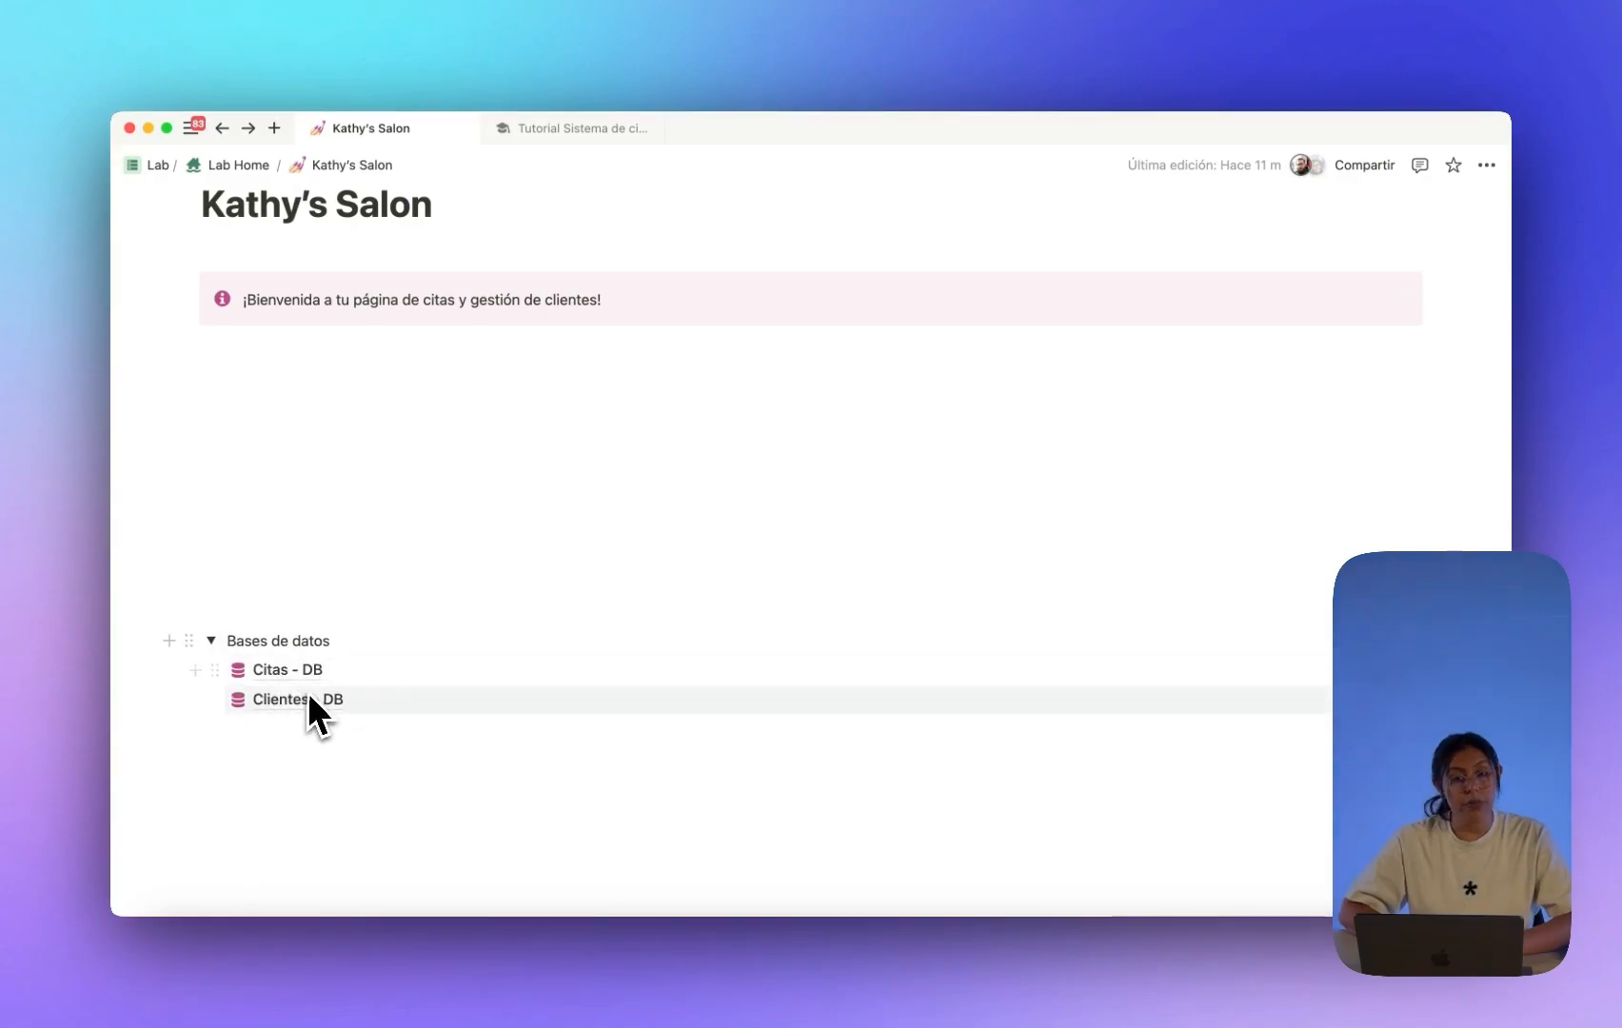
mouse_move(315, 702)
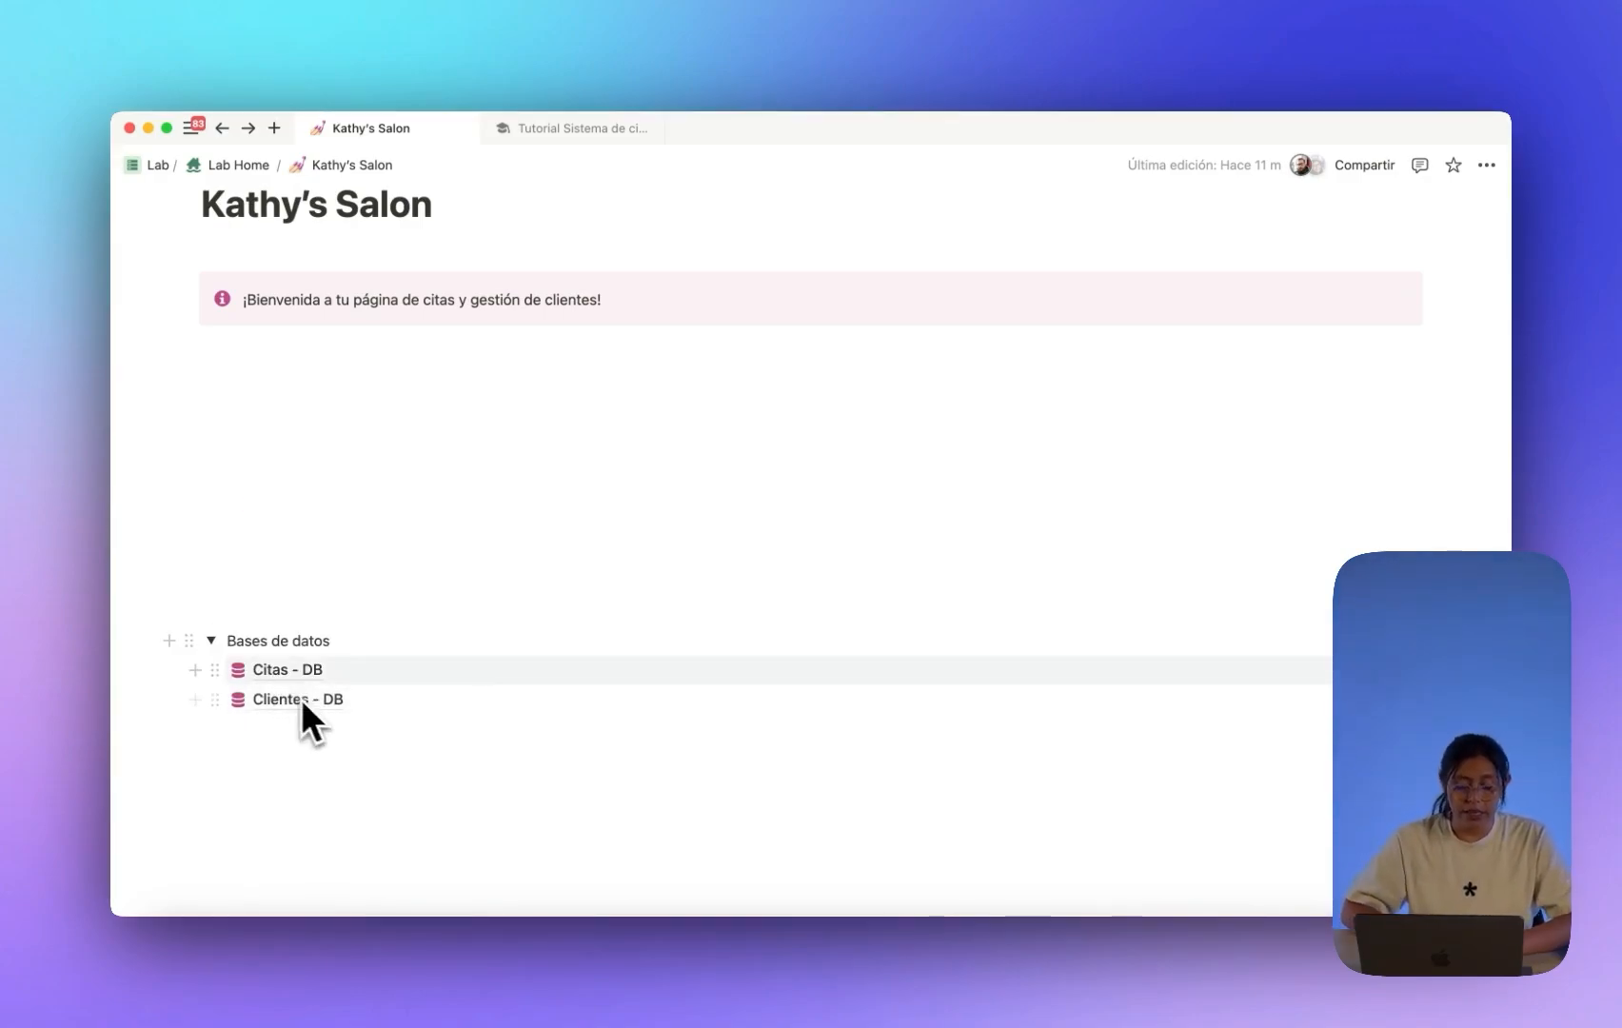
click(211, 641)
Type /linked in the empty line below the welcome callout.
click(256, 385)
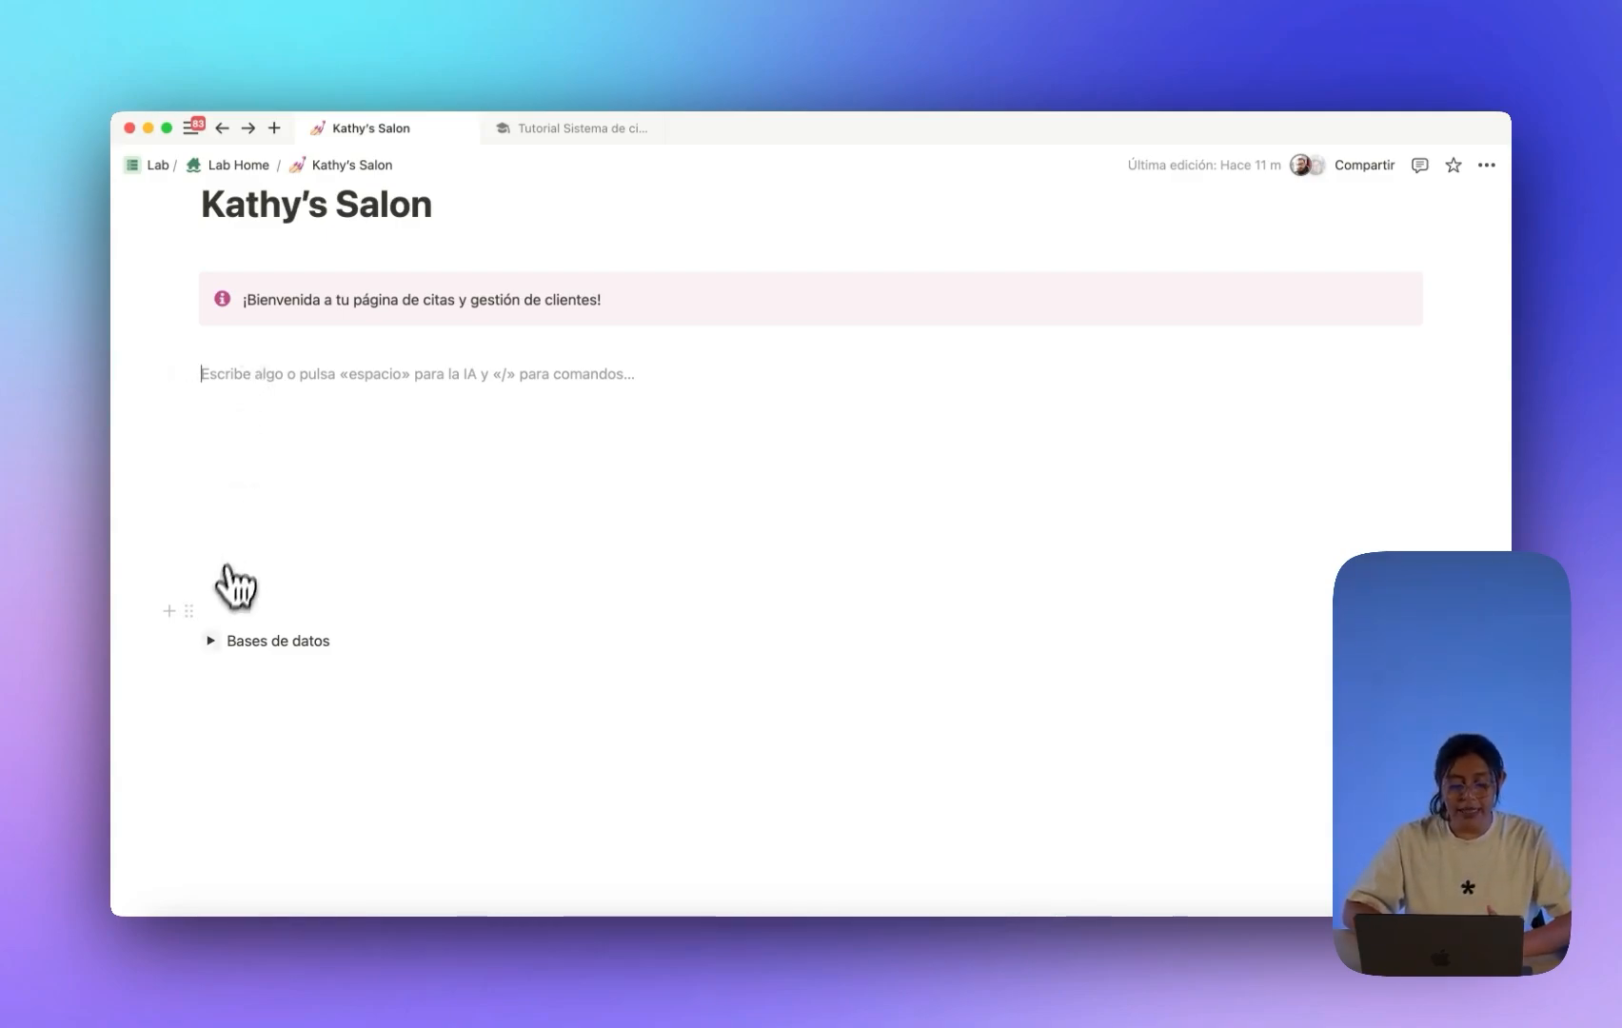
click(212, 640)
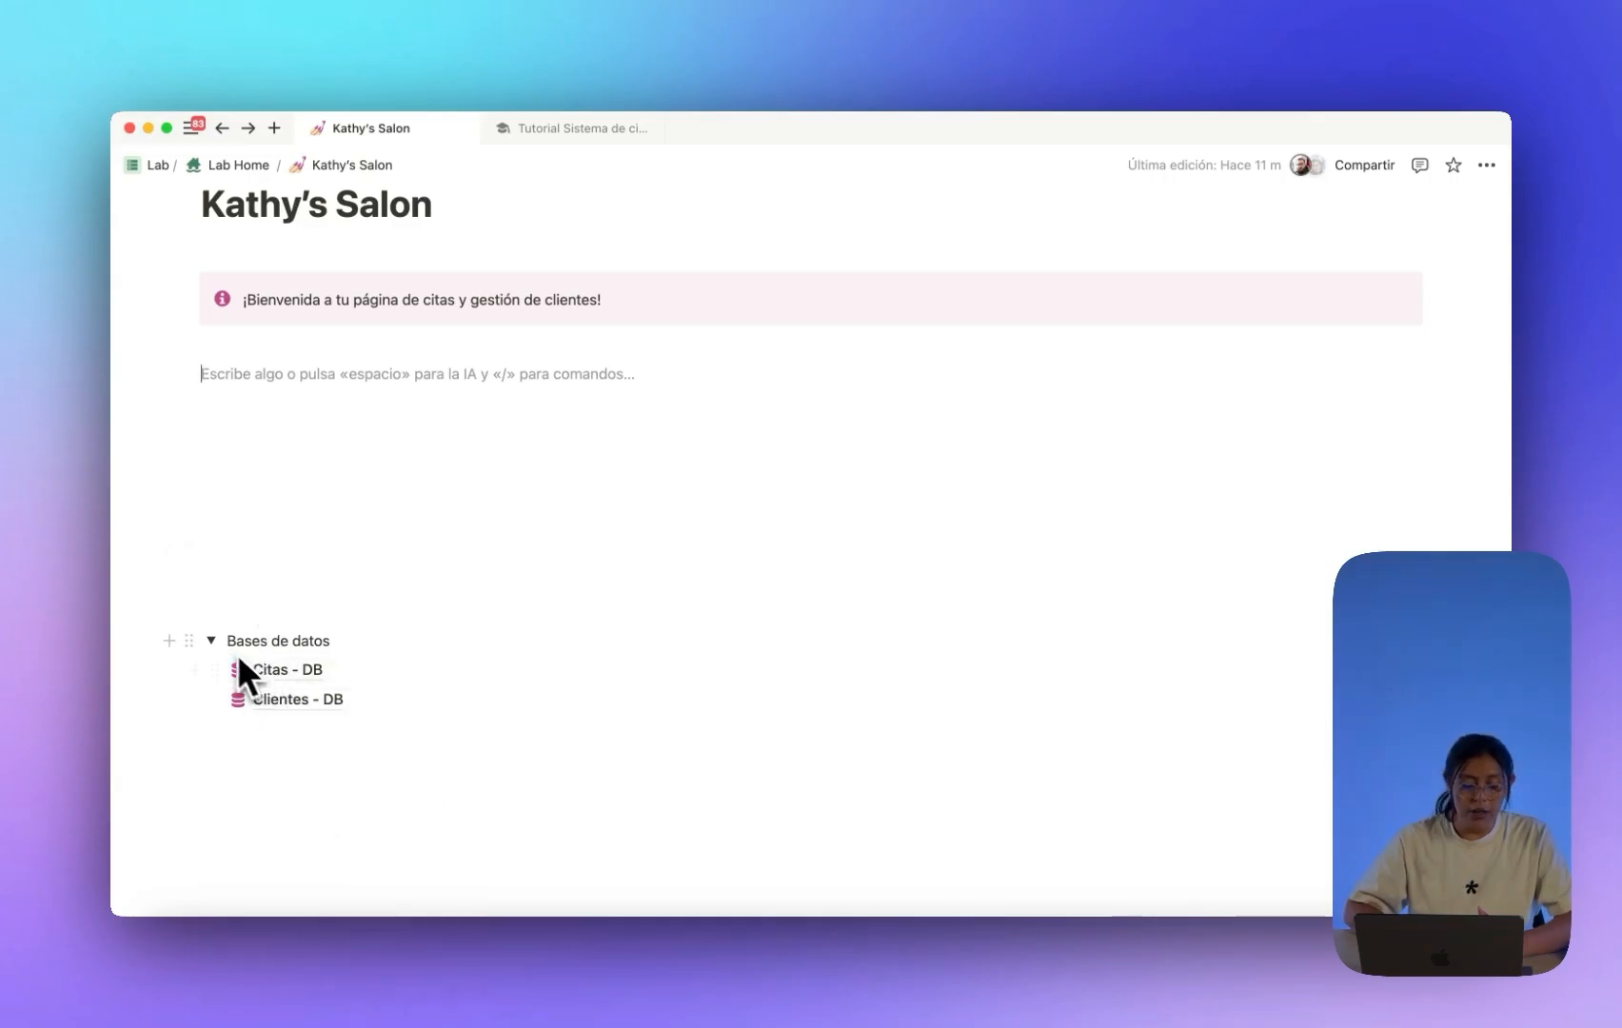
click(211, 640)
text(/linked)
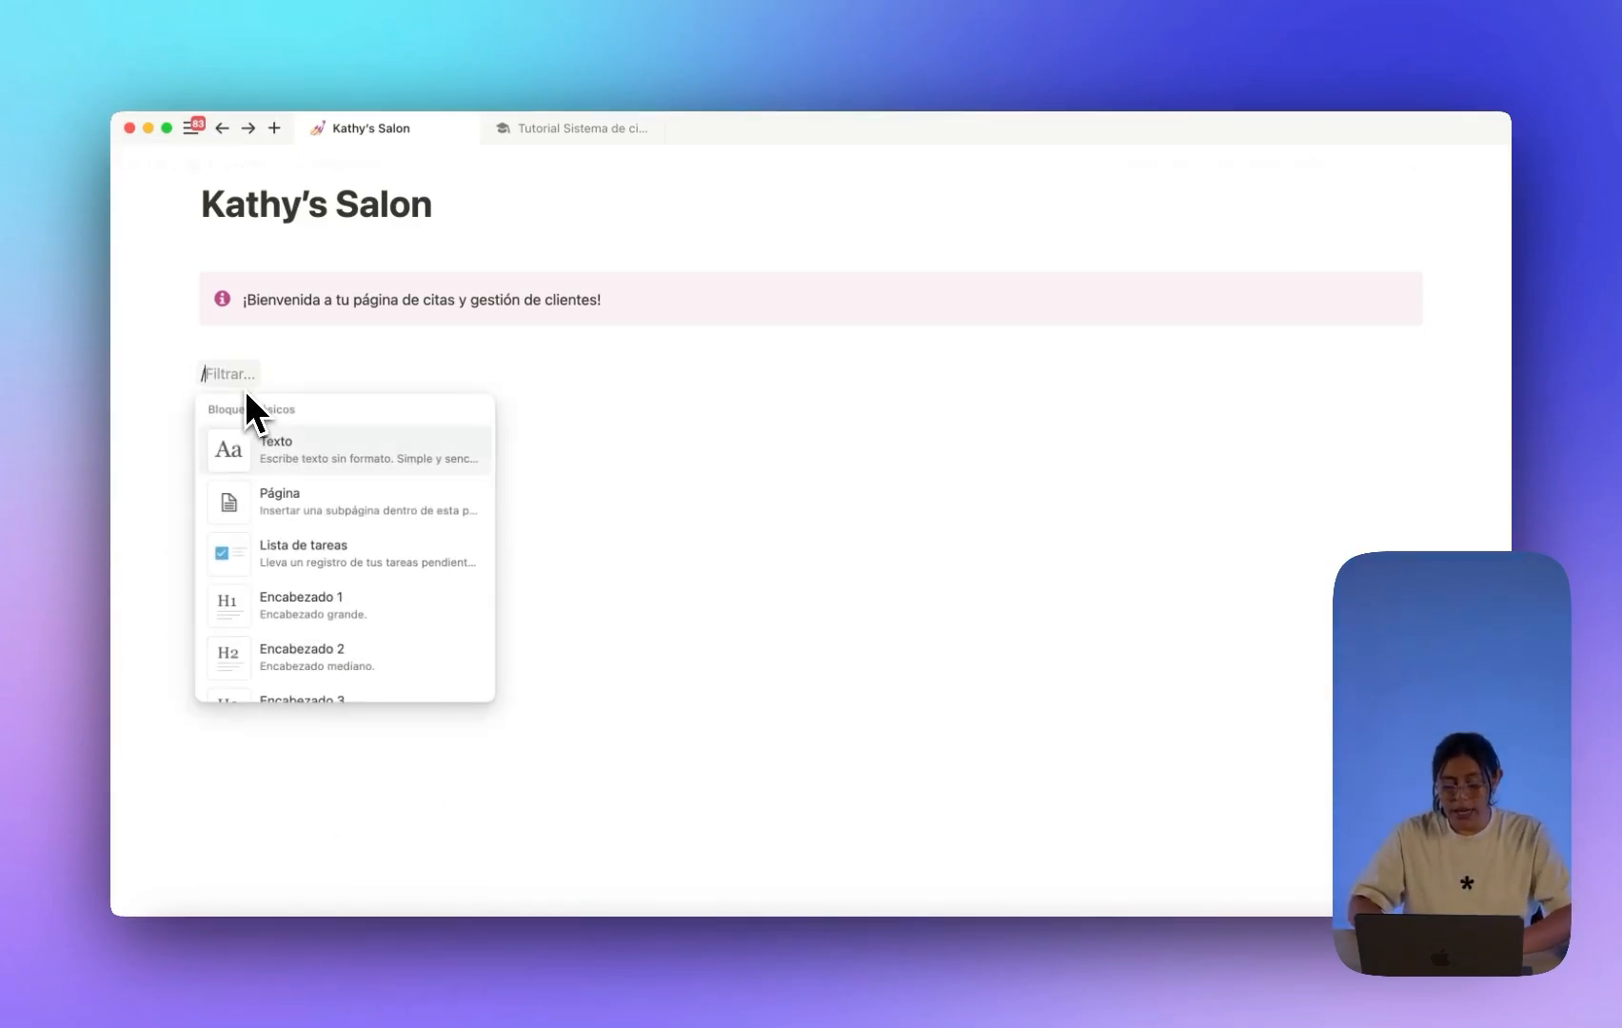
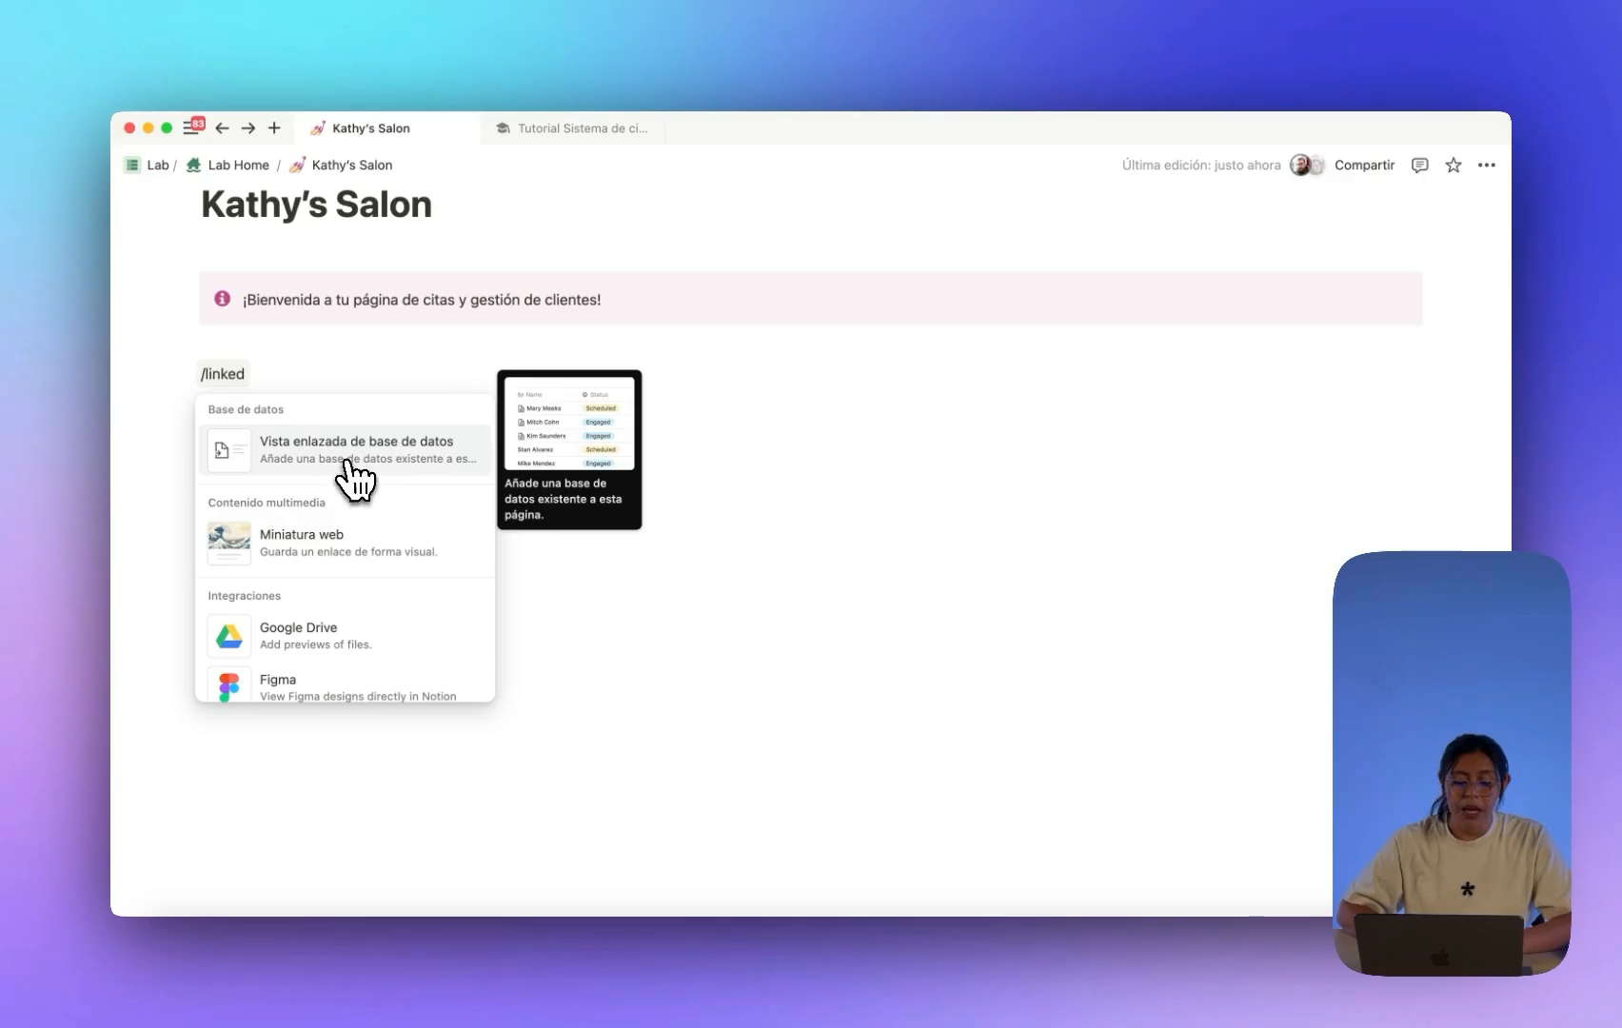
Insert a linked Citas - DB view as a Calendario layout, showing diciembre de 2024.
click(326, 463)
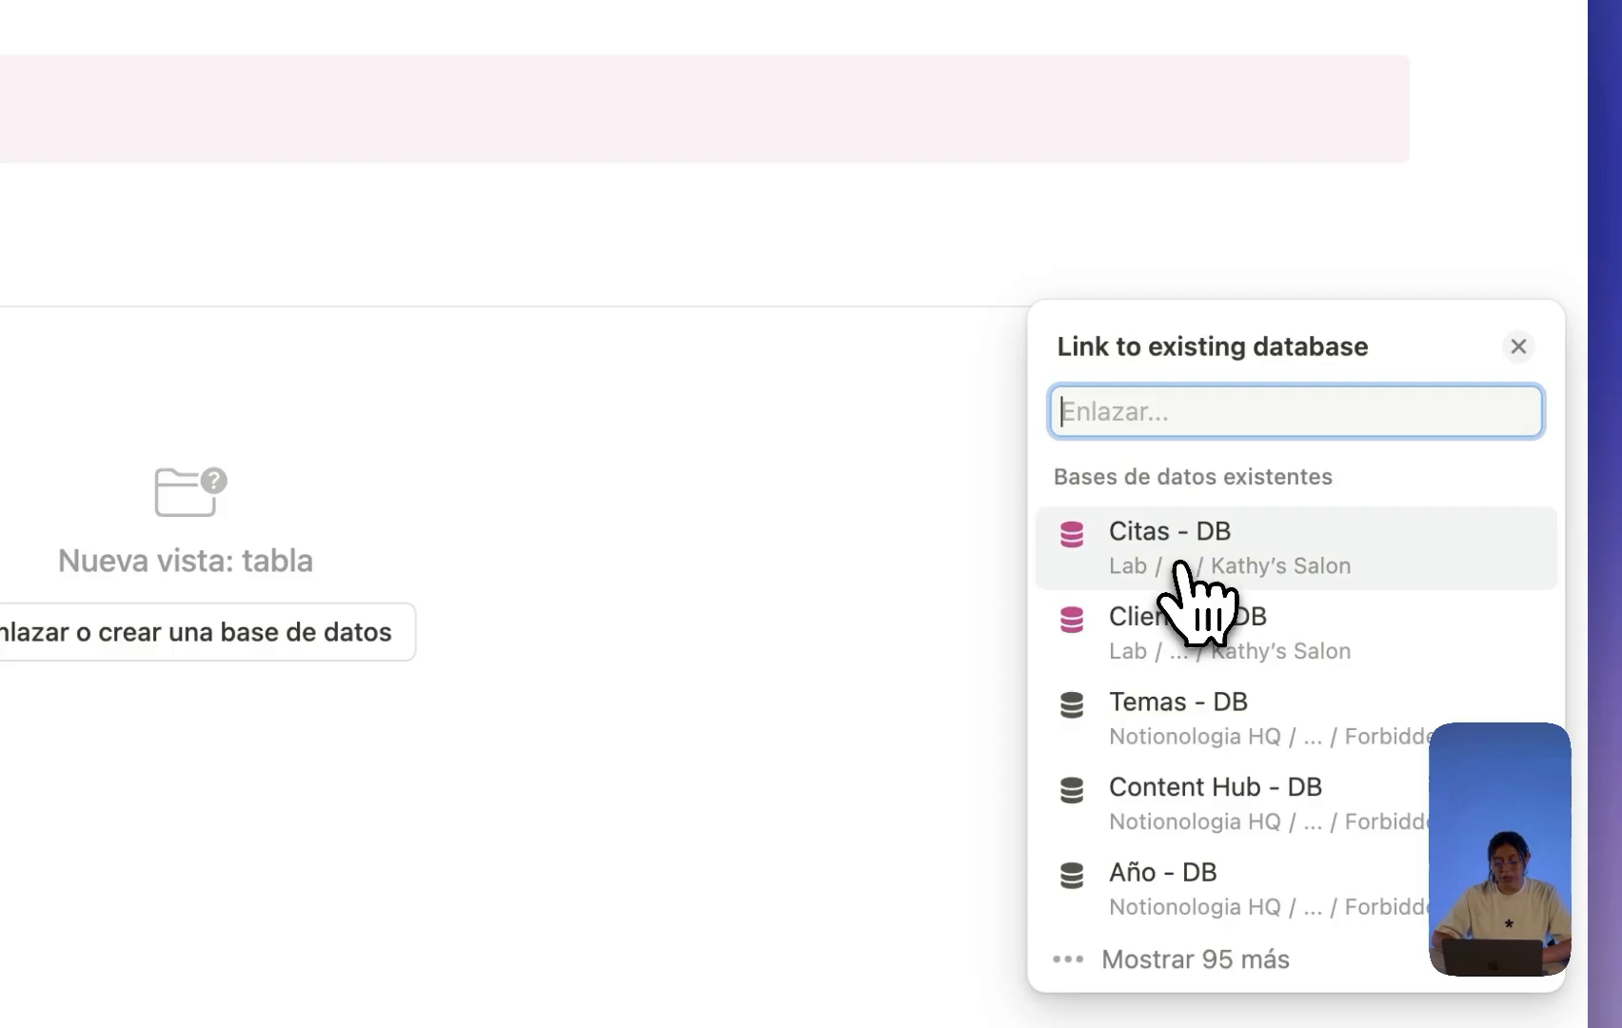
click(1128, 563)
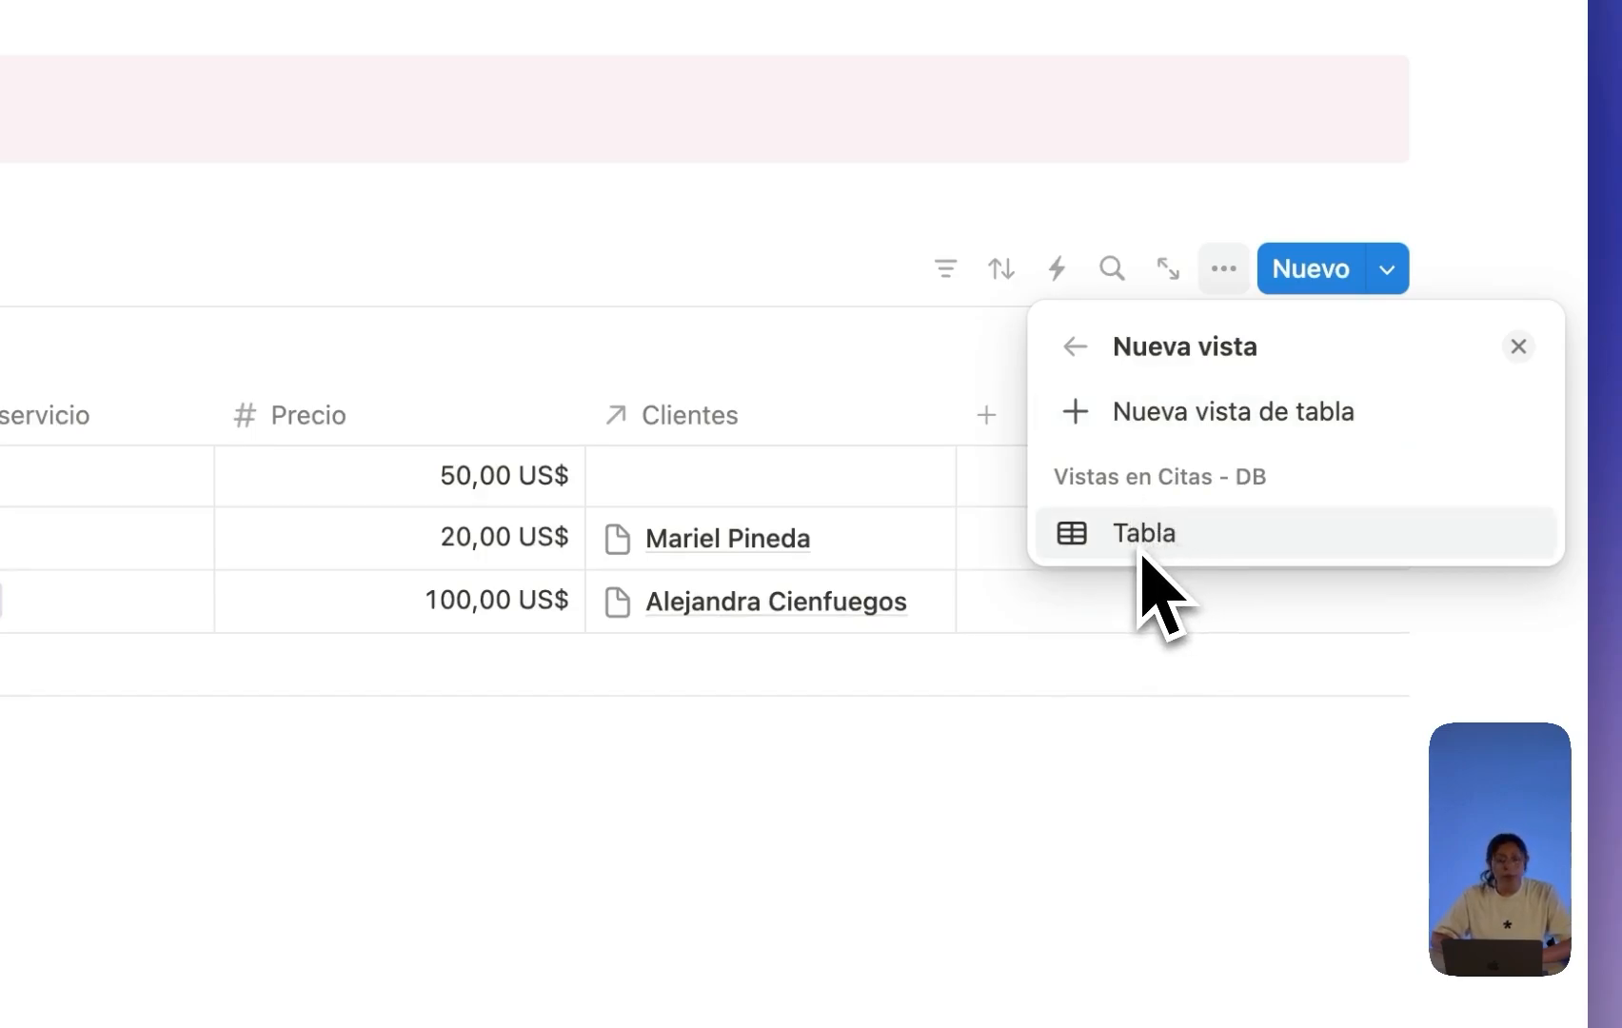
click(1183, 424)
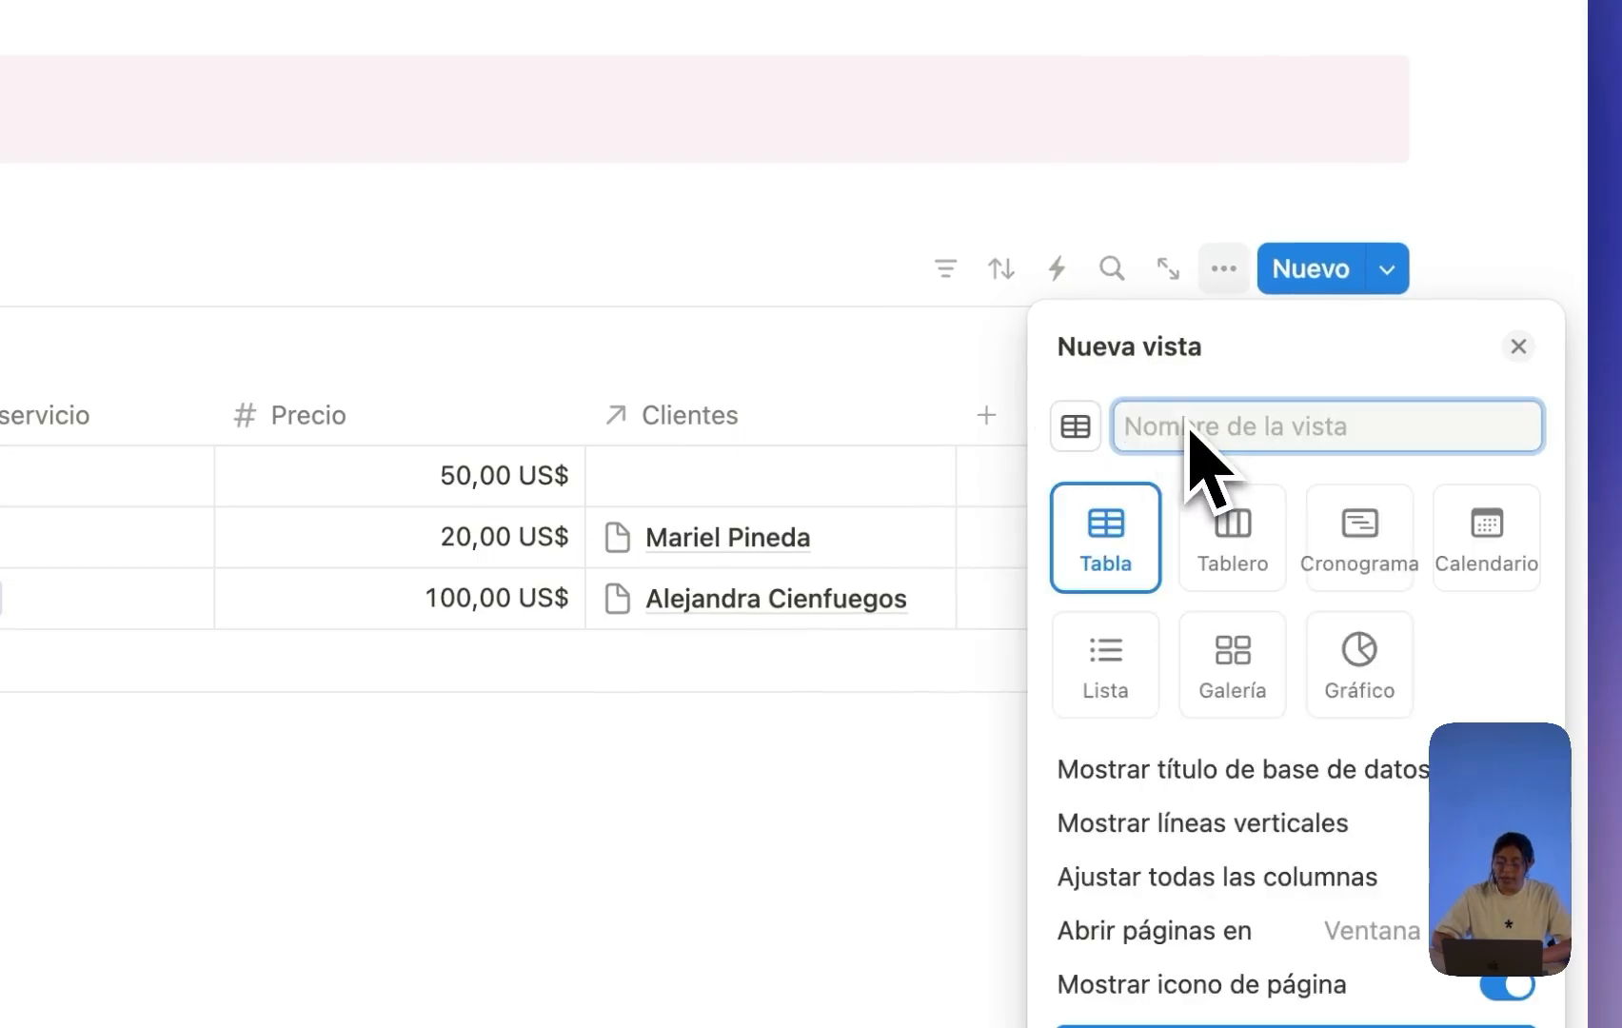
click(1471, 576)
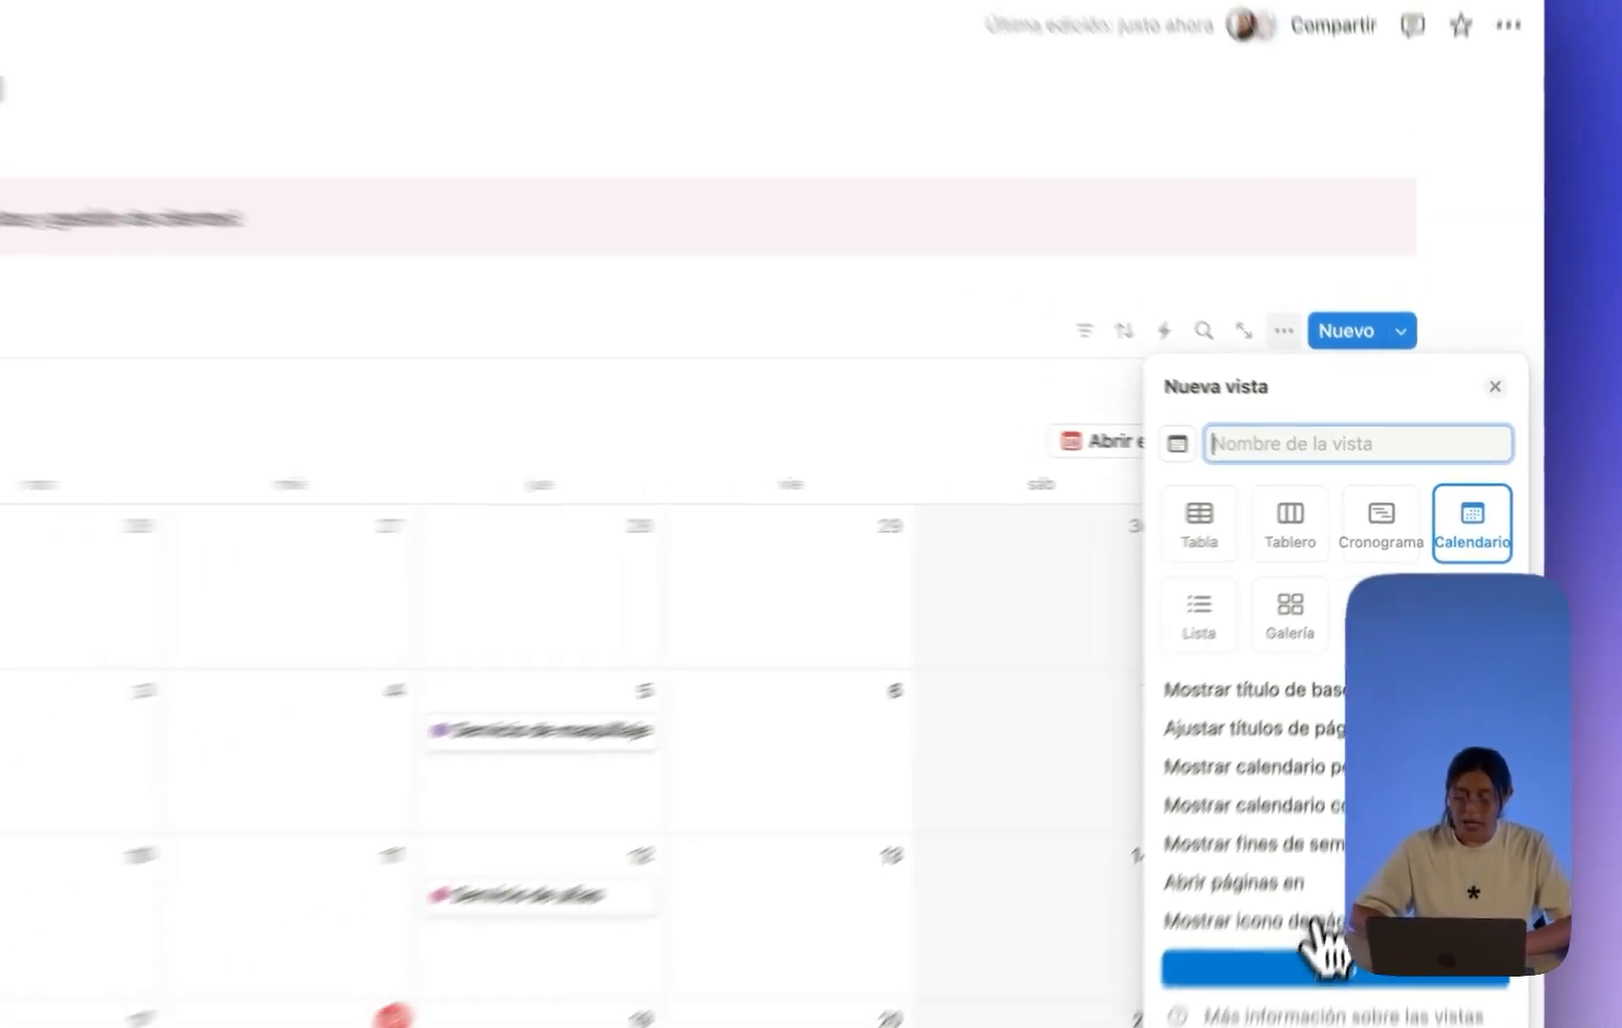
click(1323, 965)
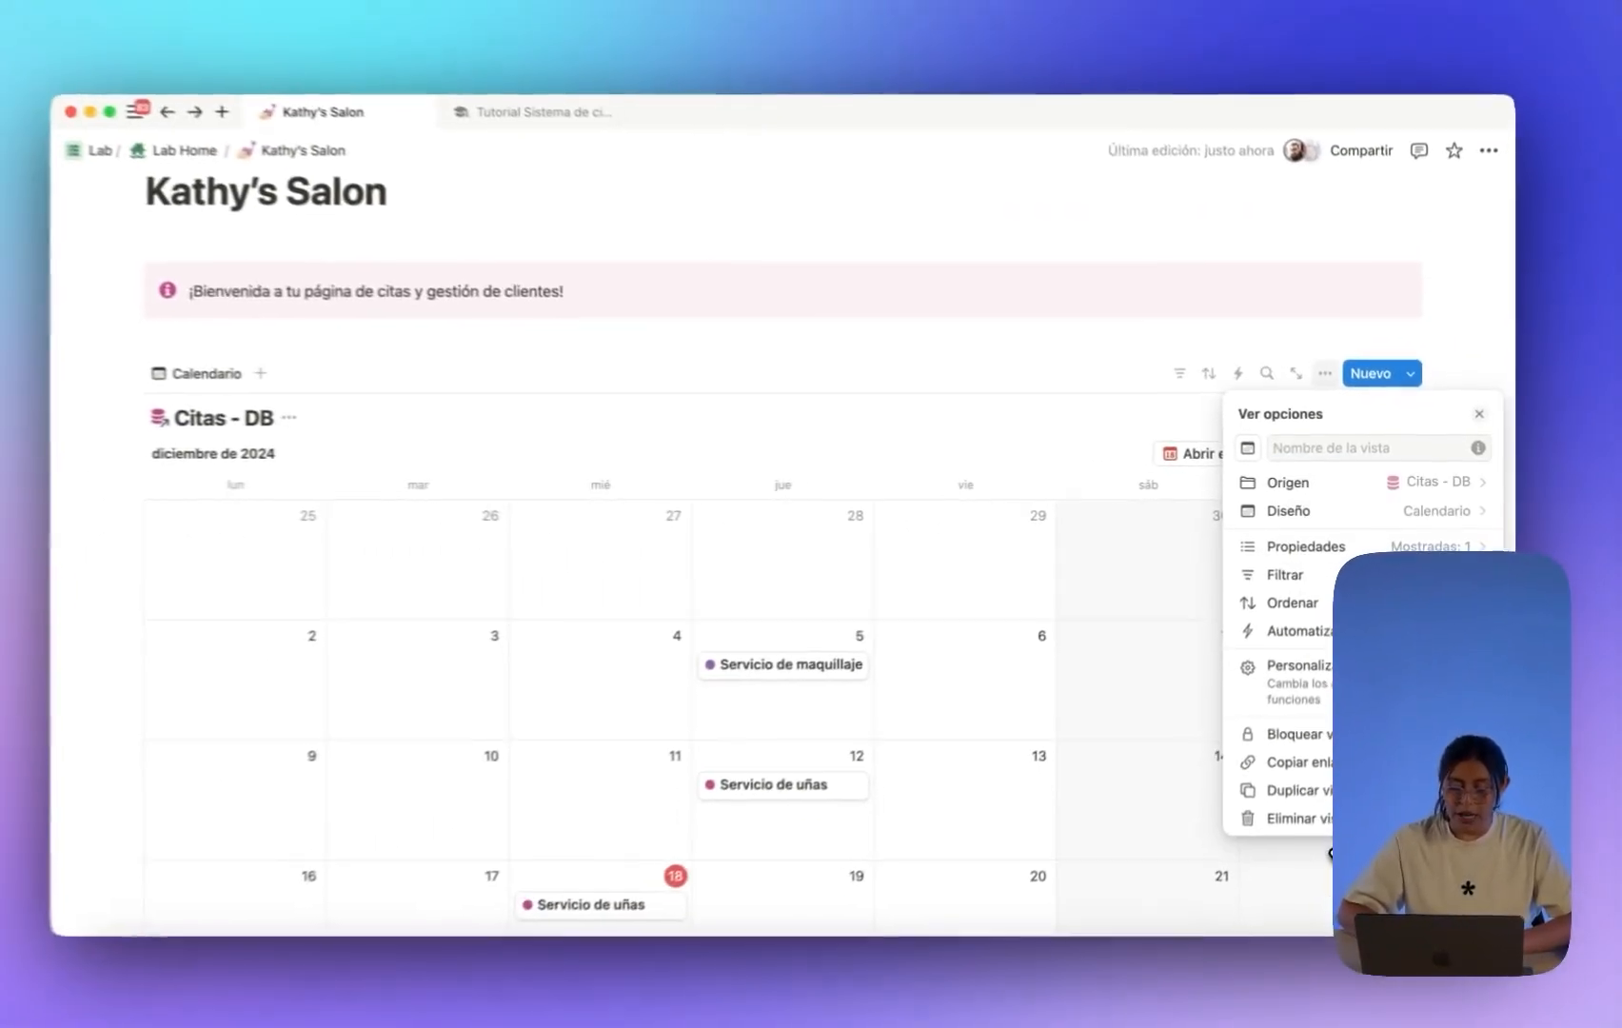
click(609, 381)
scroll(533, 426, down, 2)
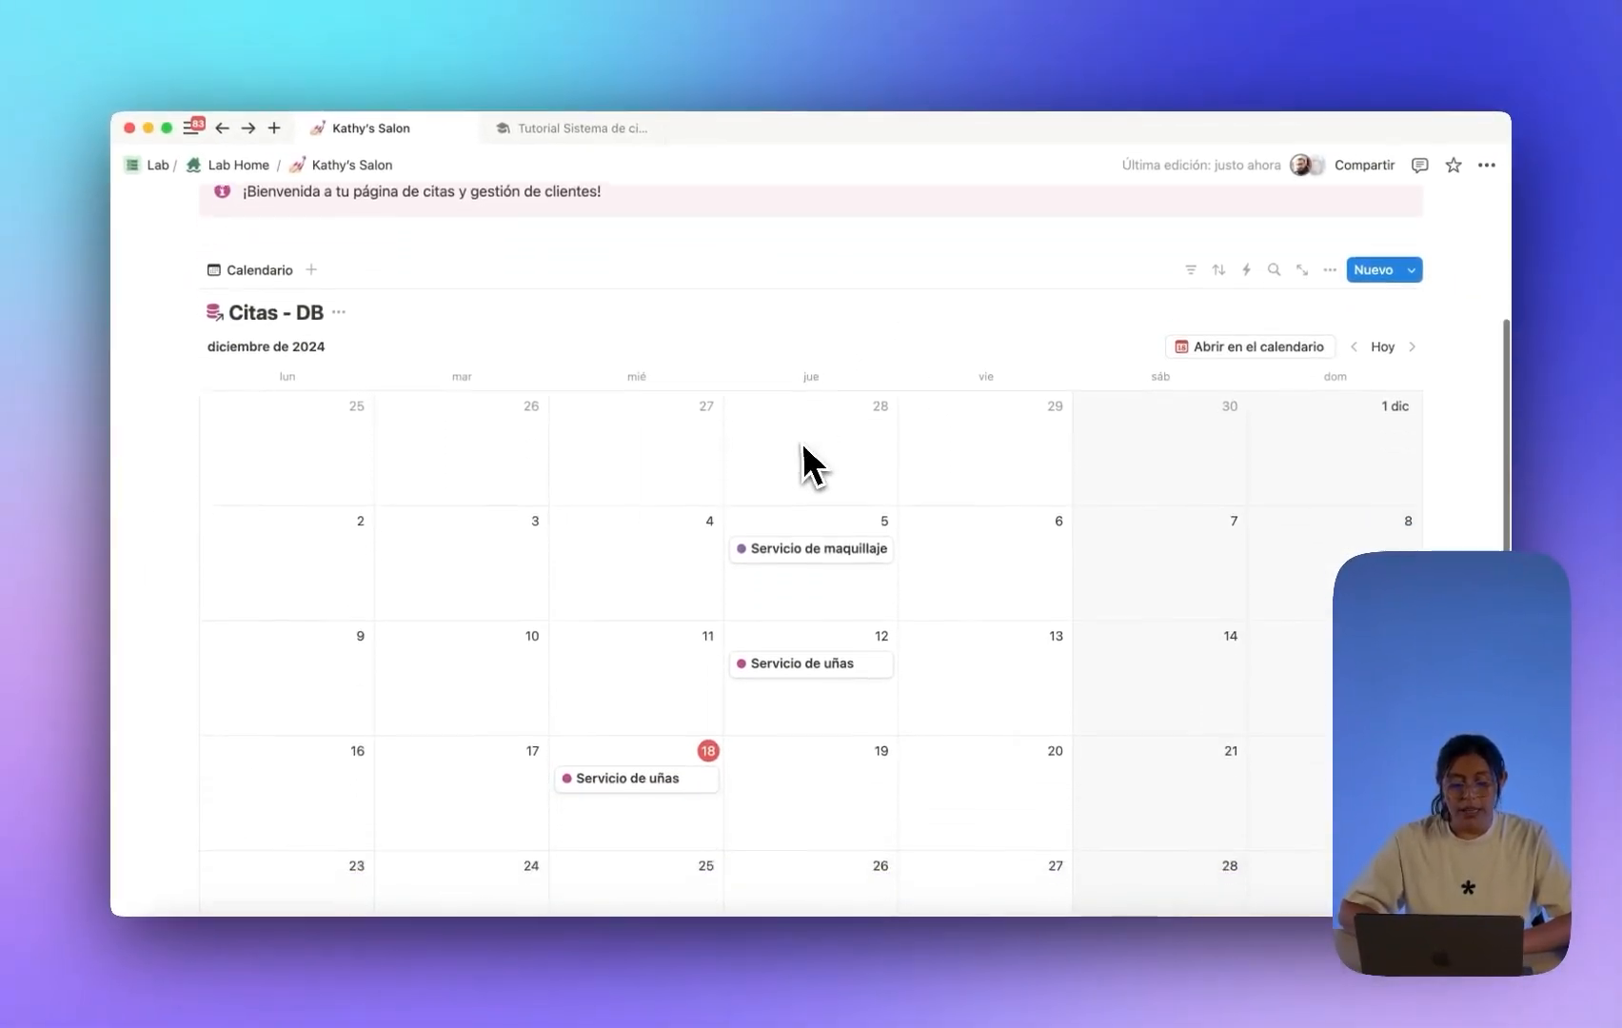
scroll(800, 456, down, 10)
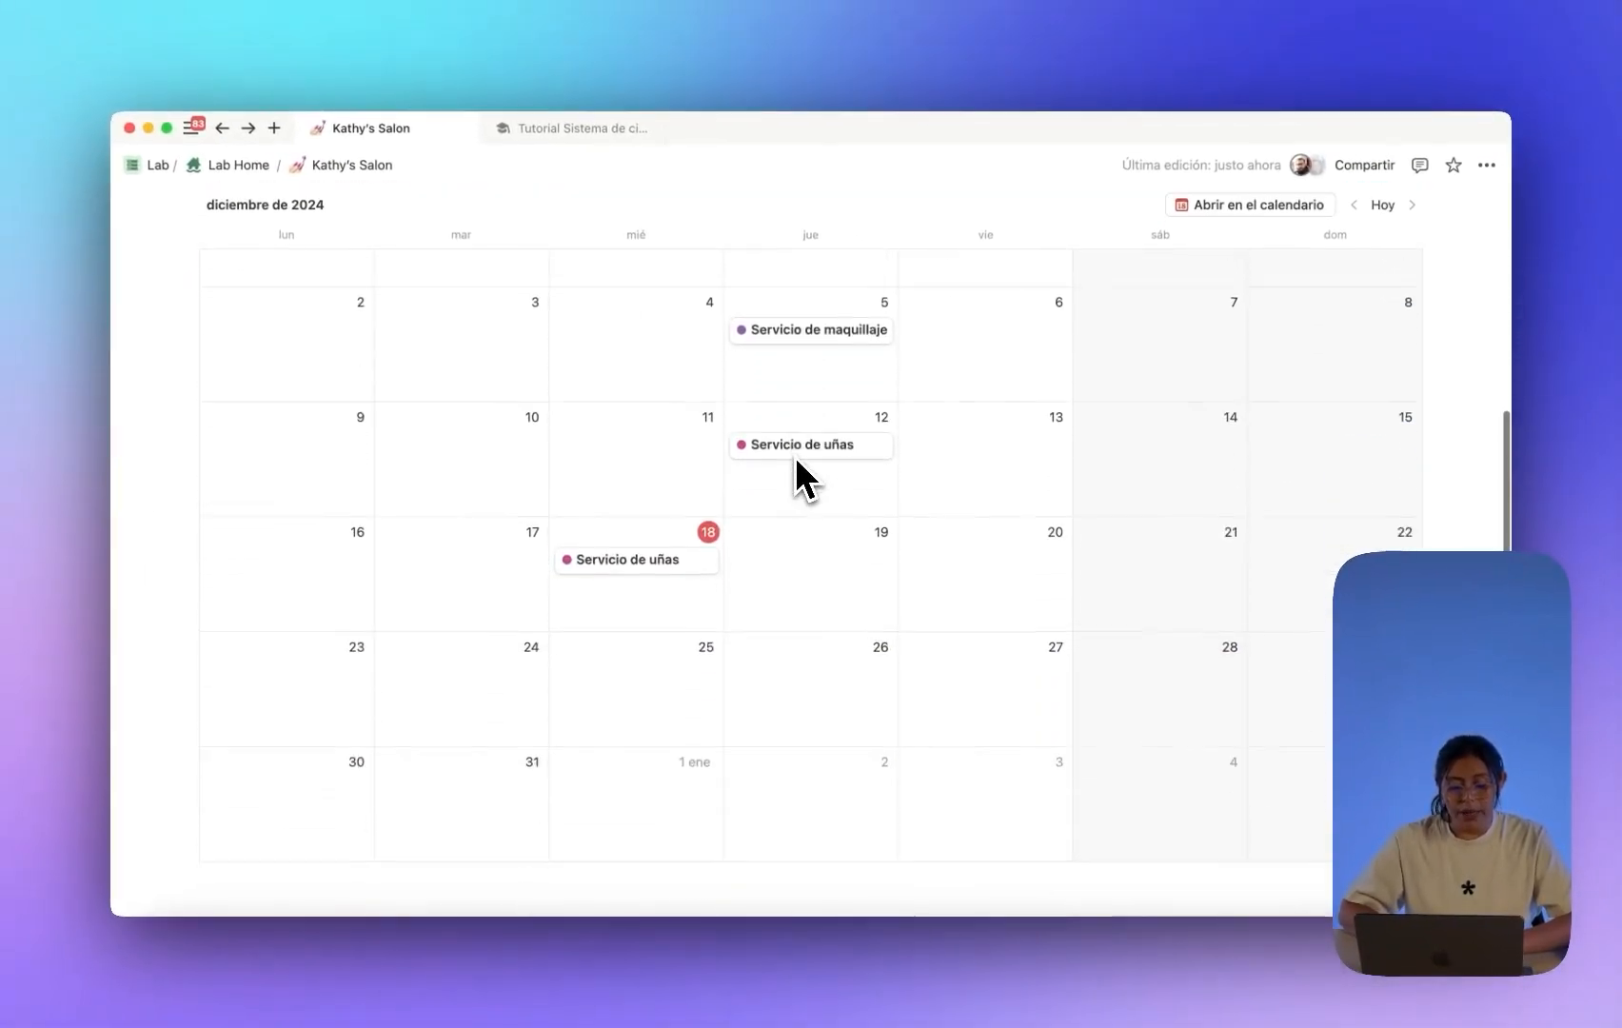
click(211, 641)
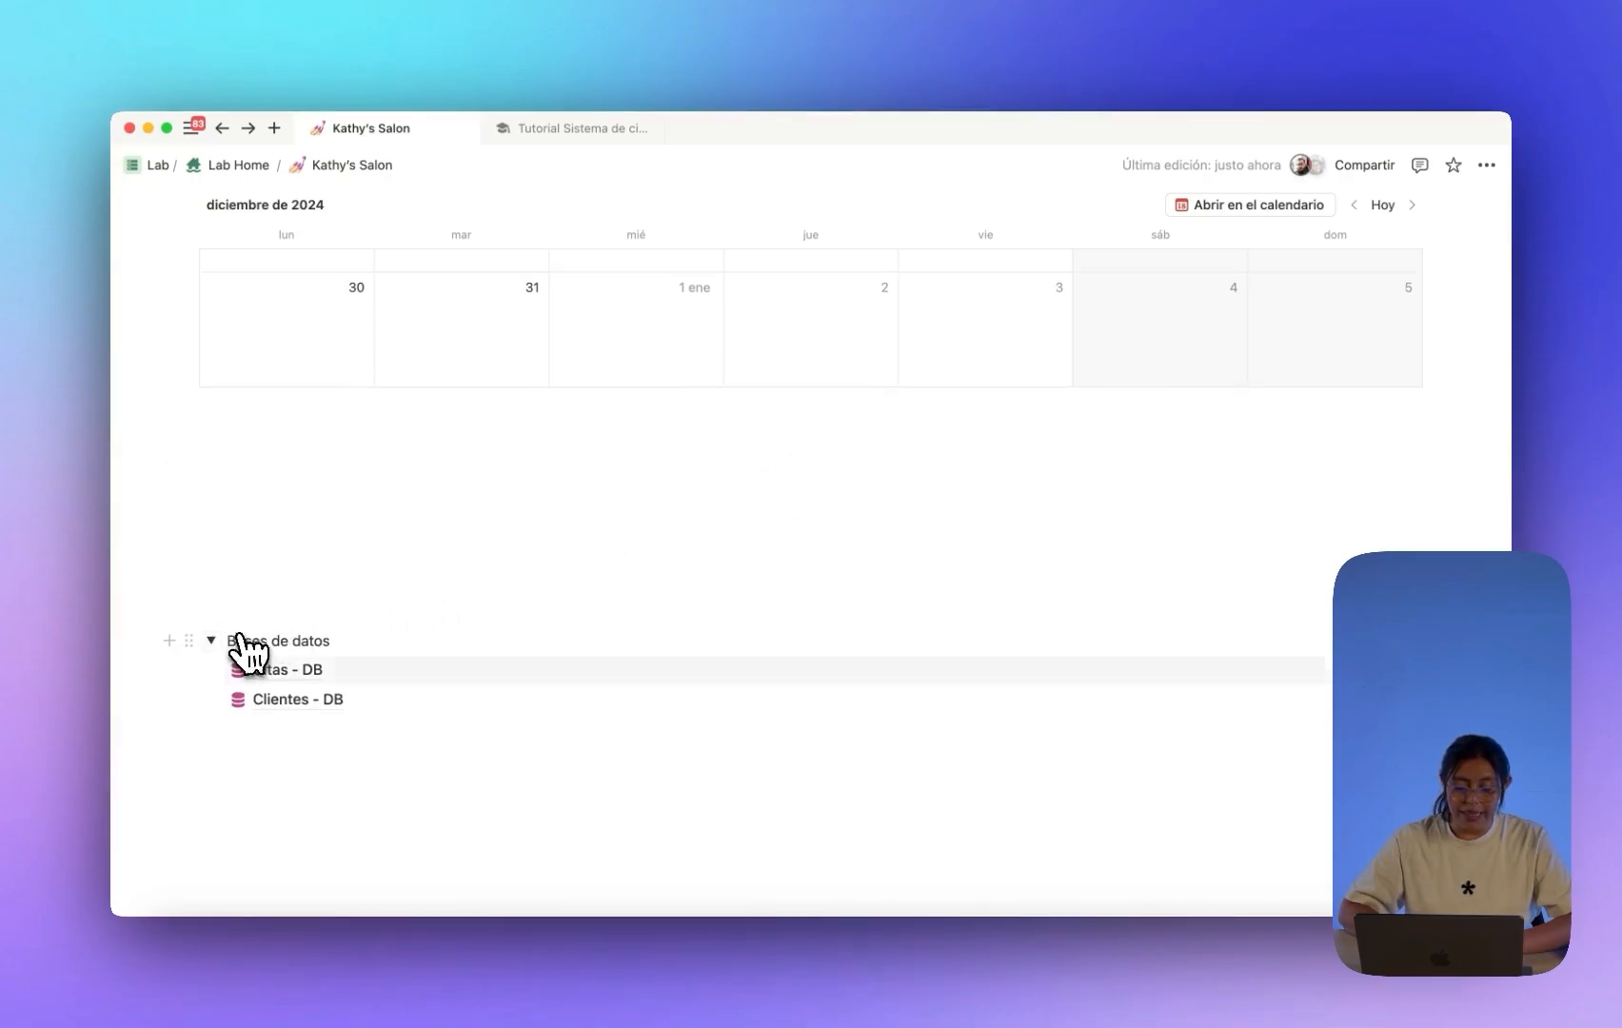
click(278, 669)
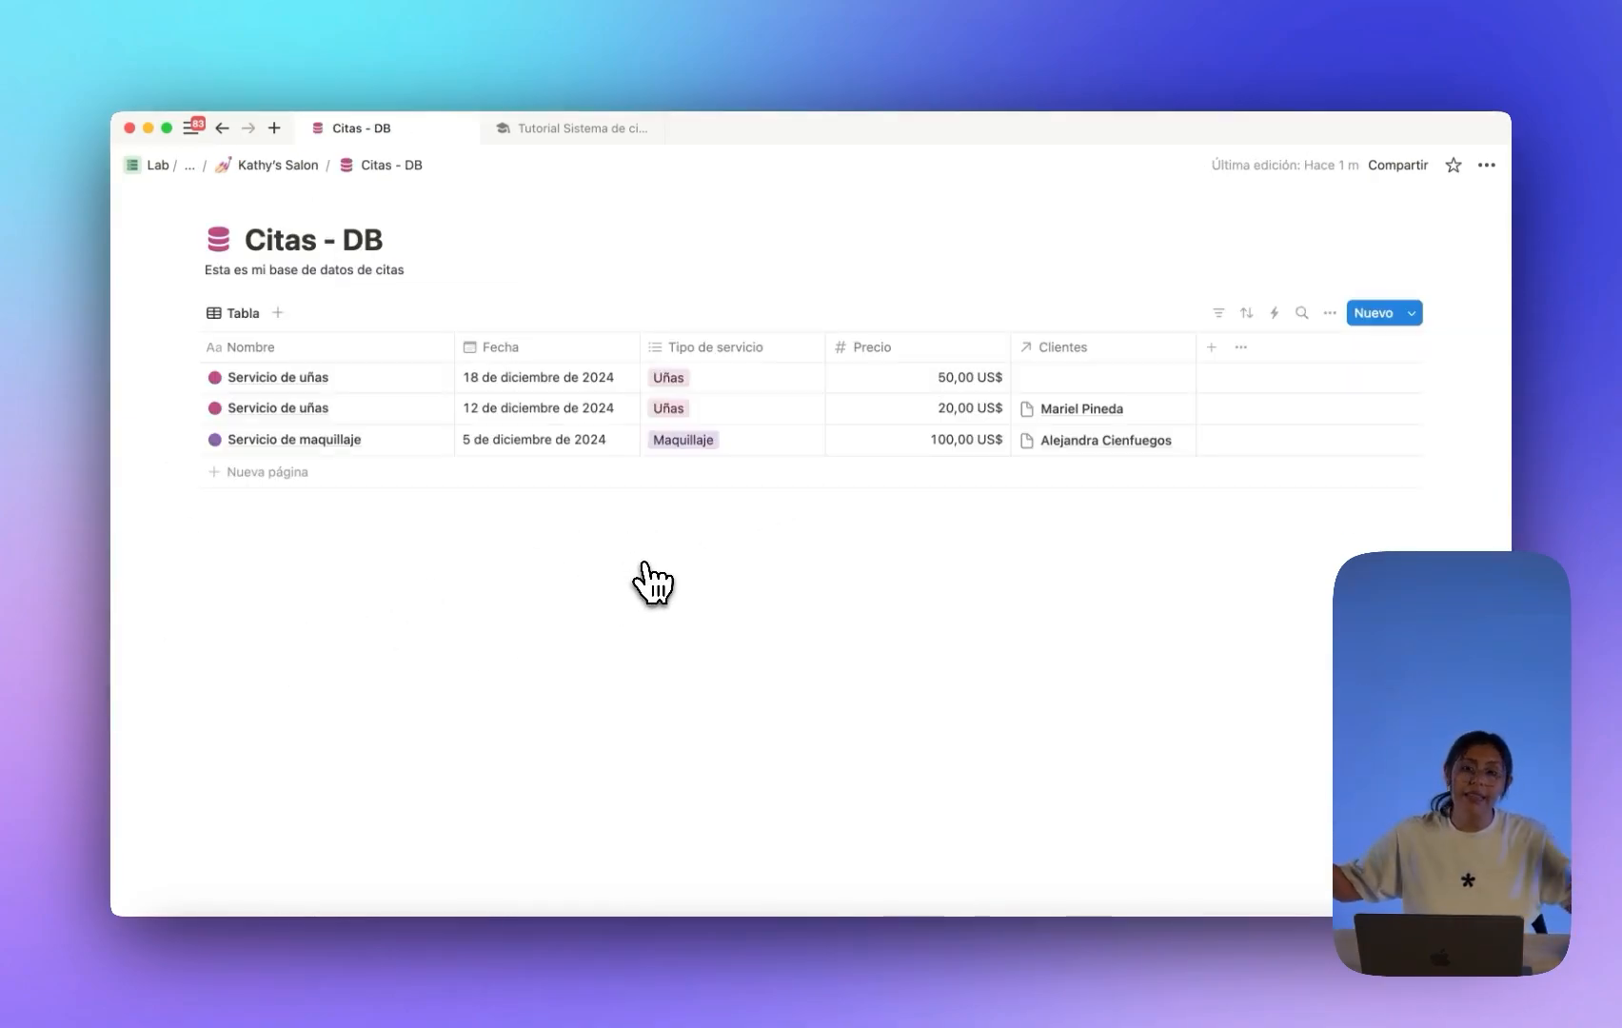
click(249, 165)
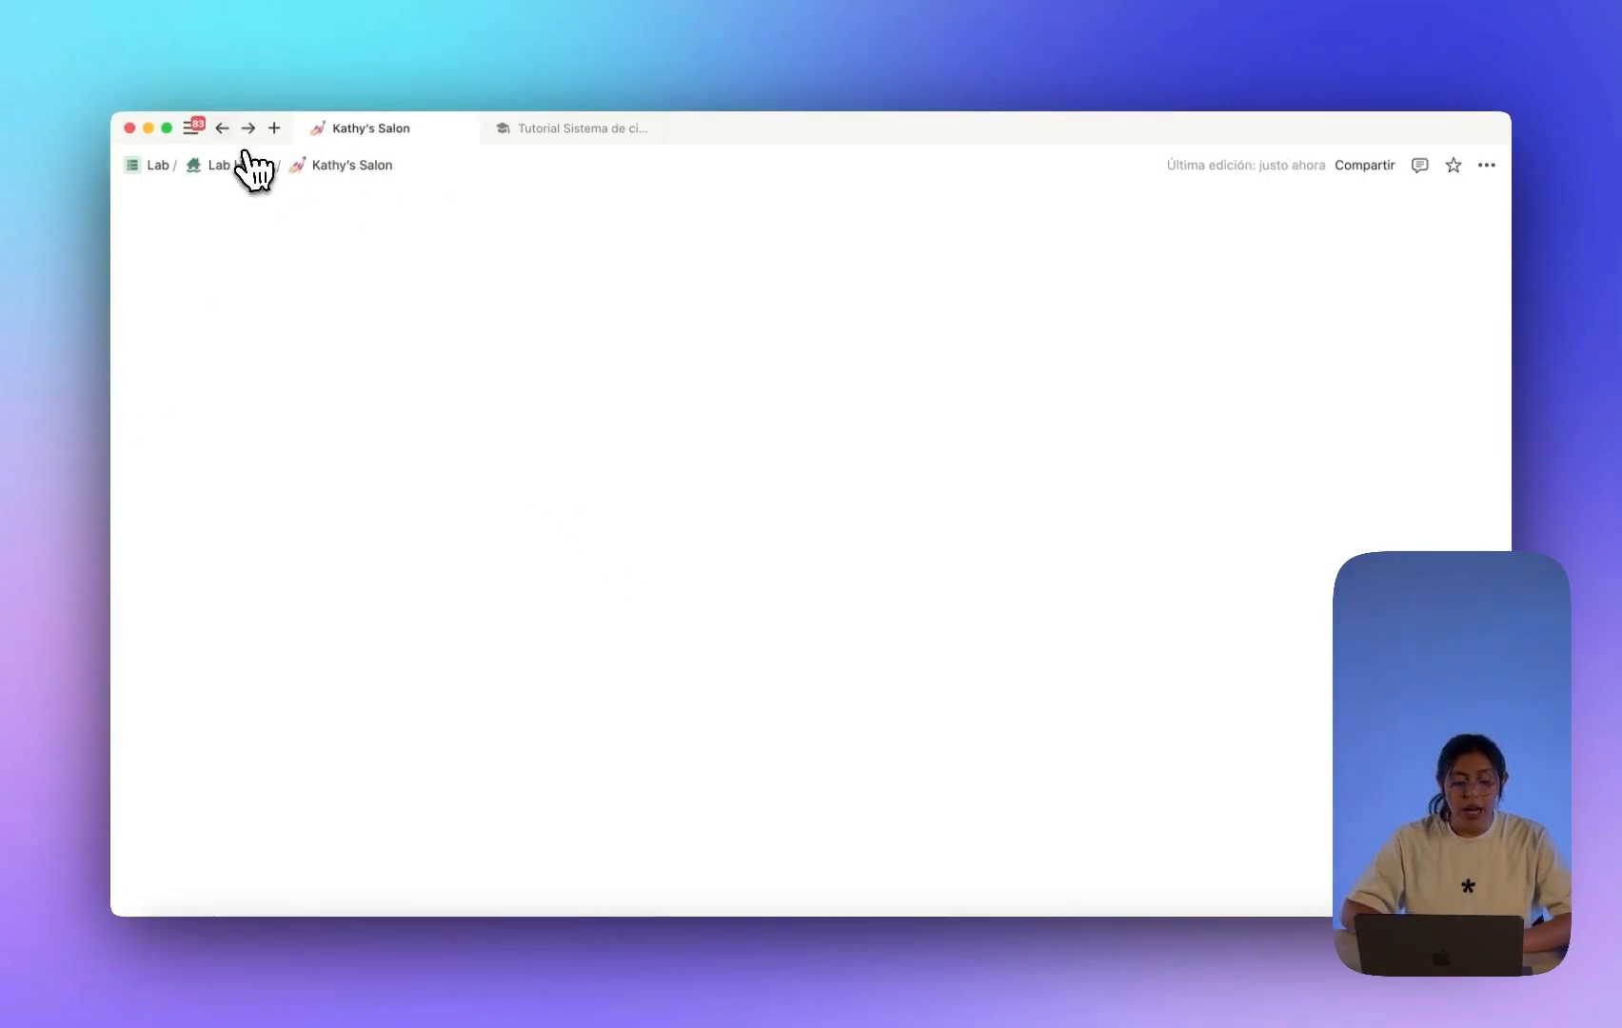
scroll(618, 455, up, 5)
scroll(628, 458, down, 3)
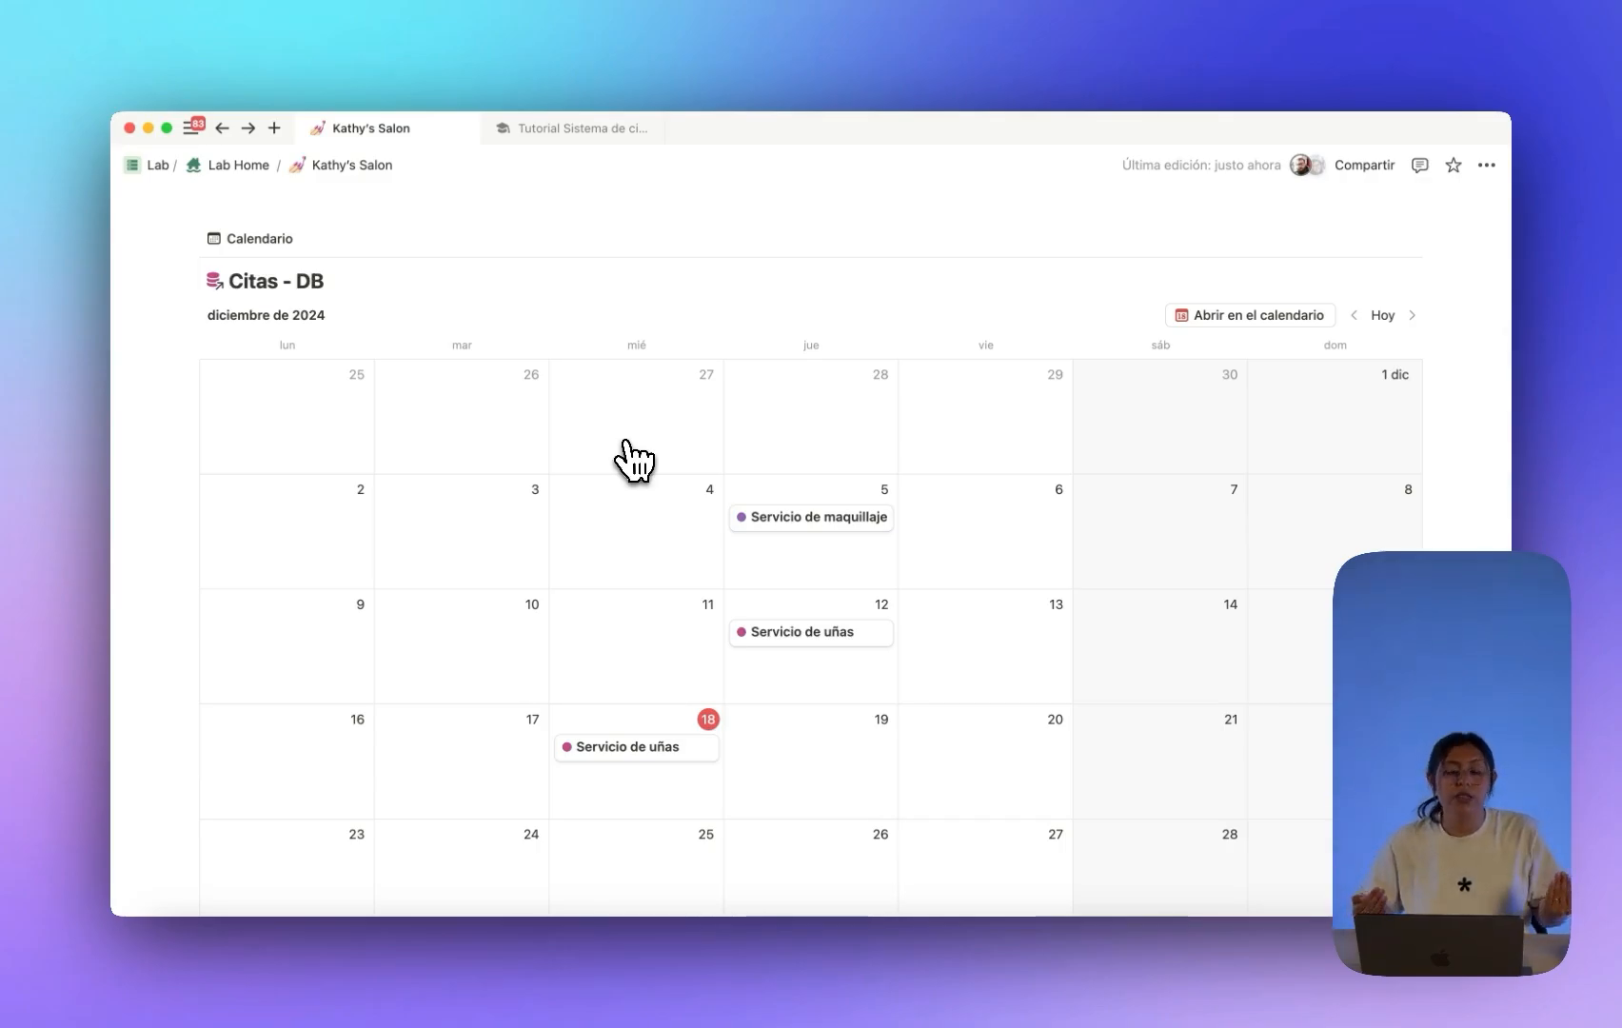
scroll(630, 459, down, 2)
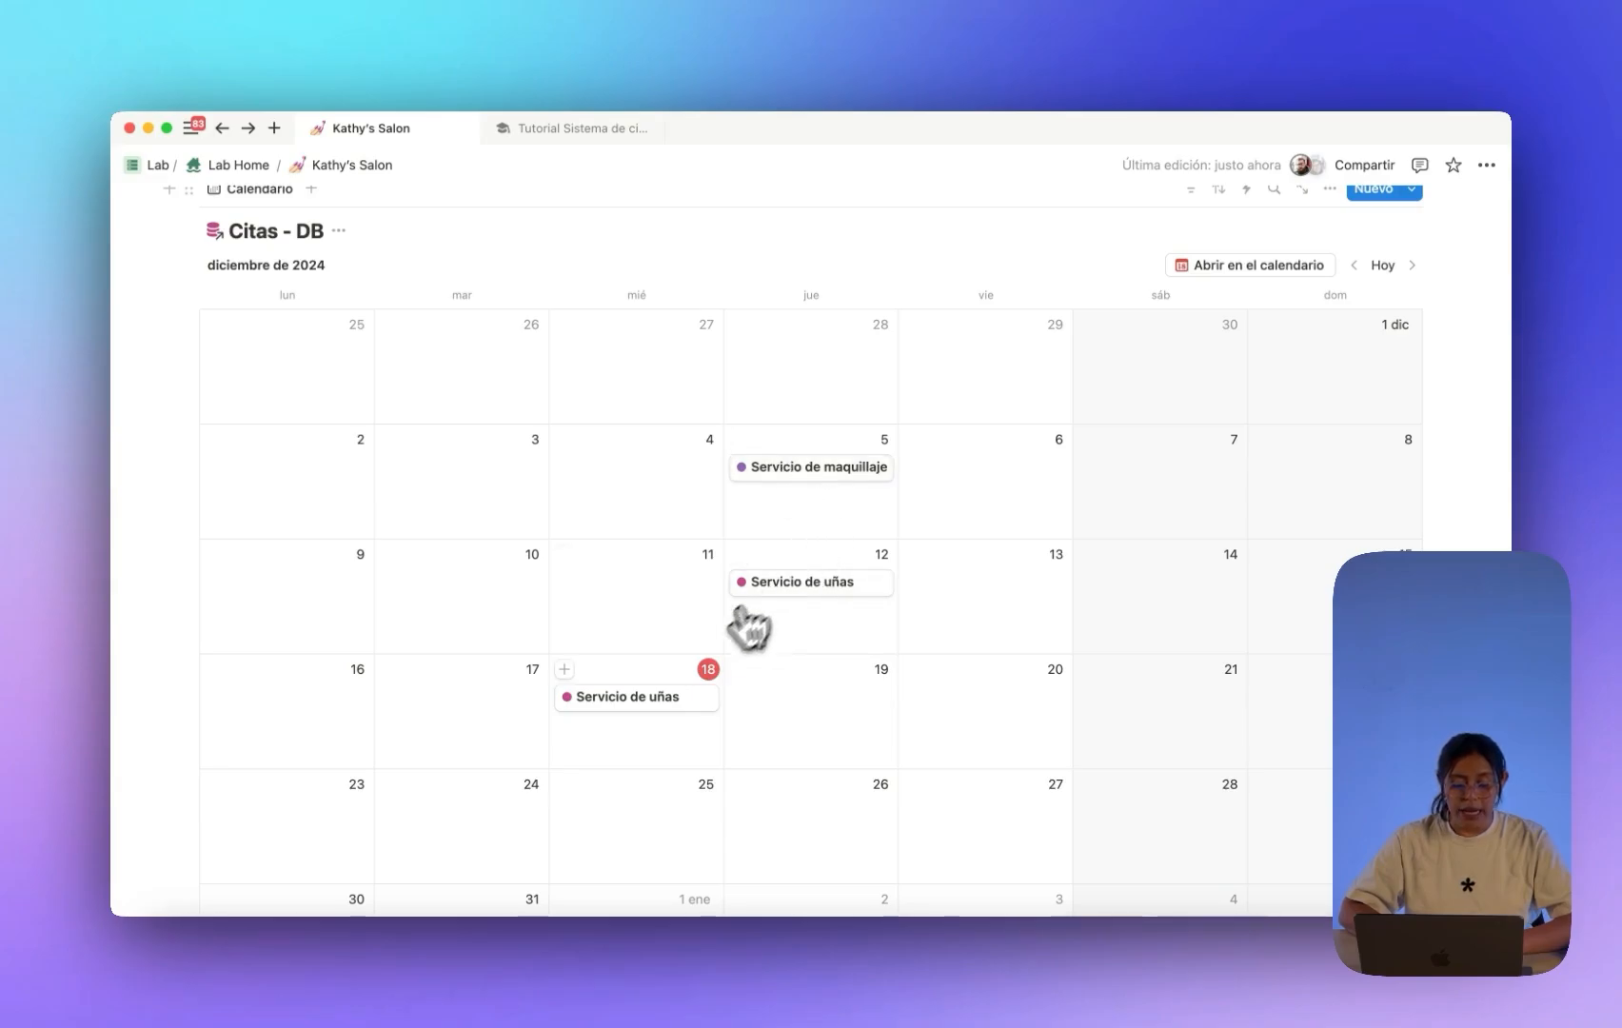
scroll(1328, 249, up, 1)
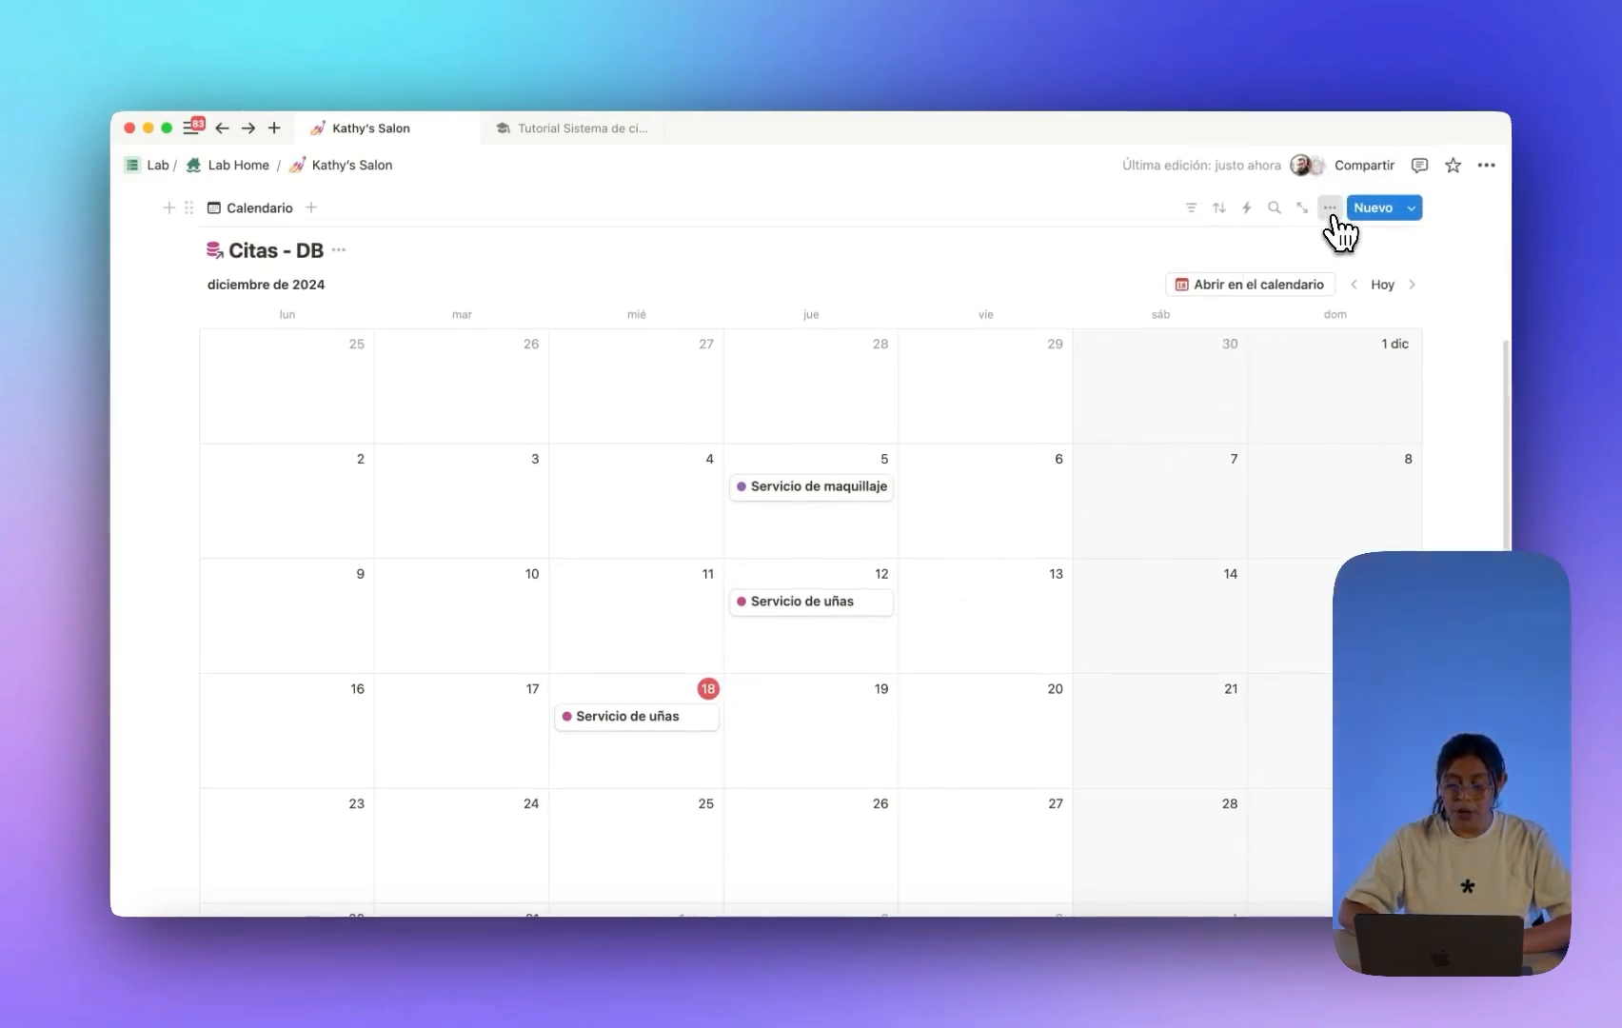
click(1330, 211)
Show Tipo de servicio and Clientes on each event in the Citas calendar.
click(1327, 370)
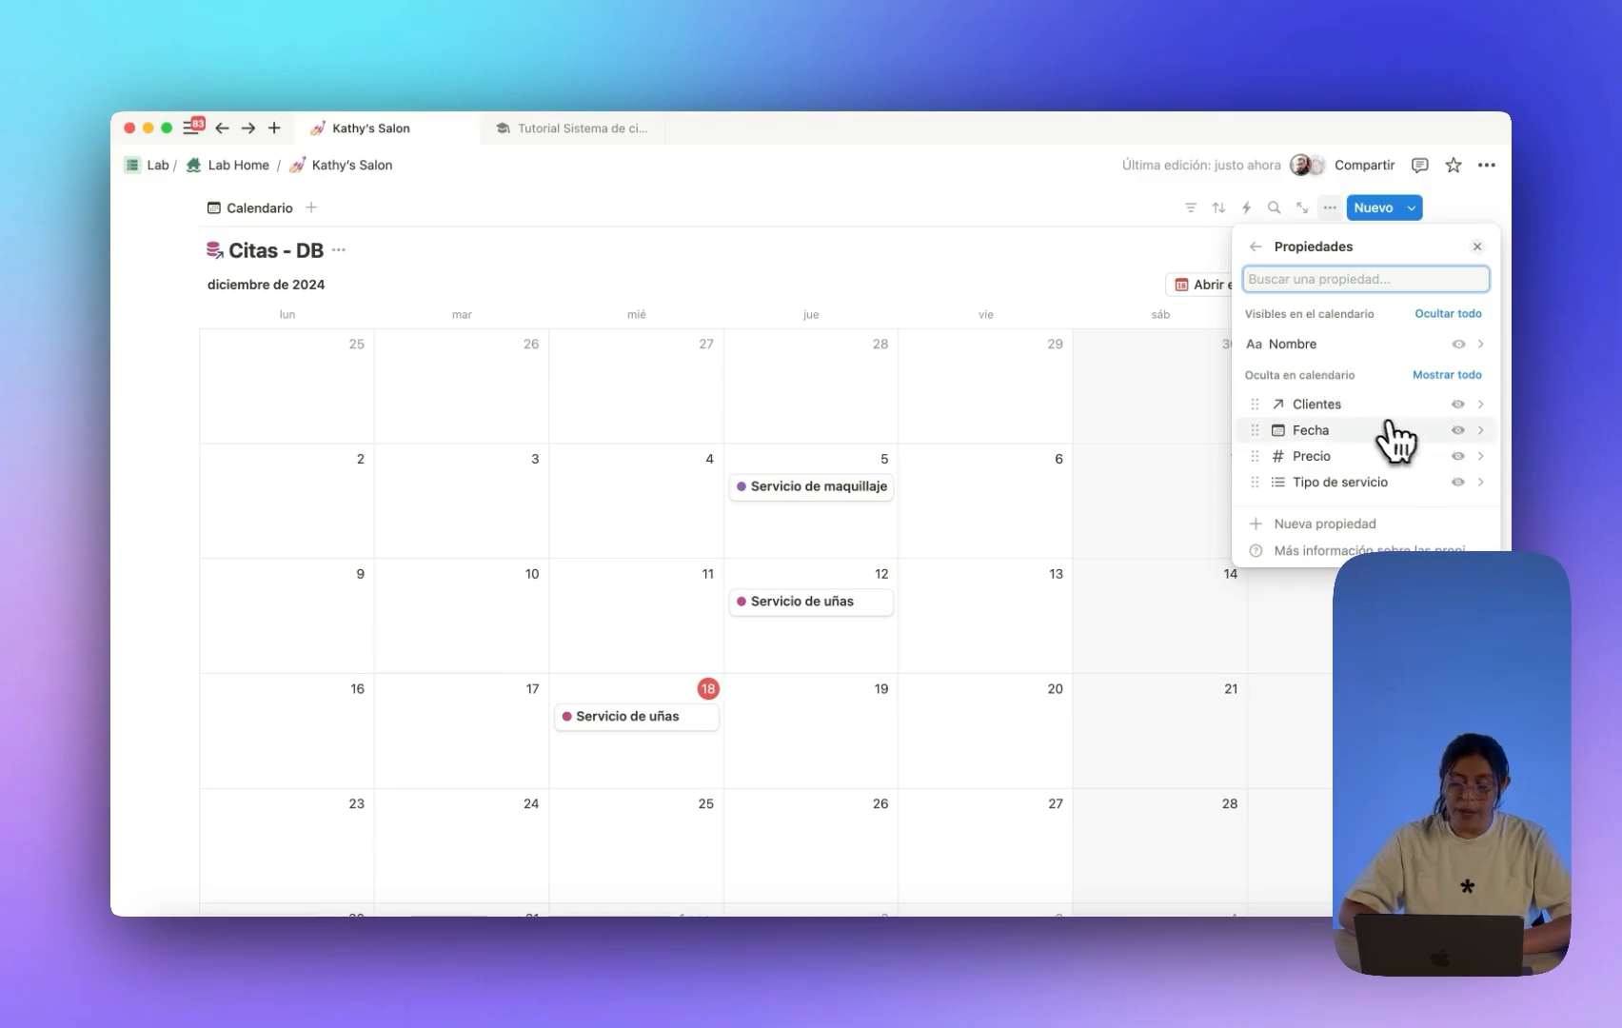
click(1459, 481)
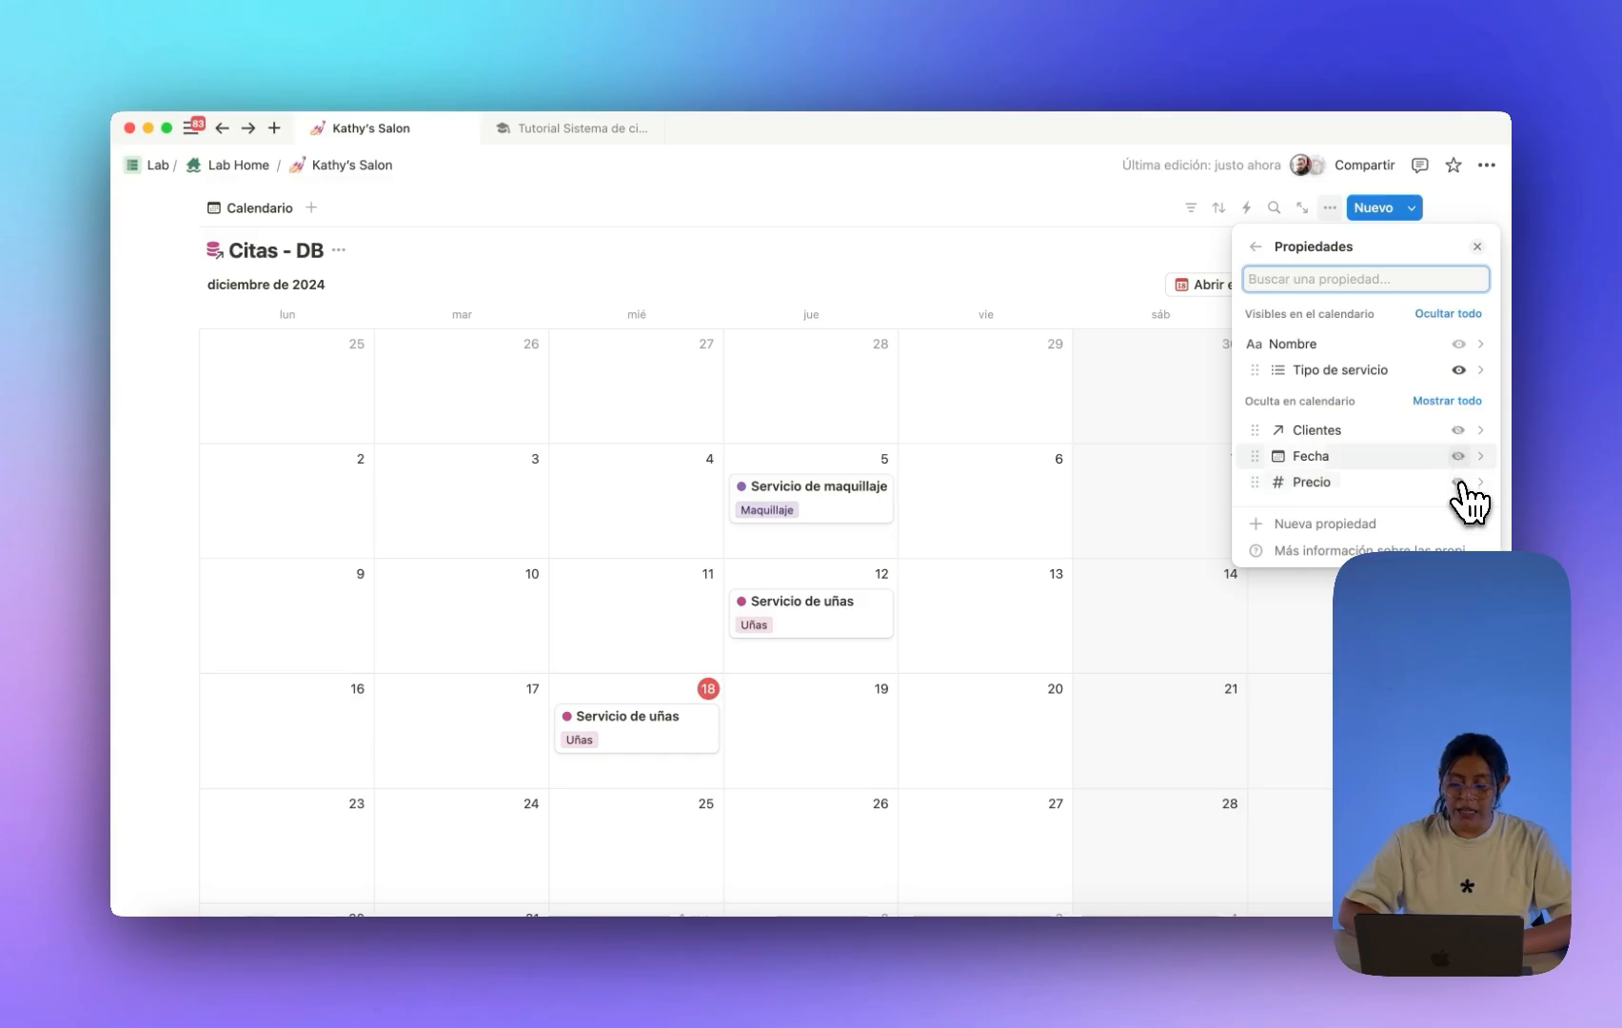
click(1458, 431)
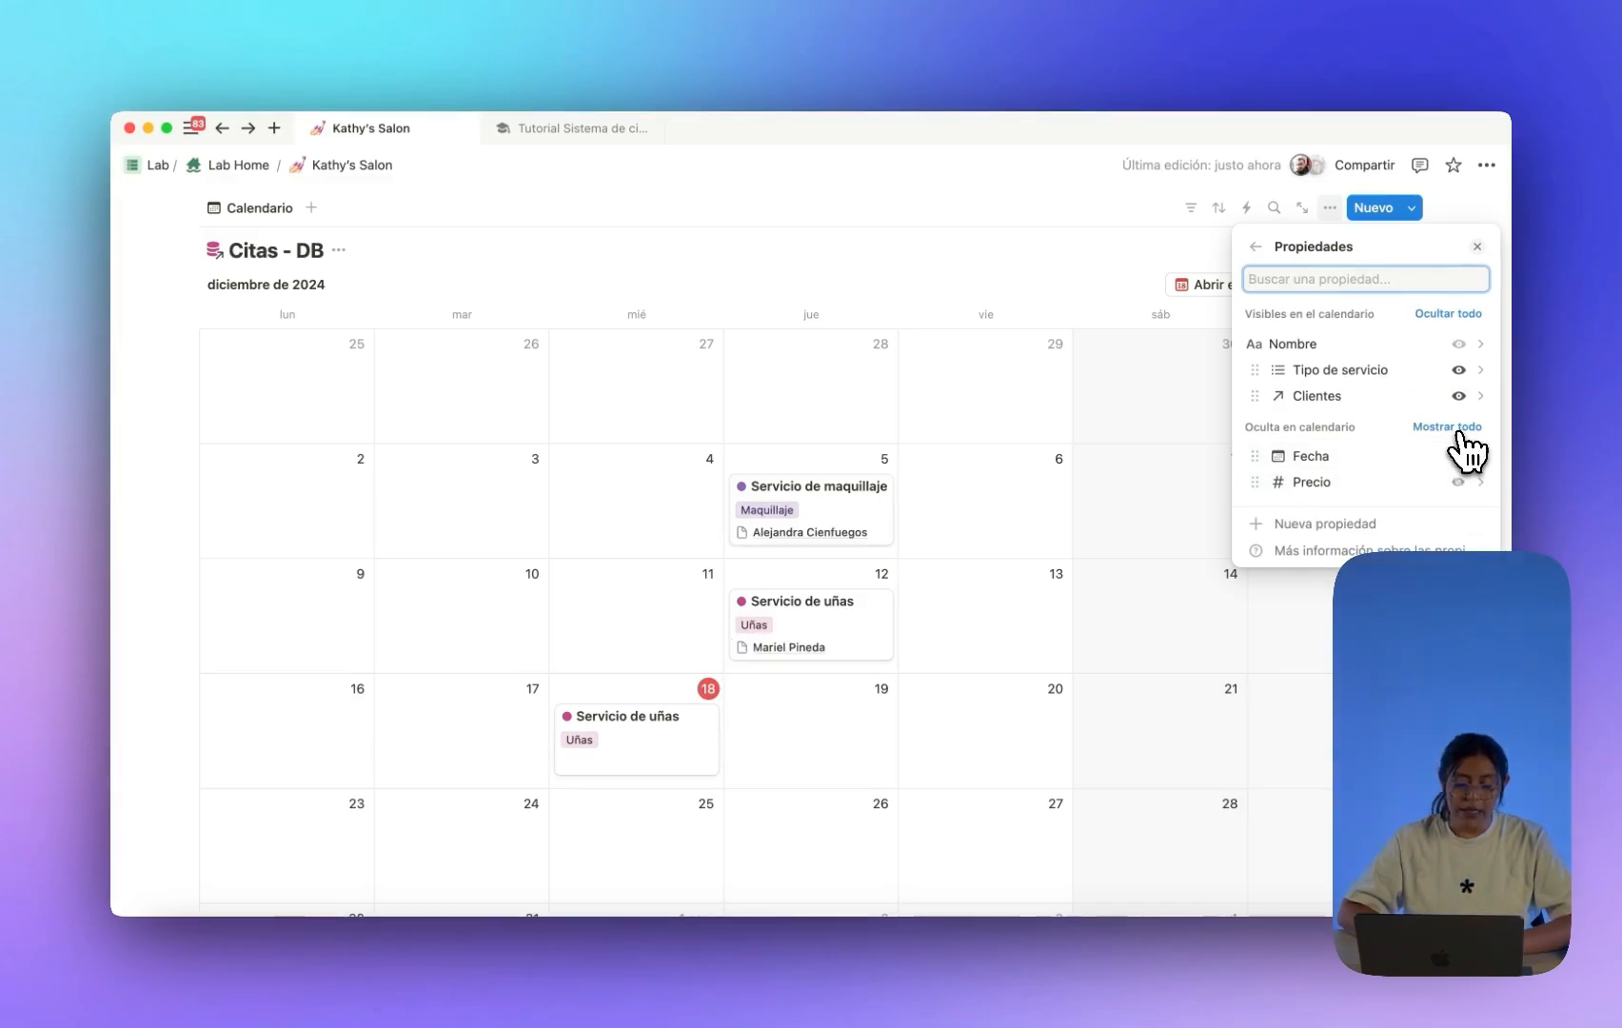
click(590, 246)
scroll(589, 244, up, 2)
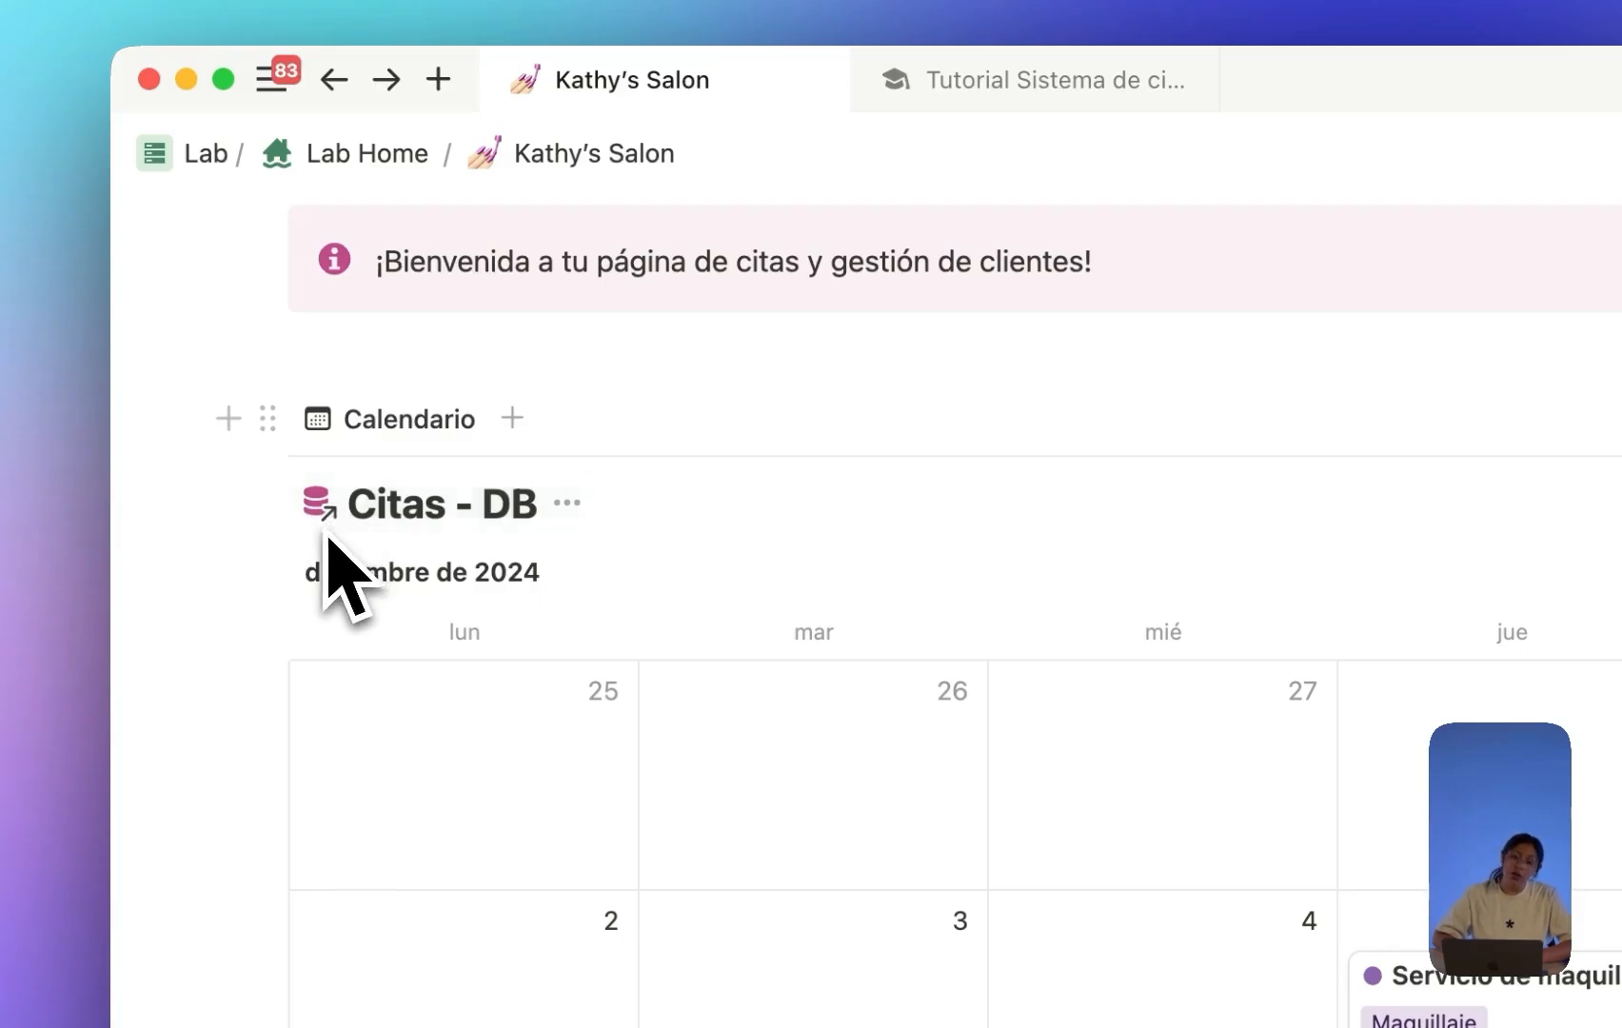
scroll(524, 585, down, 4)
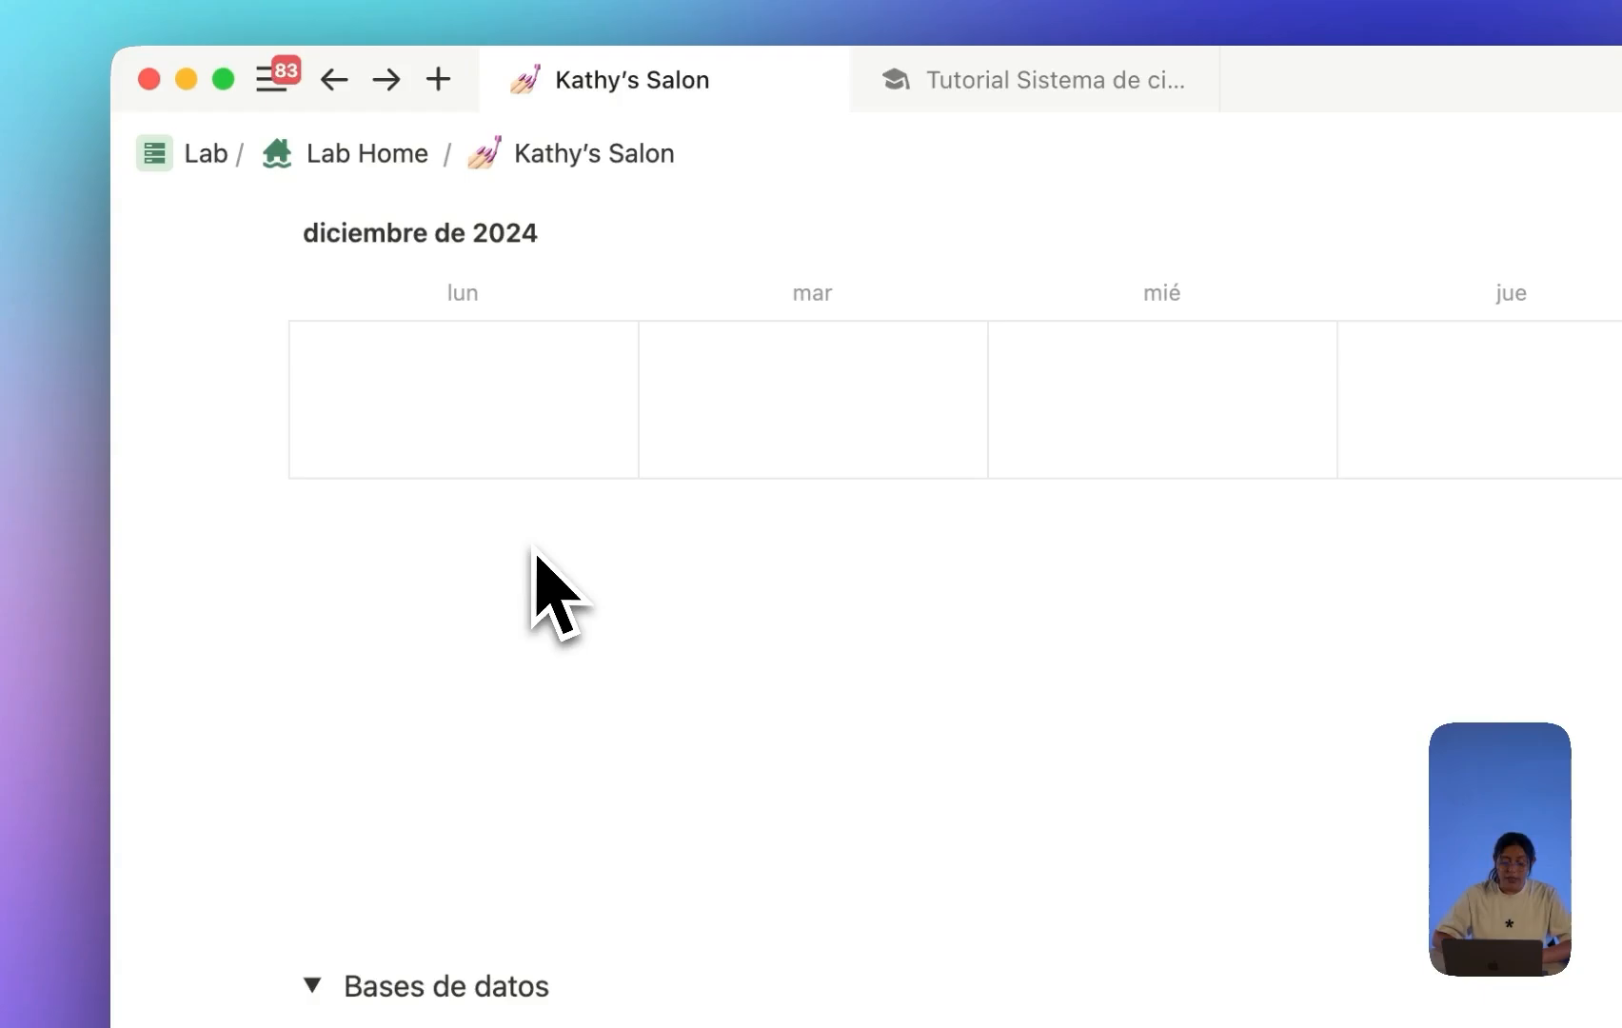
Check the Citas - DB source database, then return to review the calendar on Kathy's Salon.
click(308, 620)
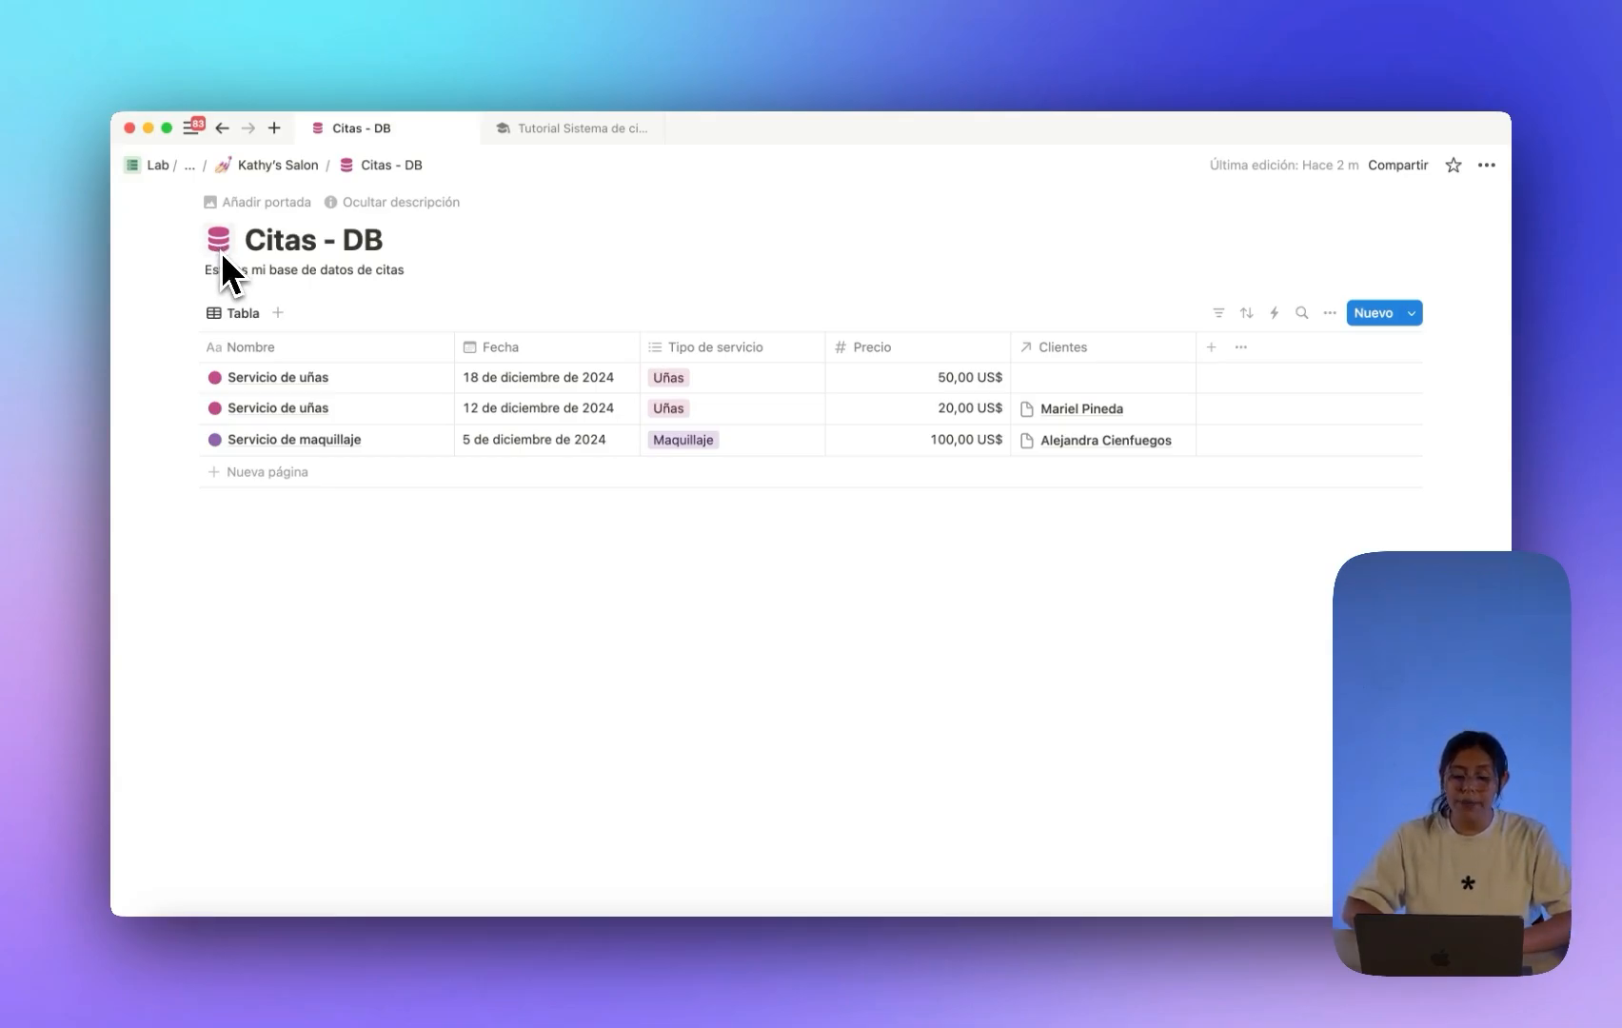
click(222, 129)
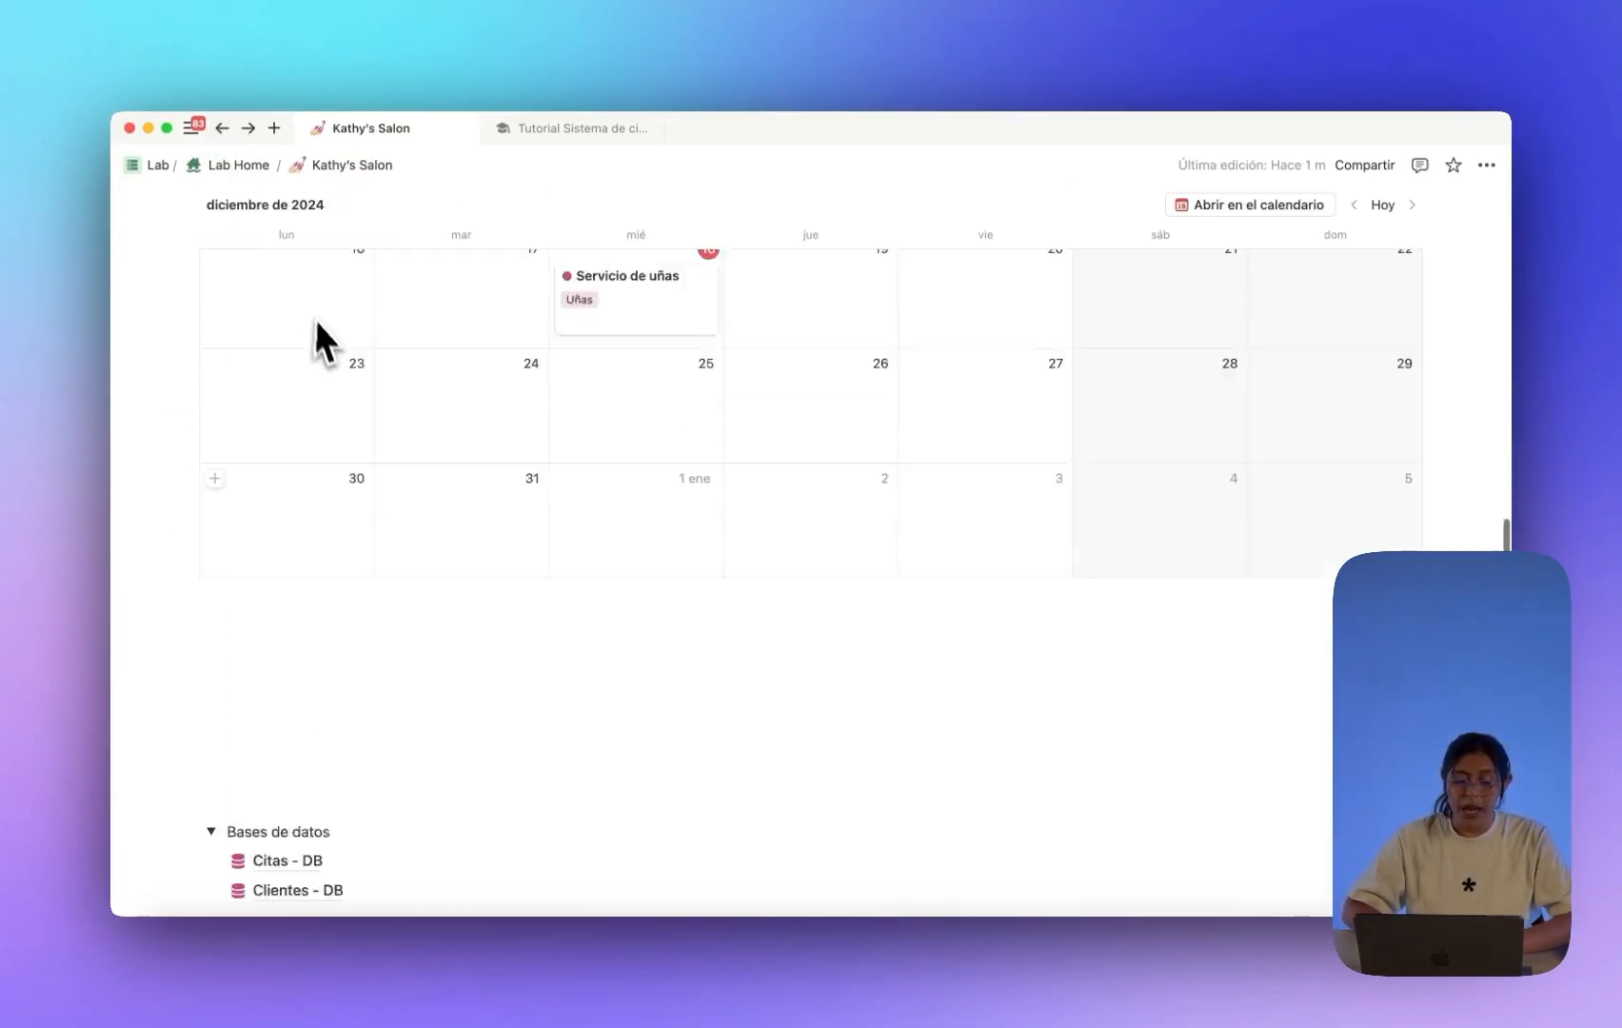
scroll(324, 342, up, 10)
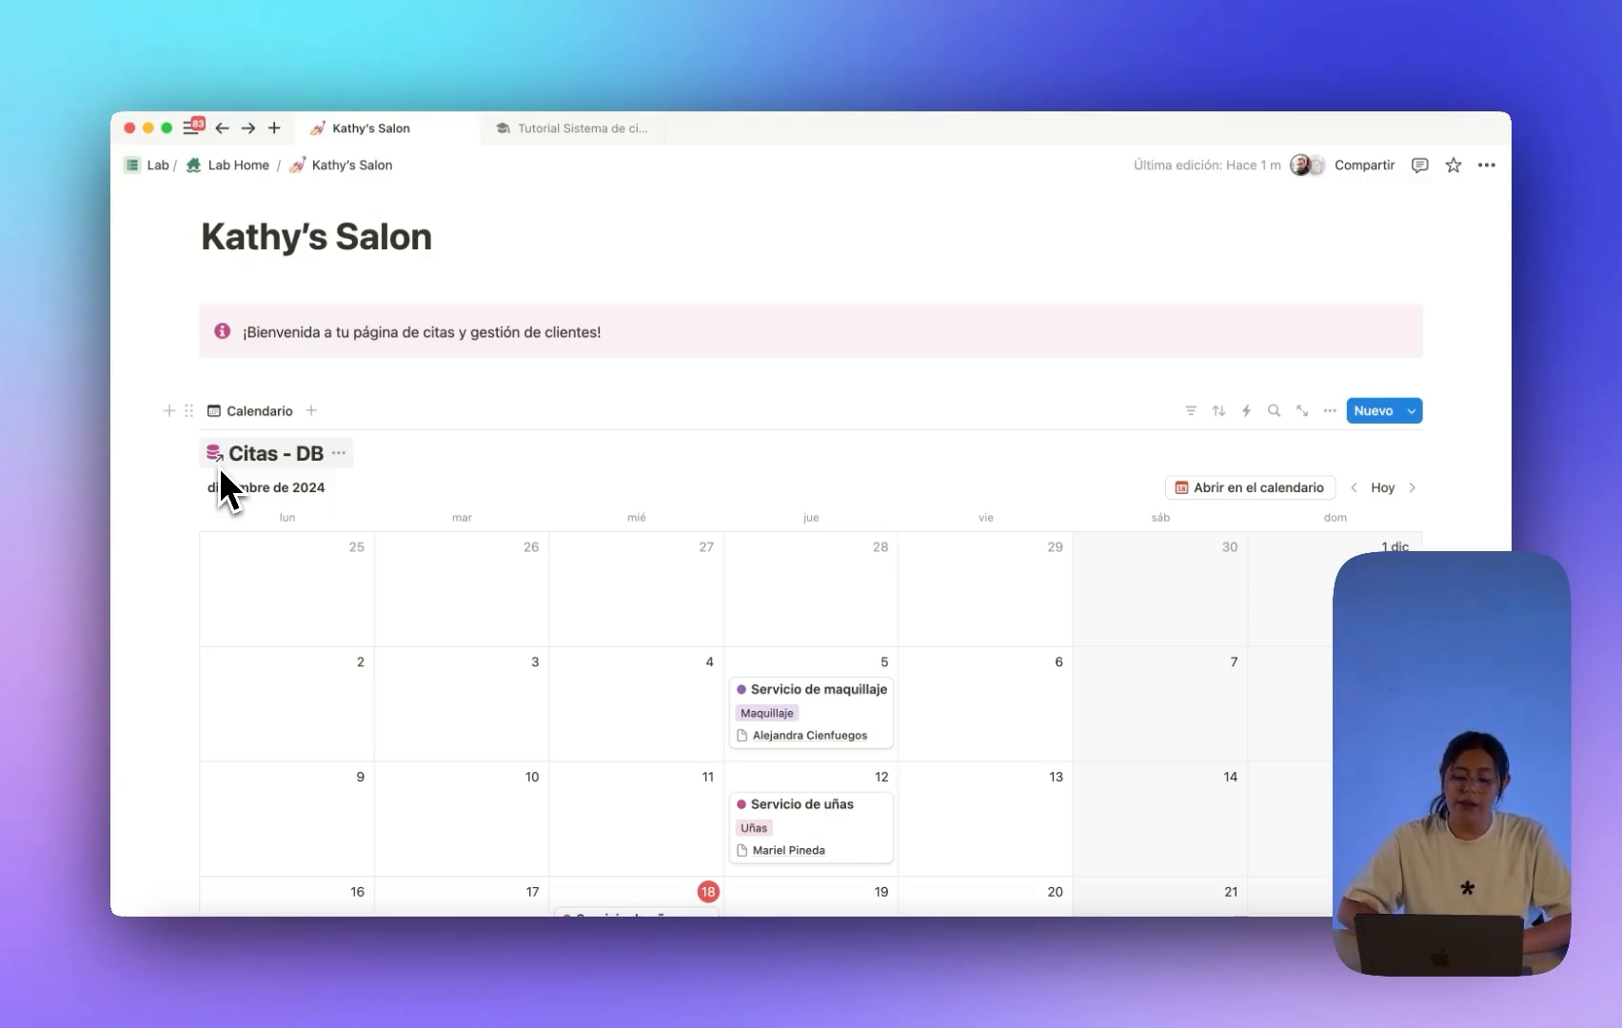
scroll(314, 590, down, 5)
scroll(329, 616, down, 5)
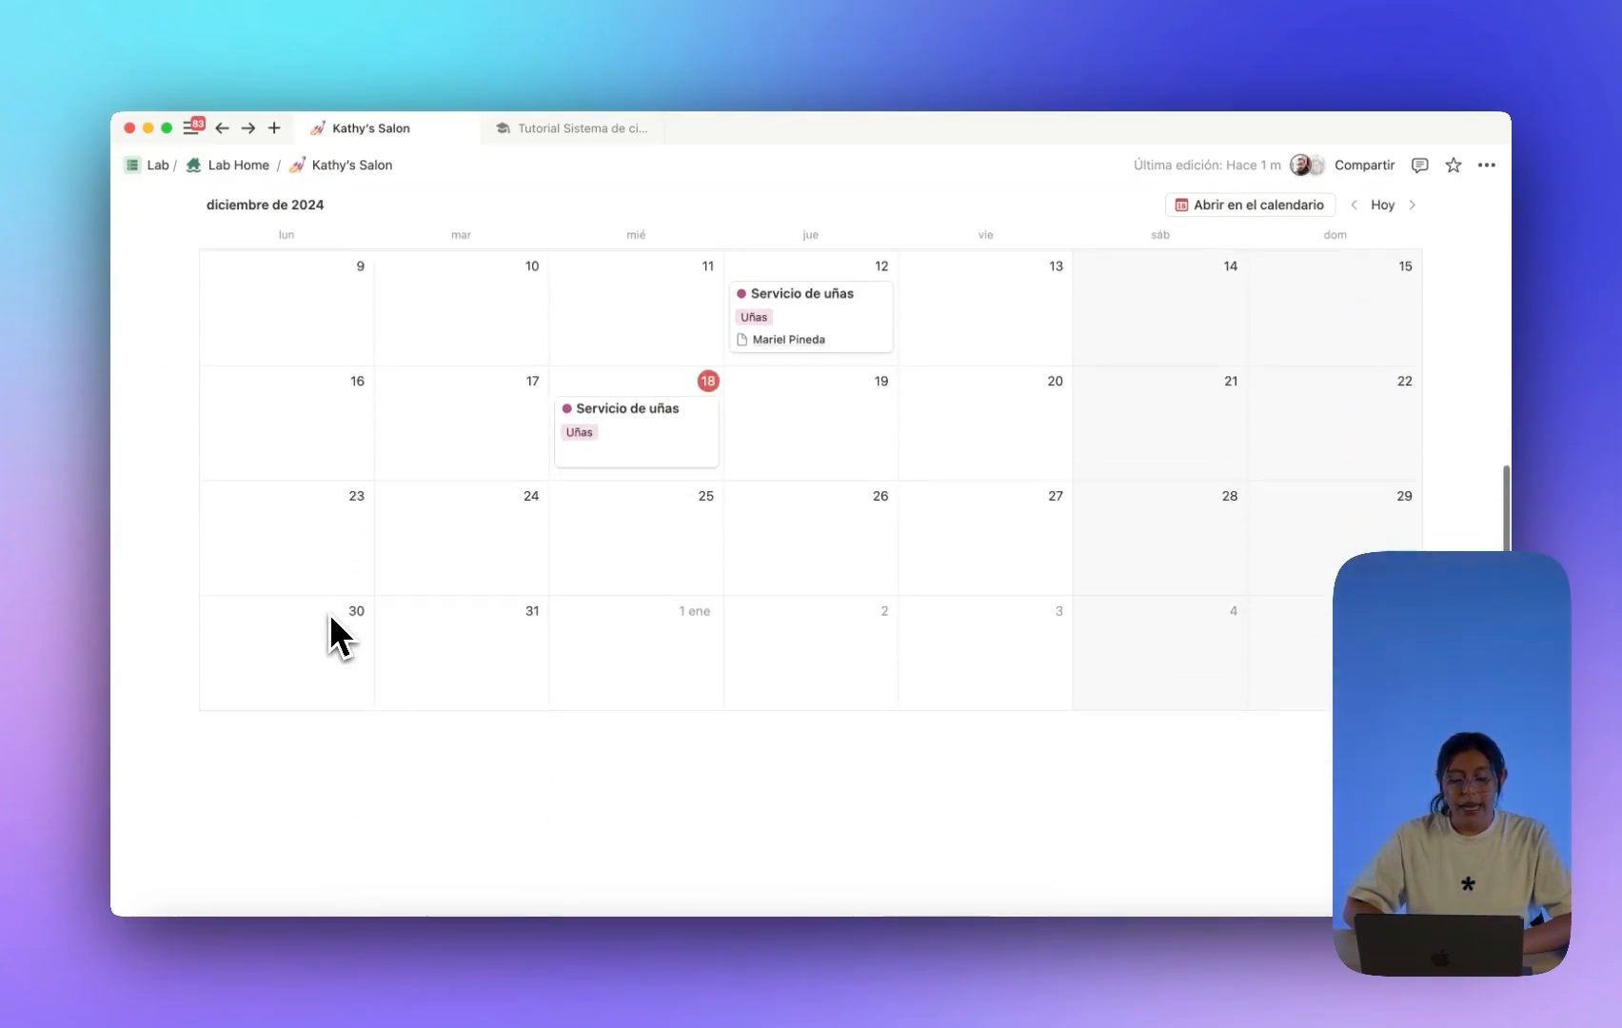
scroll(329, 617, up, 8)
scroll(329, 616, down, 1)
scroll(331, 634, down, 1)
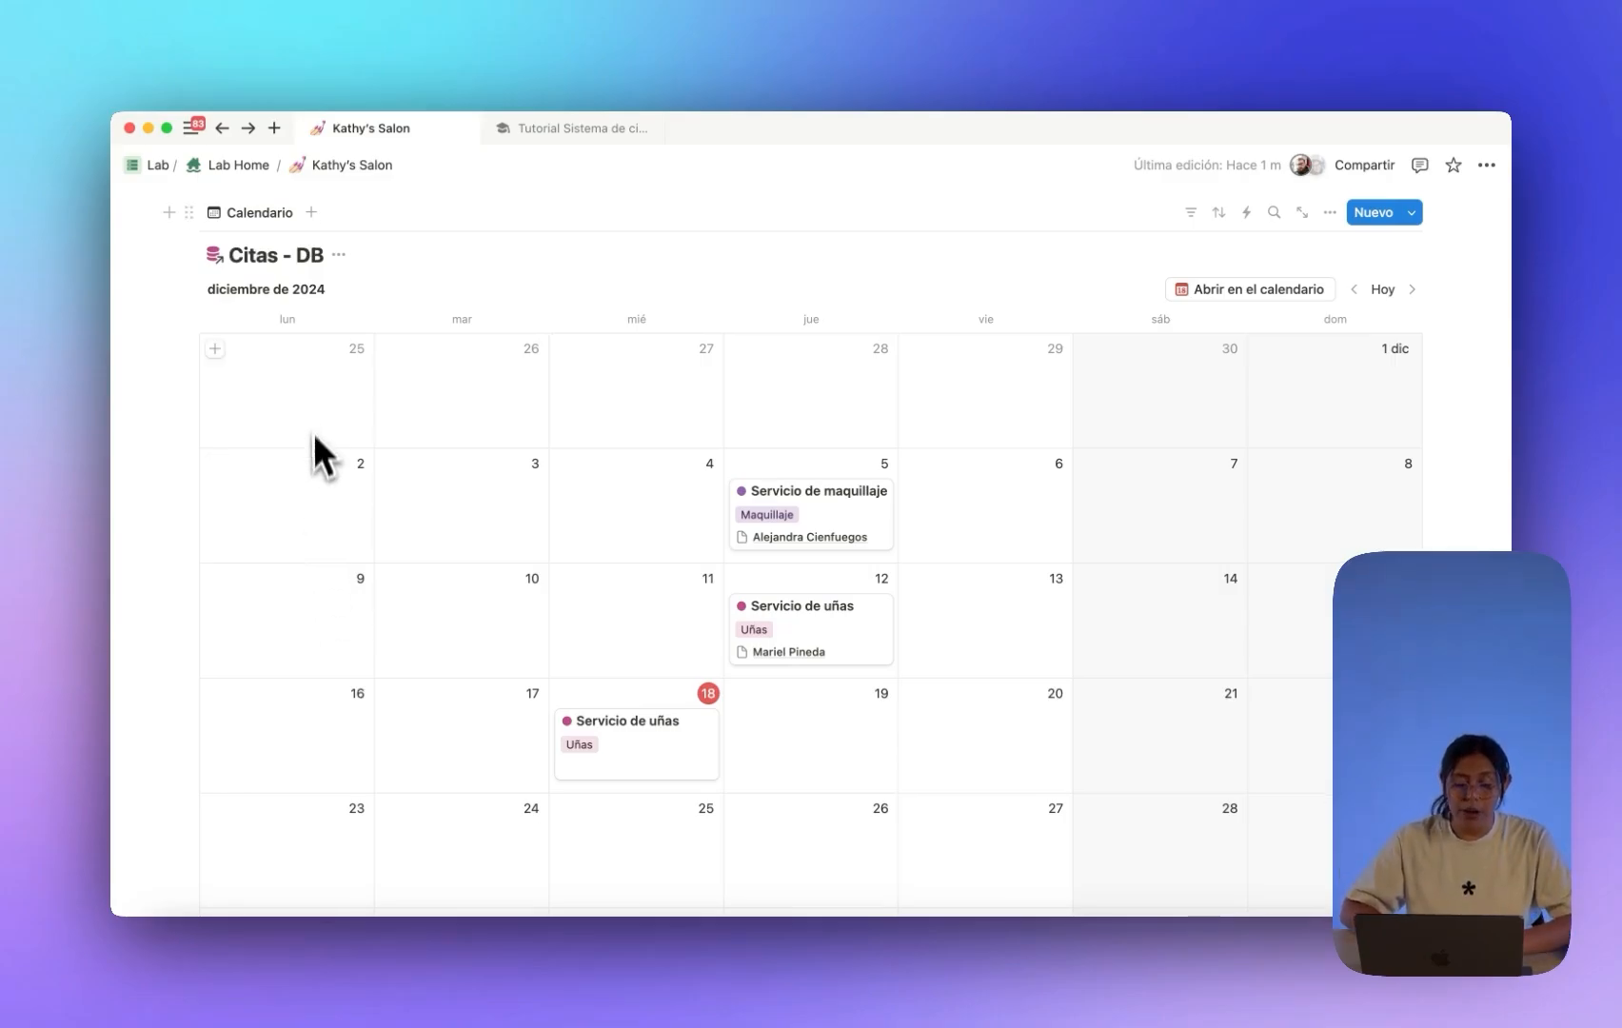
scroll(315, 384, up, 2)
scroll(269, 323, up, 1)
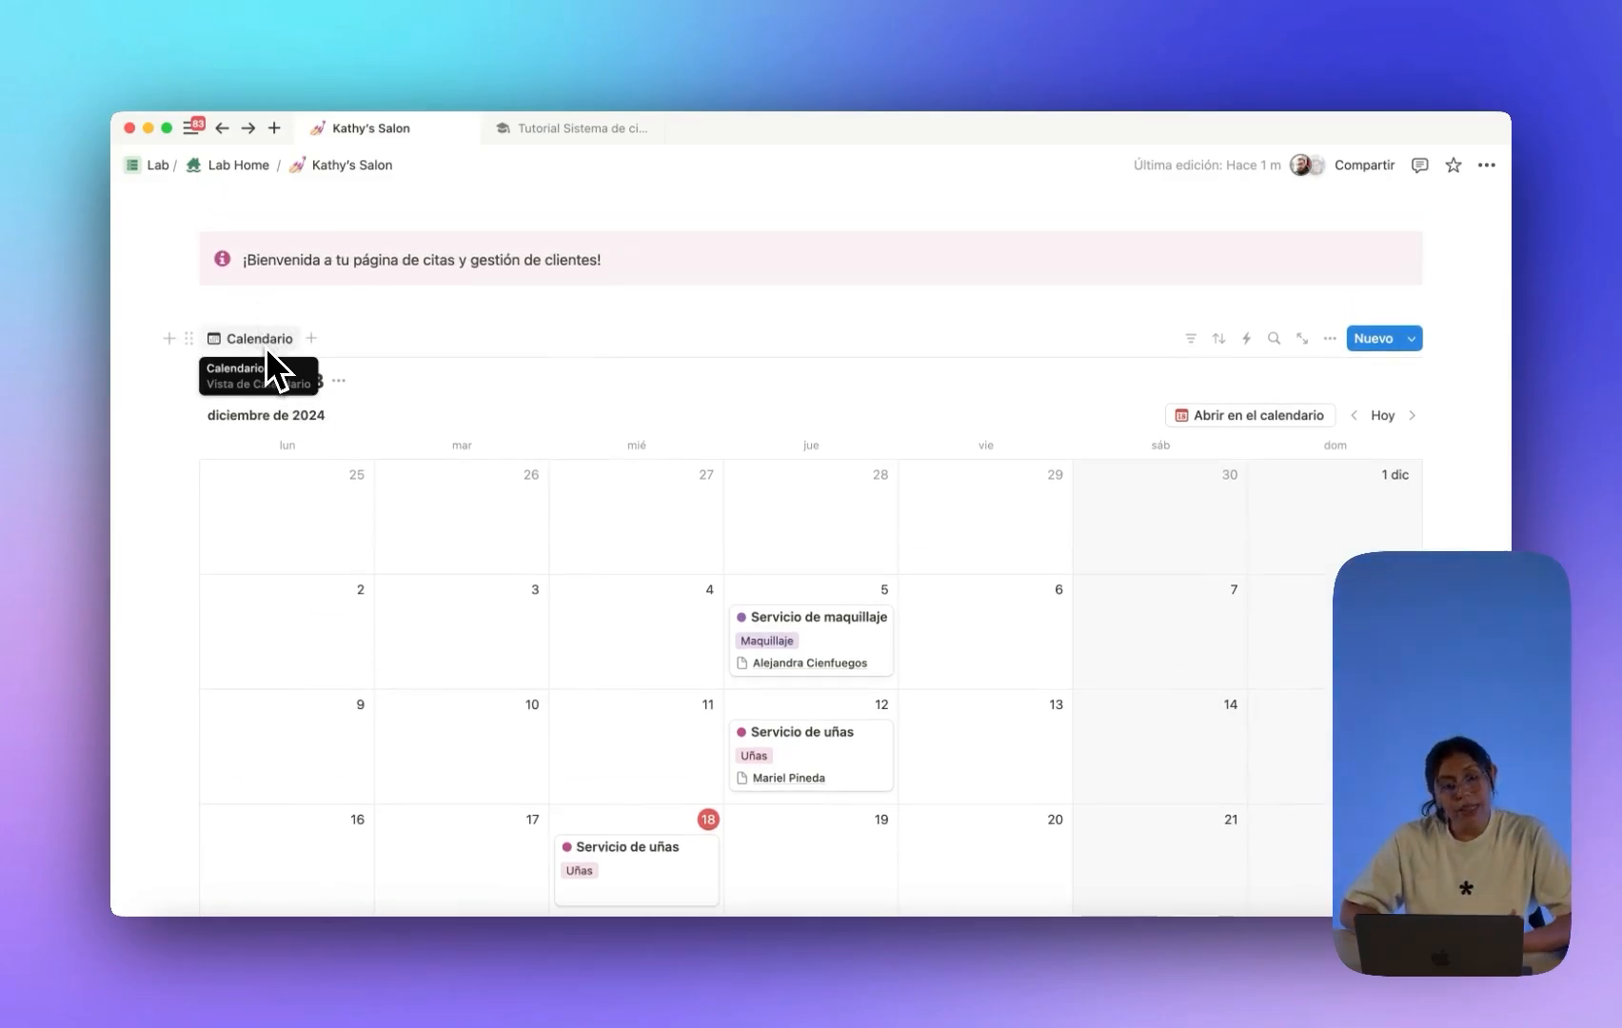
scroll(266, 352, up, 1)
scroll(267, 357, down, 1)
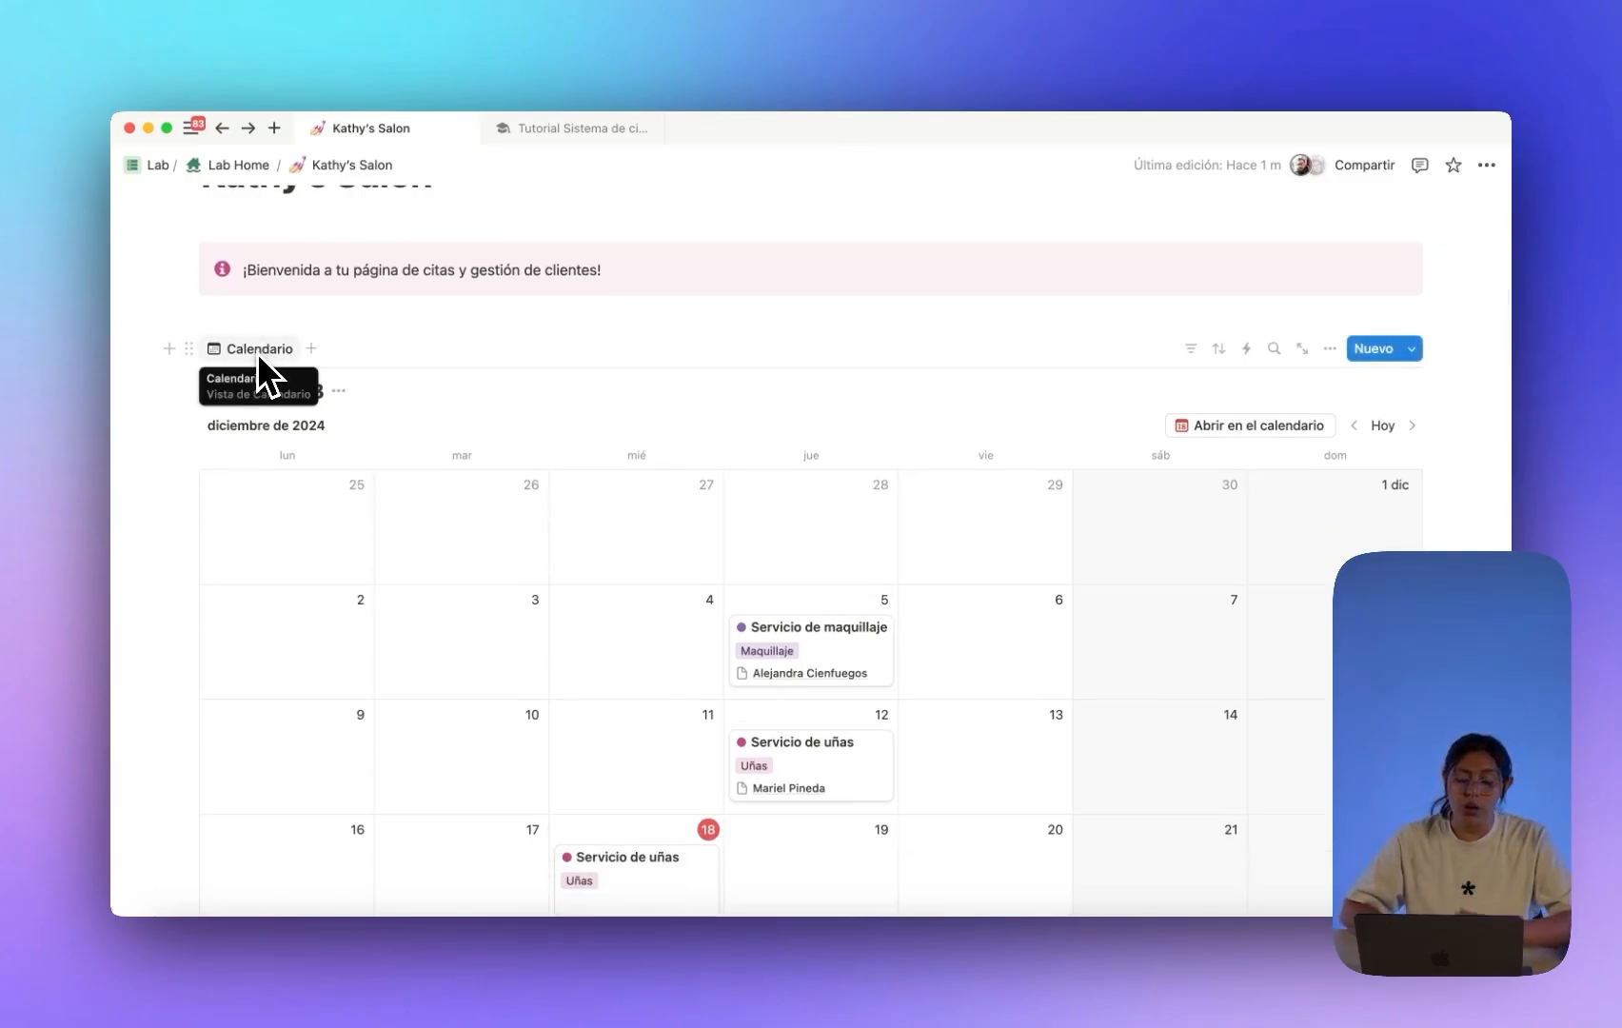
scroll(272, 357, down, 1)
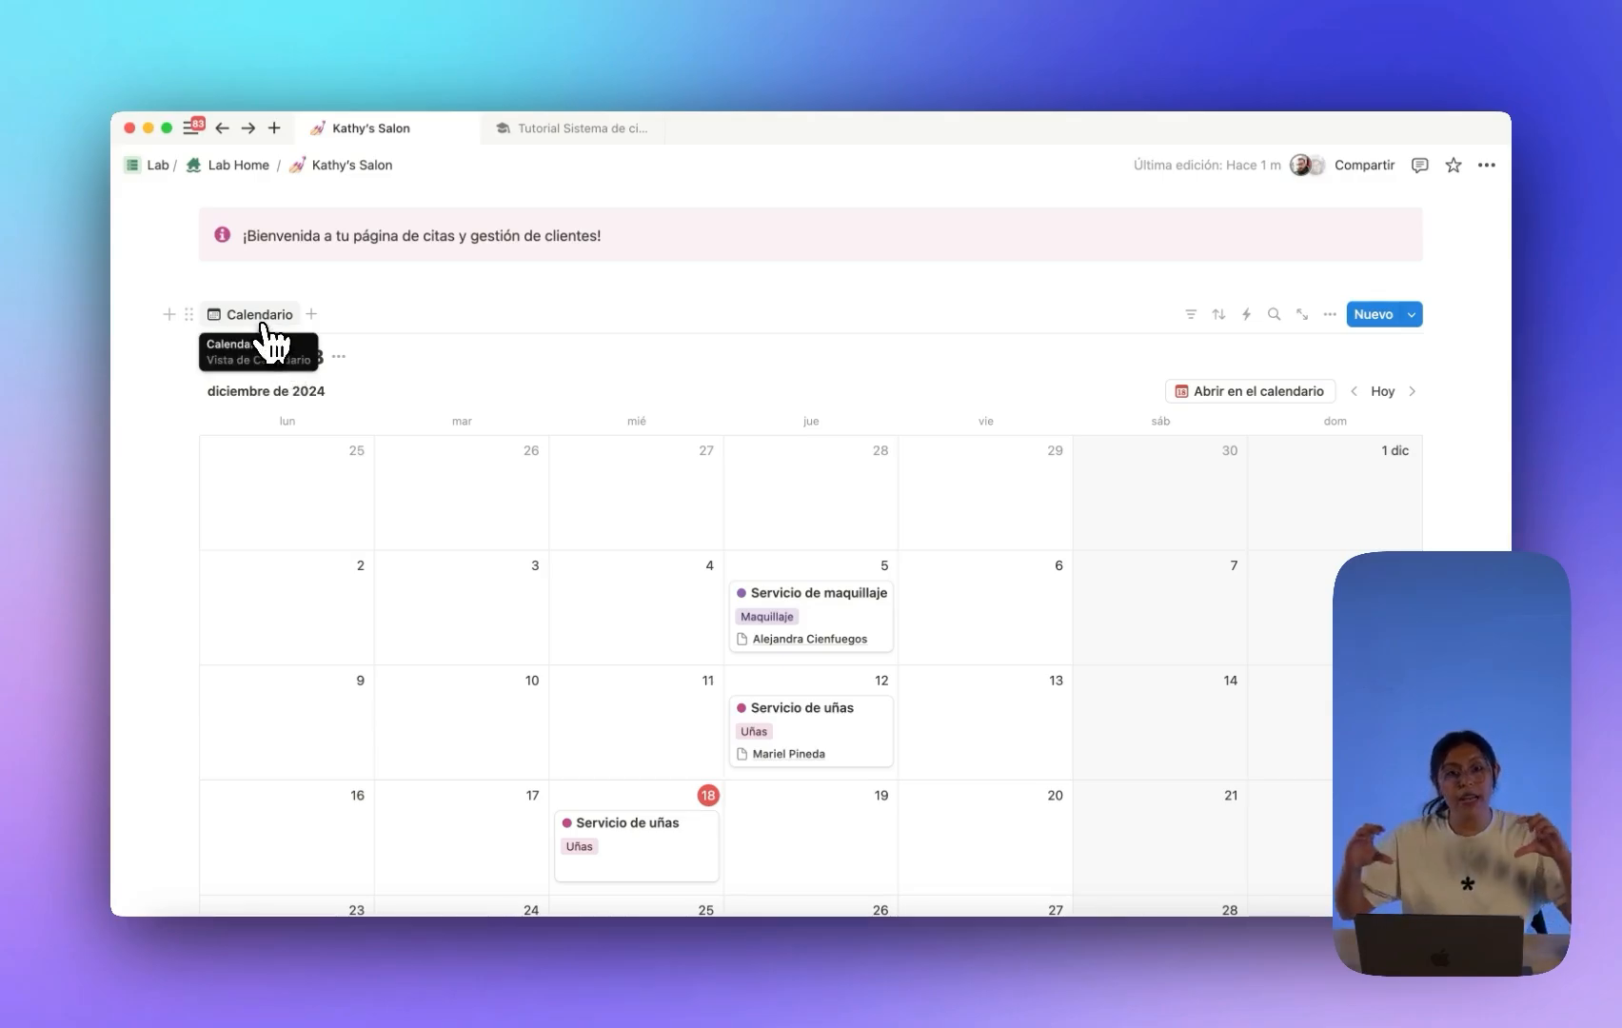
click(263, 322)
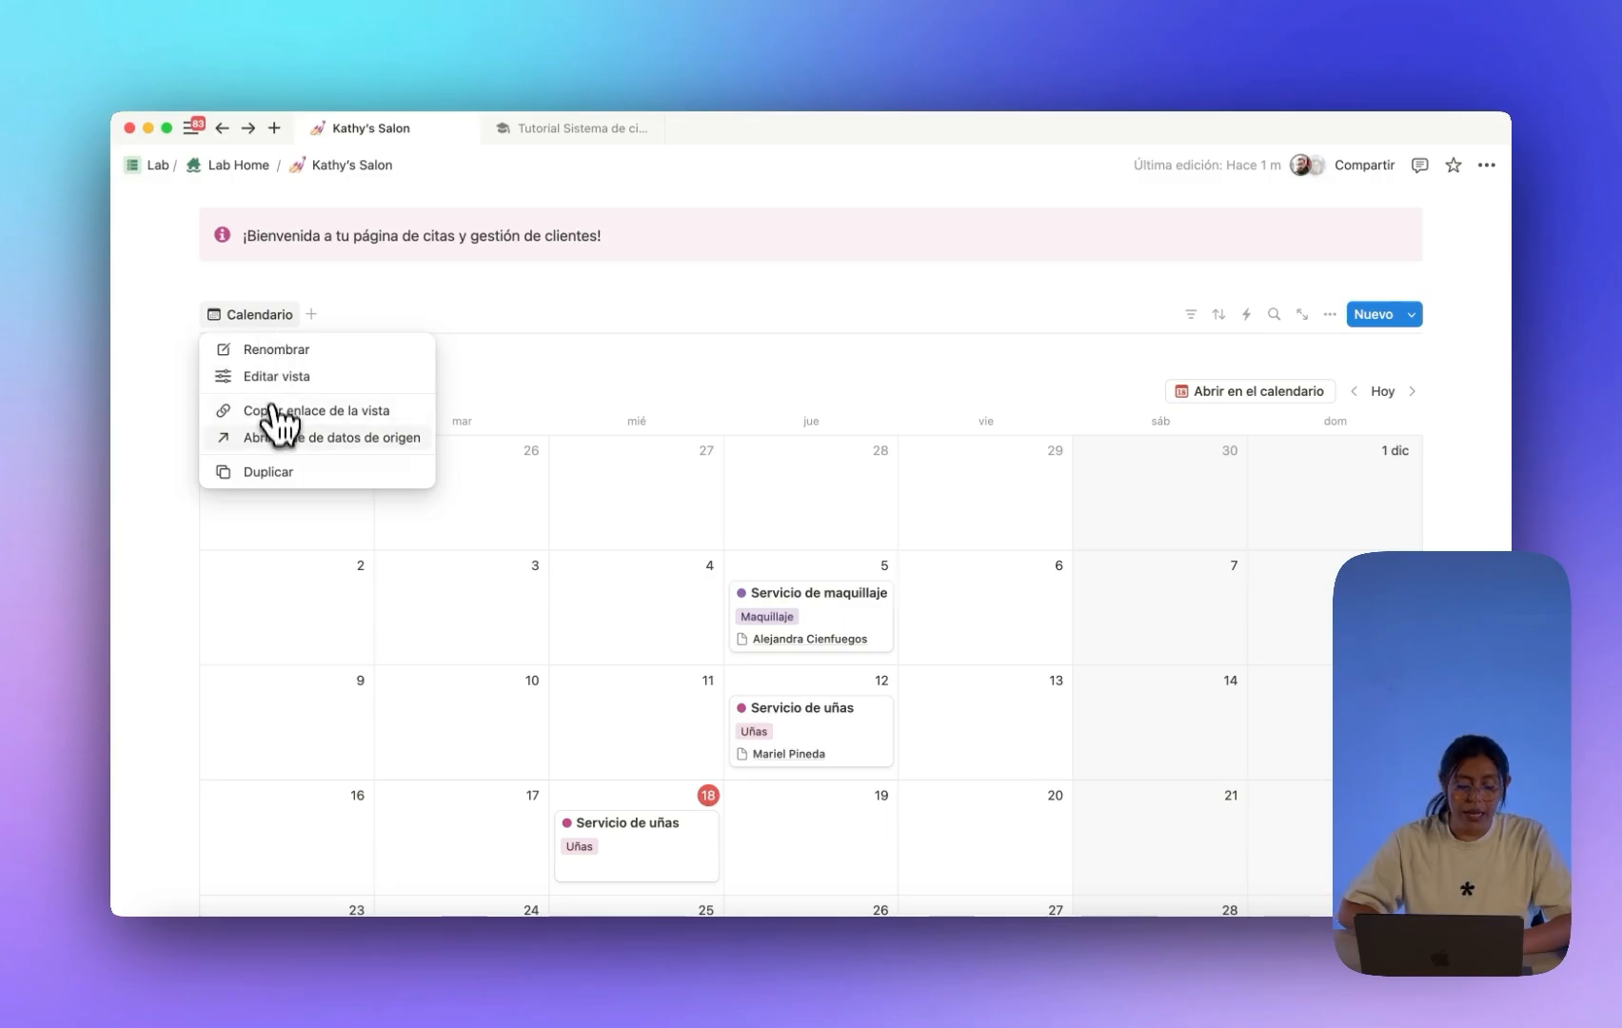
Duplicate the Calendario view as Semana, set to show one week at a time.
click(276, 471)
text(S)
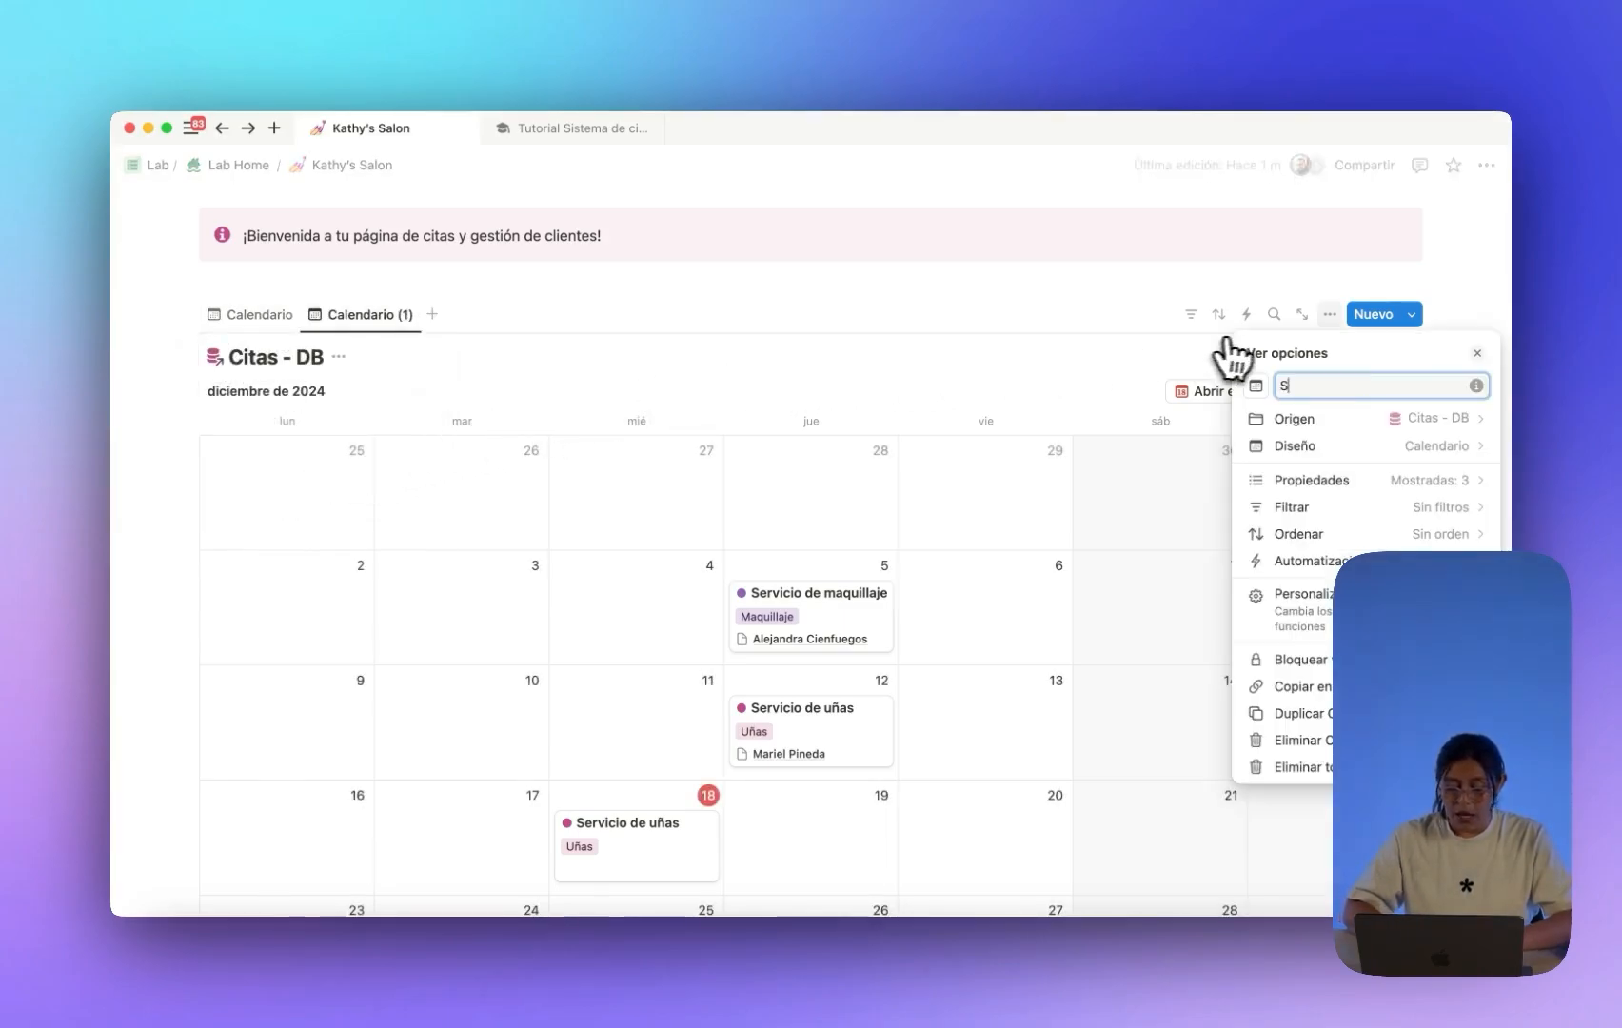
text(emana)
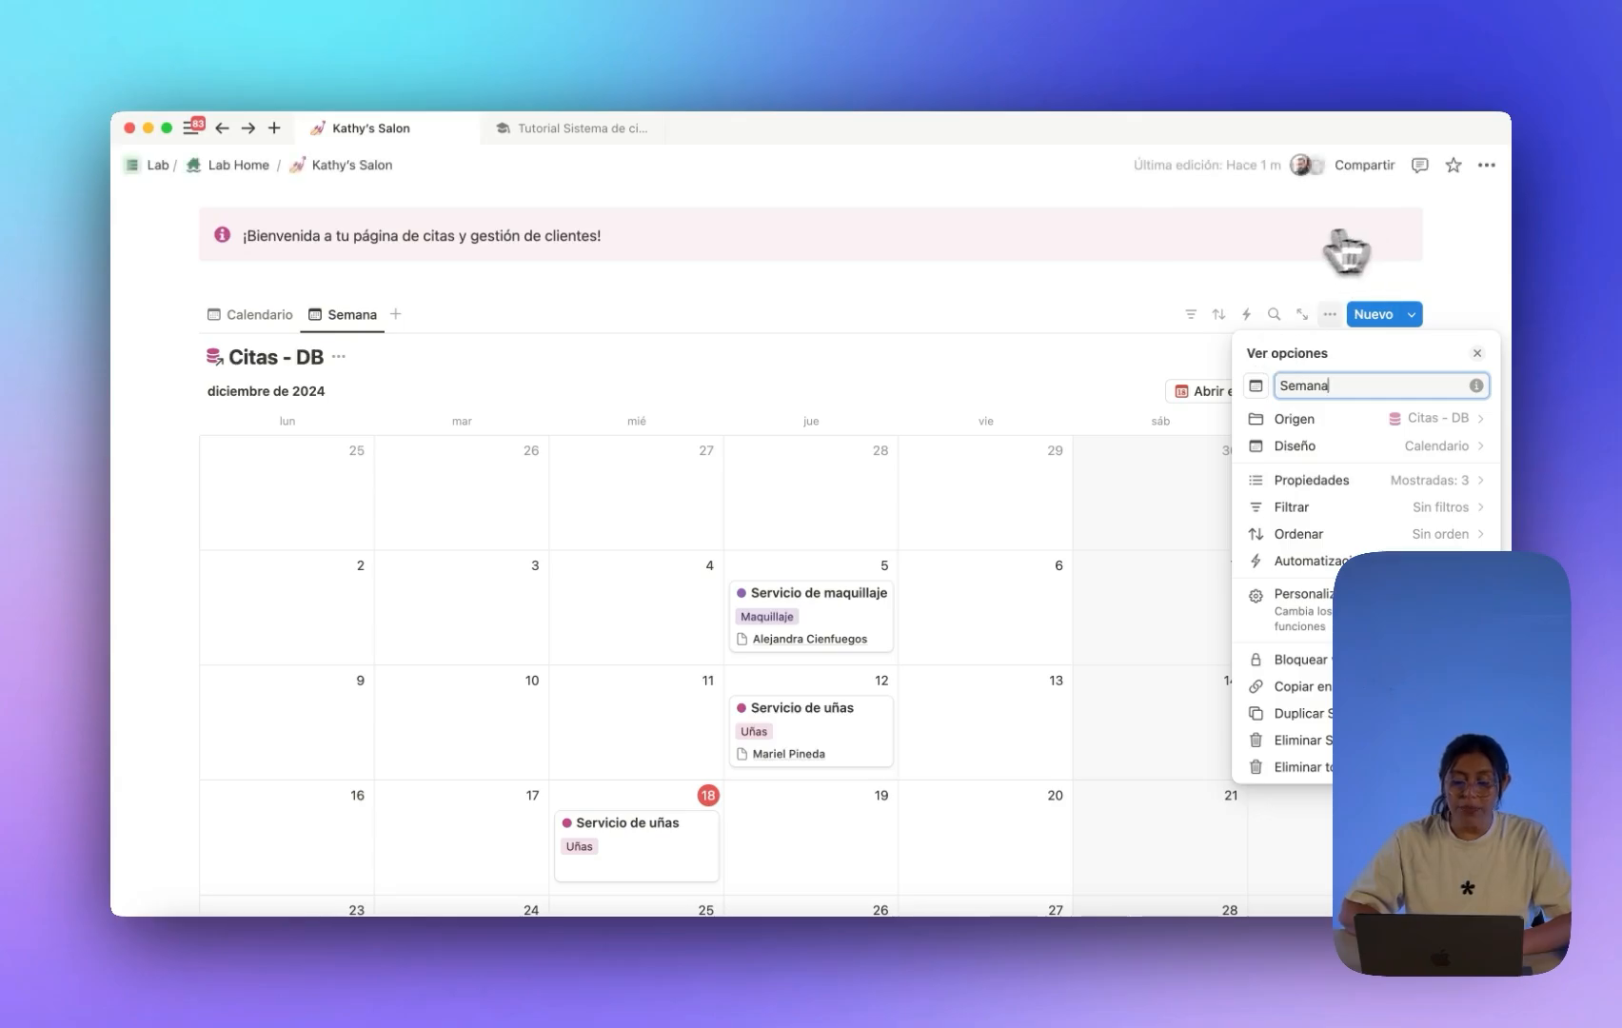
click(1304, 449)
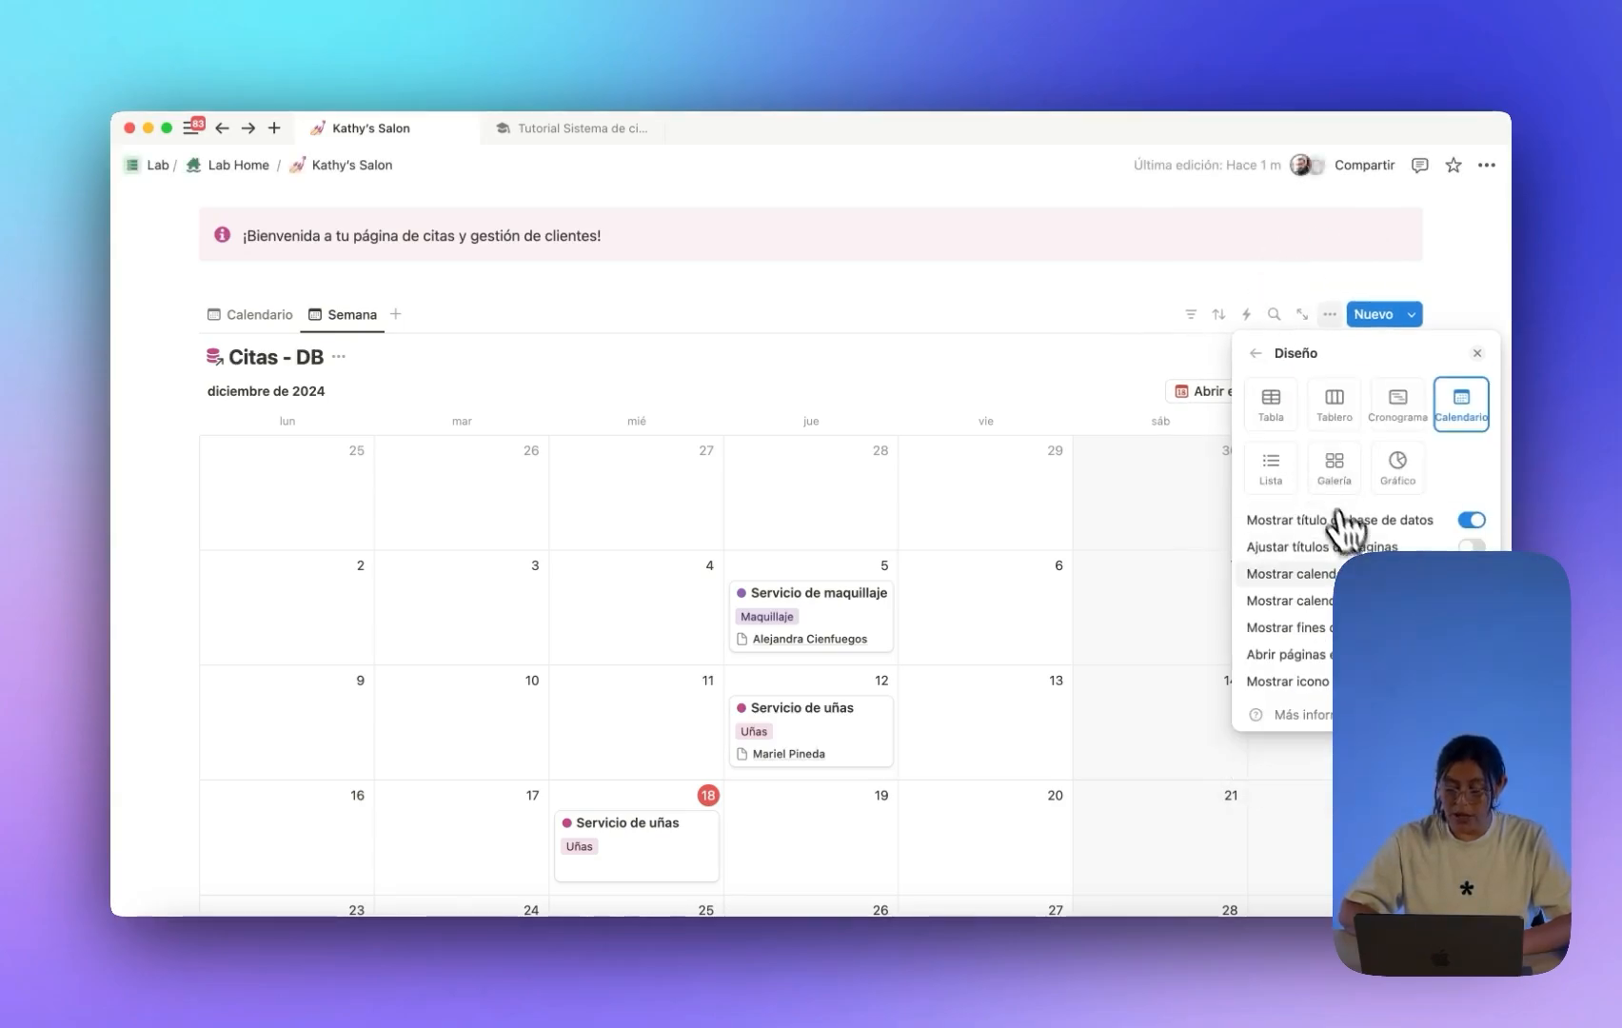
click(1290, 600)
click(1302, 655)
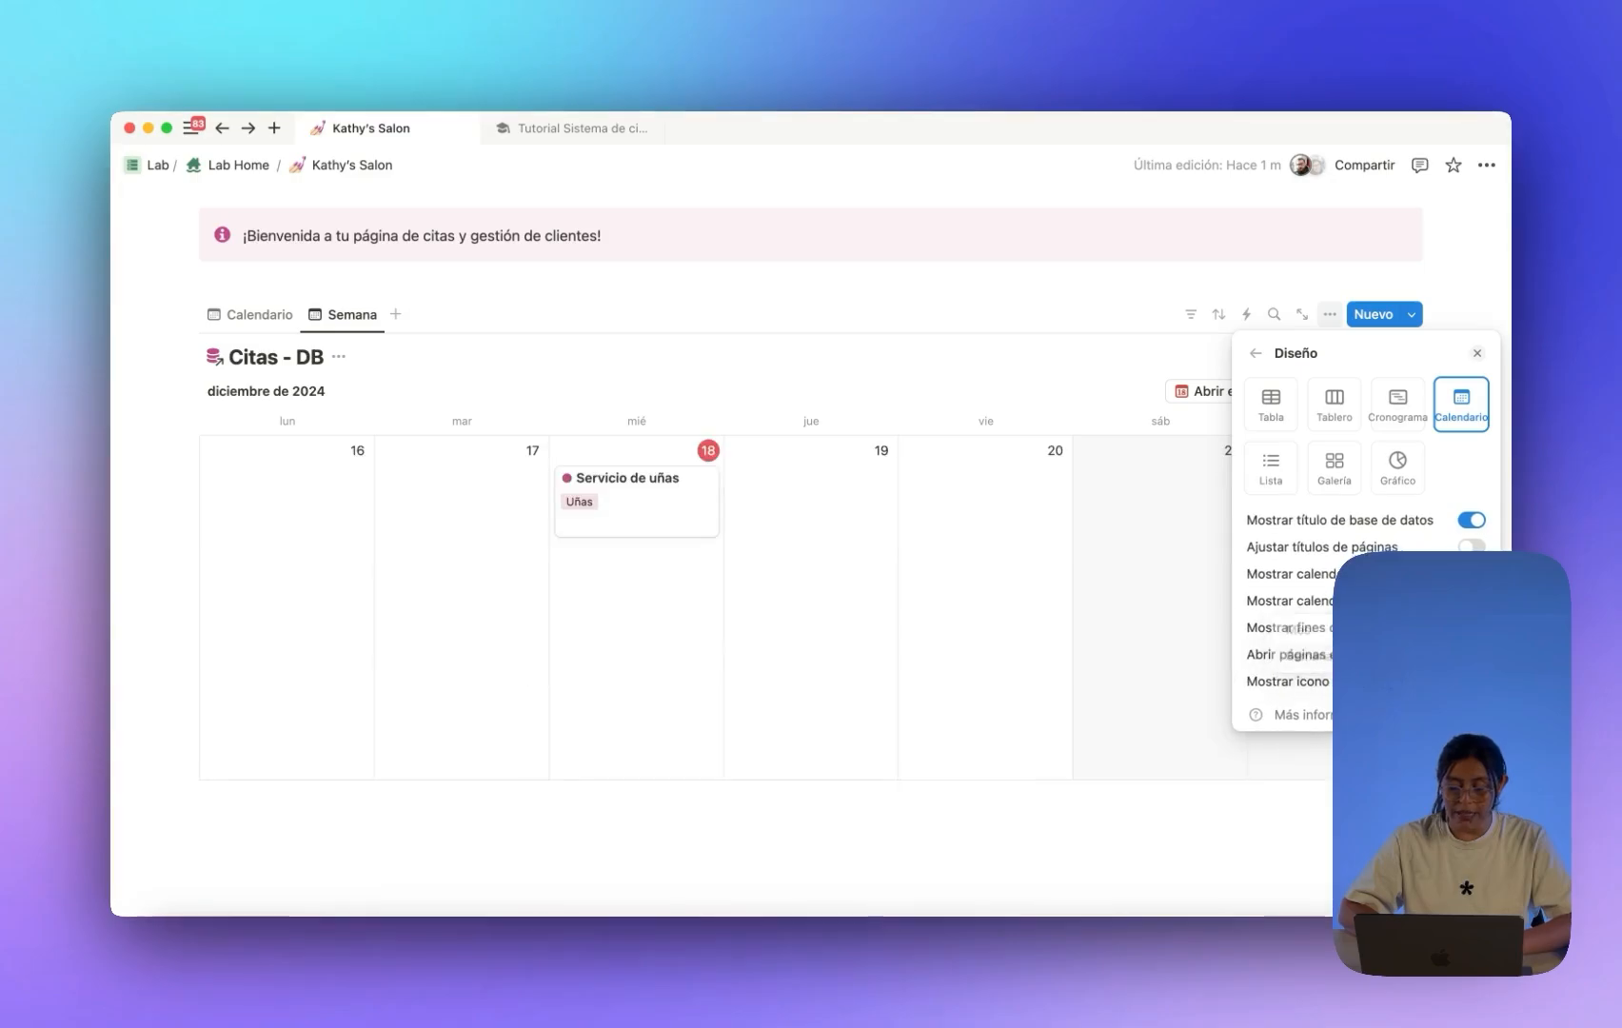
click(820, 381)
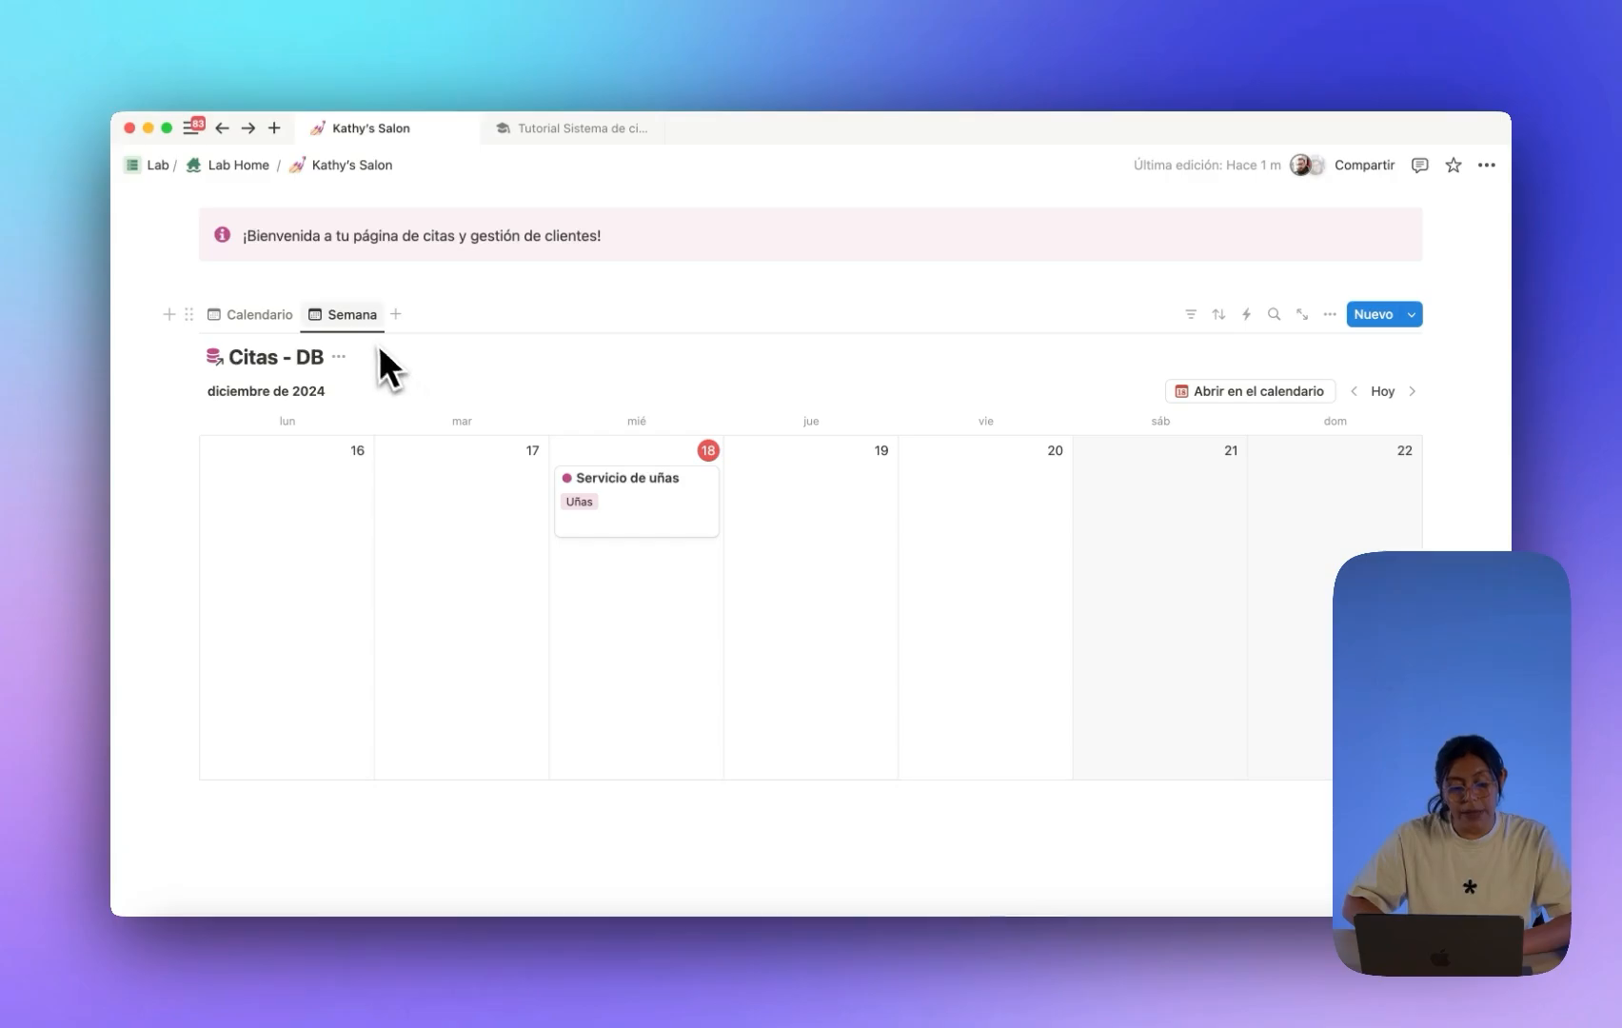
Duplicate the Semana view and name the copy Hoy.
click(291, 317)
click(317, 319)
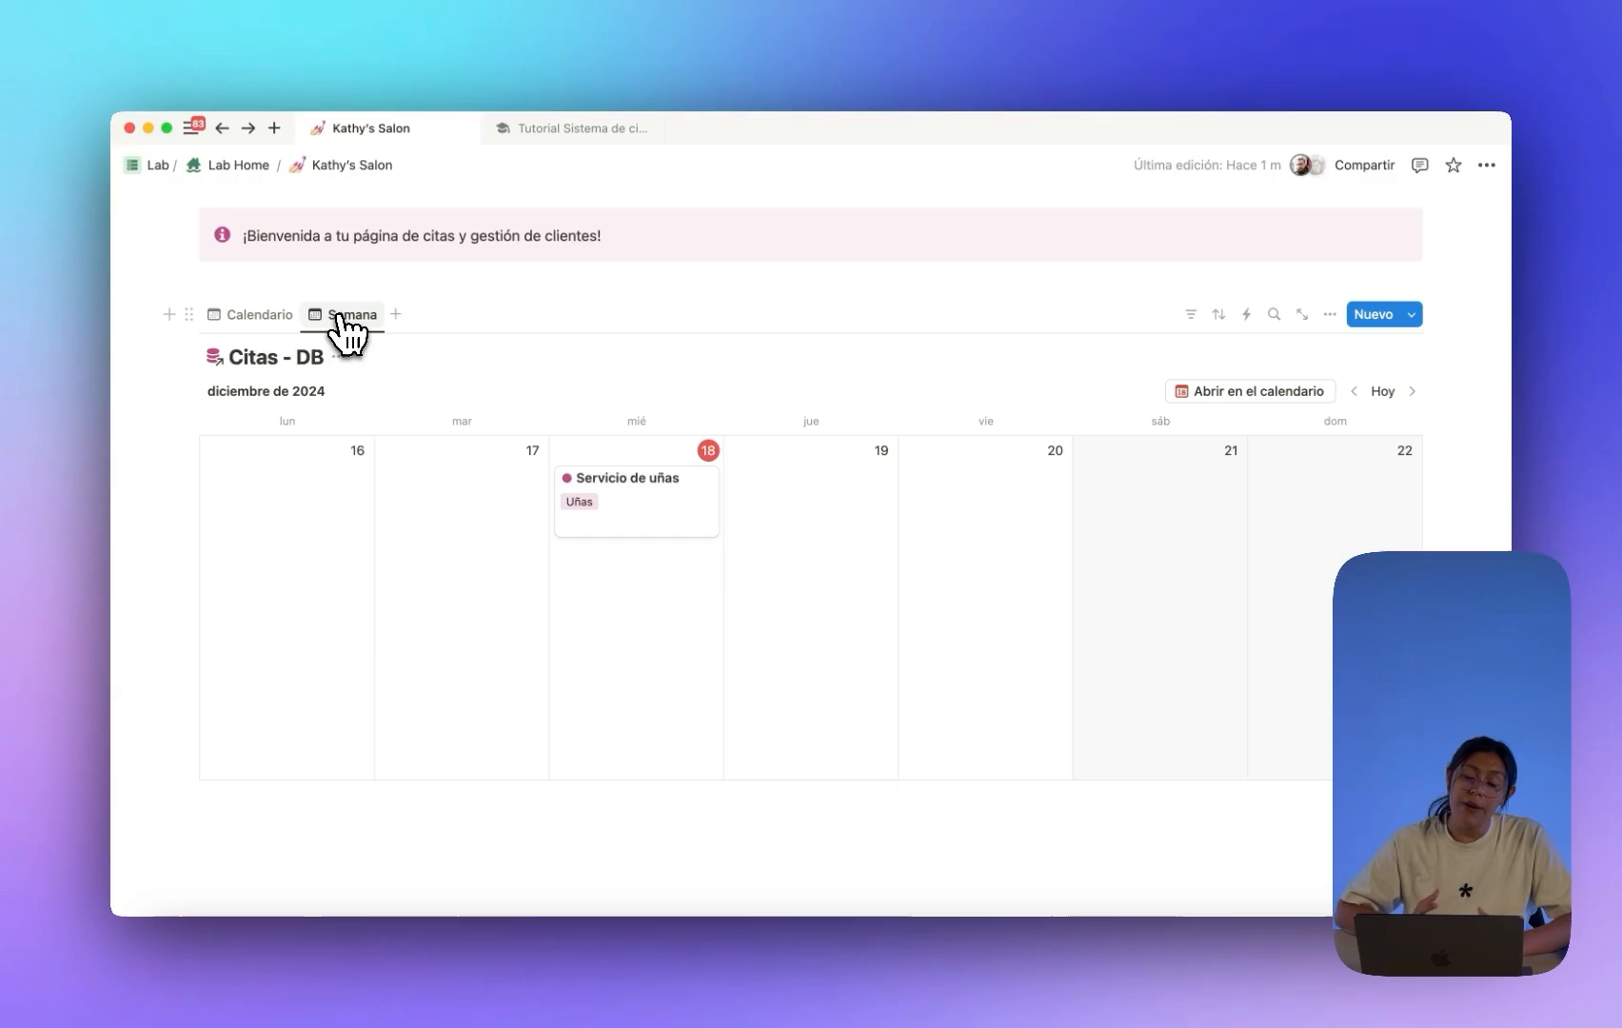
click(340, 317)
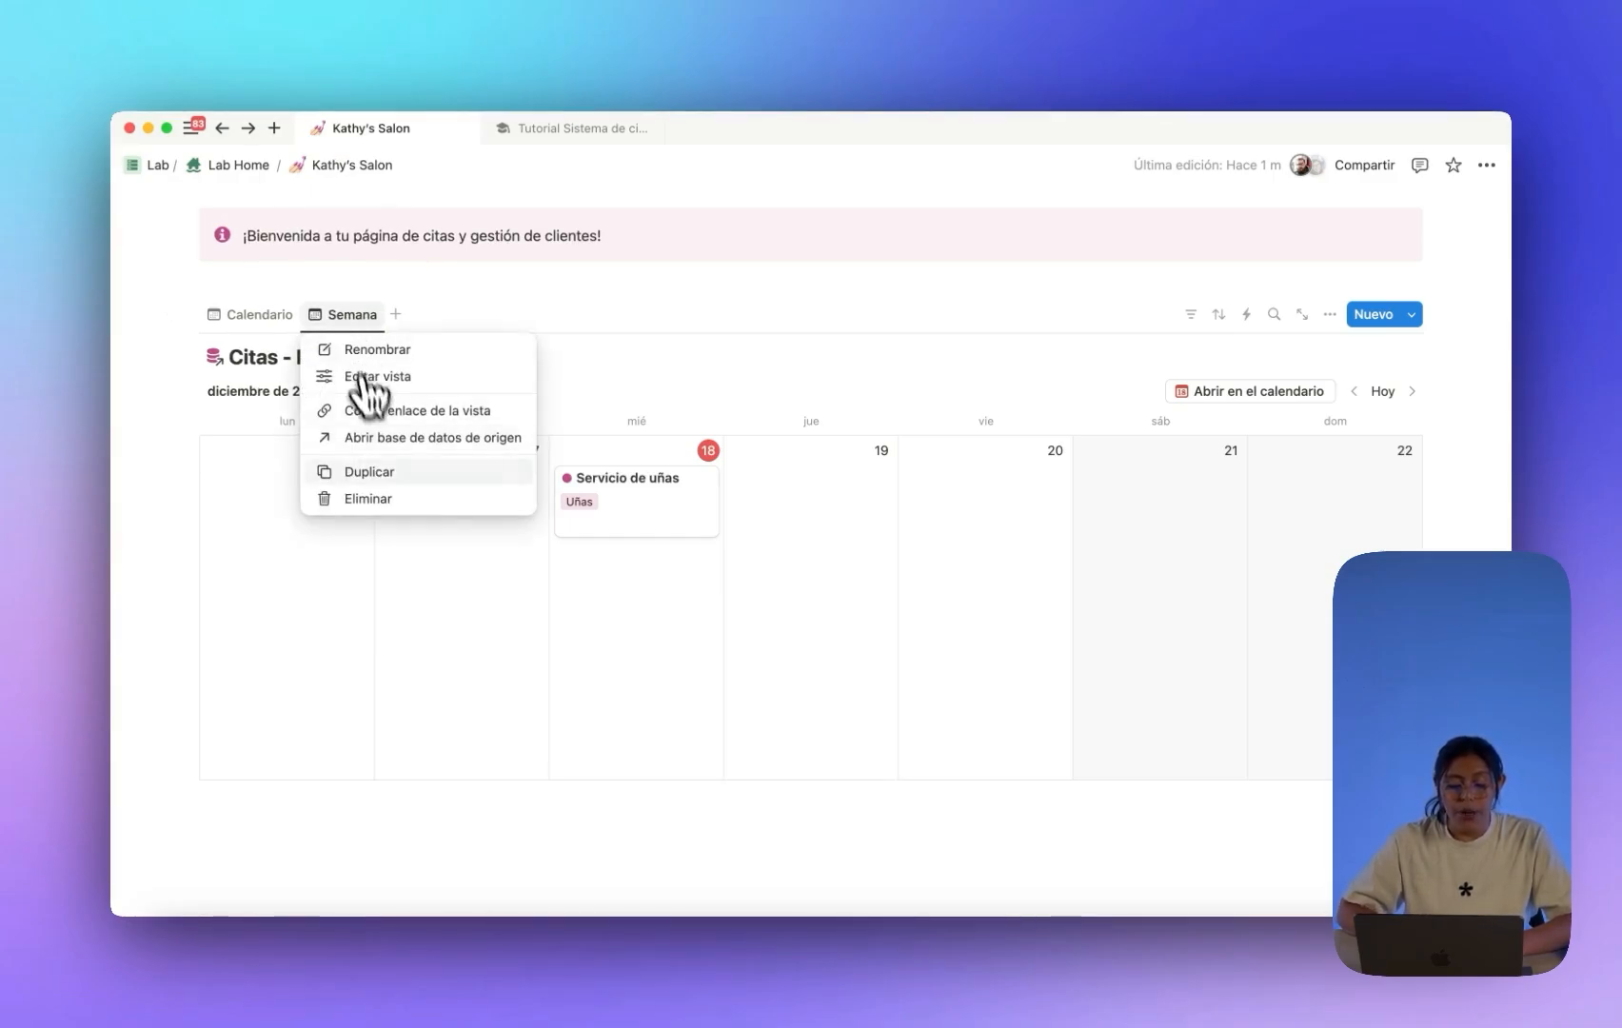
click(386, 471)
text(Hoy)
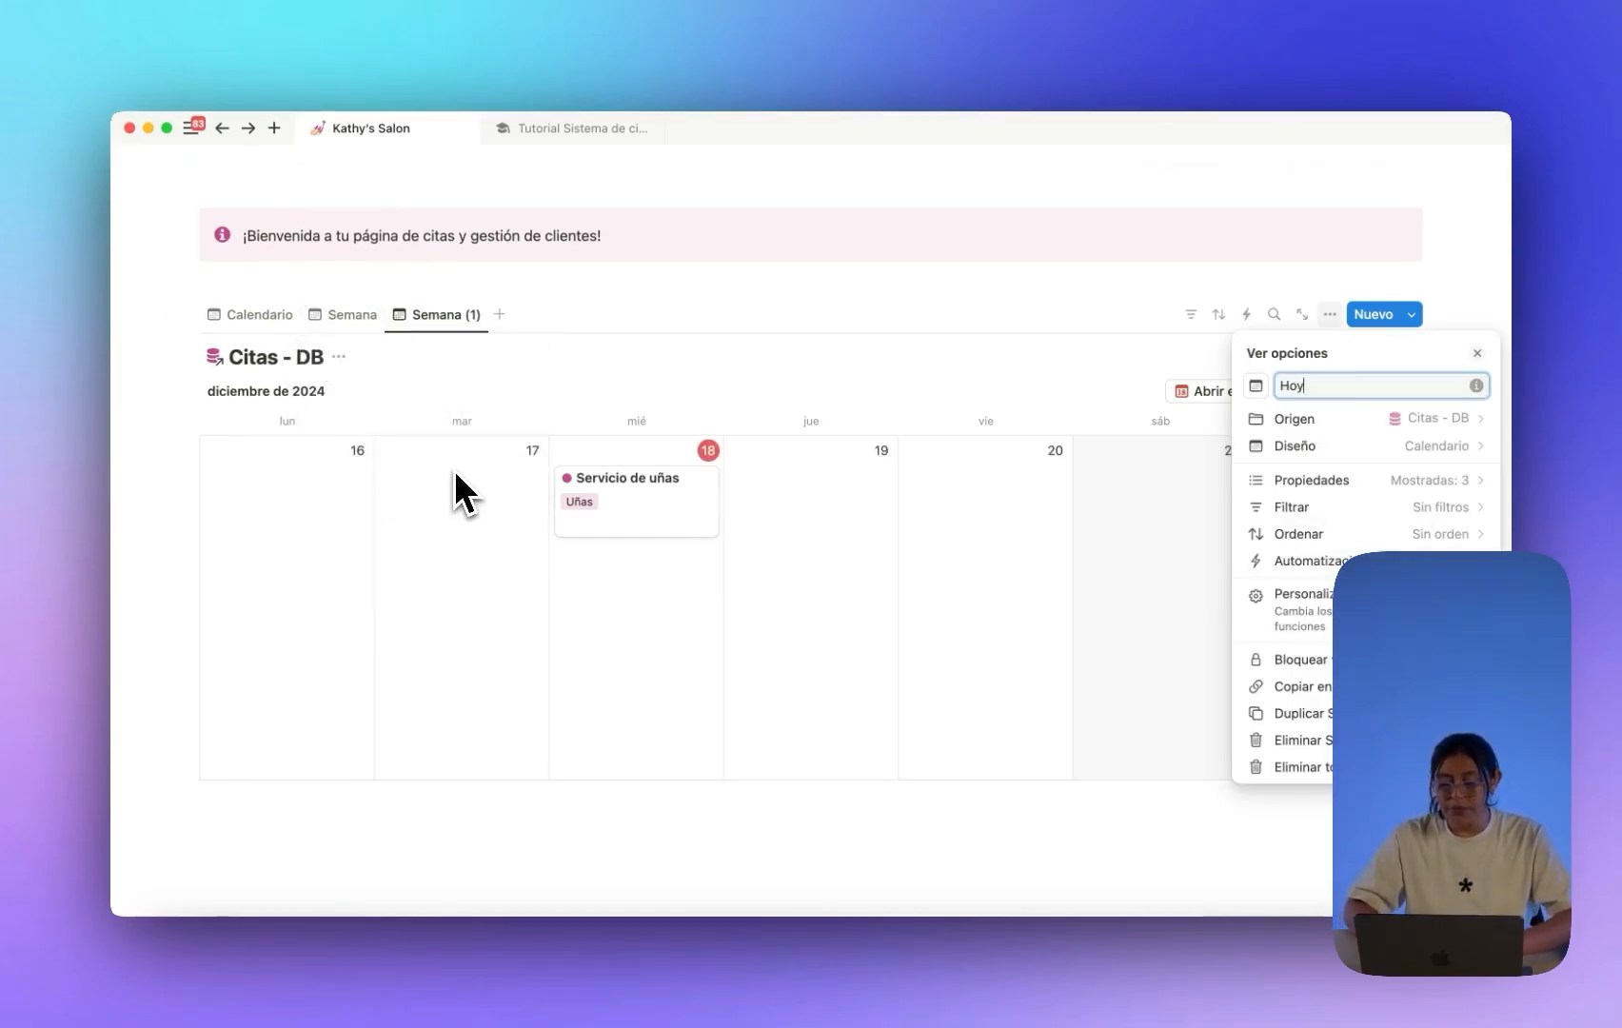
click(580, 314)
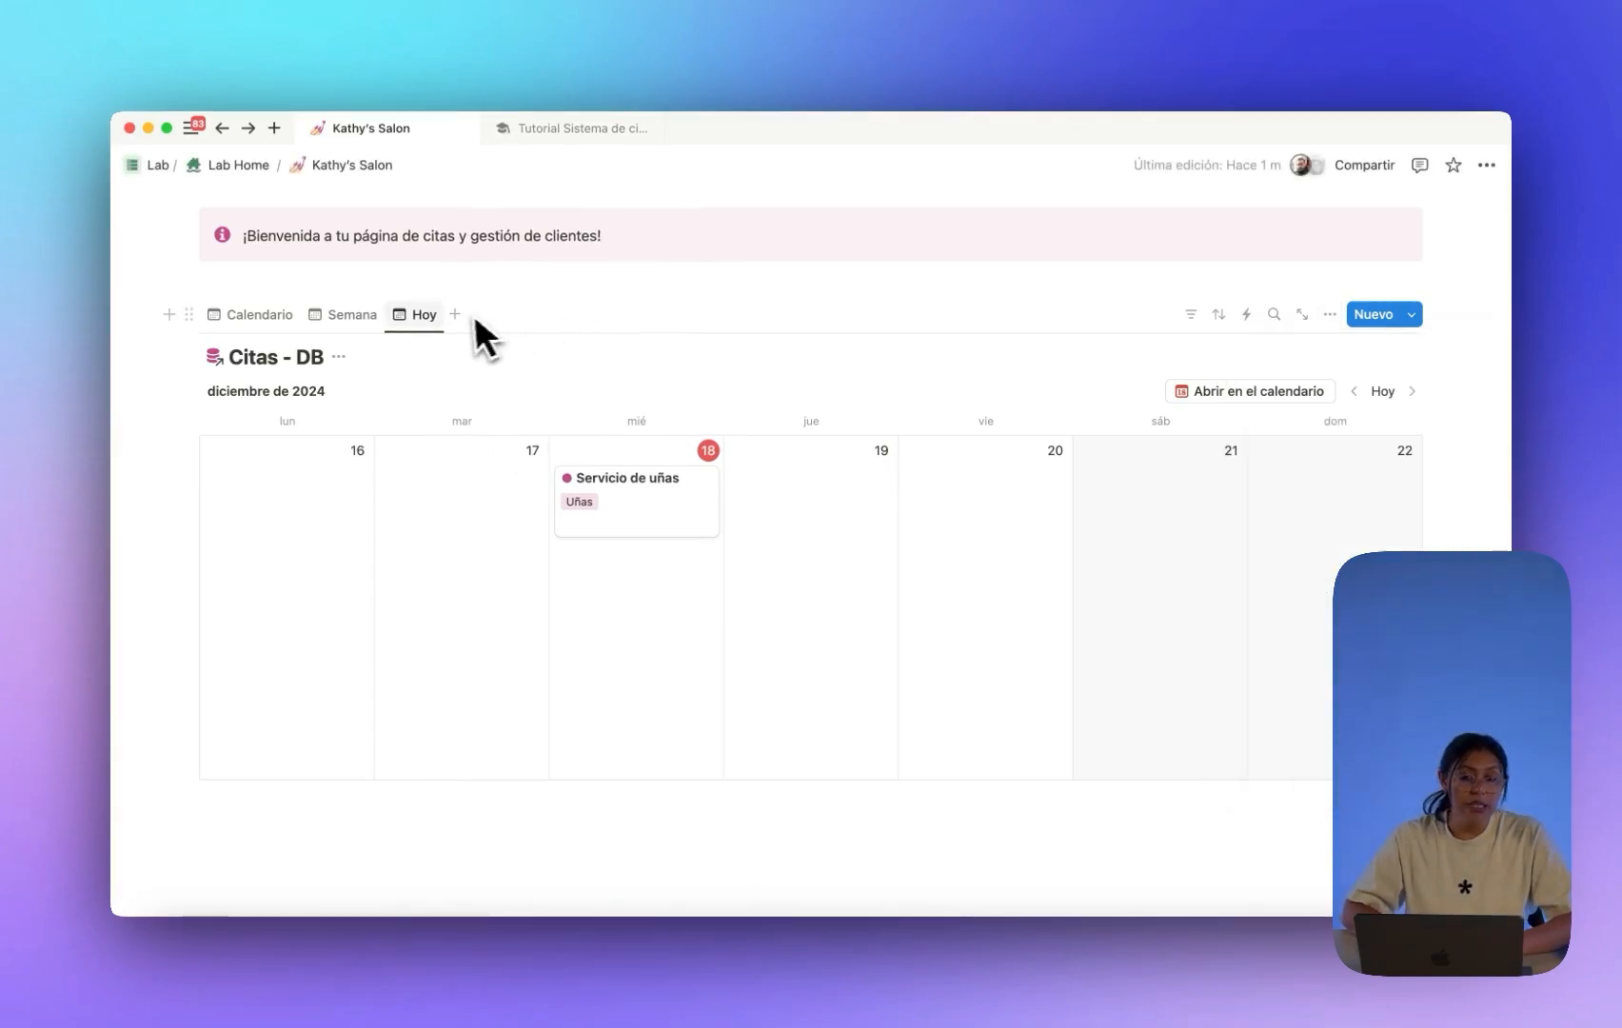
Change the Hoy view's layout to Lista.
click(1329, 315)
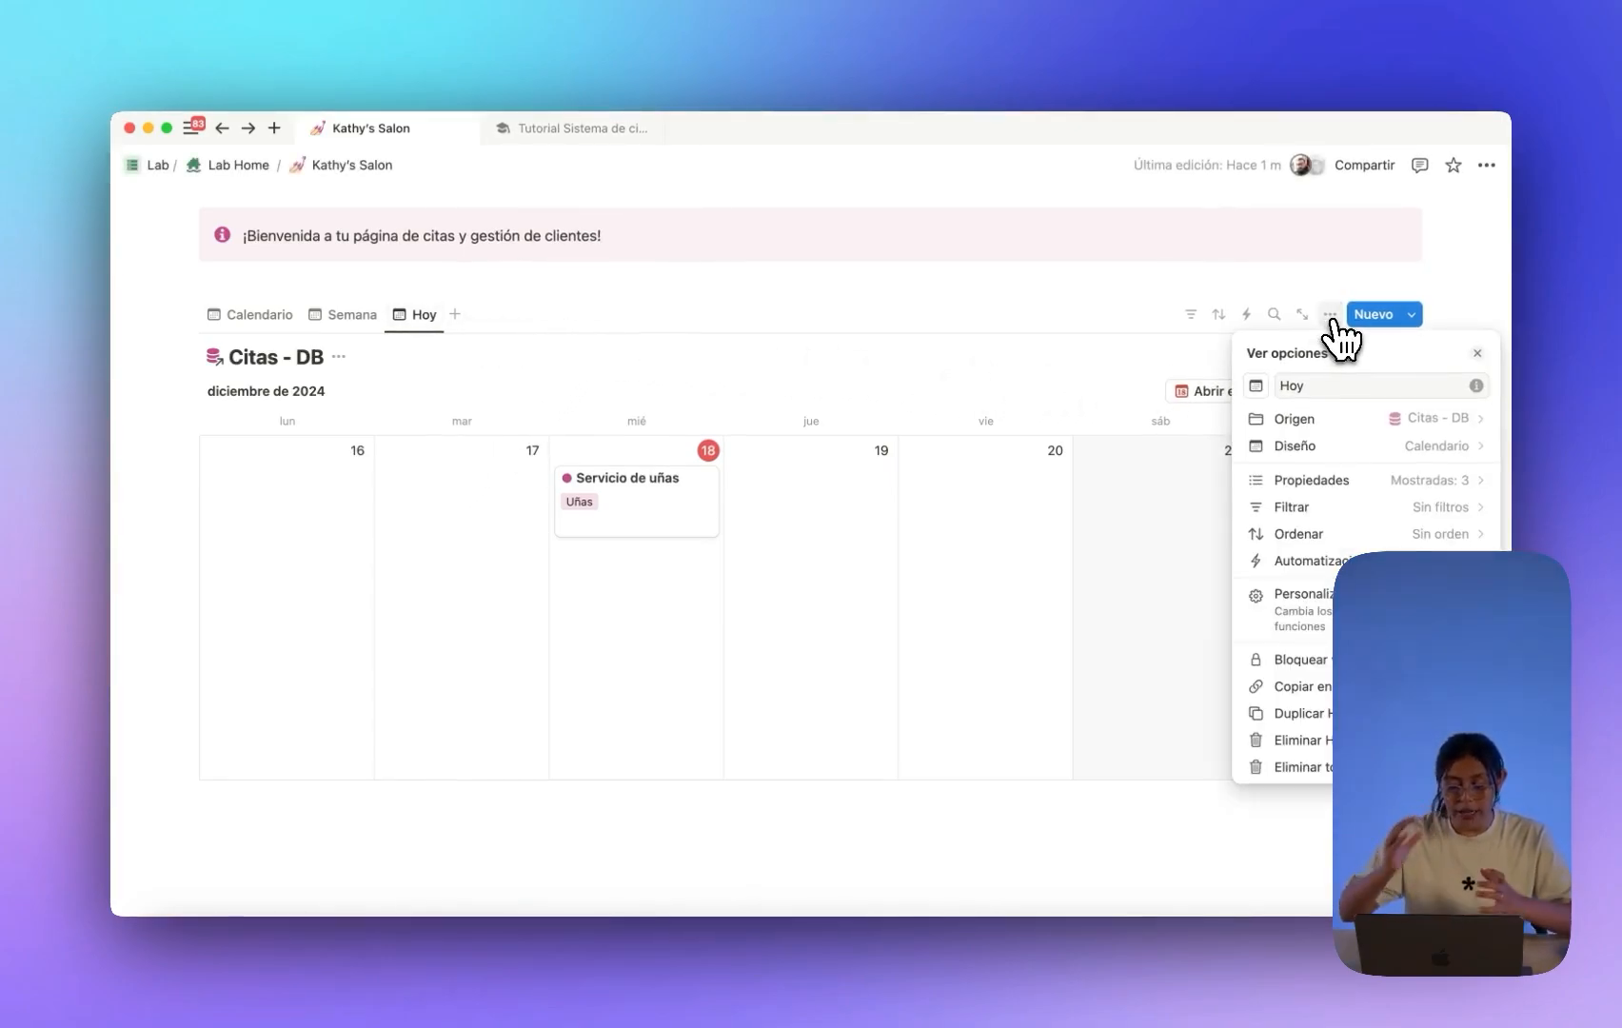
click(1361, 445)
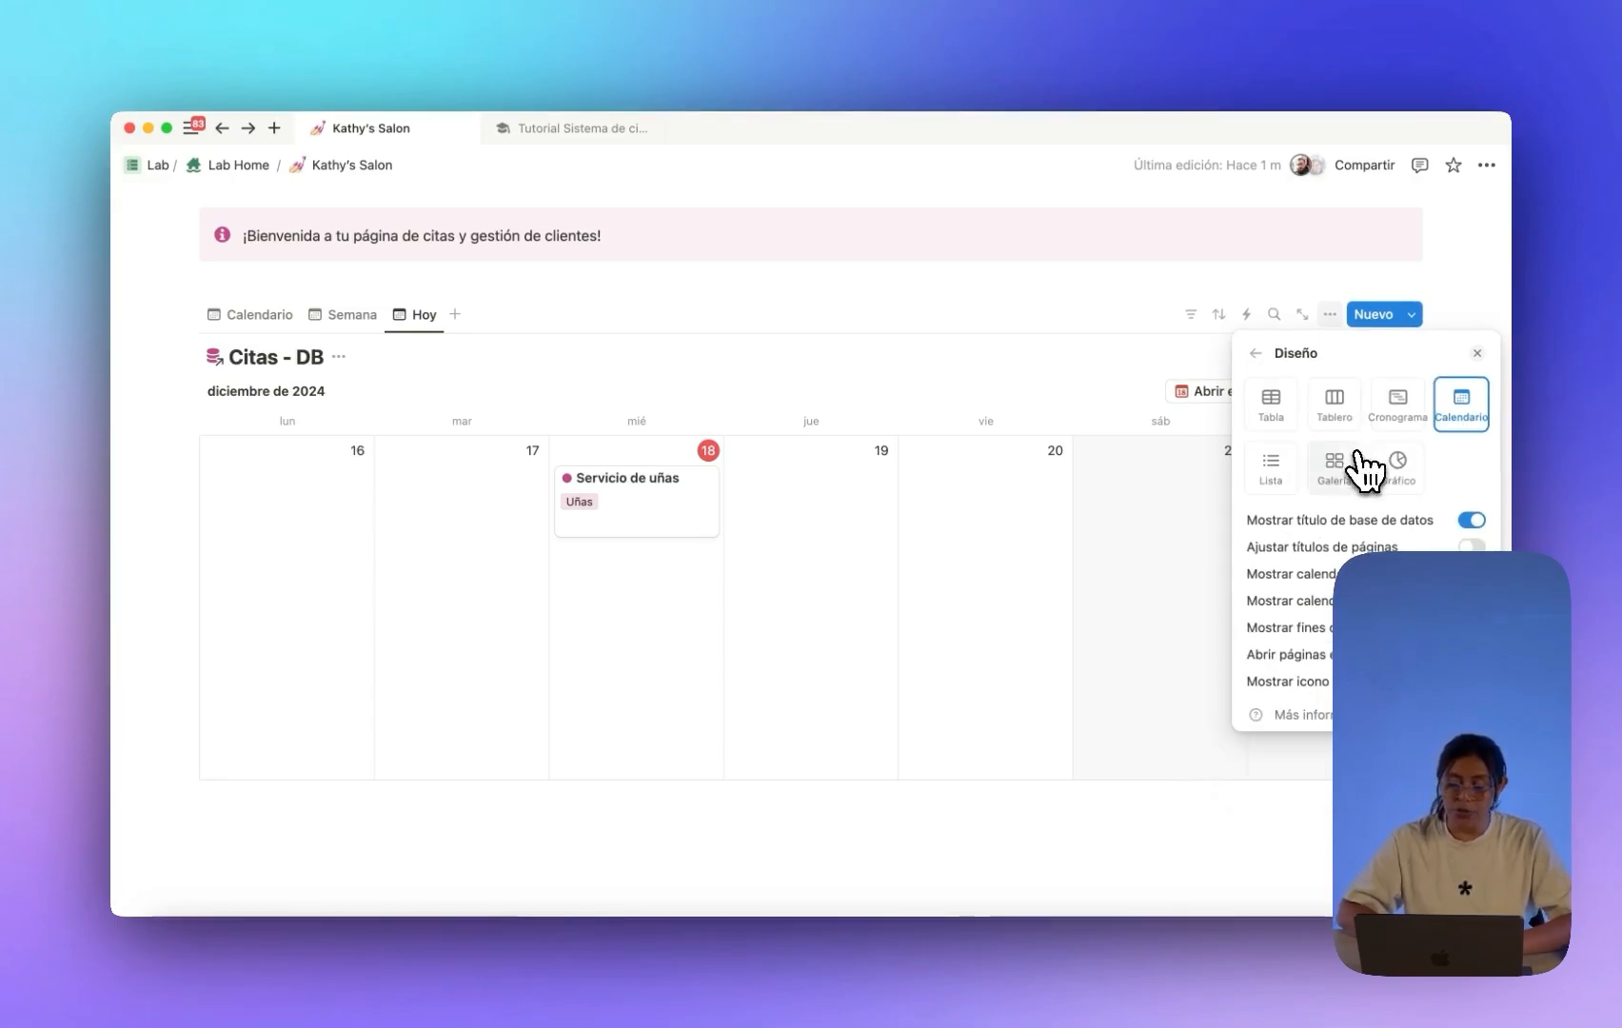
click(1270, 466)
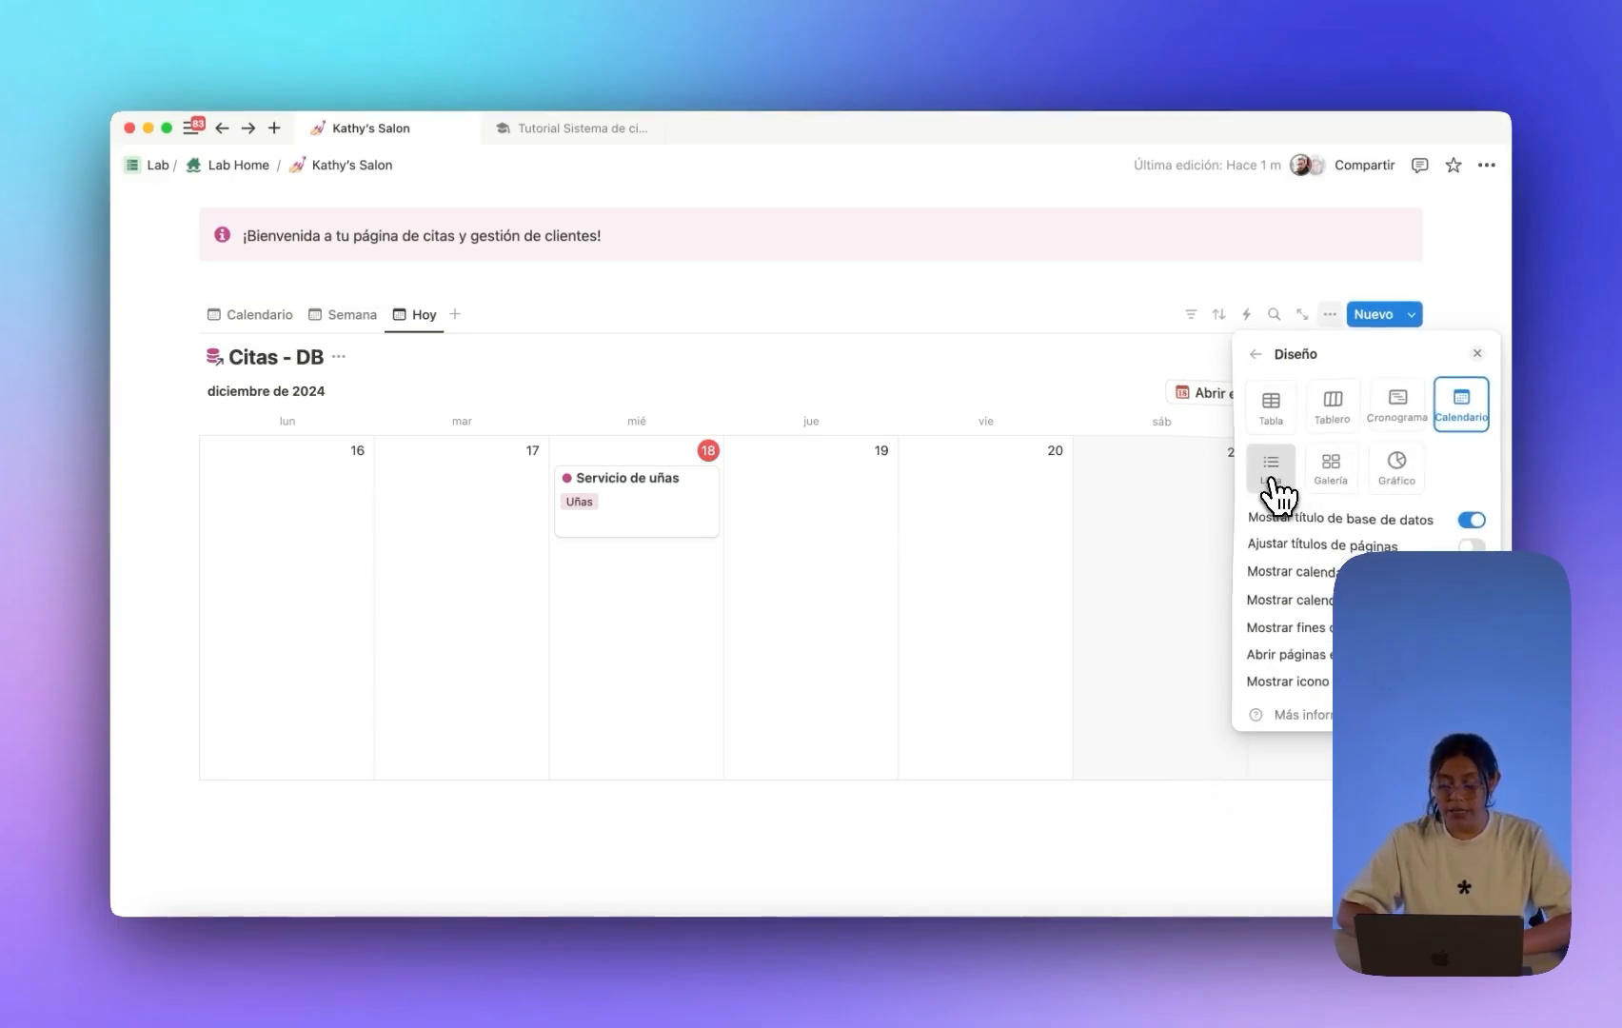
click(874, 342)
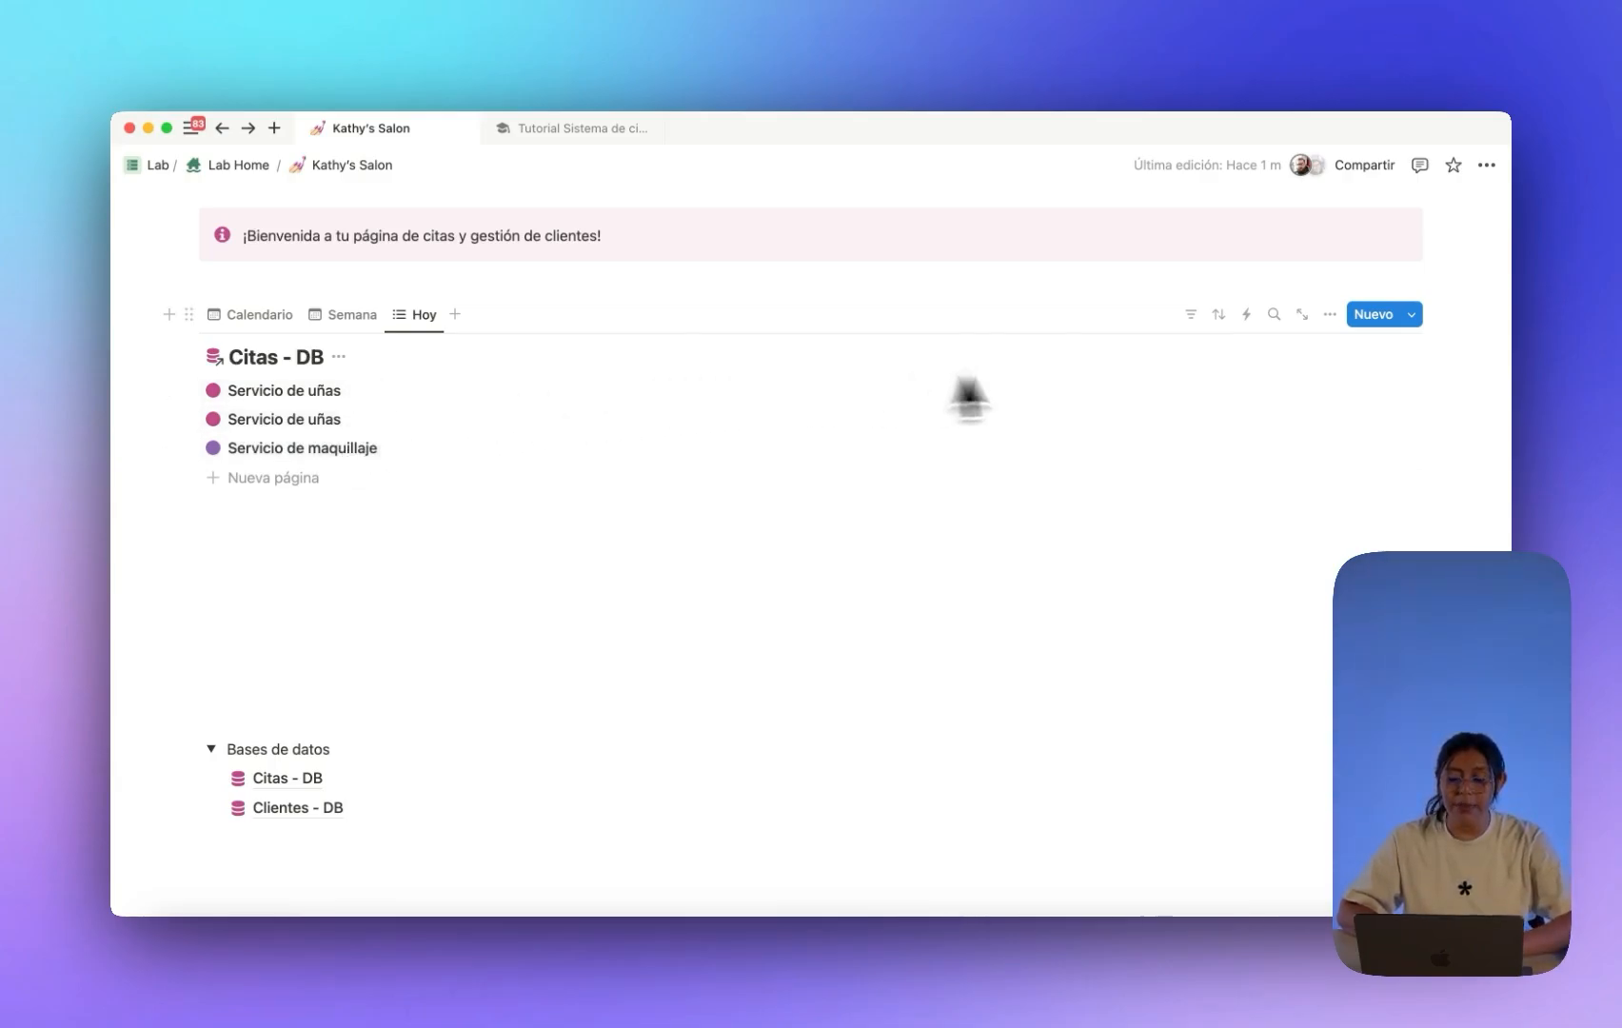
Filter Hoy to appointments whose Fecha is the current day, saved for everyone.
click(1190, 315)
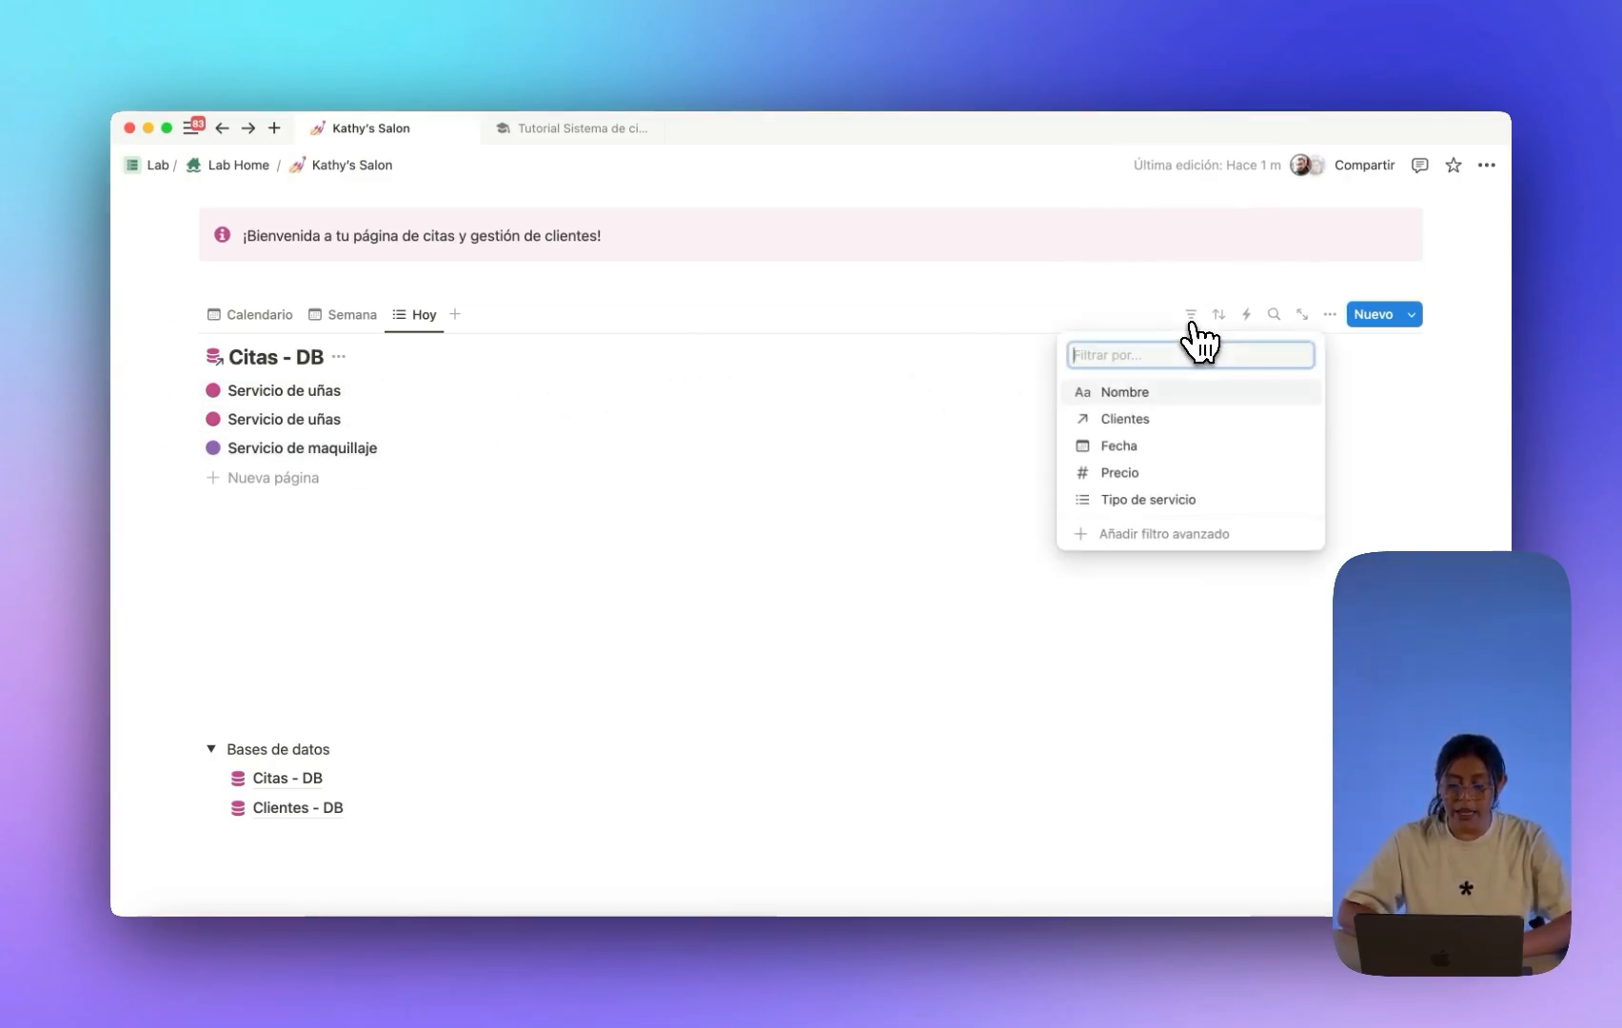
click(1142, 447)
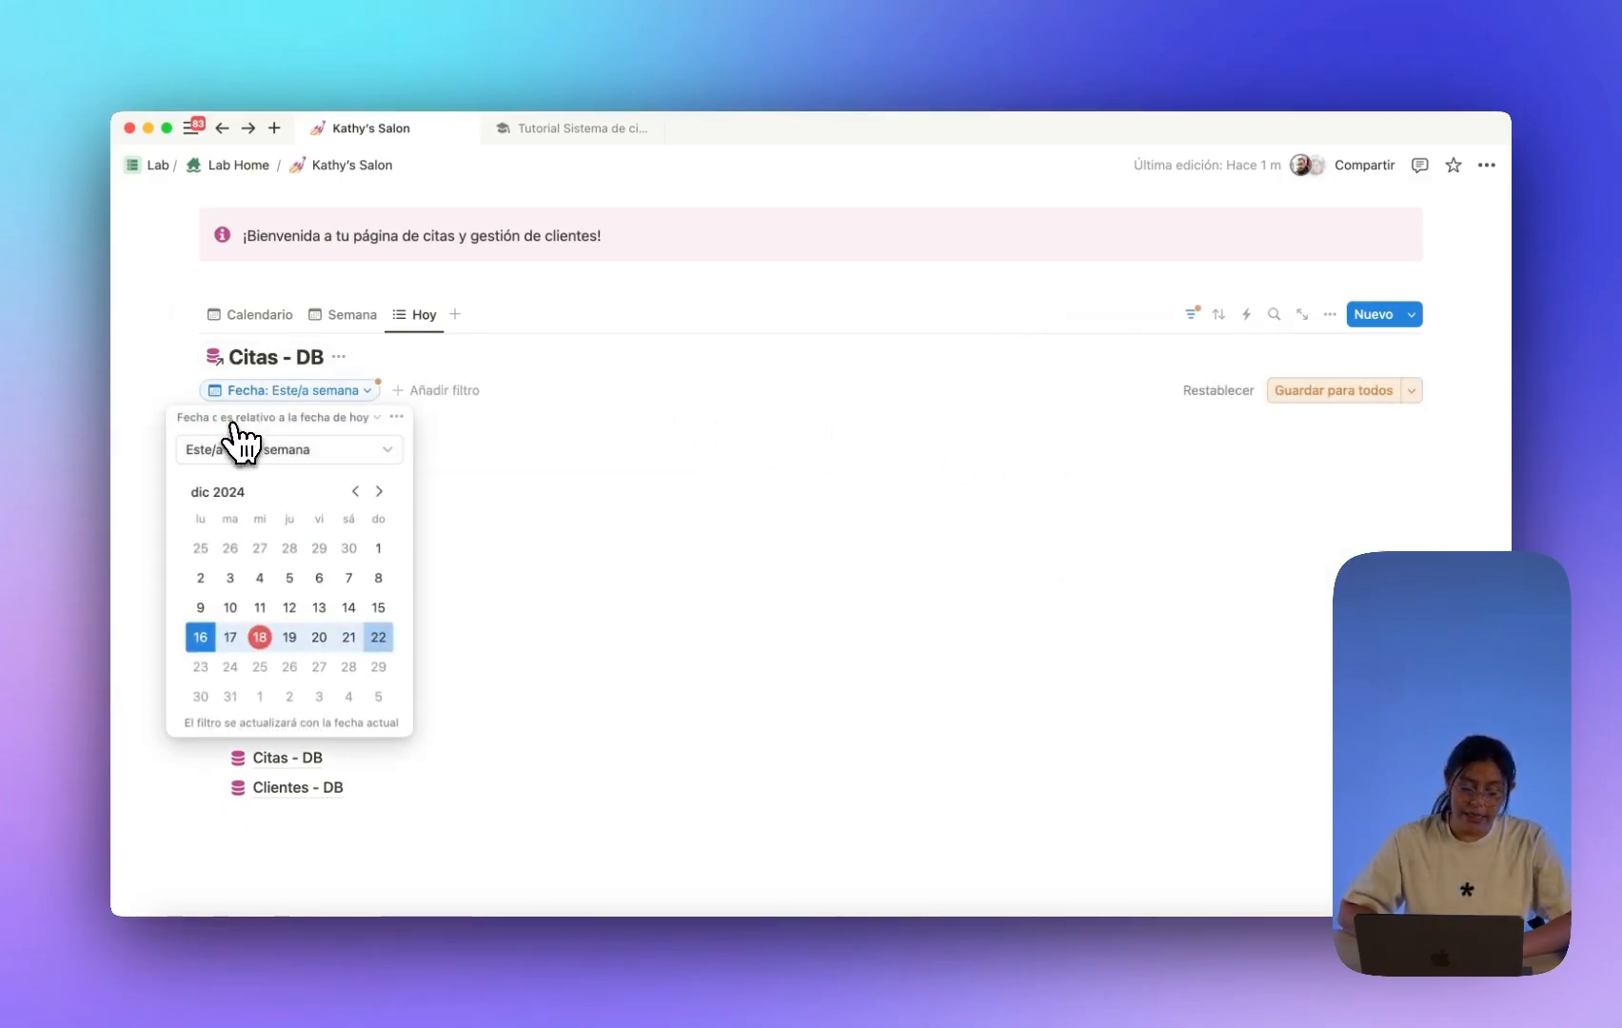
click(277, 447)
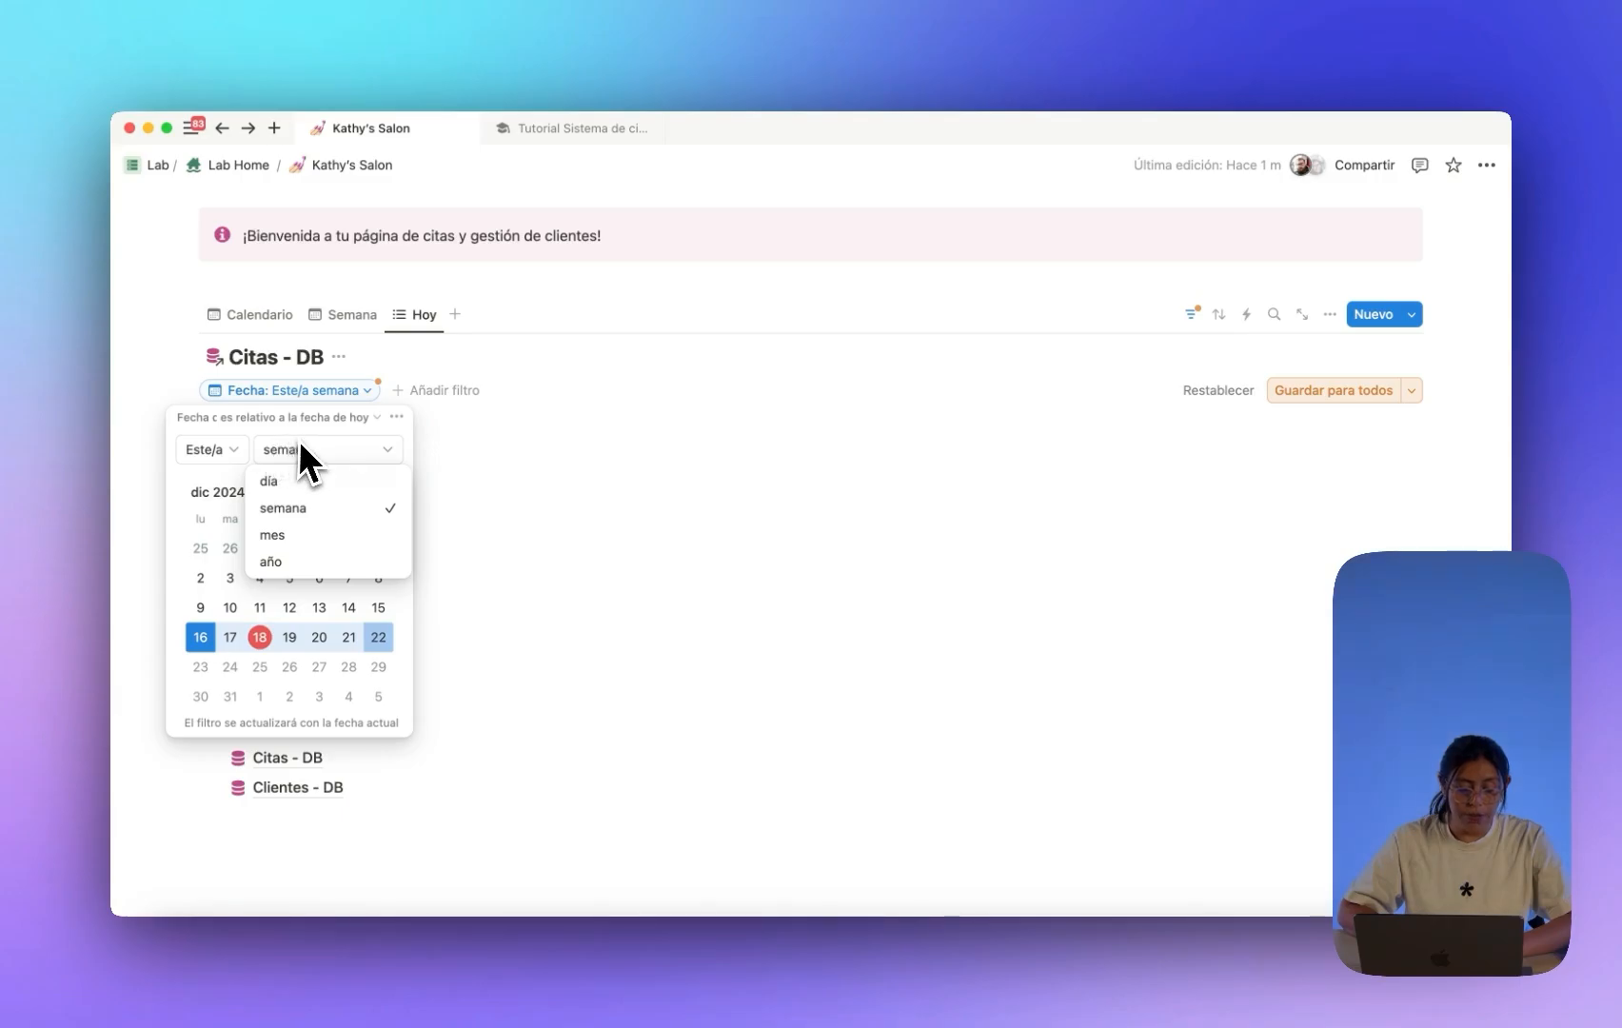
click(285, 482)
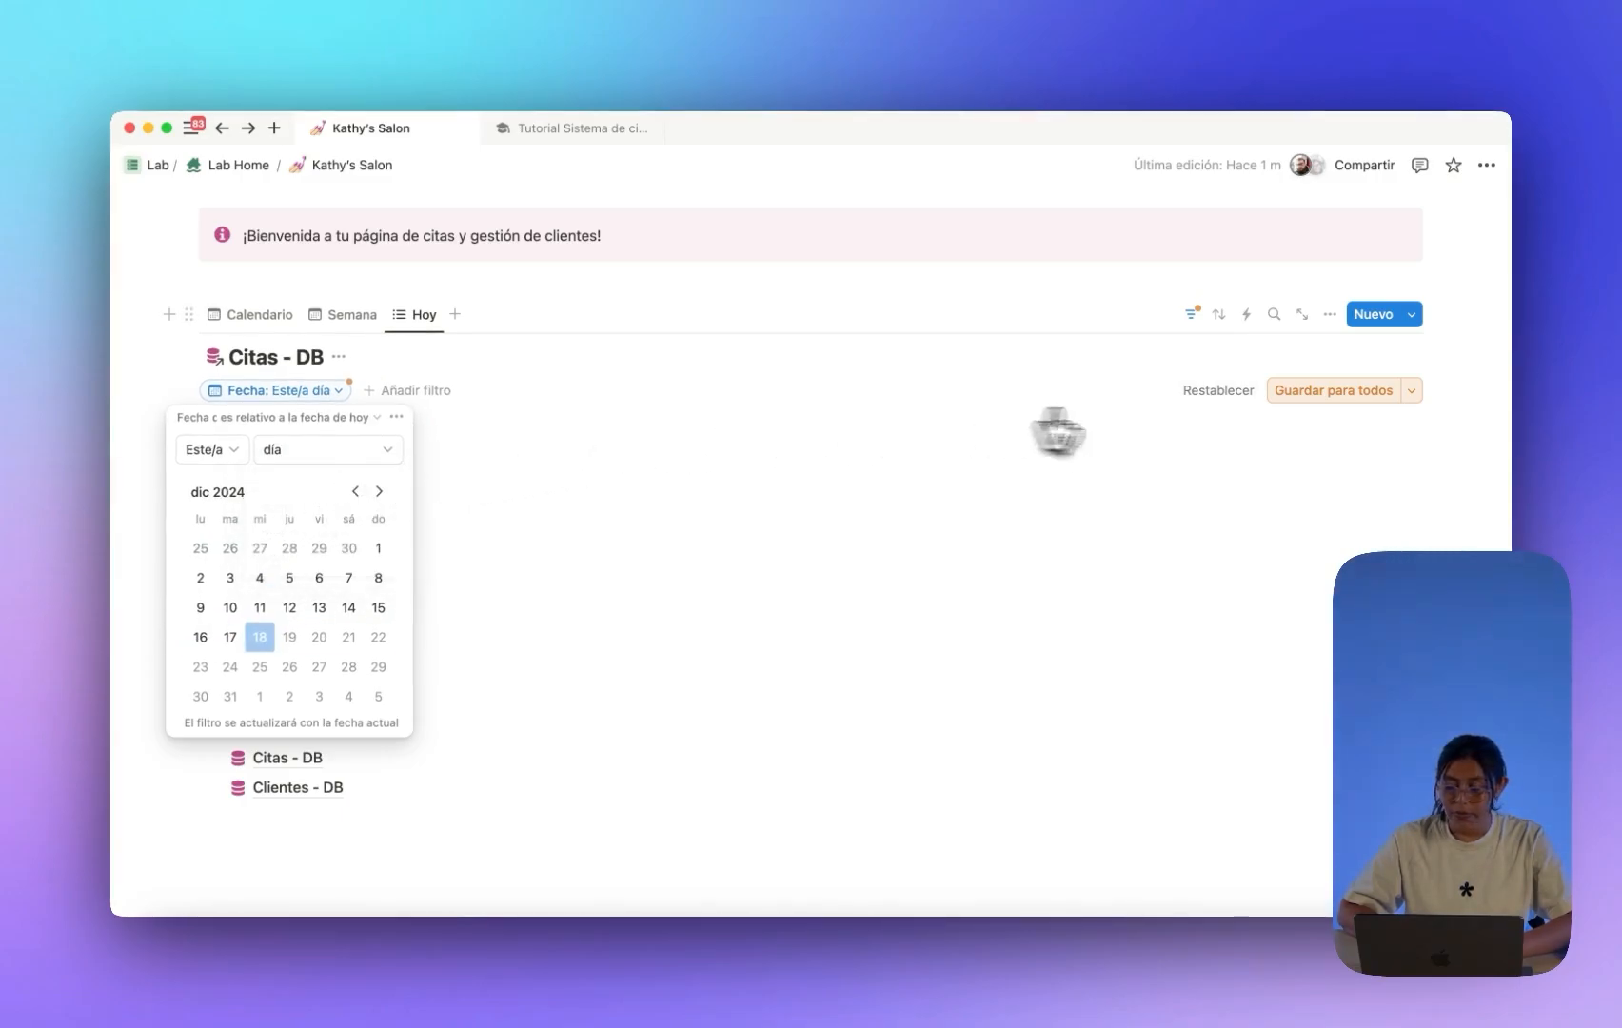
click(1303, 391)
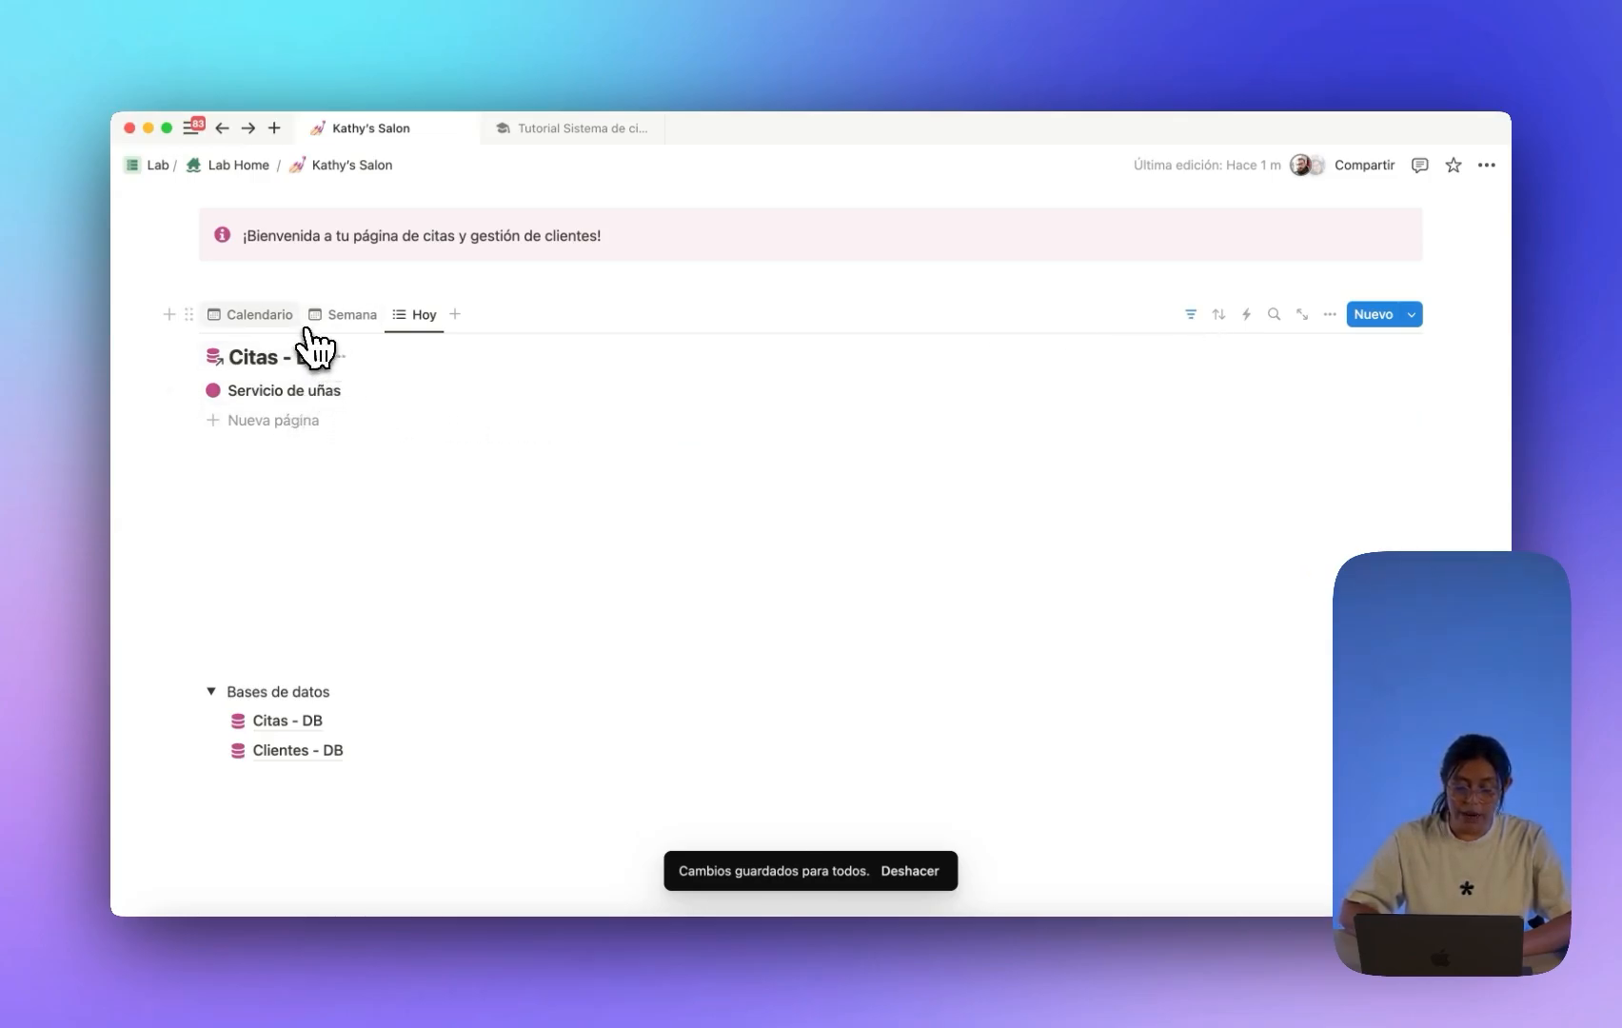
click(276, 317)
scroll(694, 528, down, 2)
scroll(704, 552, down, 2)
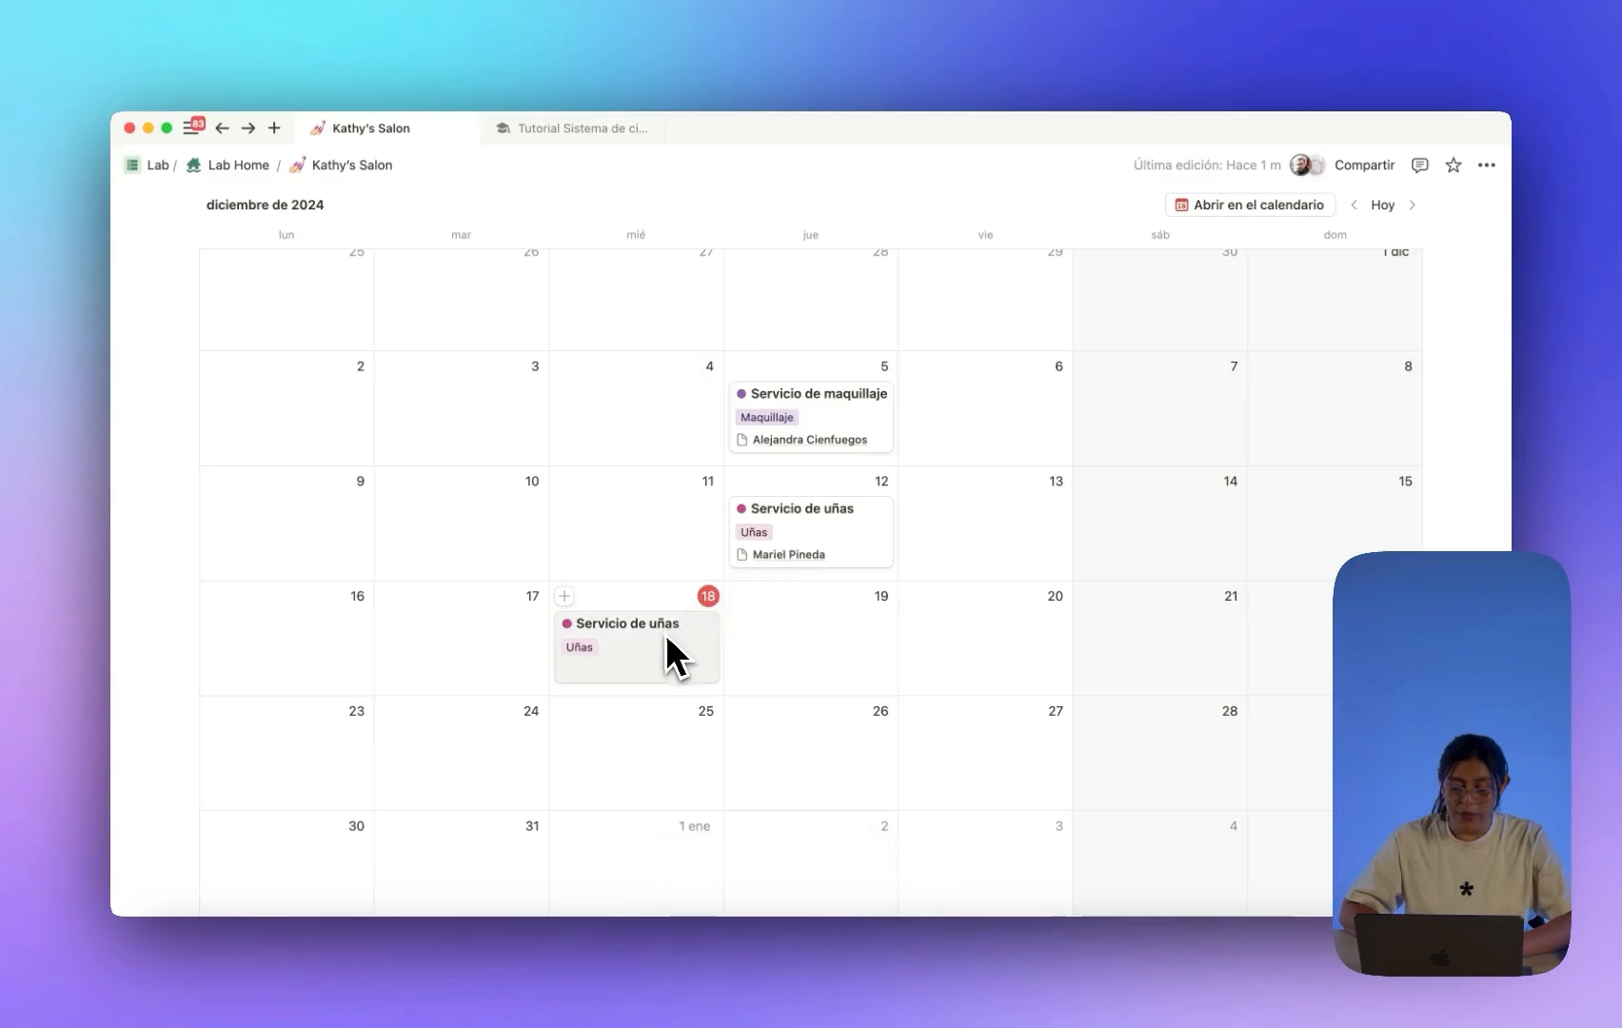
scroll(670, 666, up, 5)
click(419, 349)
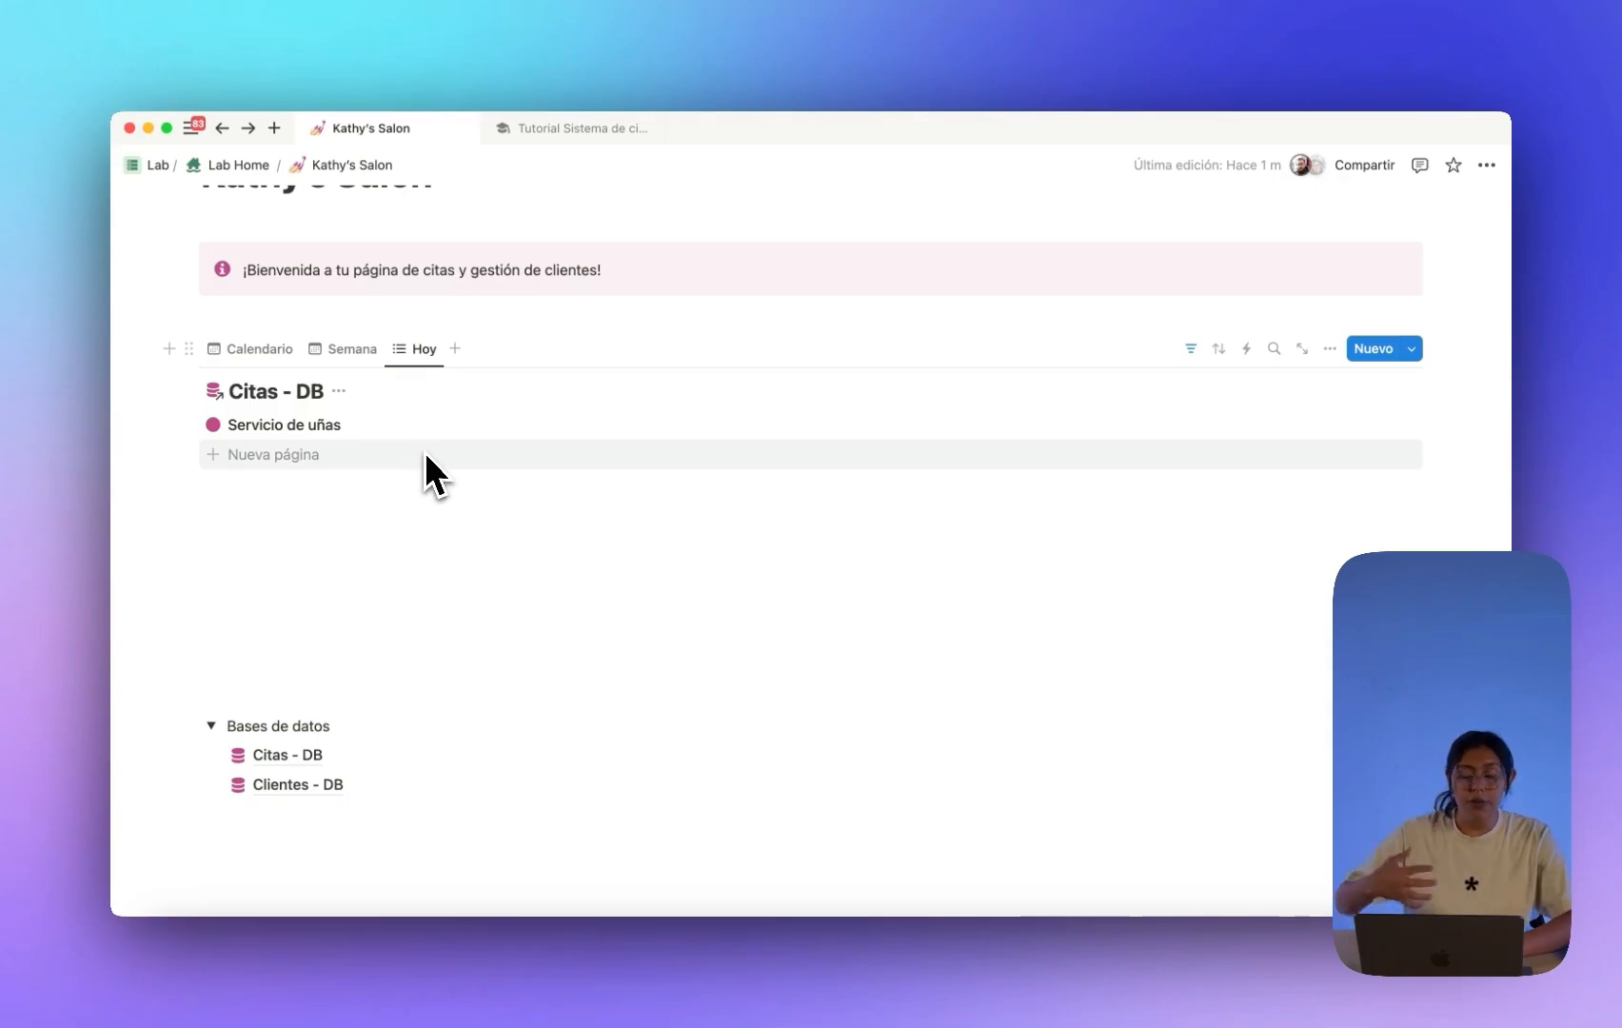
Reorder the view tabs to Hoy, Semana, Calendario.
drag(418, 350, 238, 361)
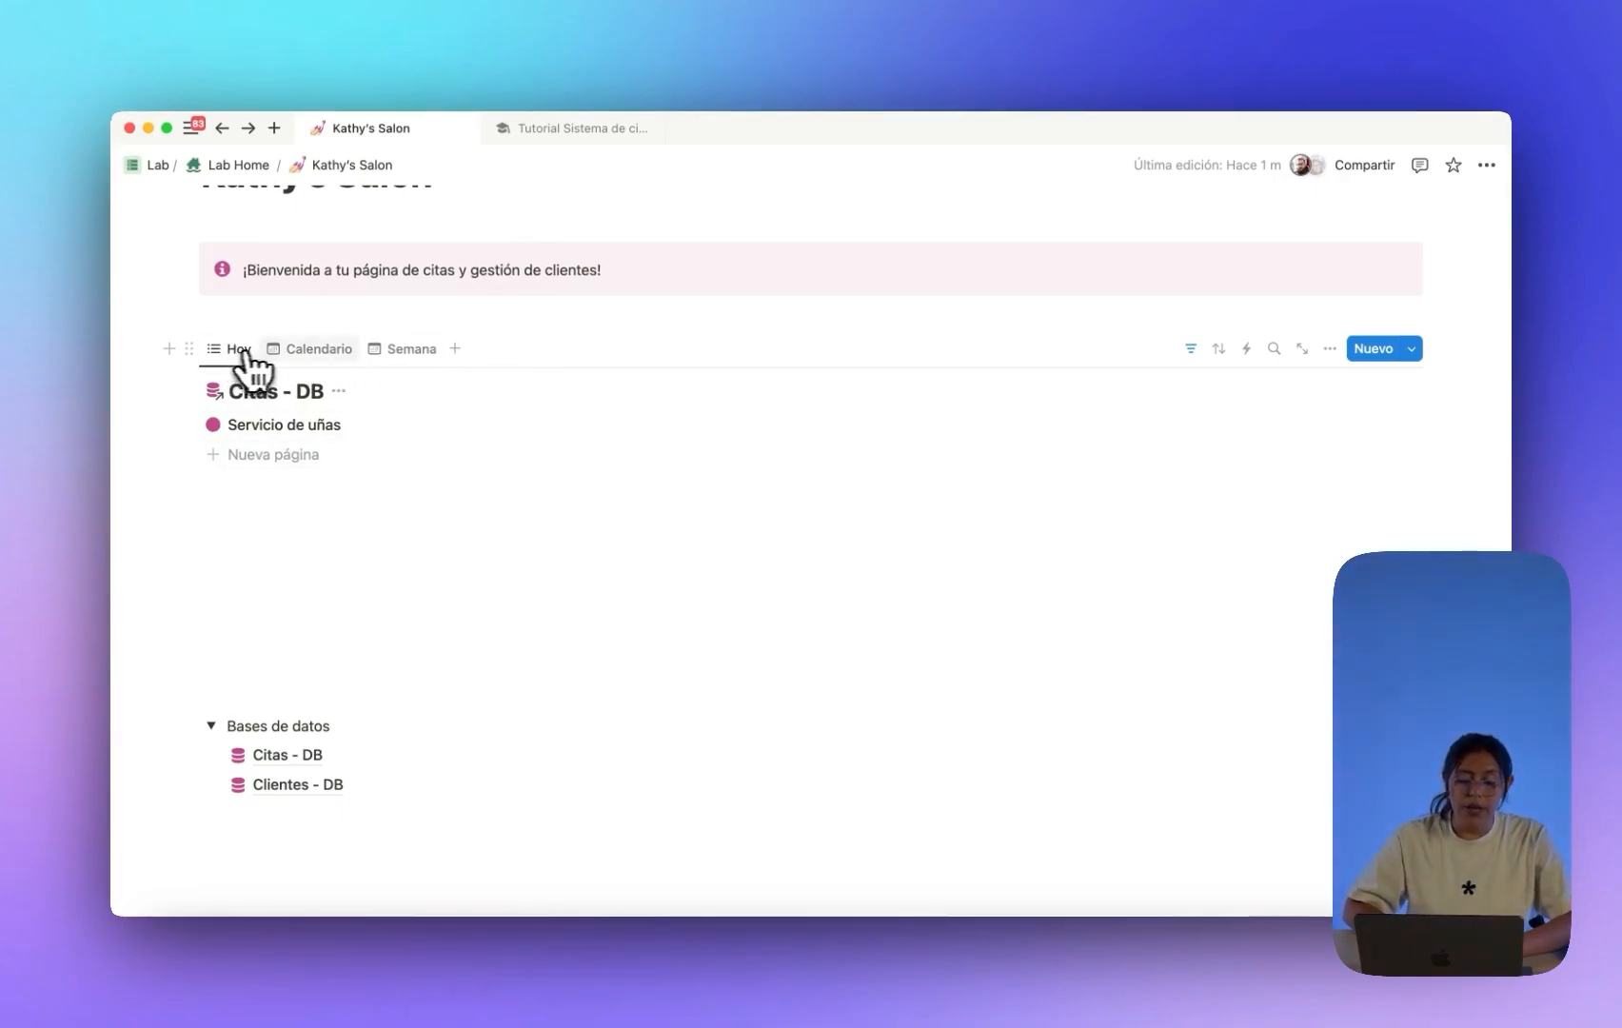
drag(371, 354, 328, 365)
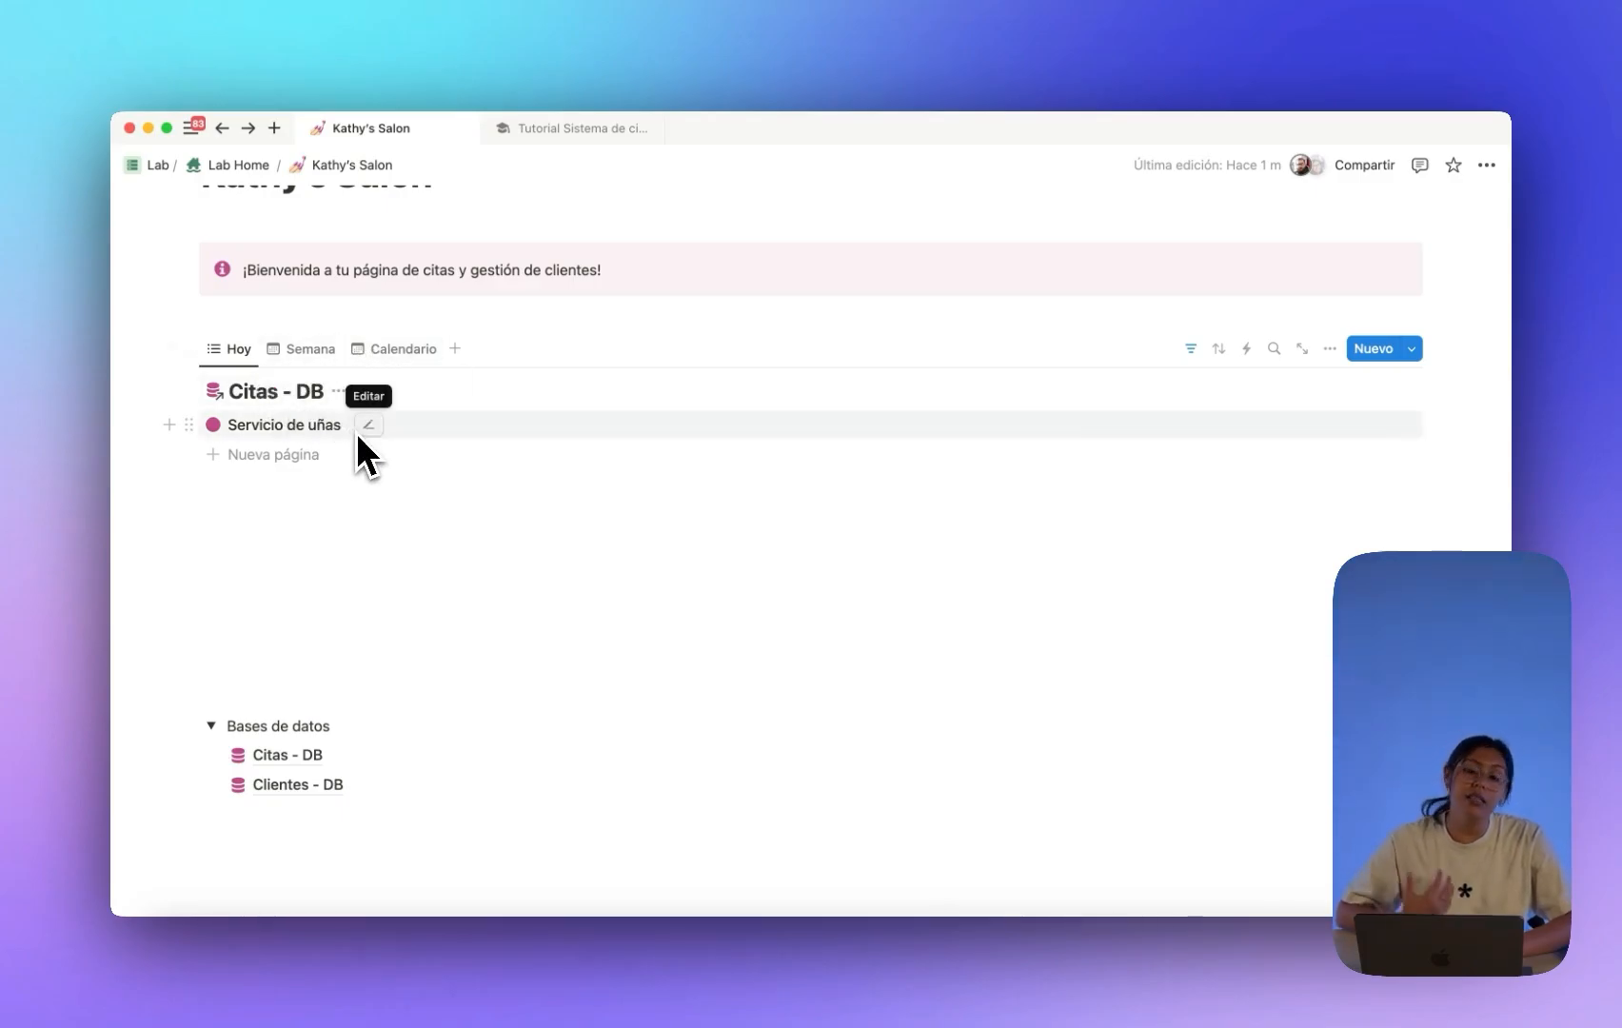
scroll(367, 457, up, 2)
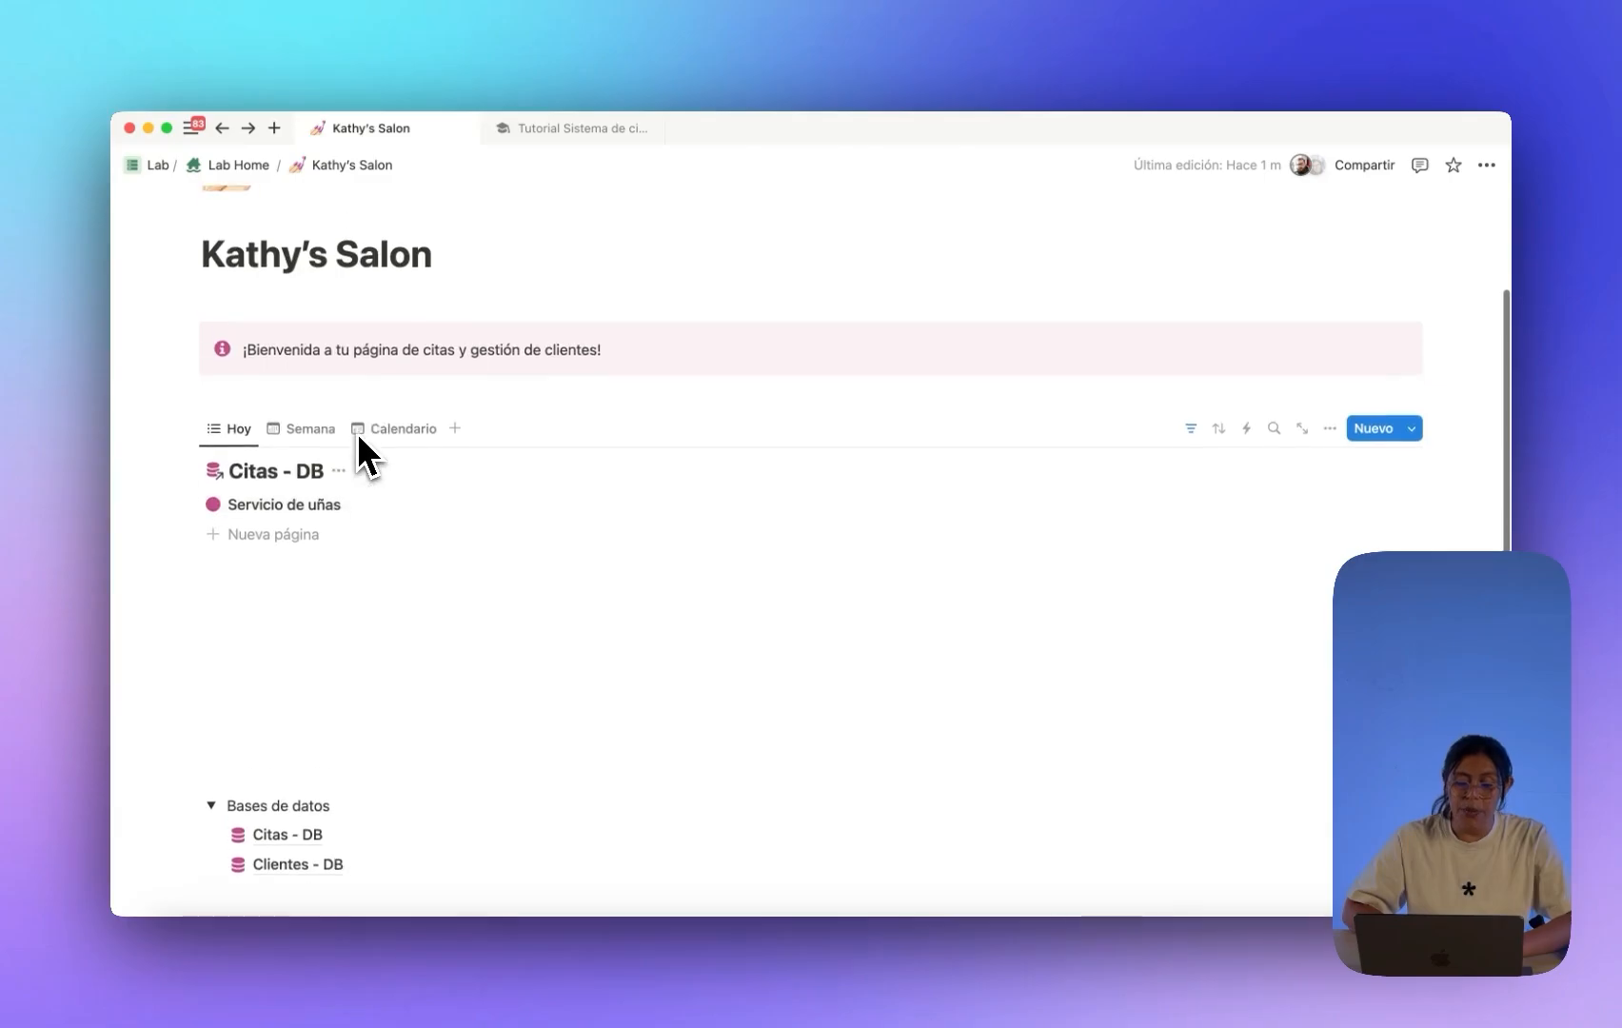
Add a heading 3 reading 'Agrega las citas' on a new line under the banner.
click(262, 395)
key(Return)
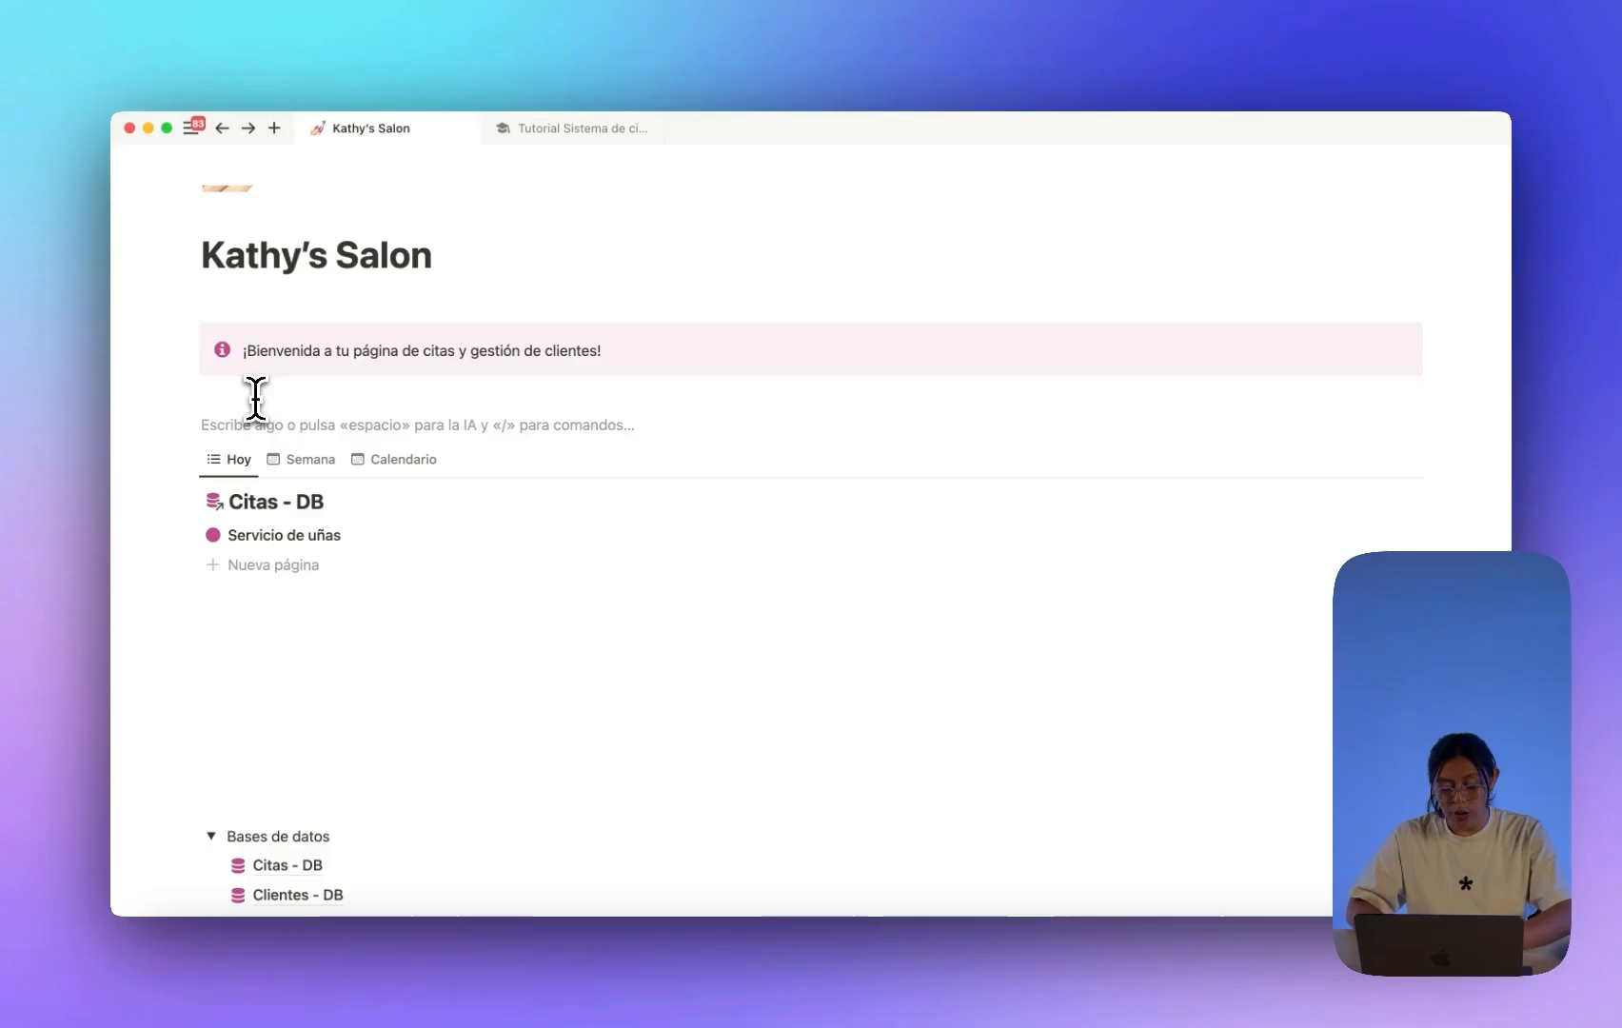
text(/h3)
key(Return)
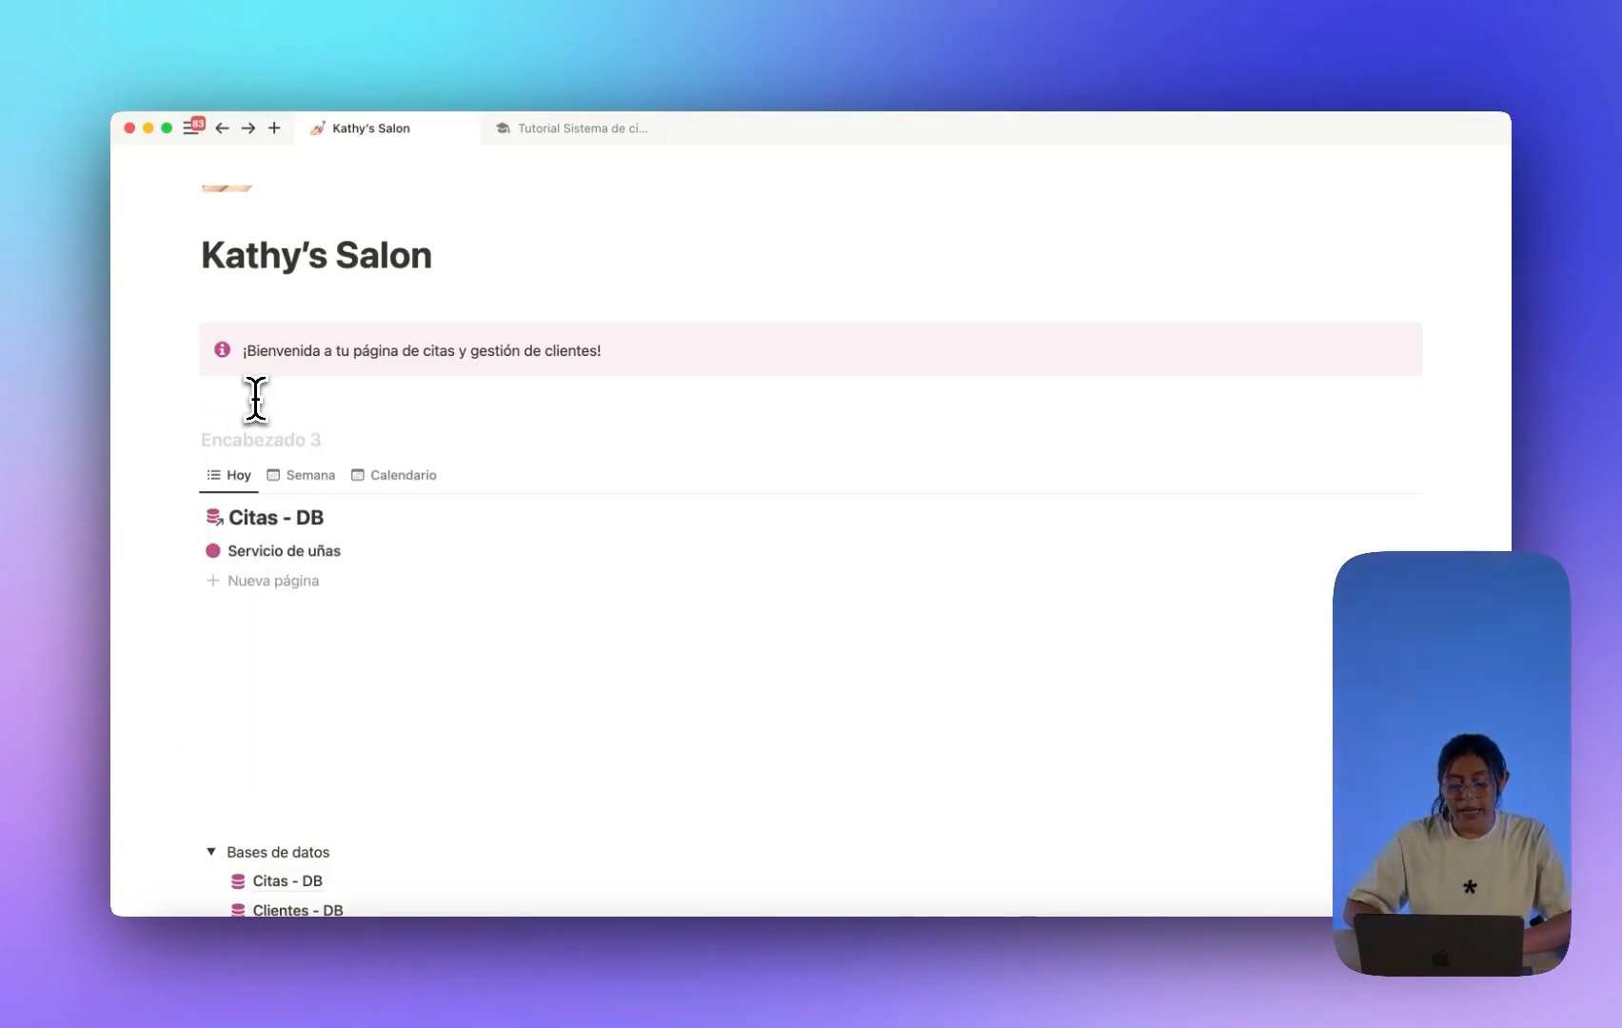
scroll(255, 398, down, 2)
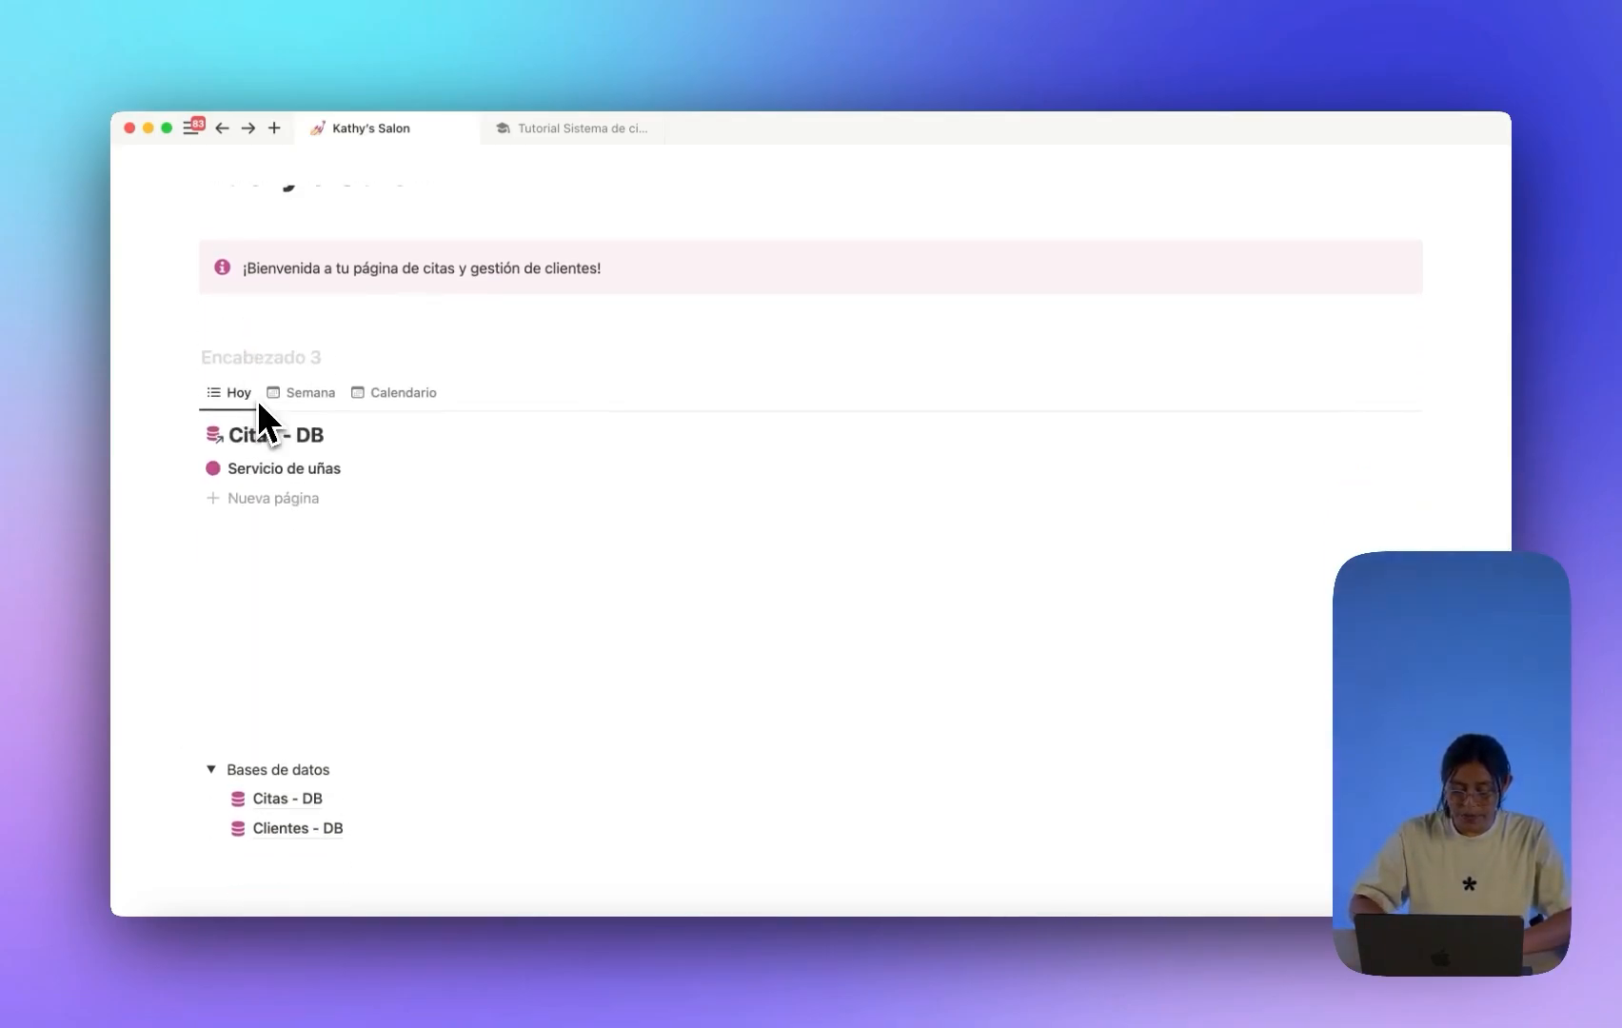
text(Agrega las citas)
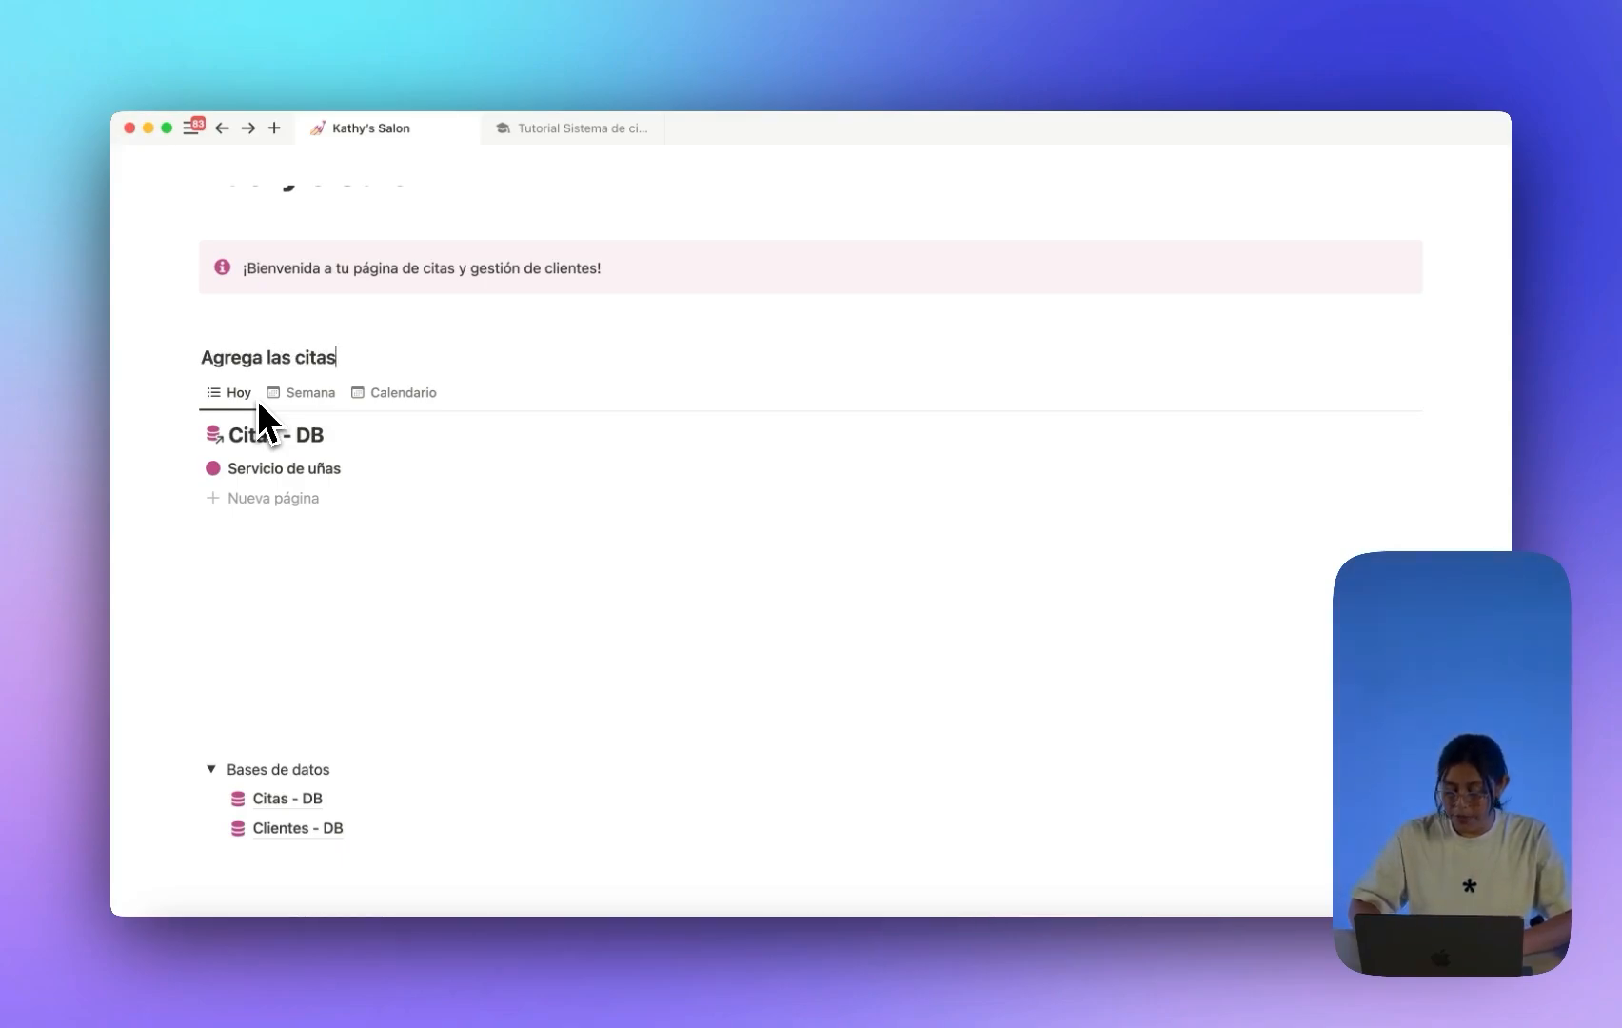
key(Return)
key(BackSpace)
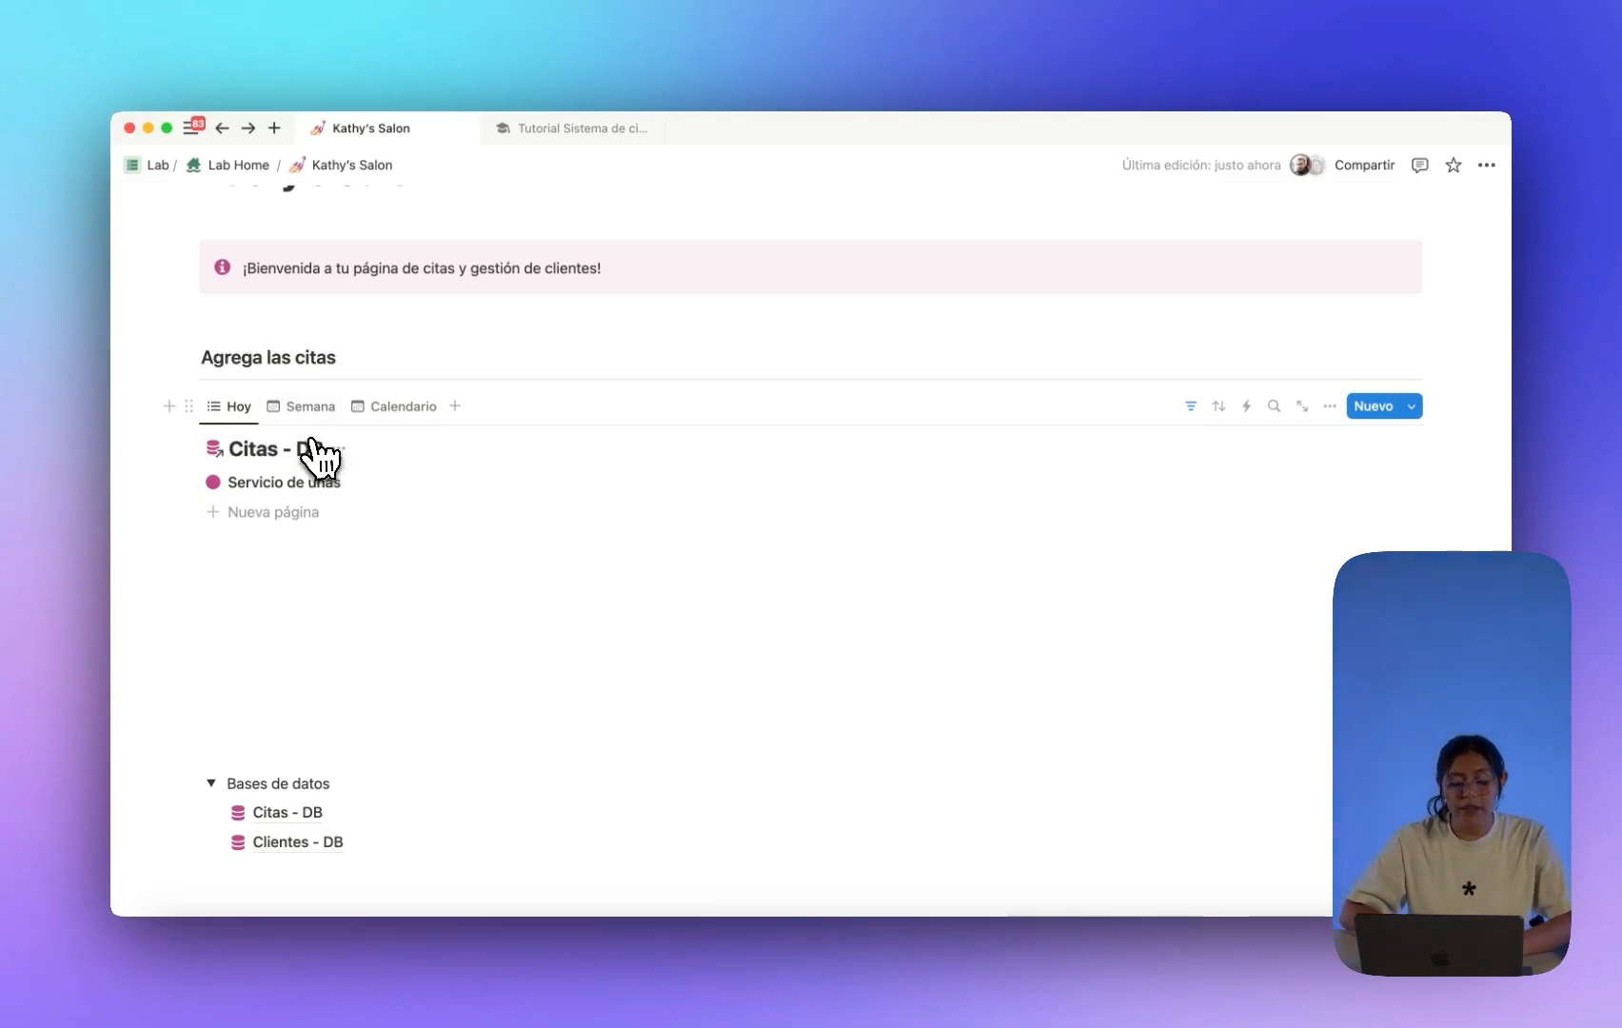
Show Tipo de servicio and Precio on each entry of the Hoy list.
click(304, 408)
click(392, 409)
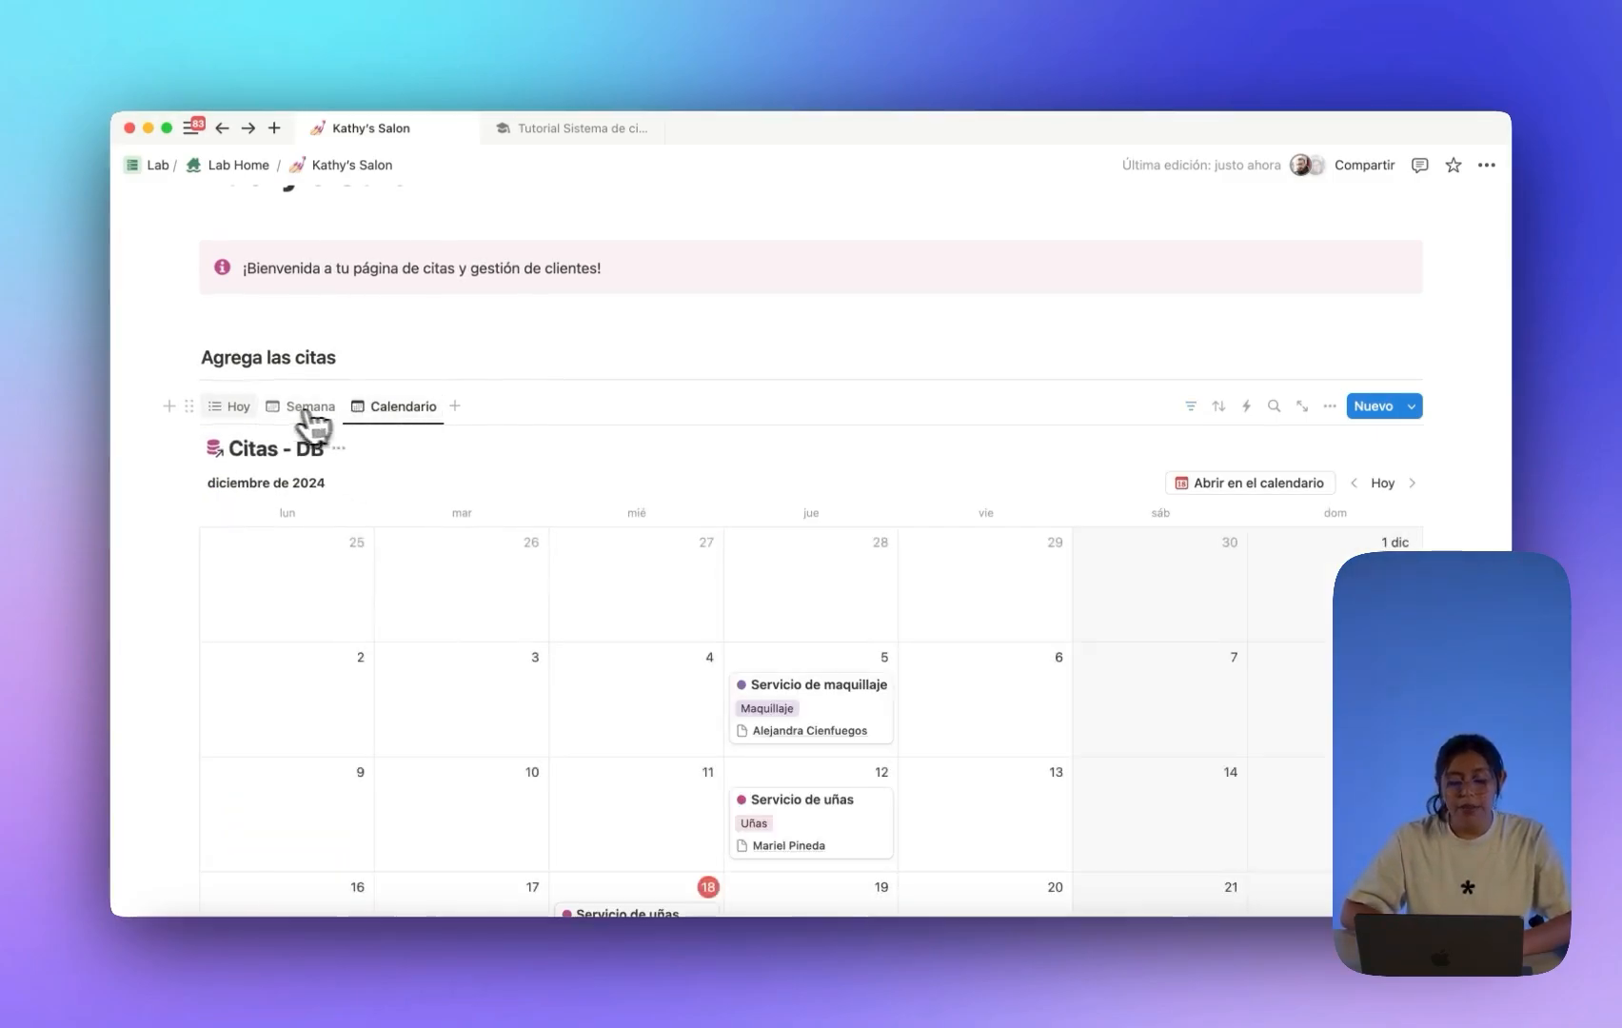
click(246, 408)
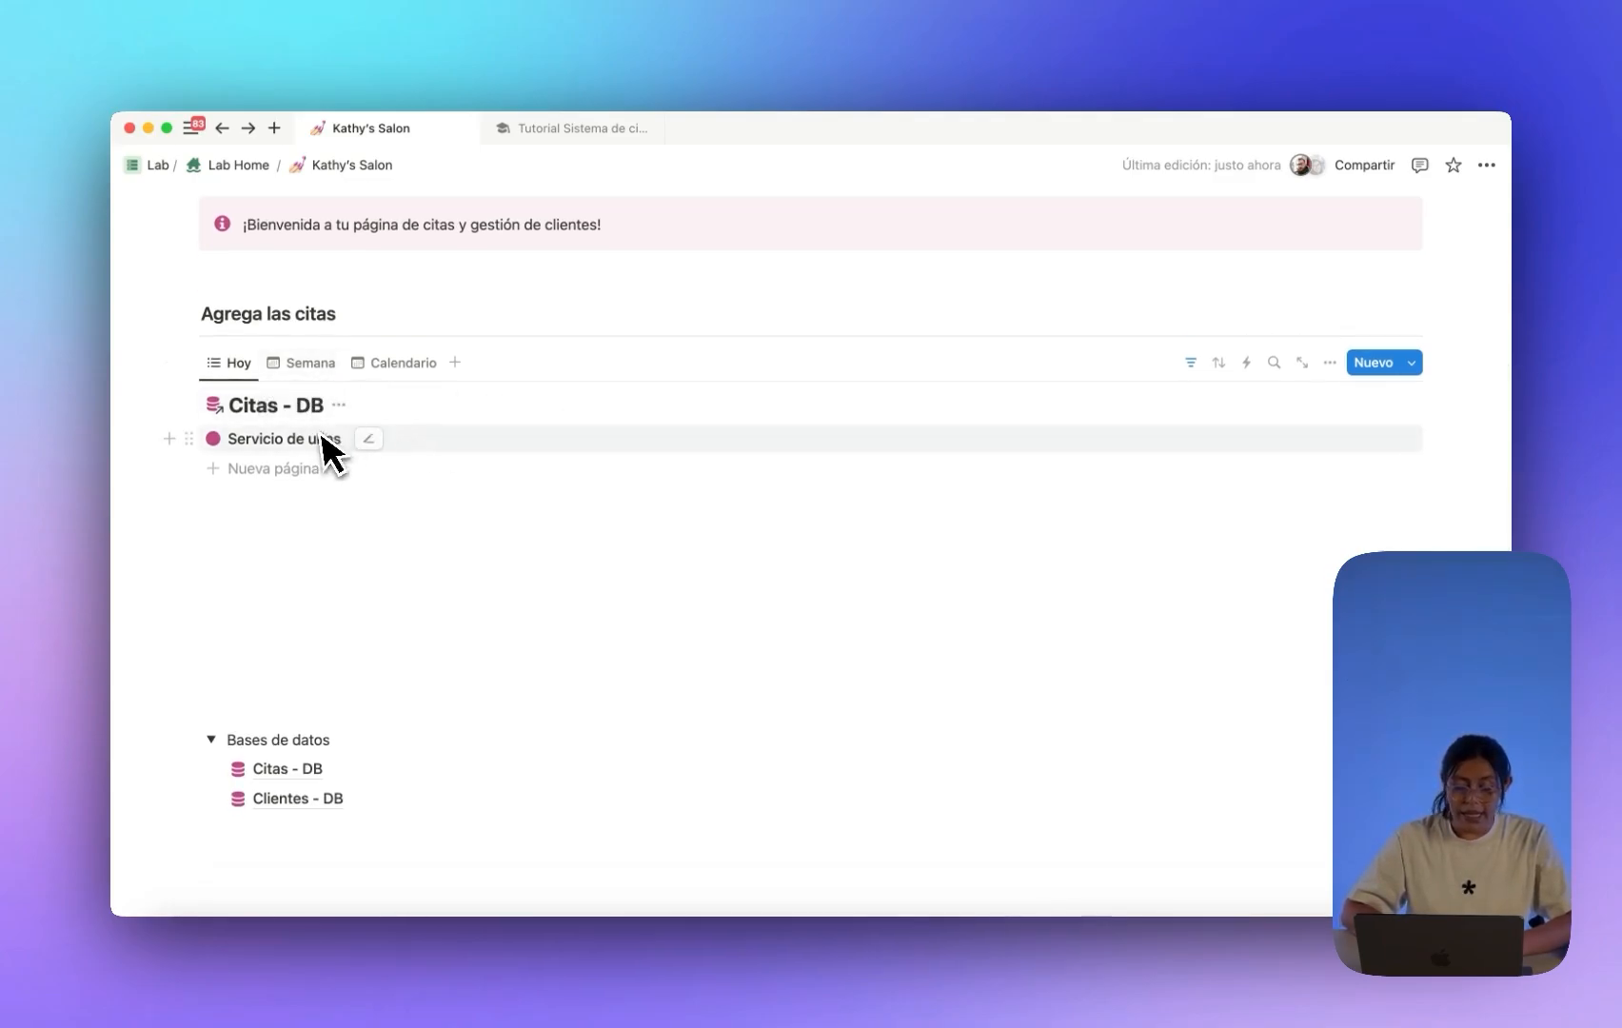
click(319, 367)
click(257, 371)
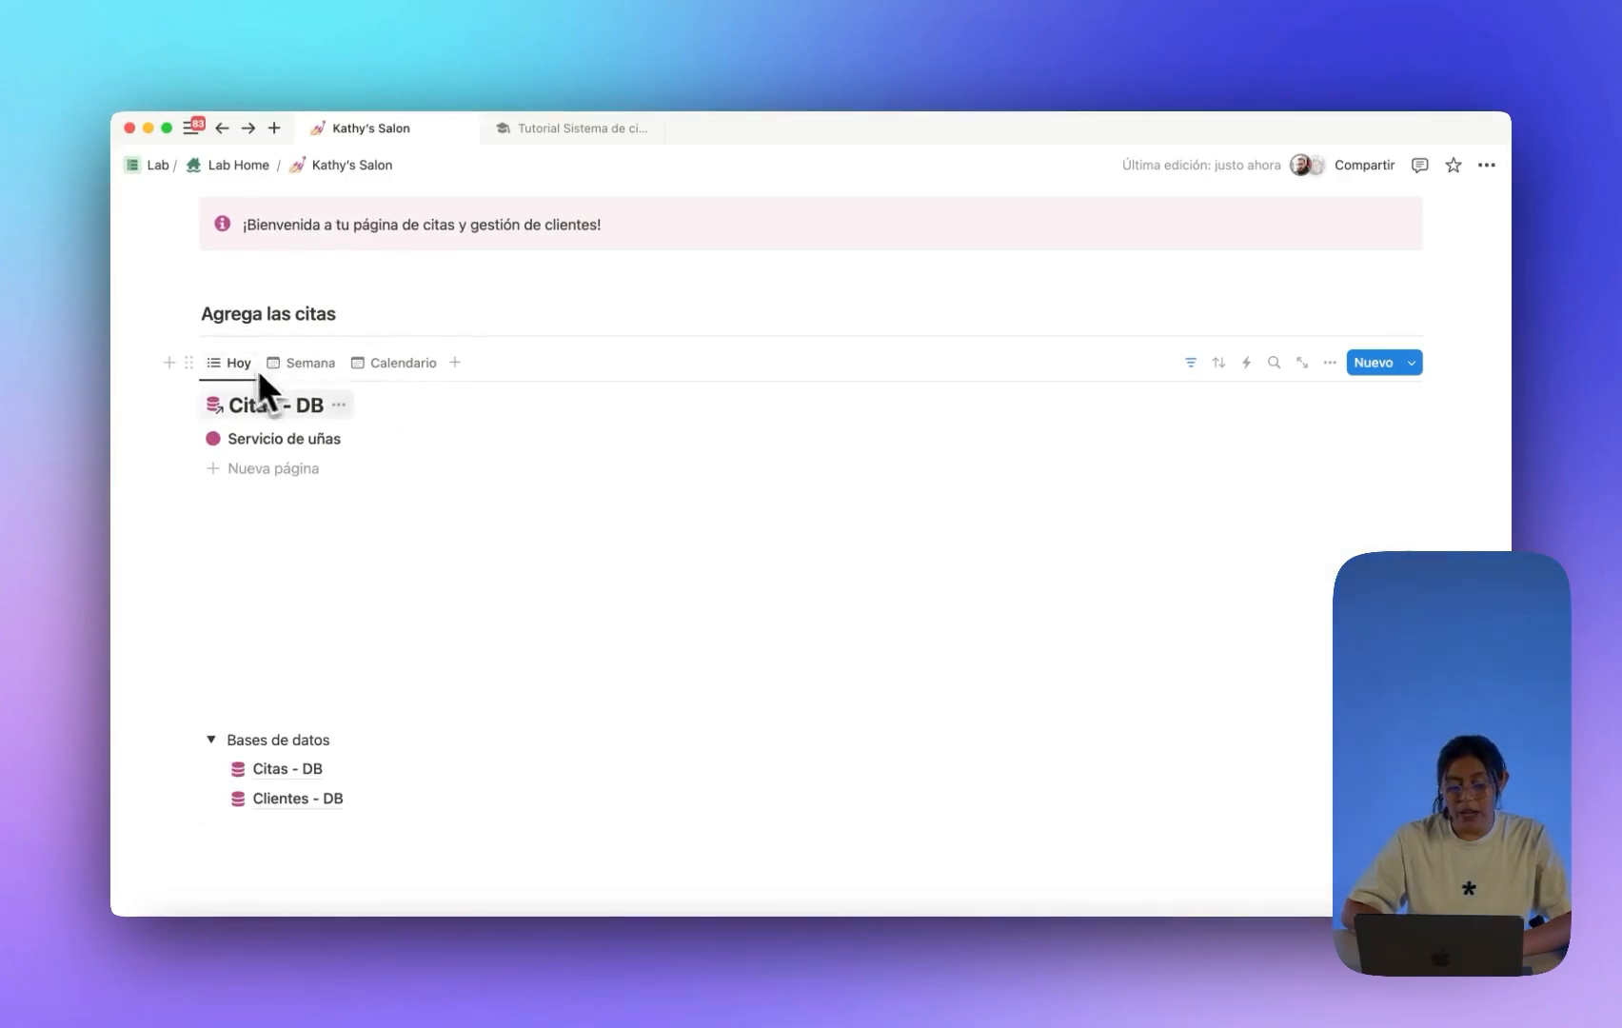
click(1330, 366)
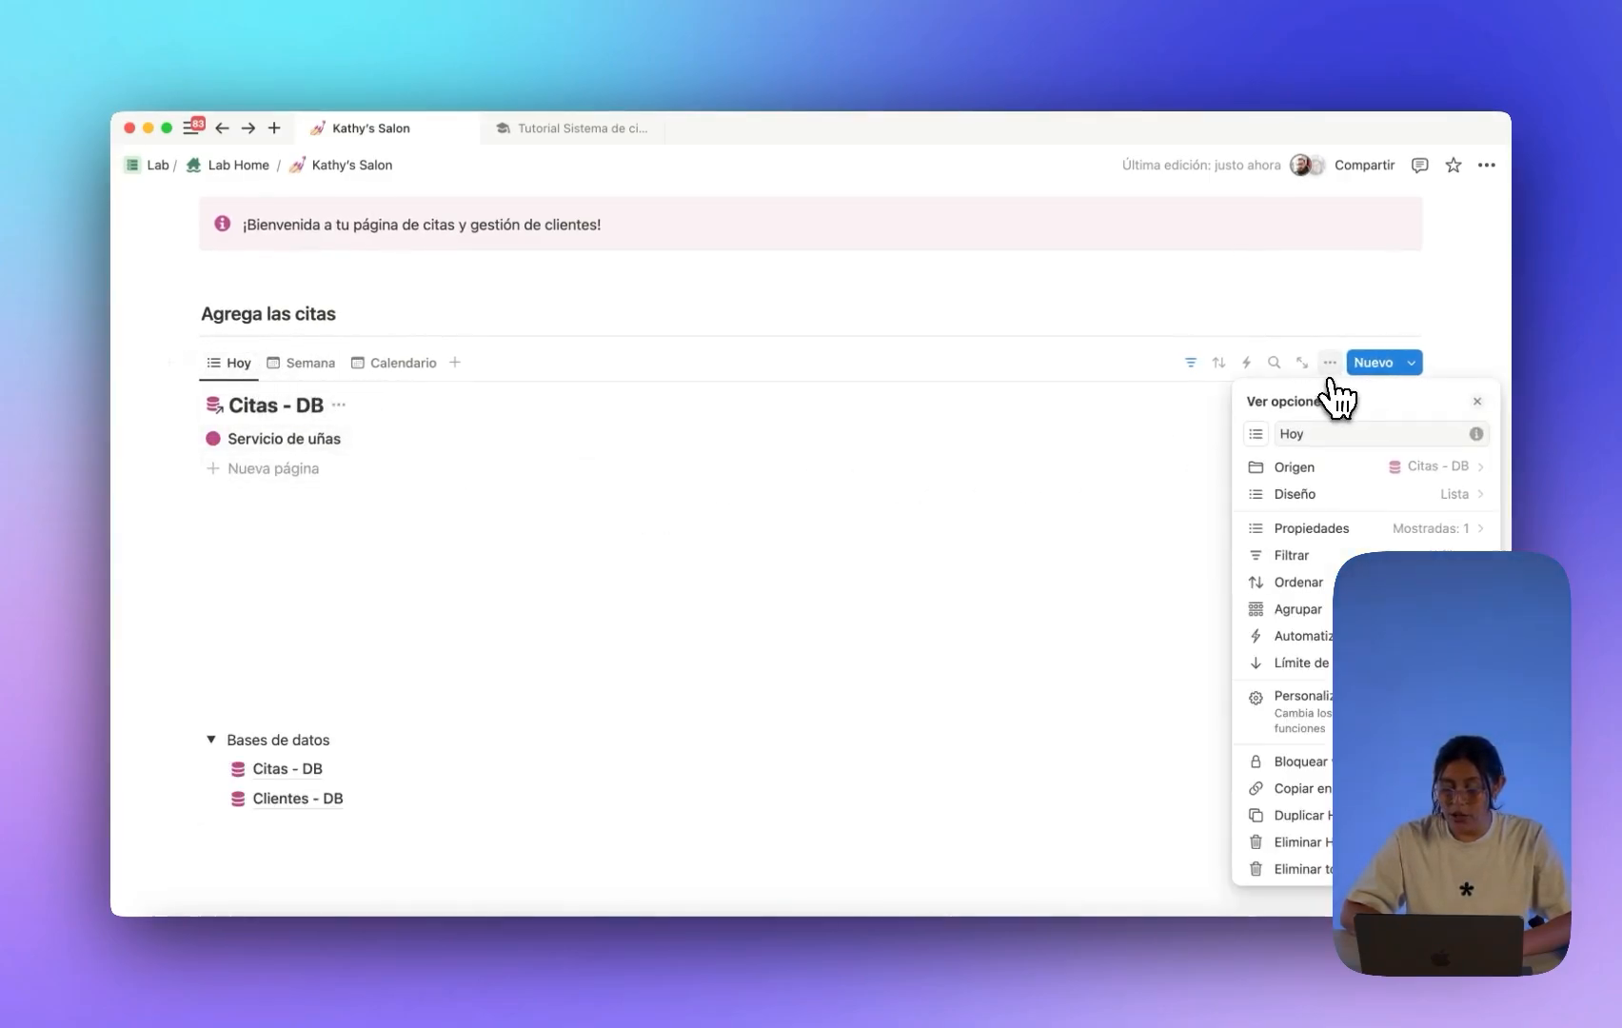
click(1340, 526)
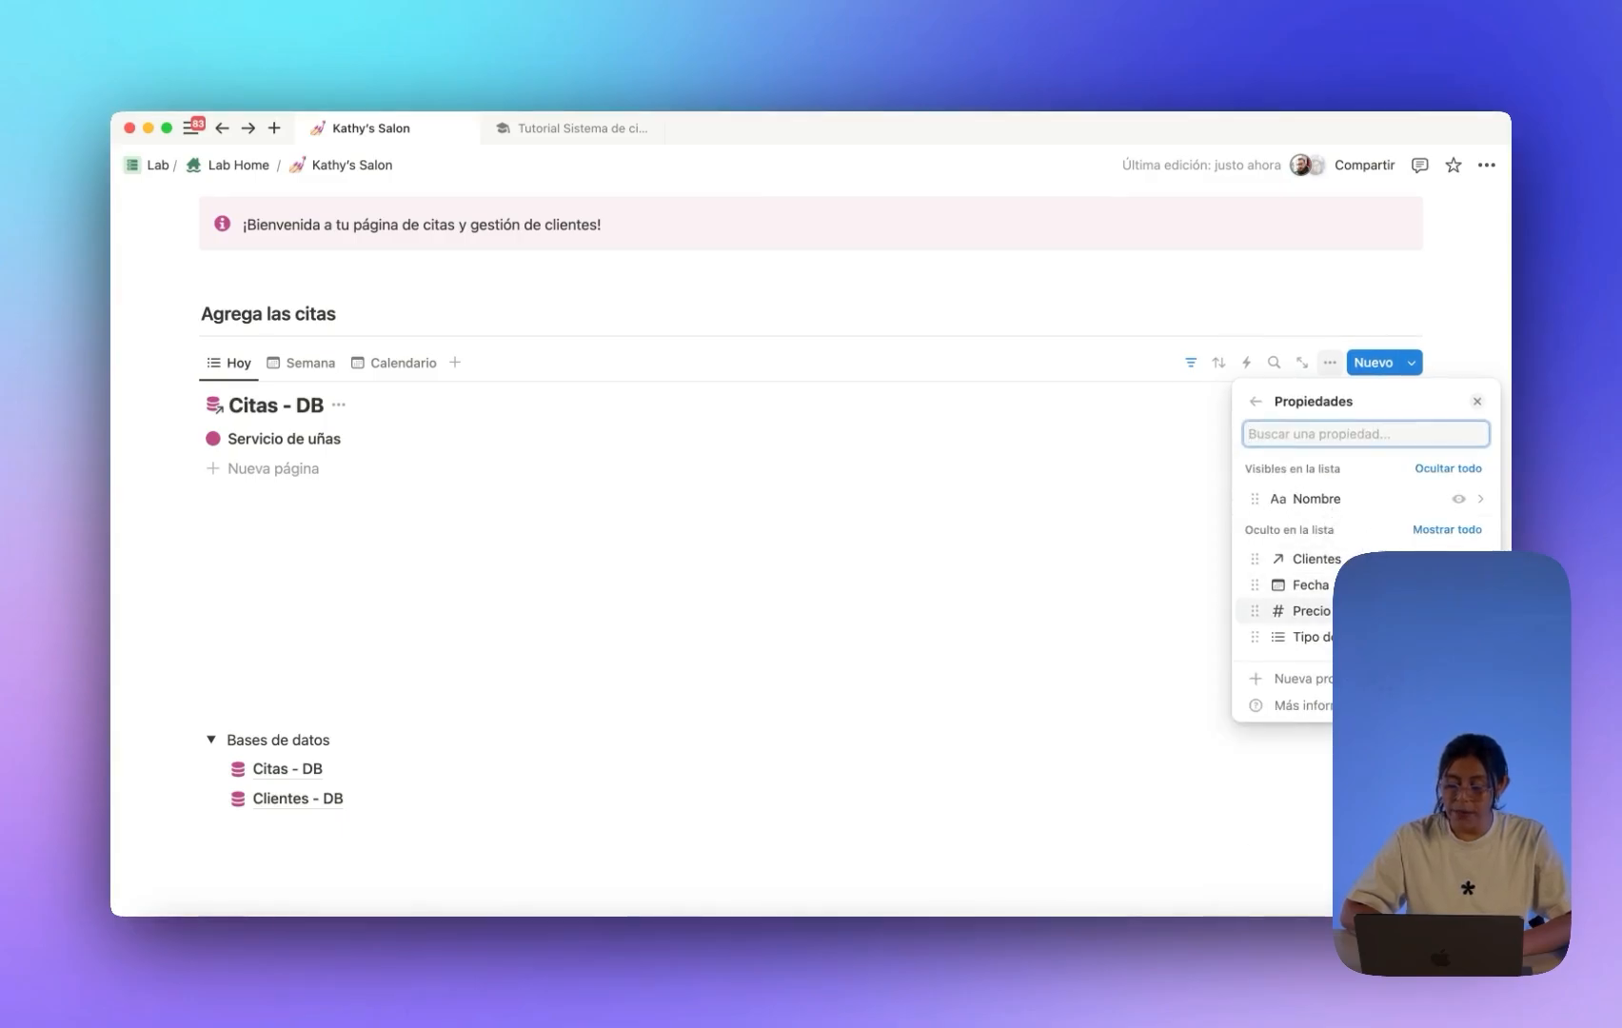
click(1458, 637)
click(1458, 636)
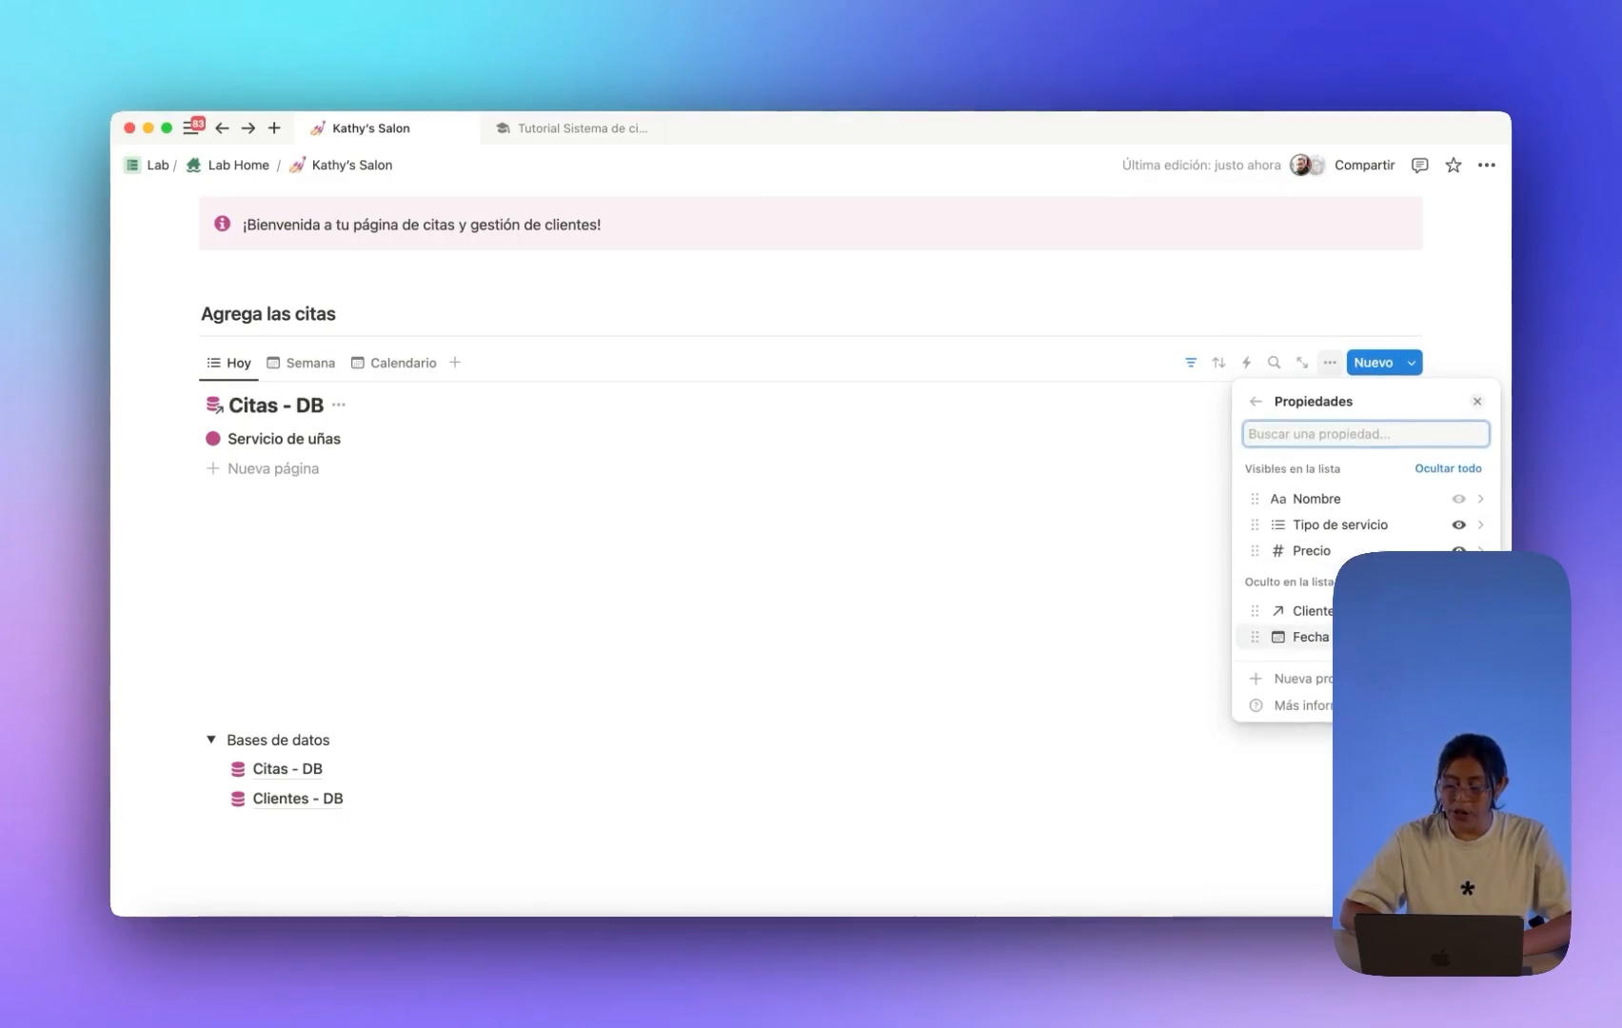
click(1231, 626)
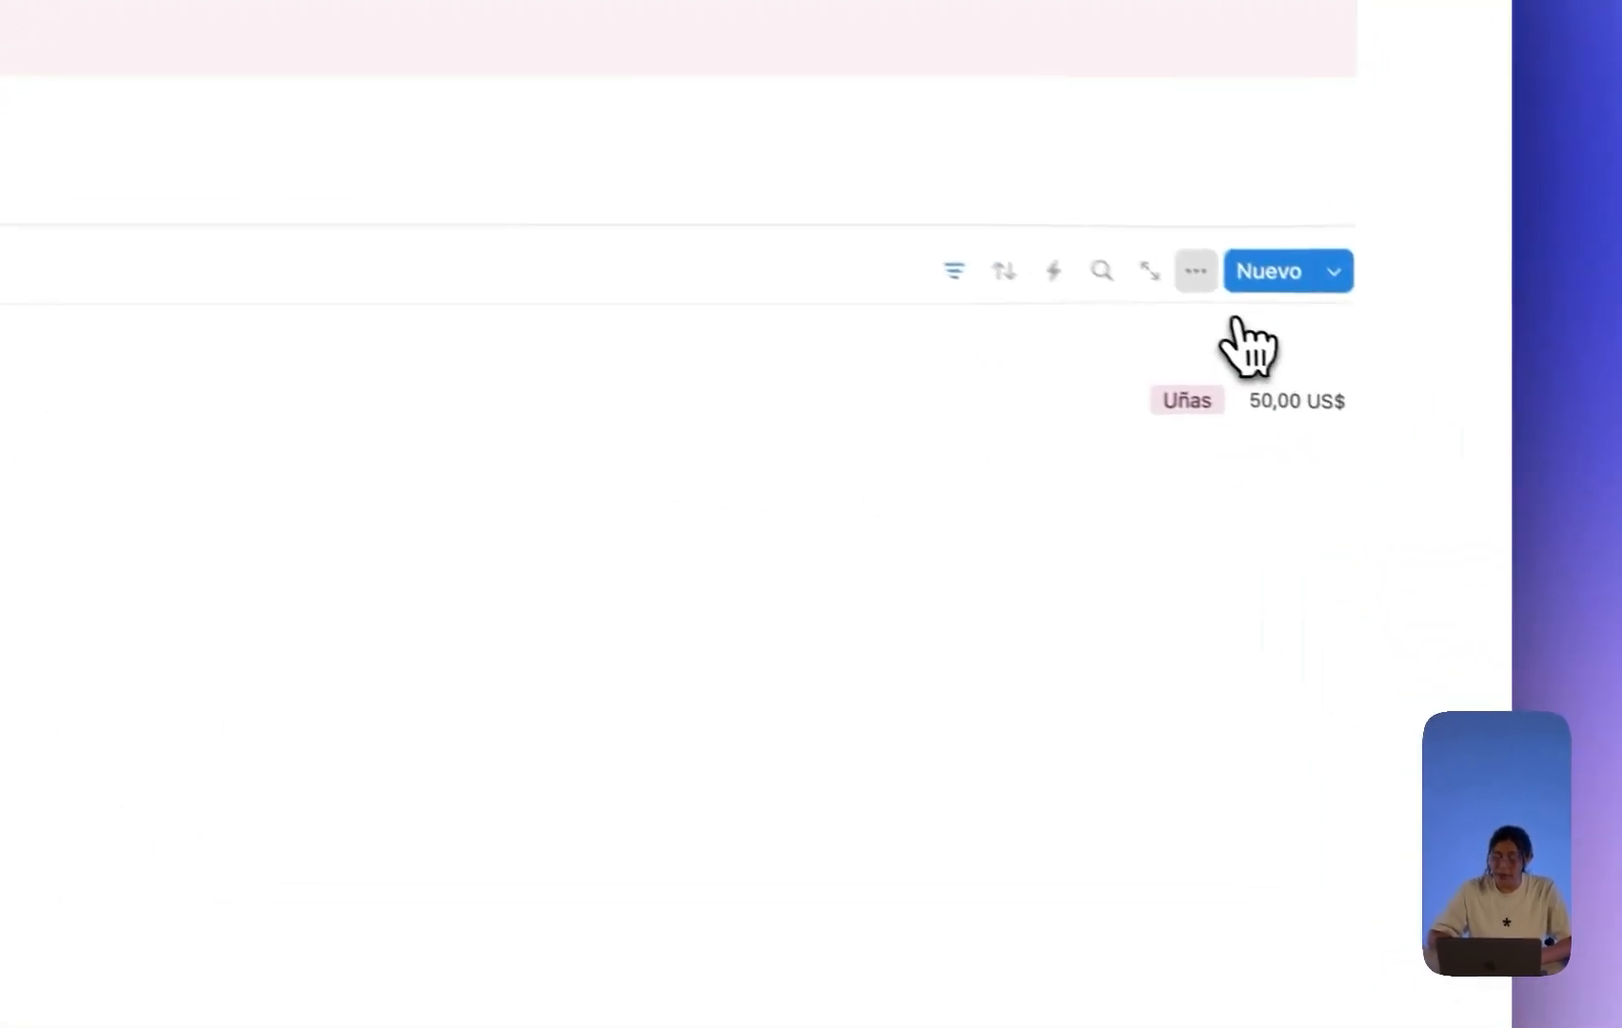
Also show Clientes on each Hoy list entry.
click(1329, 362)
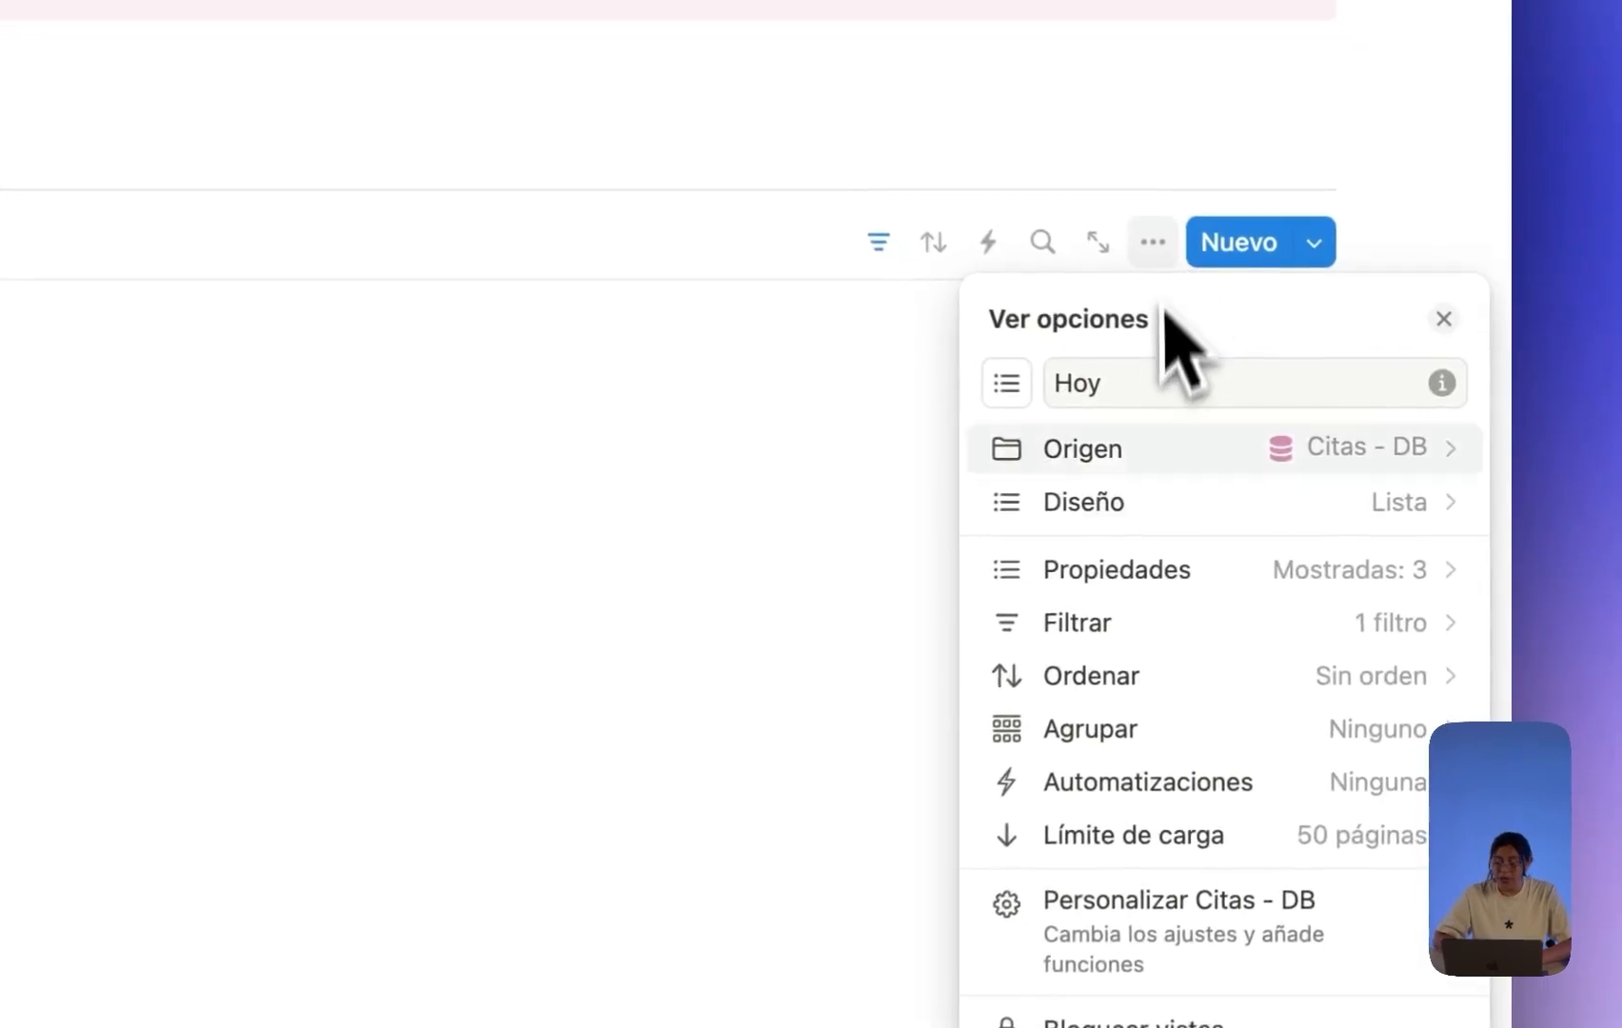
click(1325, 526)
click(1403, 735)
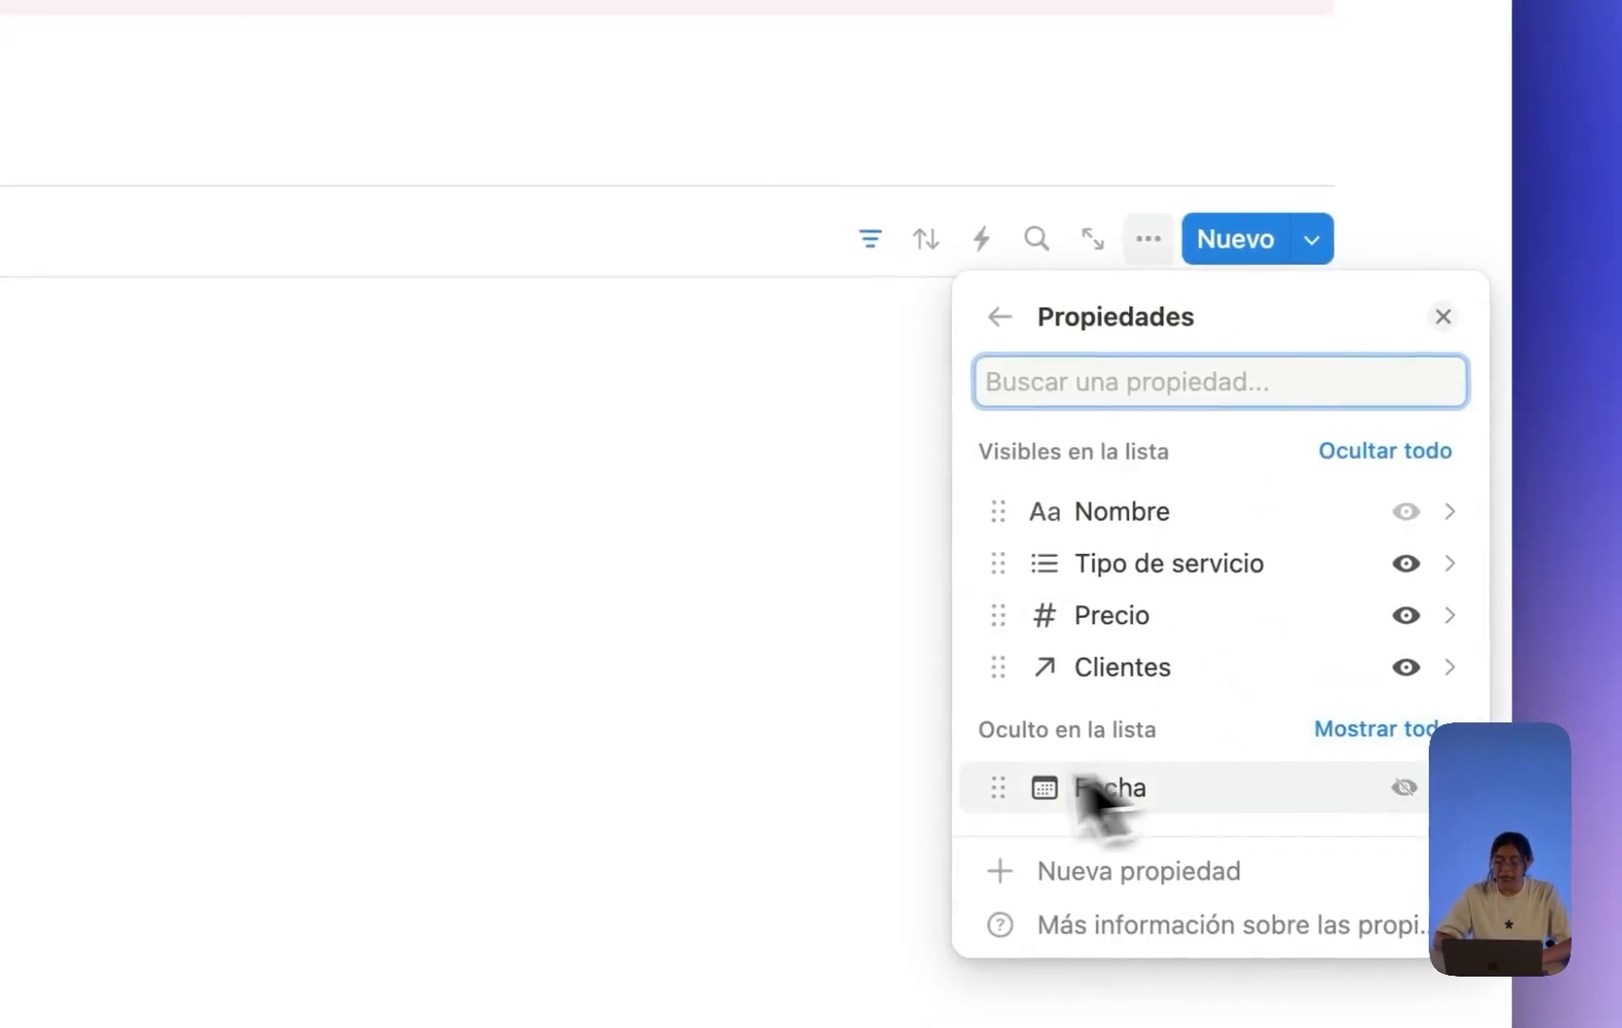
click(843, 761)
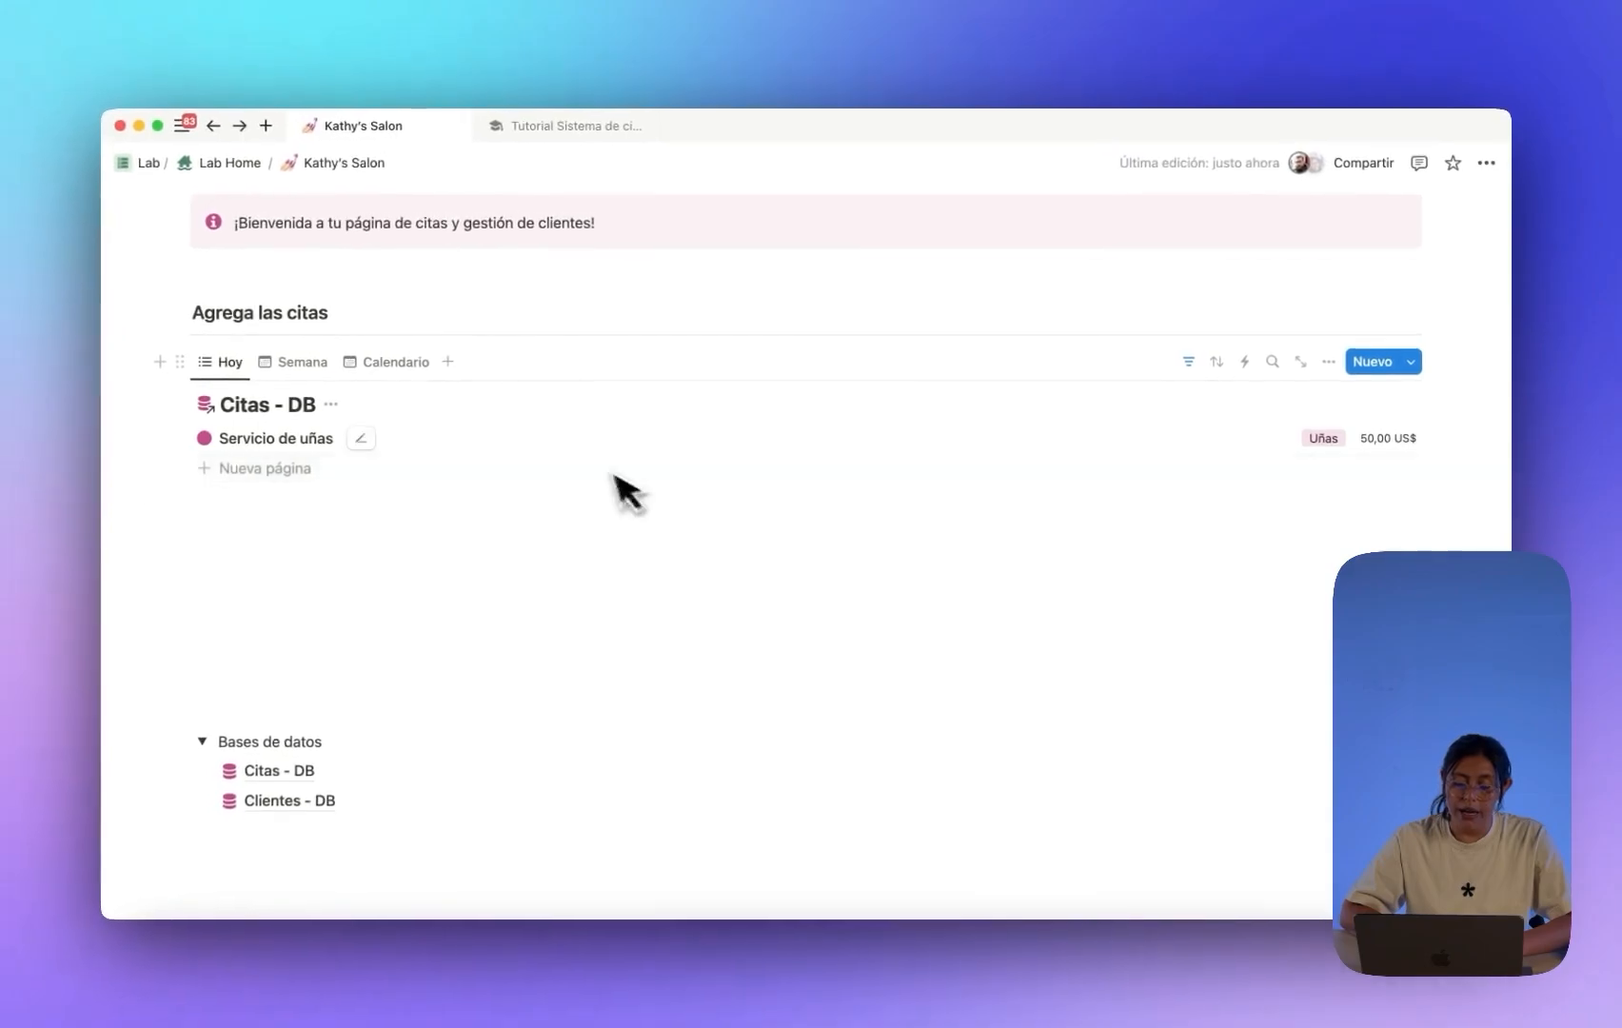
Link the Servicio de uñas appointment to a new Clientes - DB page created from the client's name.
click(286, 447)
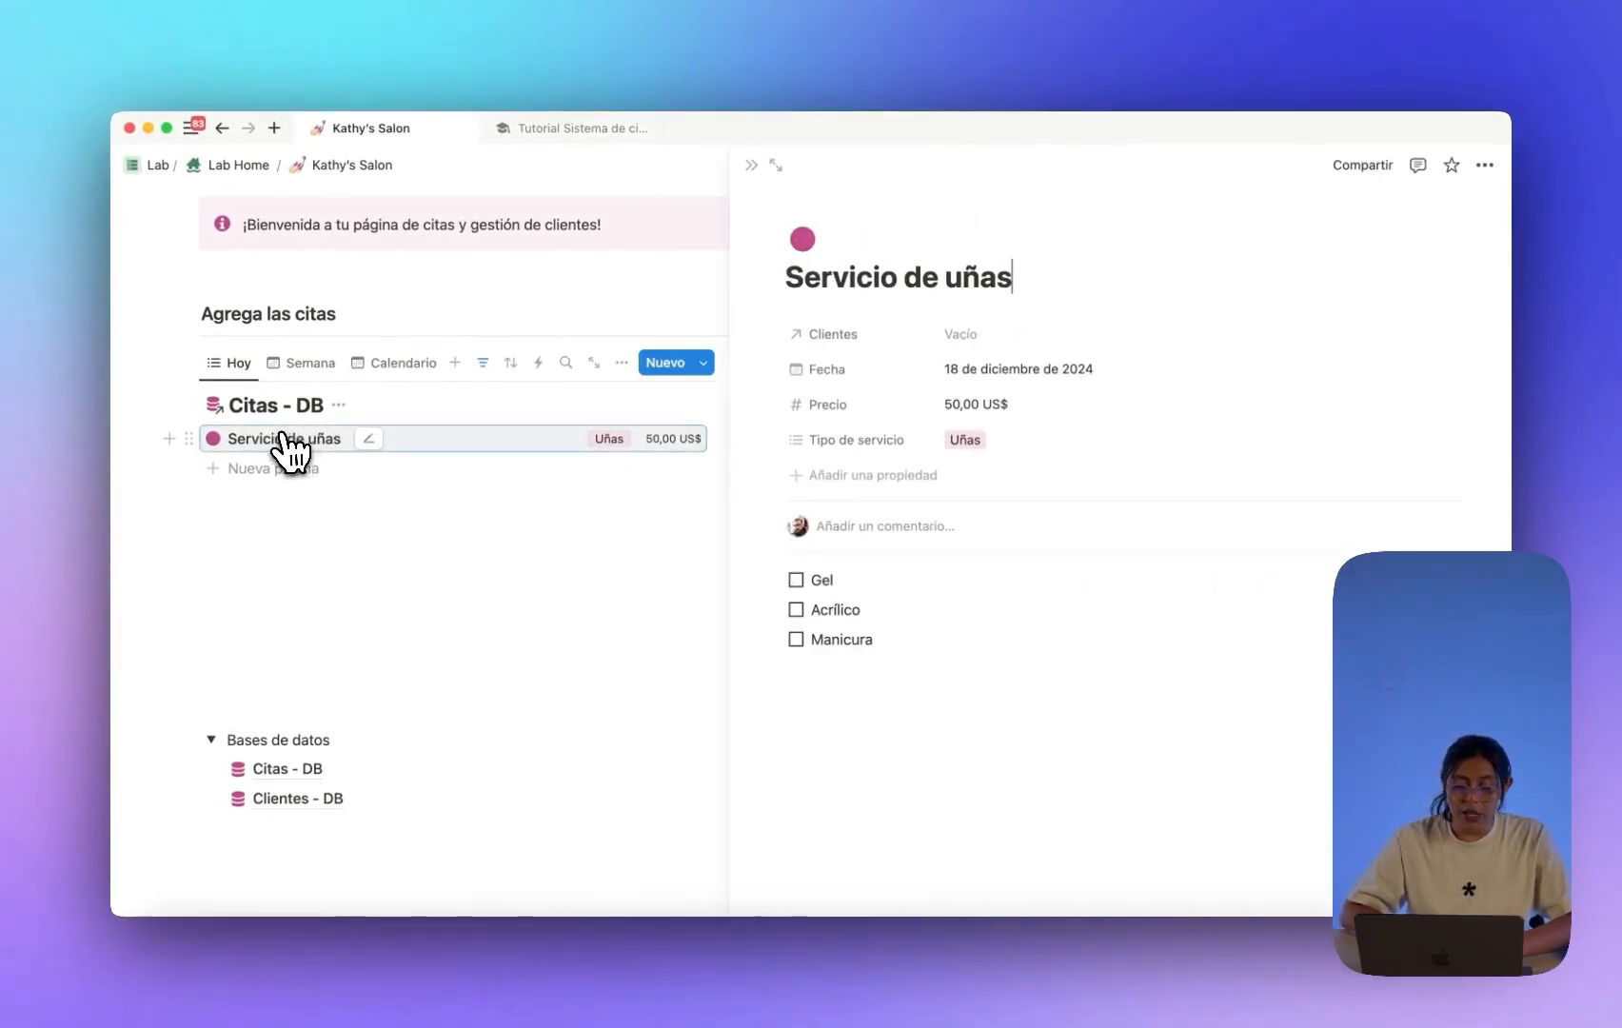
click(990, 335)
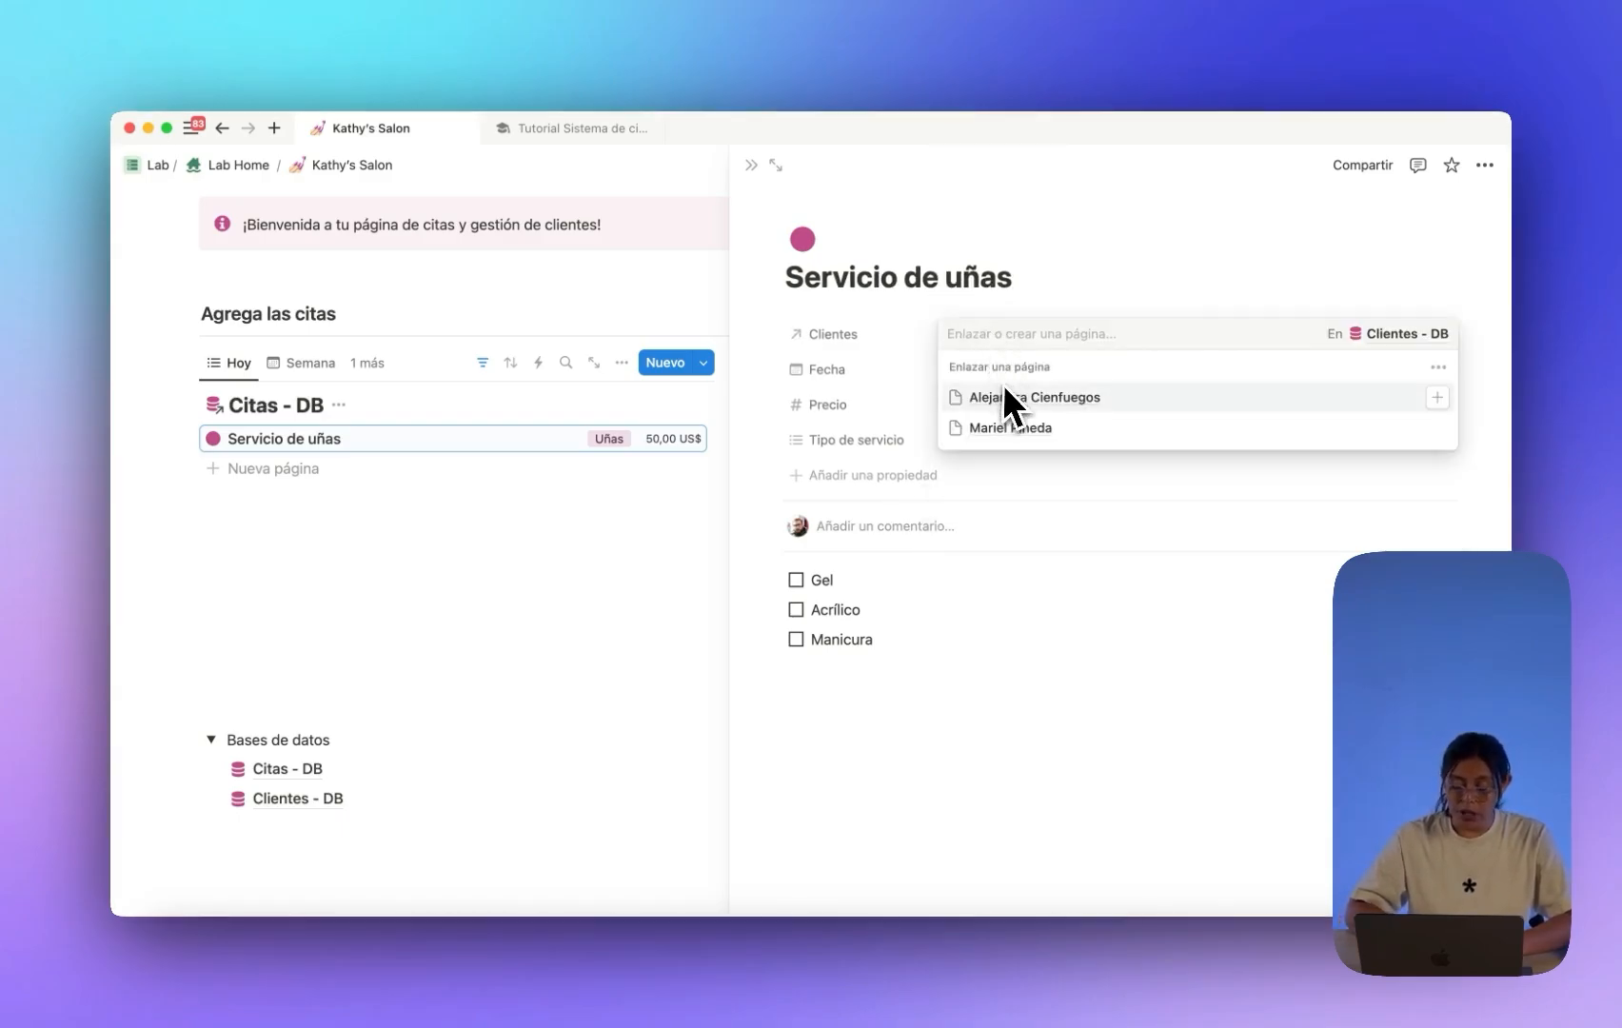
text(Katherin)
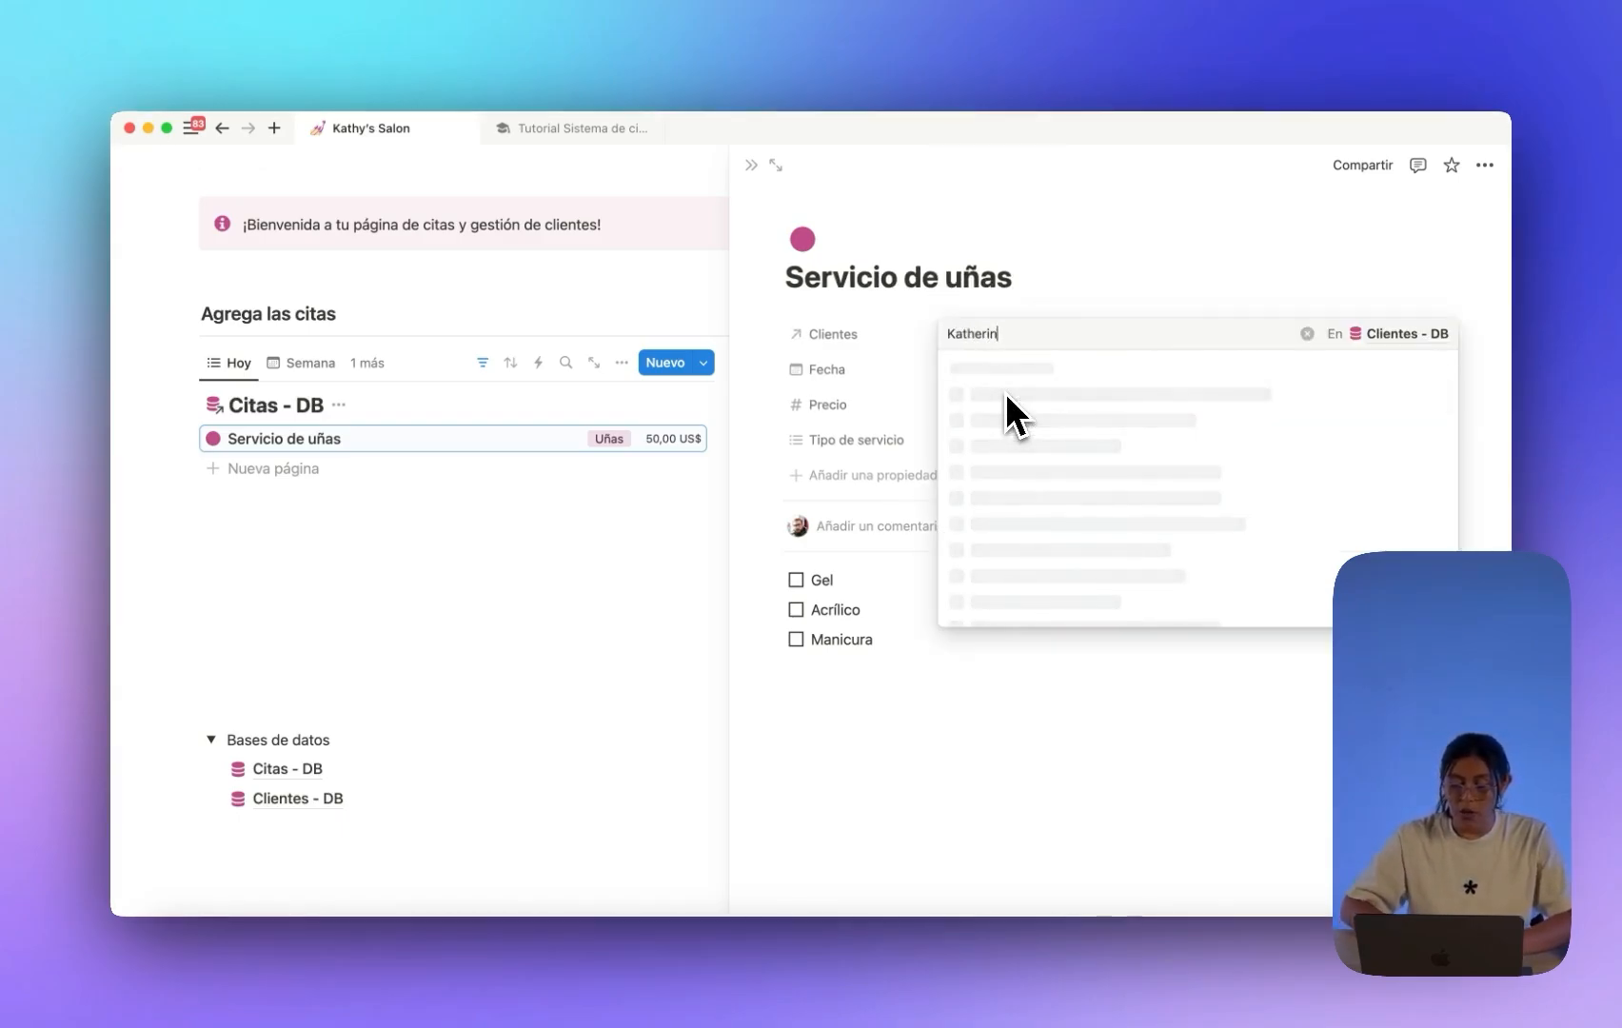
text(e R.)
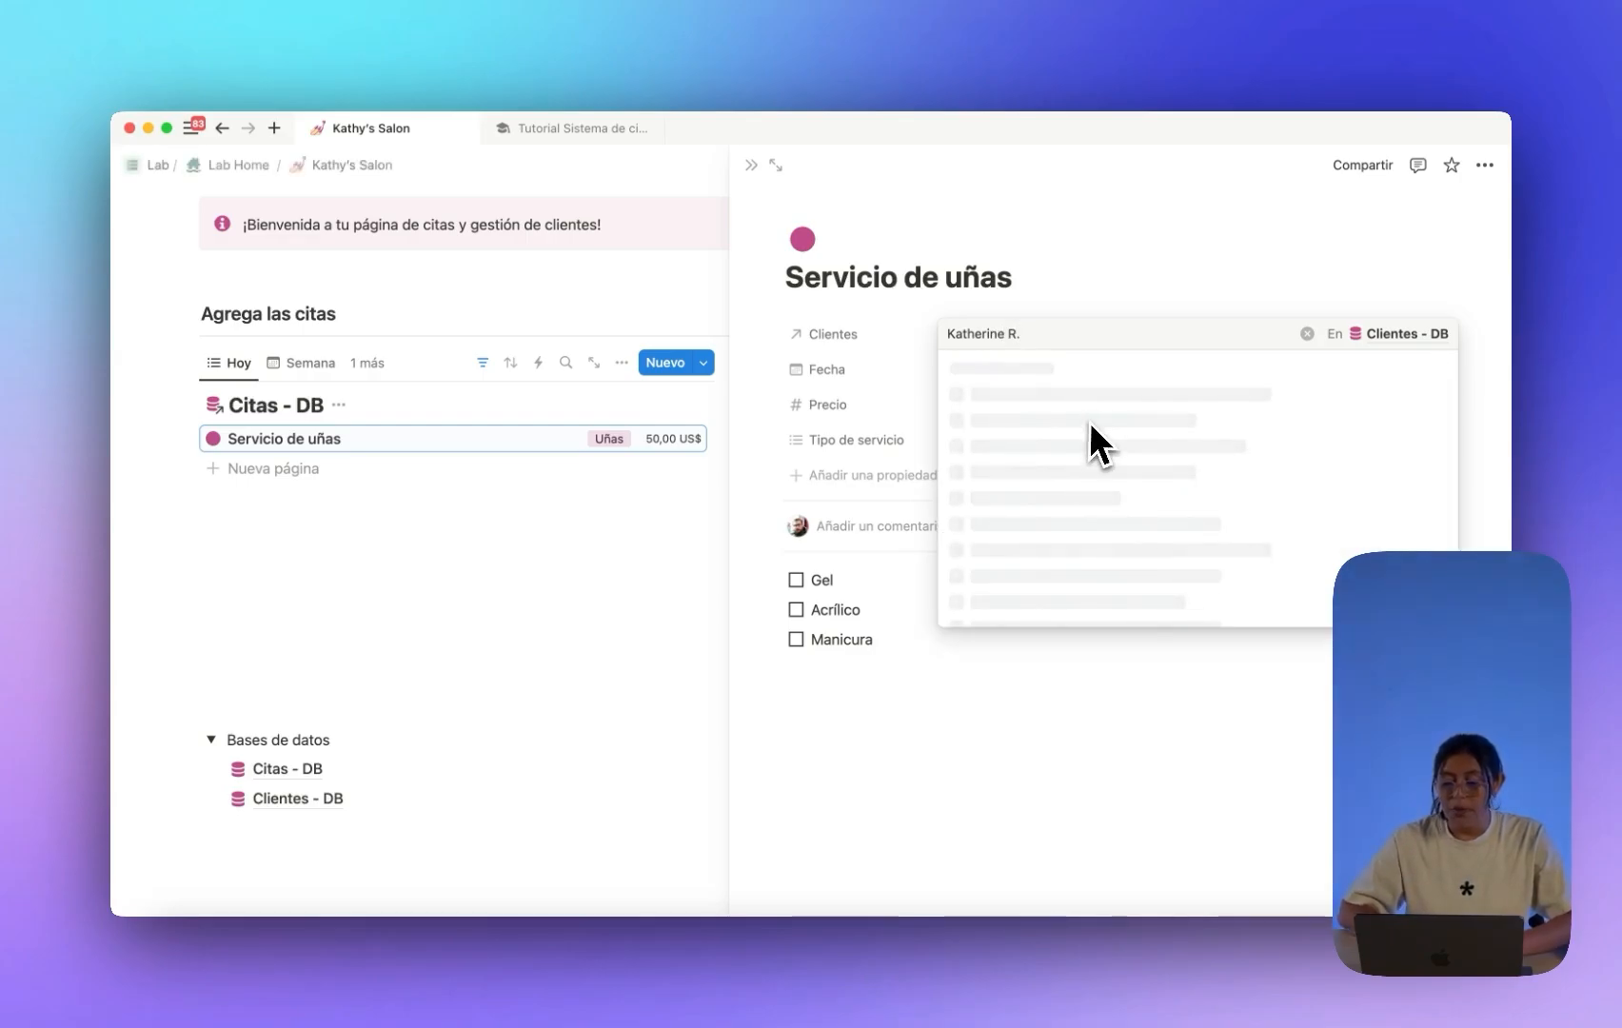
click(1033, 393)
click(1067, 309)
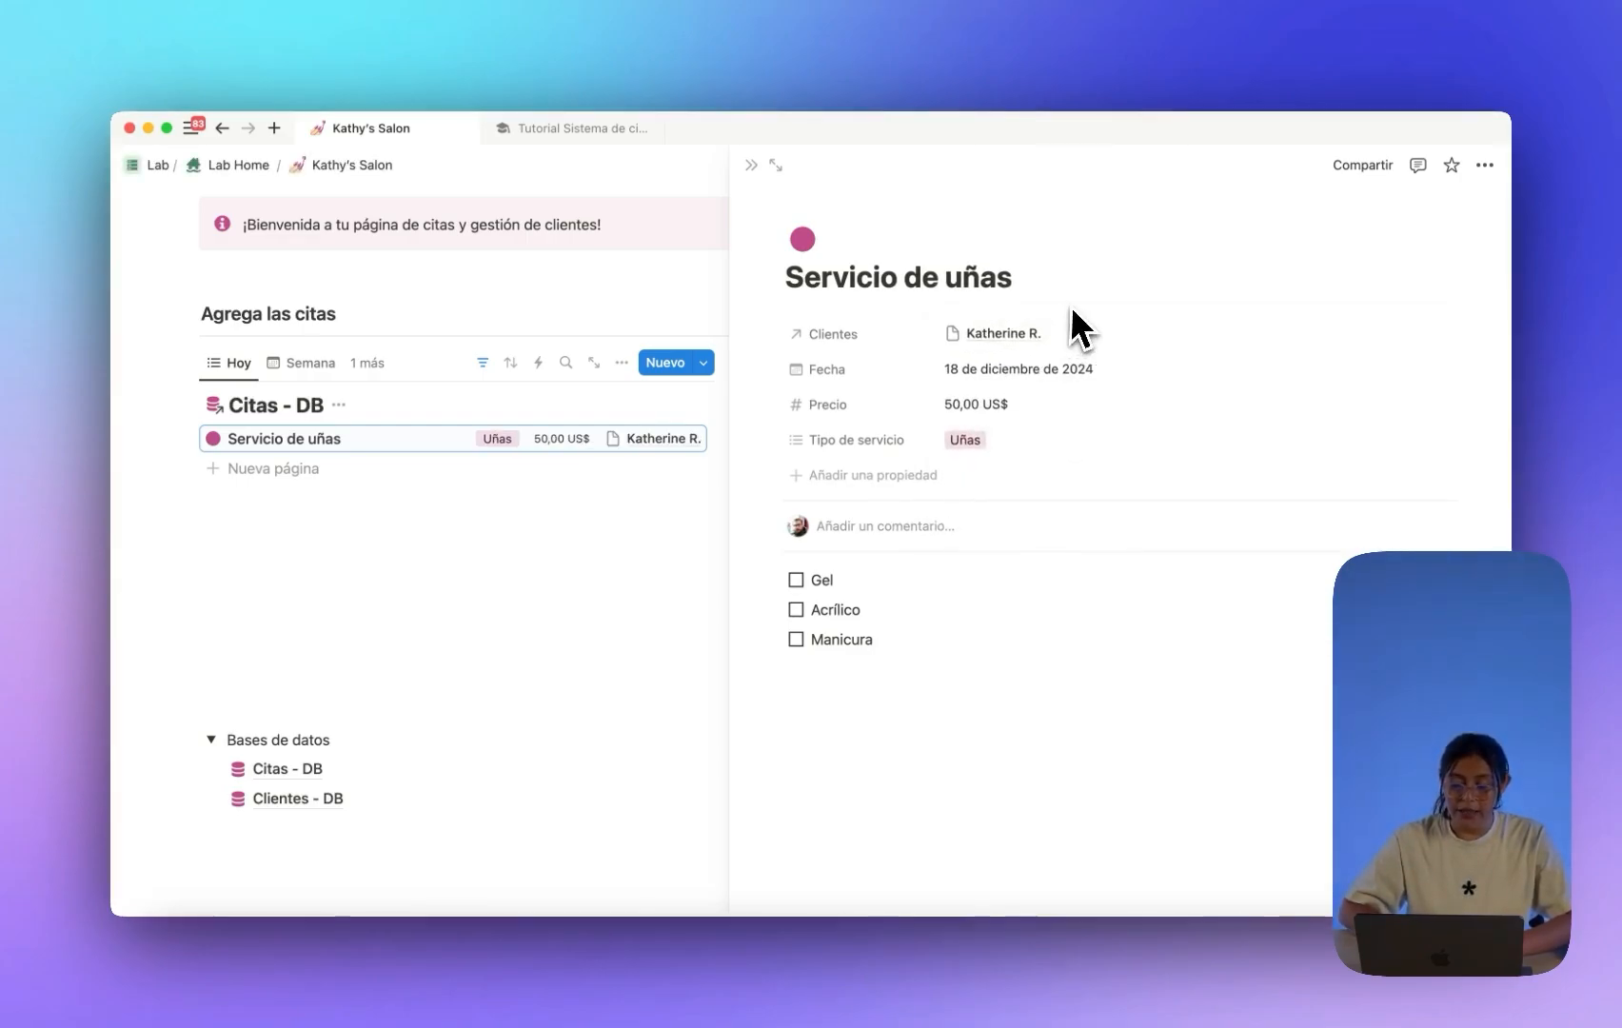
click(750, 166)
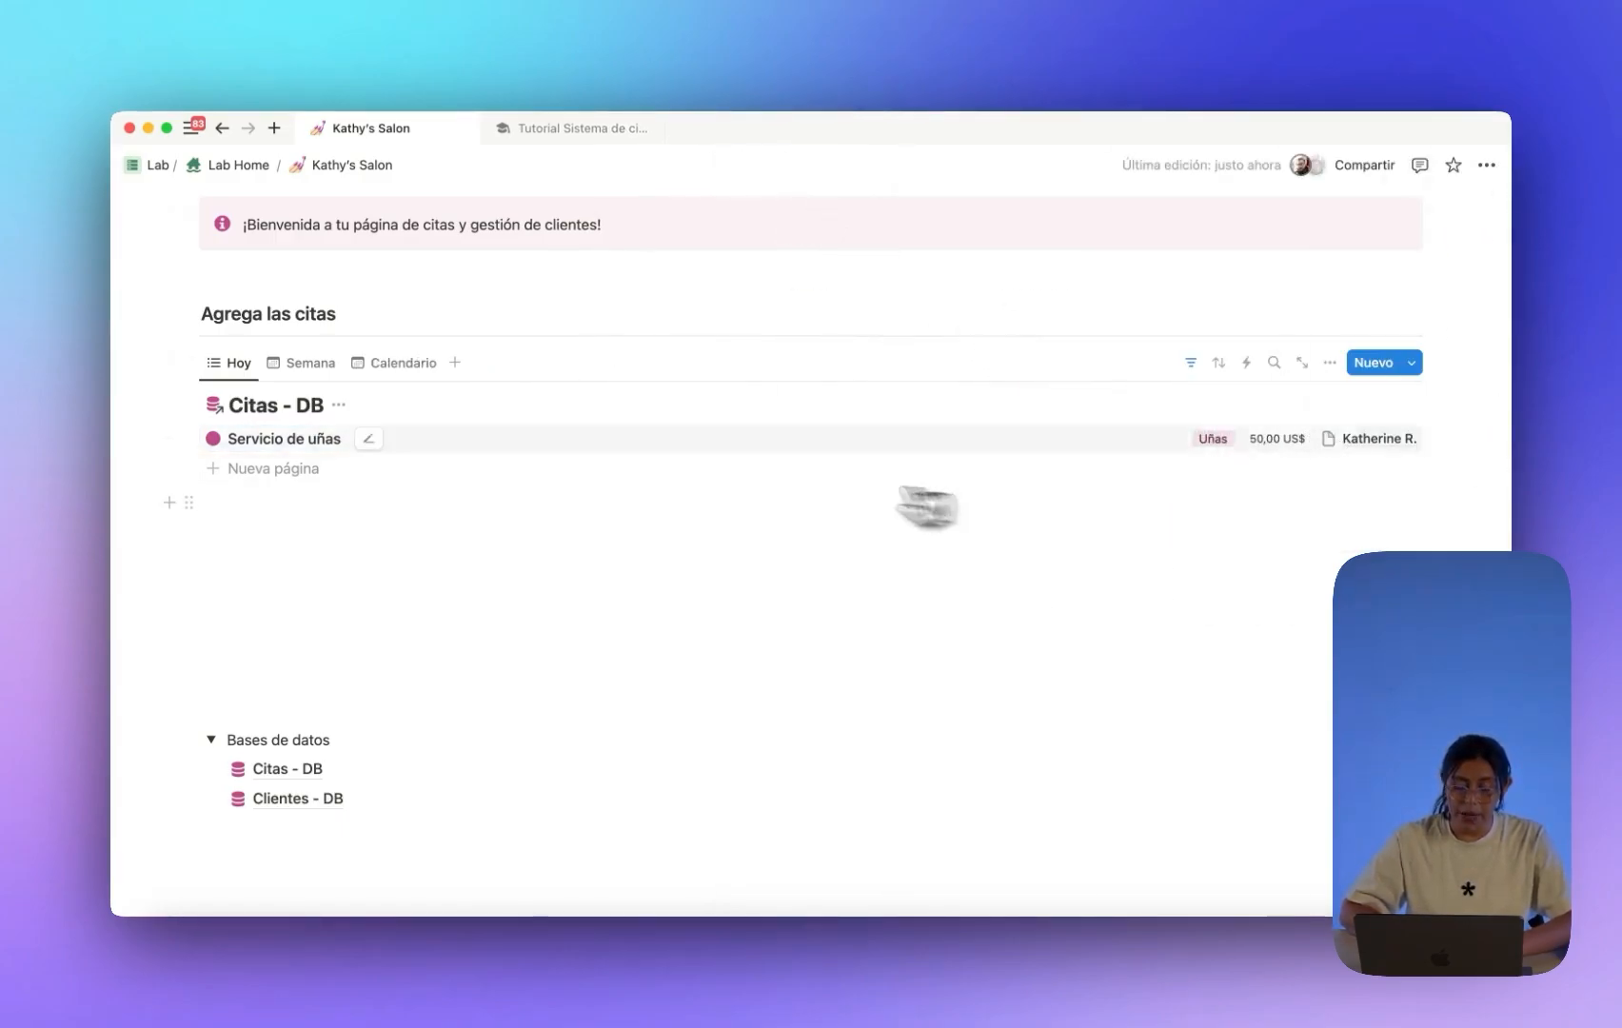
Add a Botón block via /button on a new line beneath Agrega las citas.
scroll(381, 387, up, 2)
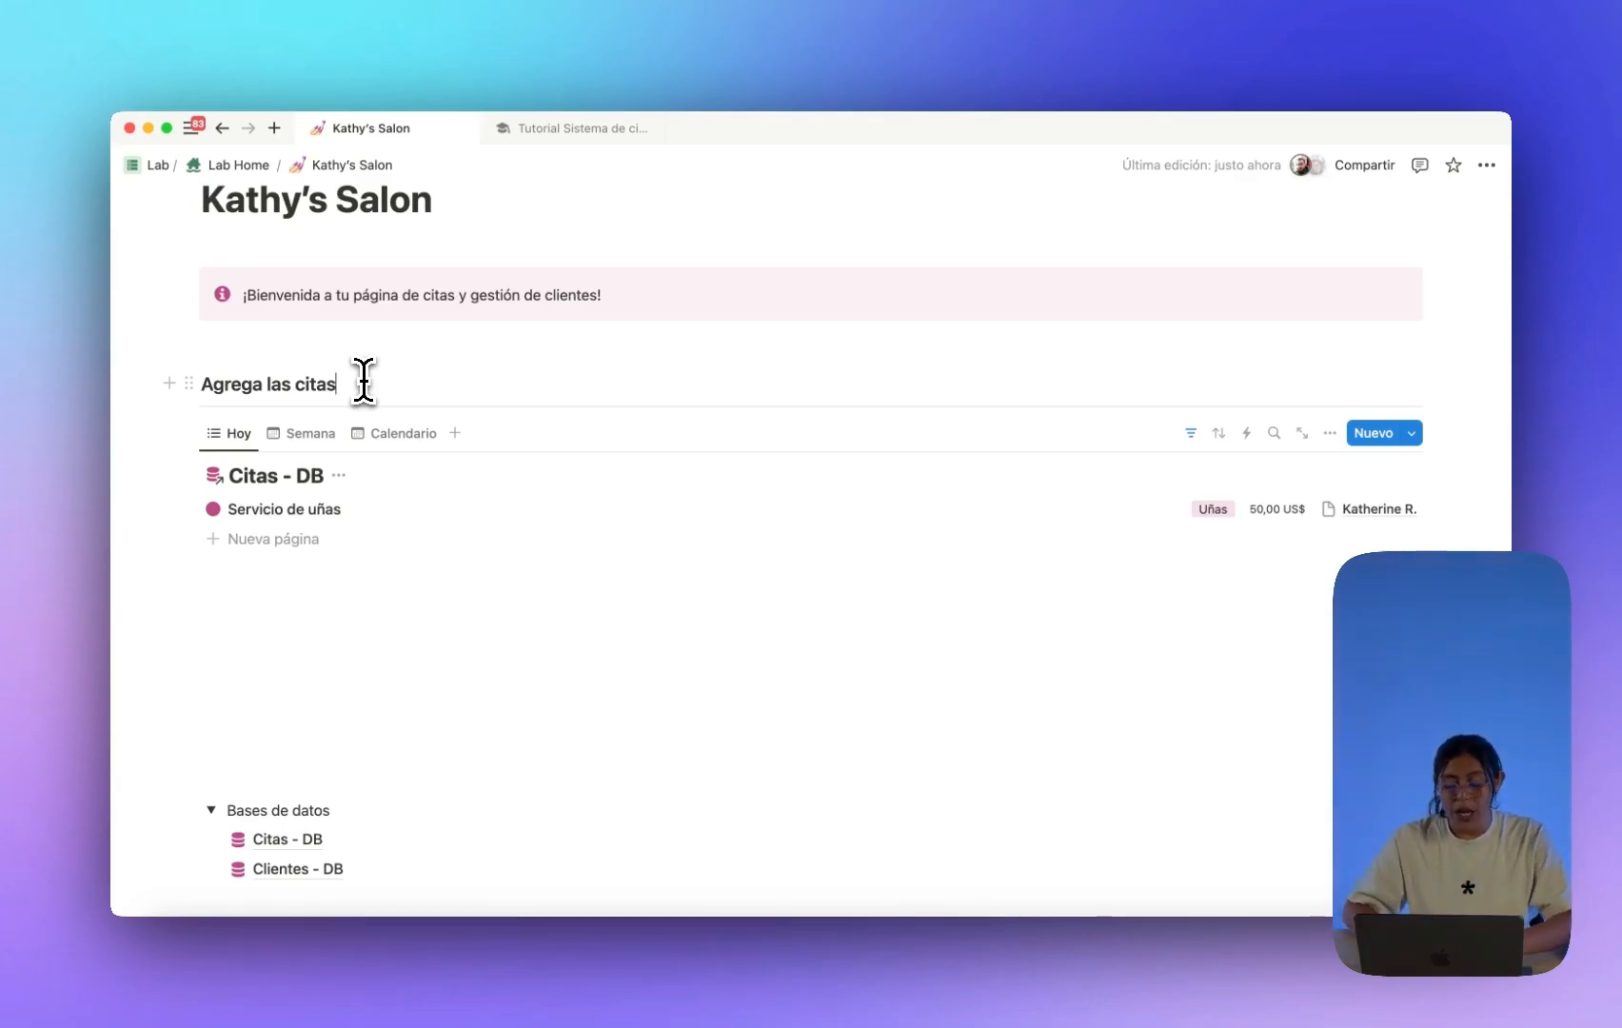
key(Return)
text(/button)
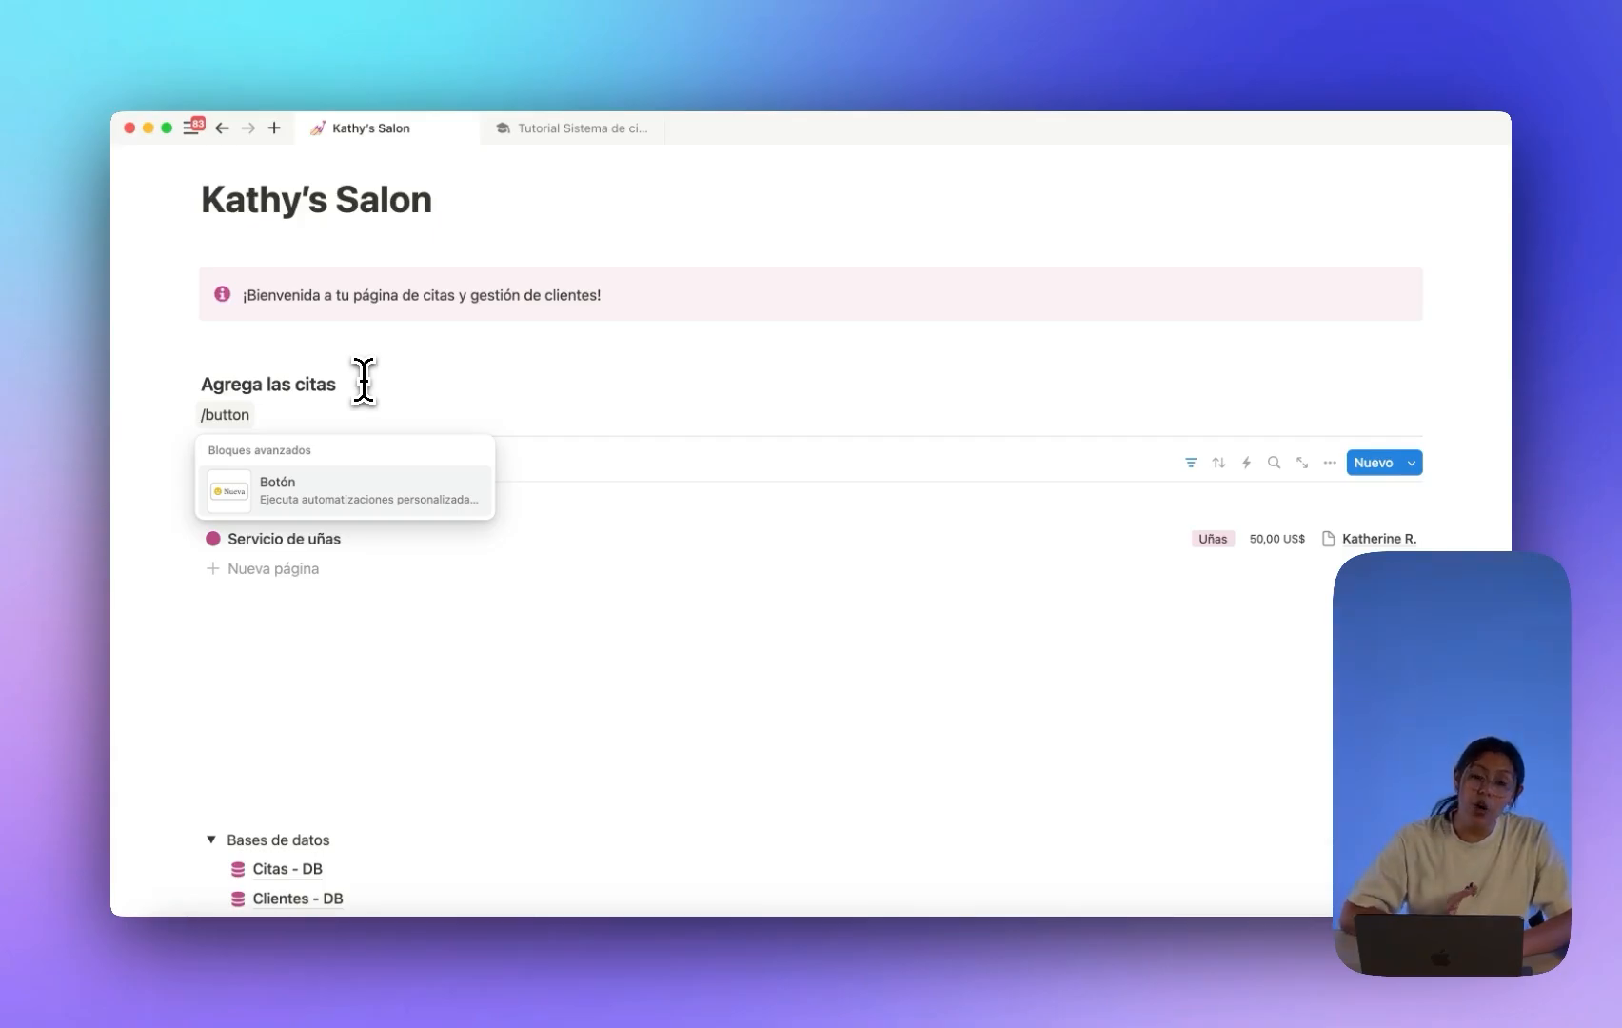
click(343, 487)
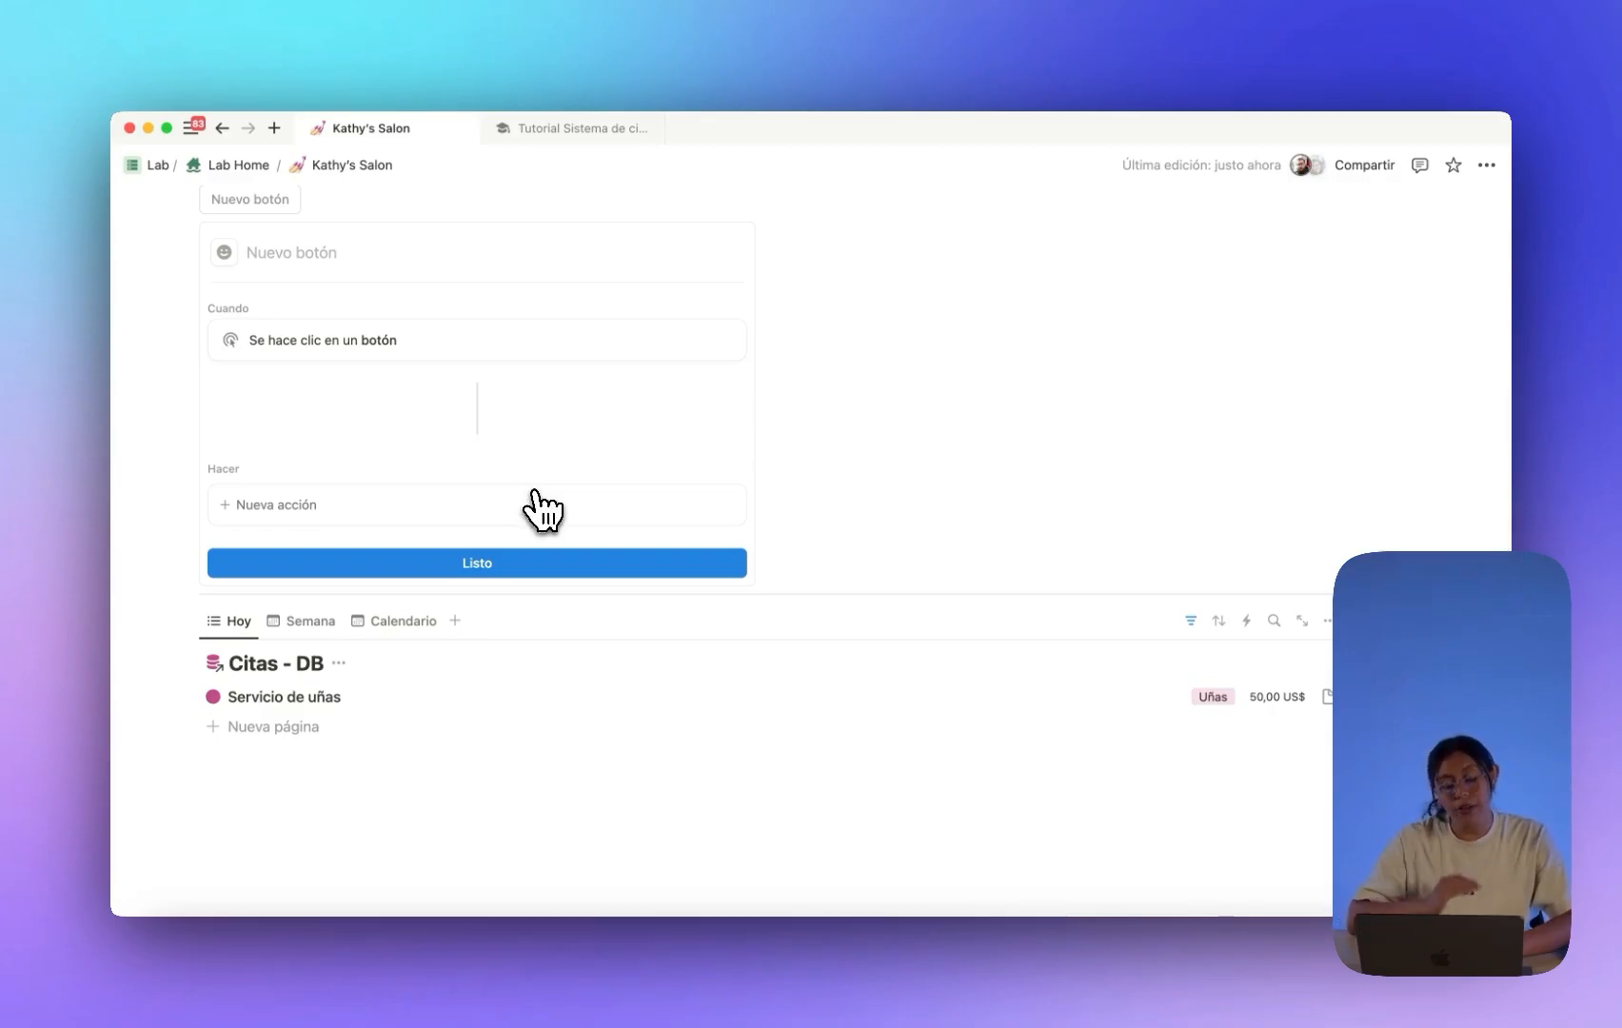
scroll(542, 511, up, 3)
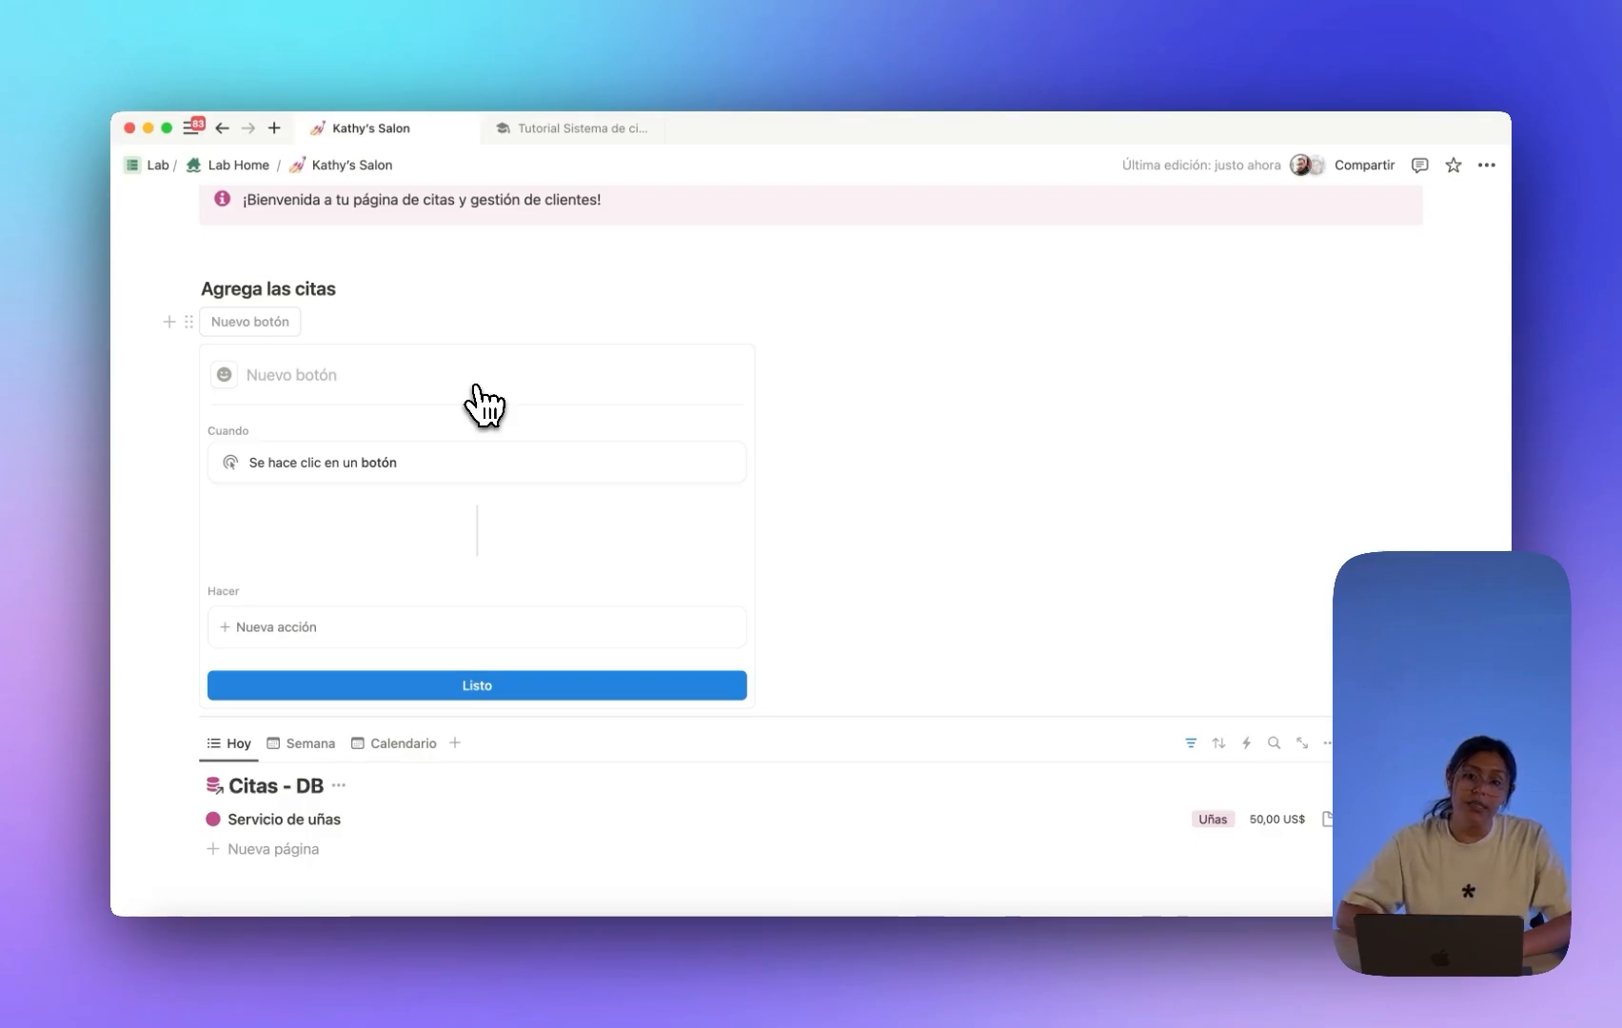
scroll(436, 369, down, 3)
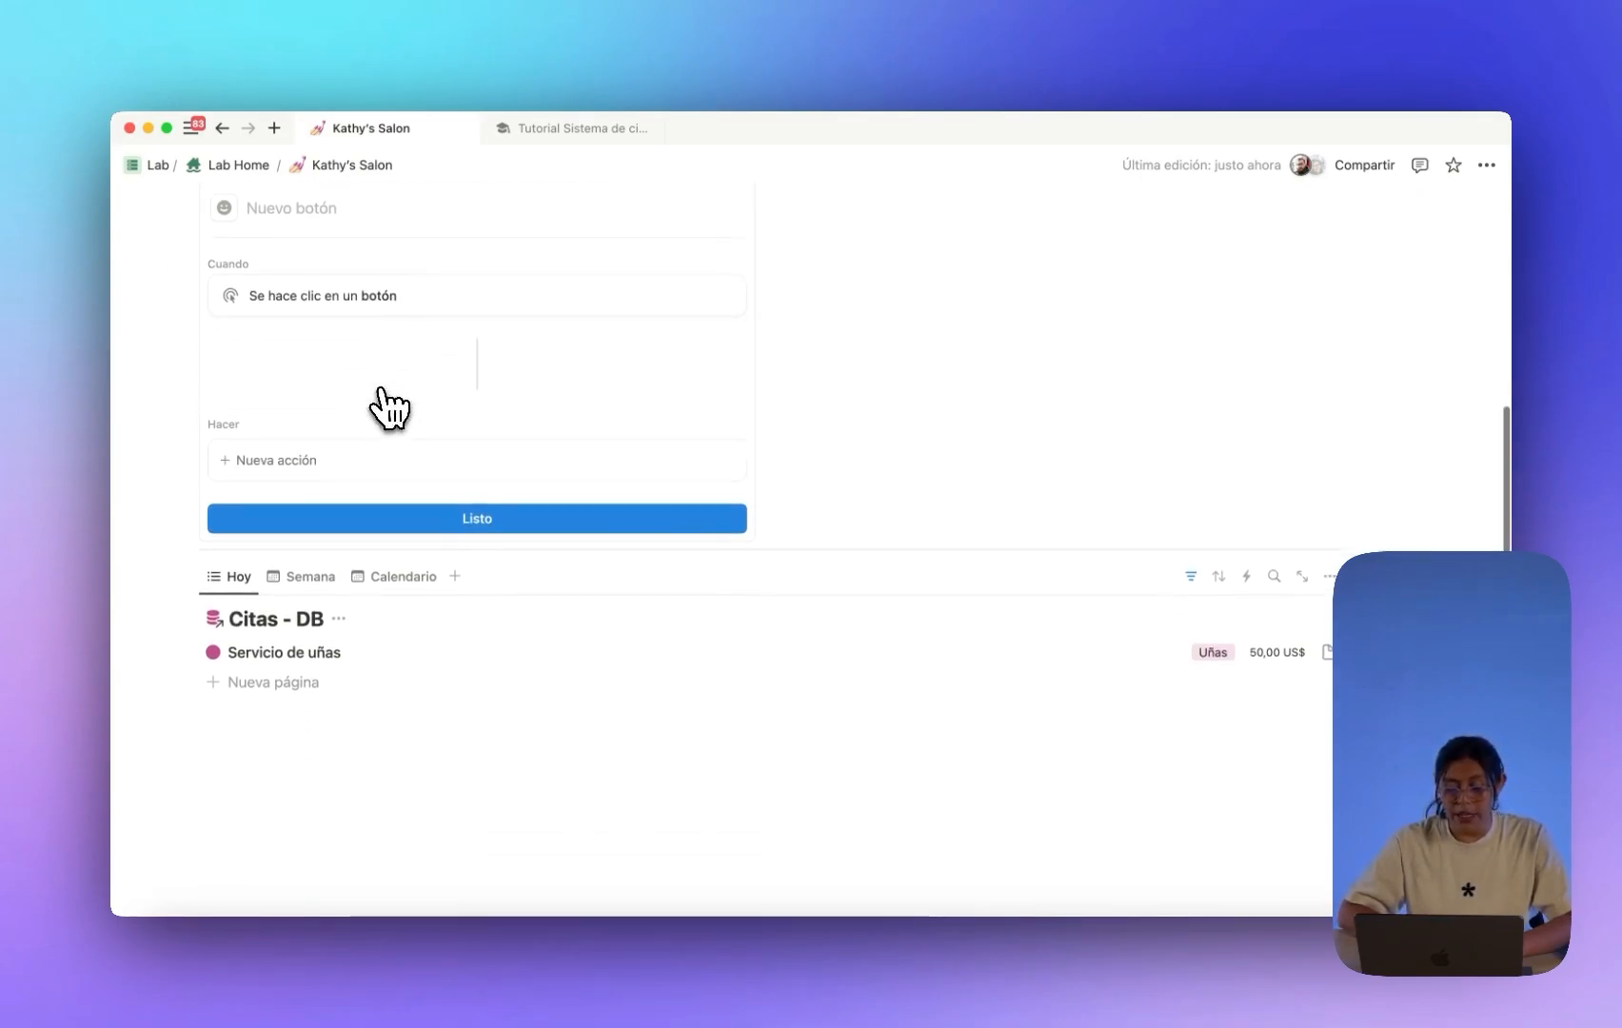
Name the new button Agregar cita de uñas.
click(1407, 575)
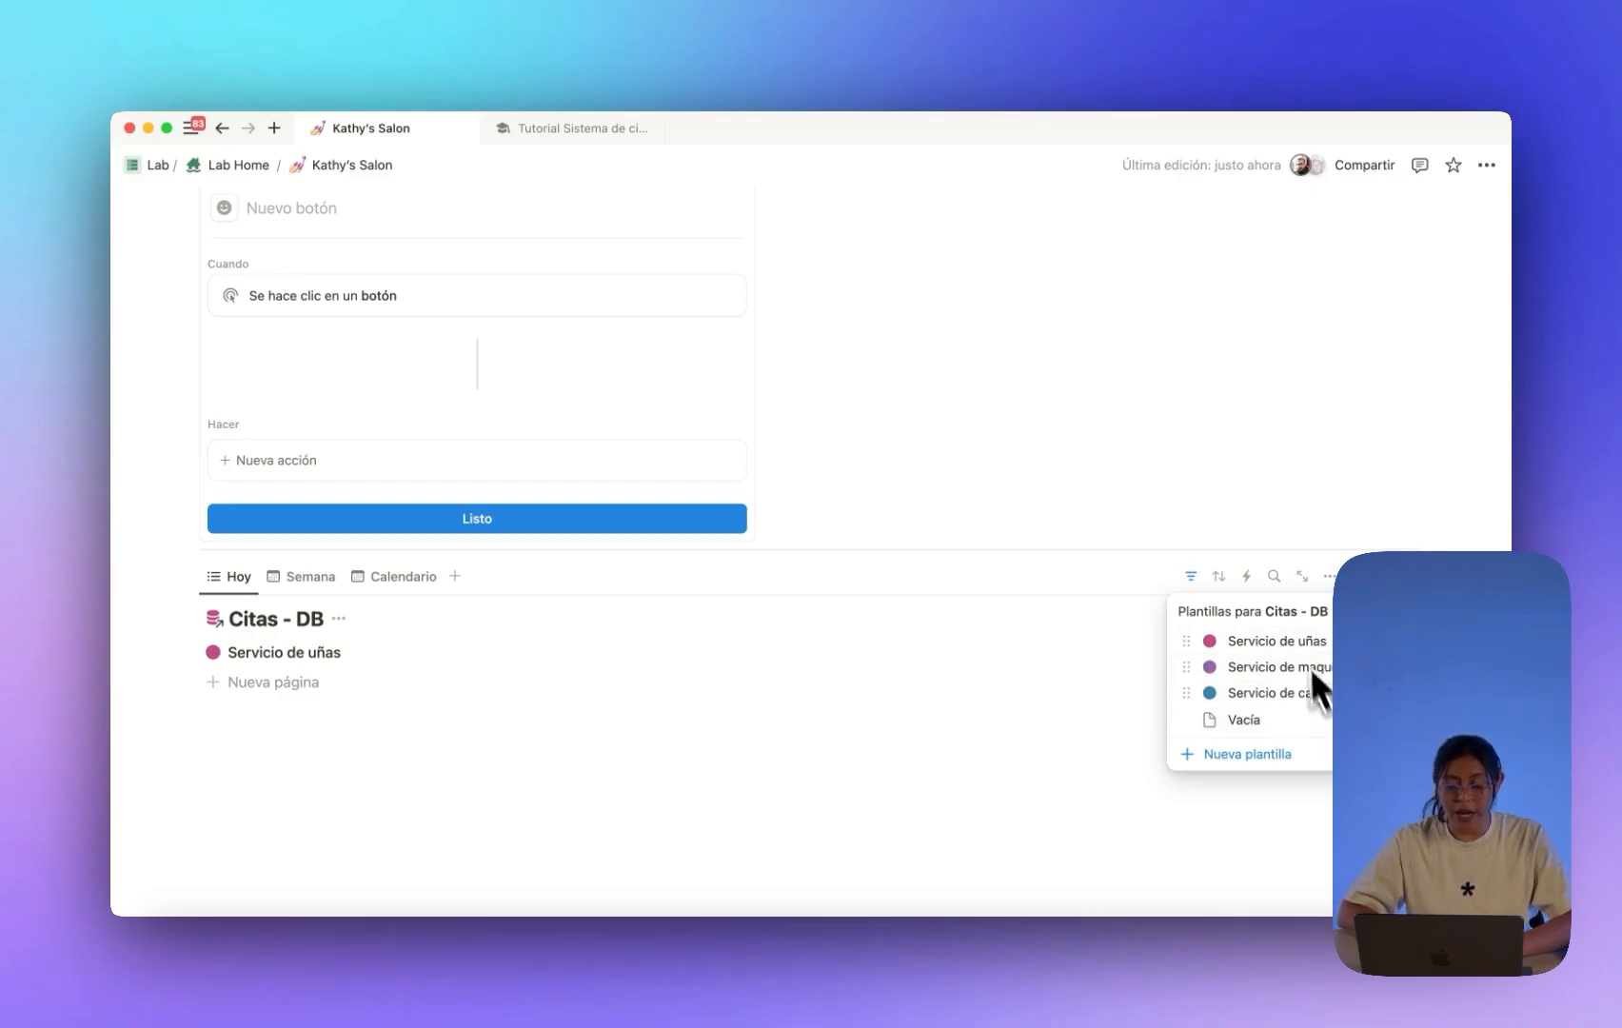
click(1153, 492)
scroll(940, 514, up, 2)
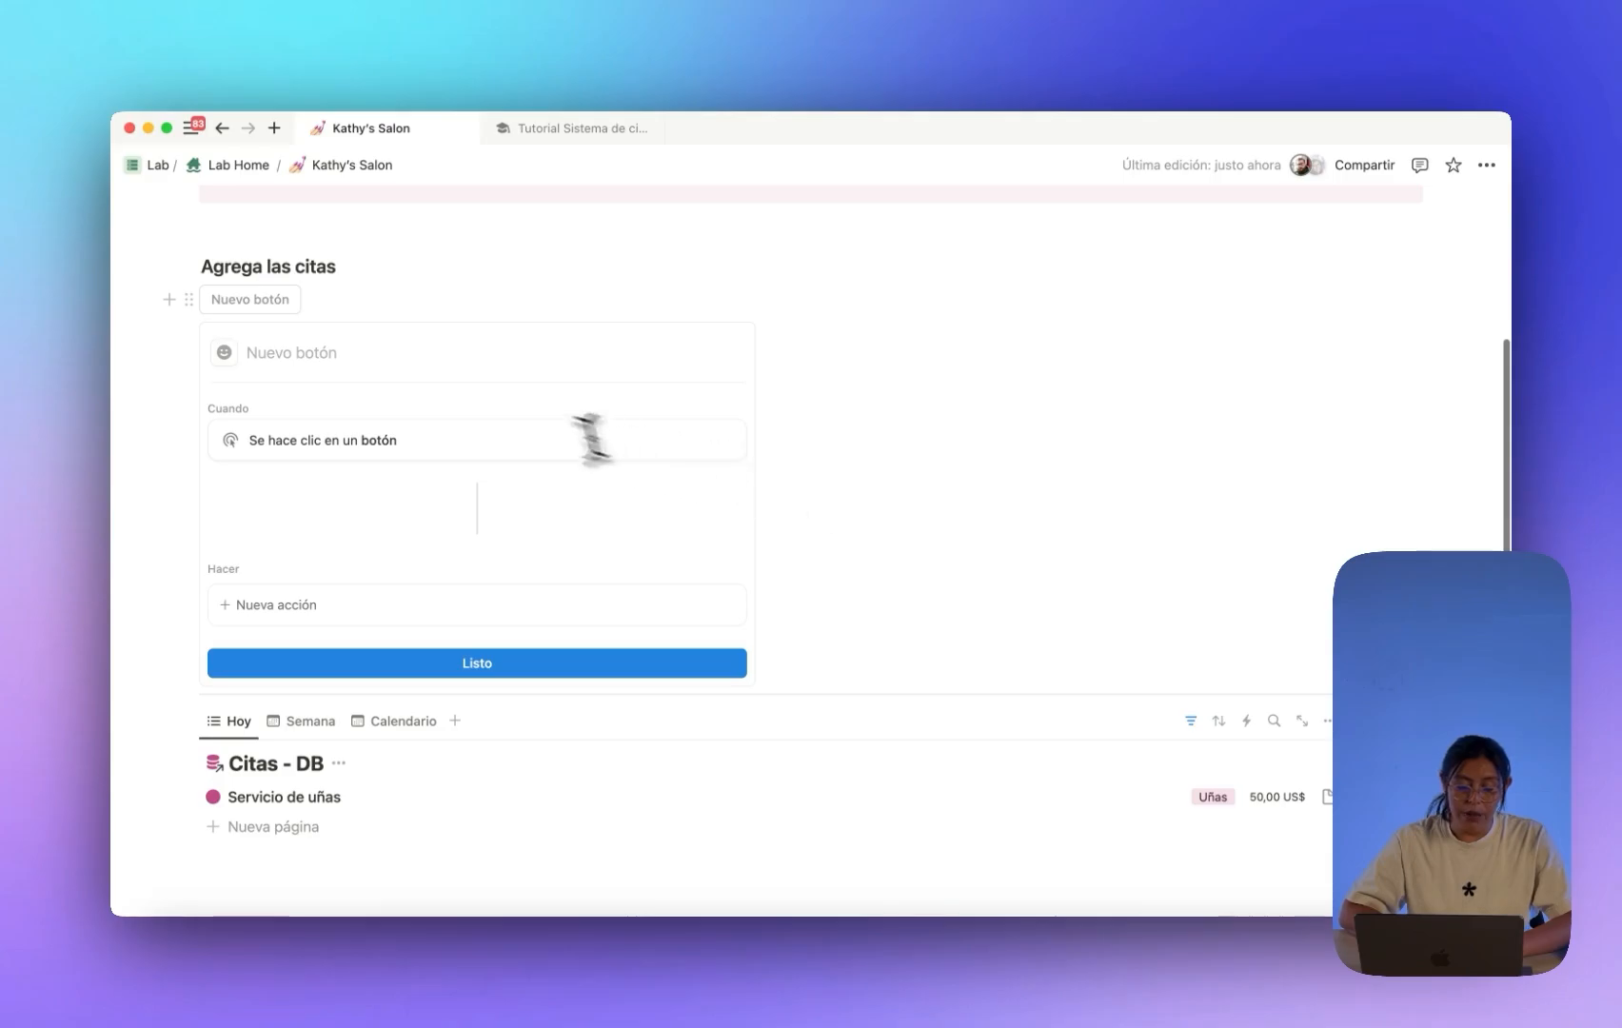
click(414, 360)
text(Agregar cita de uñas)
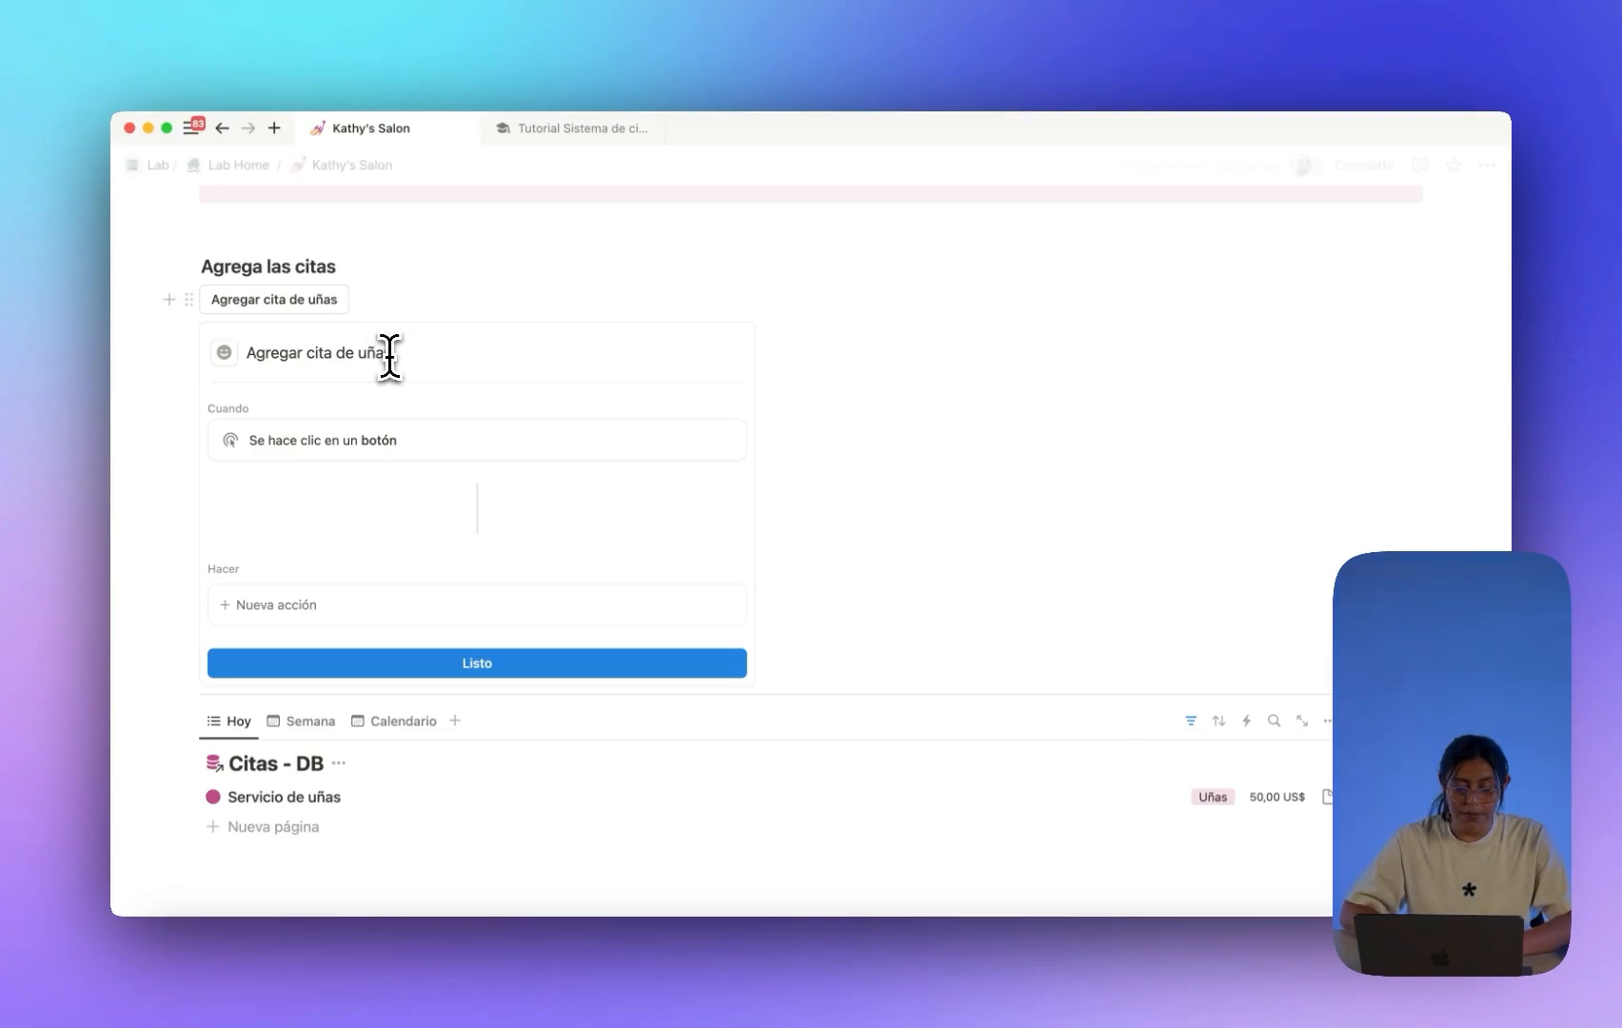
Give the button a pink circle-plus icon.
click(225, 353)
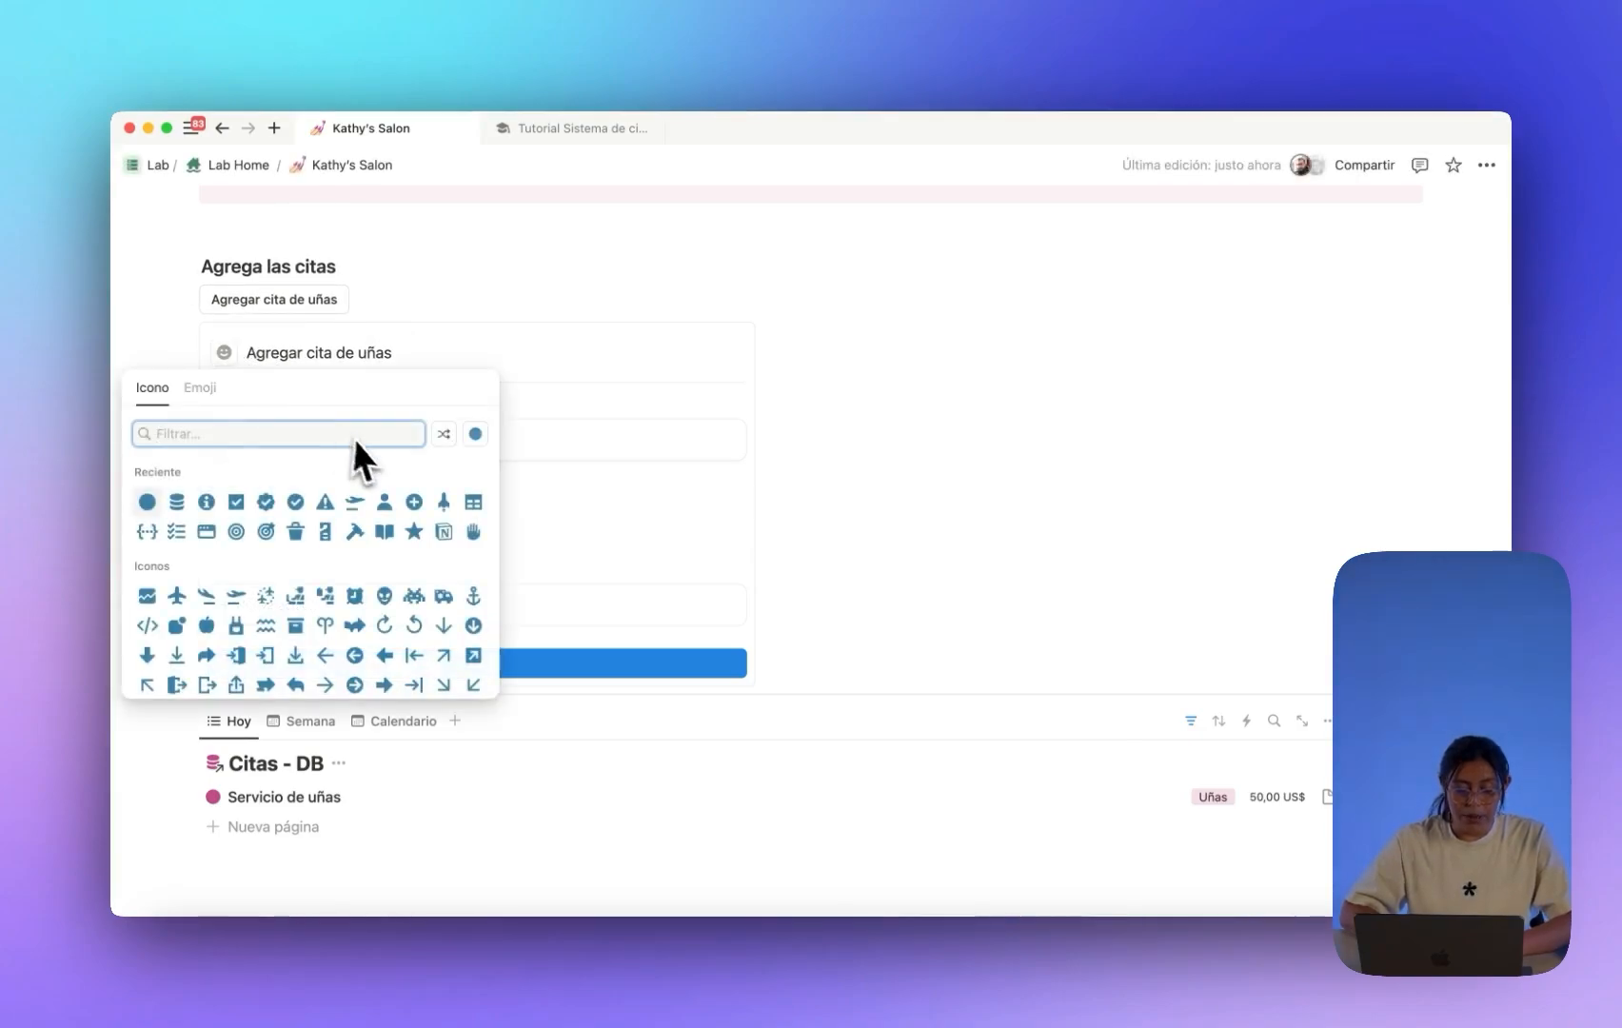
click(474, 435)
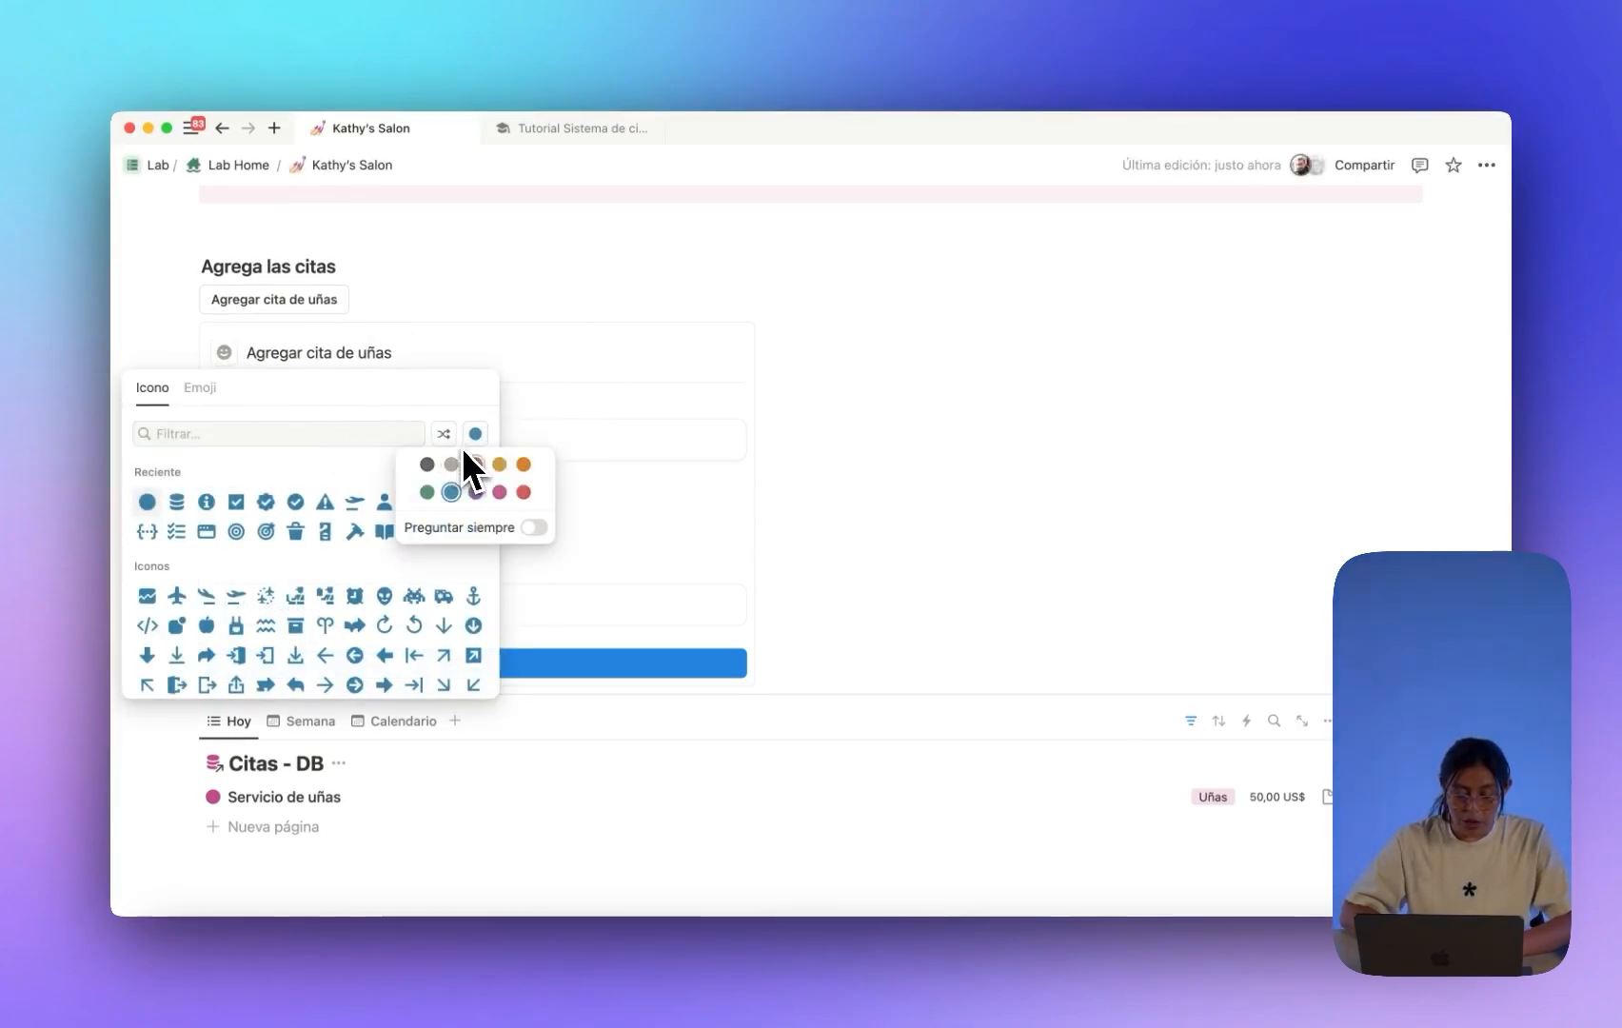
click(499, 492)
click(334, 434)
text(plus)
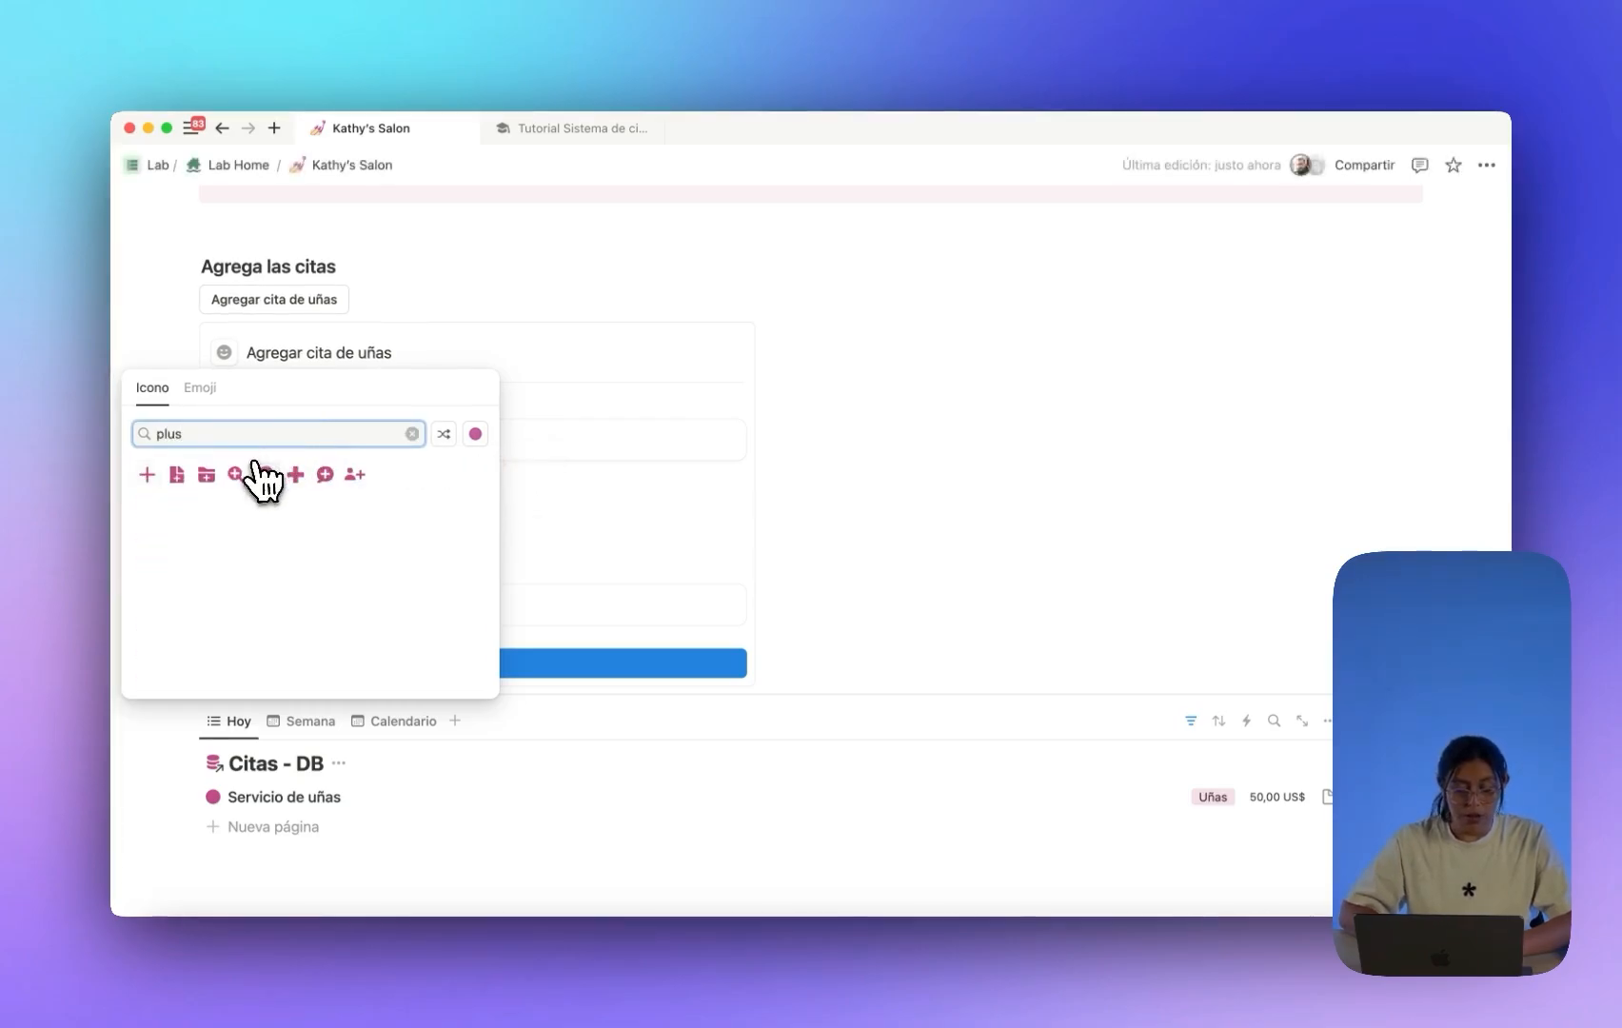
click(266, 474)
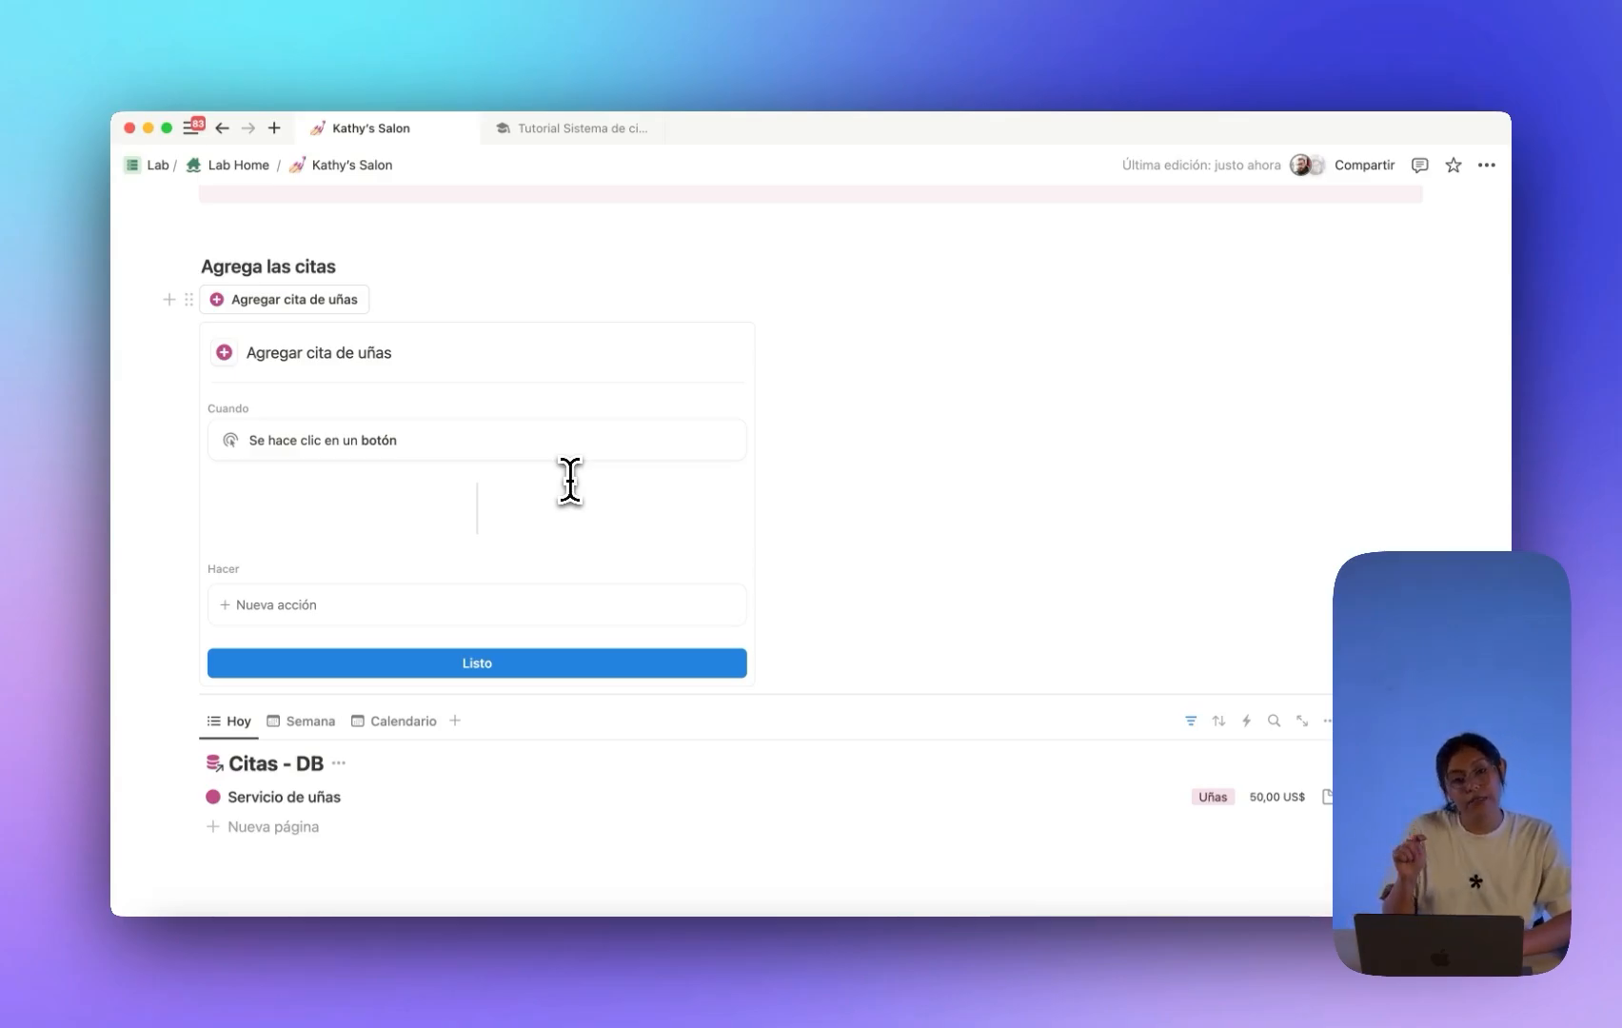
scroll(569, 481, down, 1)
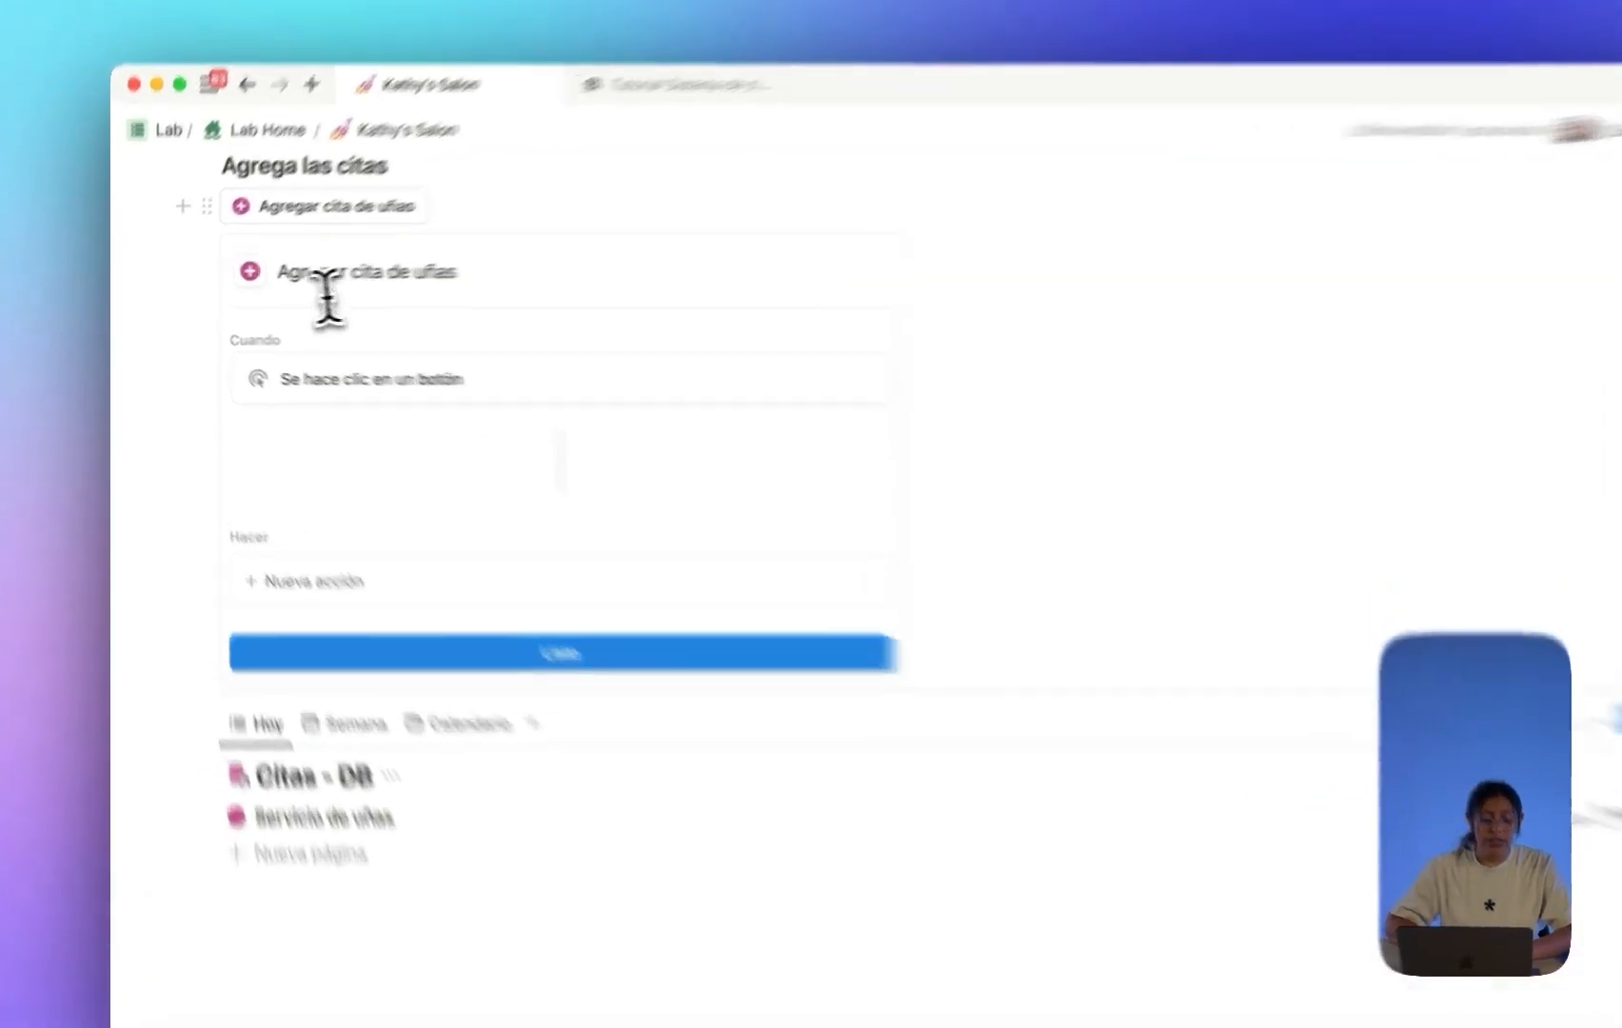
drag(248, 280, 288, 279)
drag(419, 245, 657, 249)
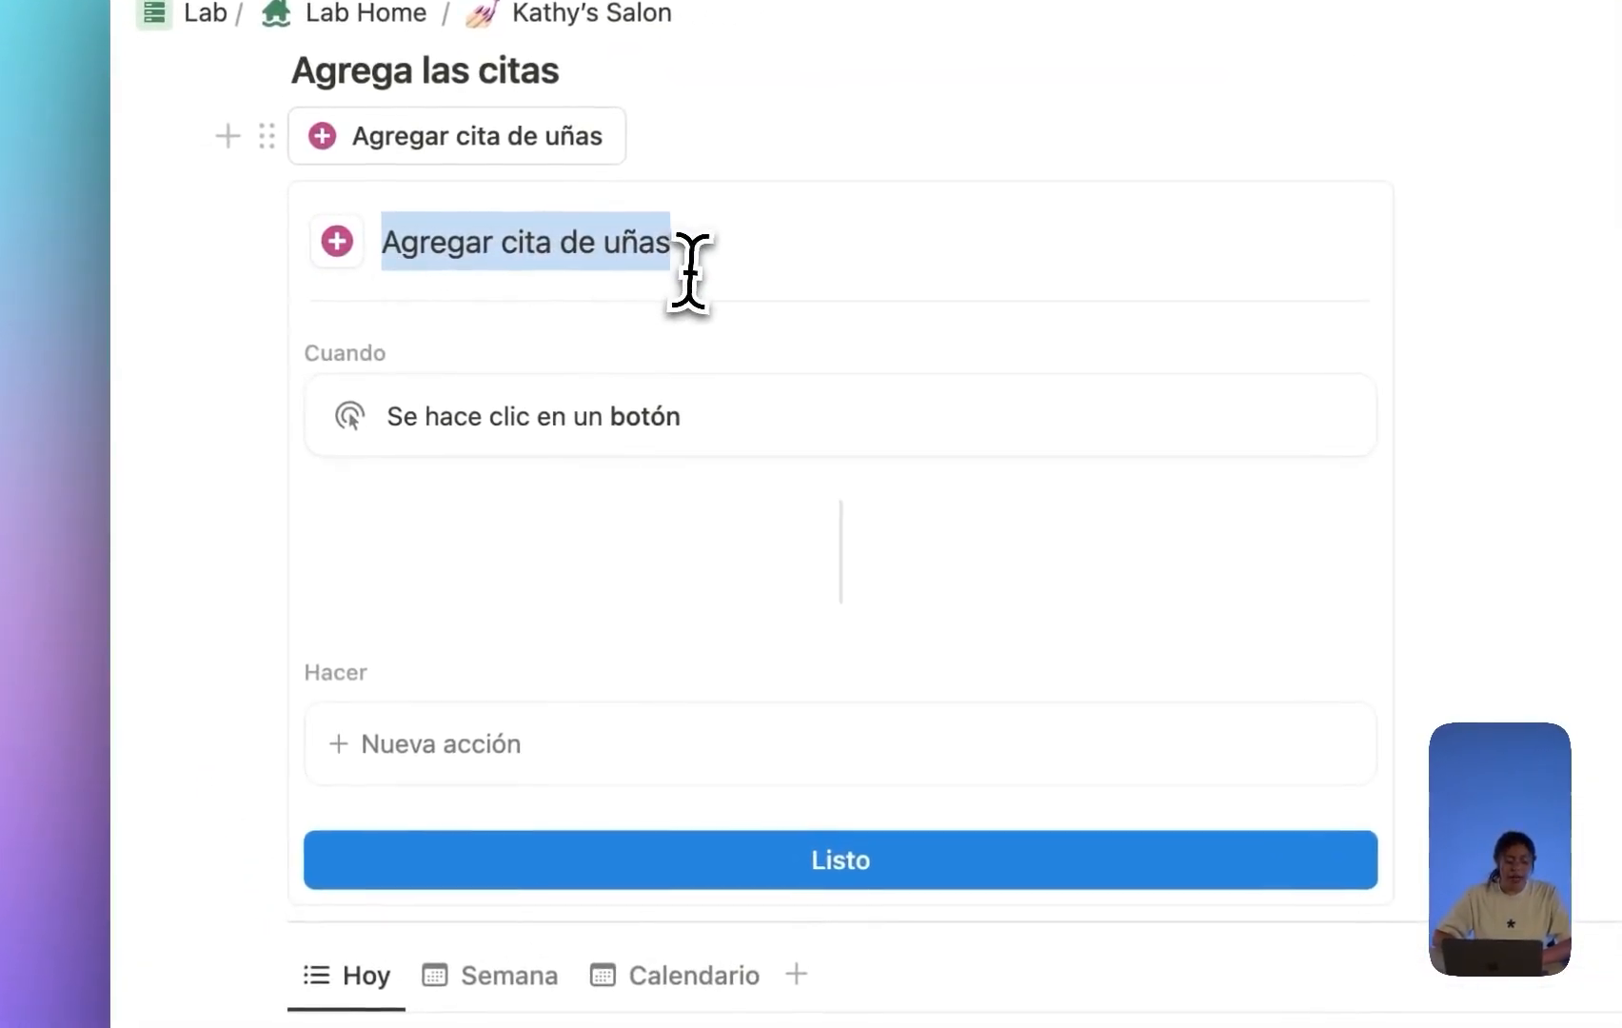
click(657, 249)
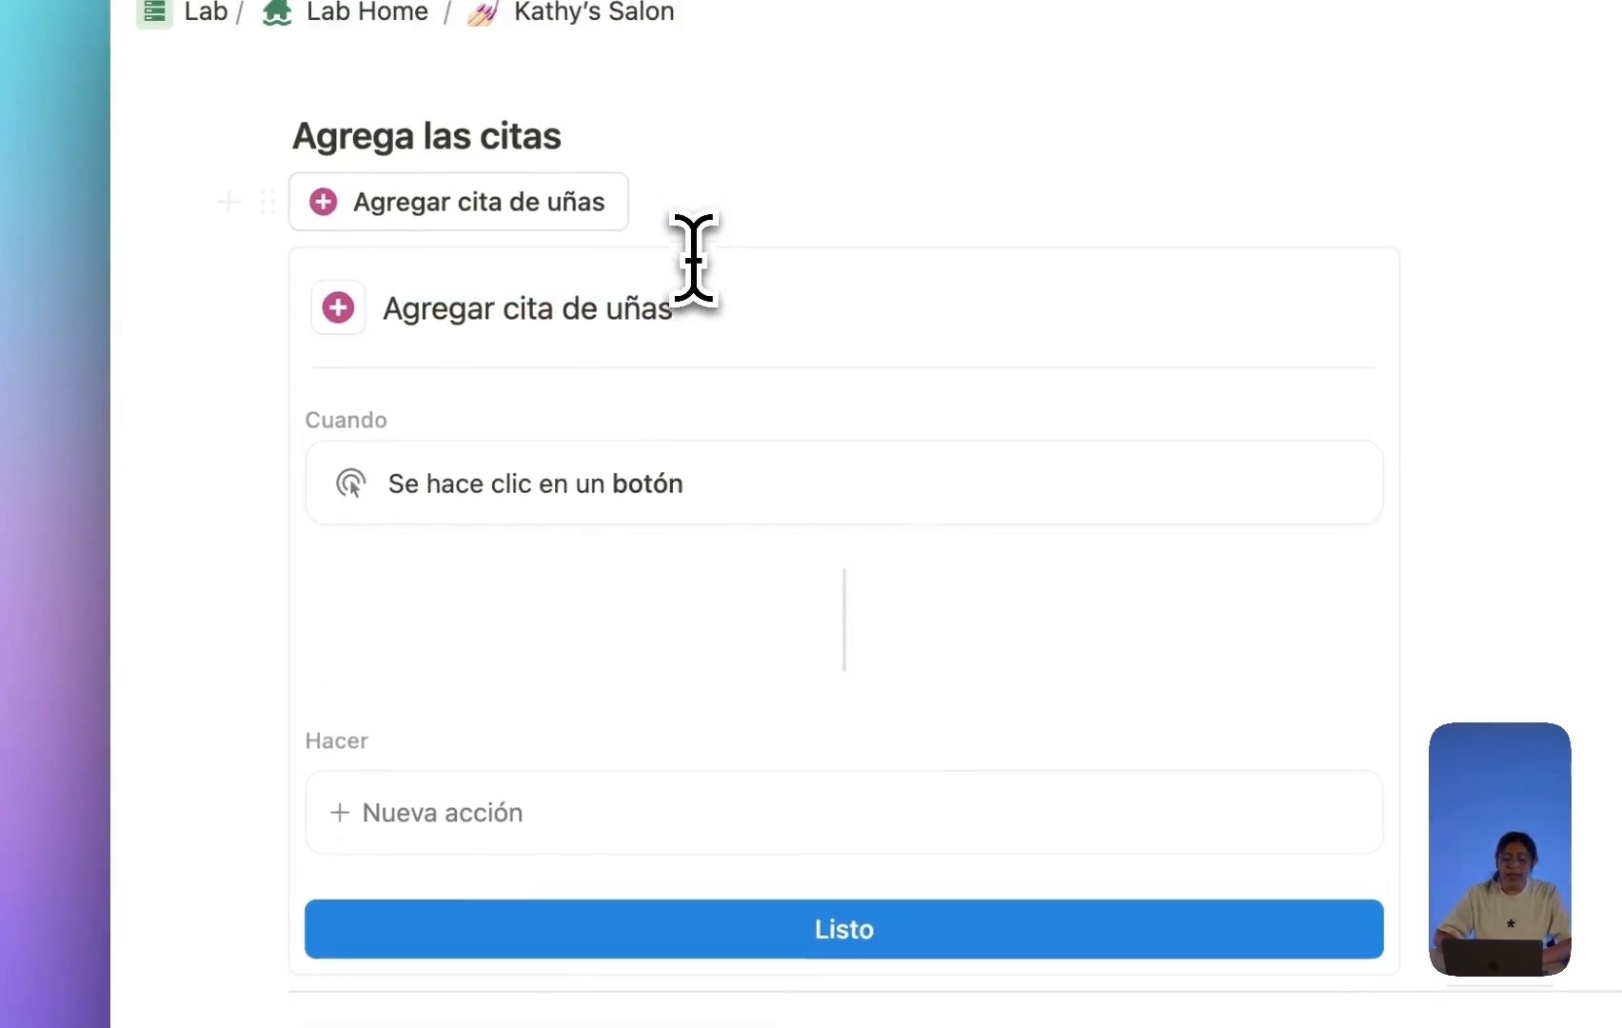
scroll(694, 259, up, 1)
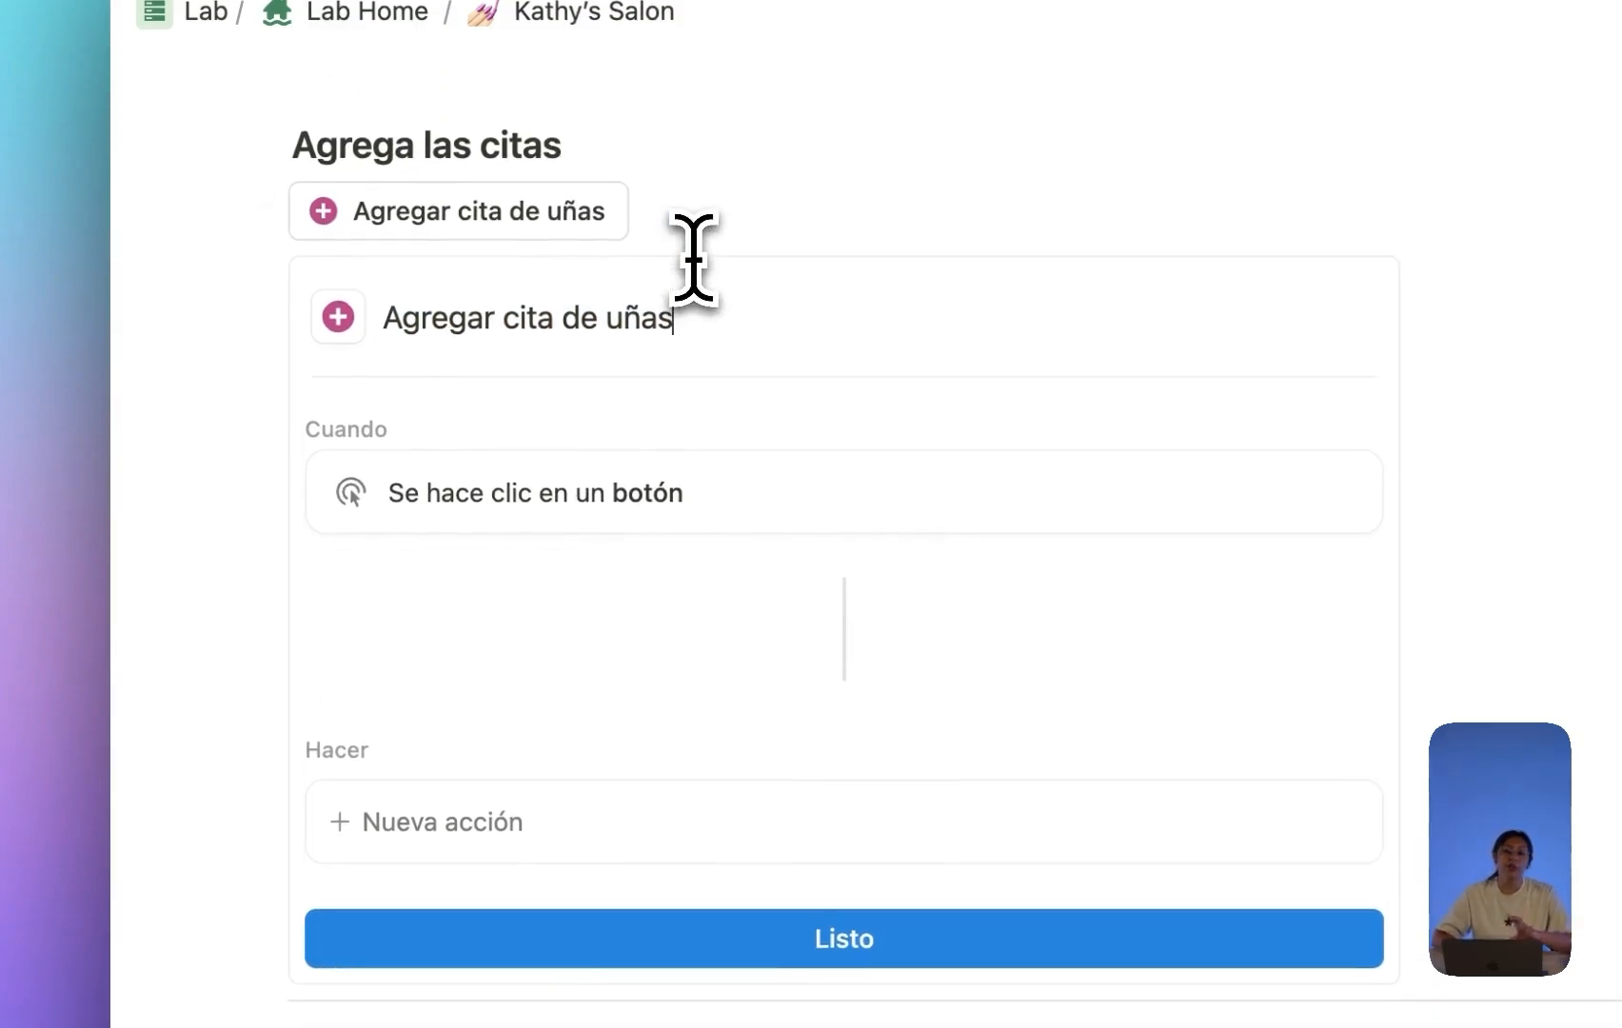
Set the button's action to Añadir página a with Citas - DB as the target database.
scroll(694, 257, down, 3)
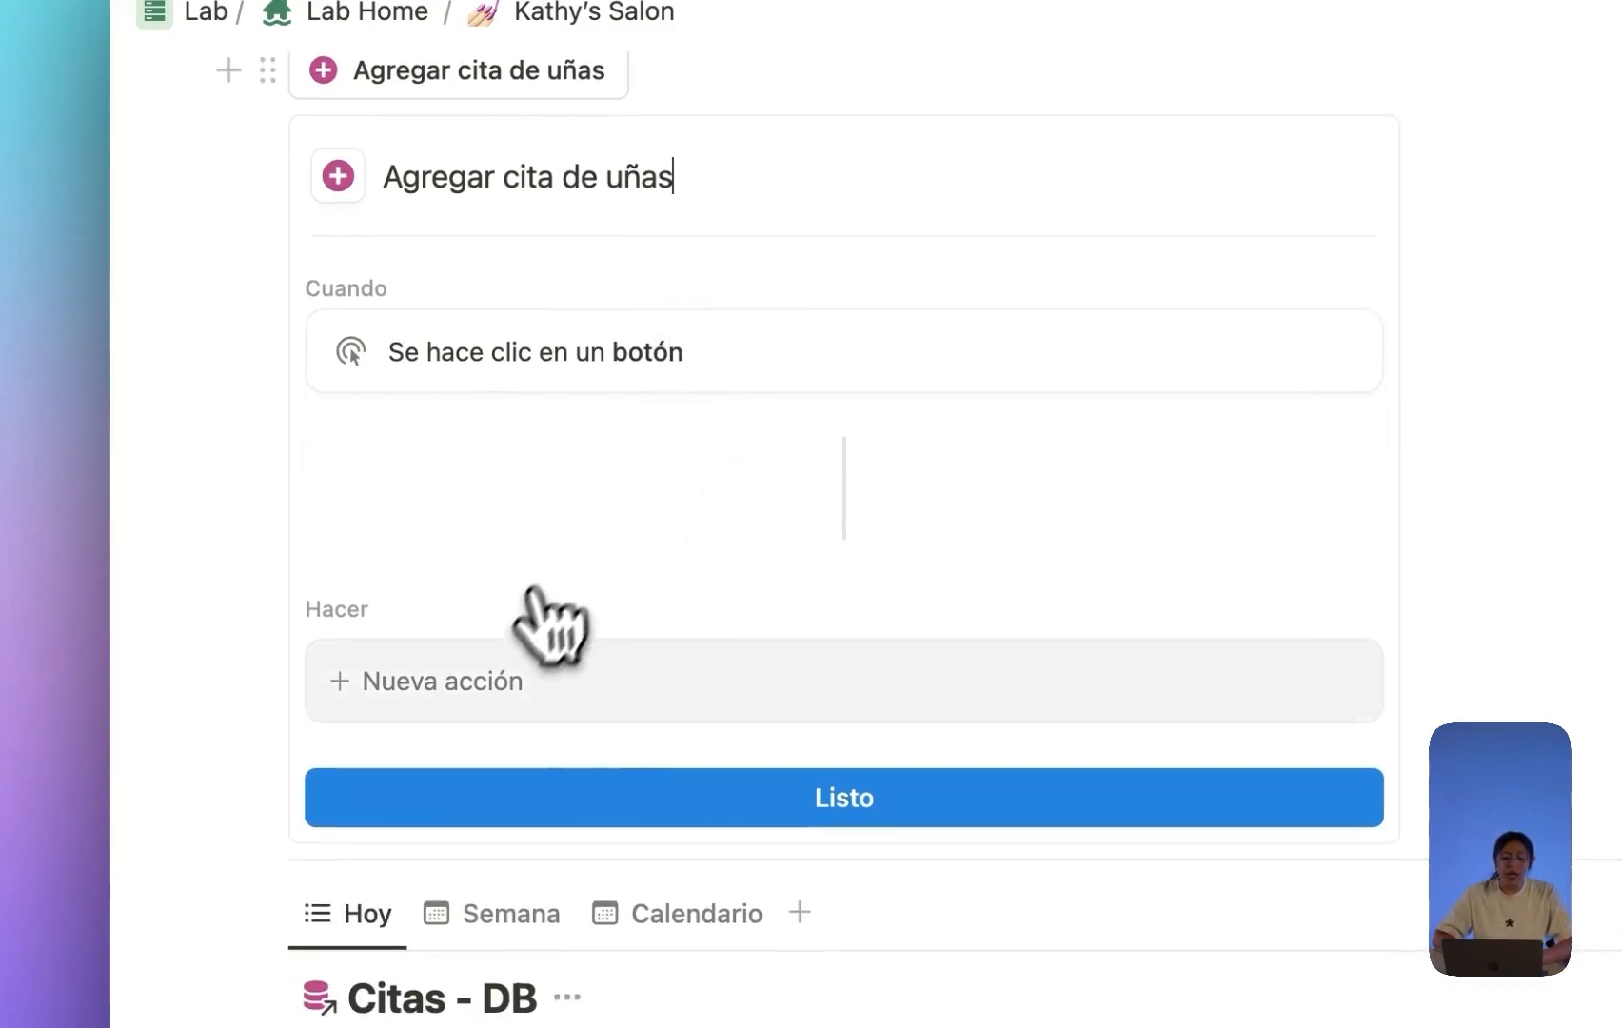
click(474, 676)
scroll(579, 713, down, 4)
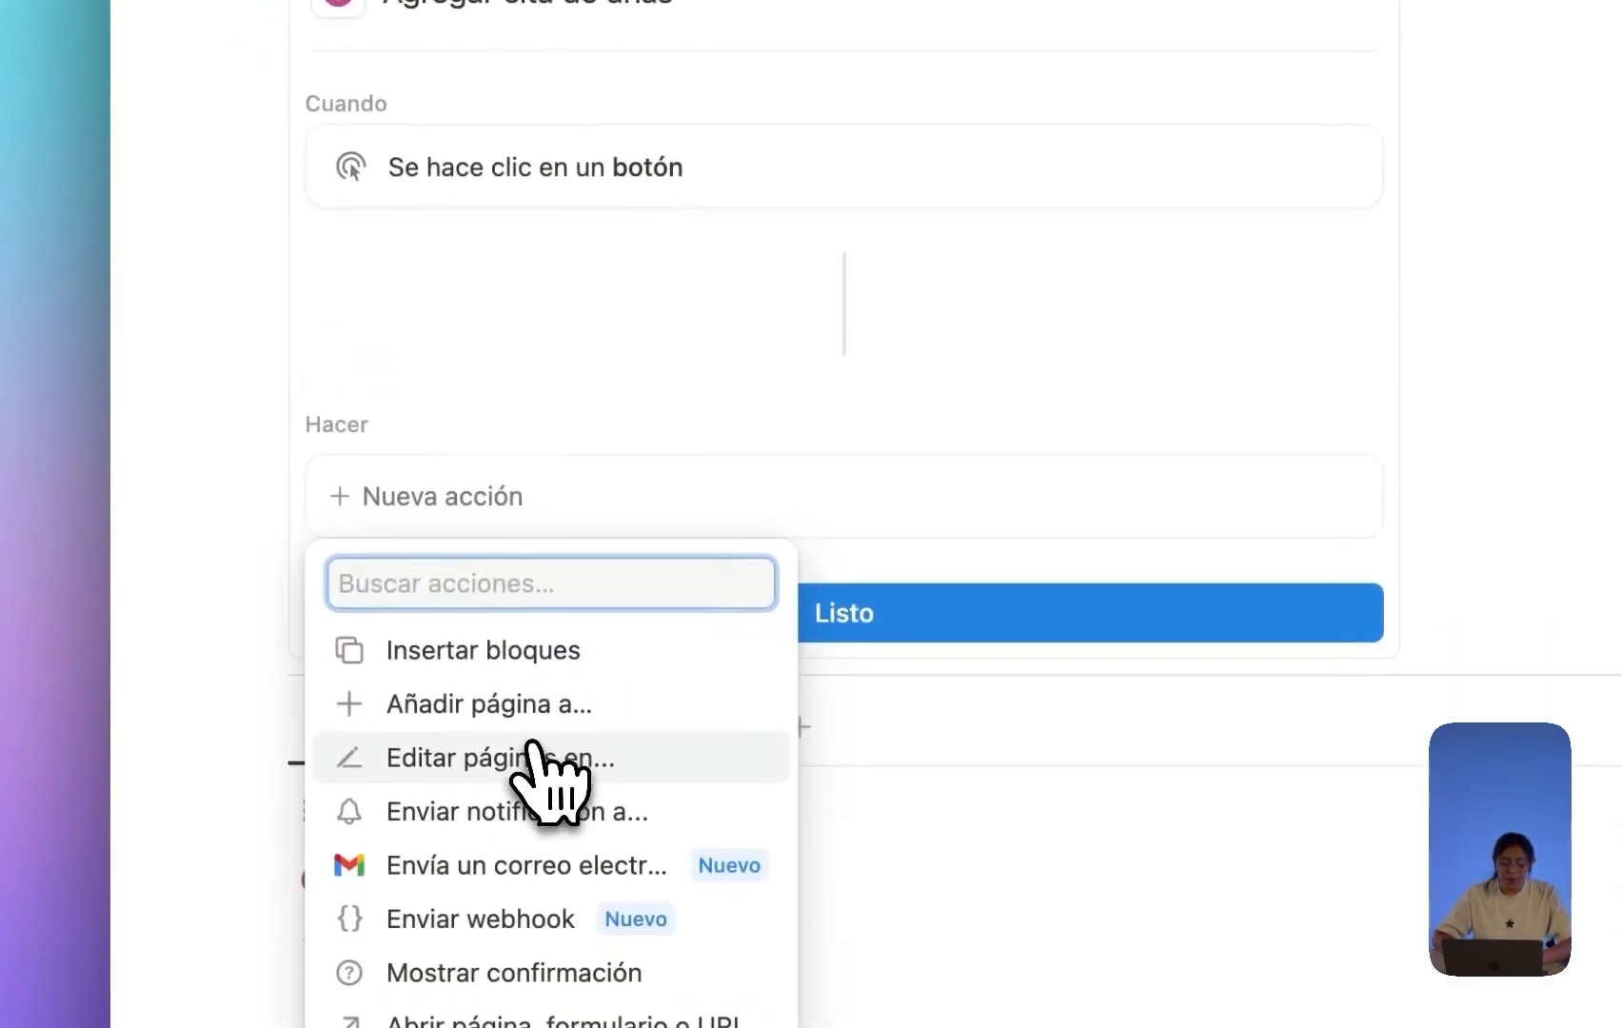
click(530, 709)
click(747, 486)
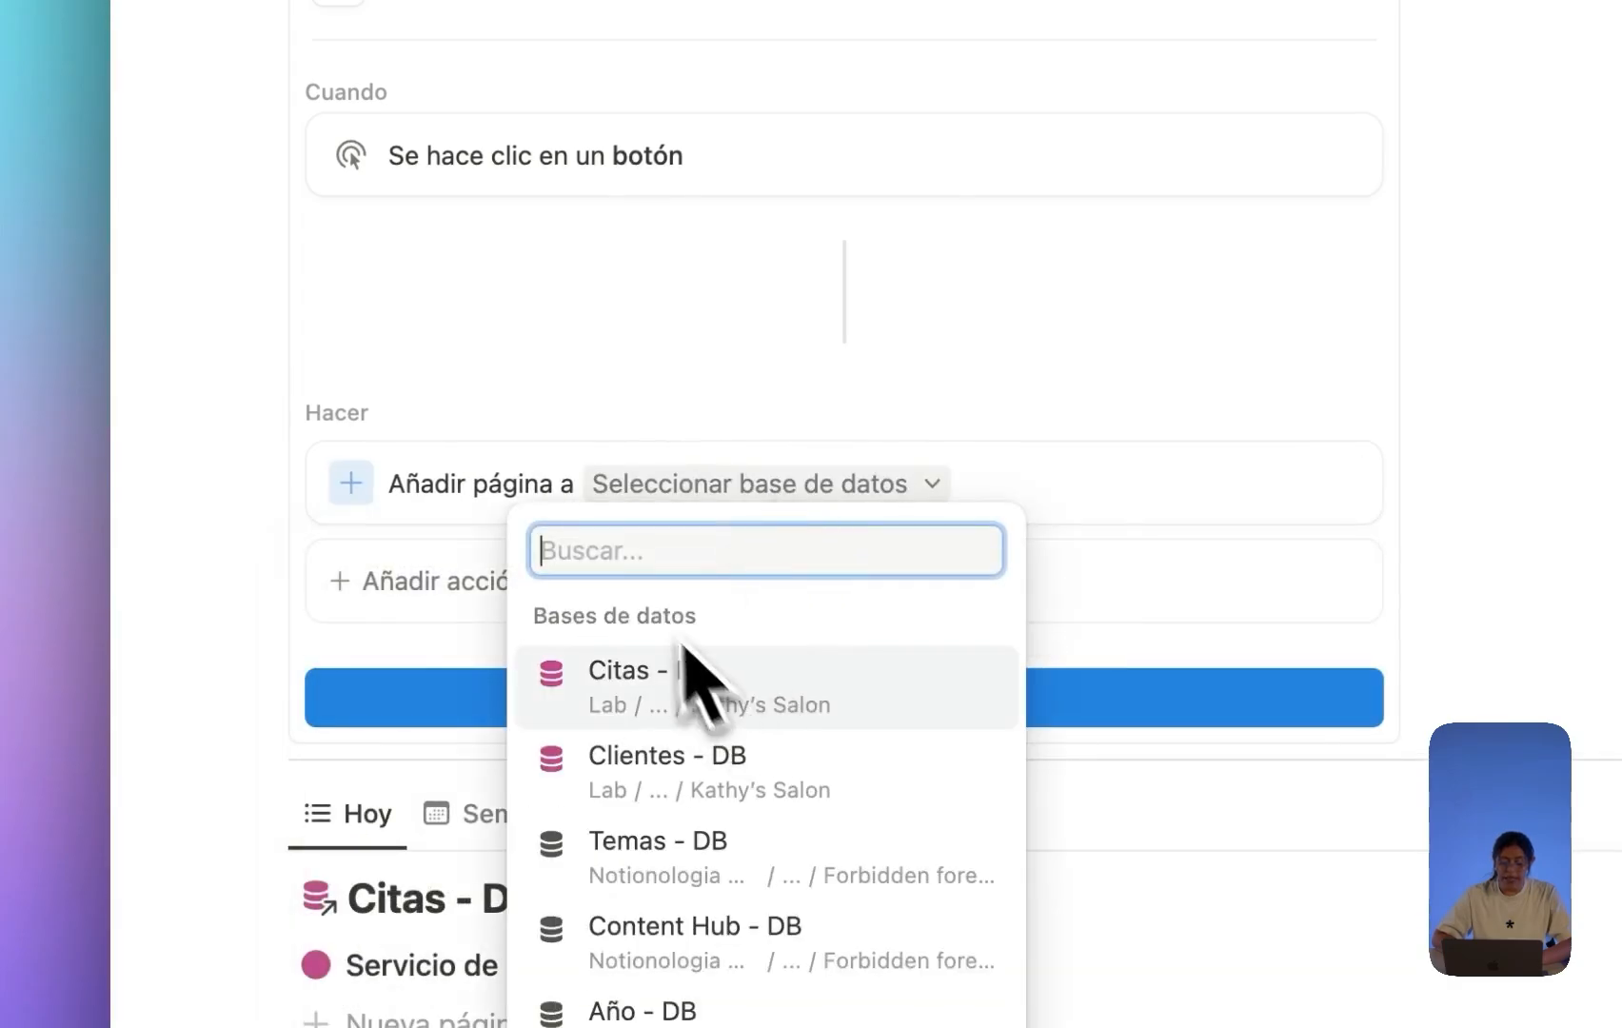
click(548, 478)
drag(389, 483, 541, 488)
click(747, 486)
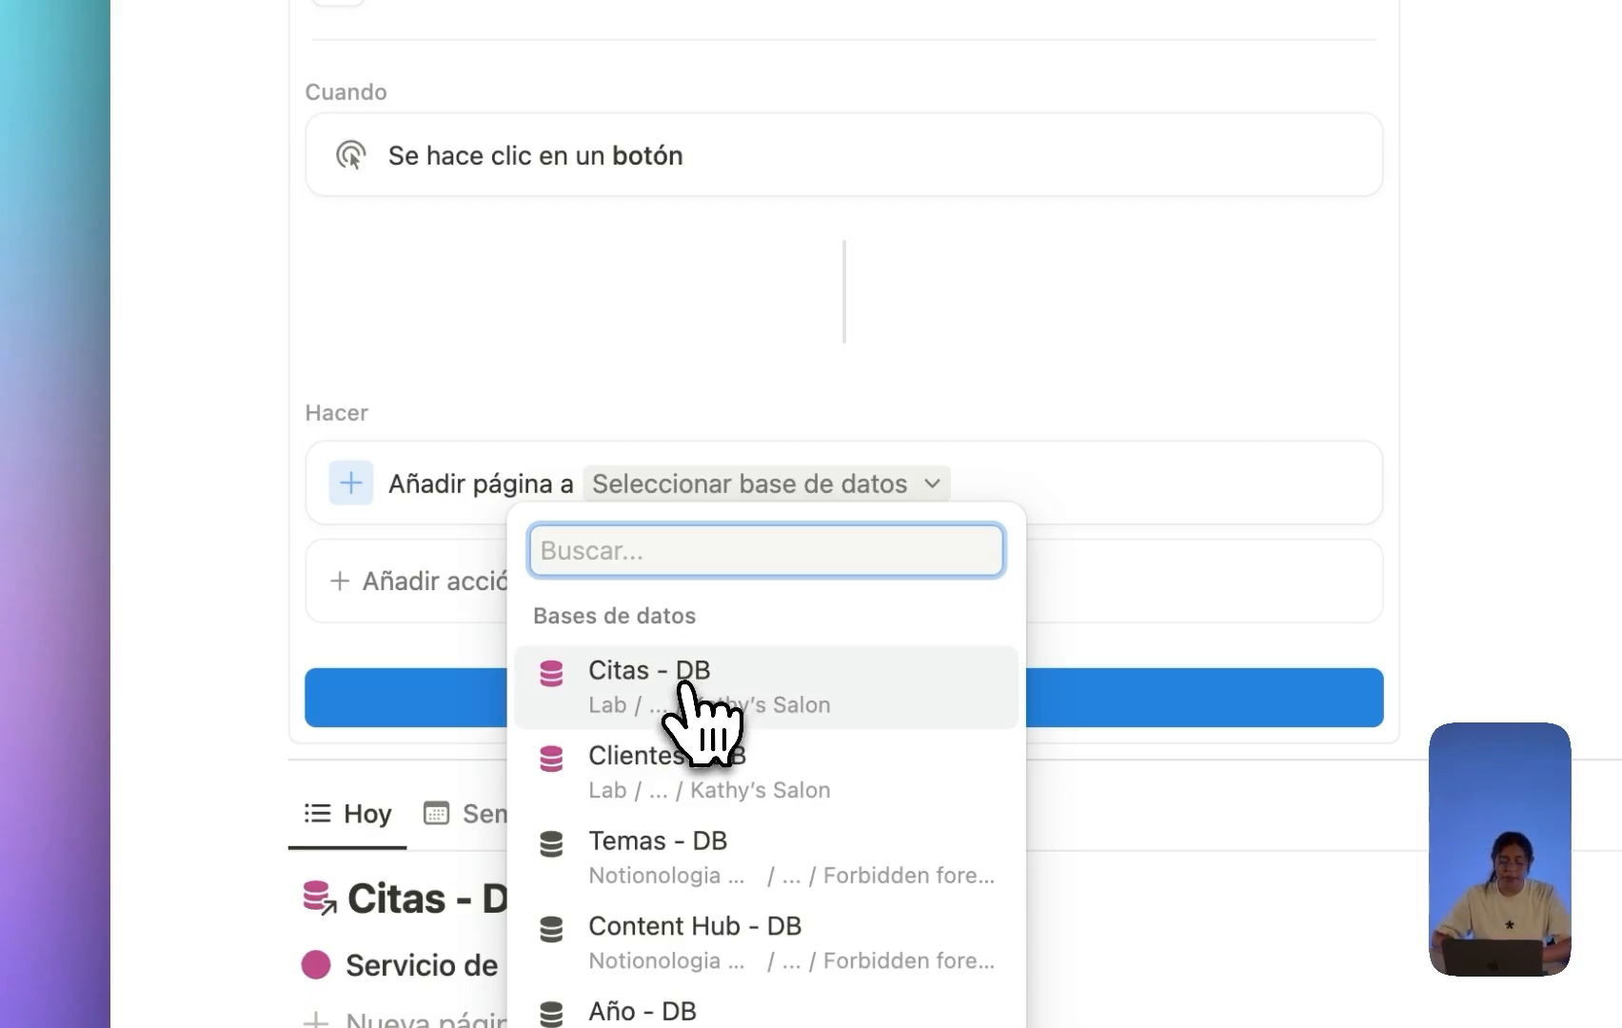
click(723, 693)
scroll(932, 666, down, 4)
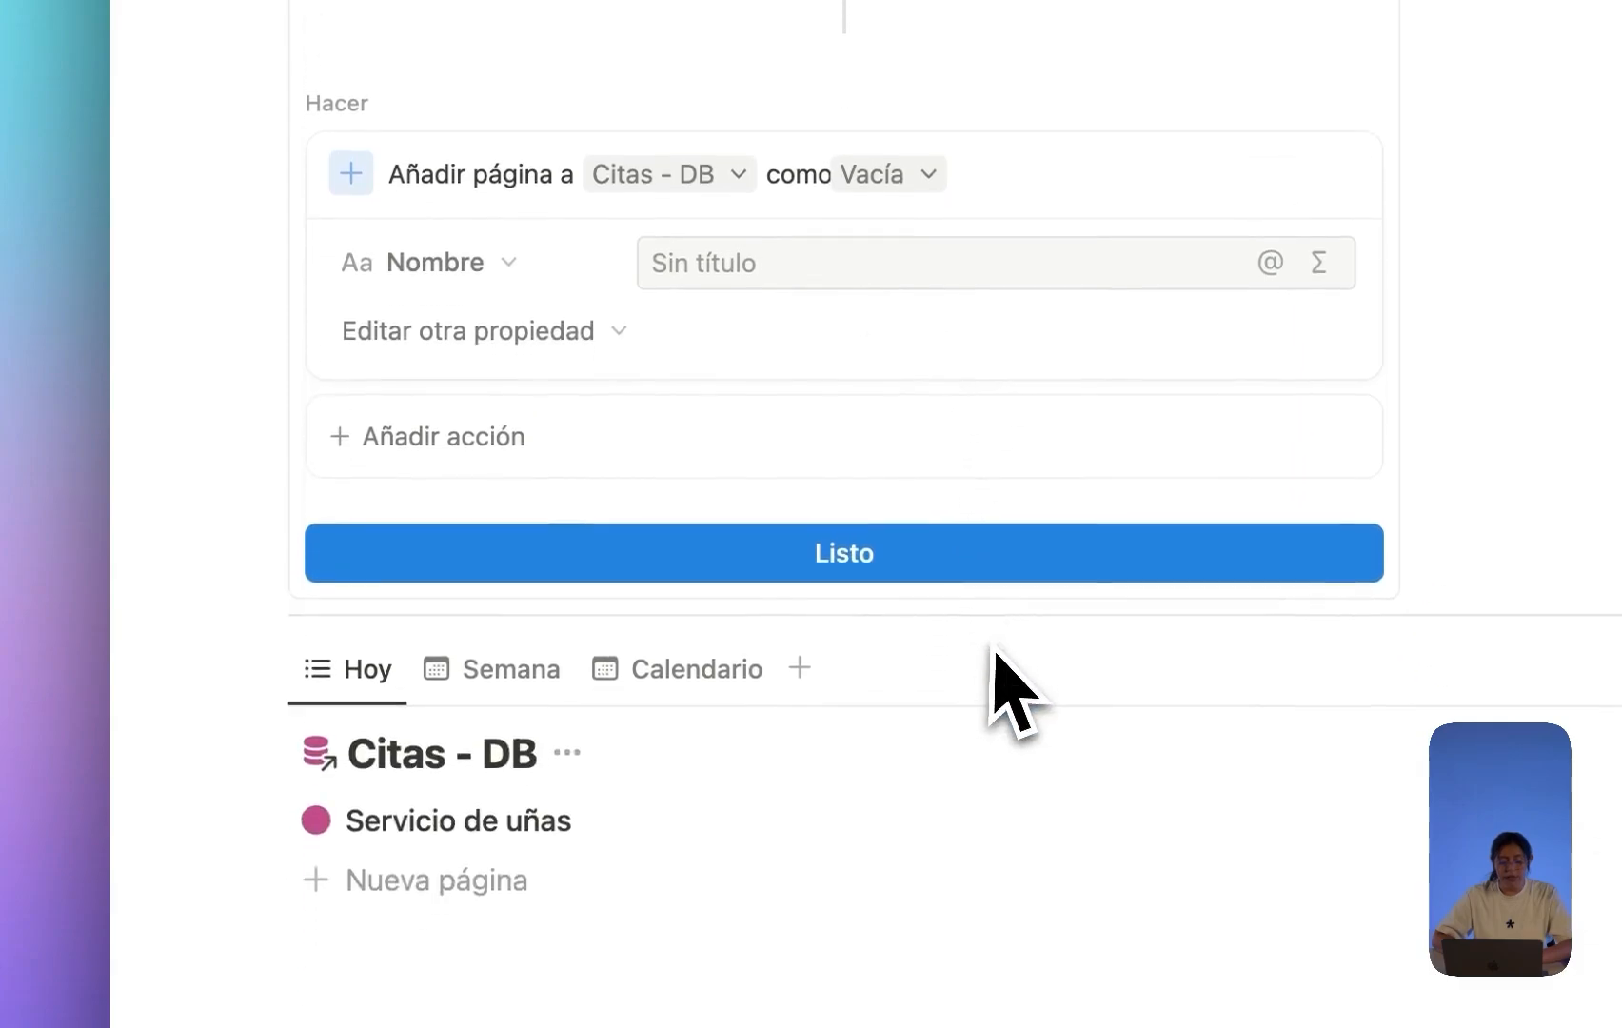
scroll(1010, 678, up, 2)
click(890, 272)
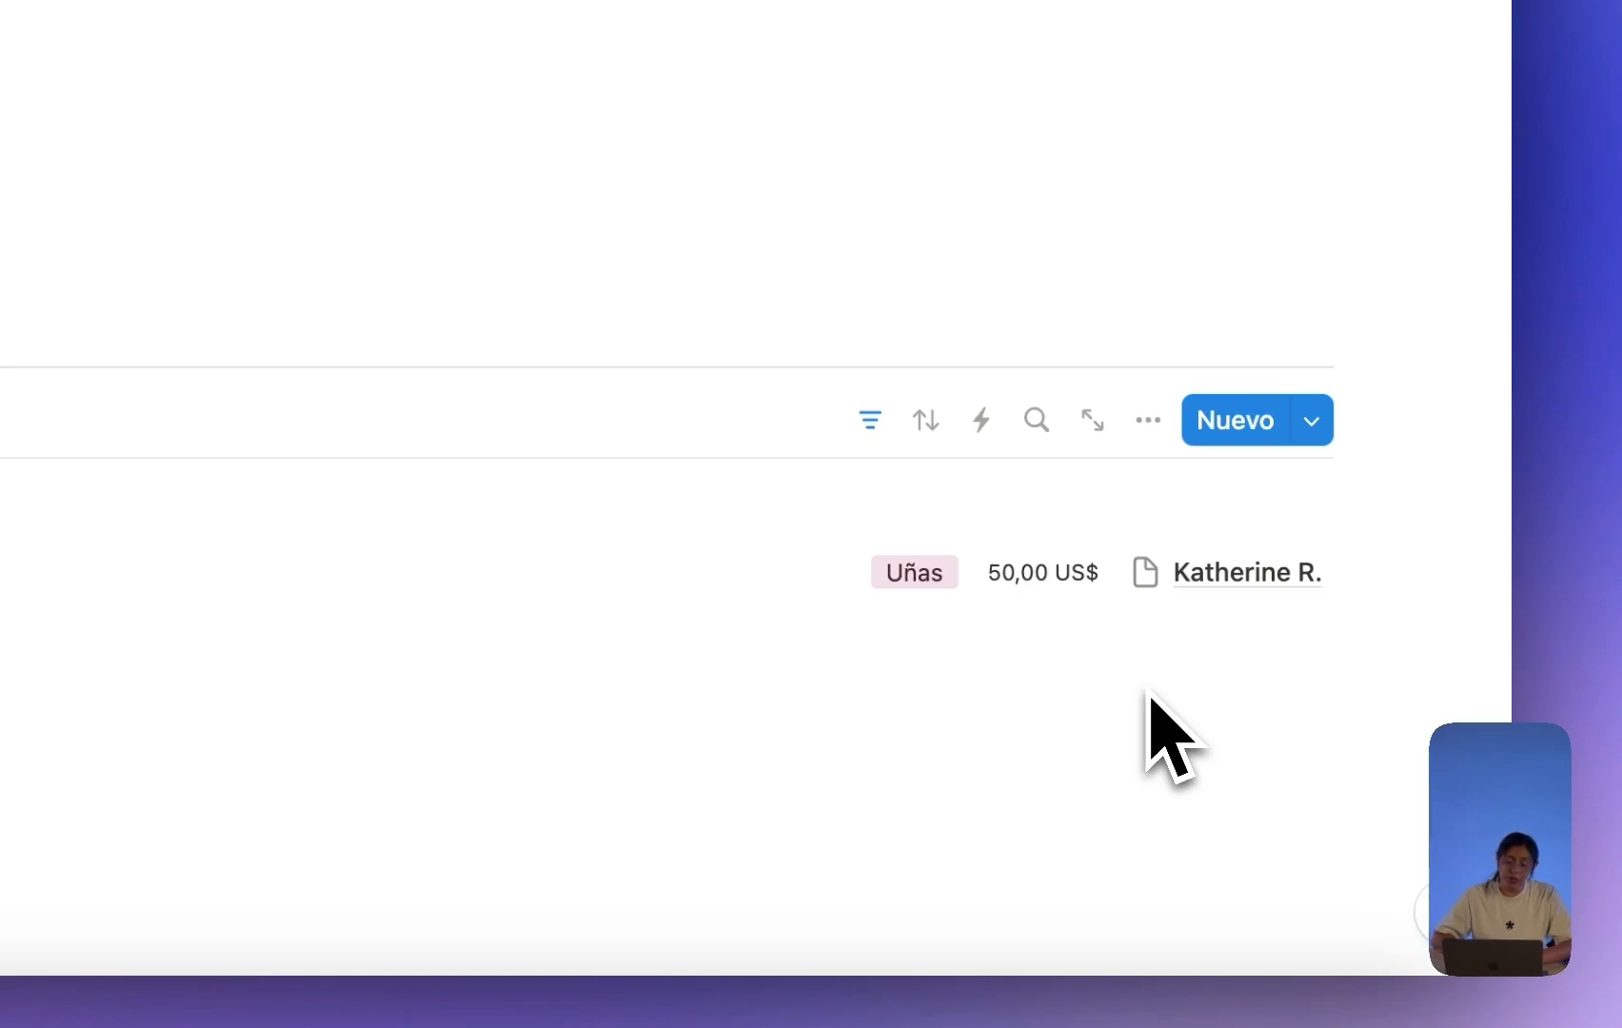
Switch the button's new-page template from Vacía to Servicio de uñas.
click(618, 316)
scroll(605, 305, up, 2)
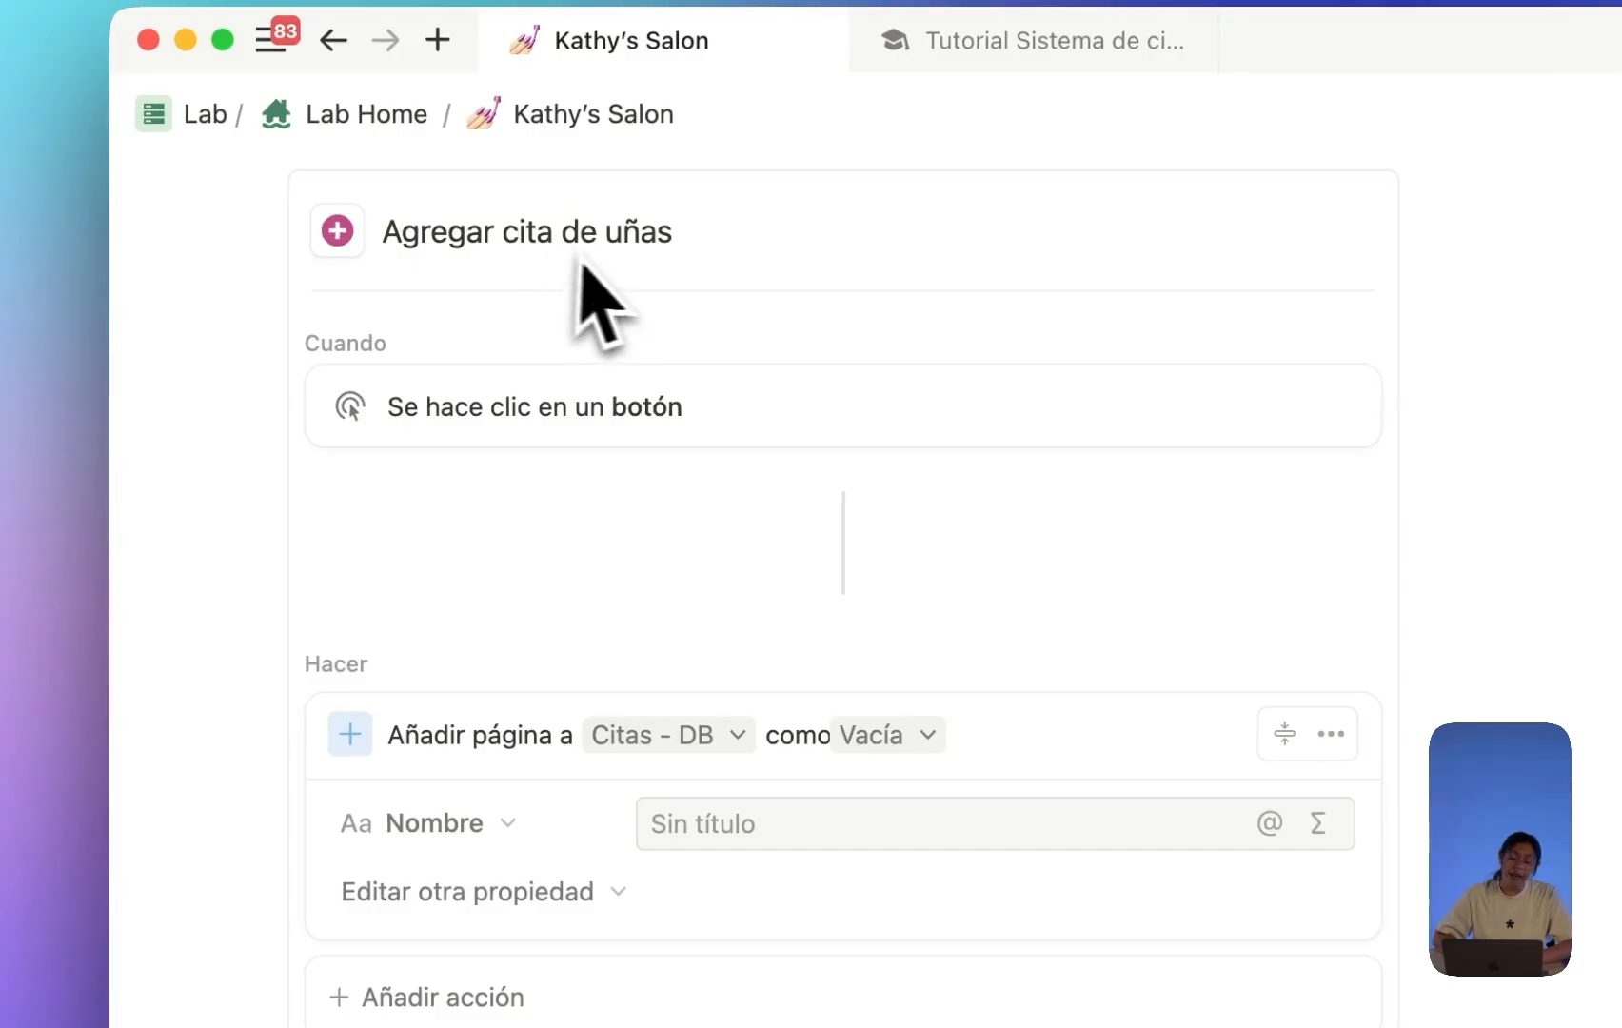
click(881, 735)
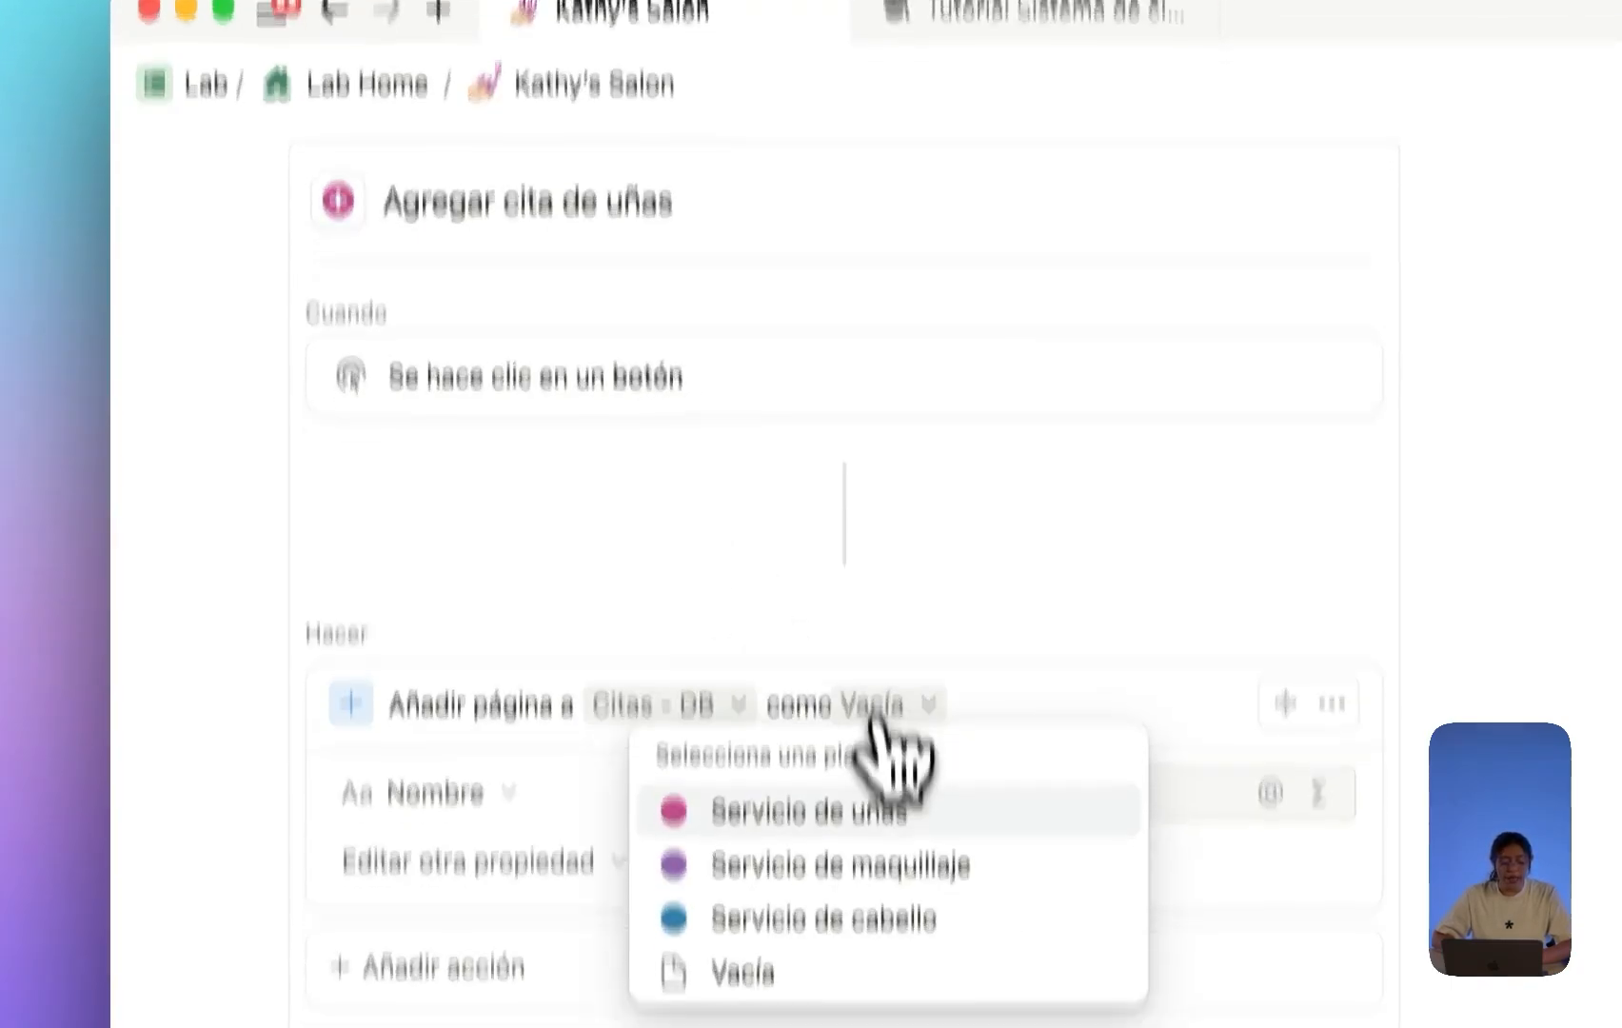
click(836, 466)
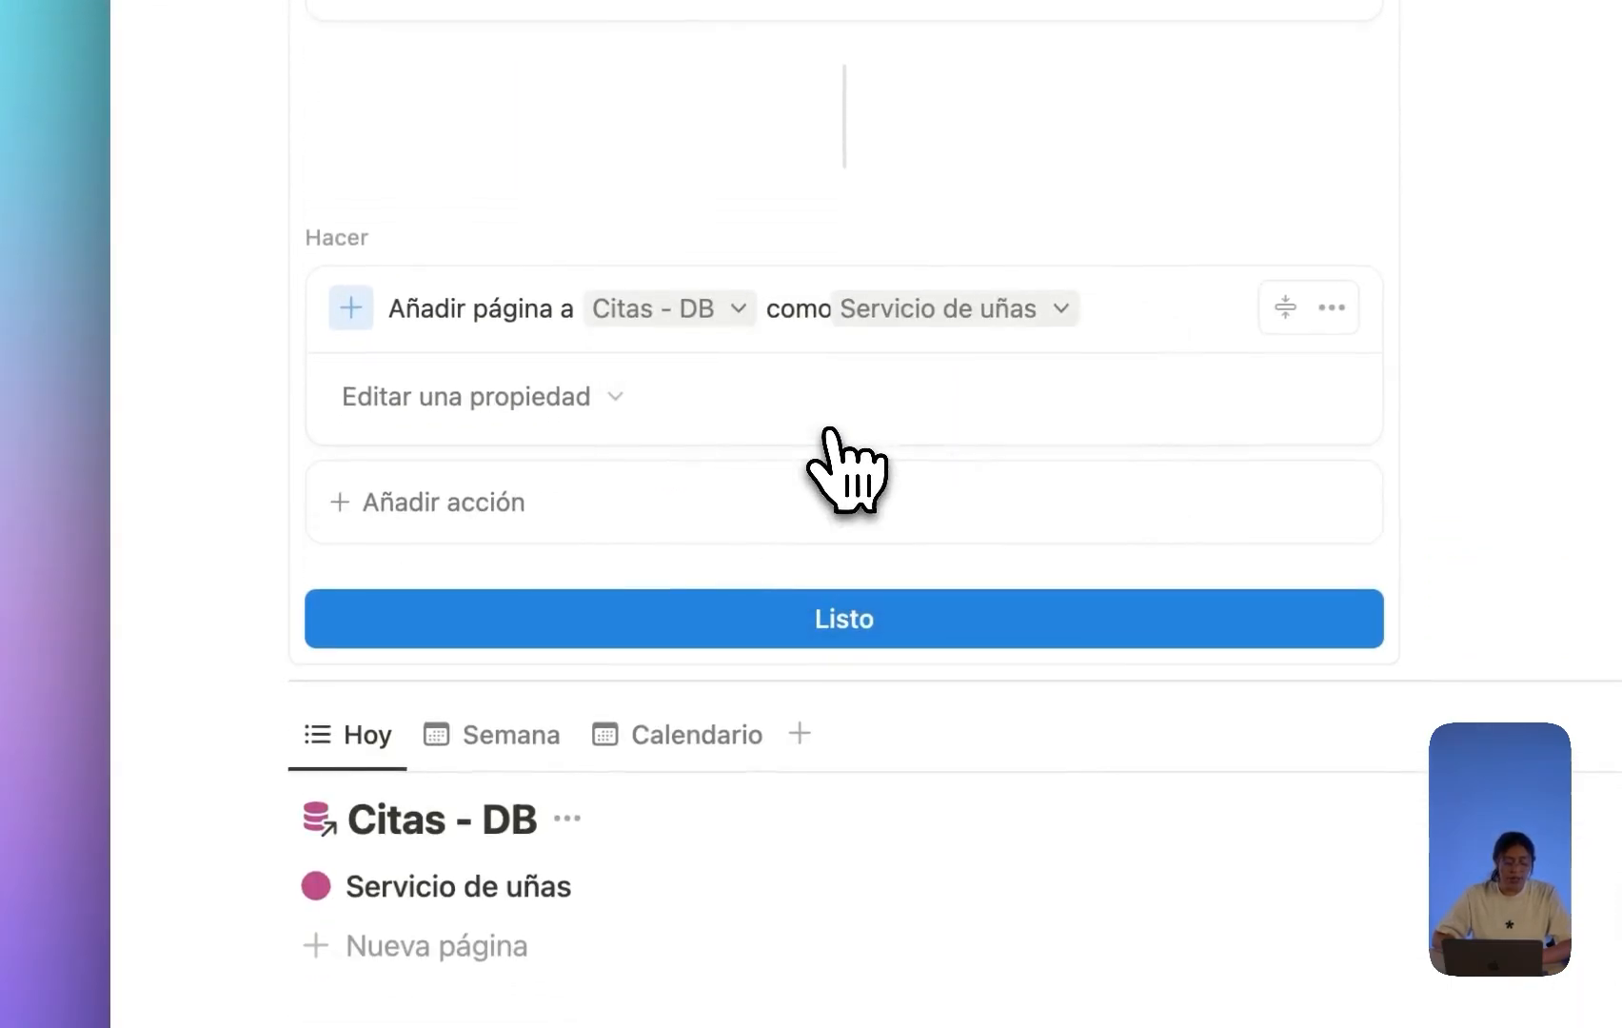
click(519, 404)
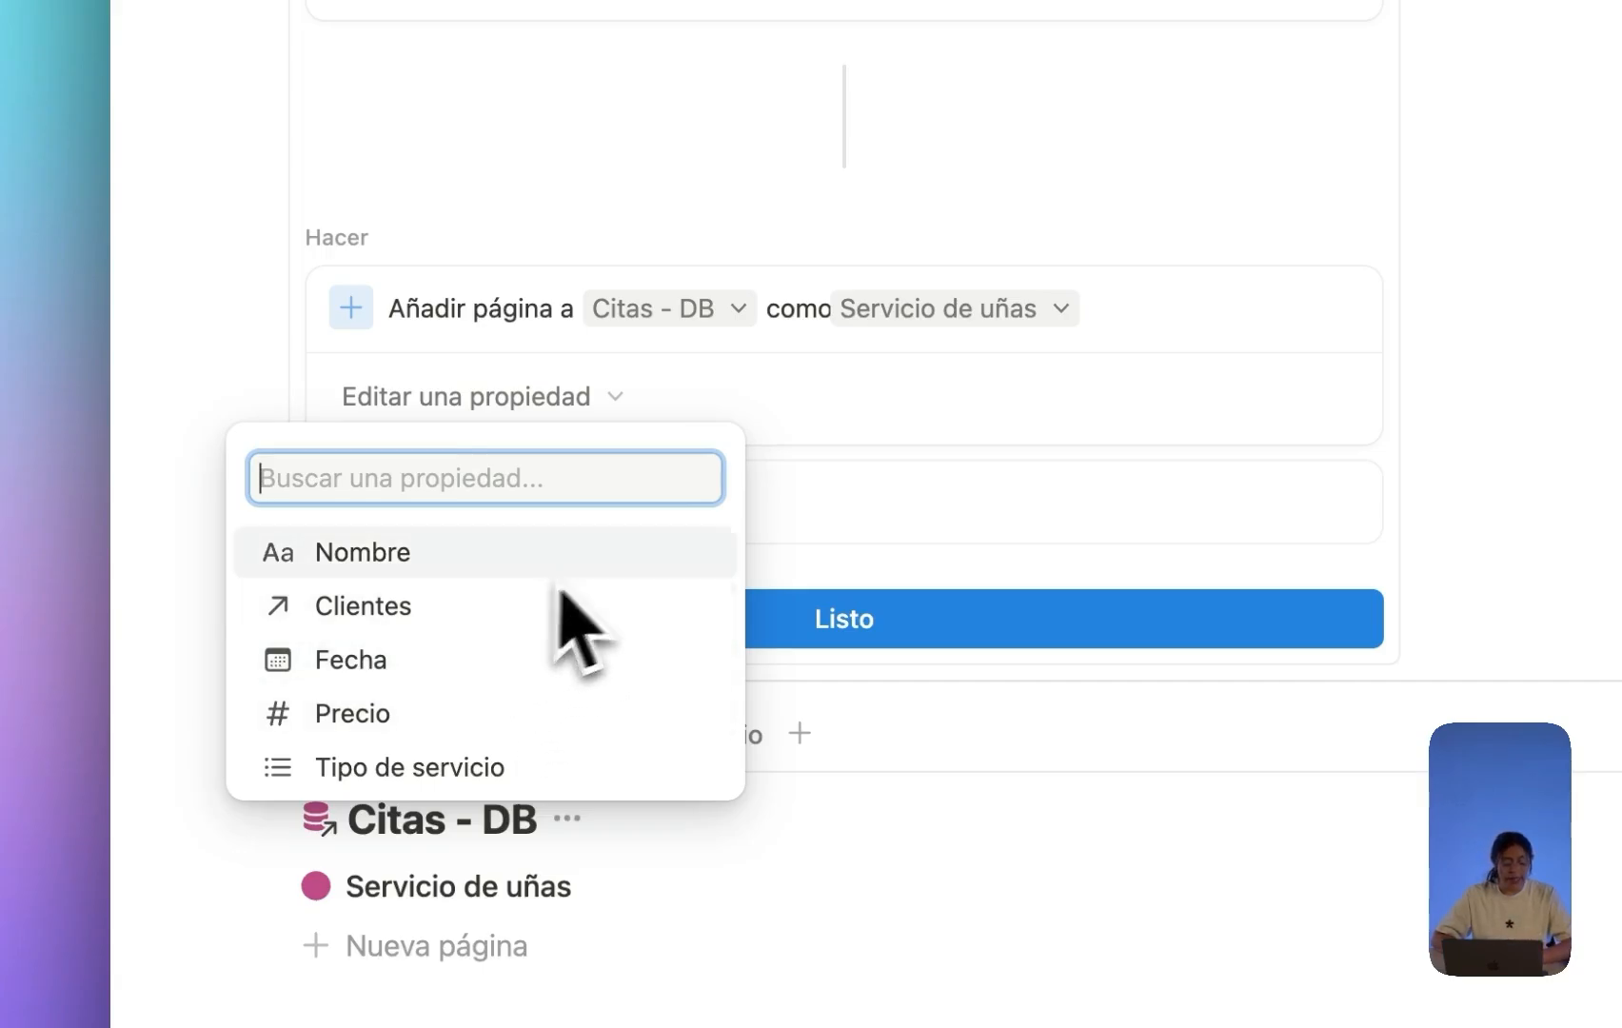
click(947, 423)
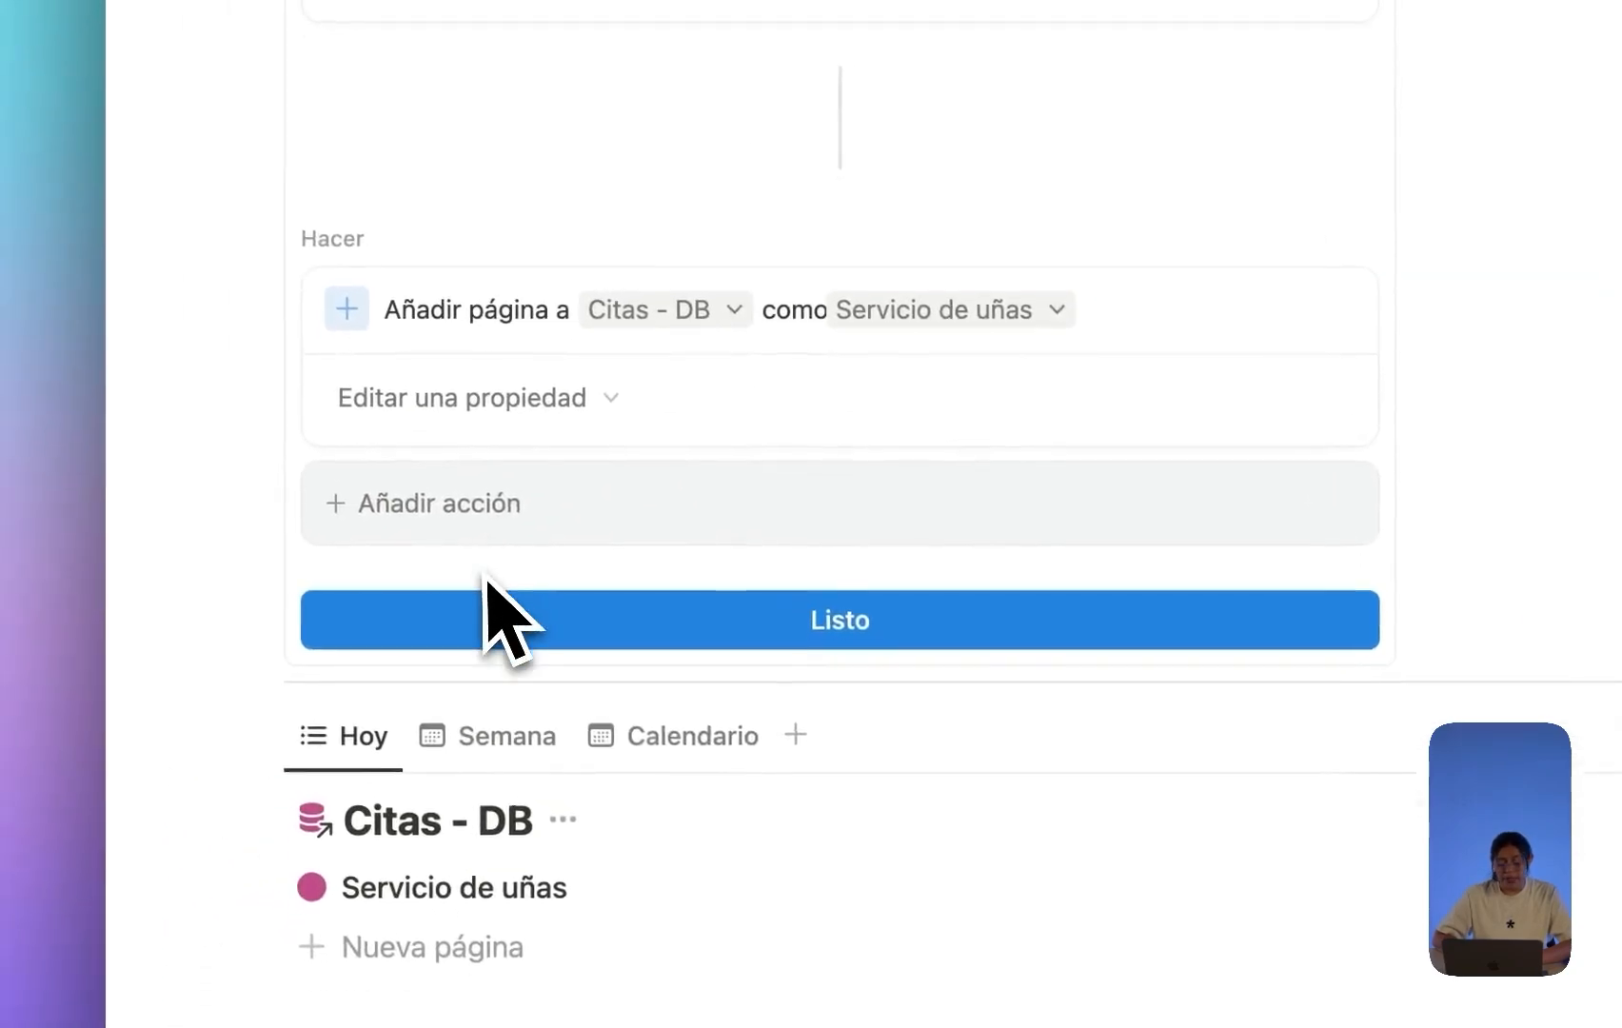
click(482, 468)
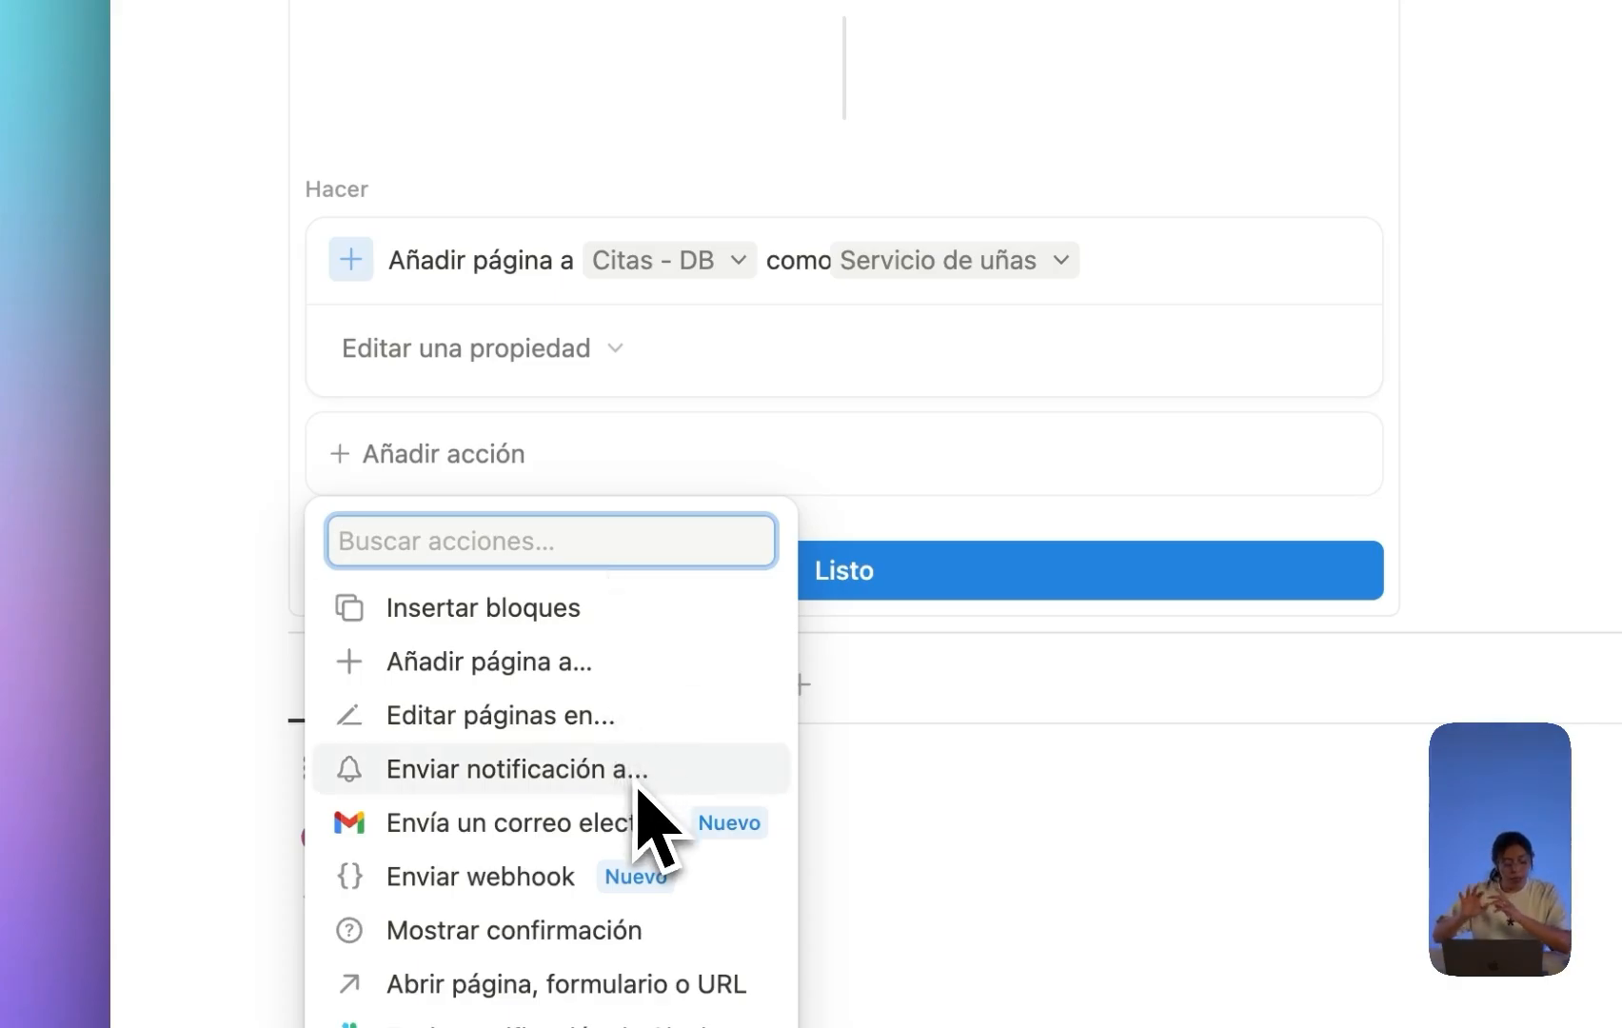
Add an Abrir página action targeting the page the button just added.
click(942, 678)
scroll(947, 678, down, 6)
scroll(942, 666, up, 4)
click(562, 228)
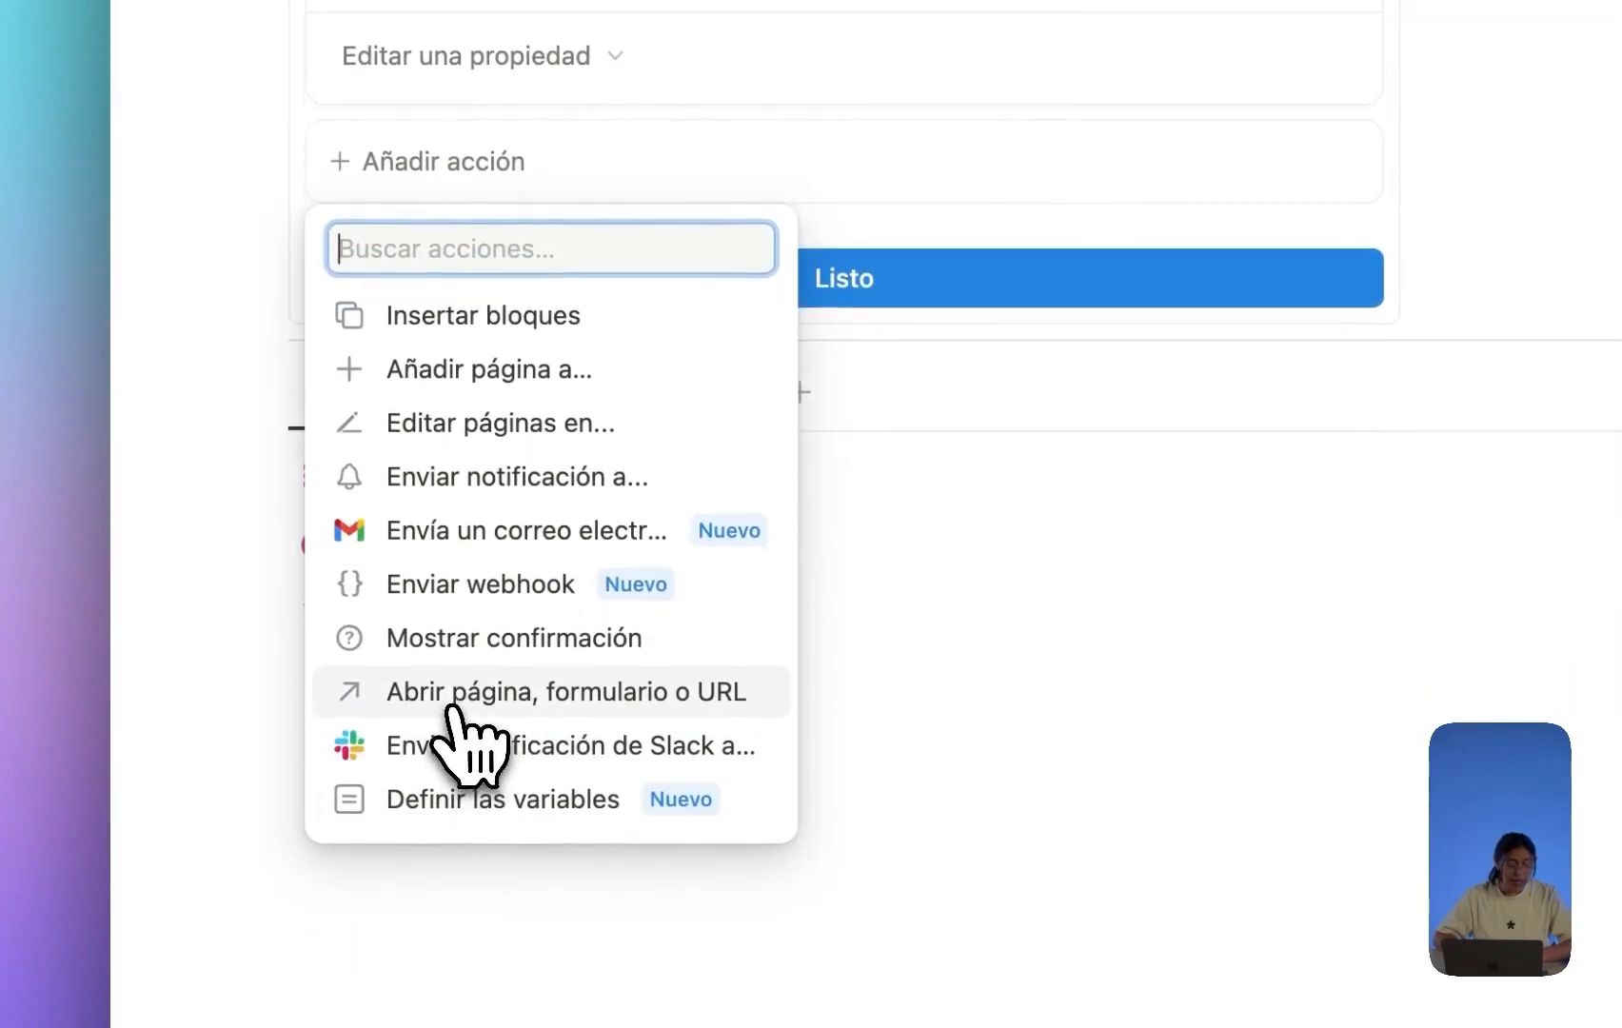
click(463, 704)
scroll(557, 447, up, 1)
click(609, 199)
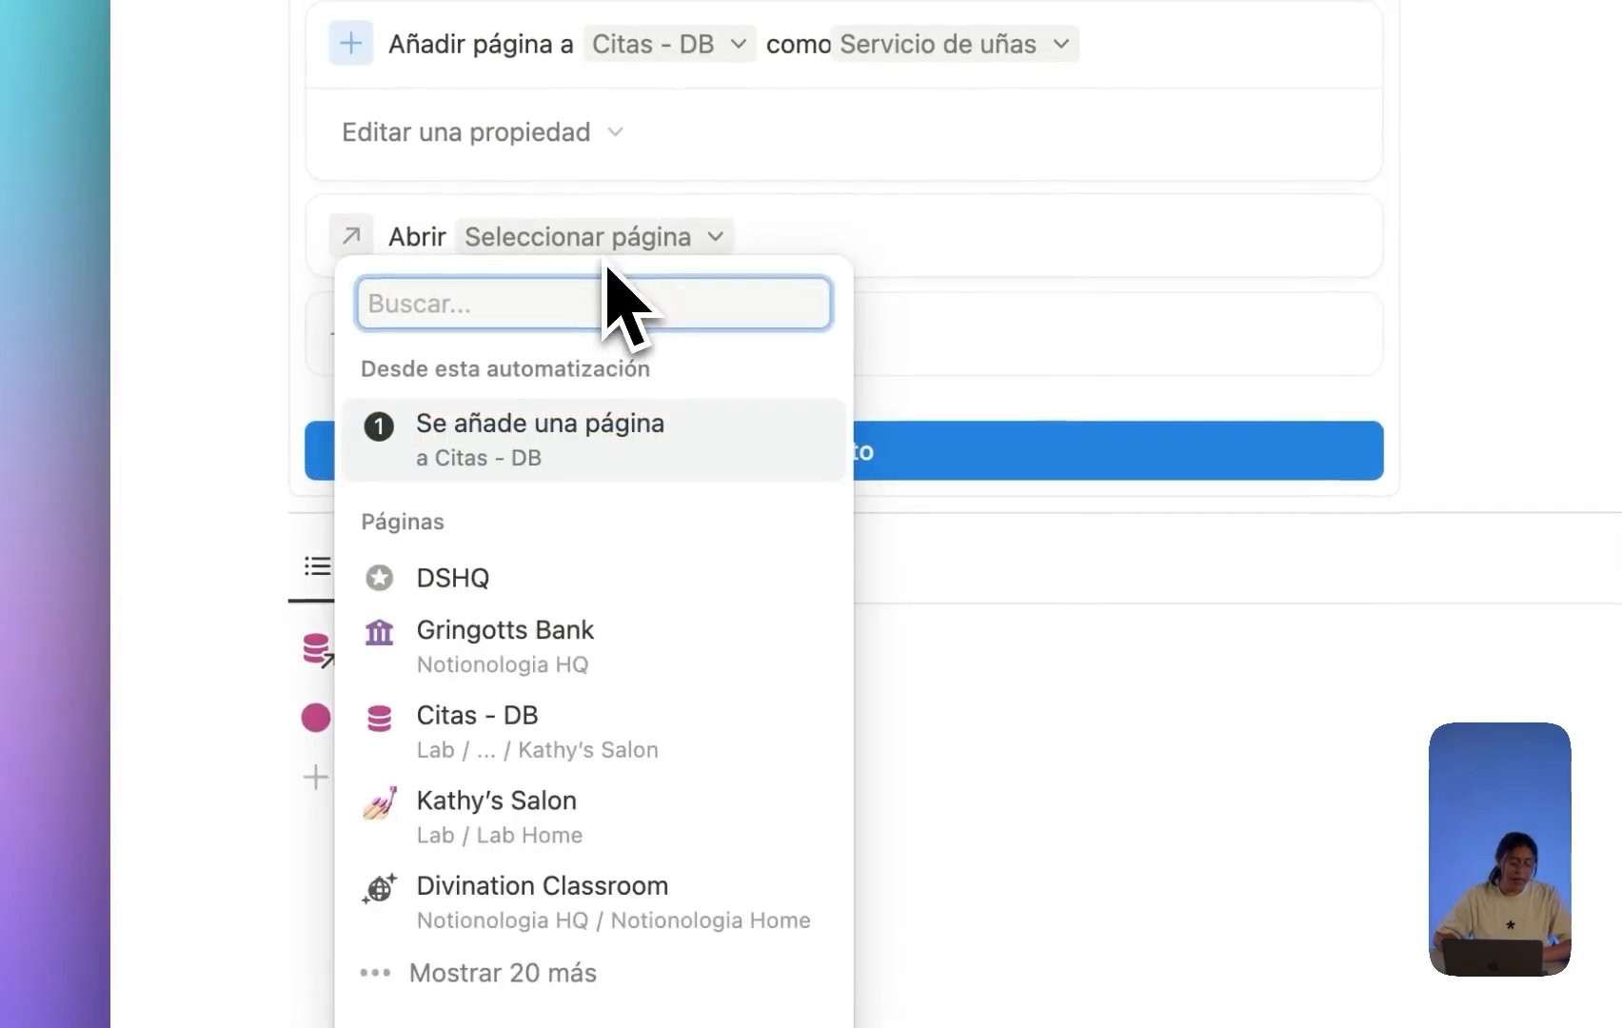
click(564, 435)
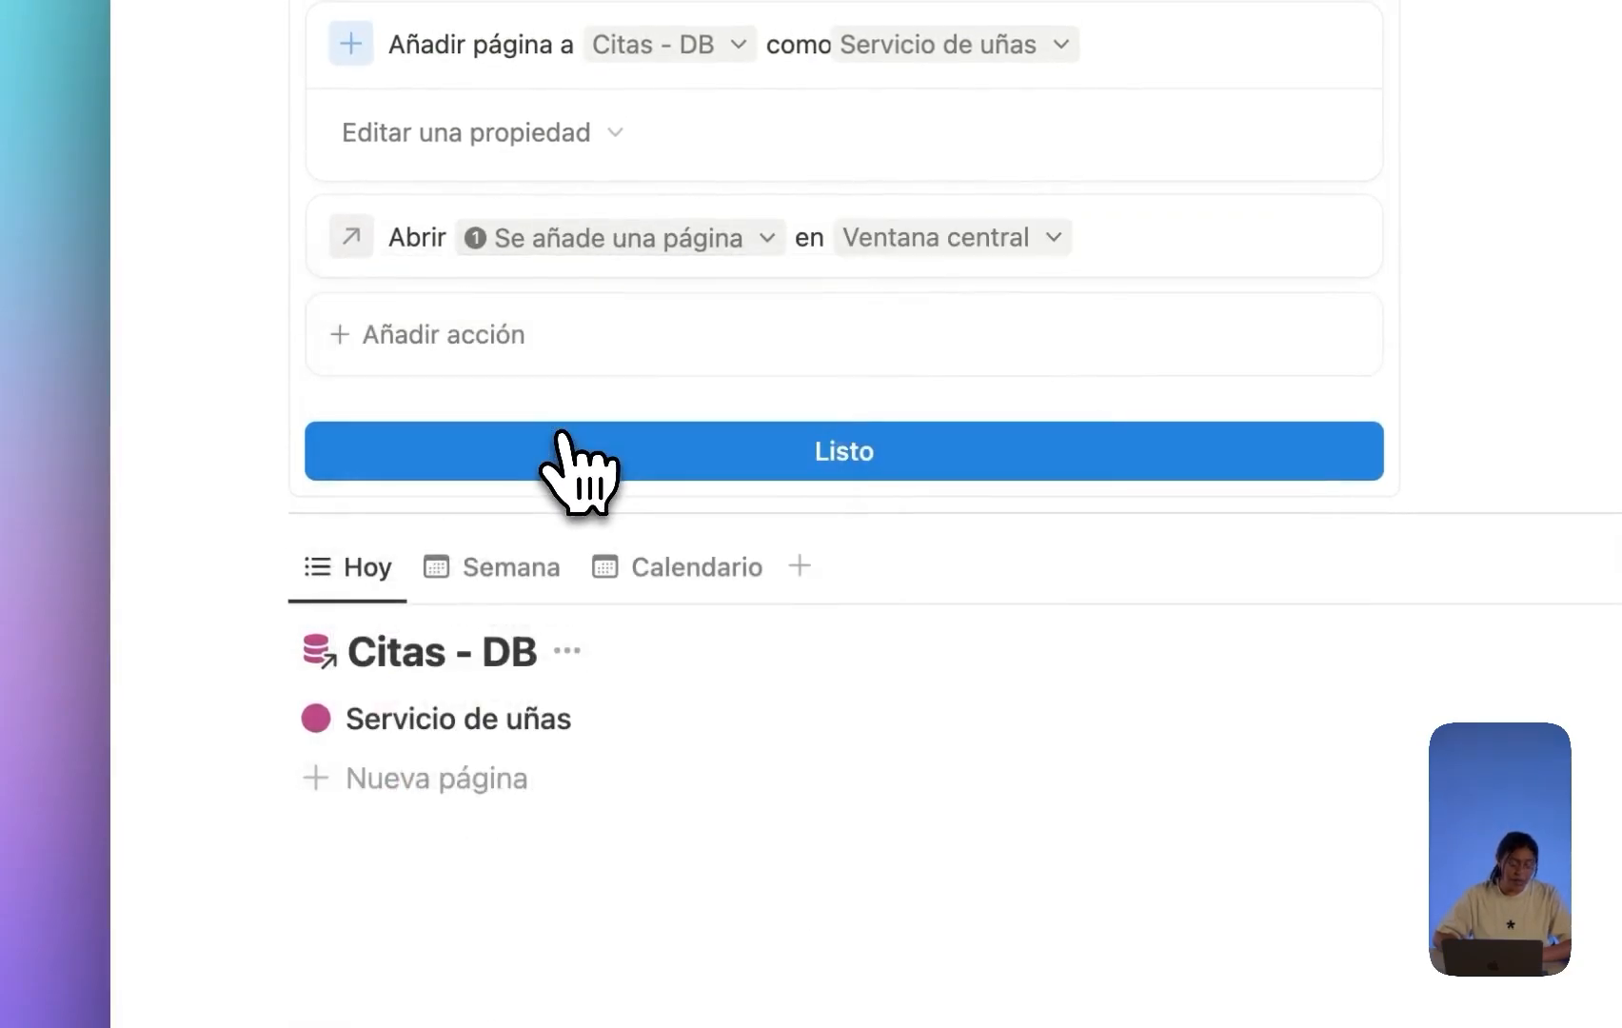
Have that page open in Ventana lateral and finish the button setup with Listo.
scroll(645, 442, up, 2)
click(888, 367)
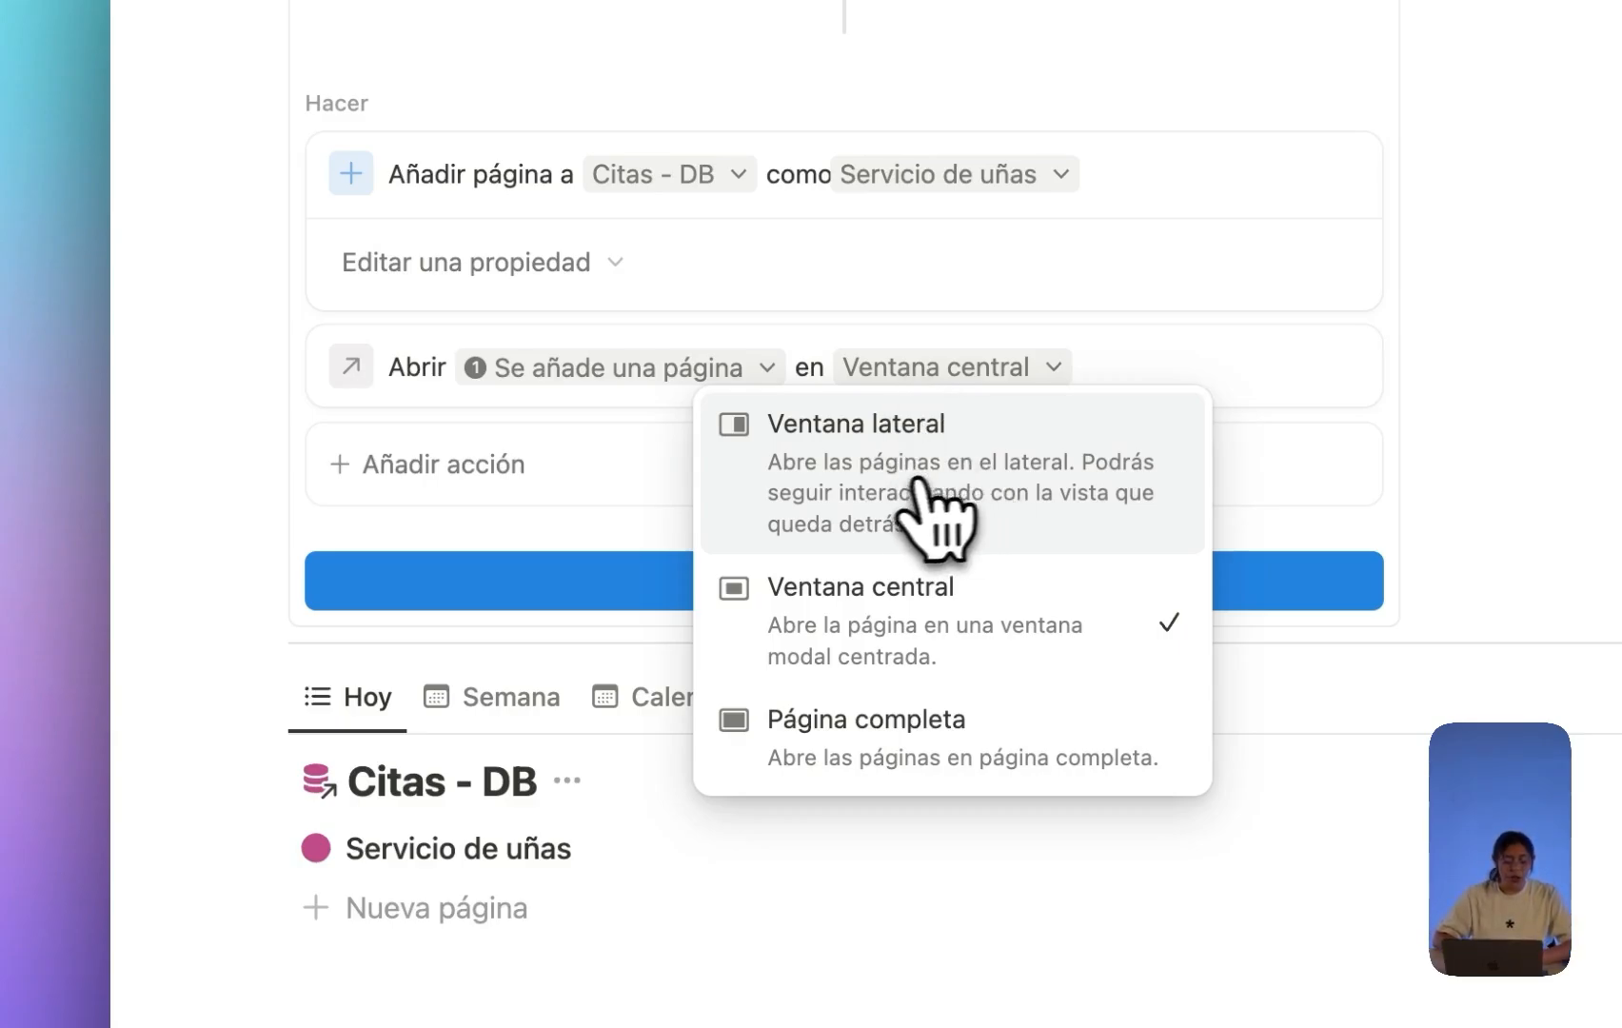
click(859, 501)
scroll(995, 507, up, 2)
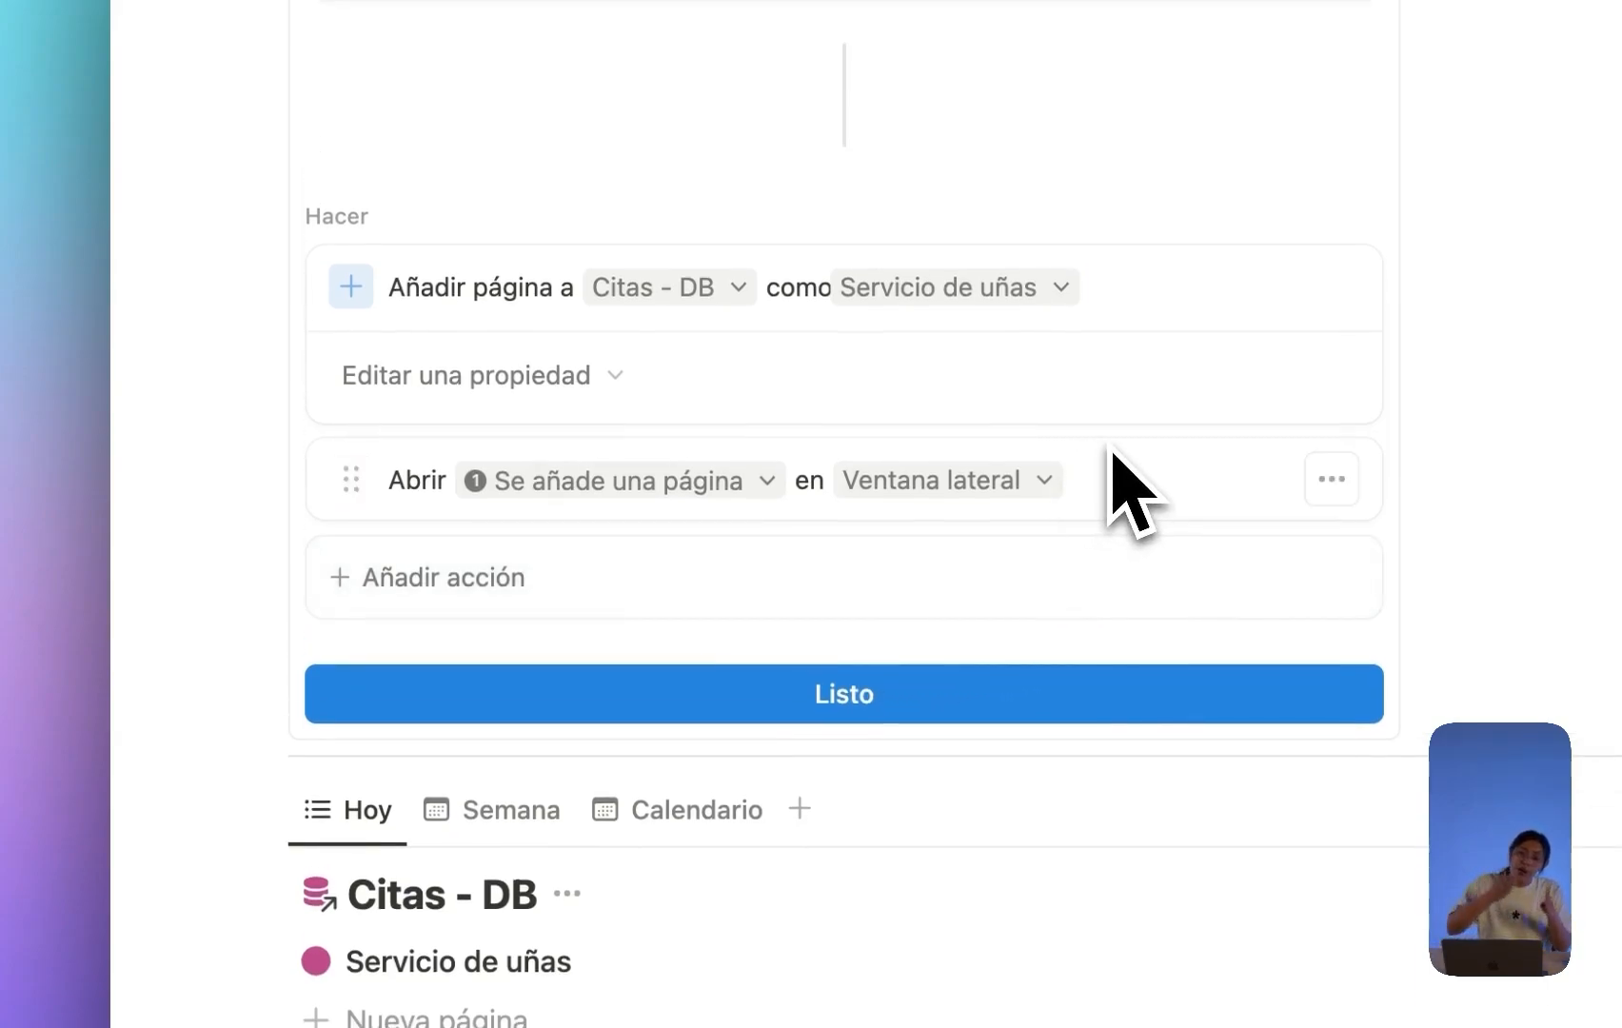
scroll(869, 552, up, 1)
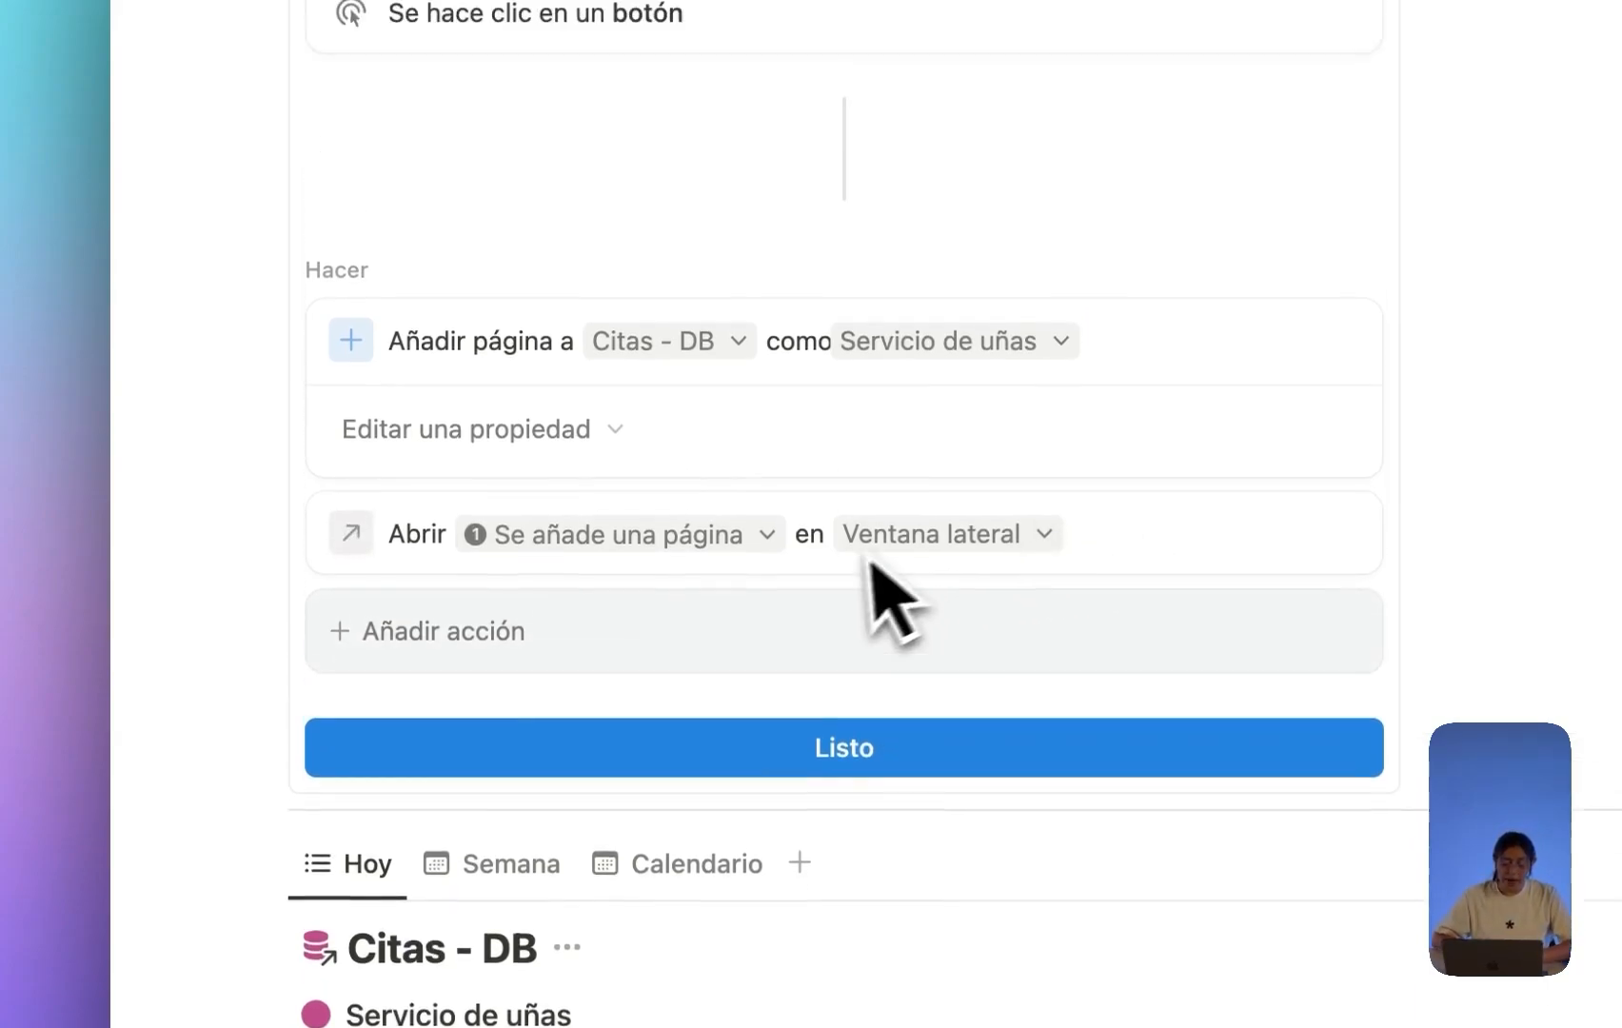
click(919, 787)
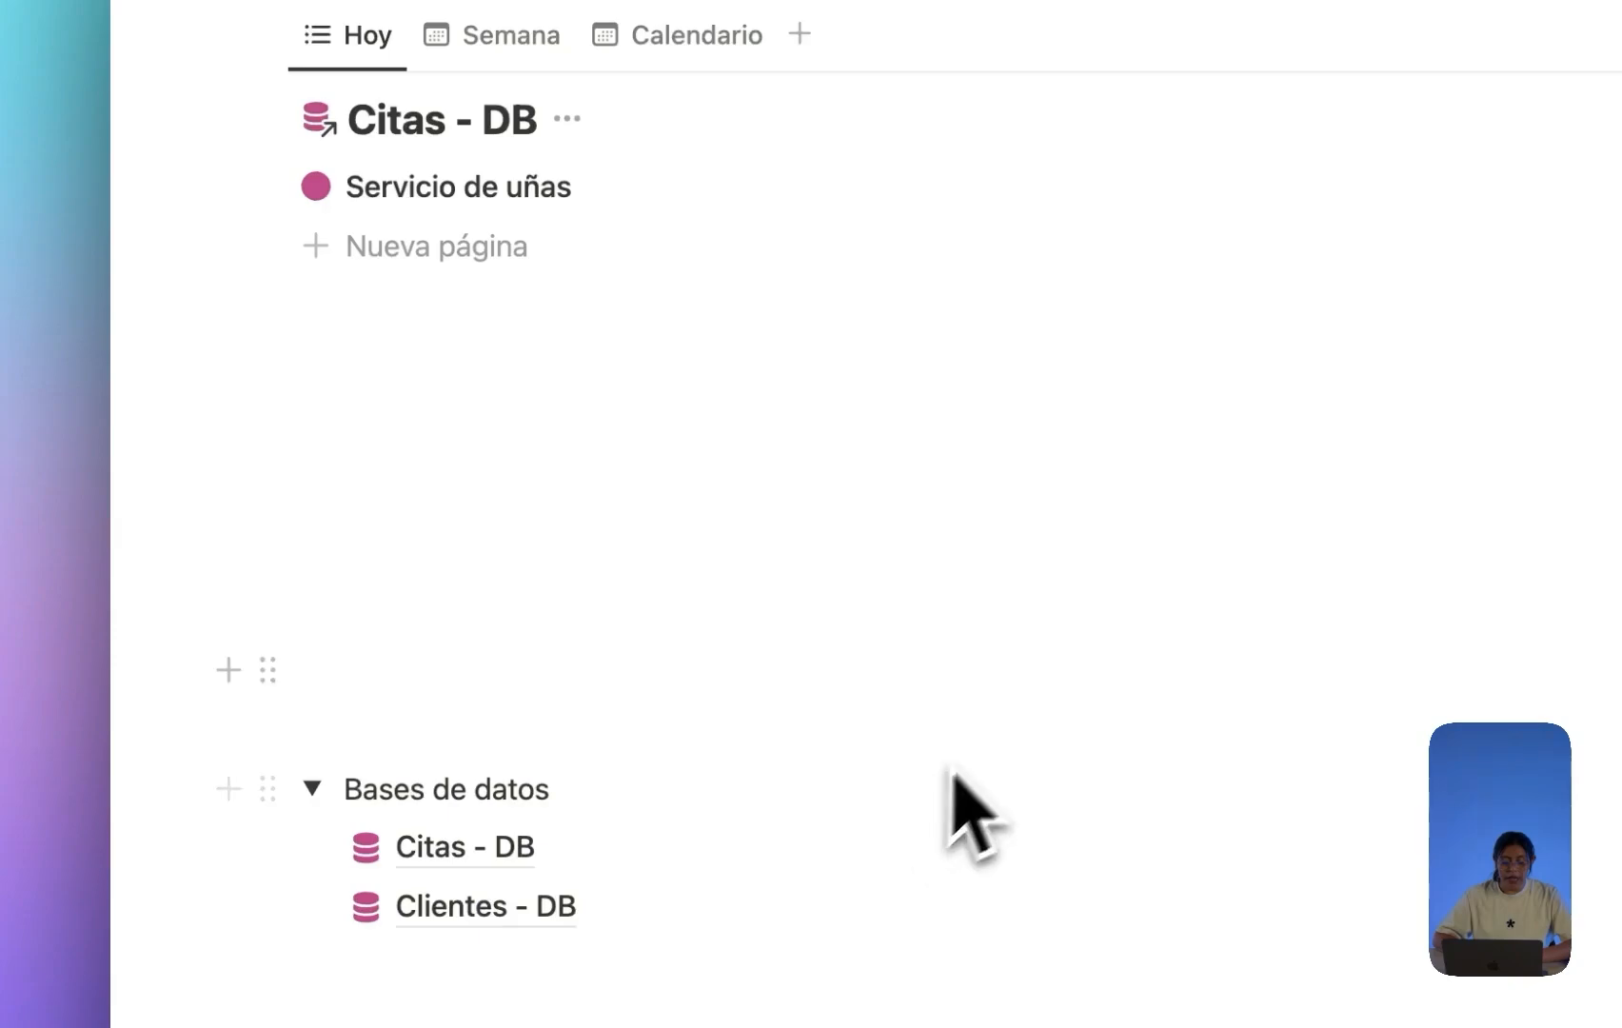
Give the Agregar cita de uñas button block a Fondo rosa background.
scroll(952, 771, up, 5)
scroll(971, 642, up, 1)
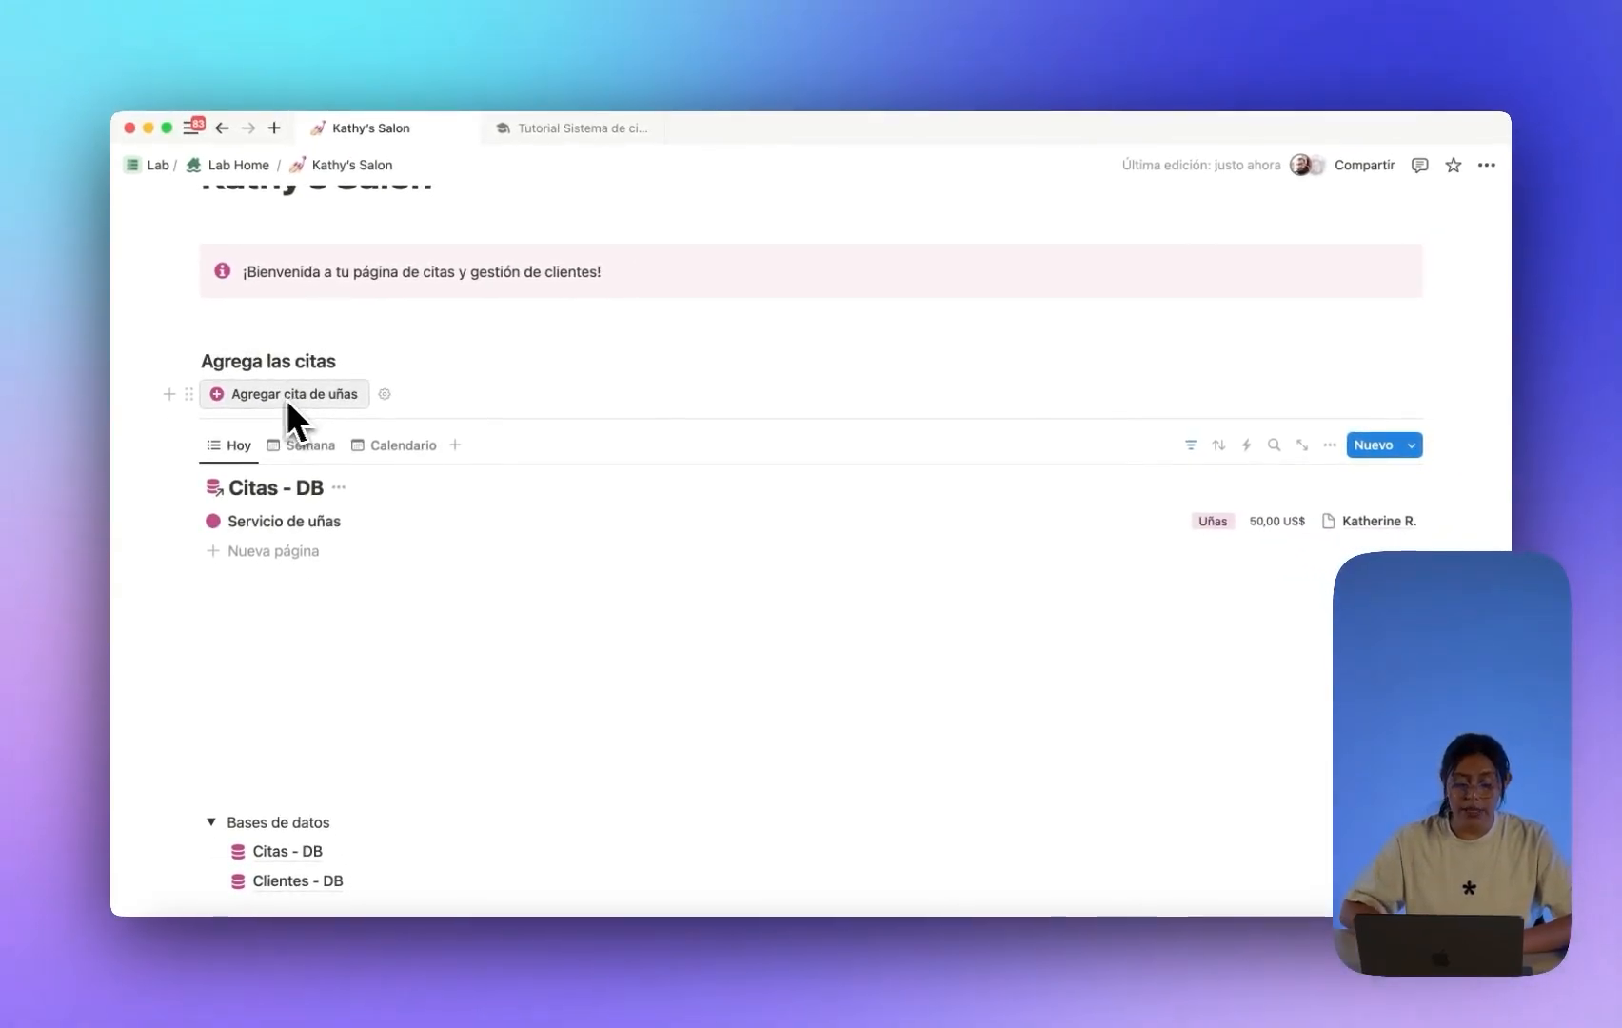
click(189, 394)
mouse_move(319, 500)
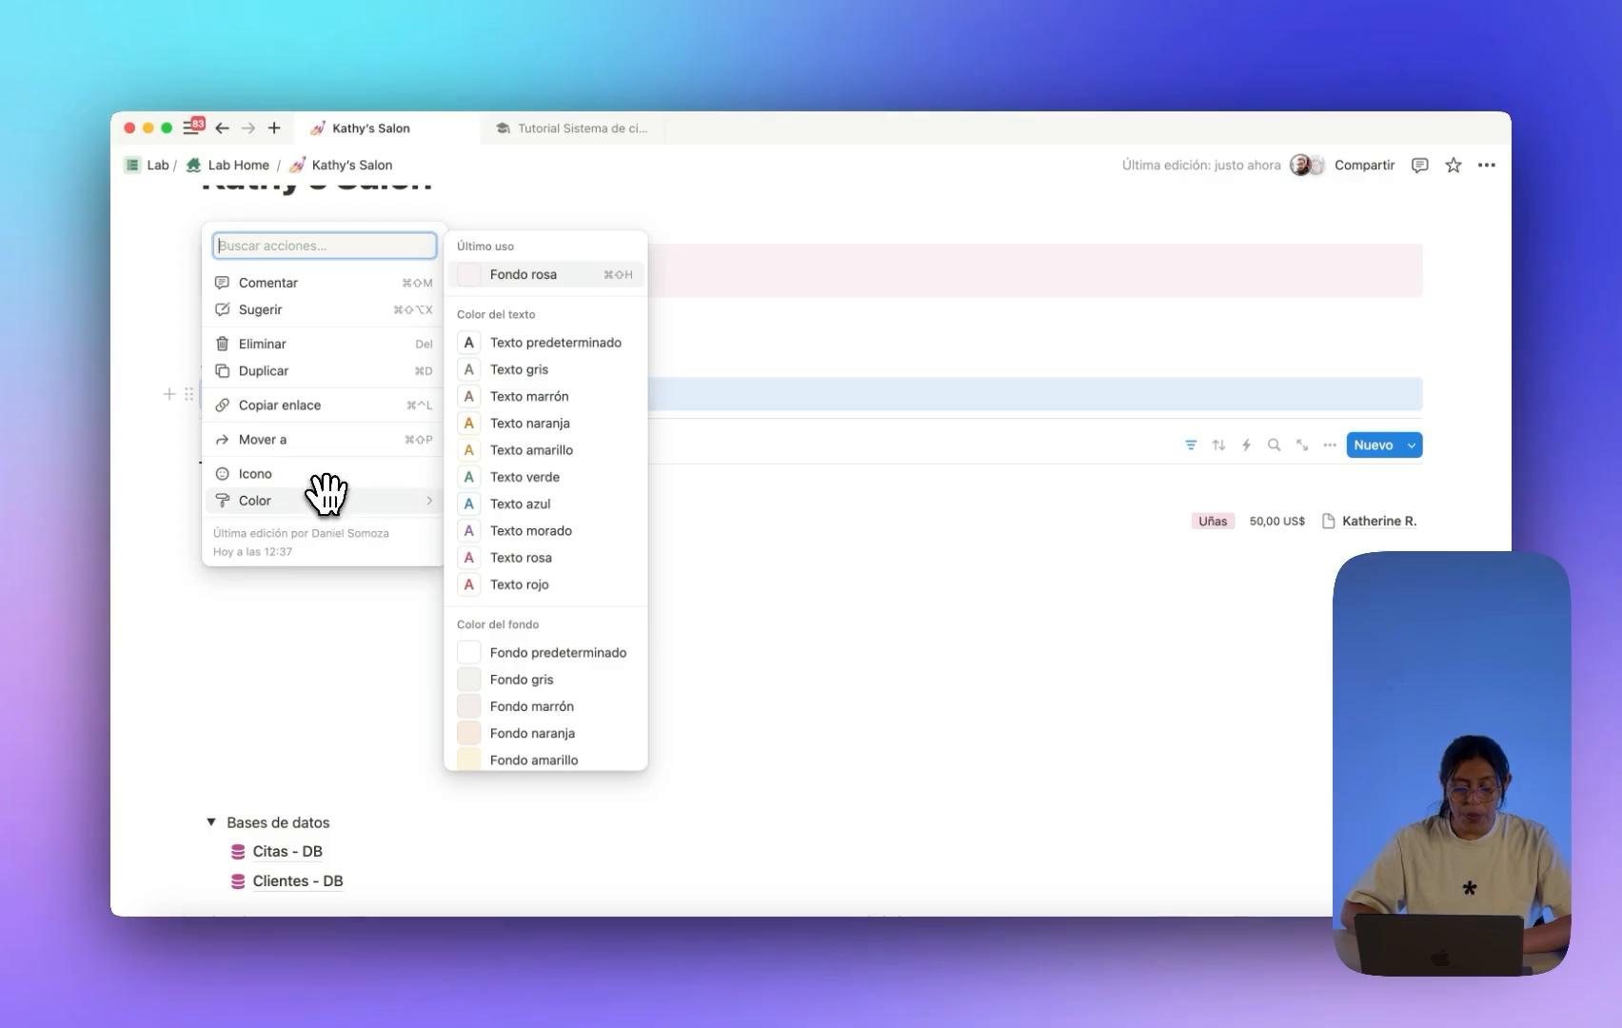
scroll(506, 543, down, 3)
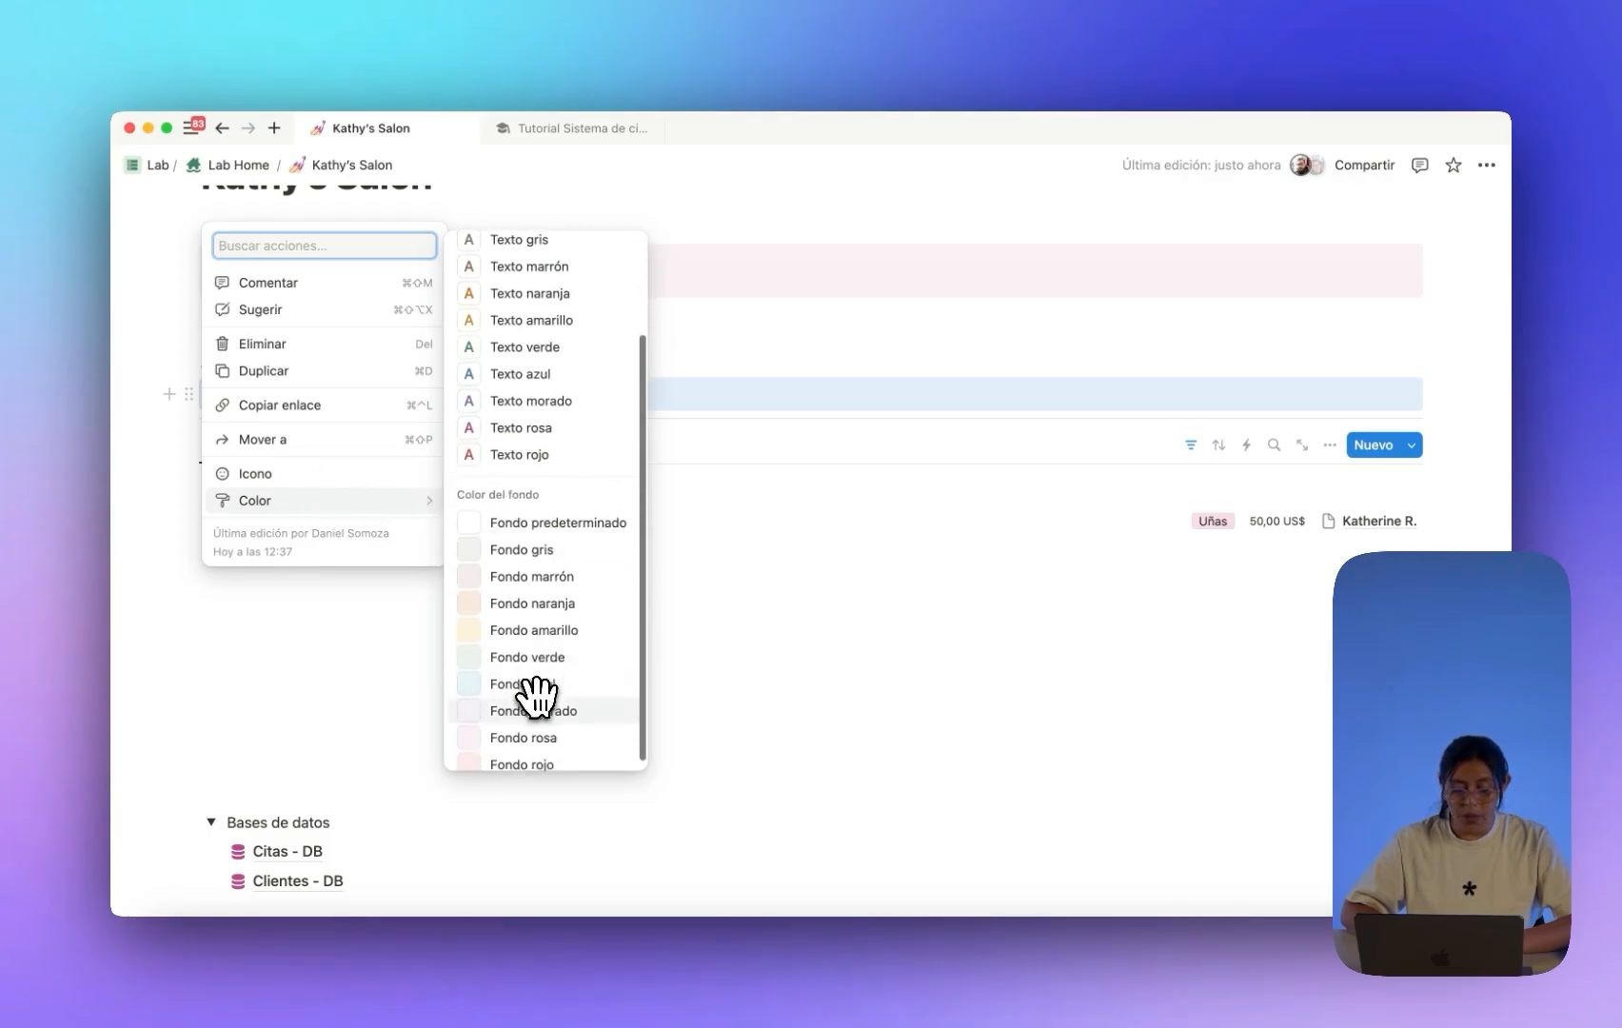
click(533, 736)
Add an empty block below the nail button and duplicate the button.
click(369, 363)
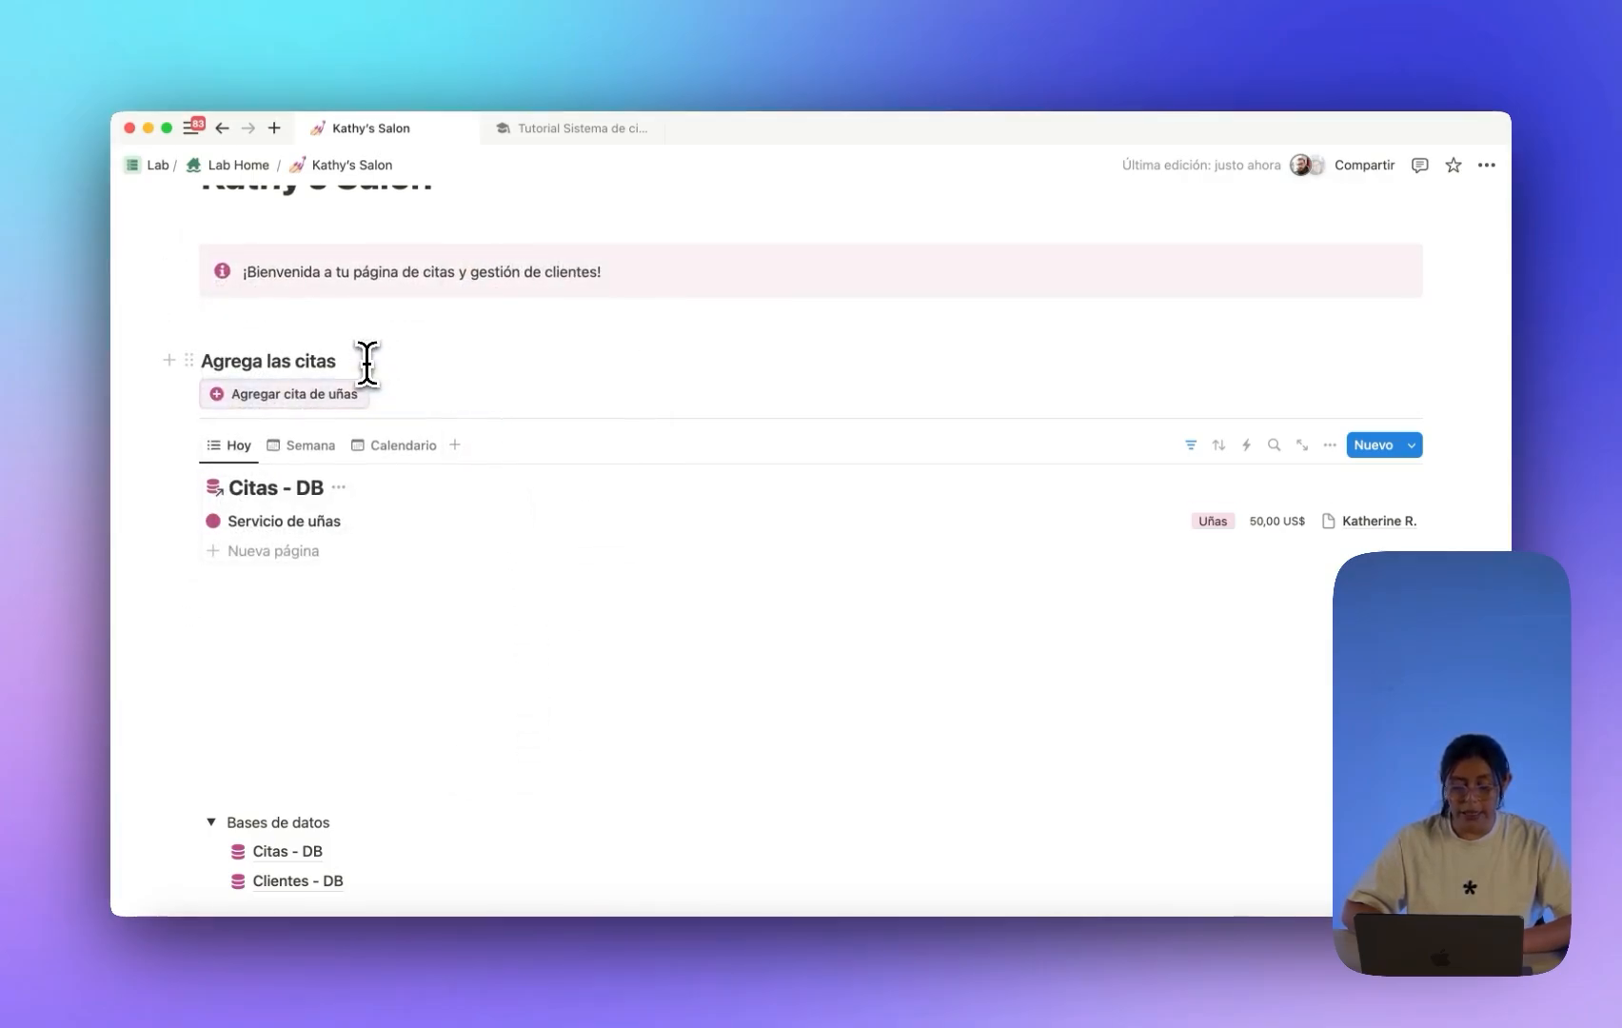
key(Return)
drag(229, 390, 244, 435)
scroll(245, 435, down, 1)
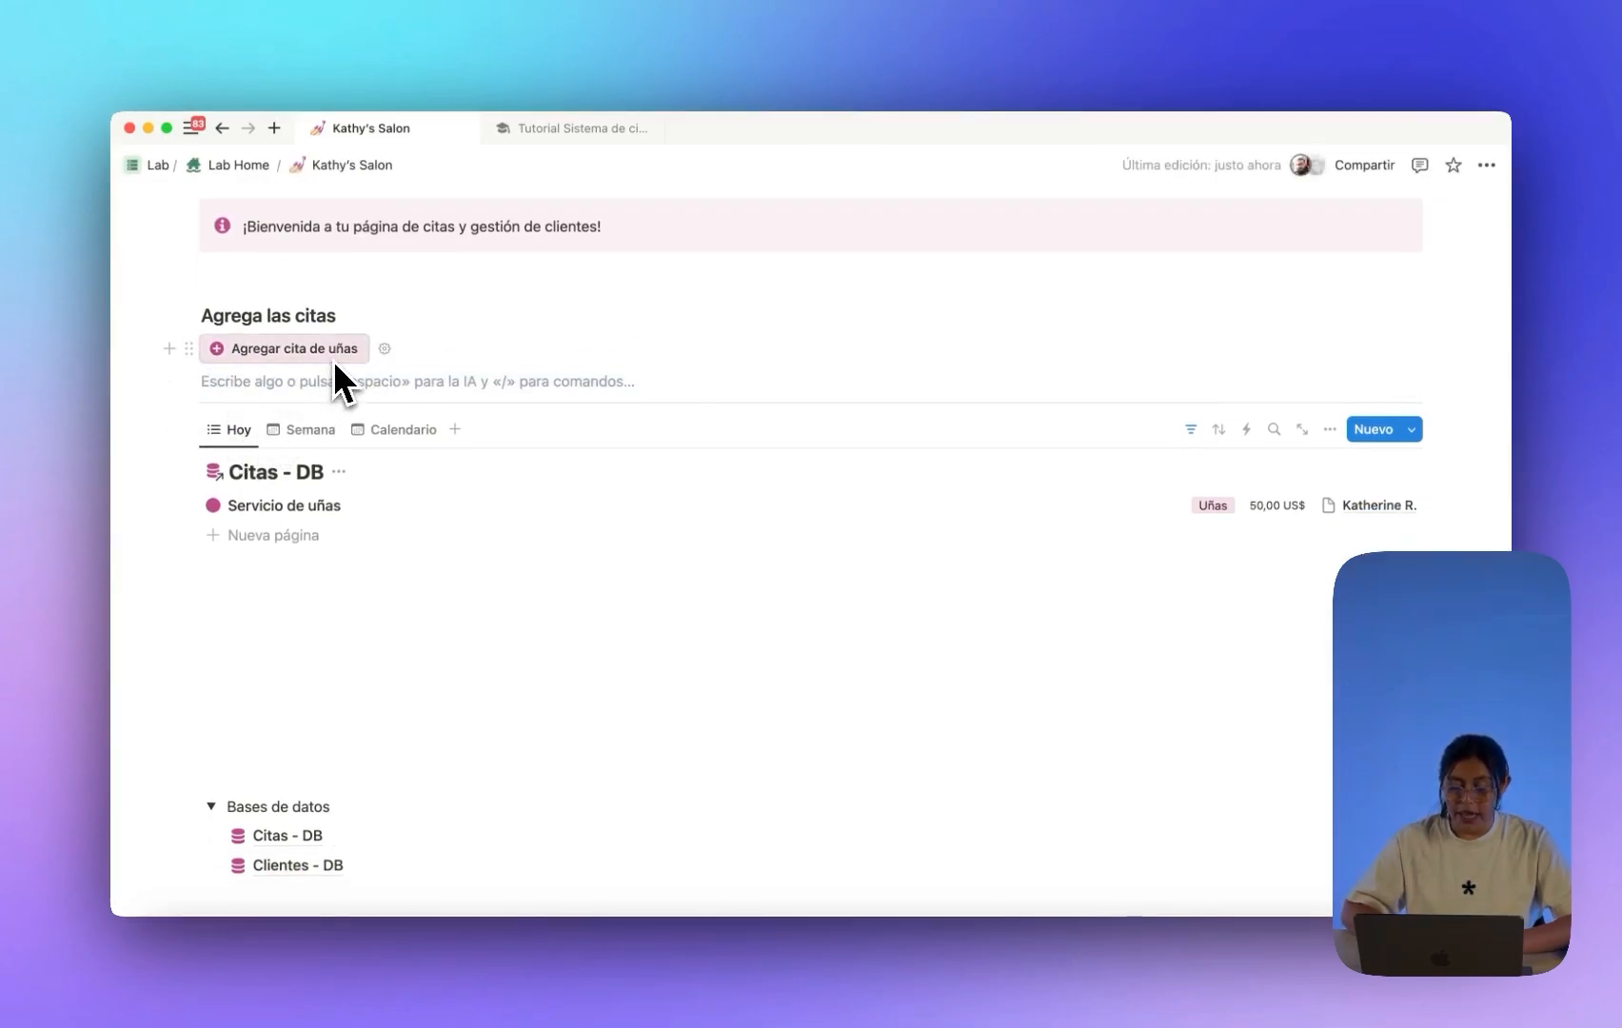
click(189, 349)
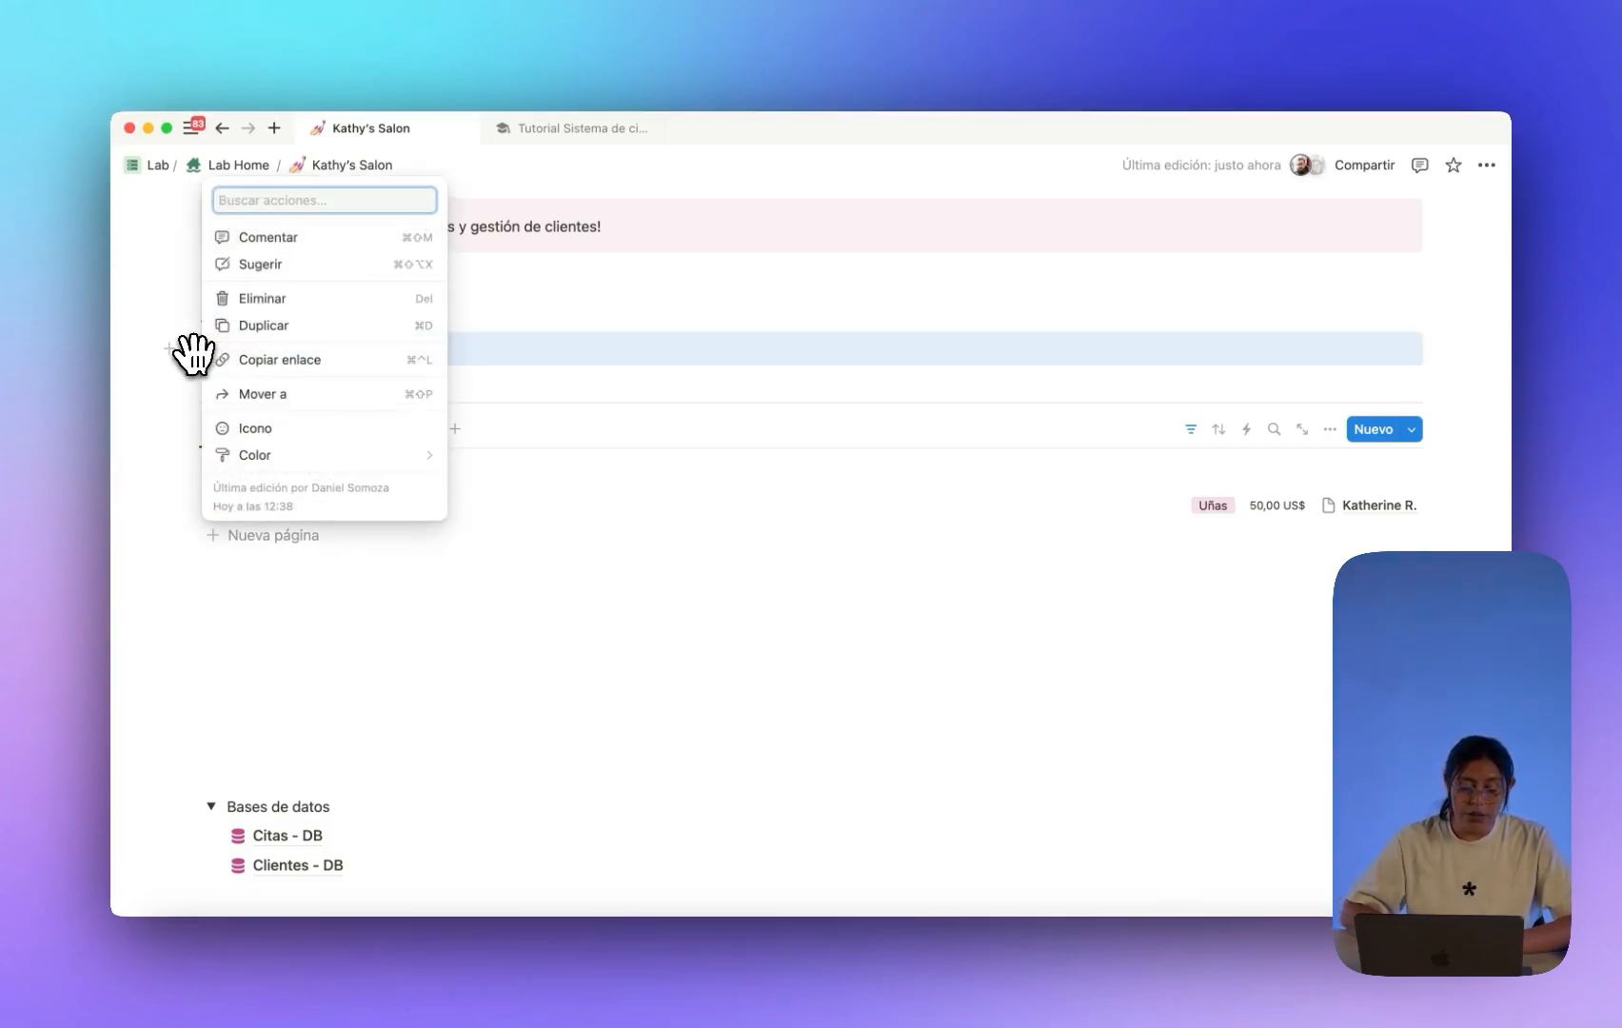
click(293, 333)
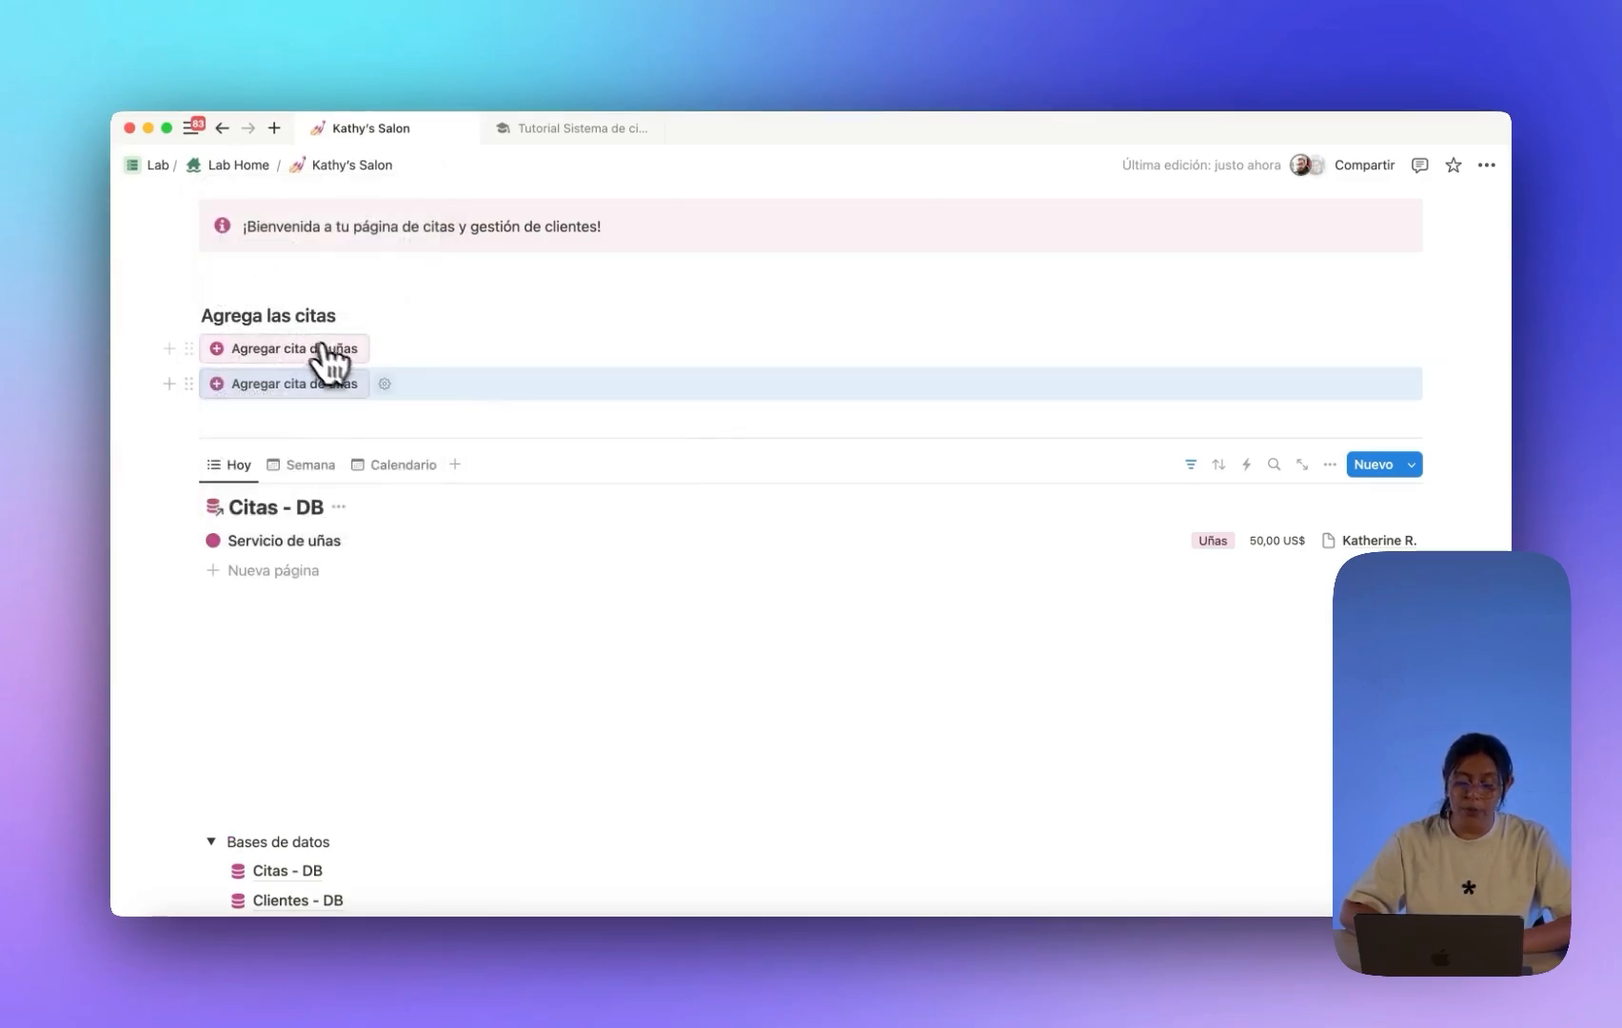
Rename the copied button to Agregar cita de maquillaje and make its icon purple.
click(385, 390)
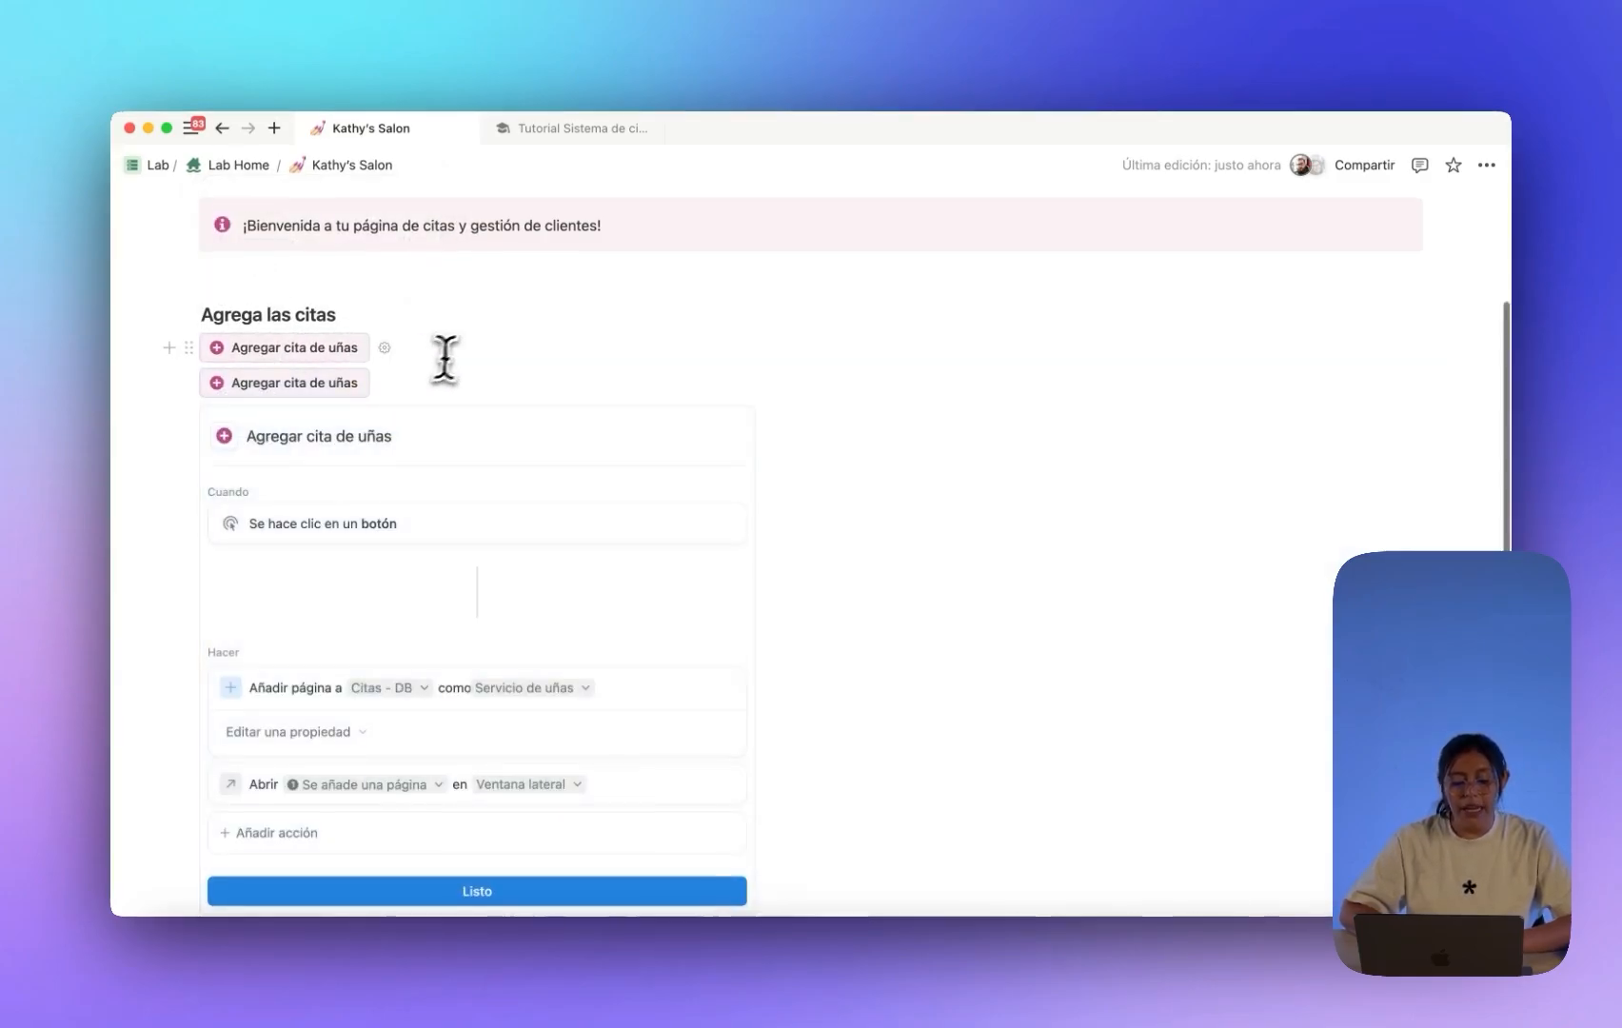
scroll(441, 354, down, 2)
scroll(487, 344, down, 1)
double_click(371, 279)
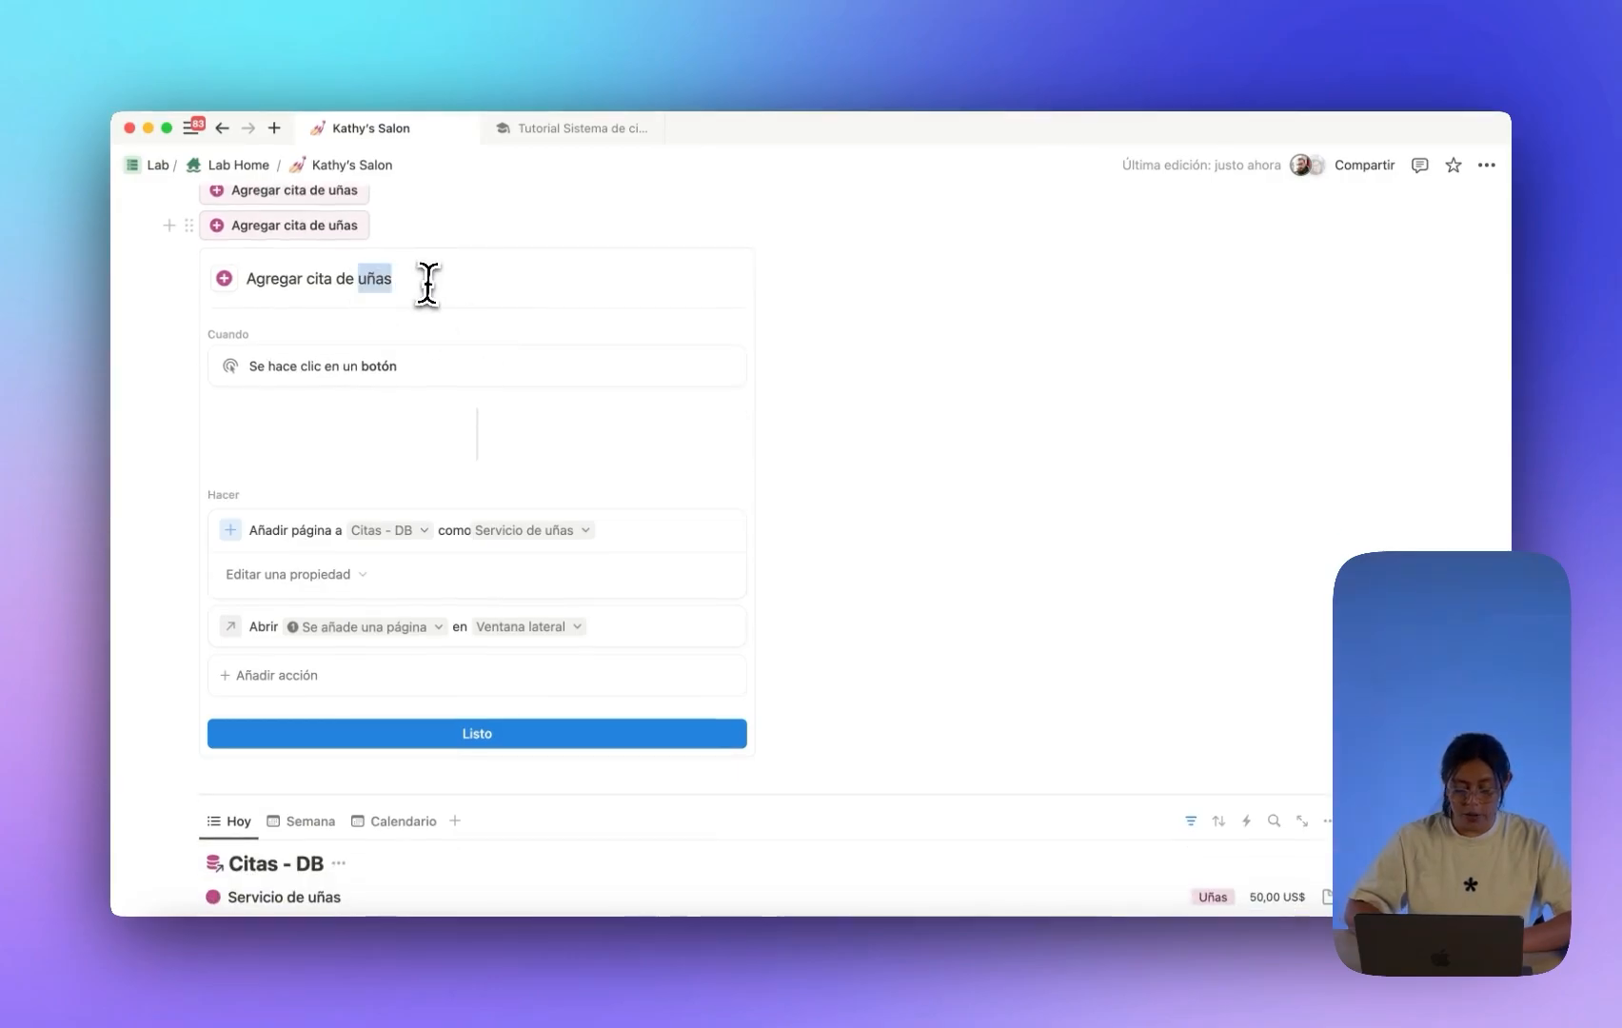
text(maquillaje)
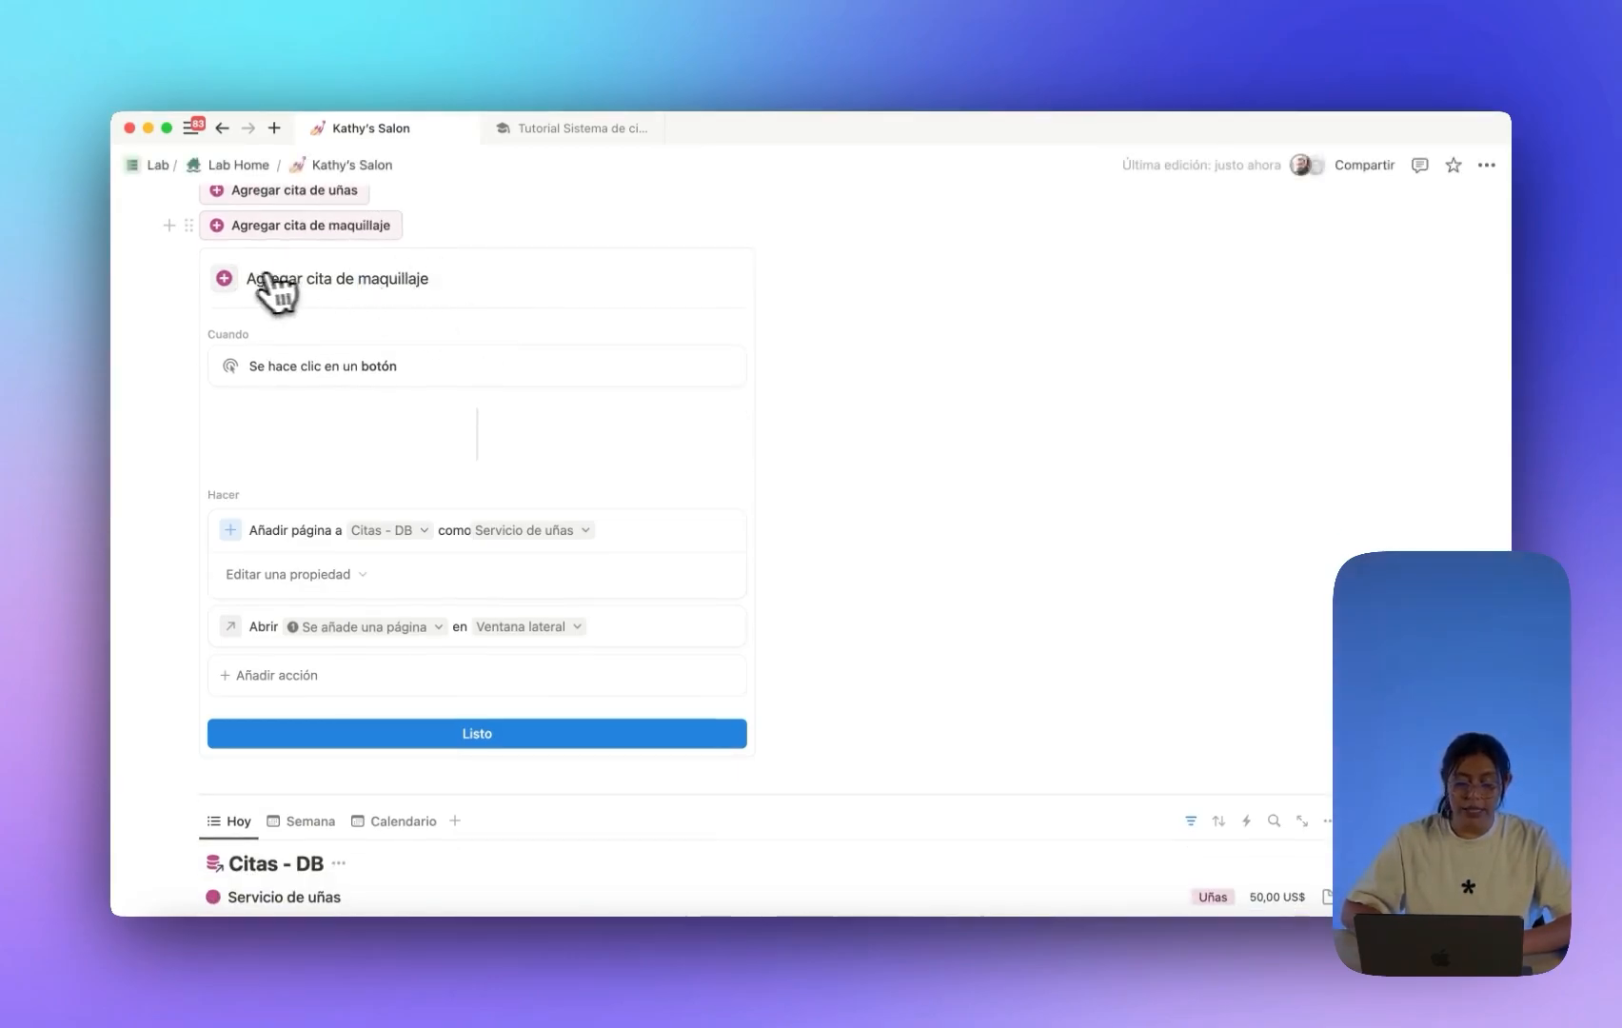
click(224, 278)
click(476, 360)
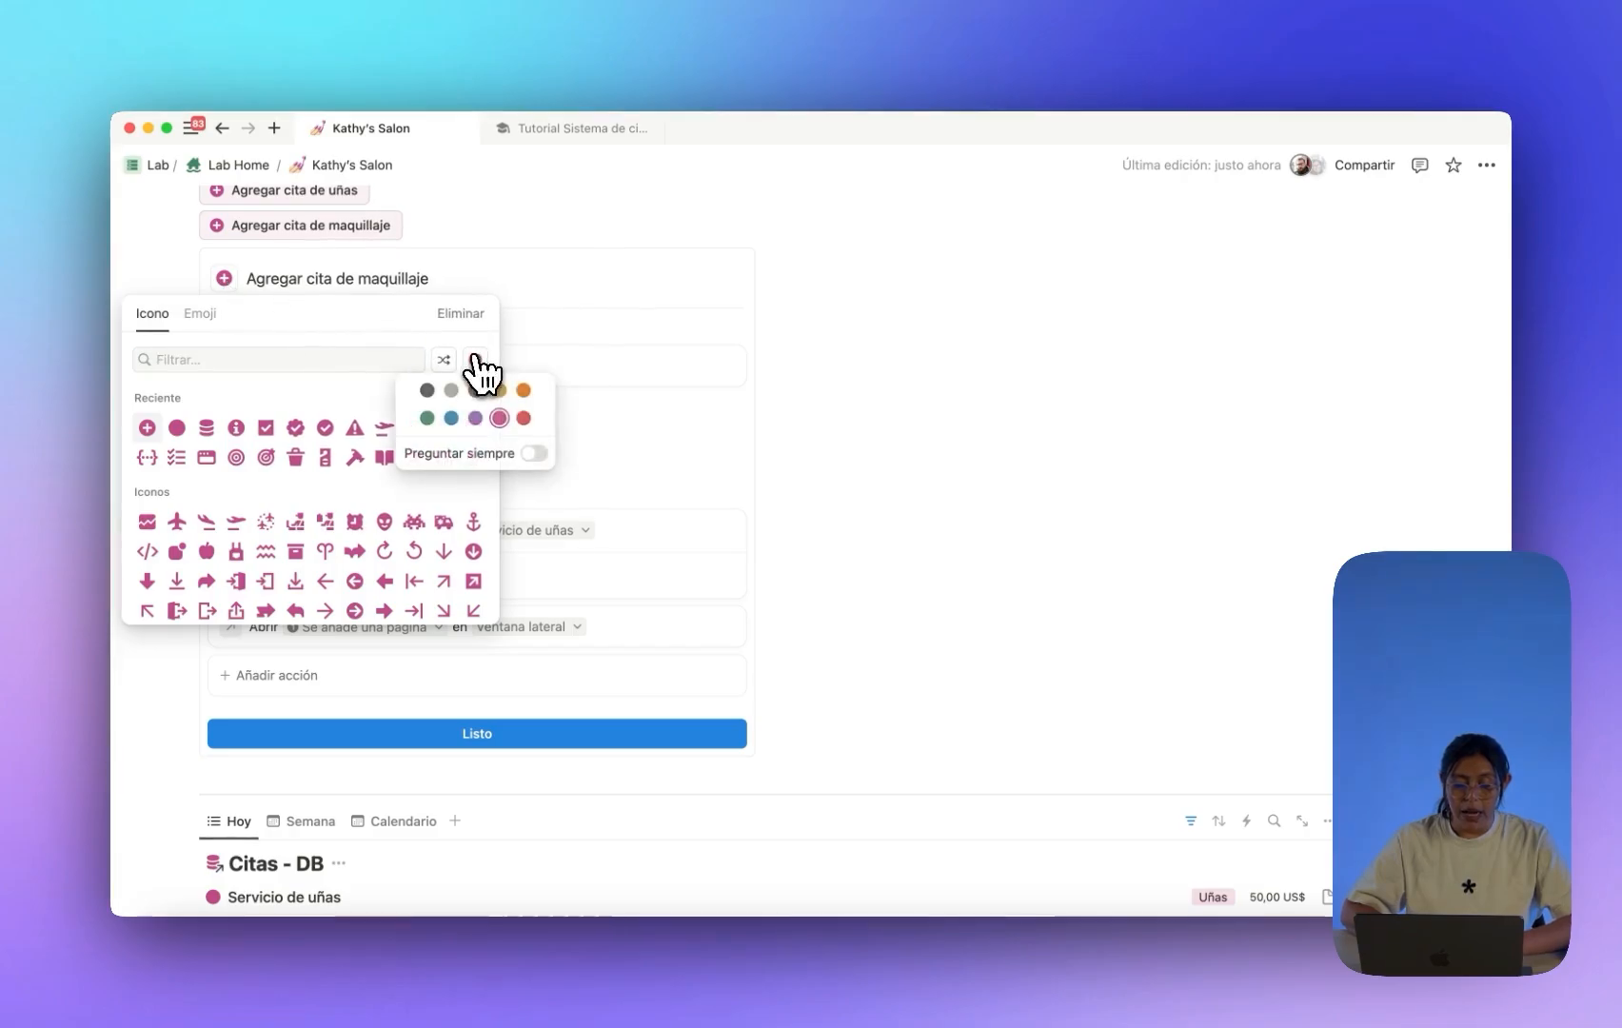
click(474, 417)
key(Escape)
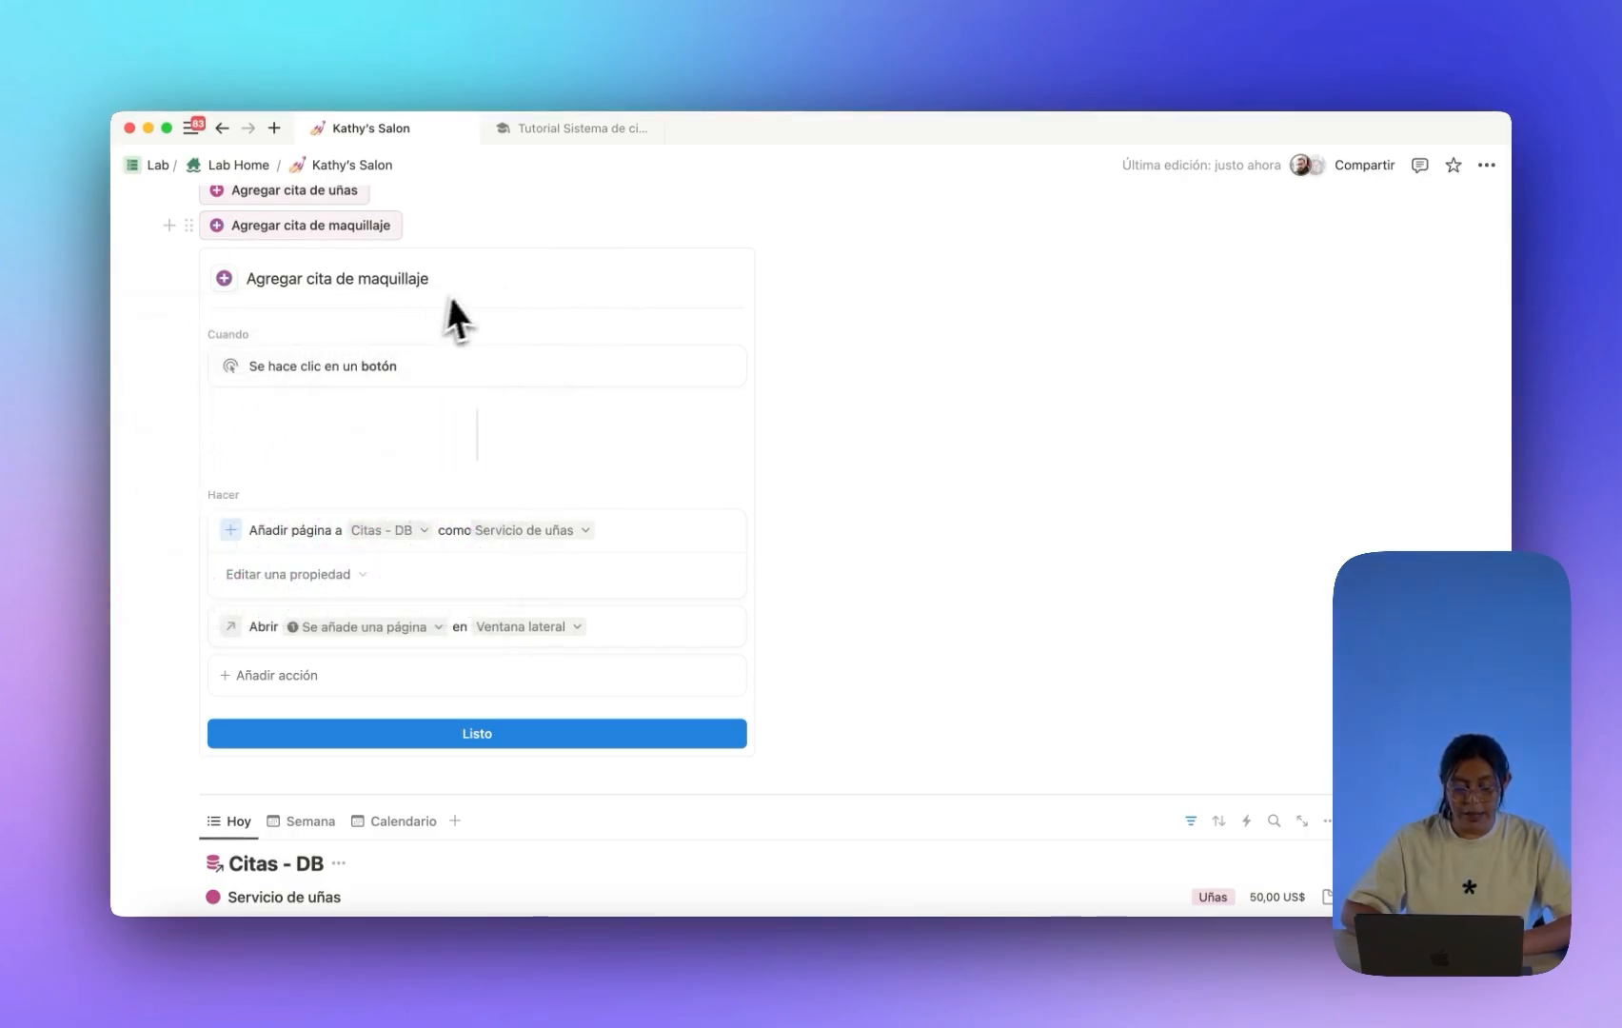
Make the makeup button create pages from the Servicio de maquillaje template.
scroll(457, 314, down, 3)
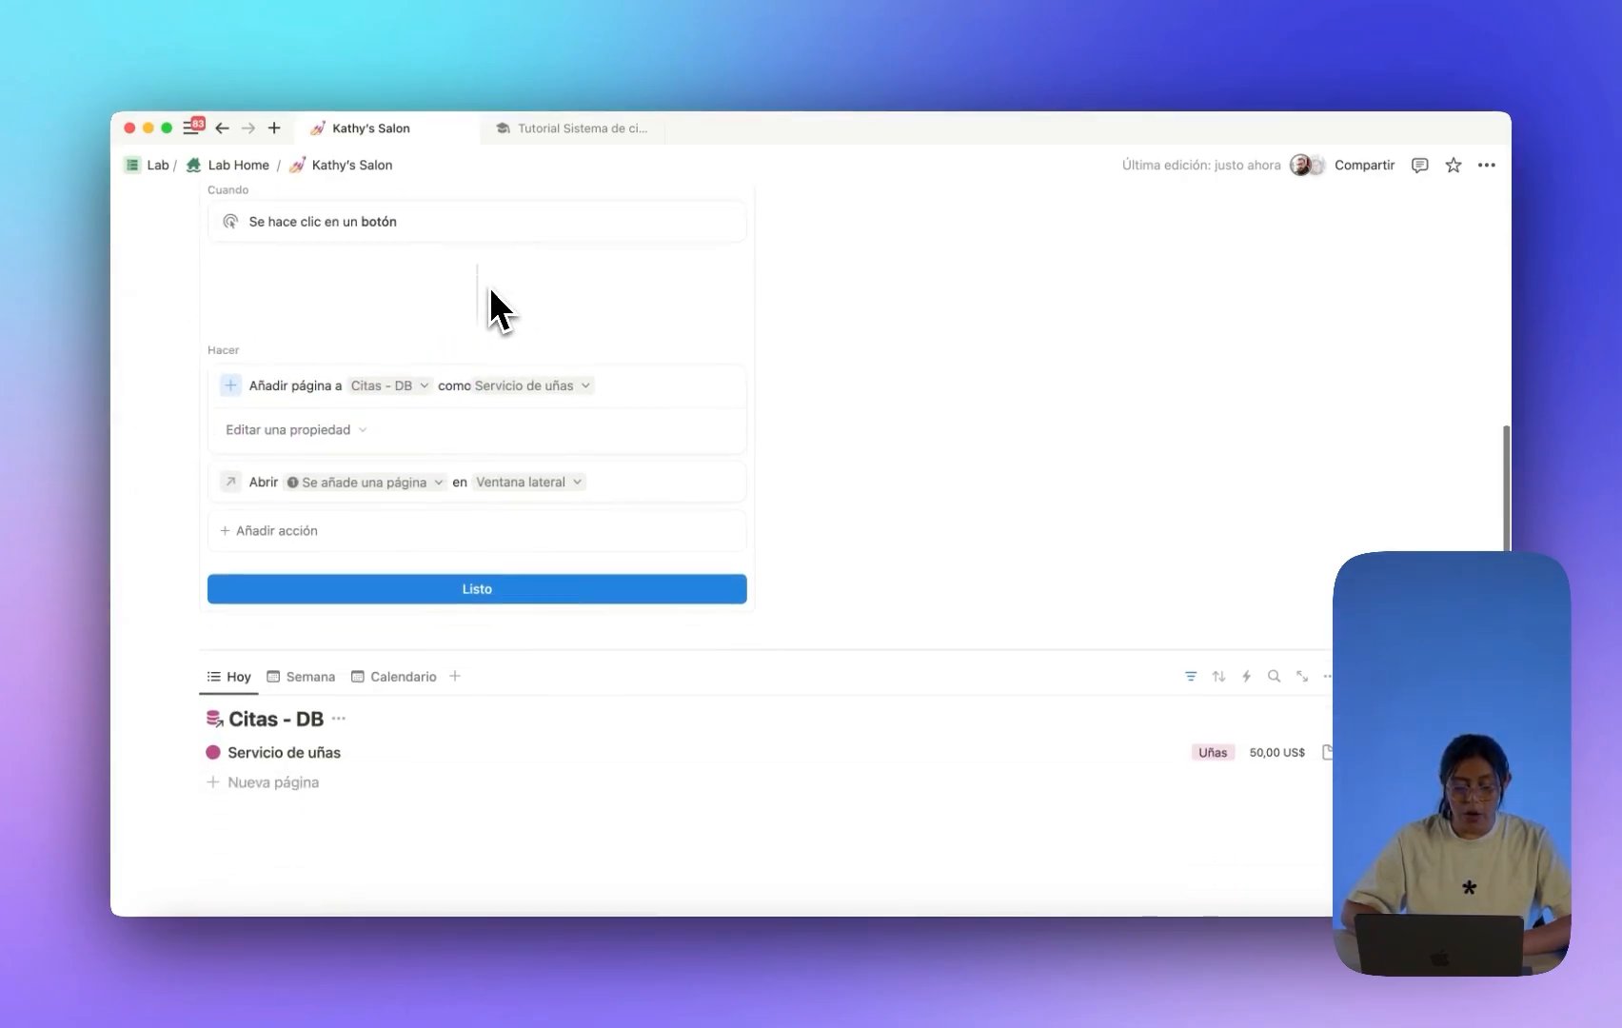
click(534, 392)
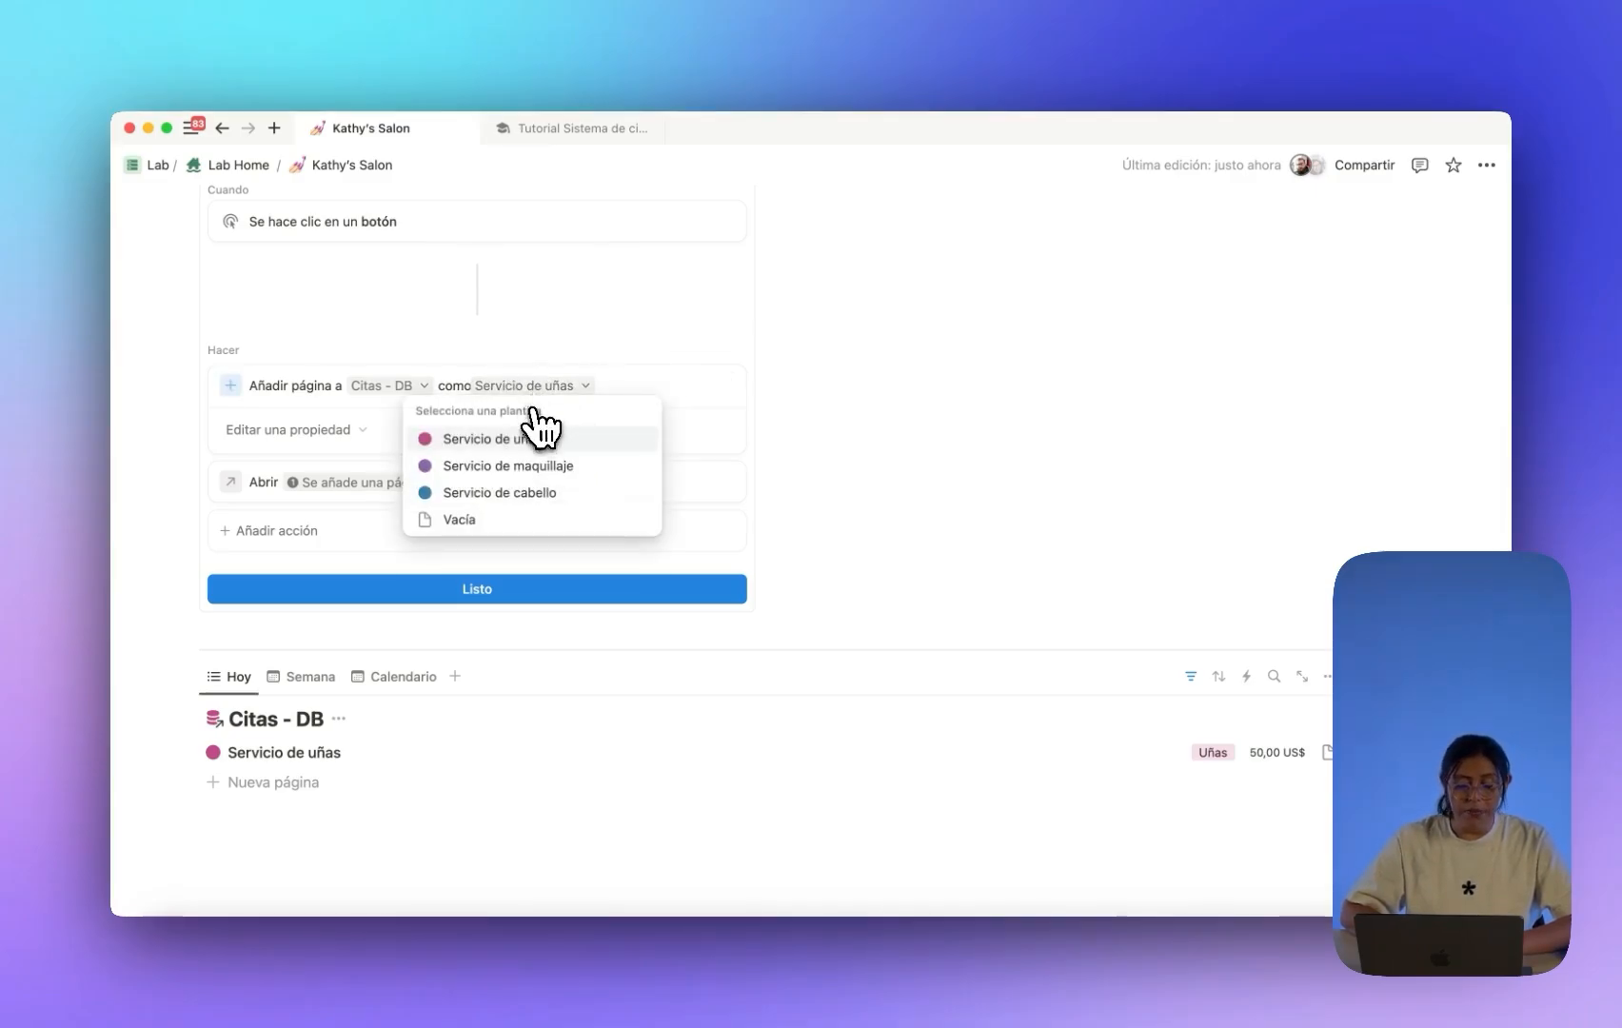
click(532, 466)
scroll(622, 436, up, 2)
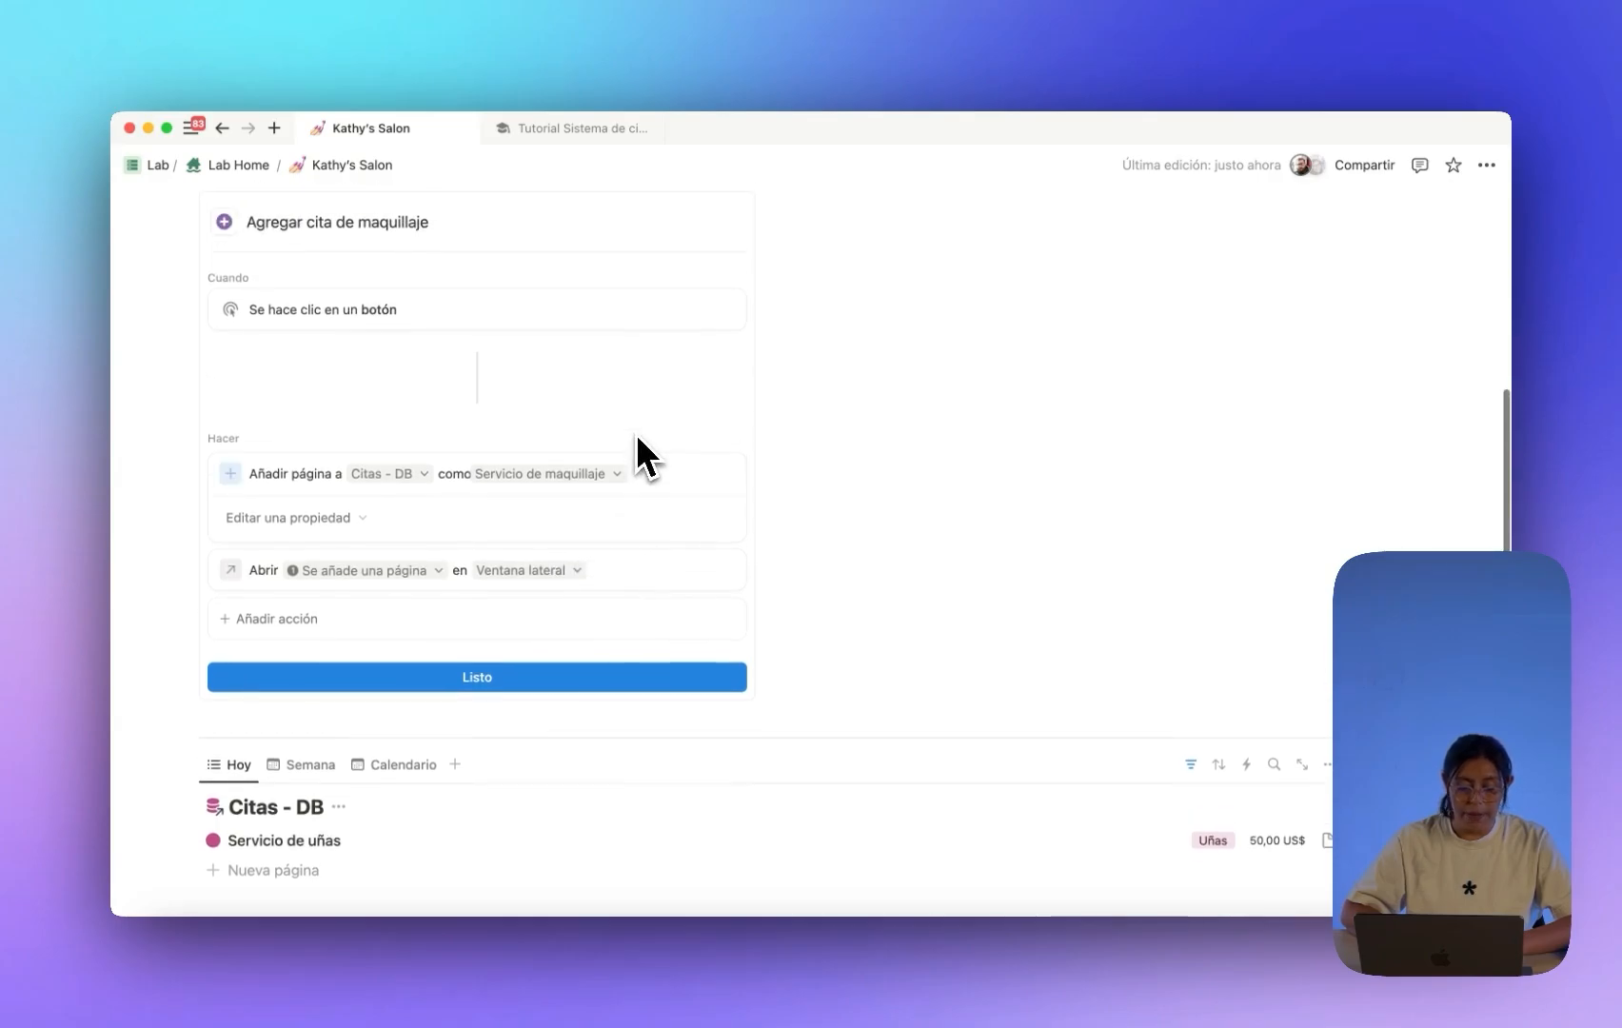
click(605, 677)
Give the makeup button block a Fondo morado background.
scroll(595, 678, up, 5)
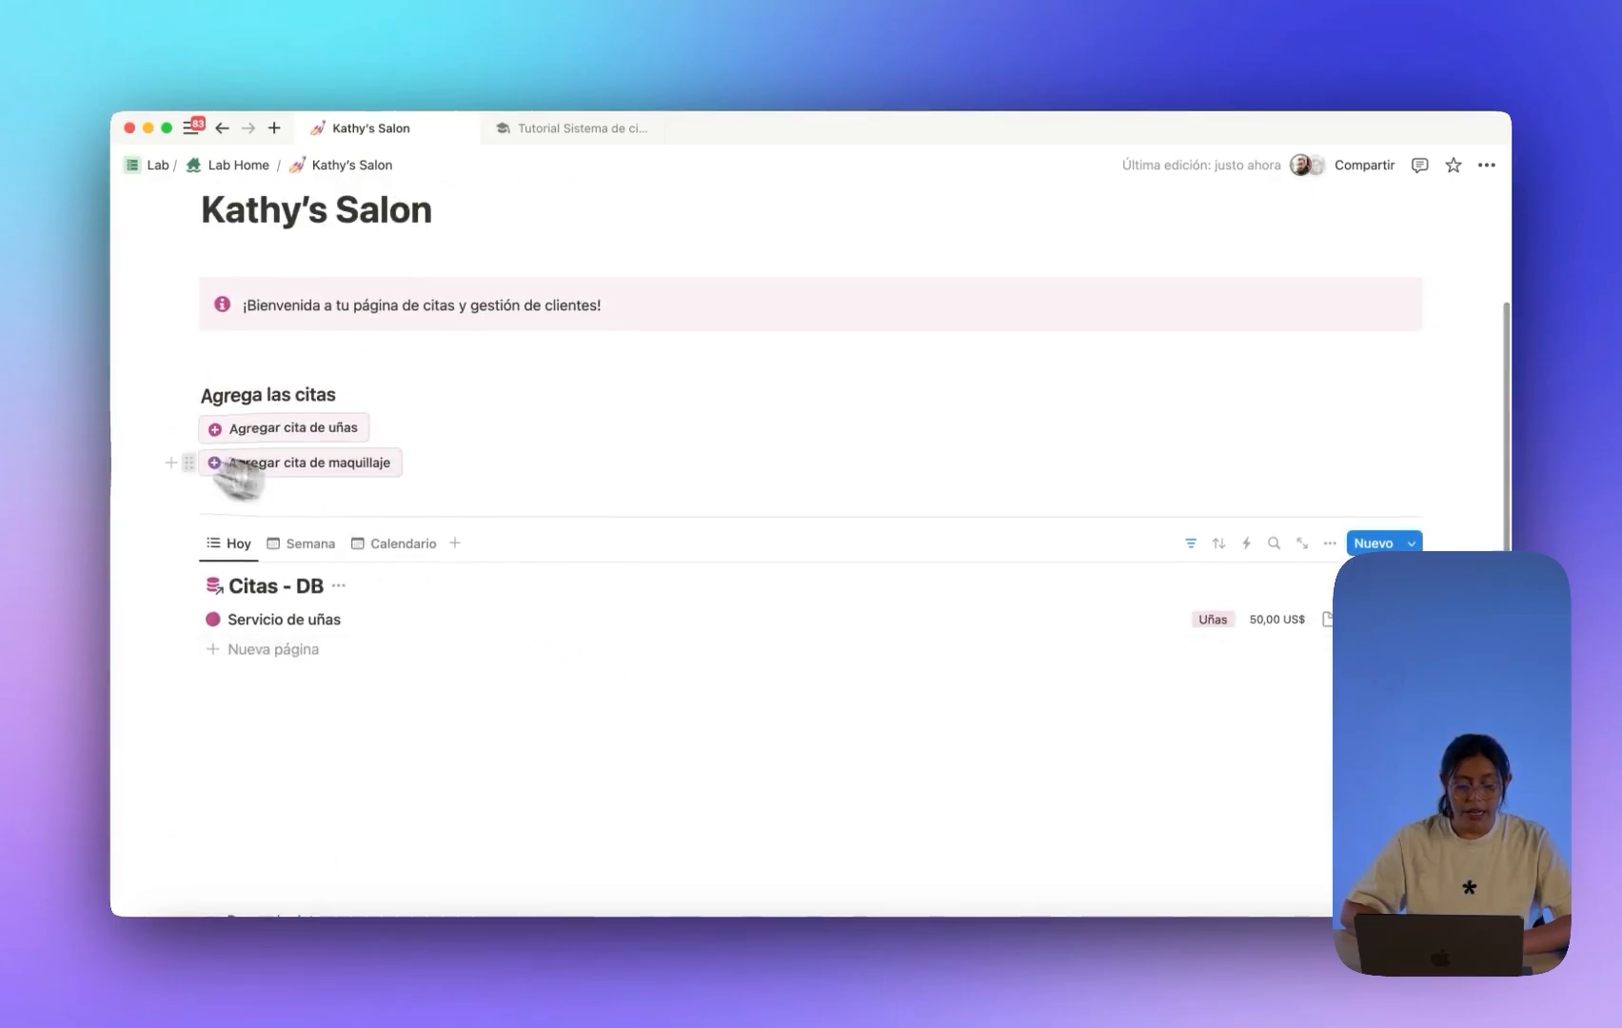
click(188, 462)
mouse_move(278, 567)
scroll(492, 598, down, 3)
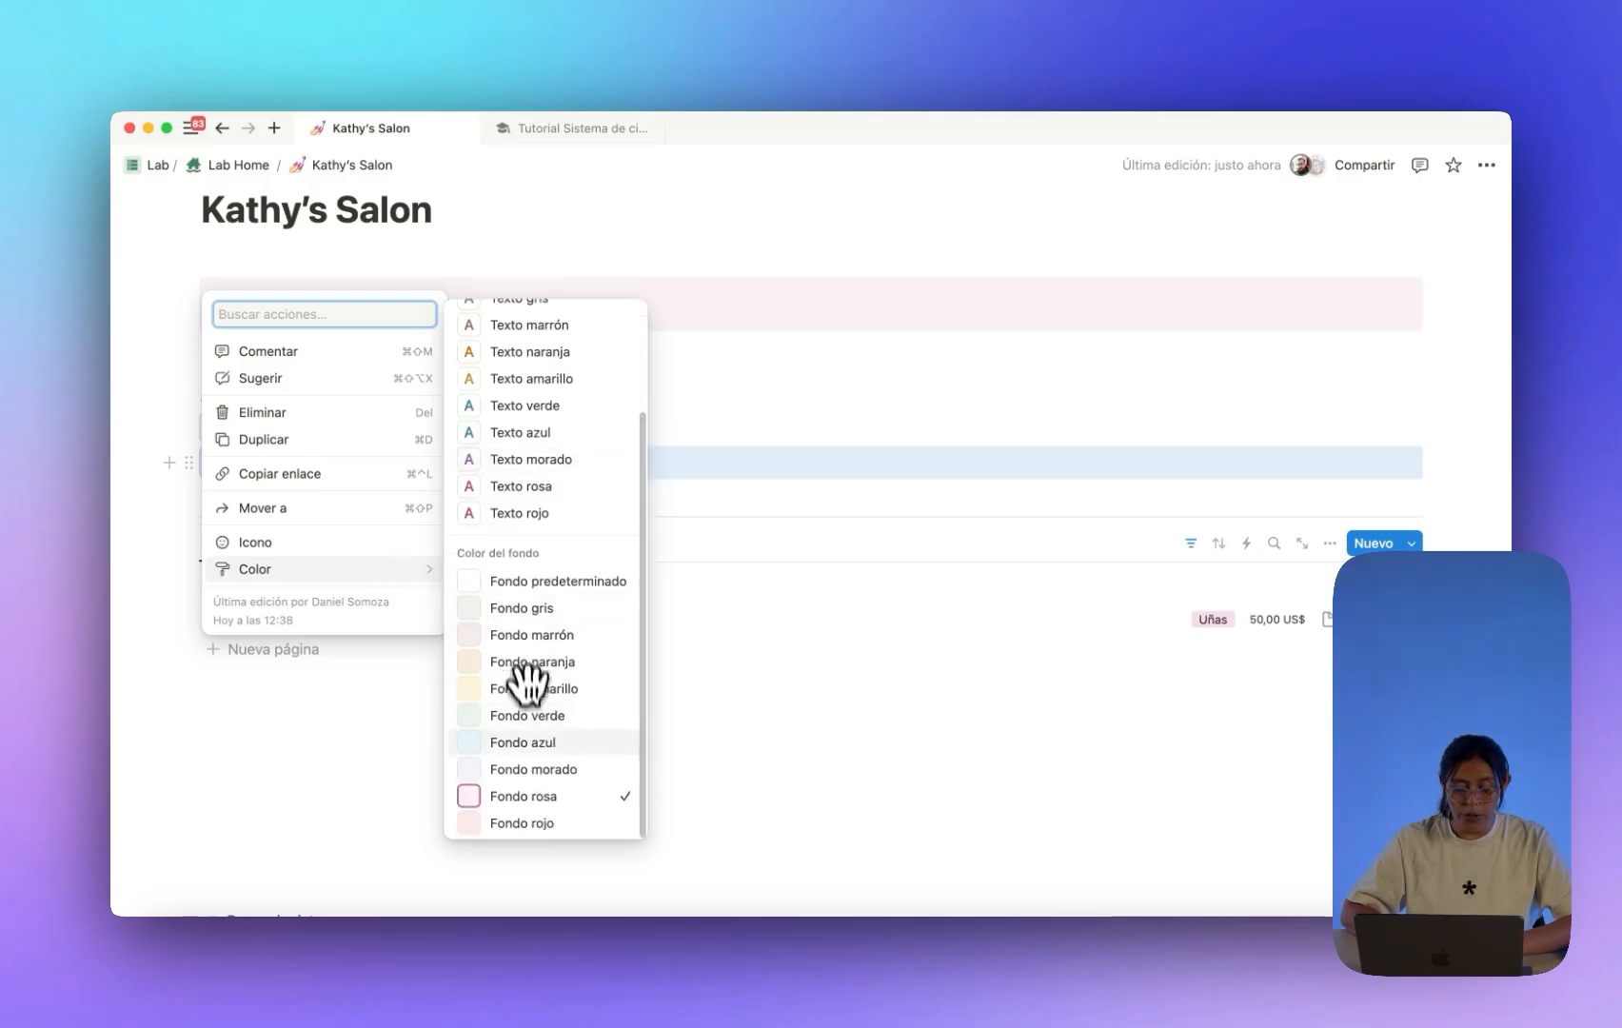
click(533, 769)
click(391, 399)
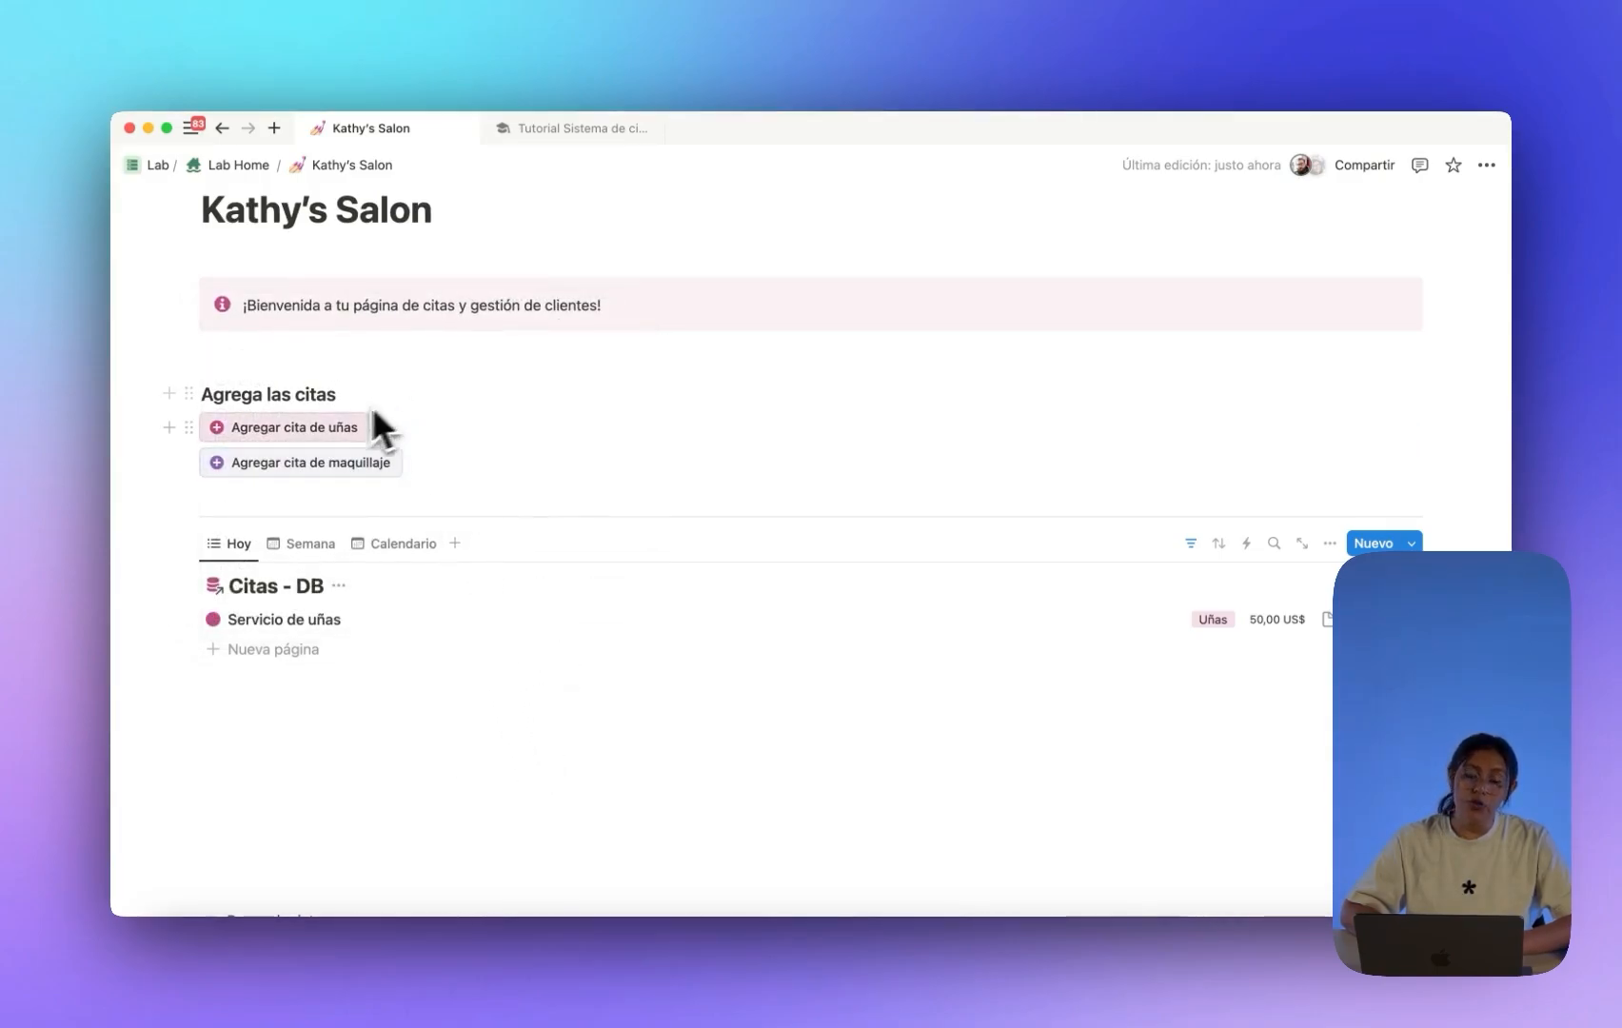
scroll(209, 446, down, 1)
click(190, 430)
Duplicate the makeup button and set the copy's template to Servicio de cabello.
key(super+d)
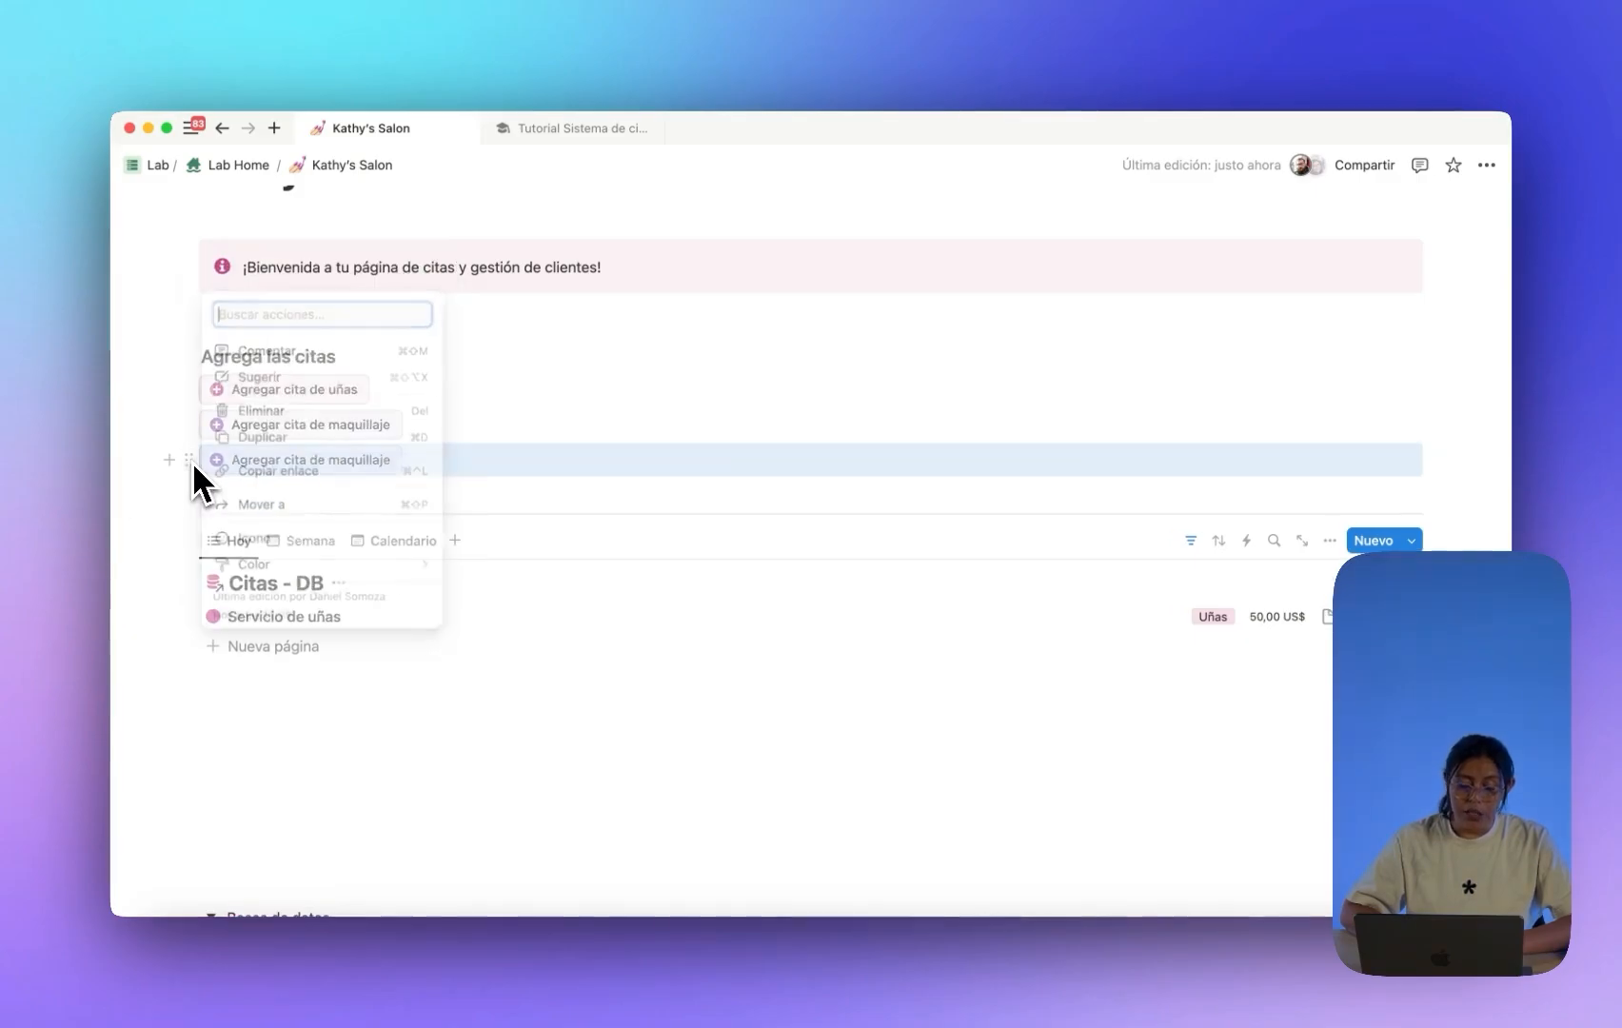
click(411, 461)
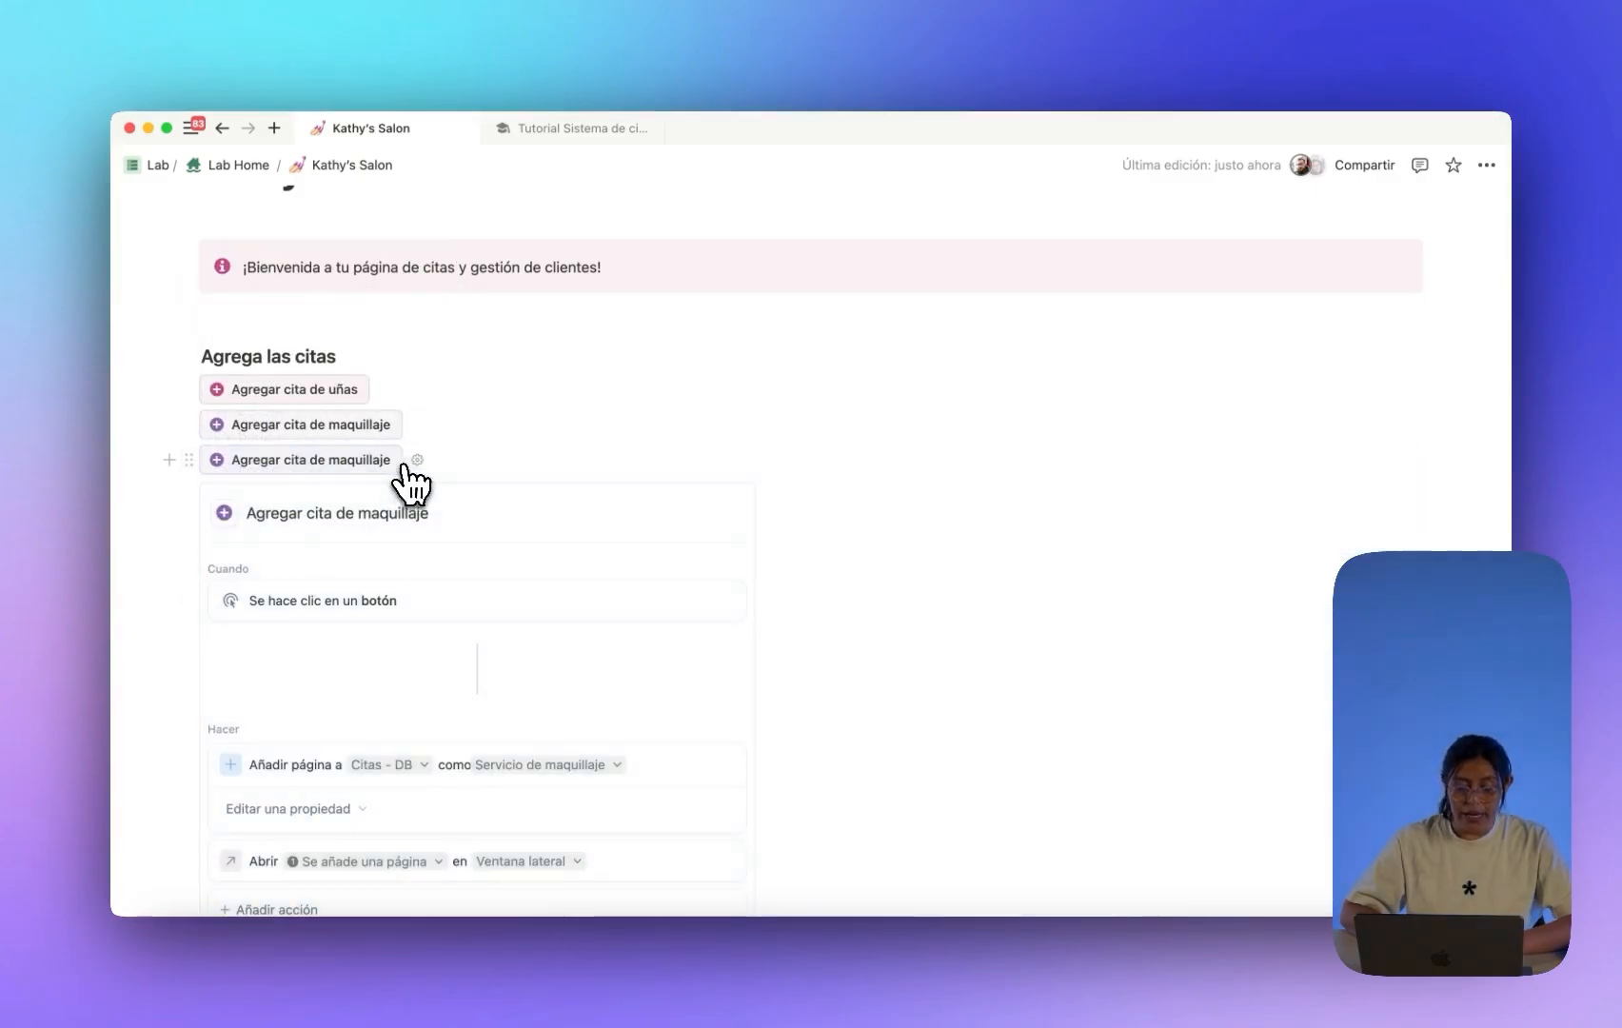
scroll(404, 466, down, 5)
click(533, 438)
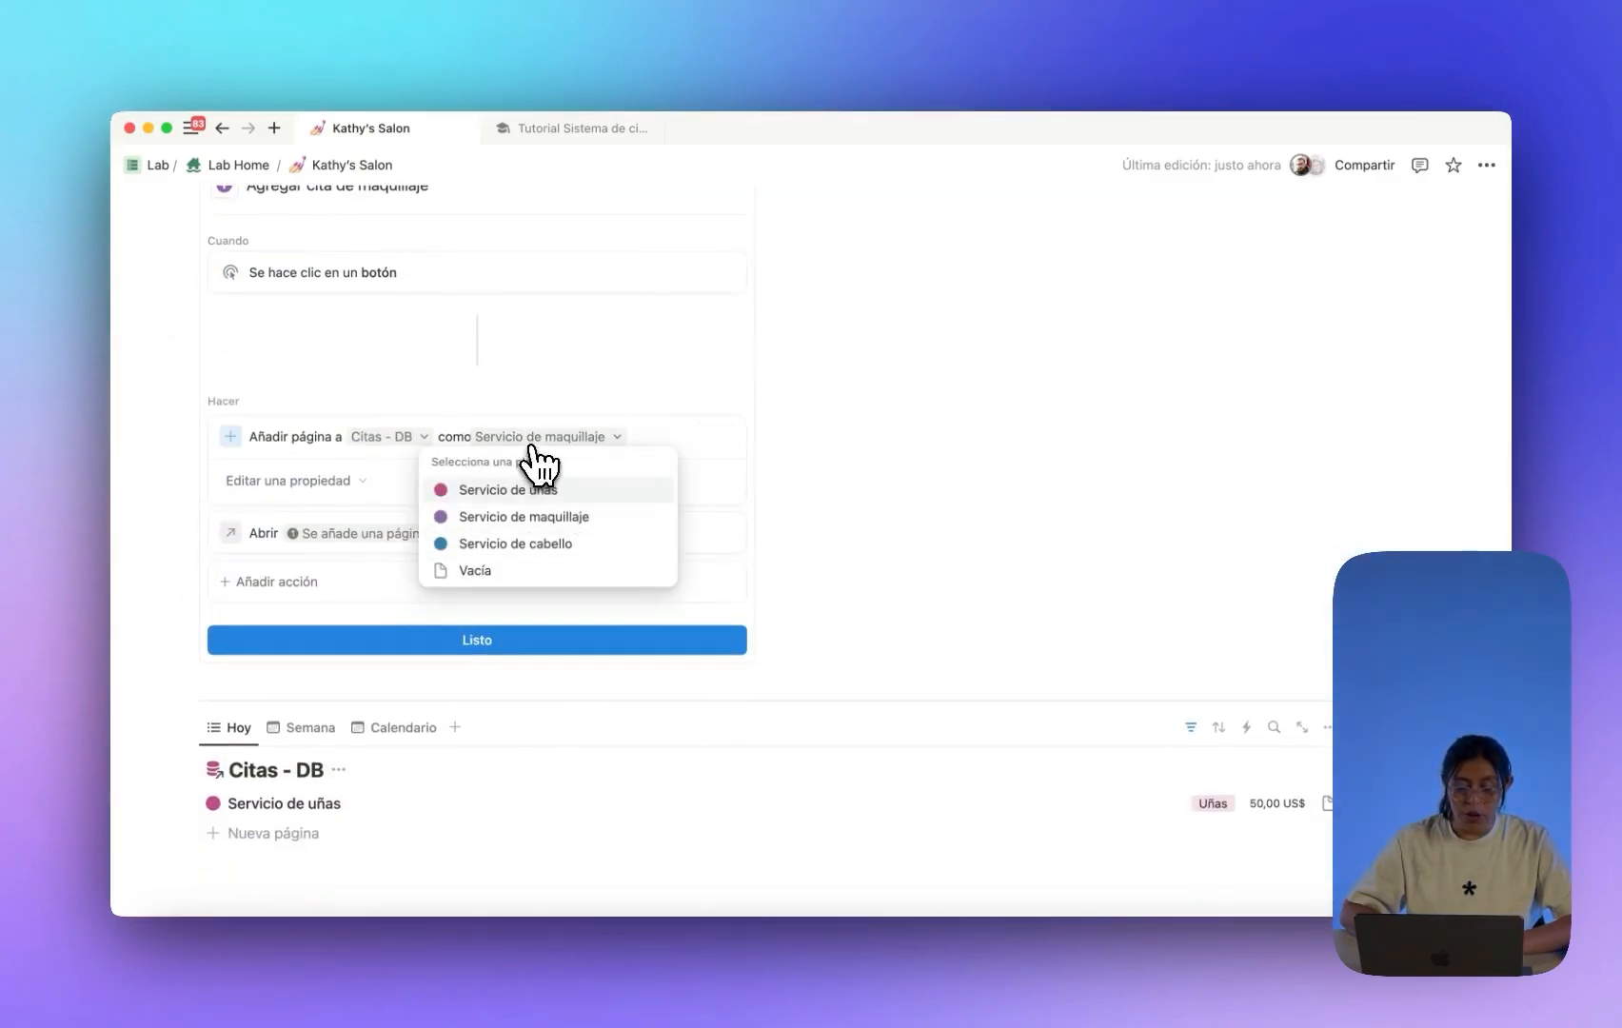
click(522, 543)
scroll(499, 486, up, 4)
Rename the copy to Agregar cita de cabello with a blue plus icon.
double_click(386, 371)
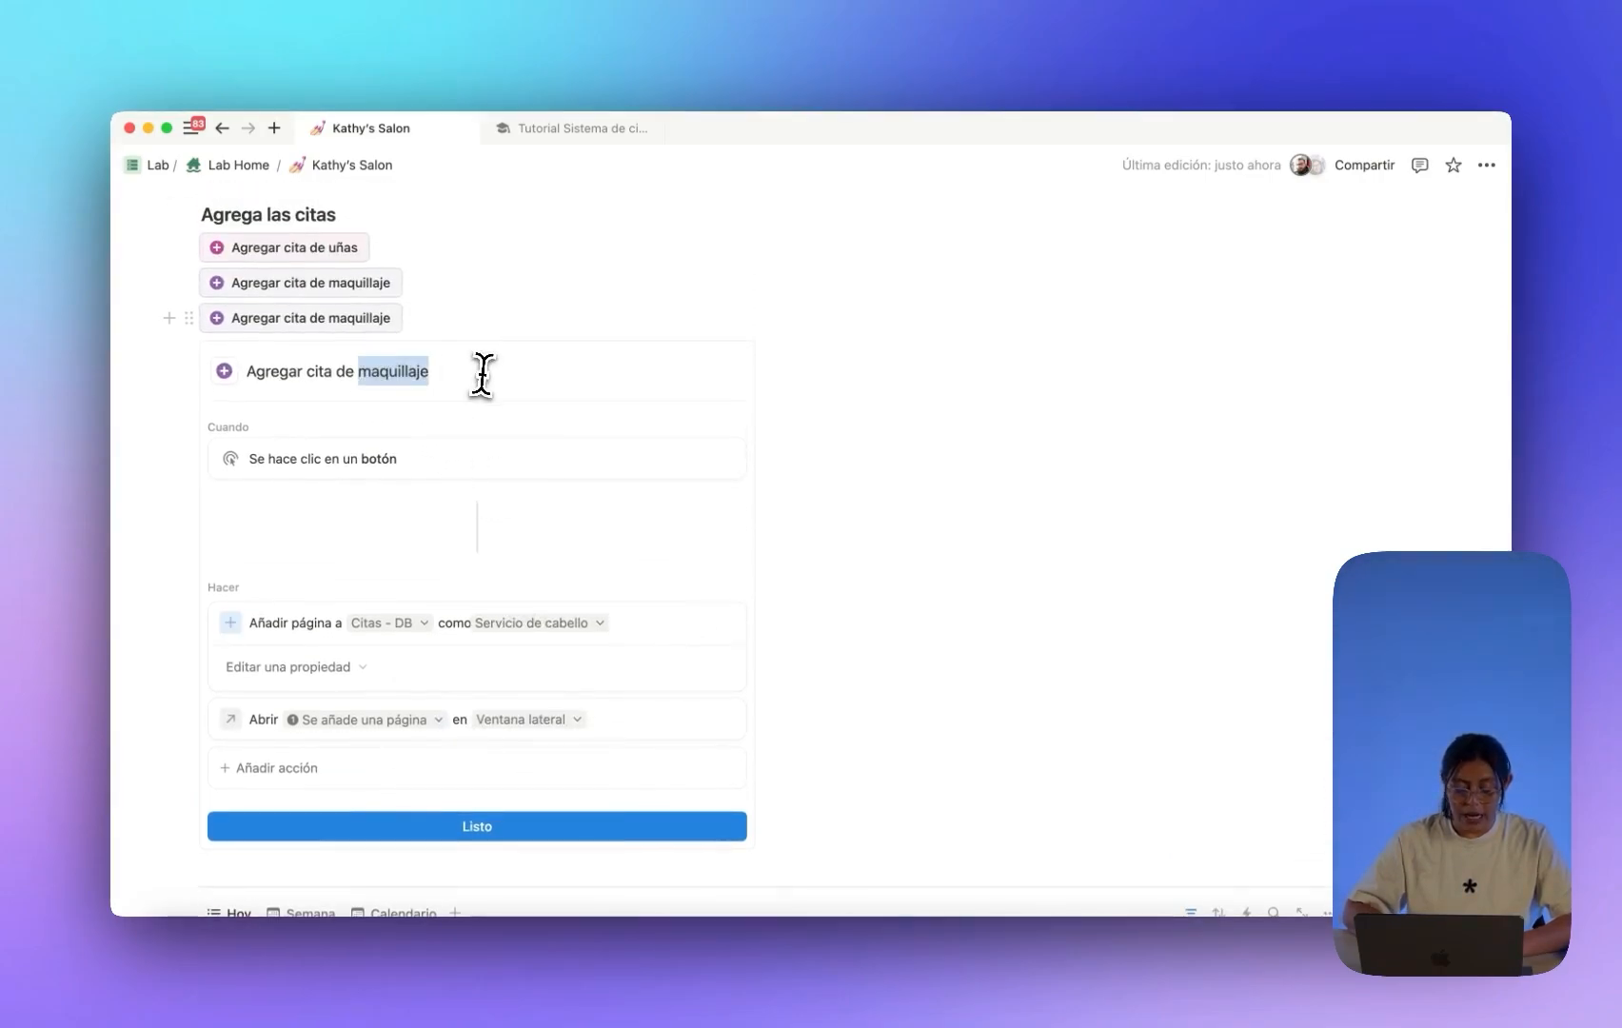
text(cabella)
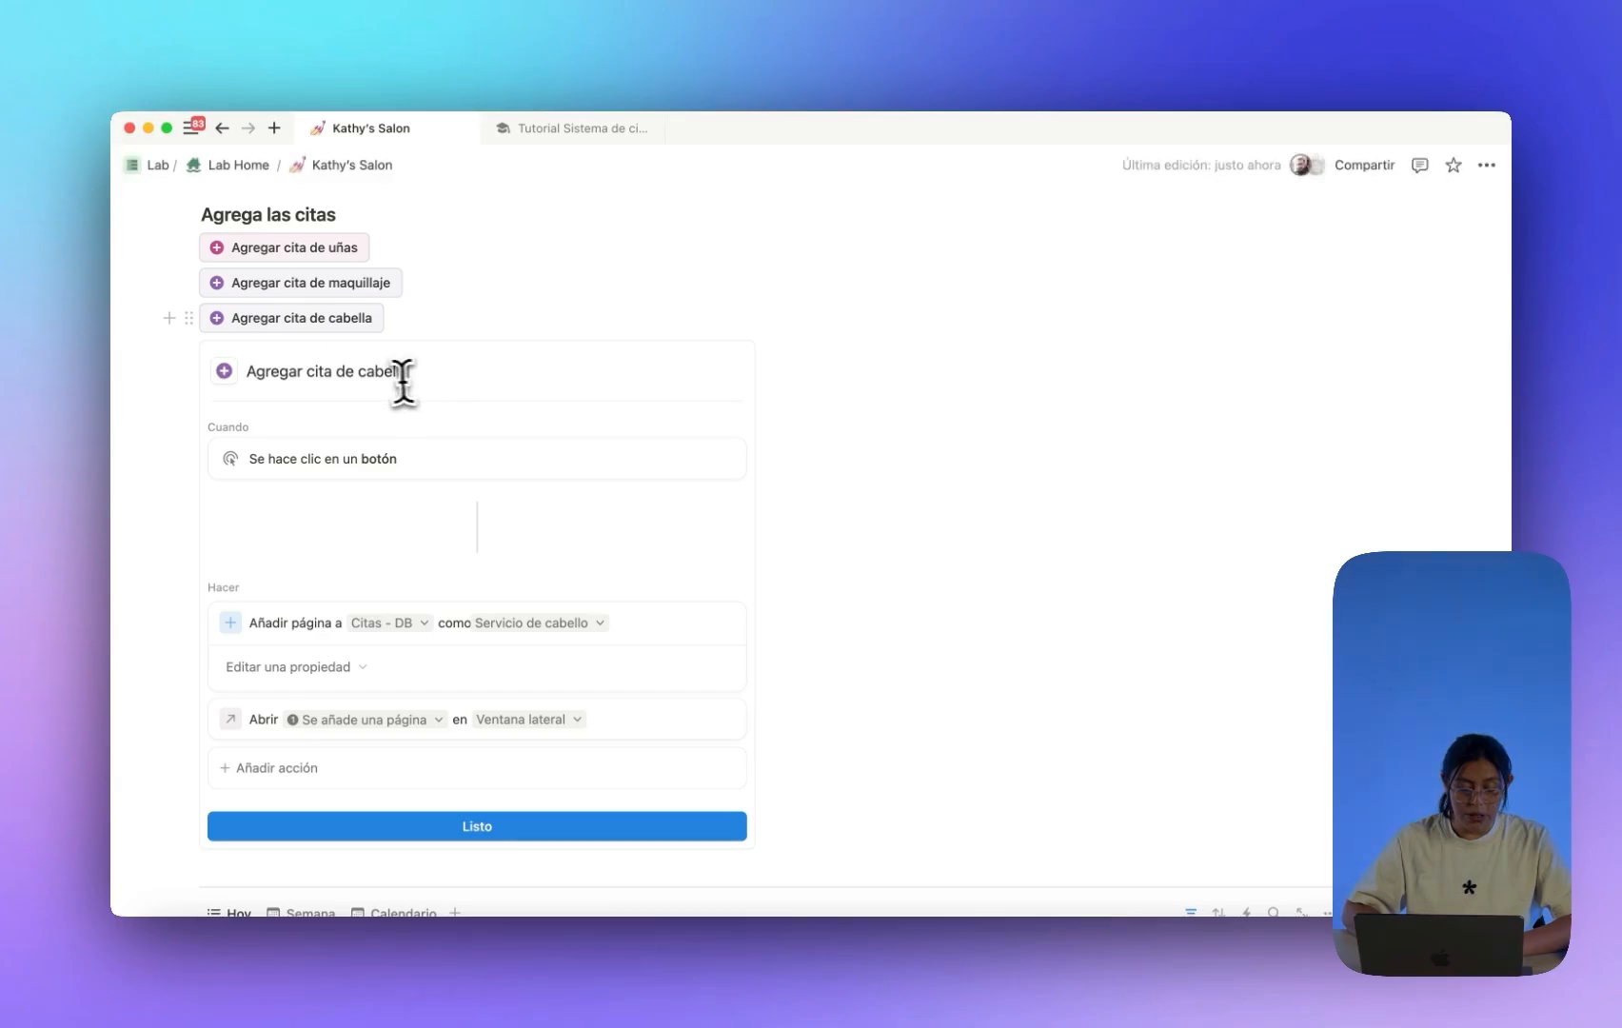
key(BackSpace)
text(o)
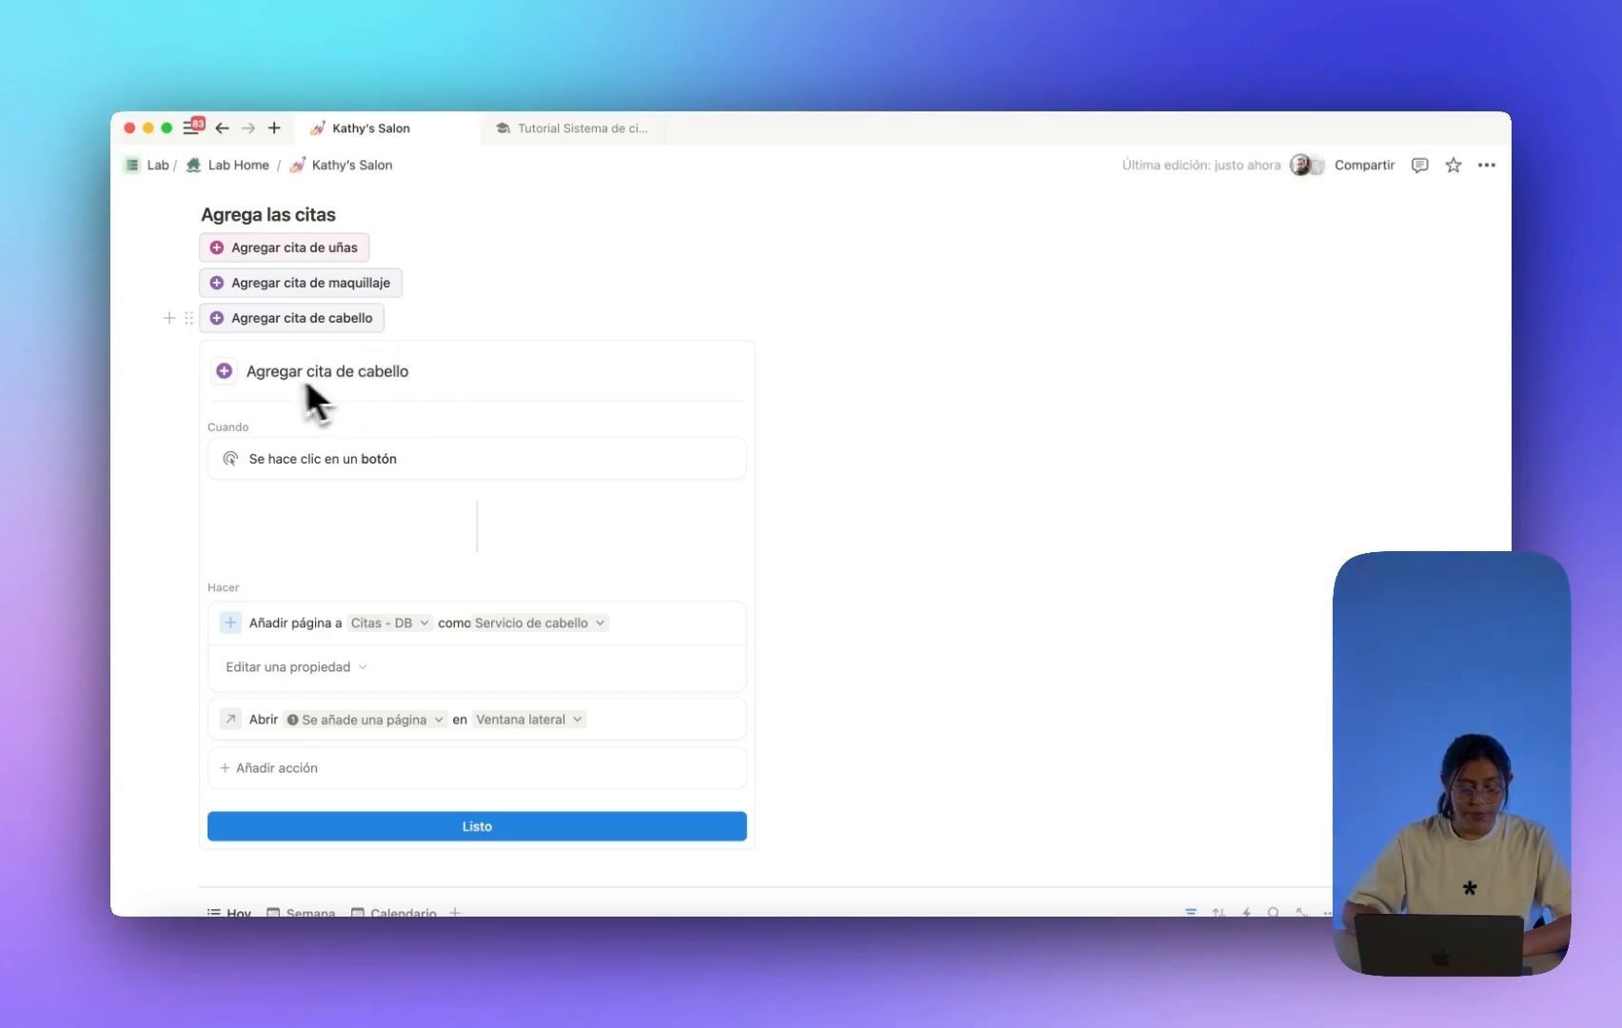
click(224, 370)
click(474, 452)
click(451, 511)
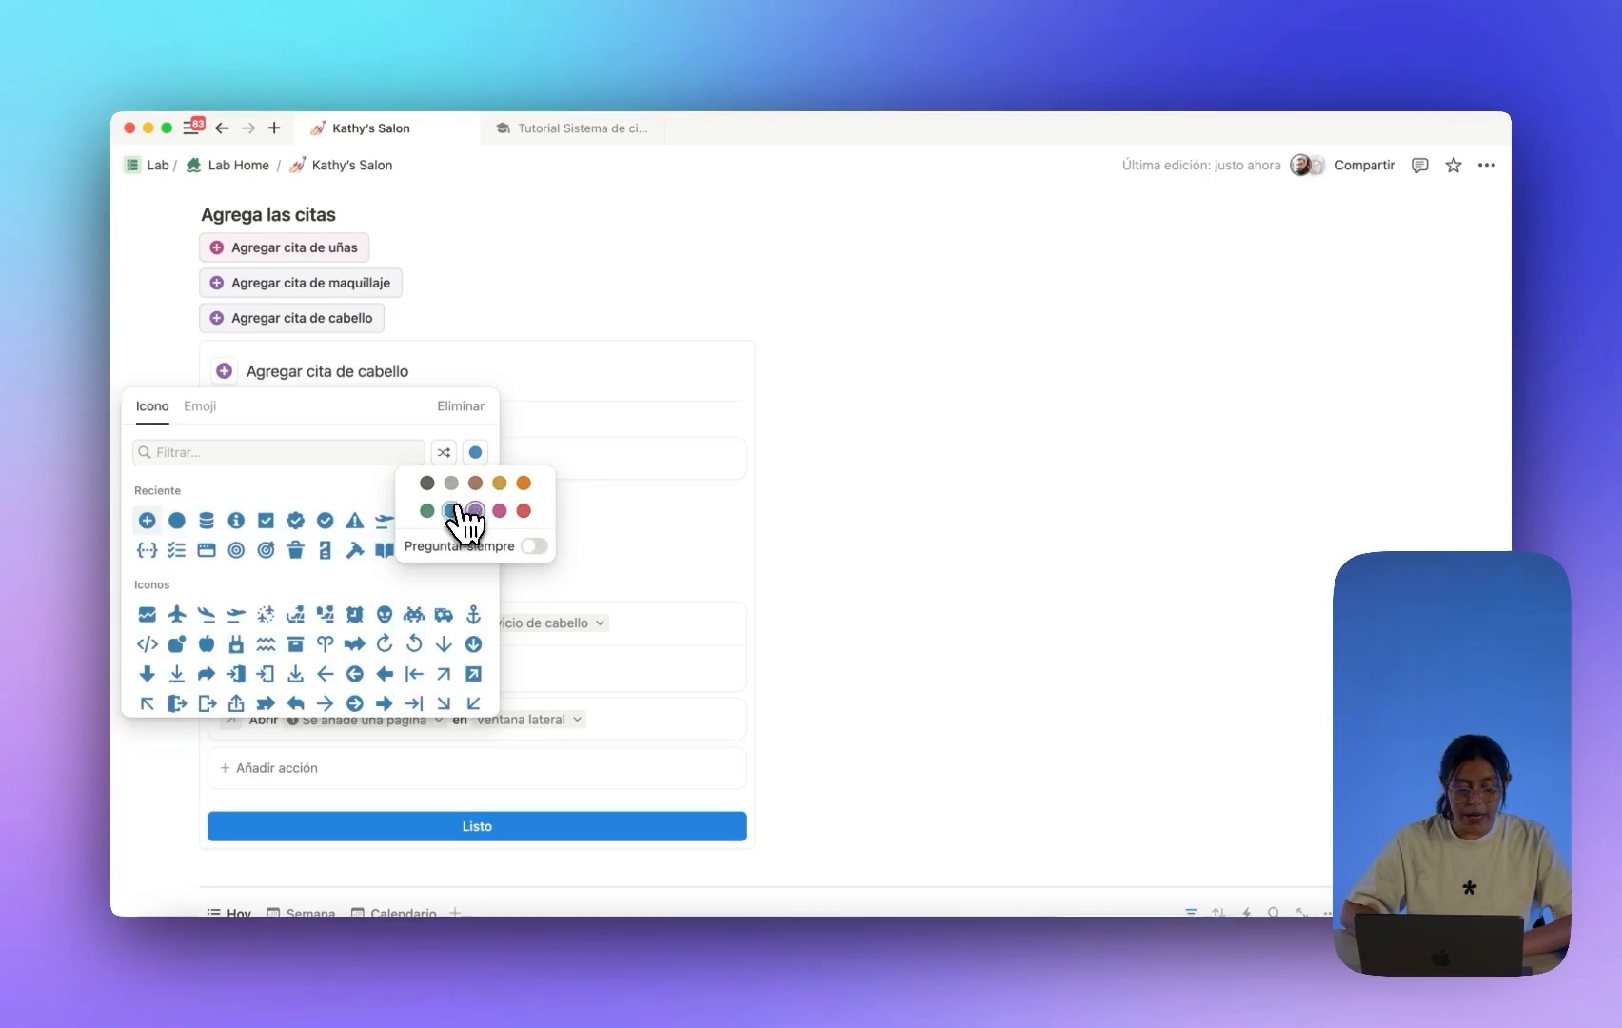
click(147, 521)
scroll(475, 495, down, 1)
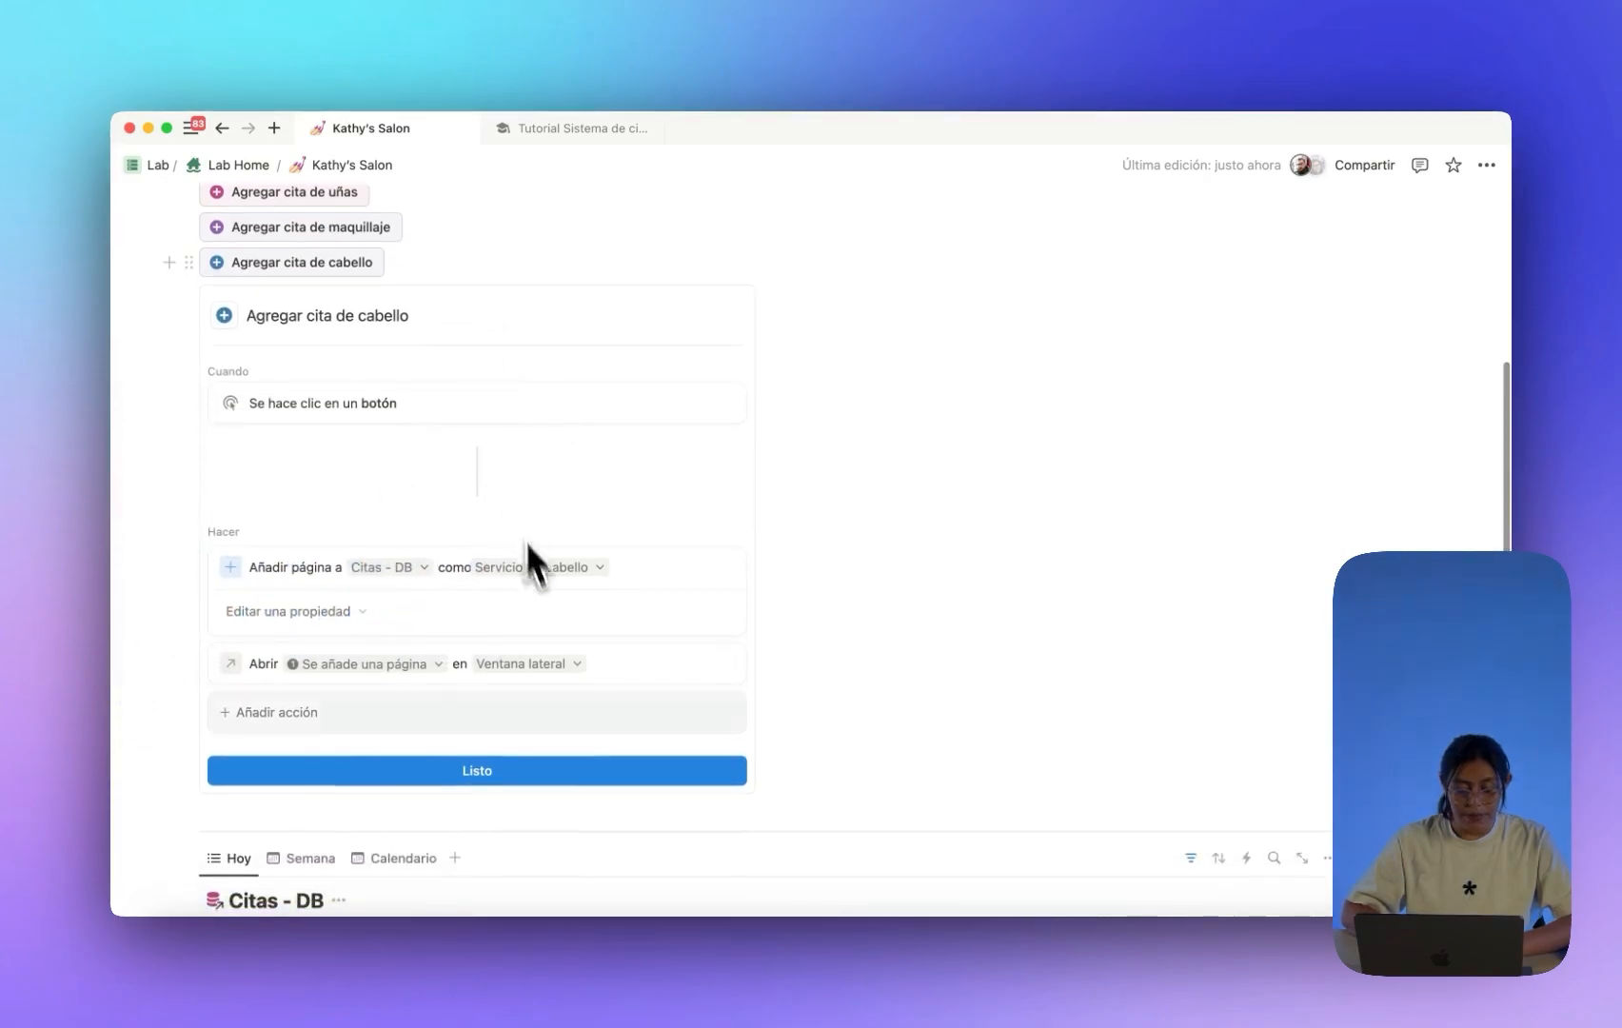
click(588, 770)
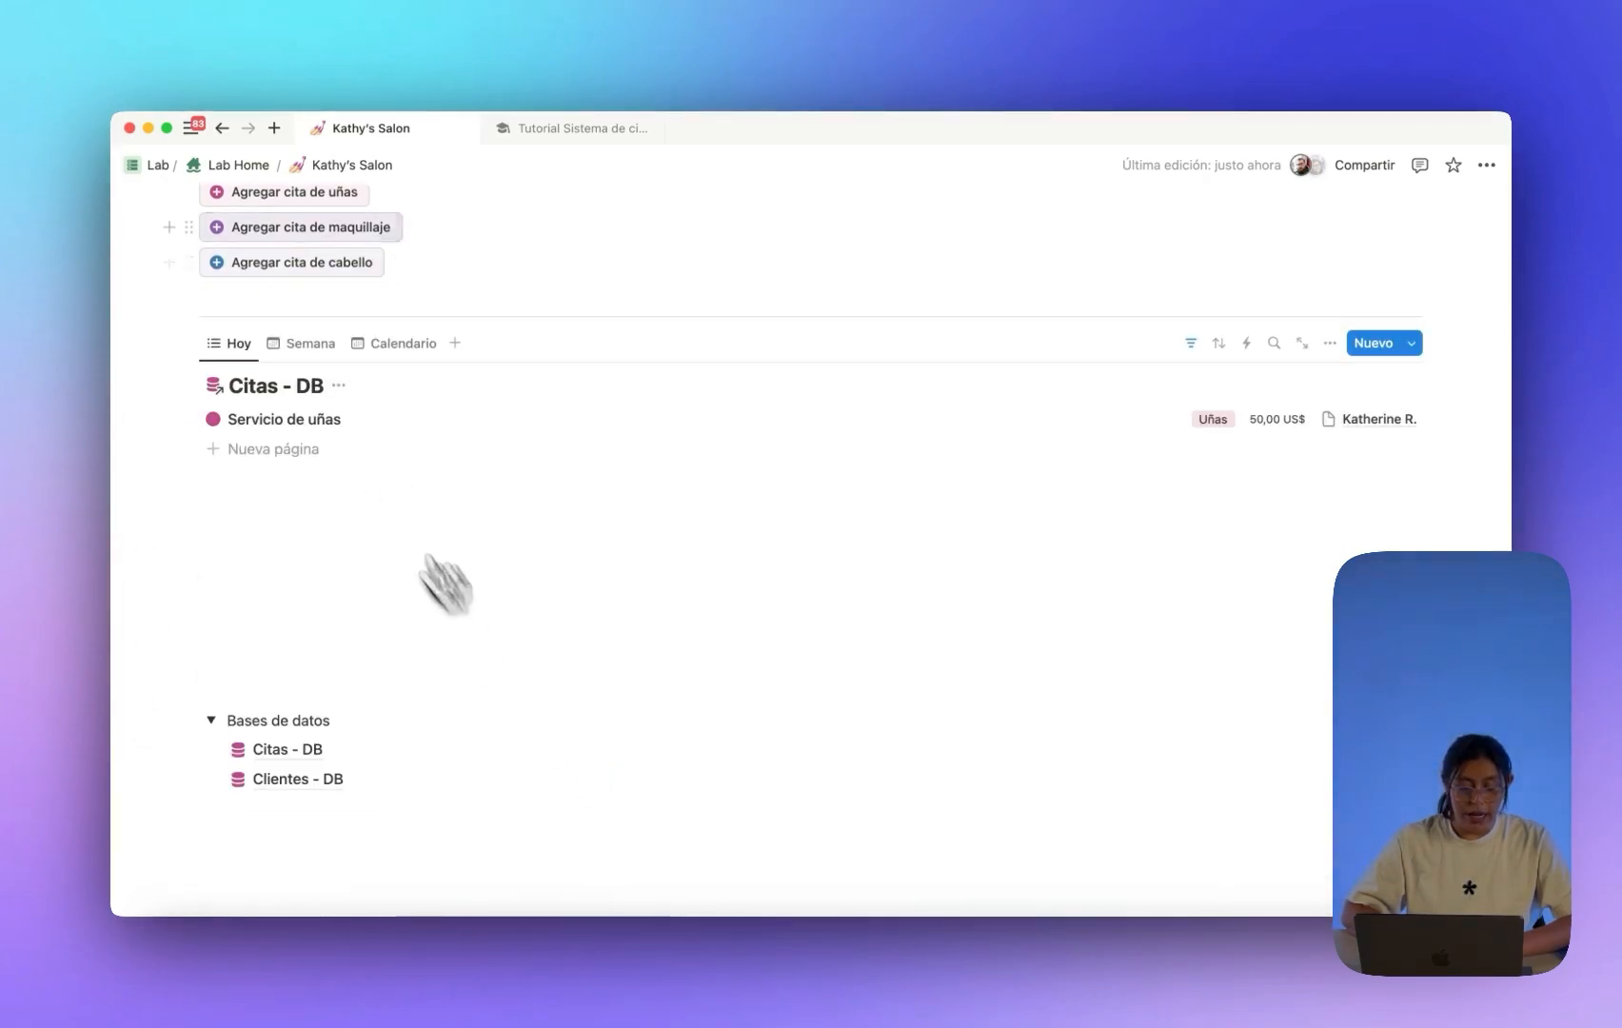
Give the hair button block a Fondo azul background.
click(188, 262)
mouse_move(361, 434)
scroll(524, 579, down, 2)
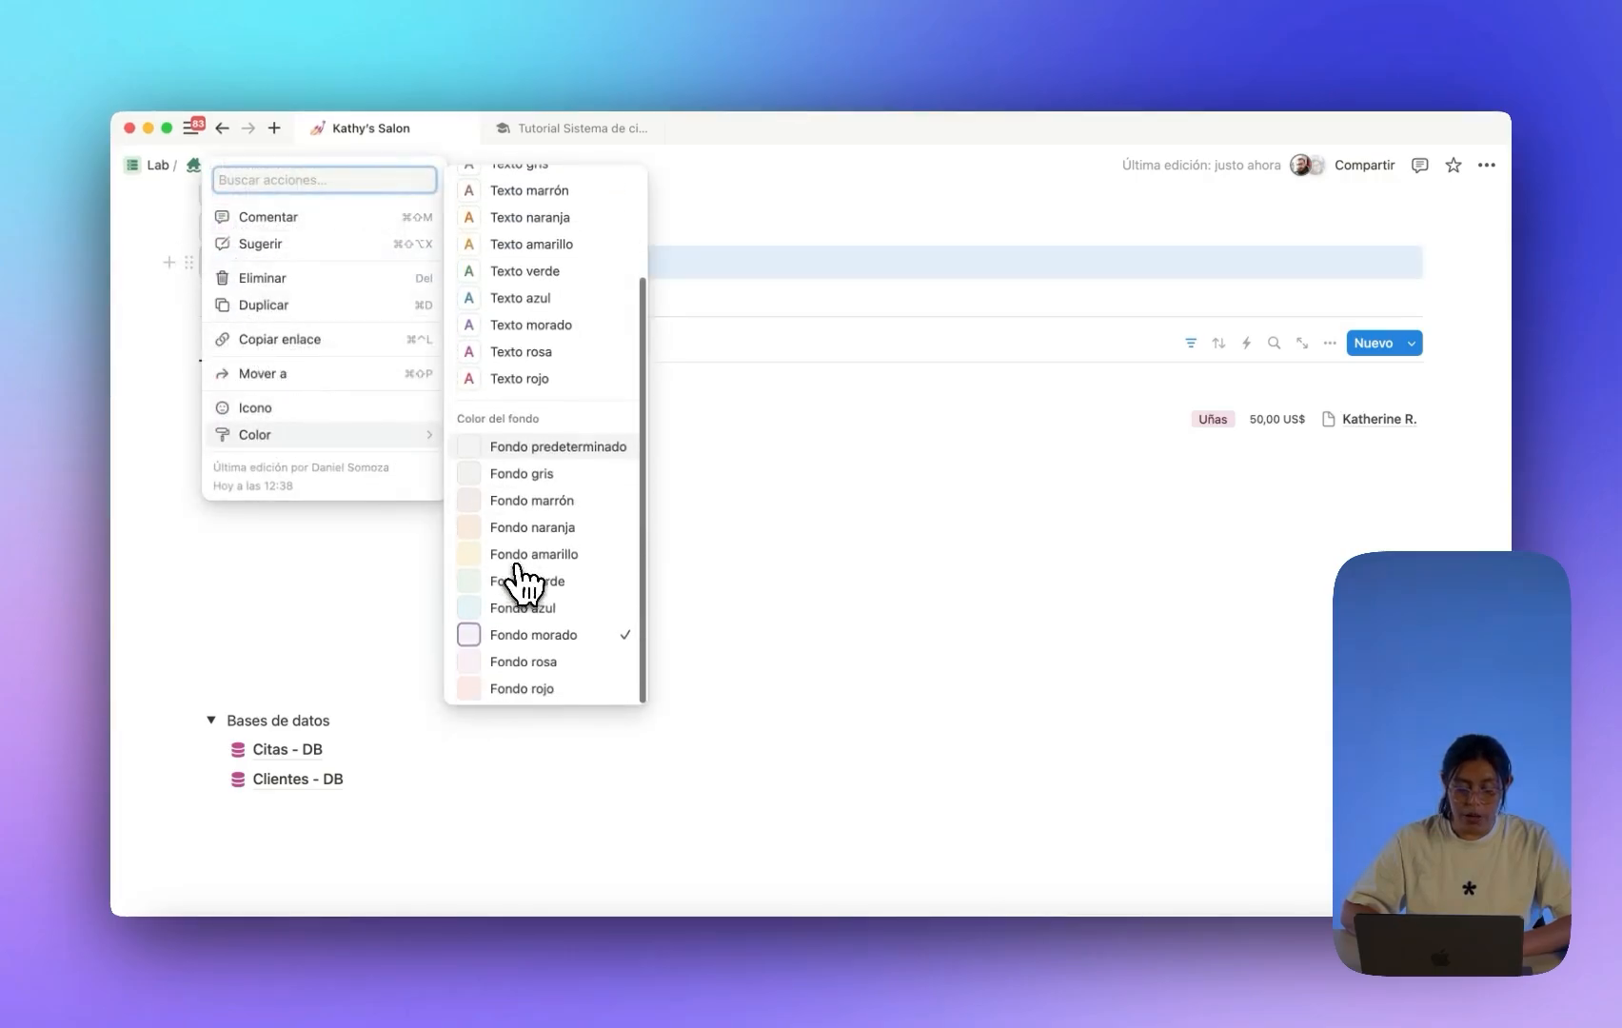
click(535, 614)
scroll(561, 514, up, 4)
click(369, 347)
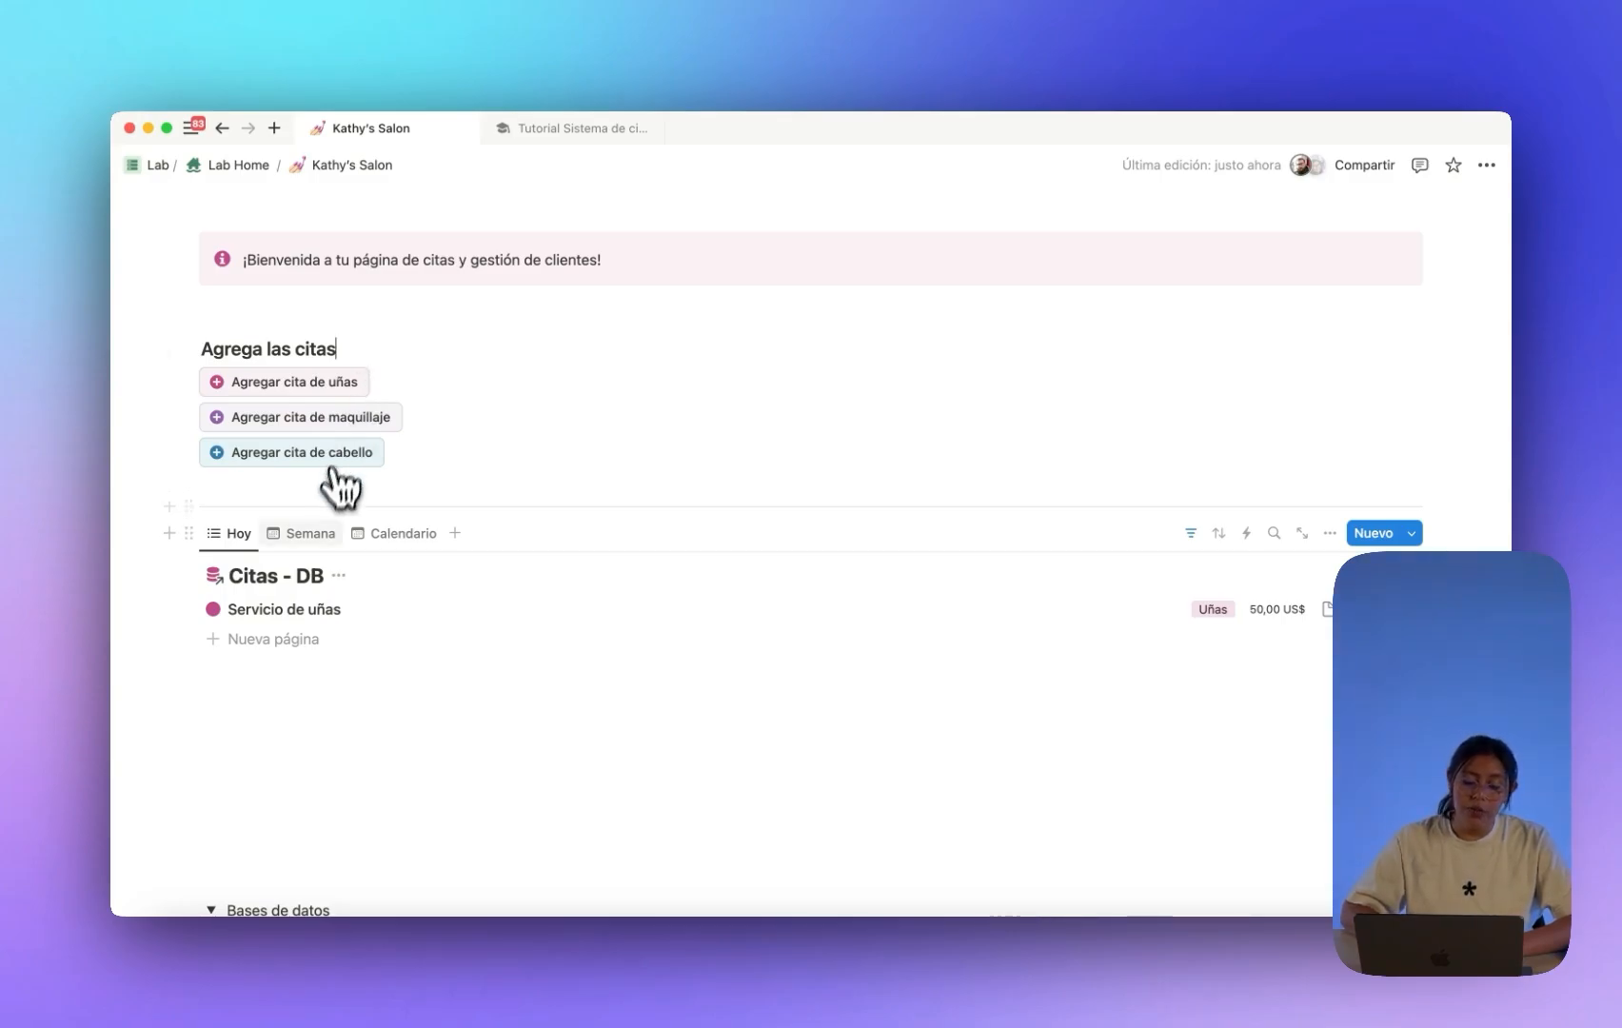
Show the Citas appointments in the week view, then the month calendar.
click(312, 533)
click(373, 535)
scroll(380, 552, down, 3)
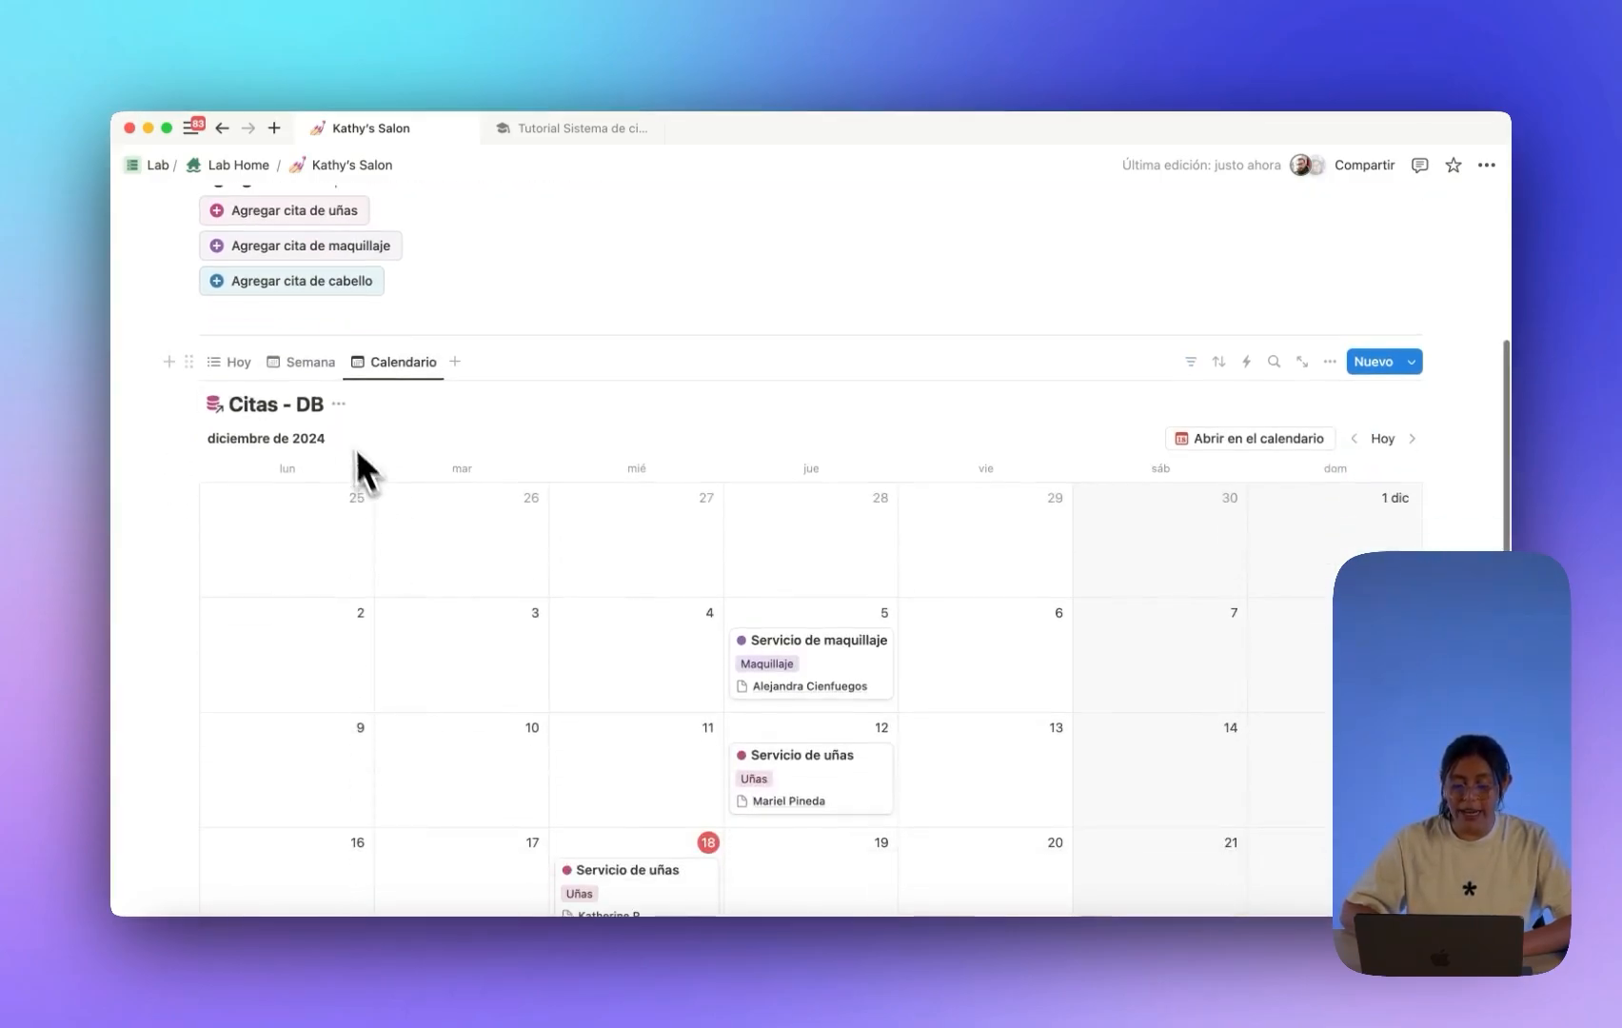
Return to the Semana view and look through the Nuevo appointment templates without choosing one.
click(310, 362)
scroll(569, 517, down, 1)
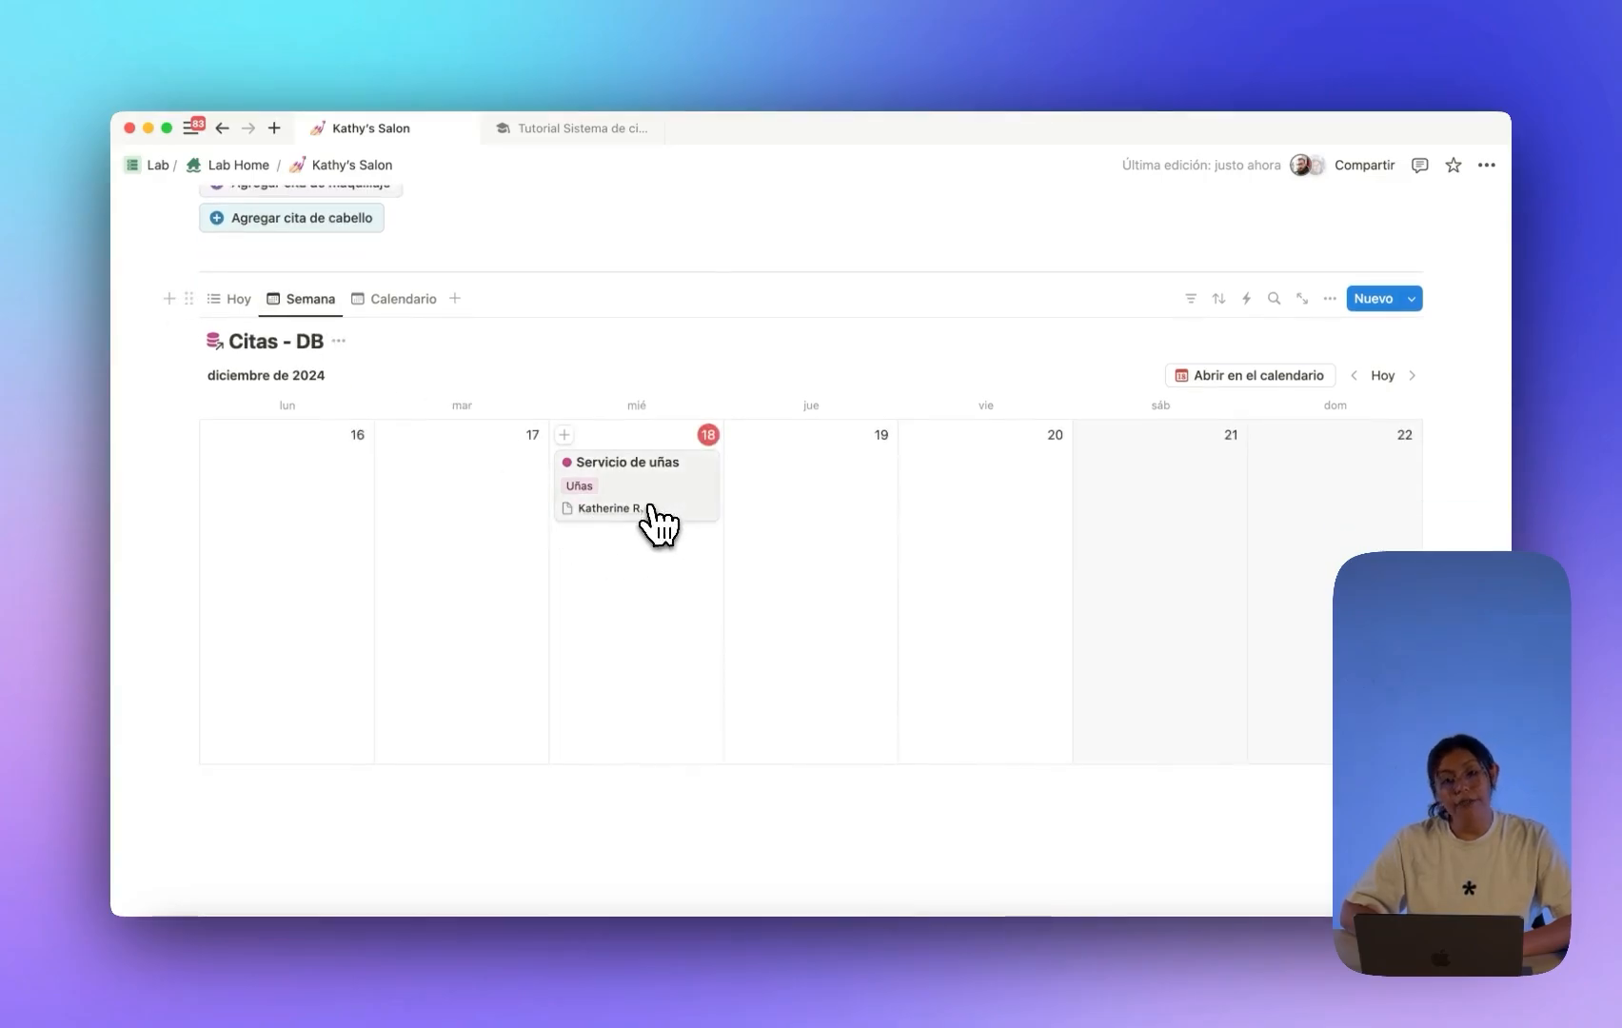
scroll(647, 509, up, 3)
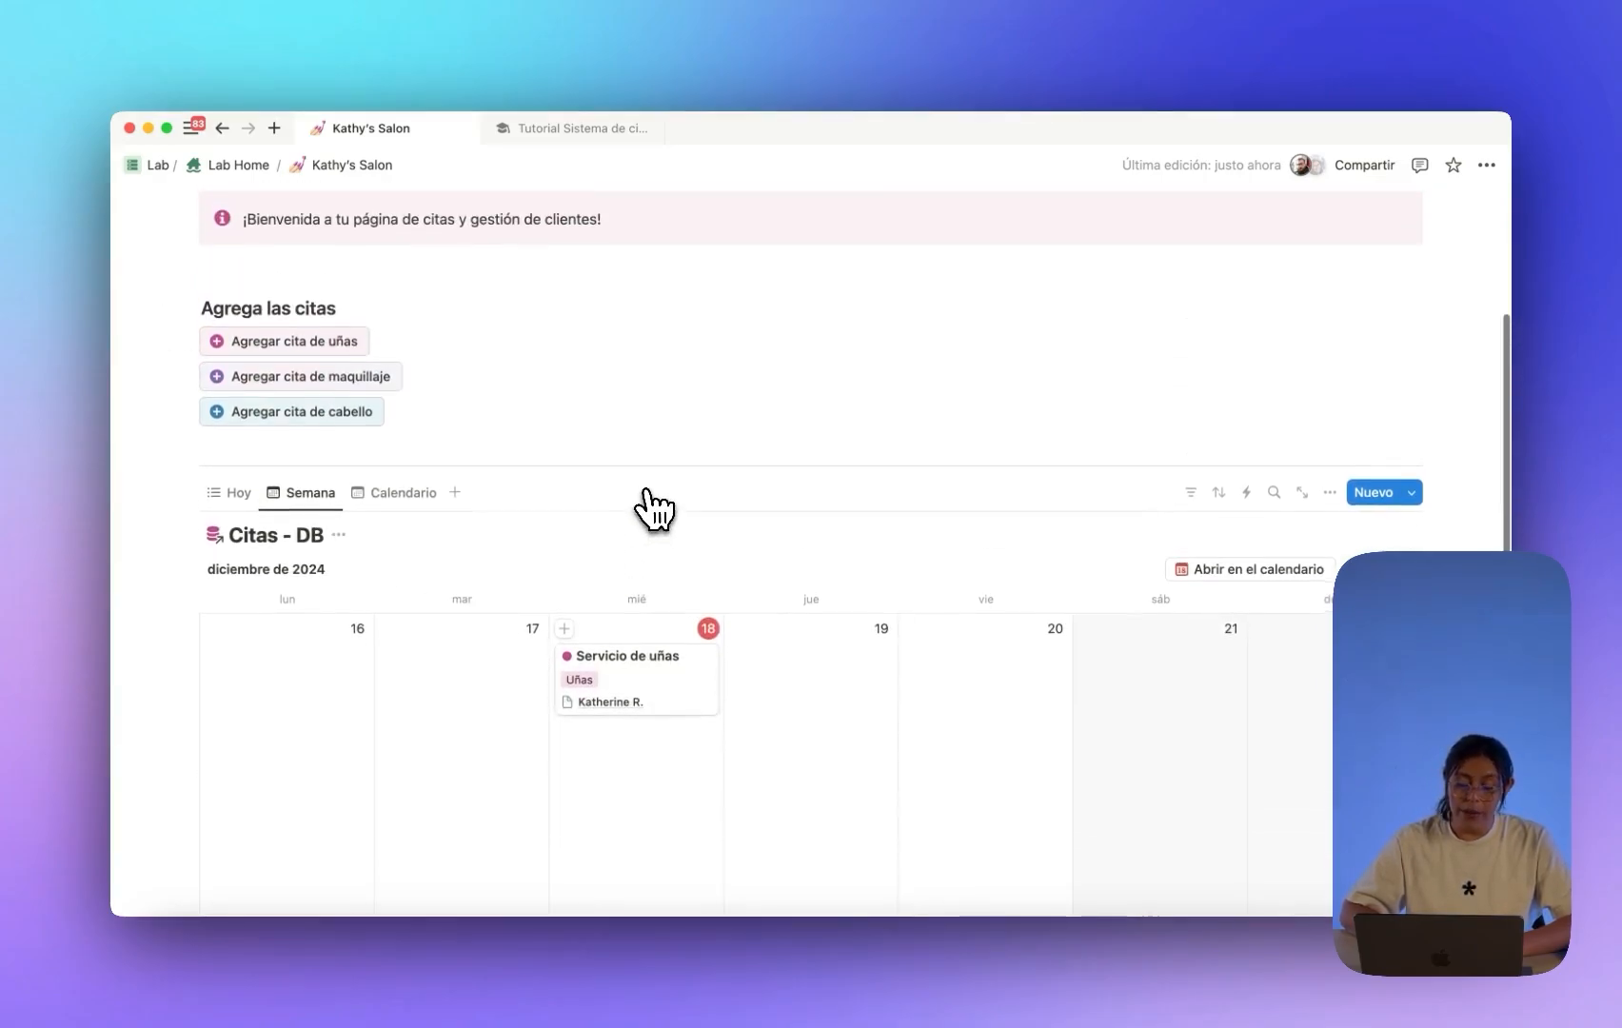
scroll(654, 509, up, 1)
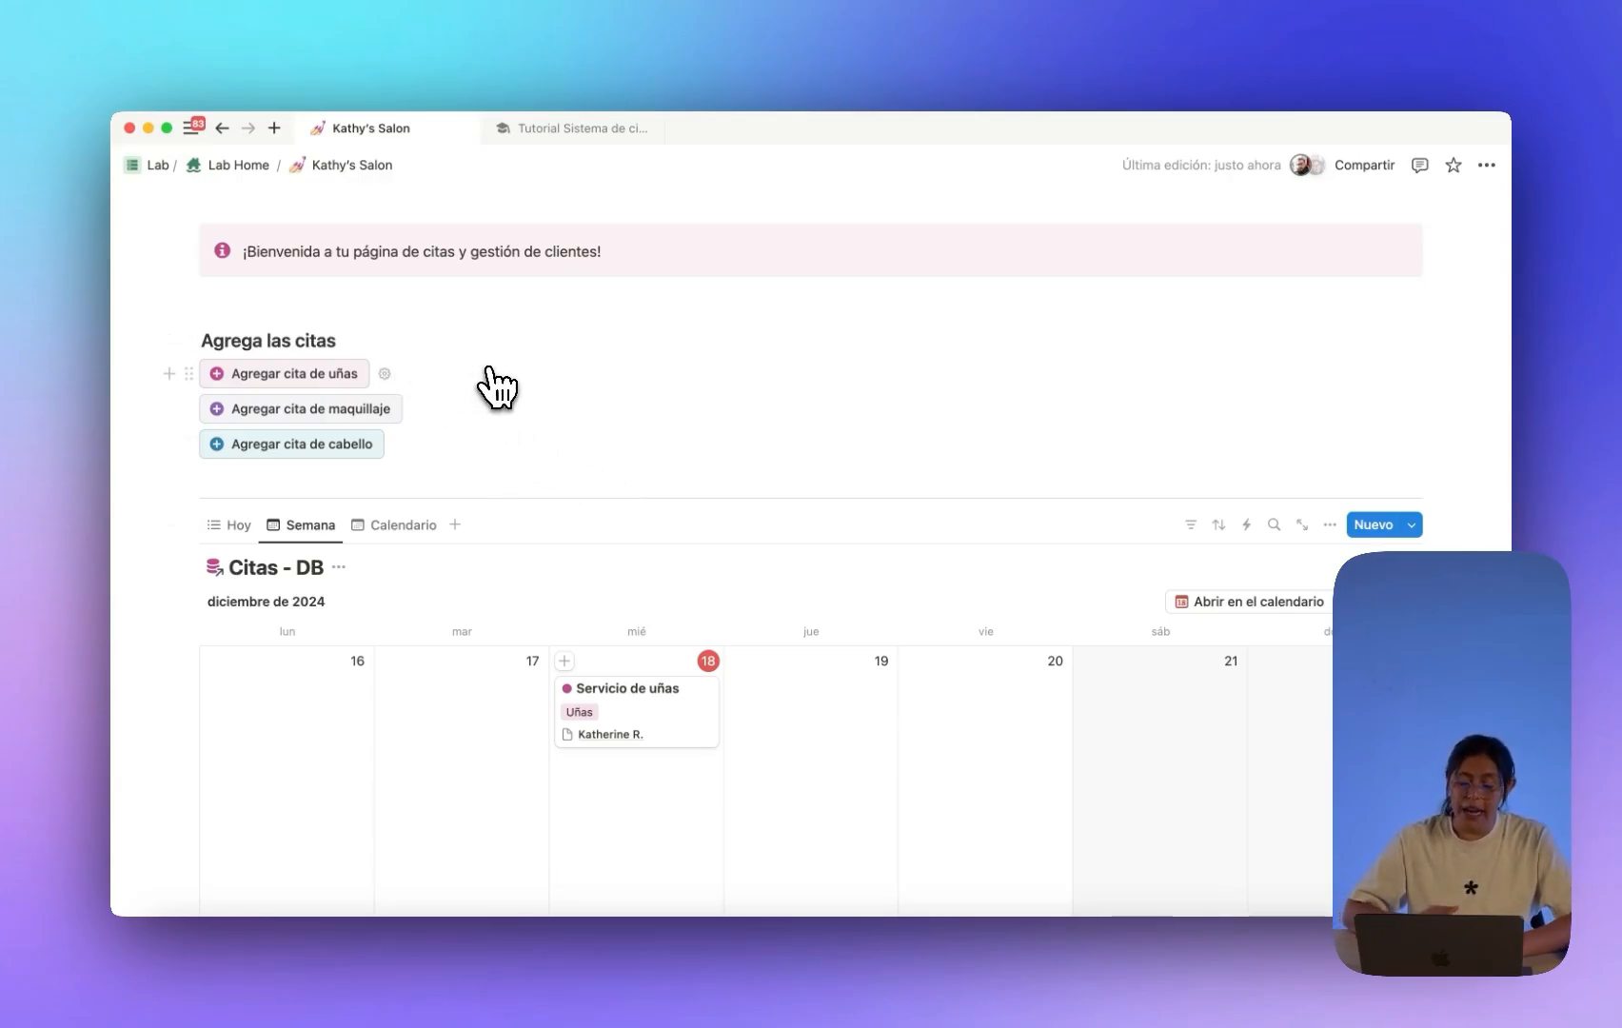
scroll(495, 385, down, 1)
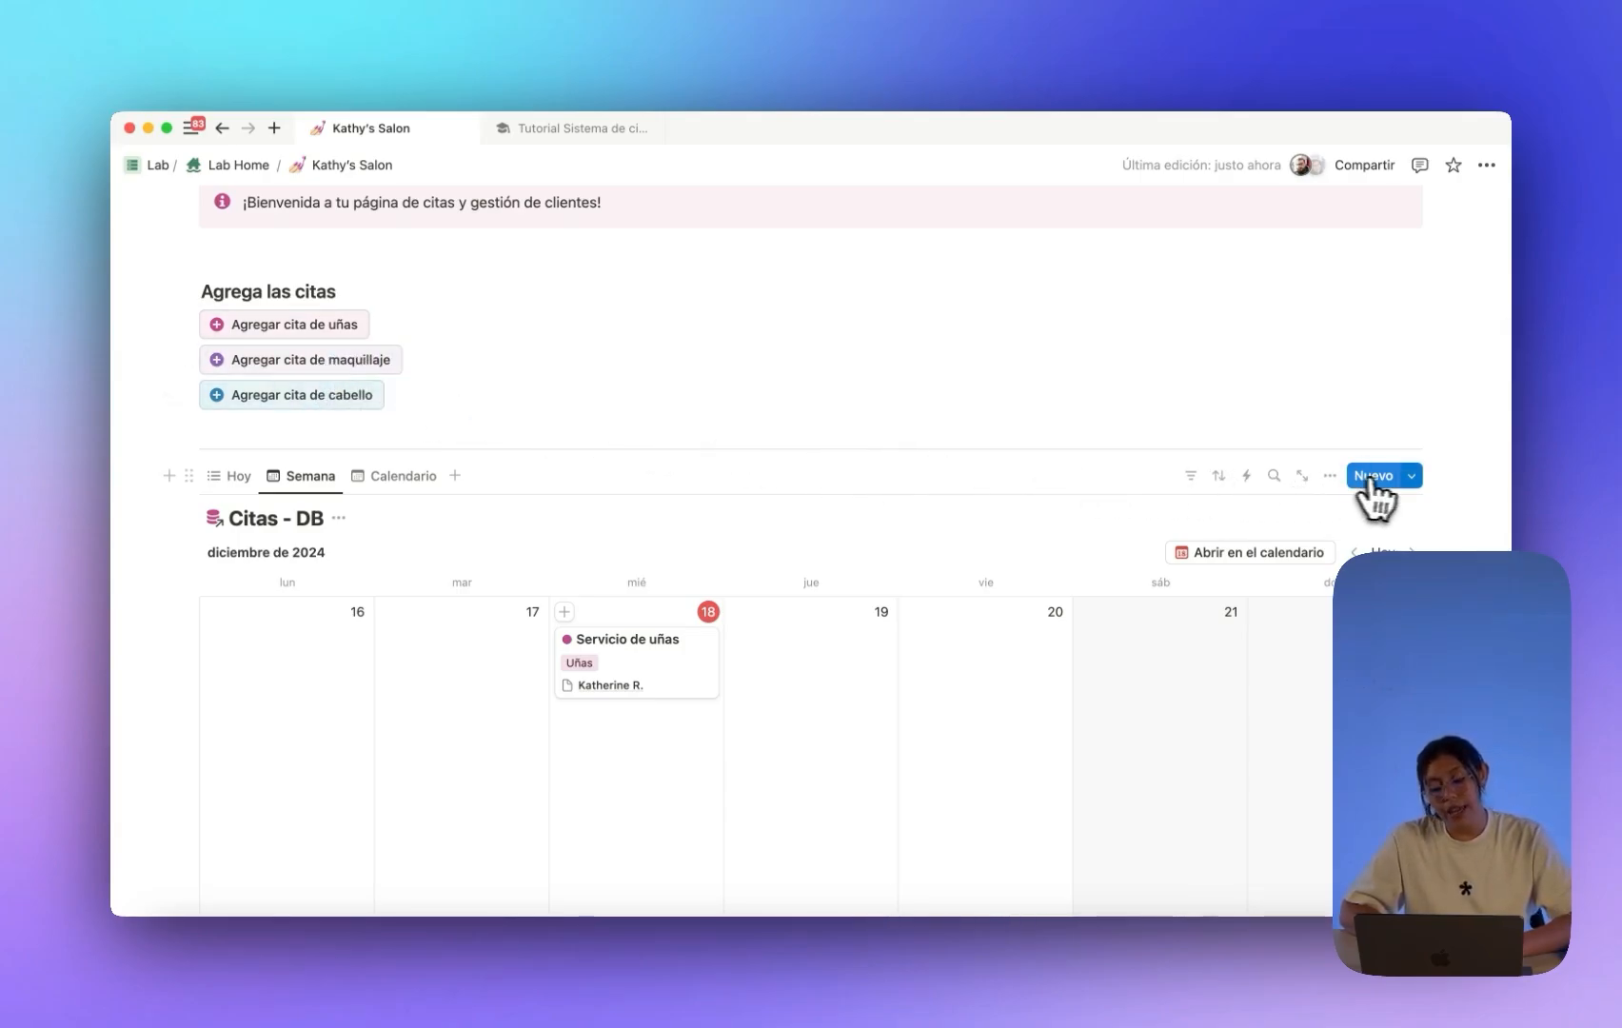
click(1412, 477)
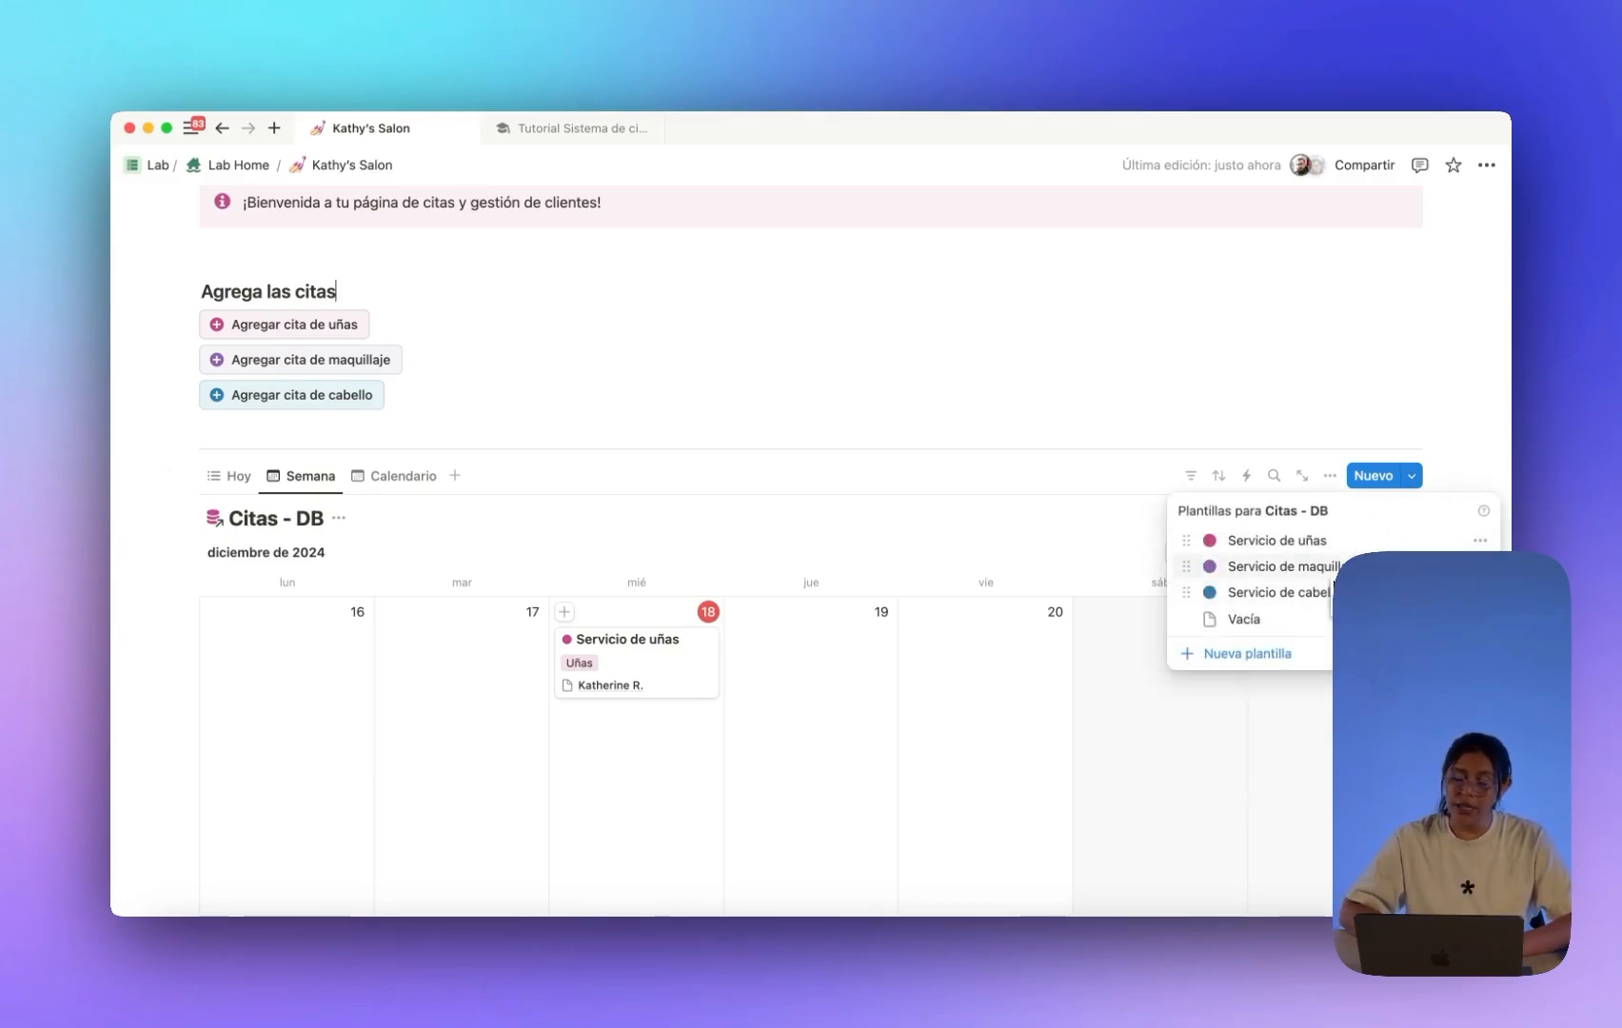
click(1234, 400)
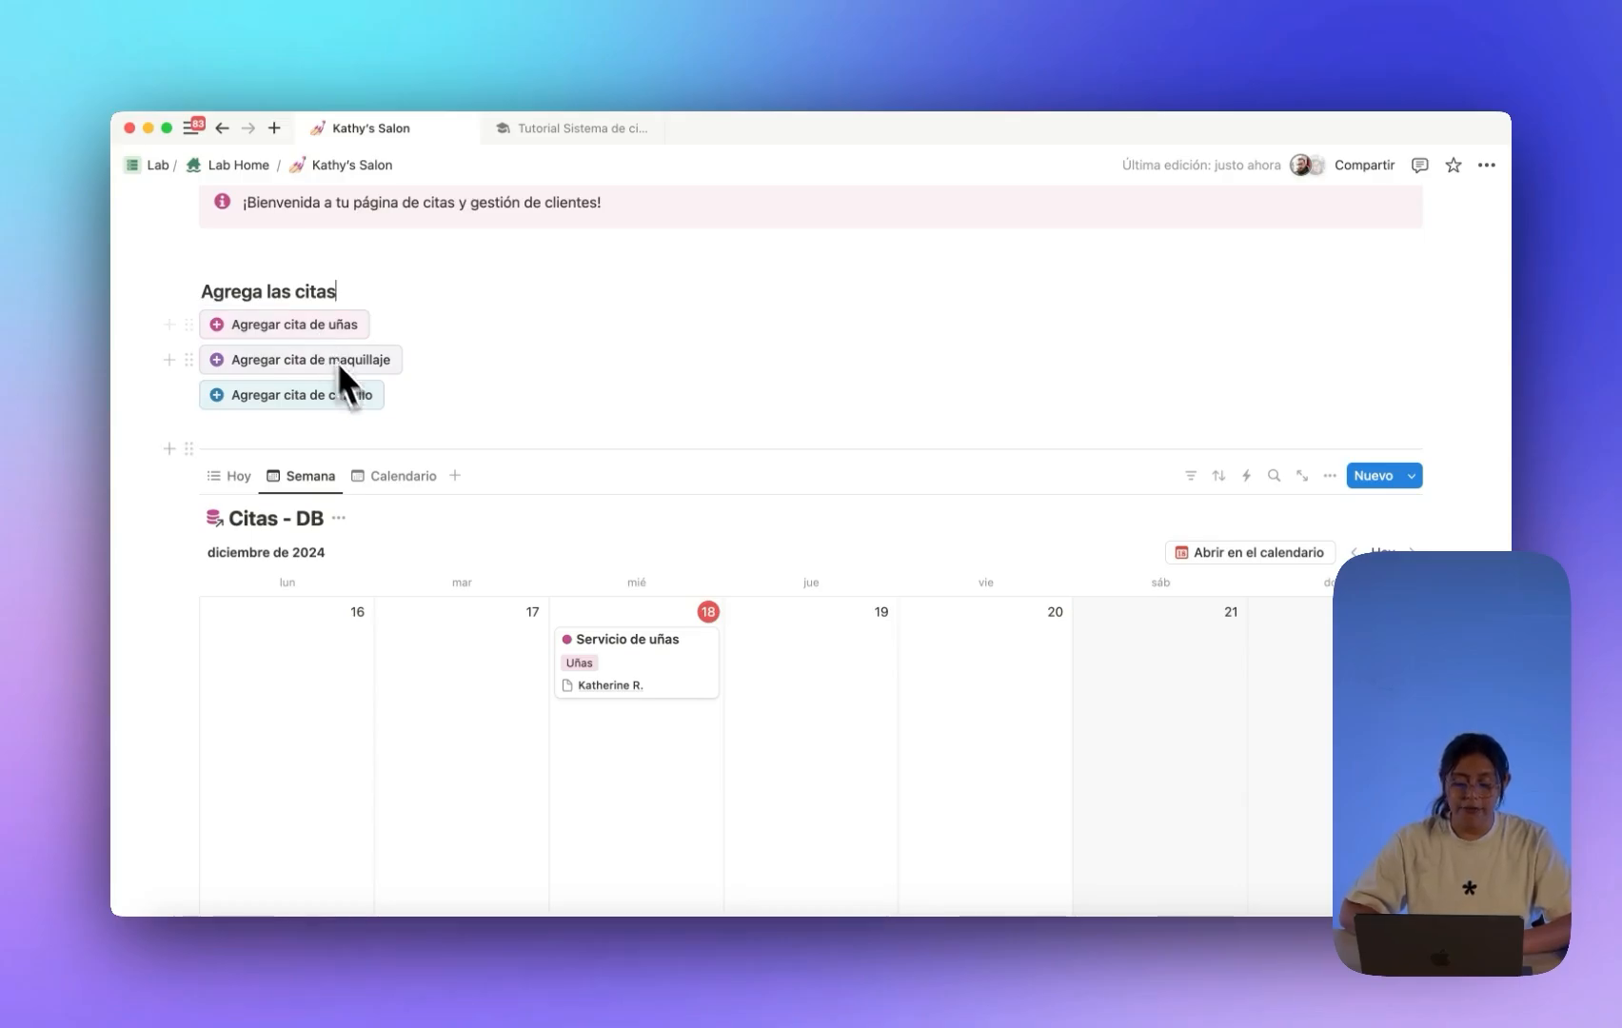
scroll(406, 462, up, 2)
scroll(412, 474, down, 3)
Switch the Citas view to the Hoy list.
click(245, 444)
scroll(416, 494, down, 4)
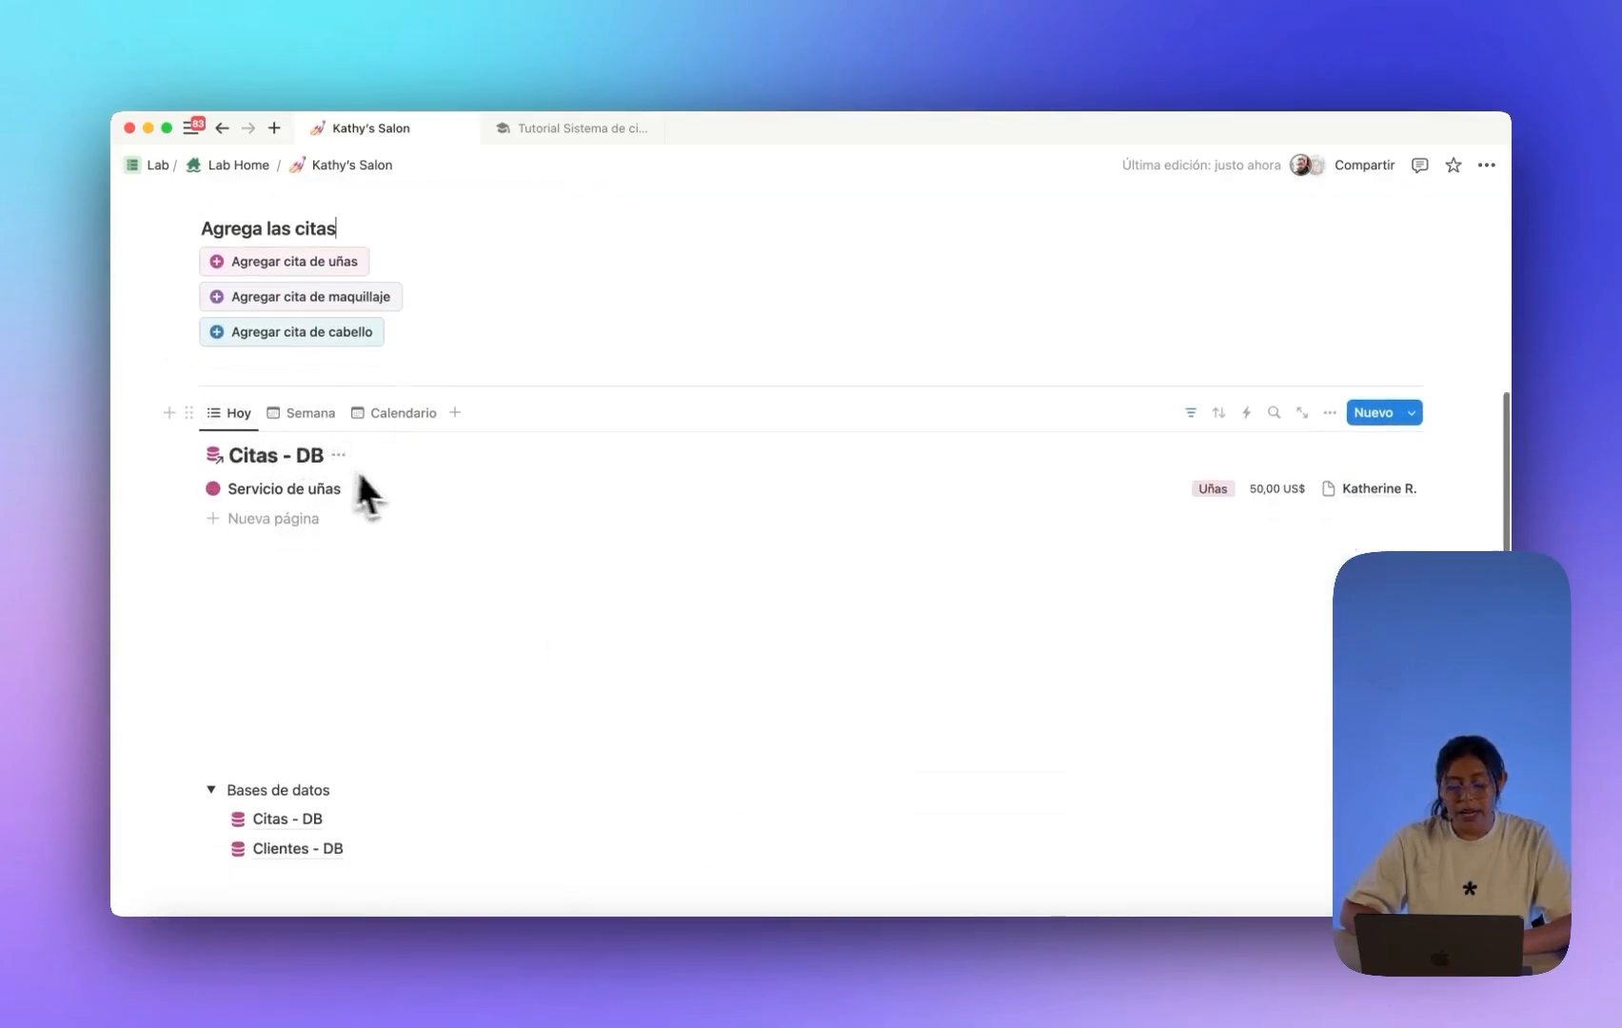
scroll(427, 499, up, 3)
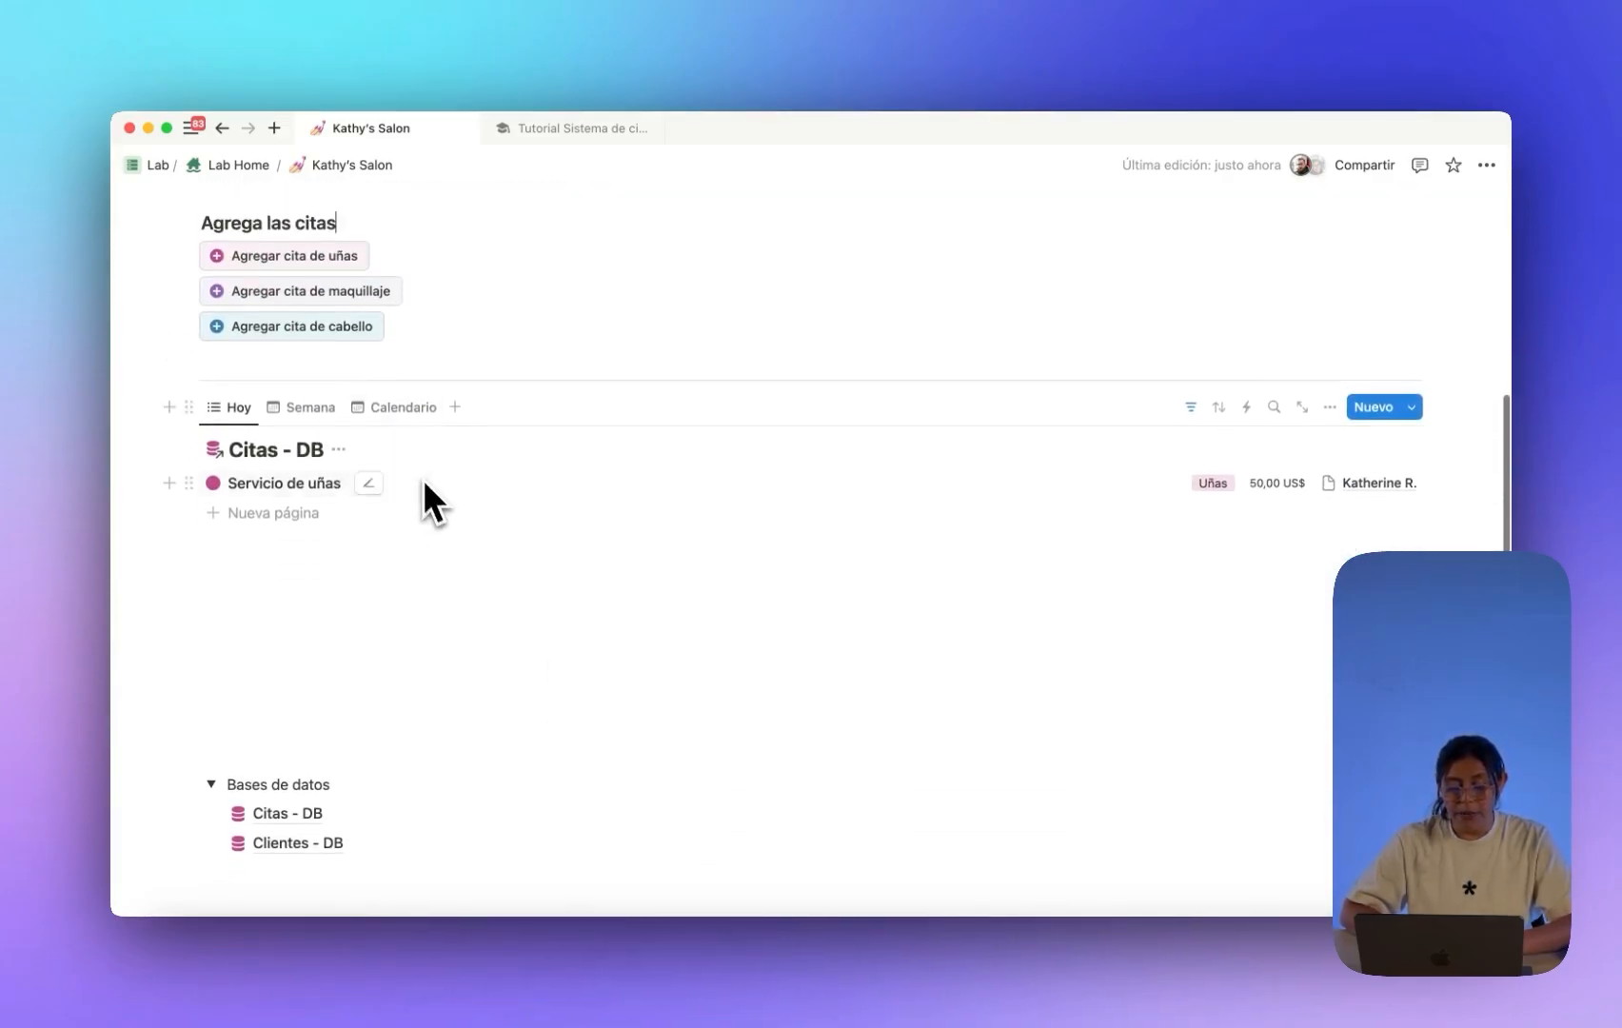
Add a makeup appointment priced at 100,00 US$ linked to the second listed client.
click(331, 302)
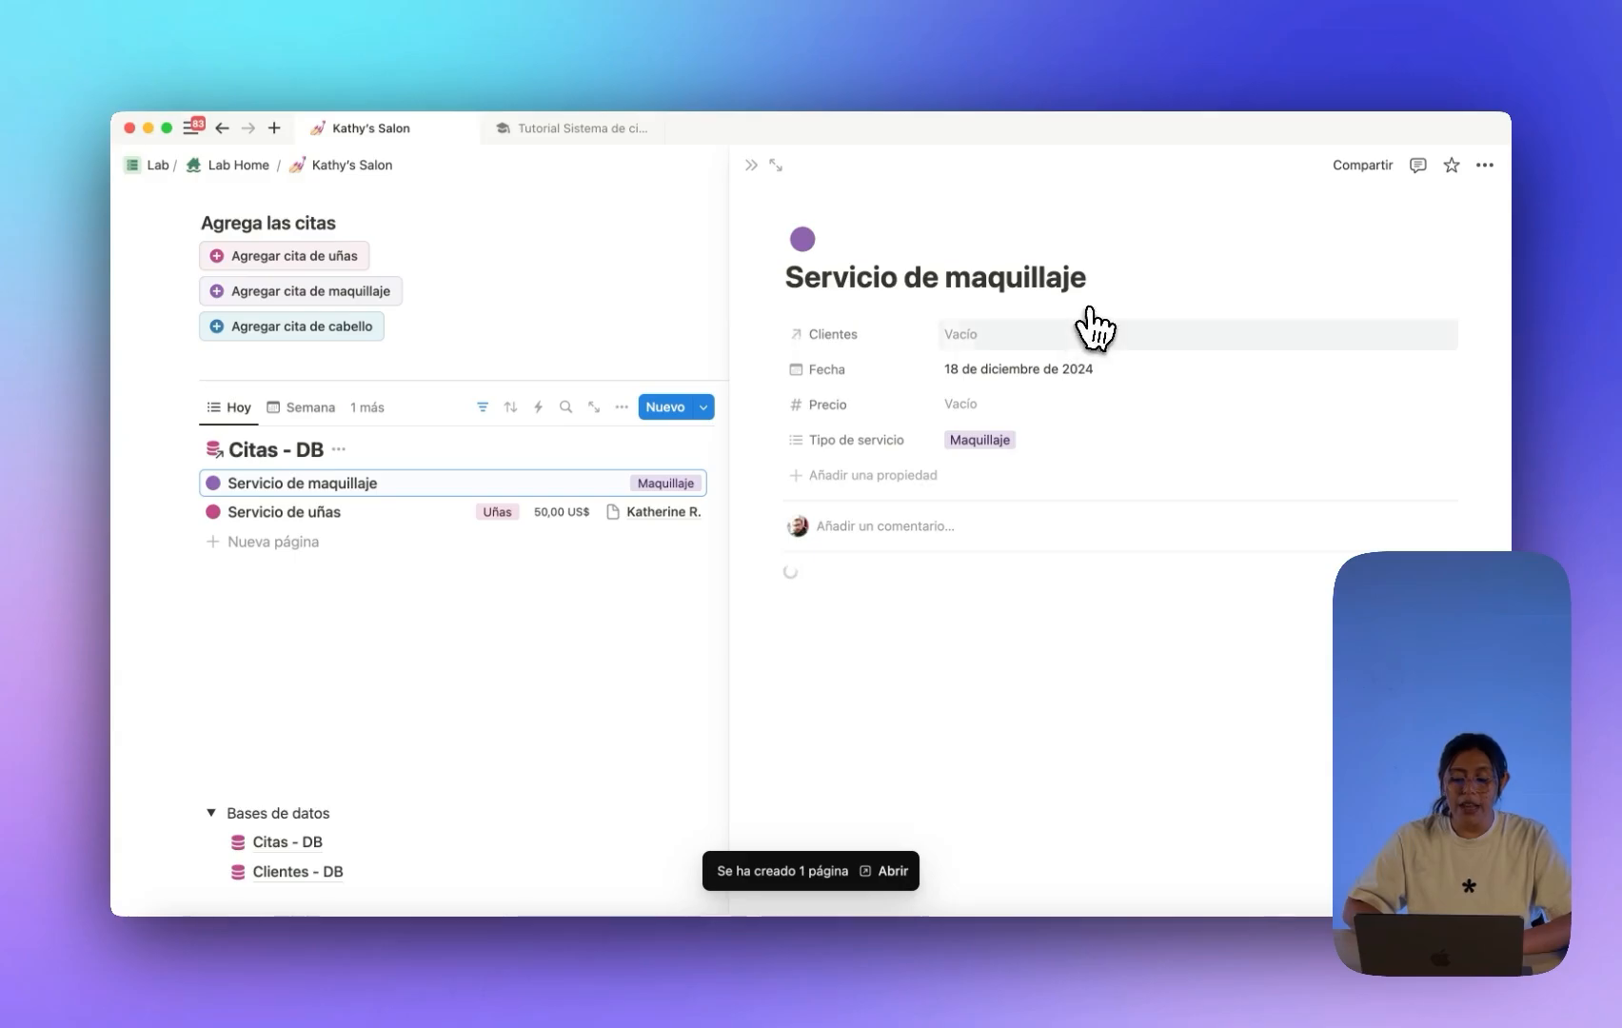
click(1018, 403)
text(100)
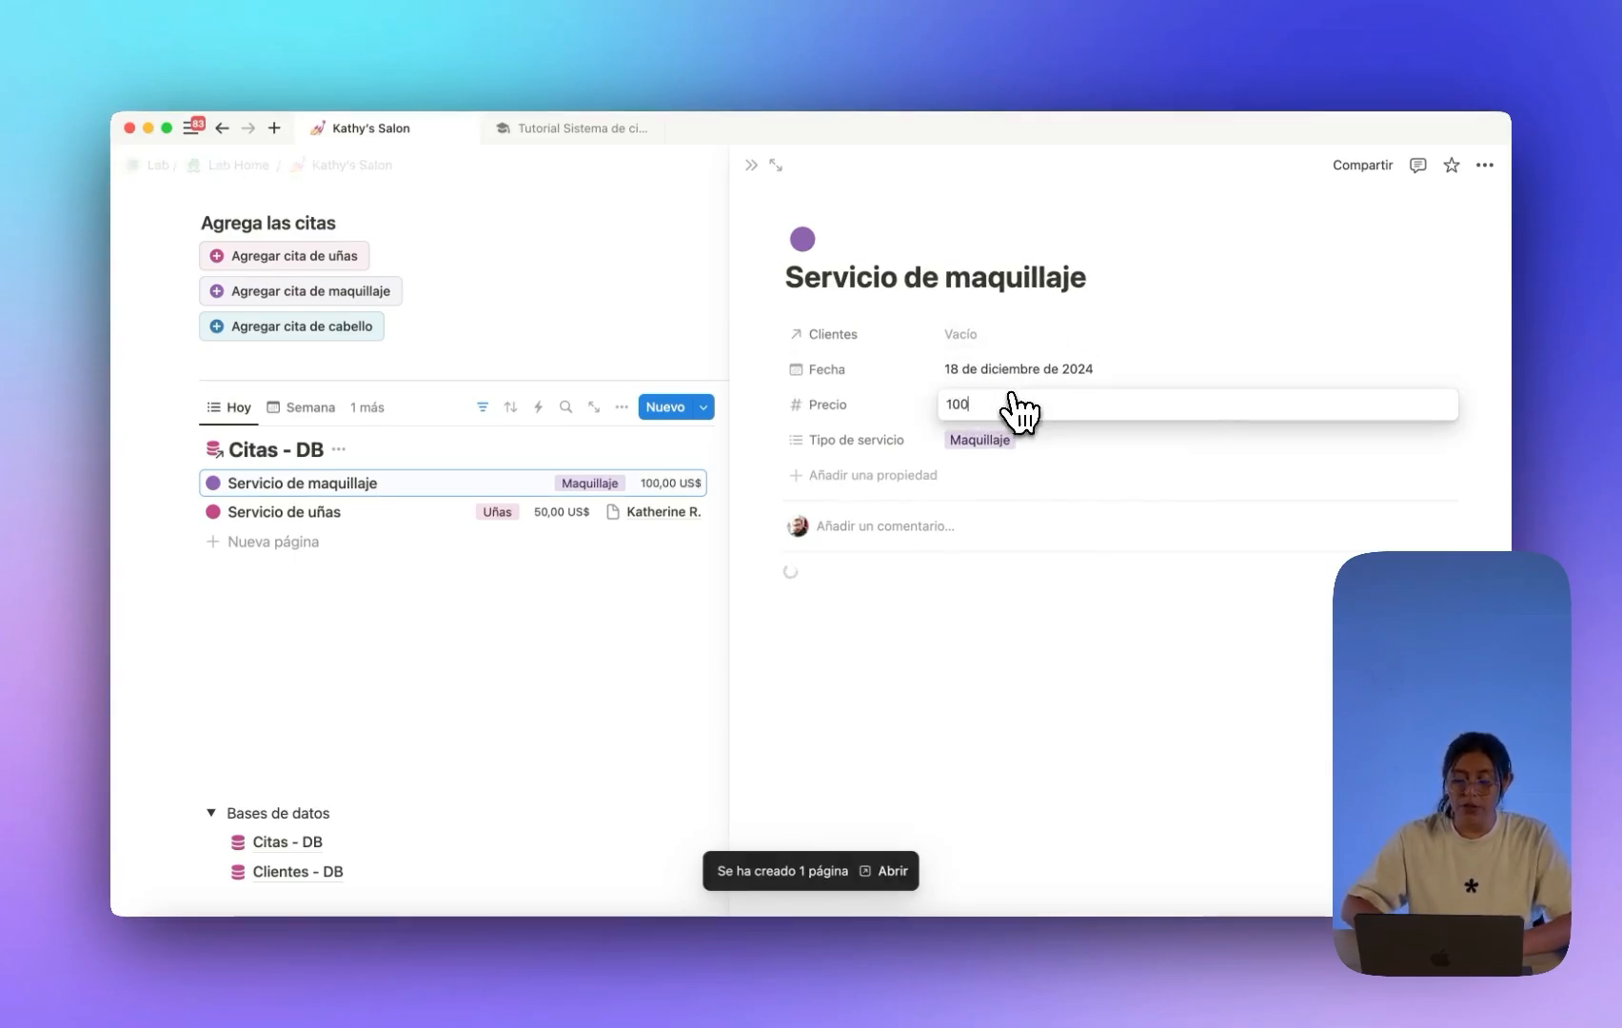
key(Return)
click(1042, 333)
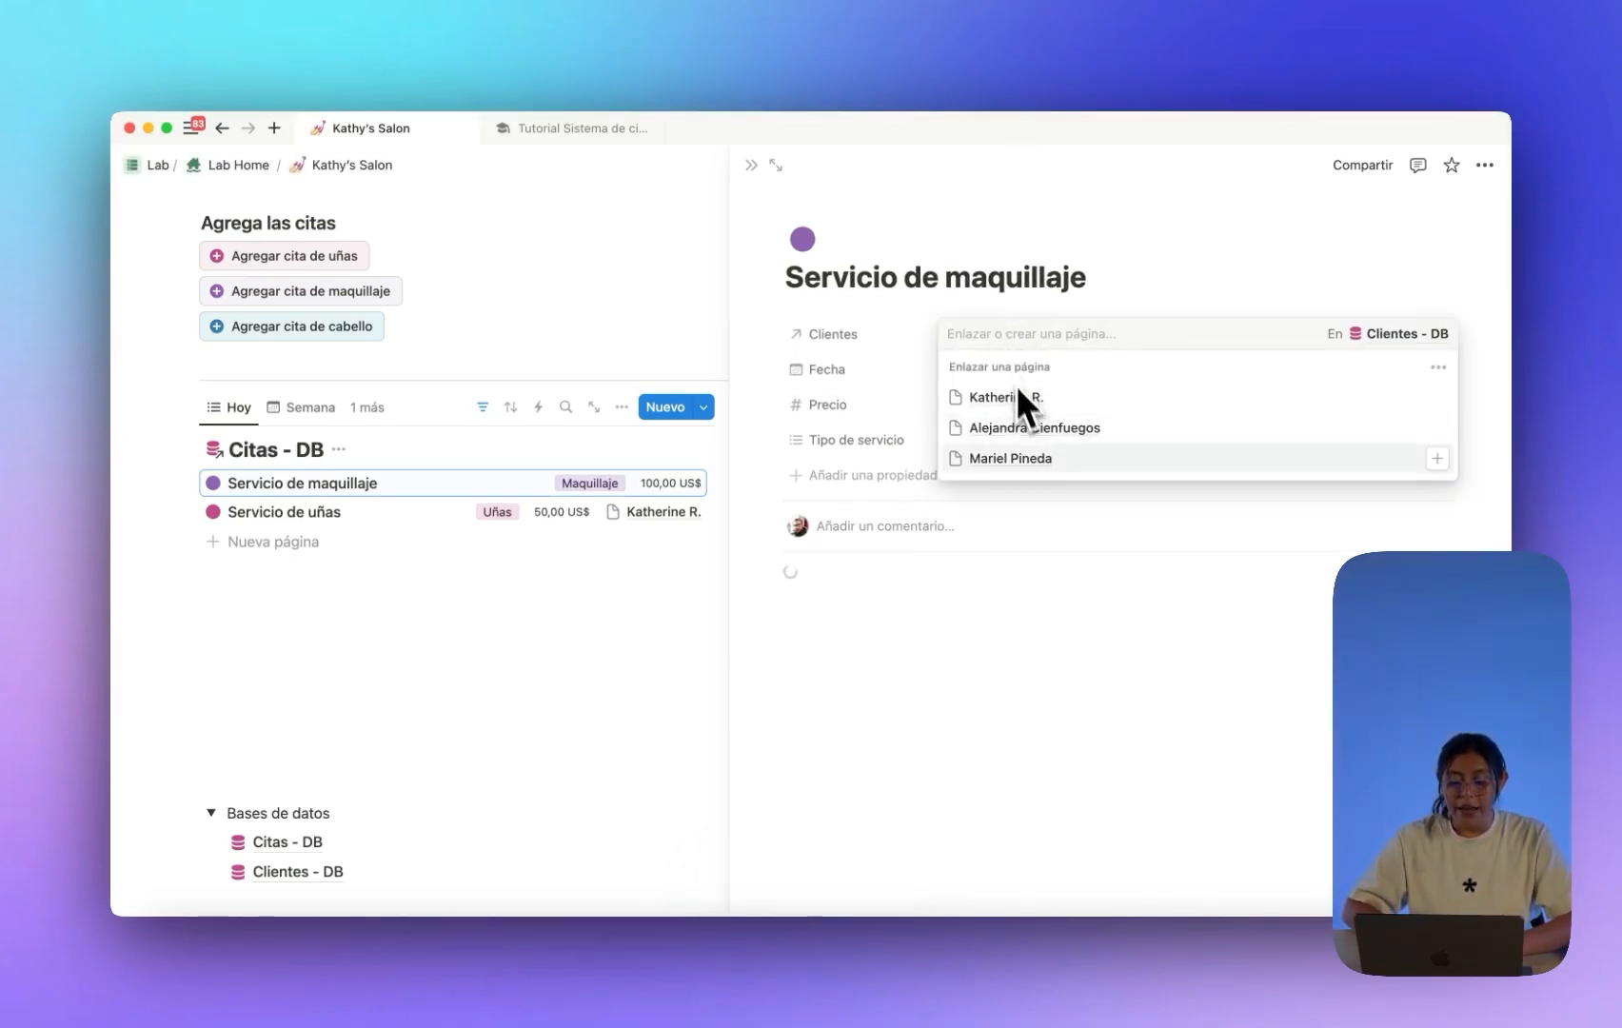
click(1032, 430)
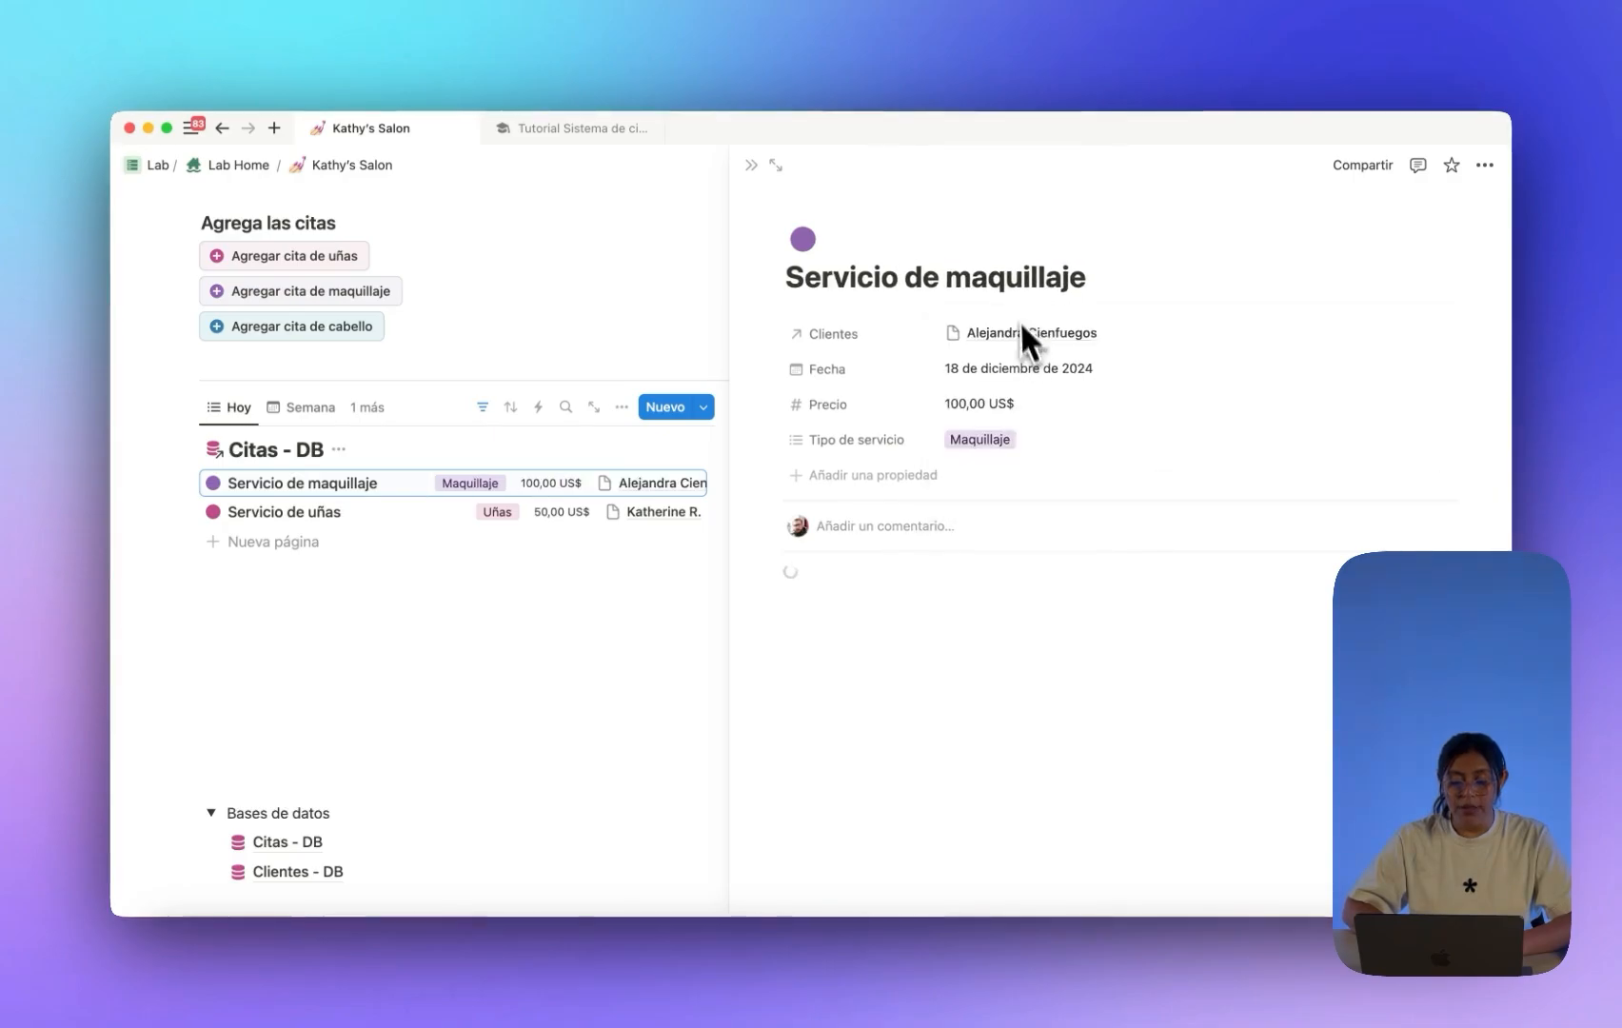
click(751, 164)
Start a new empty line below the appointments database.
scroll(868, 423, up, 5)
scroll(868, 424, down, 3)
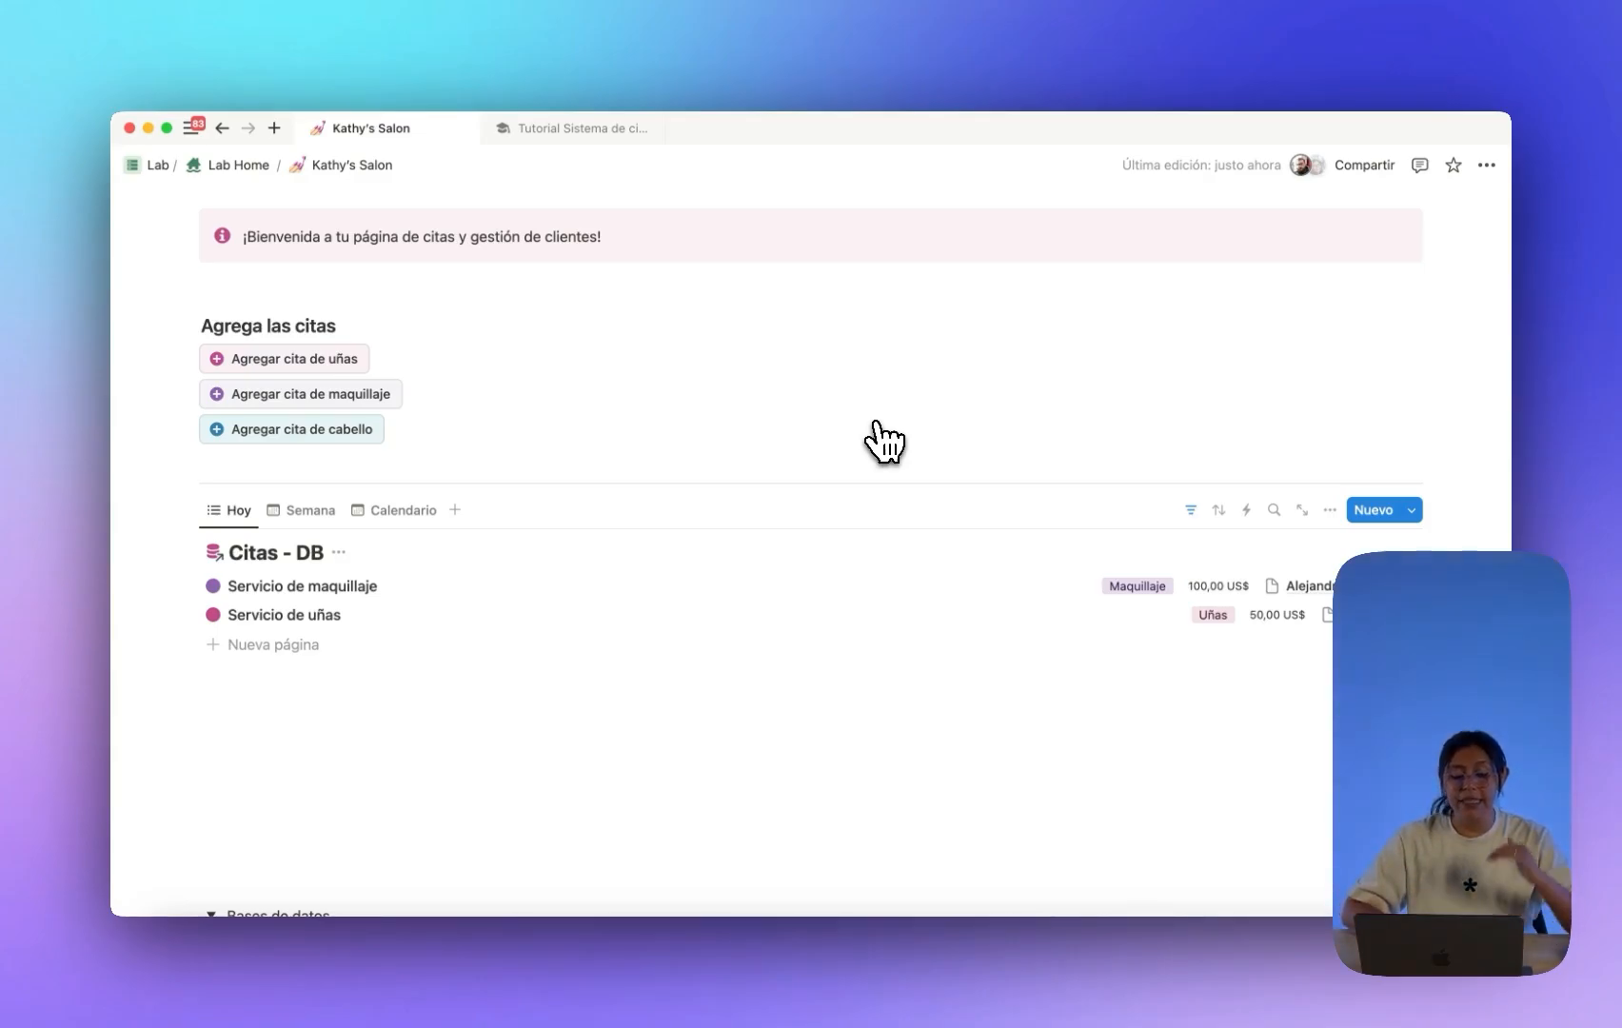
scroll(883, 442, down, 3)
click(390, 595)
Add an H3 heading reading 'Visualiza tus clientes'.
scroll(362, 614, up, 1)
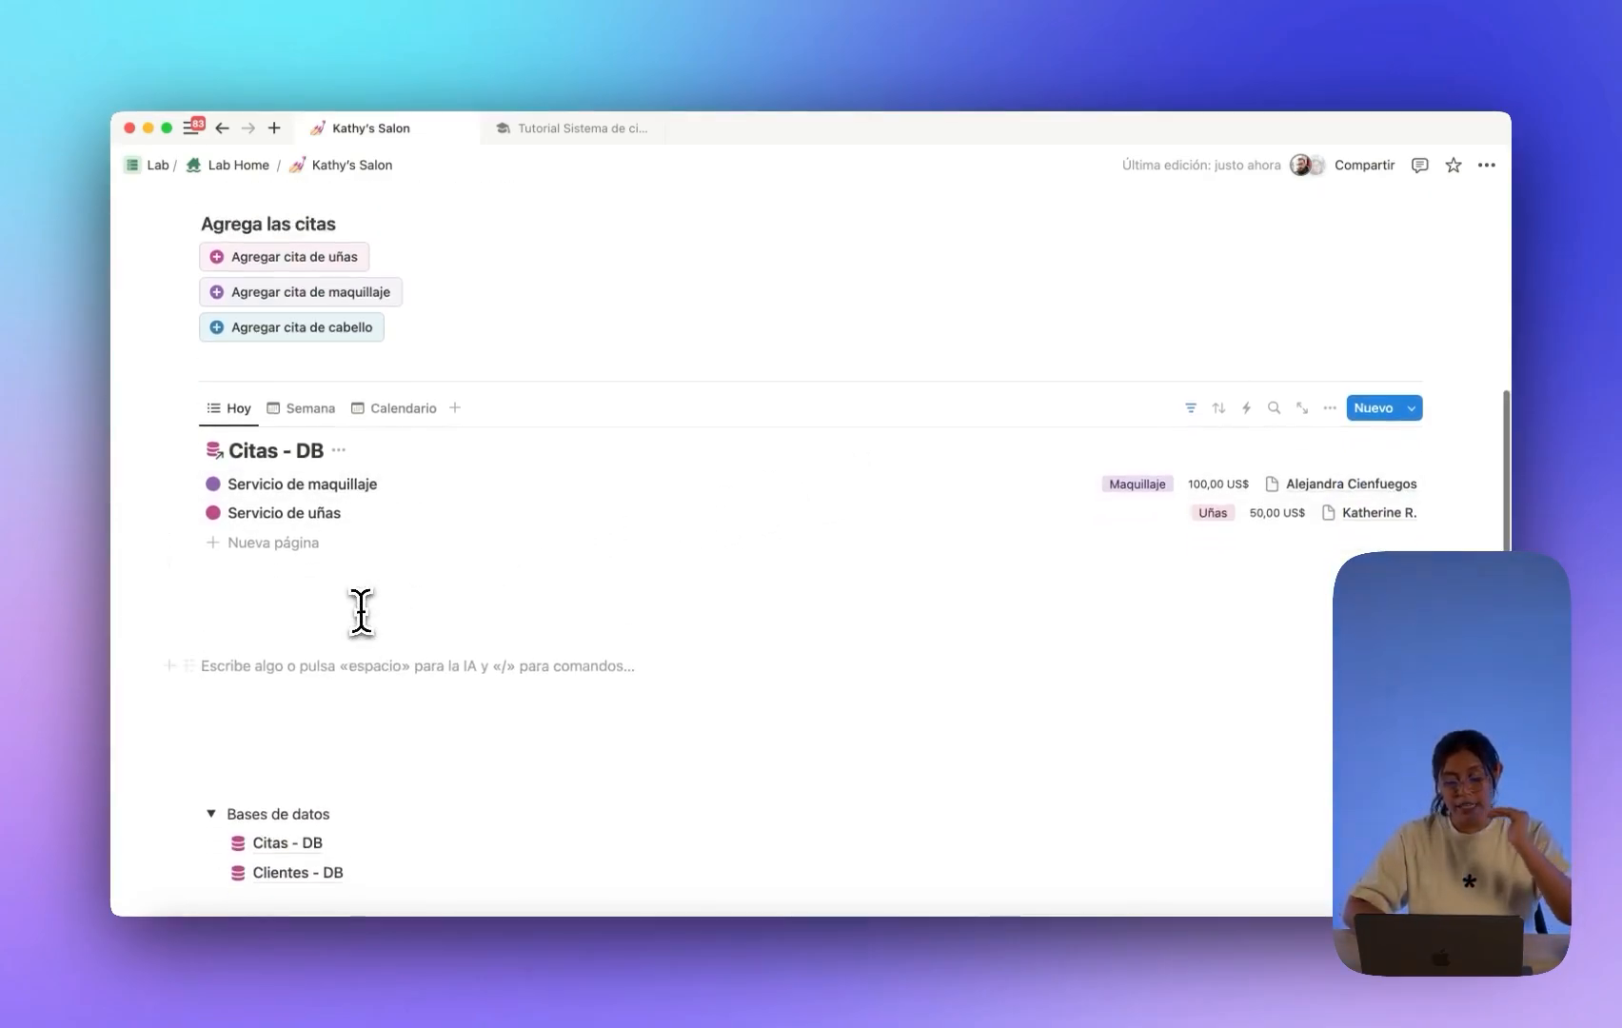
scroll(361, 612, up, 2)
scroll(419, 545, down, 3)
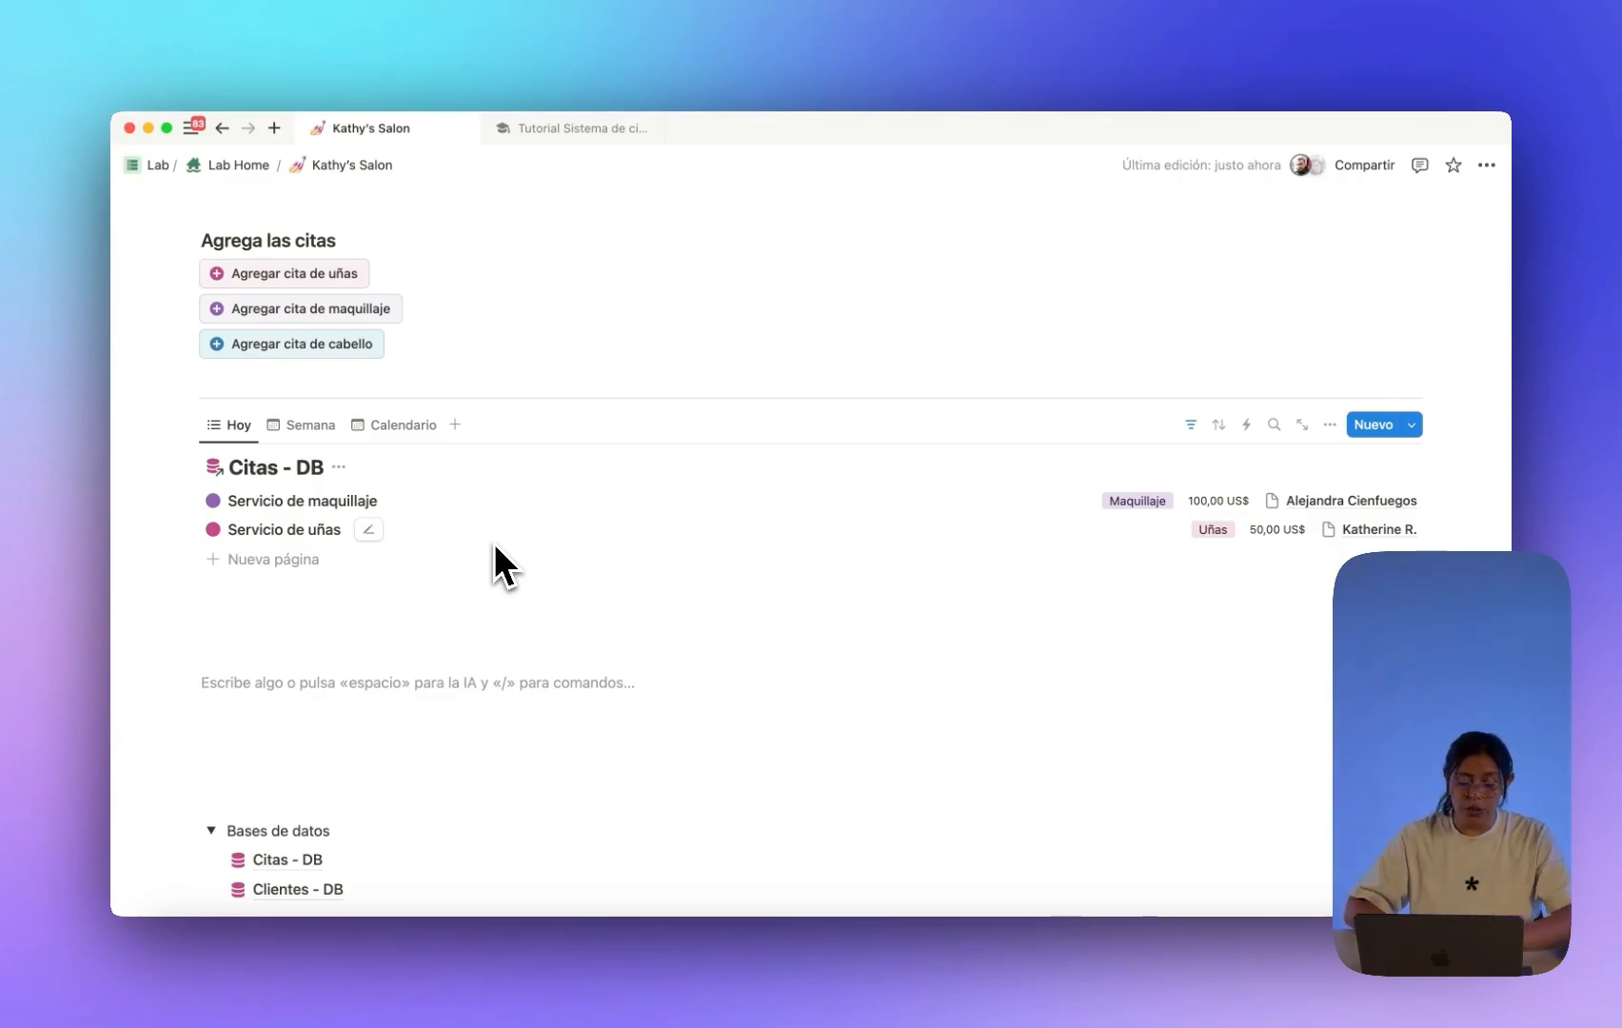
scroll(494, 544, down, 1)
text(/h)
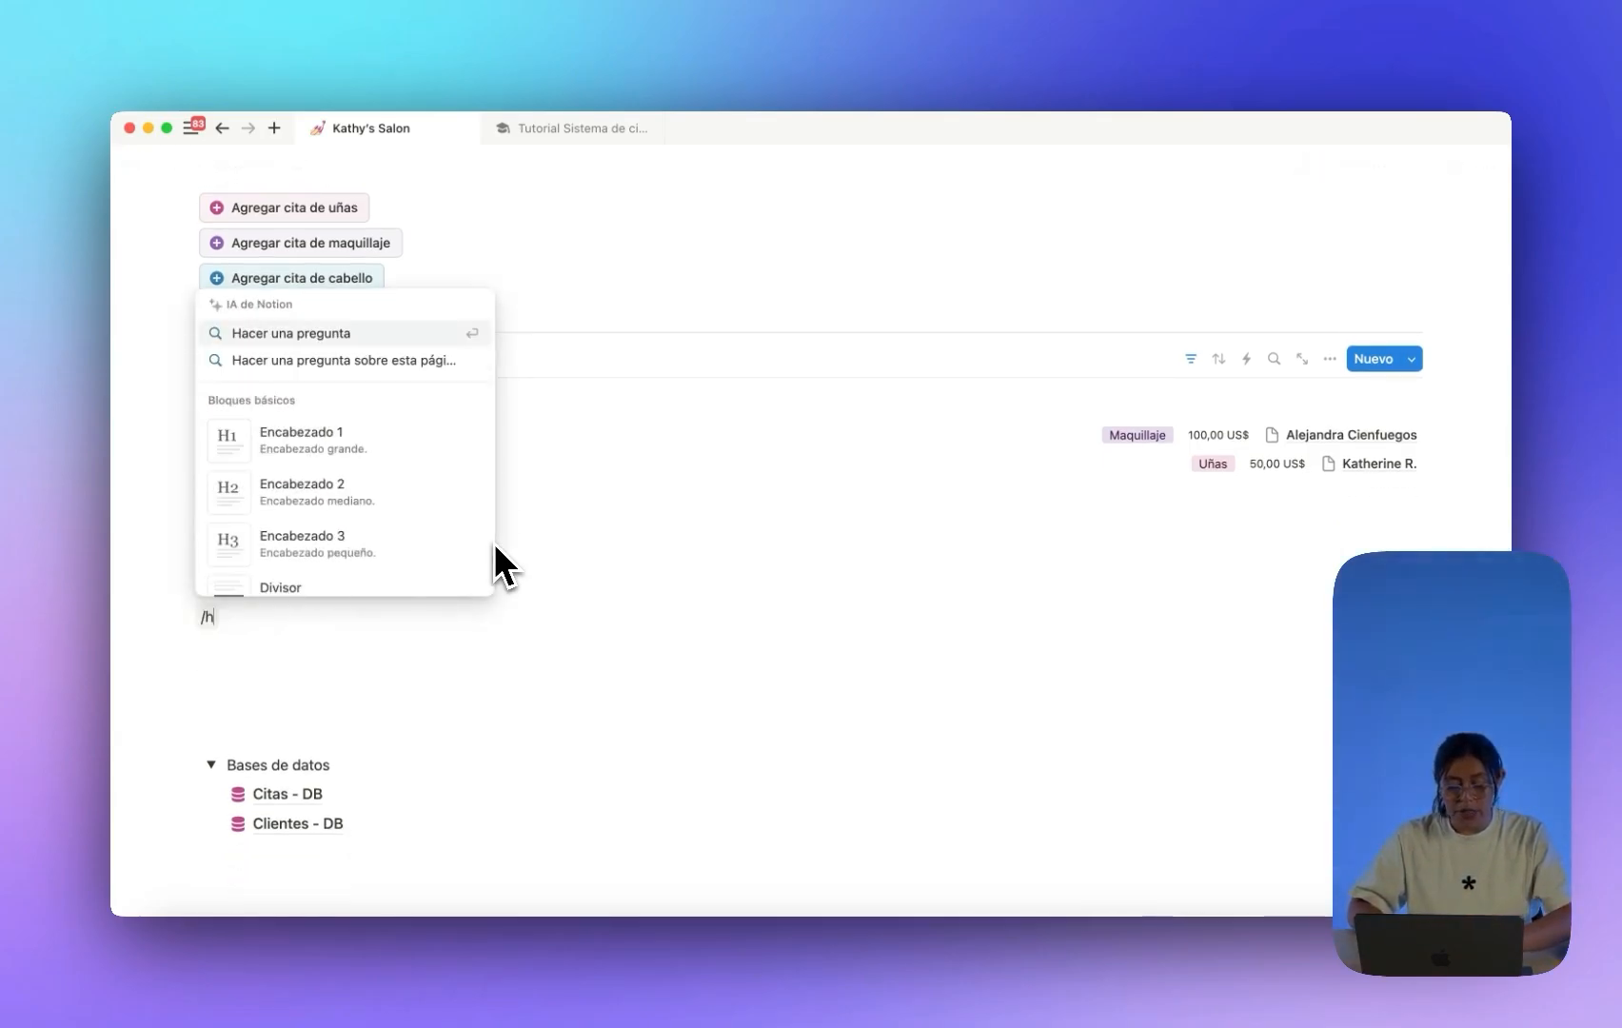
text(3)
key(Return)
scroll(494, 542, up, 2)
scroll(494, 542, down, 1)
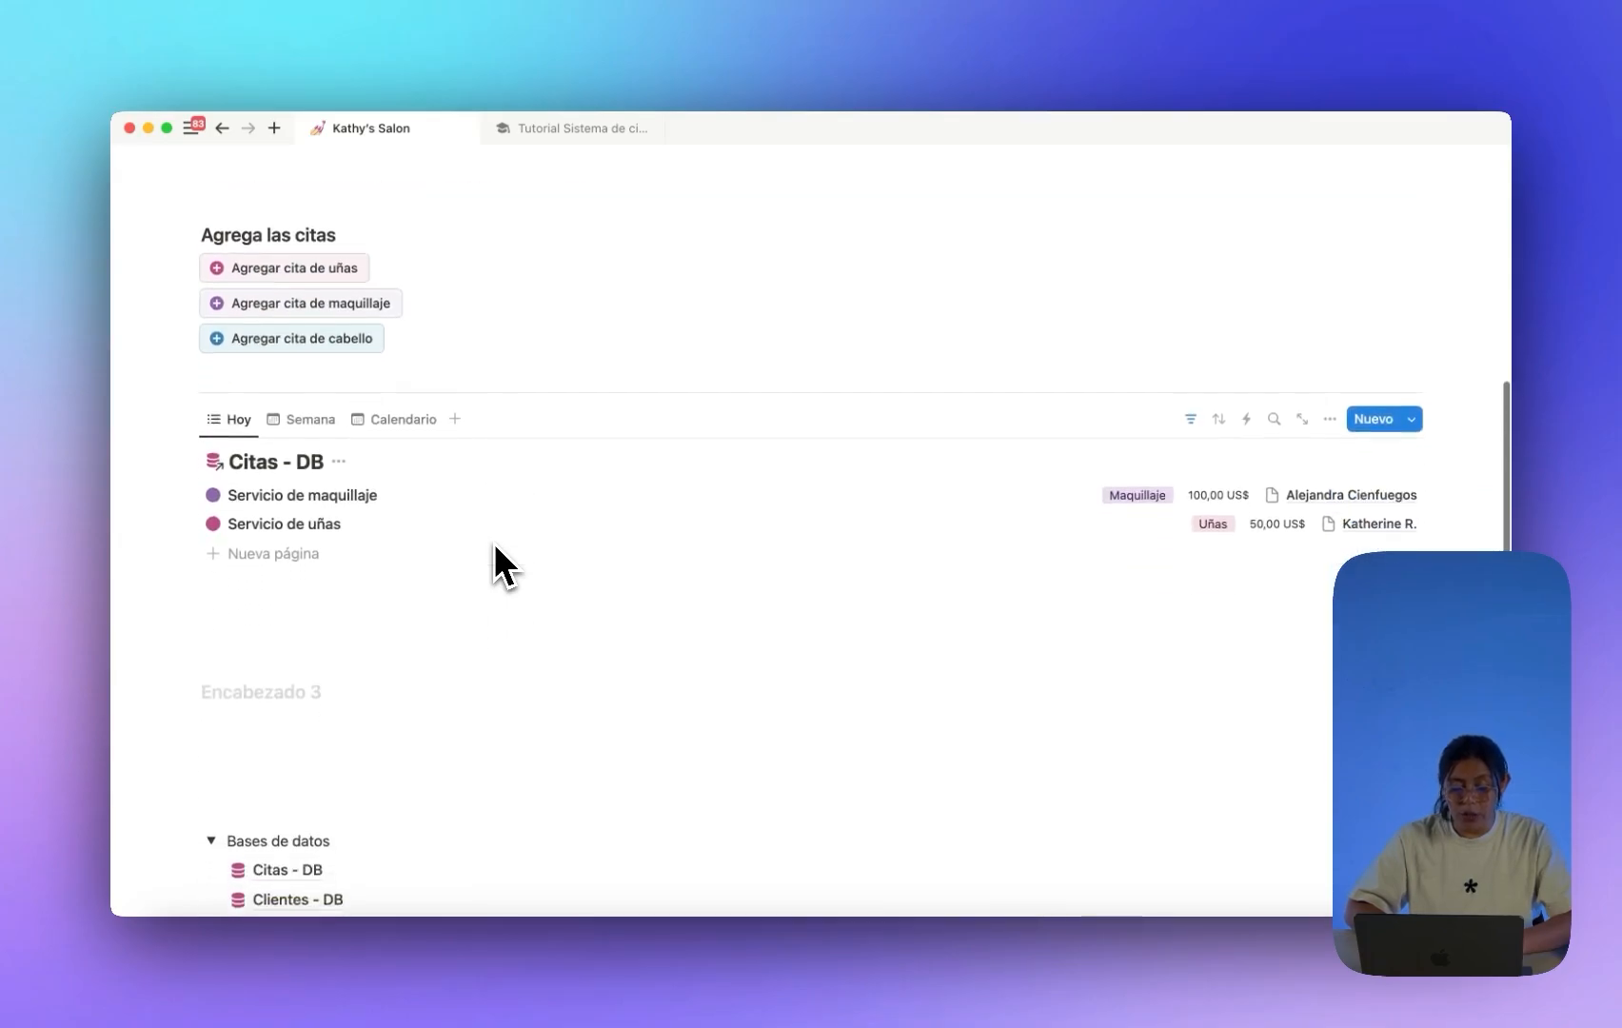
scroll(494, 542, down, 2)
text(Visauliz)
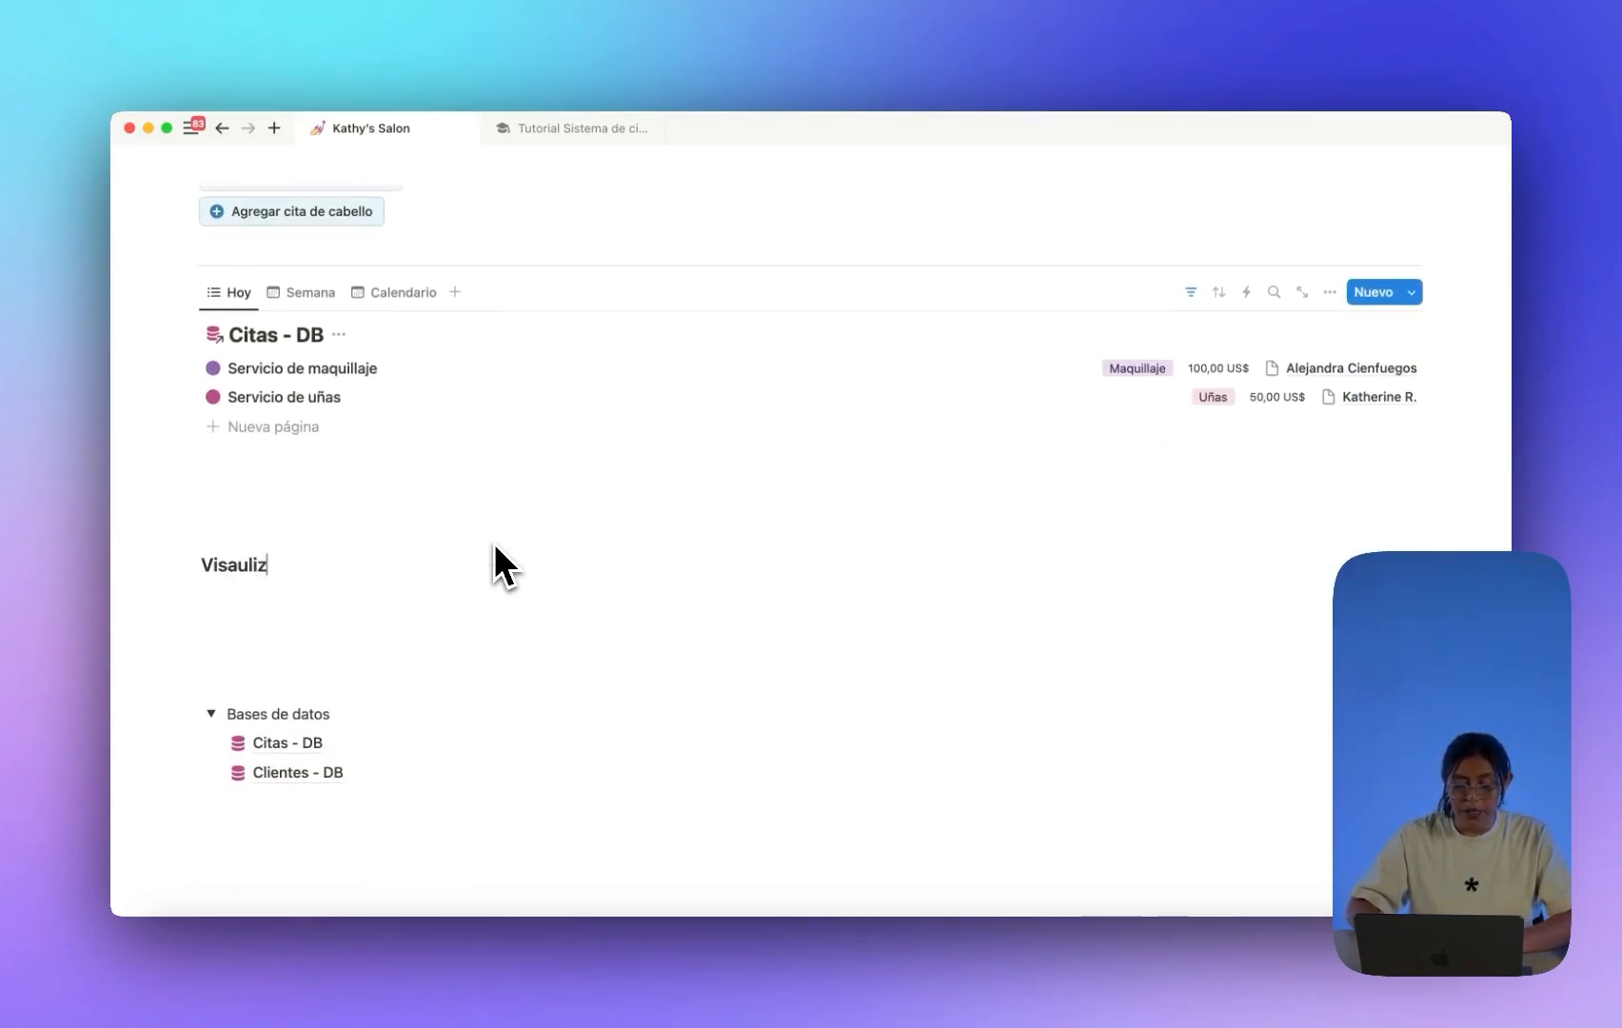
key(BackSpace)
key(BackSpace)
key(BackSpace)
key(BackSpace)
key(BackSpace)
text(ualiza tu)
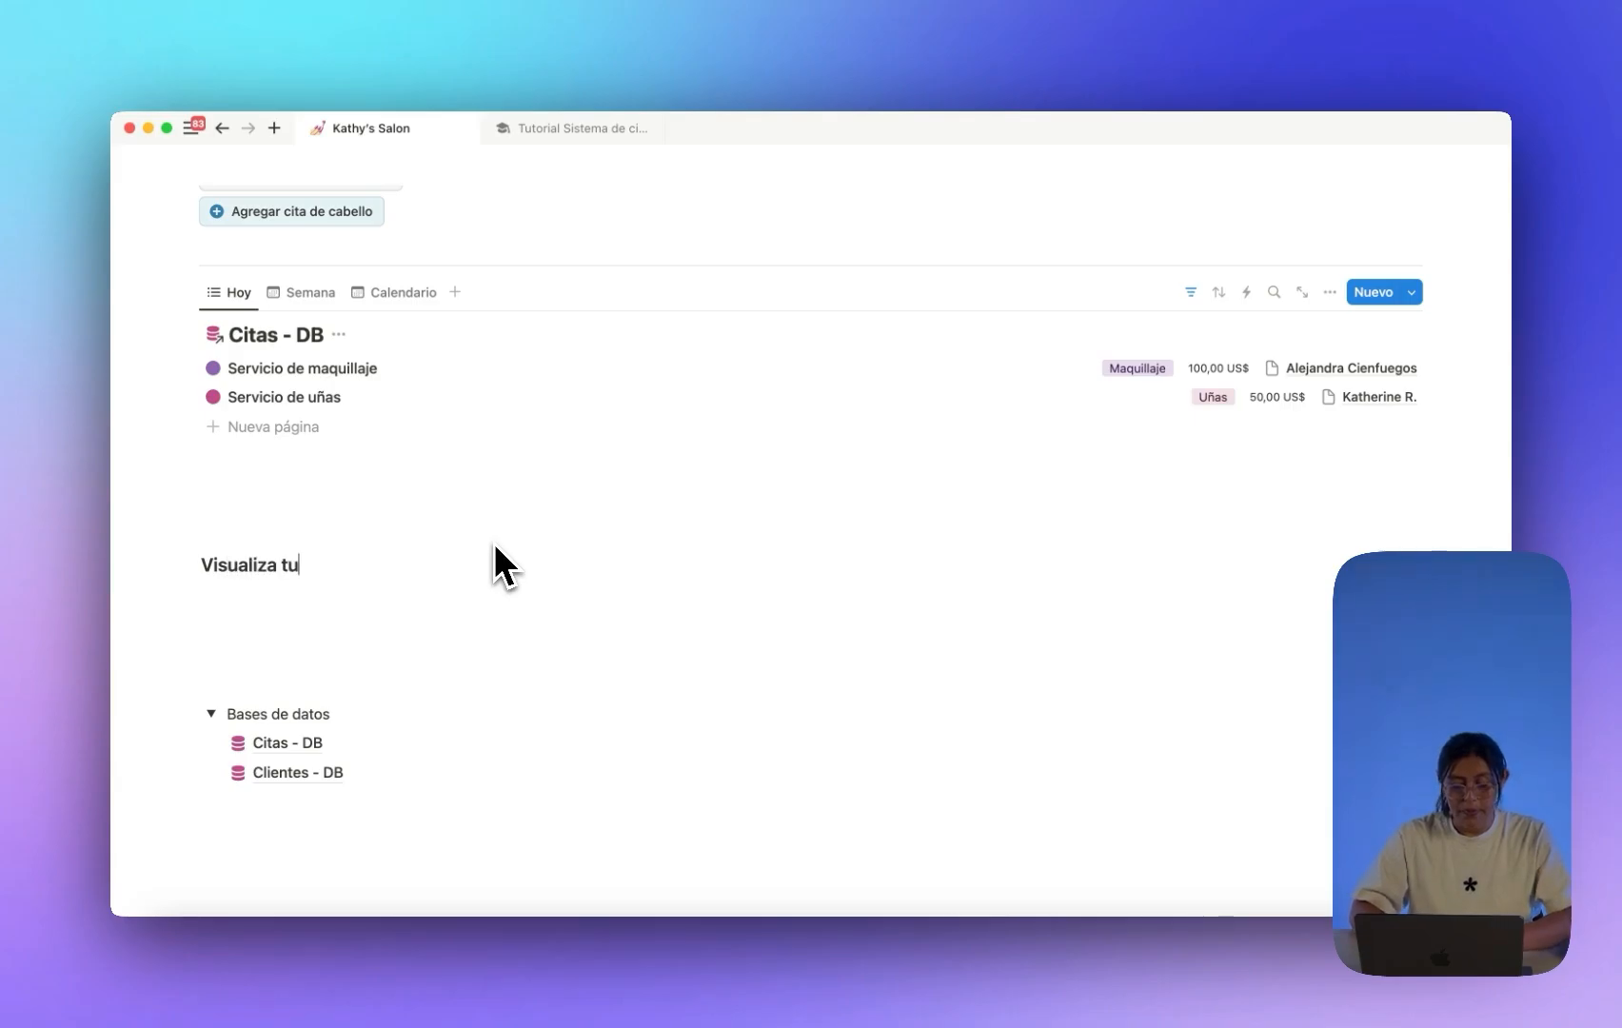
text(s clientes)
Add a --- divider below it and insert a linked database view.
scroll(494, 542, down, 2)
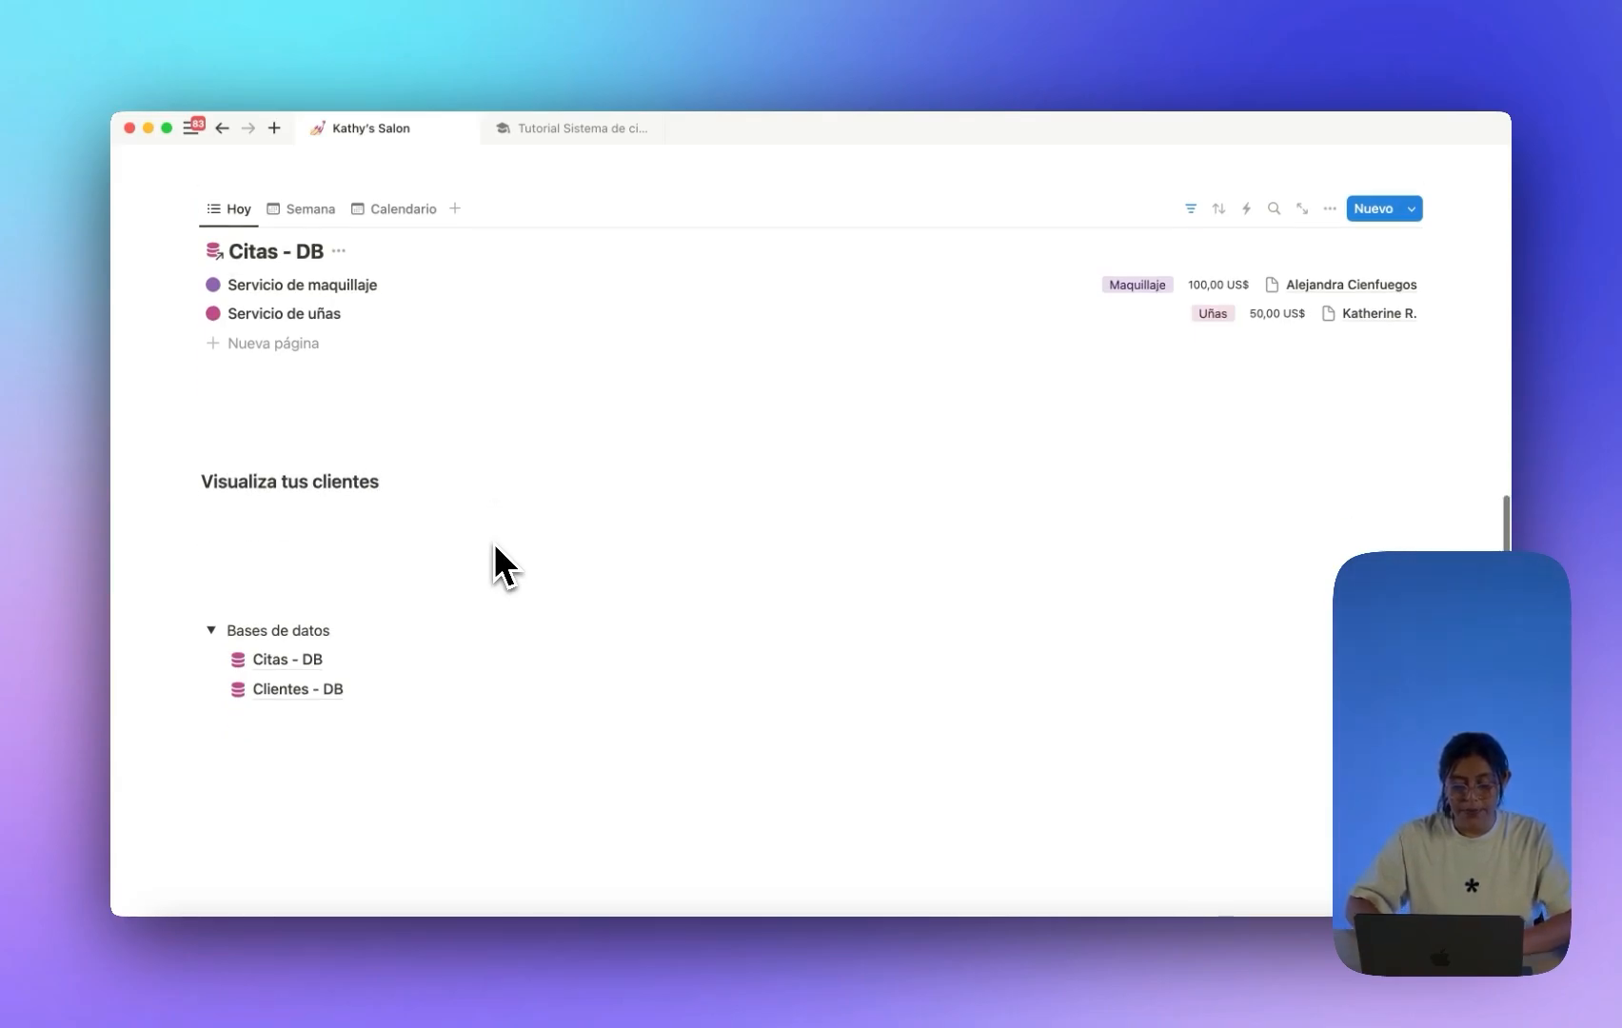
key(Return)
text(---)
scroll(494, 544, up, 2)
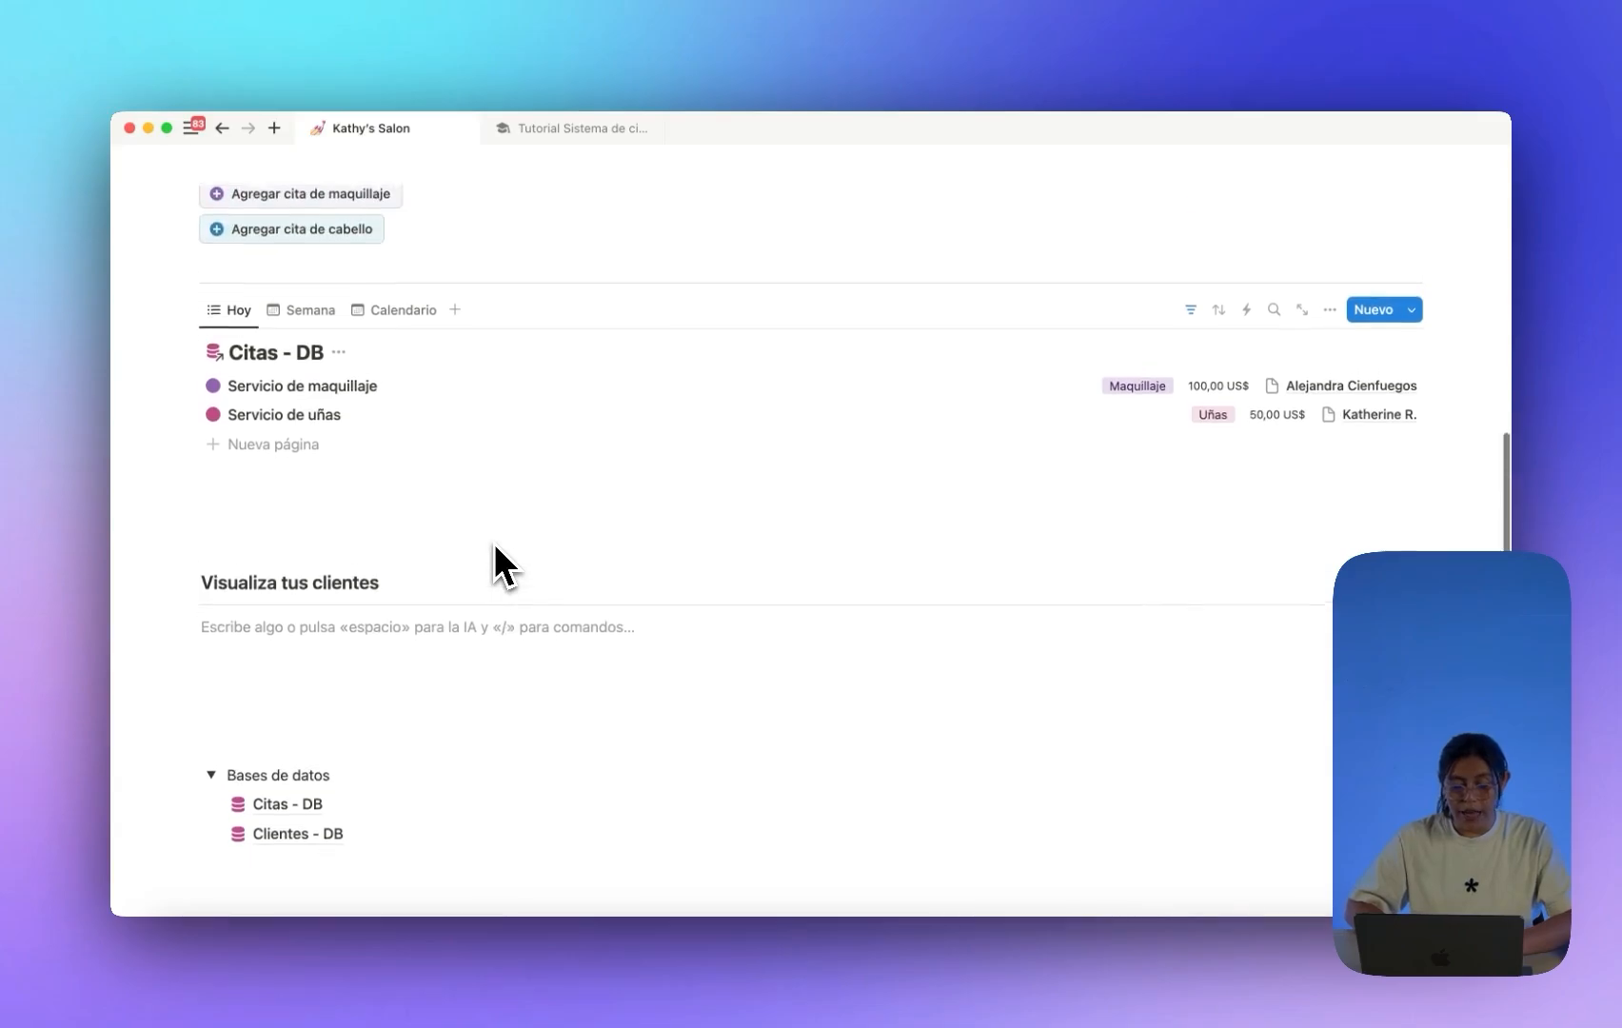
scroll(494, 568, down, 2)
text(/link)
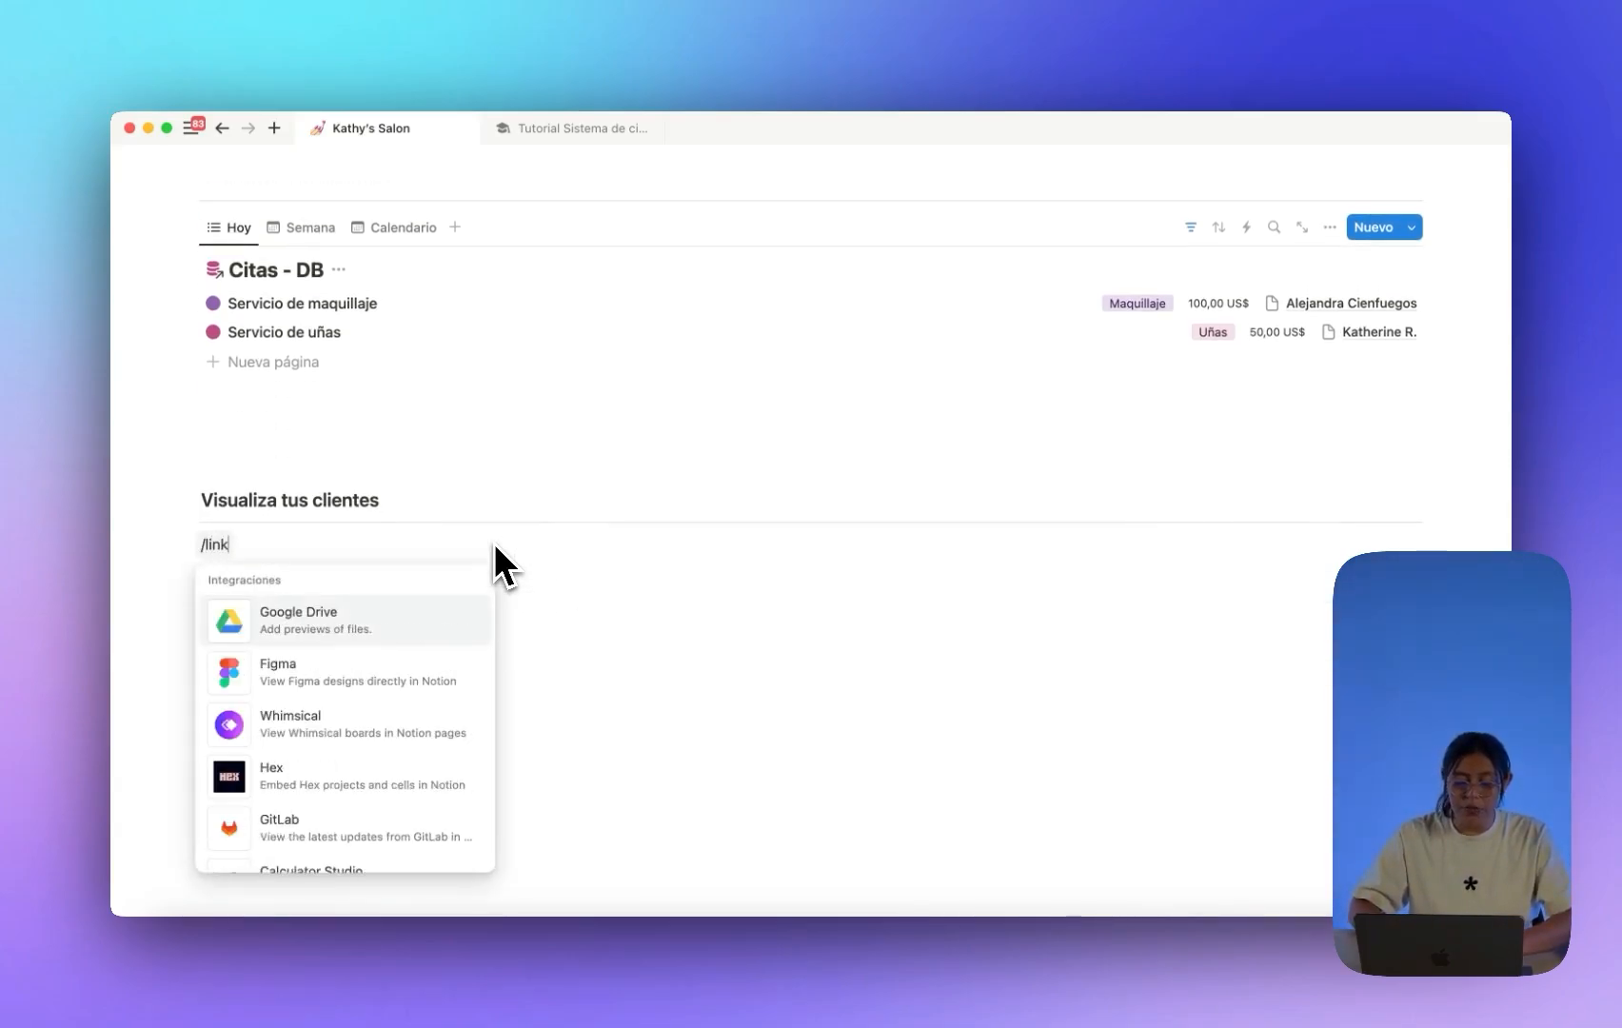
text(e)
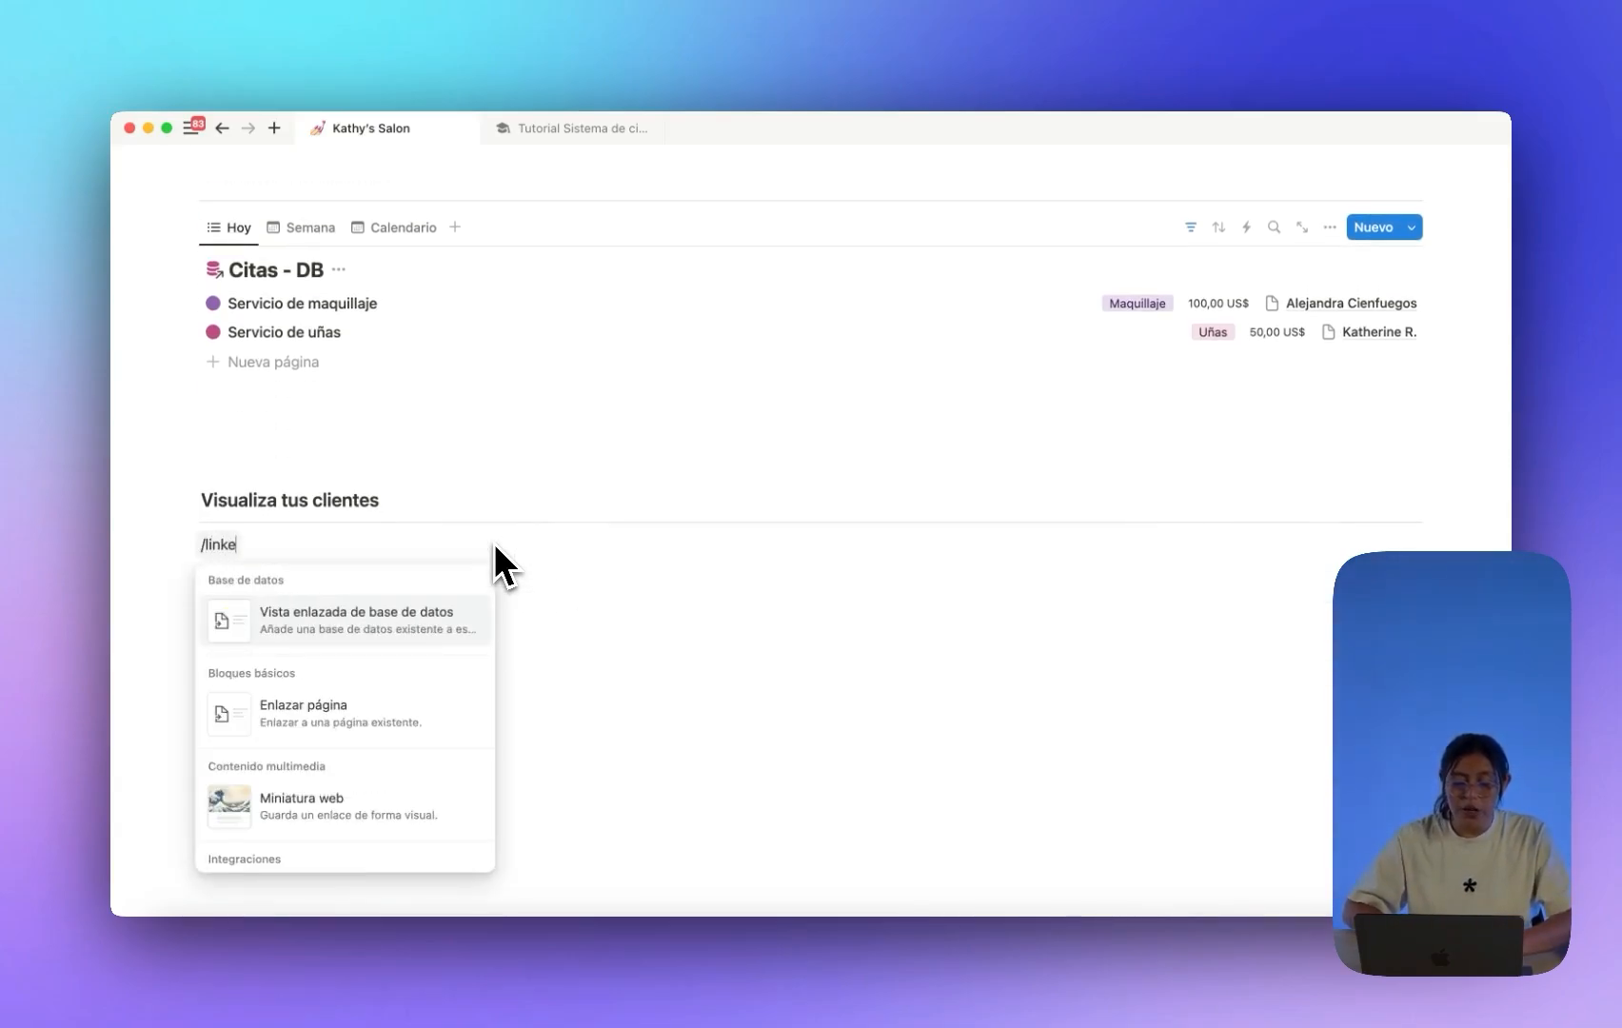
click(437, 633)
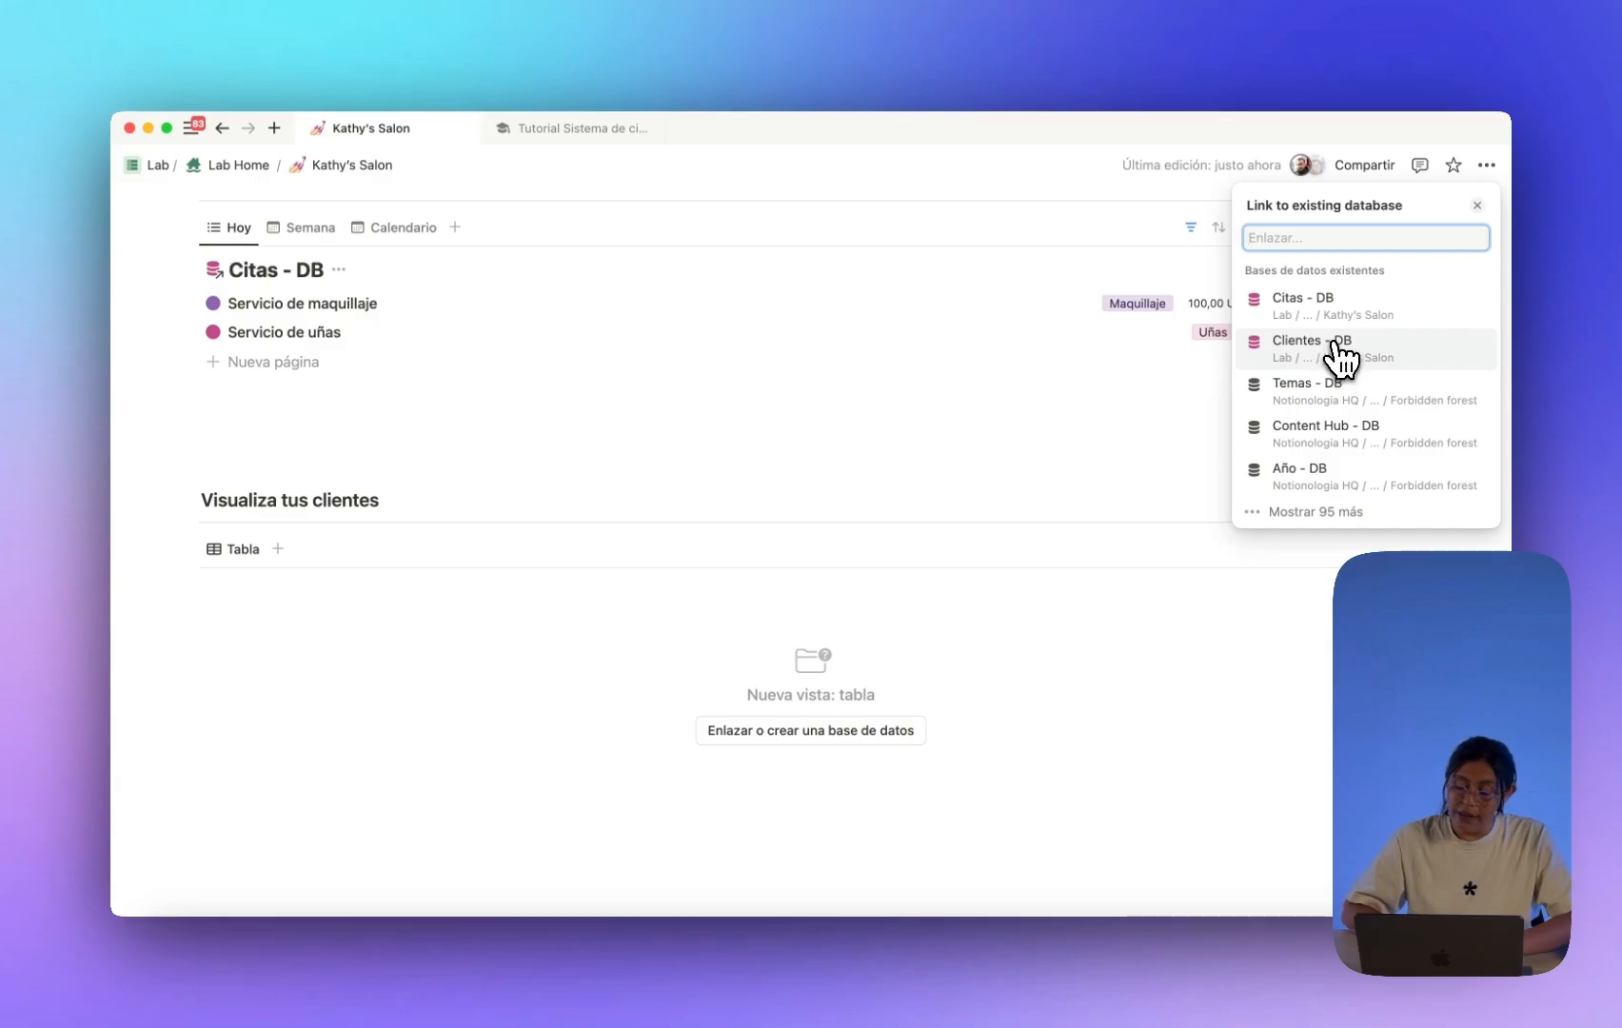
Link the new view to Clientes - DB using its existing Tabla view, leaving the layout unchanged.
click(1342, 357)
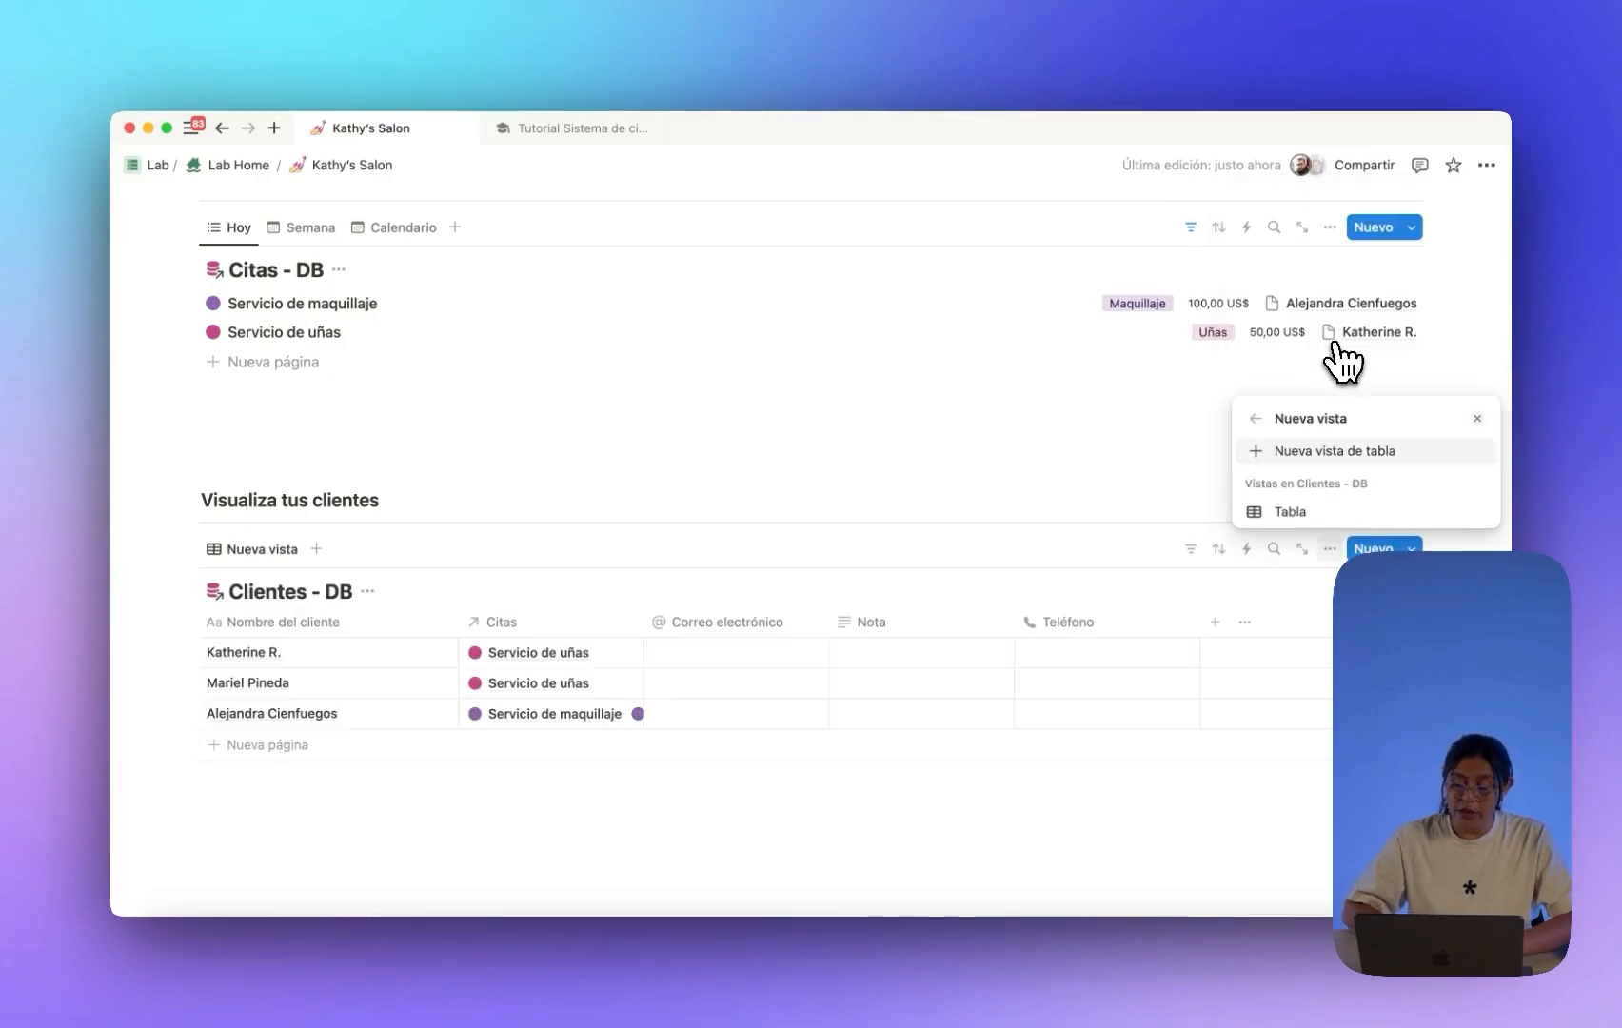
click(1297, 512)
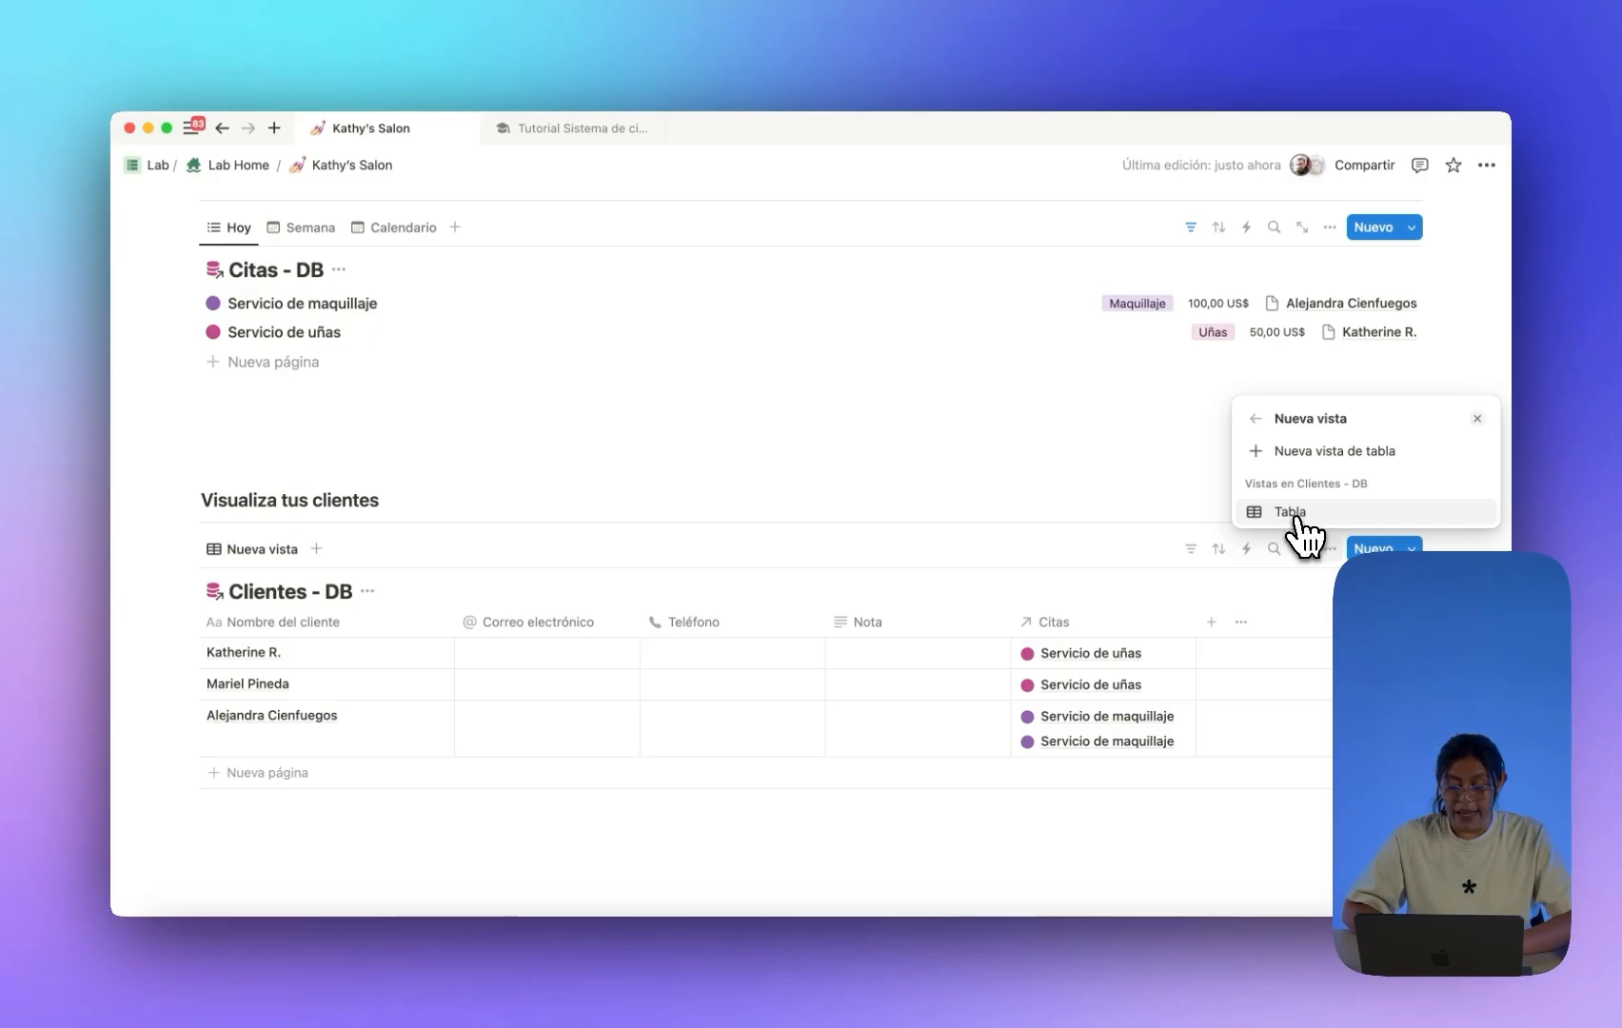
click(1294, 514)
click(933, 525)
scroll(895, 519, down, 3)
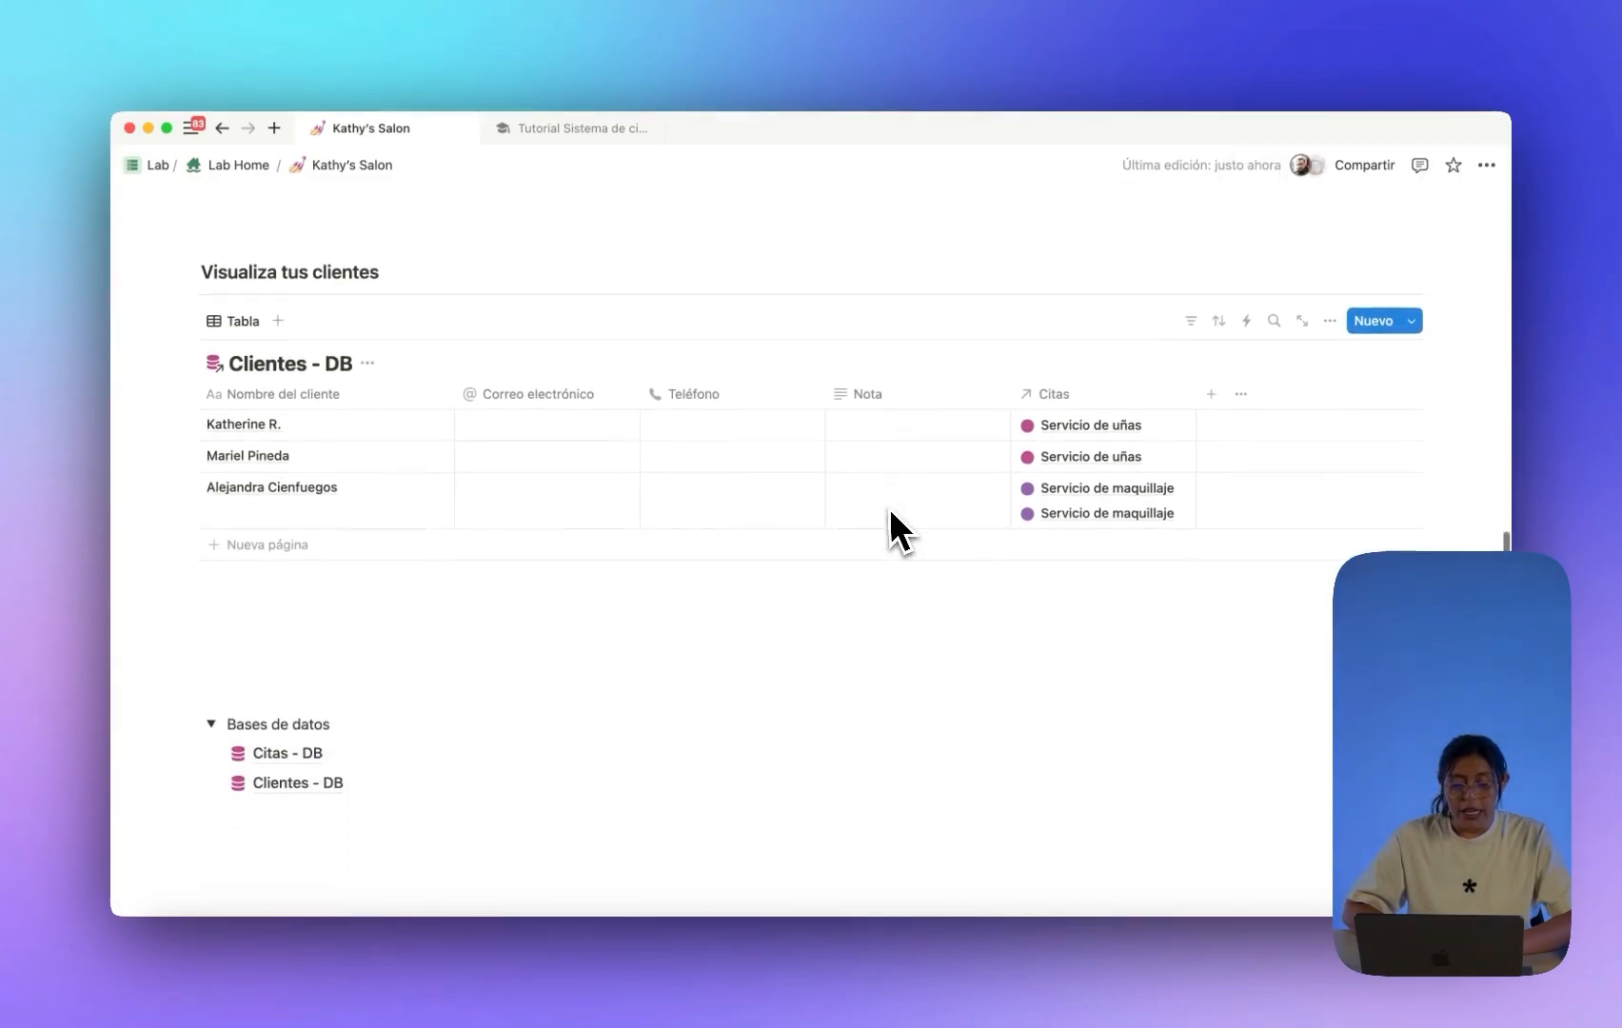
scroll(895, 519, down, 1)
click(1330, 297)
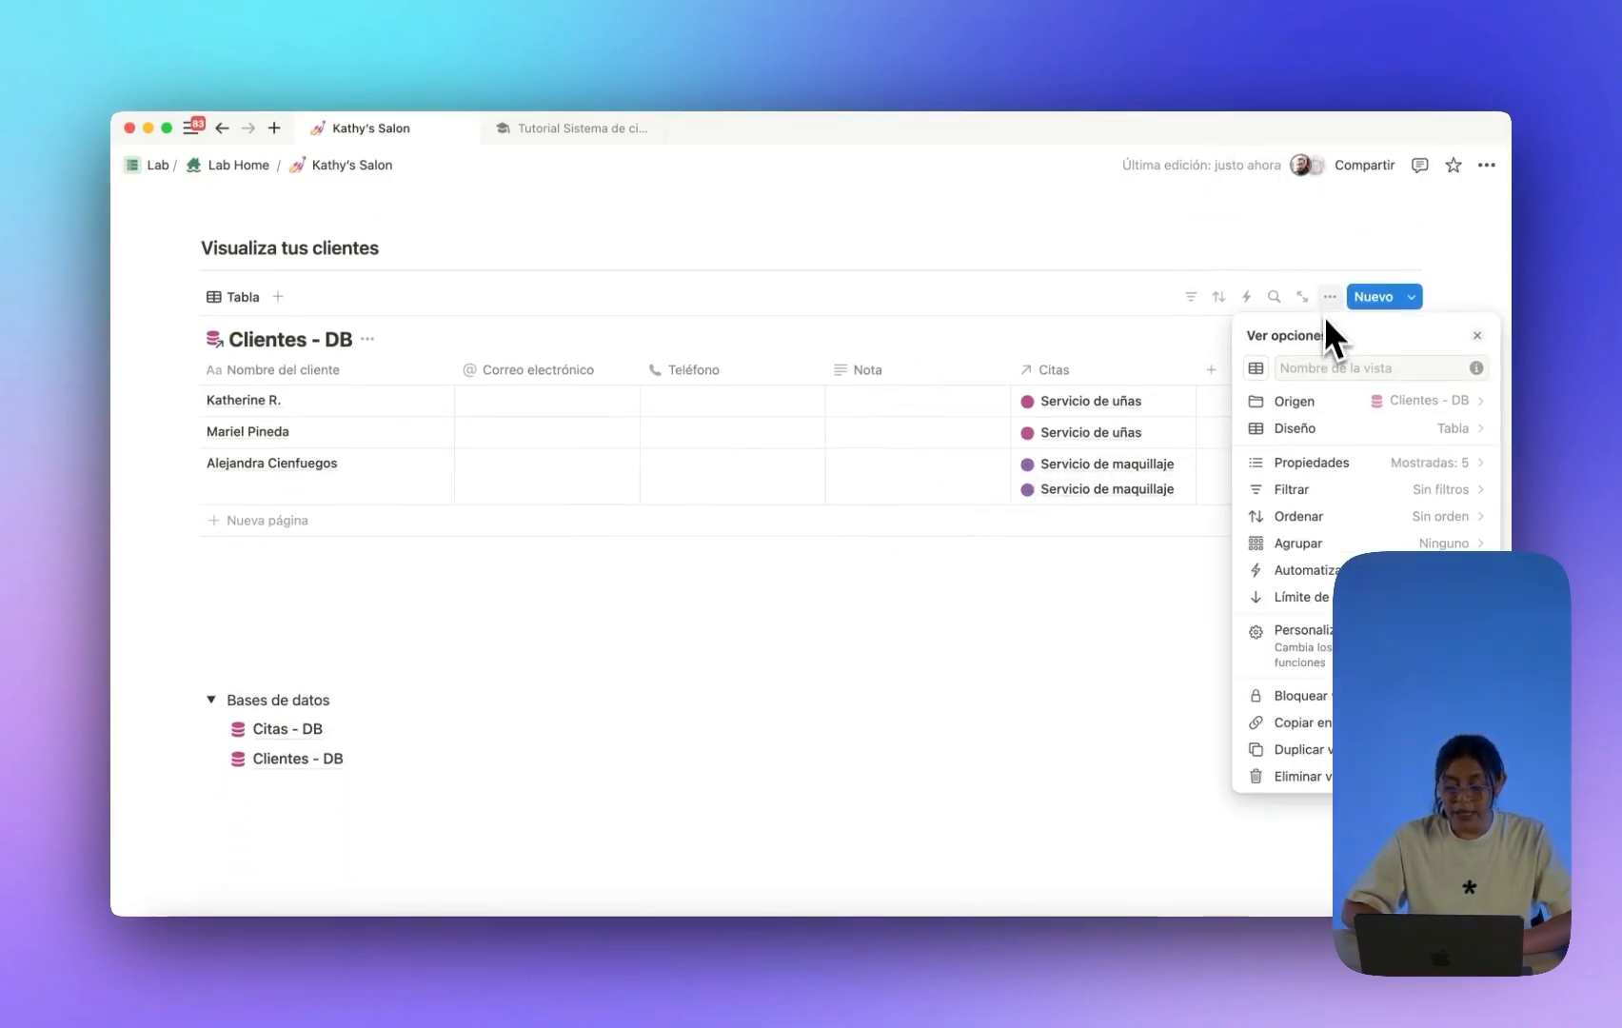
click(1325, 430)
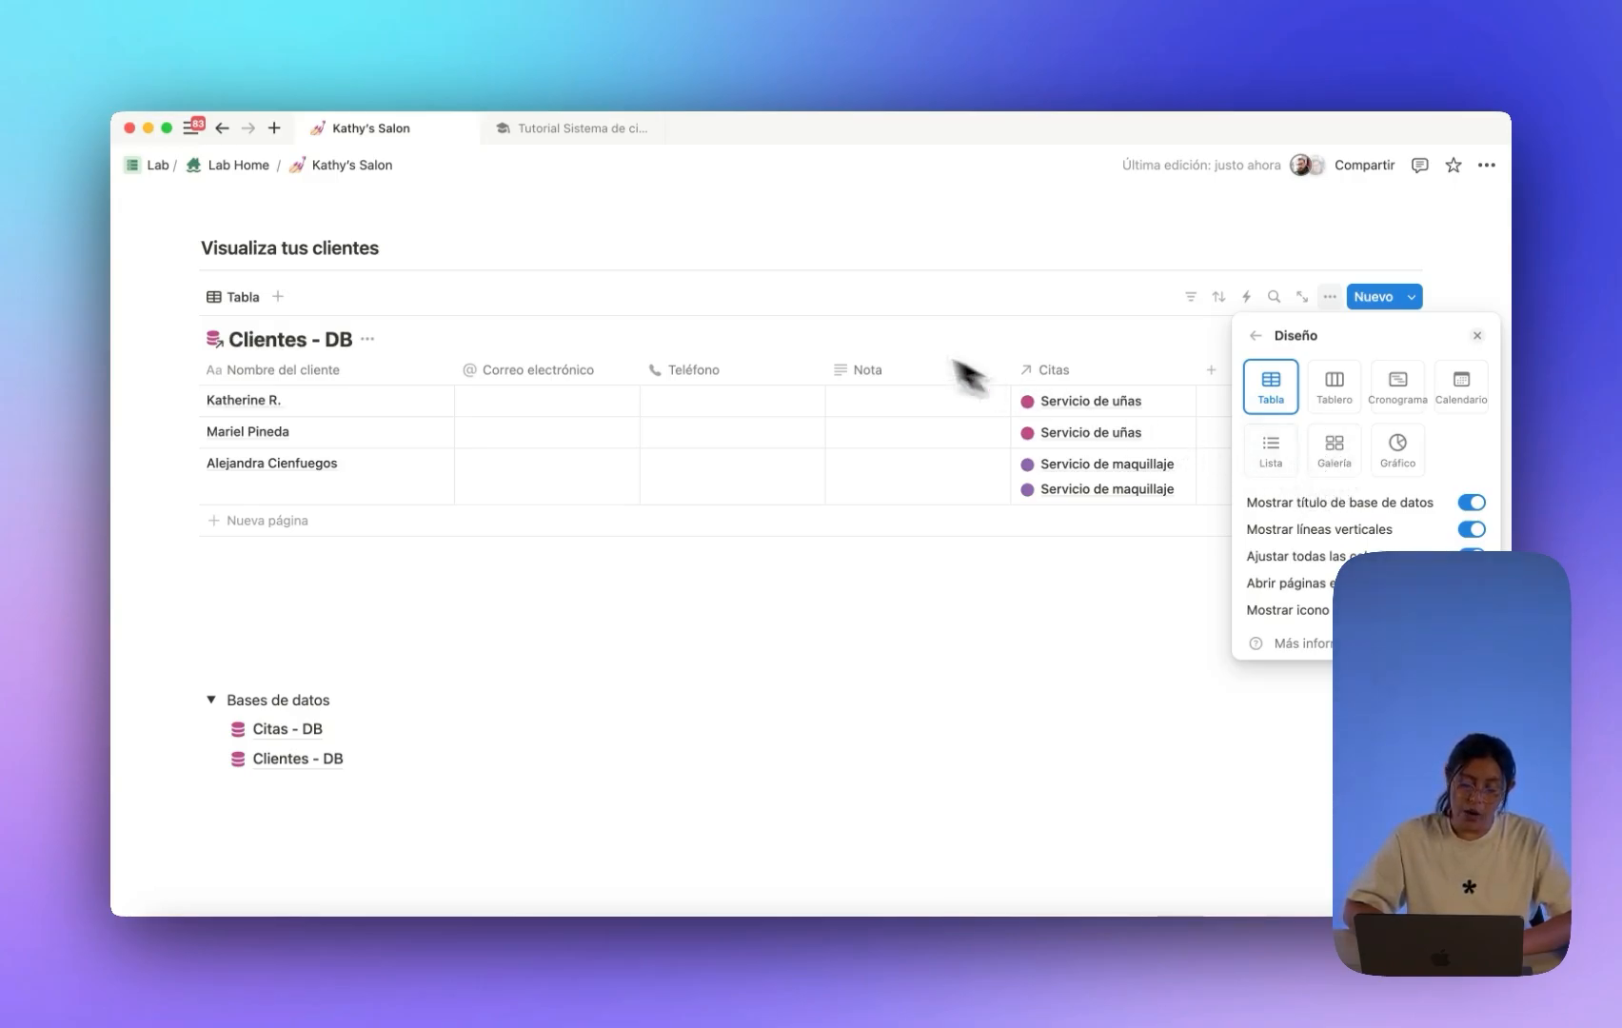
click(776, 306)
scroll(628, 329, up, 1)
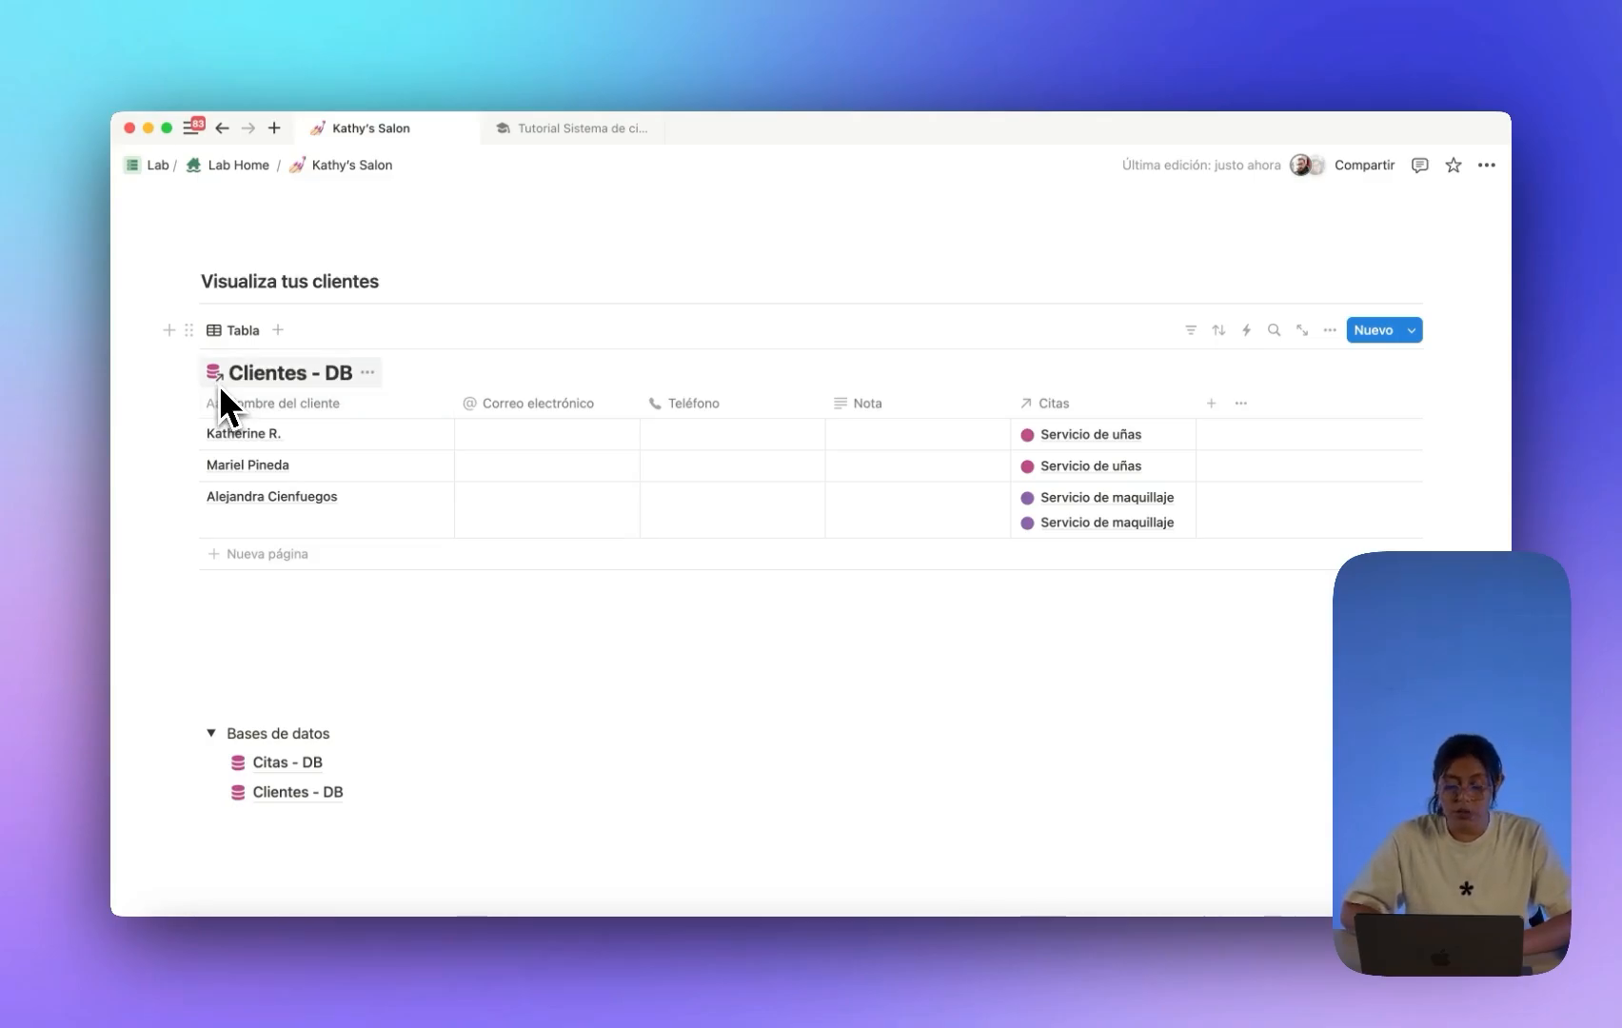
scroll(312, 456, down, 2)
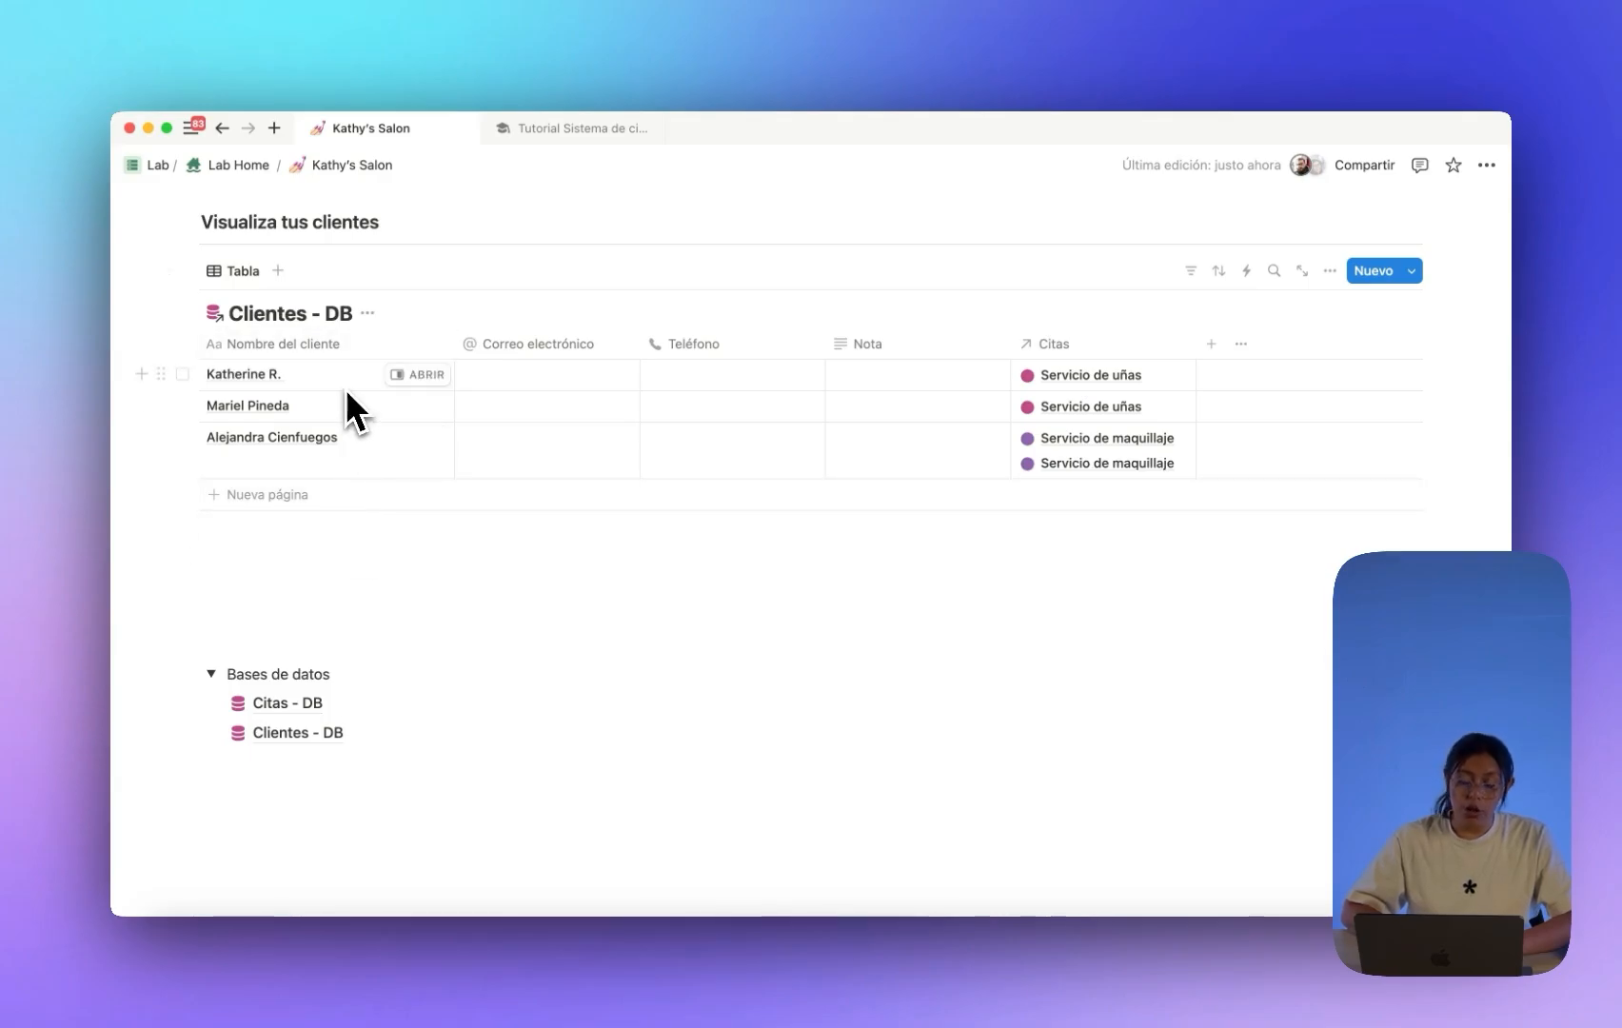
scroll(346, 500, up, 5)
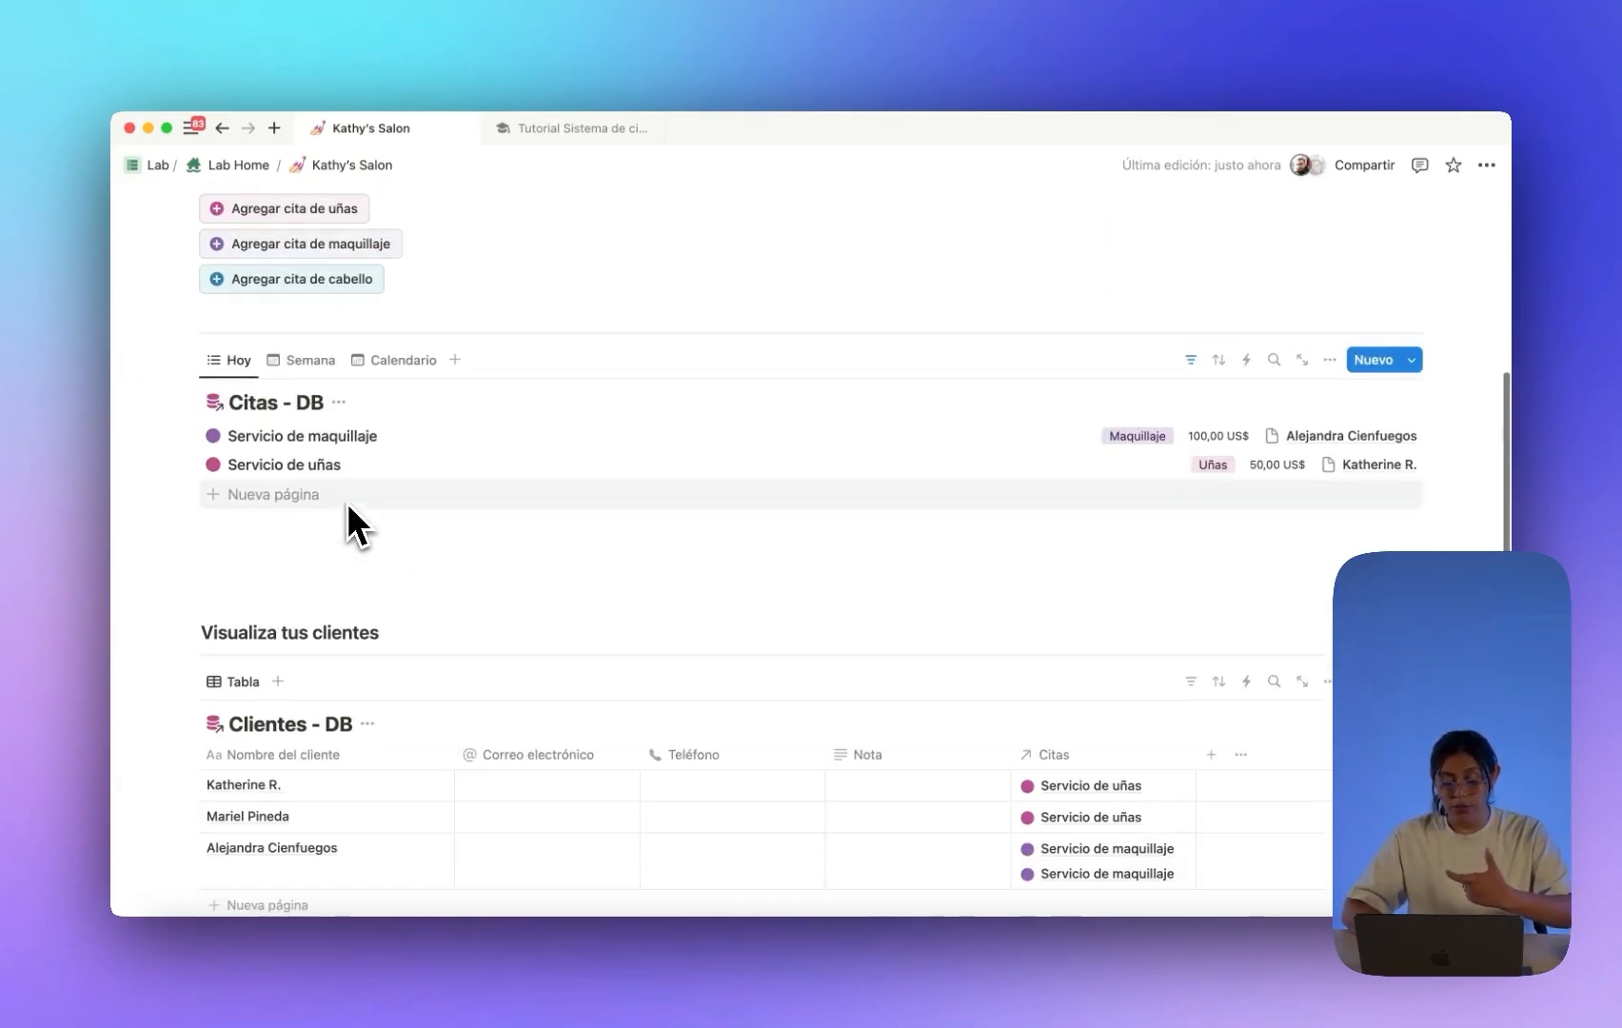
scroll(543, 480, down, 4)
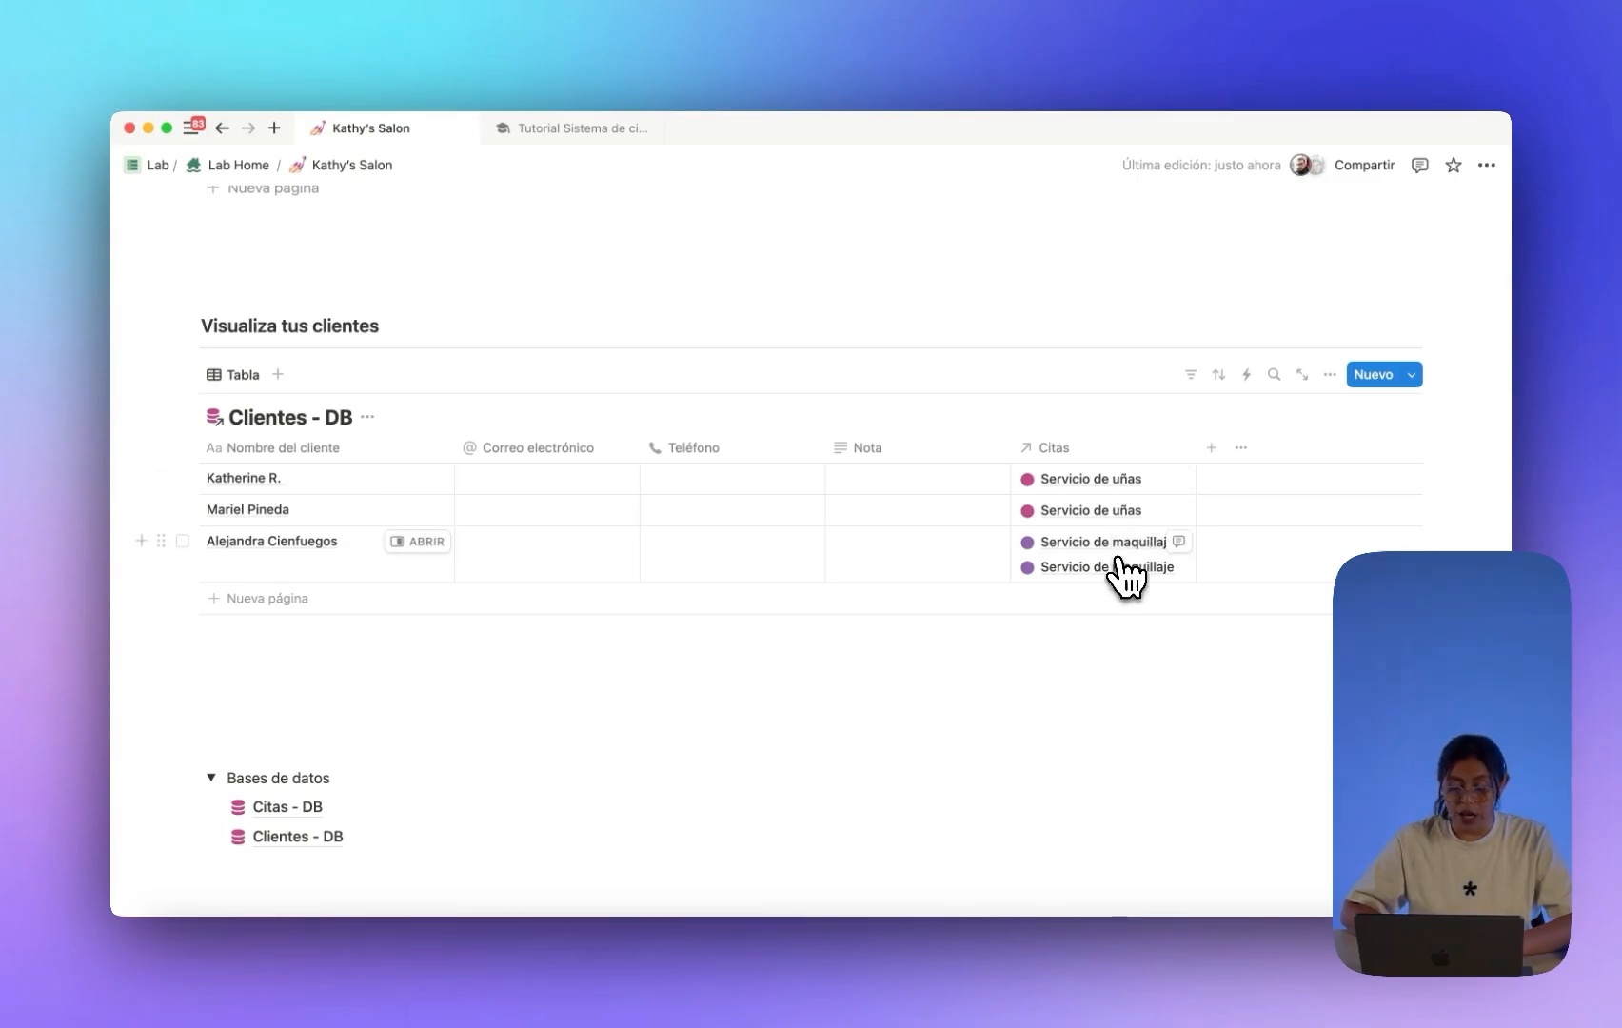
Enter the first client's e-mail address, phone number and the note 'Notas!!!'.
click(609, 488)
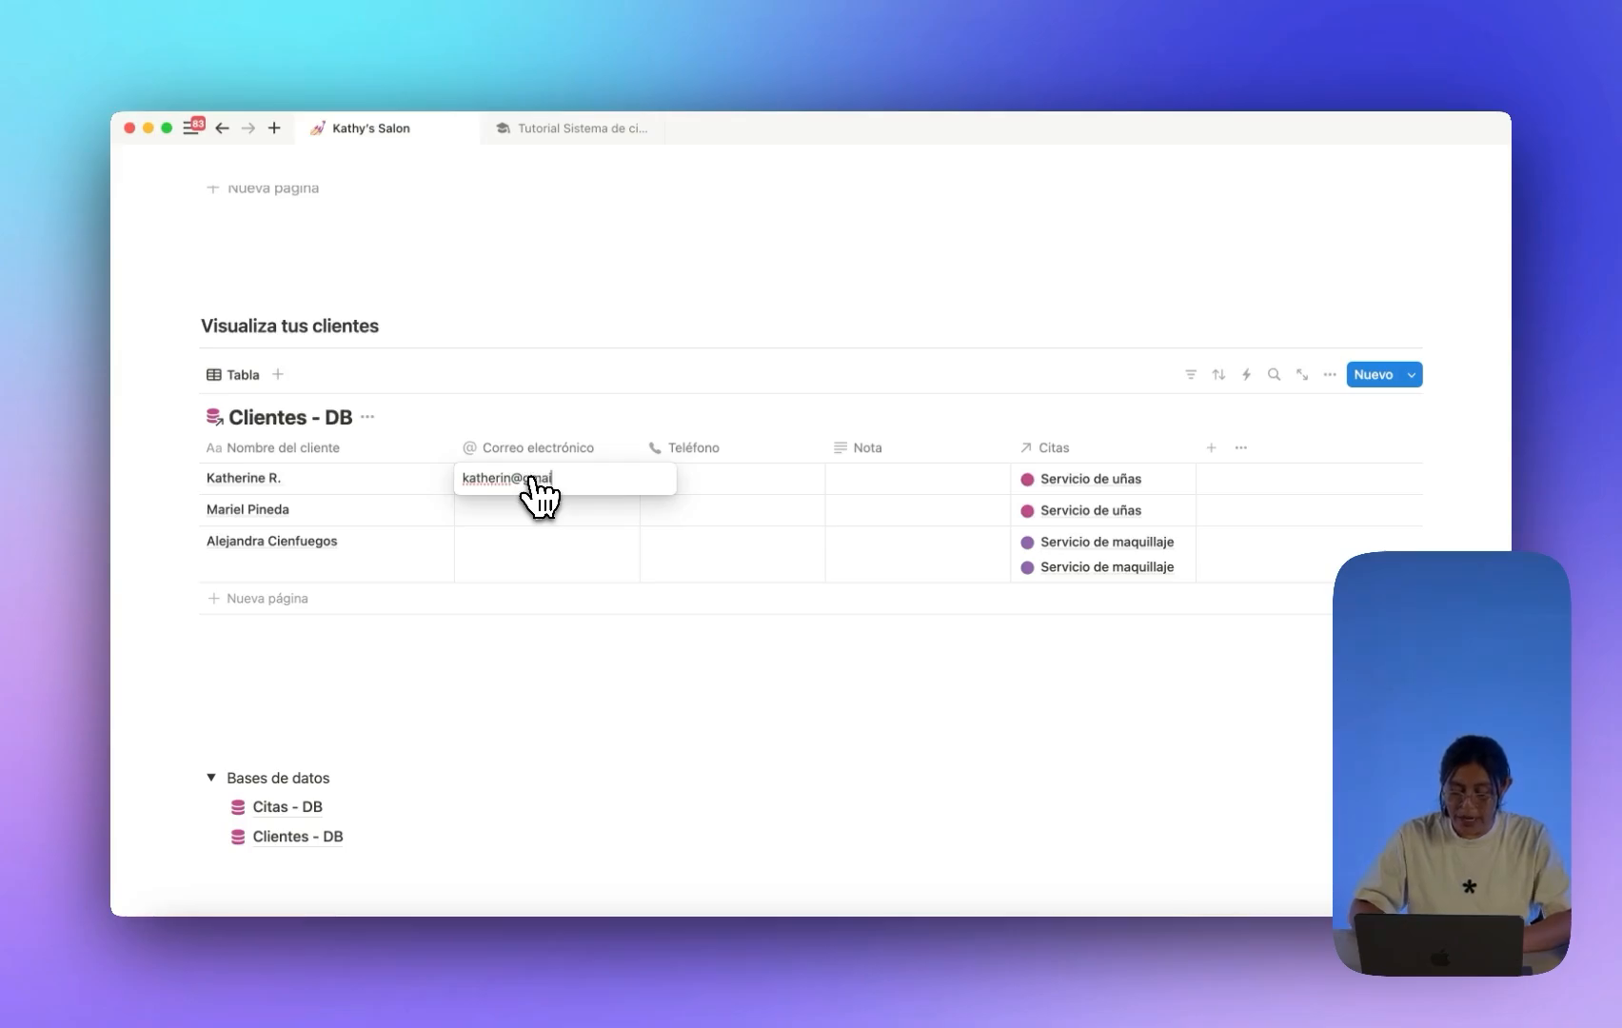
key(Return)
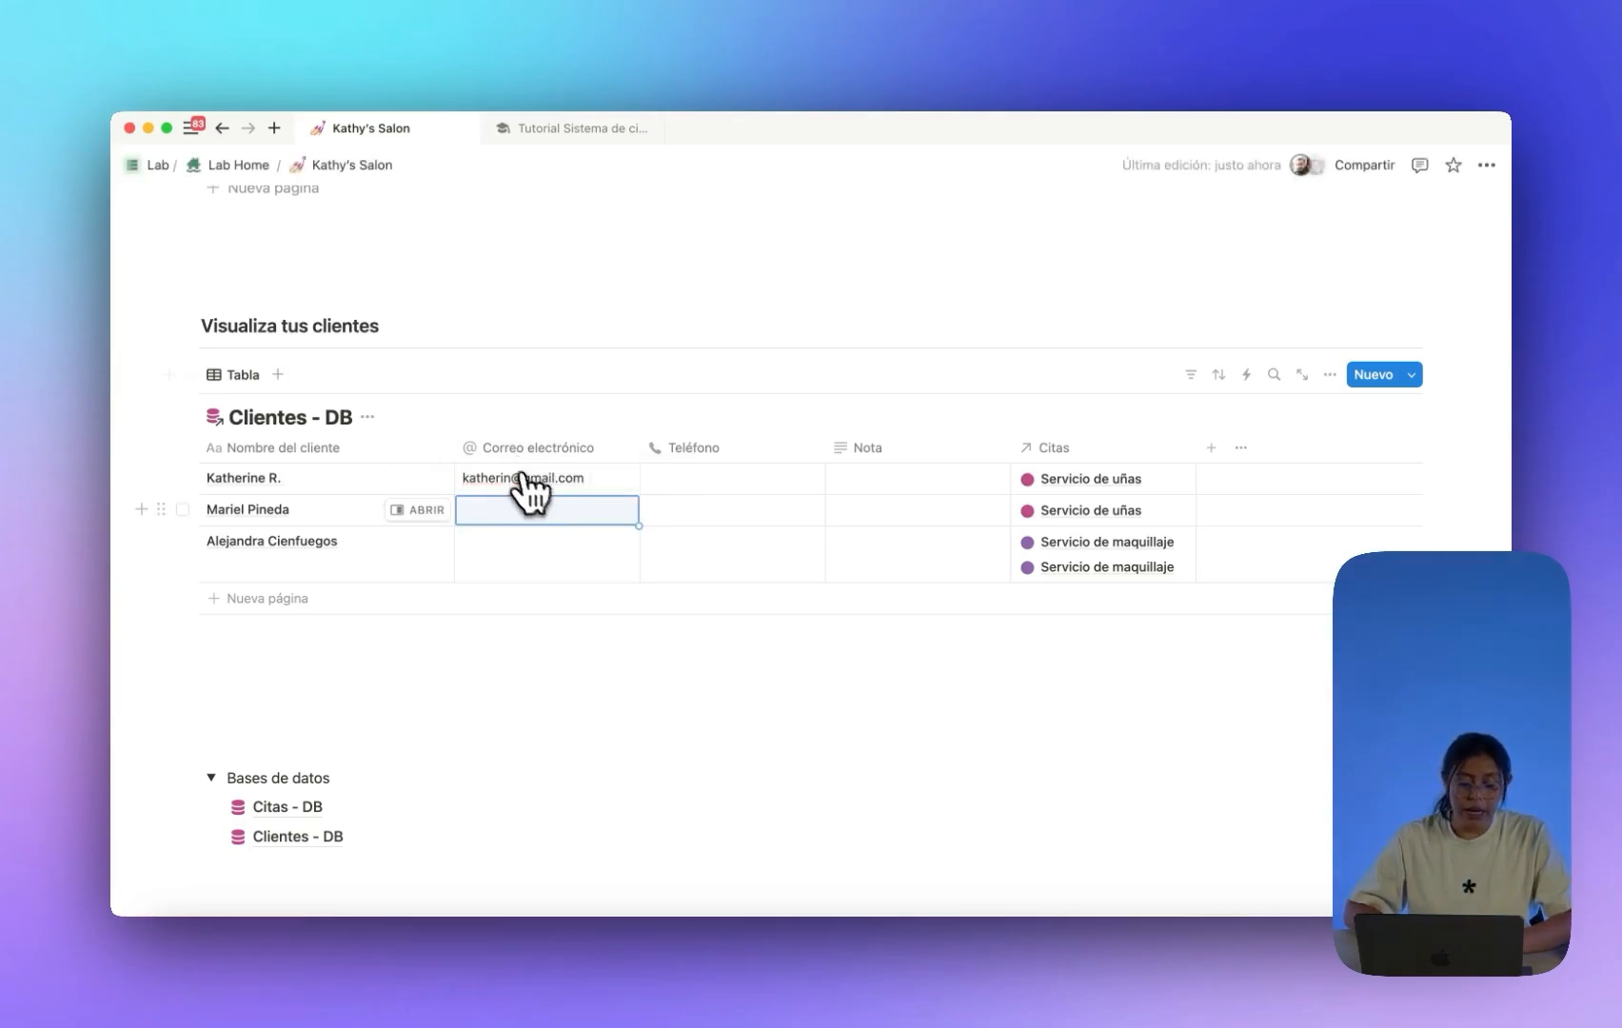
click(699, 478)
text(345464)
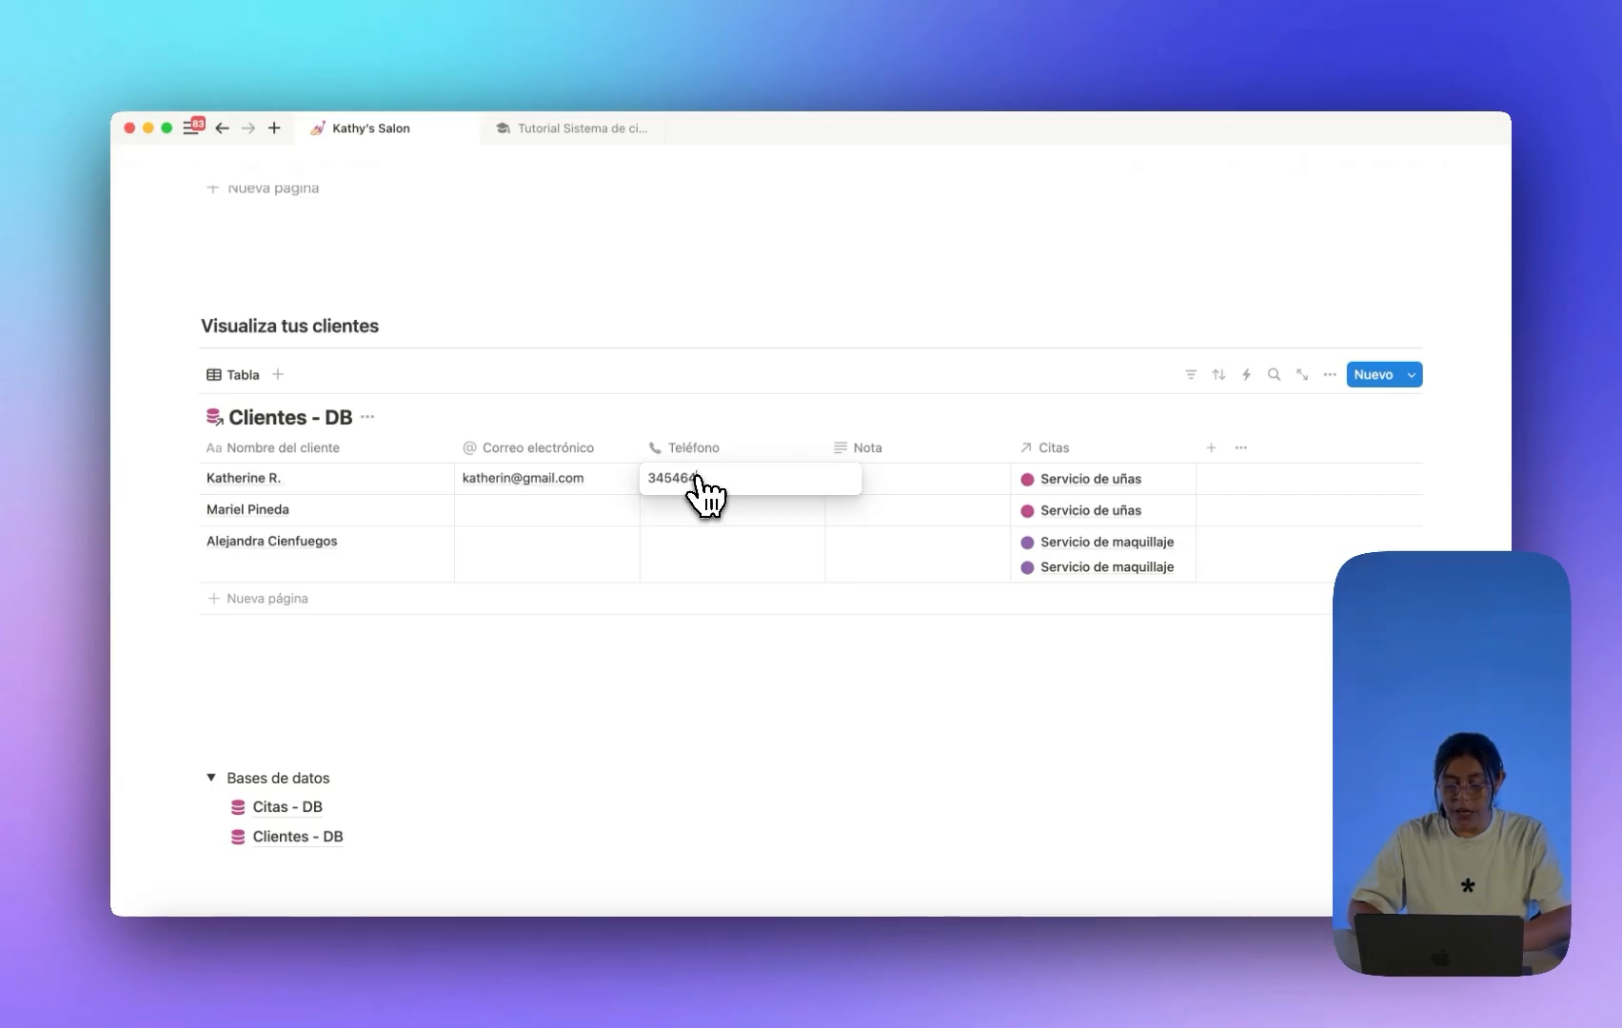
text(64)
key(Return)
click(853, 479)
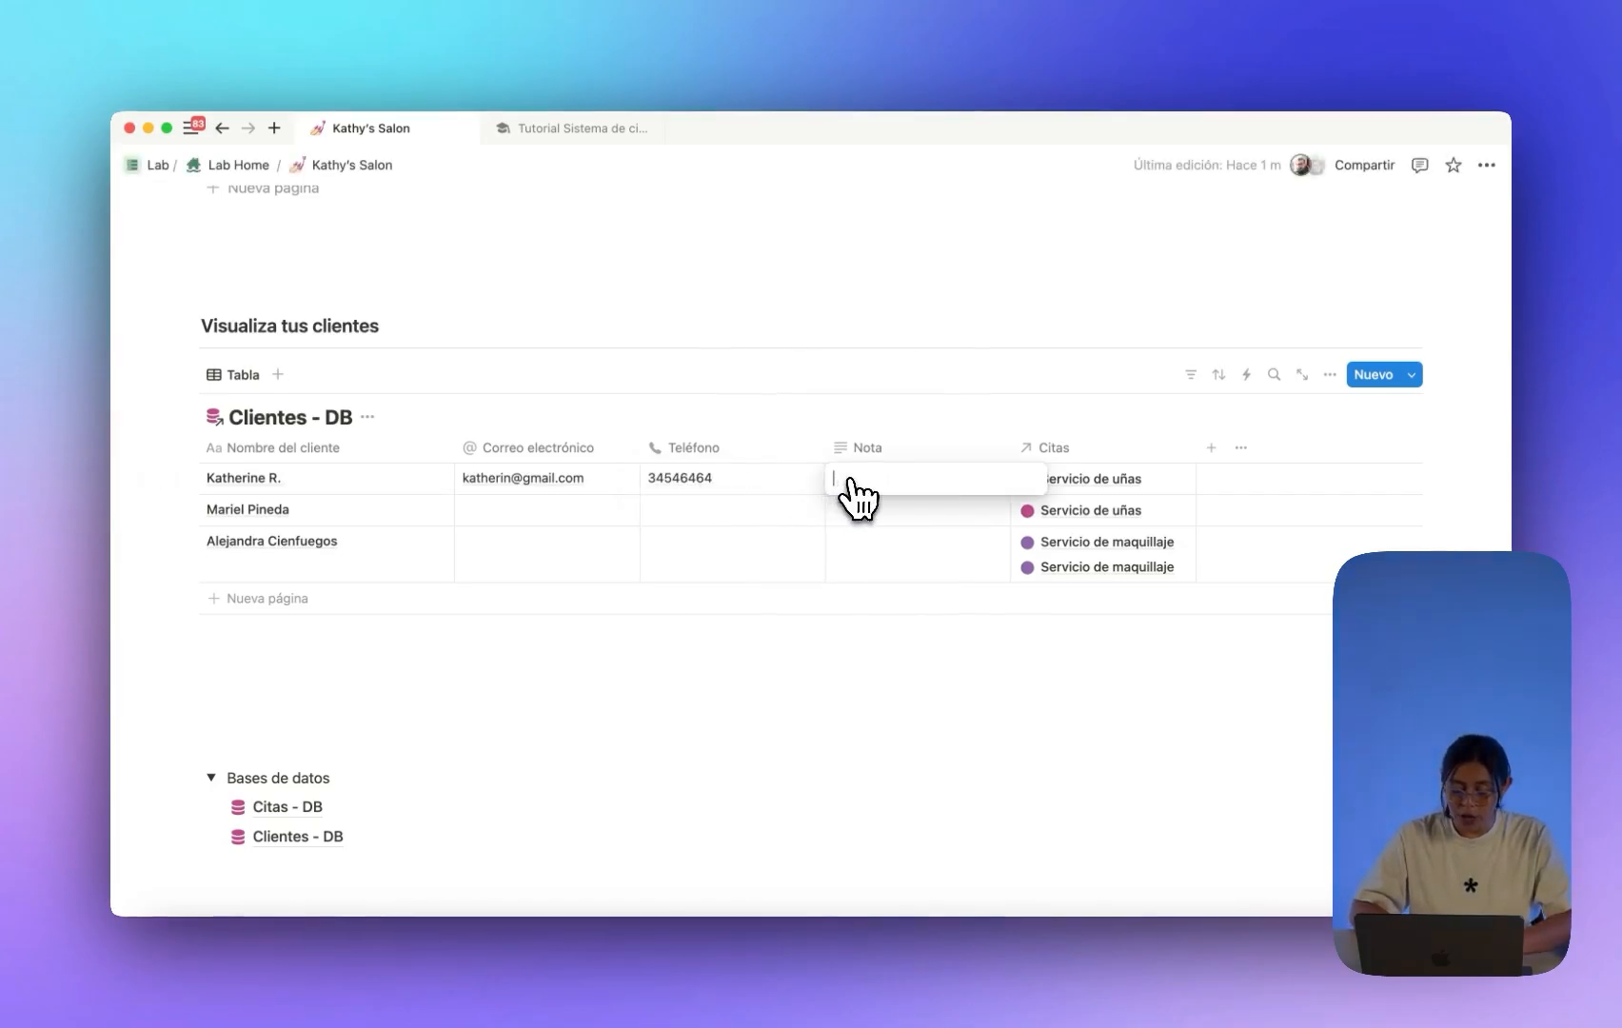
text(Notas!!!)
key(Return)
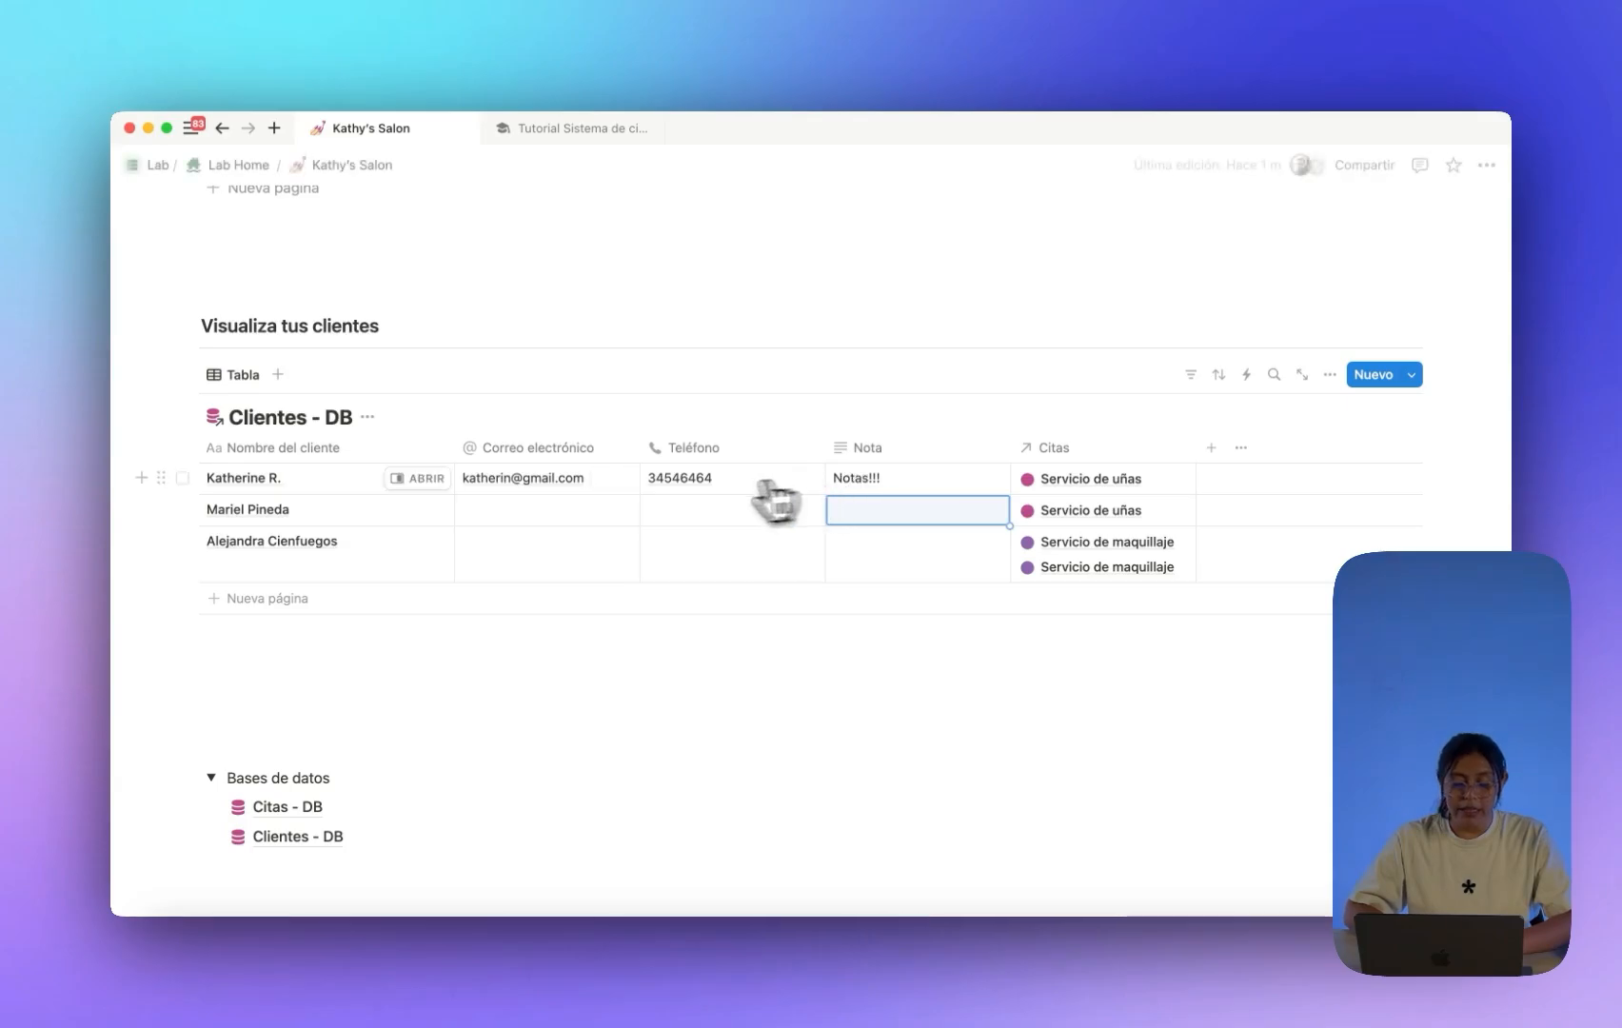
Open the second and third clients' e-mail cells, leaving them empty.
scroll(547, 521, down, 1)
click(533, 460)
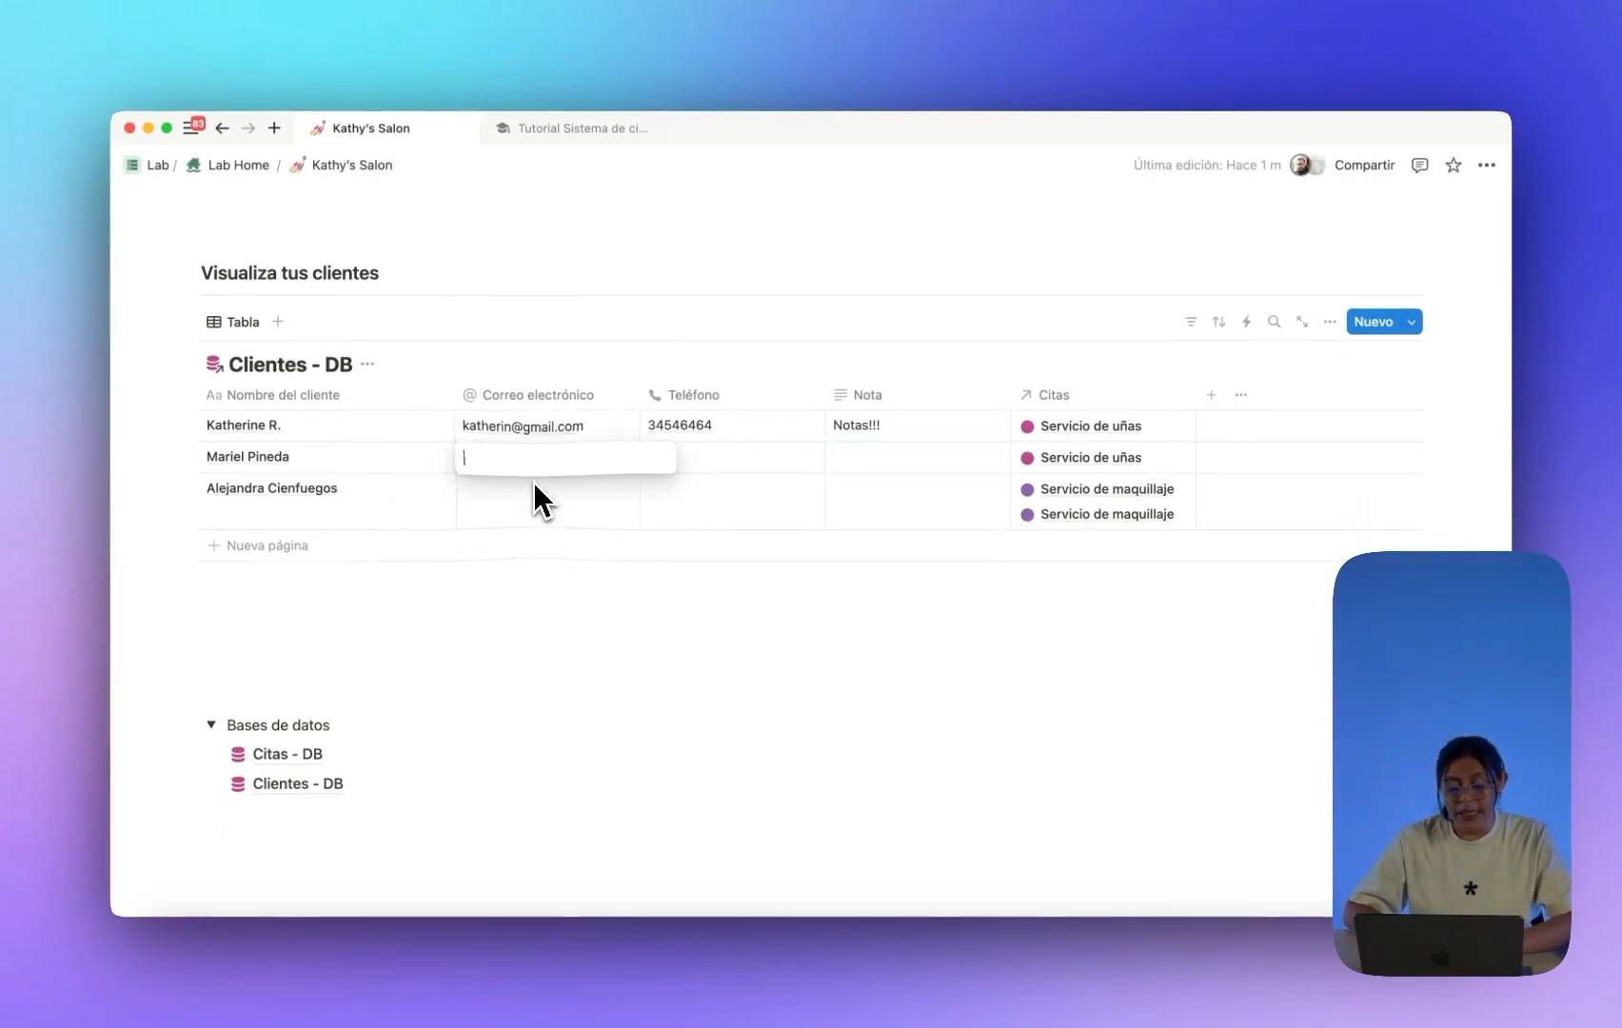
click(533, 495)
key(Escape)
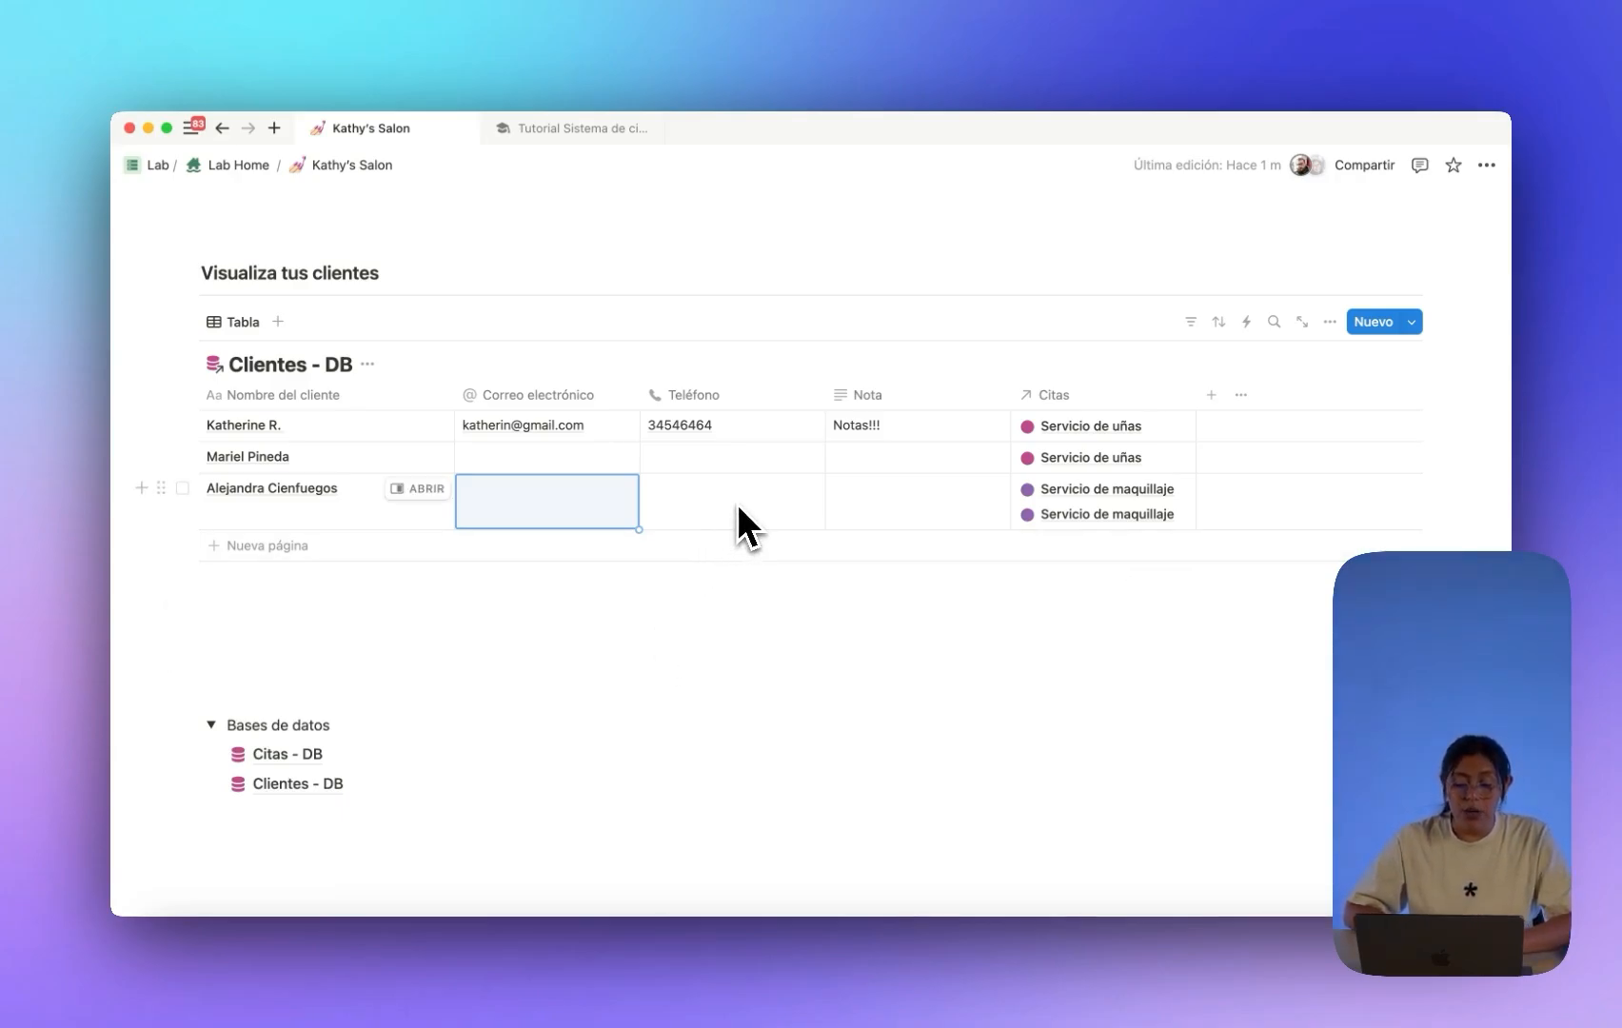
scroll(571, 428, up, 1)
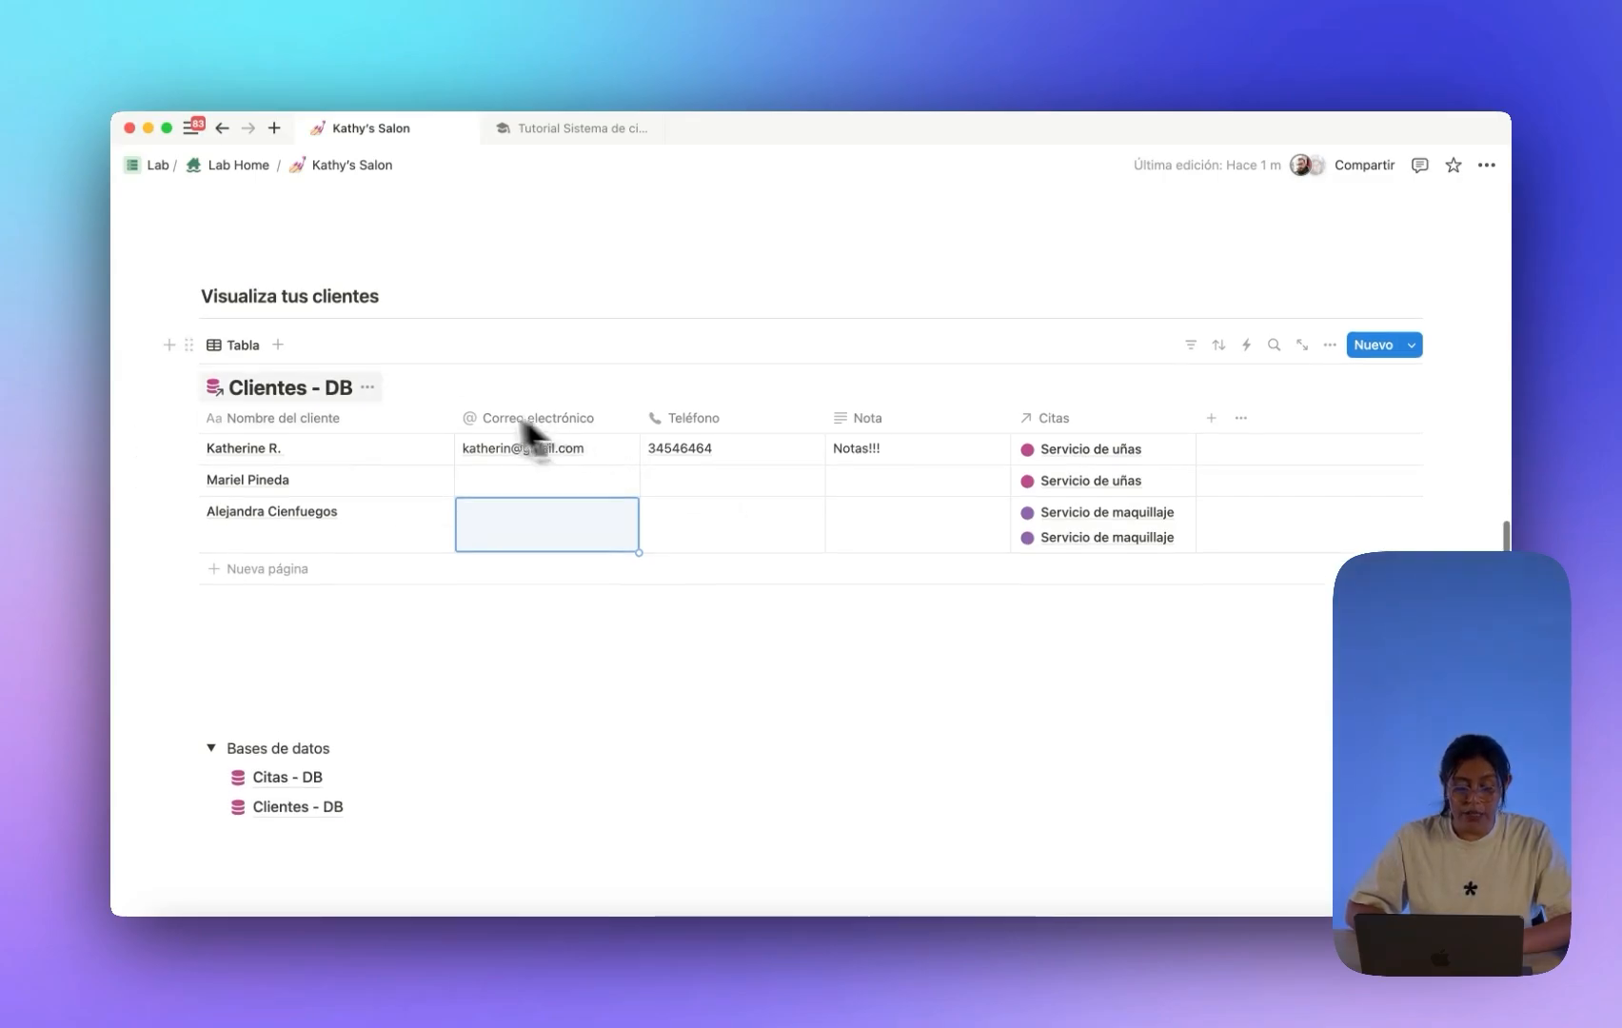
Rename the Tabla view of Clientes - DB to 'Todos' in the view options.
click(282, 354)
text(Todos)
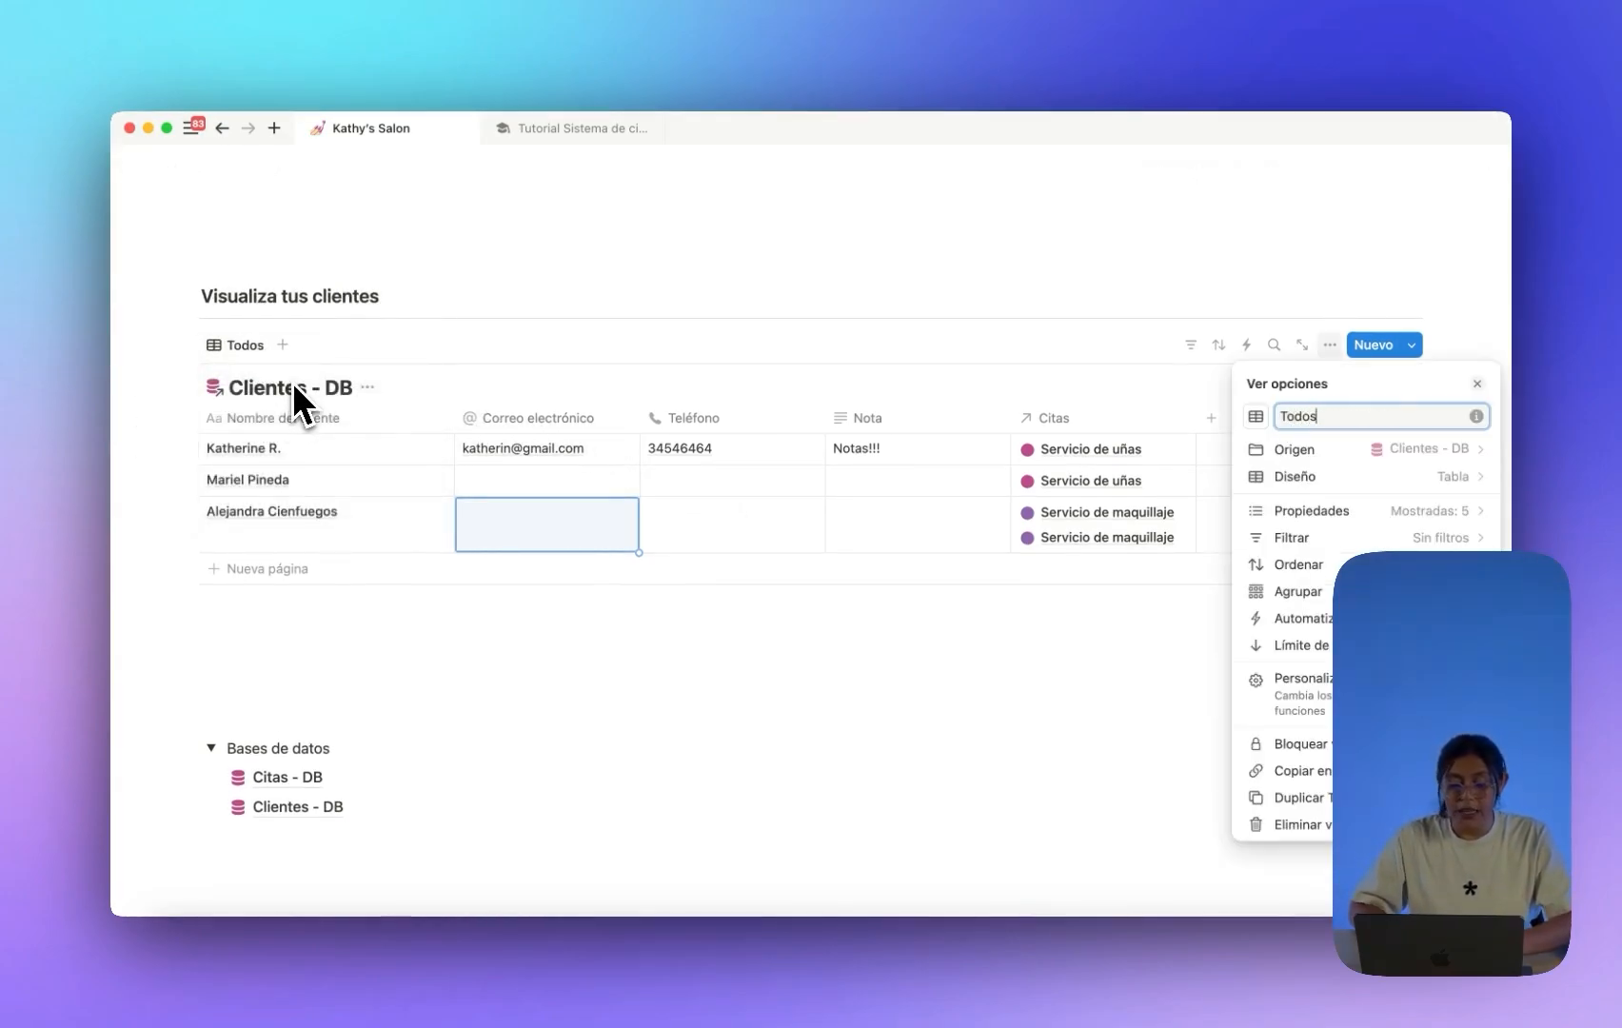
click(341, 304)
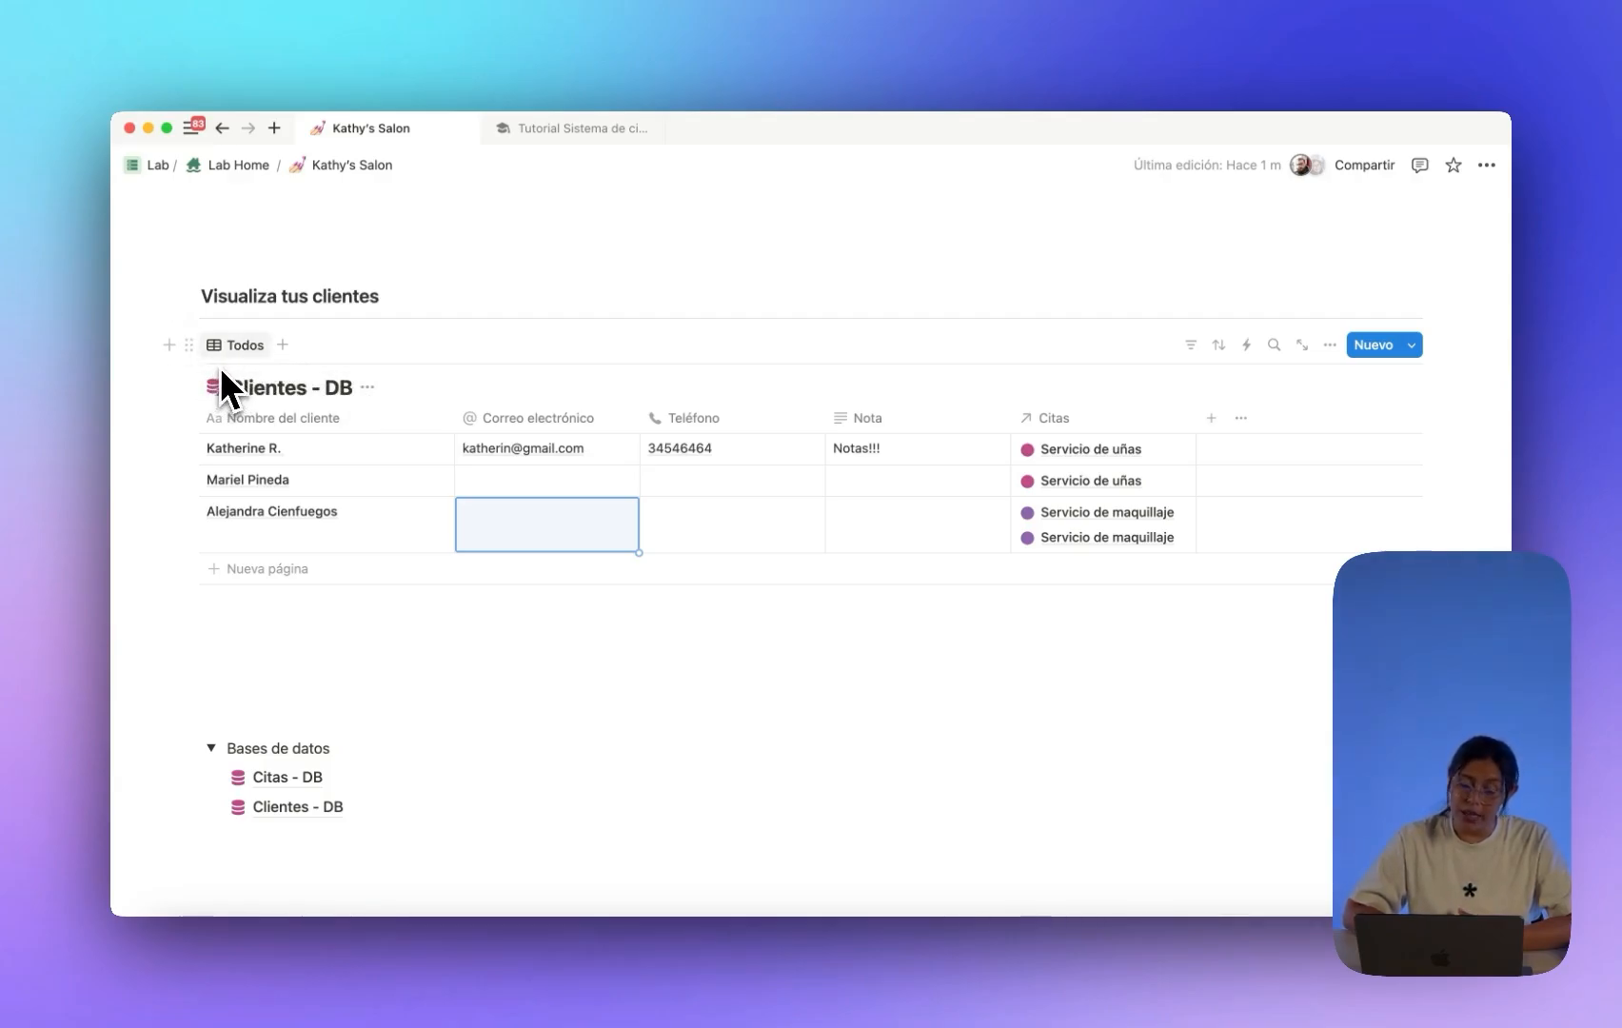
scroll(343, 404, up, 2)
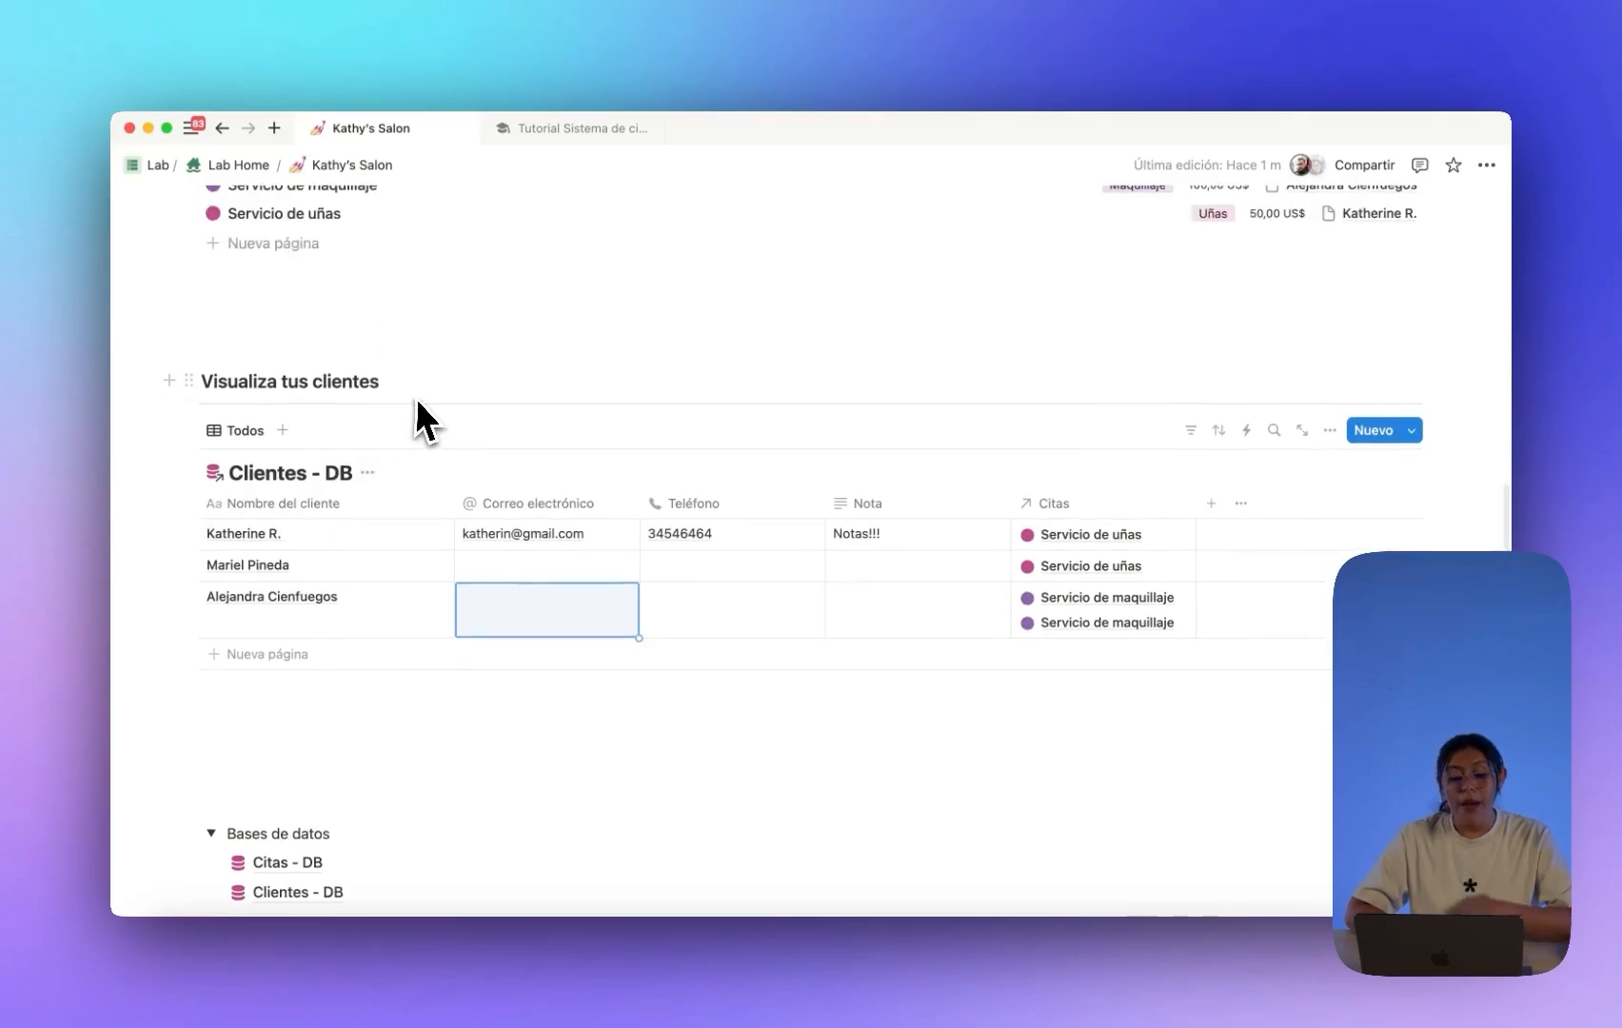
scroll(504, 543, down, 1)
scroll(510, 561, up, 5)
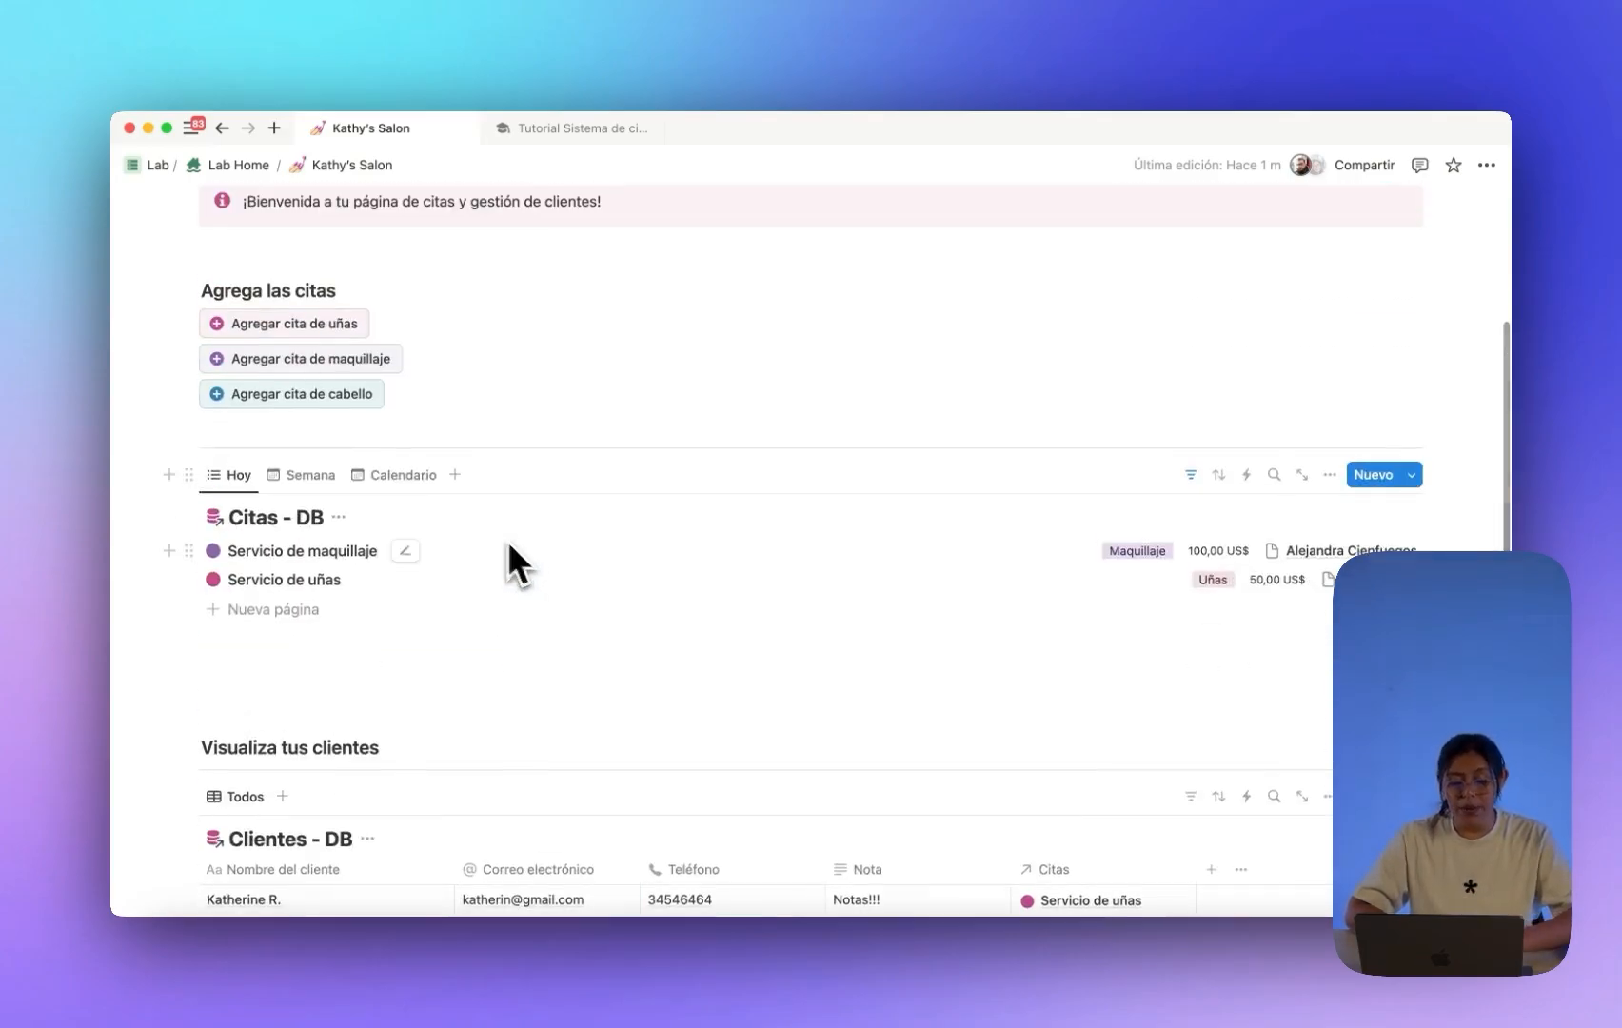
scroll(300, 361, down, 5)
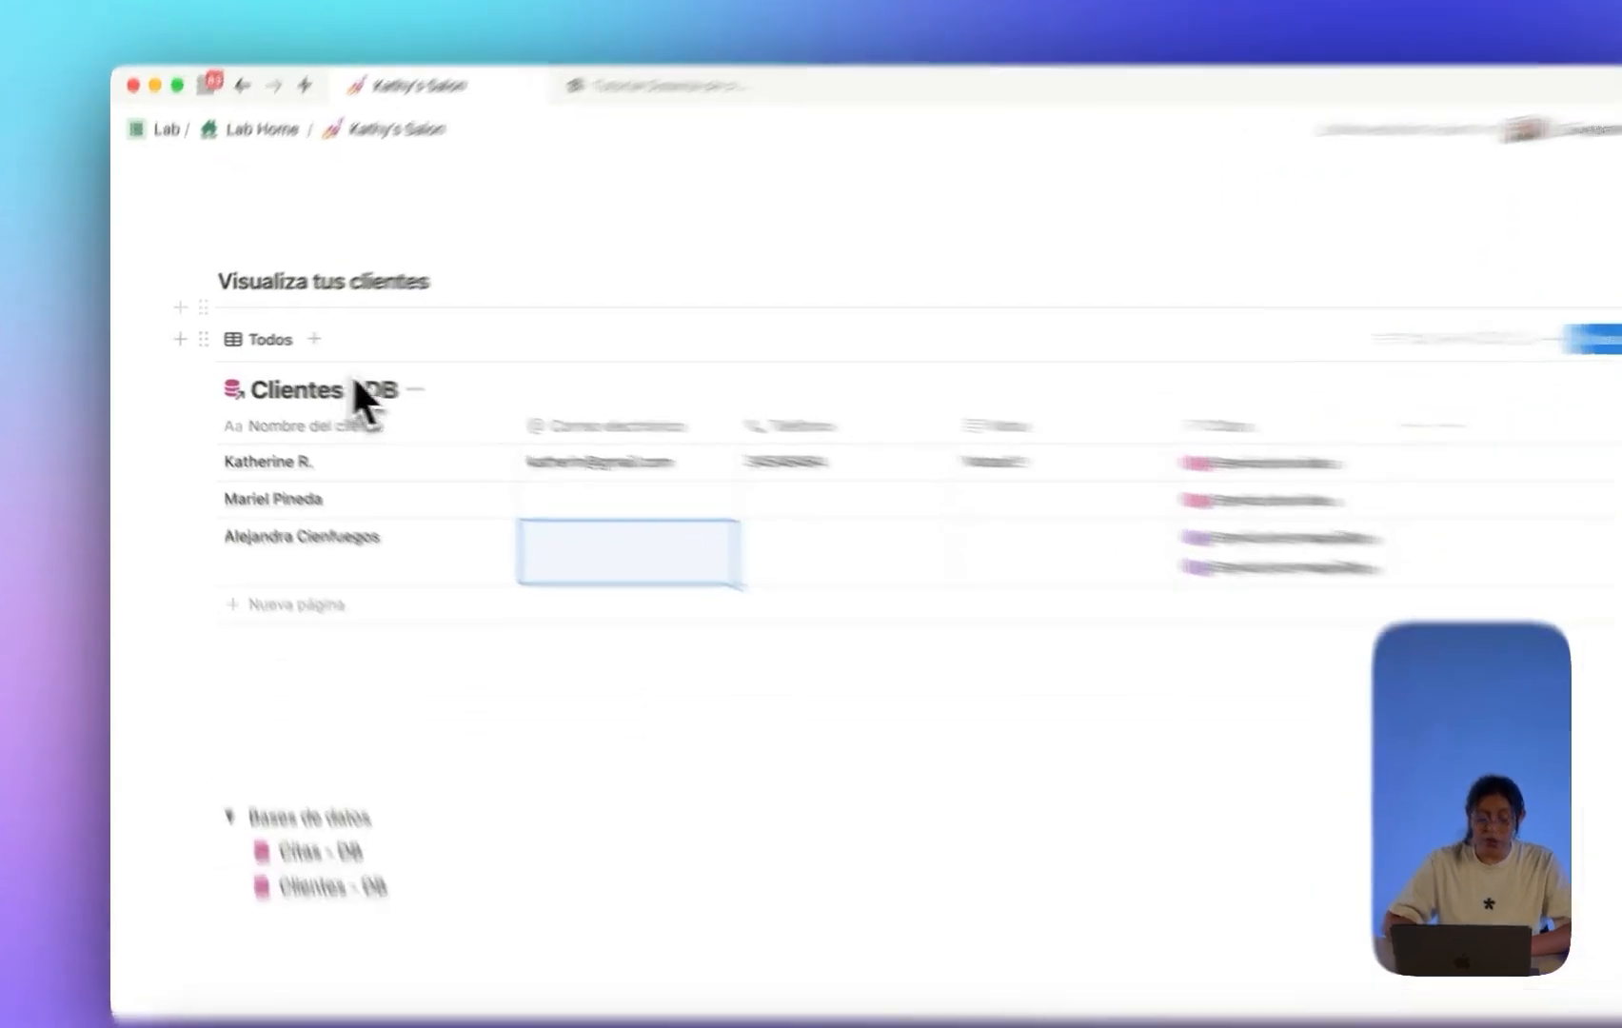
Insert a button block below the clients heading named 'Agregar cliente'.
click(483, 287)
key(Return)
text(/button)
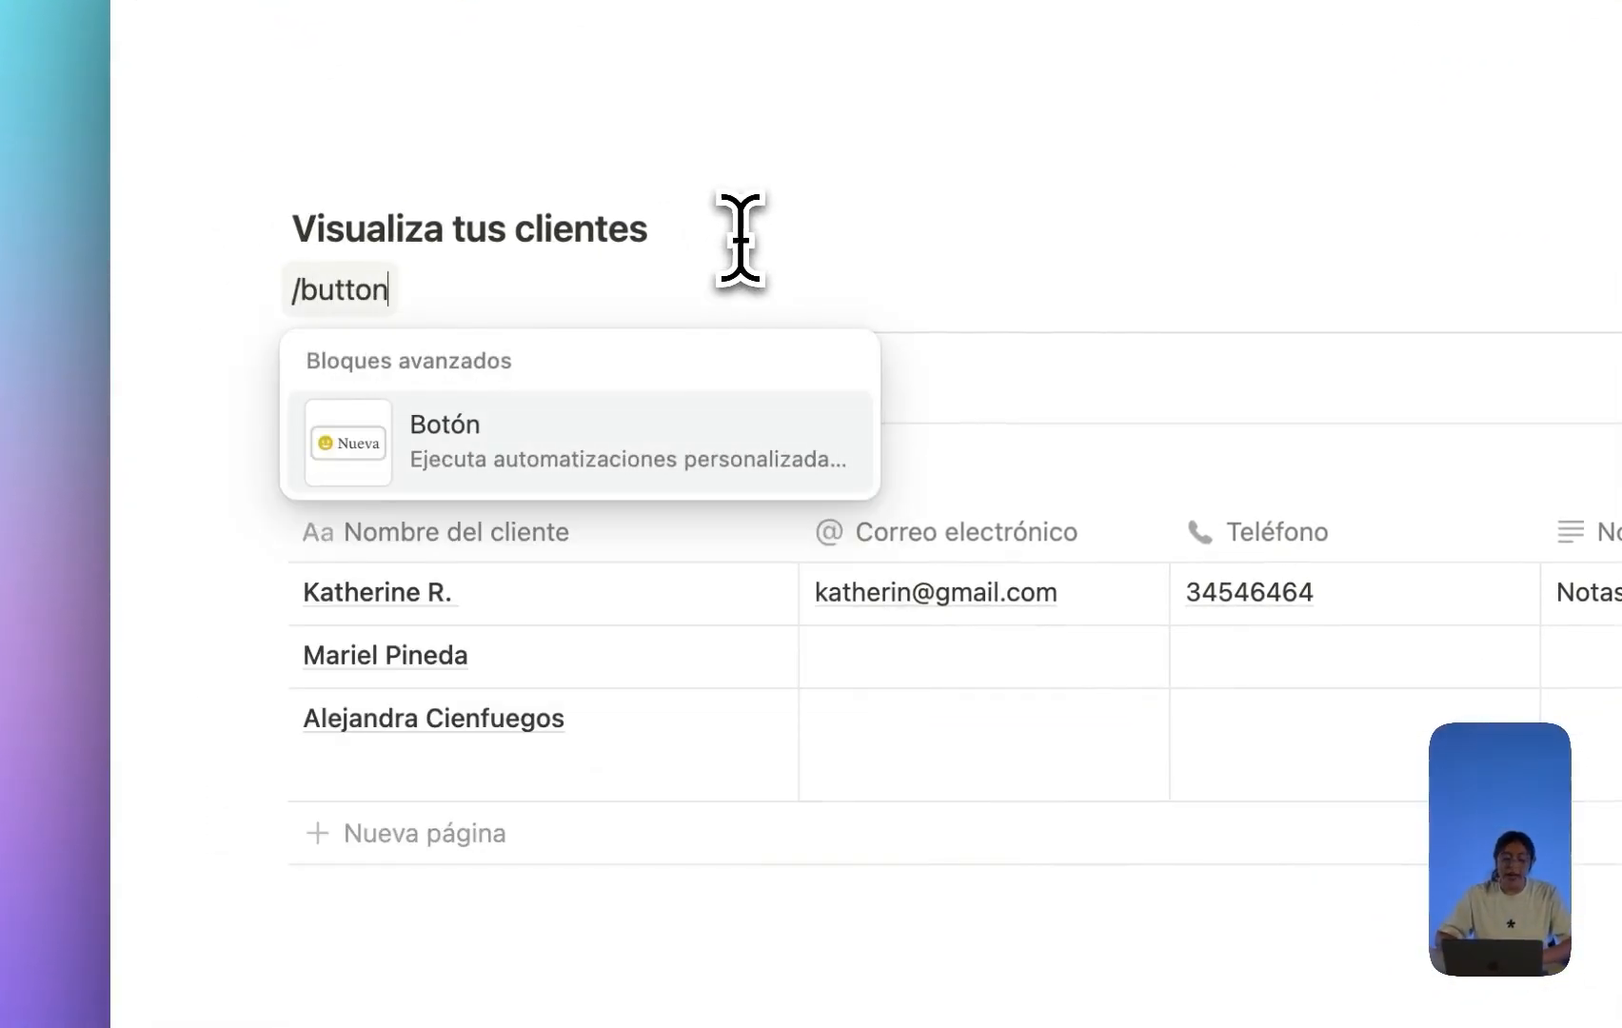
key(Return)
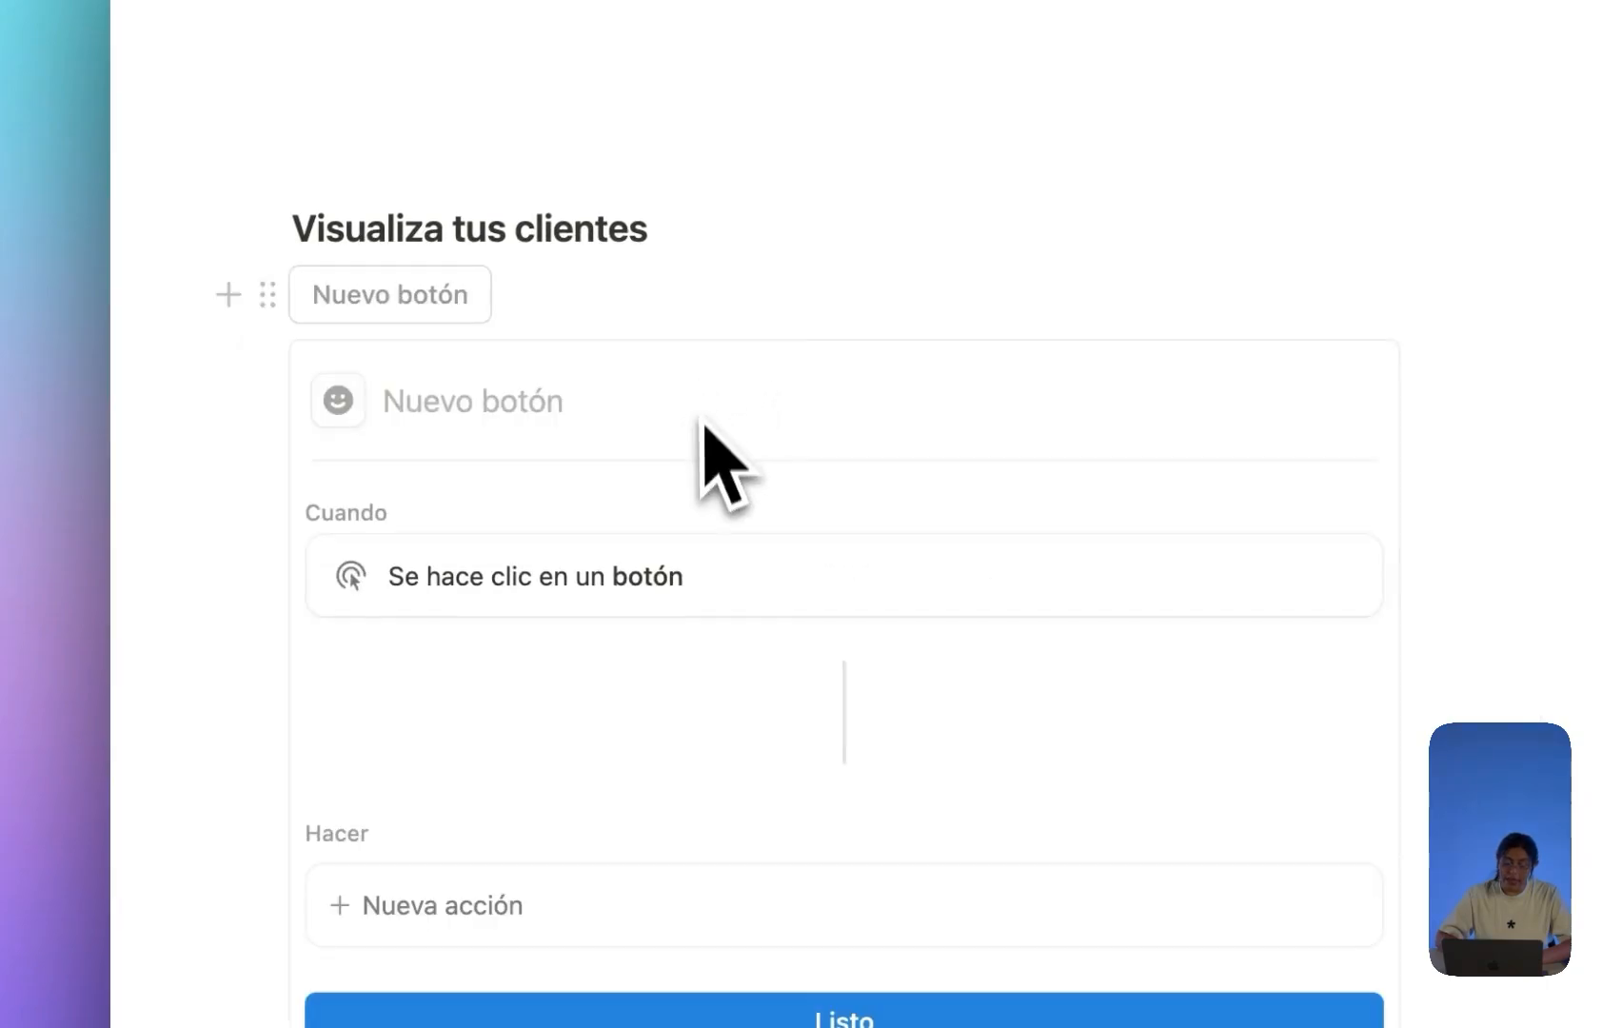
scroll(697, 533, down, 4)
scroll(695, 533, up, 2)
scroll(685, 495, up, 3)
click(582, 369)
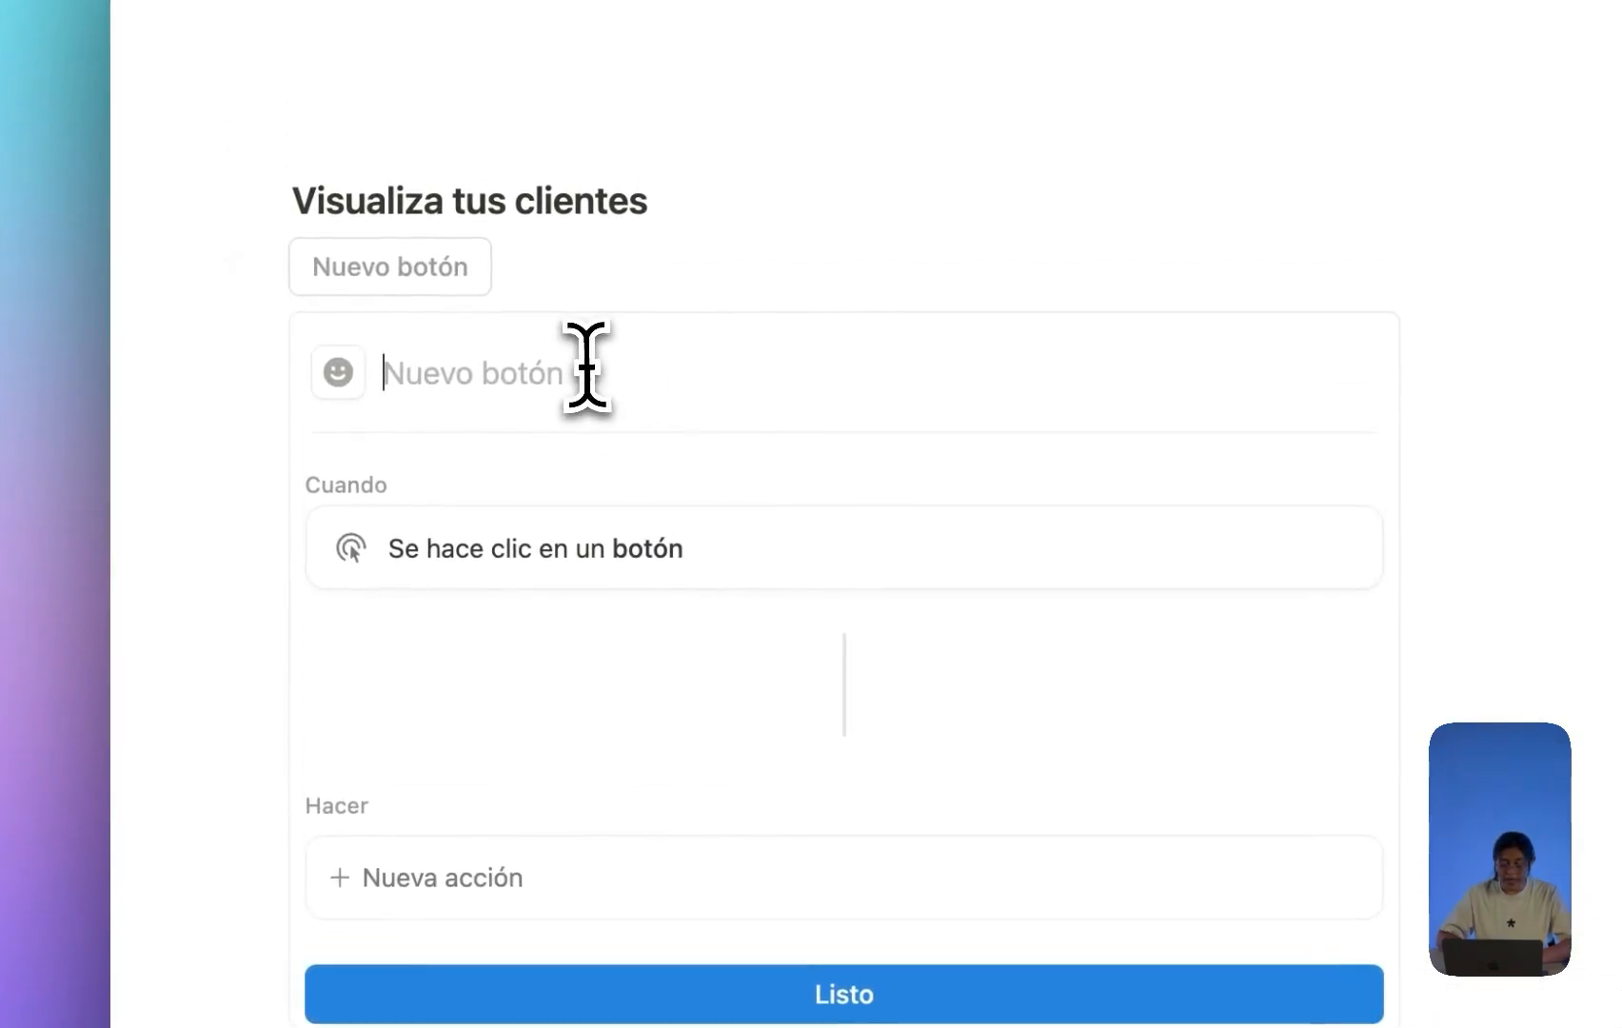
text(Agregar c)
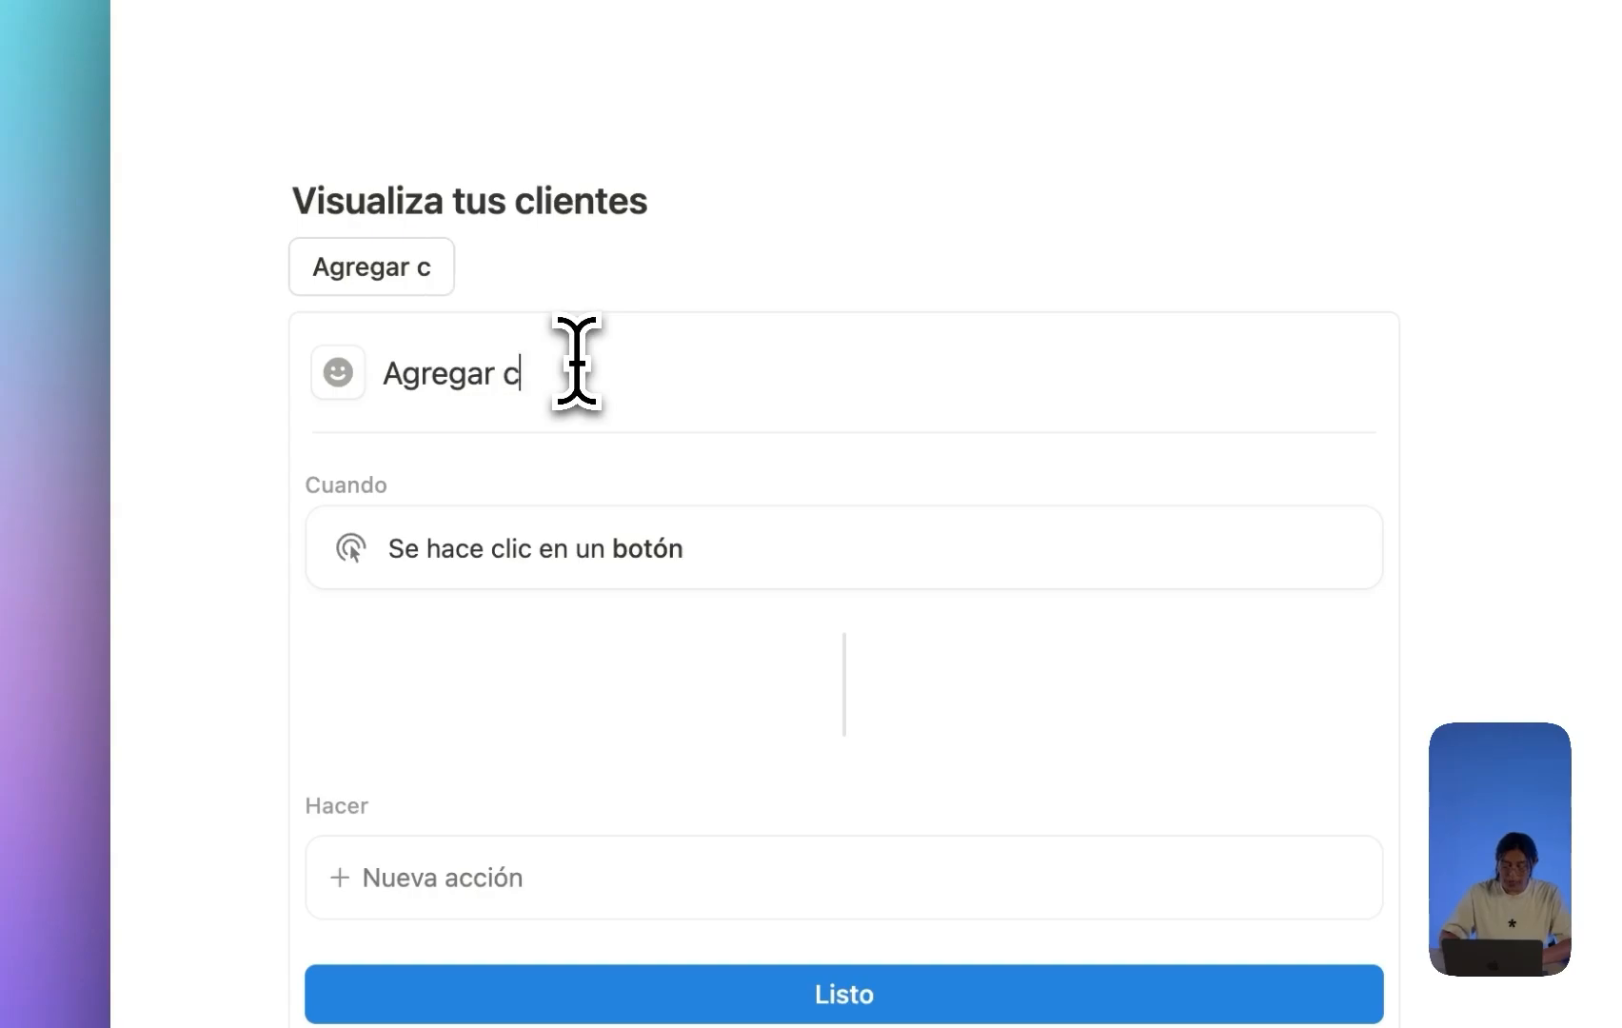
text(lien)
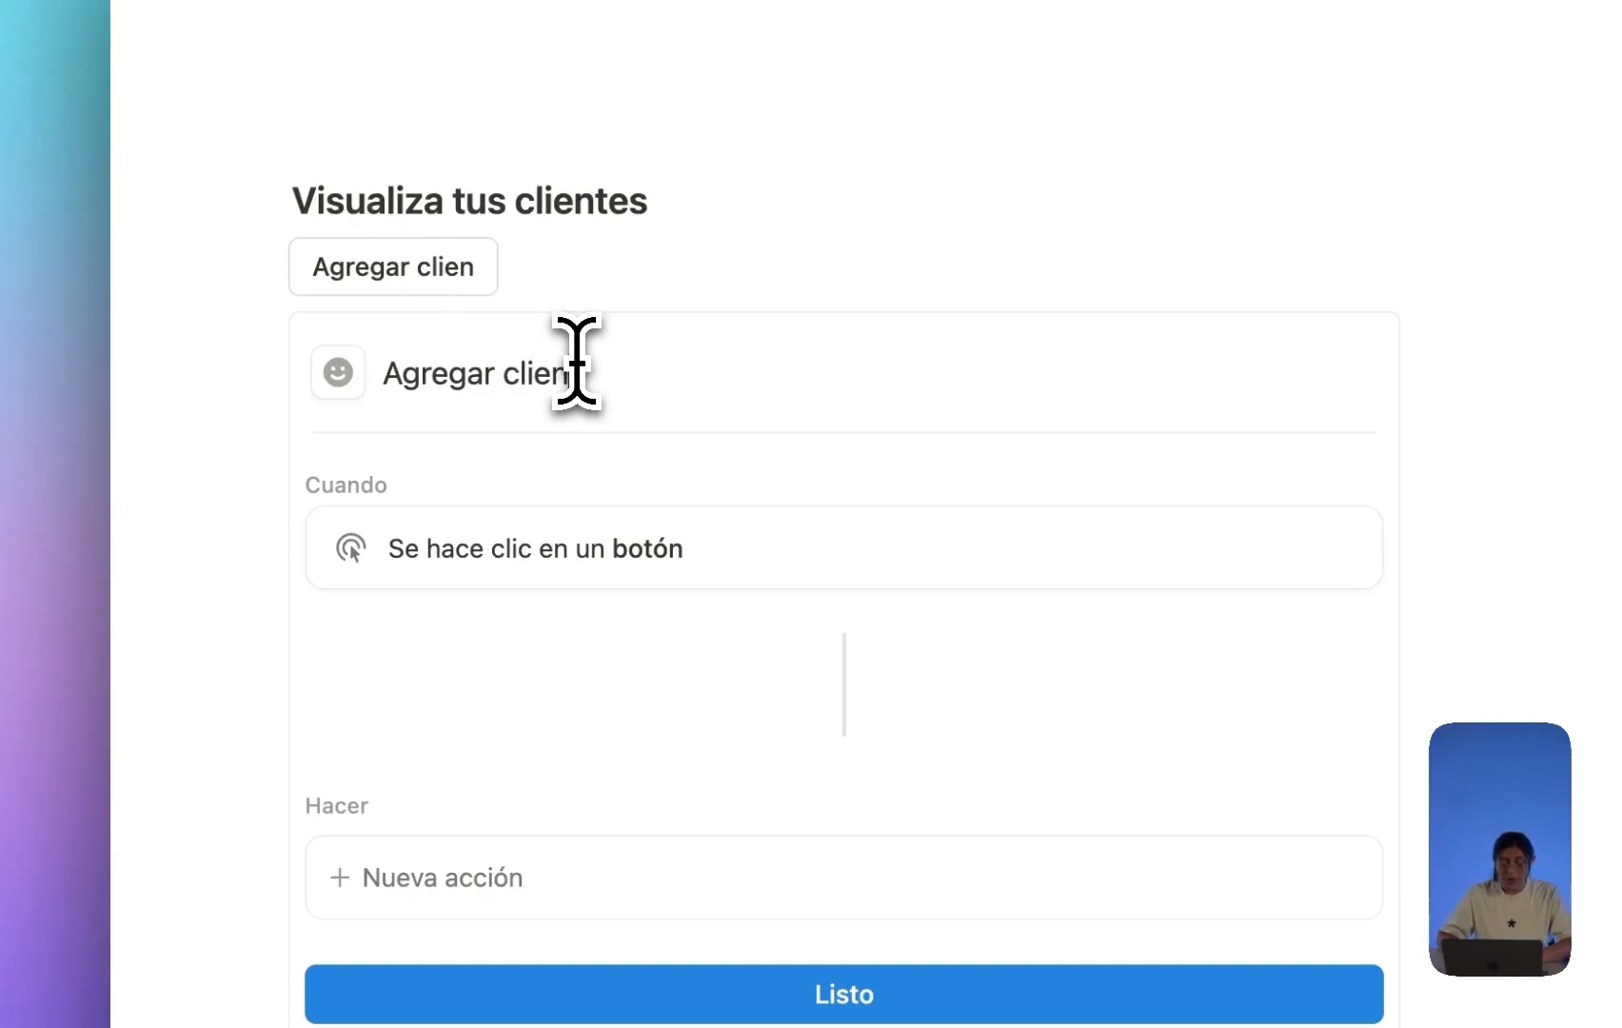
text(te)
Give the Agregar cliente button the plus-circle icon.
click(342, 376)
text(pli)
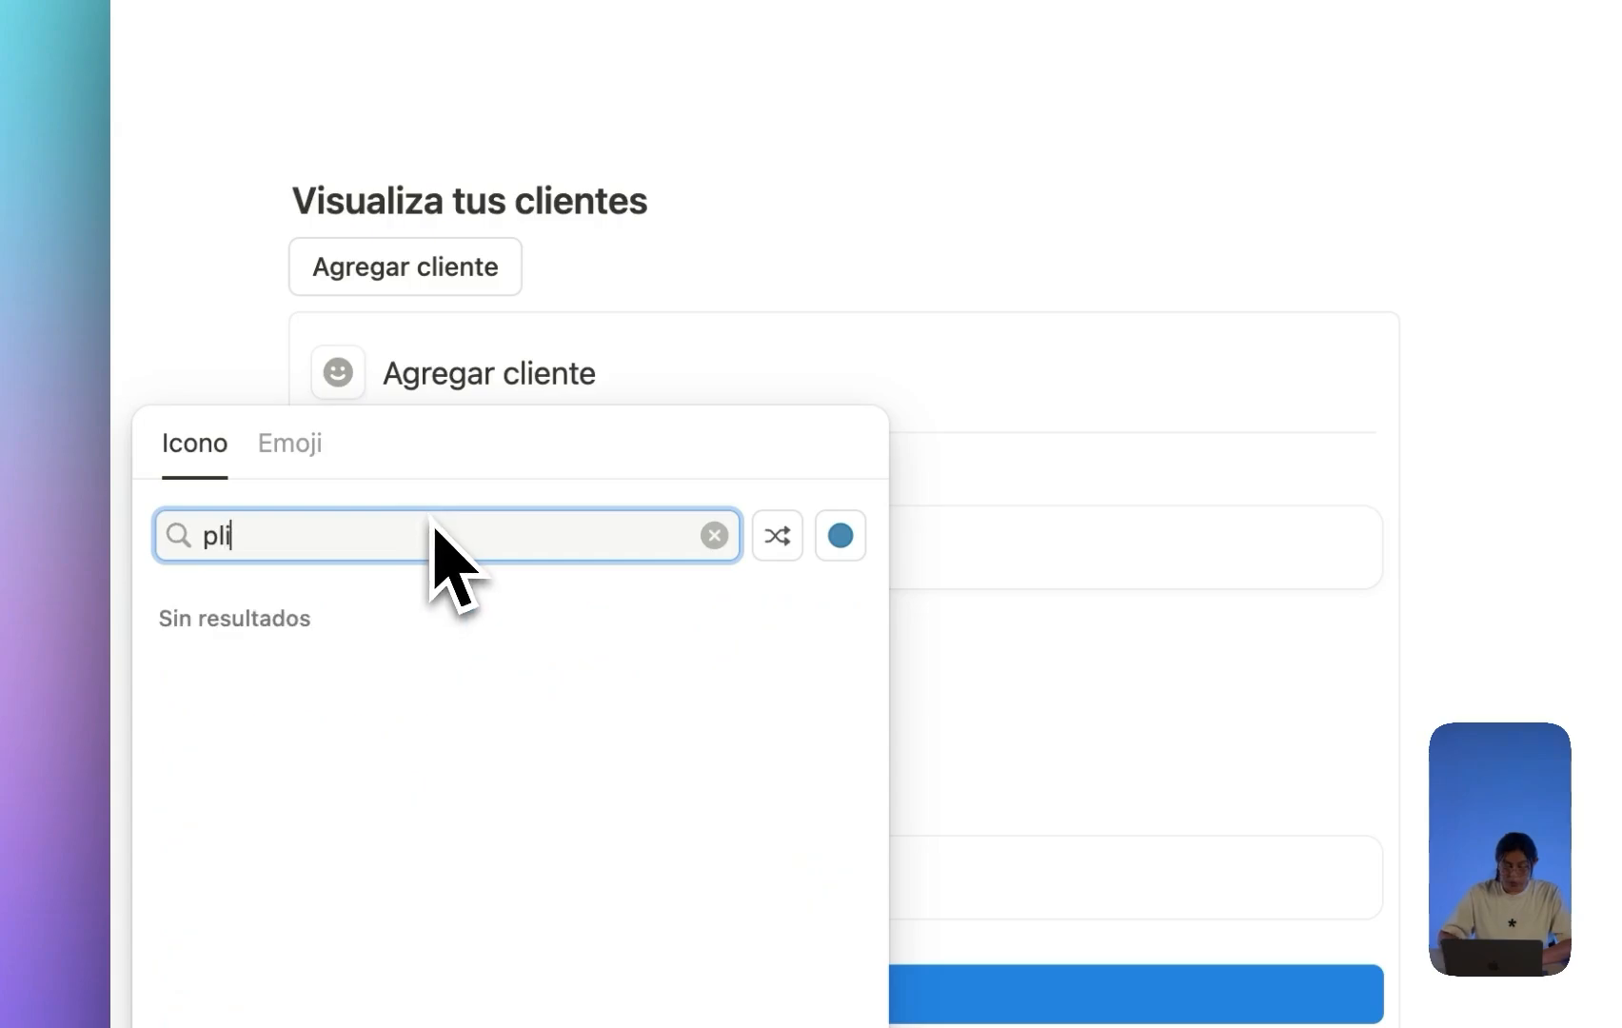
key(BackSpace)
text(us)
click(422, 623)
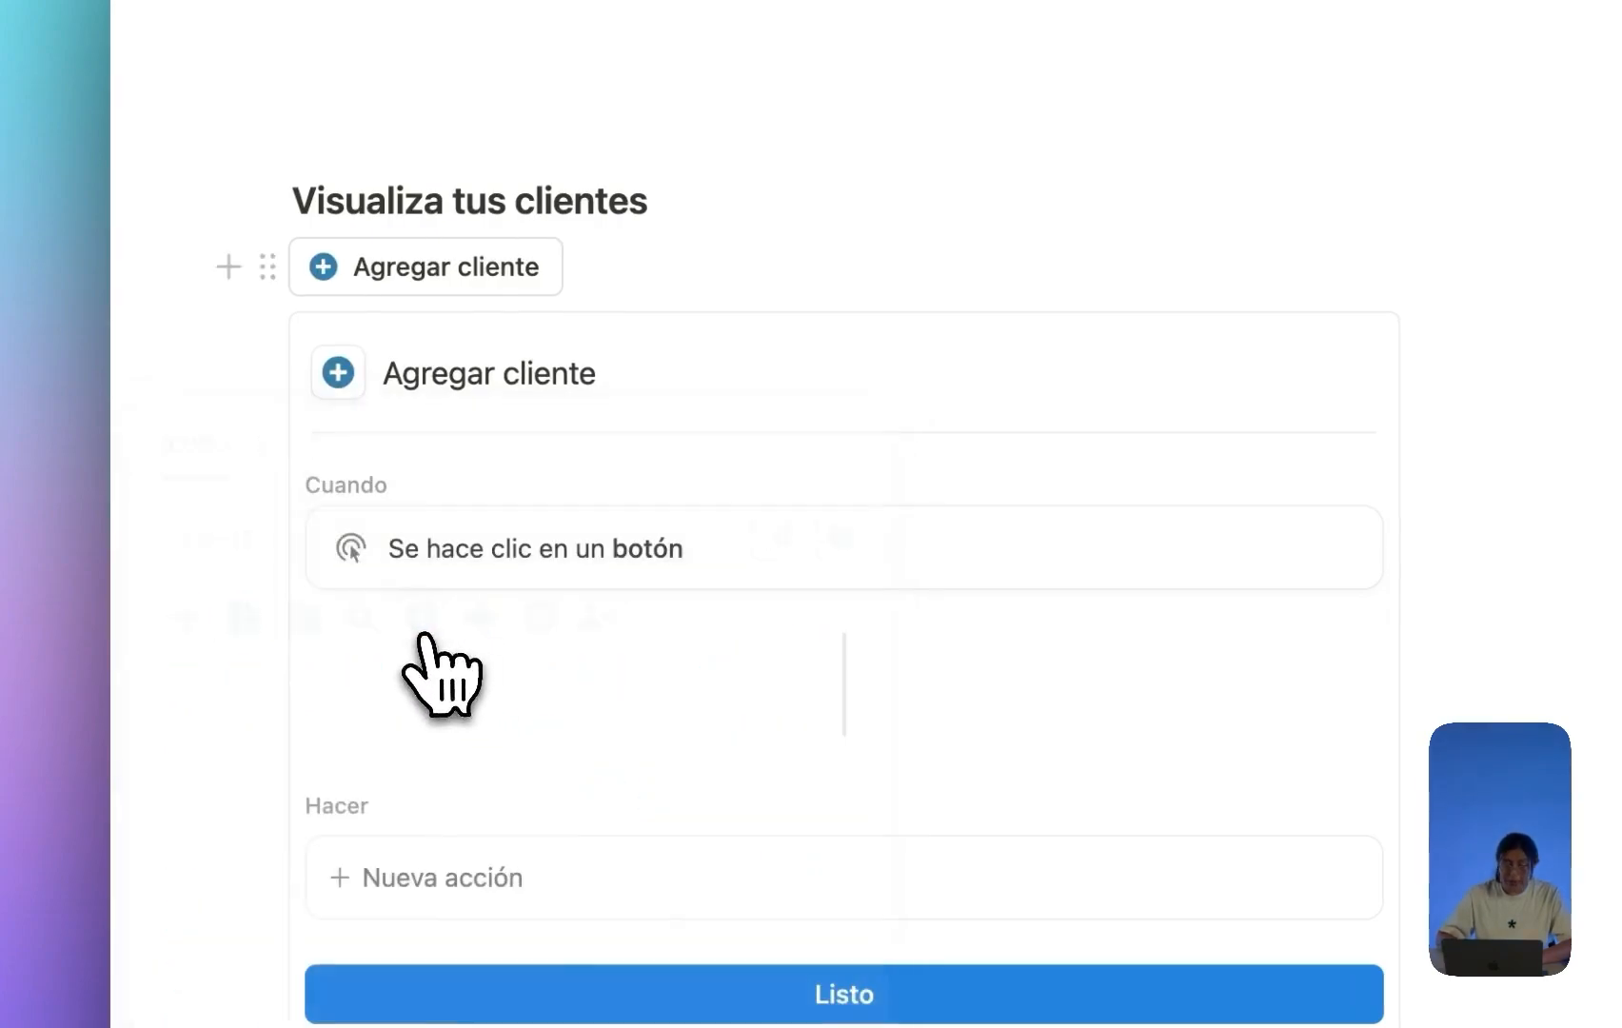
Add a button action that adds a page to Clientes - DB.
scroll(548, 416, down, 5)
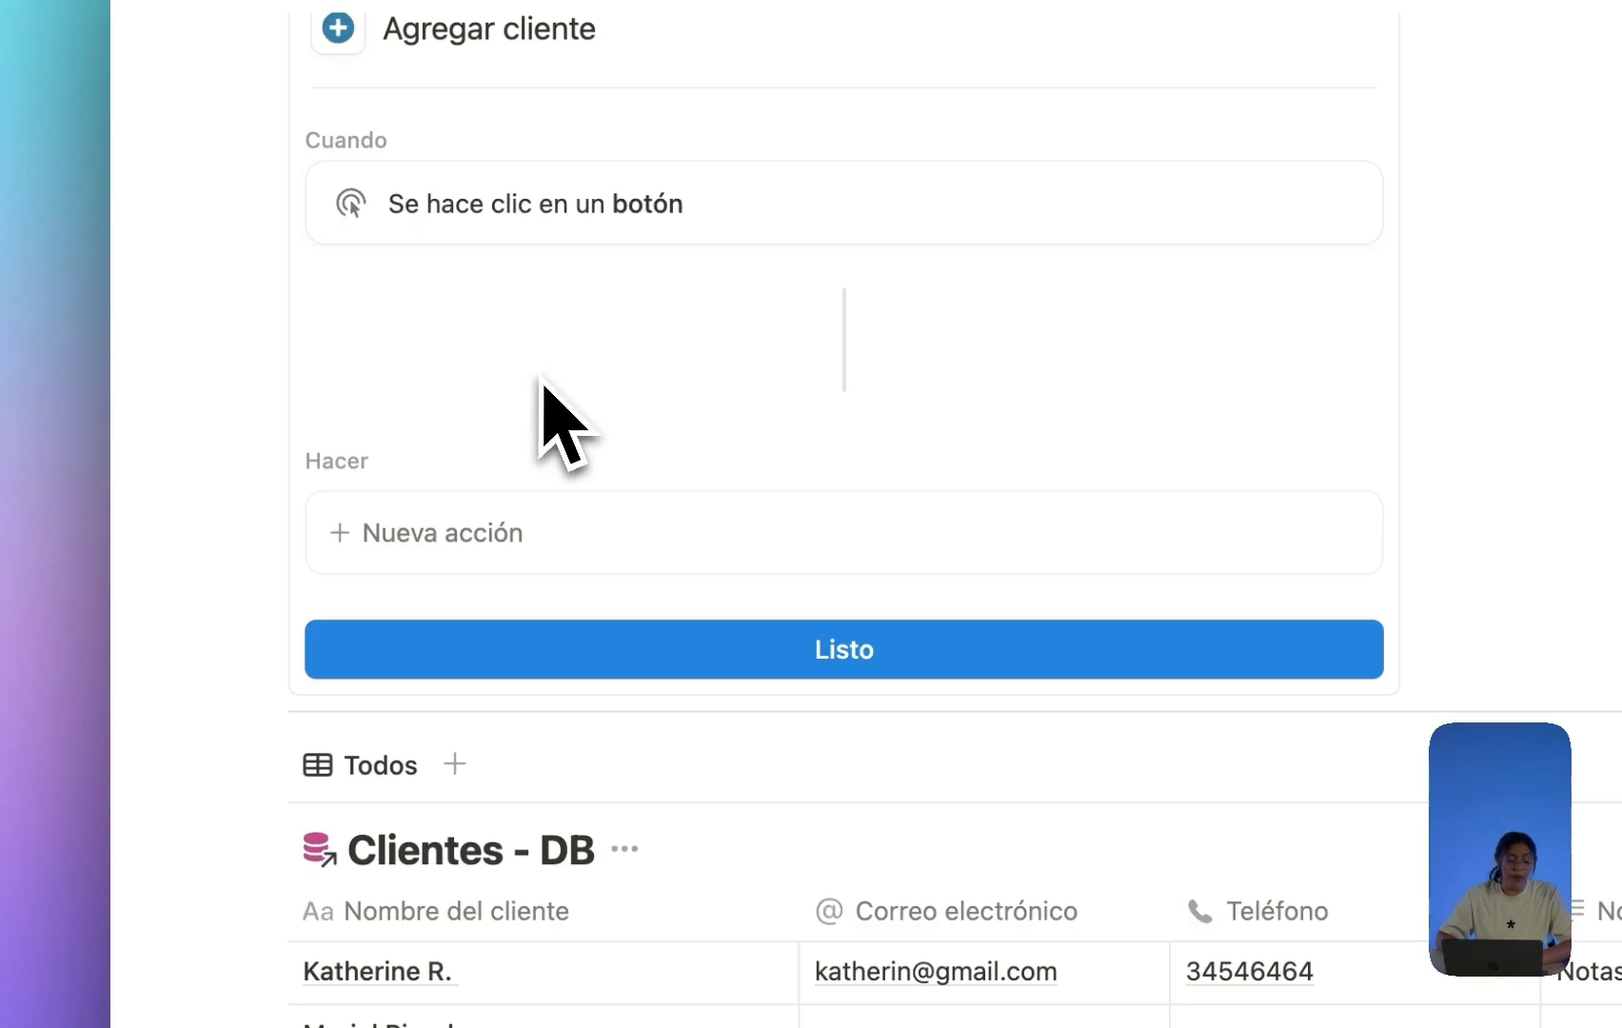
click(481, 533)
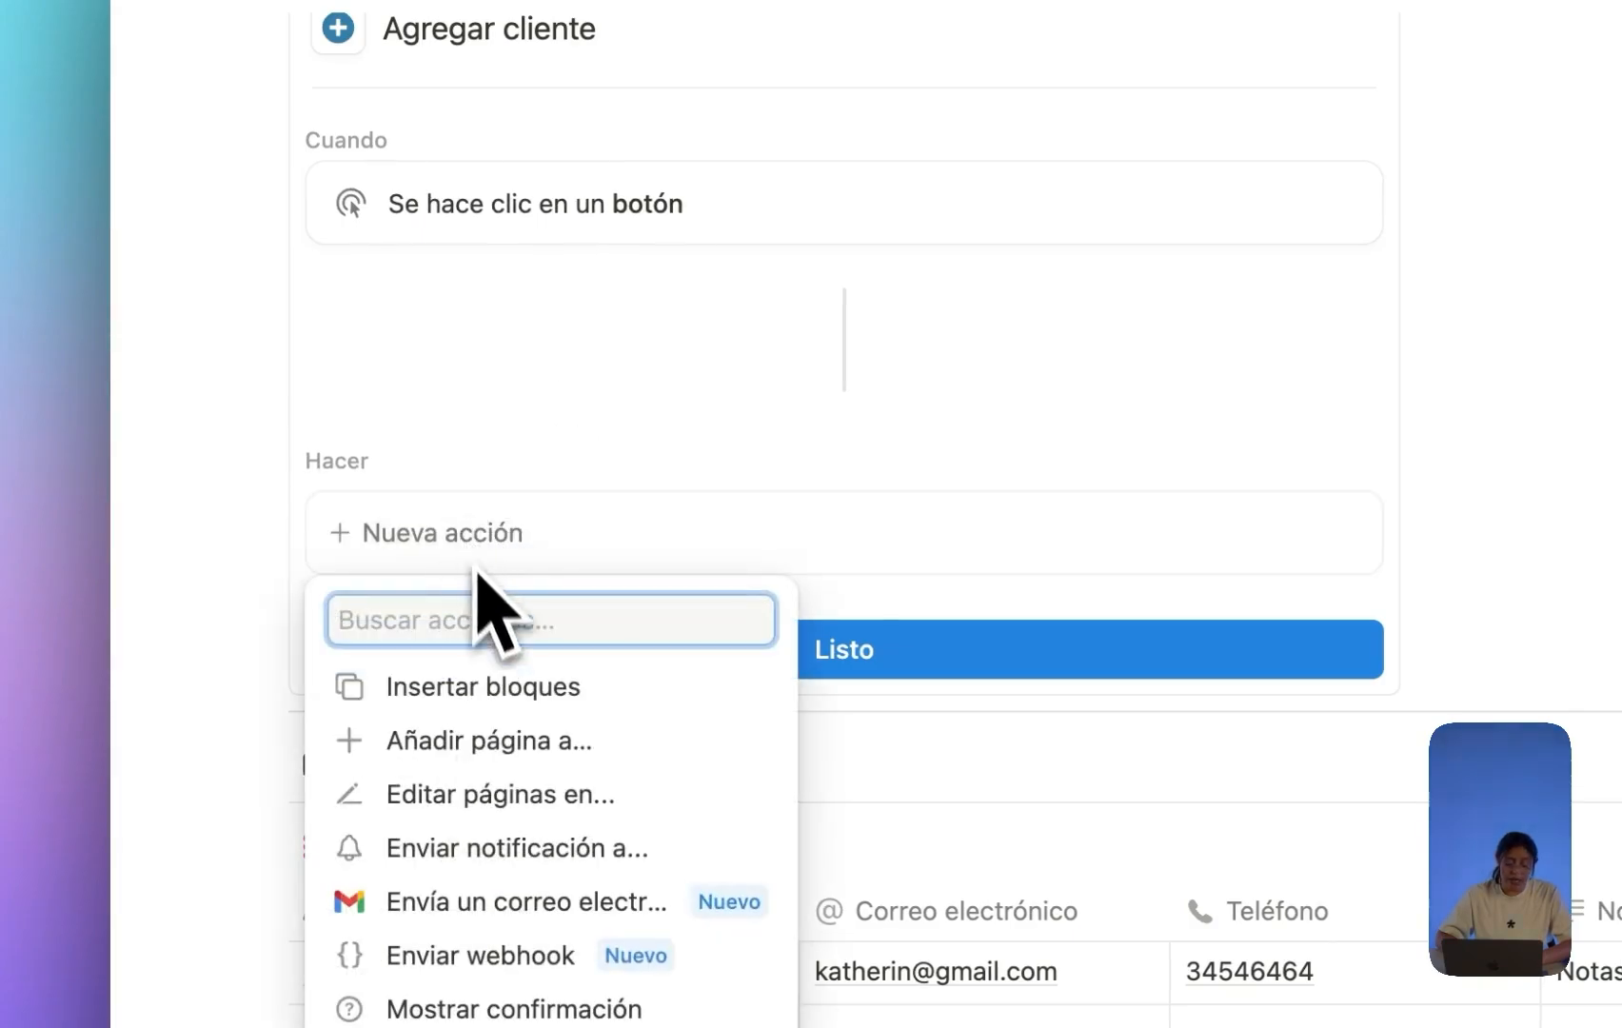
click(513, 761)
click(733, 533)
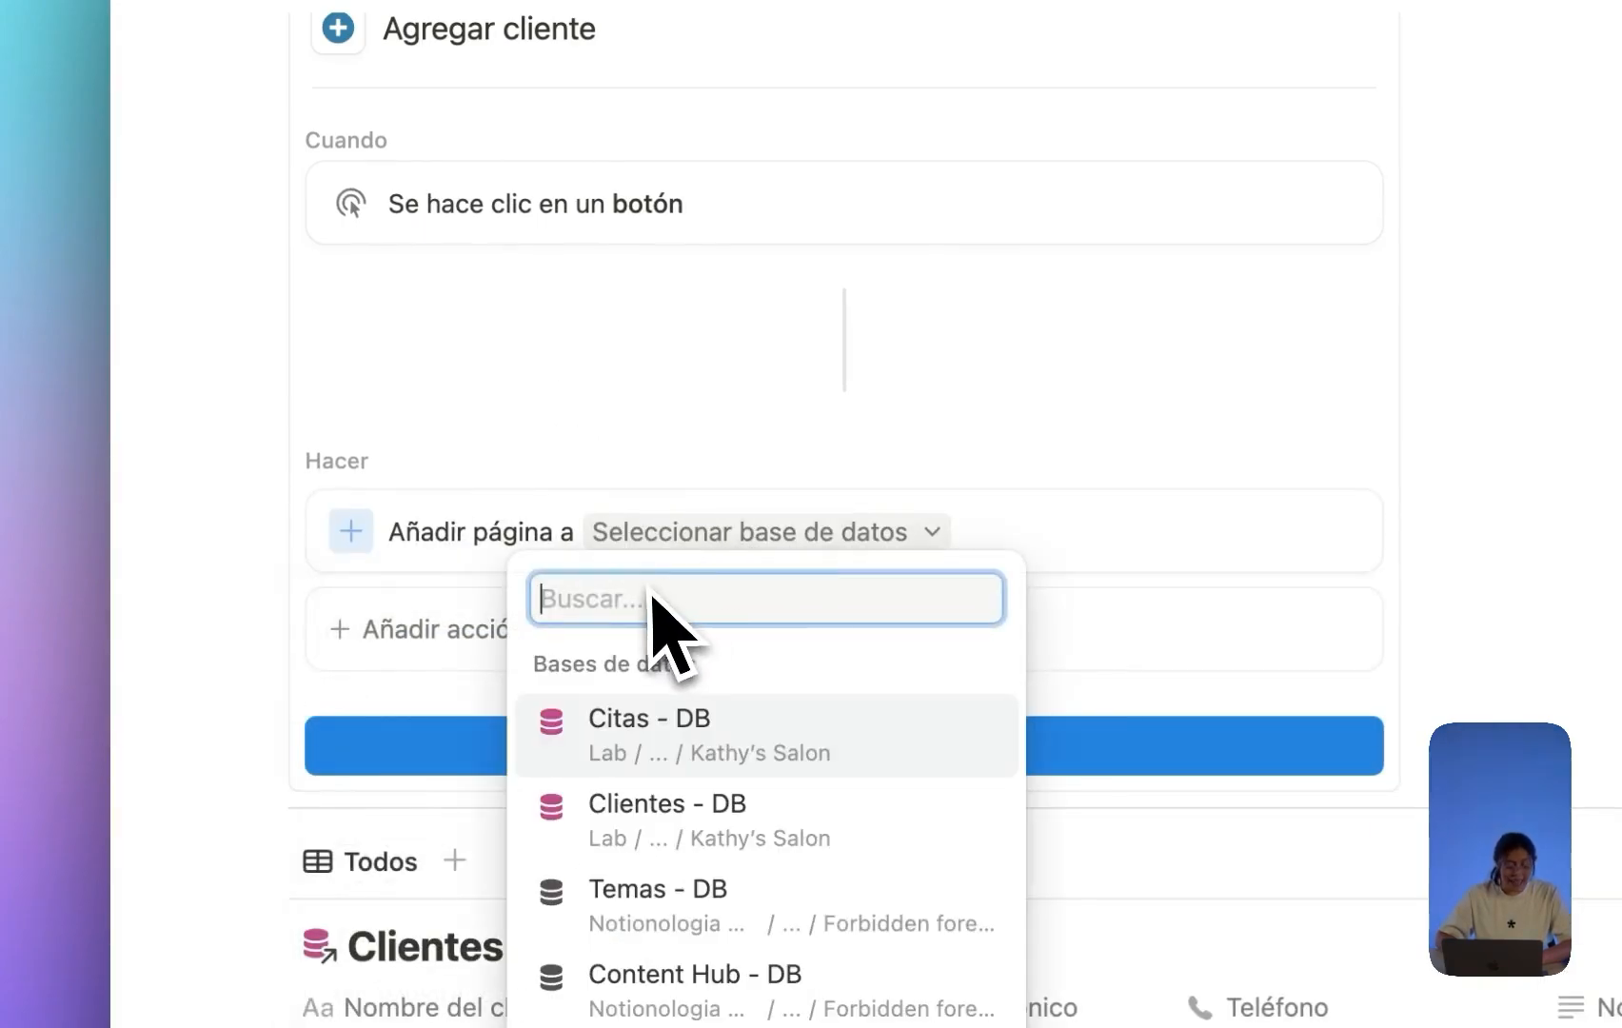
click(701, 636)
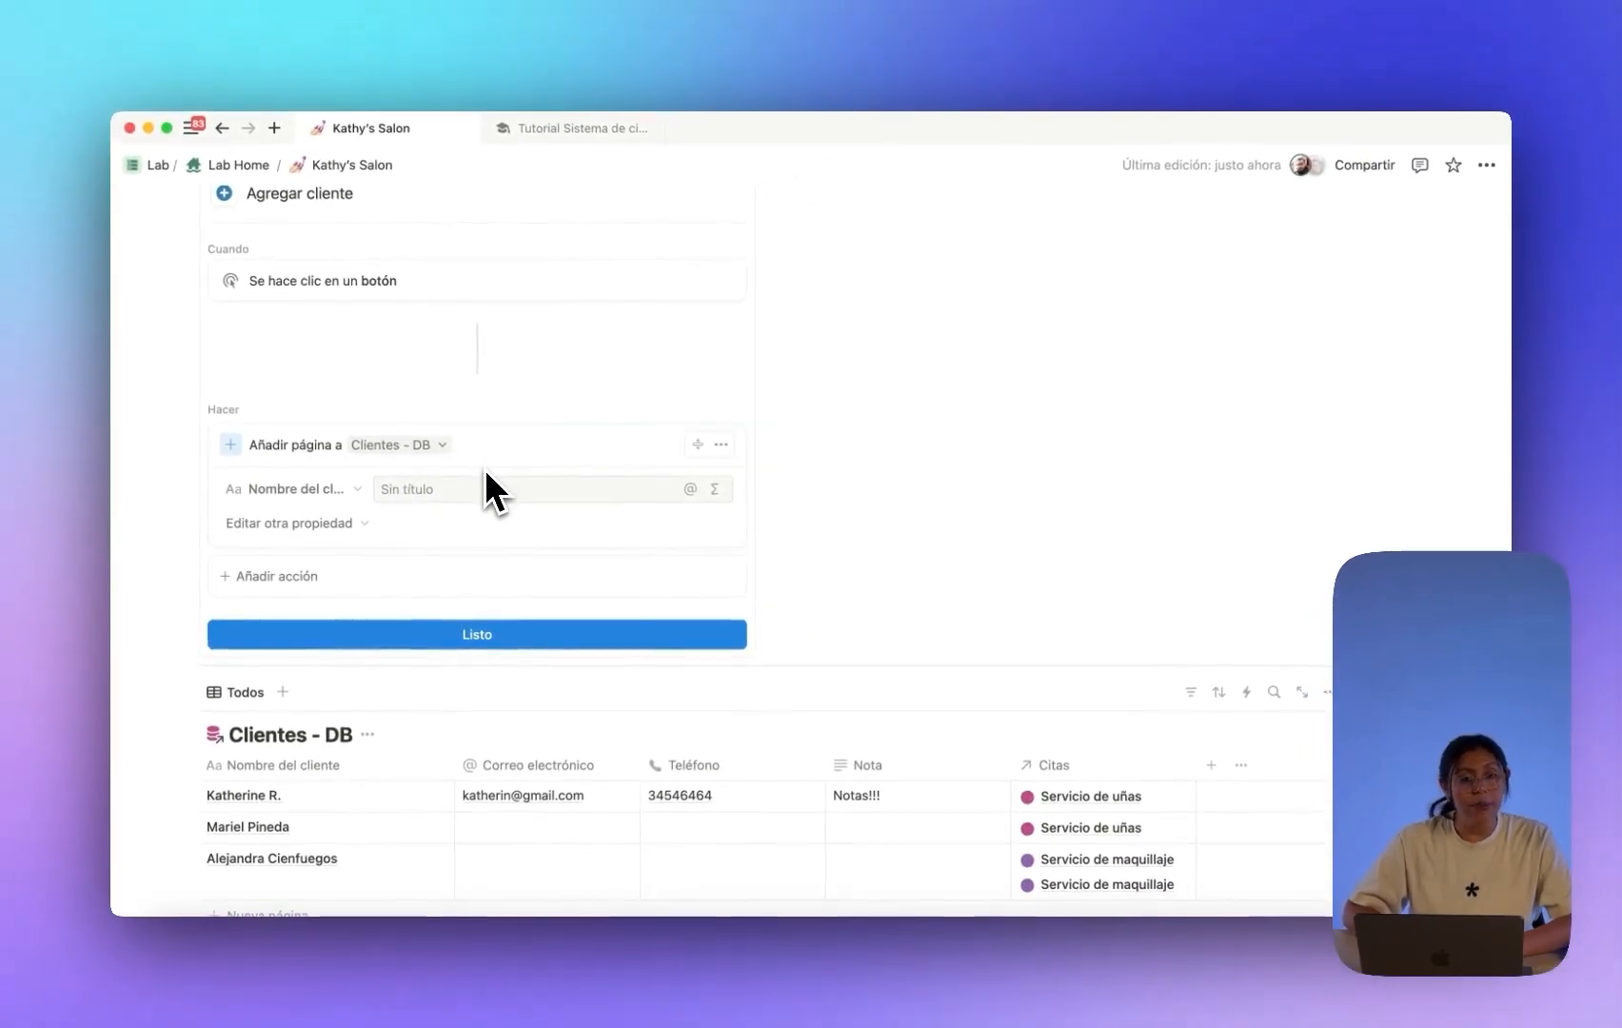
Remove the Nombre del cliente edit from the button's action, undoing an accidental Slack action.
scroll(486, 472, down, 1)
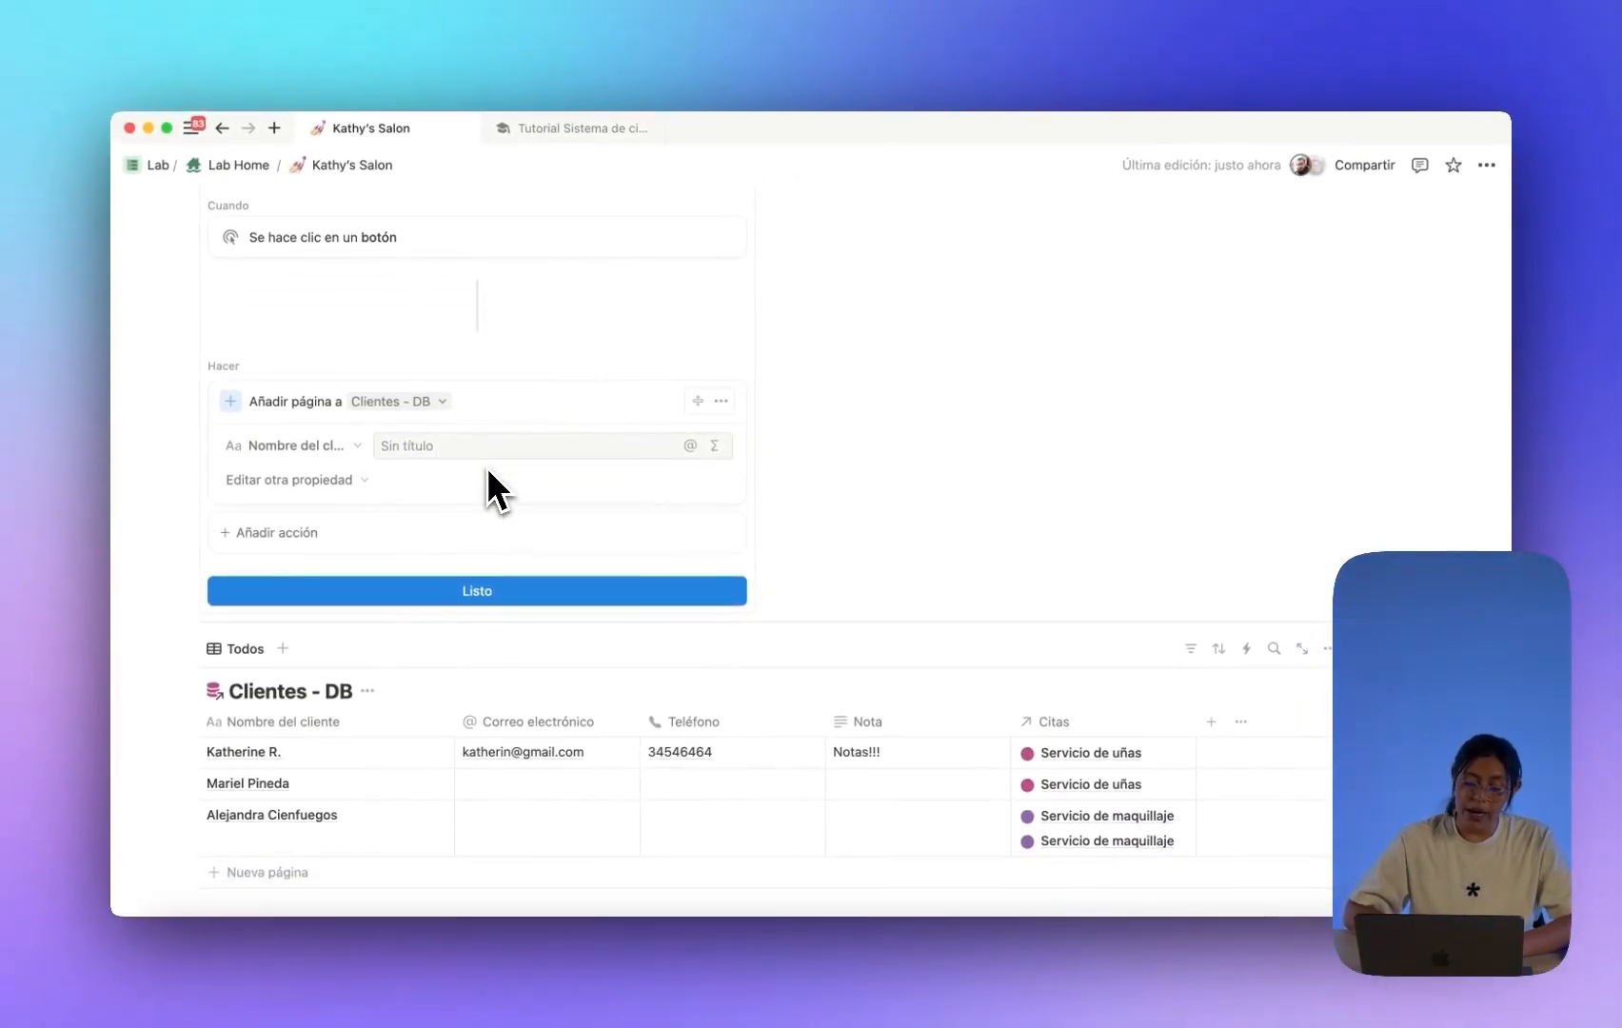
scroll(481, 487, up, 1)
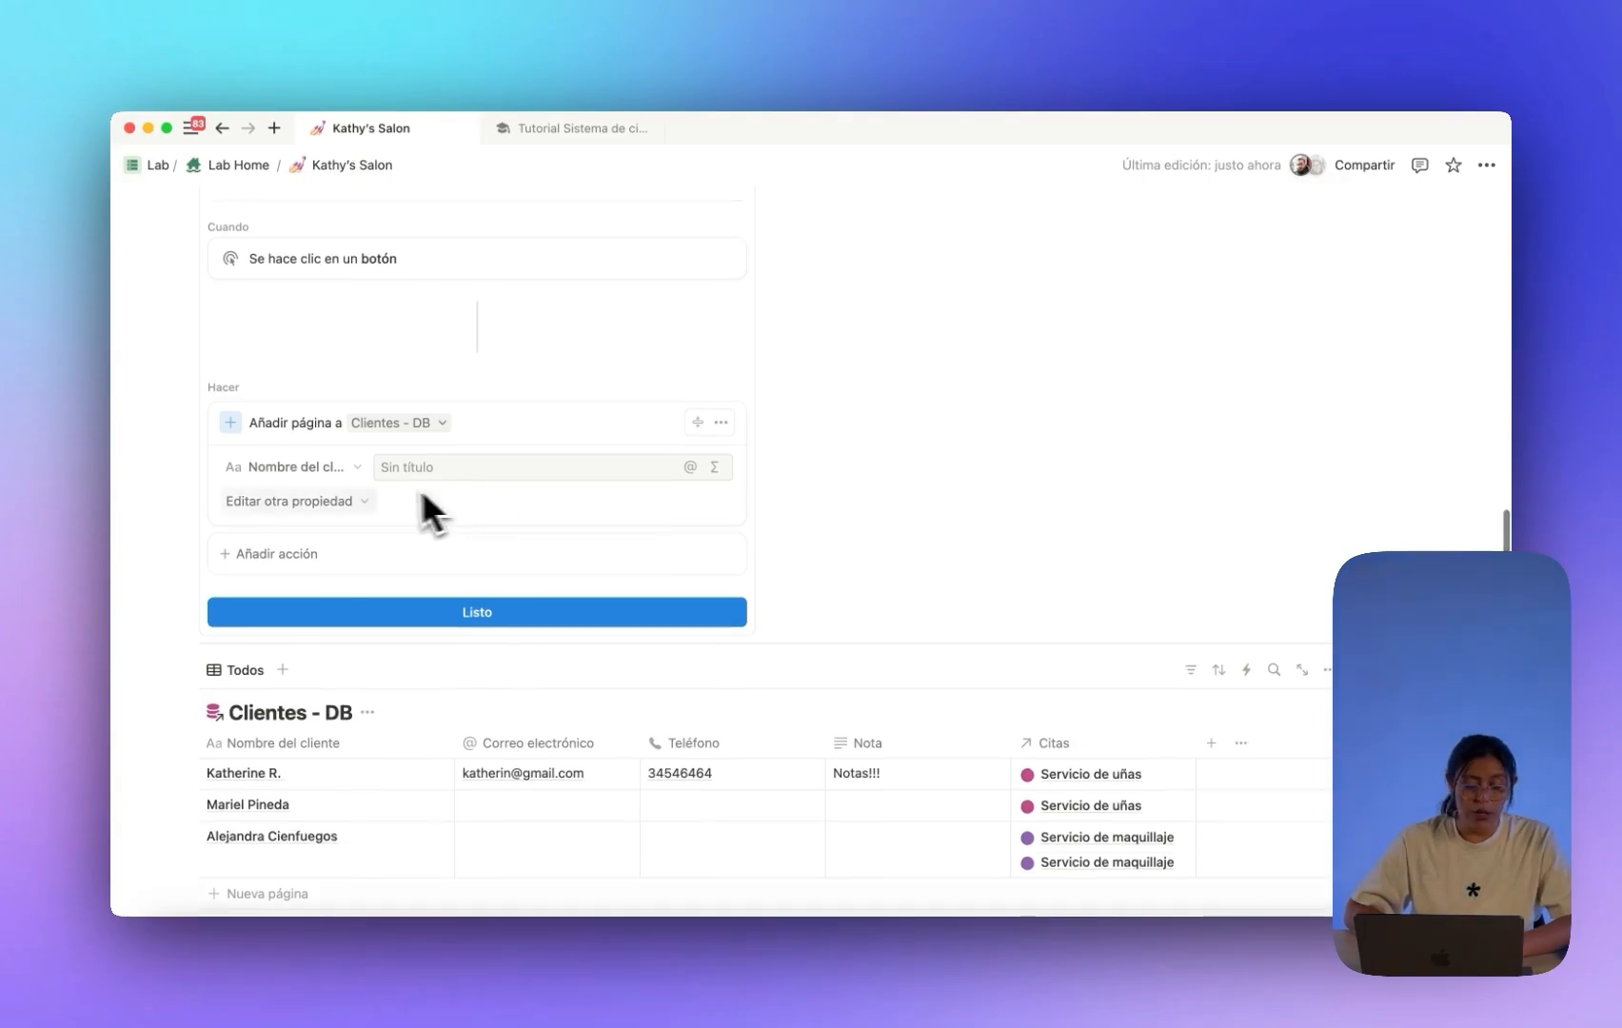
click(332, 467)
click(286, 655)
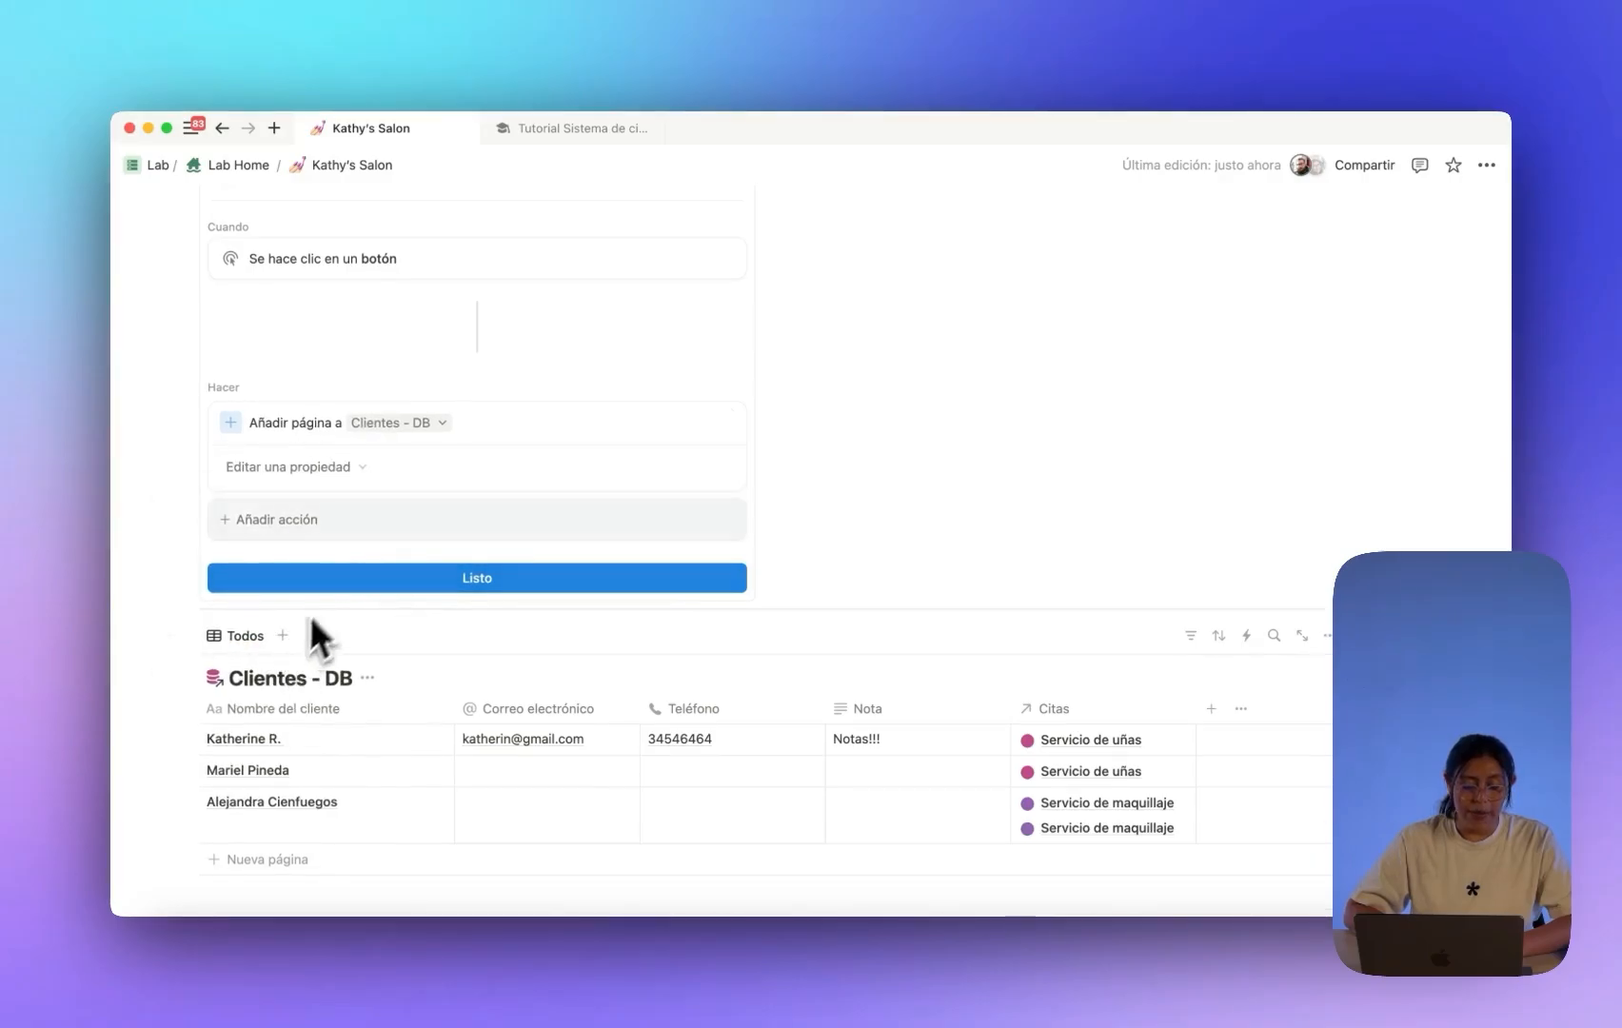
scroll(333, 581, down, 2)
click(335, 487)
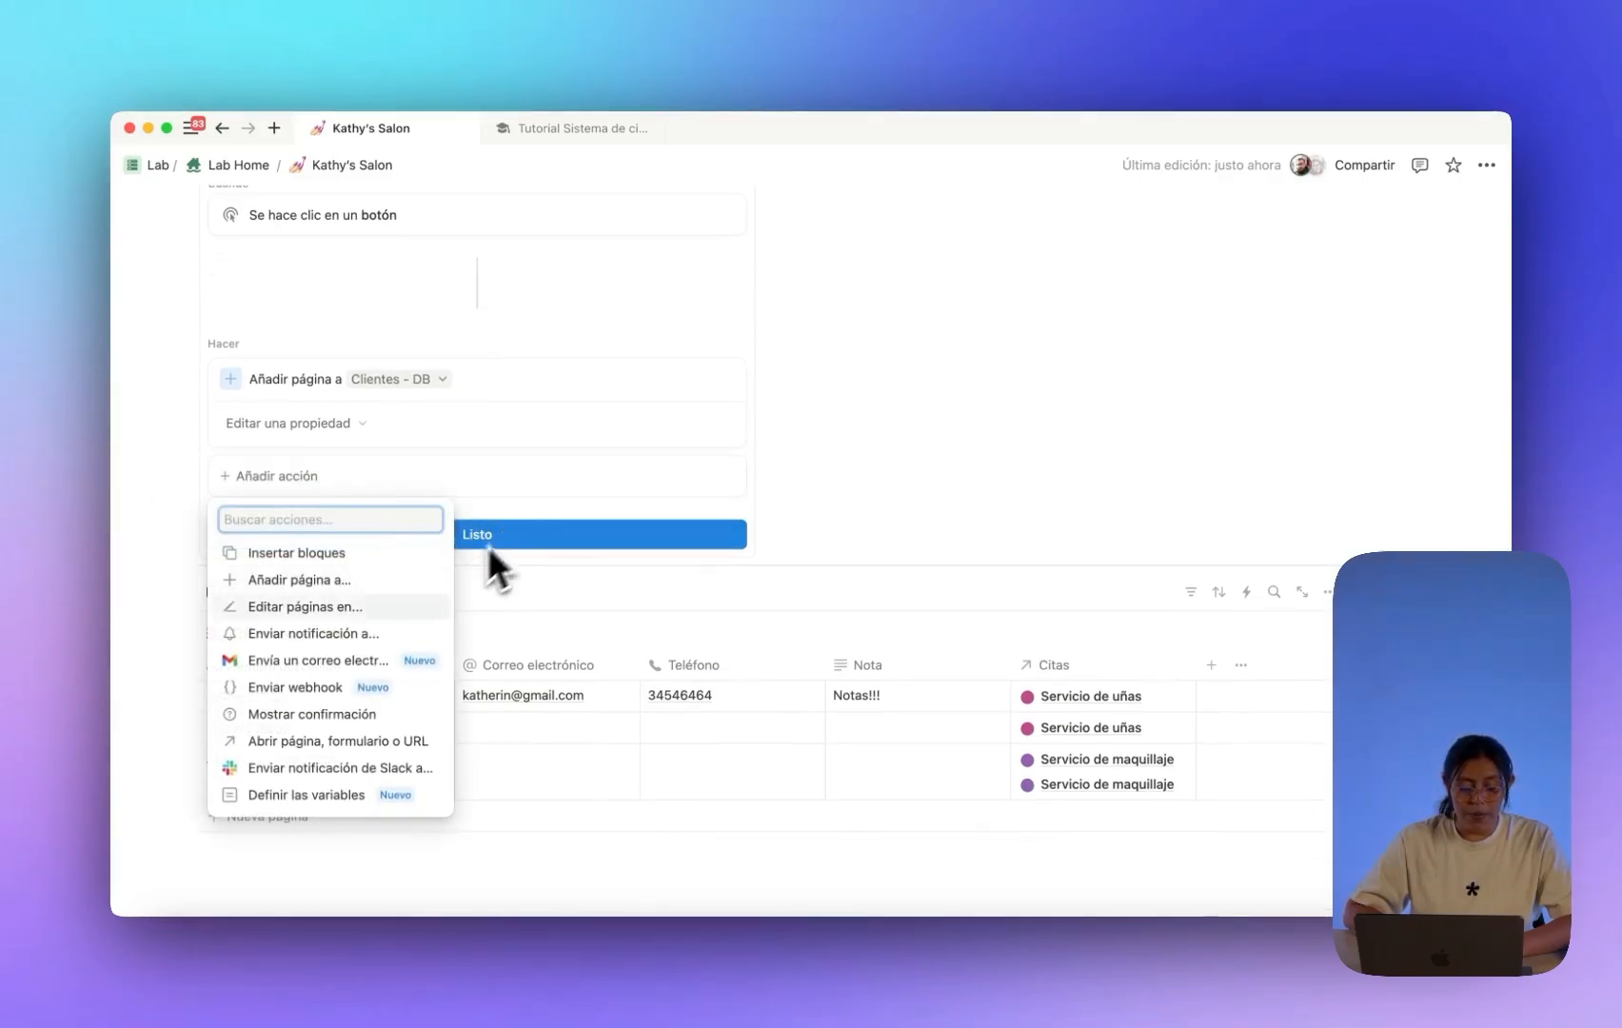
click(403, 767)
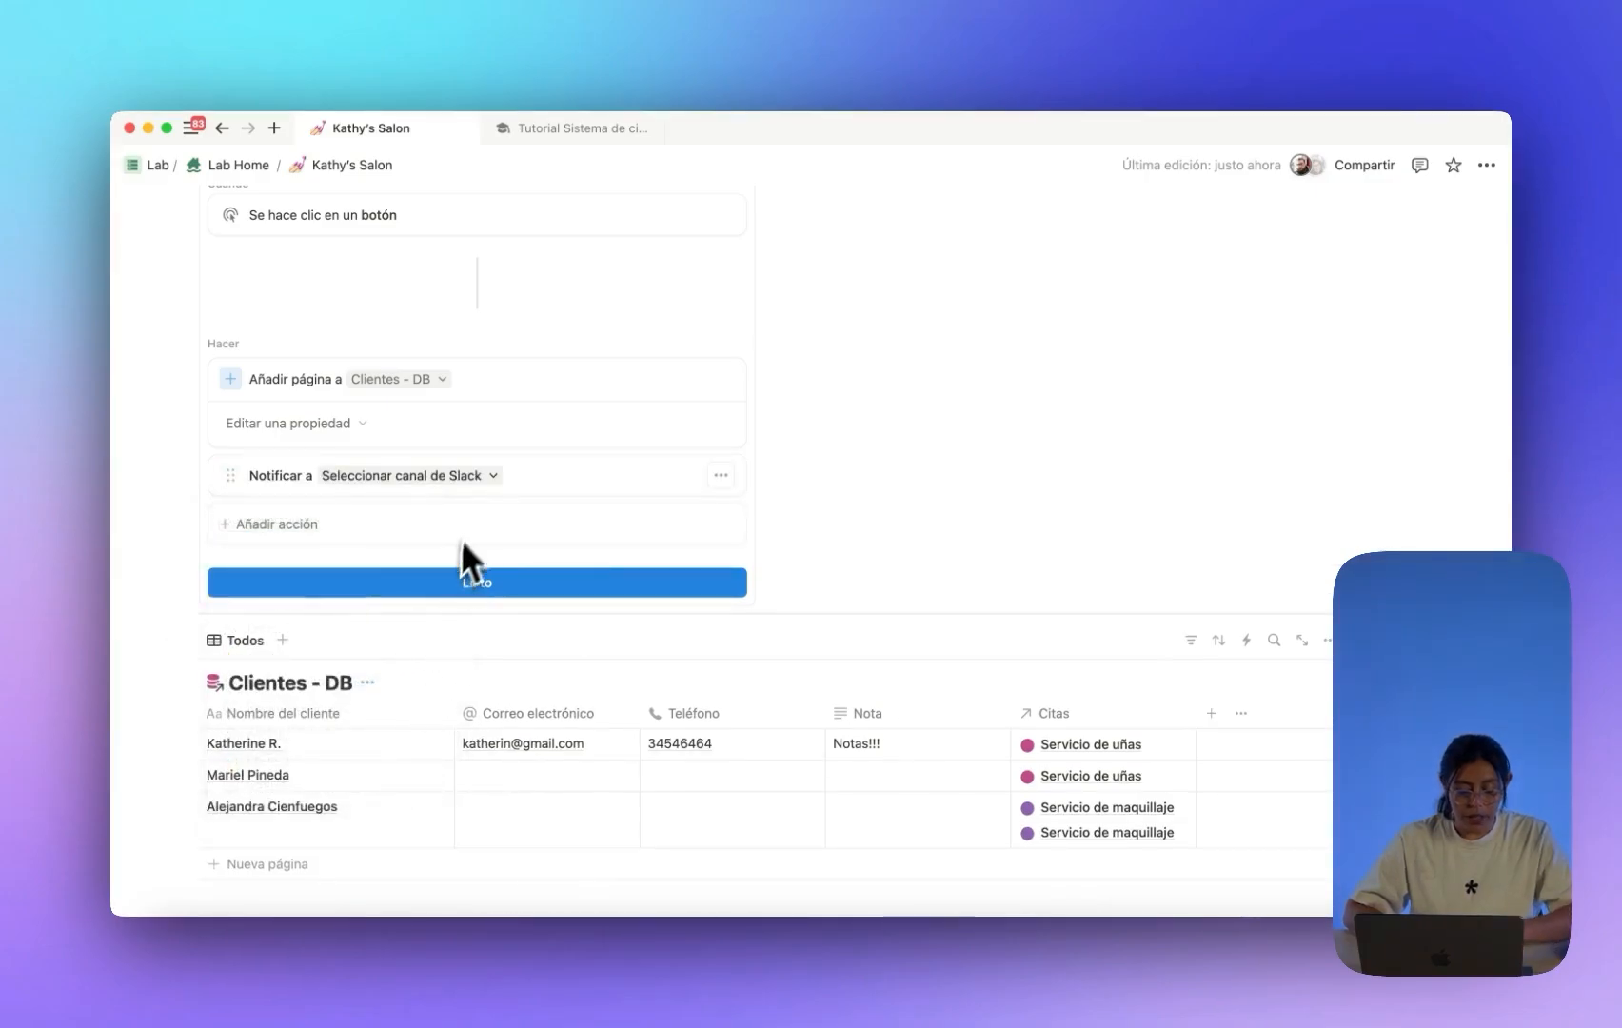
key(super+z)
click(344, 475)
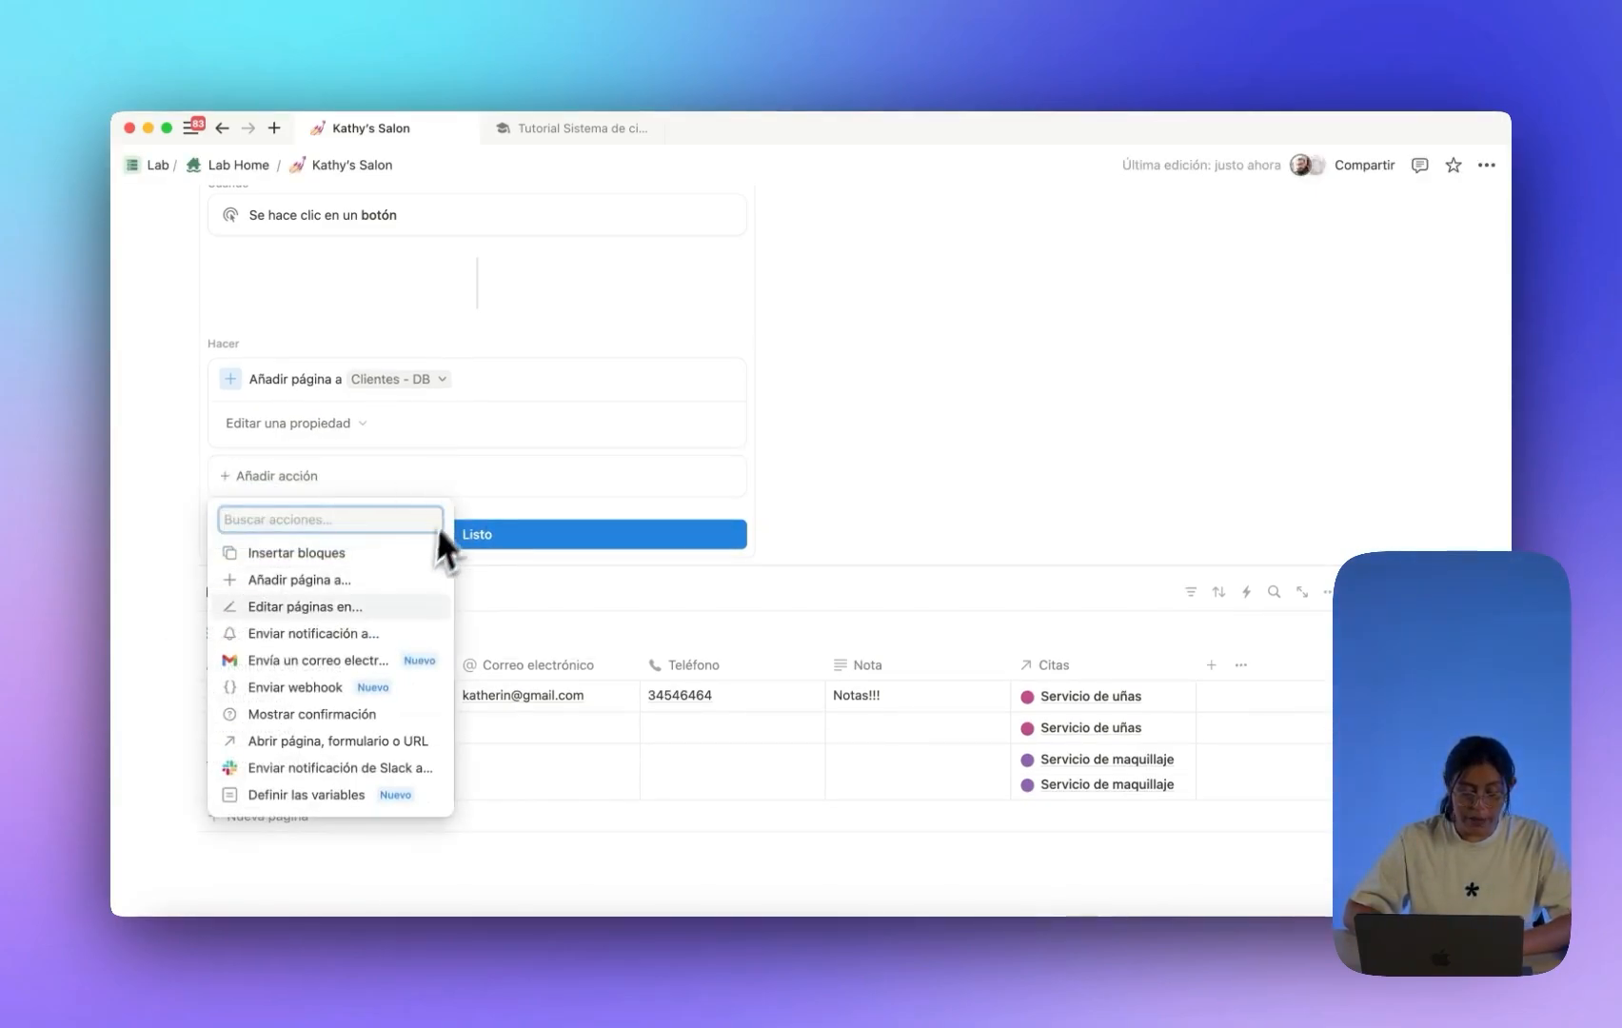
key(Escape)
scroll(723, 538, down, 5)
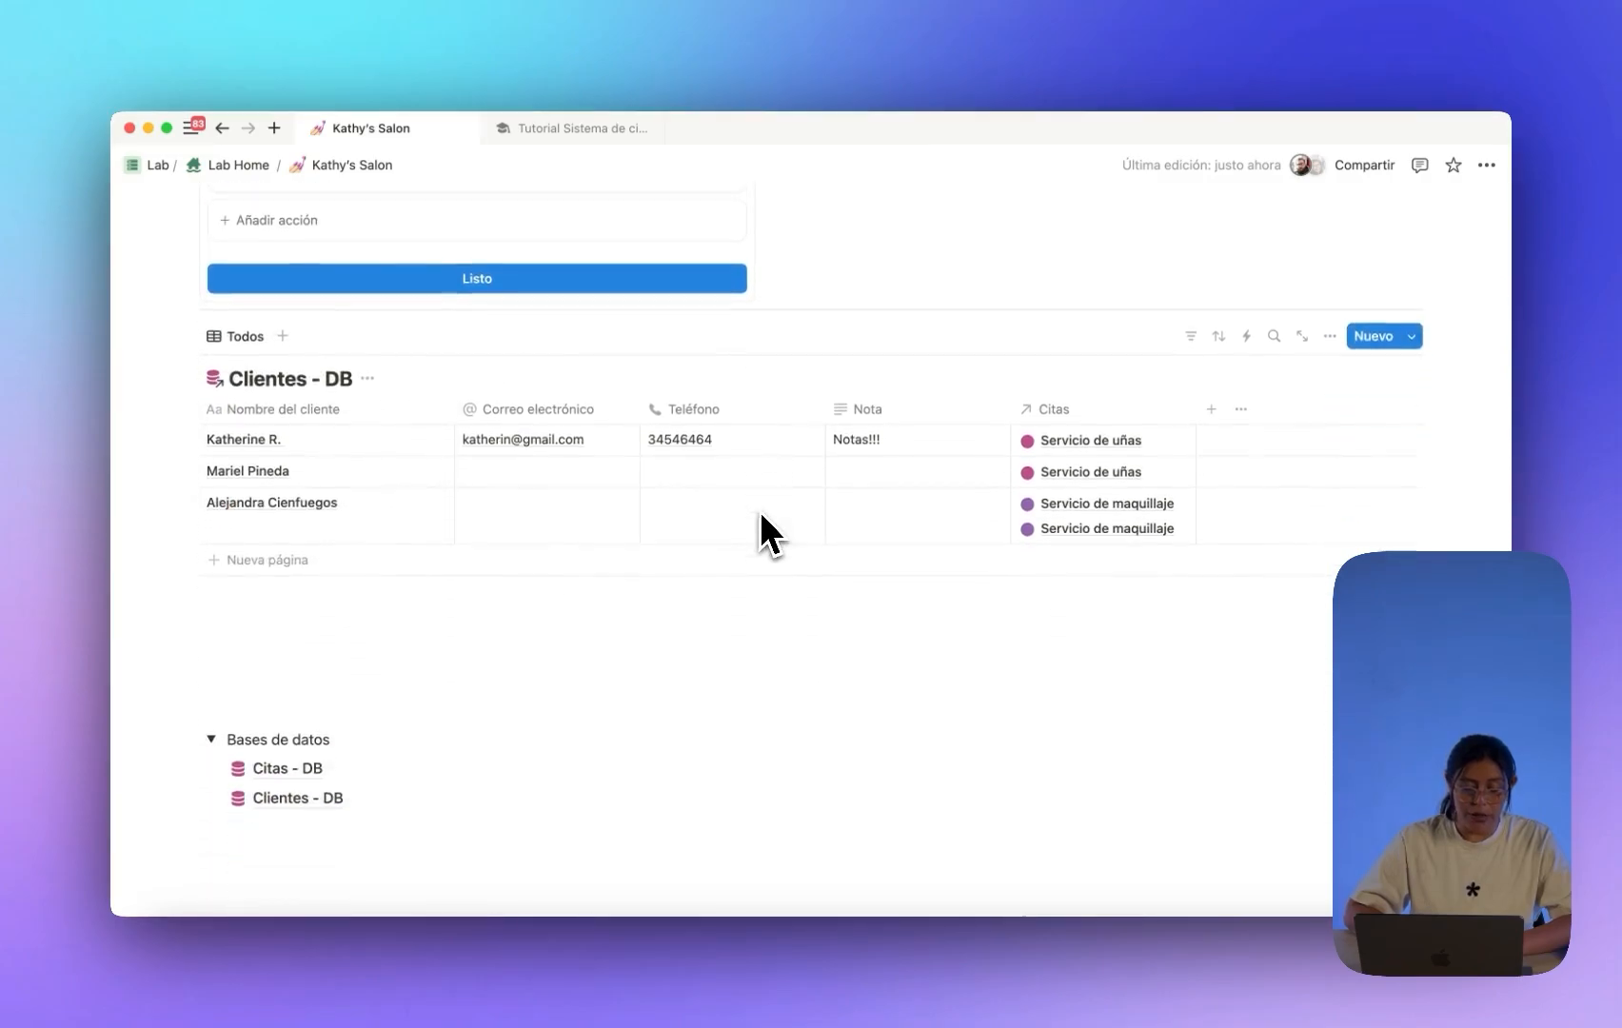
Add an Abrir página action opening the added page in Ventana lateral, then click Listo.
click(428, 224)
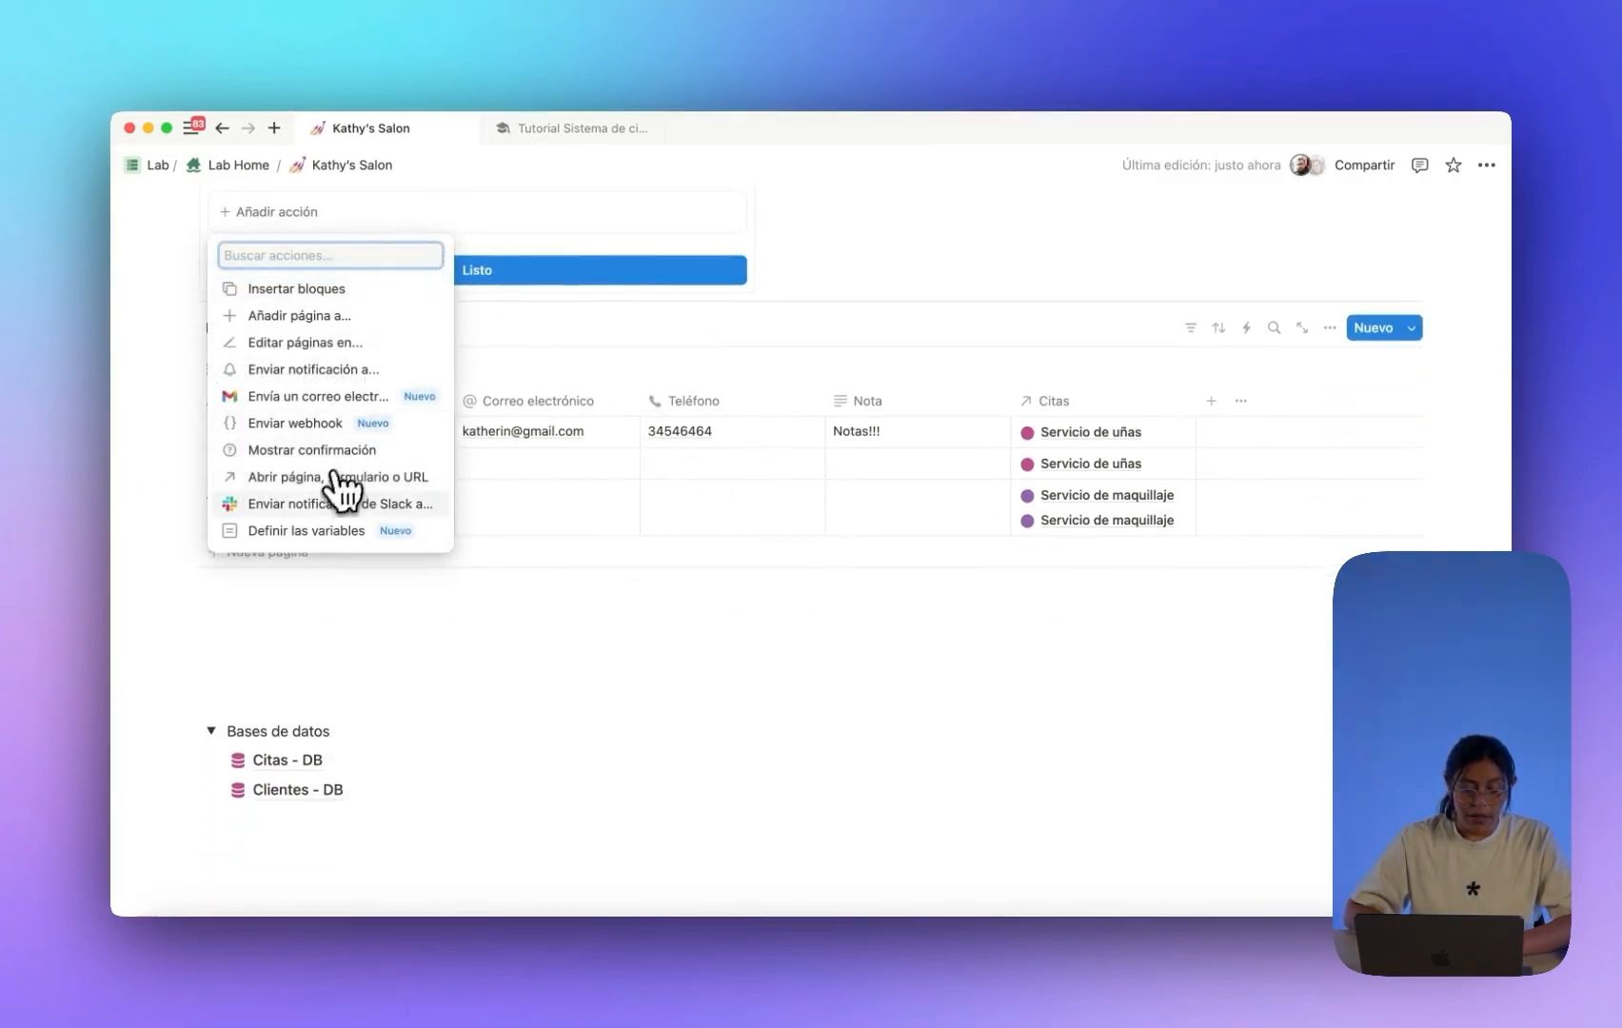
click(316, 479)
click(394, 214)
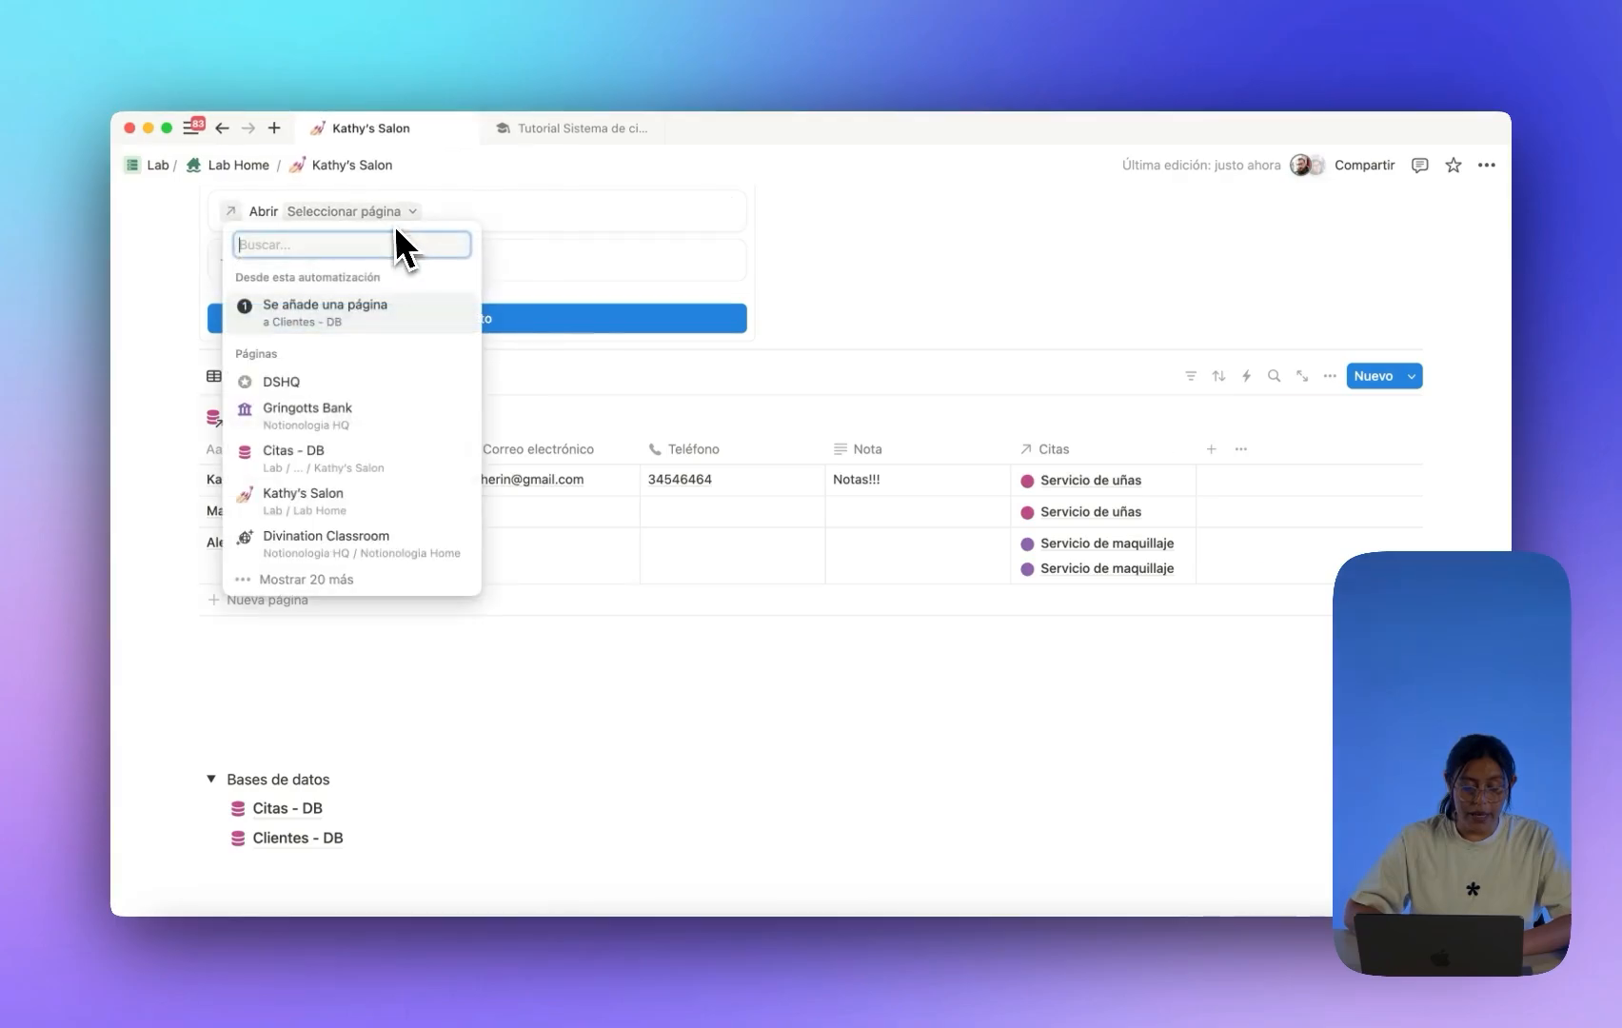
click(360, 309)
scroll(447, 333, up, 4)
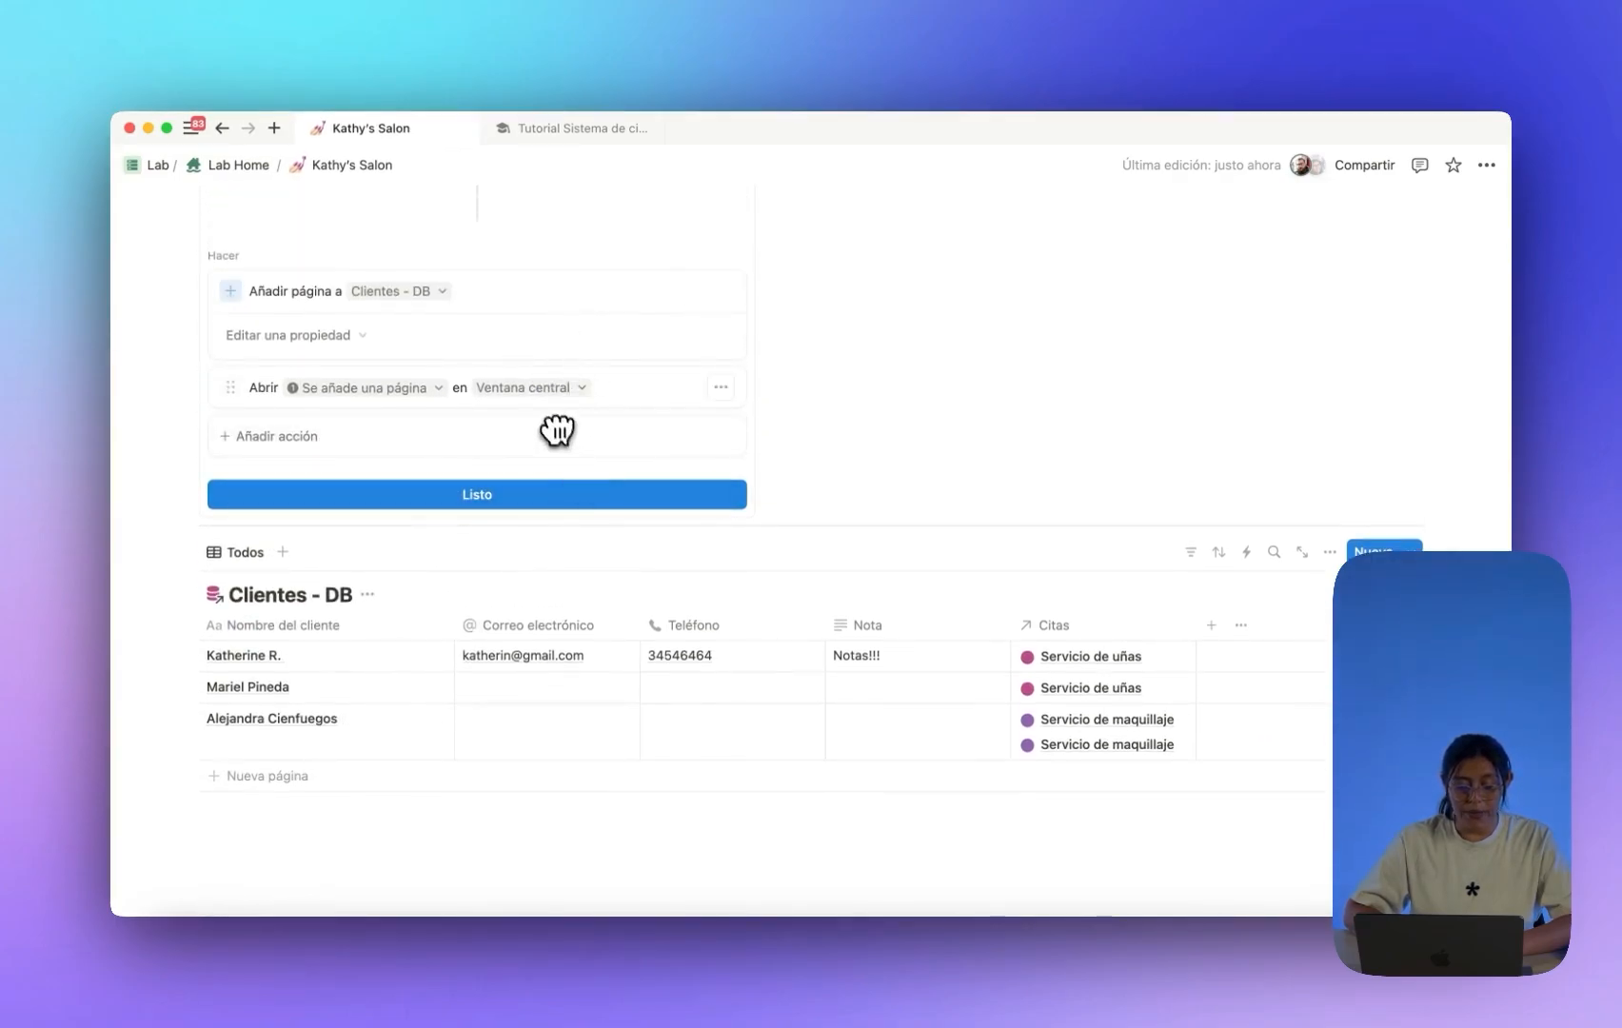
click(540, 388)
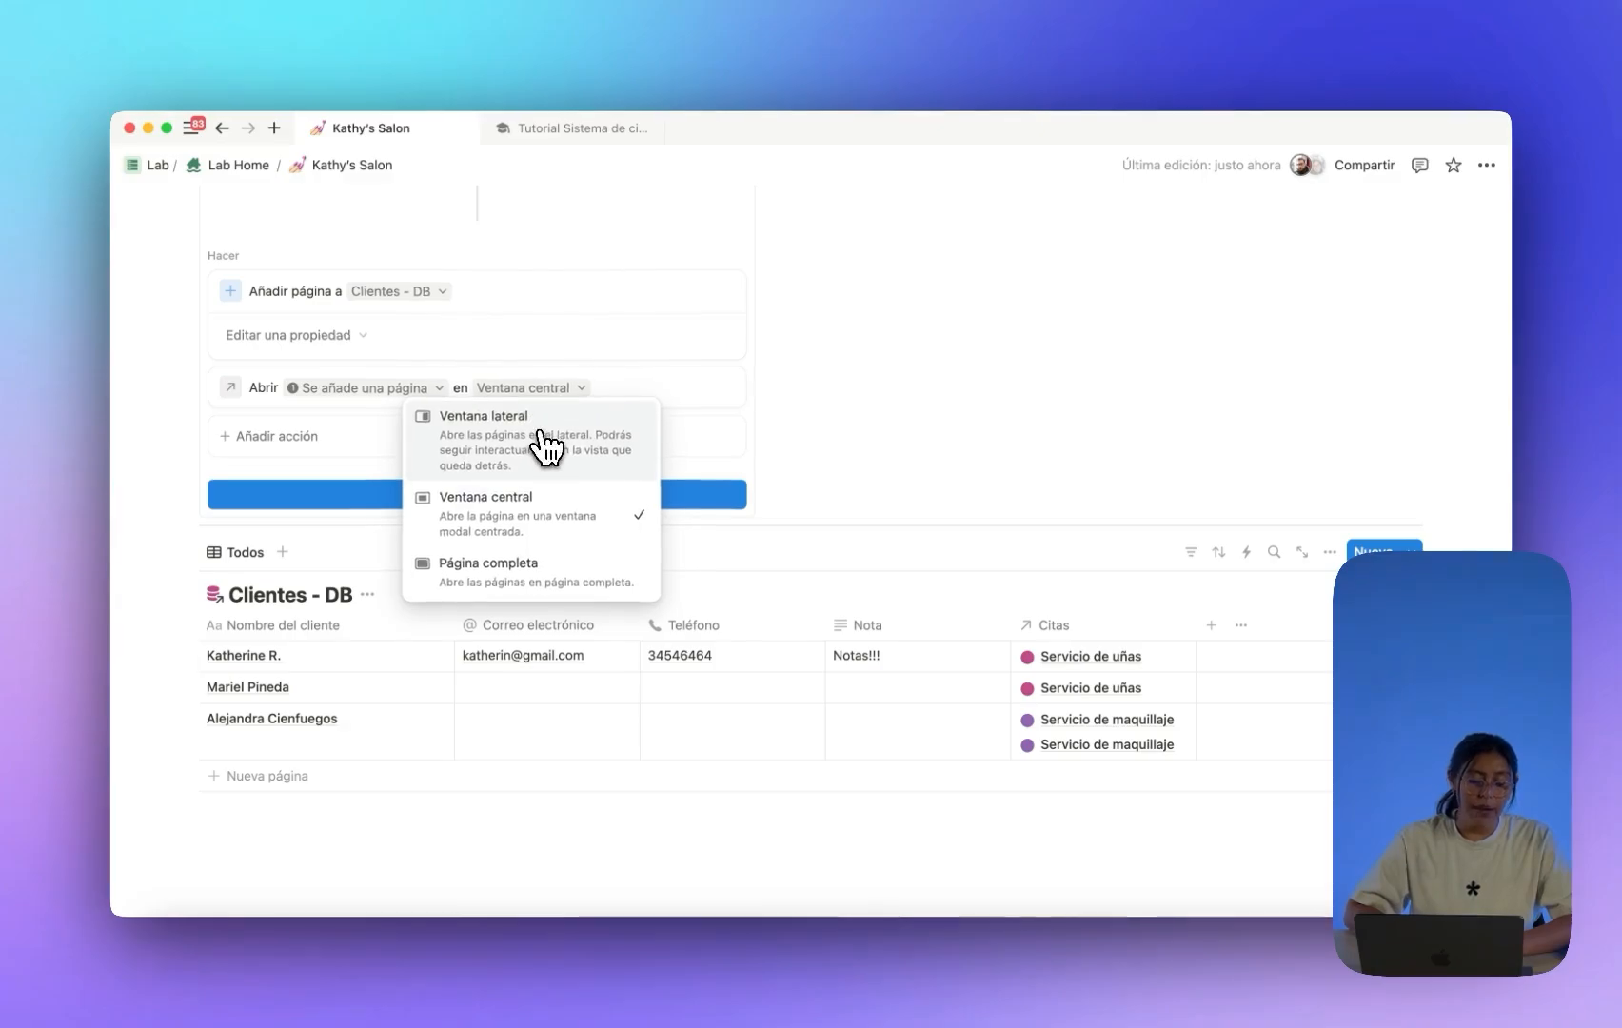
click(539, 436)
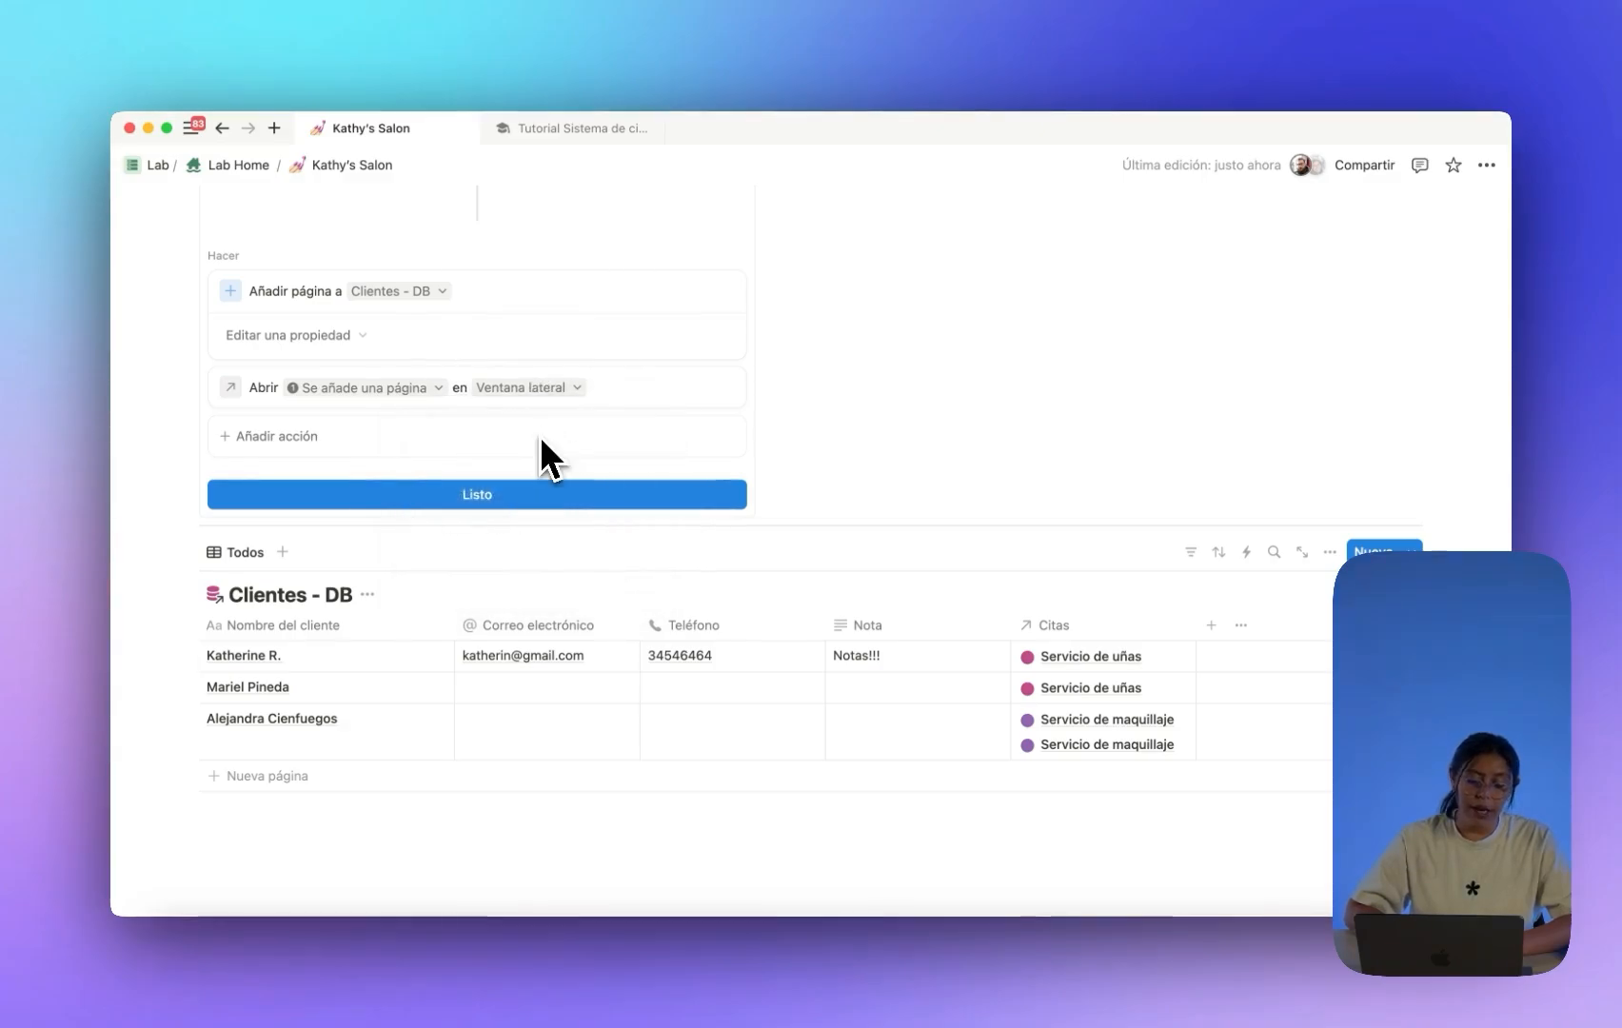
click(538, 487)
scroll(599, 434, up, 3)
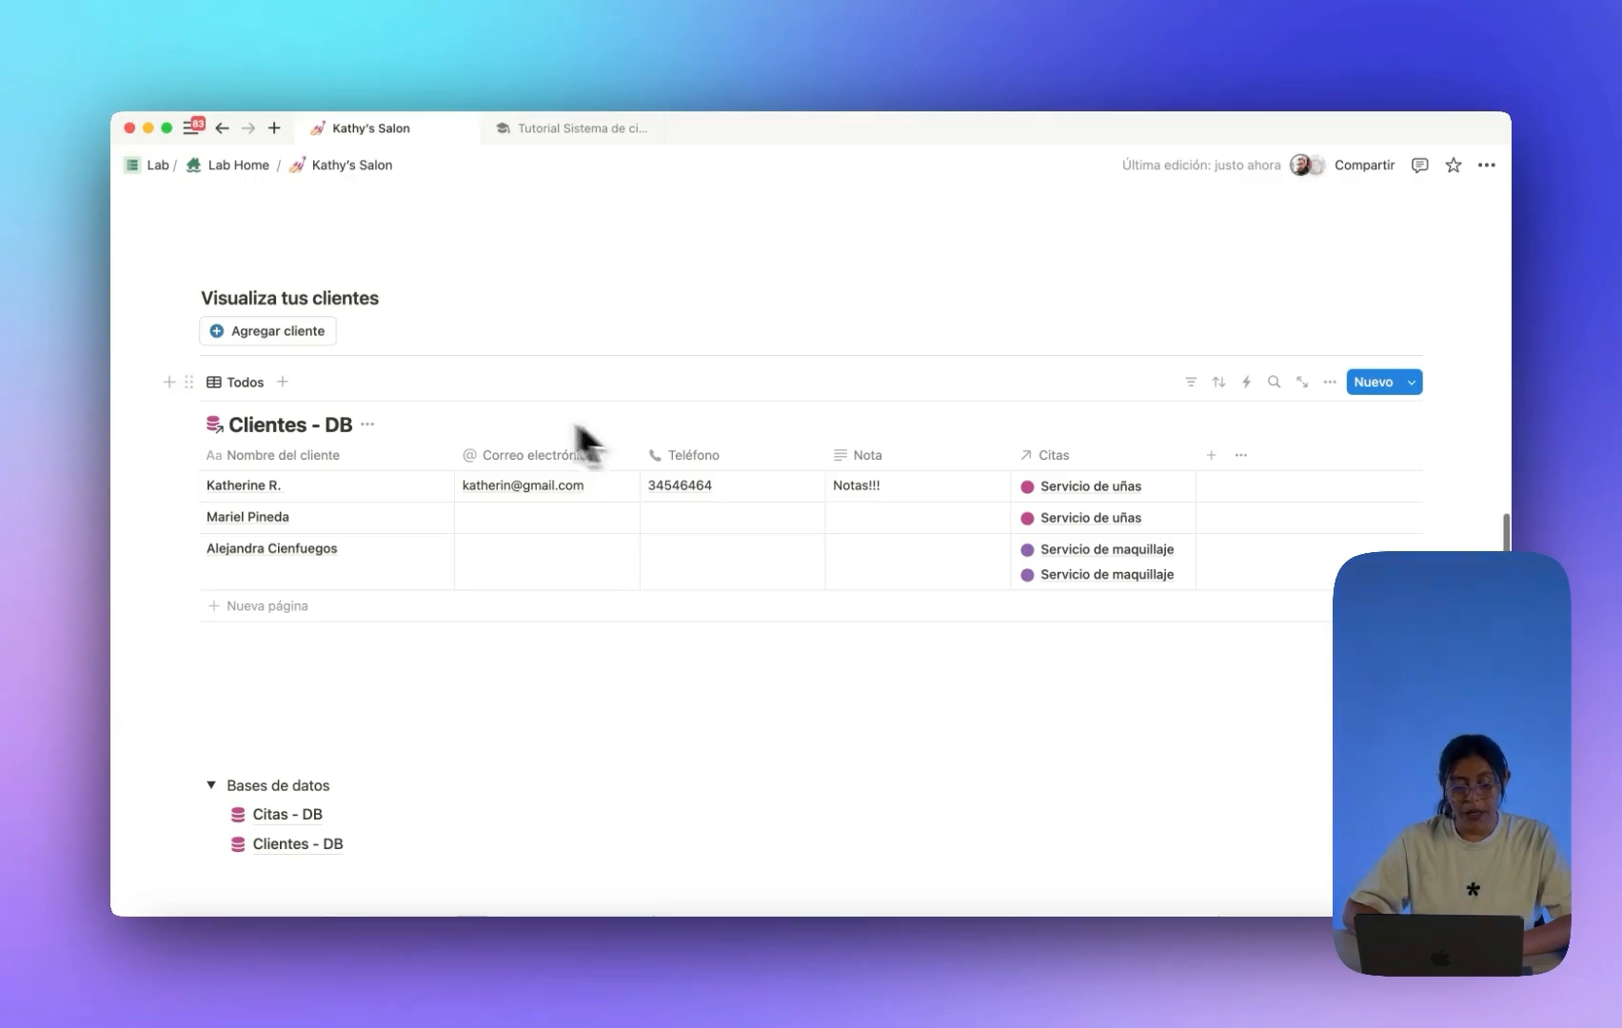
Change the Agregar cliente button's icon colour to pink.
click(351, 330)
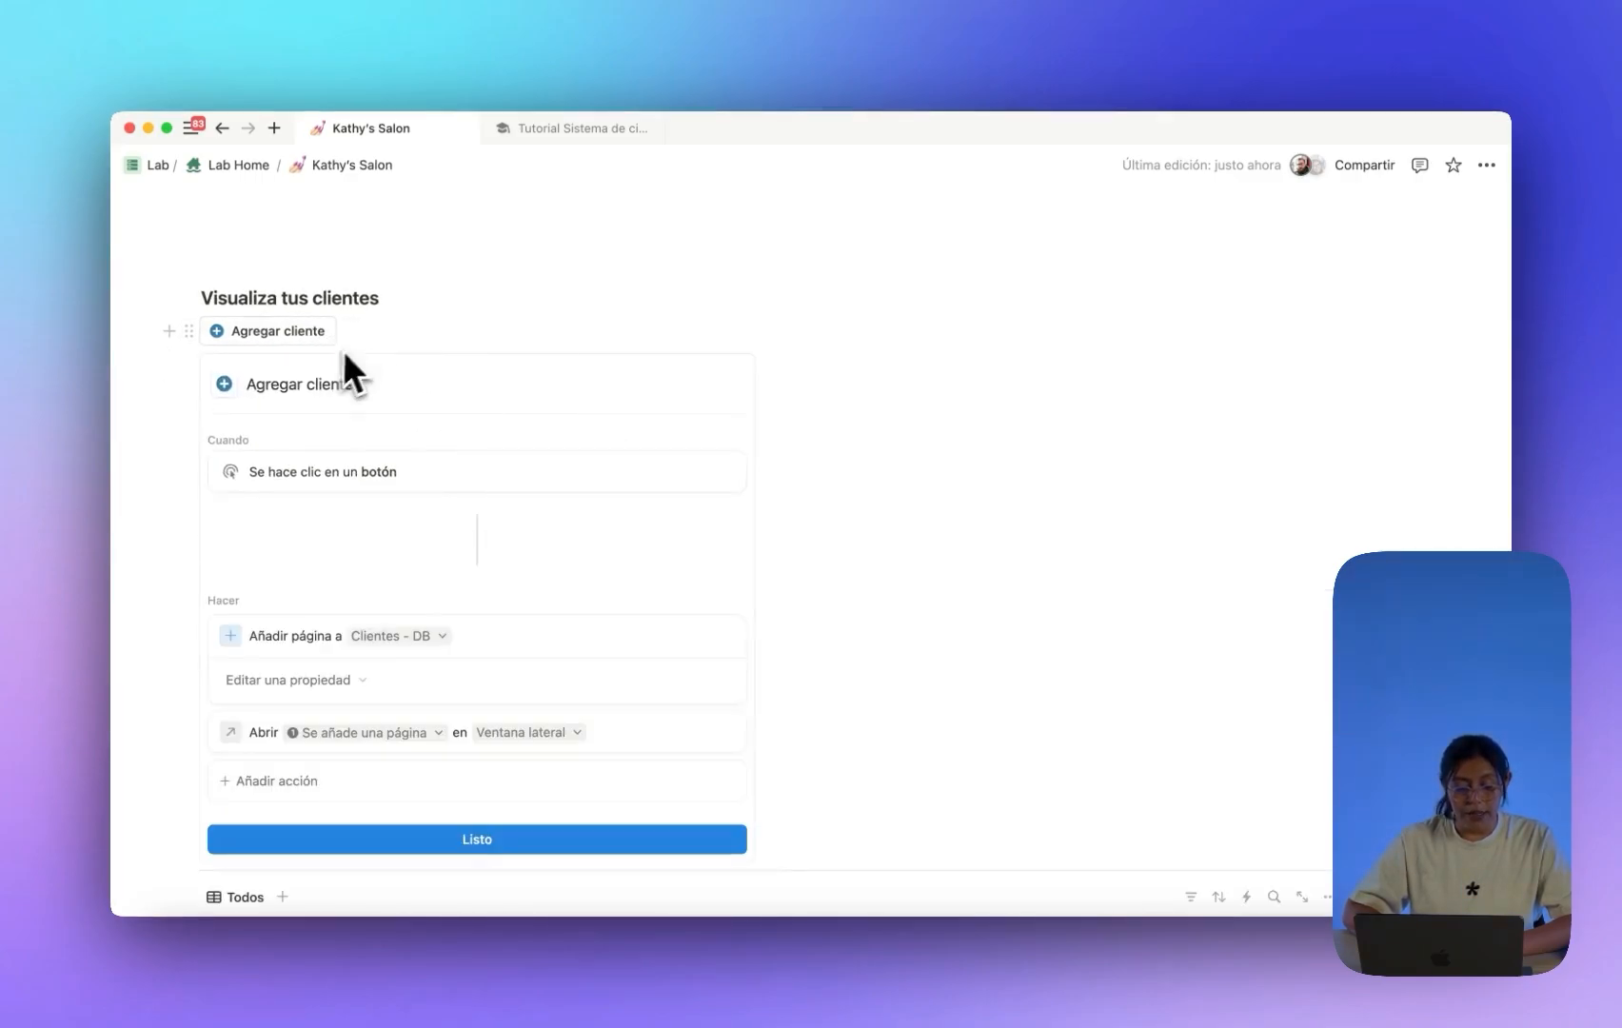
click(223, 384)
click(477, 466)
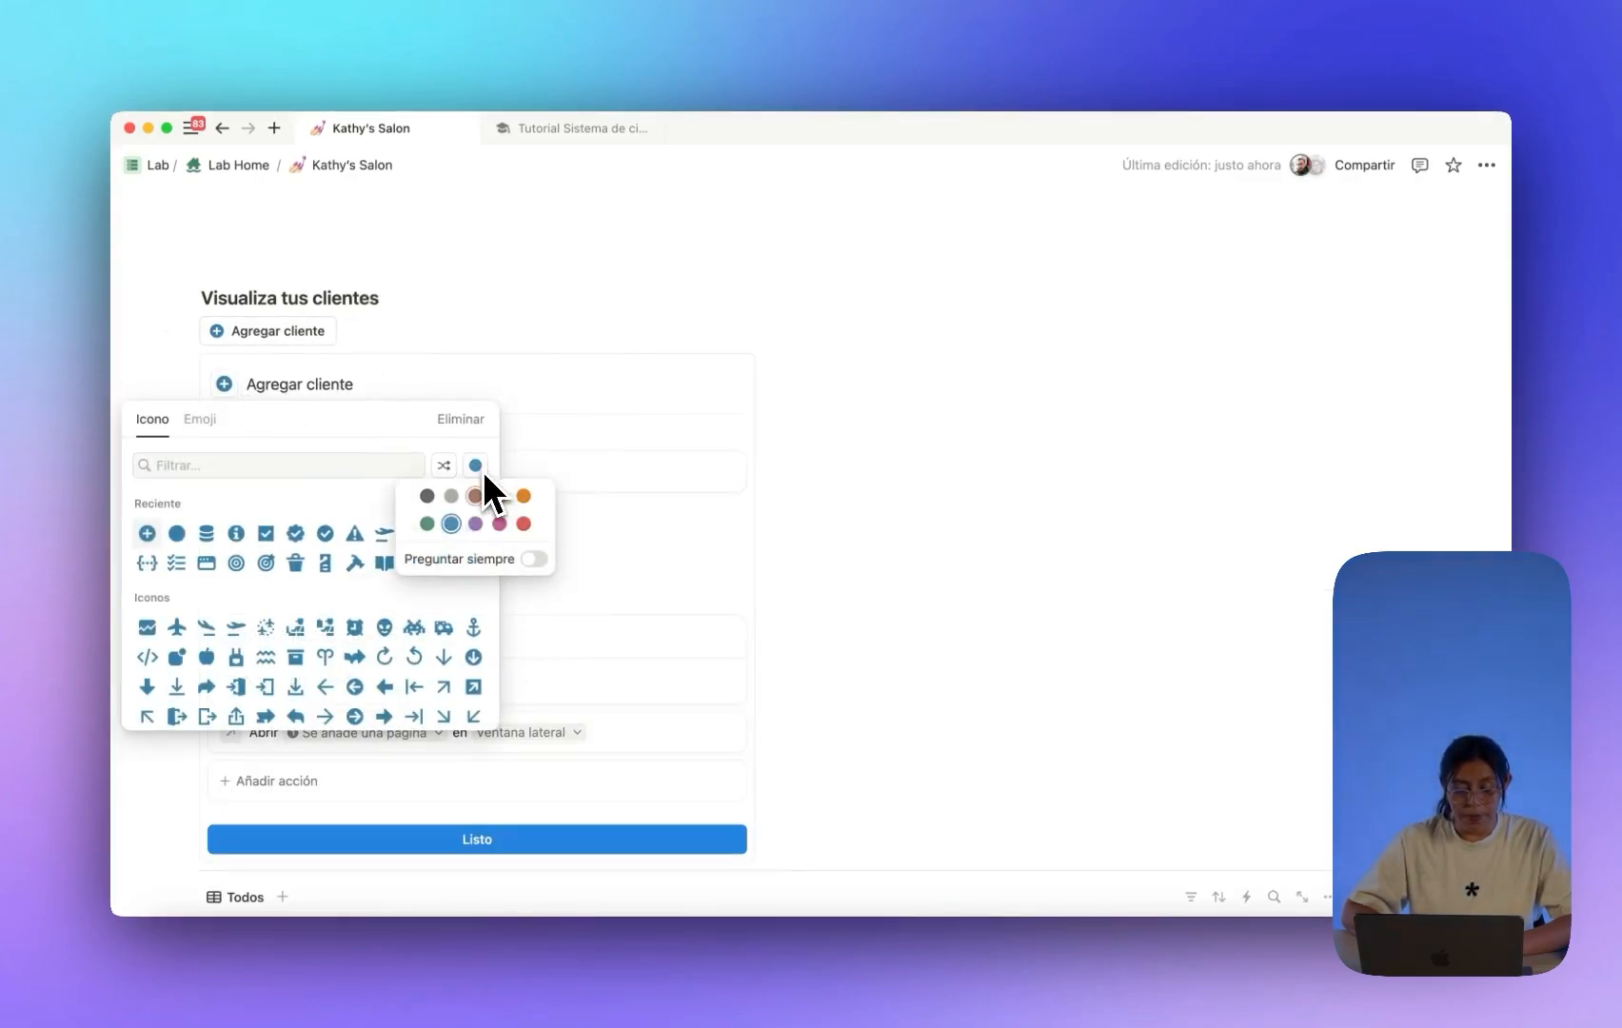
click(496, 524)
click(147, 533)
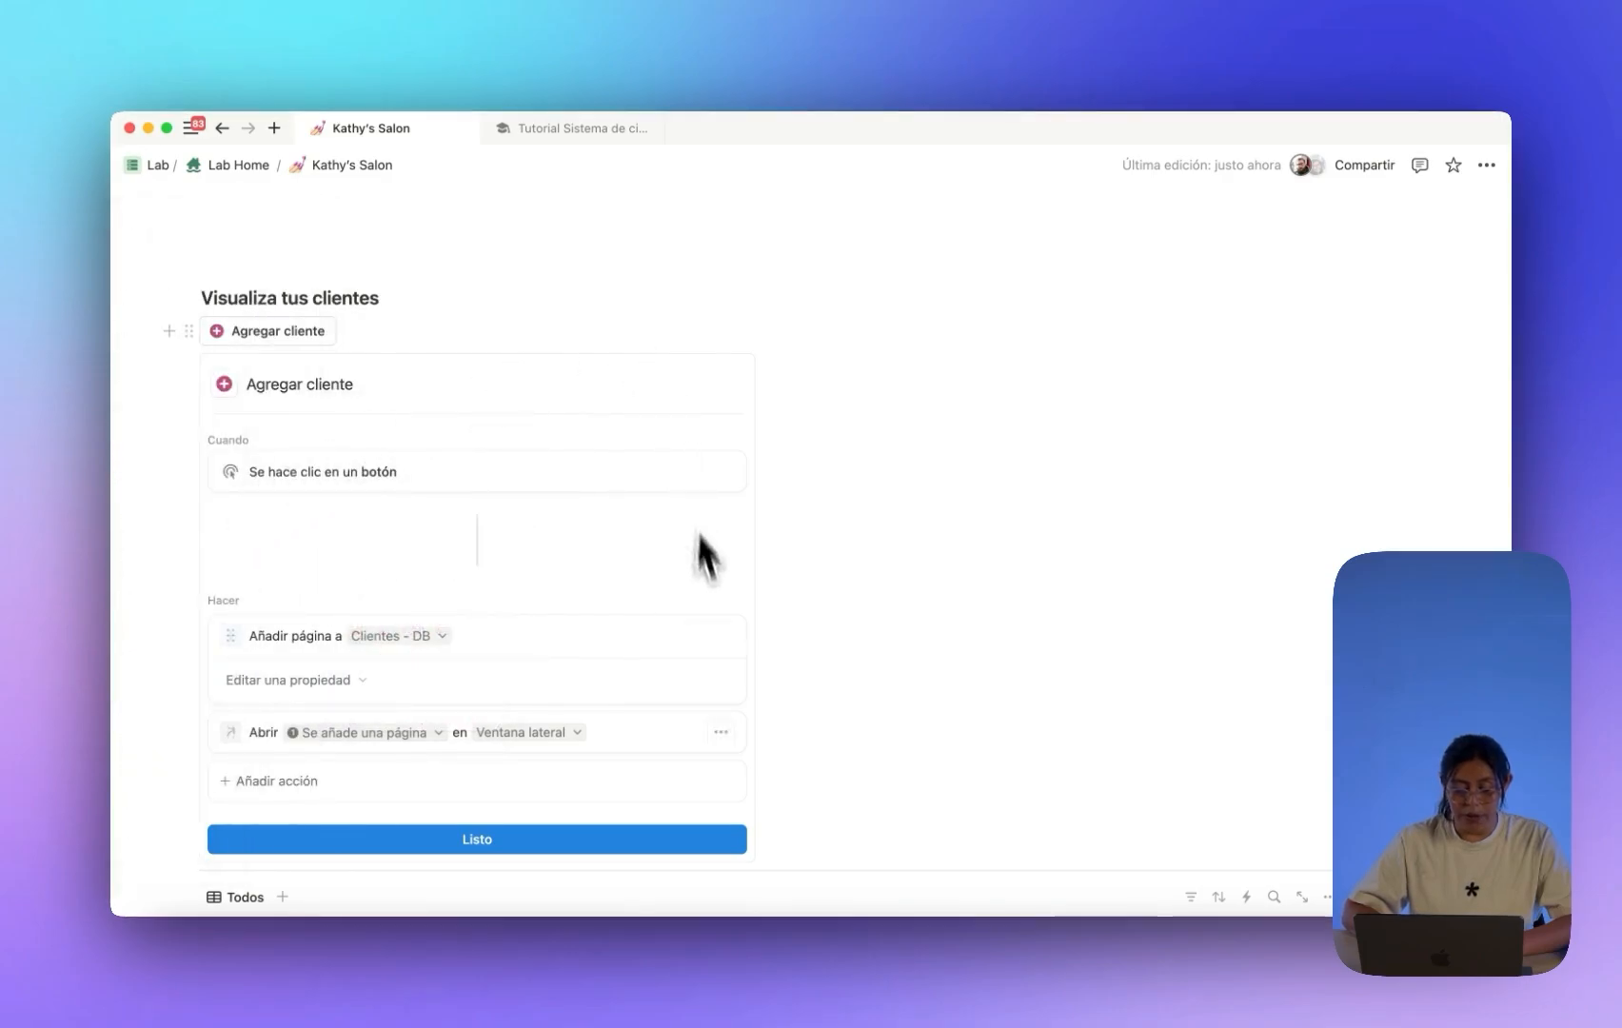
click(666, 835)
Use Agregar cliente to create a new client, typing the client's first name, then close the panel.
scroll(605, 561, down, 3)
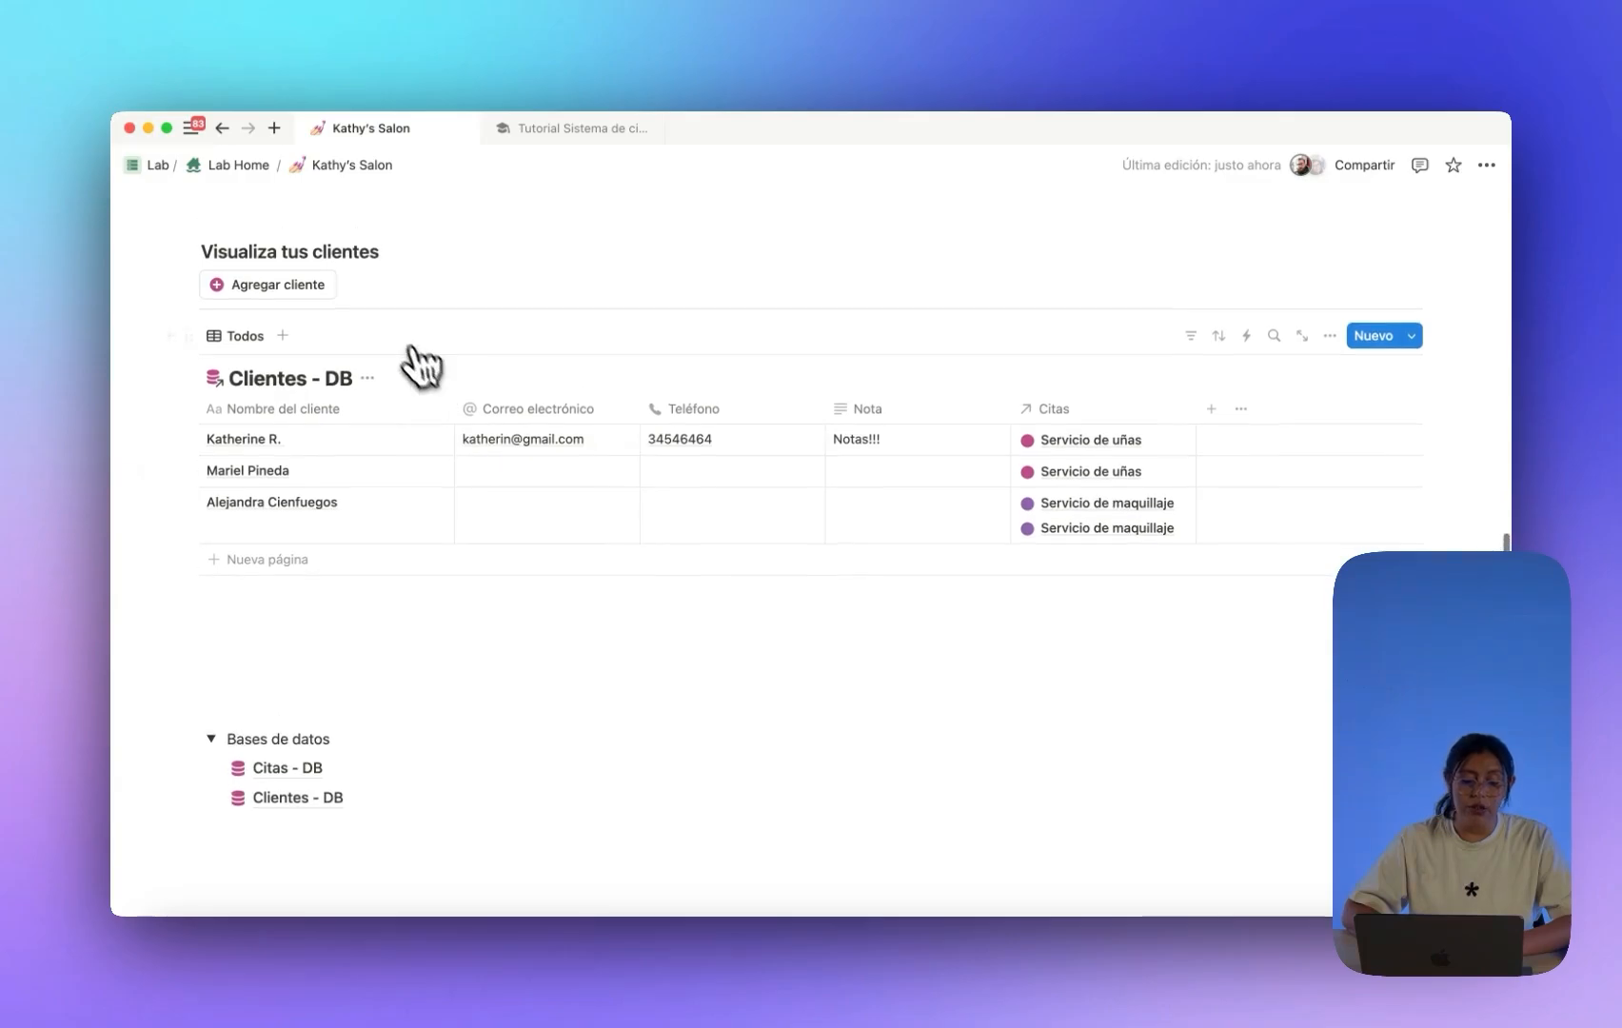
scroll(288, 305, up, 3)
scroll(289, 315, down, 3)
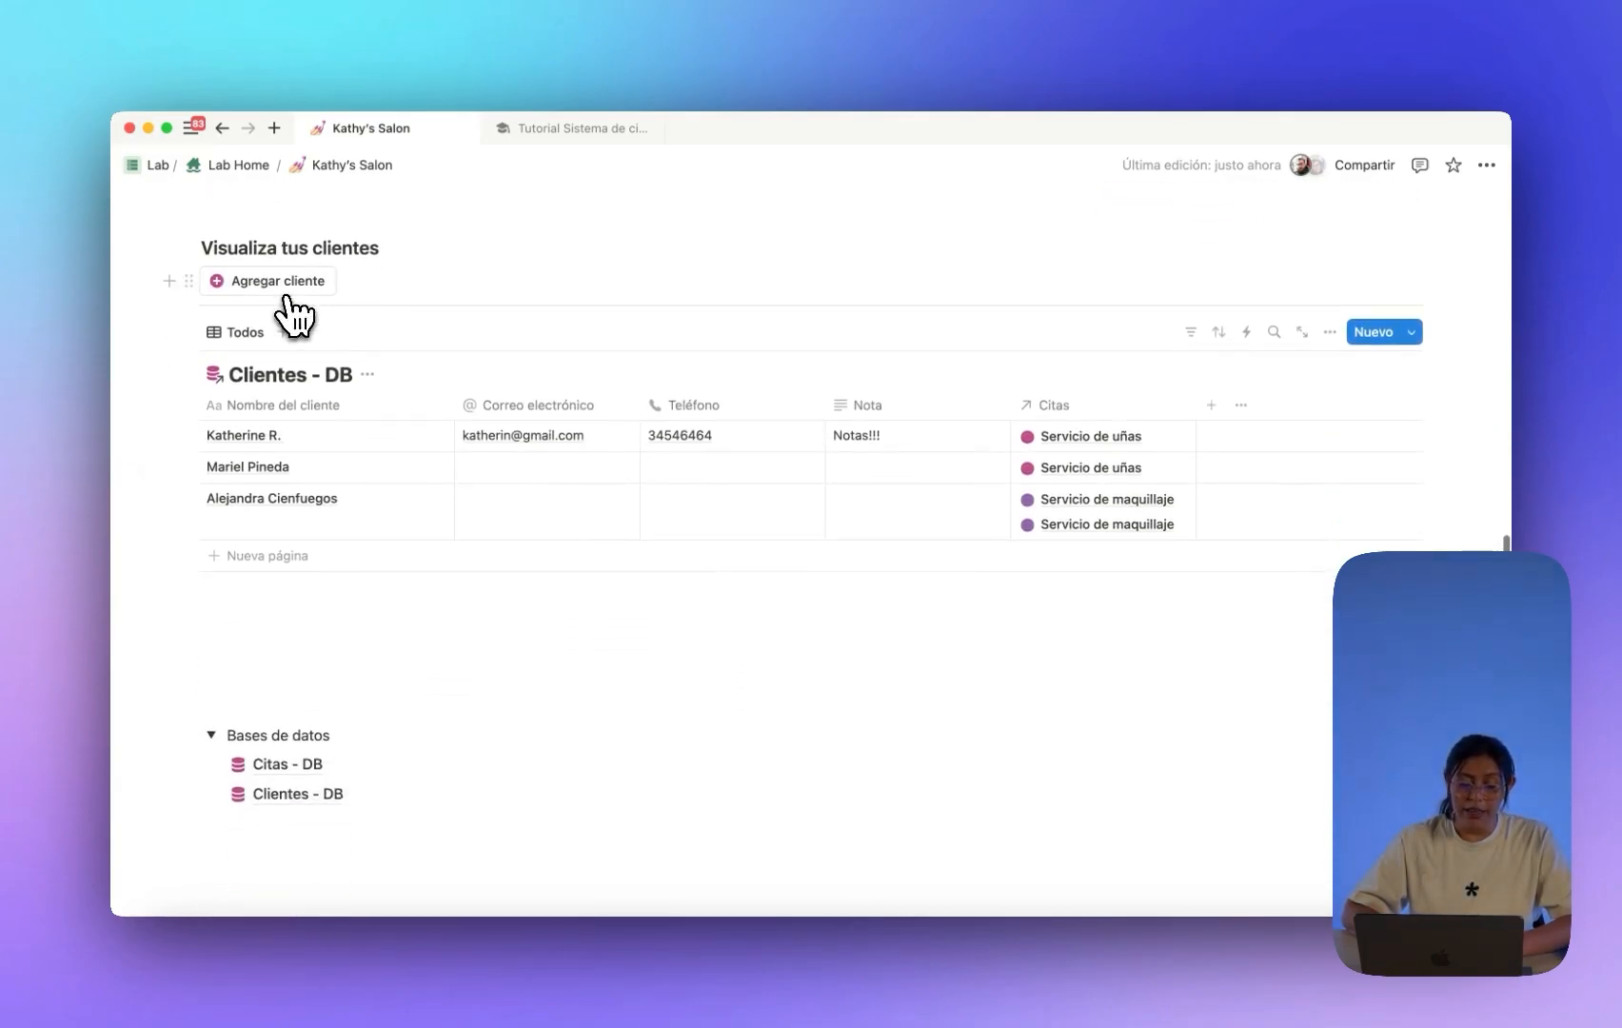
click(281, 291)
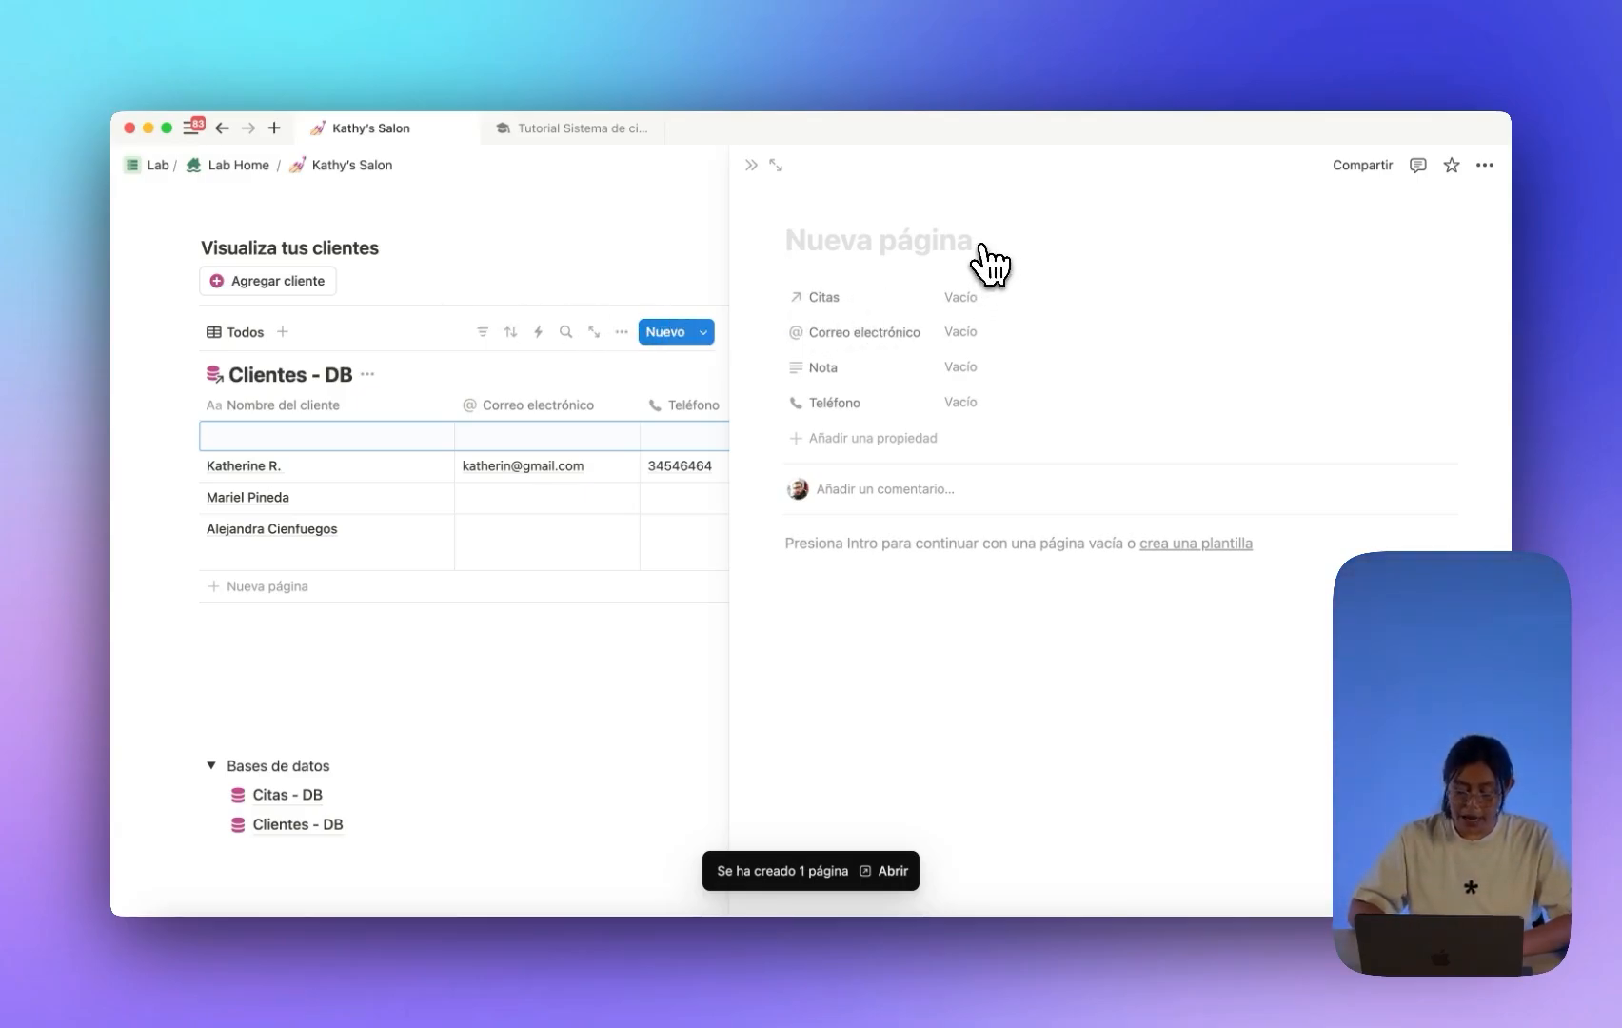
text(DAniel)
key(BackSpace)
key(BackSpace)
key(BackSpace)
key(BackSpace)
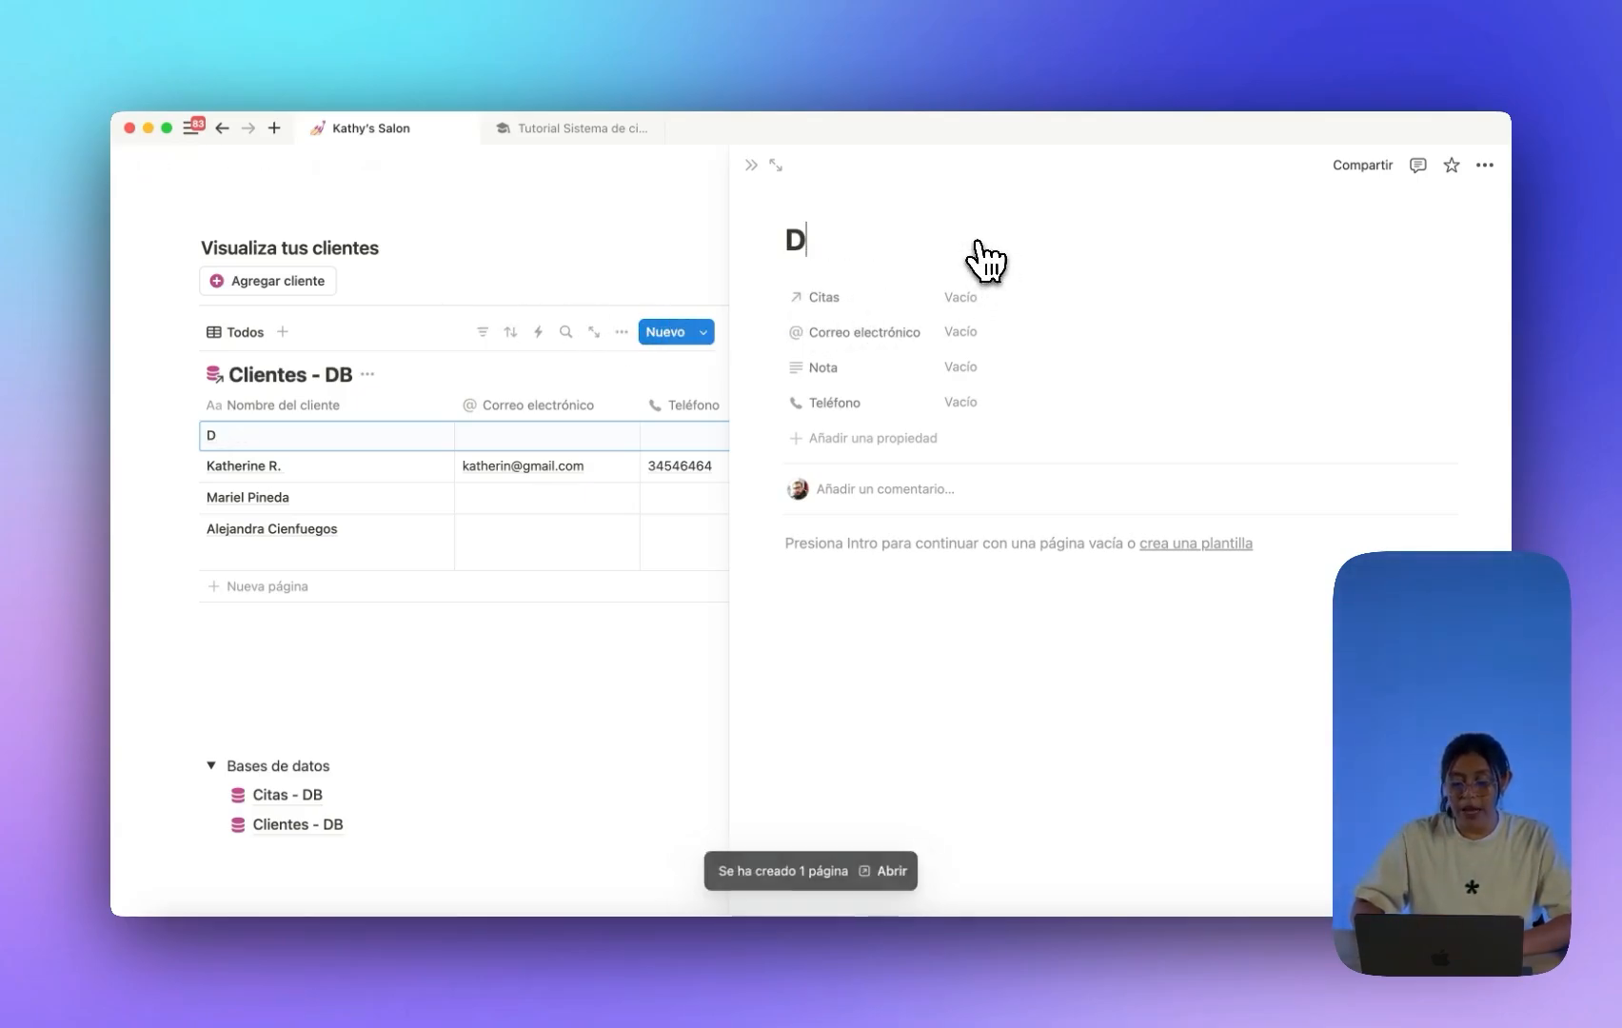
text(aniela)
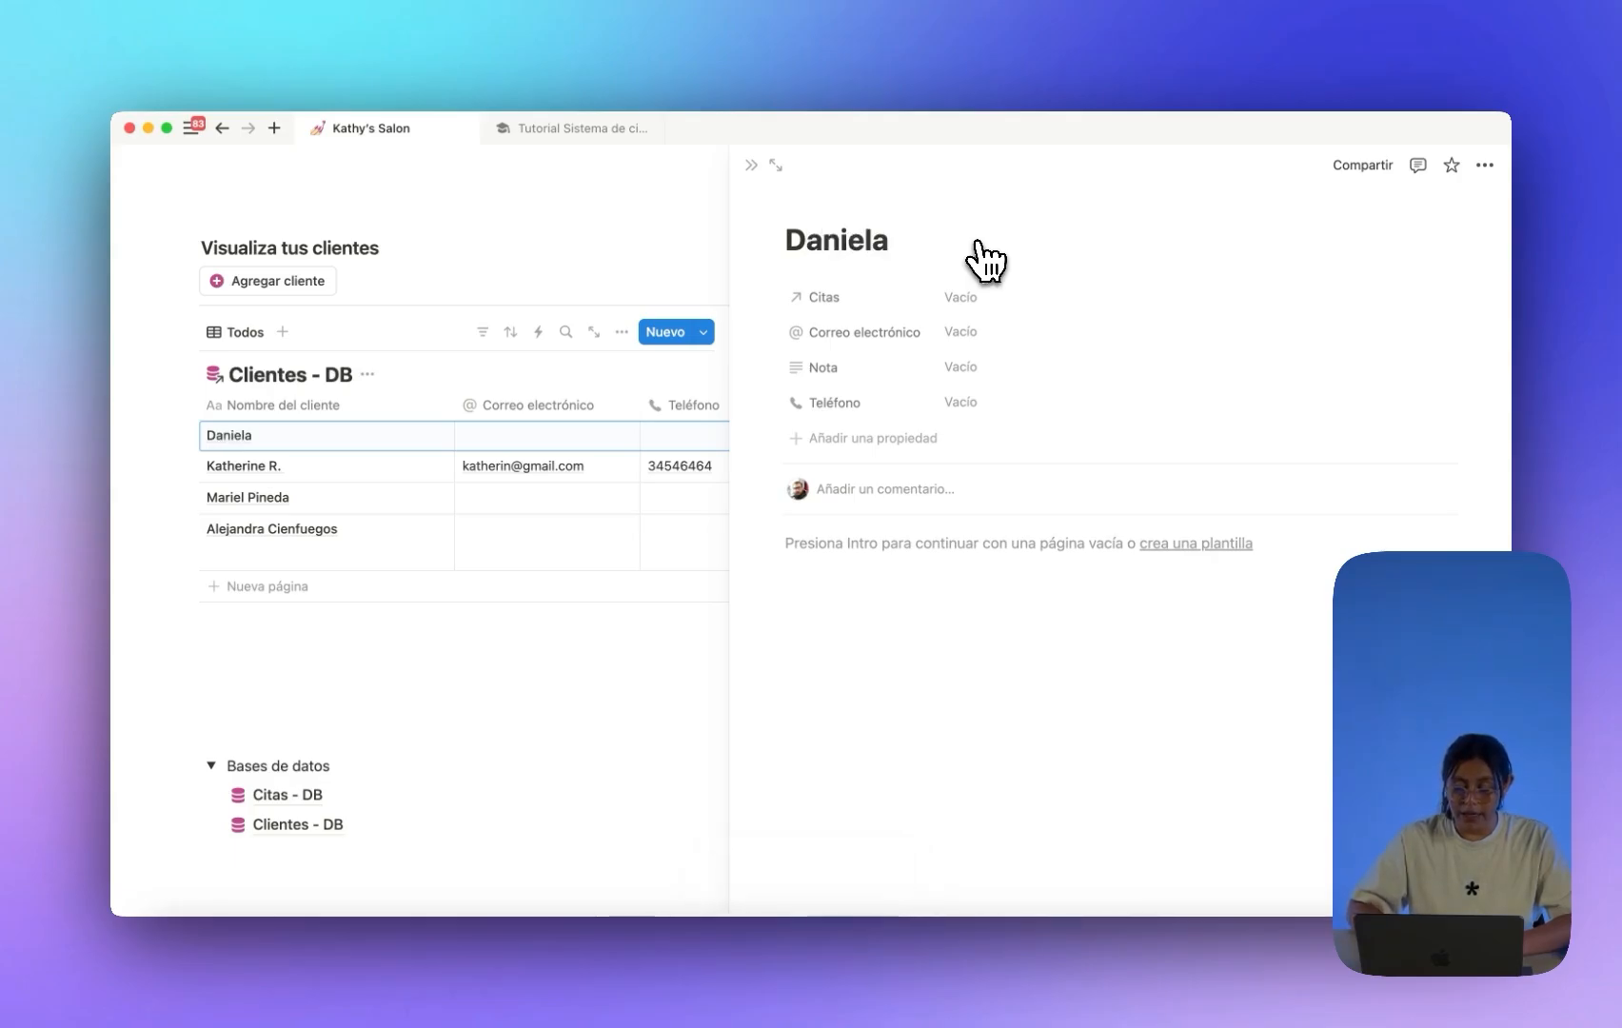
click(980, 333)
click(986, 371)
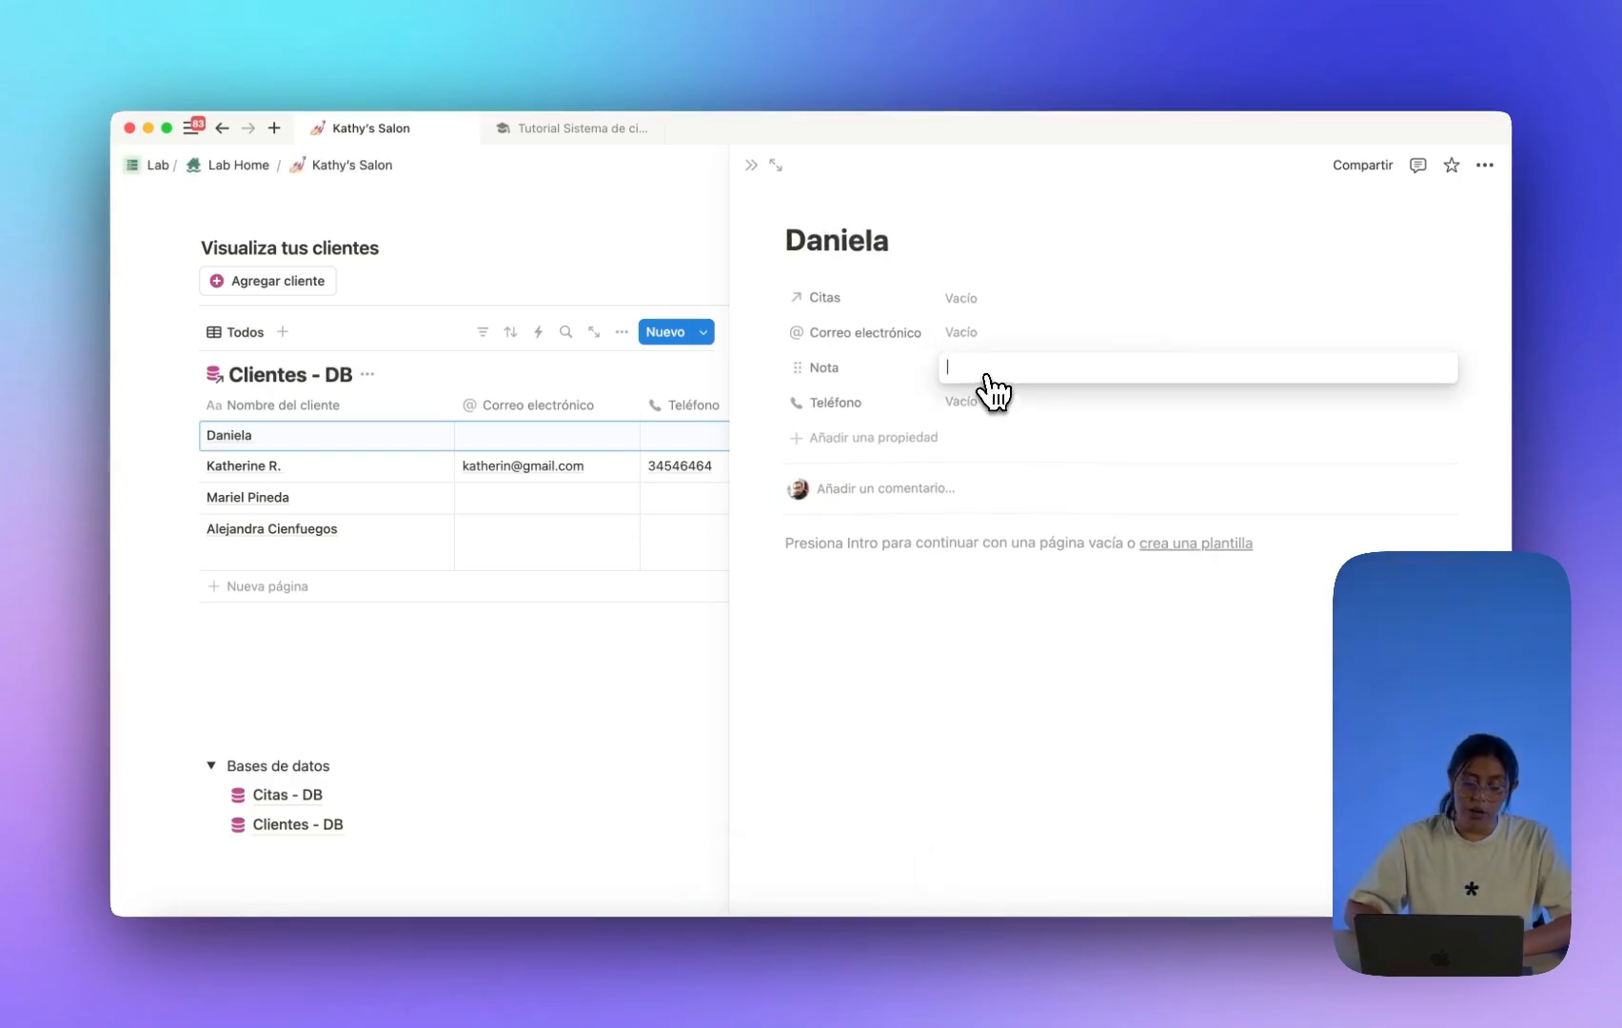
click(1012, 404)
click(985, 614)
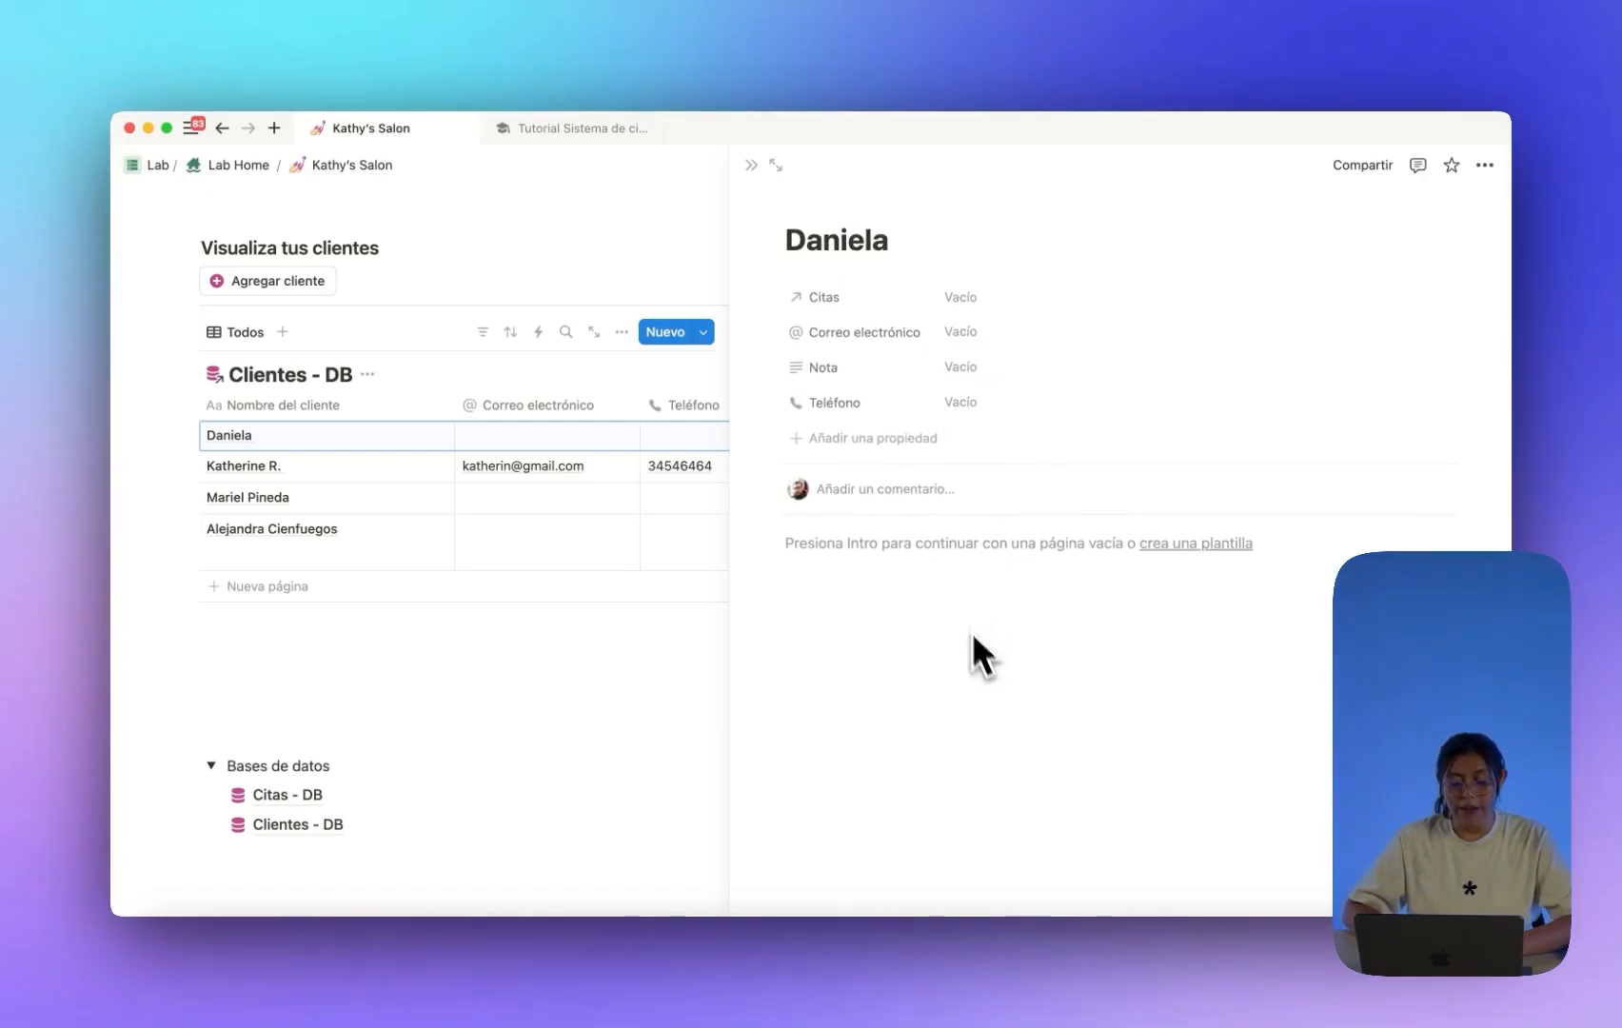
click(751, 165)
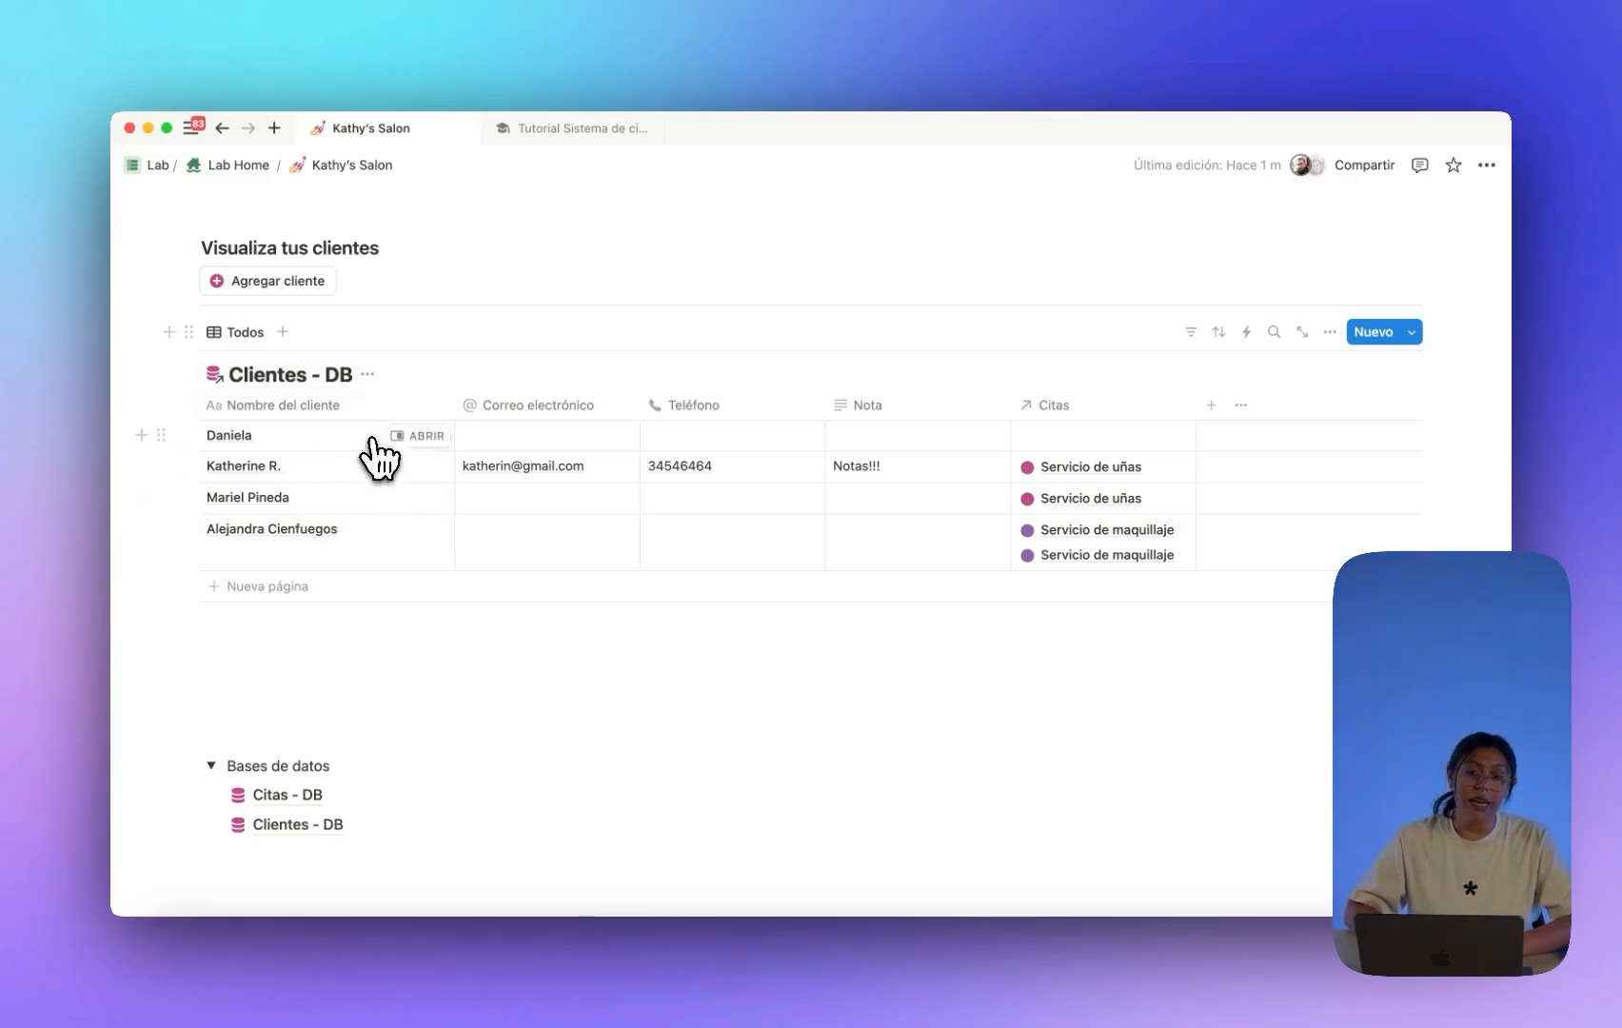
scroll(559, 484, up, 5)
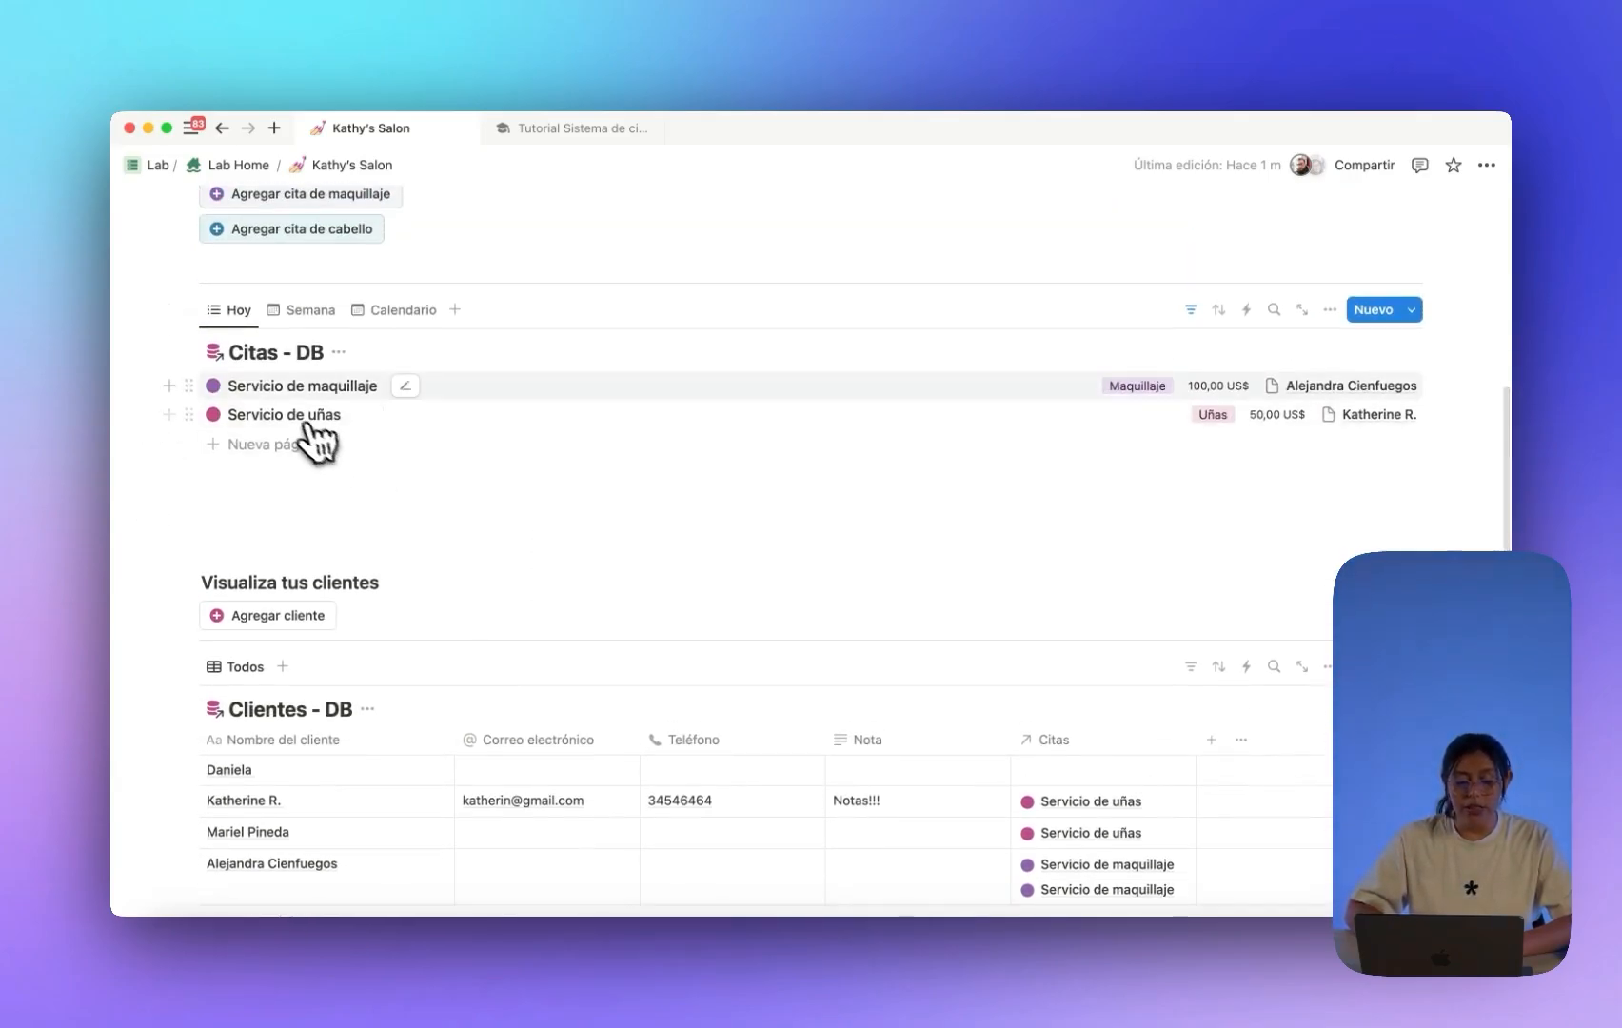
click(285, 387)
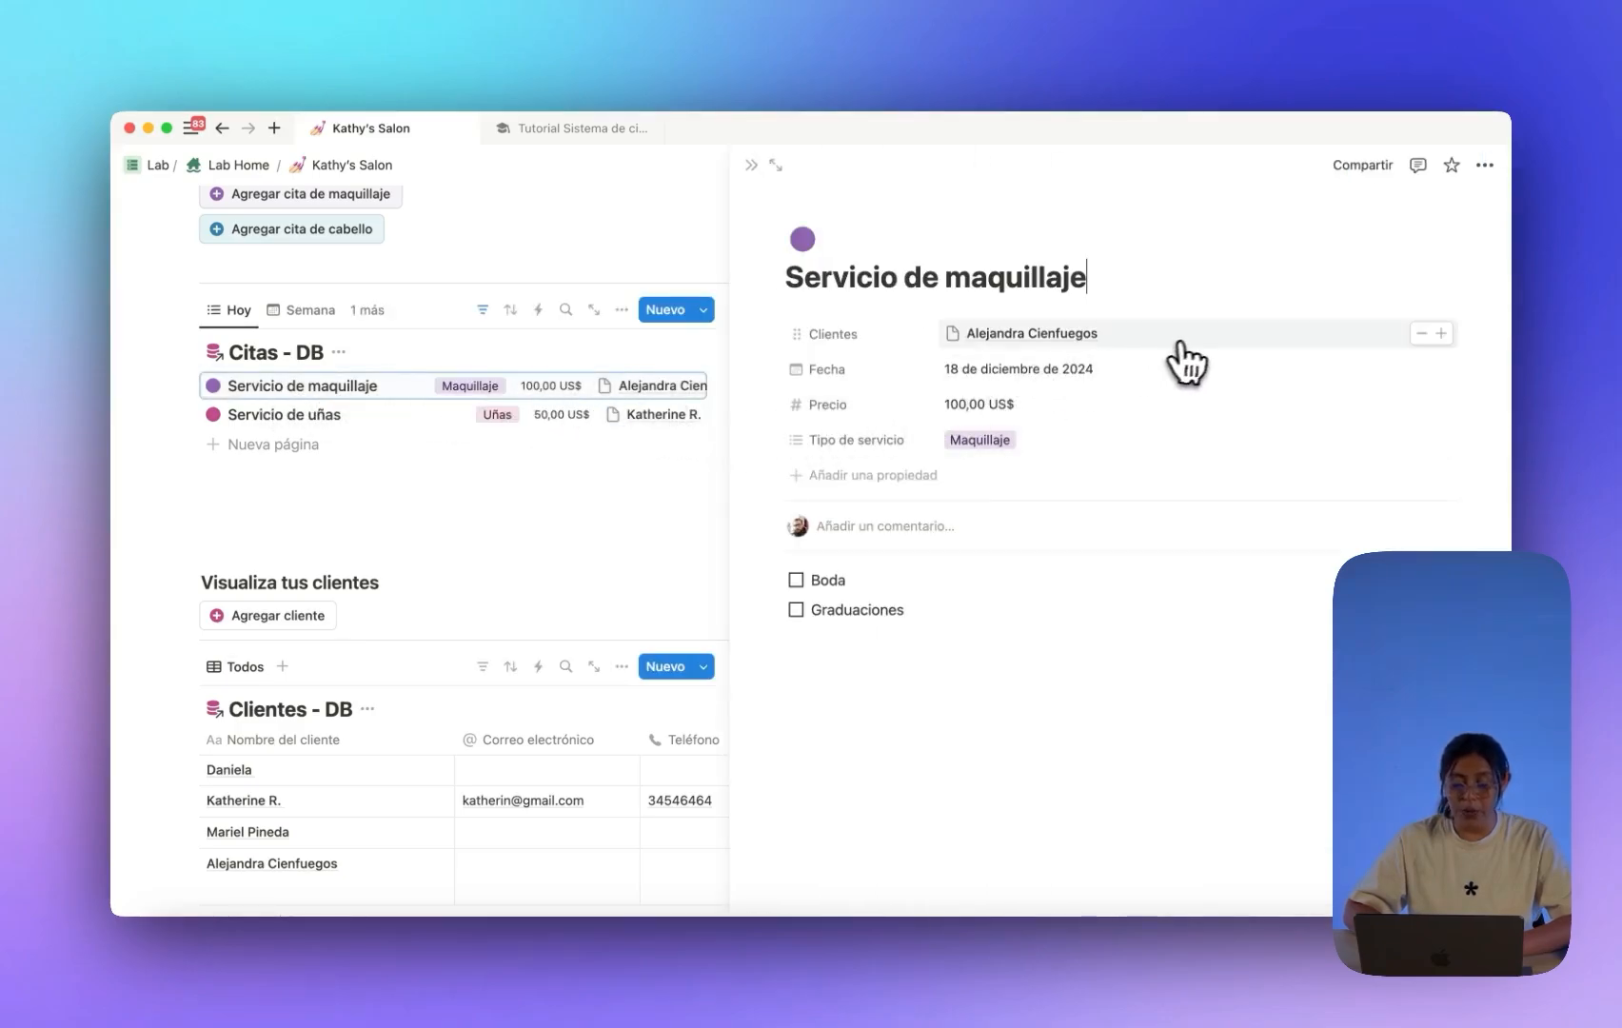
click(1213, 337)
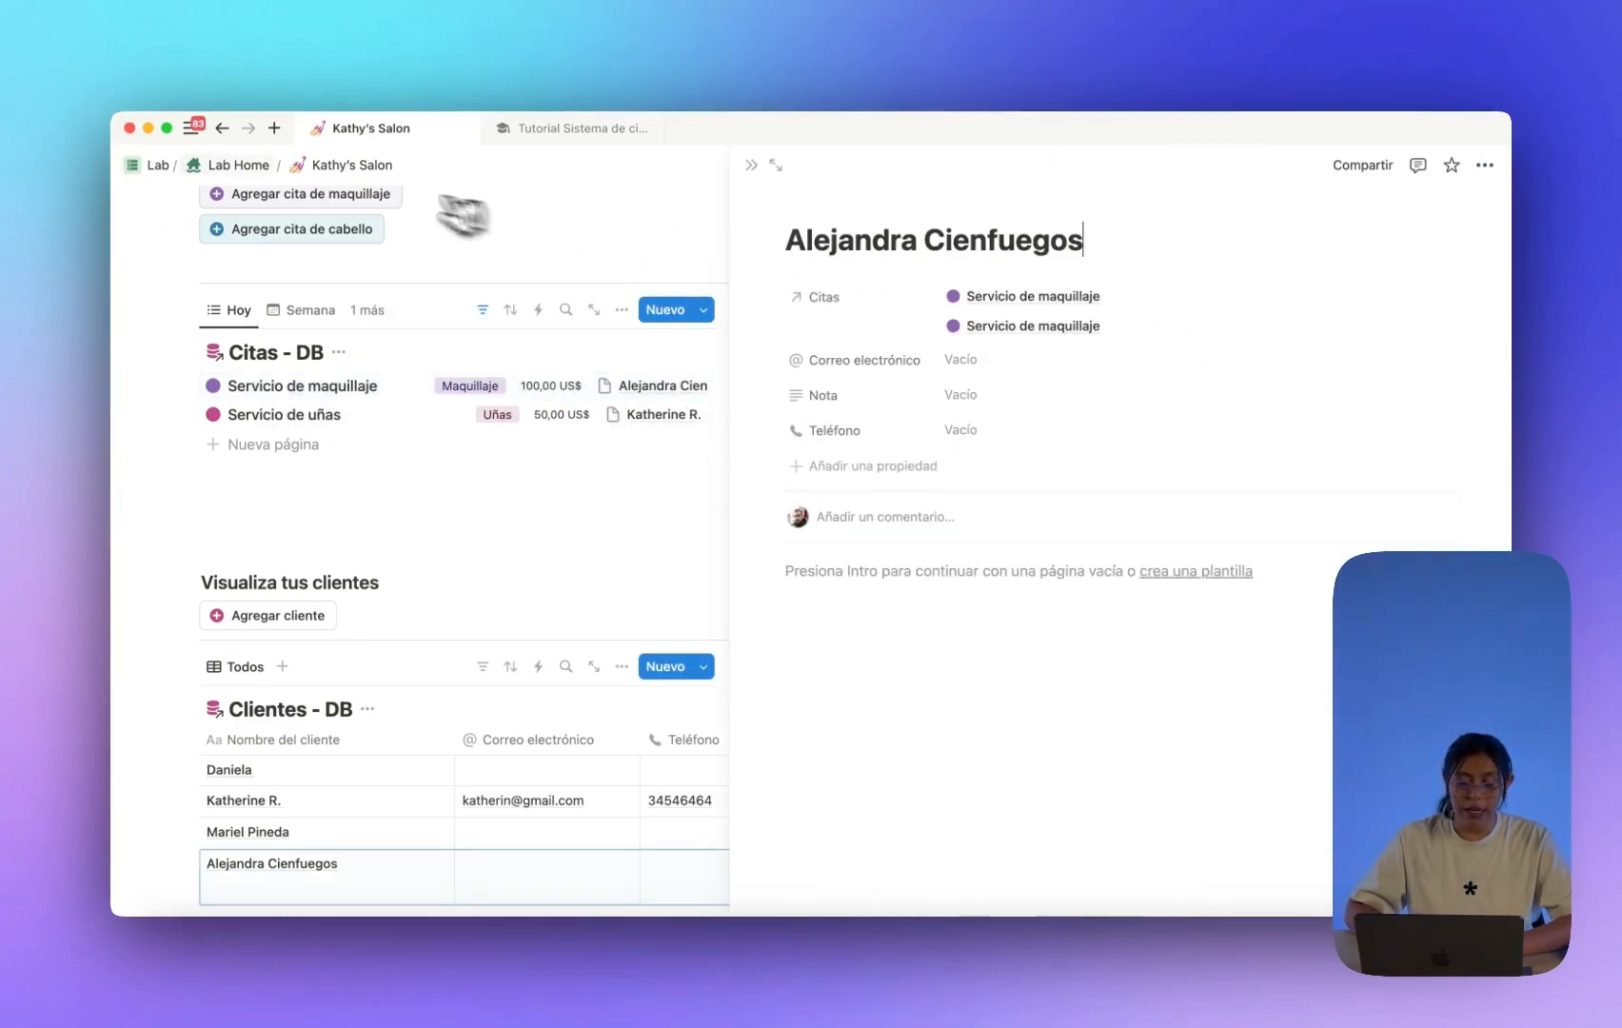
click(222, 127)
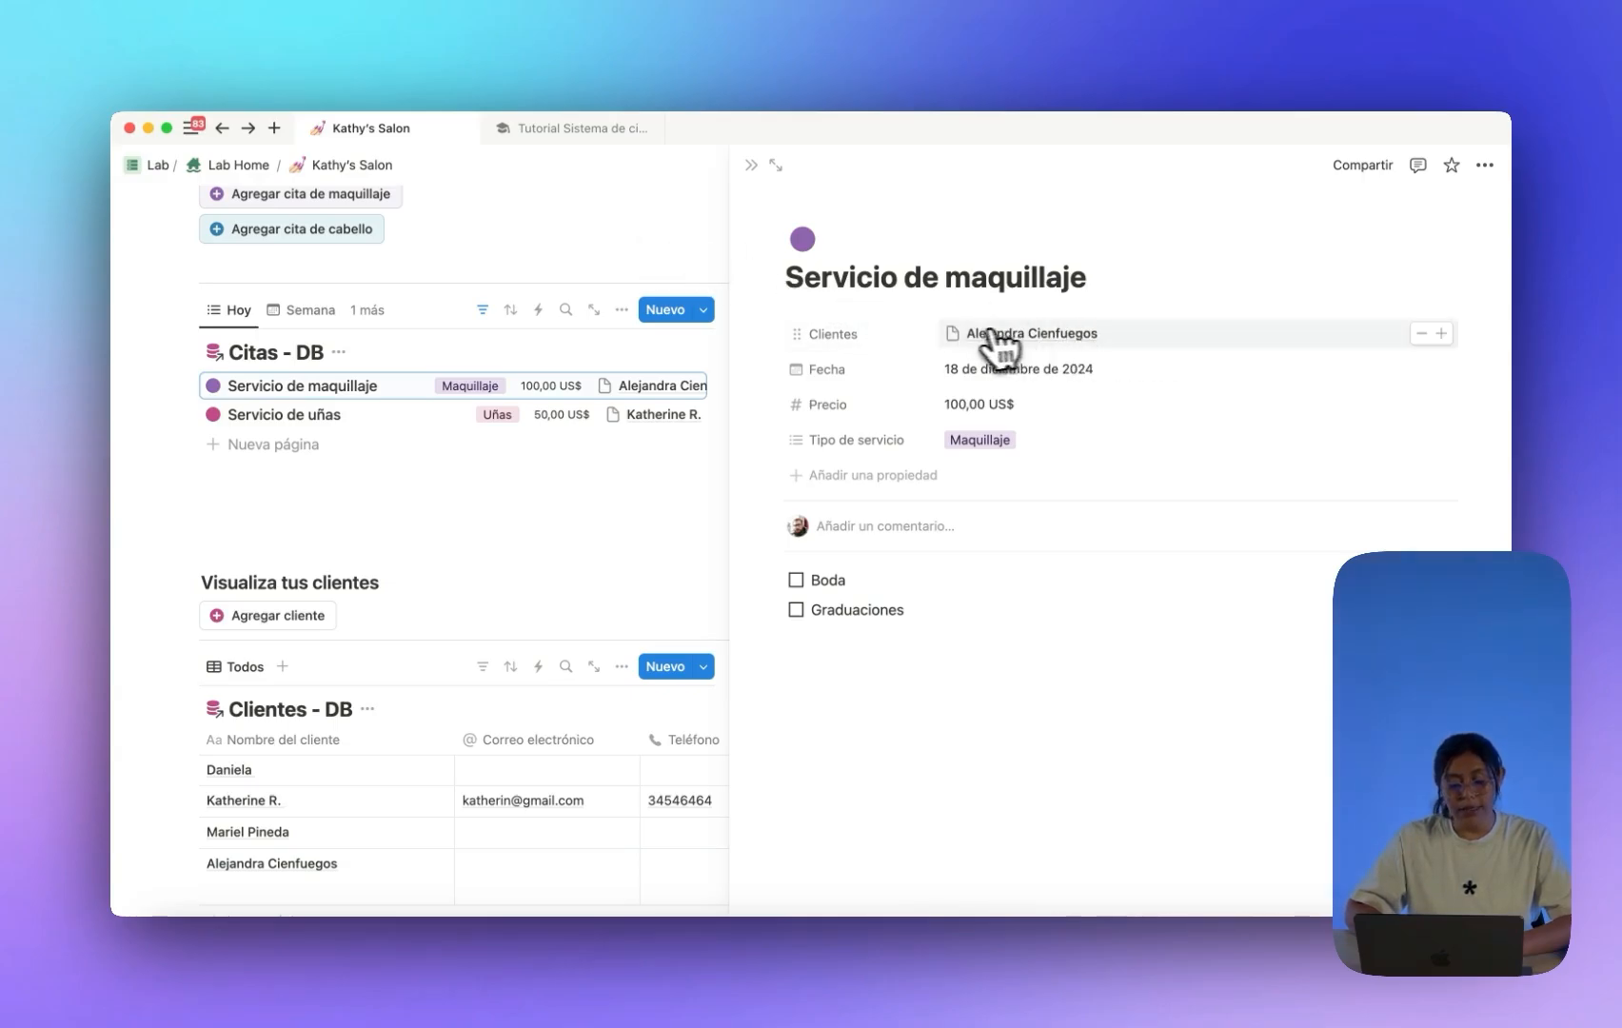
click(1442, 334)
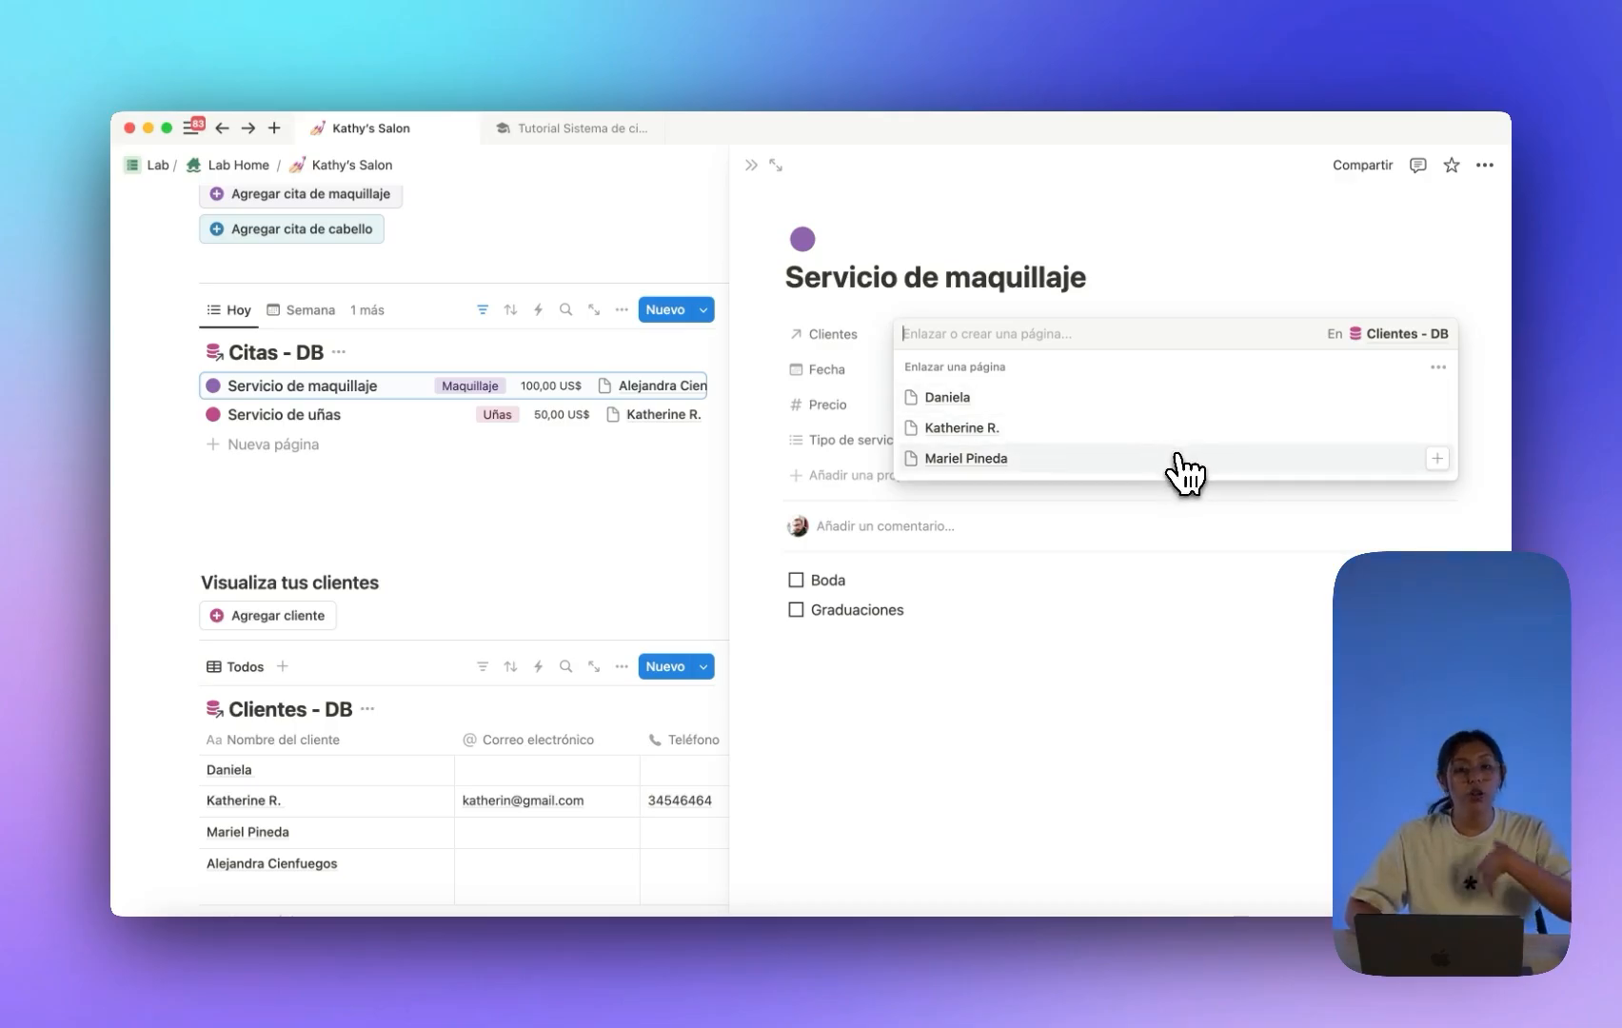
click(1020, 297)
click(751, 165)
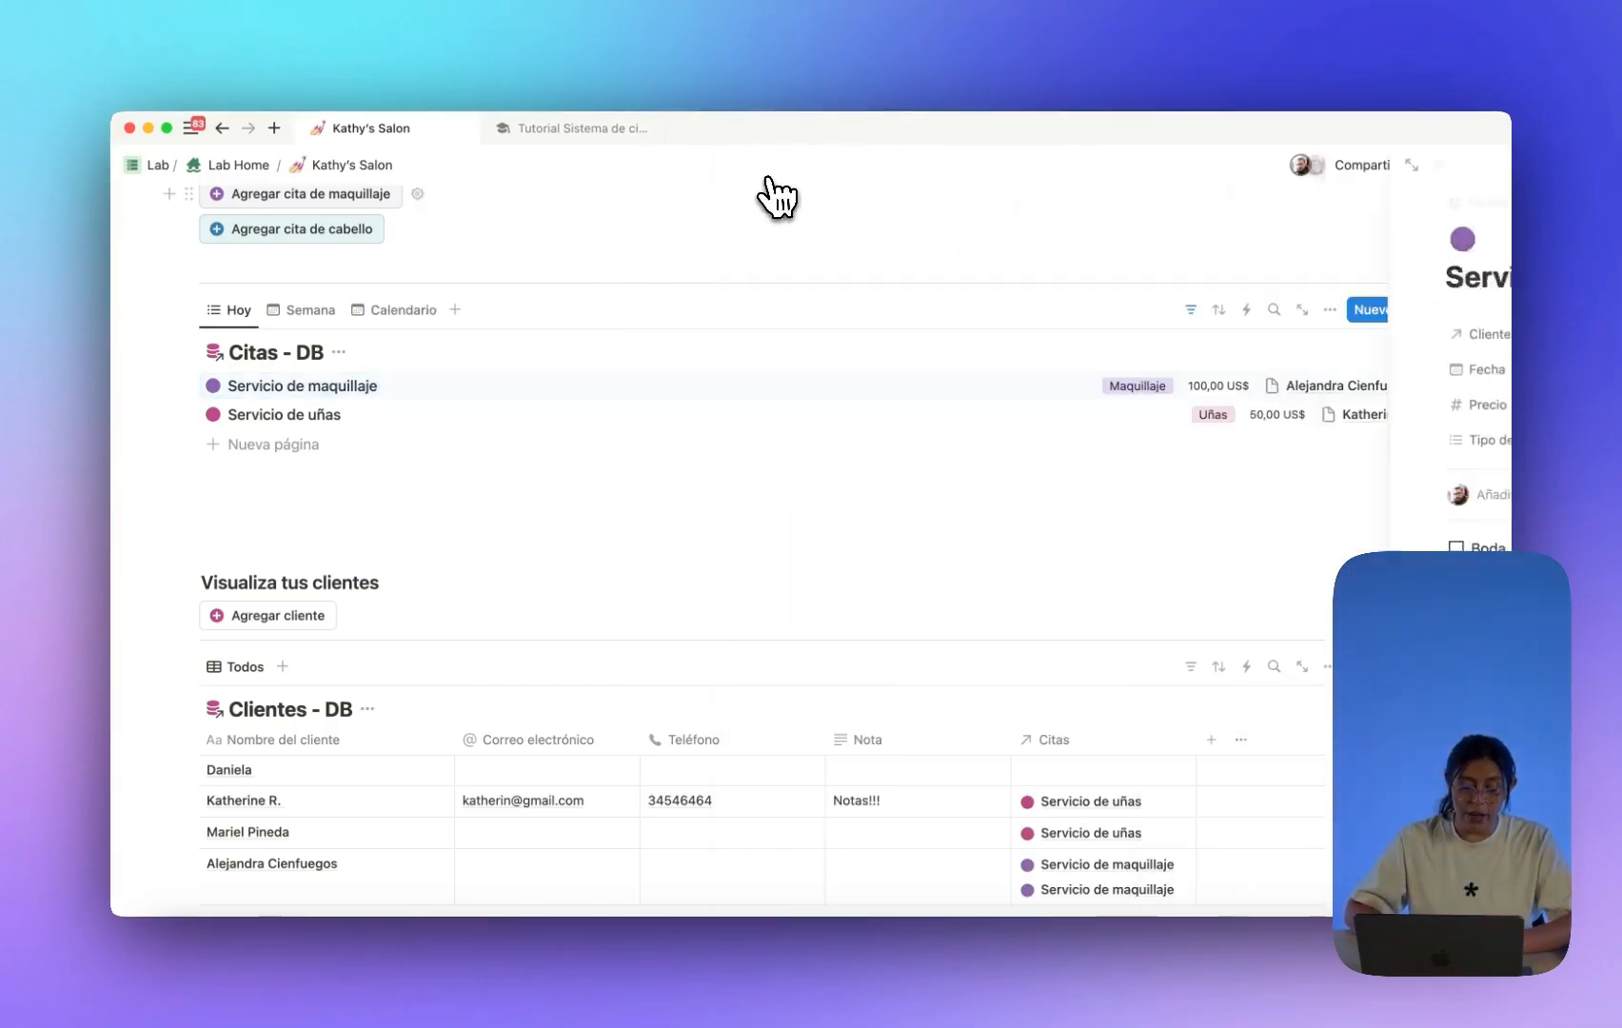
scroll(769, 403, down, 1)
scroll(775, 419, down, 2)
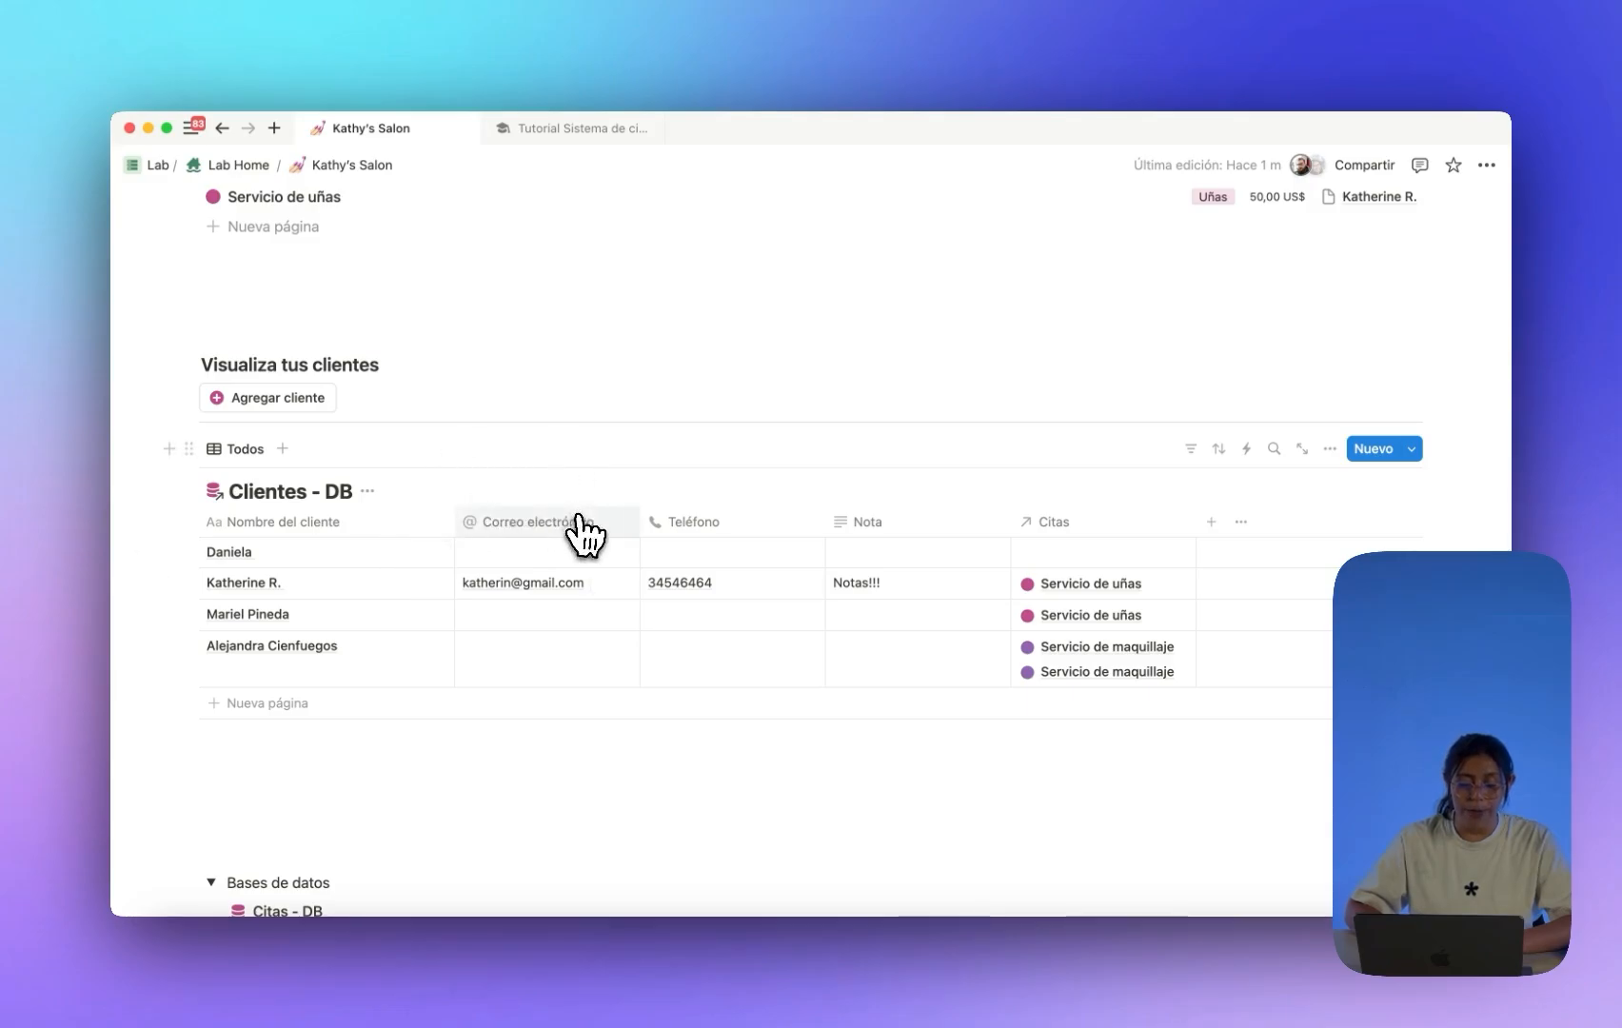
scroll(577, 542, up, 4)
scroll(578, 550, up, 3)
scroll(578, 550, down, 2)
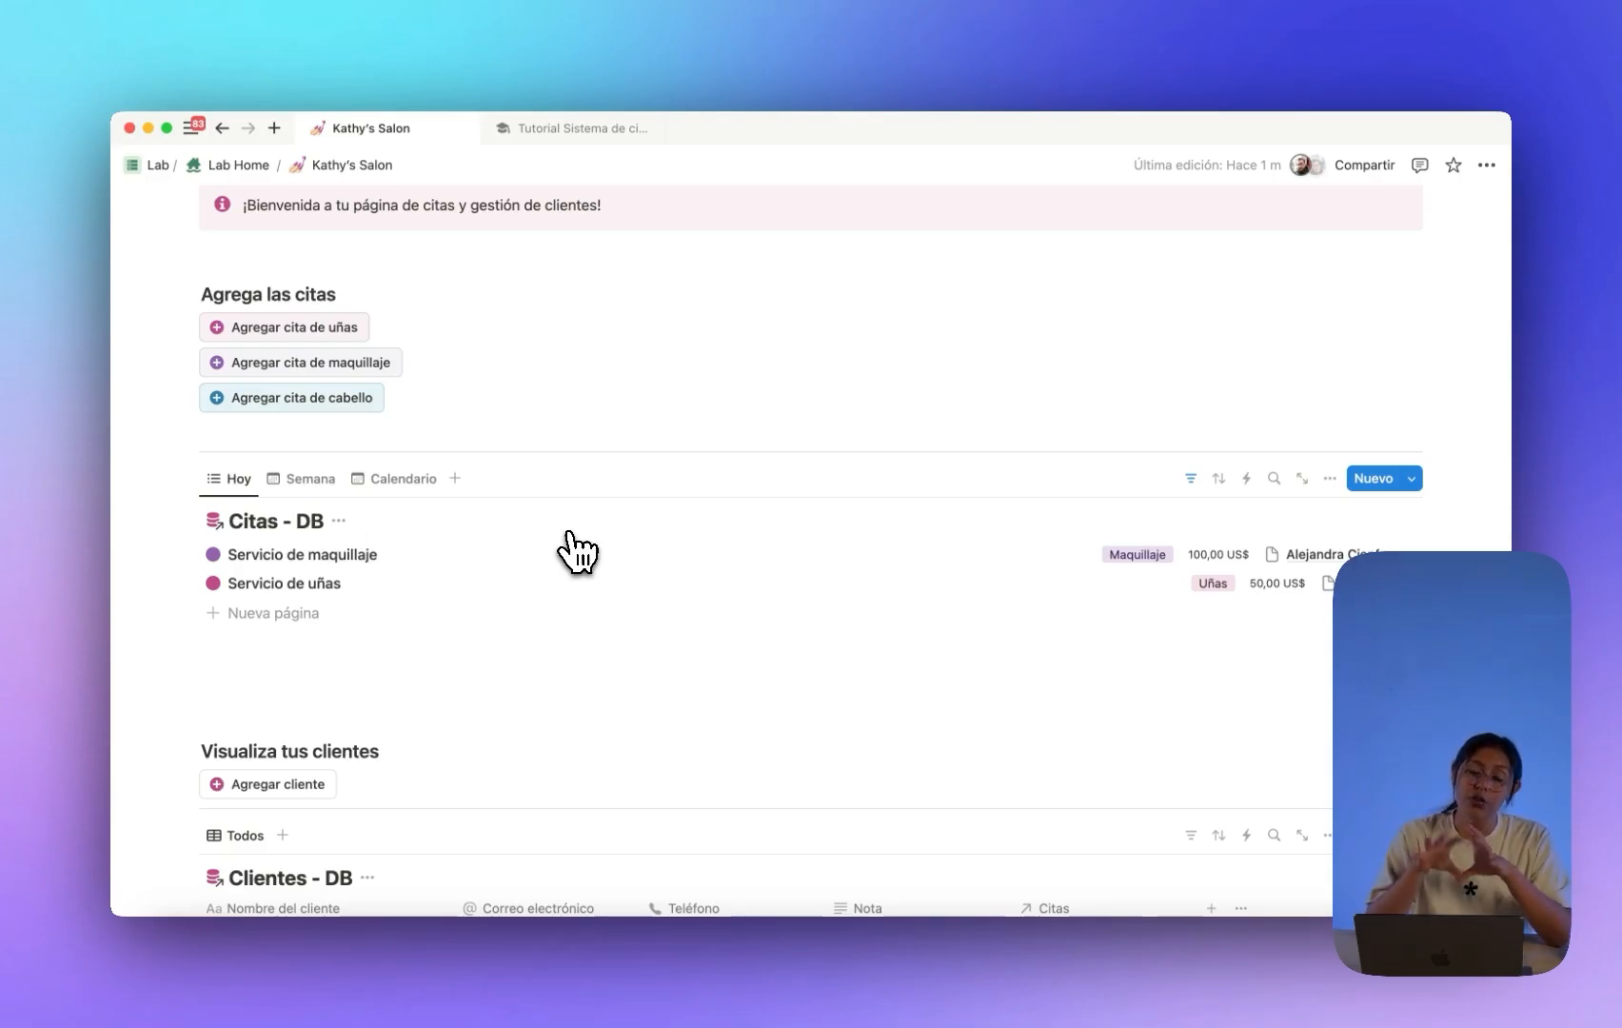
scroll(576, 549, down, 5)
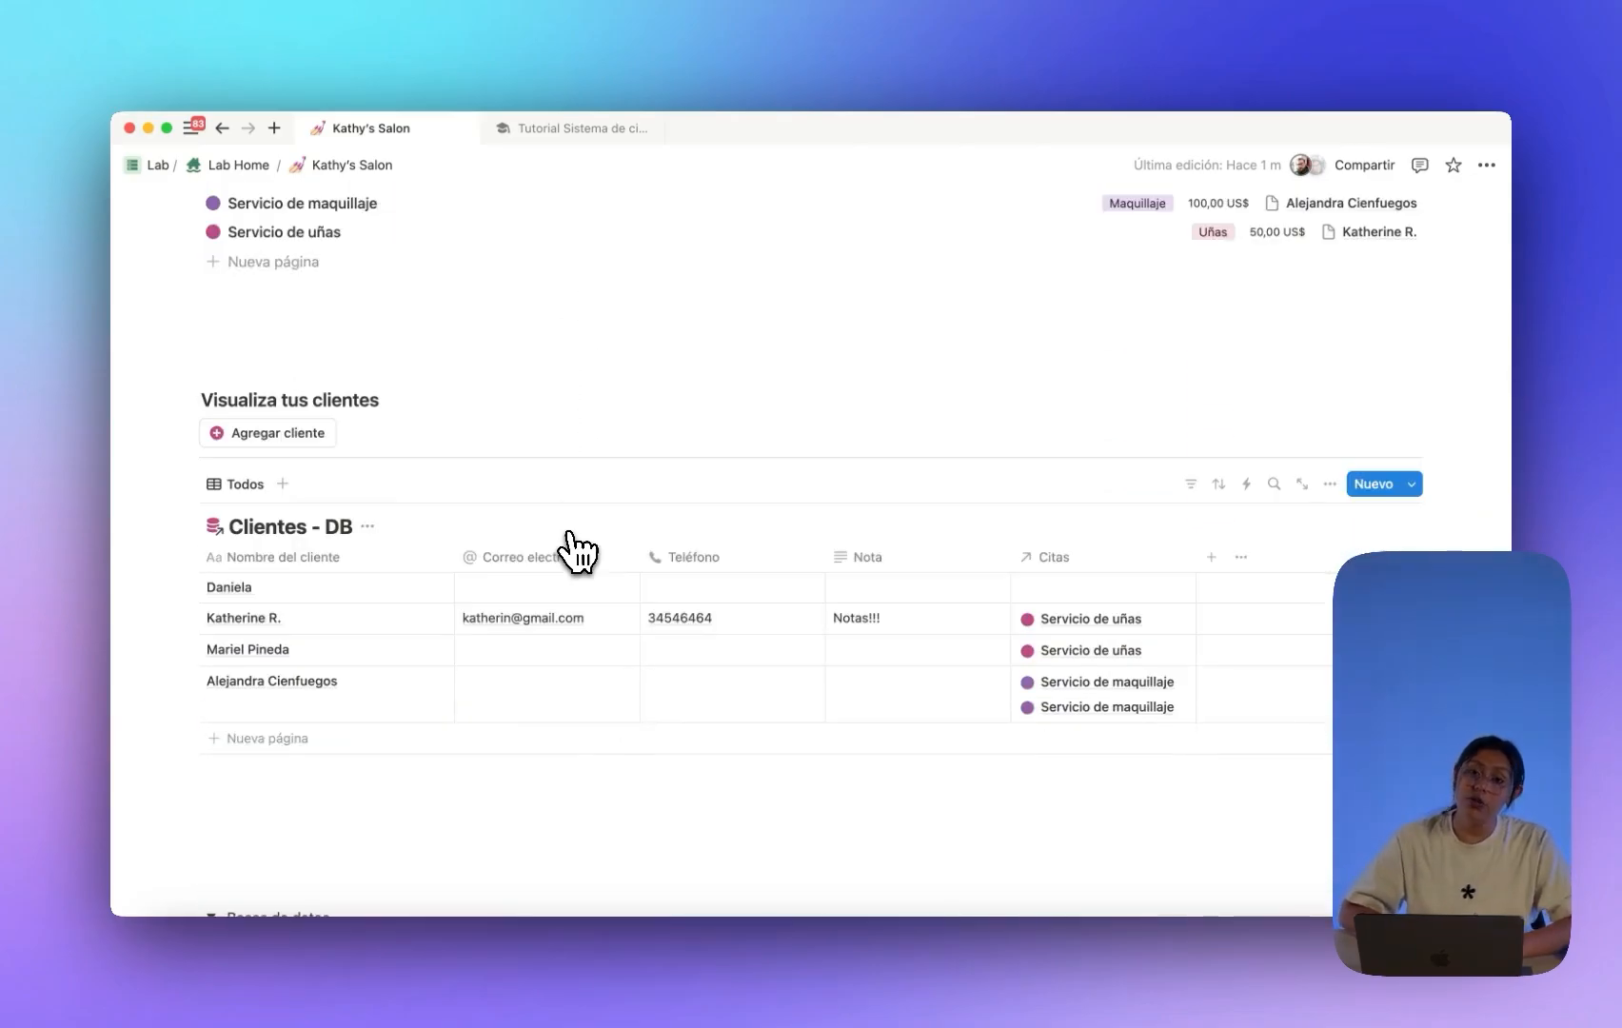
scroll(495, 571, down, 1)
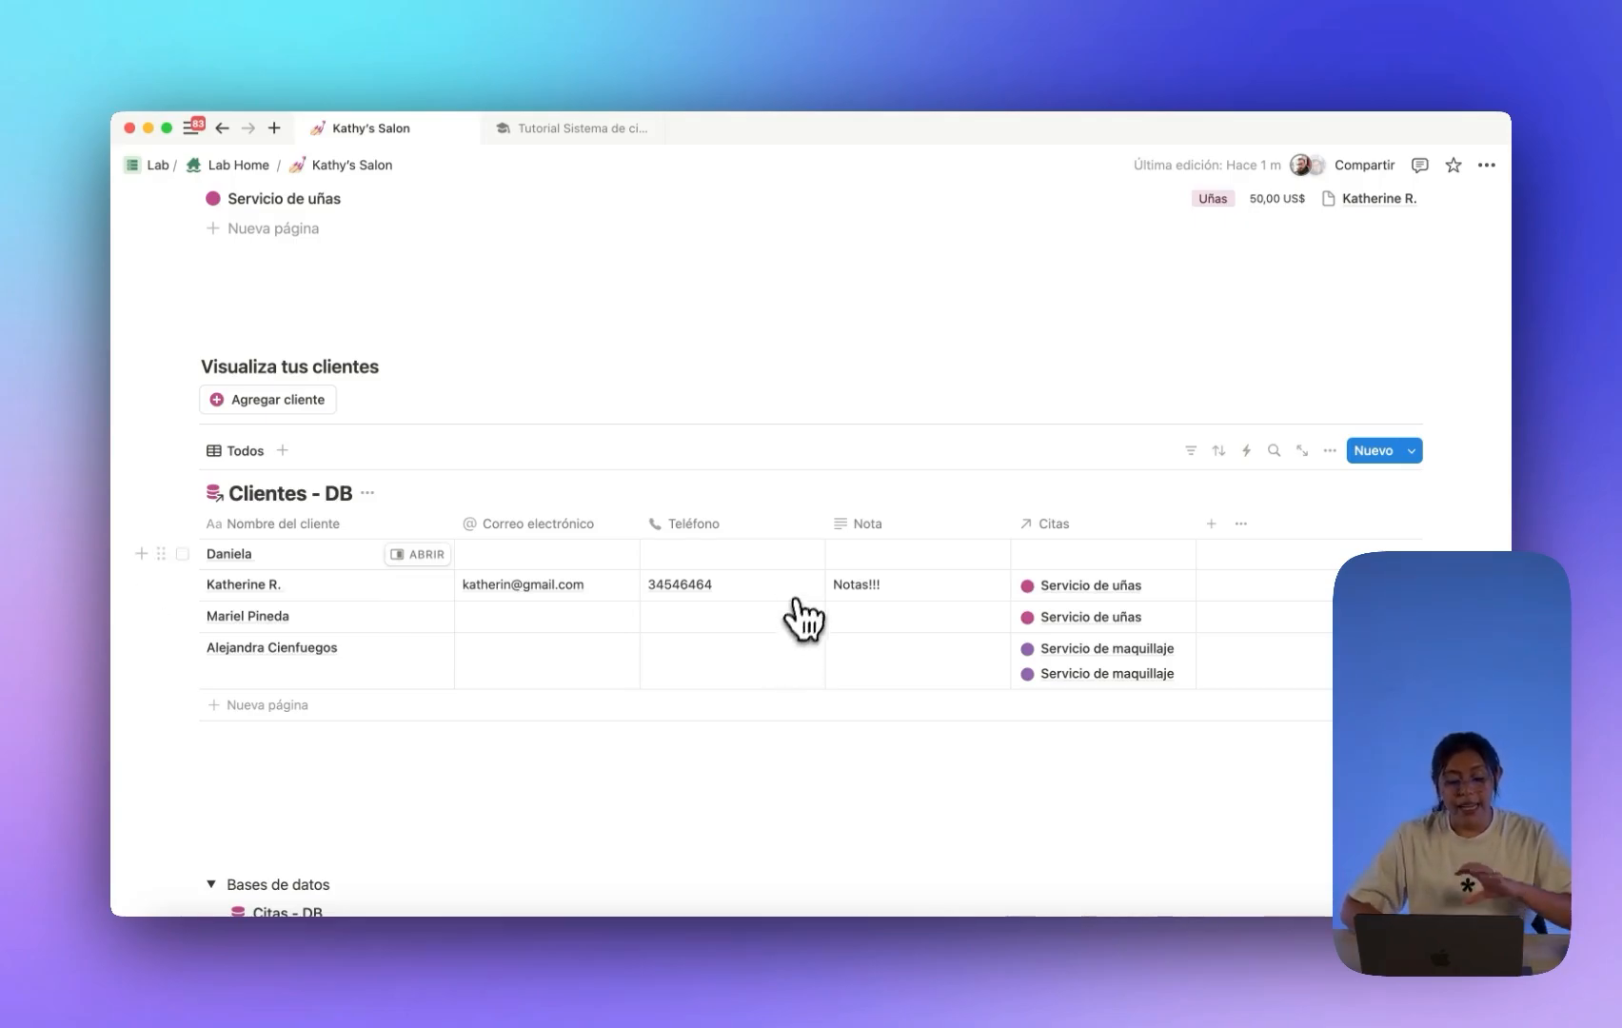
scroll(796, 616, up, 5)
scroll(811, 590, down, 3)
scroll(811, 591, down, 3)
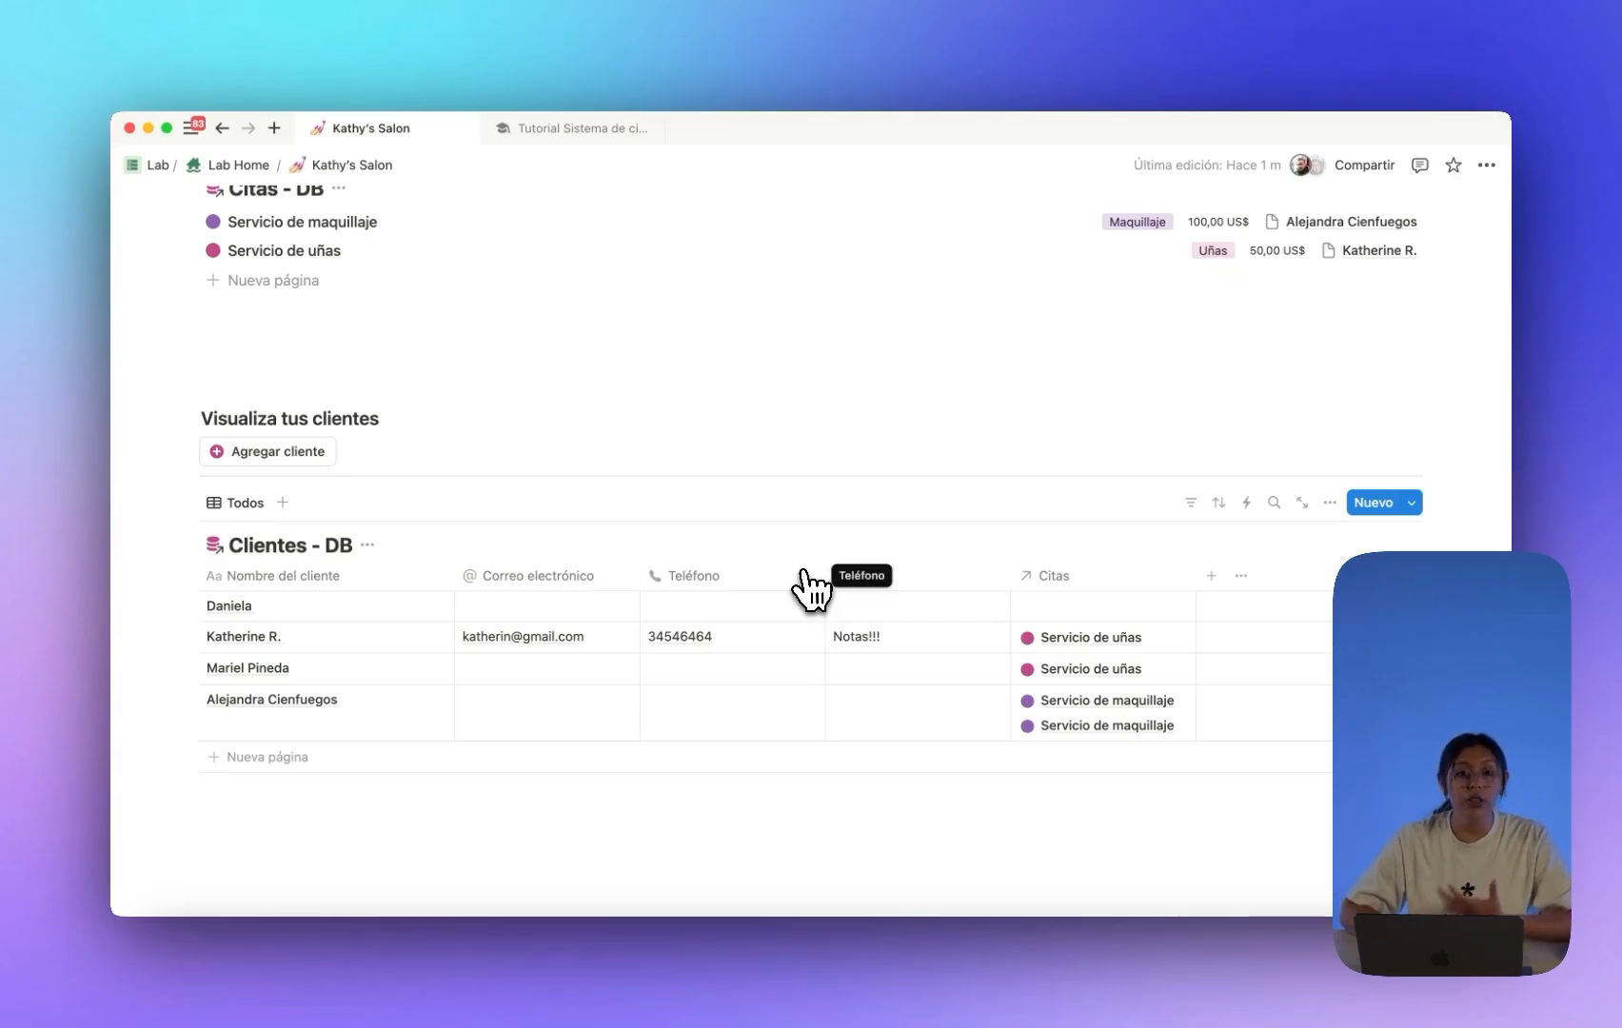
scroll(824, 586, down, 3)
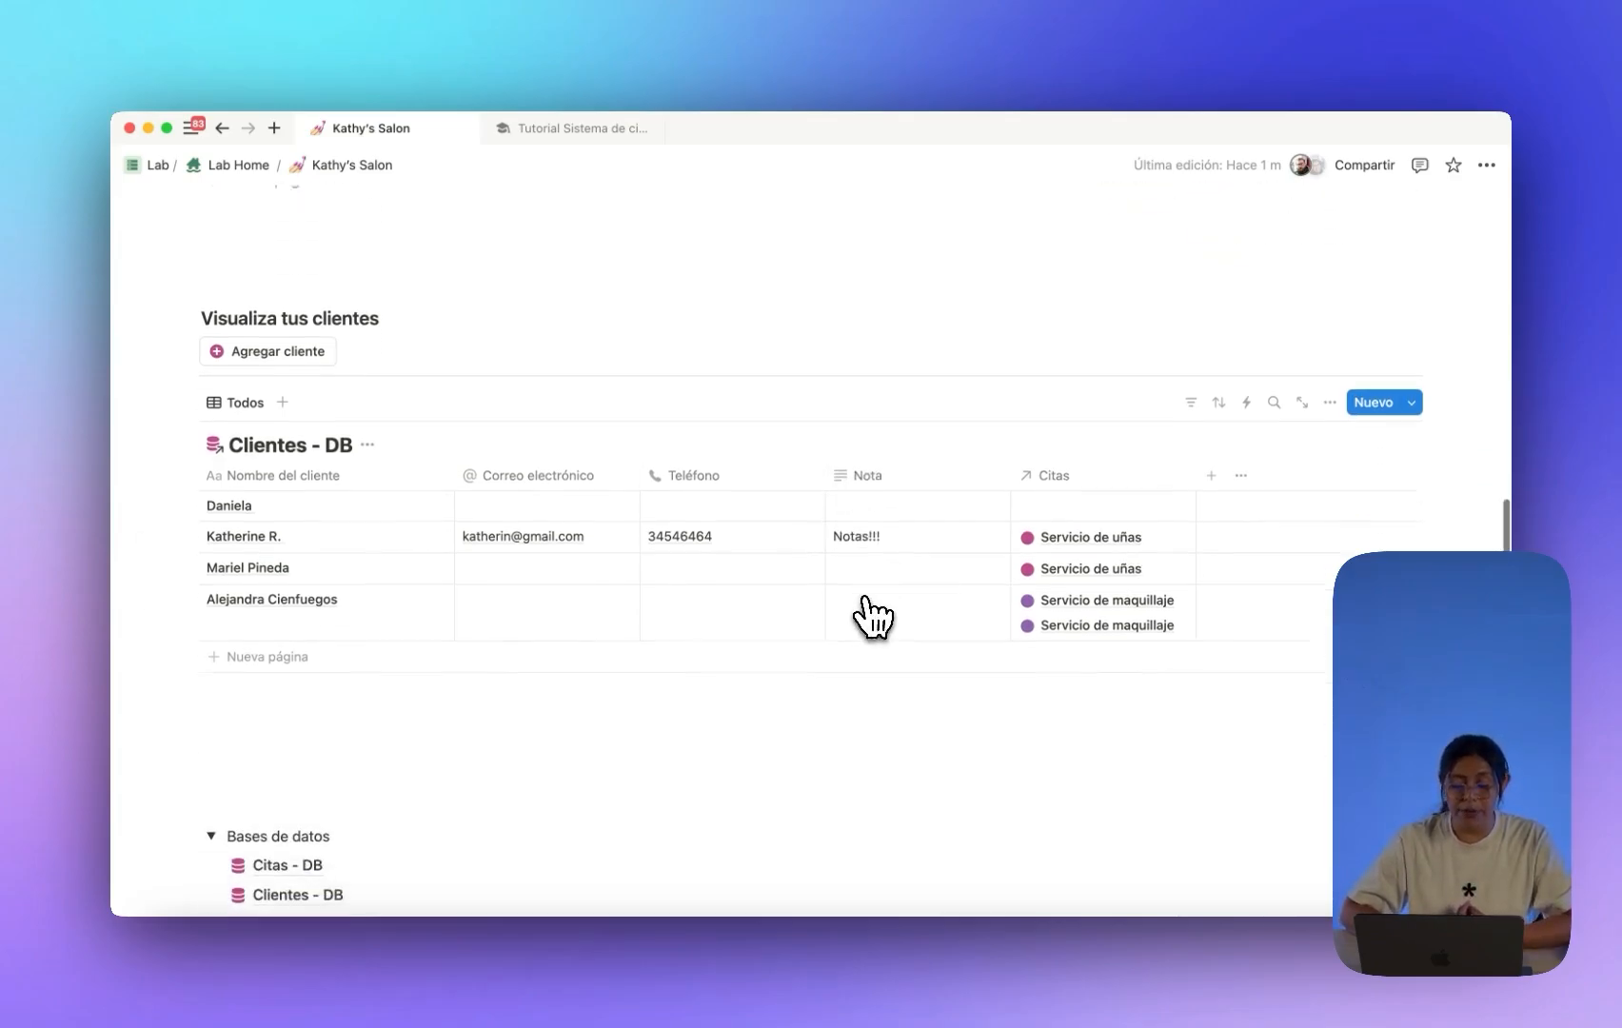
scroll(876, 618, up, 3)
scroll(673, 474, up, 5)
scroll(673, 474, down, 1)
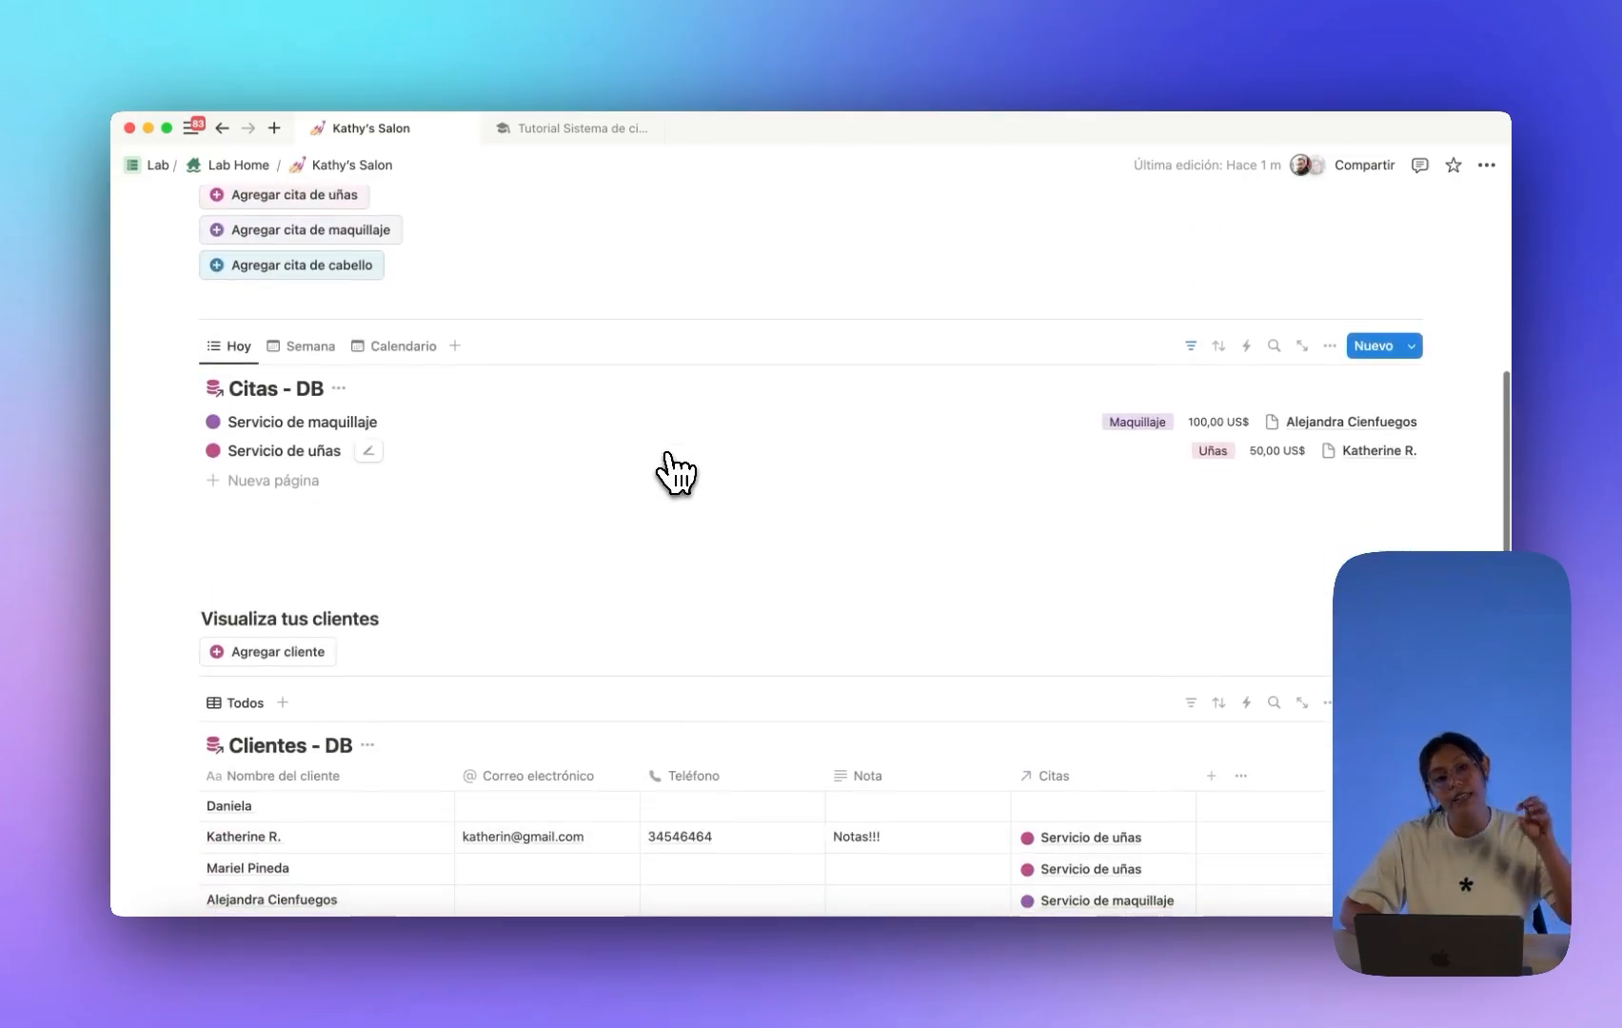
scroll(674, 469, down, 1)
scroll(671, 471, down, 3)
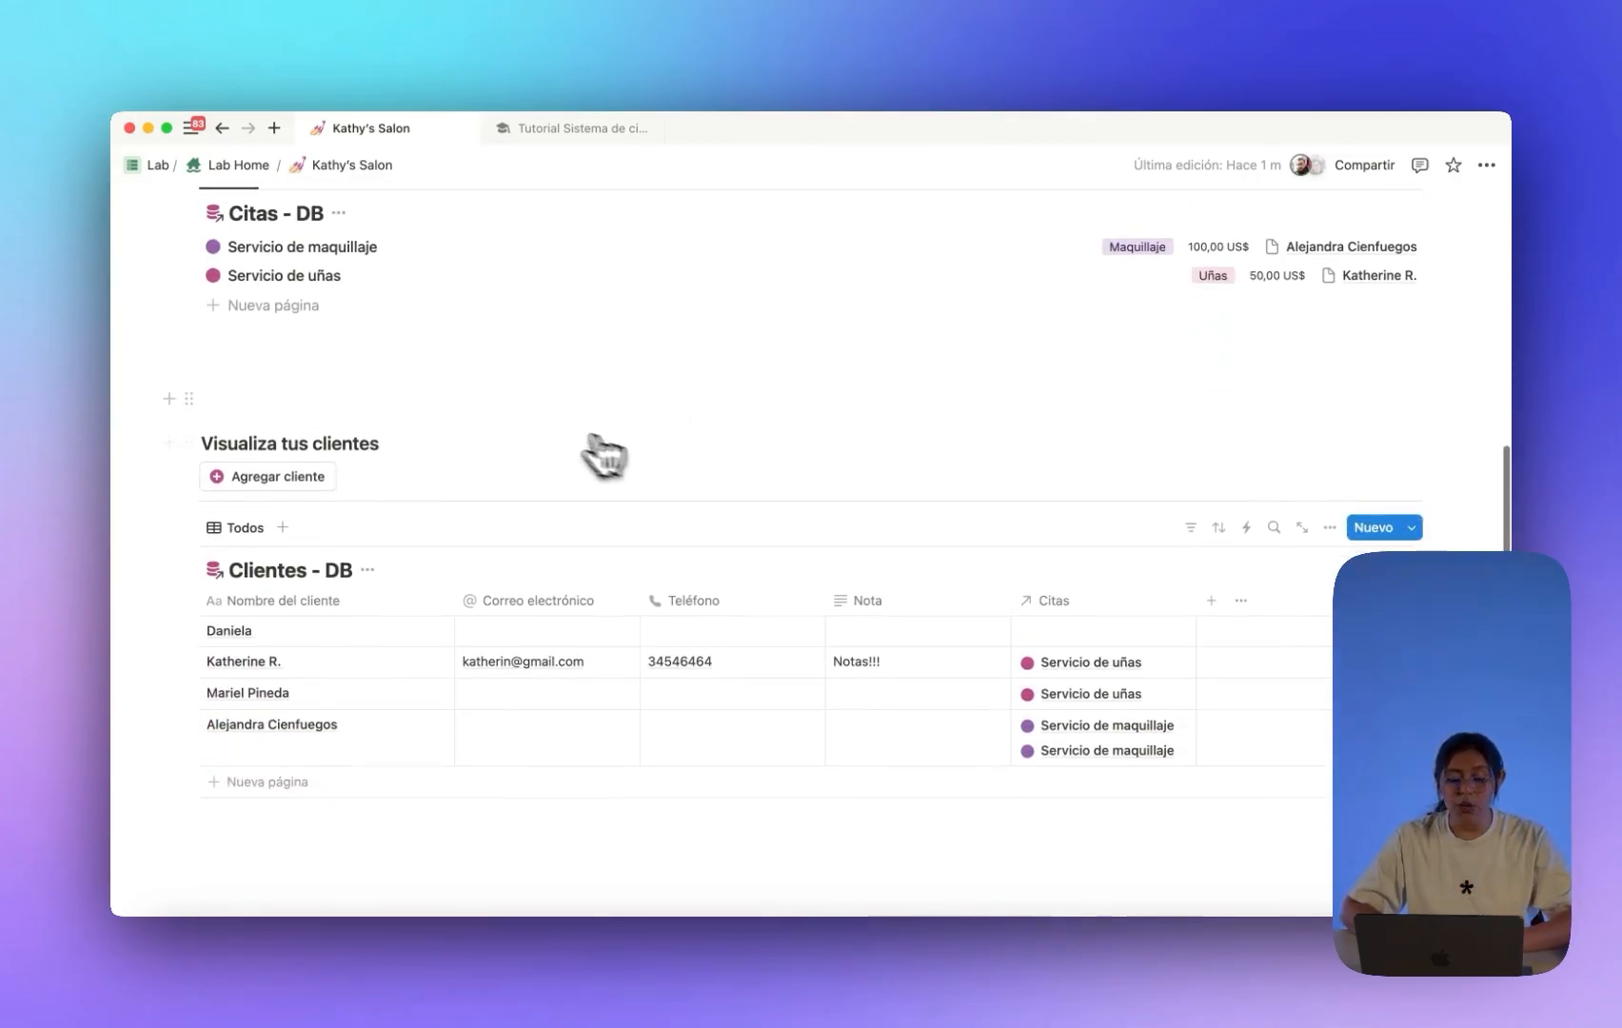
scroll(609, 448, up, 1)
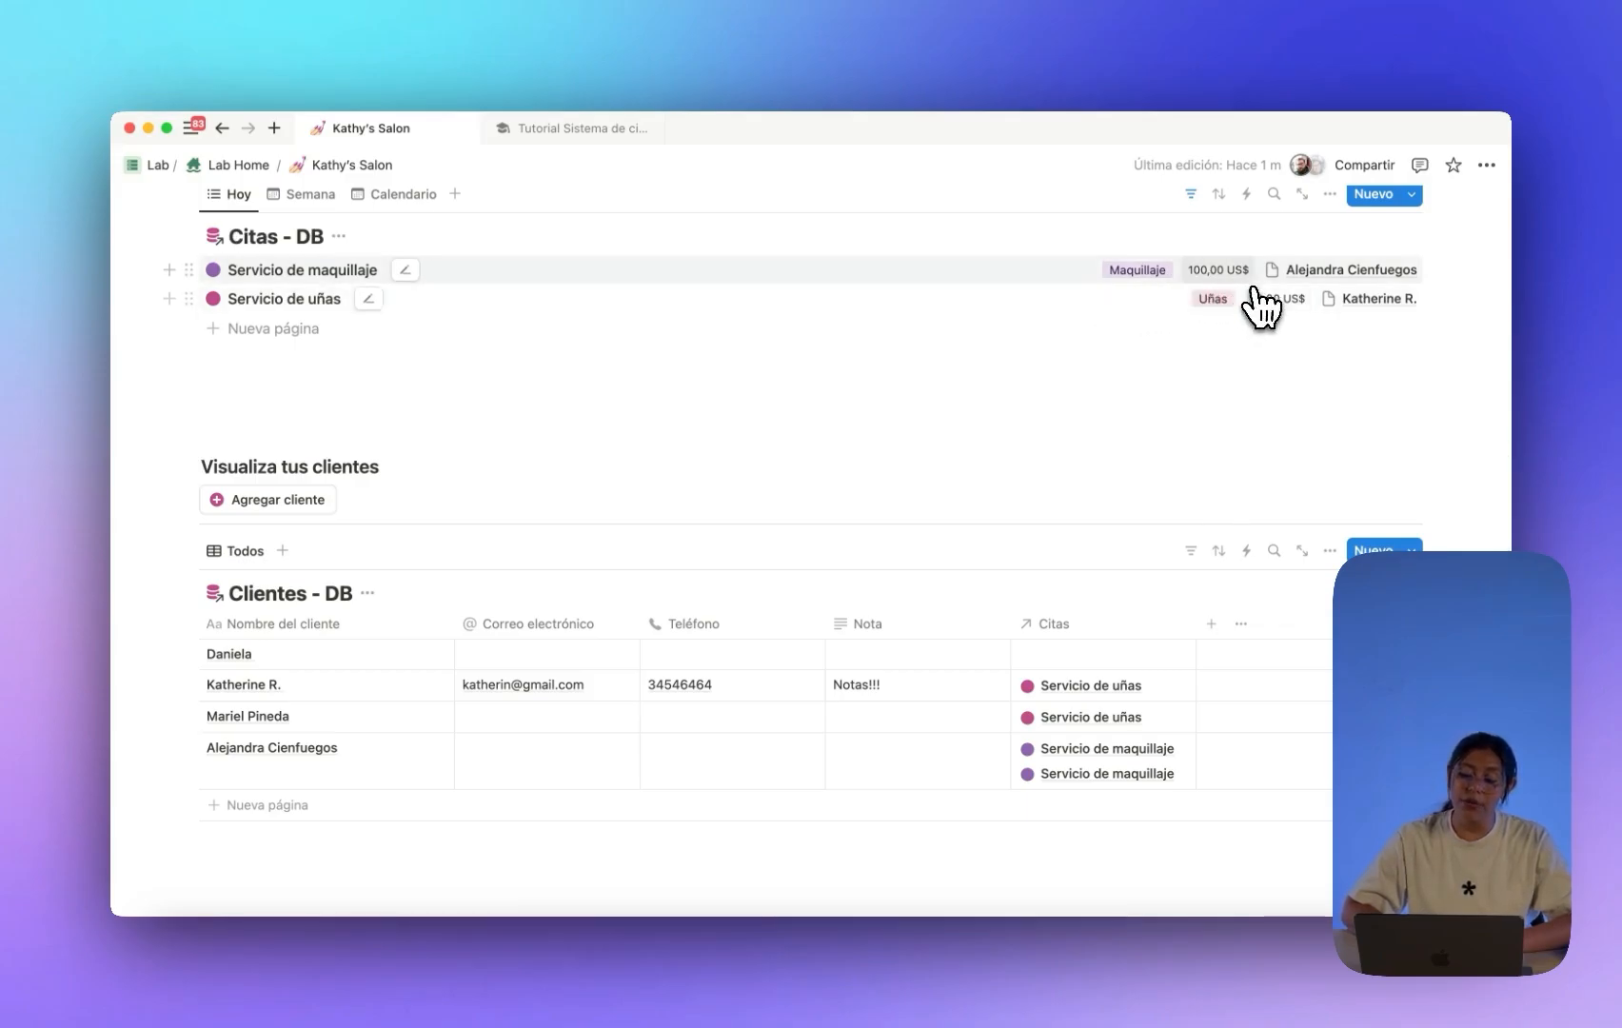
scroll(970, 409, down, 3)
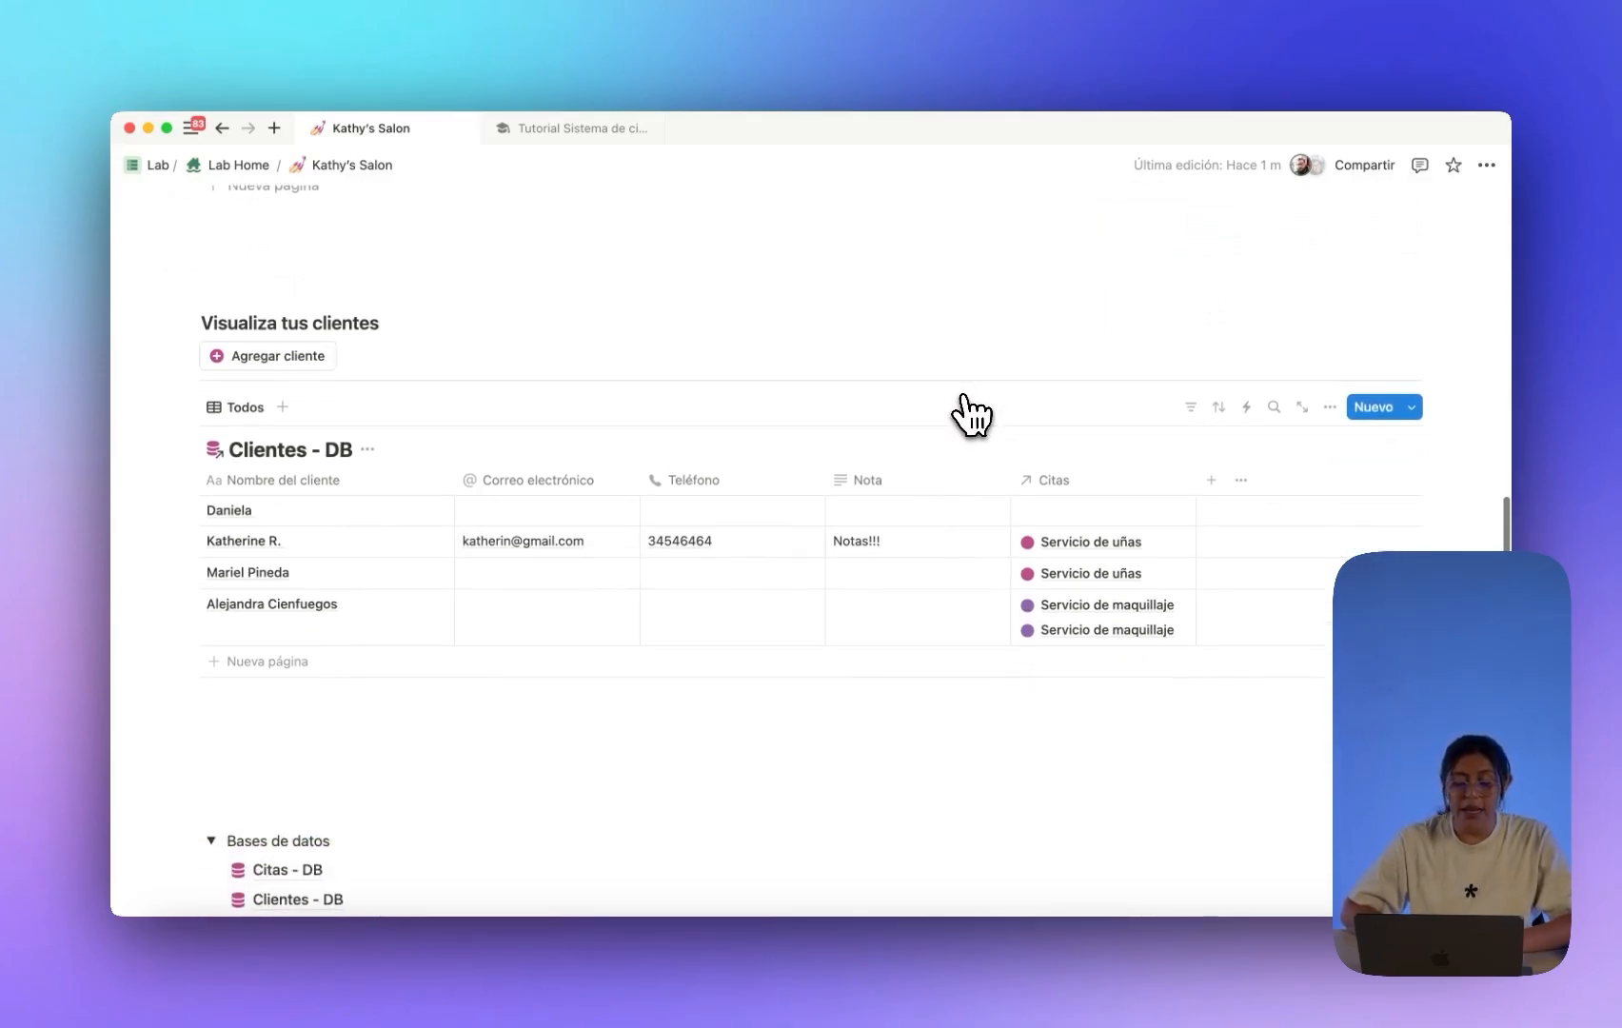
scroll(970, 411, up, 2)
scroll(999, 456, down, 1)
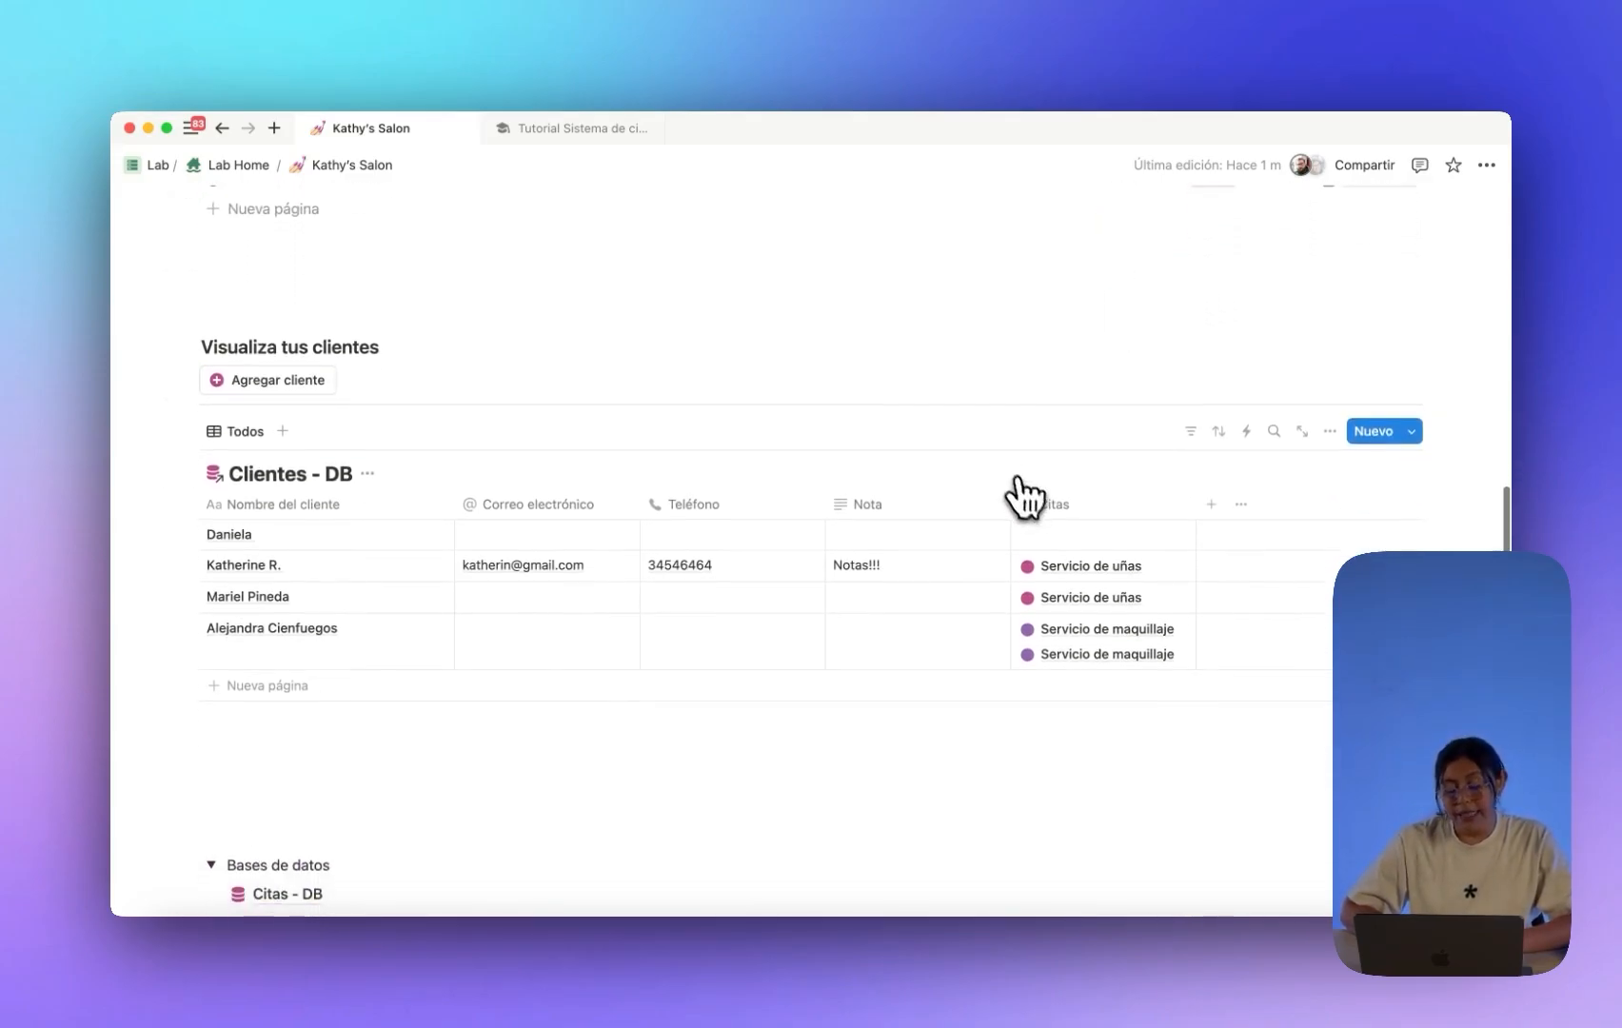
Add a Rollup property to the Clientes table and move it right after Citas.
click(1210, 506)
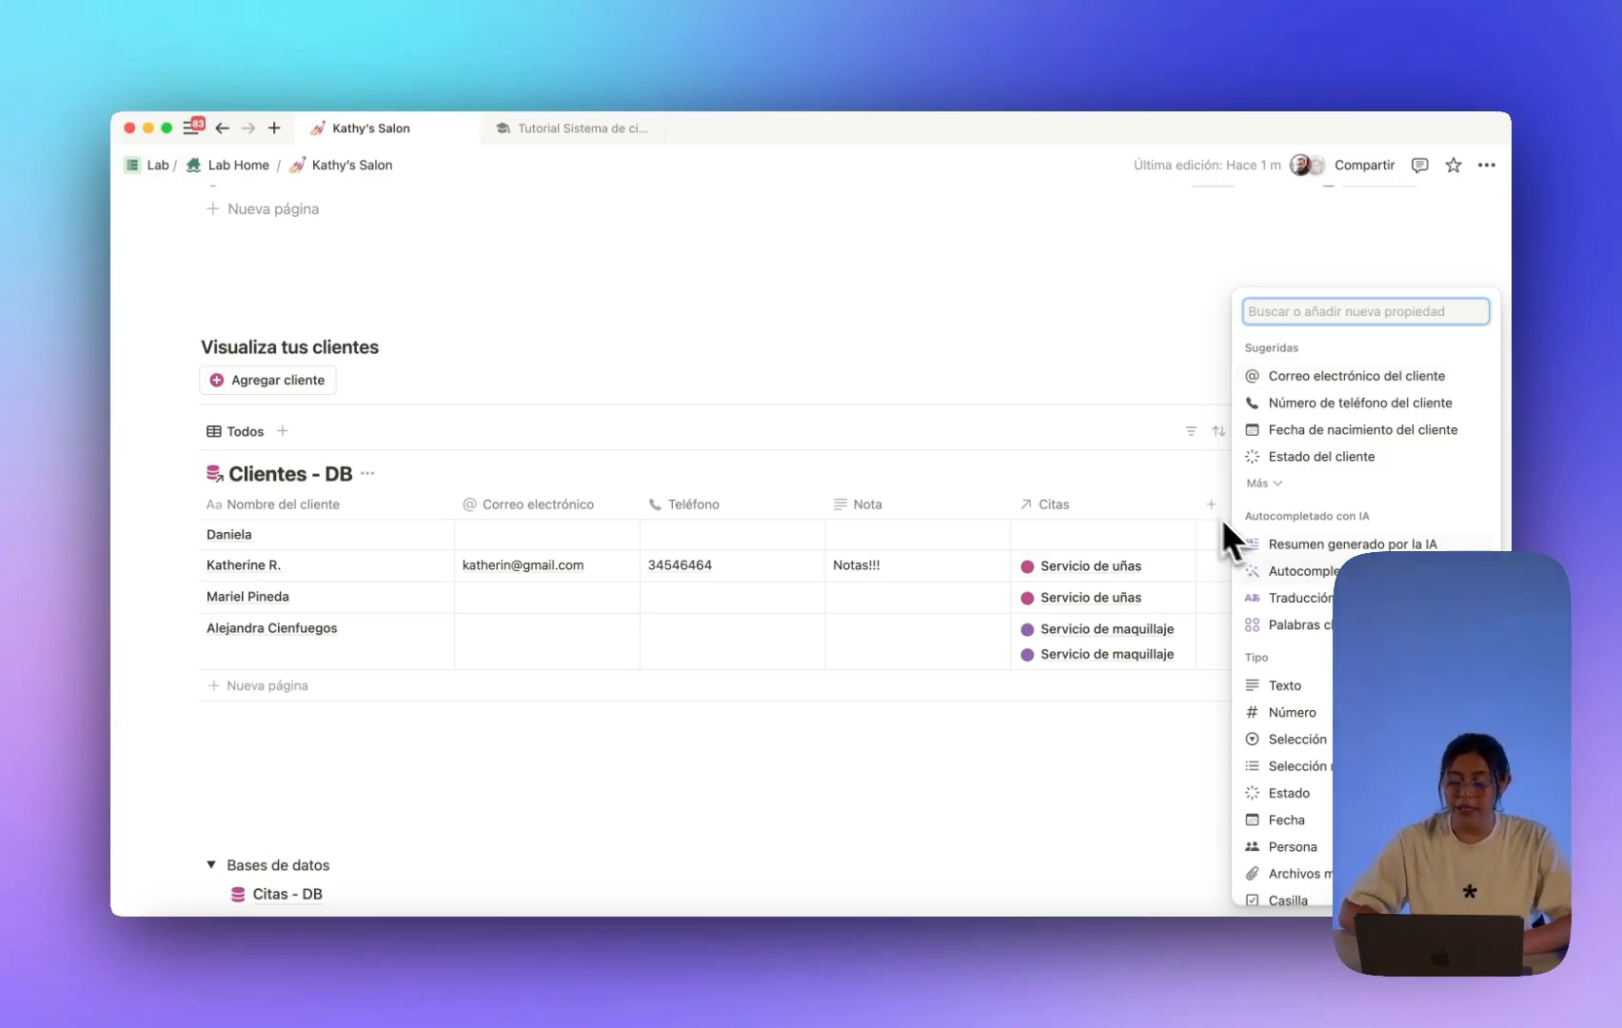
scroll(1332, 533, down, 3)
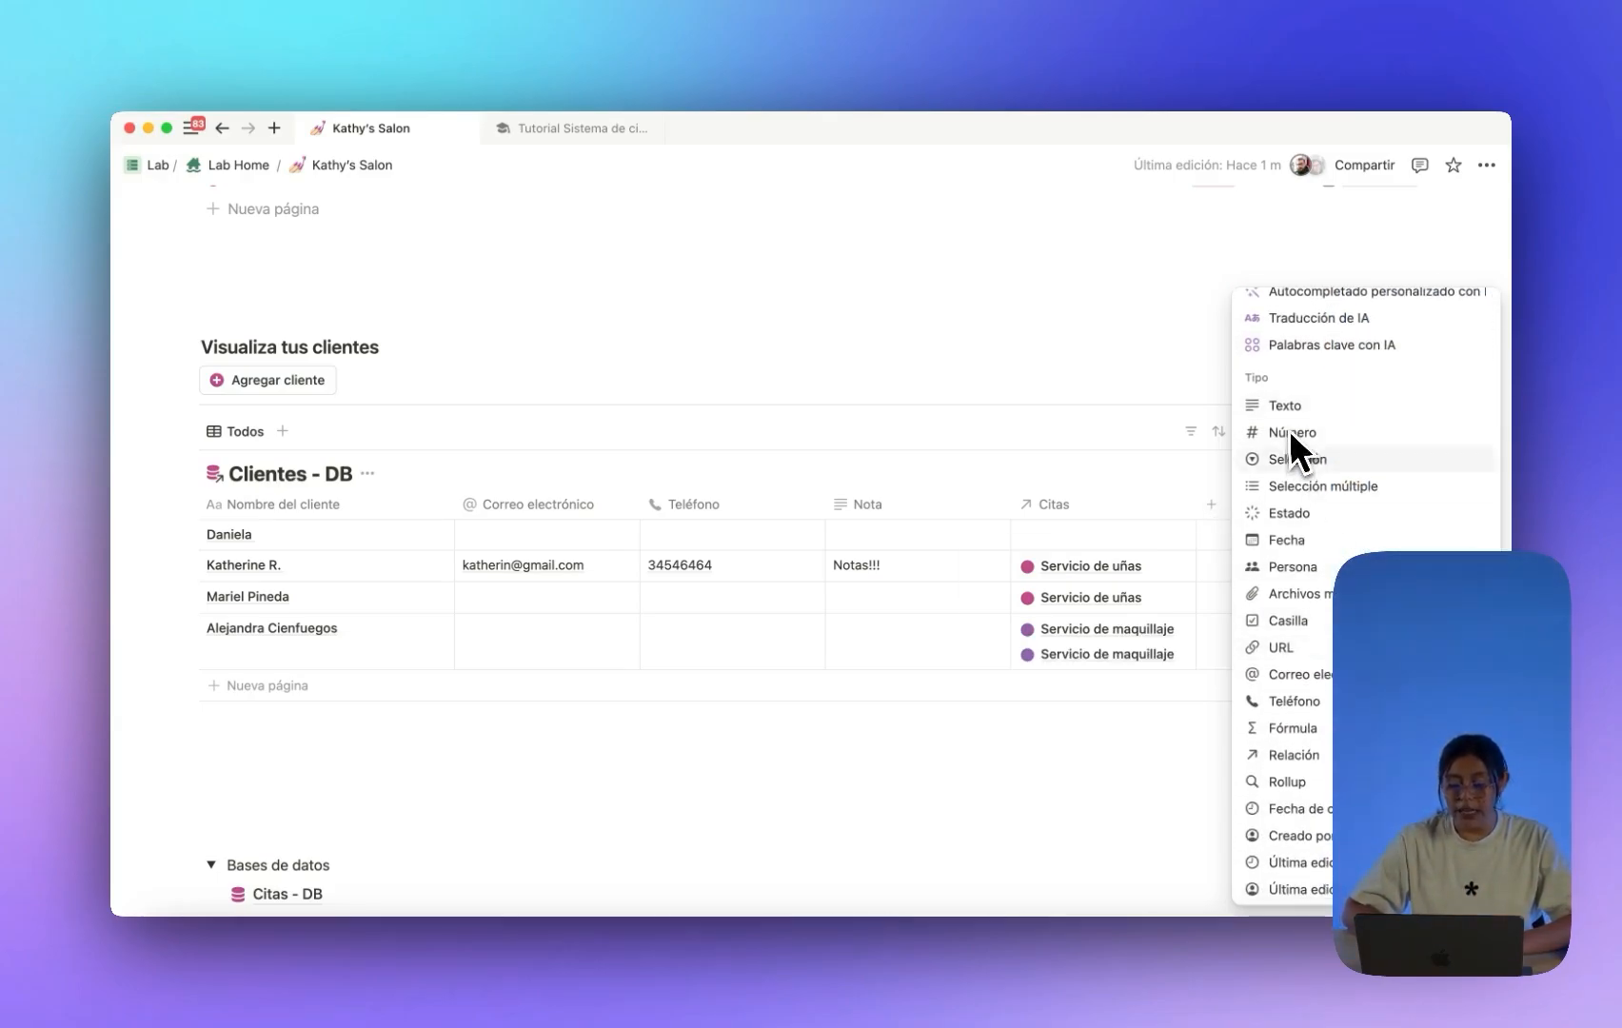
scroll(1301, 613, down, 1)
click(1304, 740)
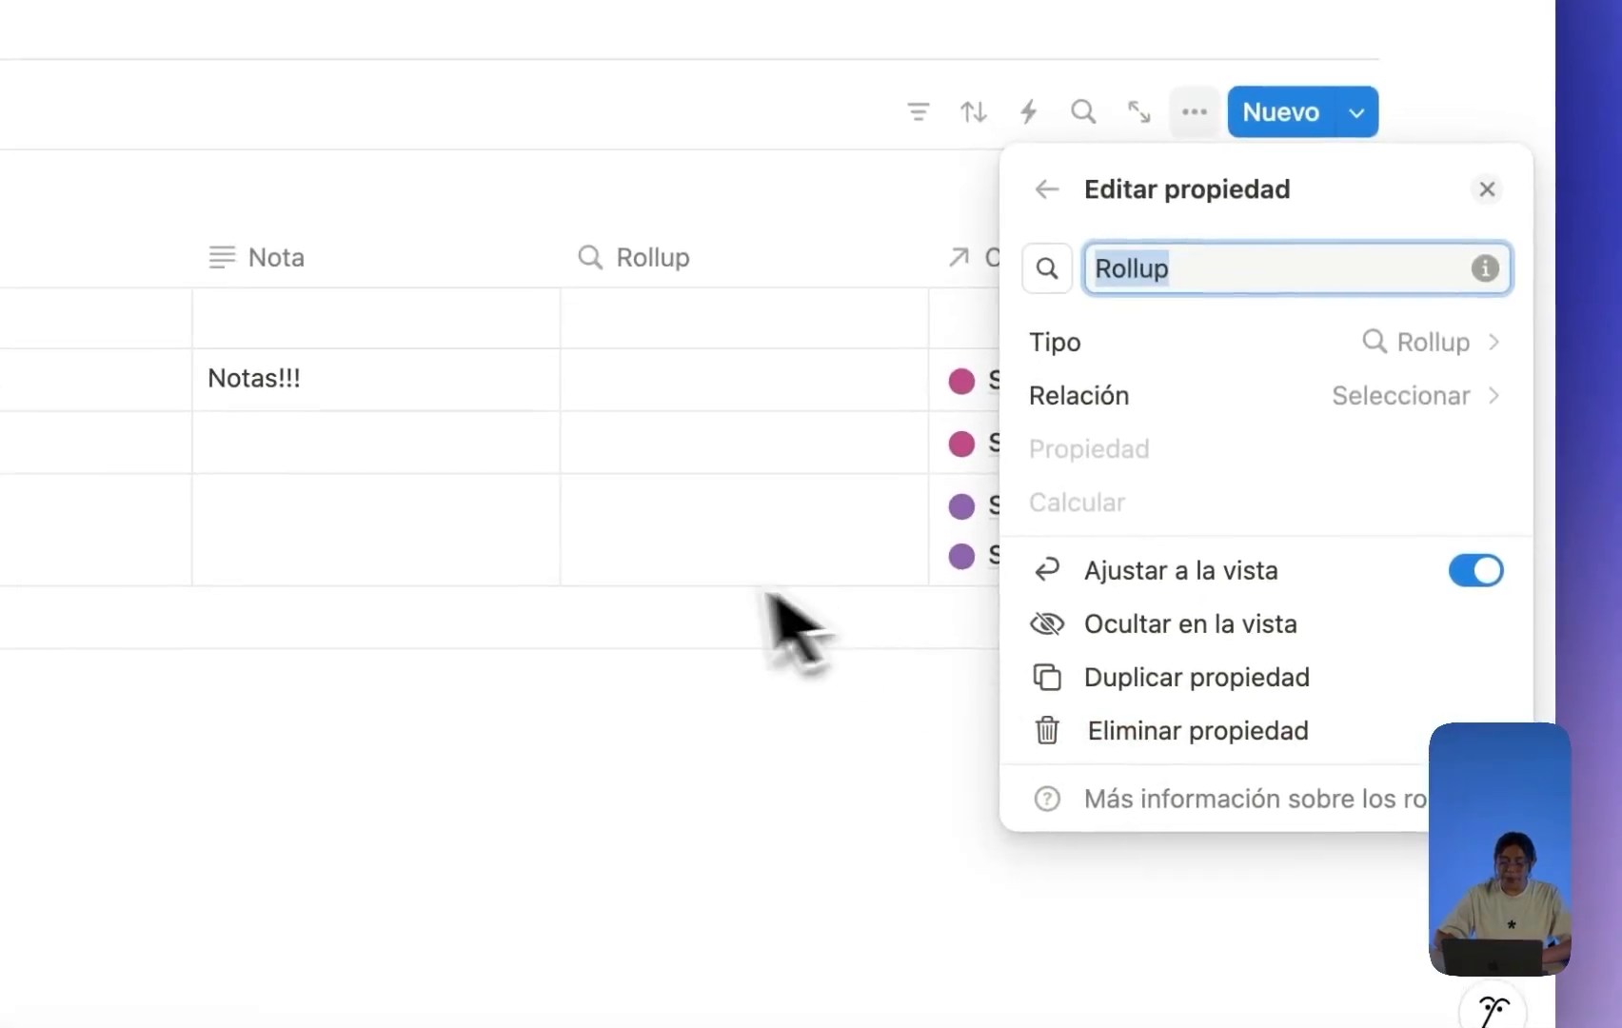
click(695, 761)
drag(649, 257, 1009, 249)
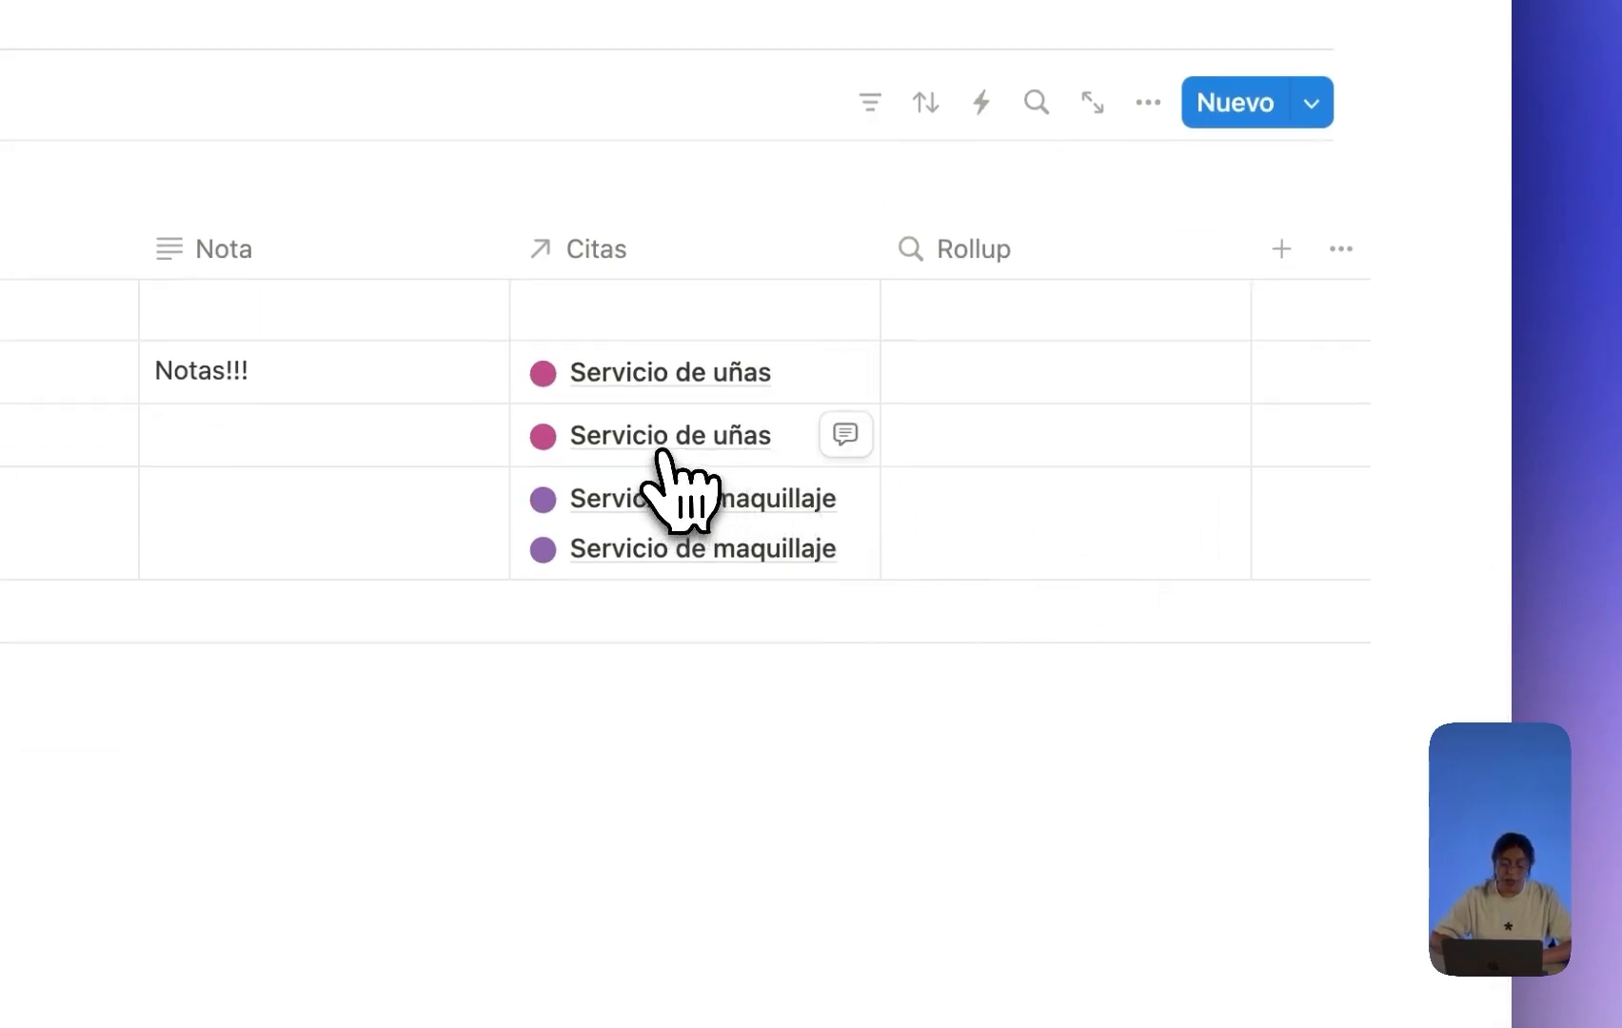
Rename the rollup column to 'Total gastado'.
click(1035, 257)
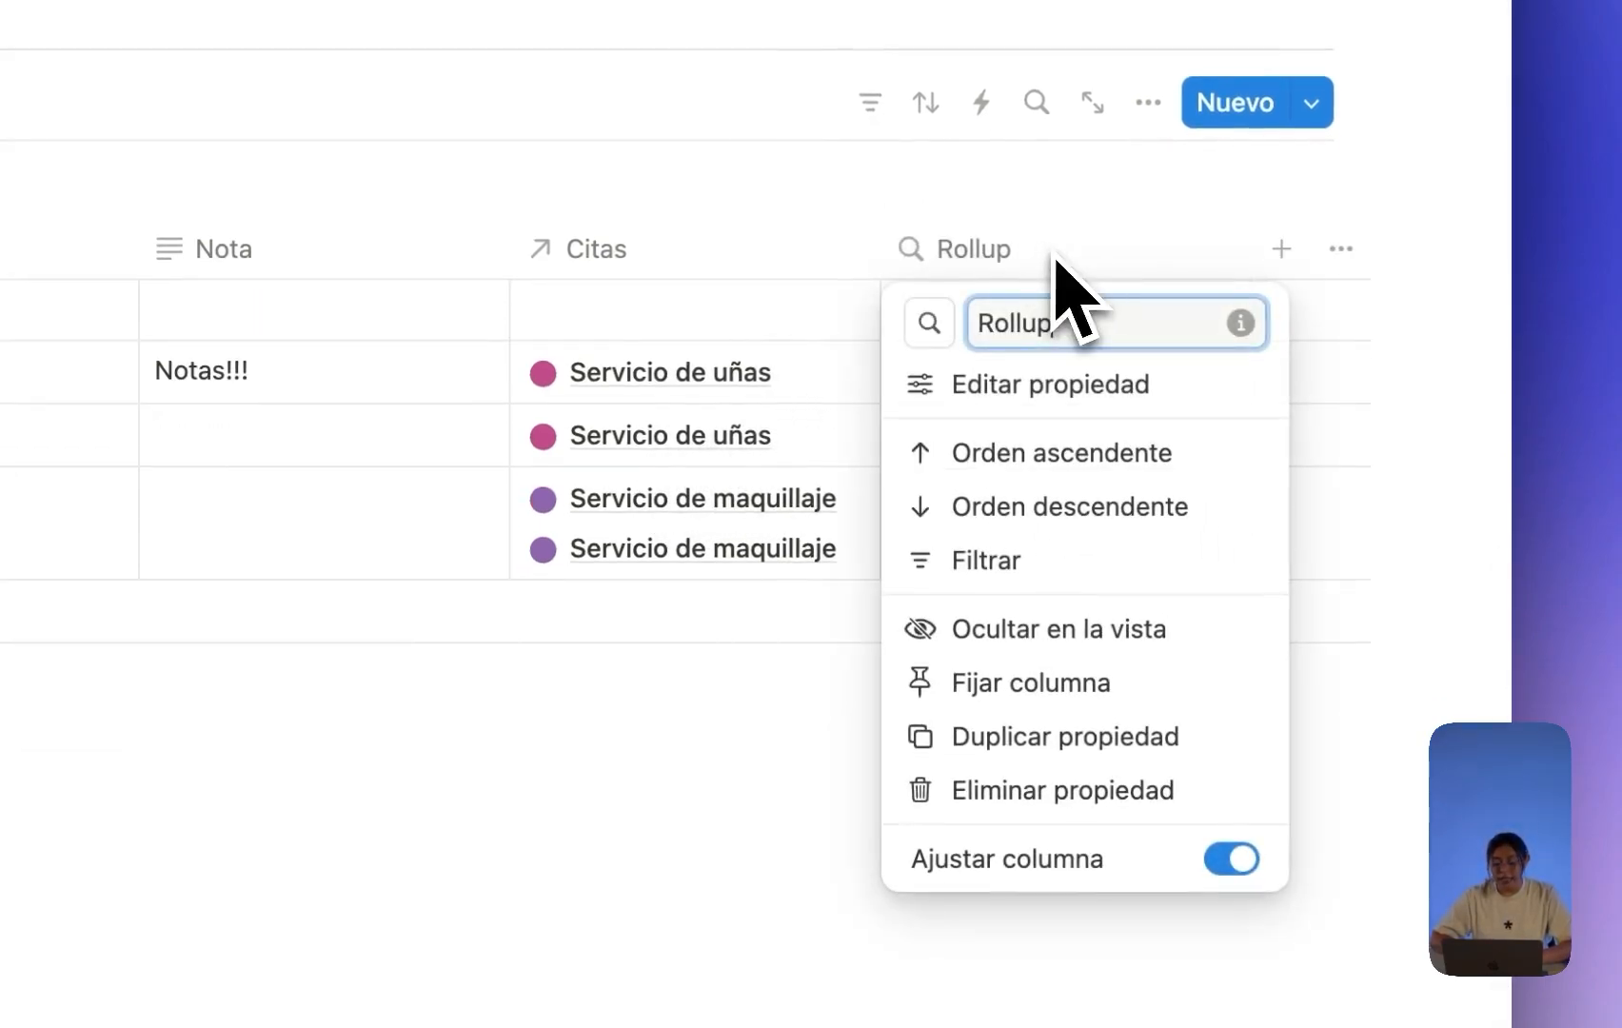
text(Suma)
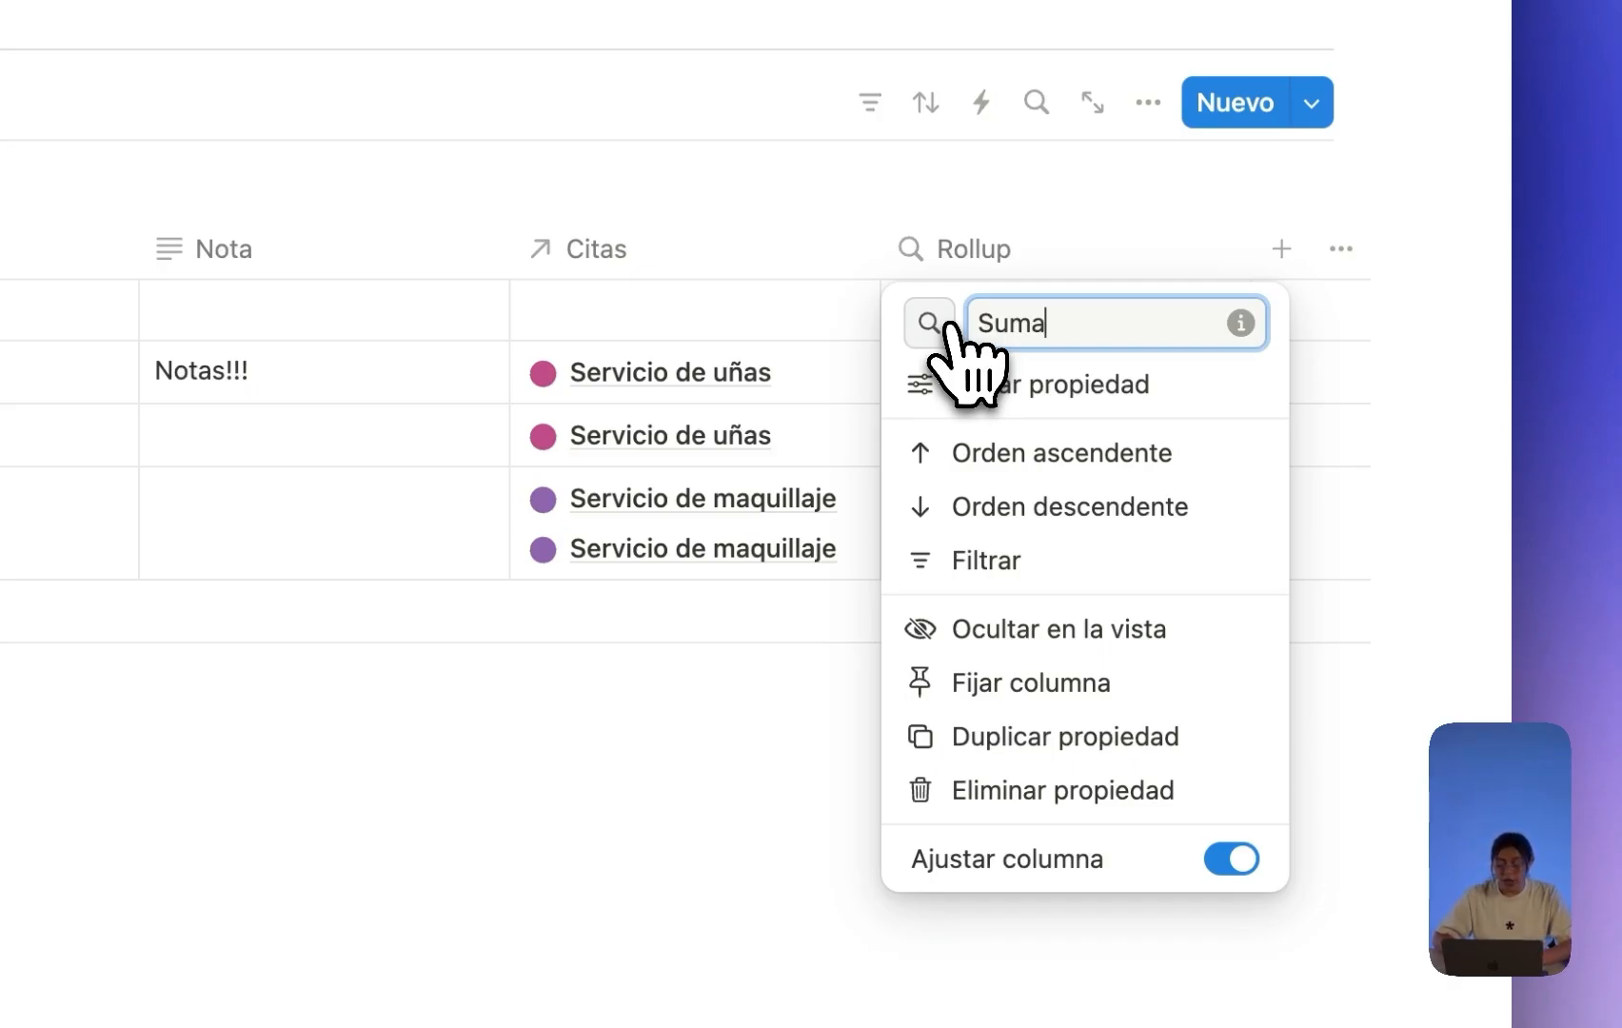
key(BackSpace)
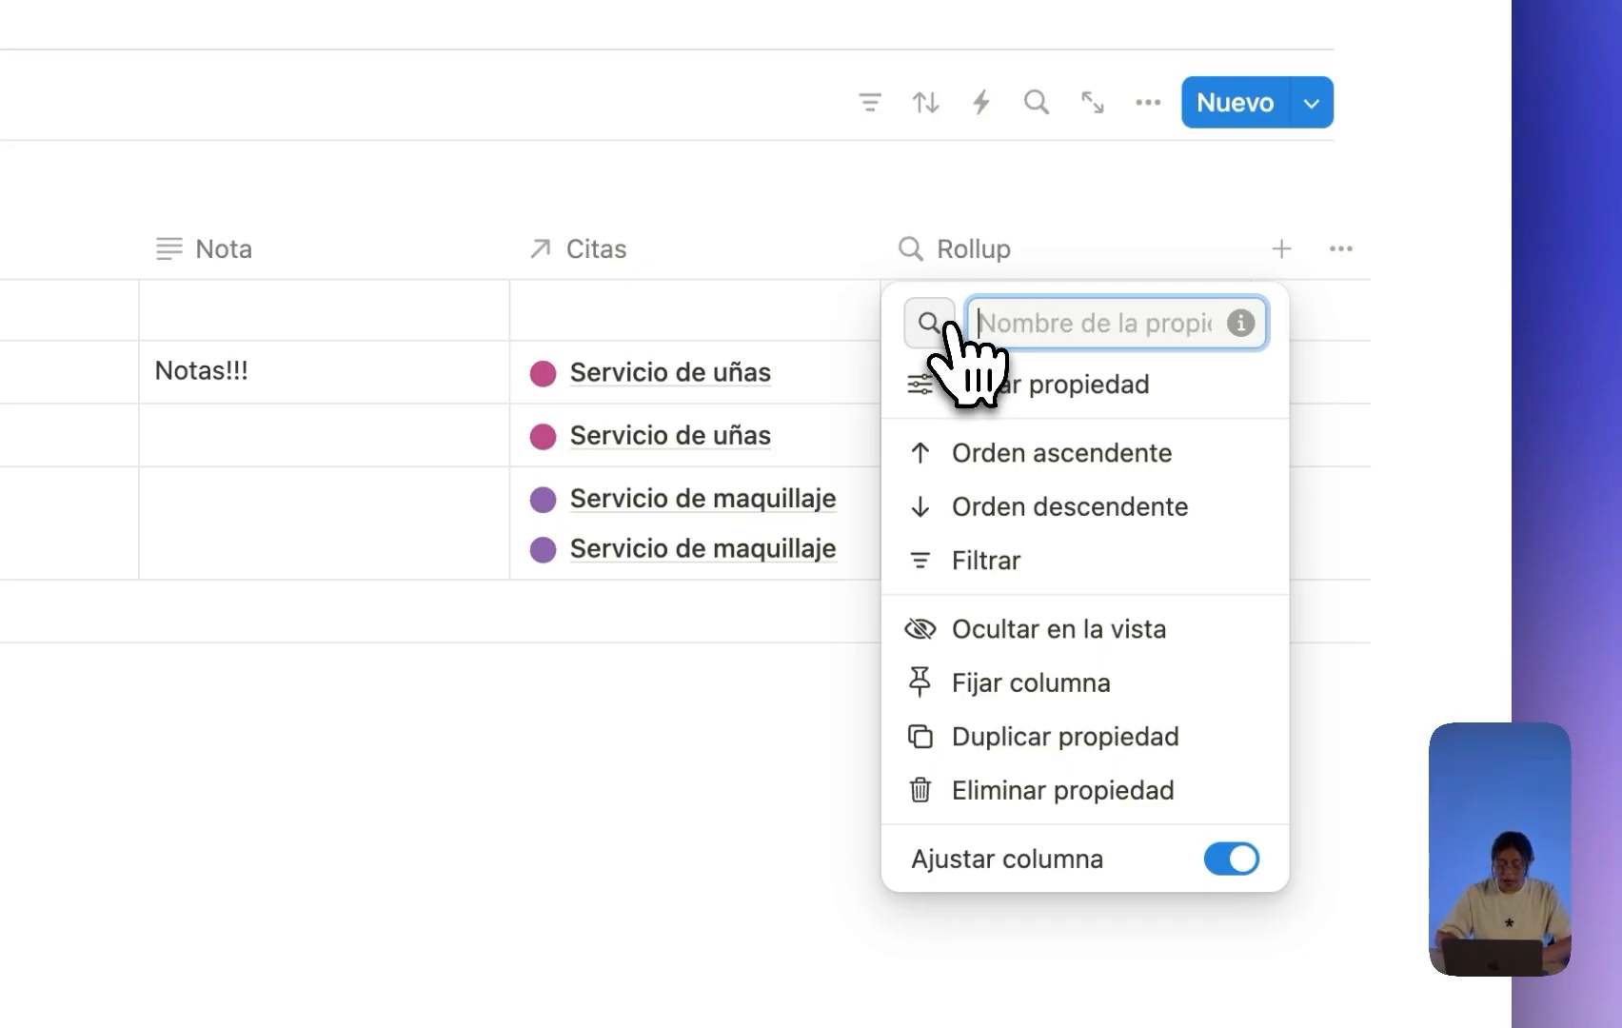
text(Total gastado)
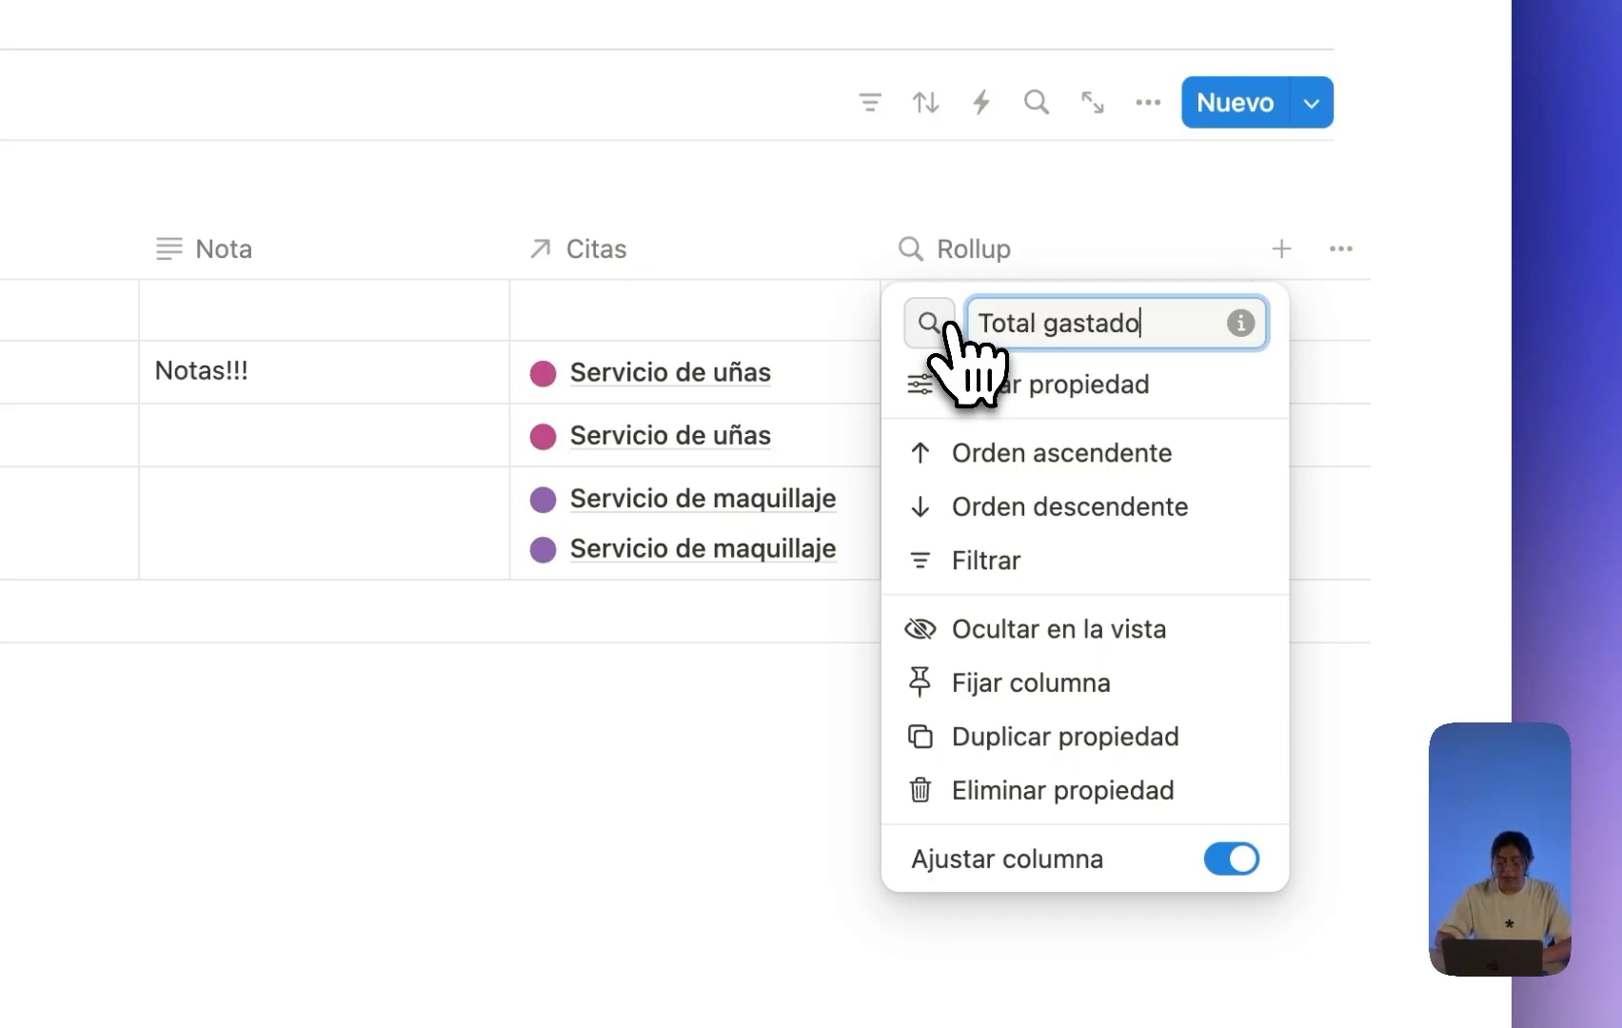
click(609, 804)
Configure Total gastado with Relación Citas, Propiedad Precio and Calcular set to Suma.
mouse_move(1165, 314)
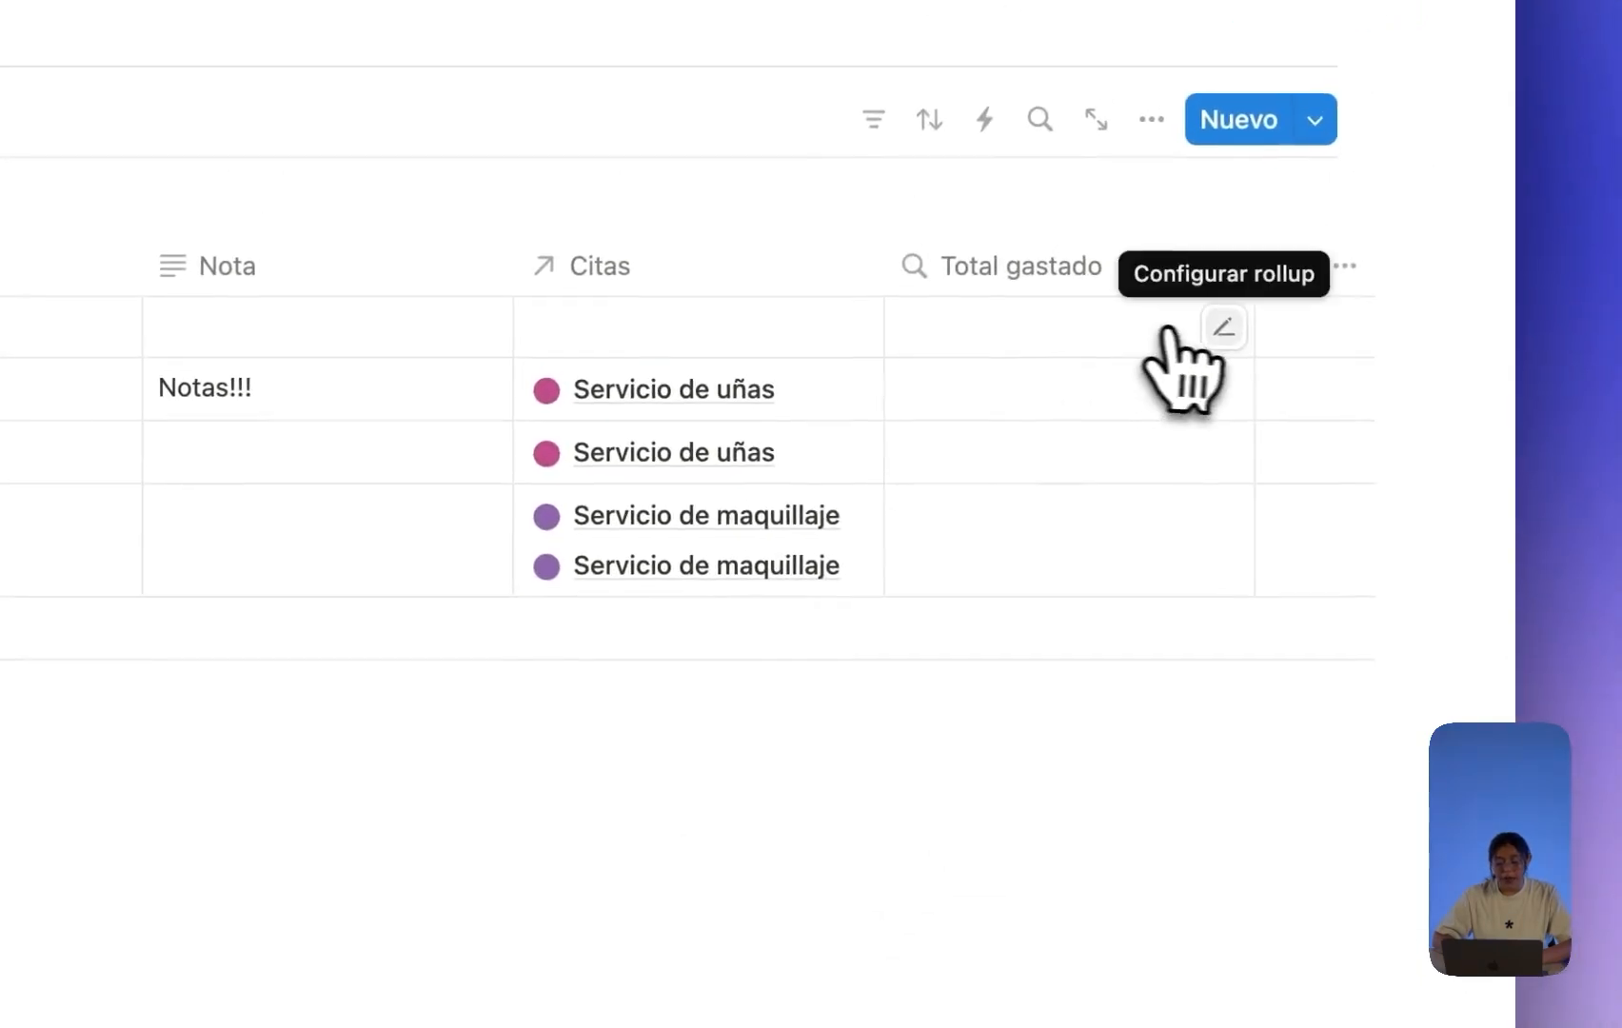
click(1223, 328)
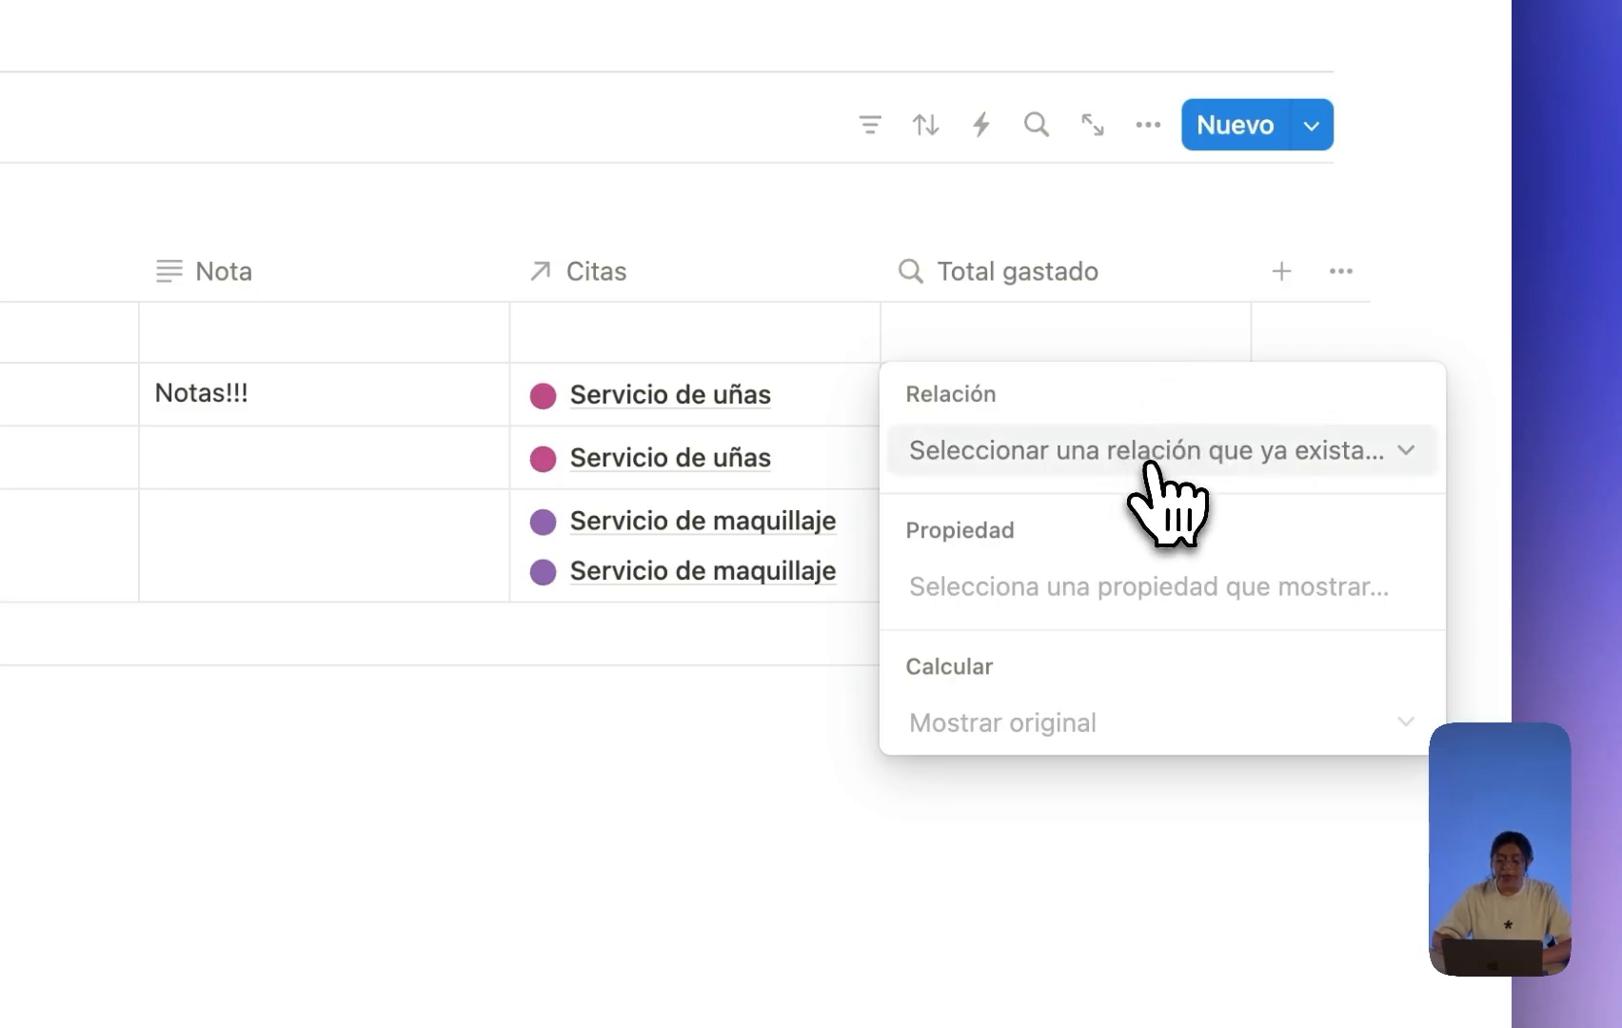
click(1047, 465)
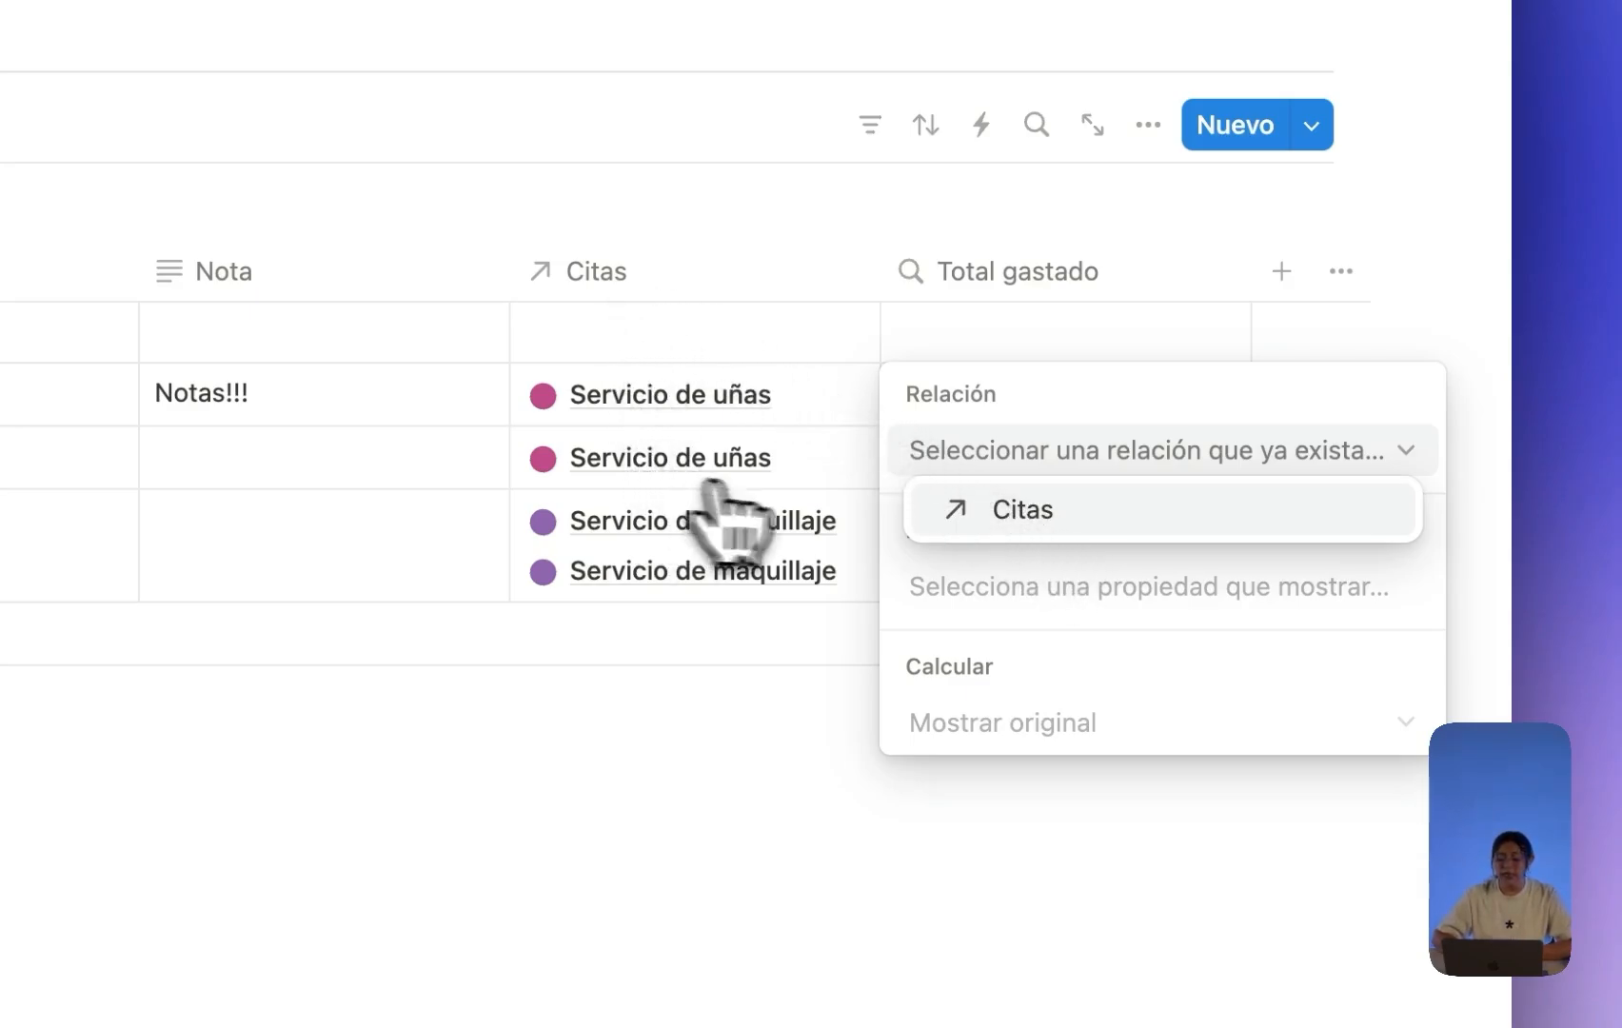
click(1014, 514)
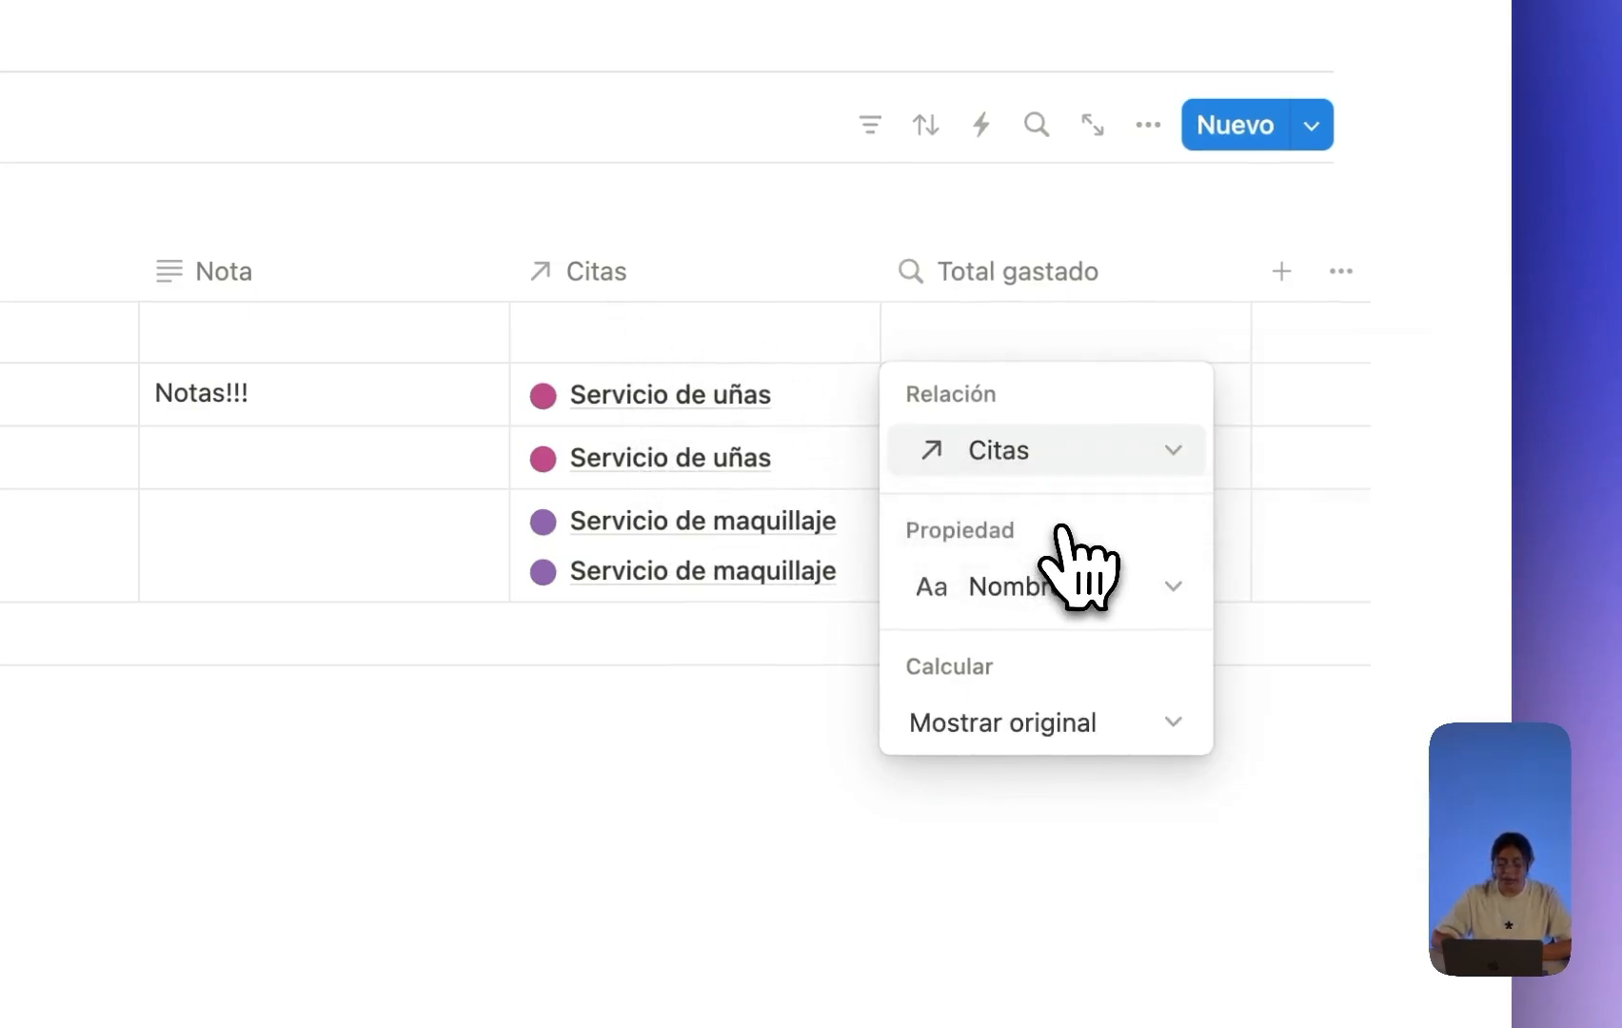
click(1030, 596)
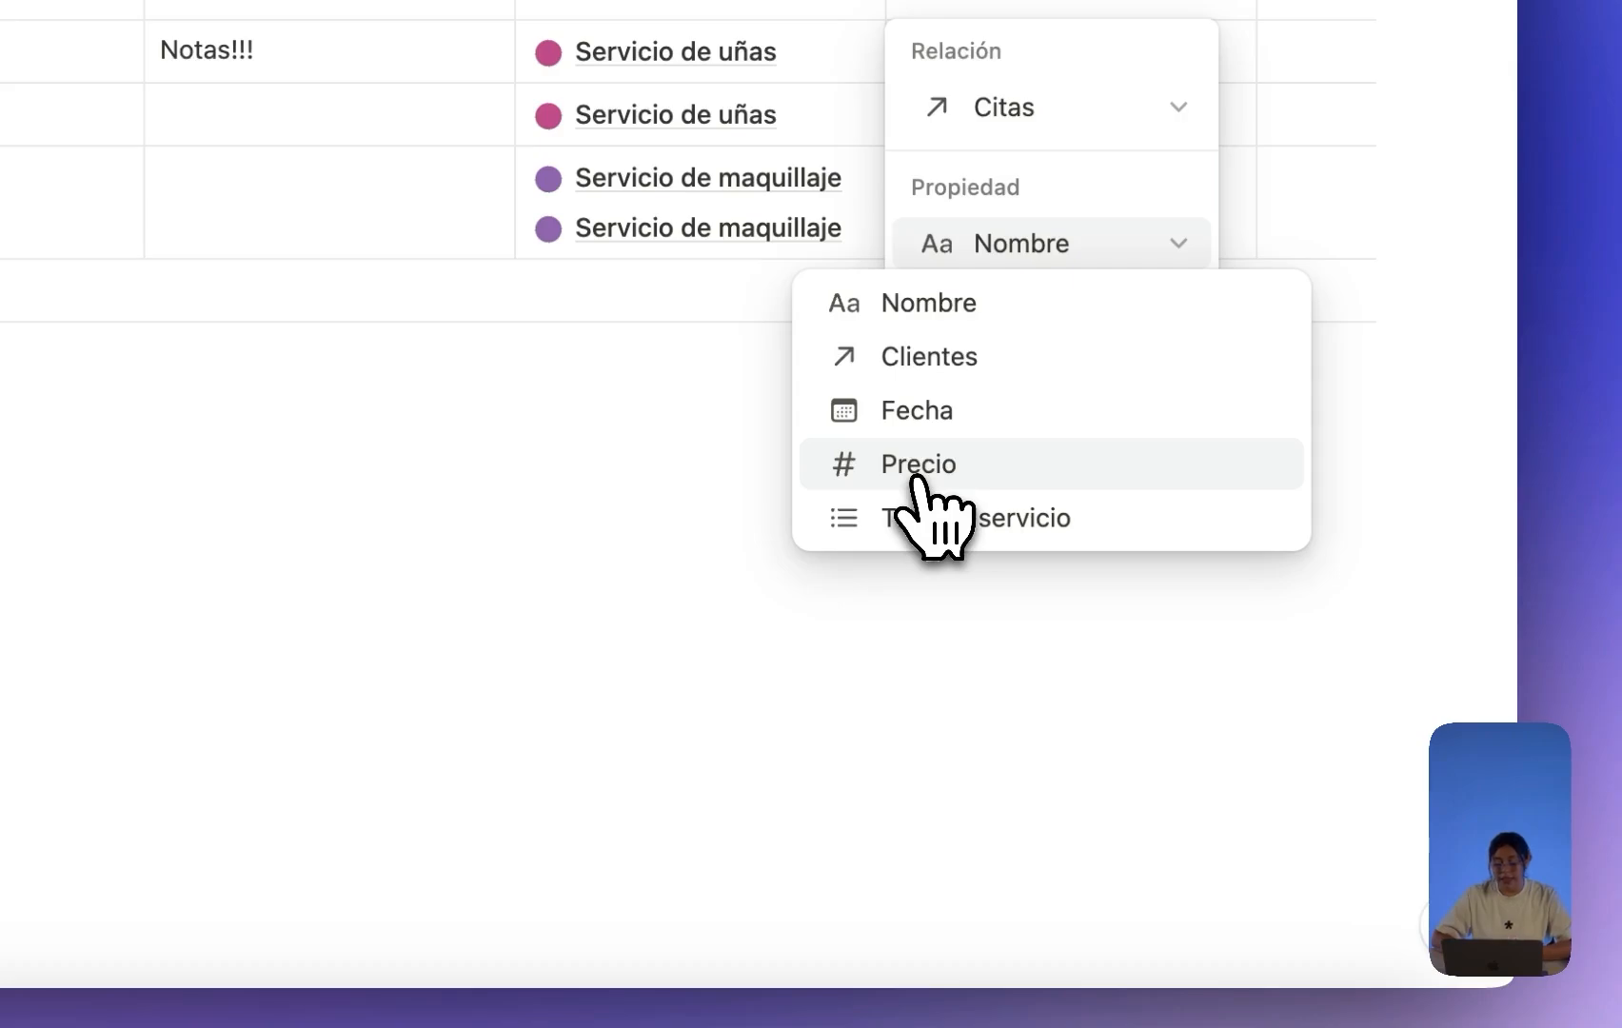
click(914, 469)
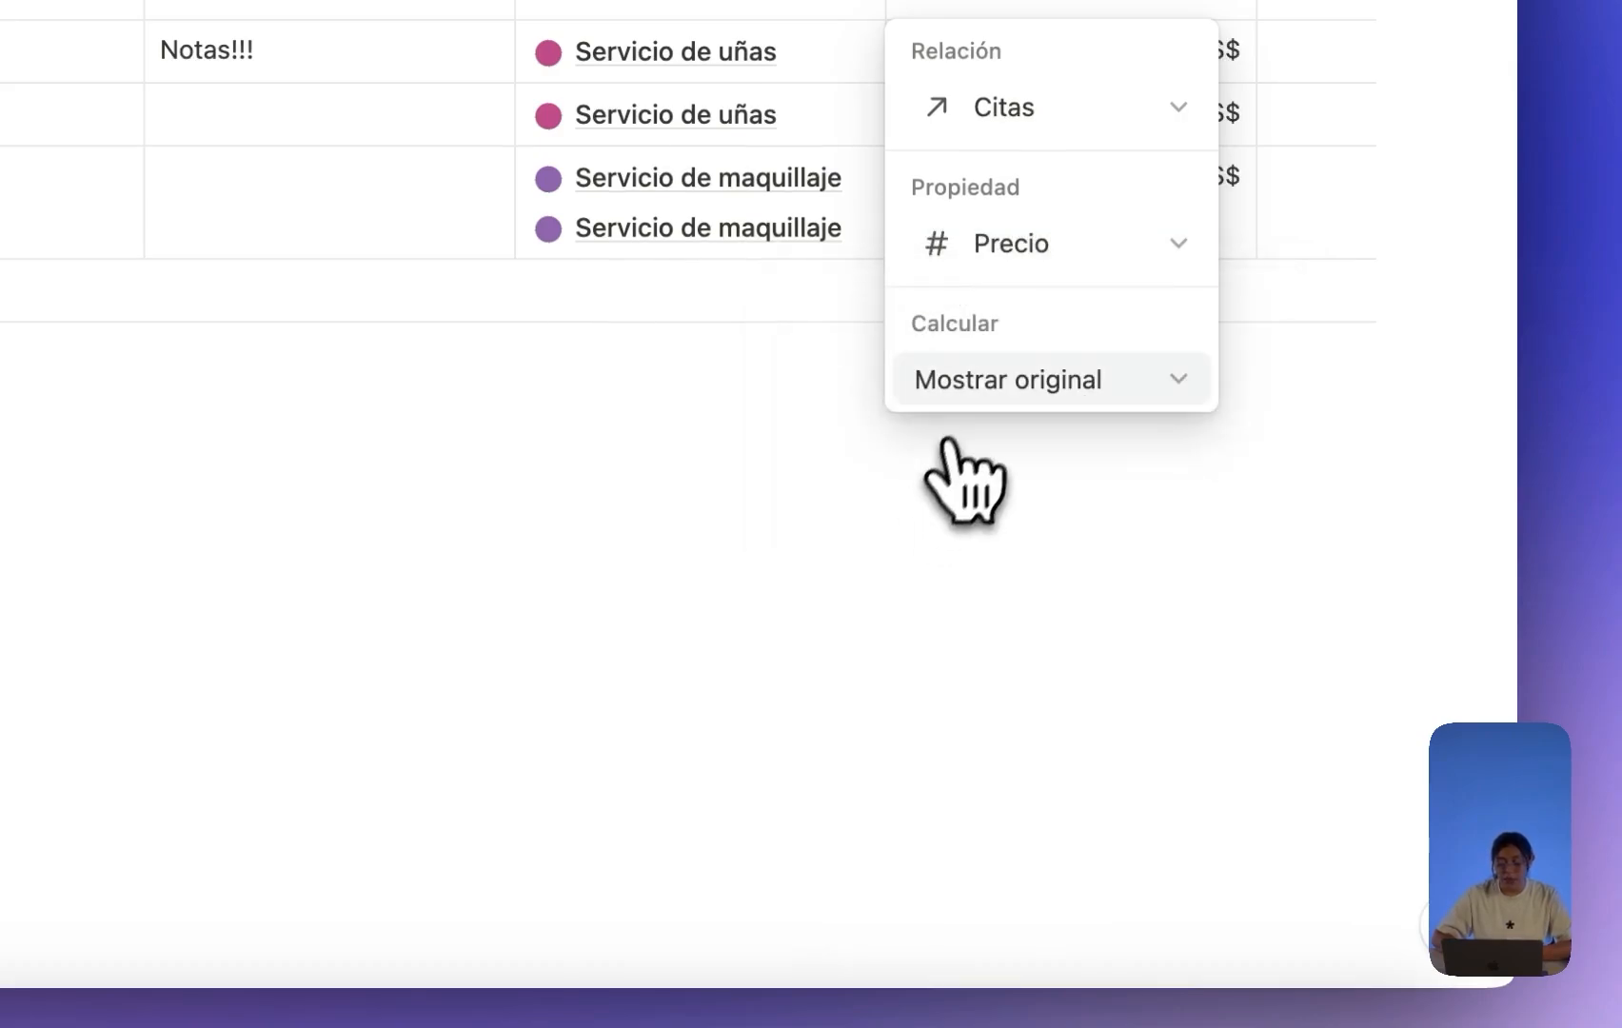
click(994, 382)
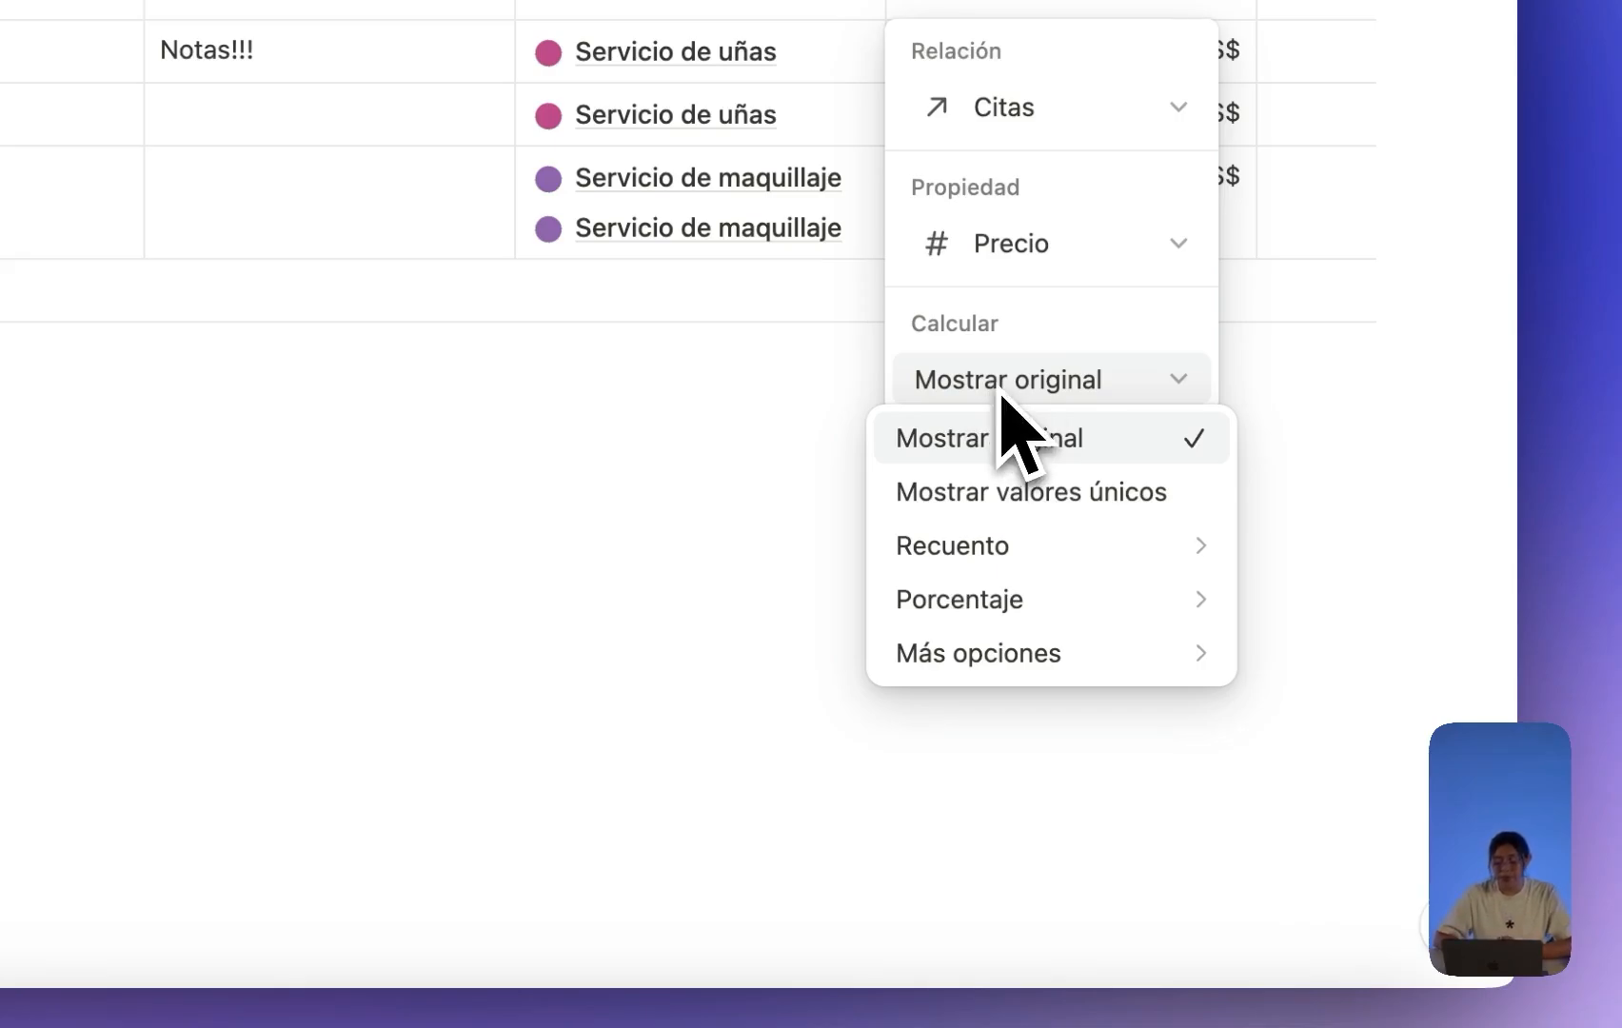
mouse_move(1026, 655)
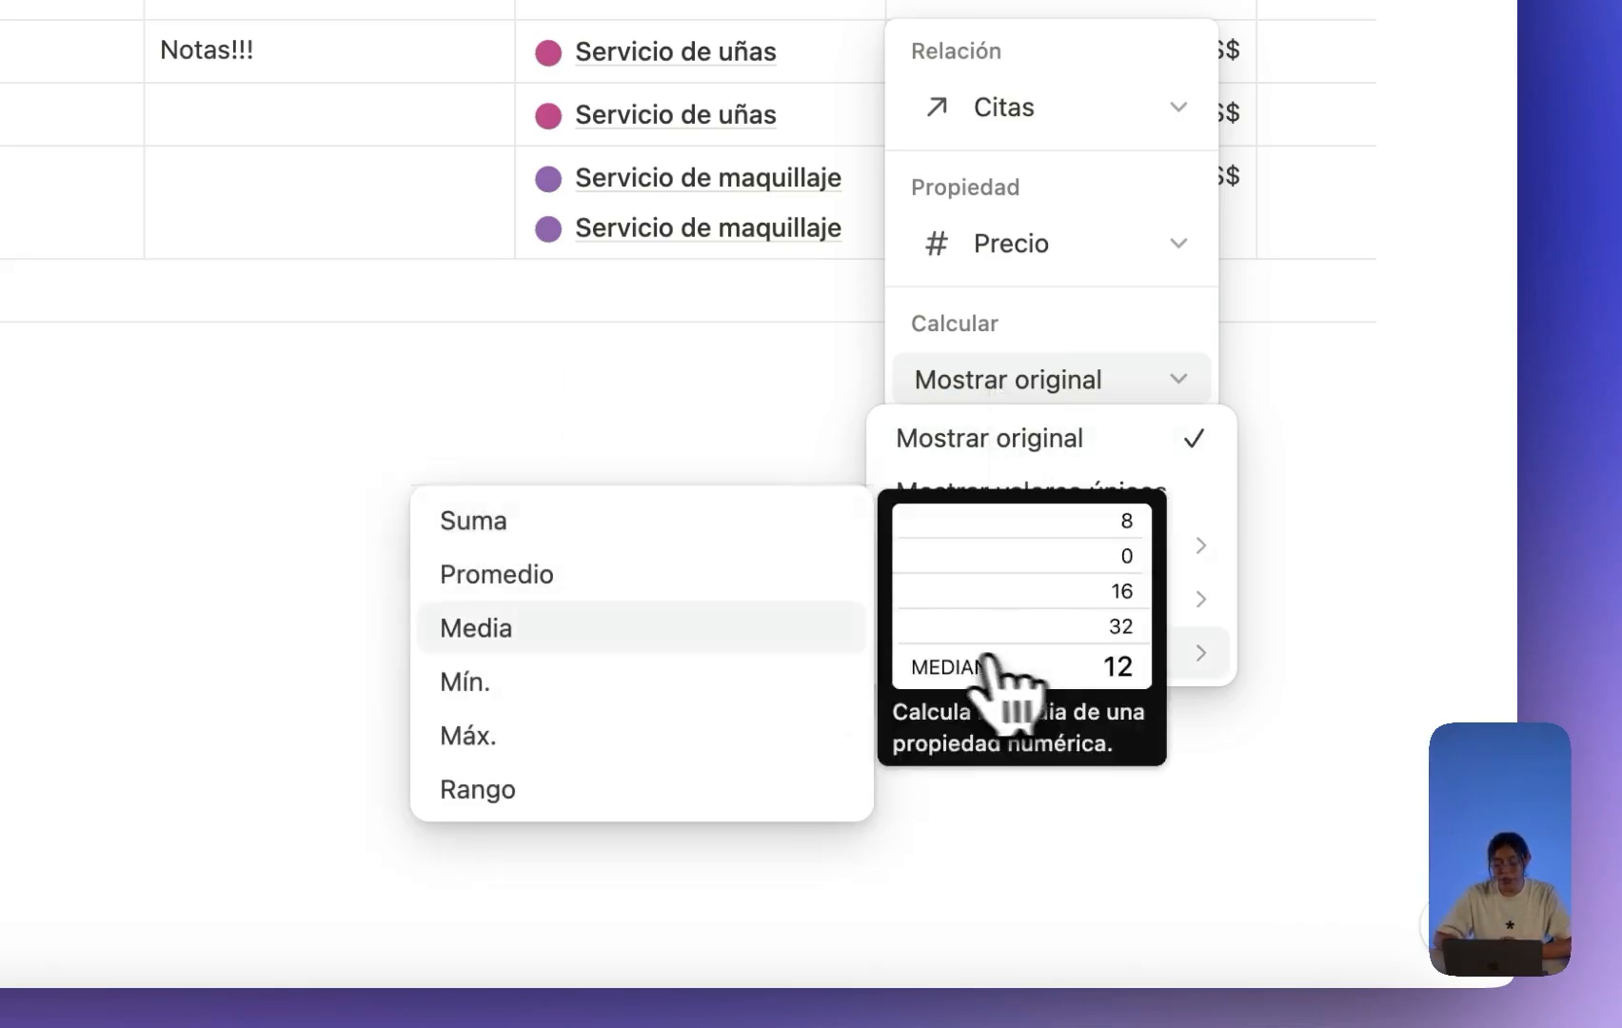
click(597, 529)
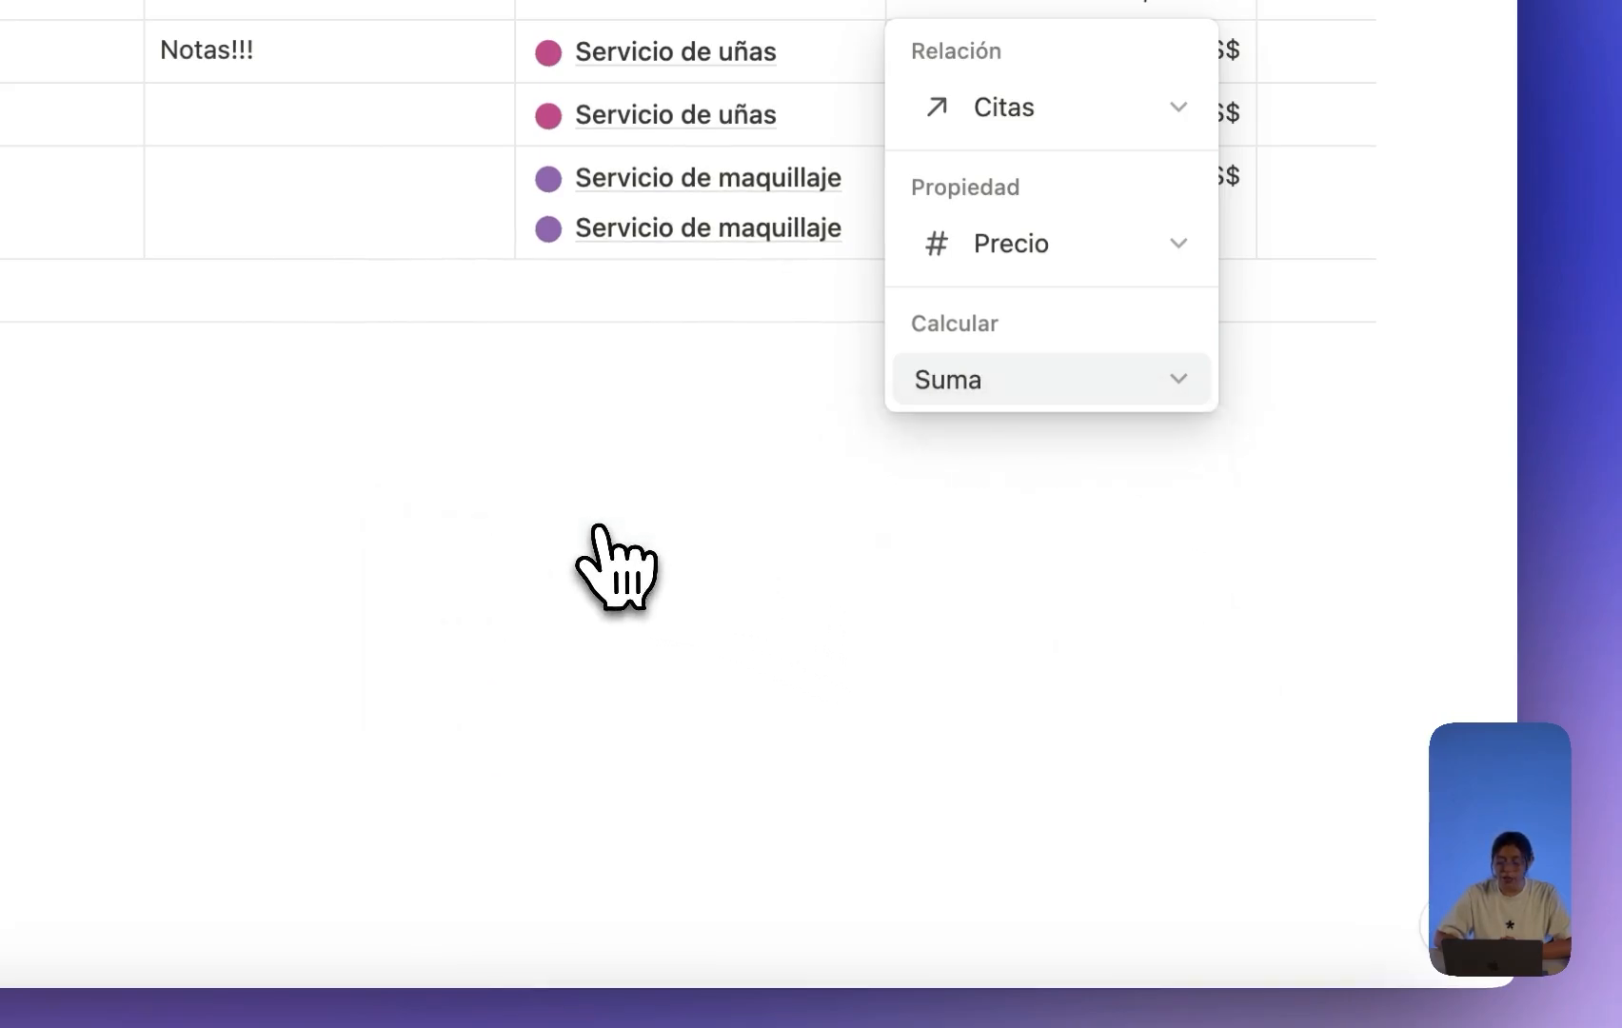
click(678, 517)
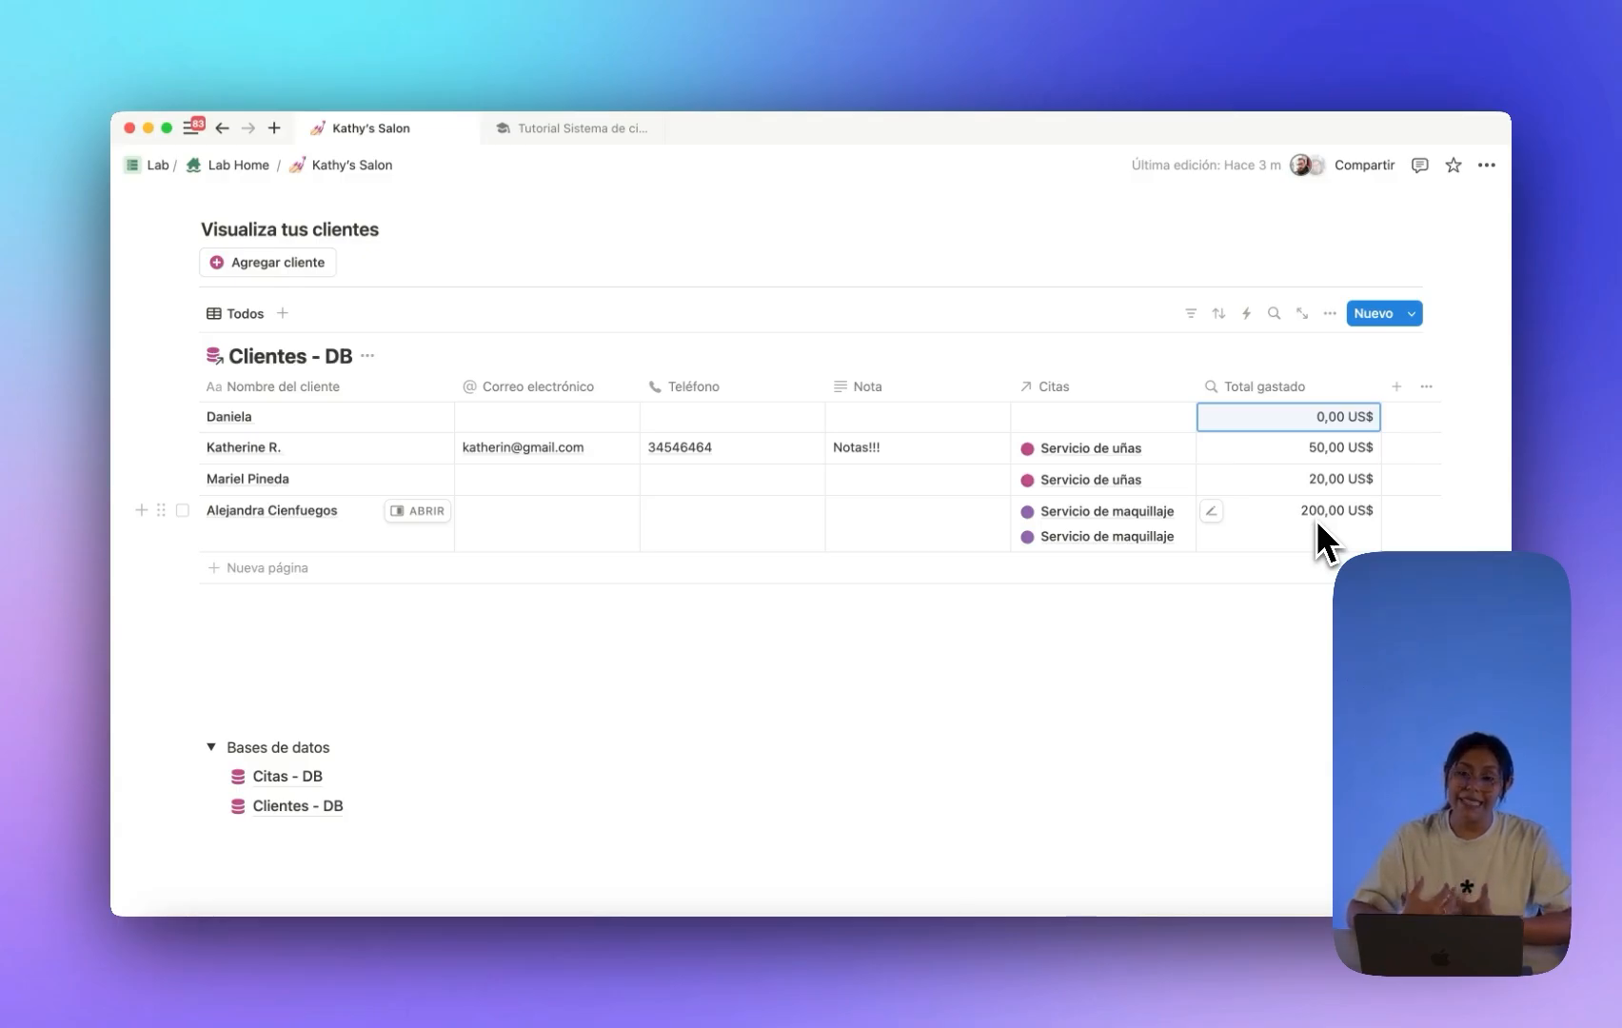
scroll(619, 400, up, 3)
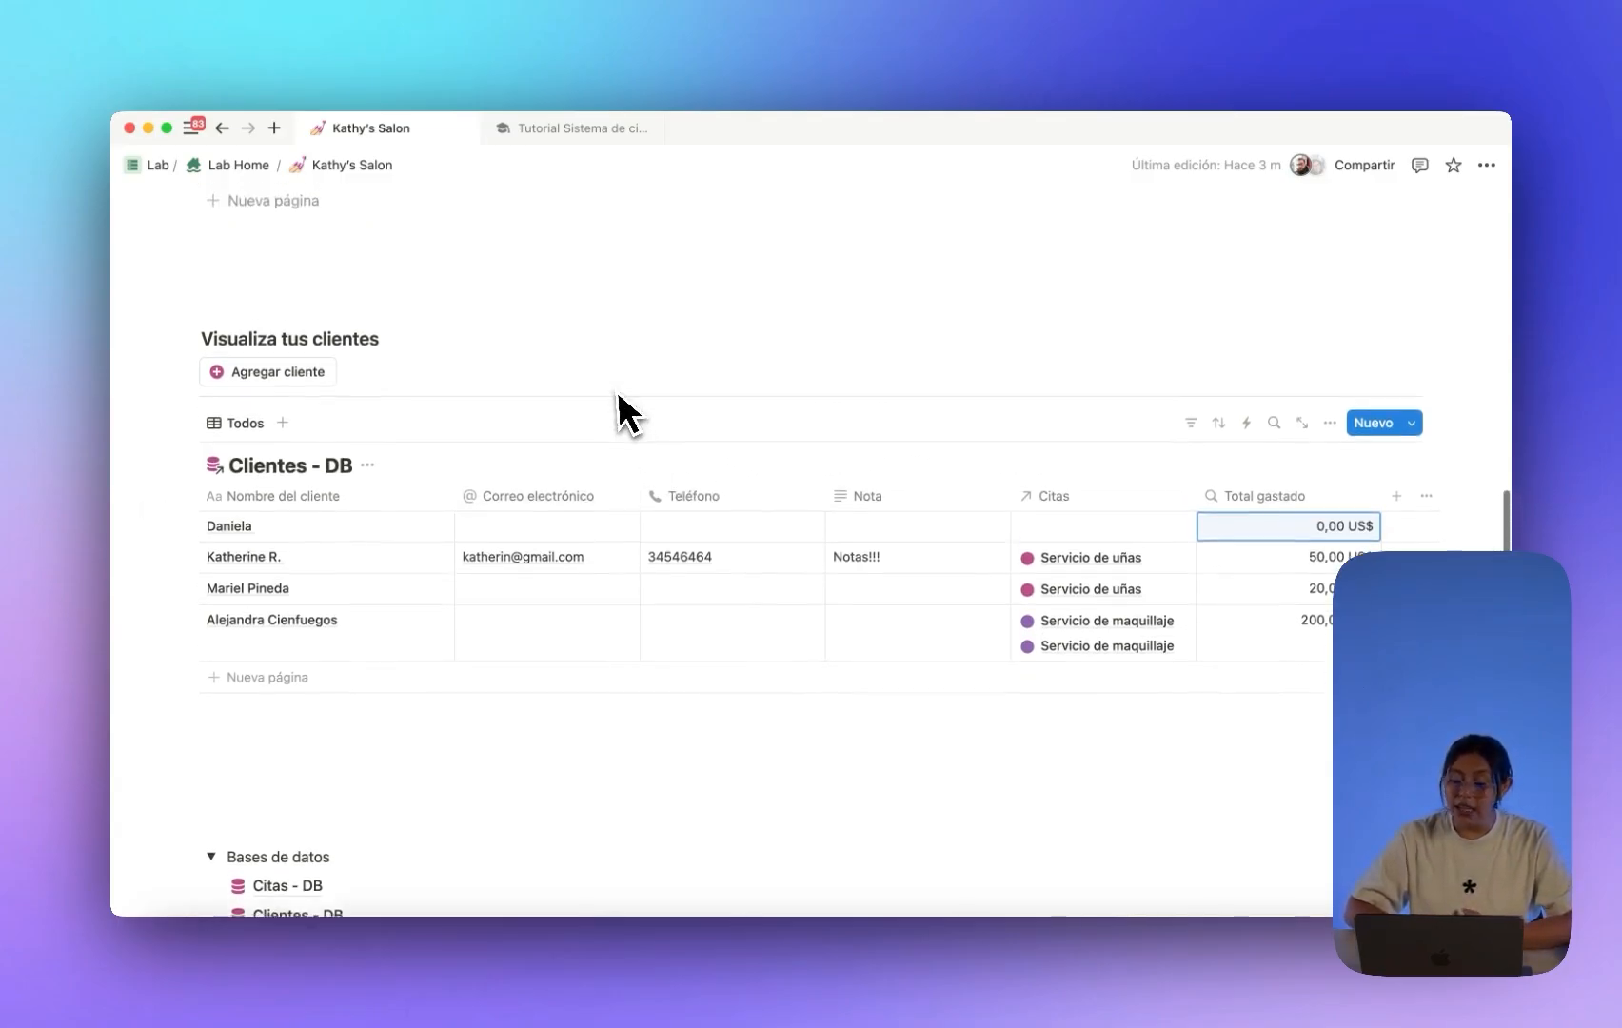
scroll(600, 396, up, 3)
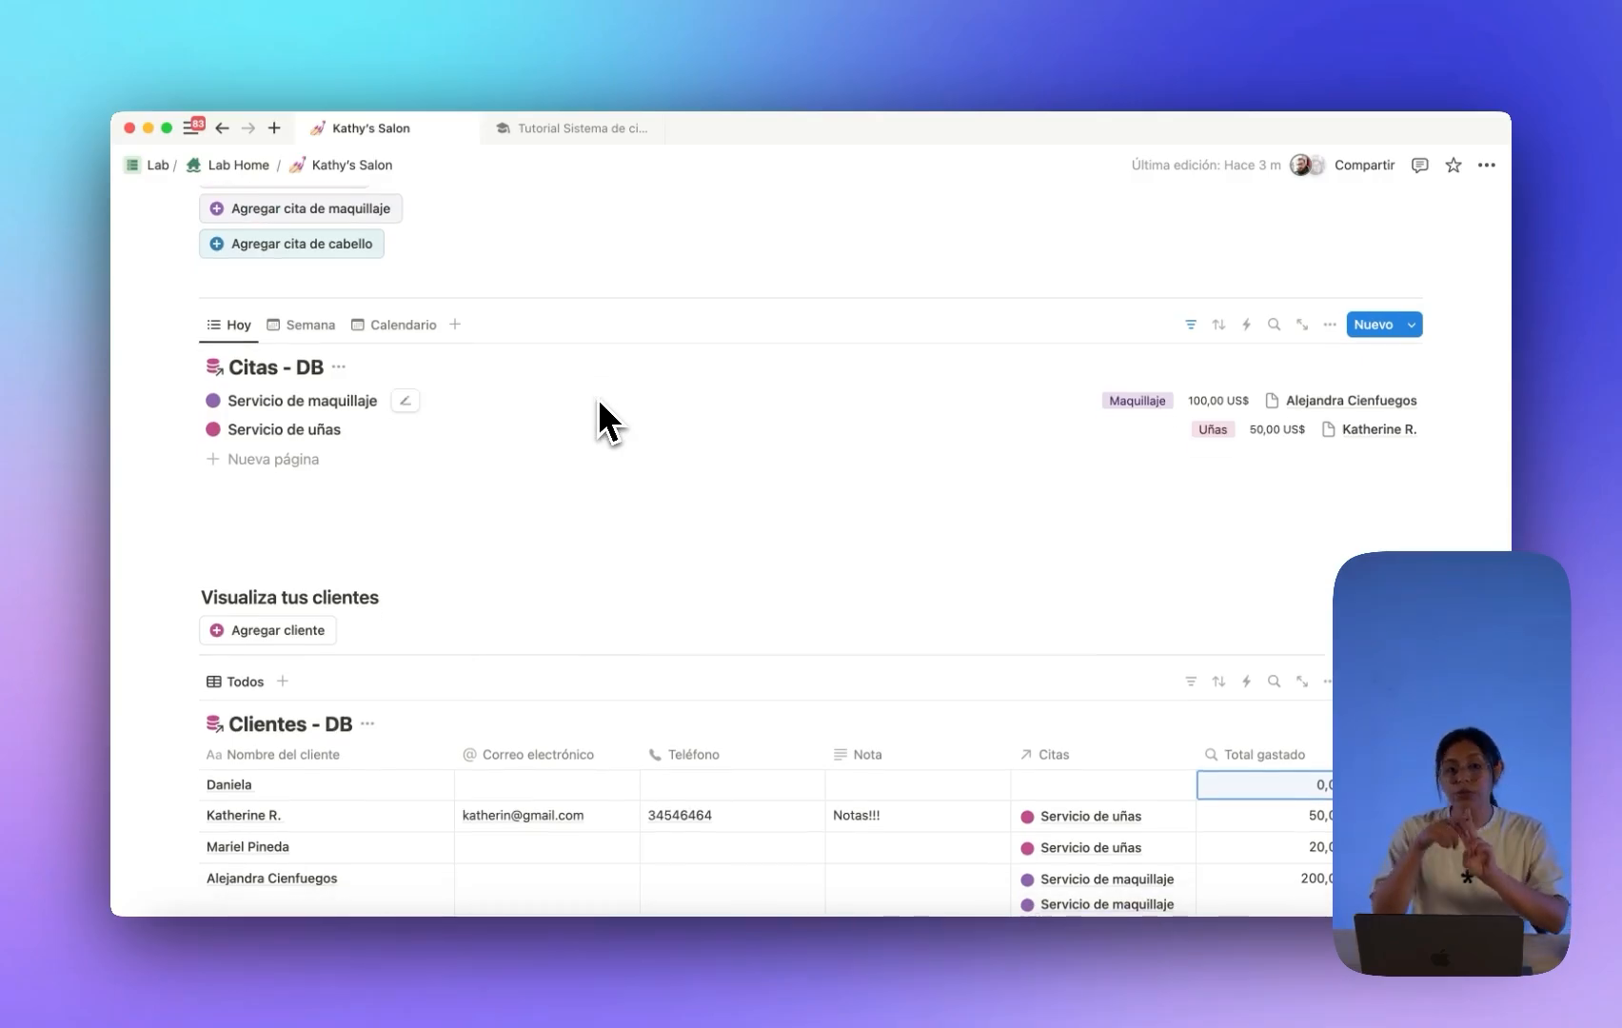
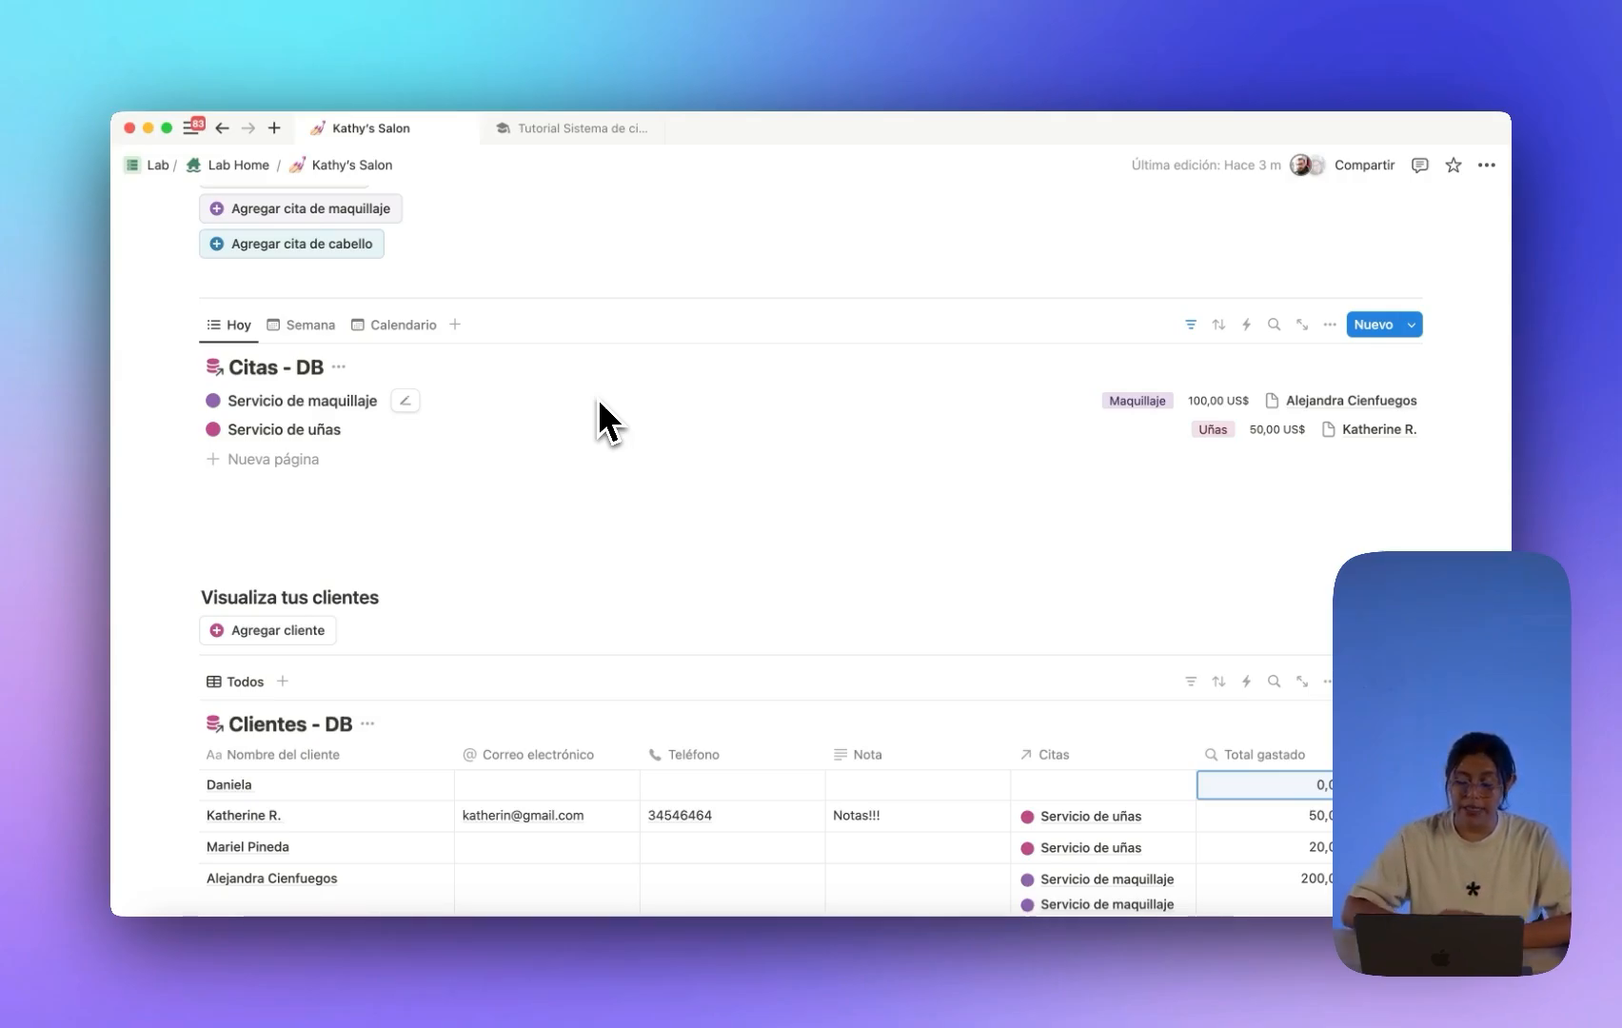
Scroll down to the Clientes - DB table and its 'Visualiza tus clientes' heading.
scroll(607, 422, down, 5)
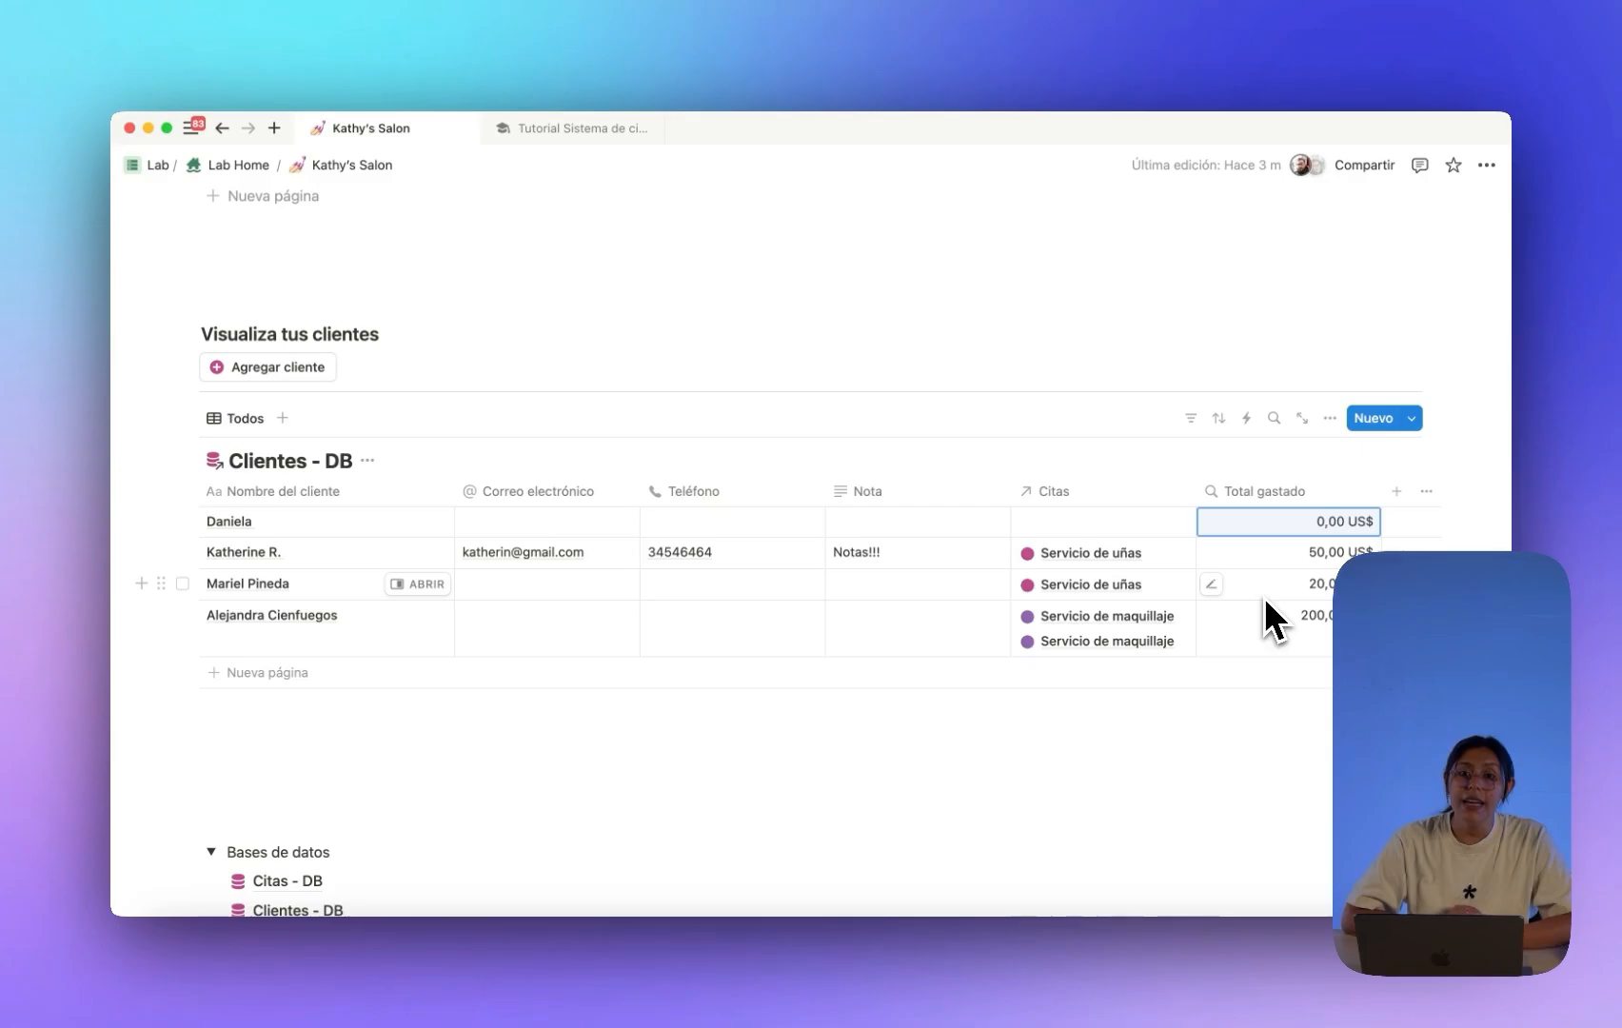
scroll(976, 644, down, 3)
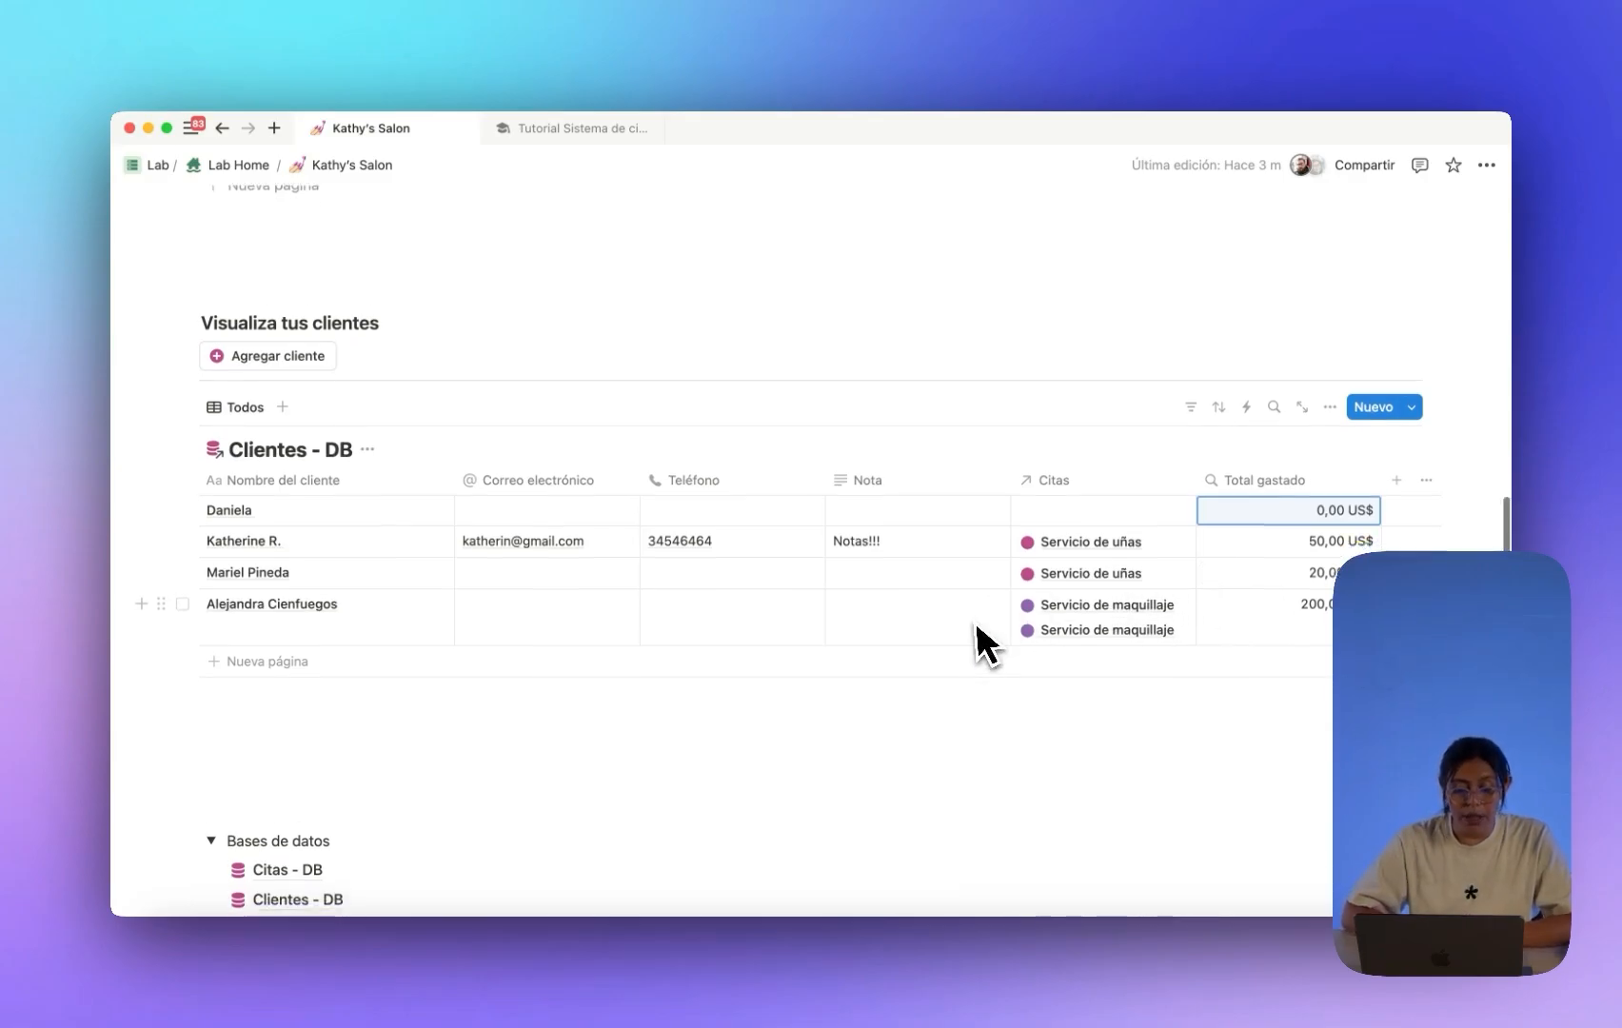
scroll(410, 284, up, 1)
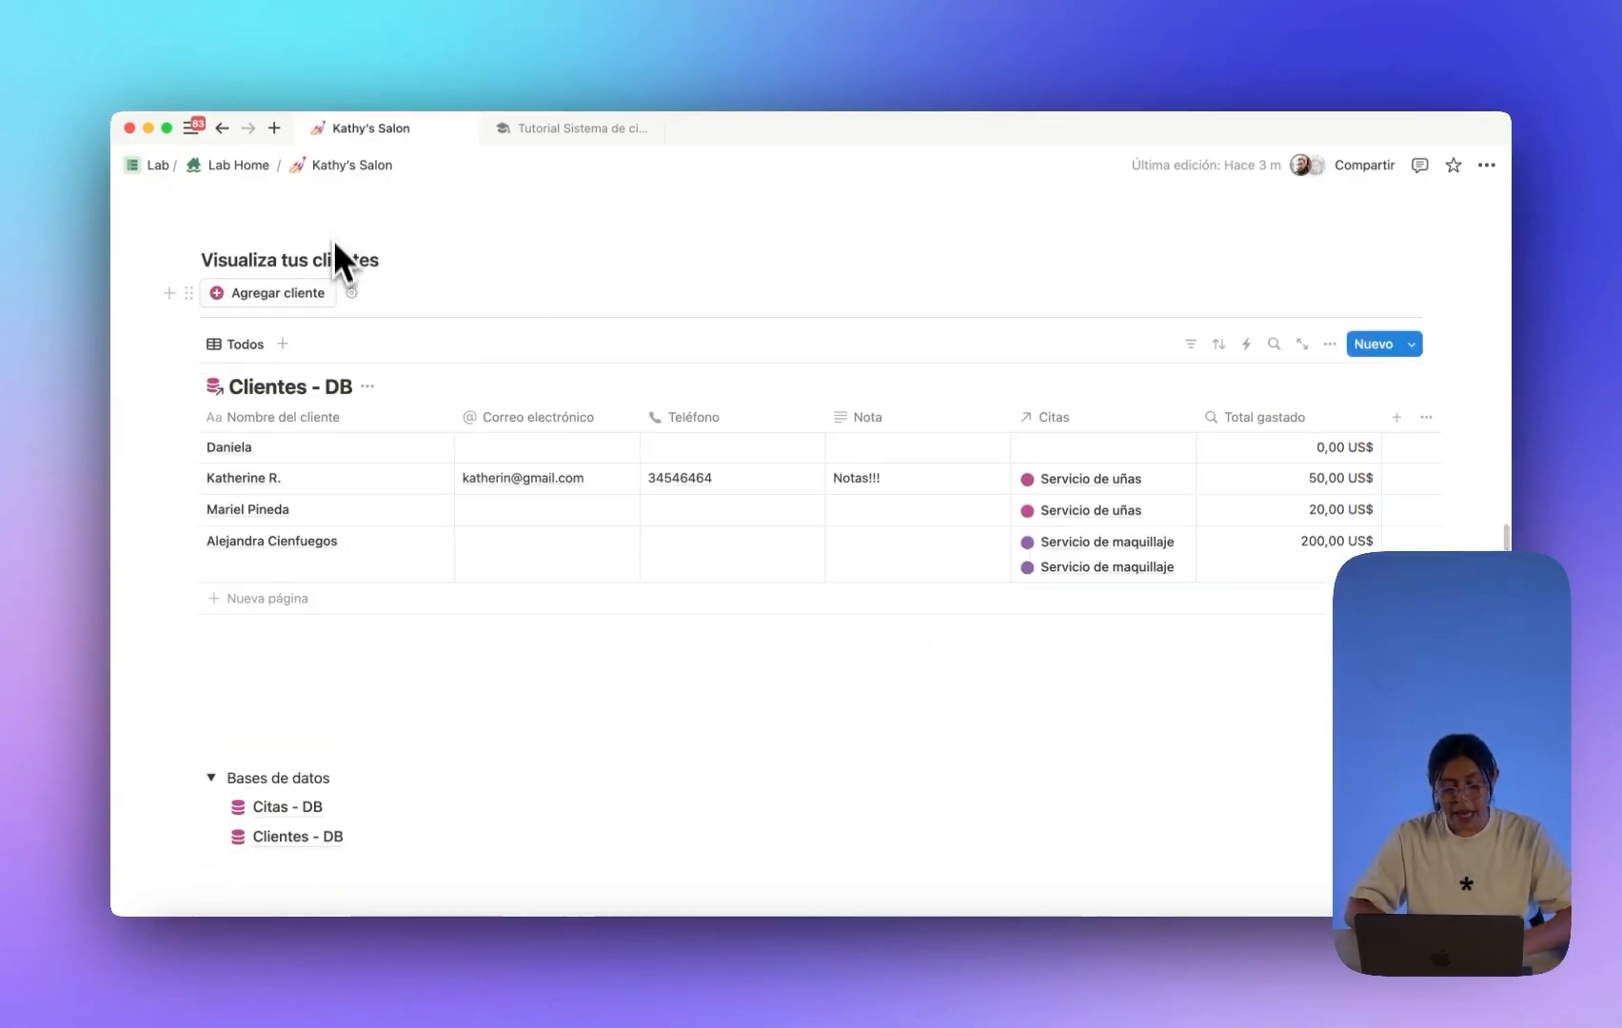
Duplicate the 'Visualiza tus clientes' heading and move the copy below the Clientes - DB table.
click(188, 260)
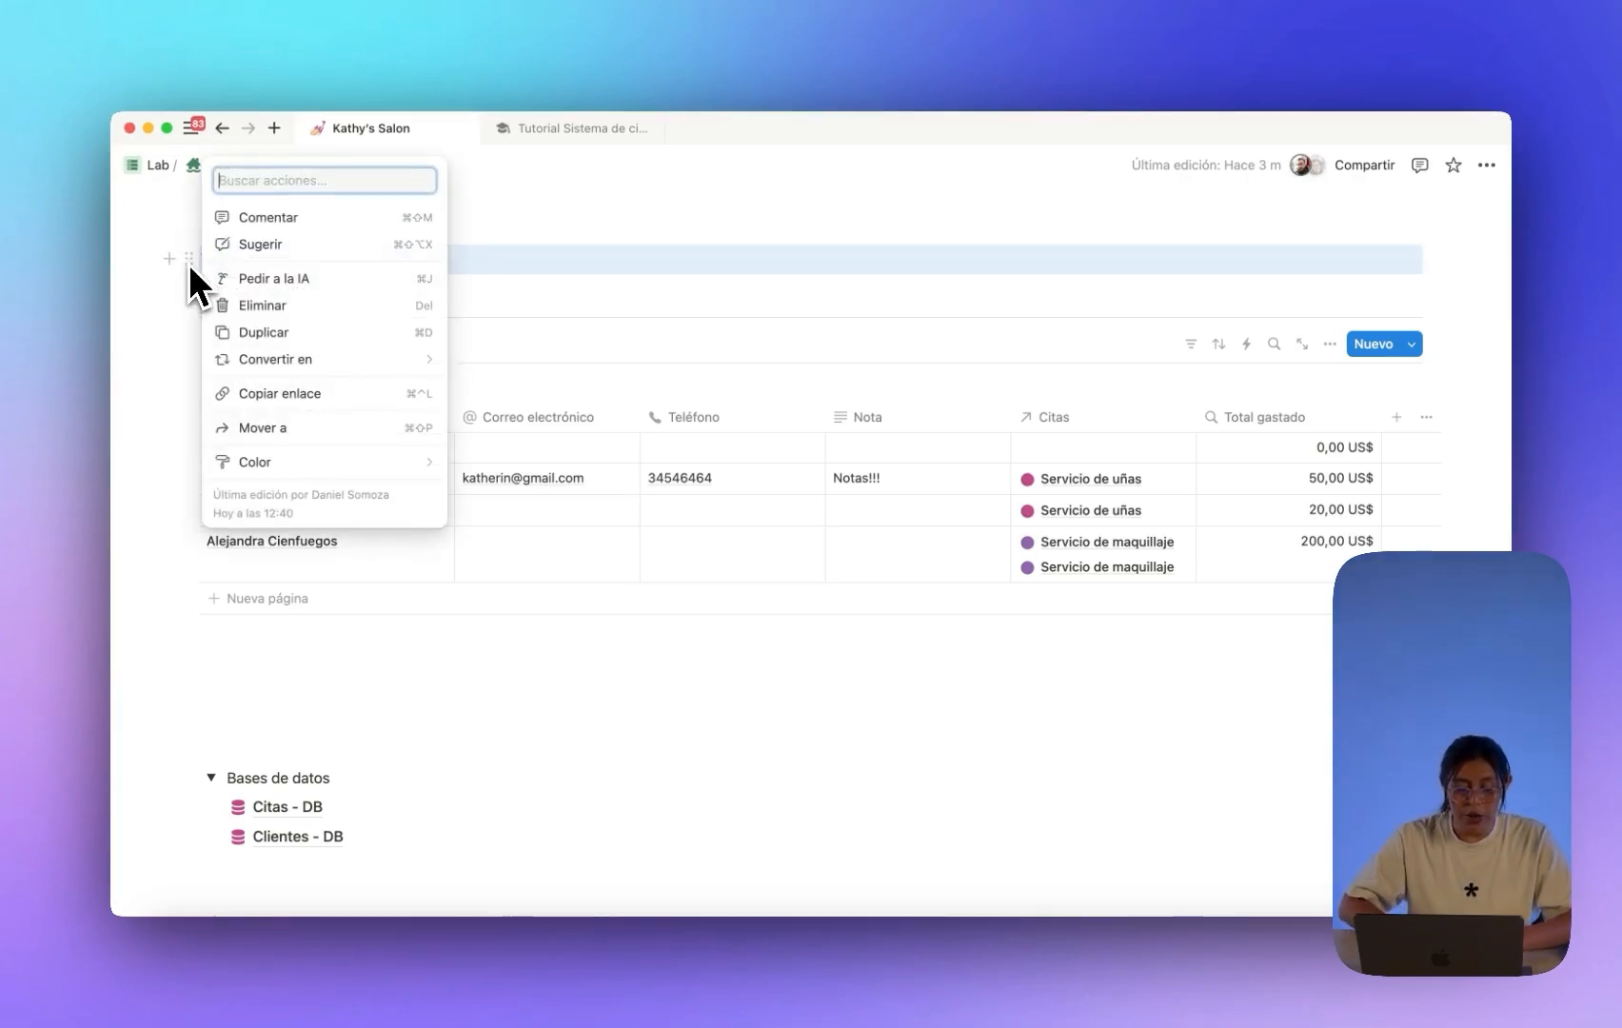
click(255, 331)
drag(195, 262, 367, 704)
click(304, 480)
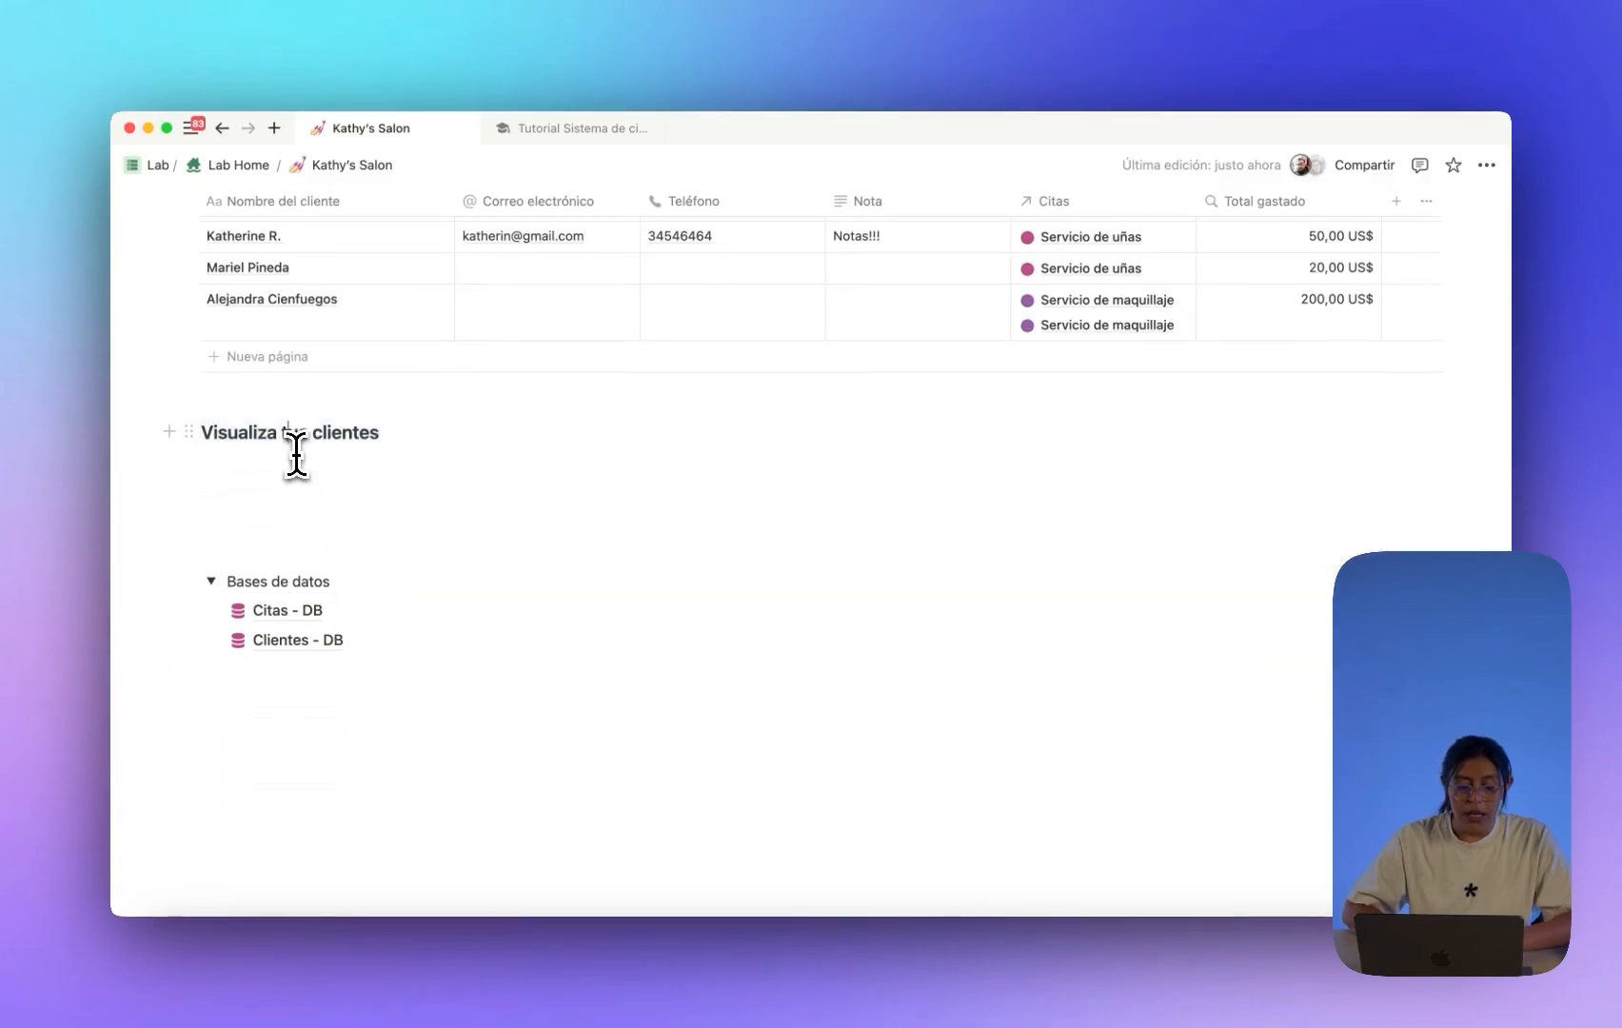
Change the copied heading's text to 'Visualiza tus finanzas'.
drag(309, 433, 446, 438)
key(BackSpace)
text(fina)
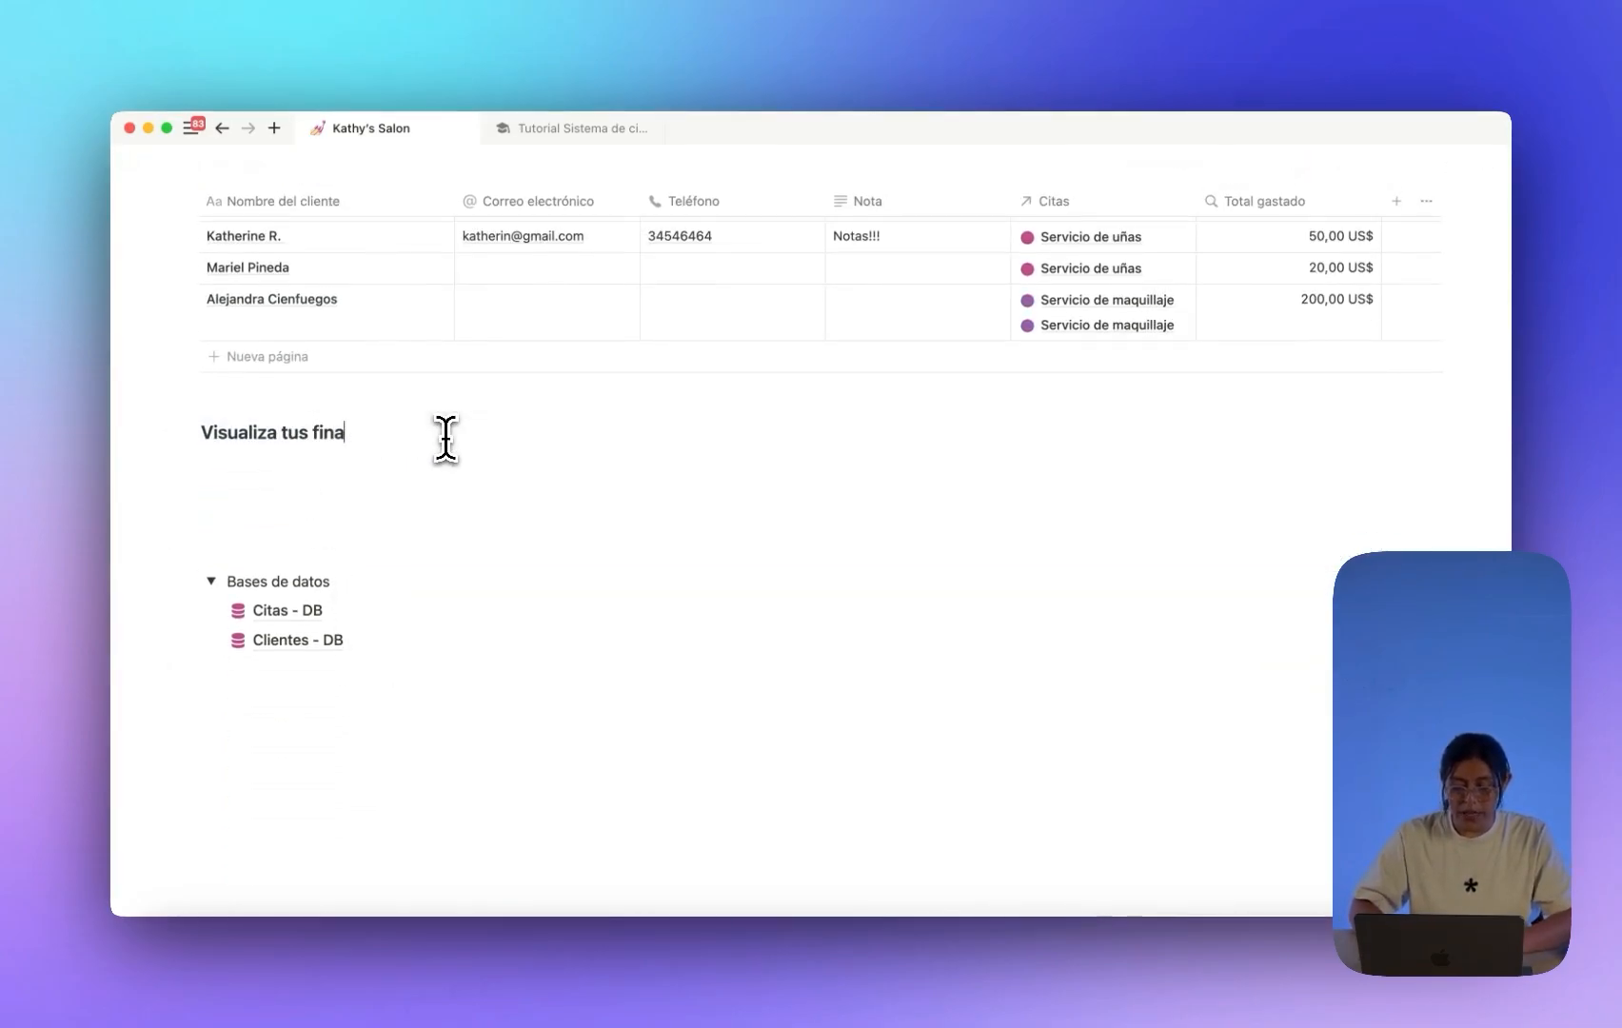
text(nzas)
key(Return)
scroll(628, 418, up, 2)
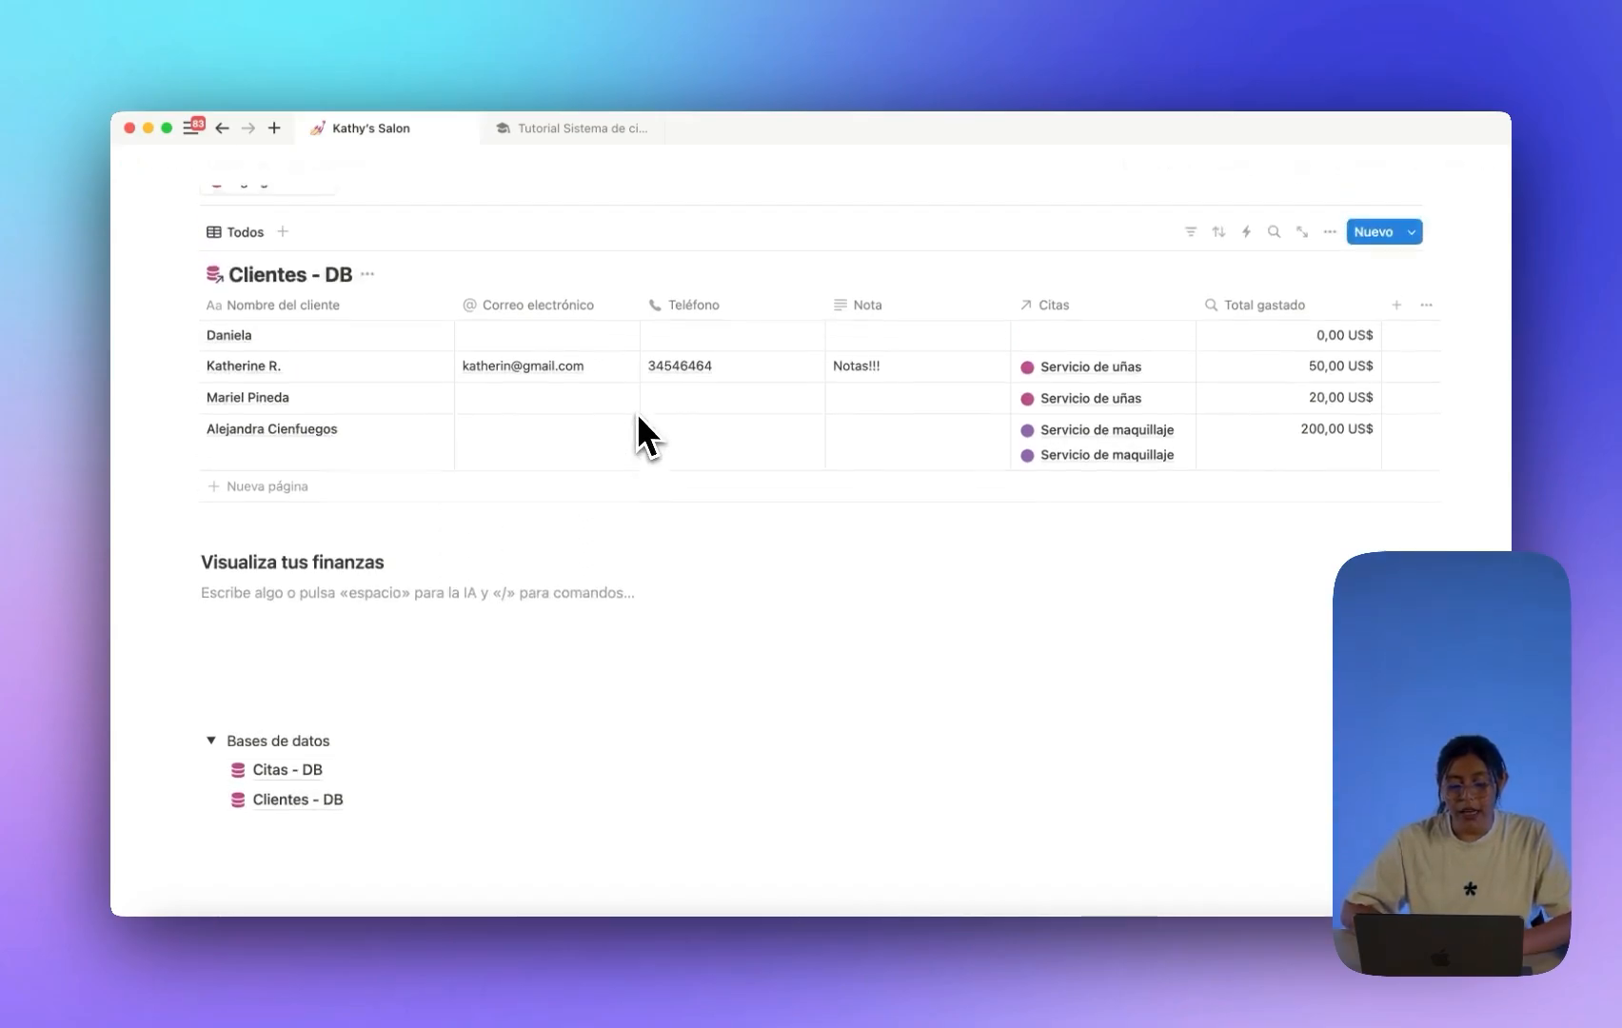
scroll(637, 413, up, 2)
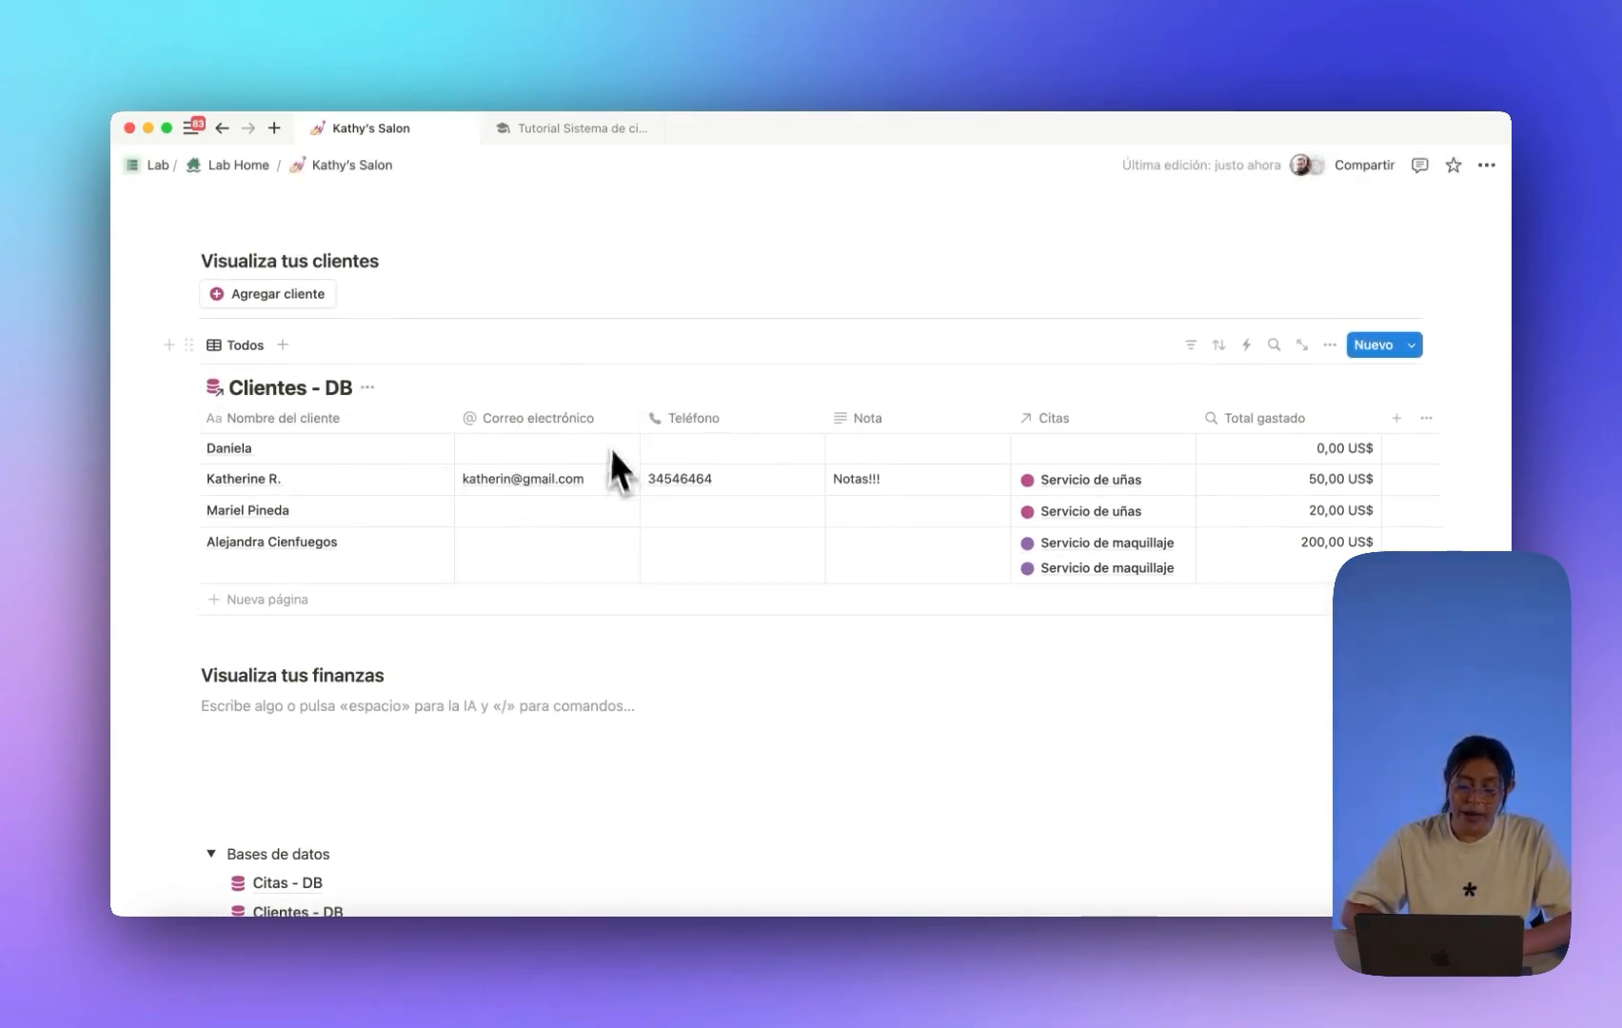
scroll(533, 495, up, 1)
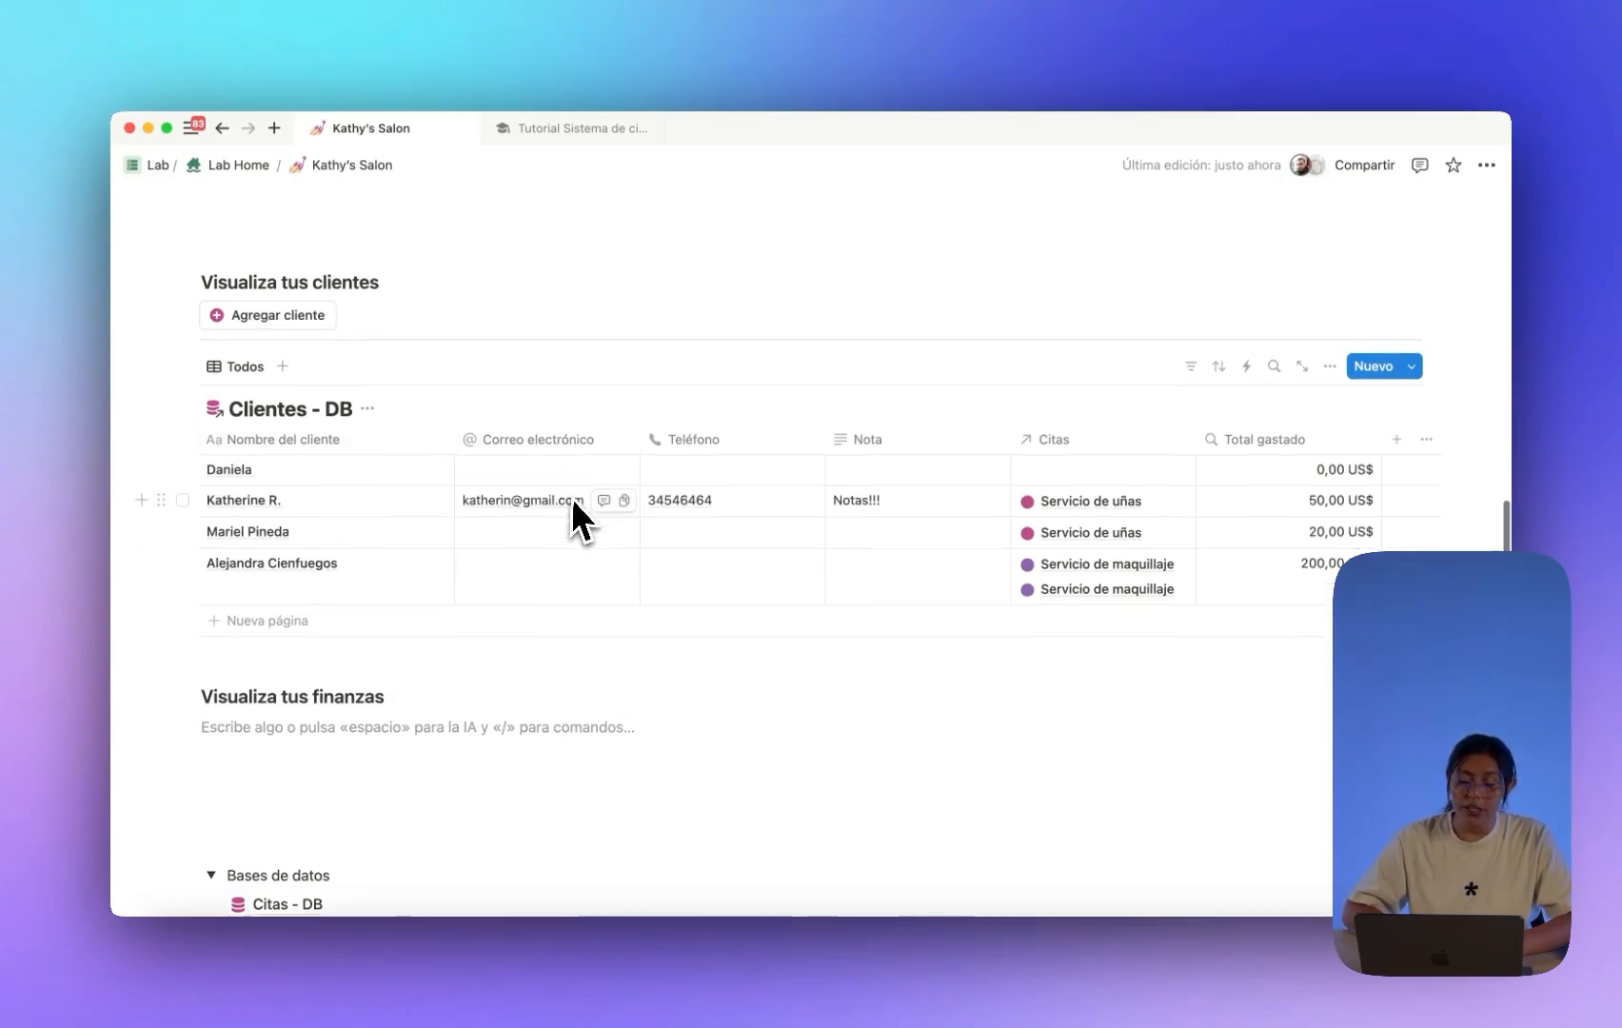
scroll(576, 504, up, 5)
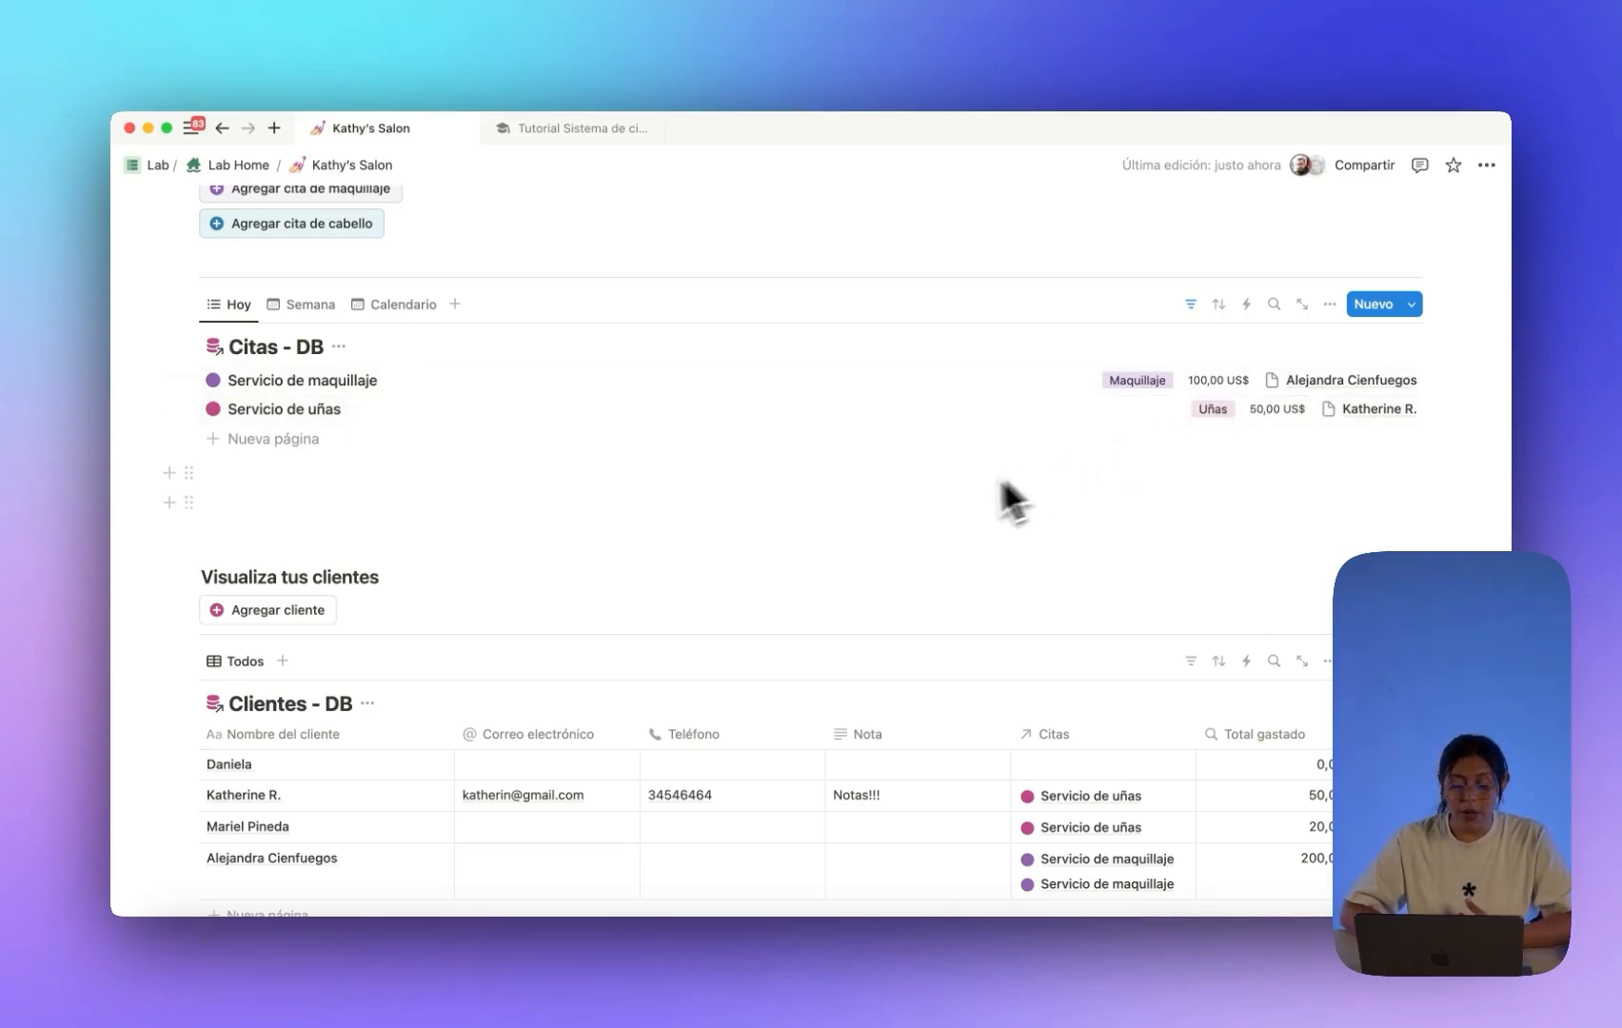
Number the 'Agrega las citas' and 'Visualiza tus clientes' headings as sections 1 and 2.
scroll(821, 539, up, 3)
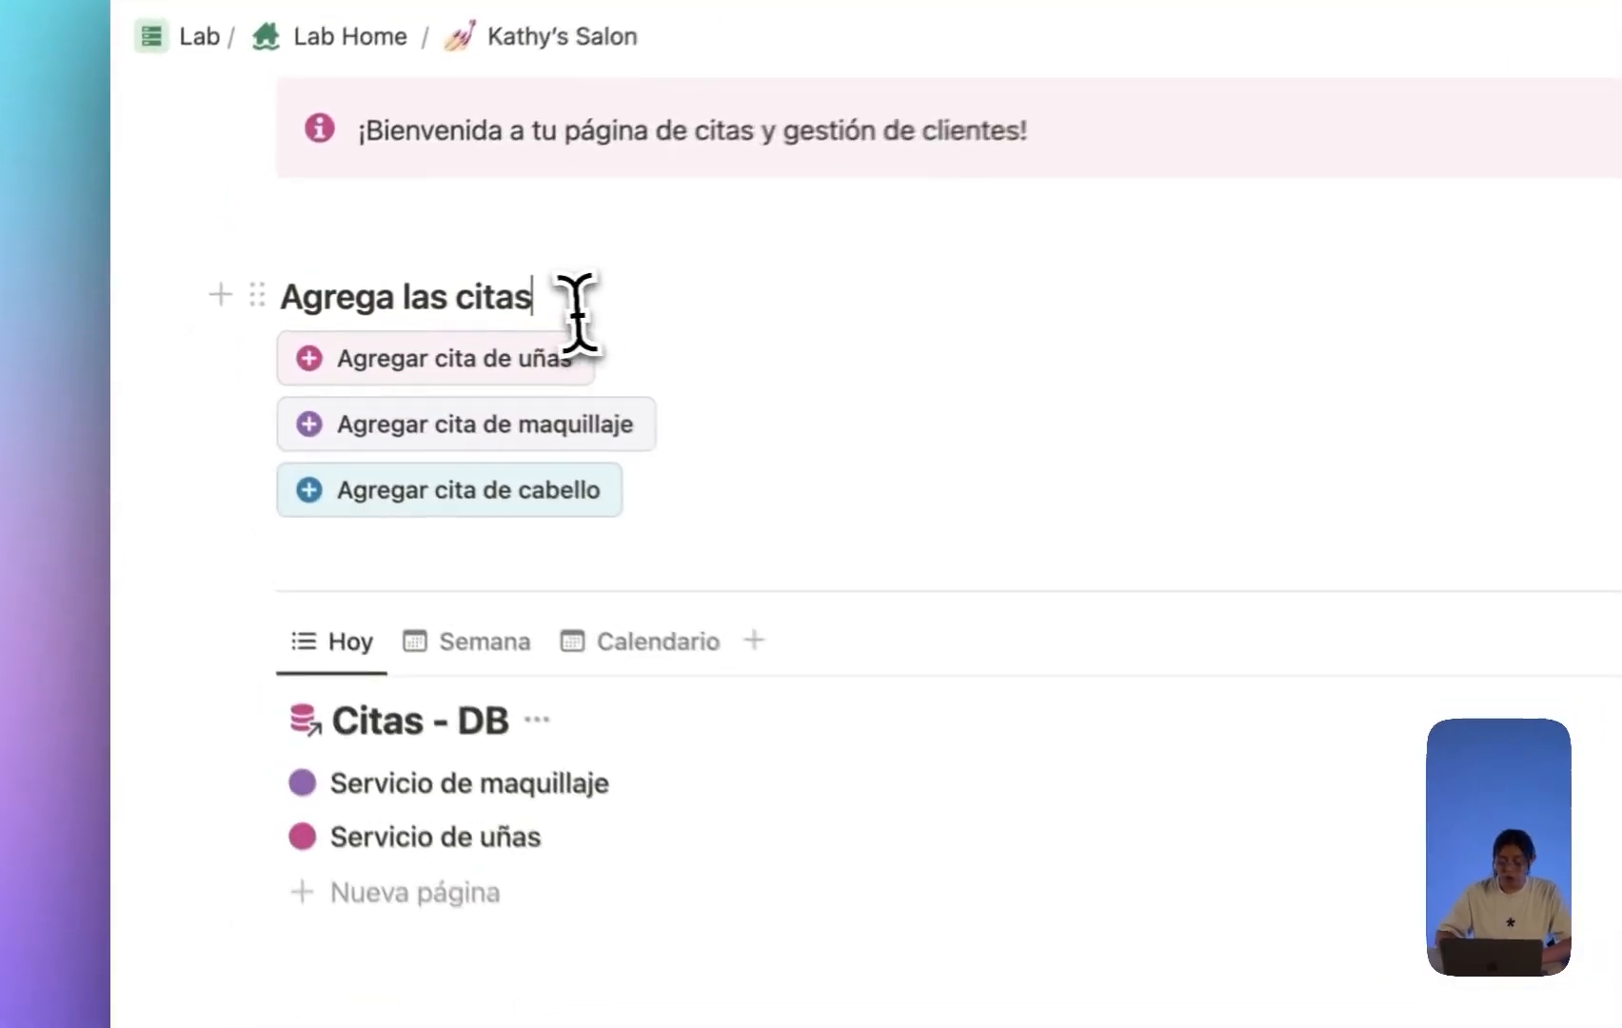
click(346, 305)
key(Return)
key(BackSpace)
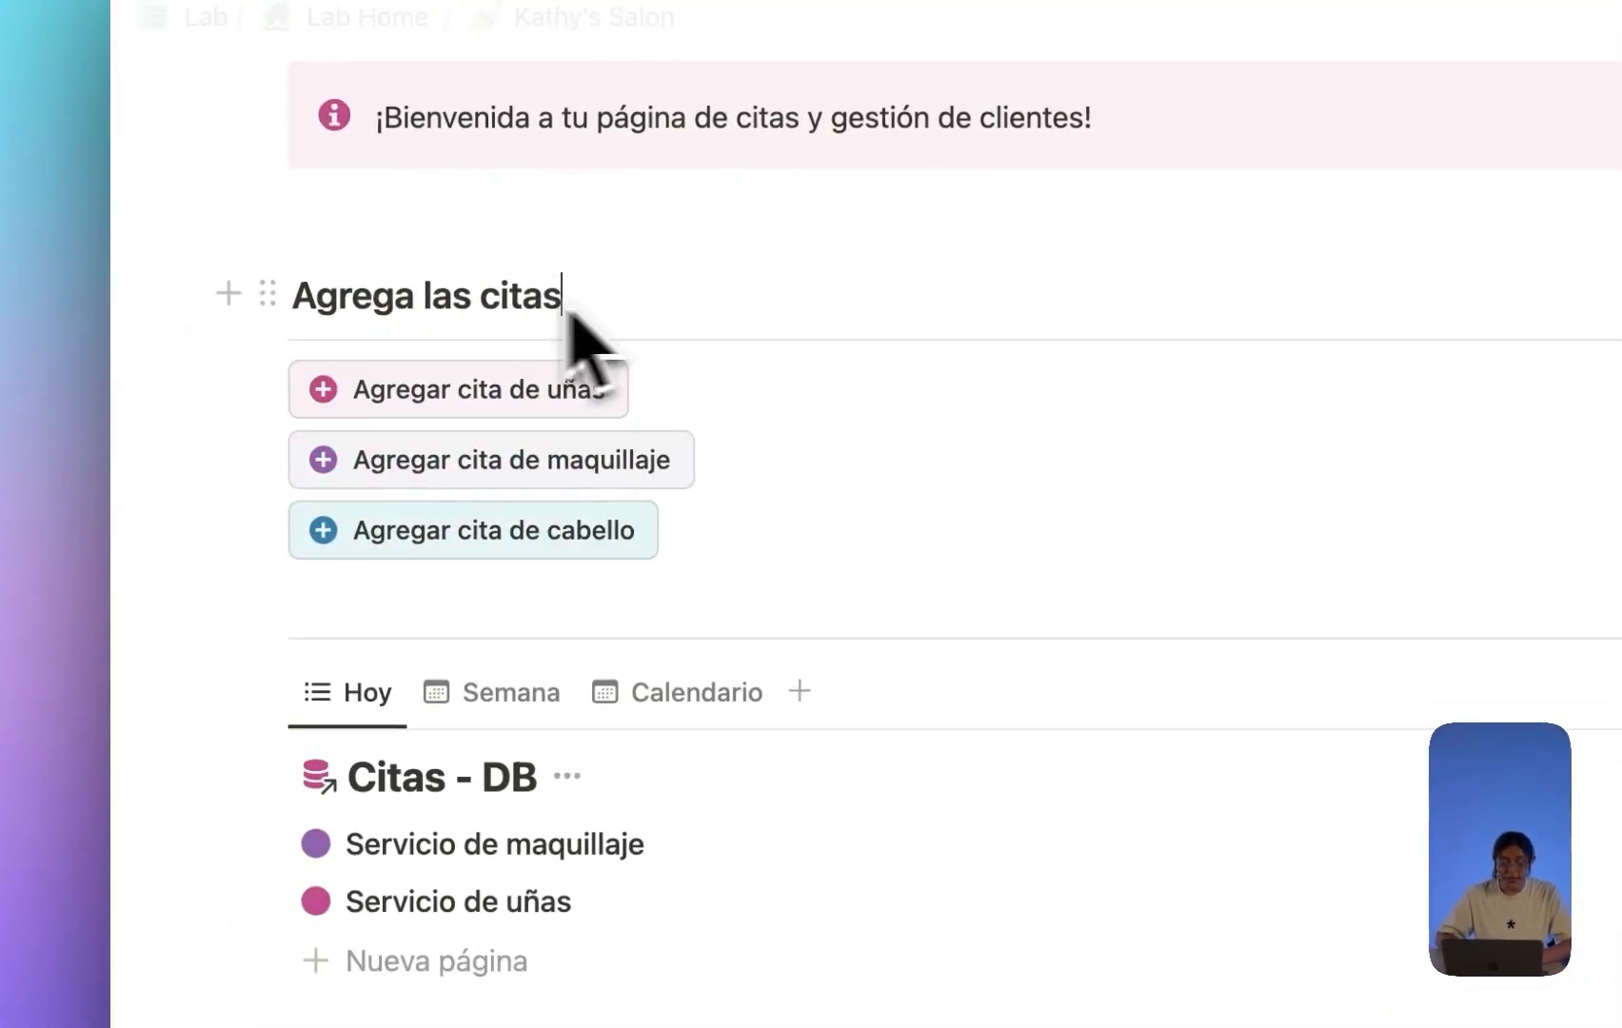
click(305, 302)
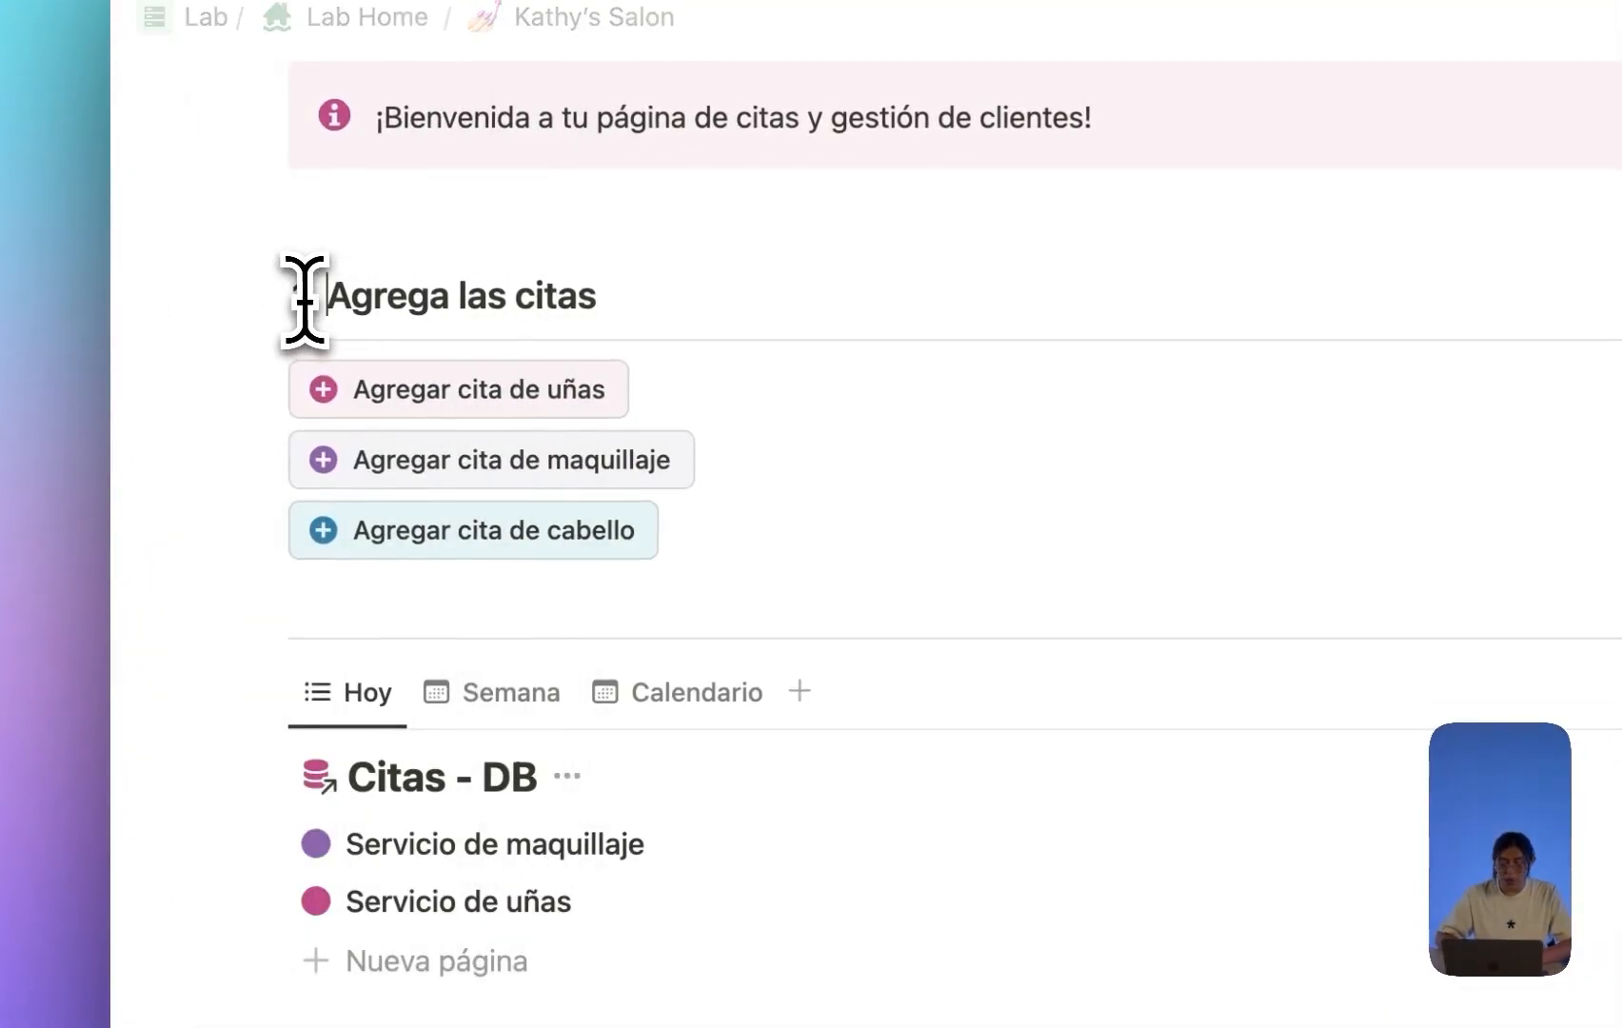
scroll(300, 304, down, 10)
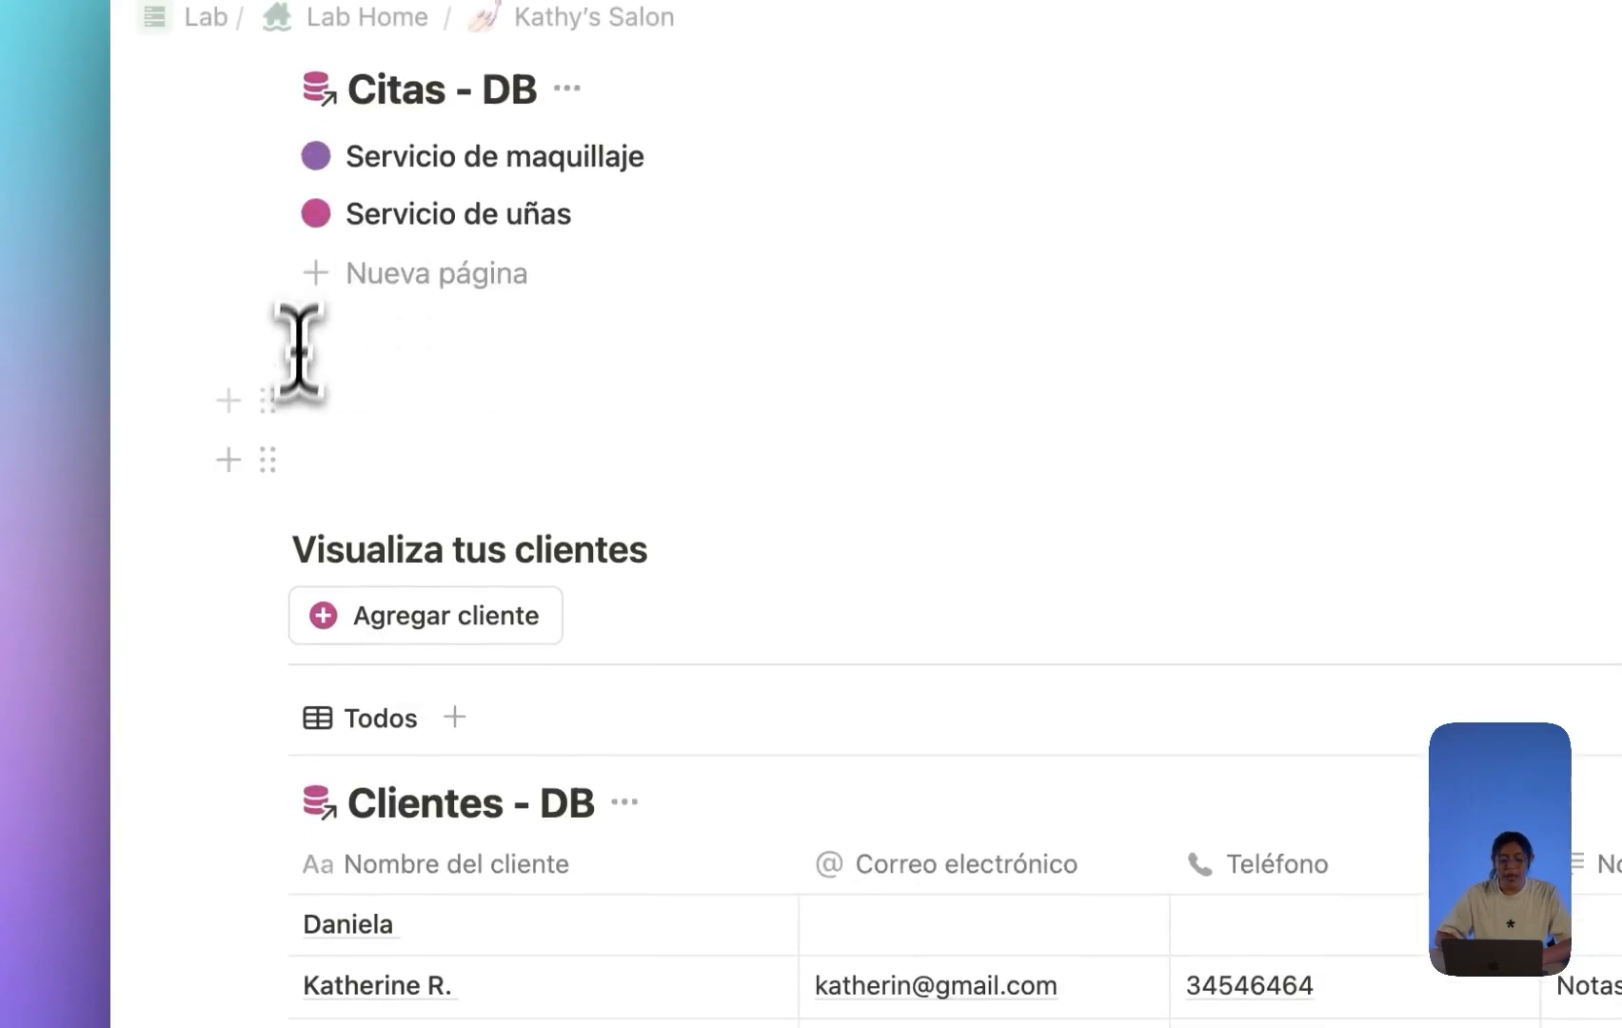
click(290, 549)
text(2.)
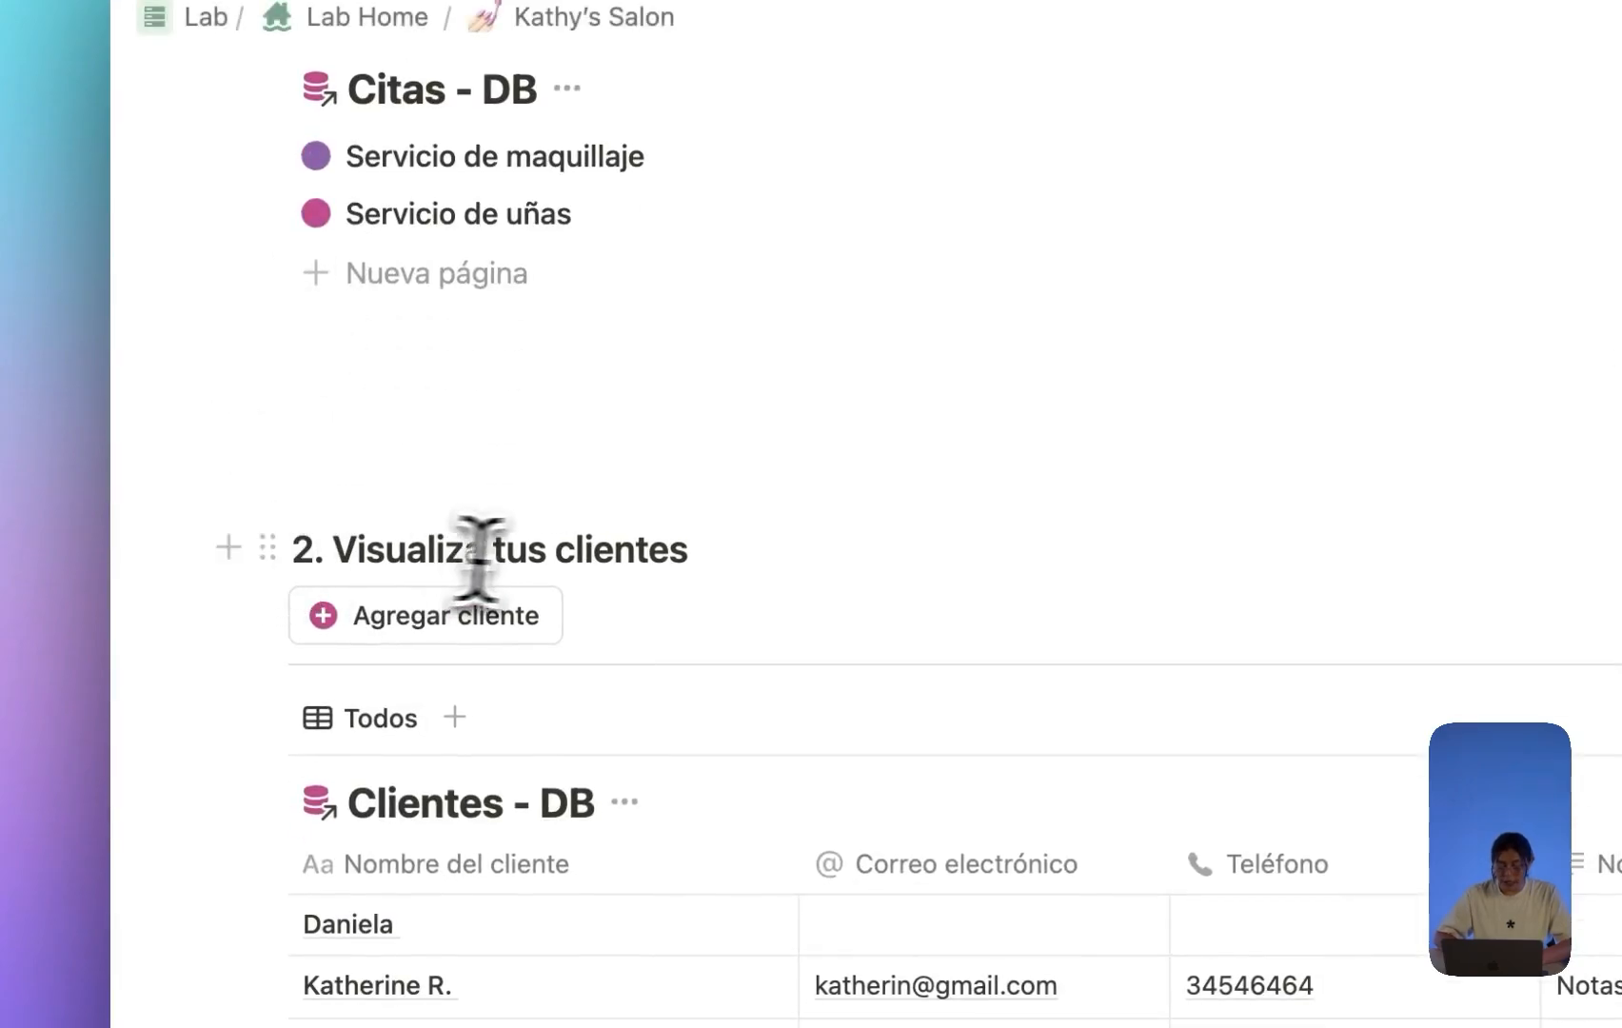
Move the divider directly under the 'Visualiza tus clientes' heading.
click(716, 552)
key(Return)
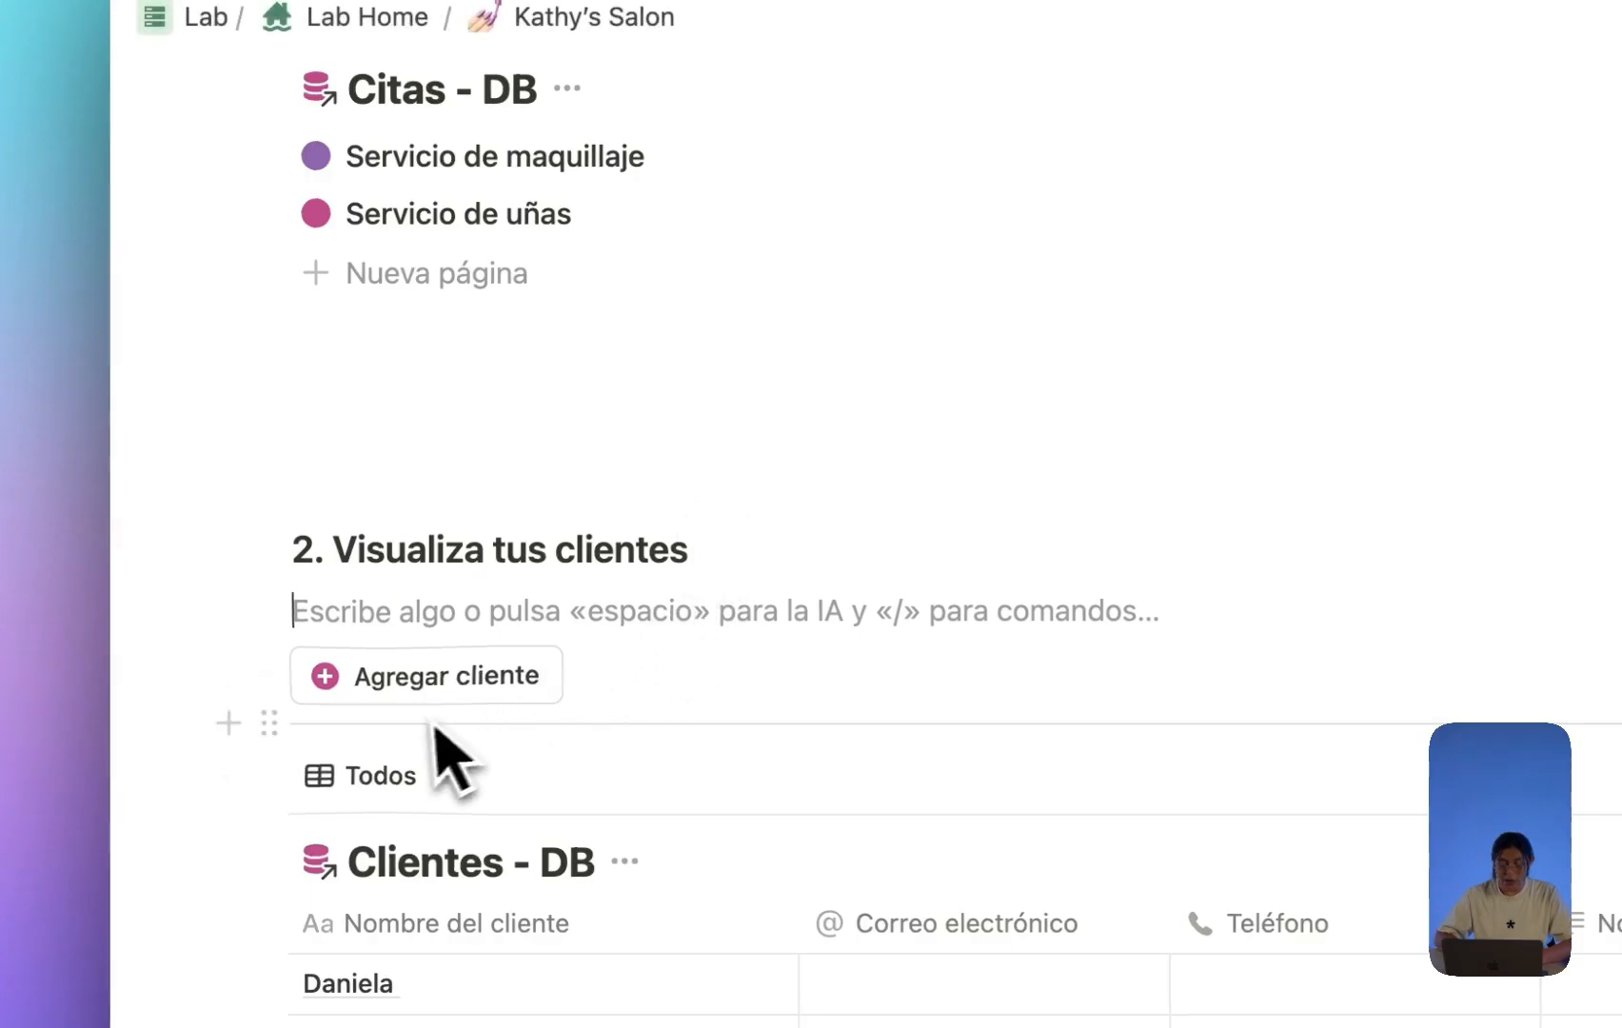
drag(400, 726, 381, 599)
key(BackSpace)
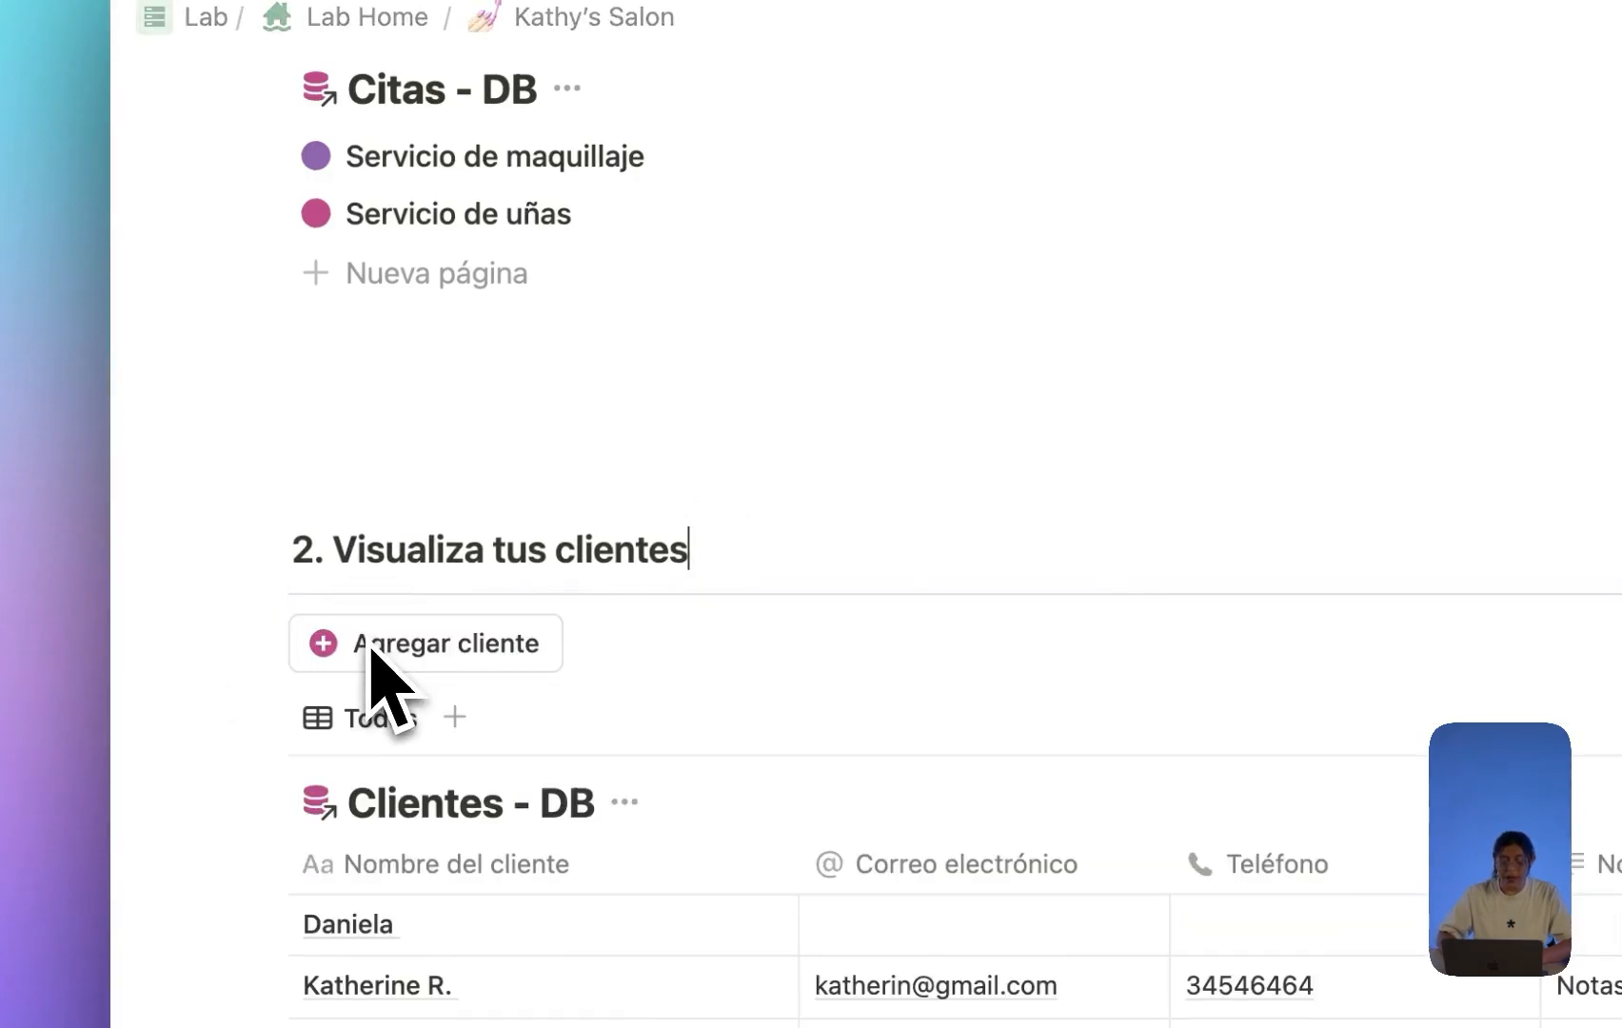
Prefix the finances heading with '3.' and leave an empty line beneath it.
scroll(371, 666, down, 9)
click(321, 559)
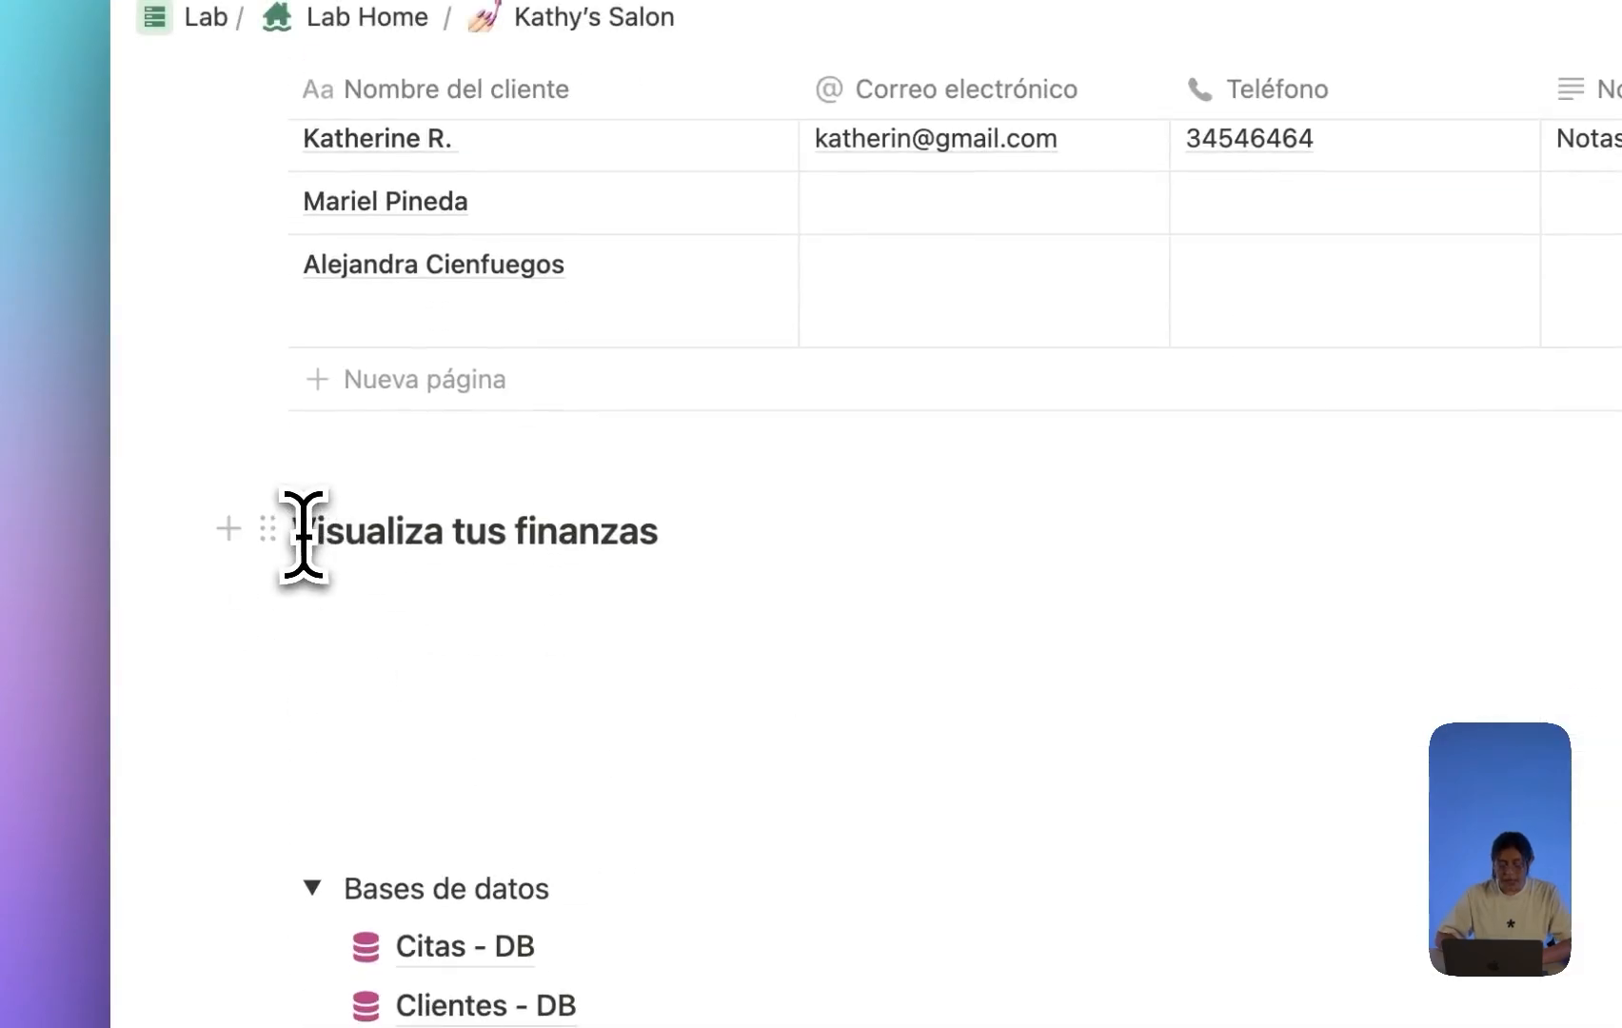
text(3.)
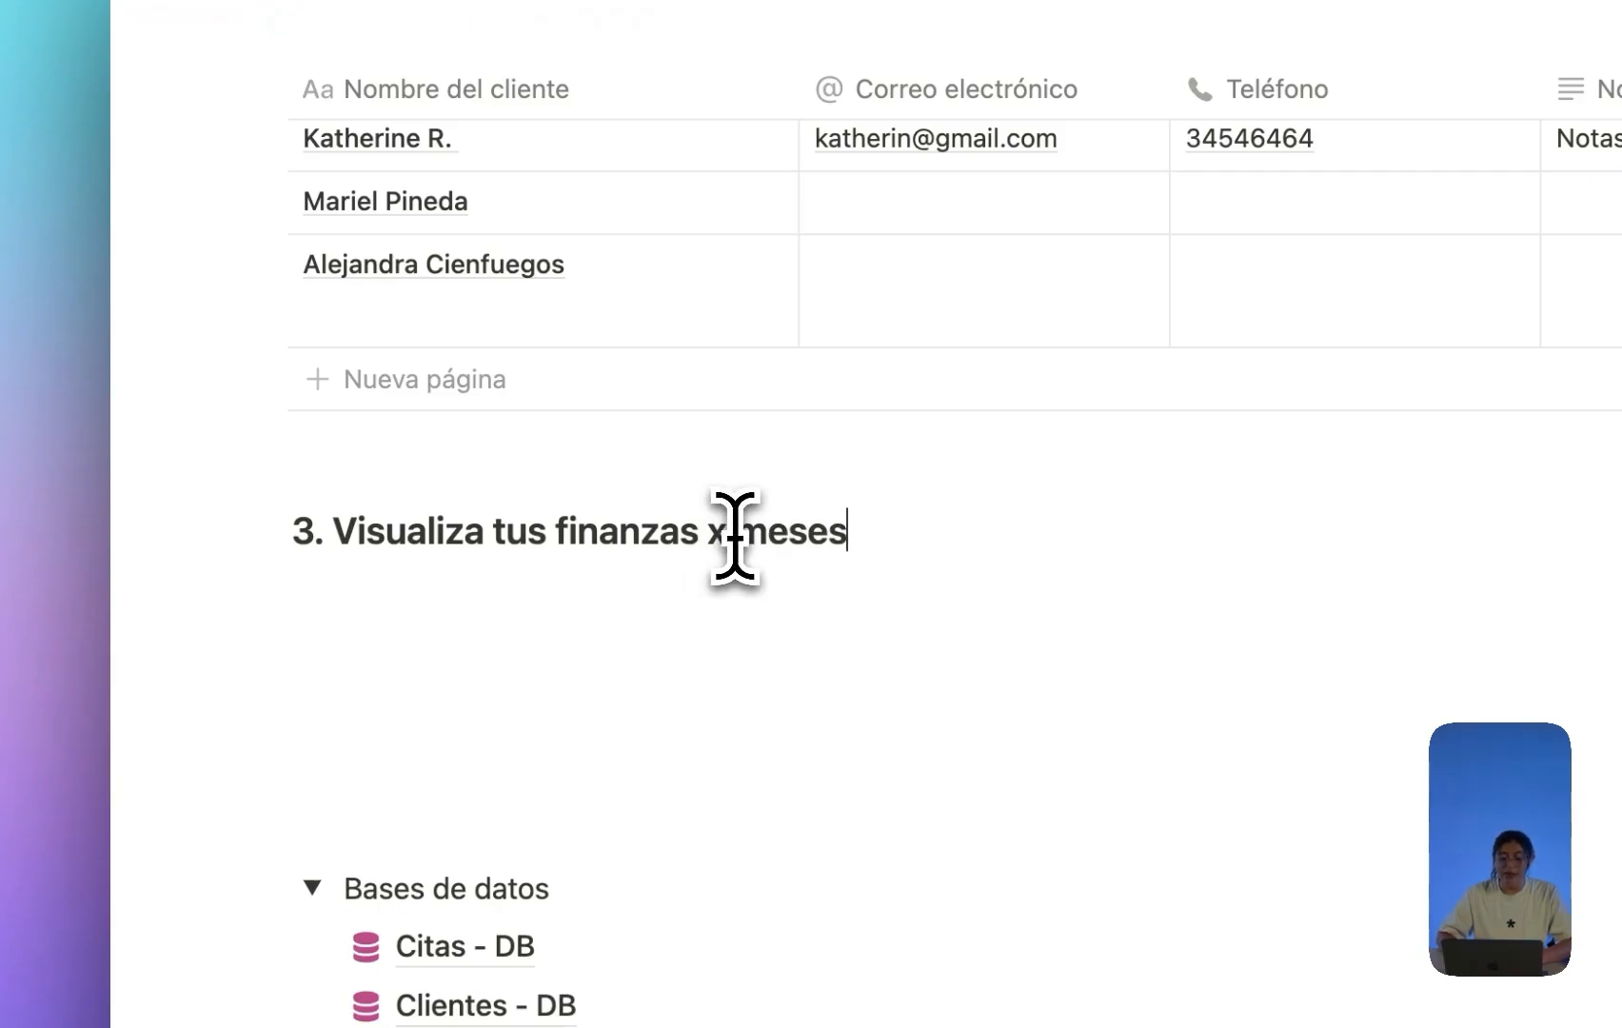
key(Return)
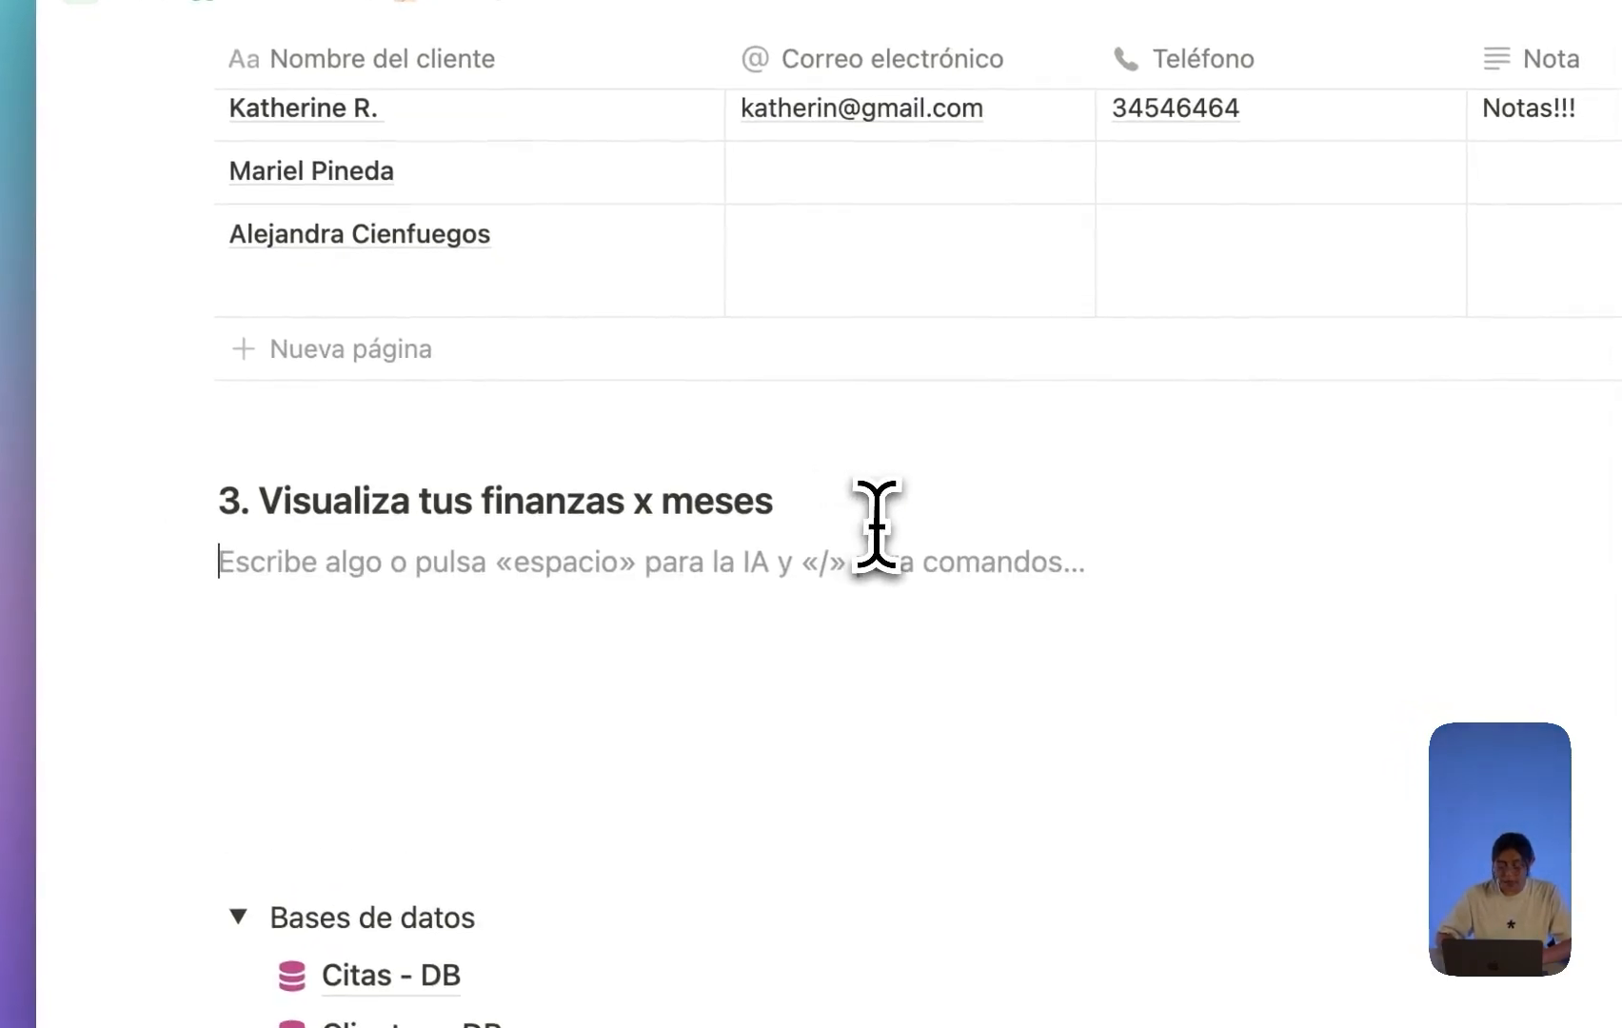
text(--)
key(BackSpace)
scroll(885, 552, up, 20)
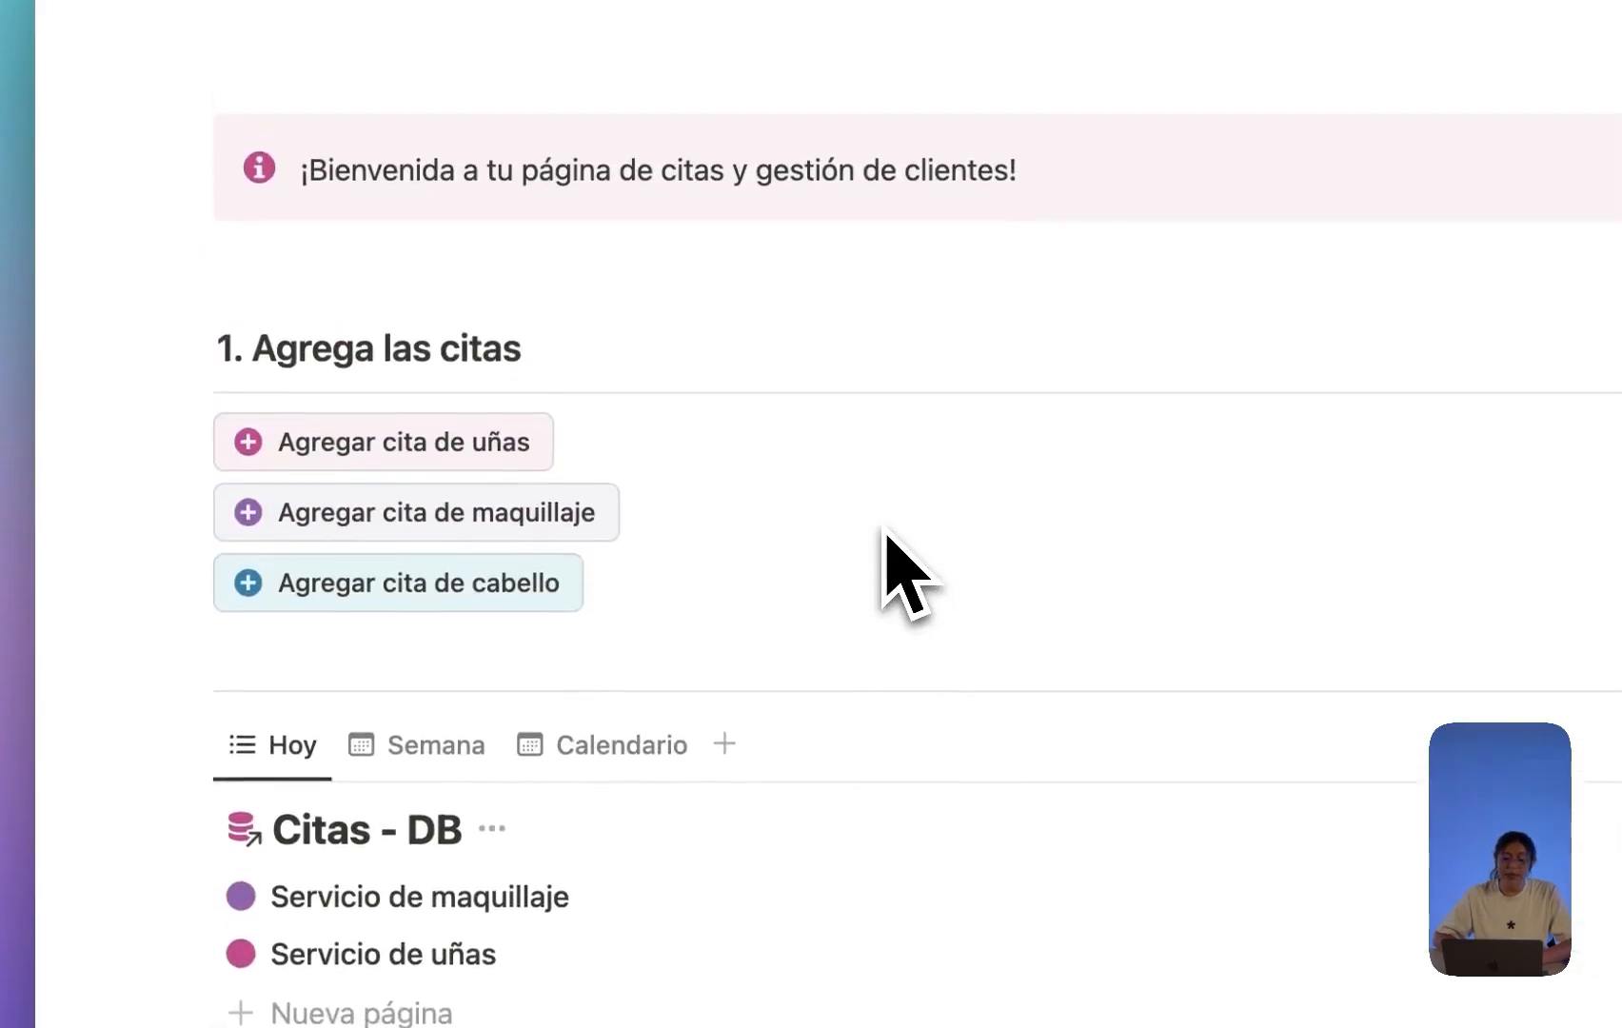
Scroll down to the empty line under the '3. Visualiza tus finanzas x meses' heading.
scroll(885, 533, down, 10)
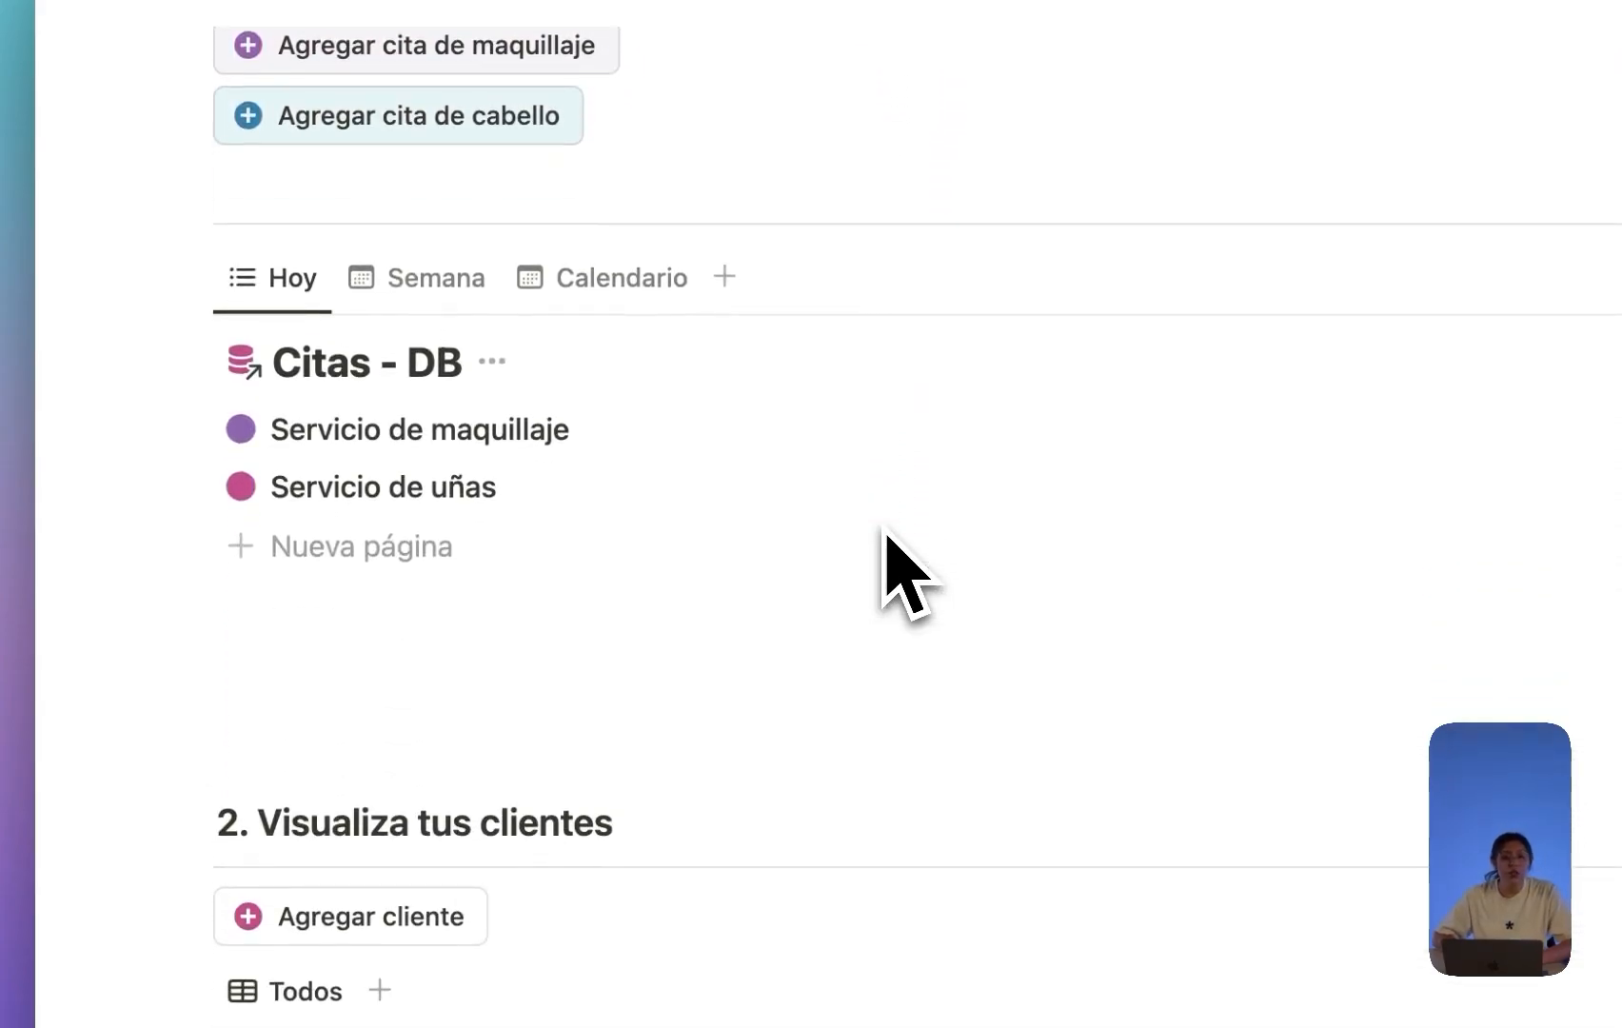
scroll(552, 457, down, 6)
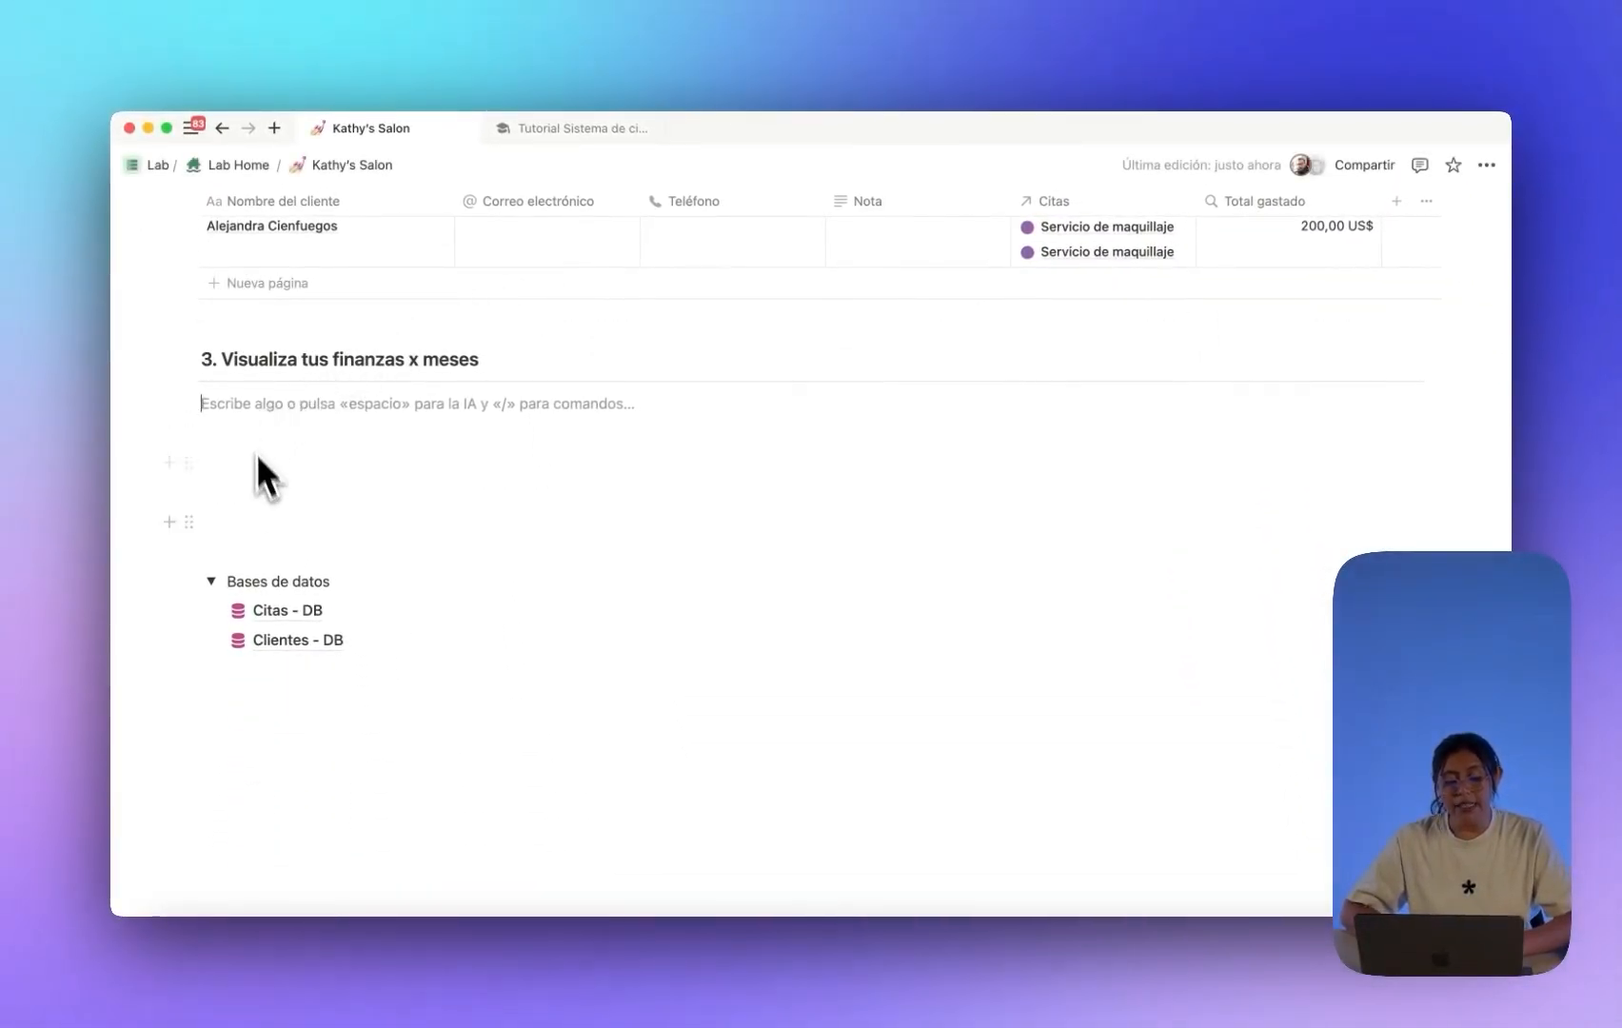
mouse_move(304, 616)
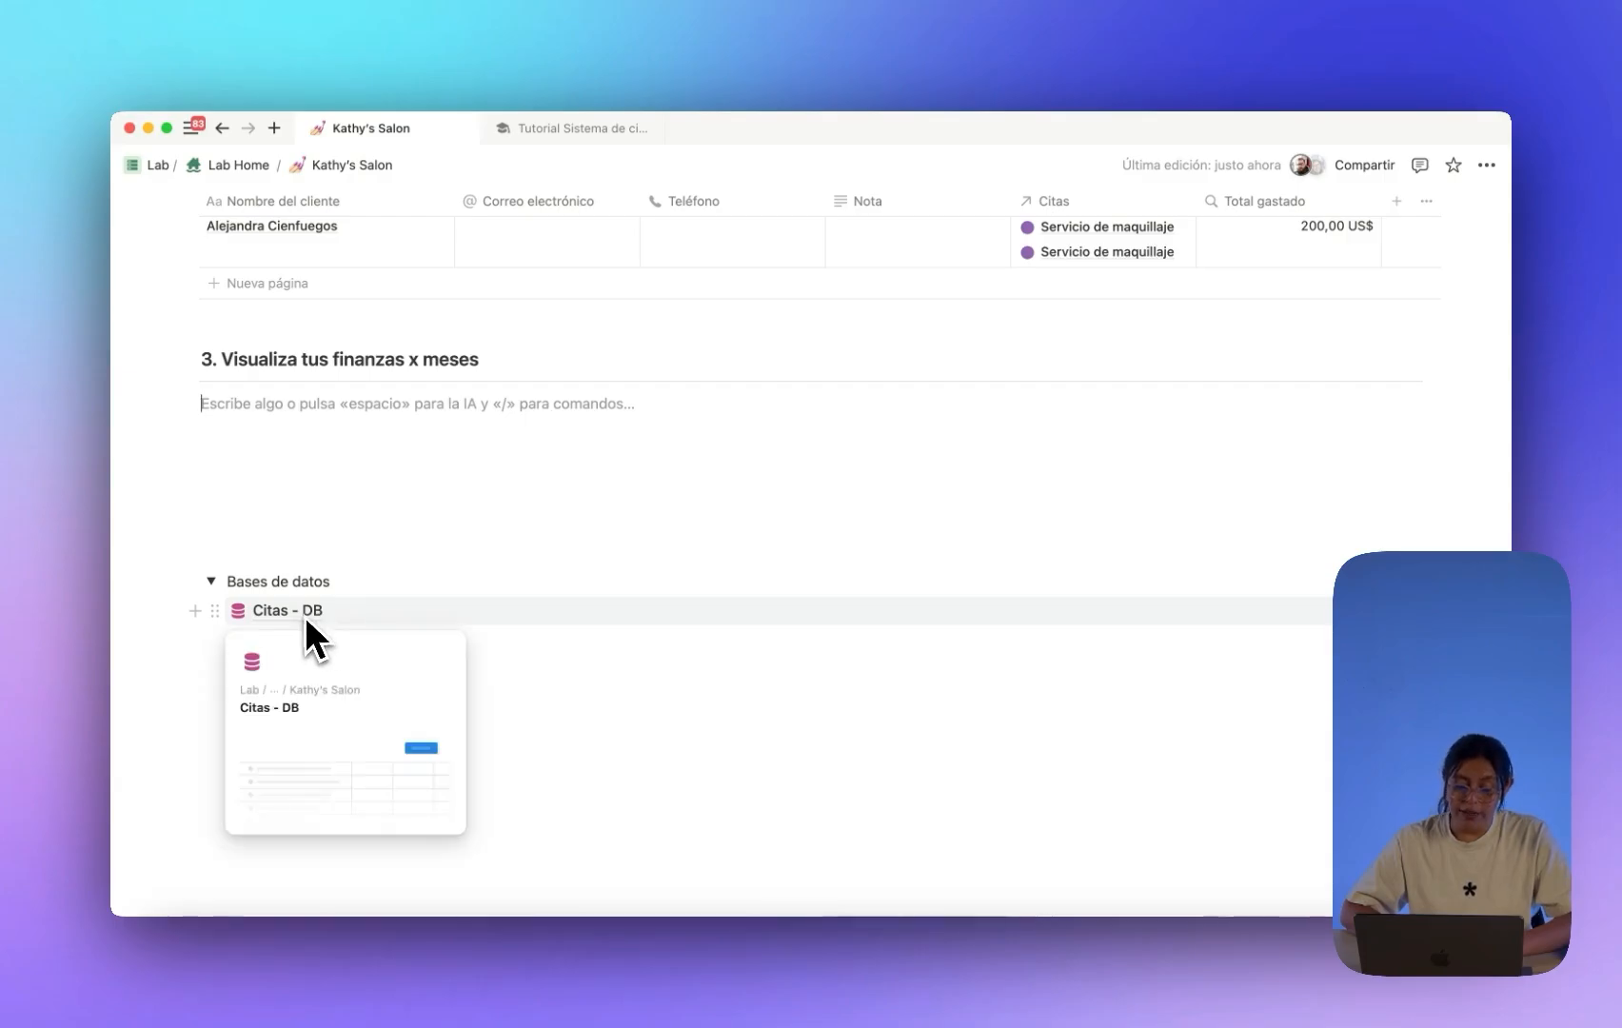
scroll(304, 427, up, 10)
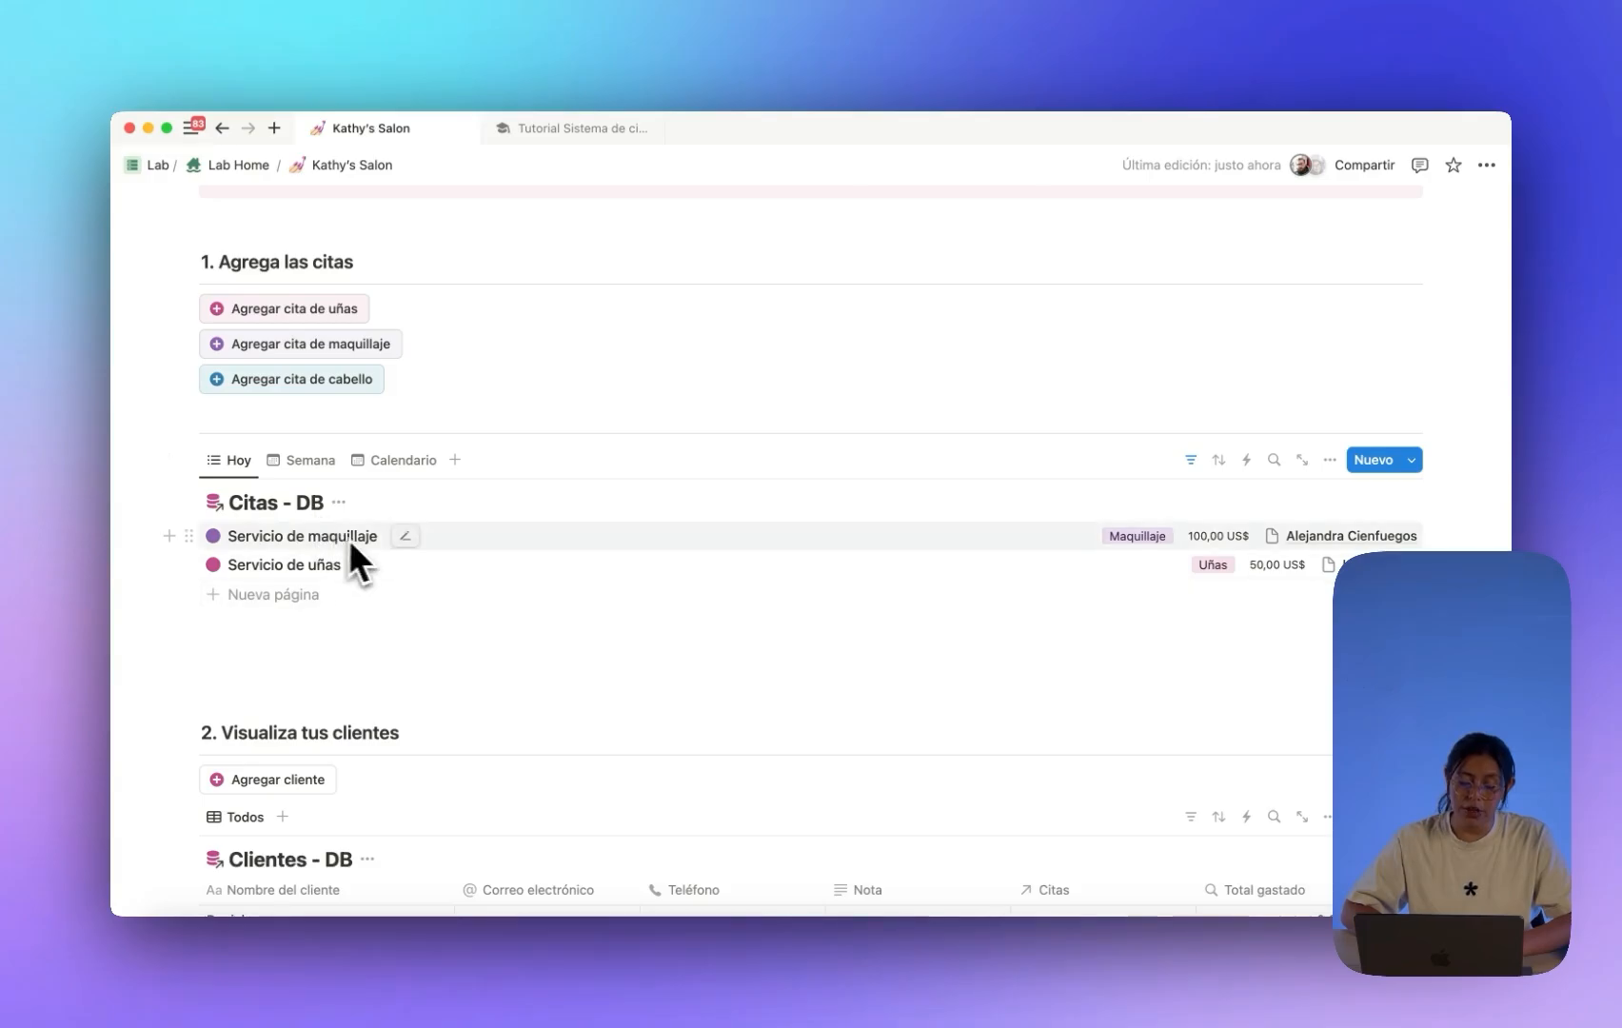
scroll(380, 539, down, 5)
scroll(390, 542, down, 3)
scroll(391, 554, up, 5)
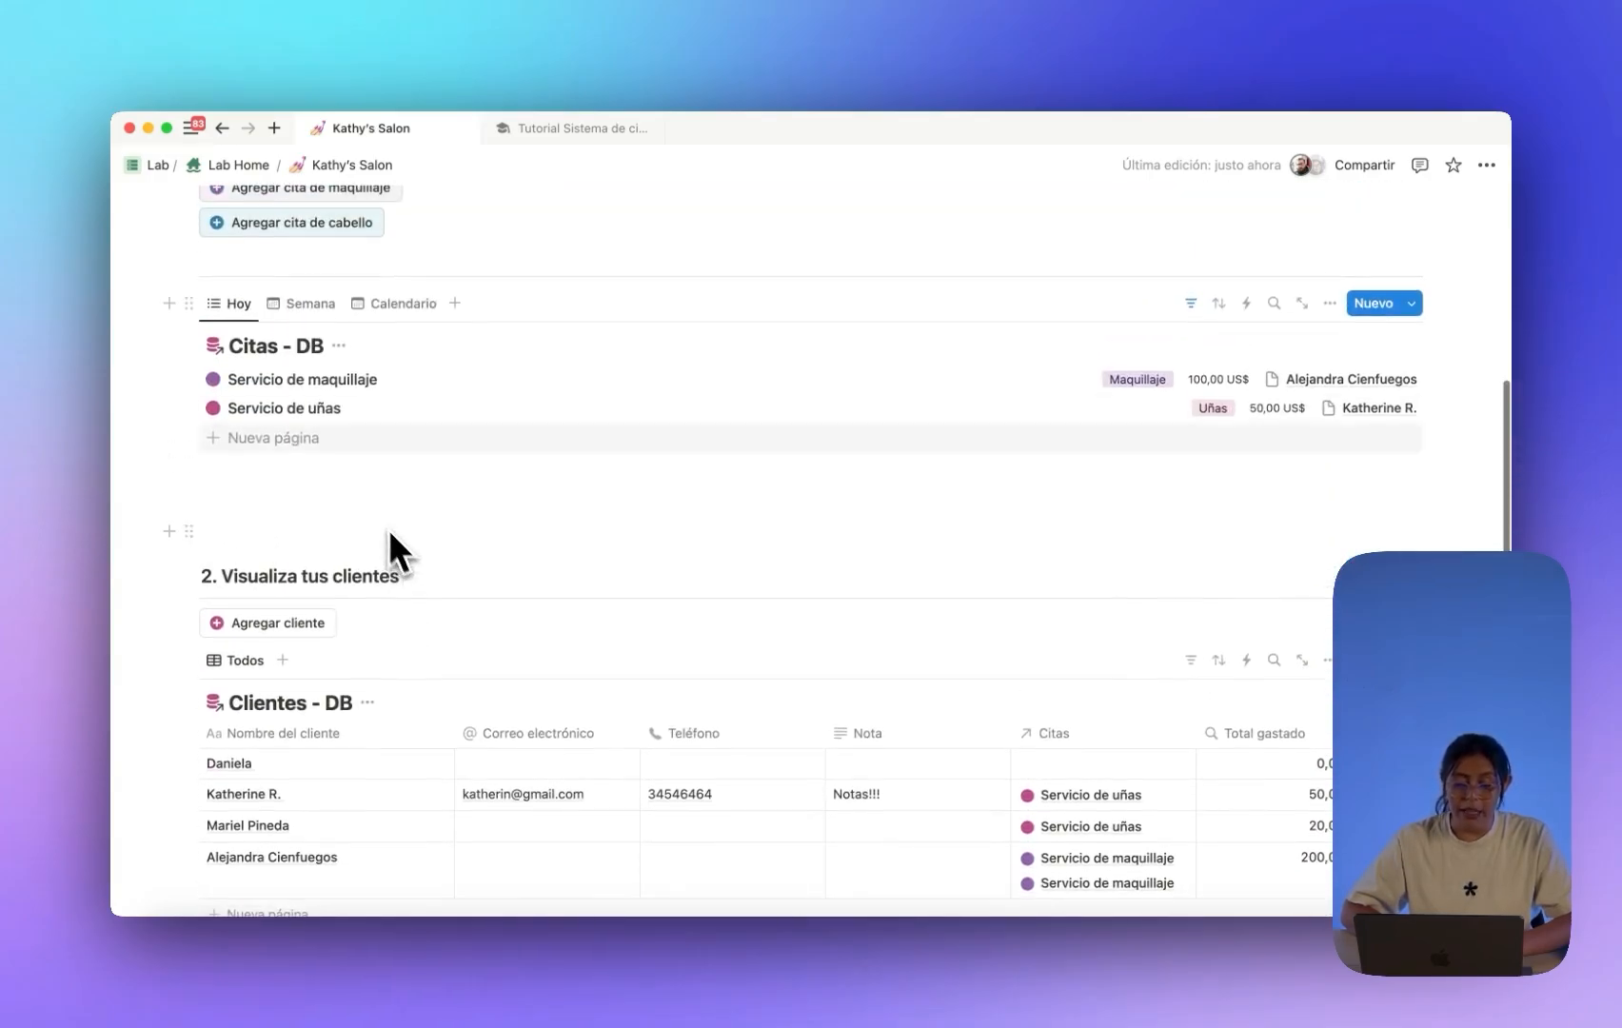
scroll(333, 437, down, 3)
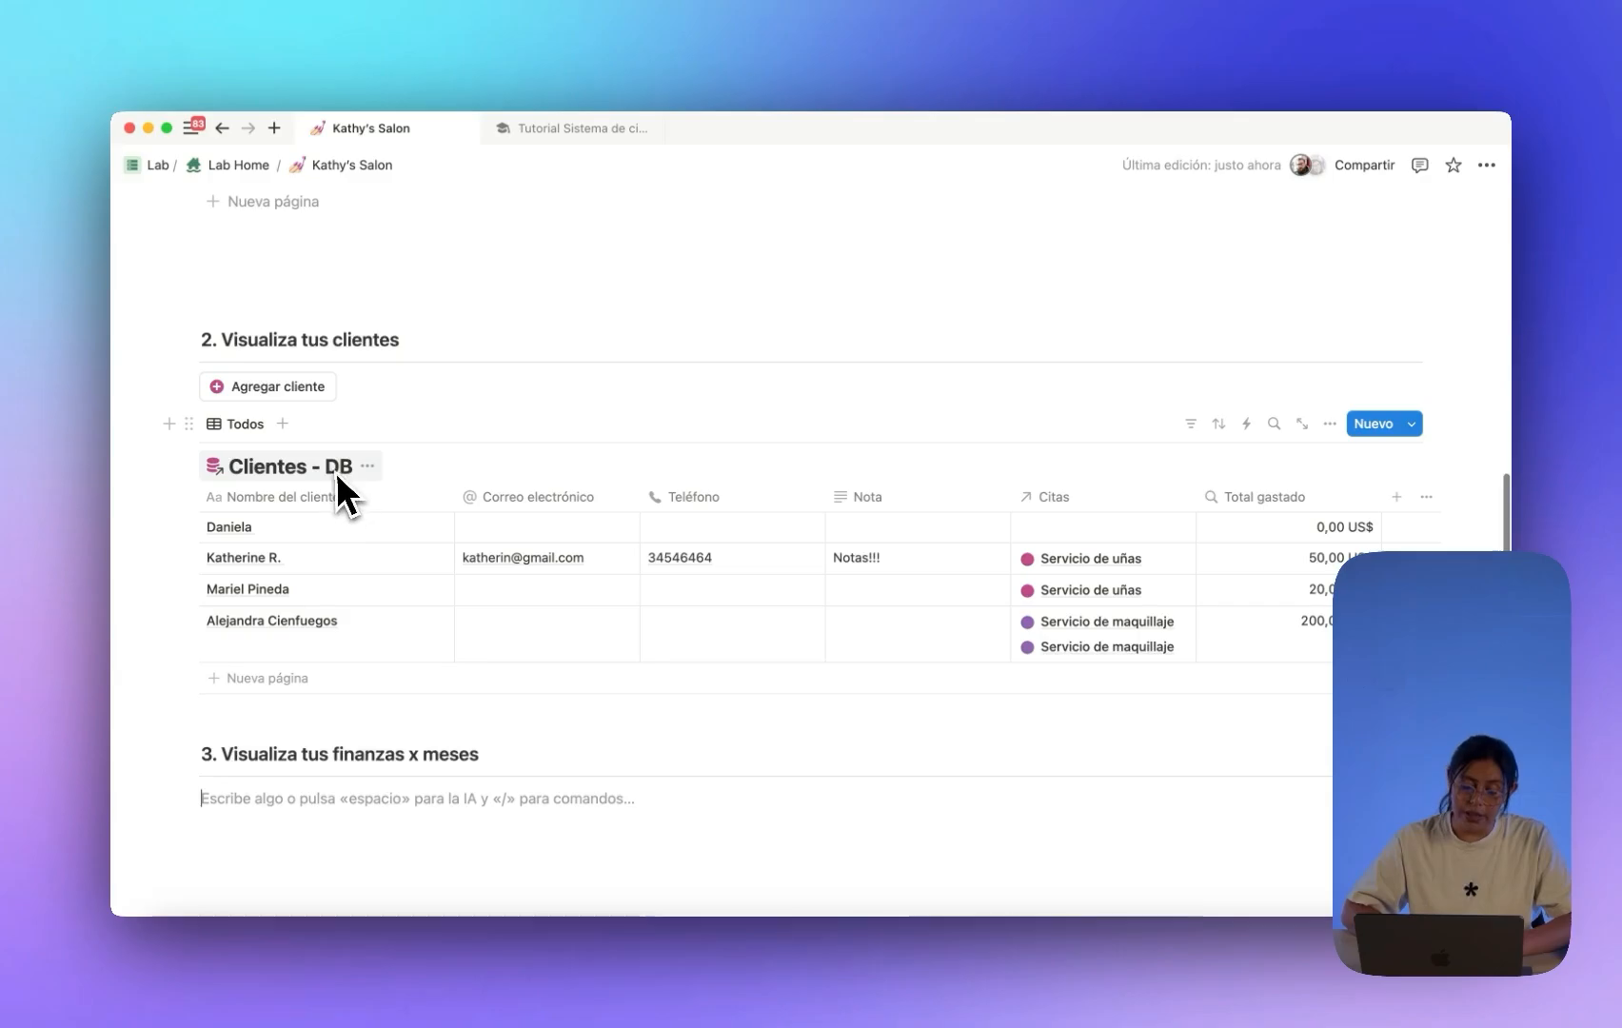
scroll(317, 467, down, 3)
Insert a linked database view of Citas - DB as a table.
text(/)
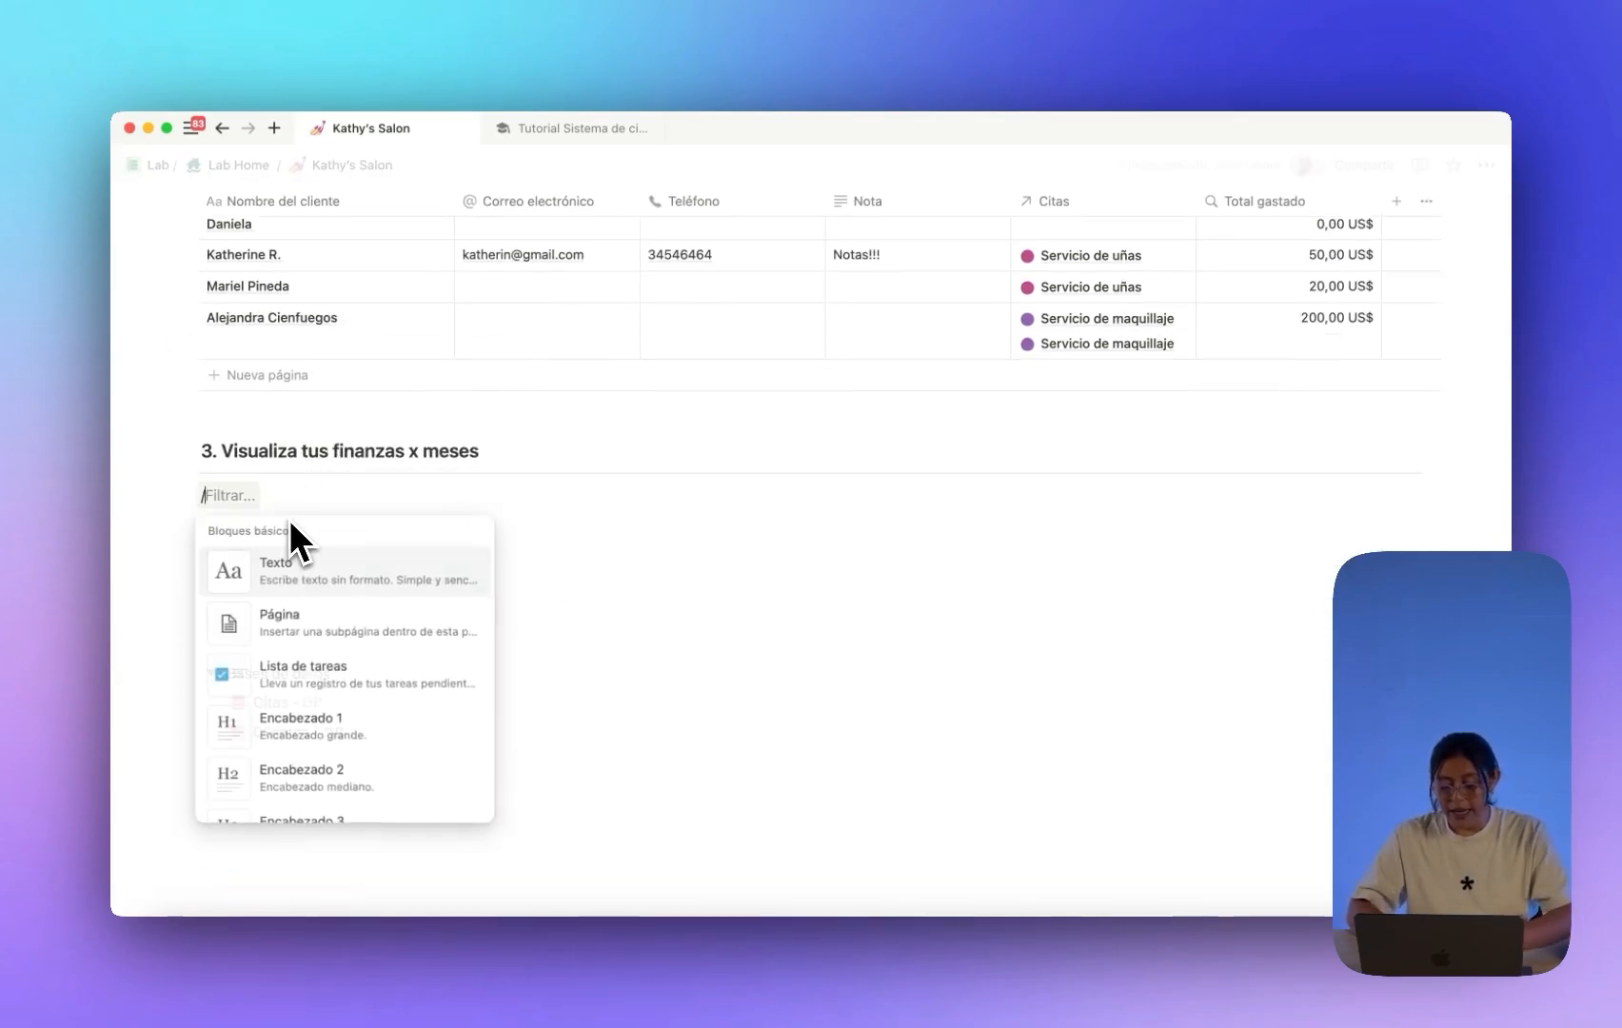
text(linked)
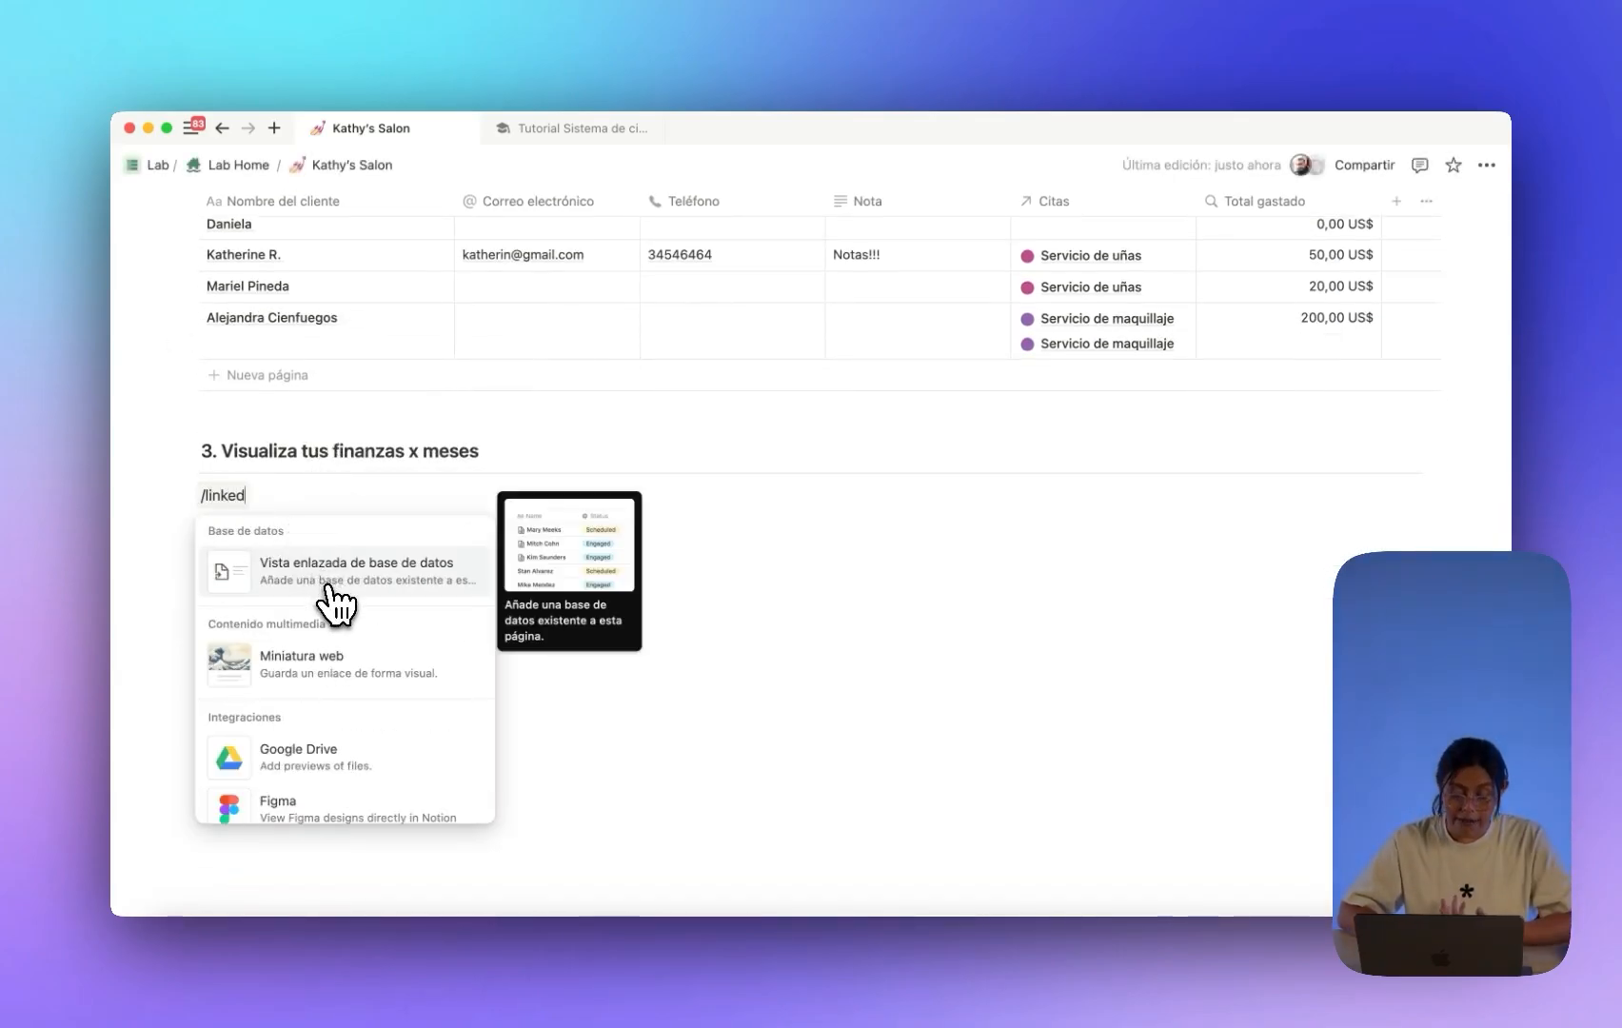
click(333, 601)
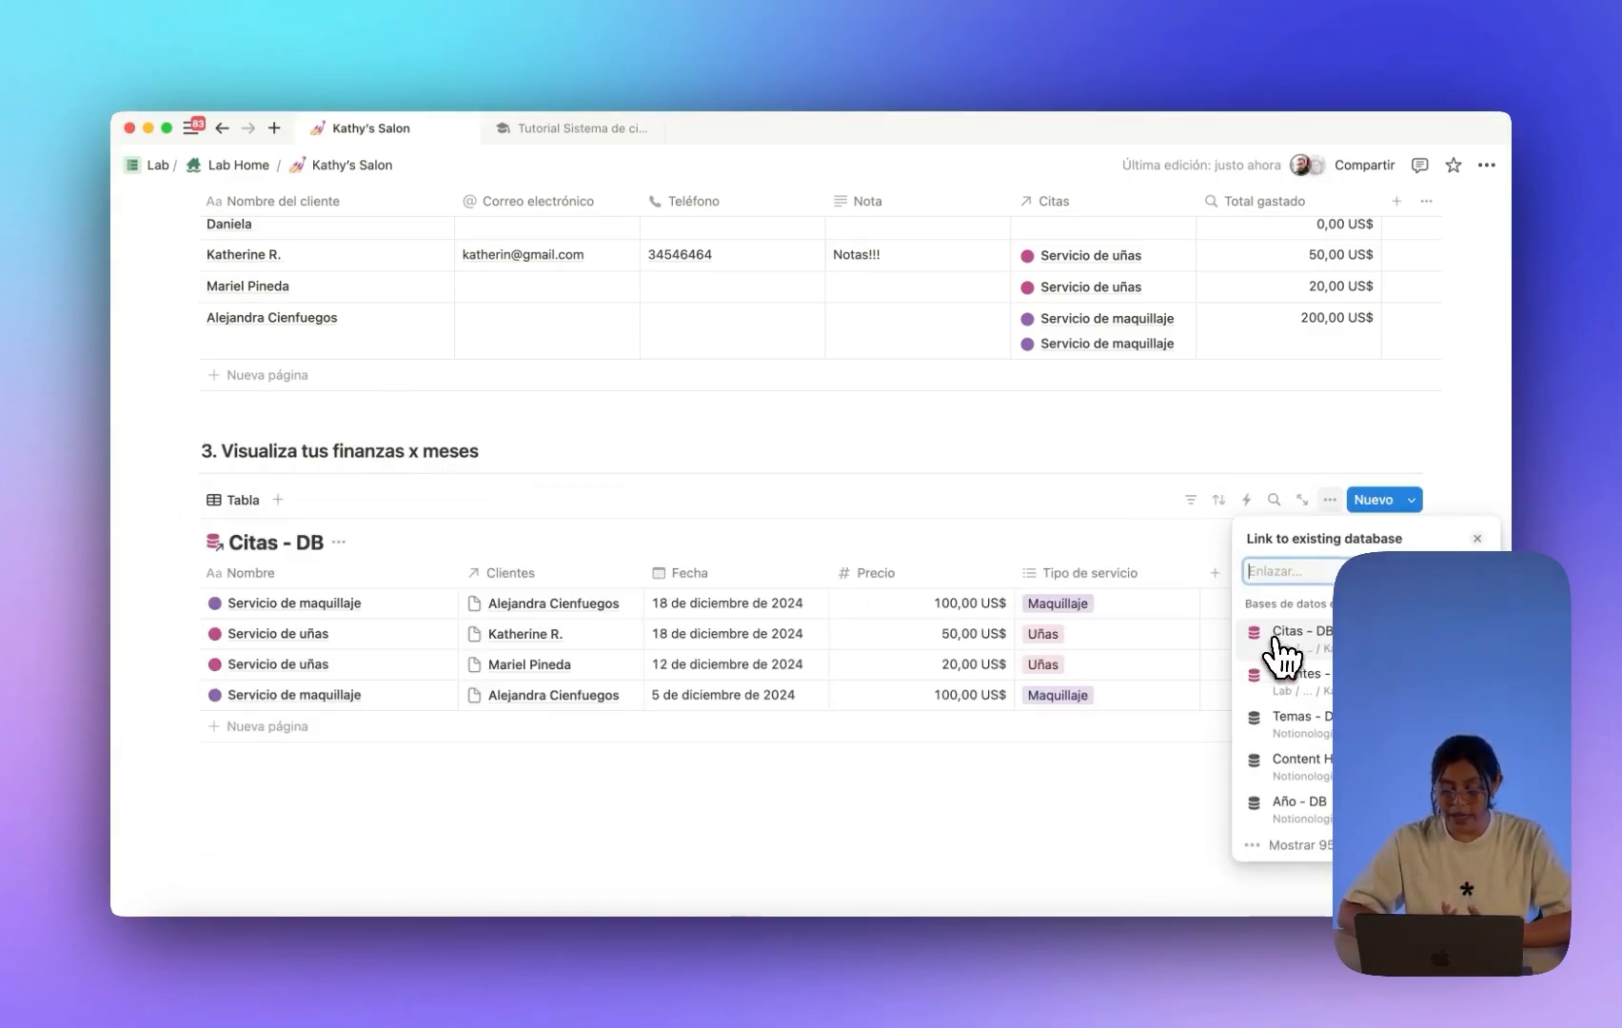
click(1285, 635)
click(677, 471)
scroll(666, 467, down, 2)
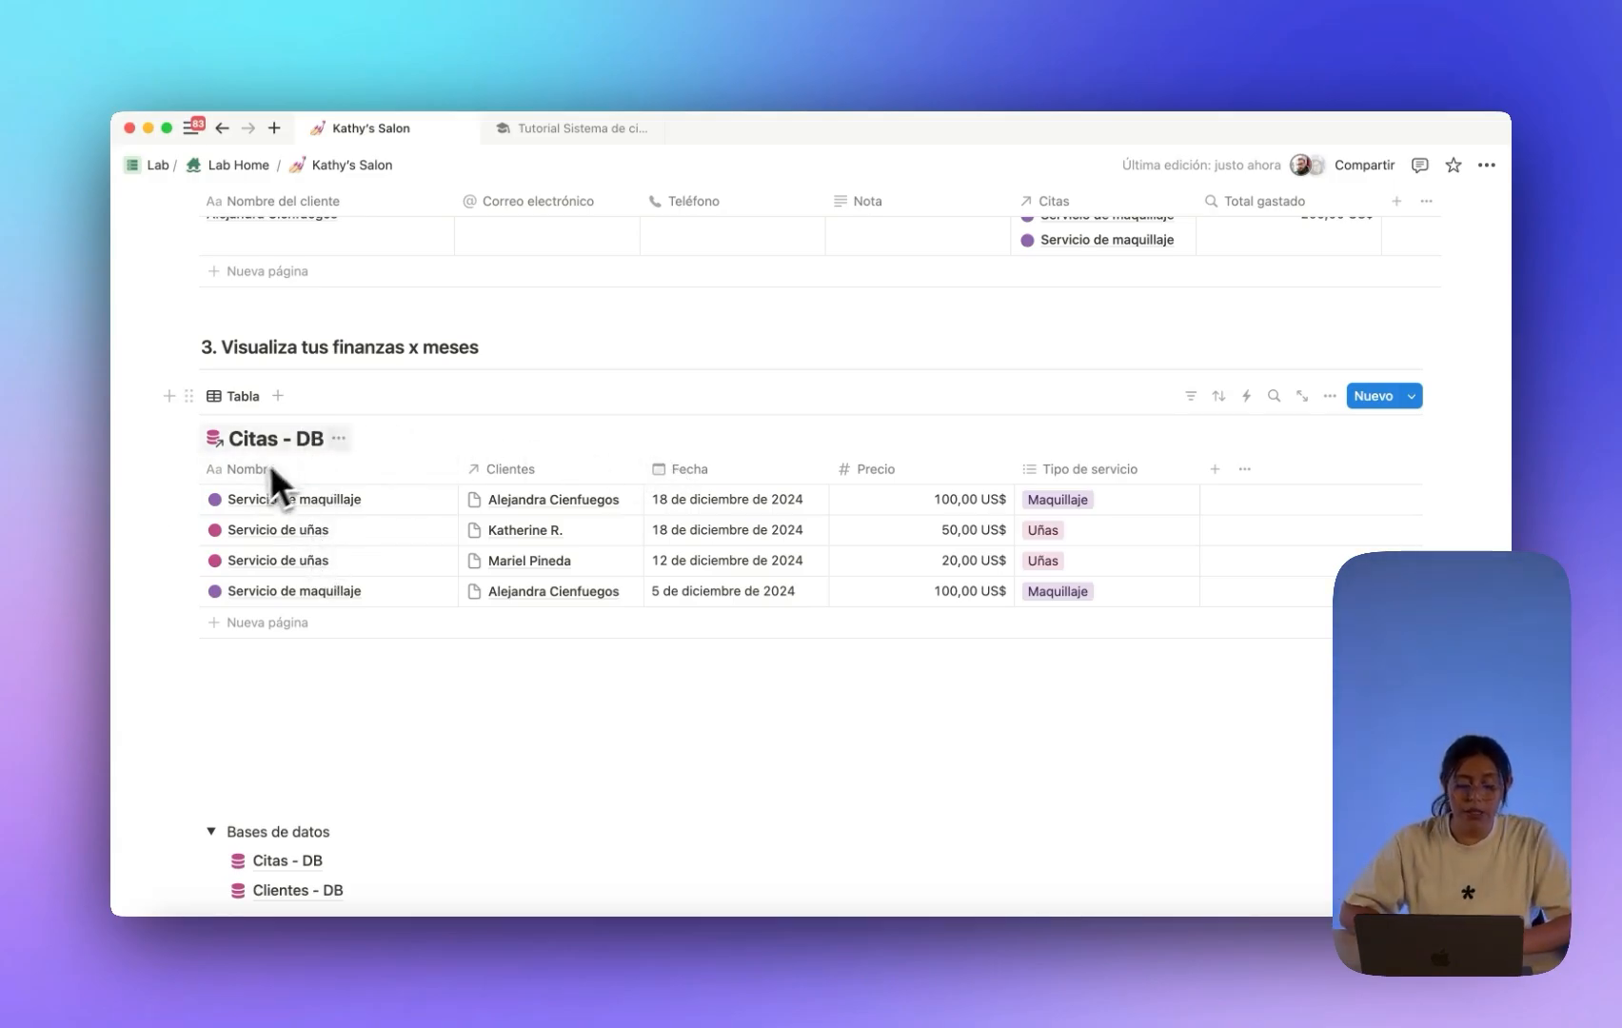
Hide the database title and rename the view 'Ingresos x Mes'.
click(339, 440)
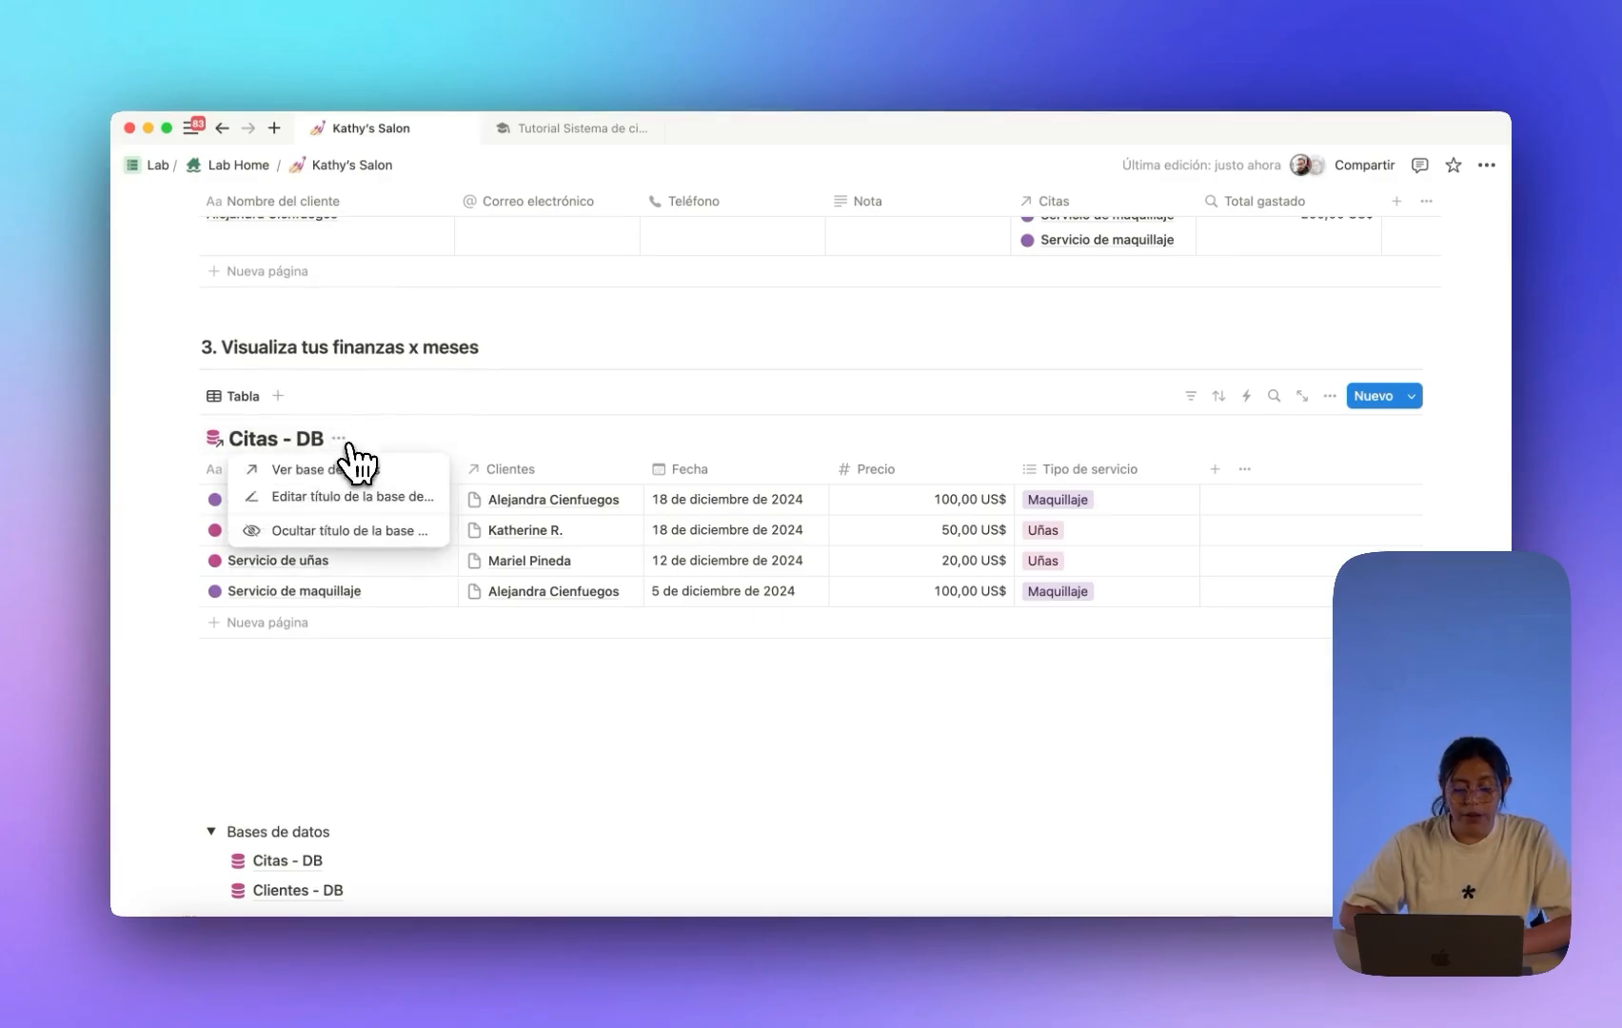
click(343, 533)
click(239, 404)
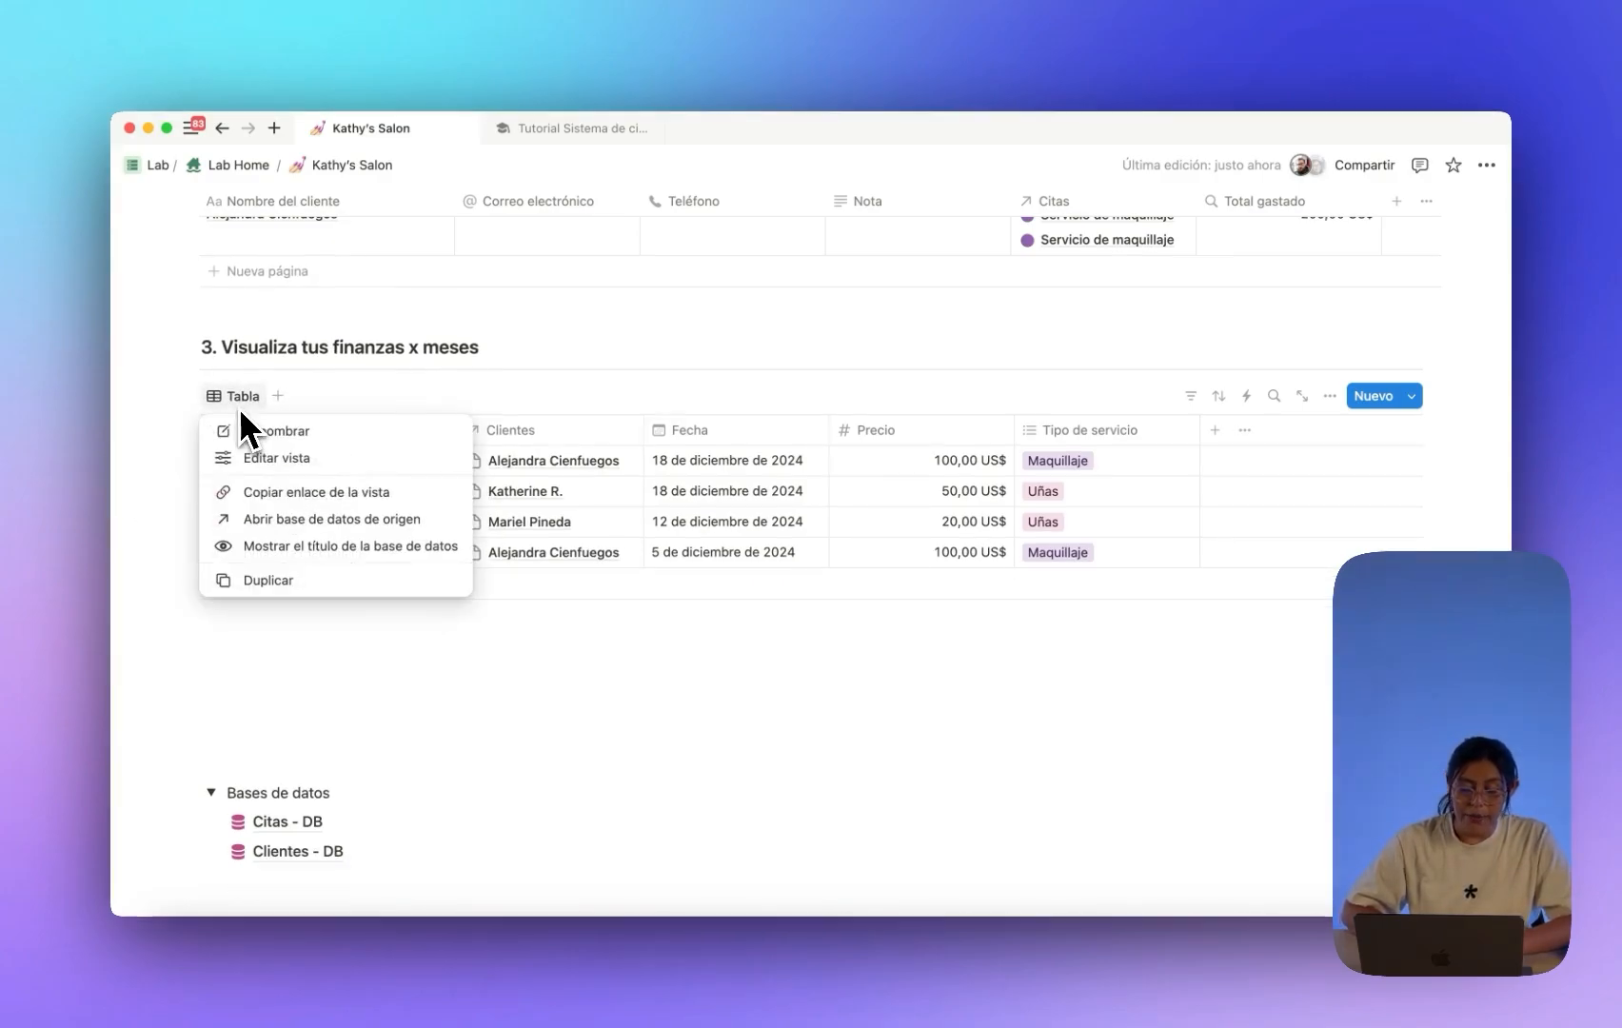
click(281, 455)
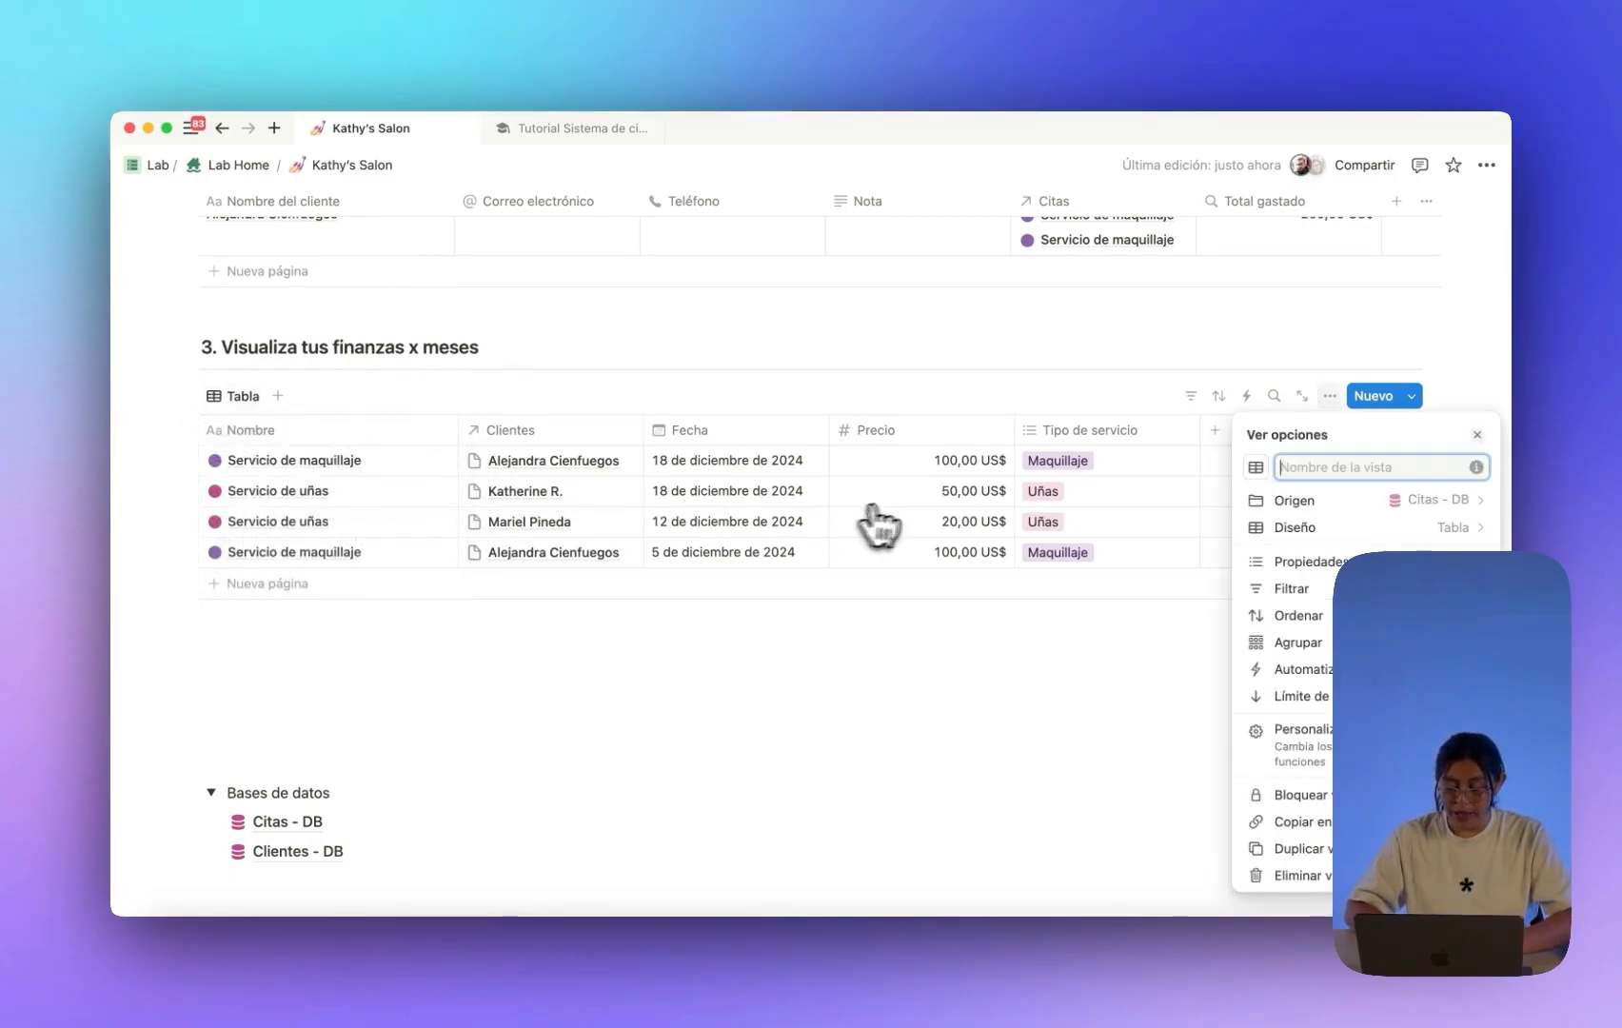
text(Ingresos x Mes)
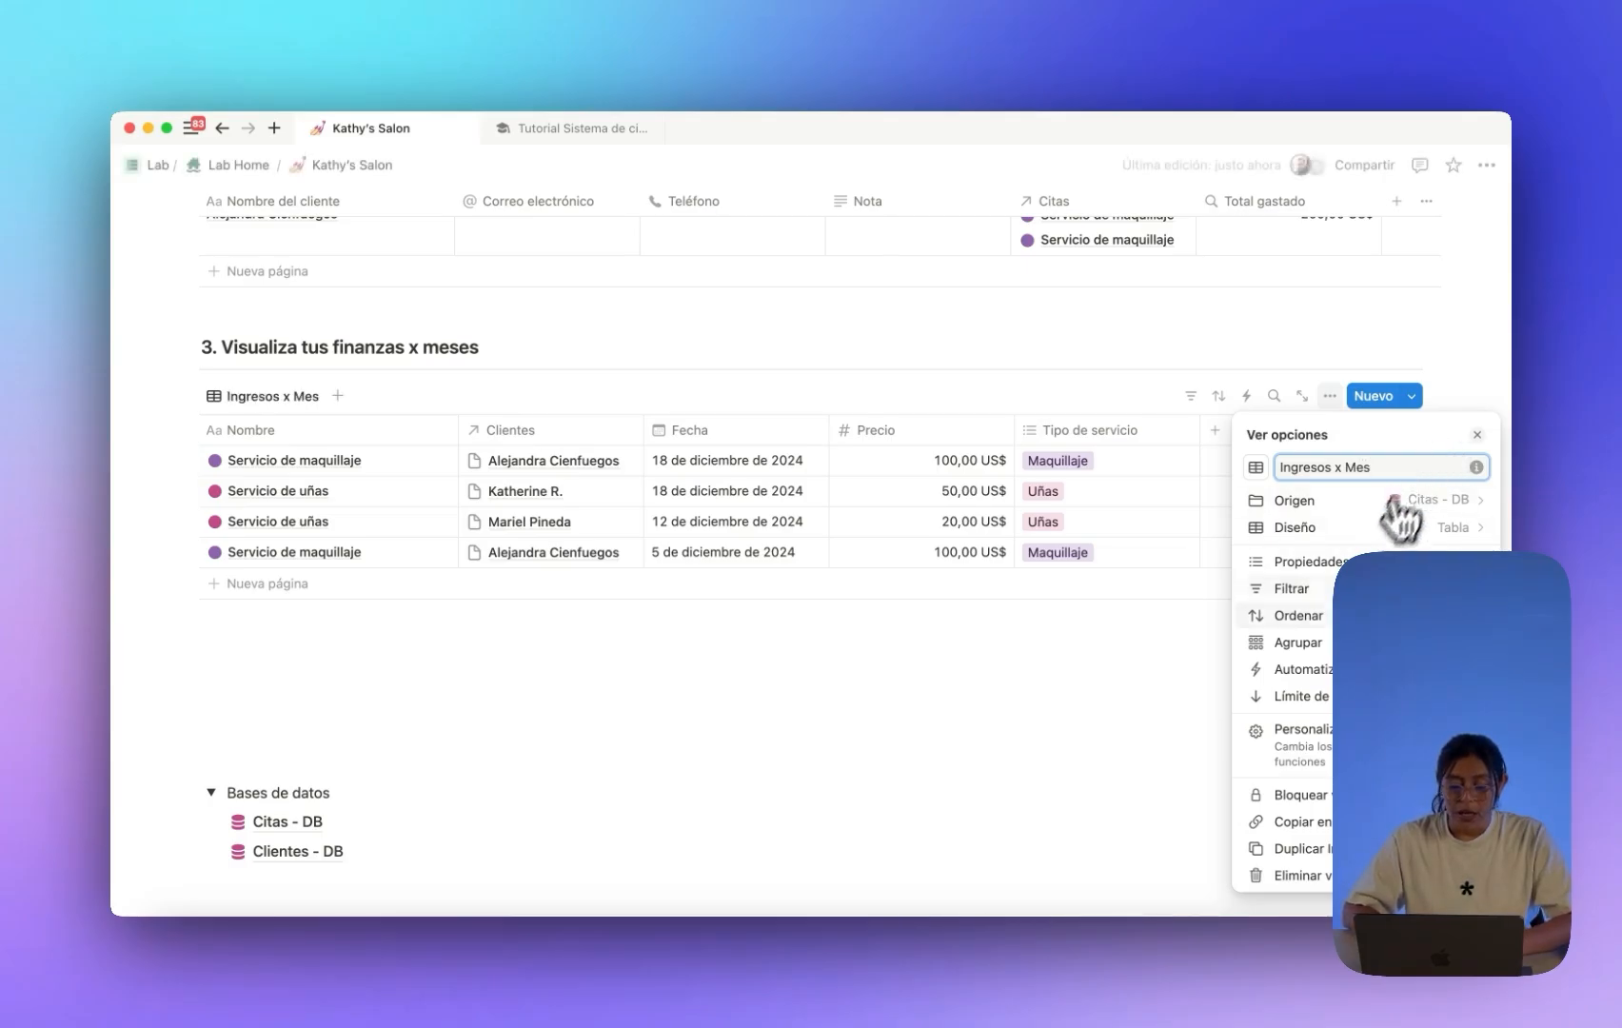
click(1114, 680)
Hide the Clientes and Fecha columns in the Ingresos x Mes view.
click(549, 433)
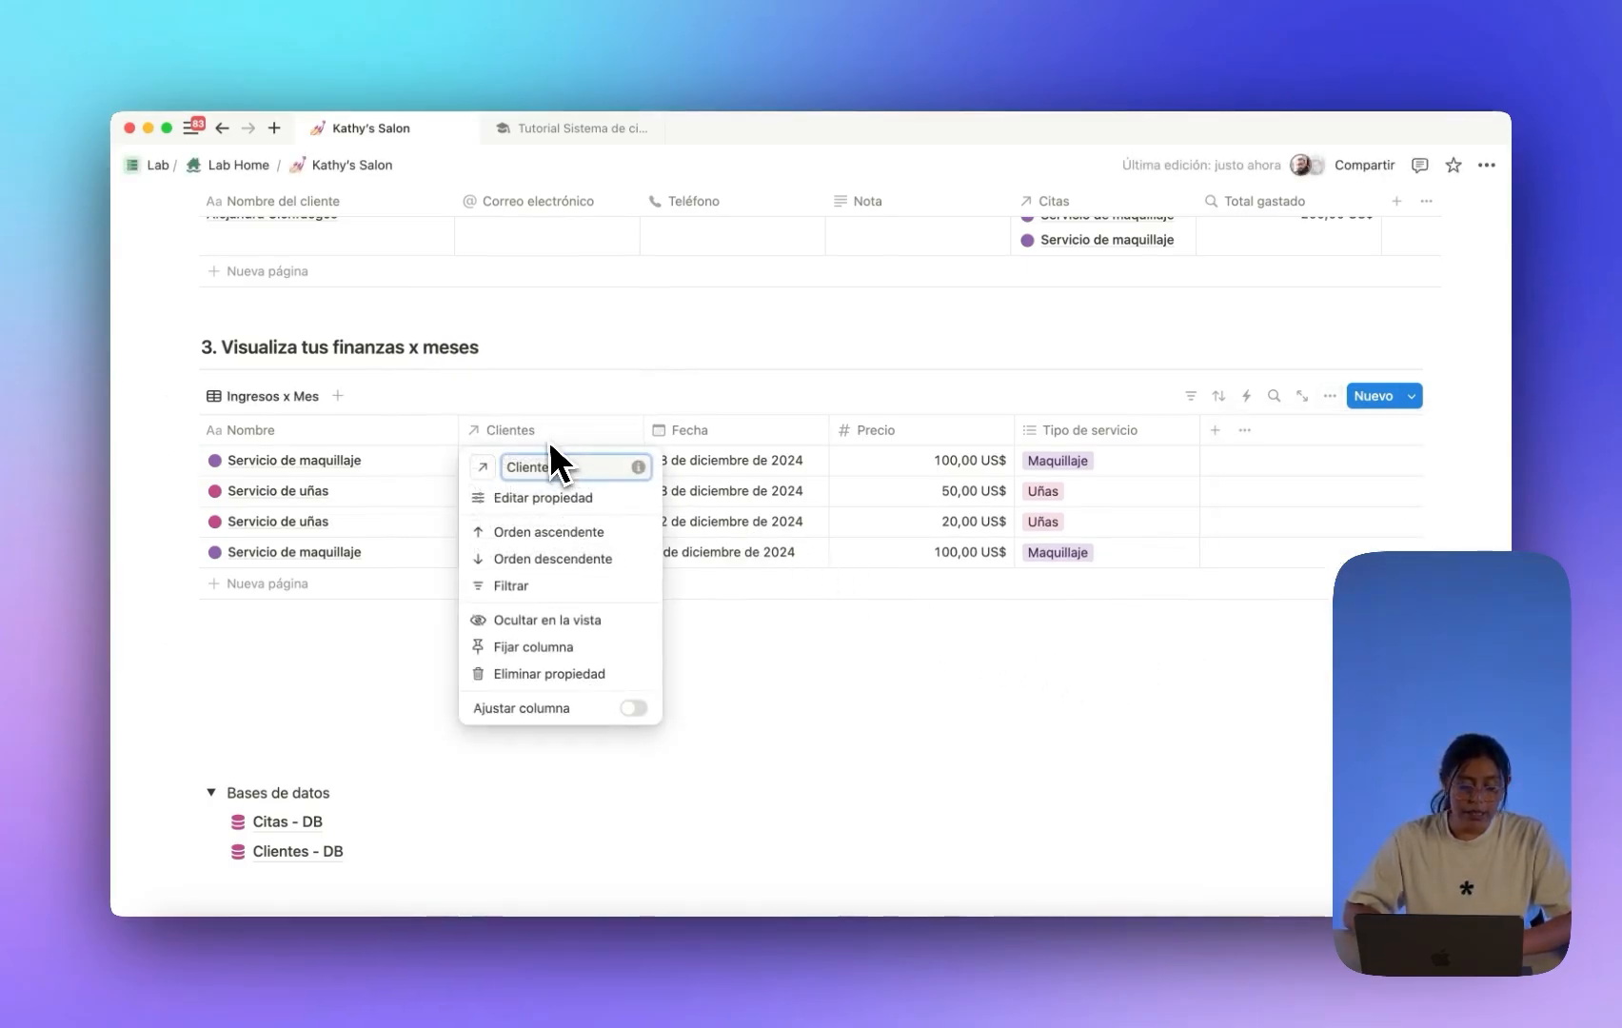
click(552, 621)
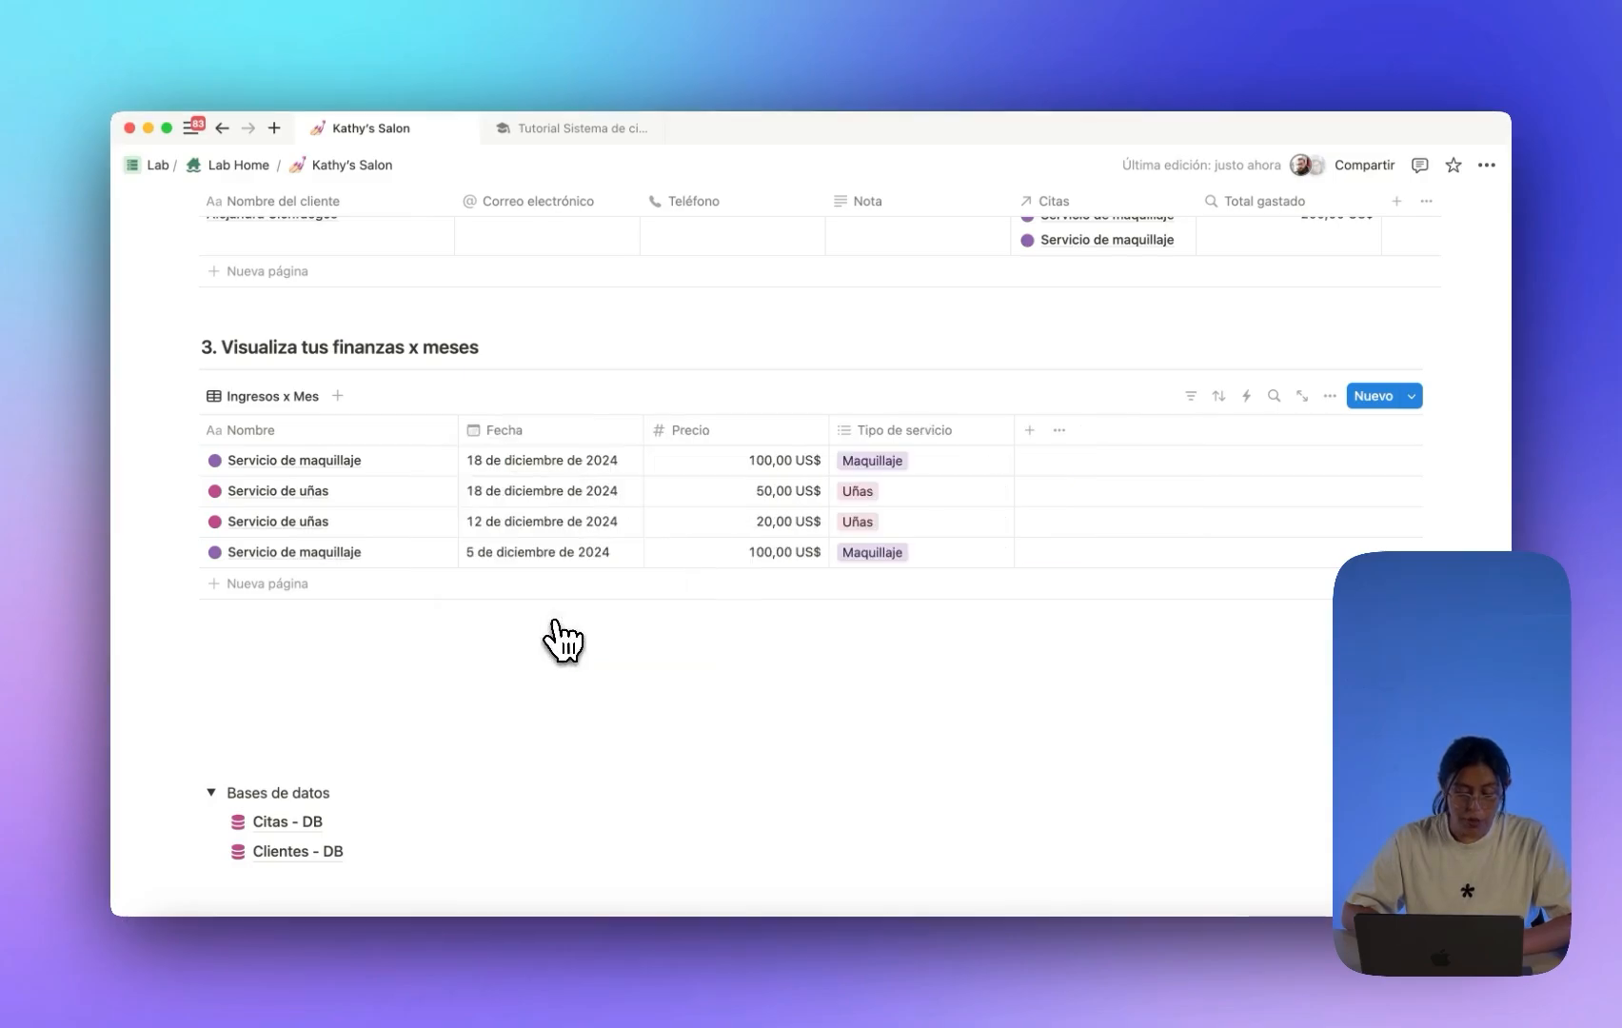
click(525, 437)
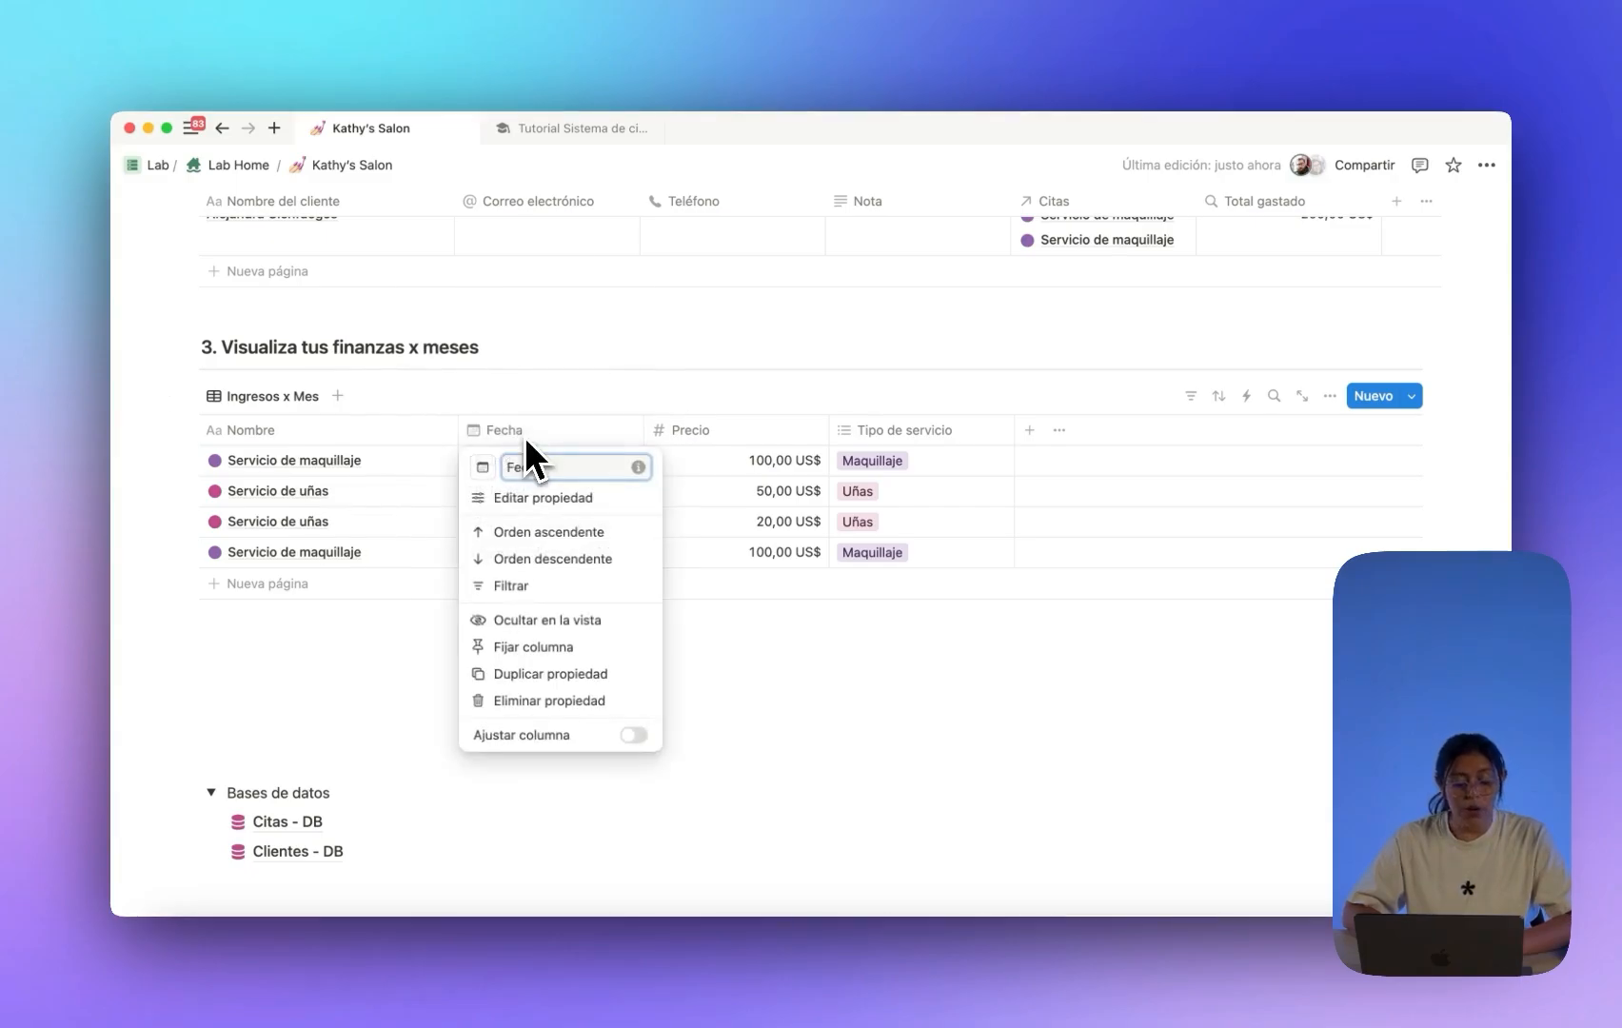
click(549, 624)
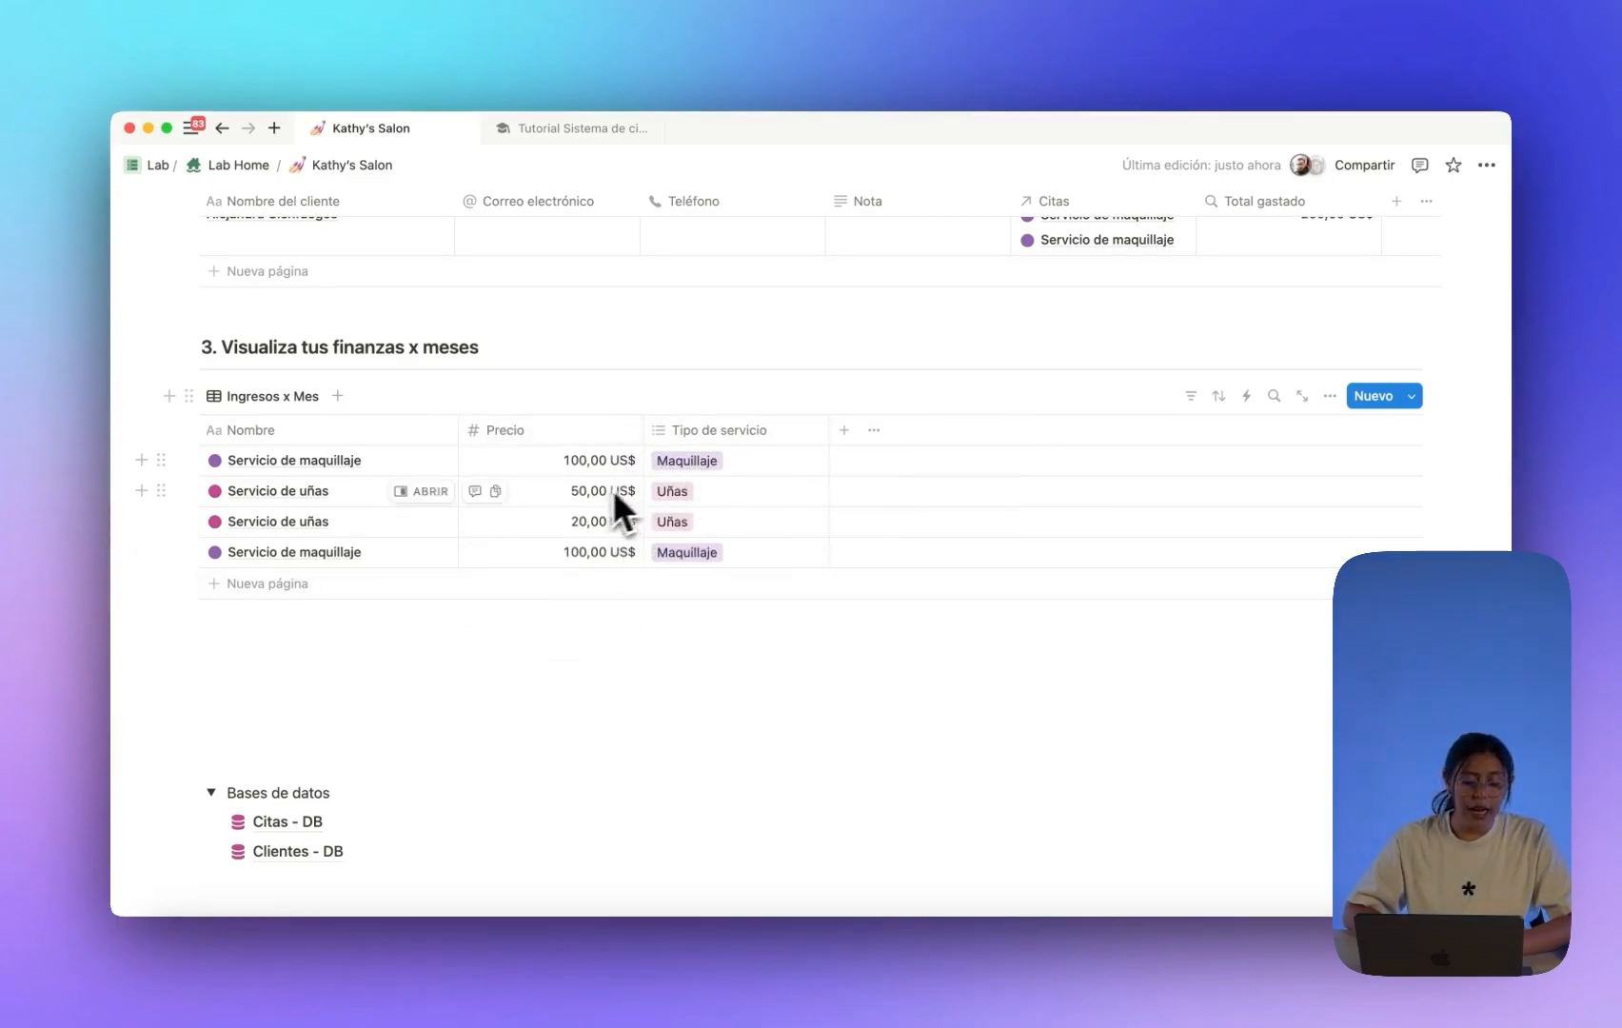
Add a Suma calculation under the Precio column, showing 270,00 US$.
click(580, 604)
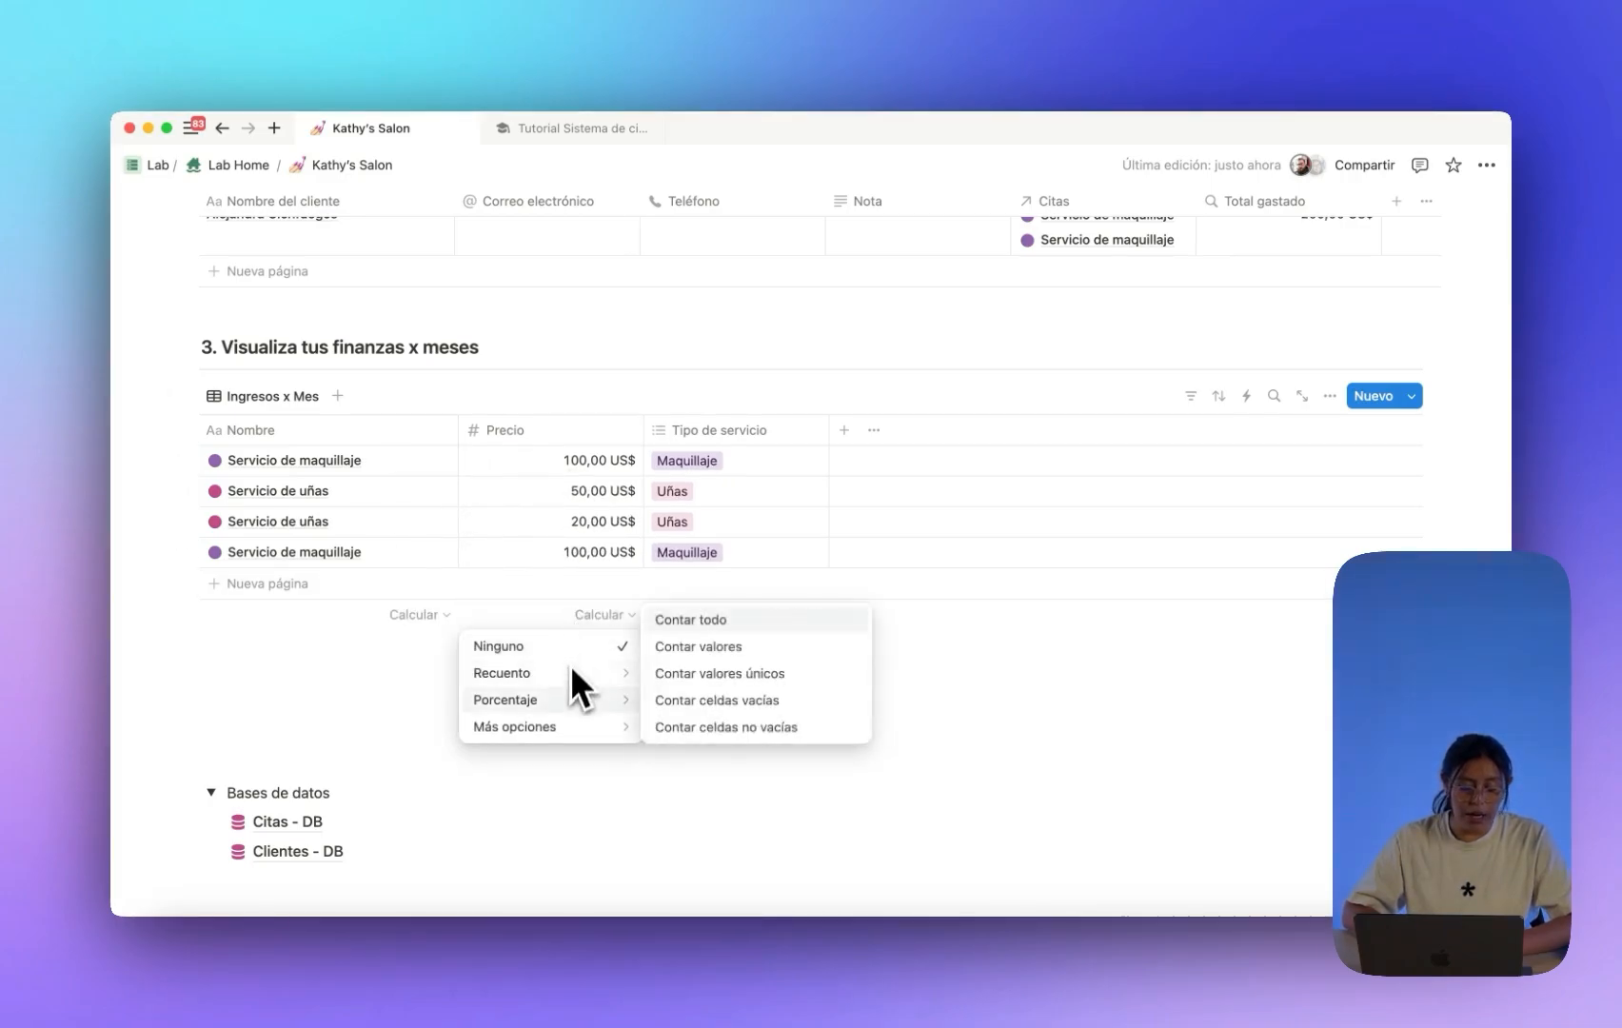
mouse_move(572, 726)
click(657, 660)
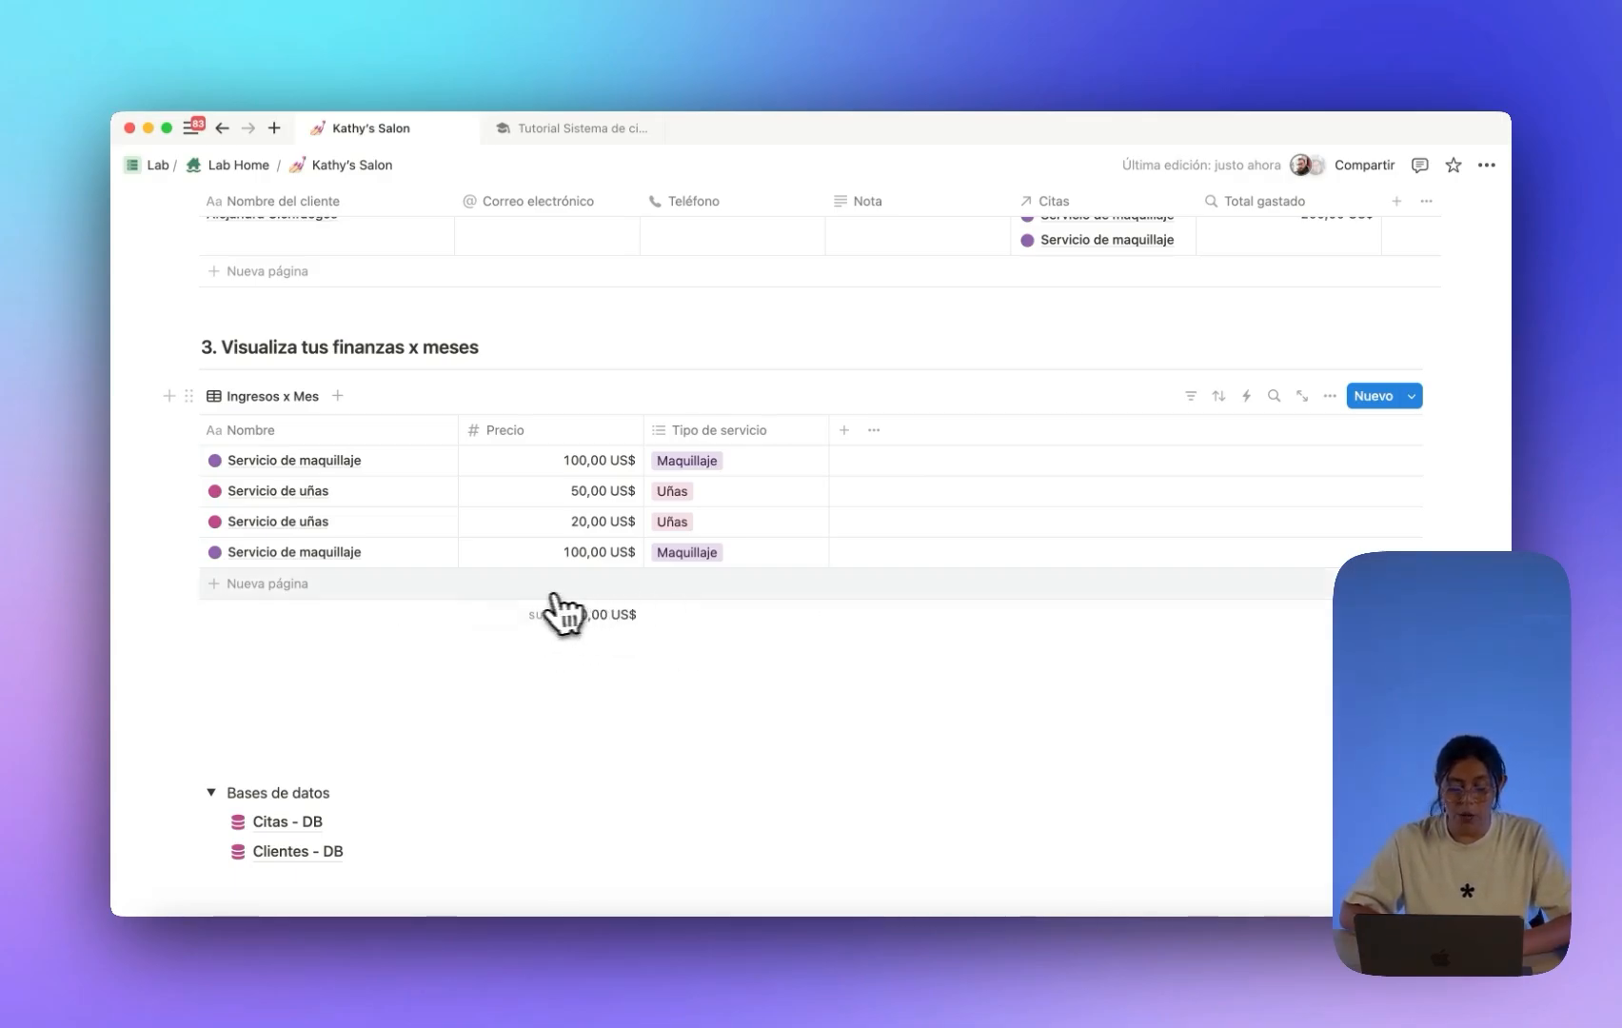
scroll(561, 614, down, 1)
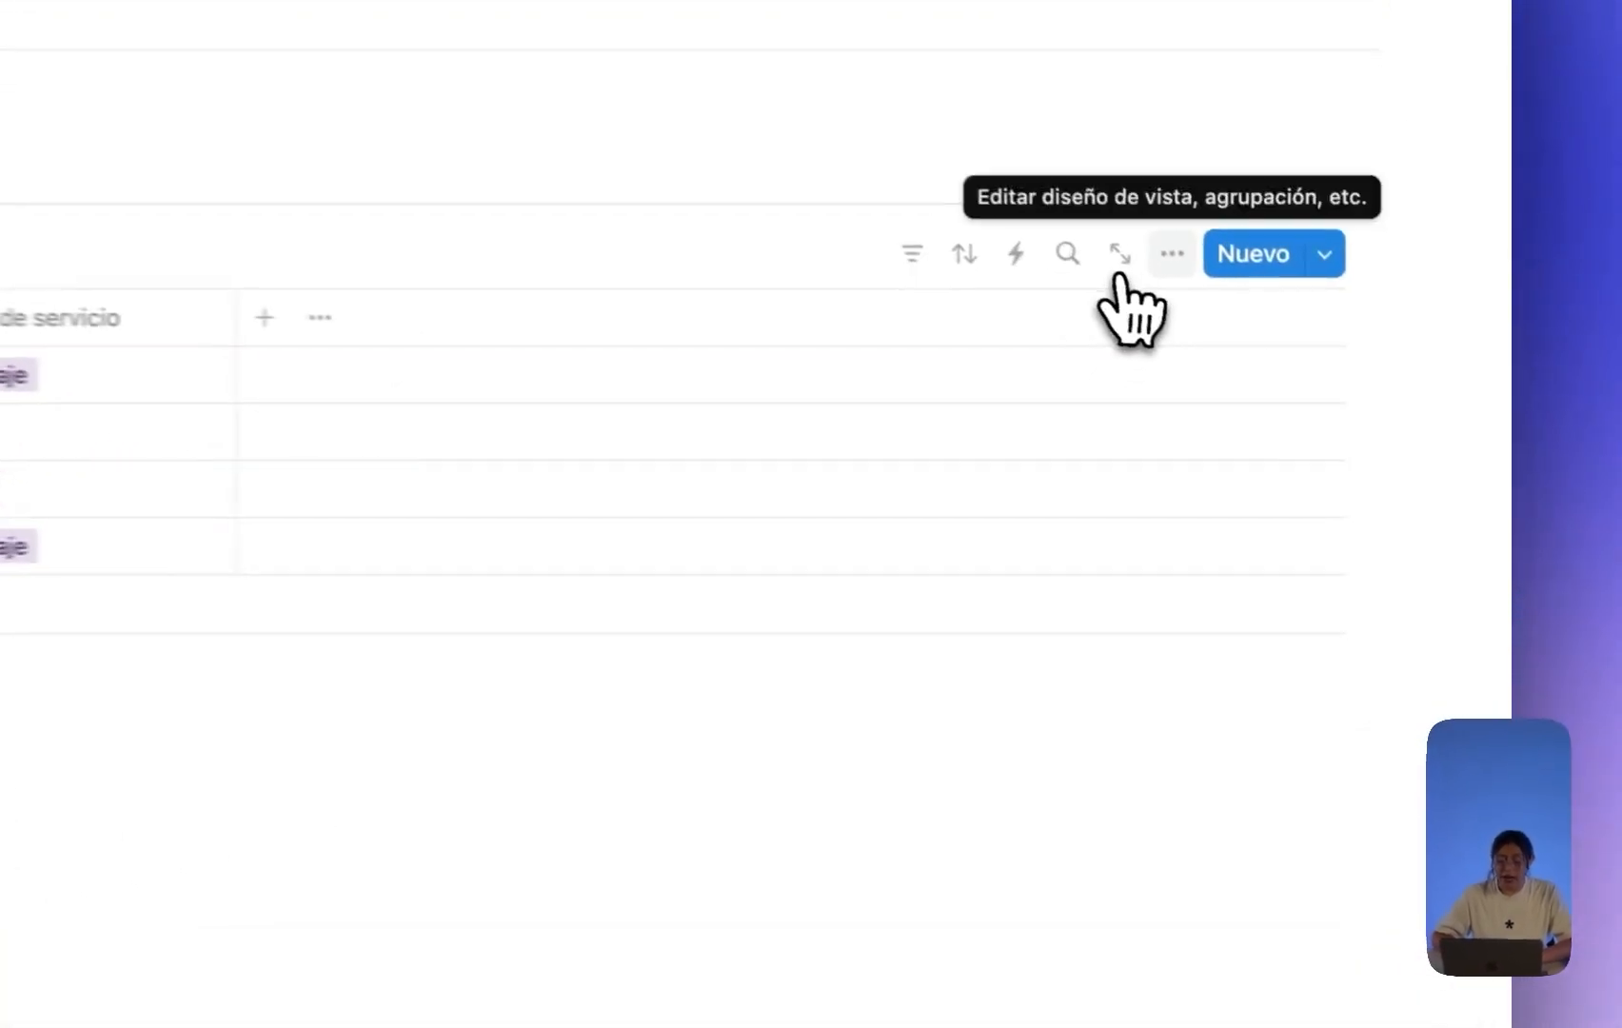
Group the Ingresos x Mes rows by Fecha, by month.
click(1322, 354)
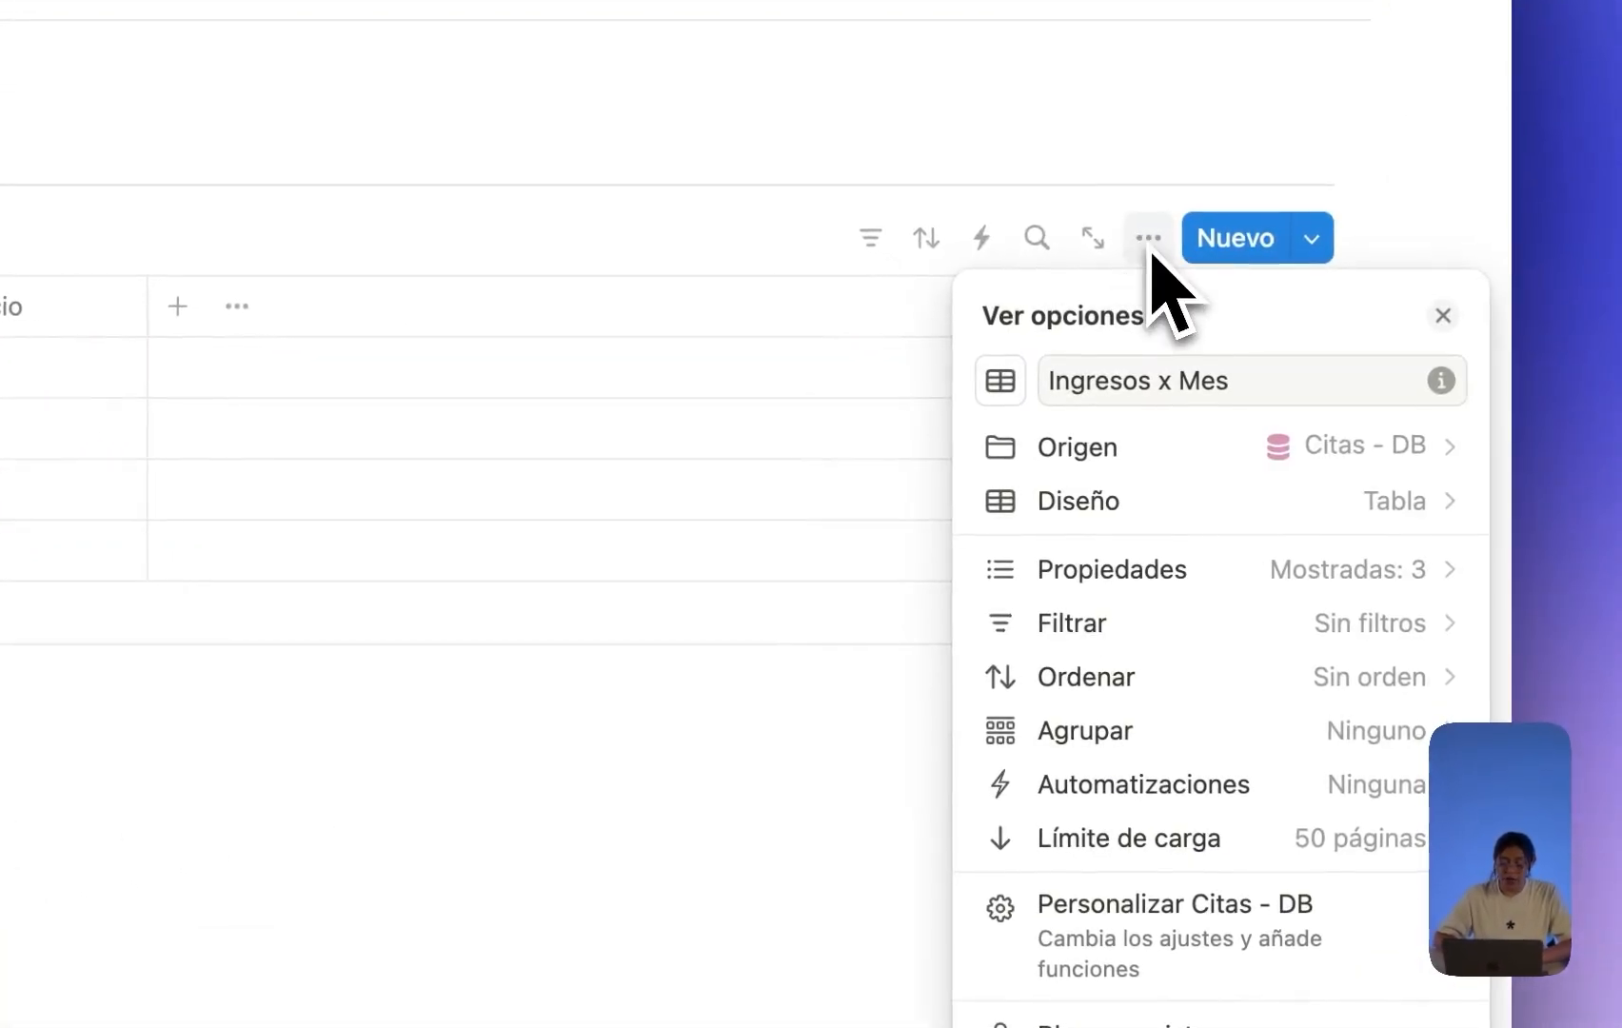
click(1192, 729)
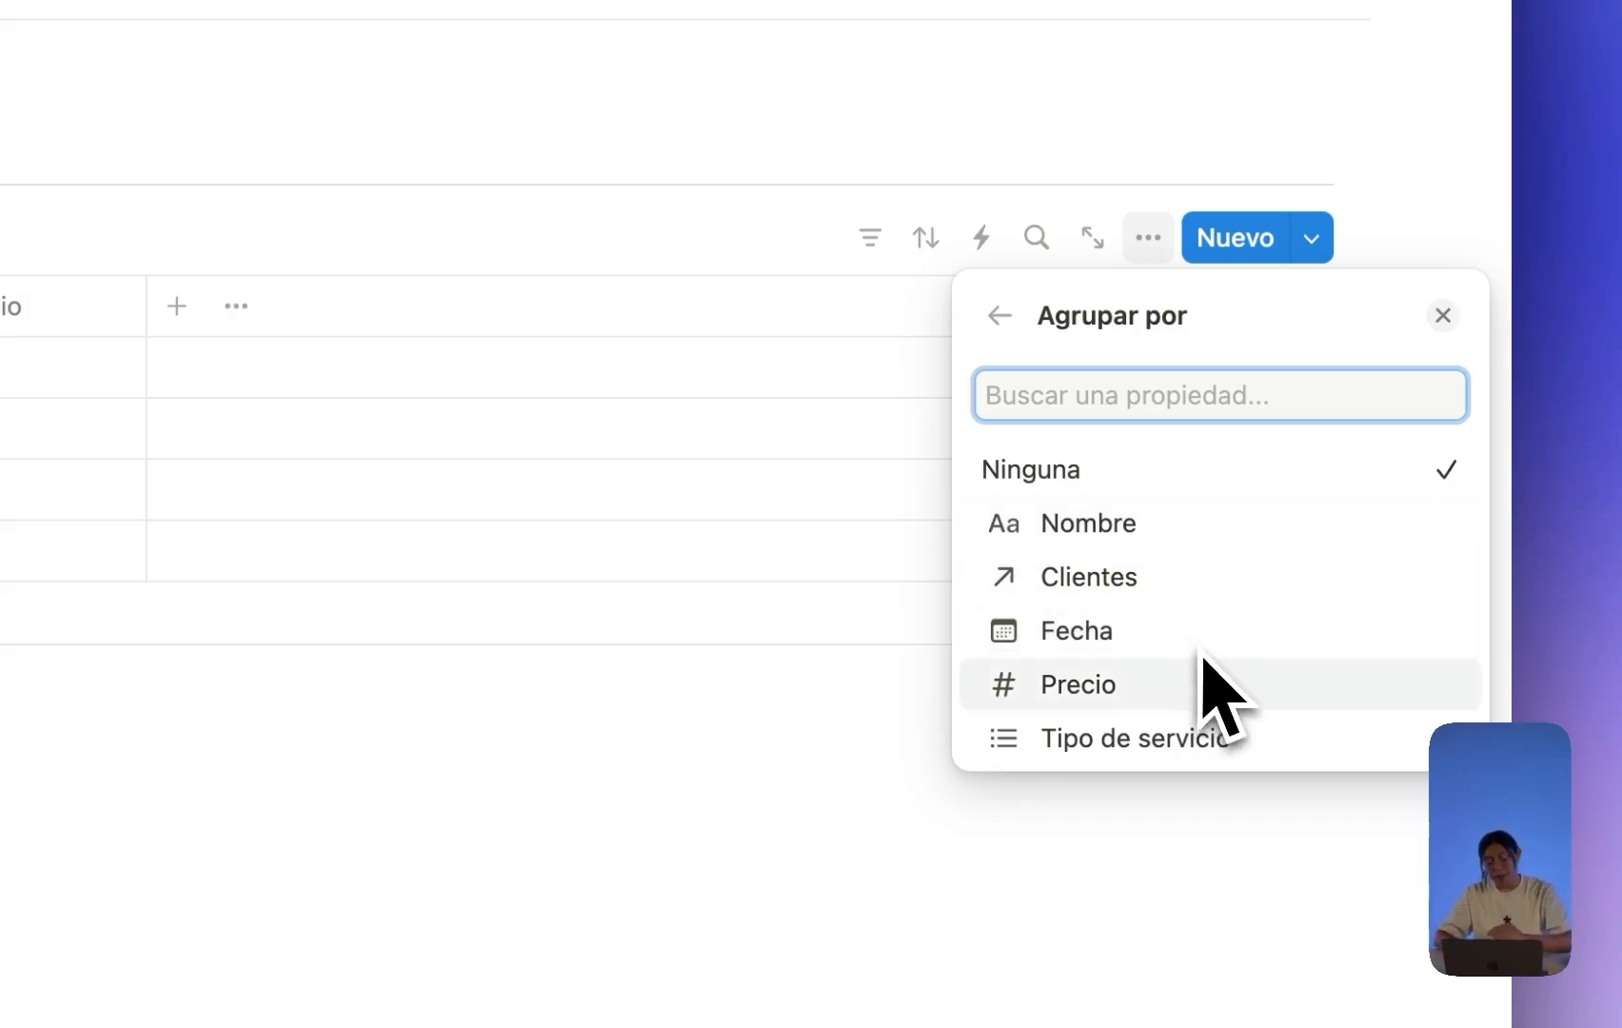
click(1146, 644)
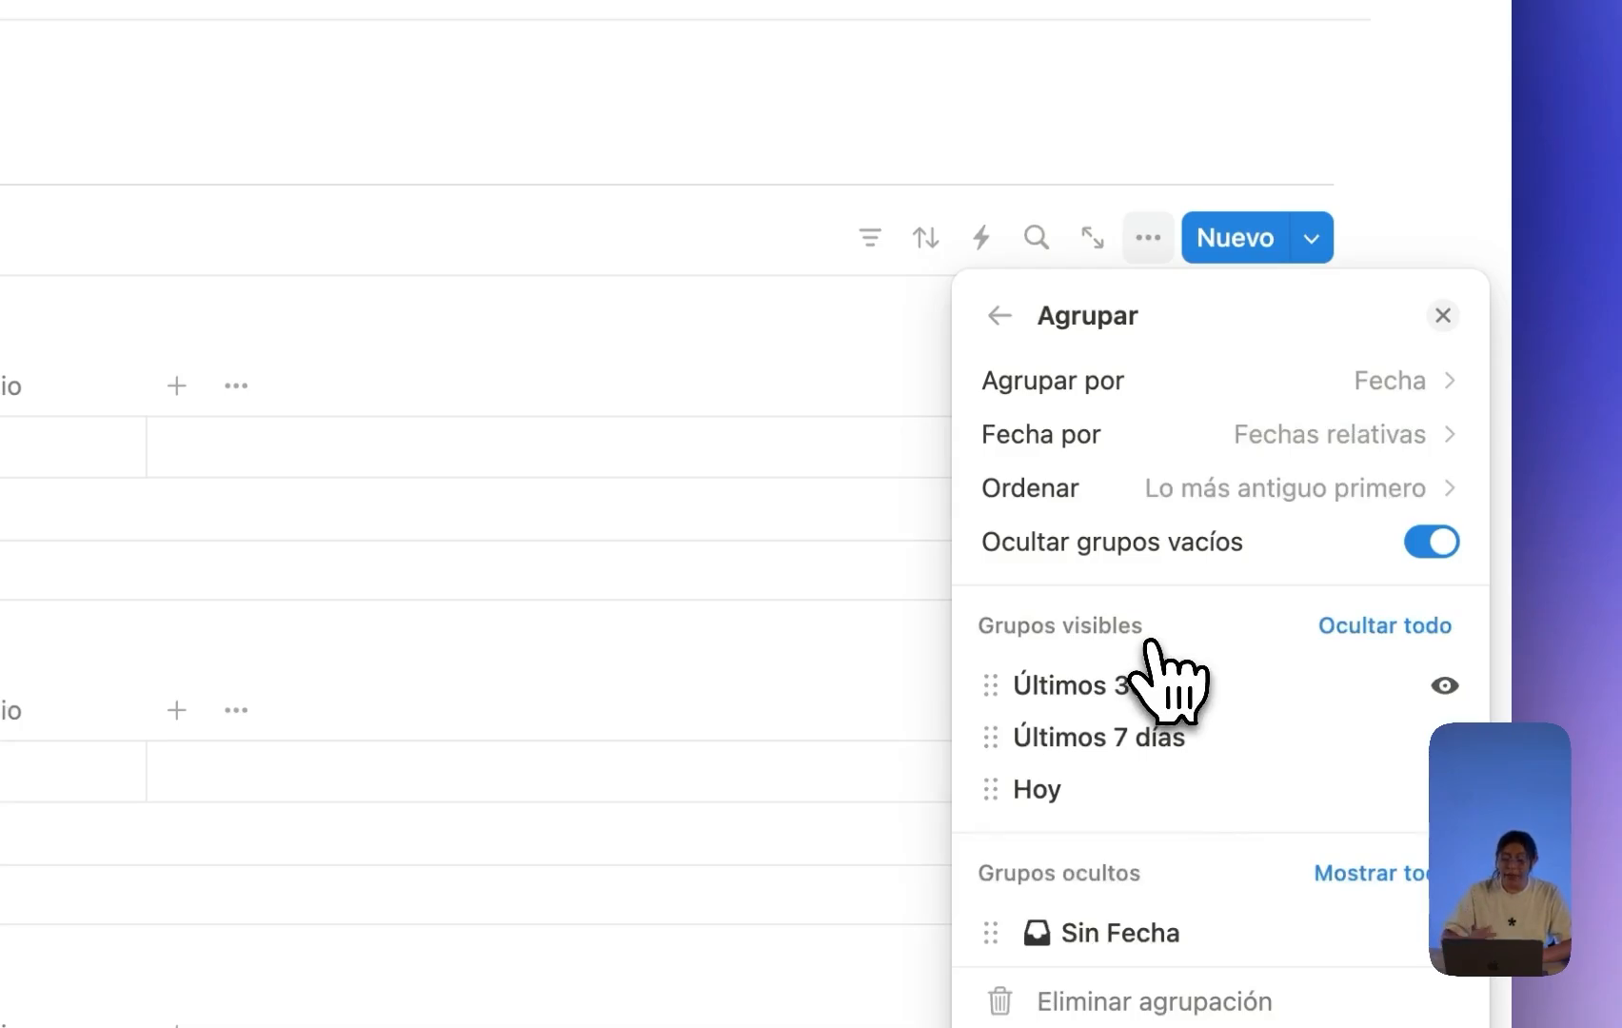
scroll(1237, 647, down, 3)
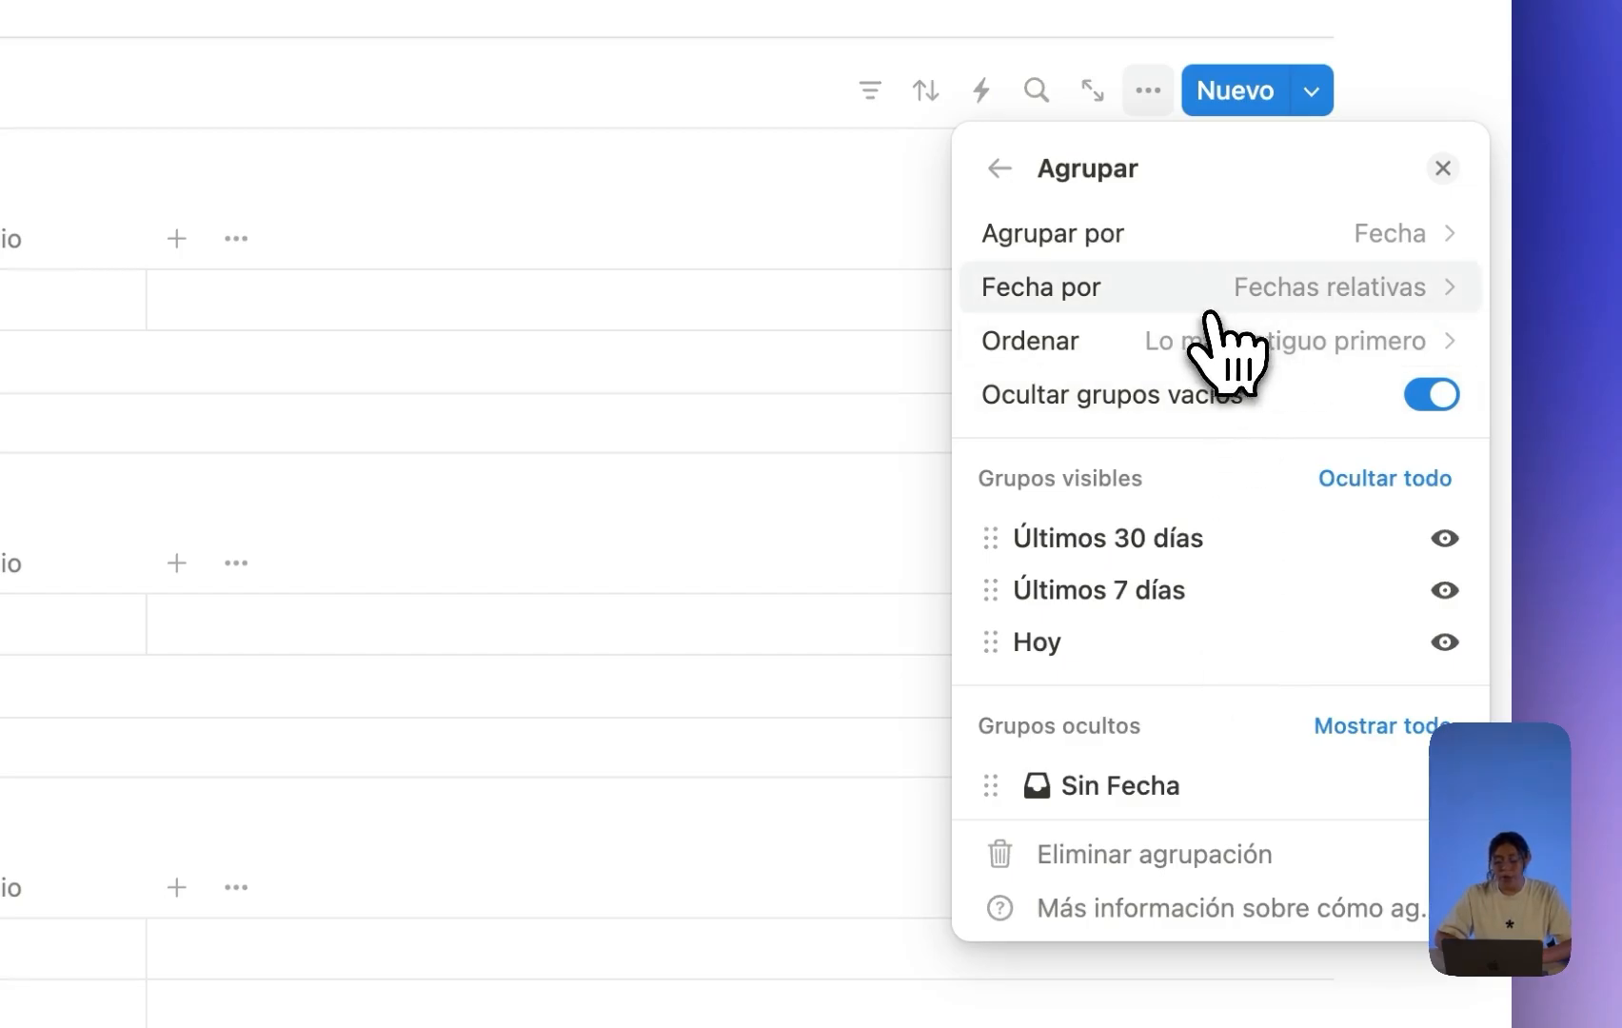
click(1242, 298)
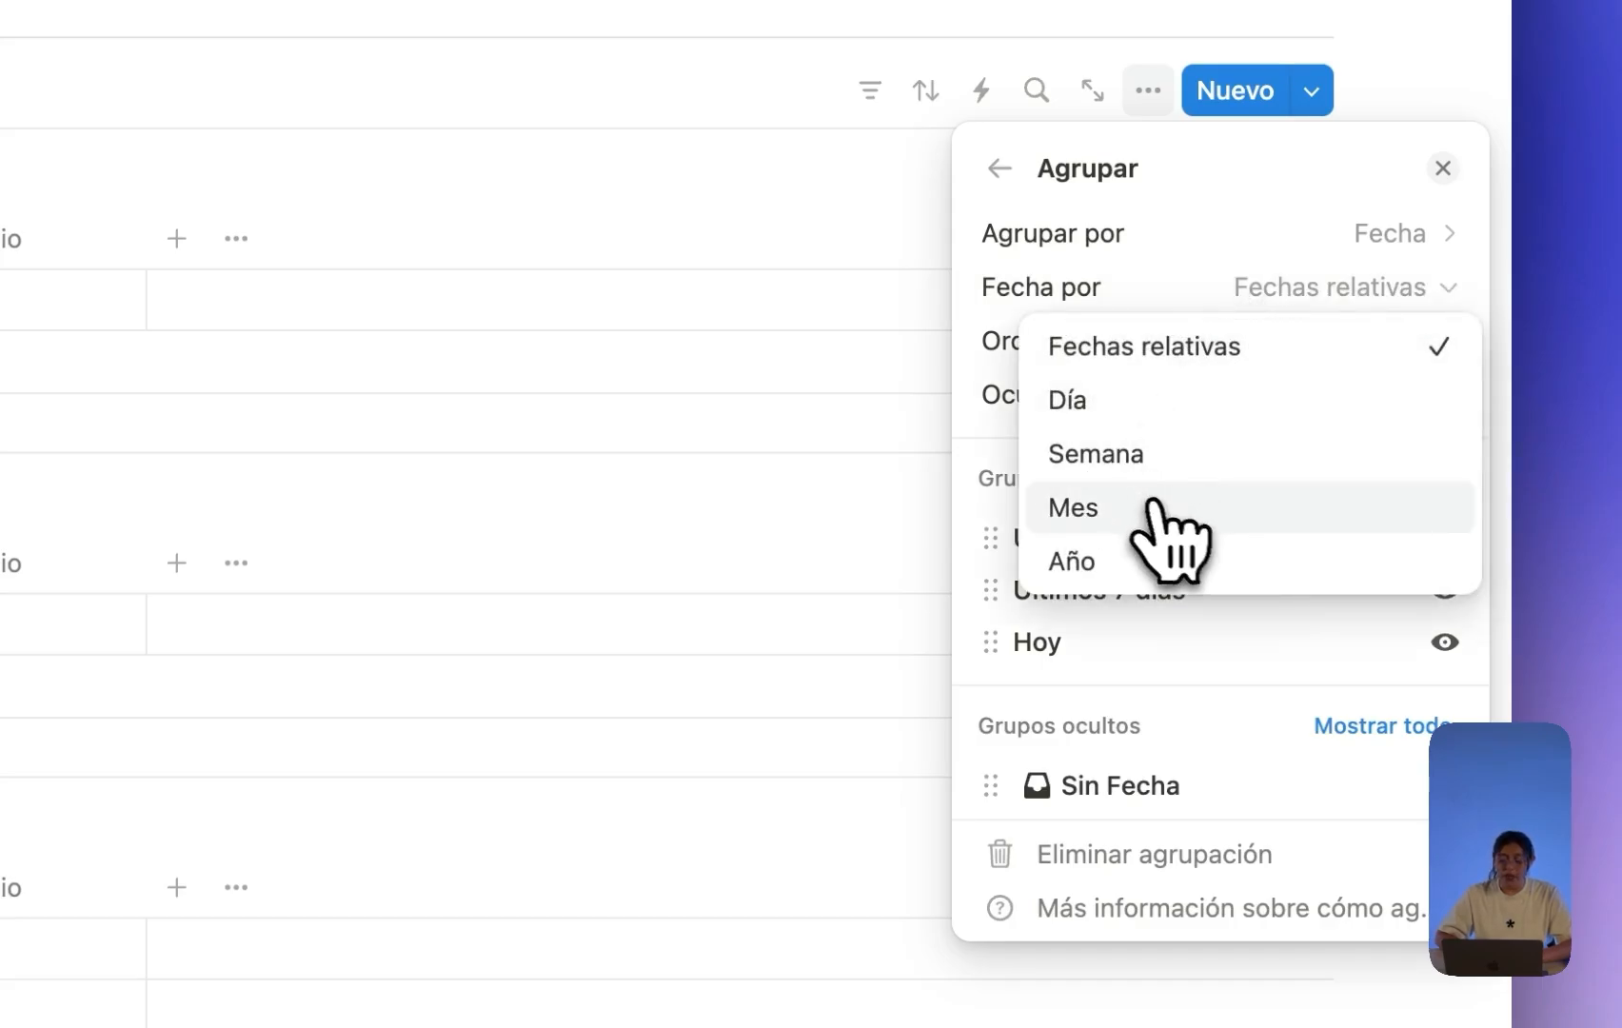
click(1155, 509)
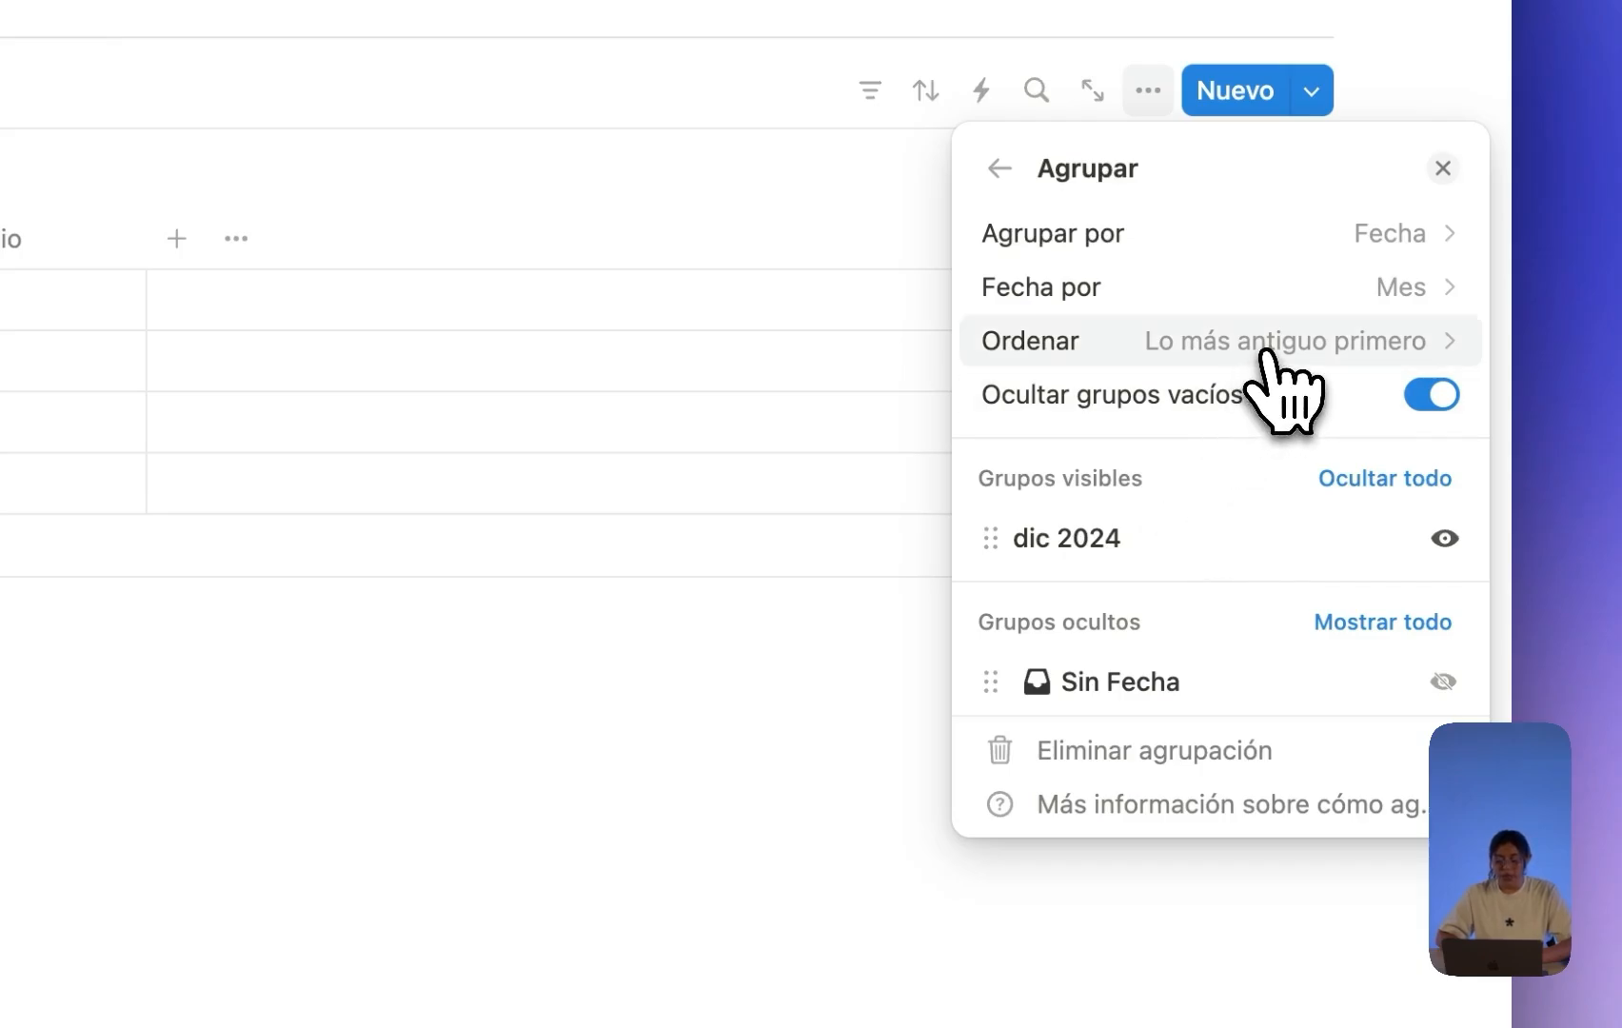
click(351, 780)
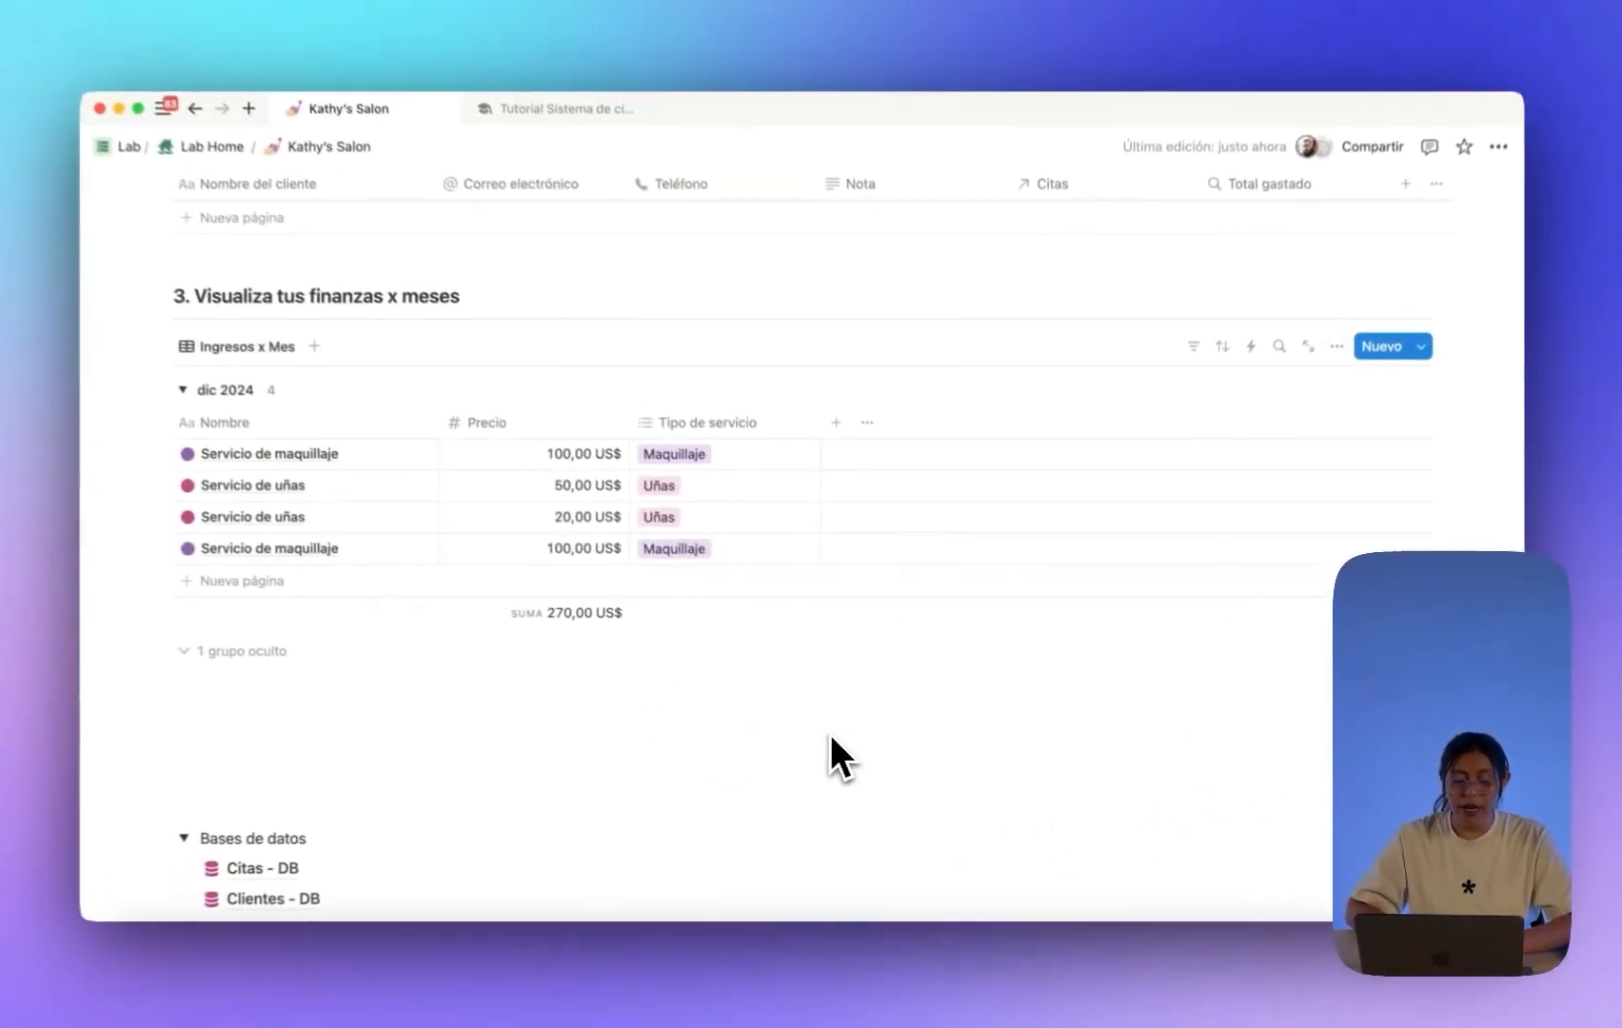
Collapse and expand the dic 2024 group twice to check it.
click(211, 402)
click(211, 401)
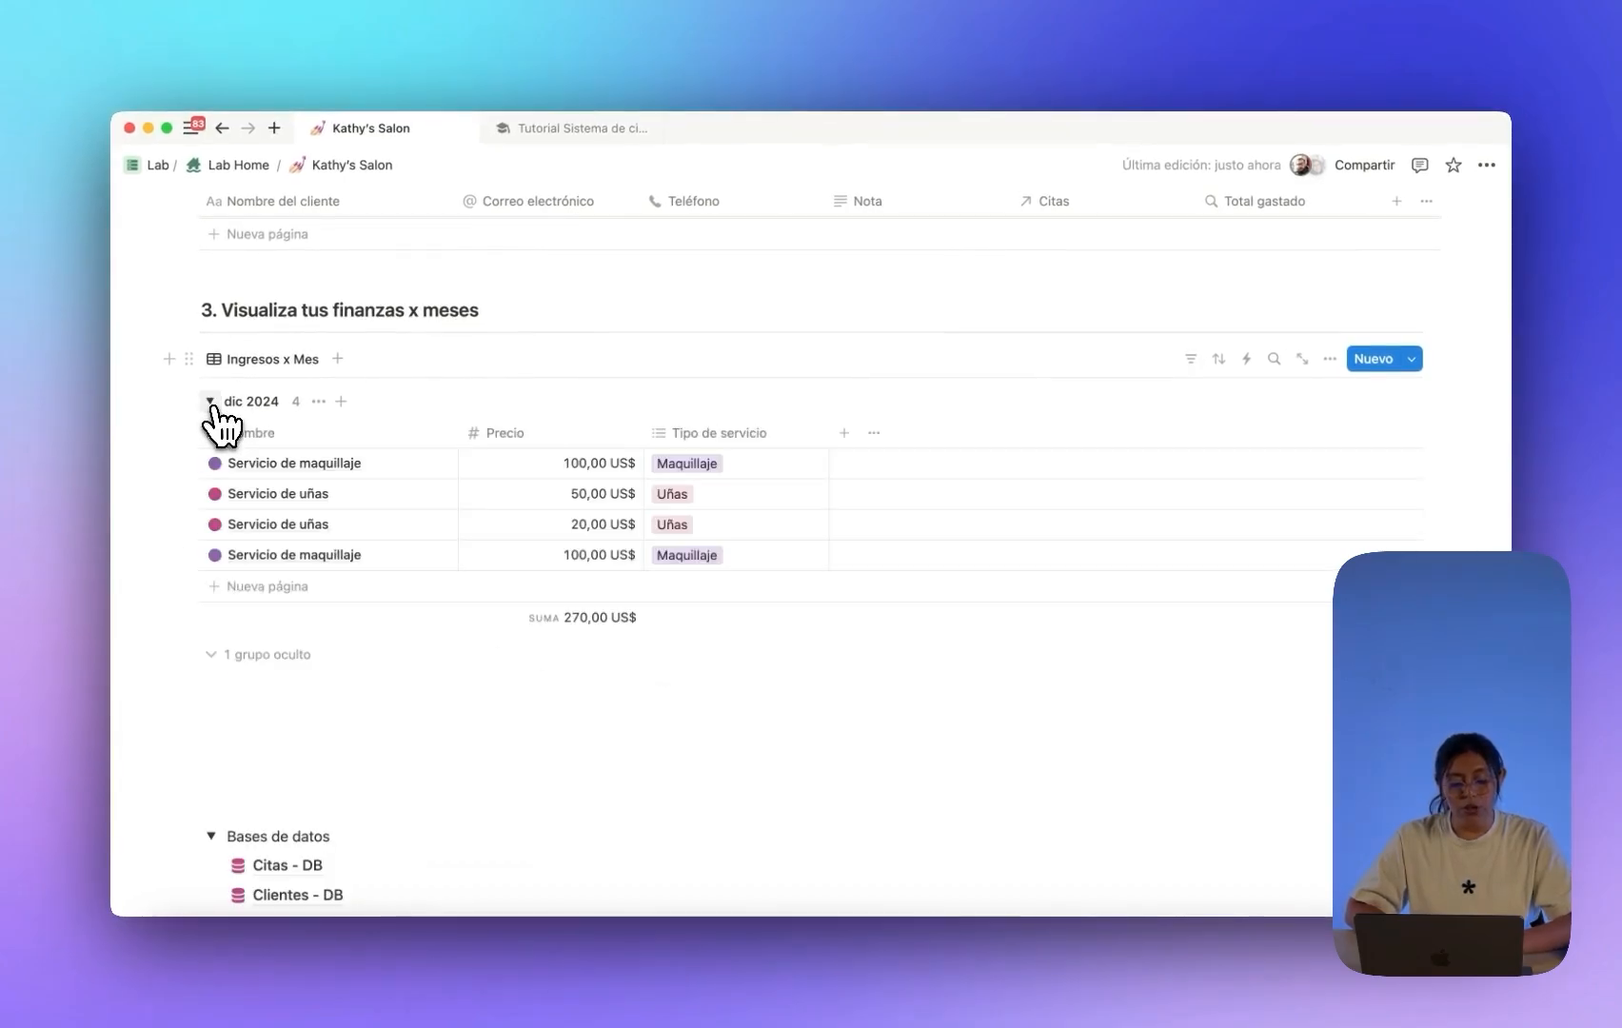
click(211, 402)
click(210, 402)
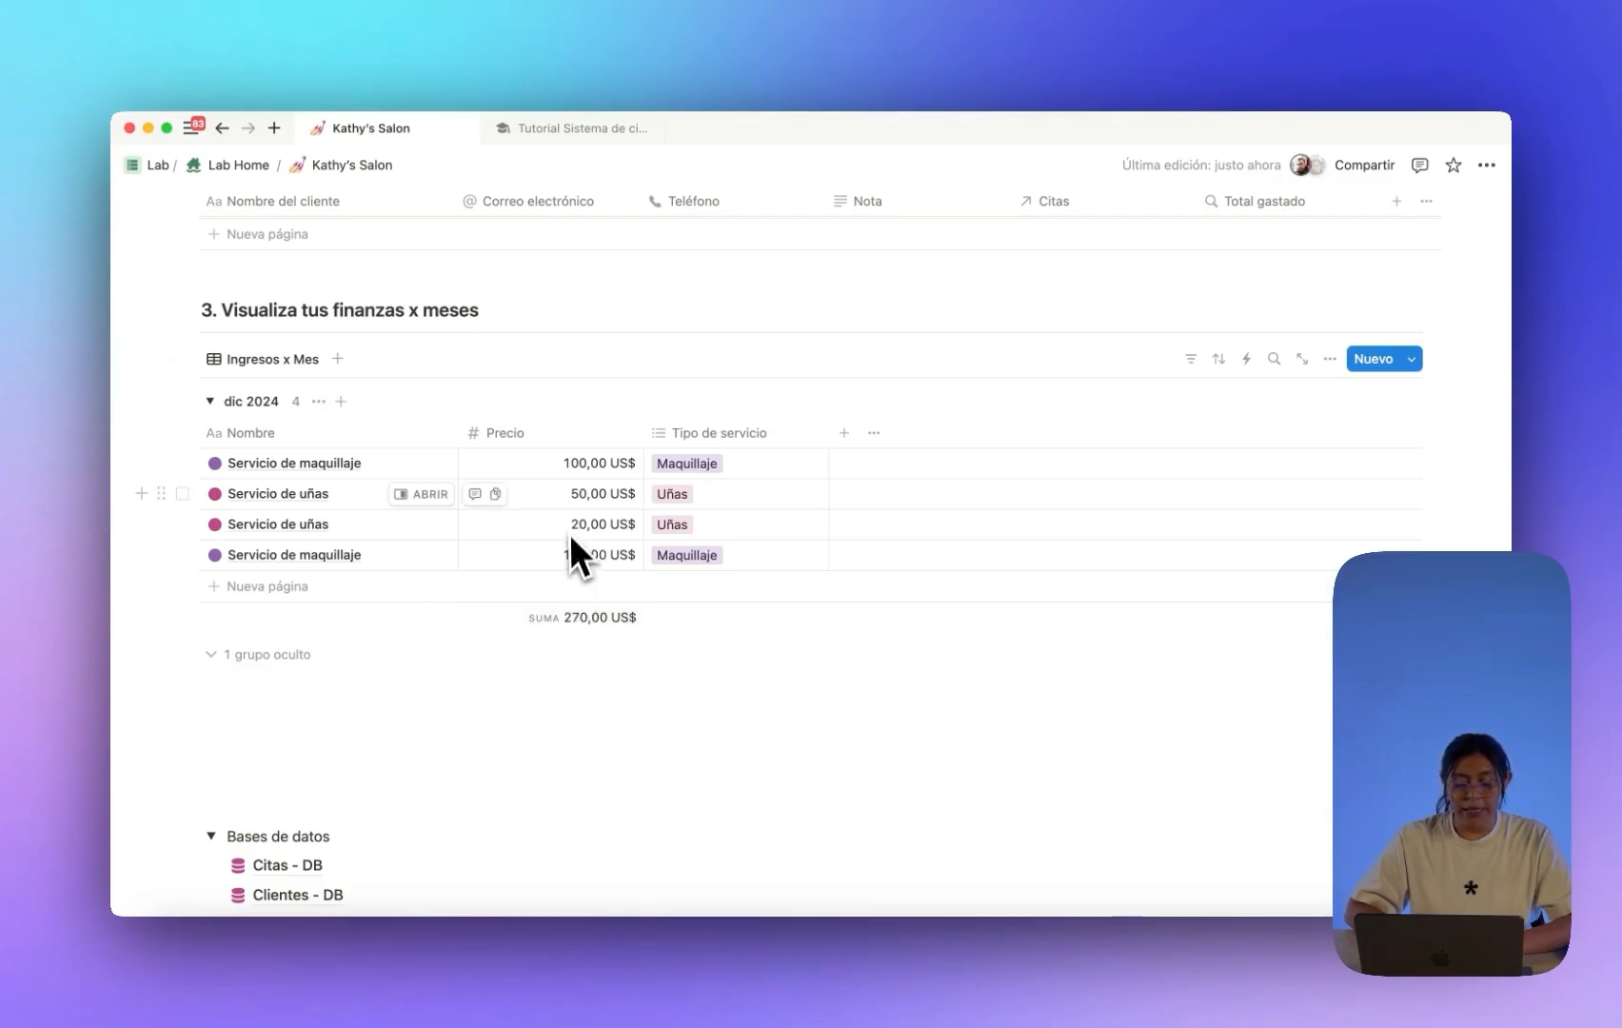
Switch the appointments calendar to the month view.
scroll(569, 528, up, 5)
scroll(569, 525, up, 4)
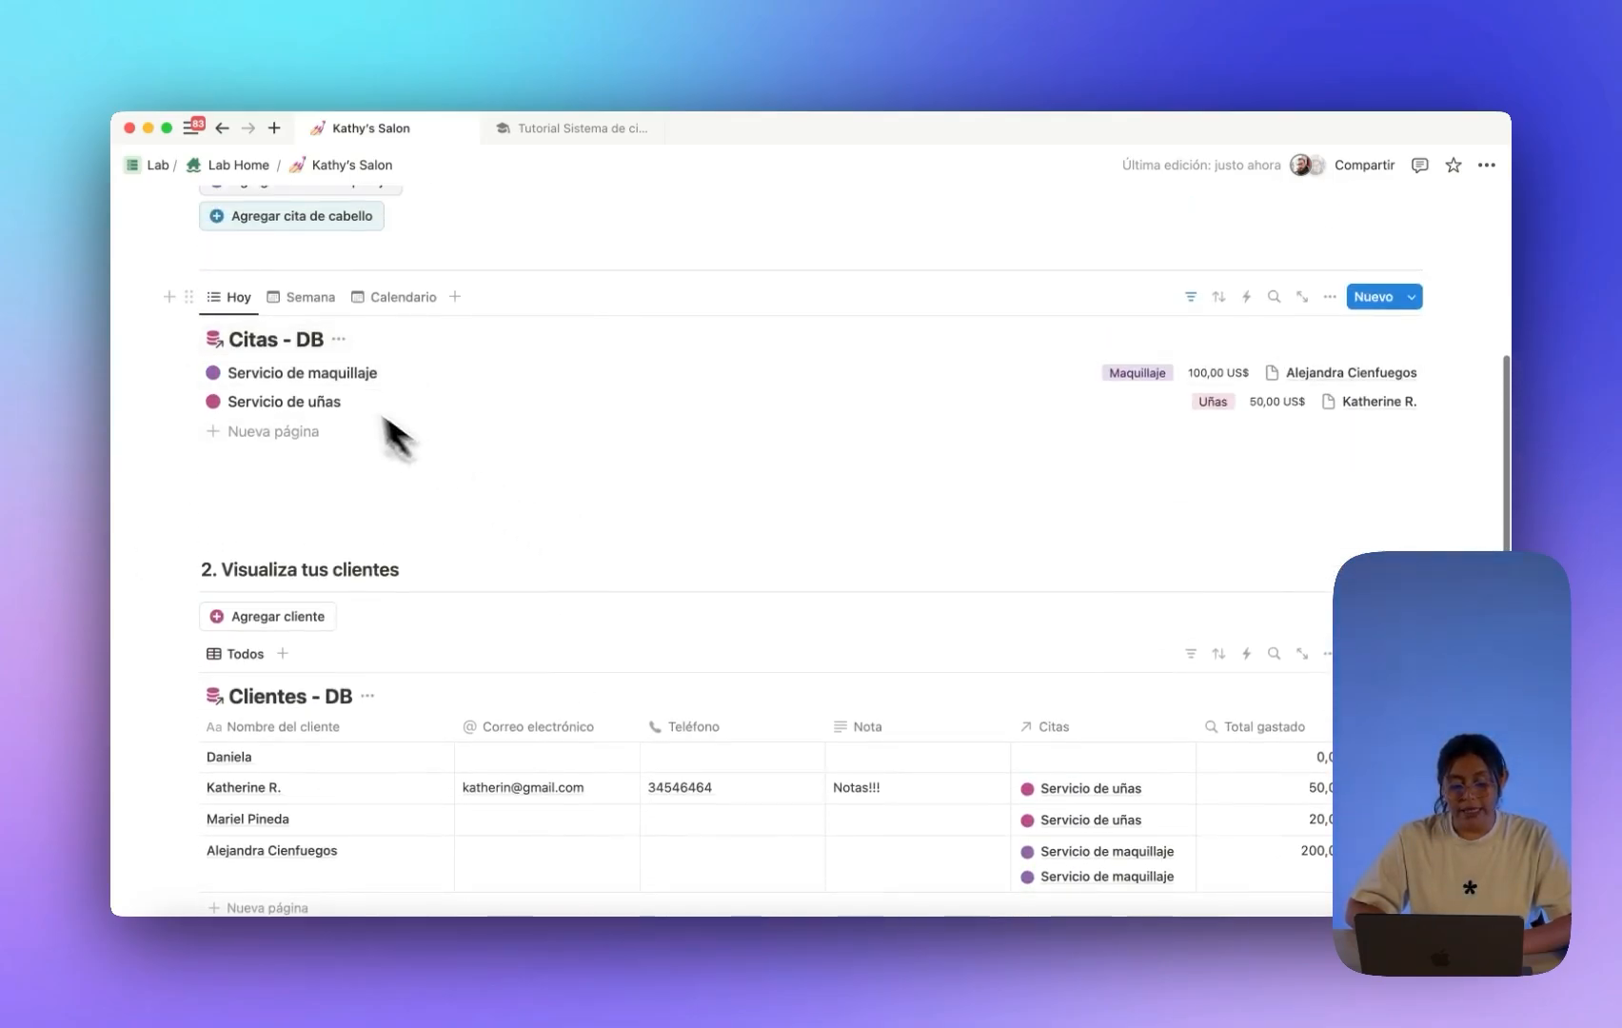
click(303, 297)
scroll(420, 380, down, 1)
click(400, 240)
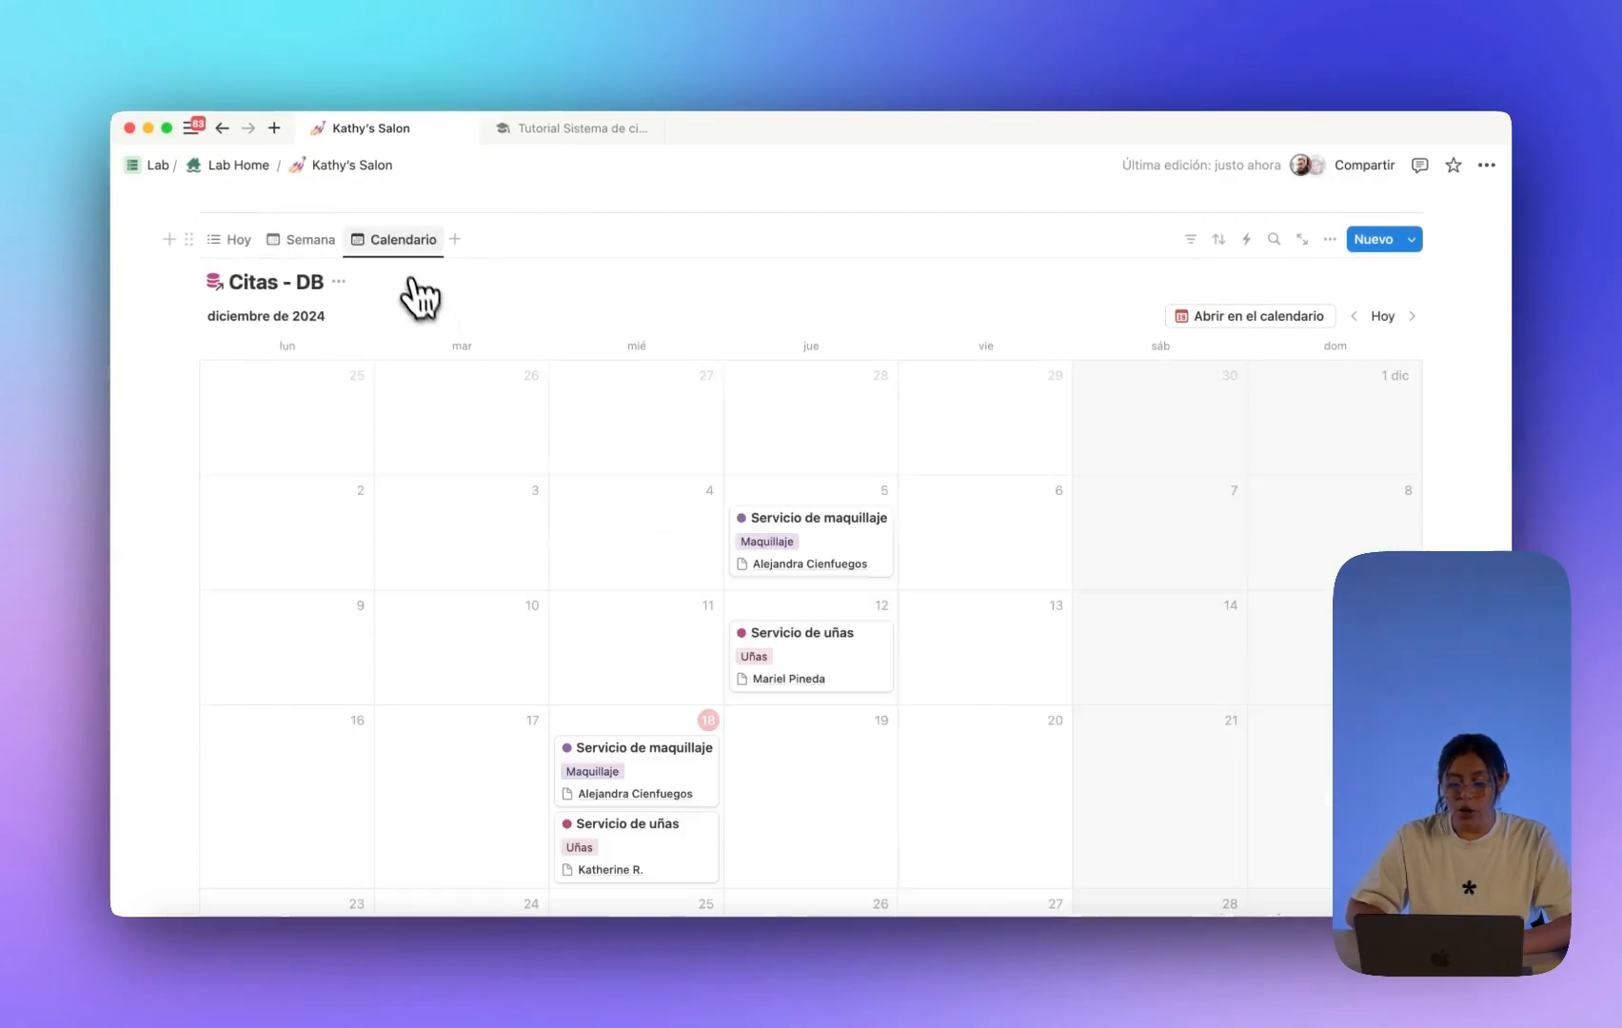
scroll(628, 419, down, 2)
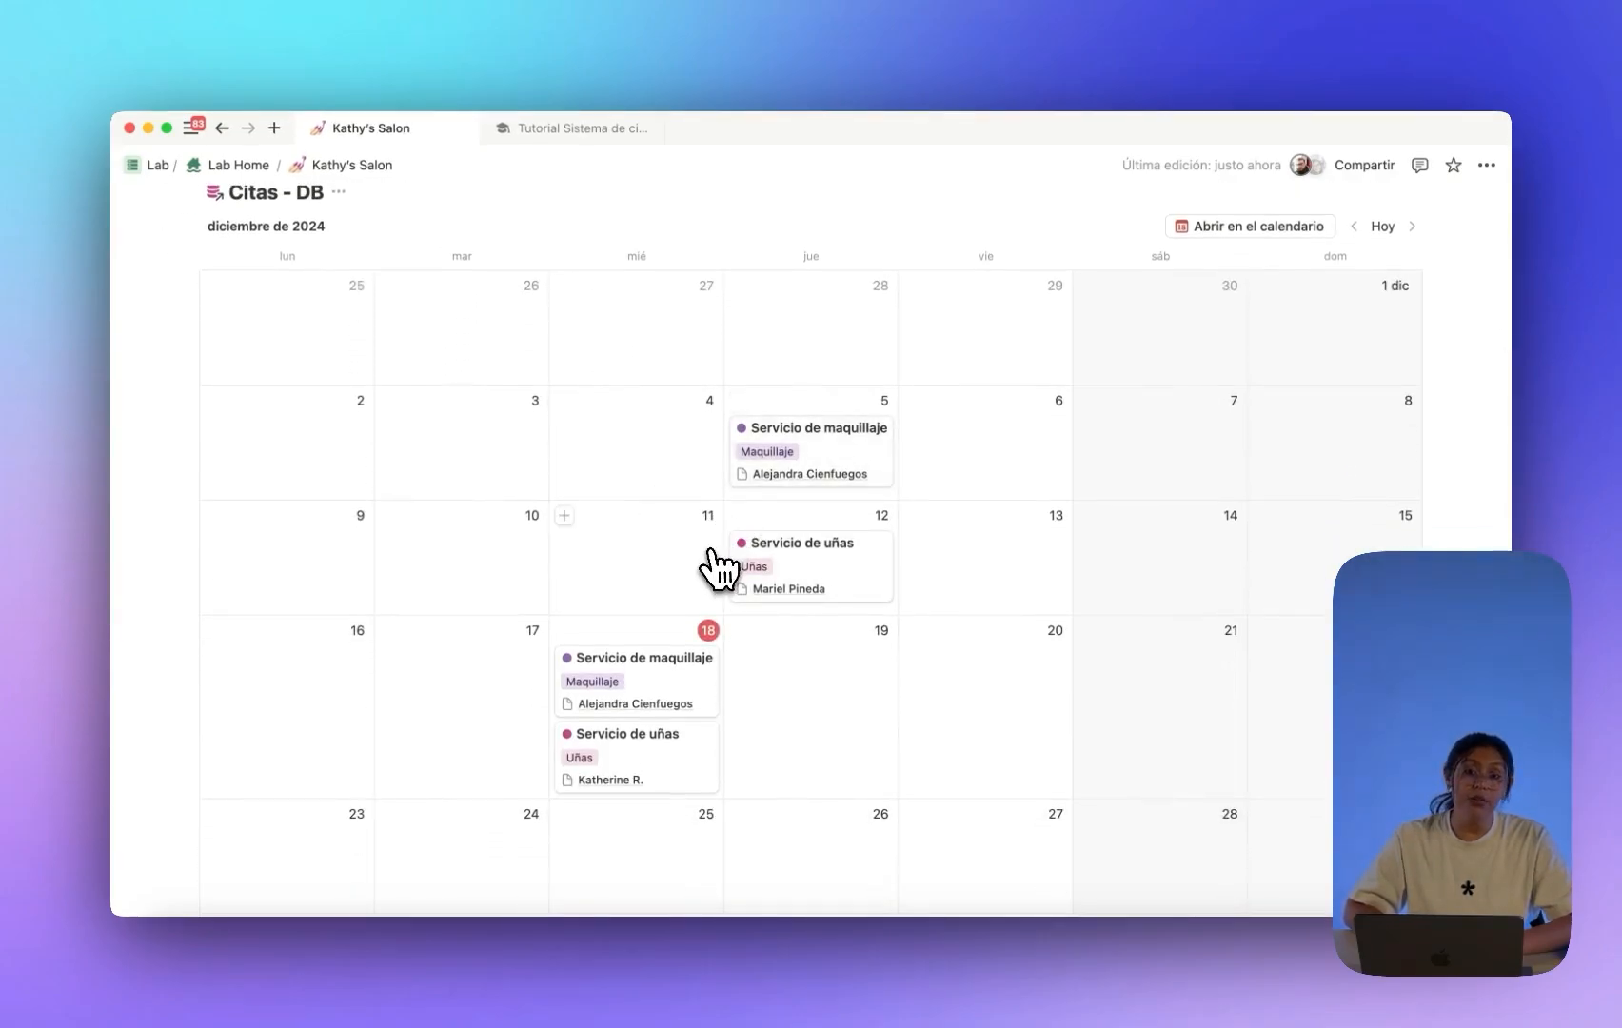
scroll(709, 576, up, 1)
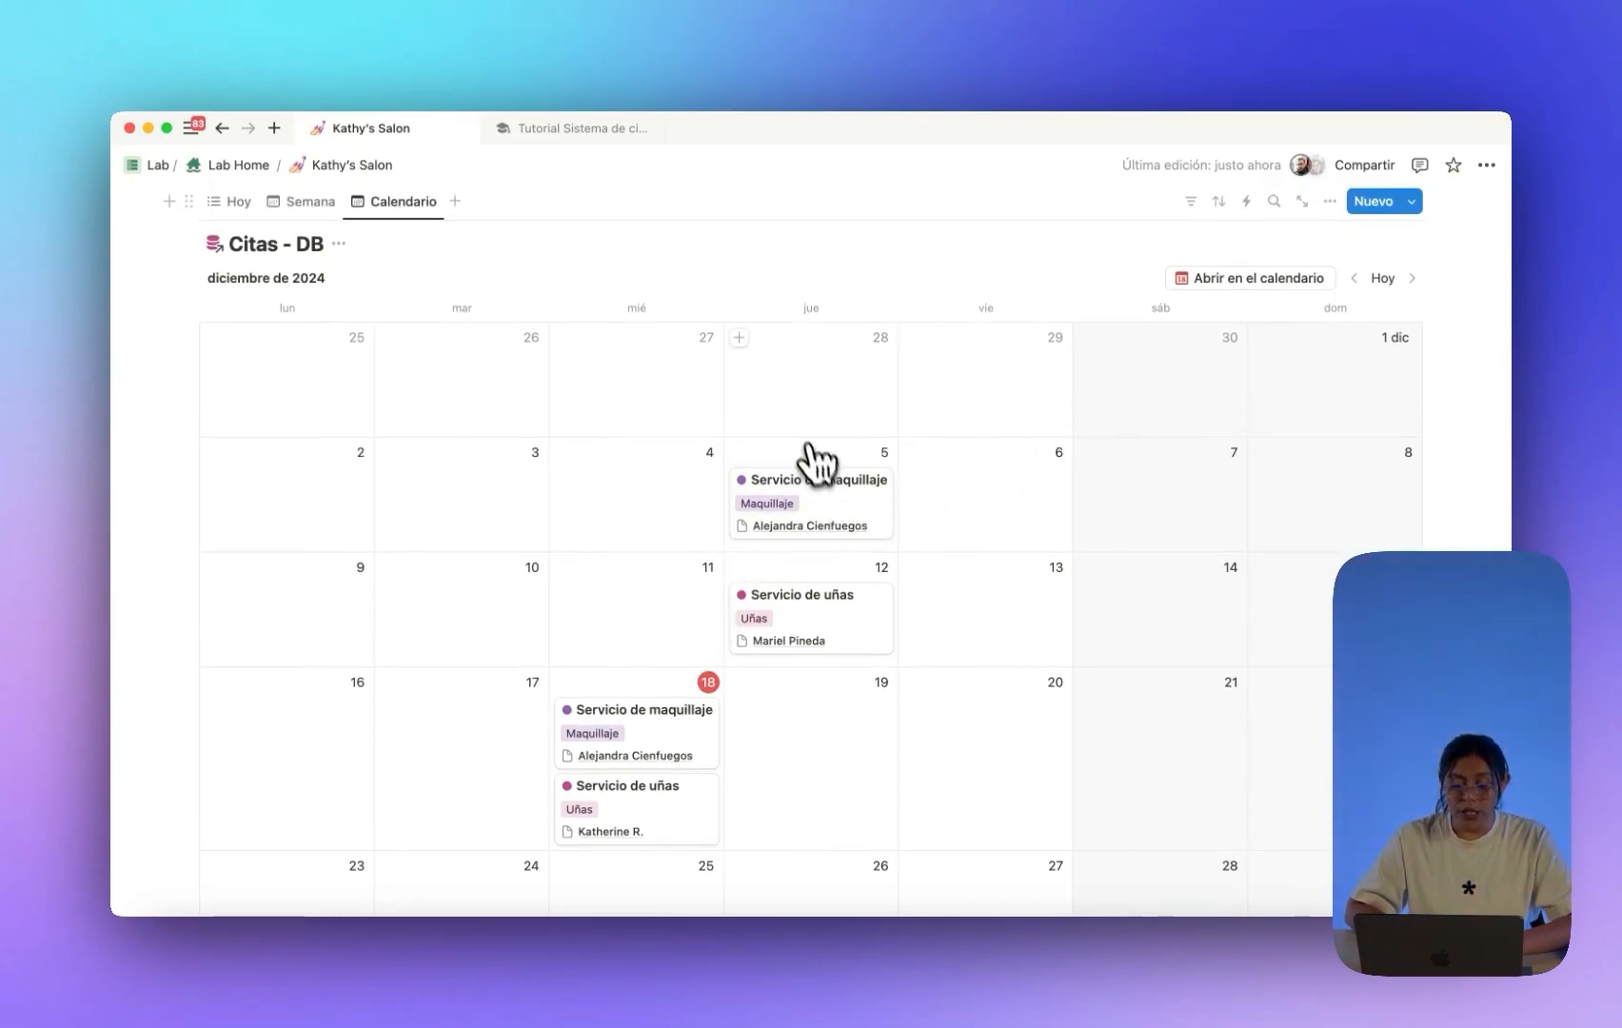
Reschedule the 5 December makeup appointment to 6 November 2024.
click(804, 502)
click(837, 571)
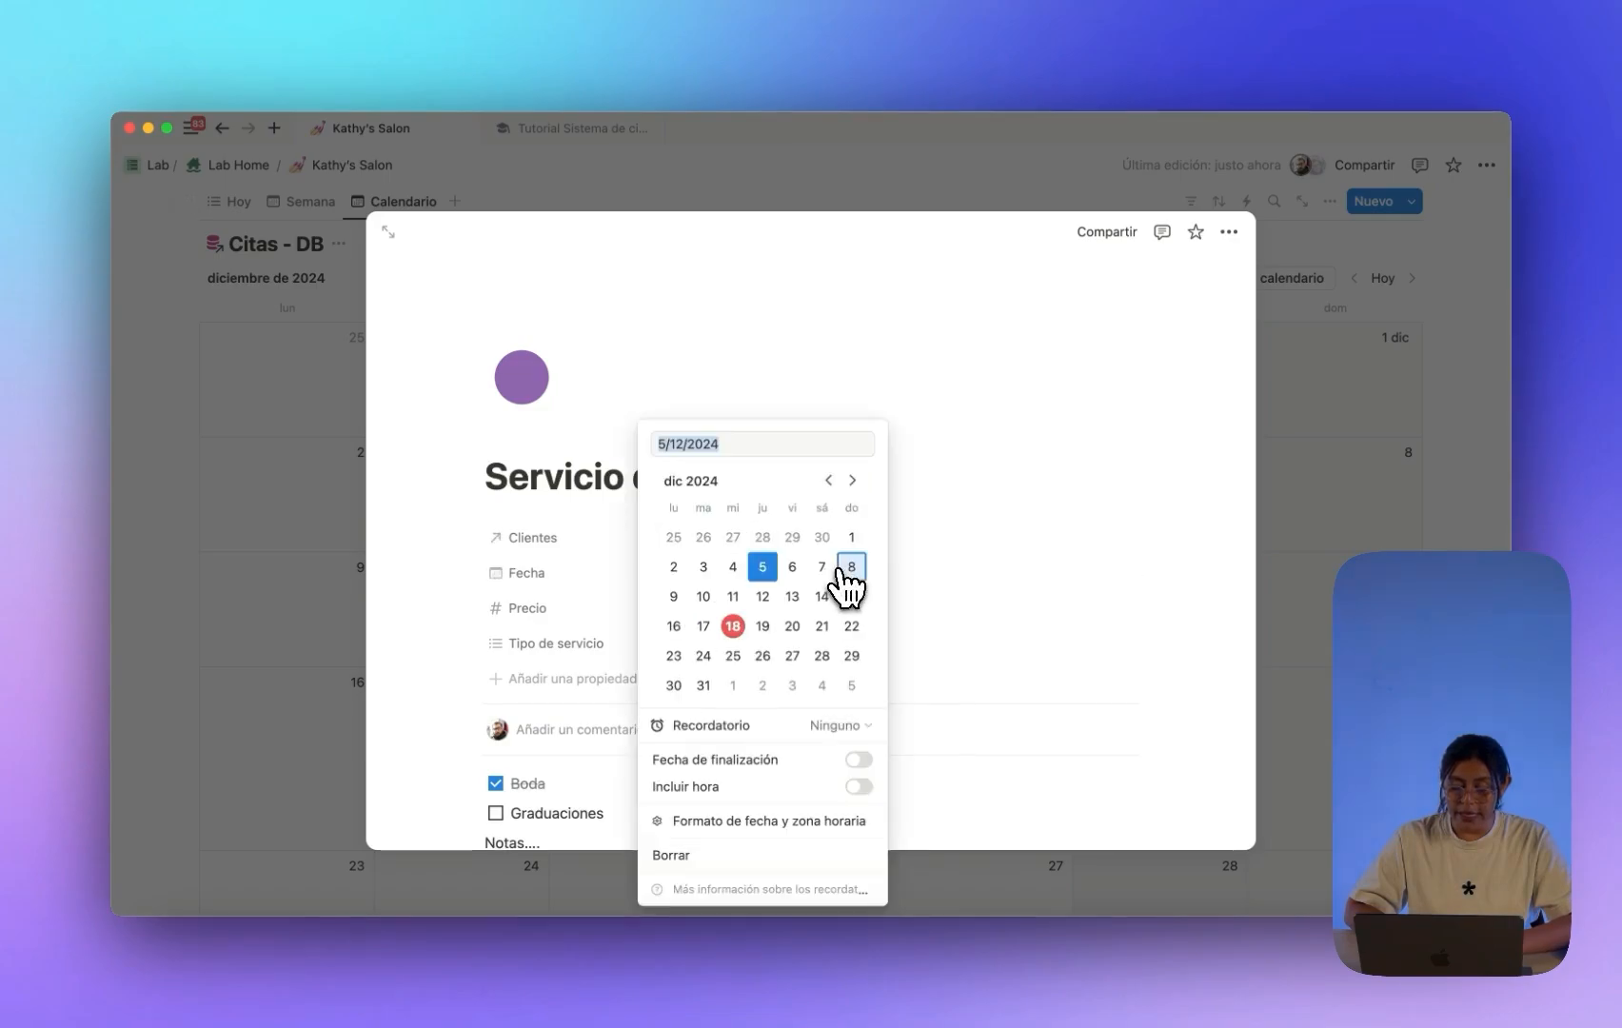
click(828, 480)
click(733, 566)
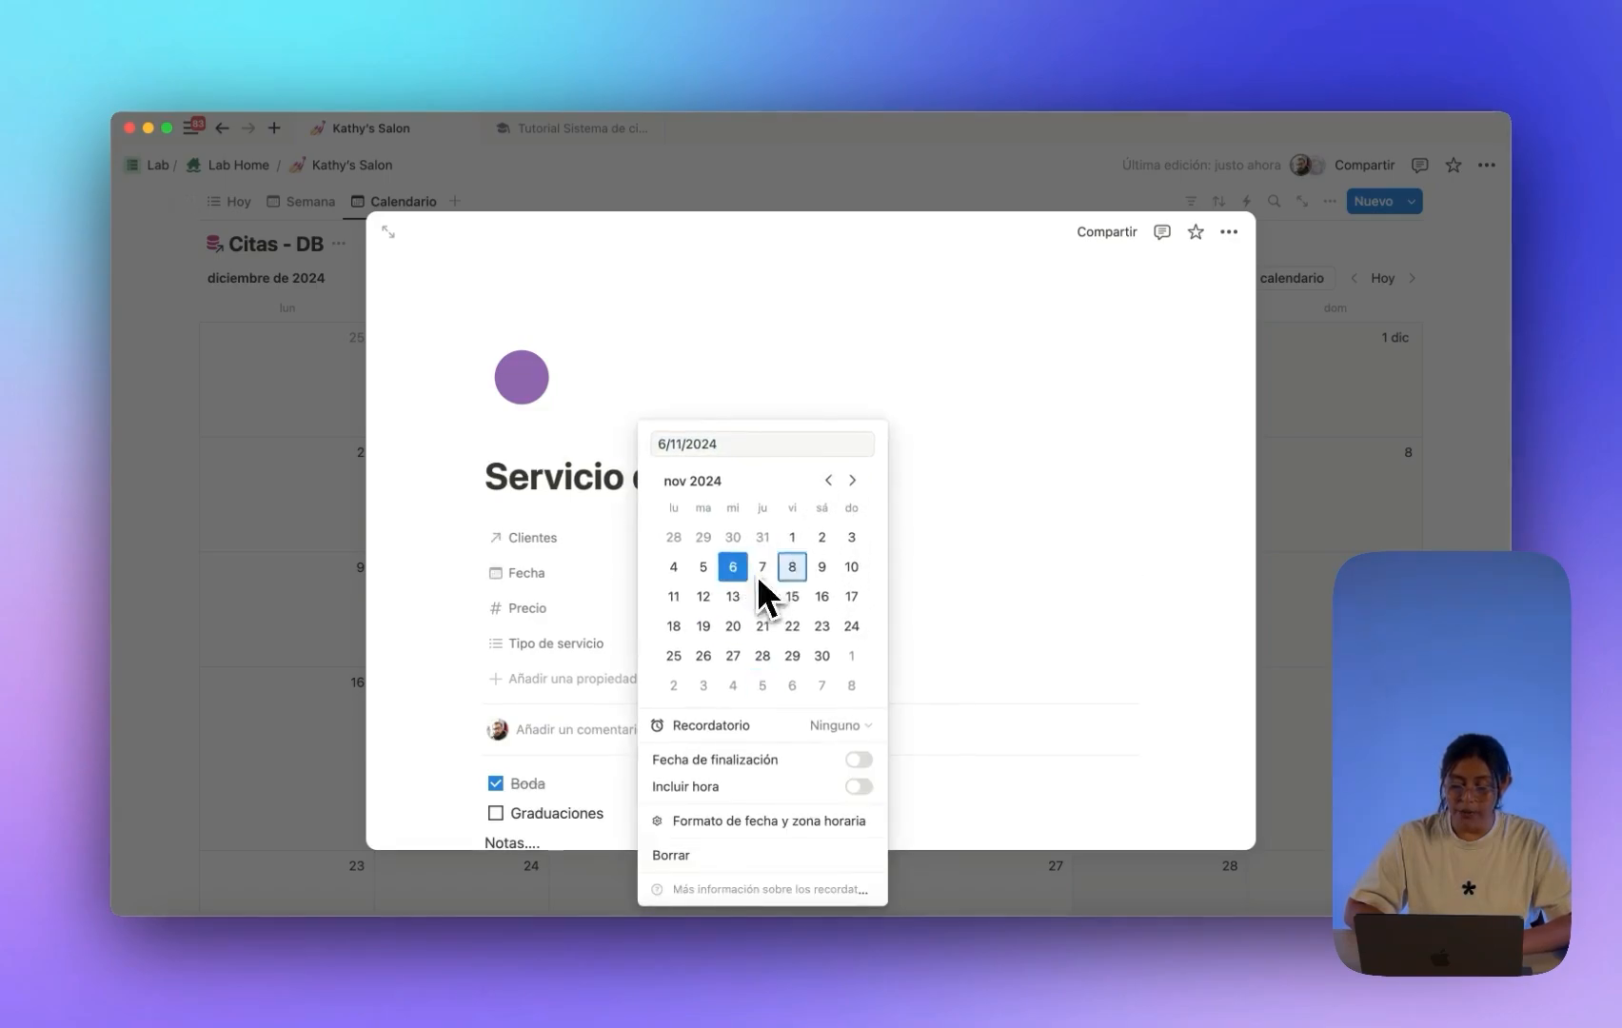
click(1145, 536)
click(1275, 514)
scroll(1158, 572, down, 5)
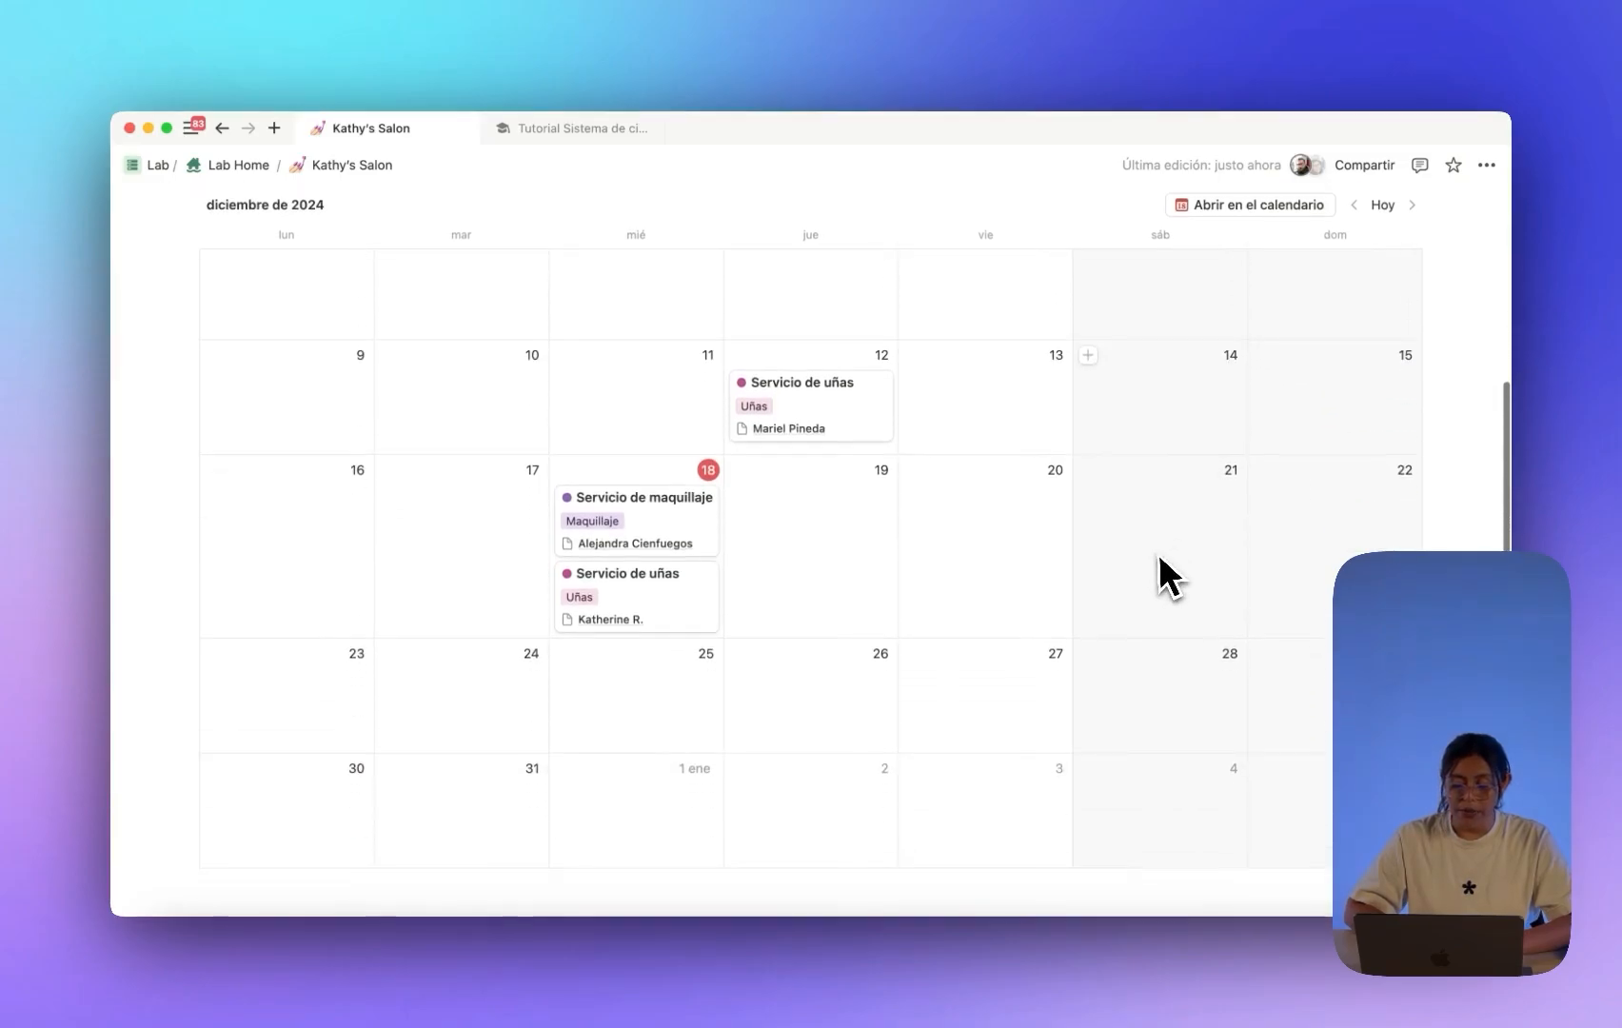
Reschedule the 18 December nail appointment to 10 October 2024.
click(668, 611)
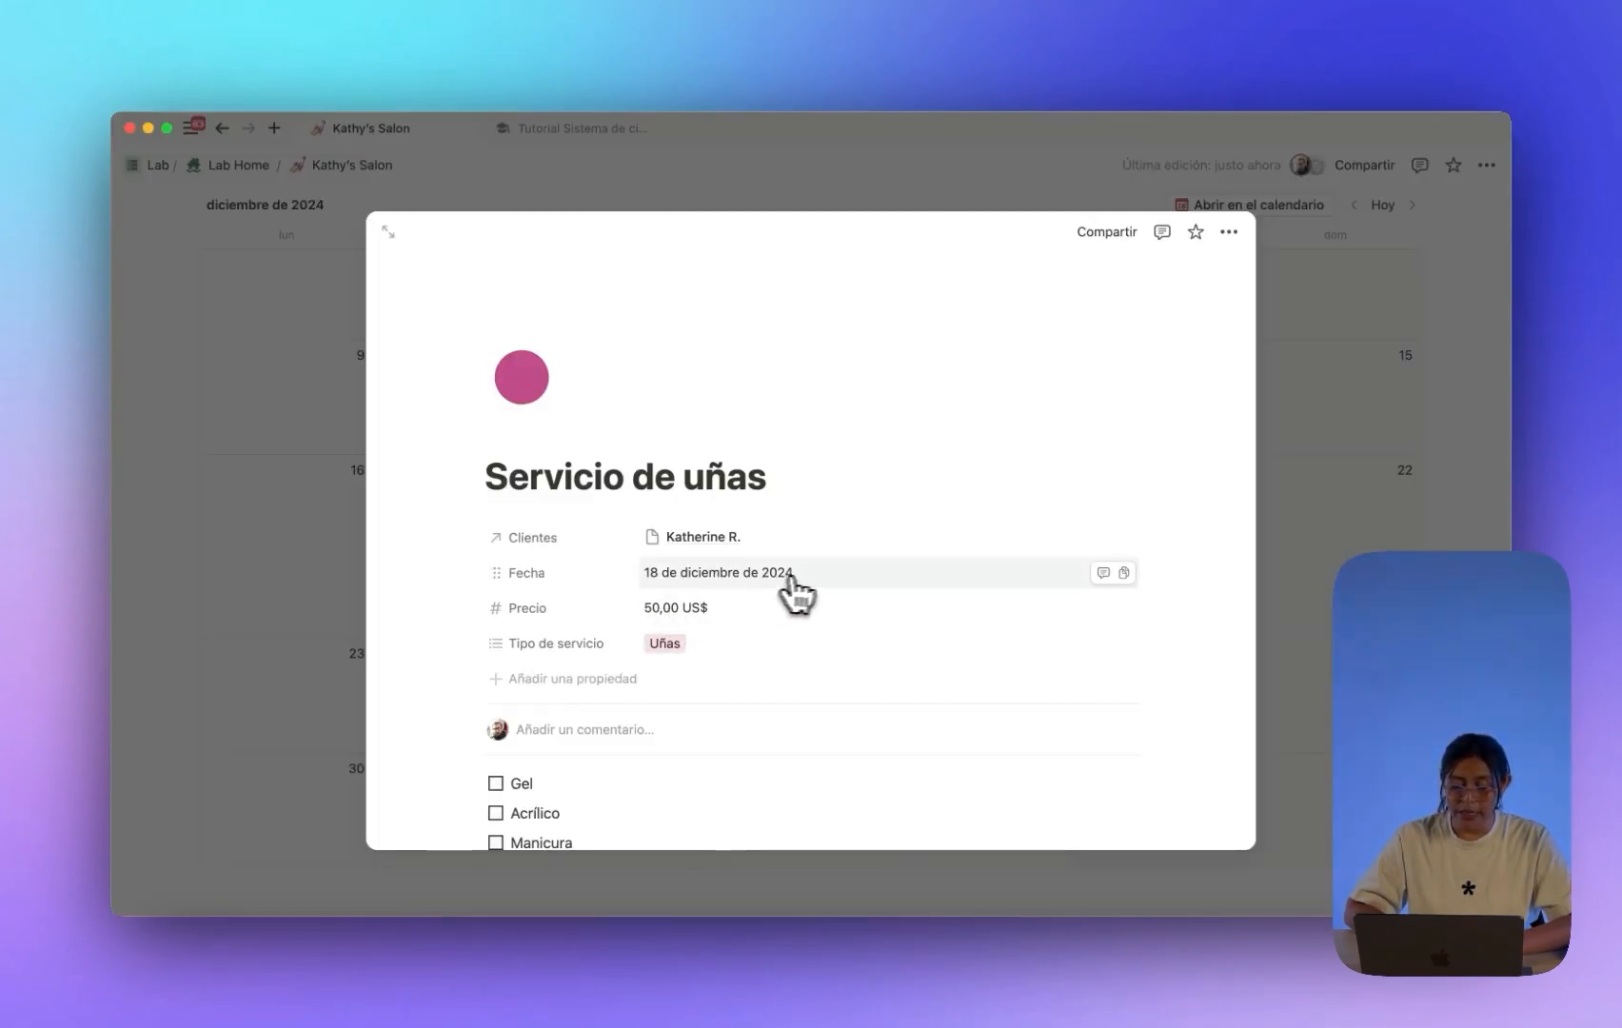
click(831, 574)
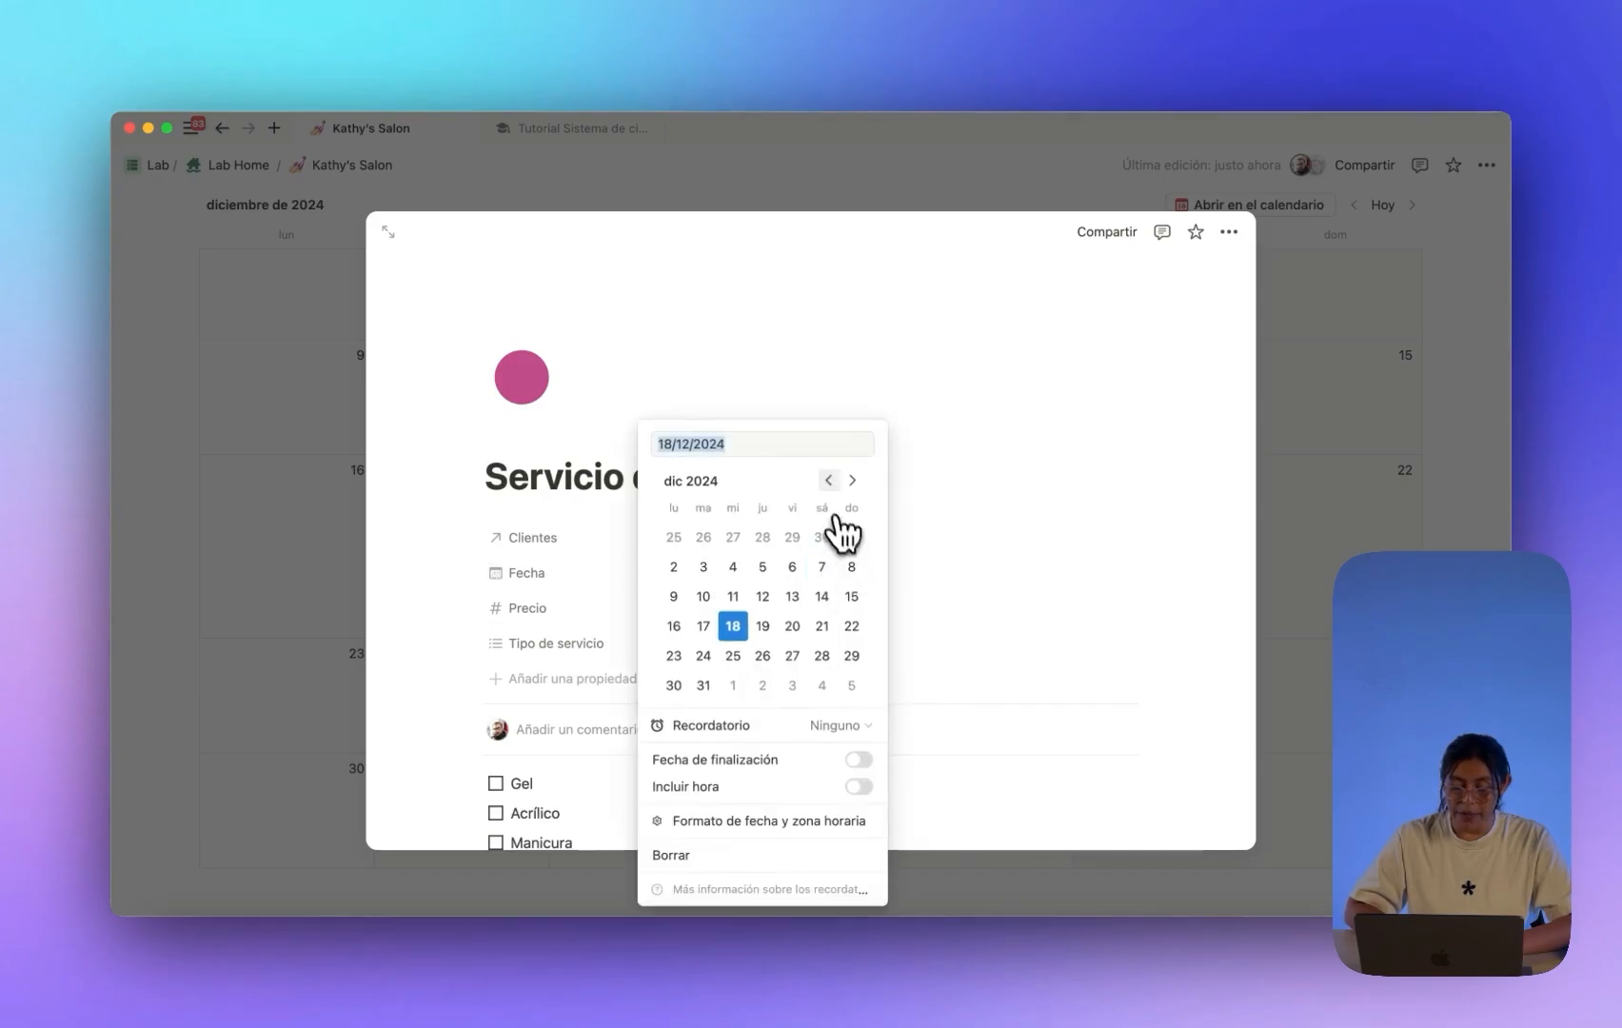
click(828, 480)
click(828, 480)
click(762, 566)
click(913, 566)
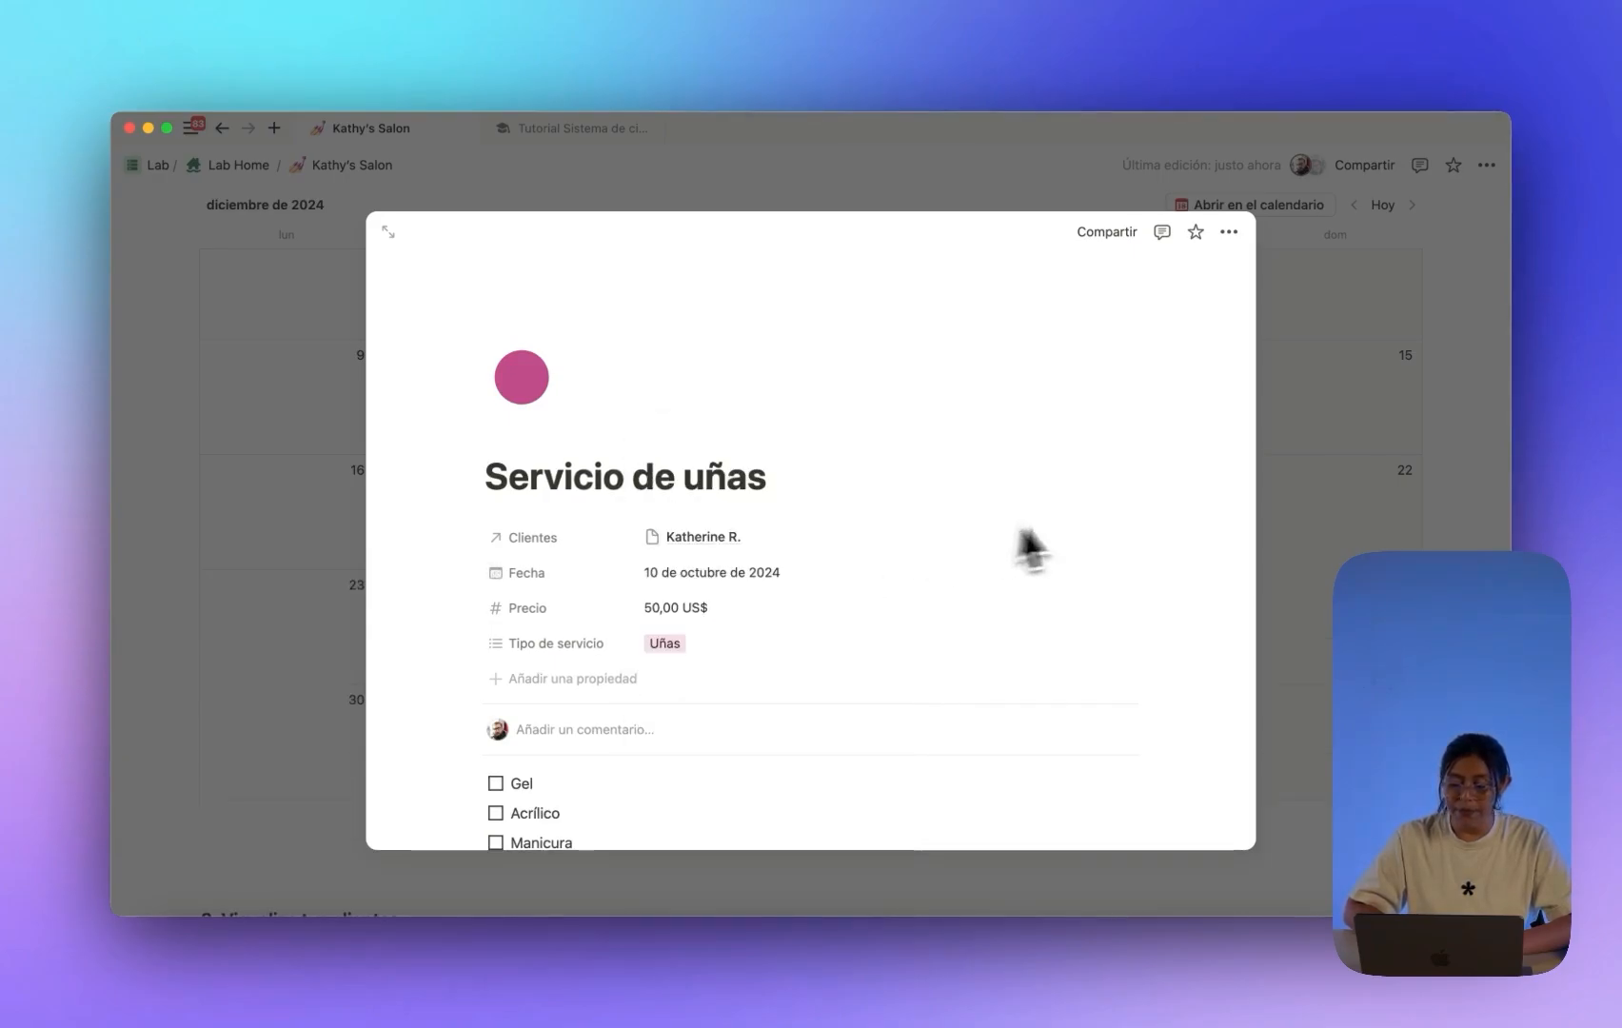
click(1318, 528)
scroll(879, 590, up, 3)
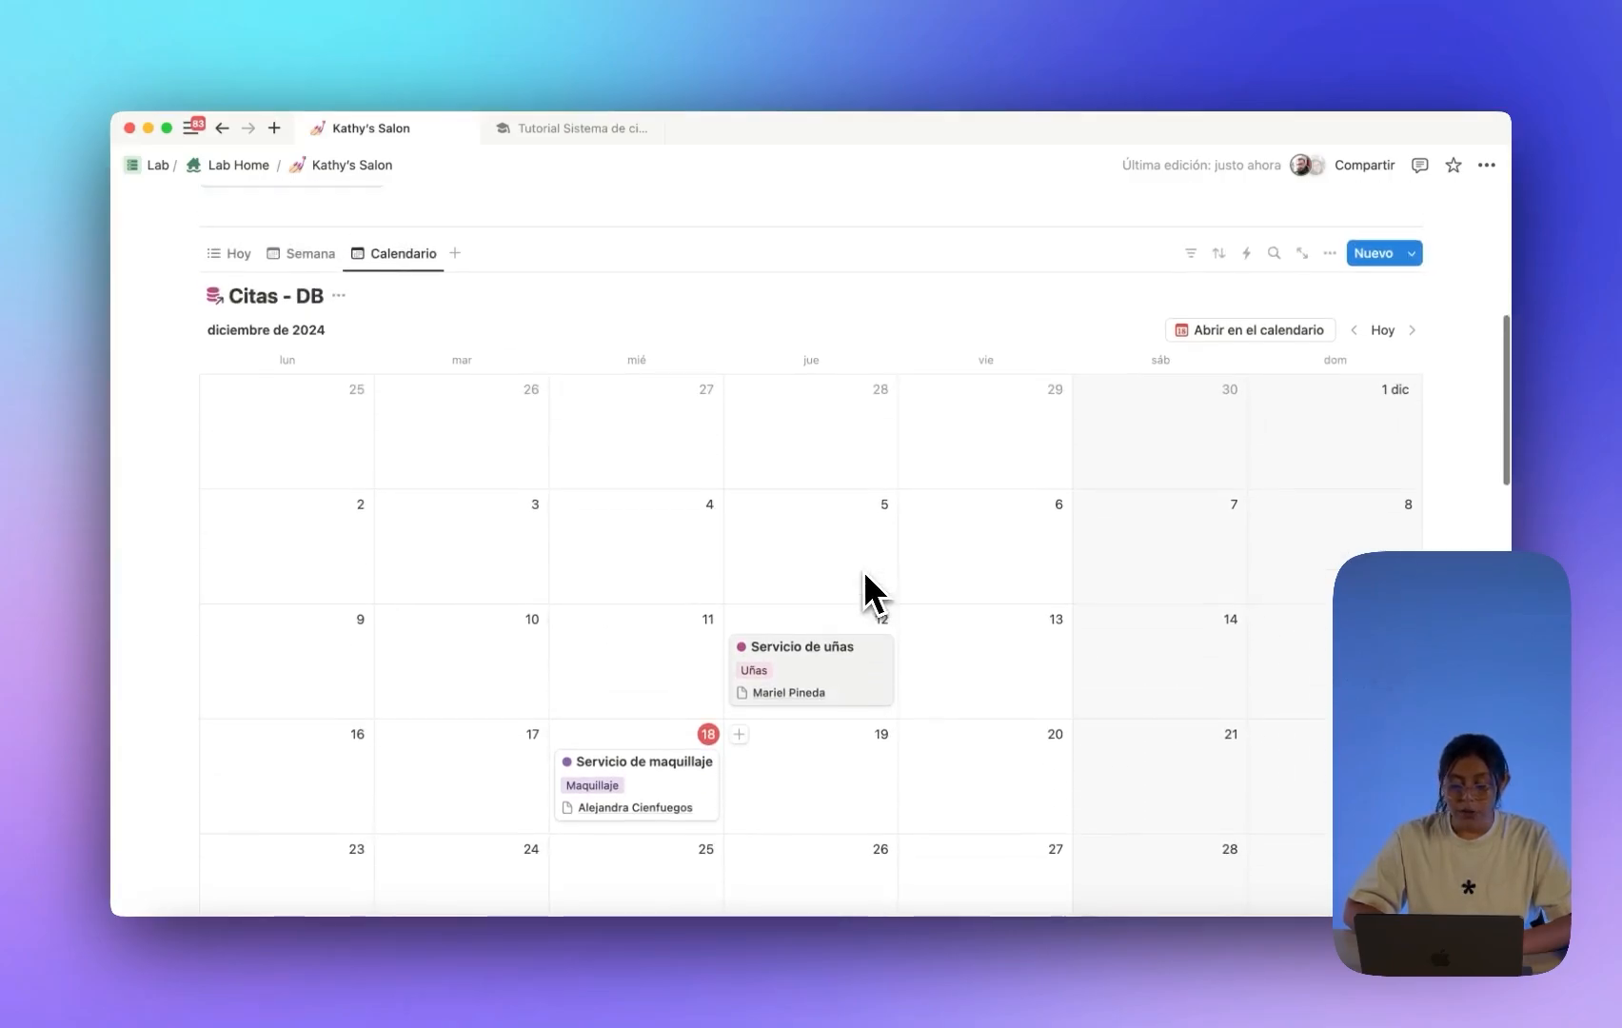
scroll(869, 596, down, 5)
scroll(863, 572, down, 10)
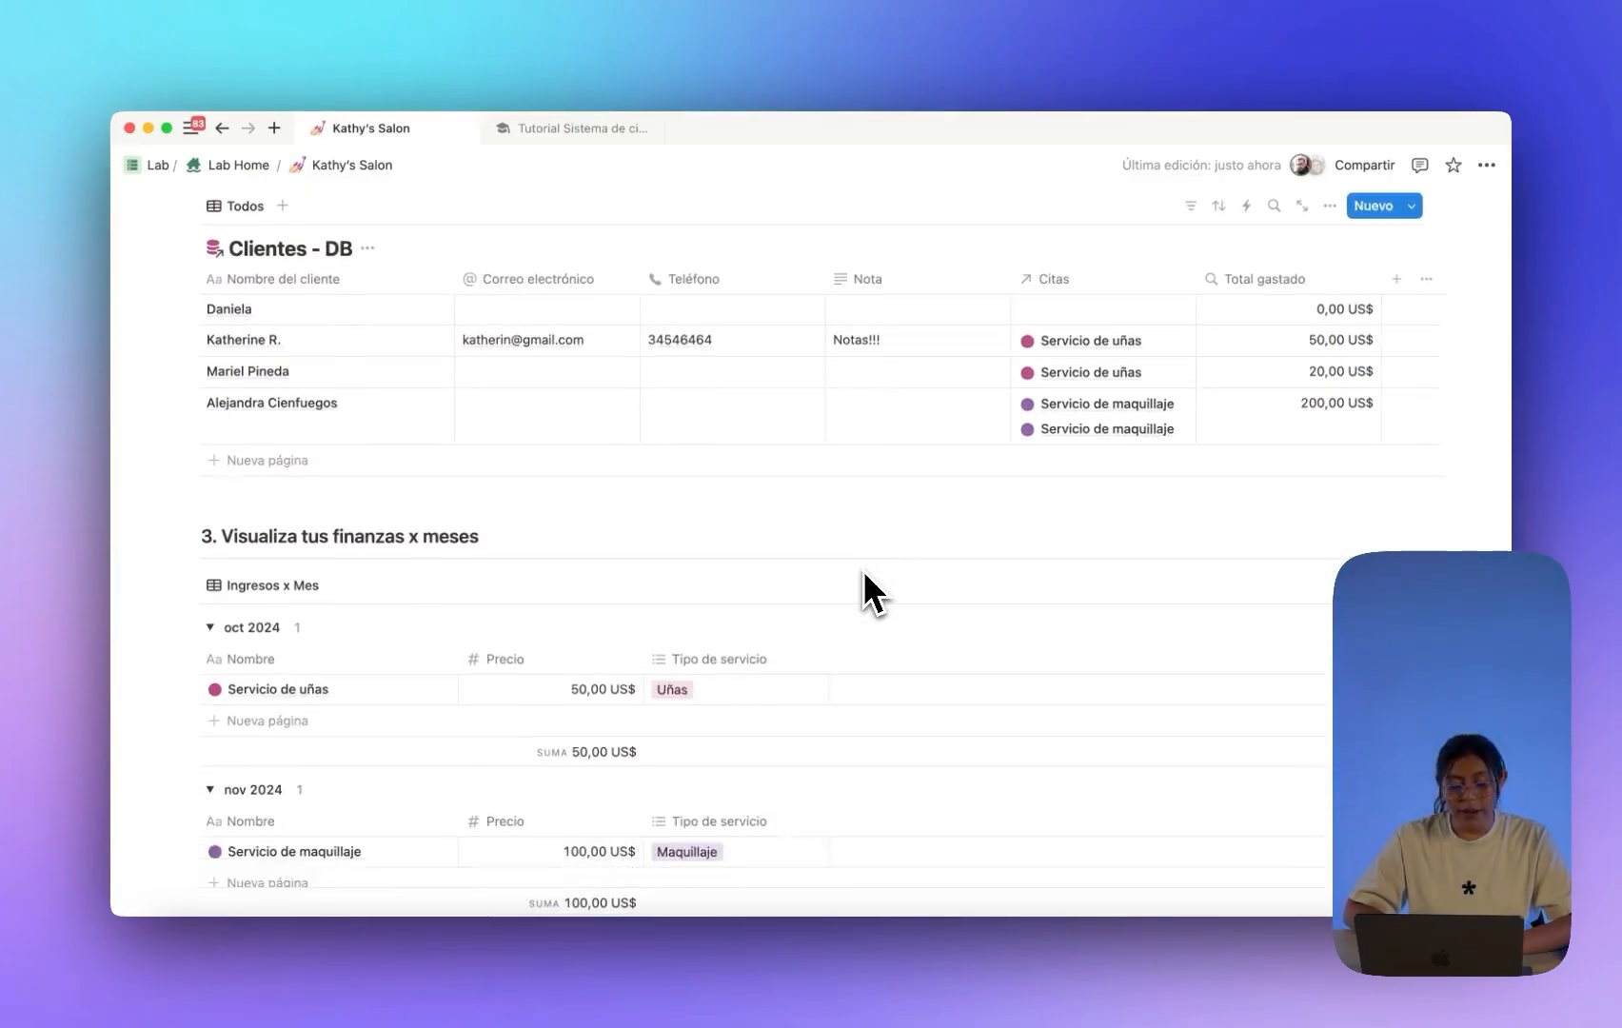
scroll(864, 574, down, 2)
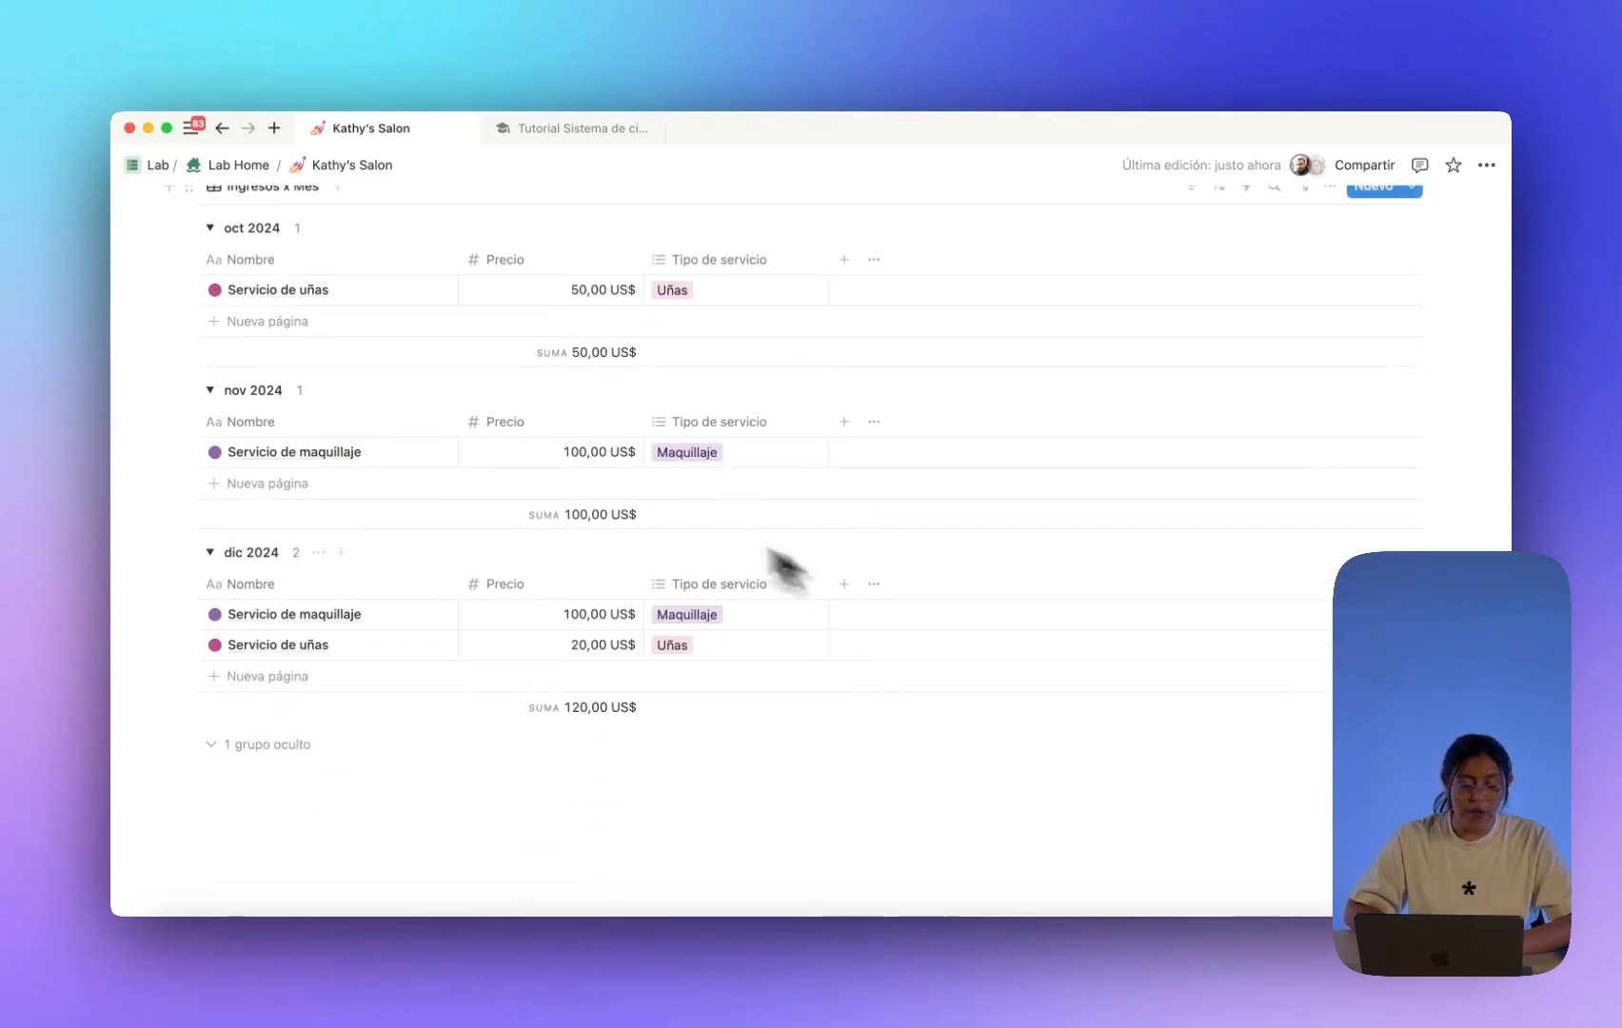
click(210, 551)
click(210, 390)
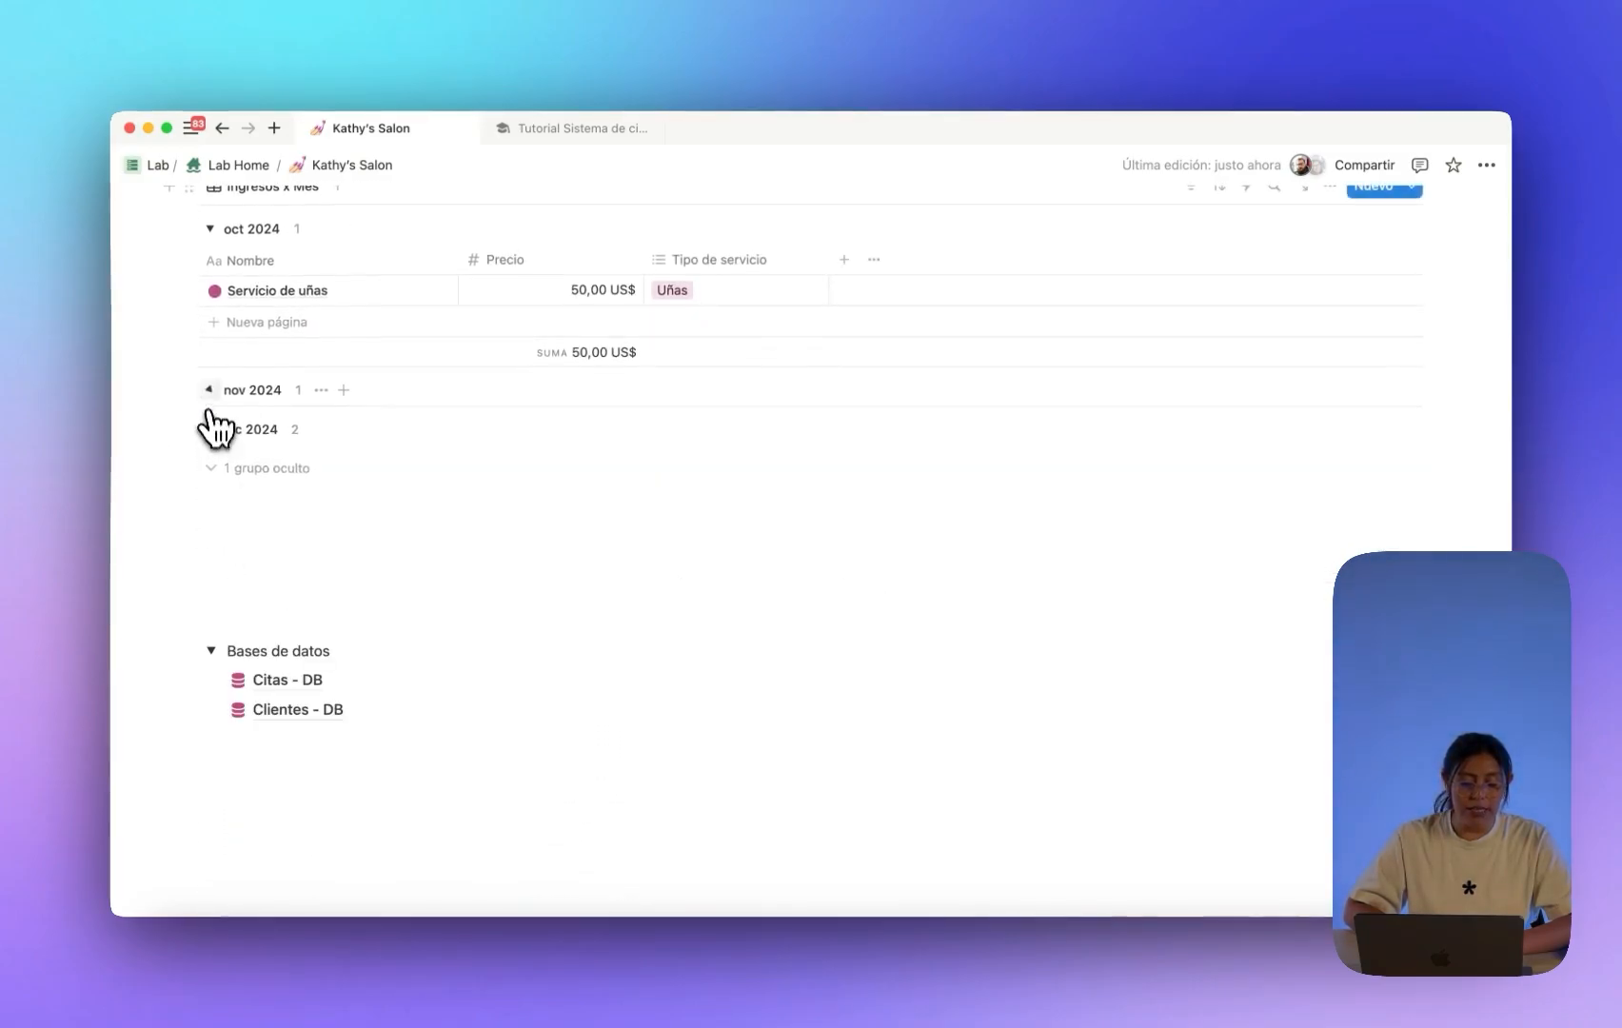
click(210, 228)
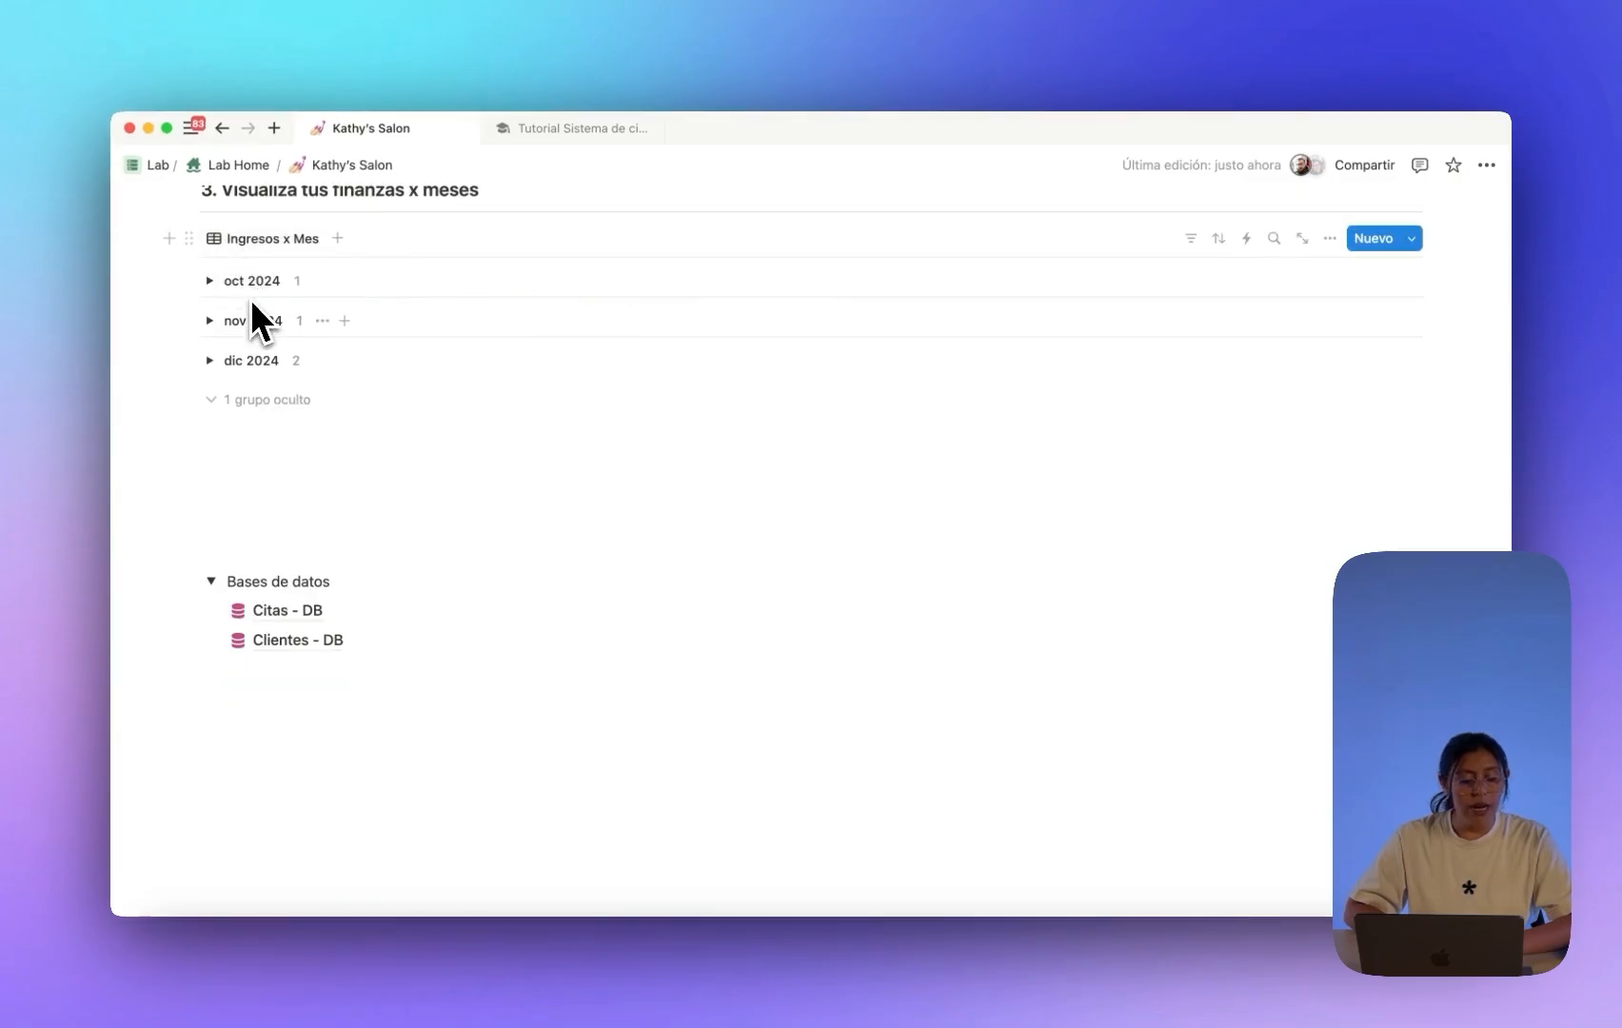
click(211, 360)
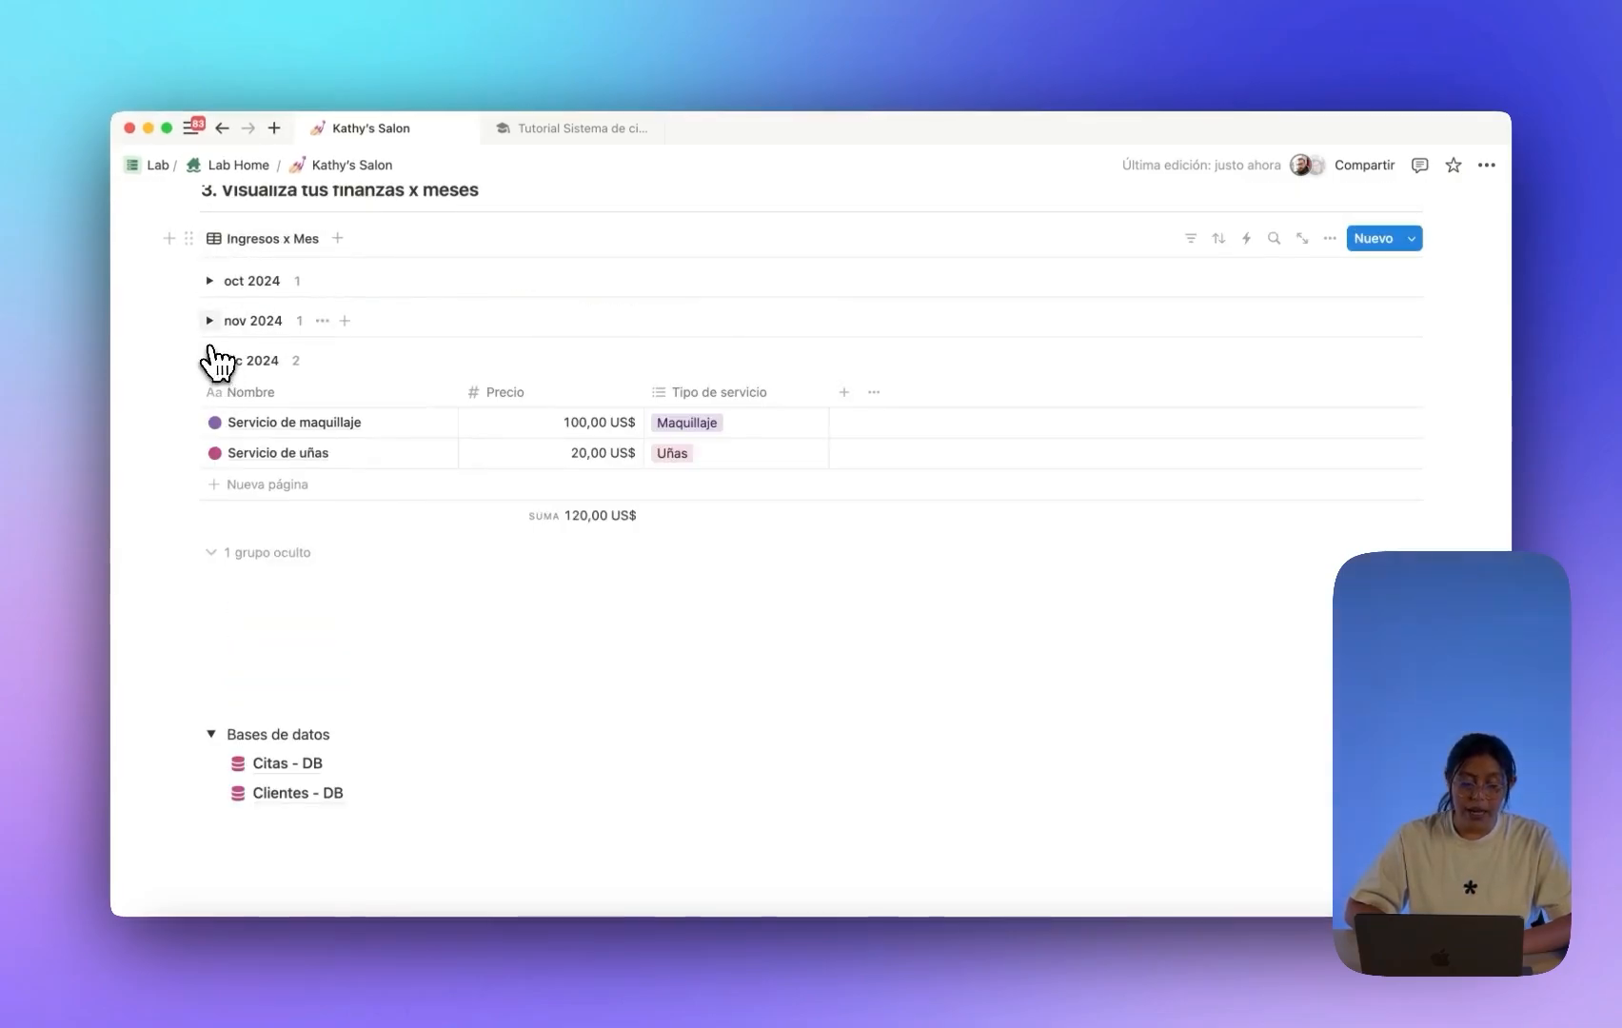
click(211, 320)
click(210, 279)
scroll(326, 371, down, 1)
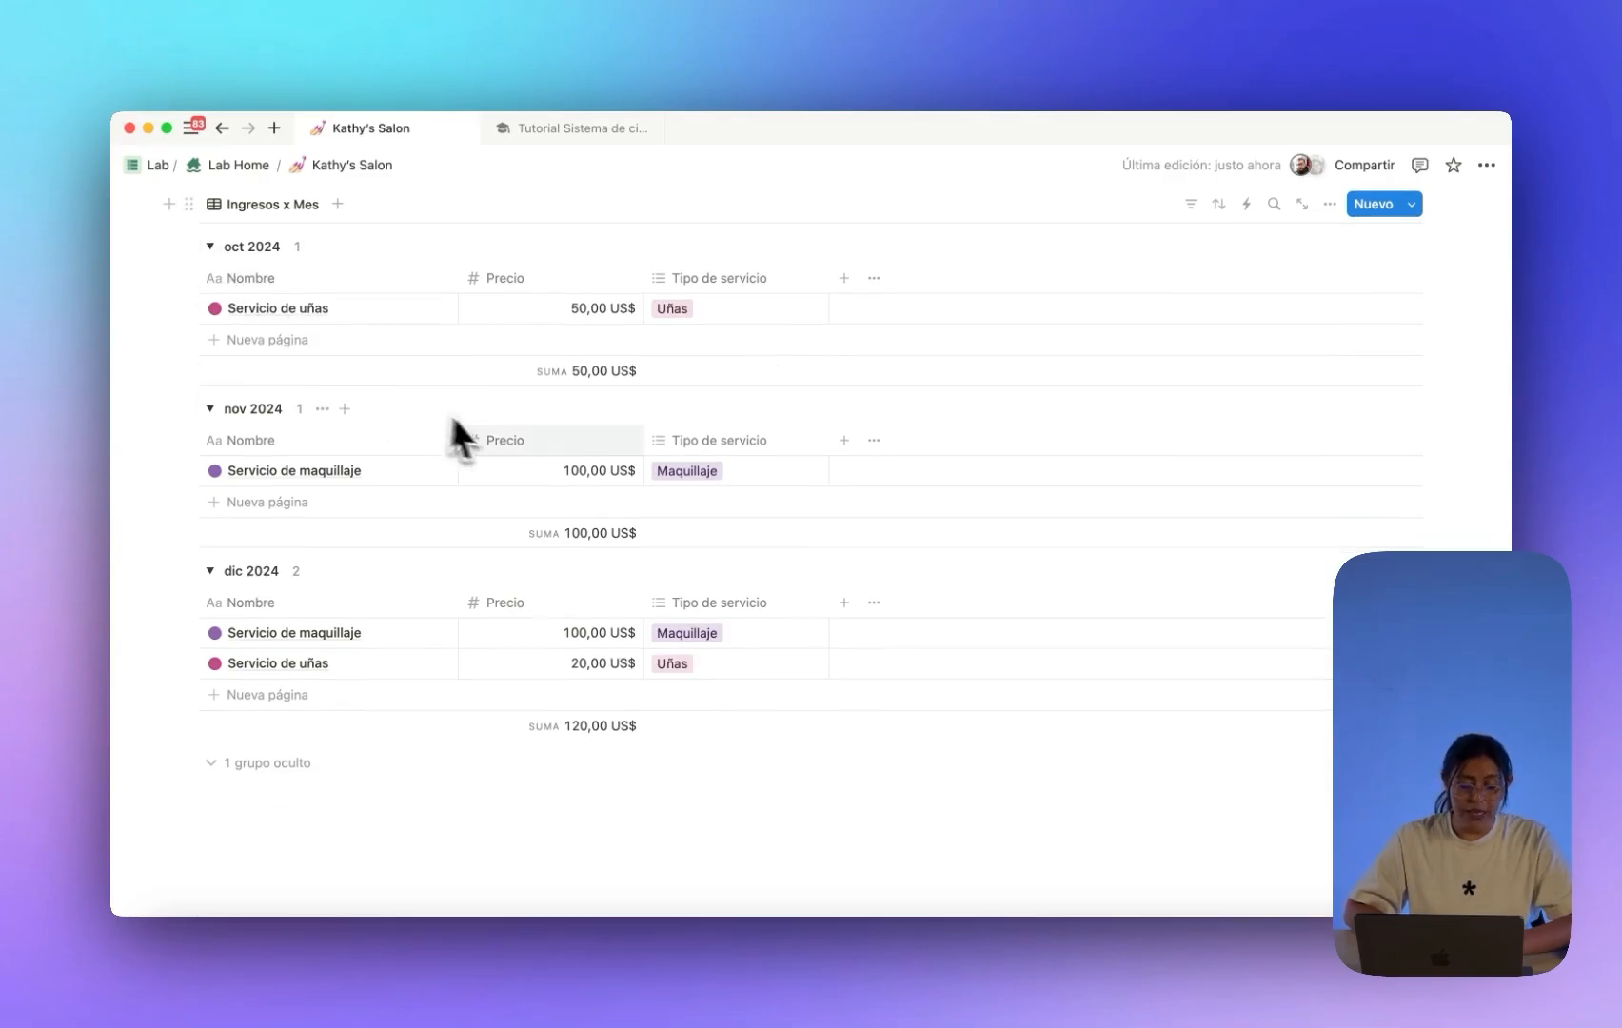
scroll(543, 451, up, 2)
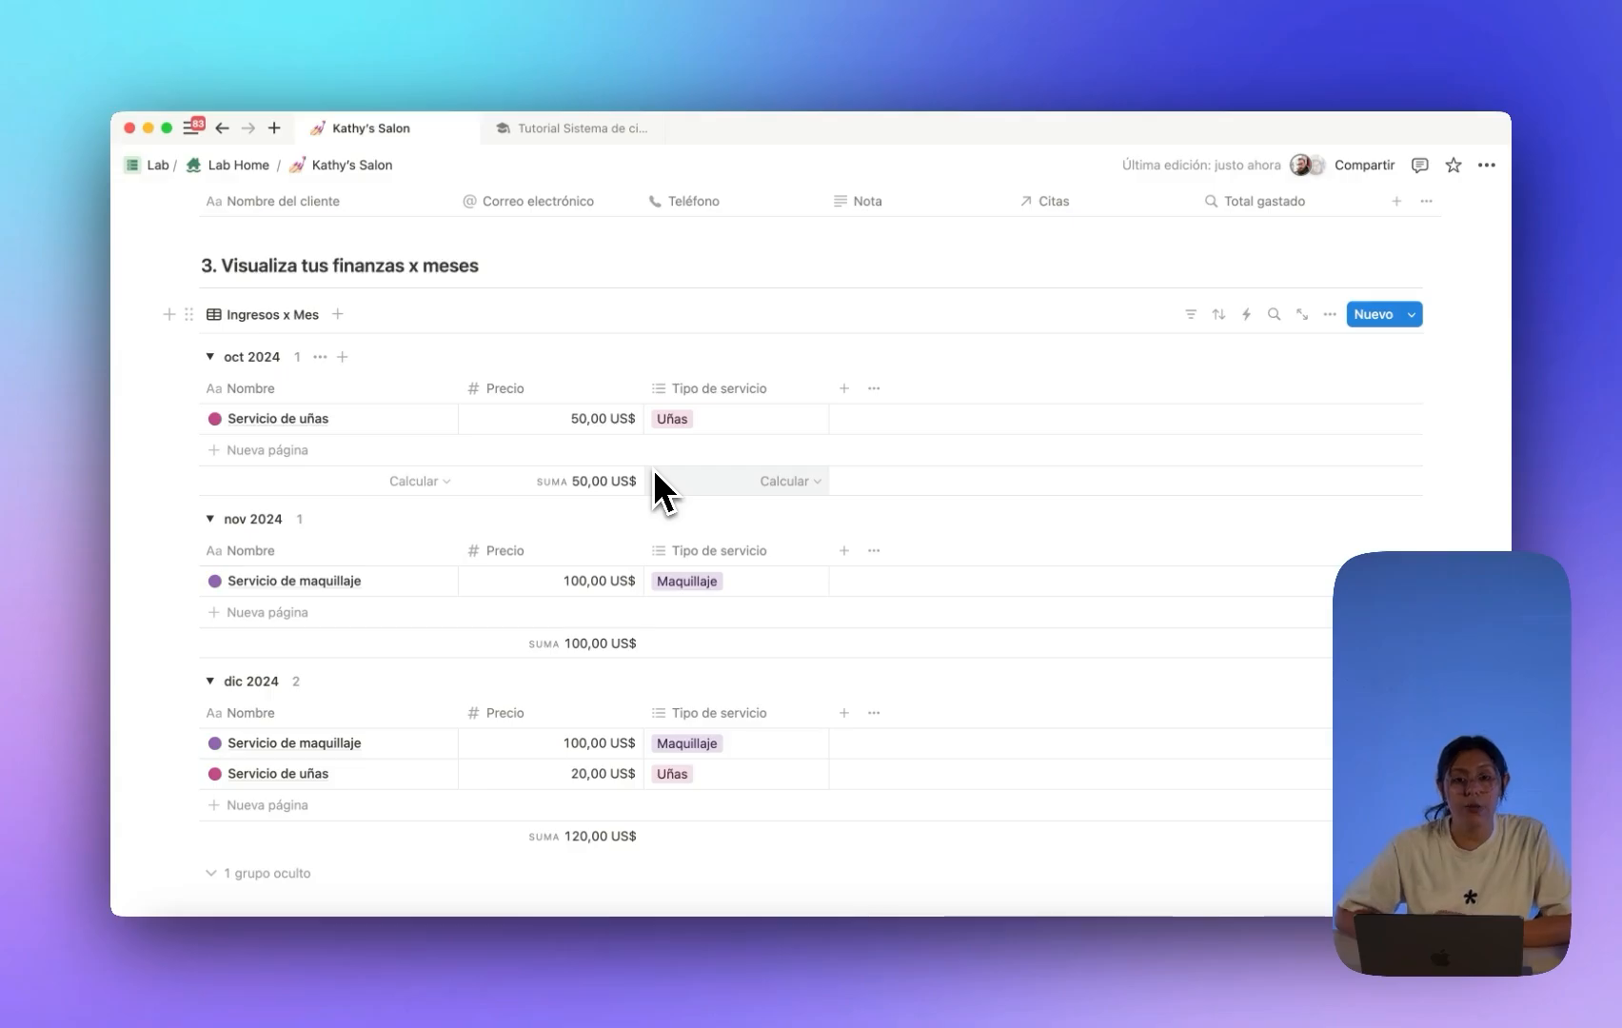
scroll(581, 477, down, 2)
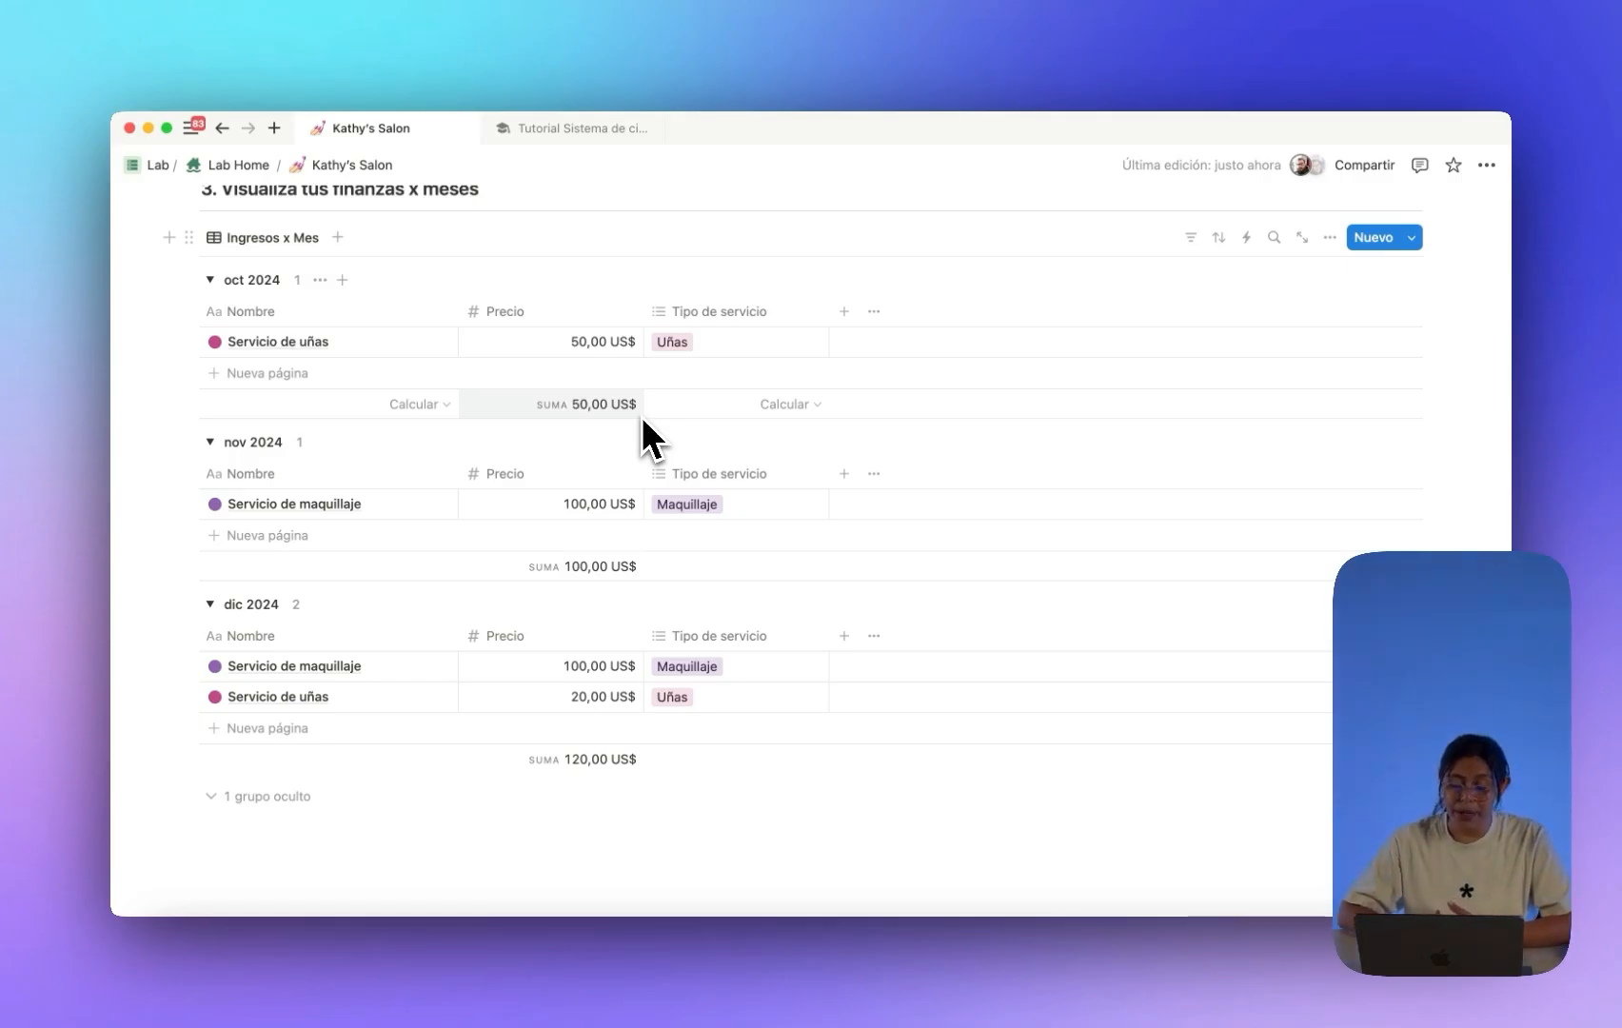
scroll(645, 438, down, 3)
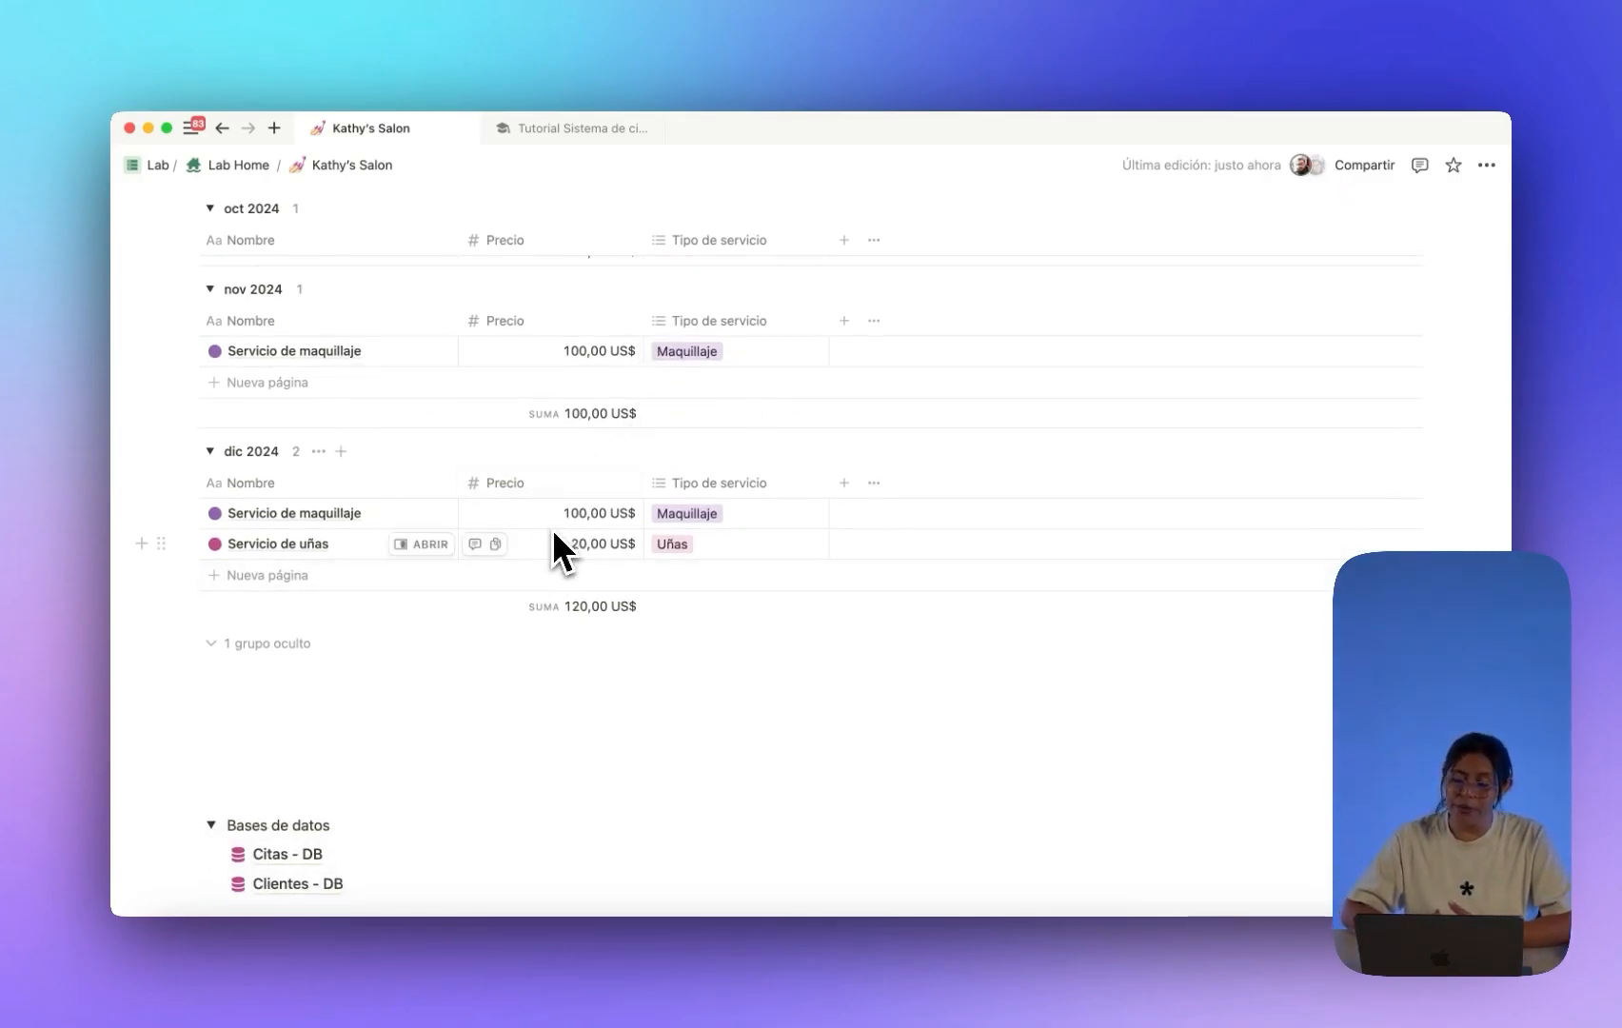
scroll(603, 518, up, 10)
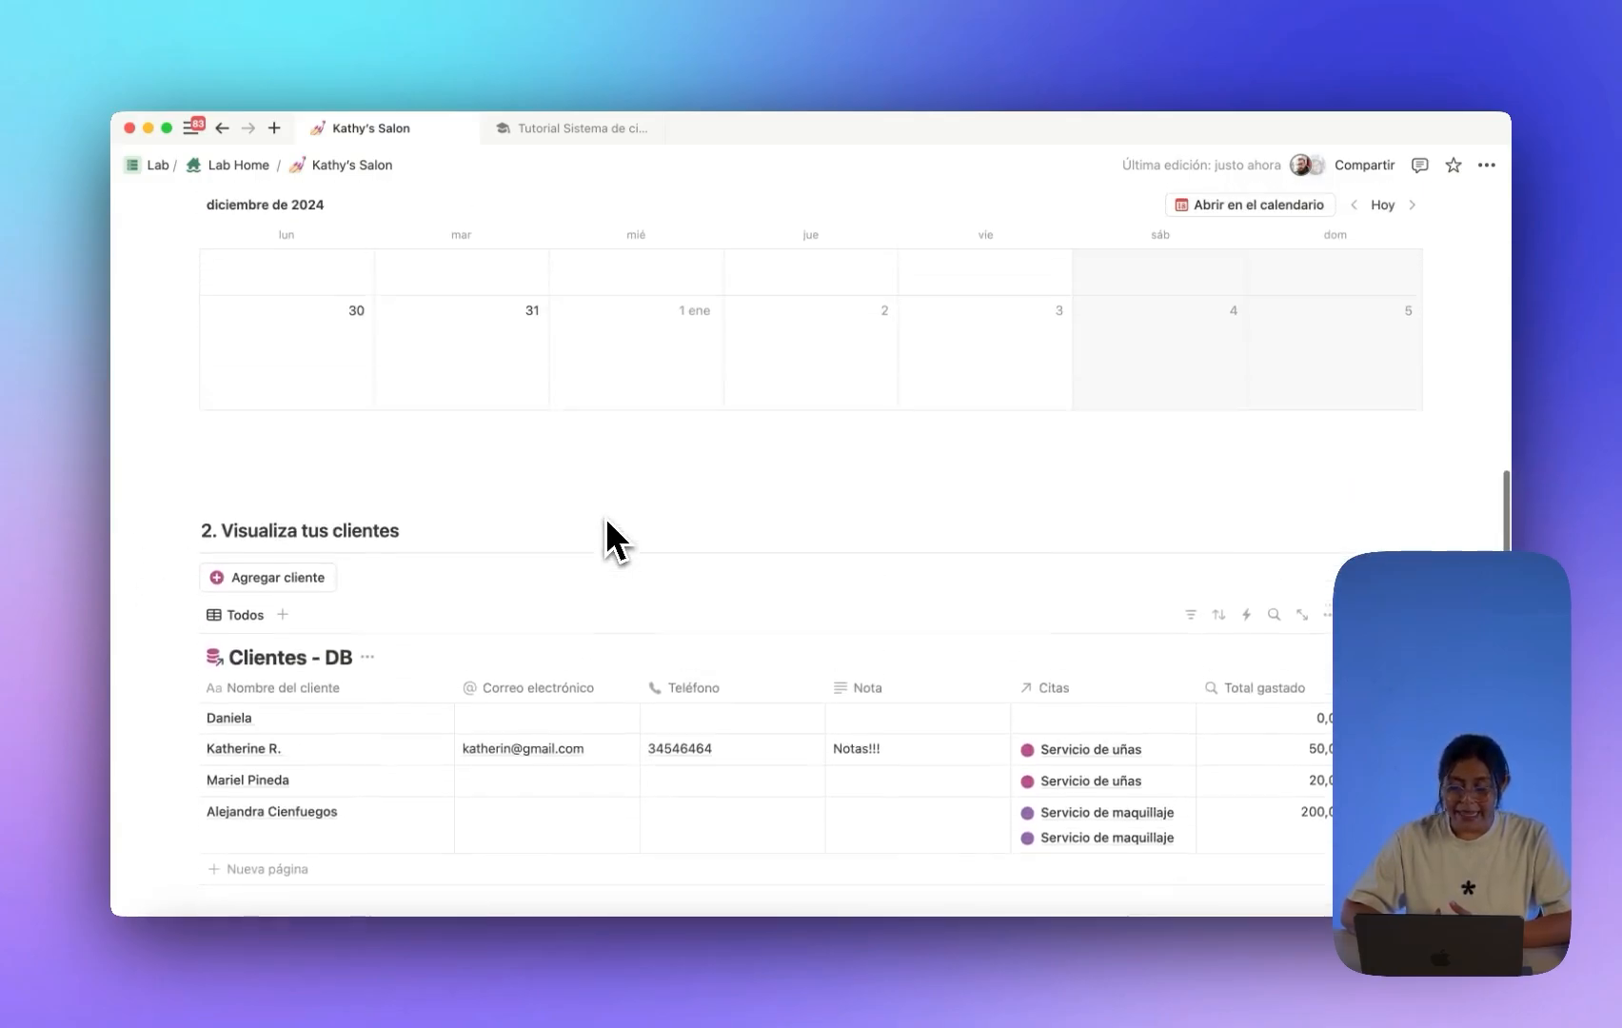
scroll(606, 521, up, 15)
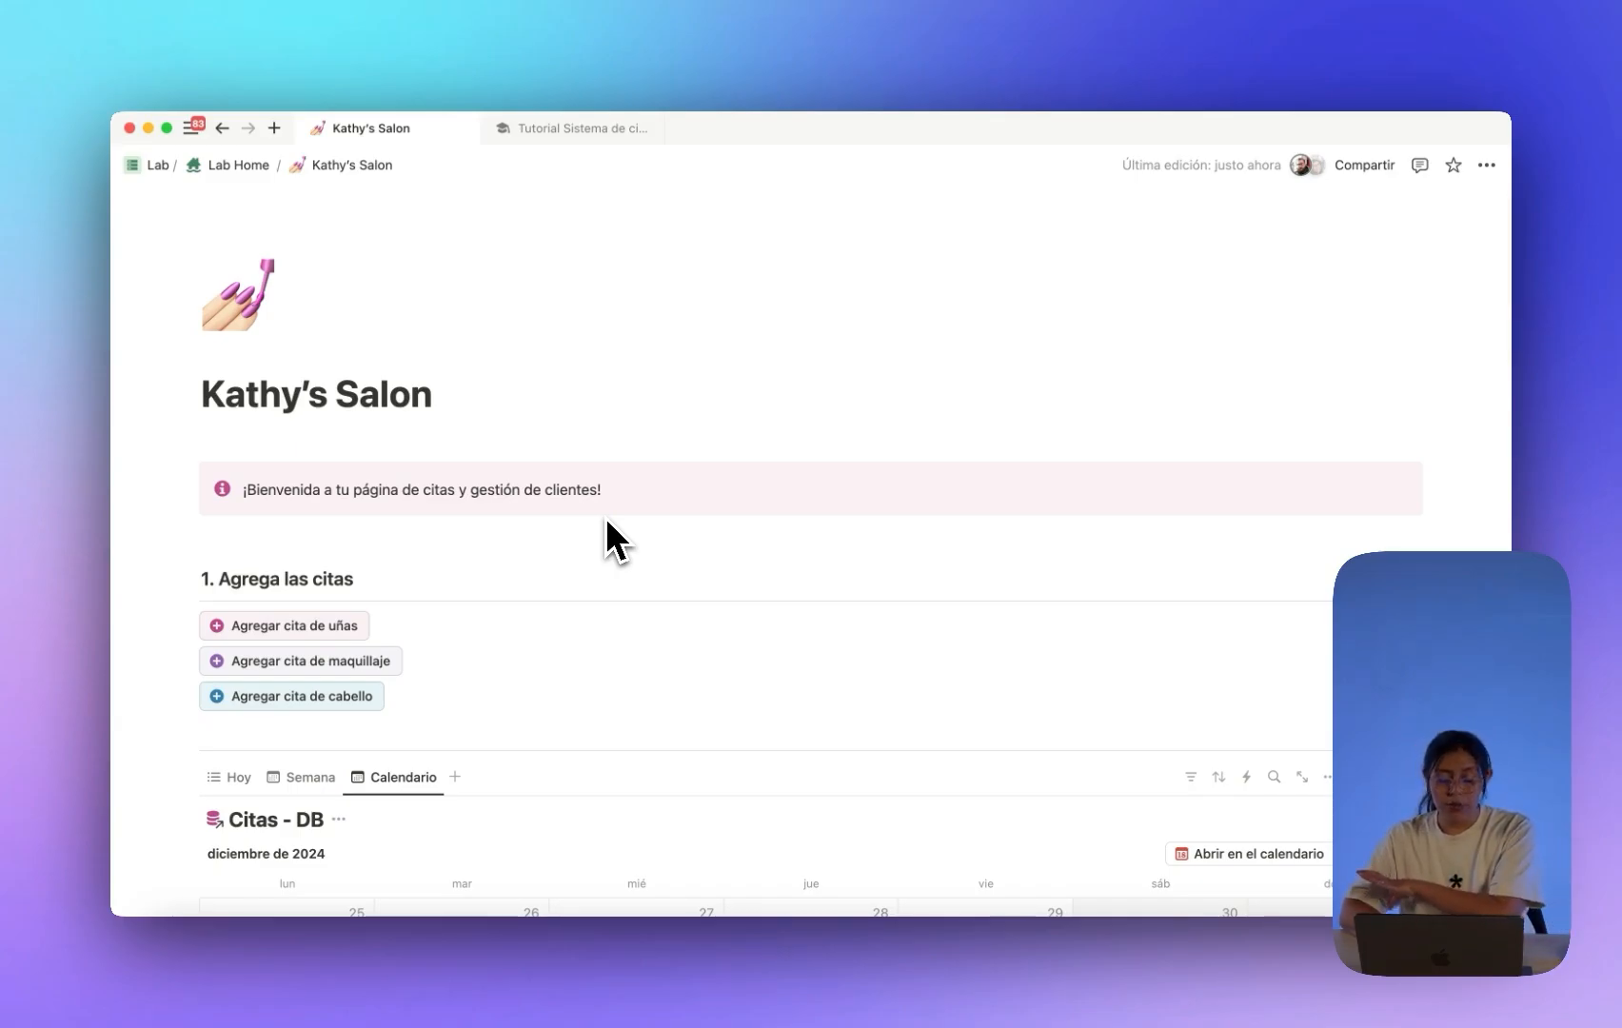
scroll(606, 521, down, 6)
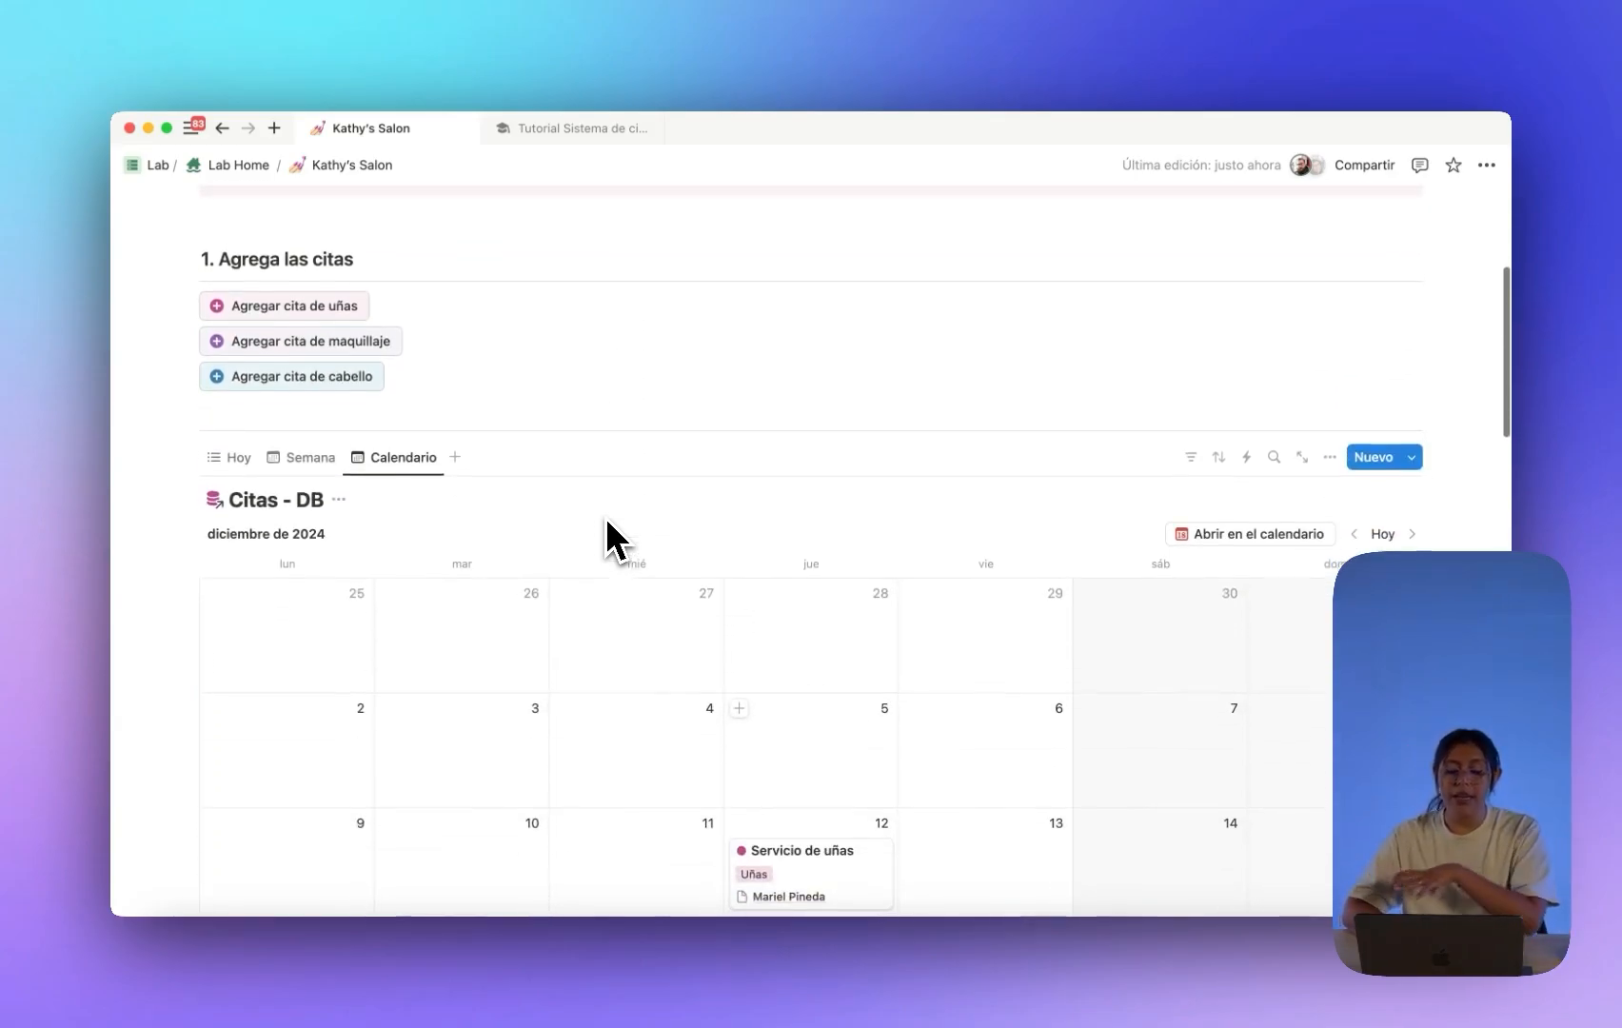
scroll(605, 517, down, 2)
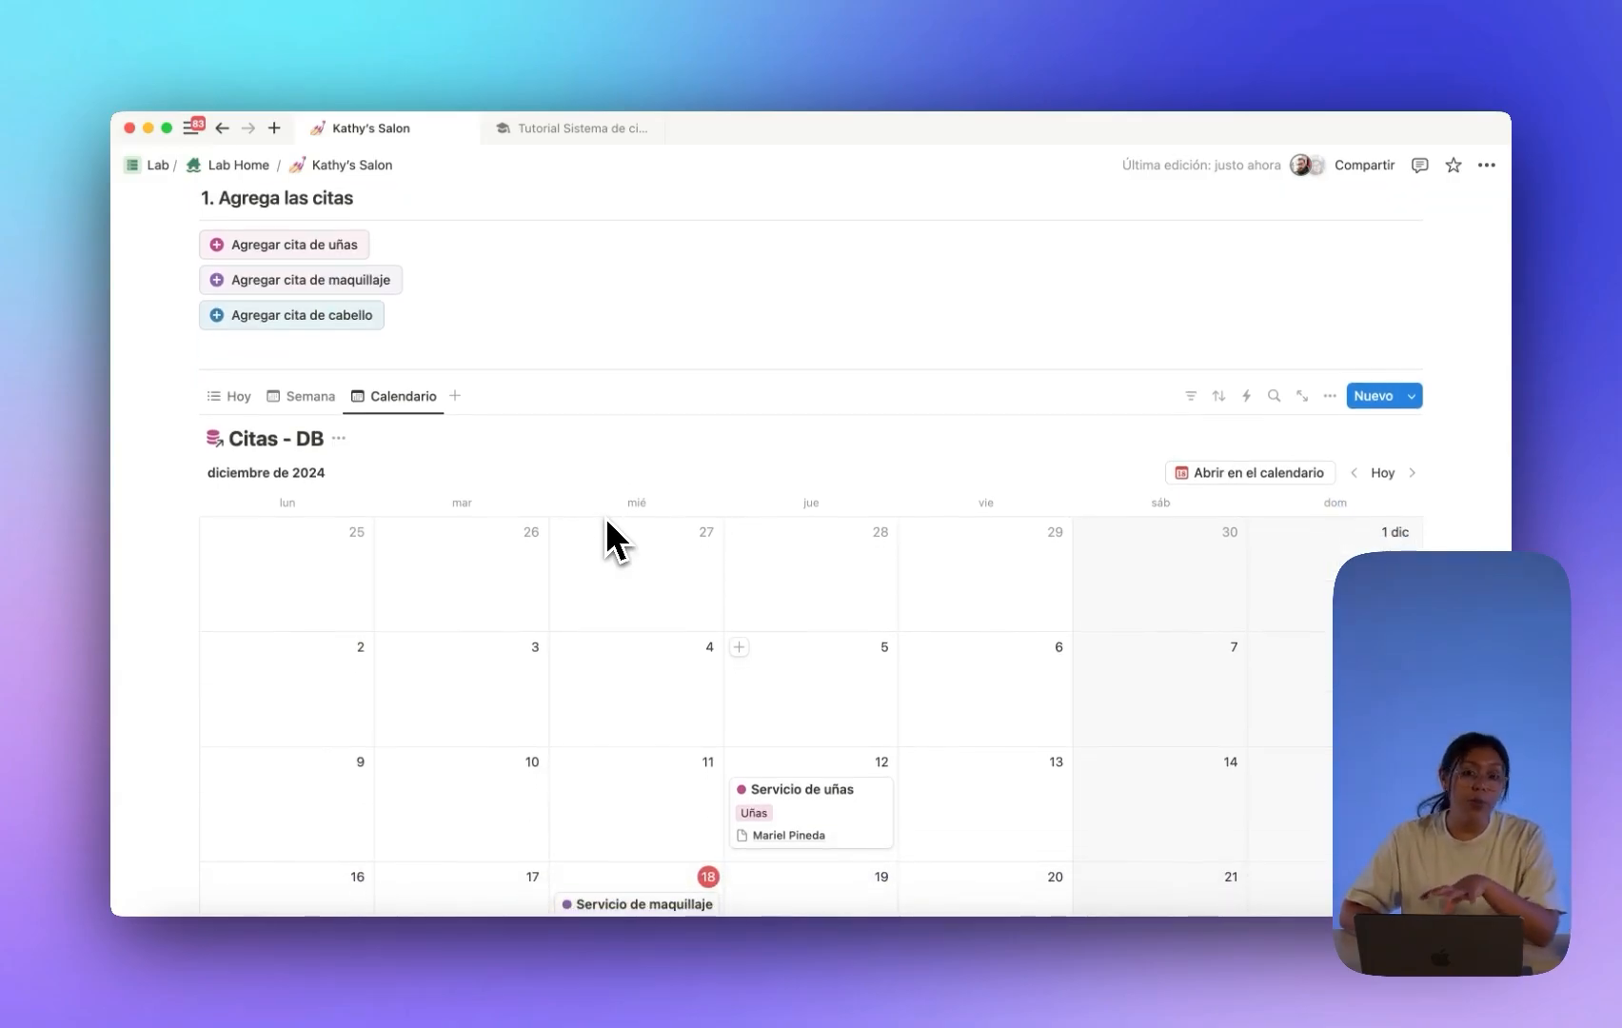
scroll(606, 517, up, 3)
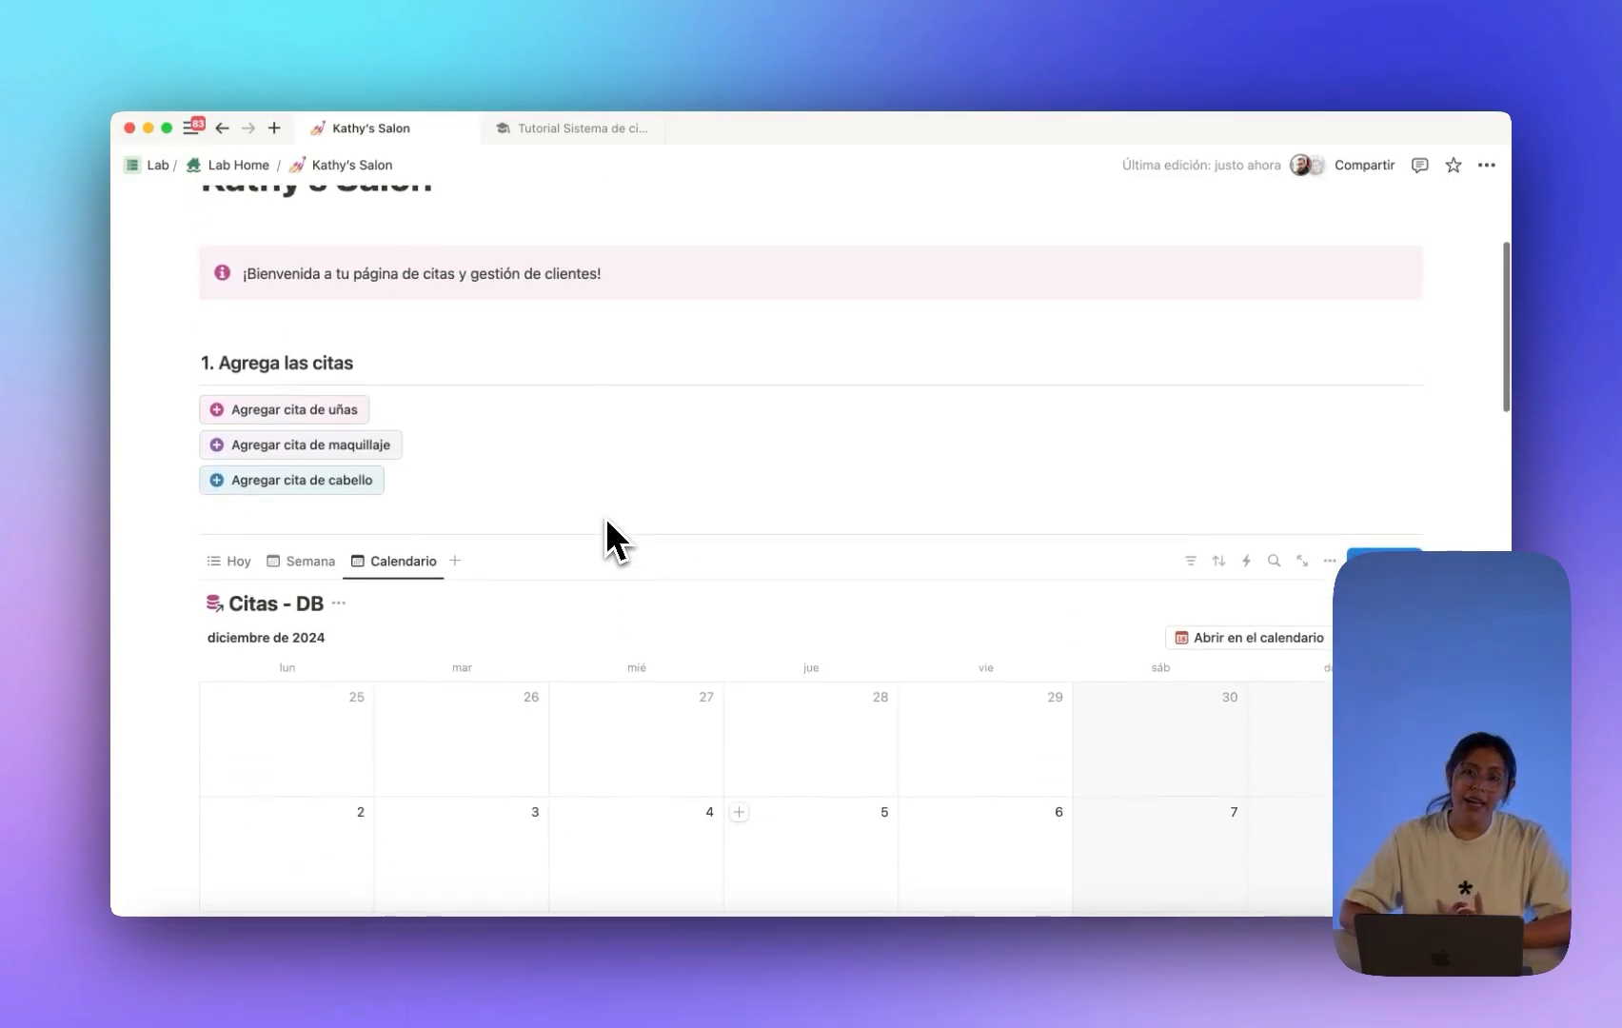
scroll(605, 516, down, 2)
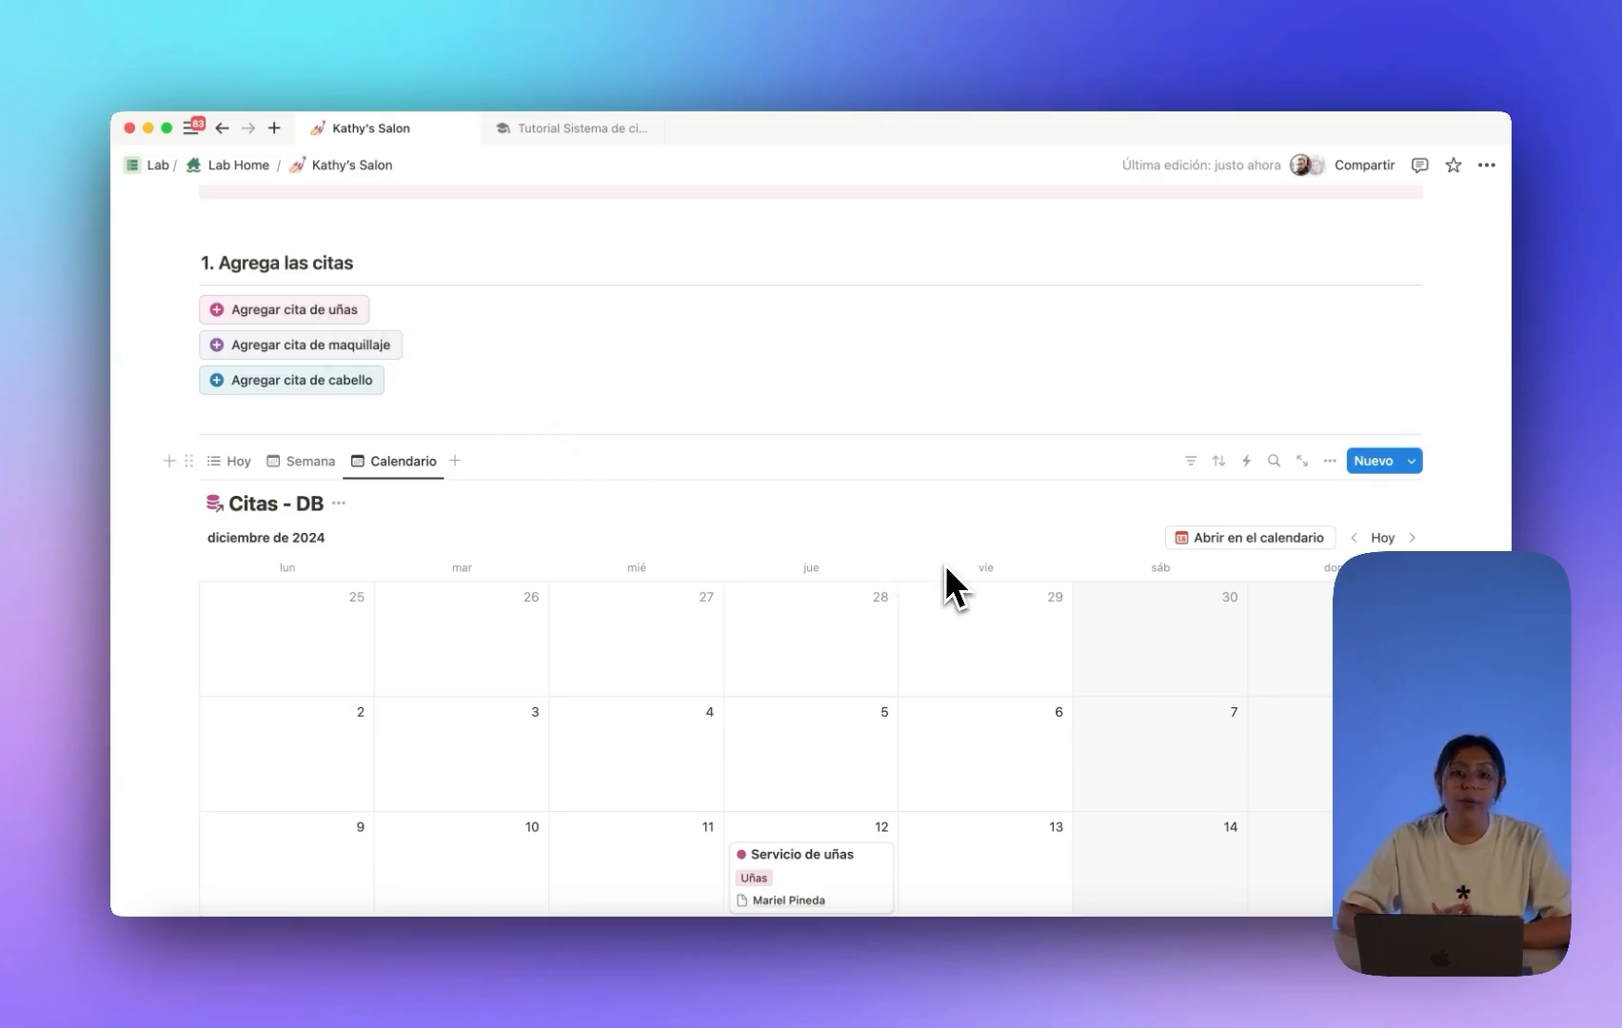
scroll(945, 566, down, 2)
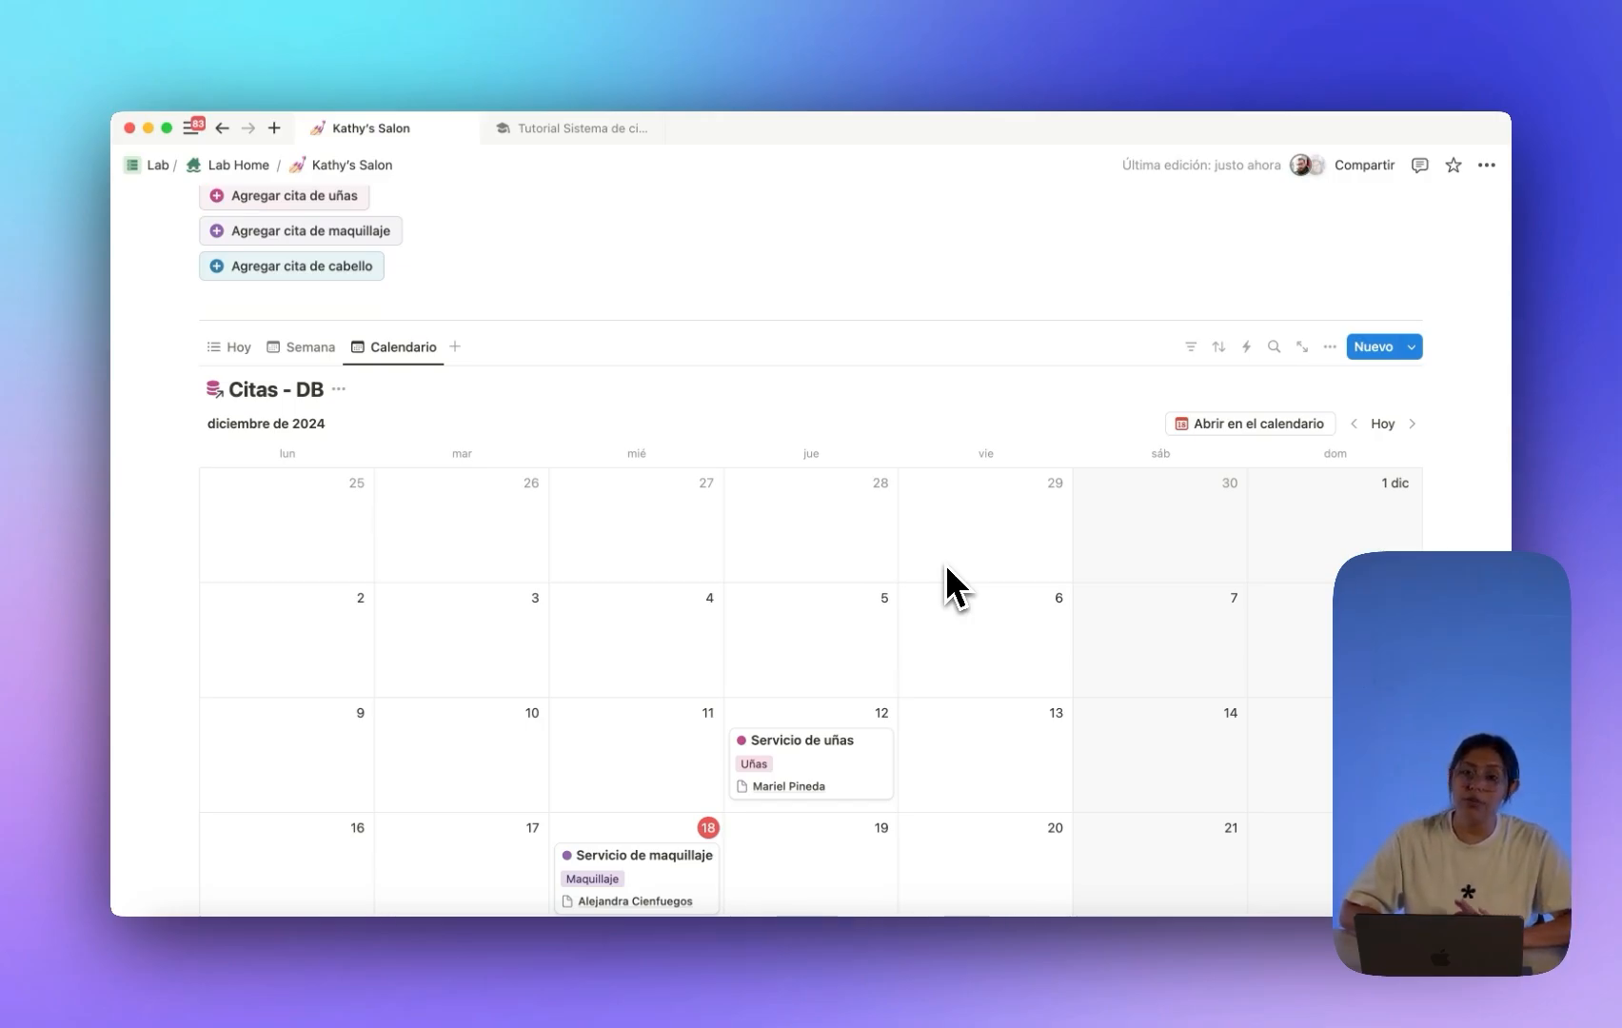
scroll(949, 575, up, 5)
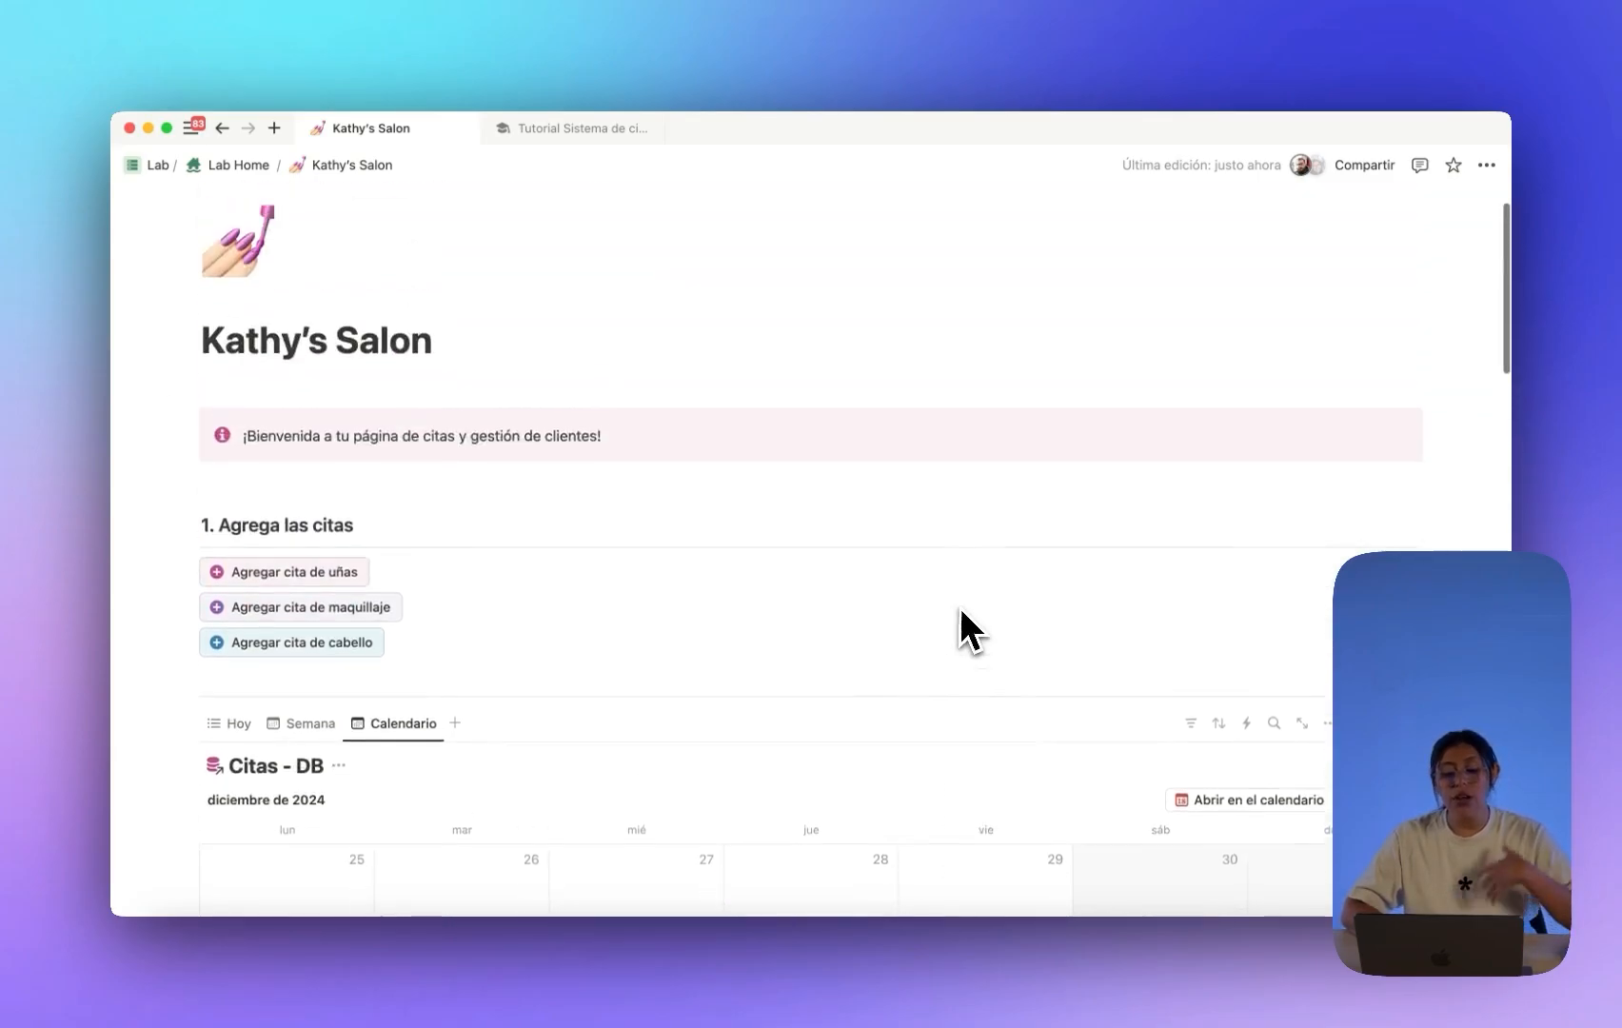
scroll(961, 612, down, 4)
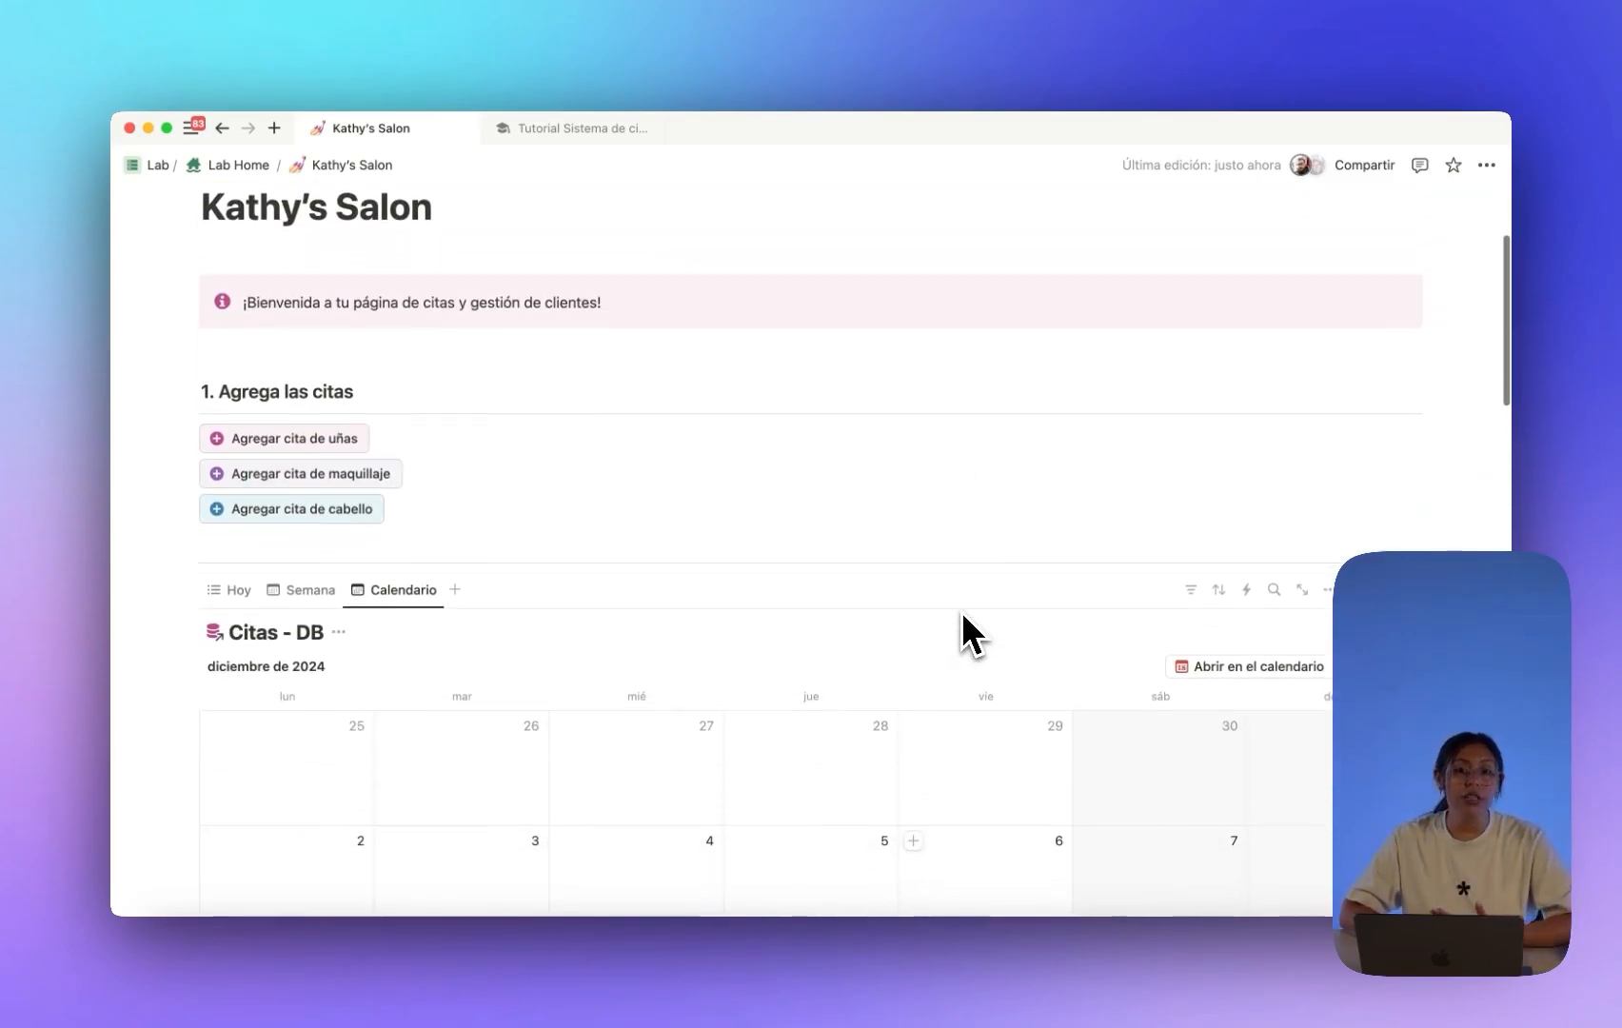
scroll(964, 617, down, 5)
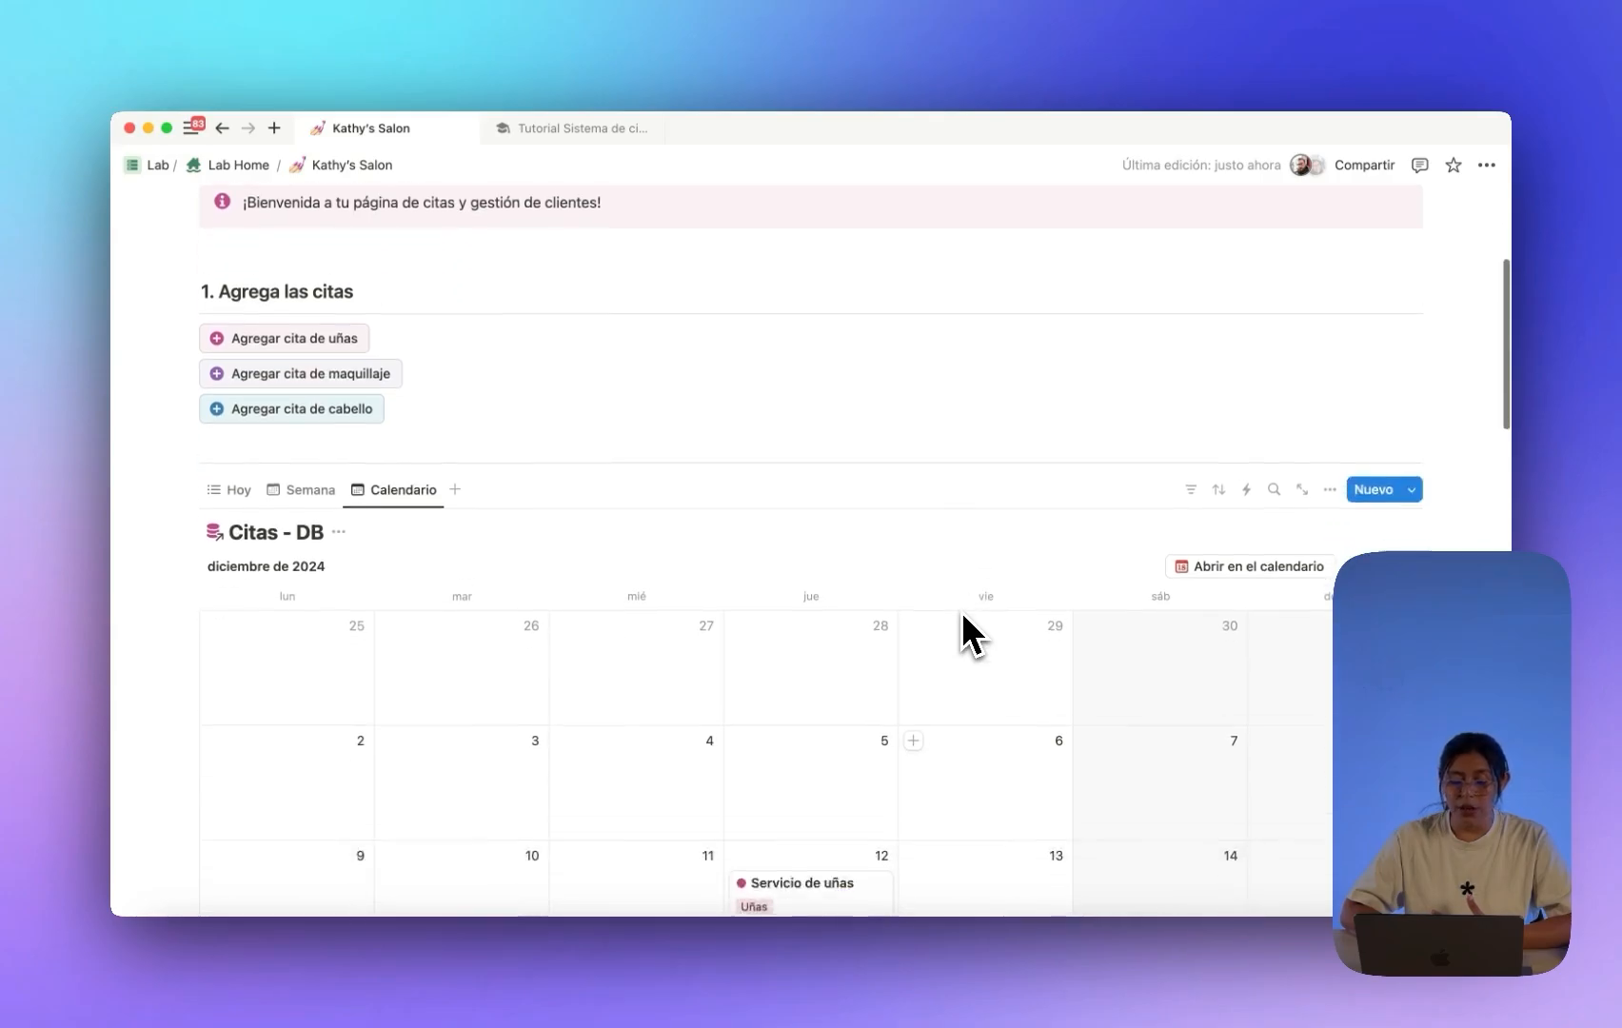
scroll(961, 614, down, 3)
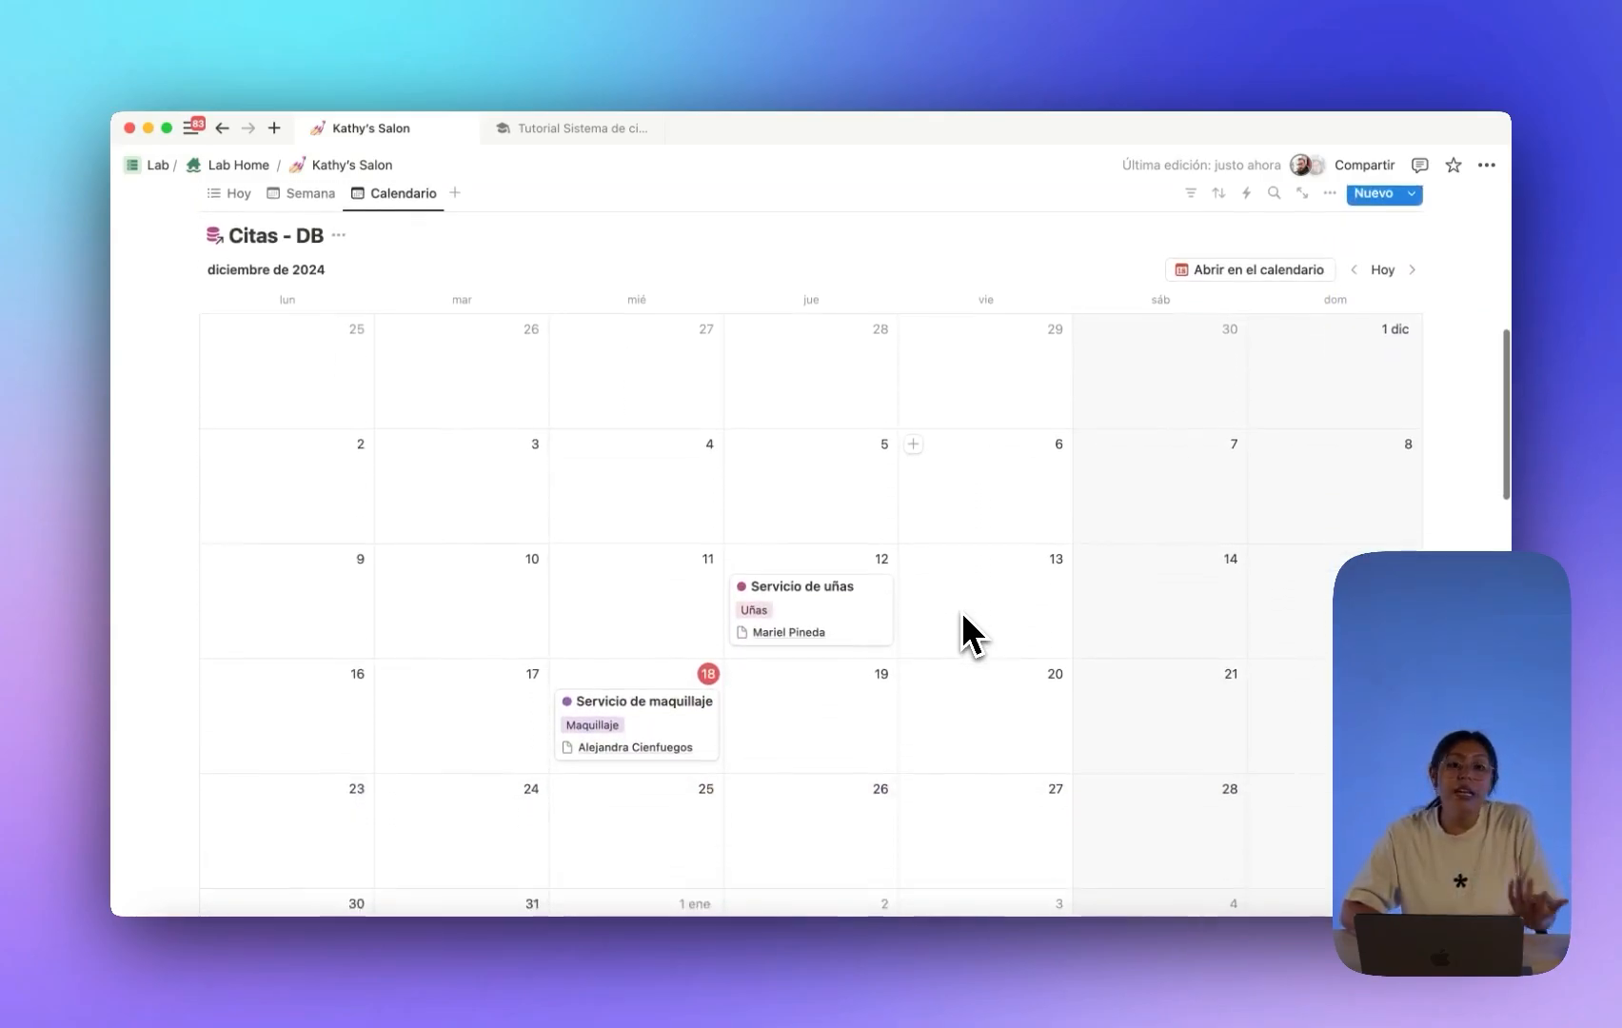
scroll(962, 614, down, 15)
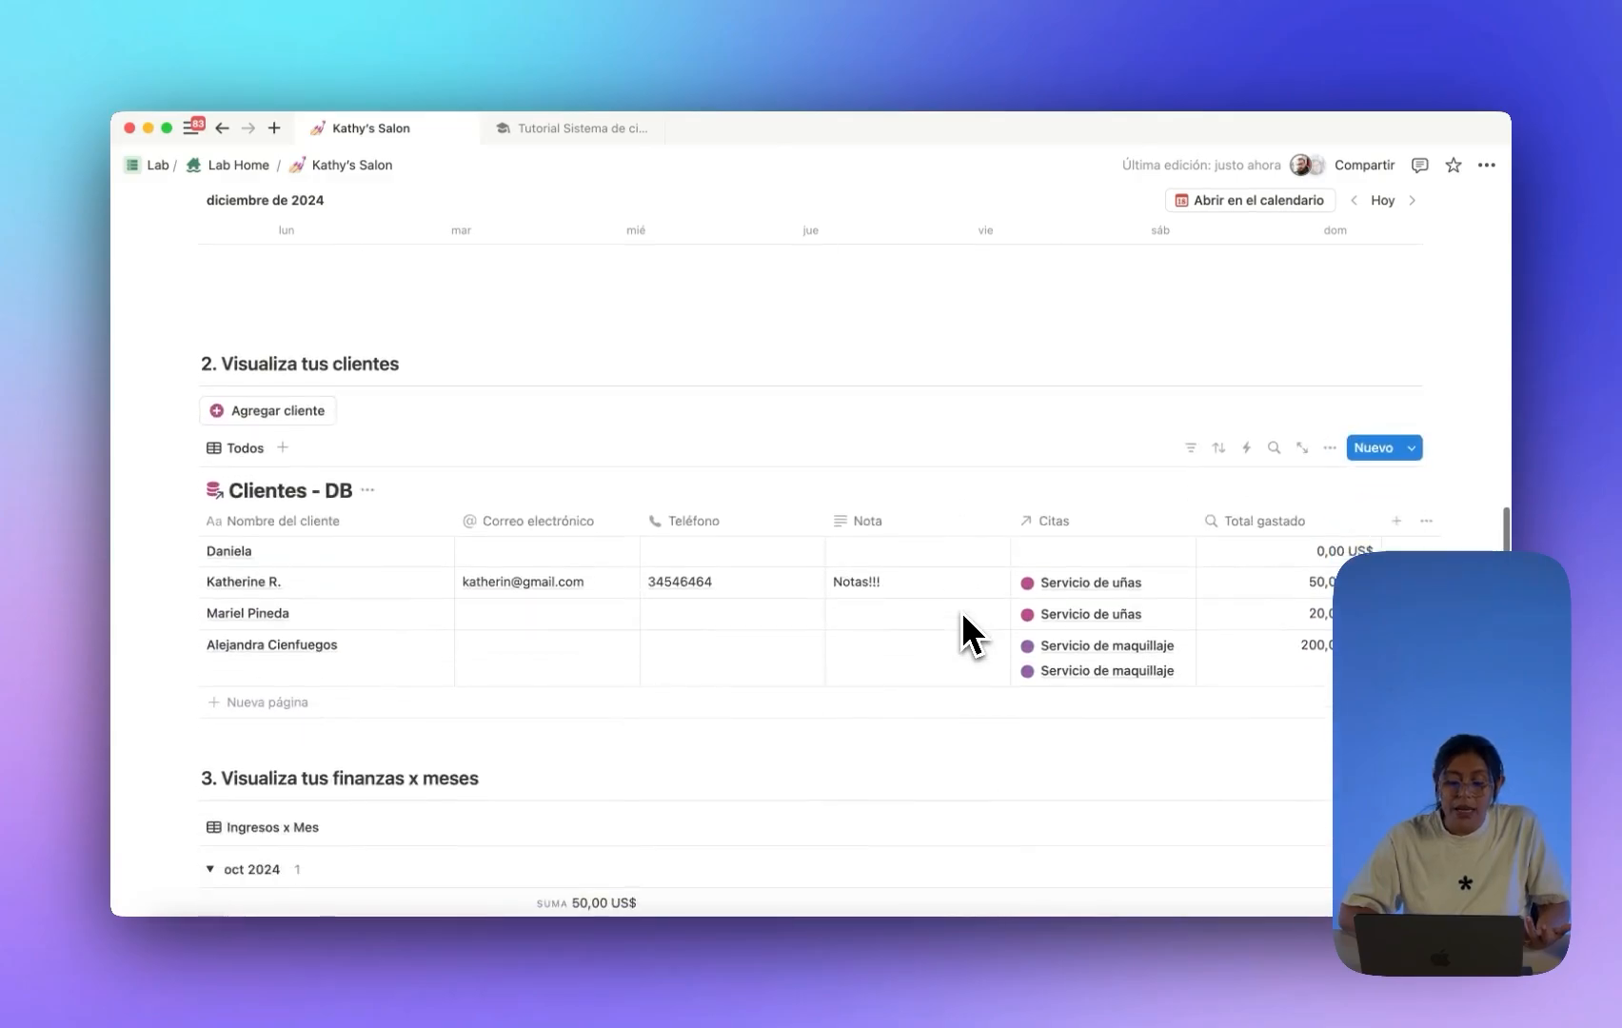
scroll(398, 463, down, 5)
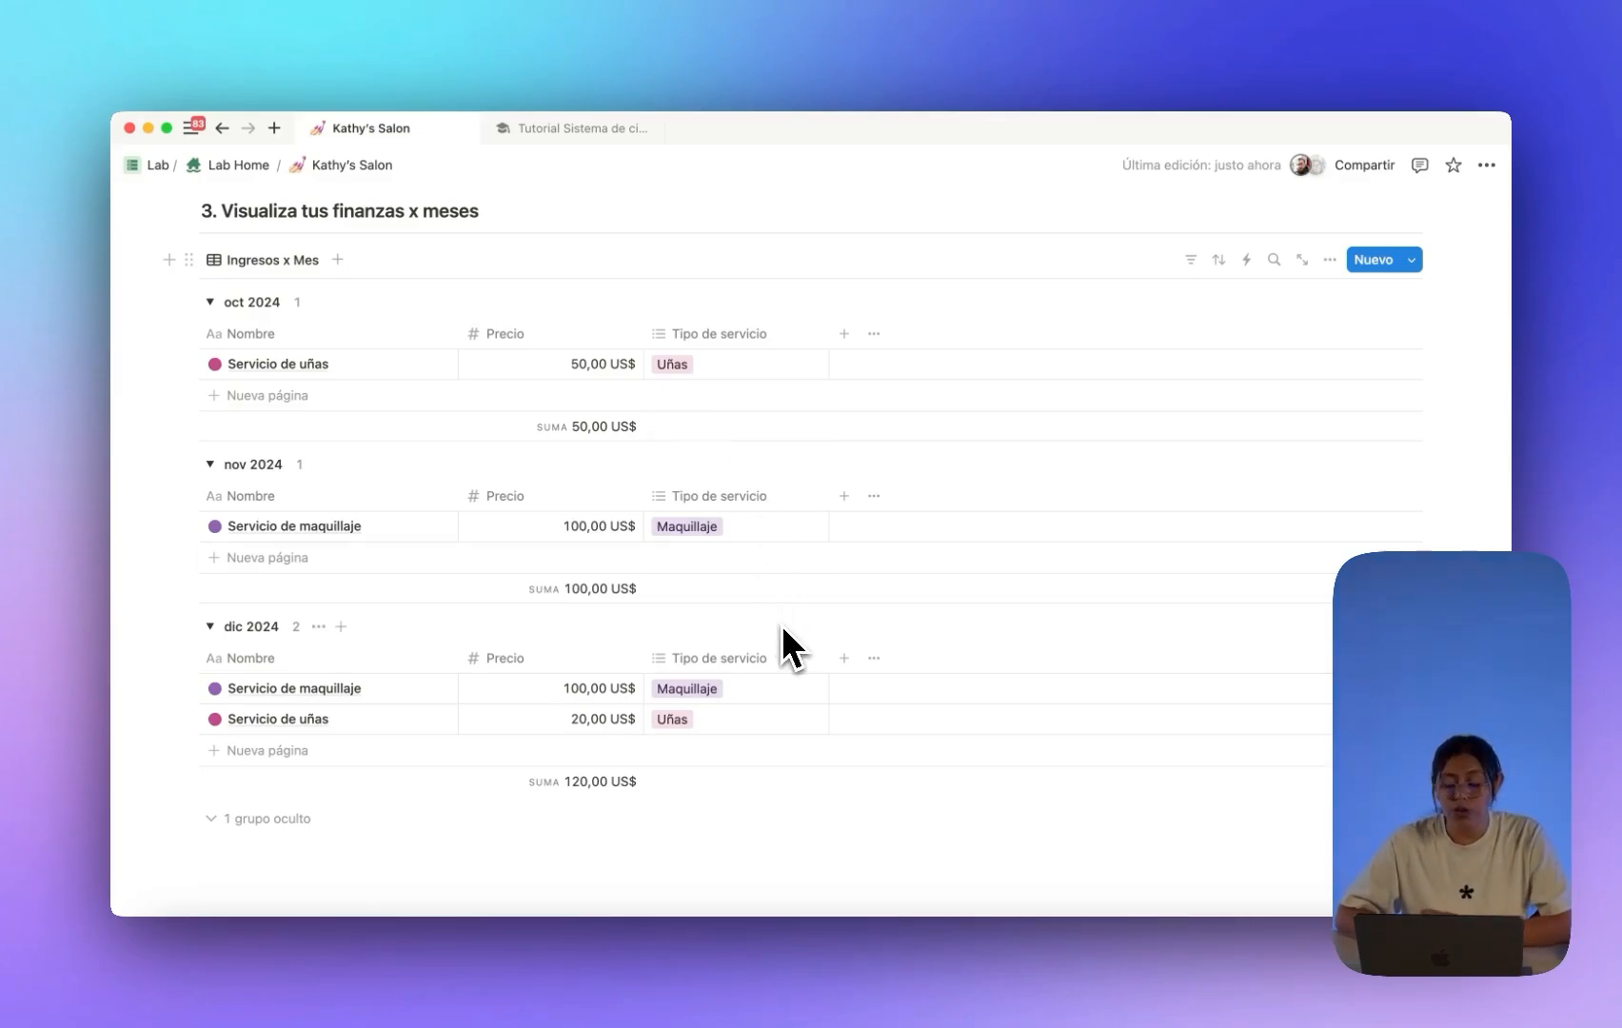
scroll(704, 685, up, 2)
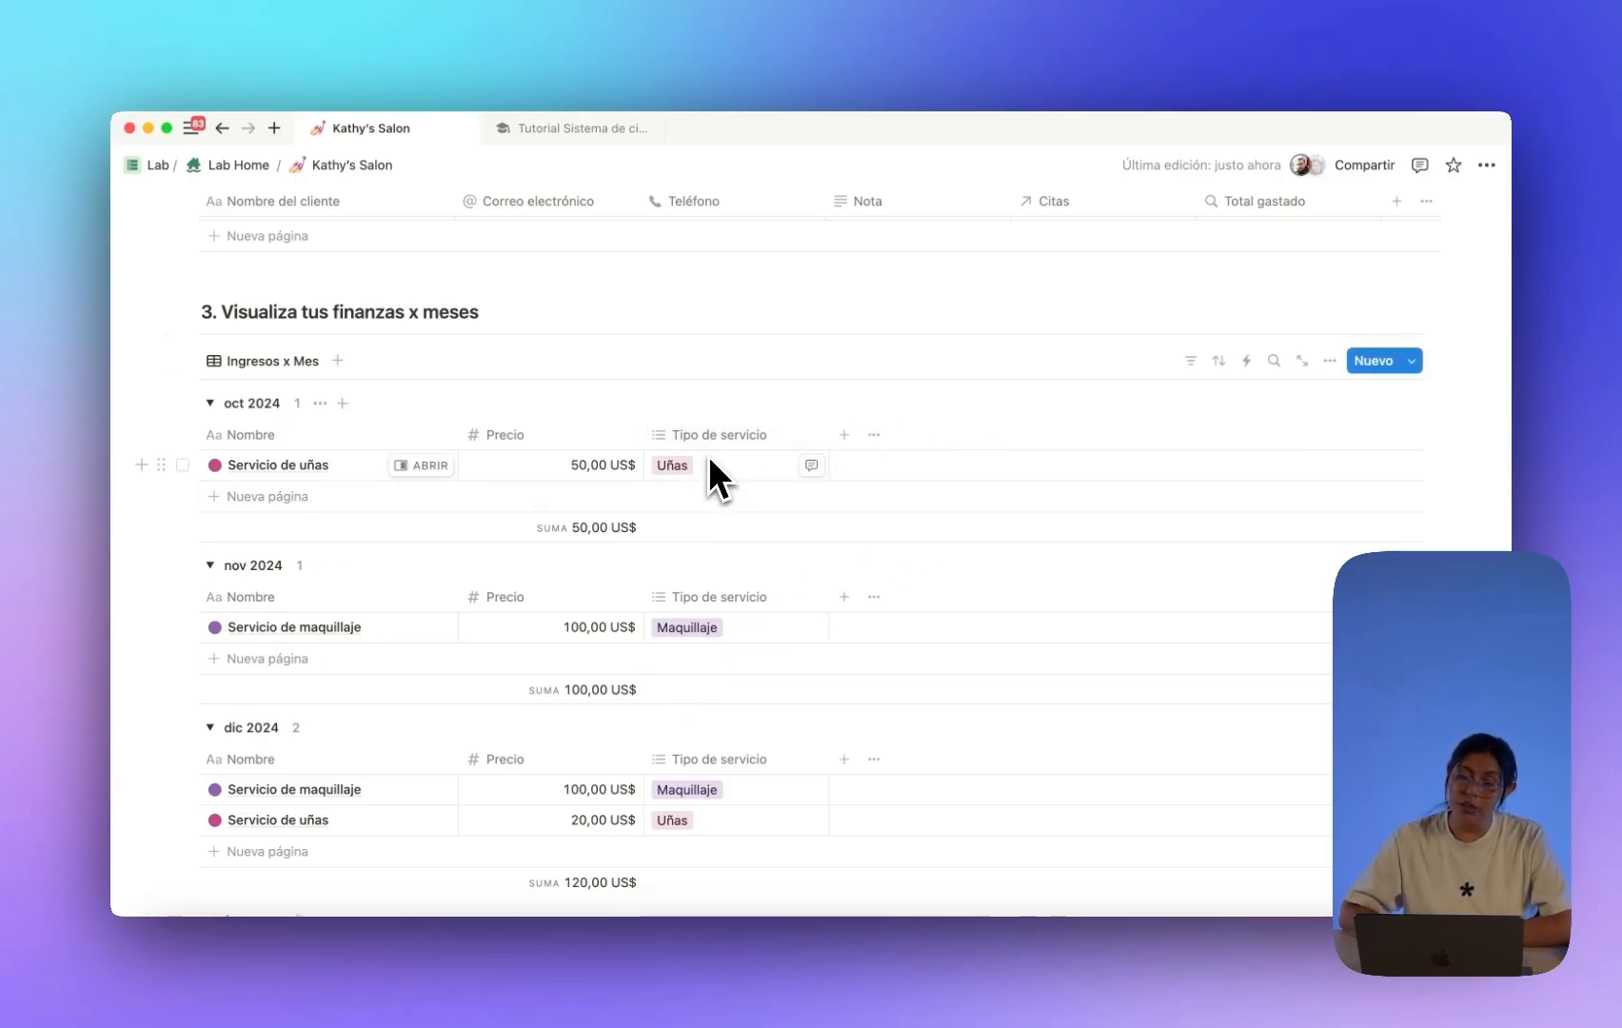
scroll(709, 474, up, 5)
scroll(711, 462, up, 15)
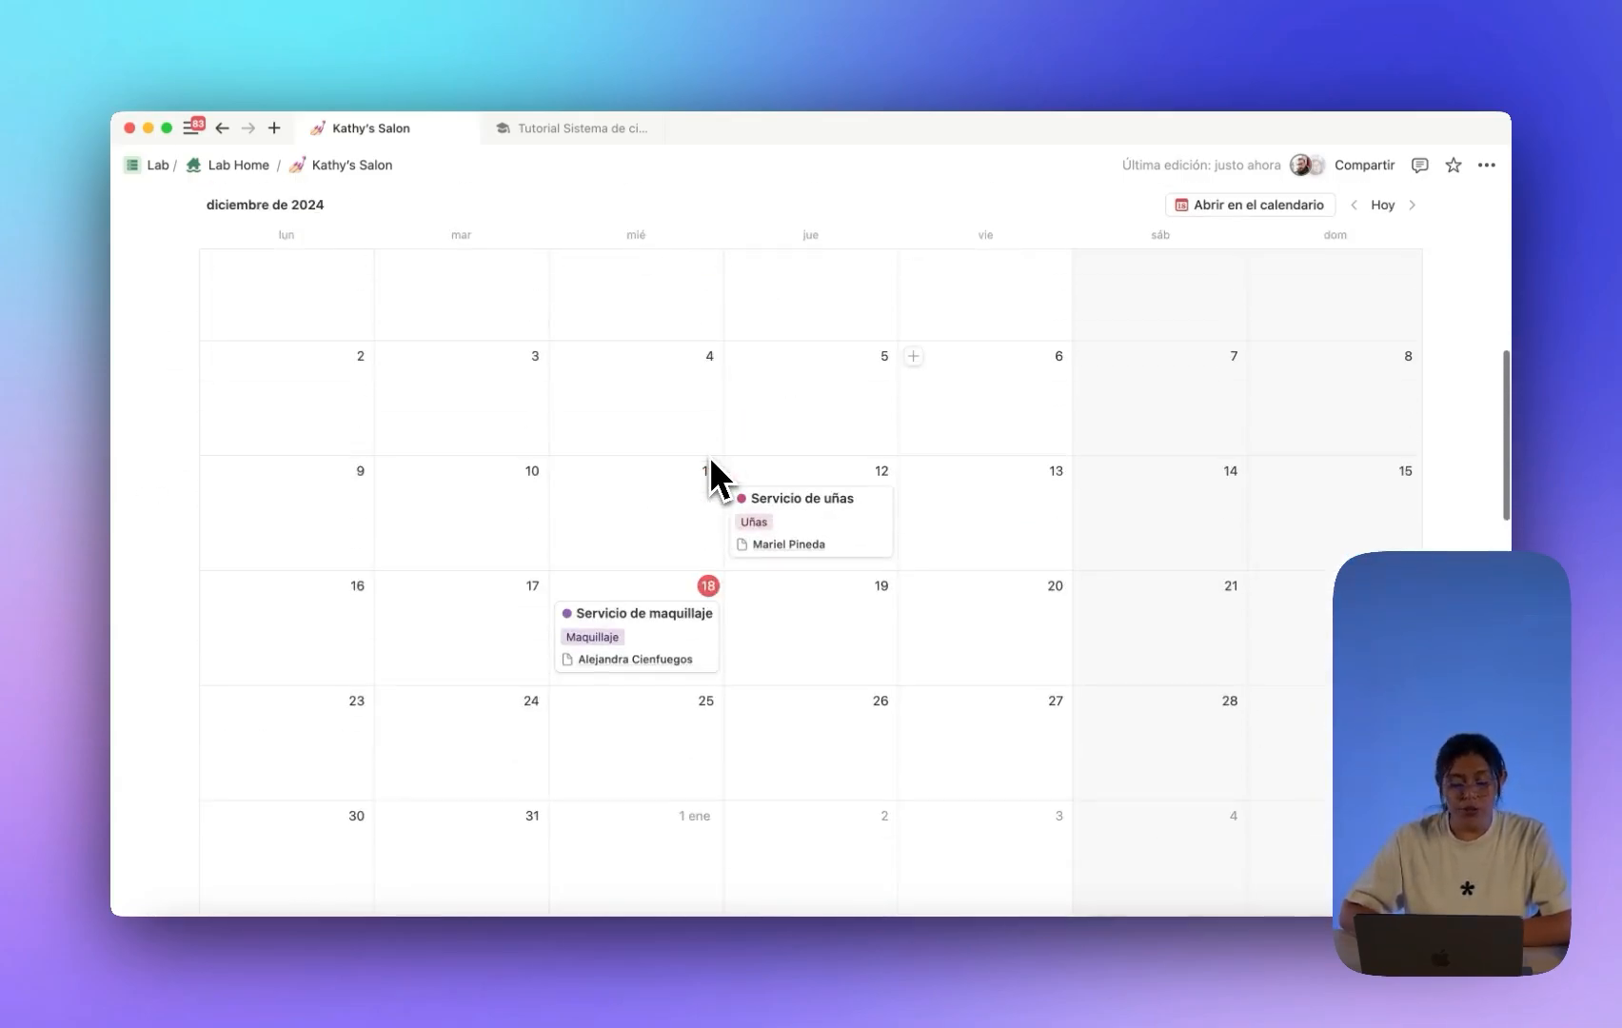
scroll(714, 476, up, 2)
scroll(713, 476, down, 5)
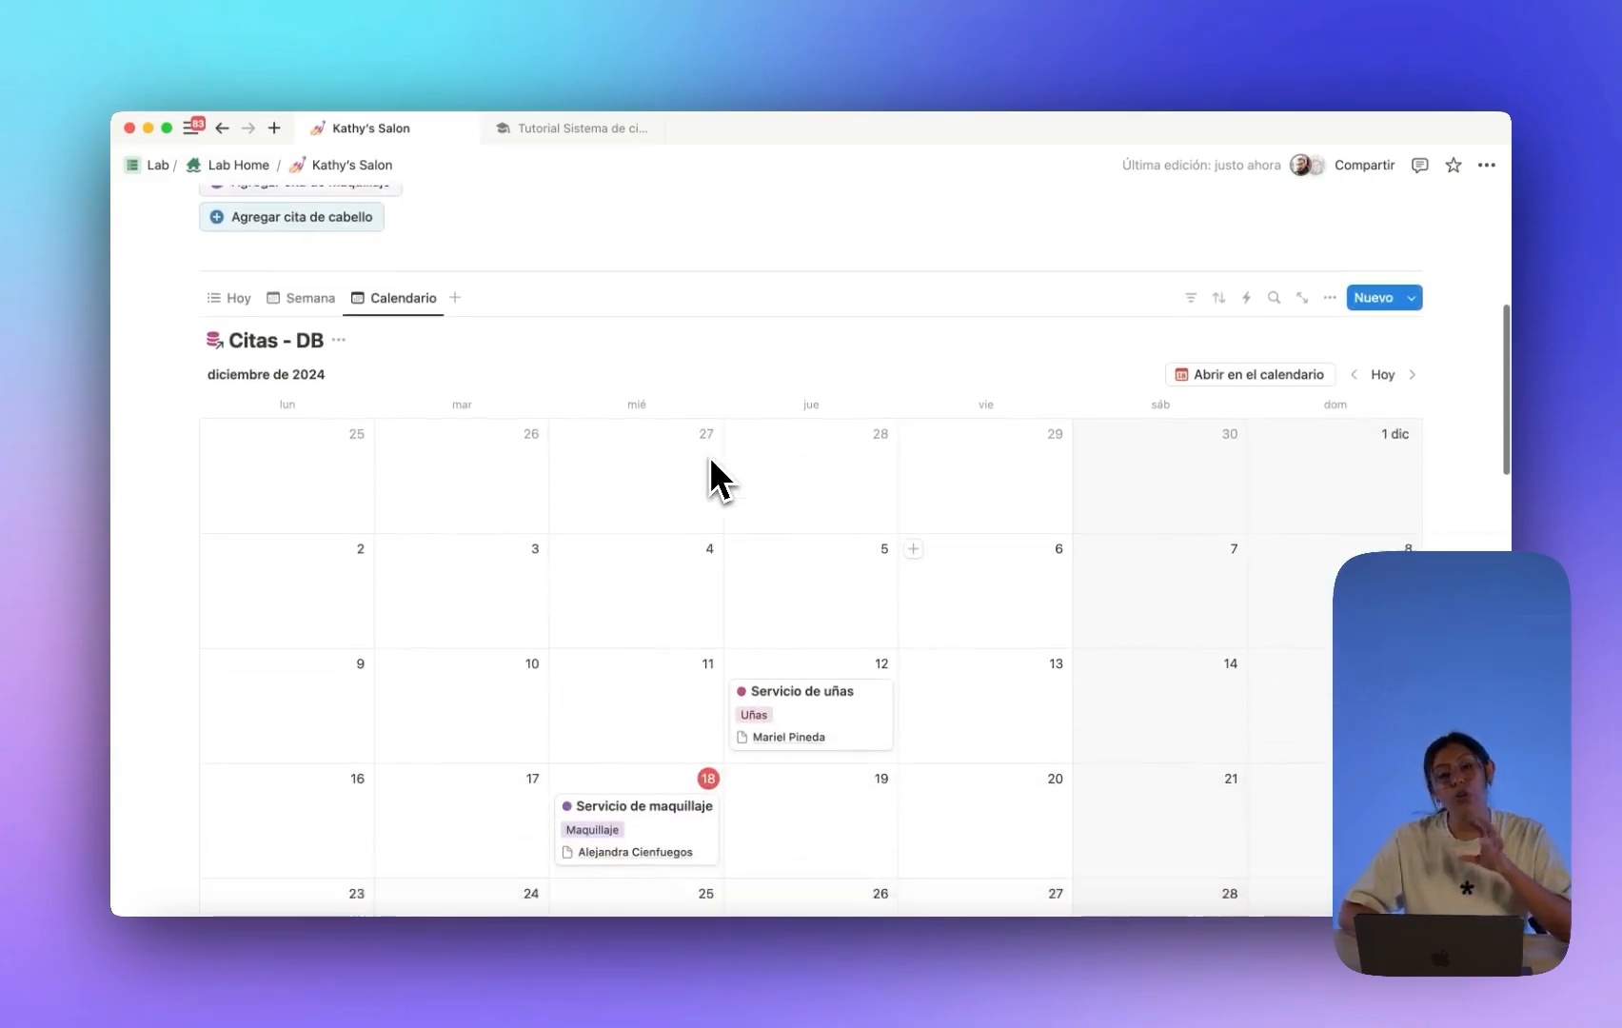
scroll(713, 476, down, 6)
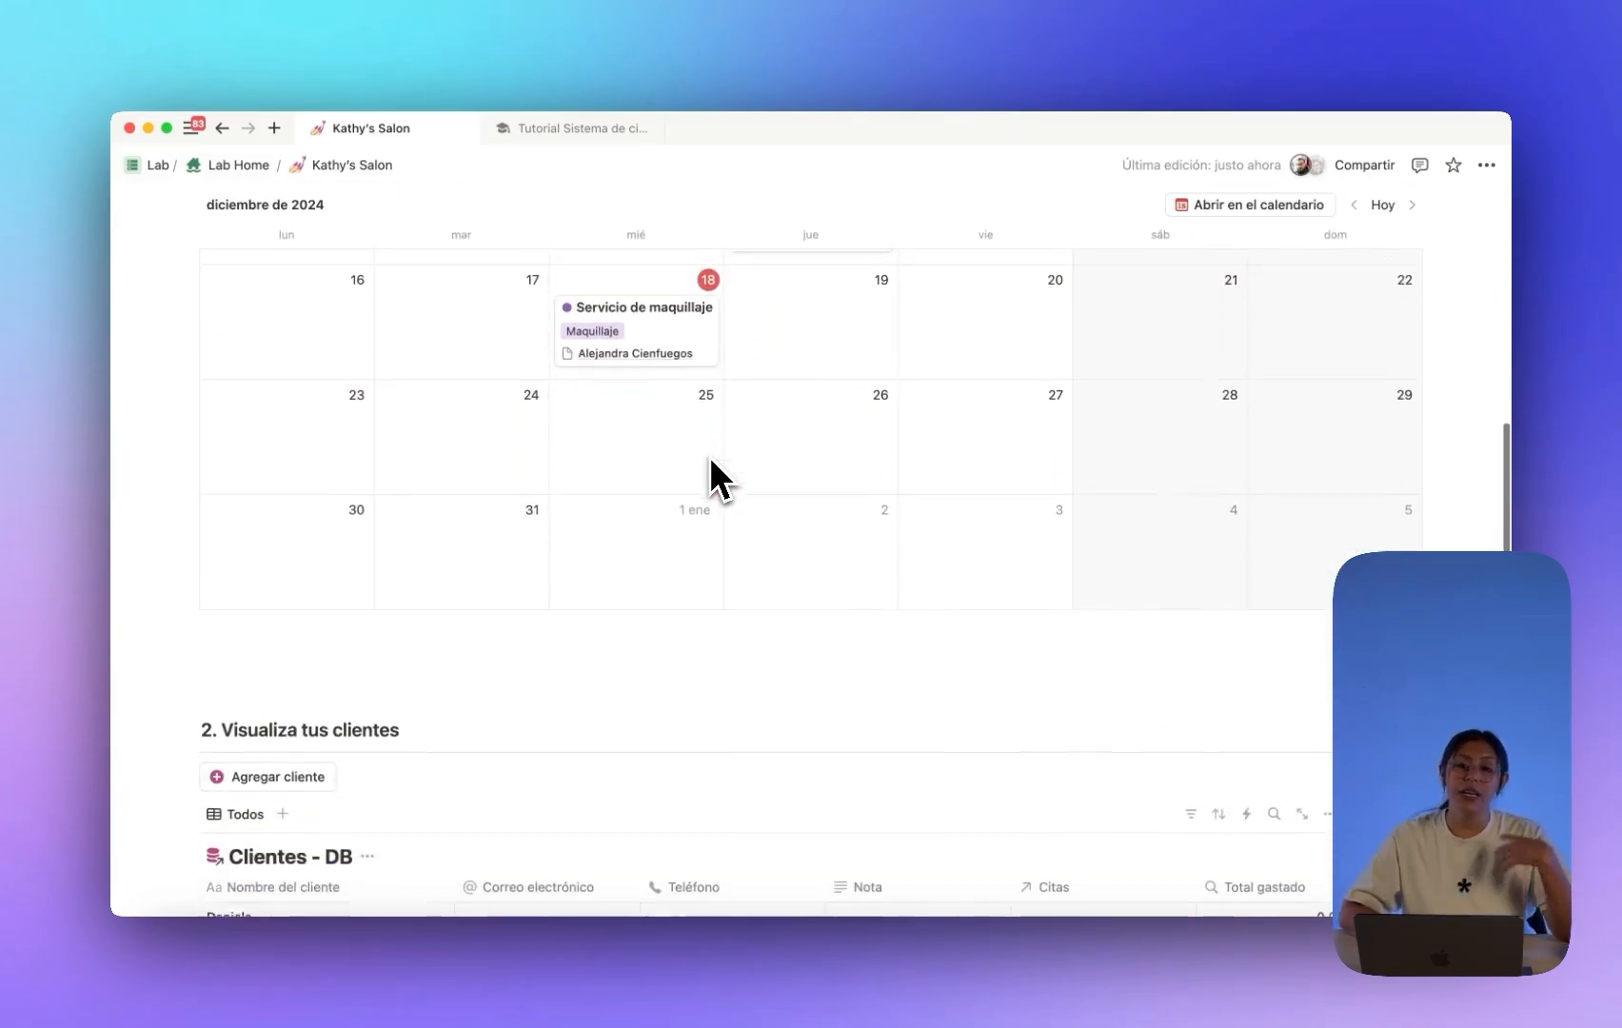
scroll(710, 466, down, 10)
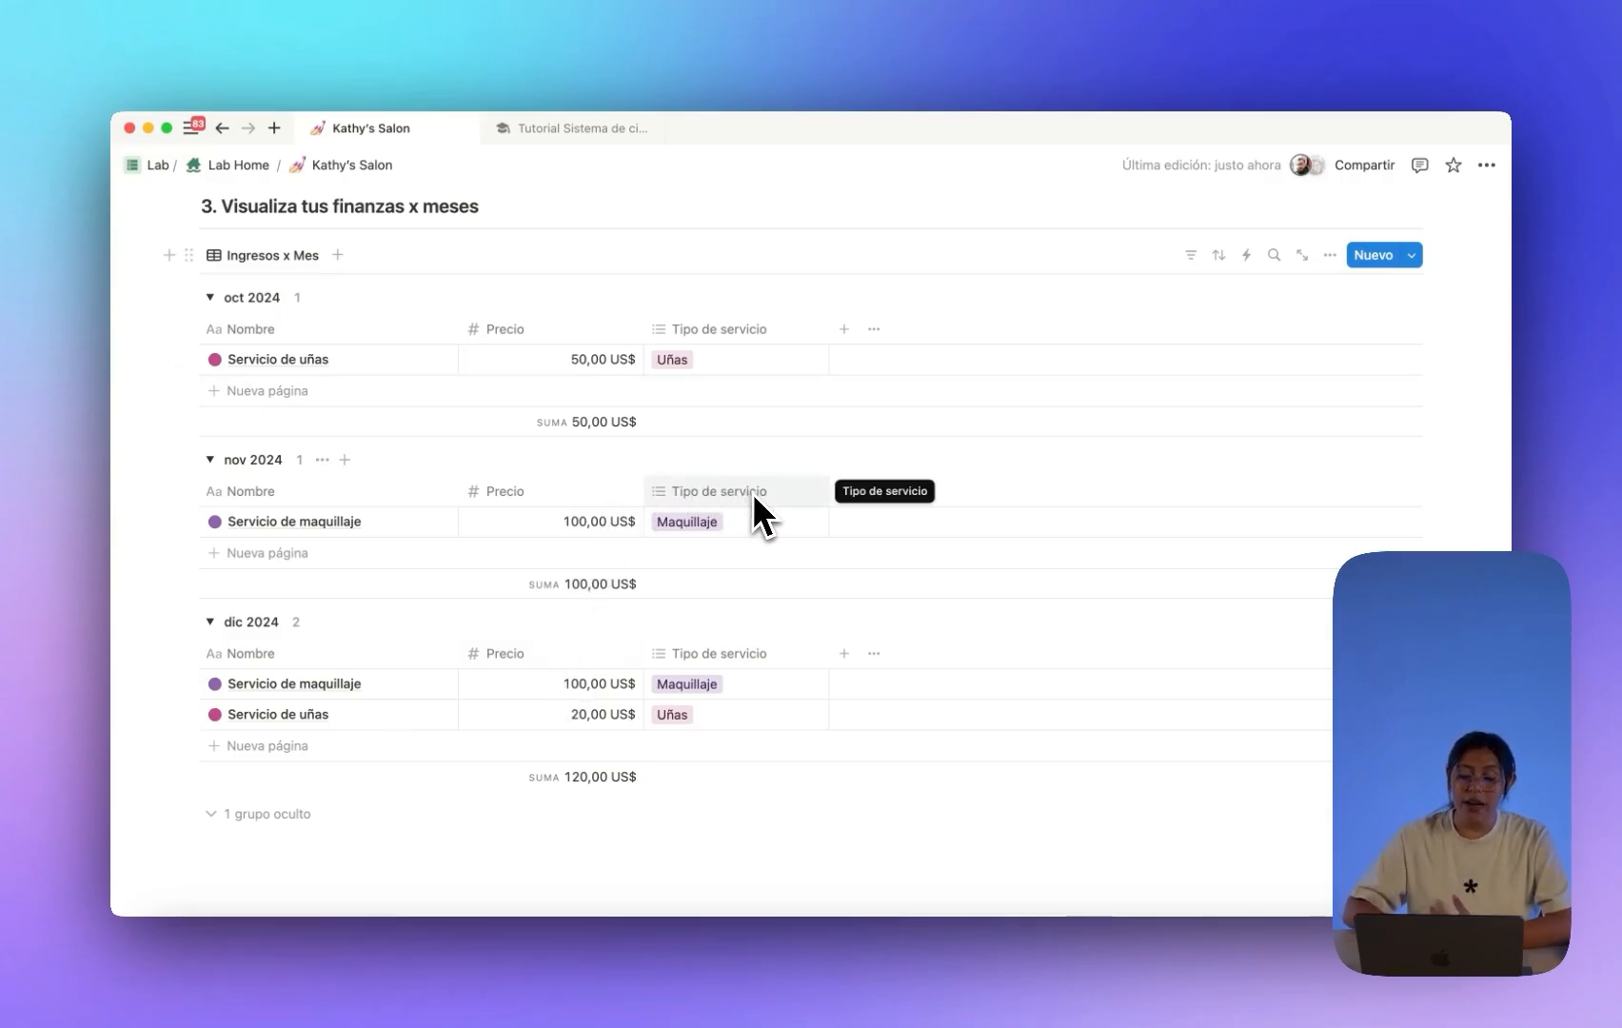
scroll(753, 504, up, 2)
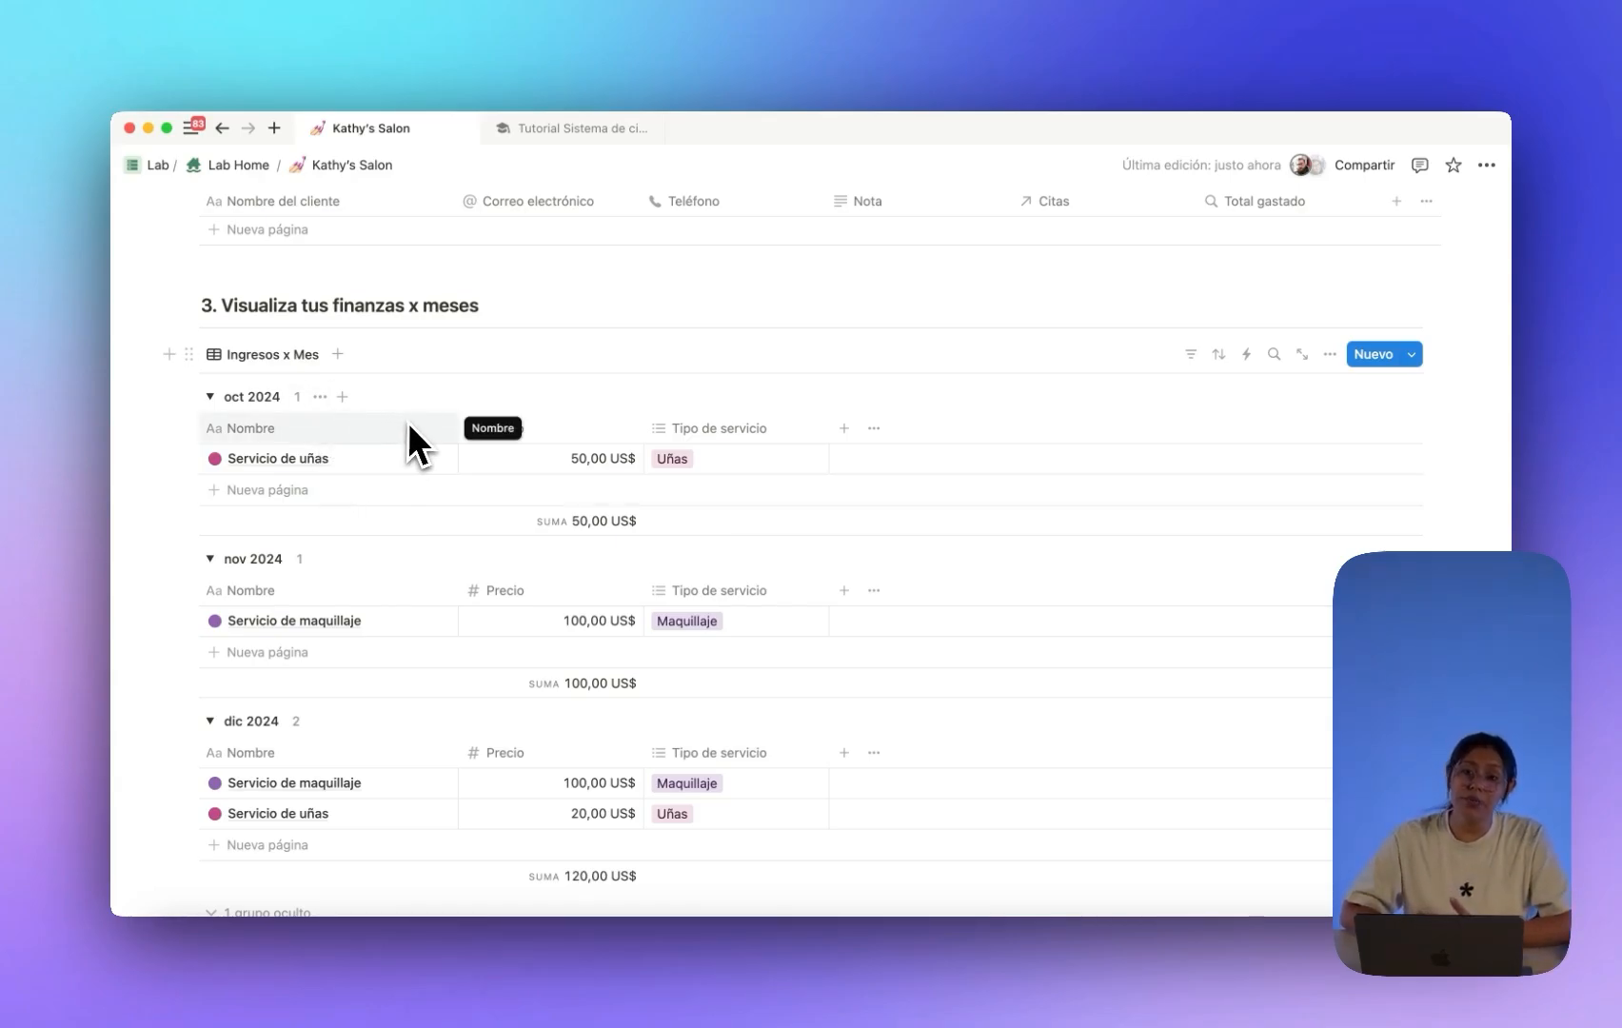
Duplicate the Ingresos x Mes view as 'Gráficos' and display it as a donut chart.
click(249, 357)
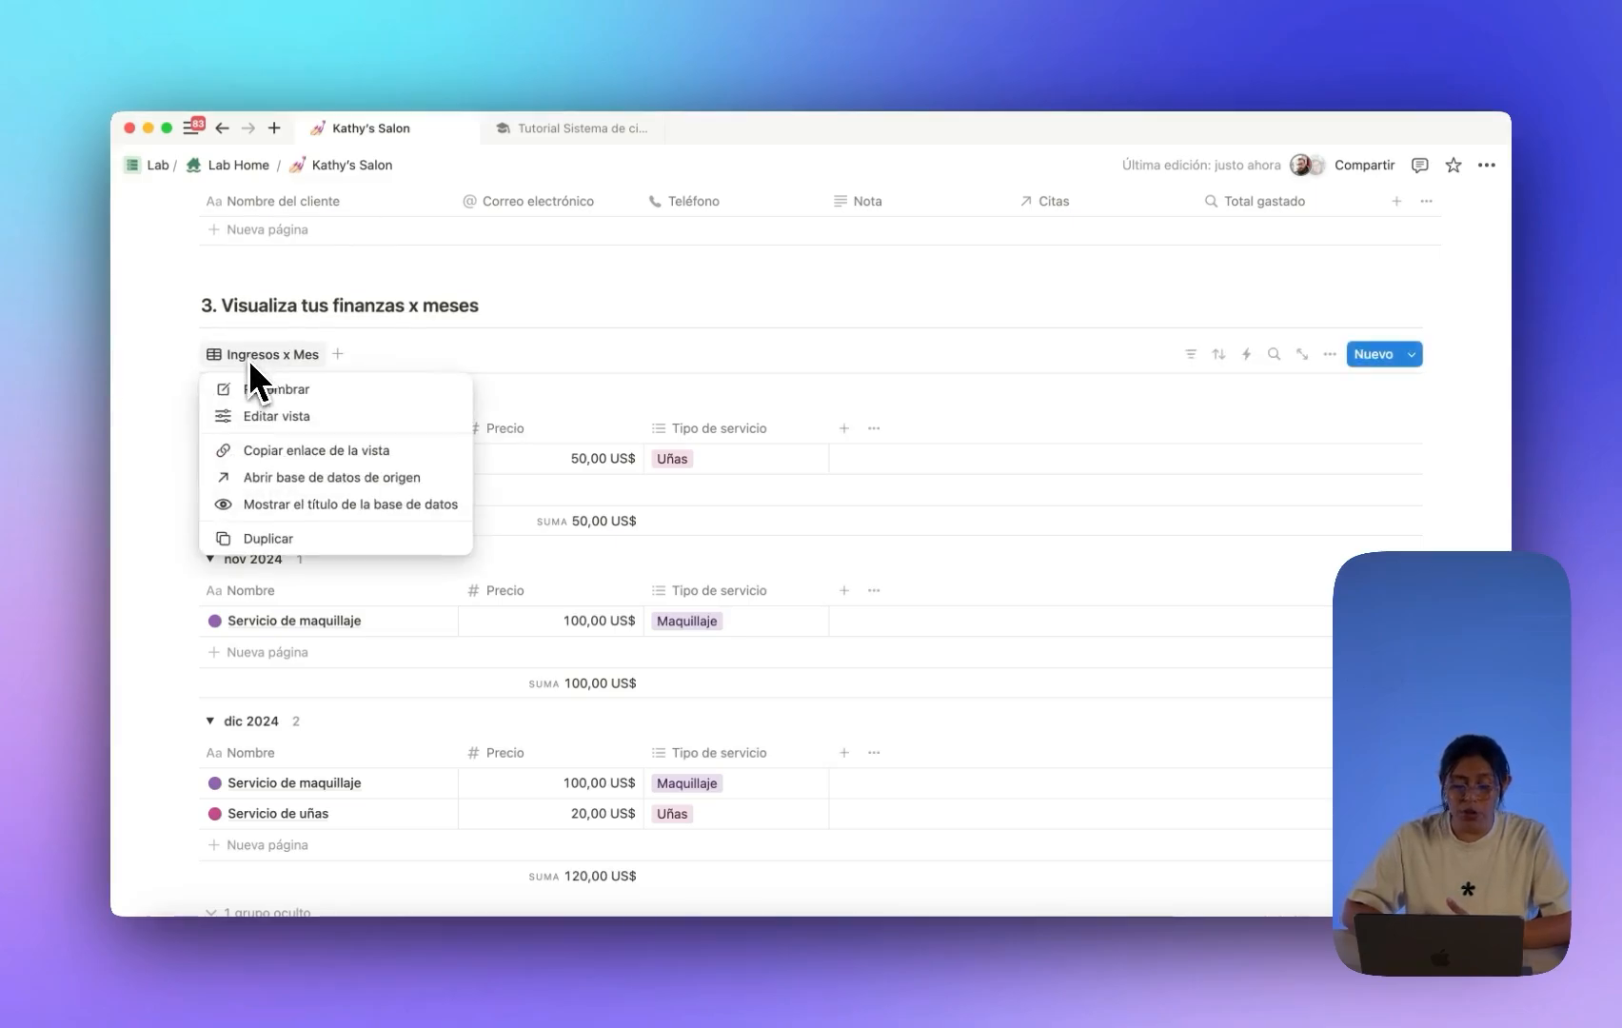
click(280, 538)
text(Gr)
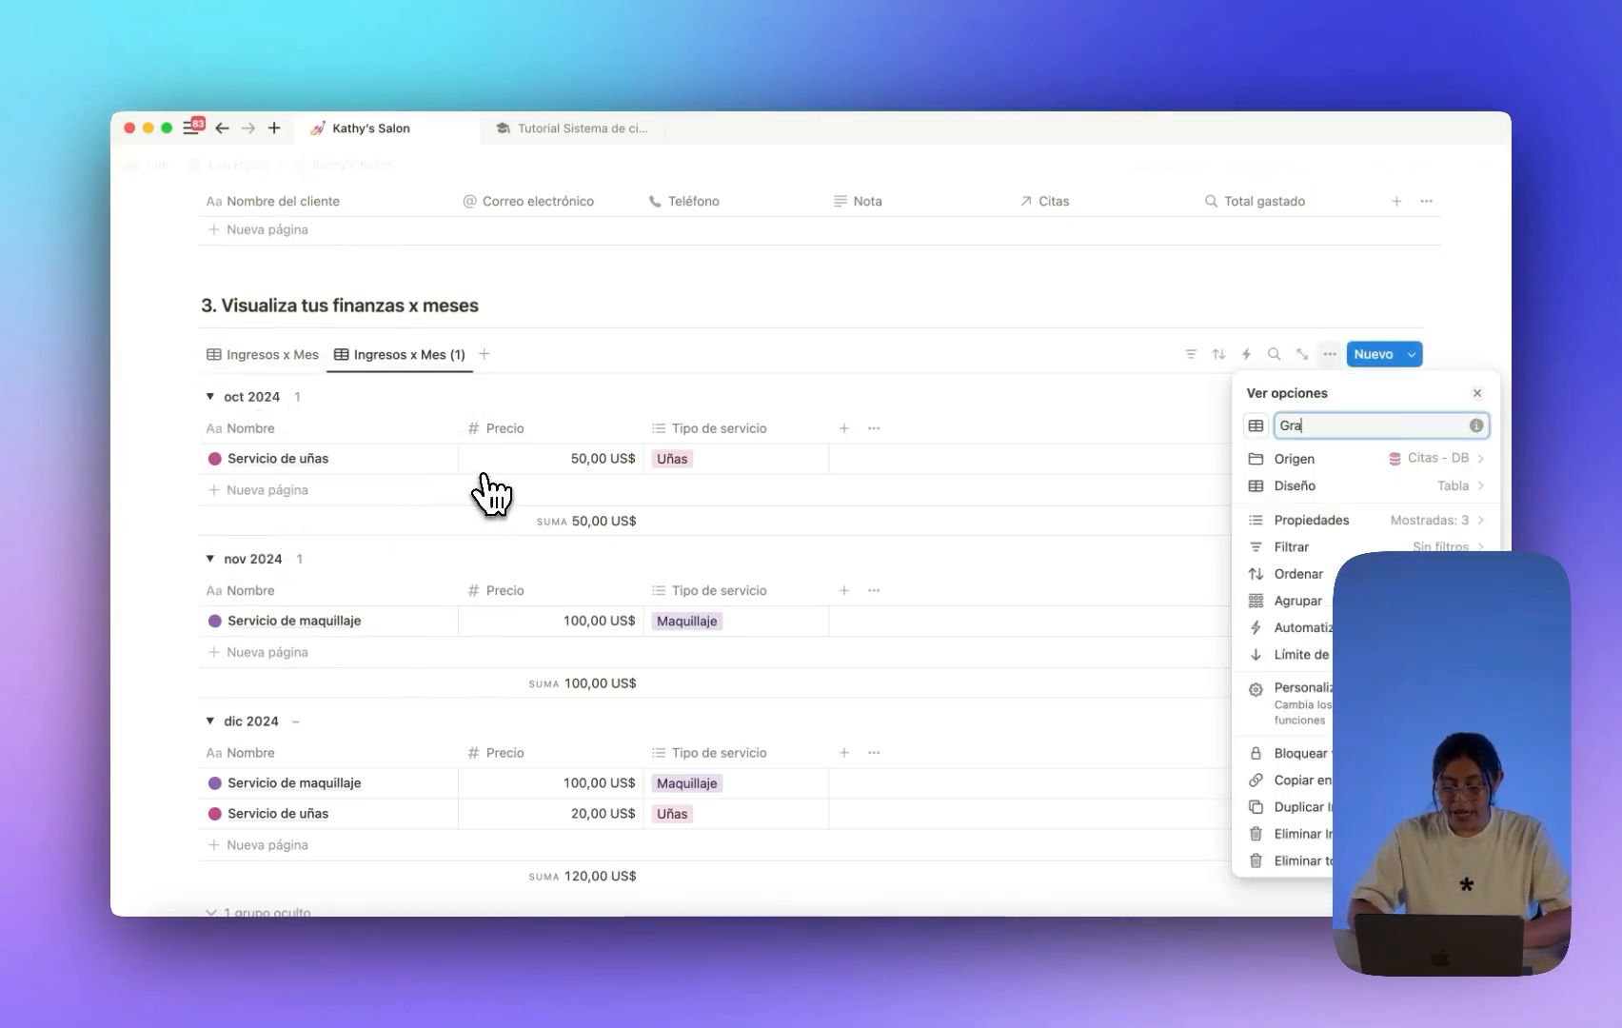
text(áficos)
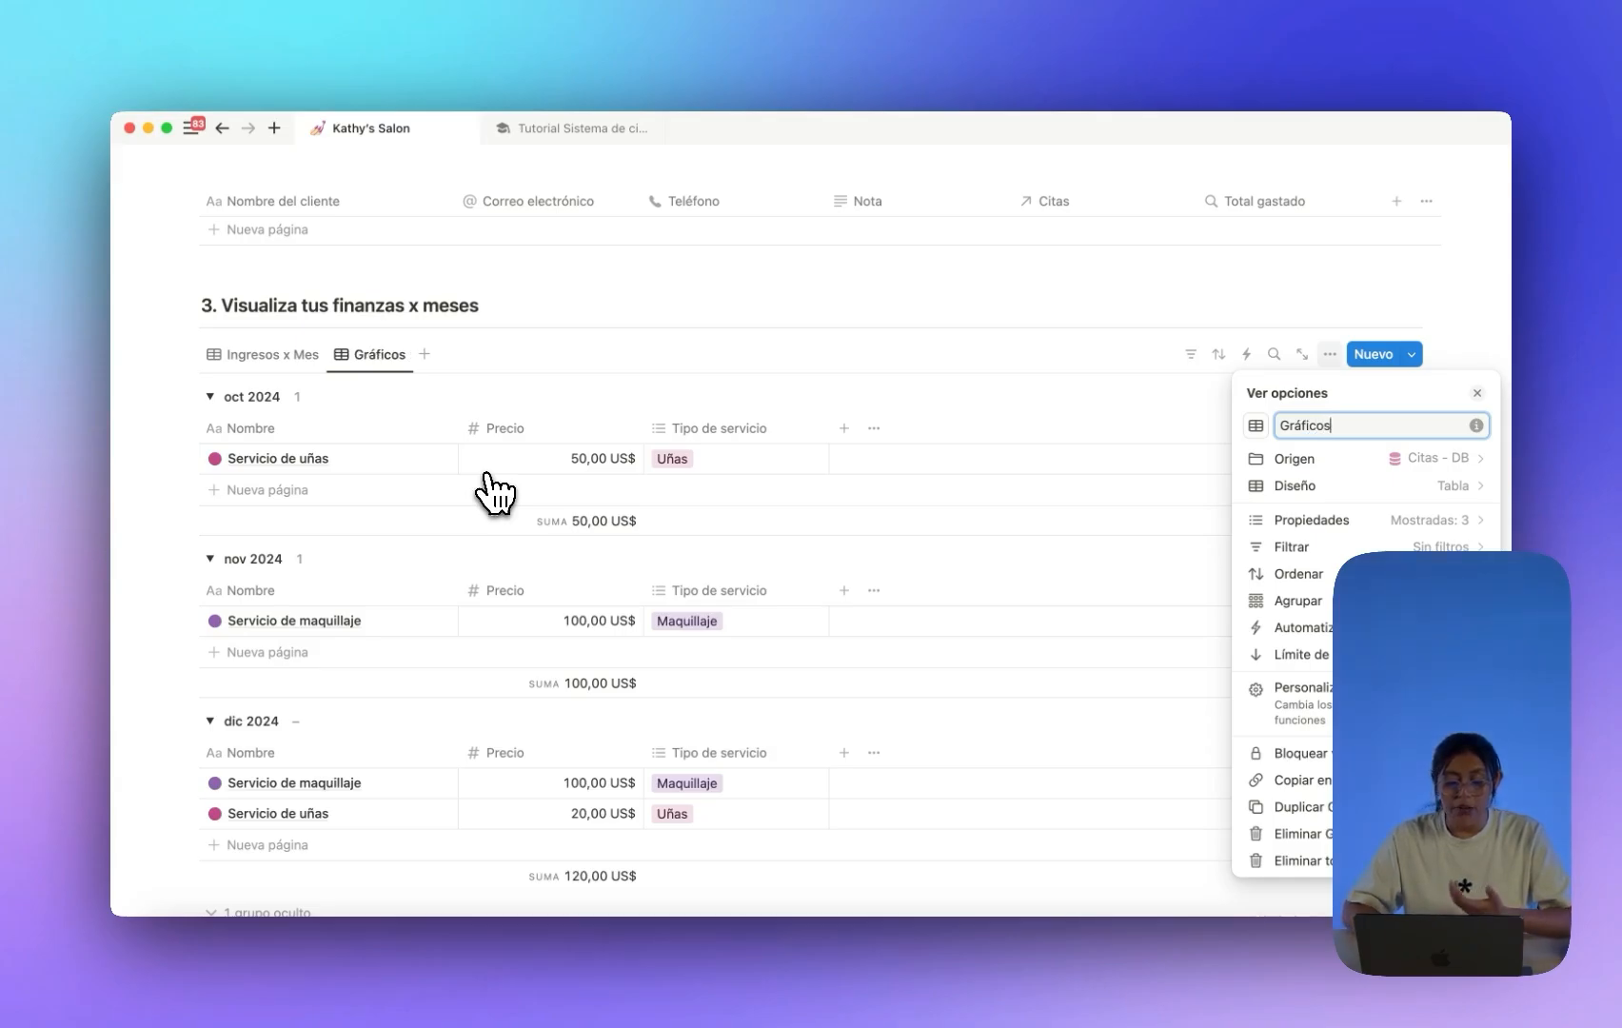
click(1280, 486)
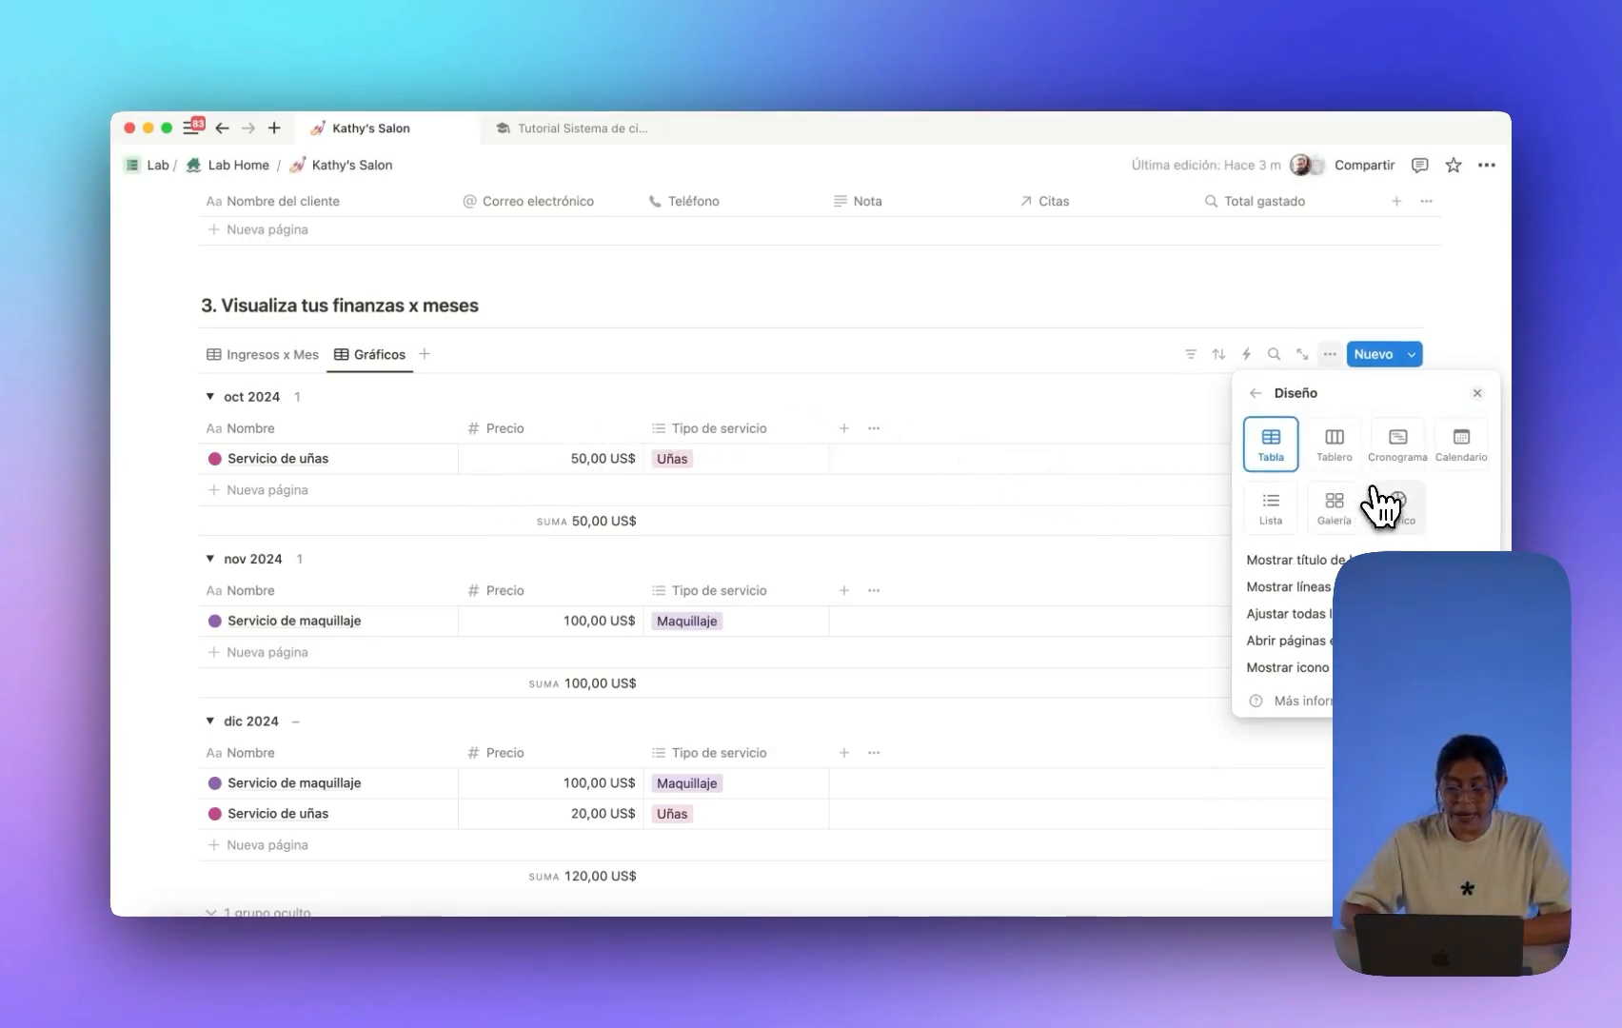
click(1395, 505)
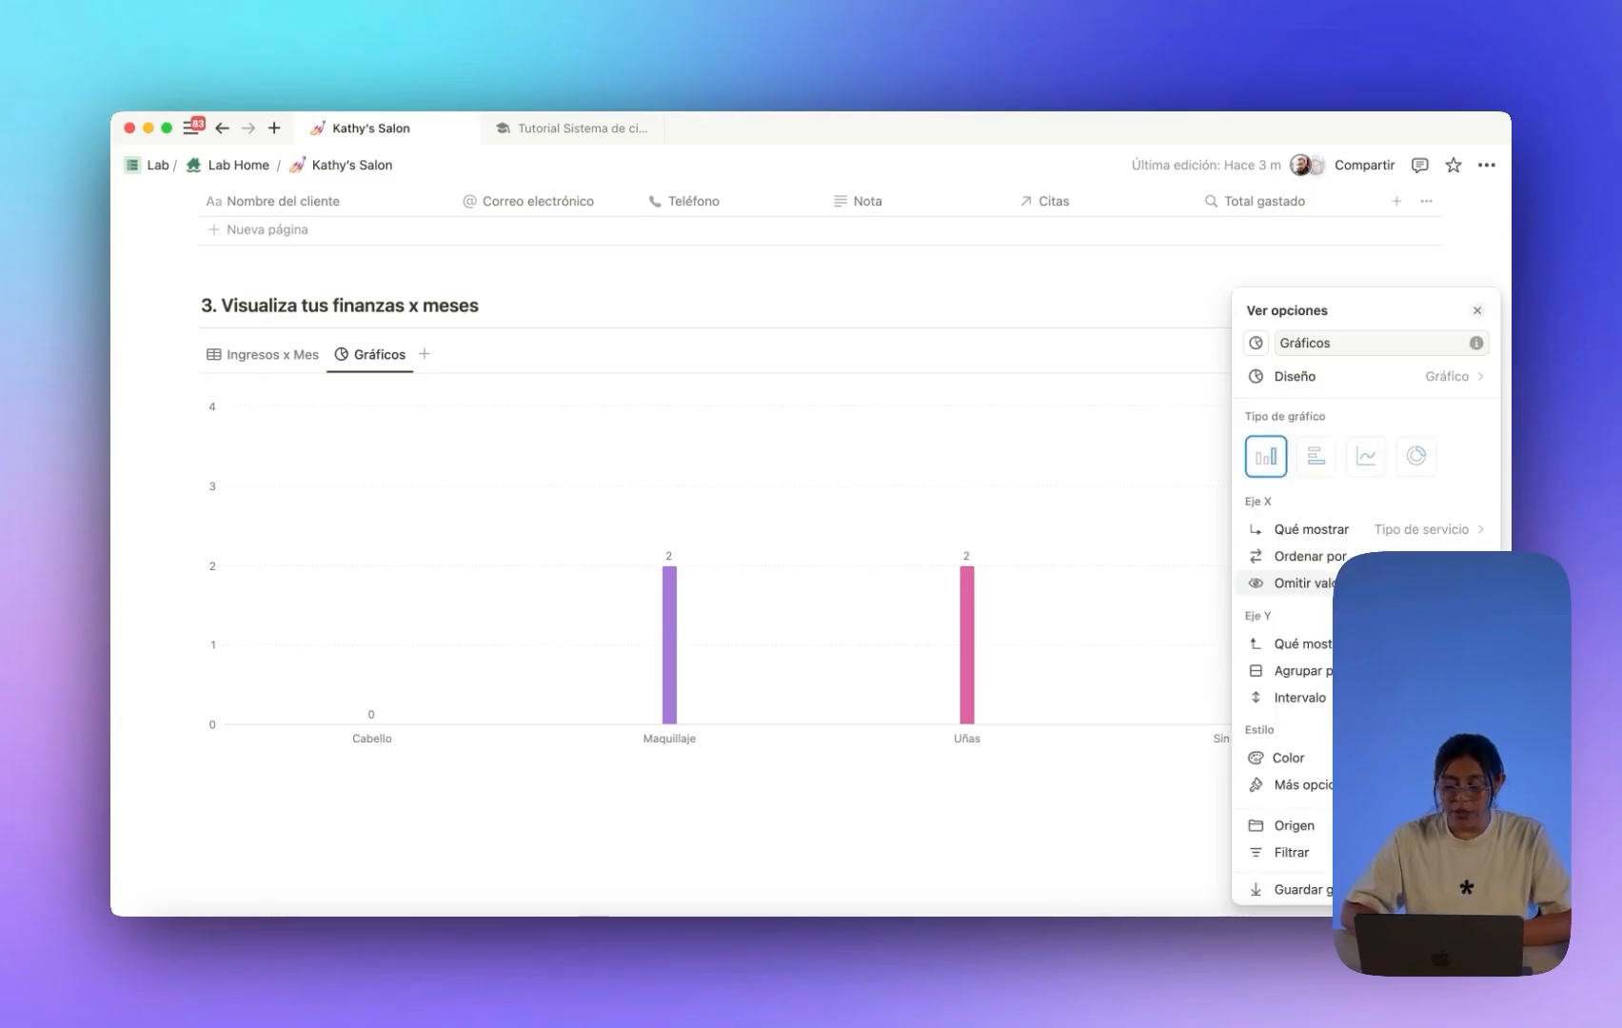
click(1416, 457)
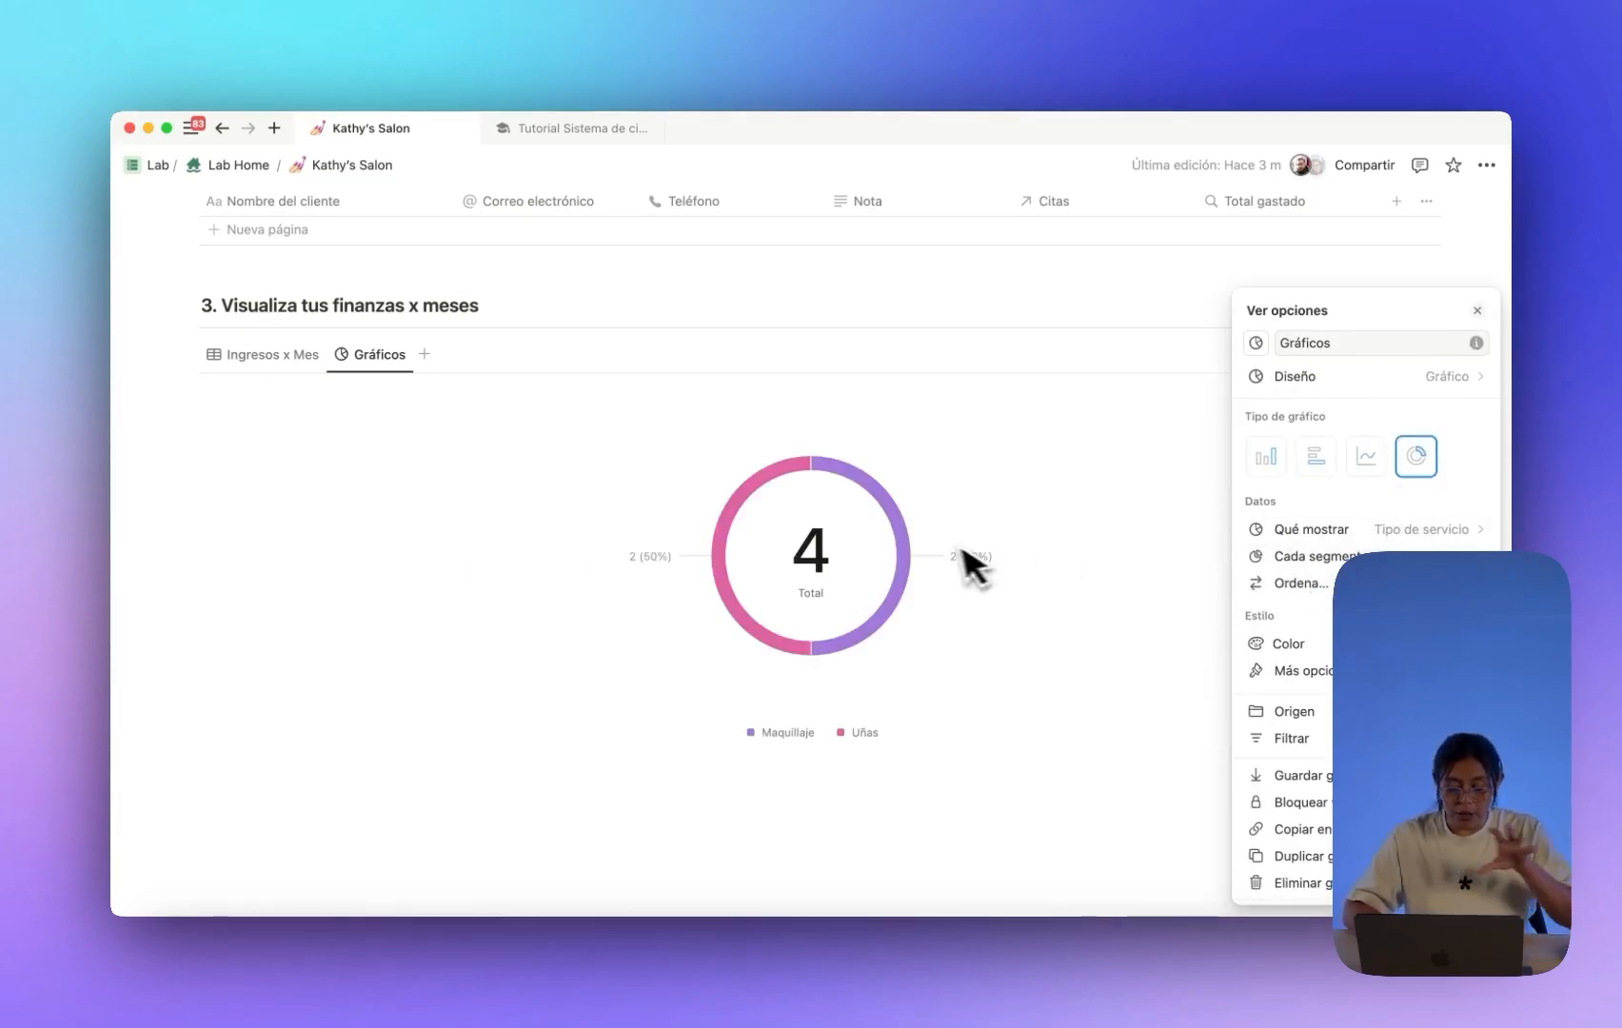
Close the chart settings, toggle between Ingresos x Mes and Gráficos, then return to the page top.
click(1073, 579)
click(306, 358)
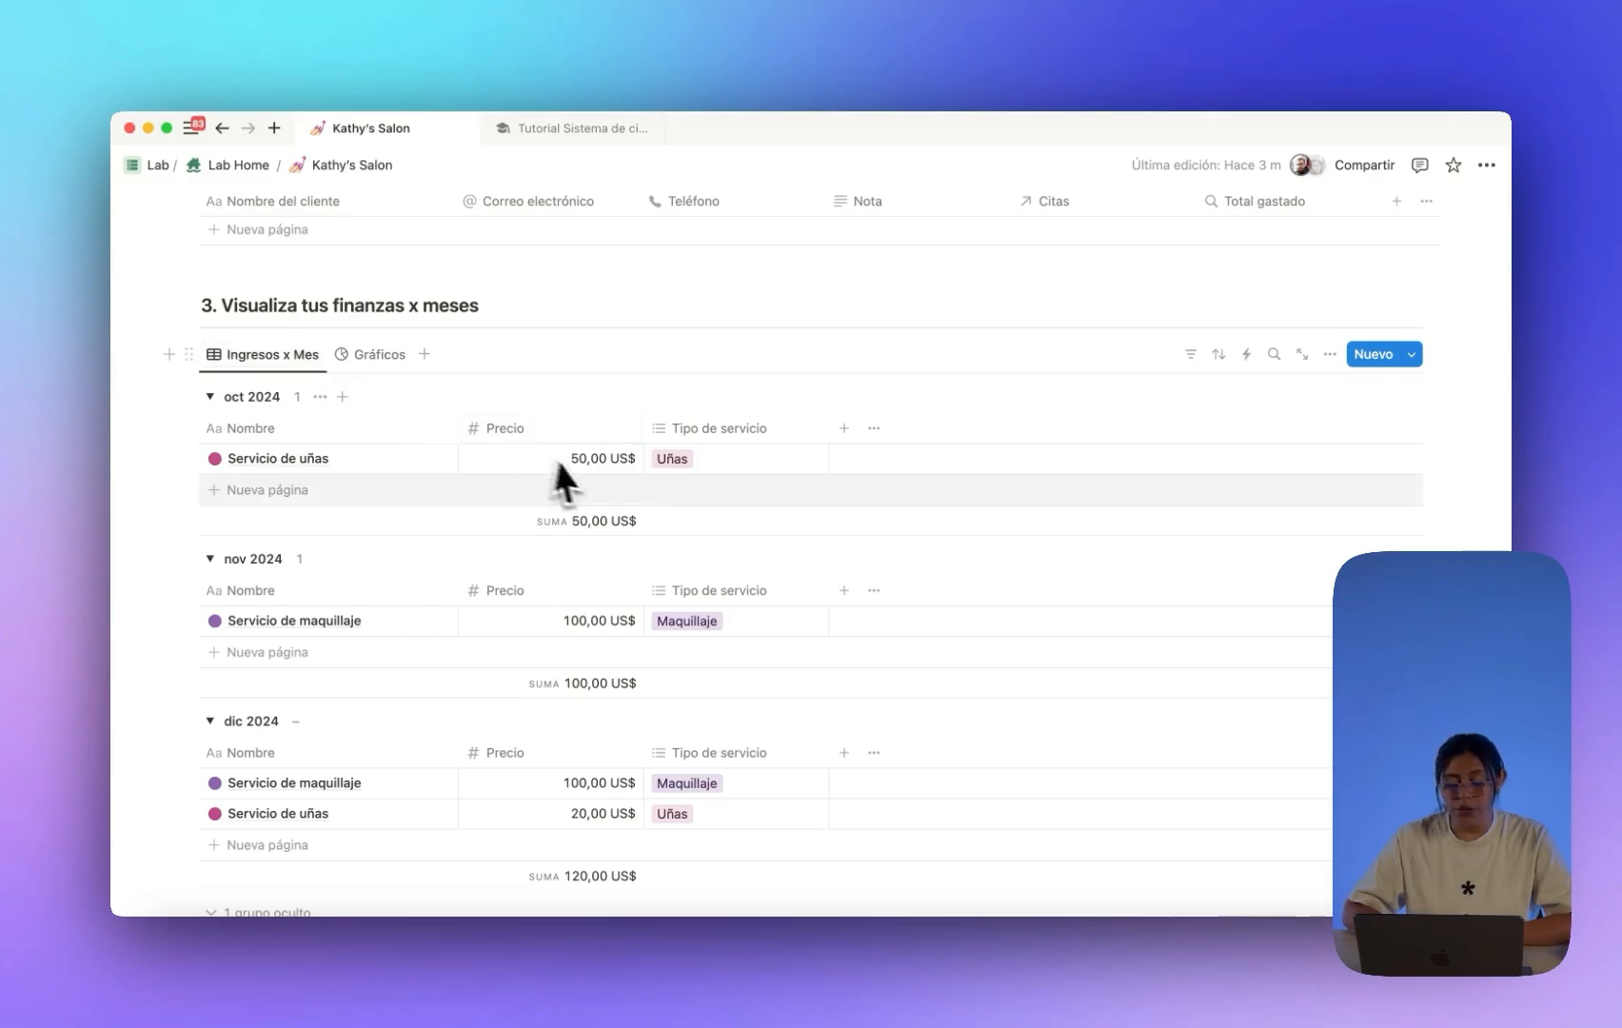
scroll(789, 680, up, 2)
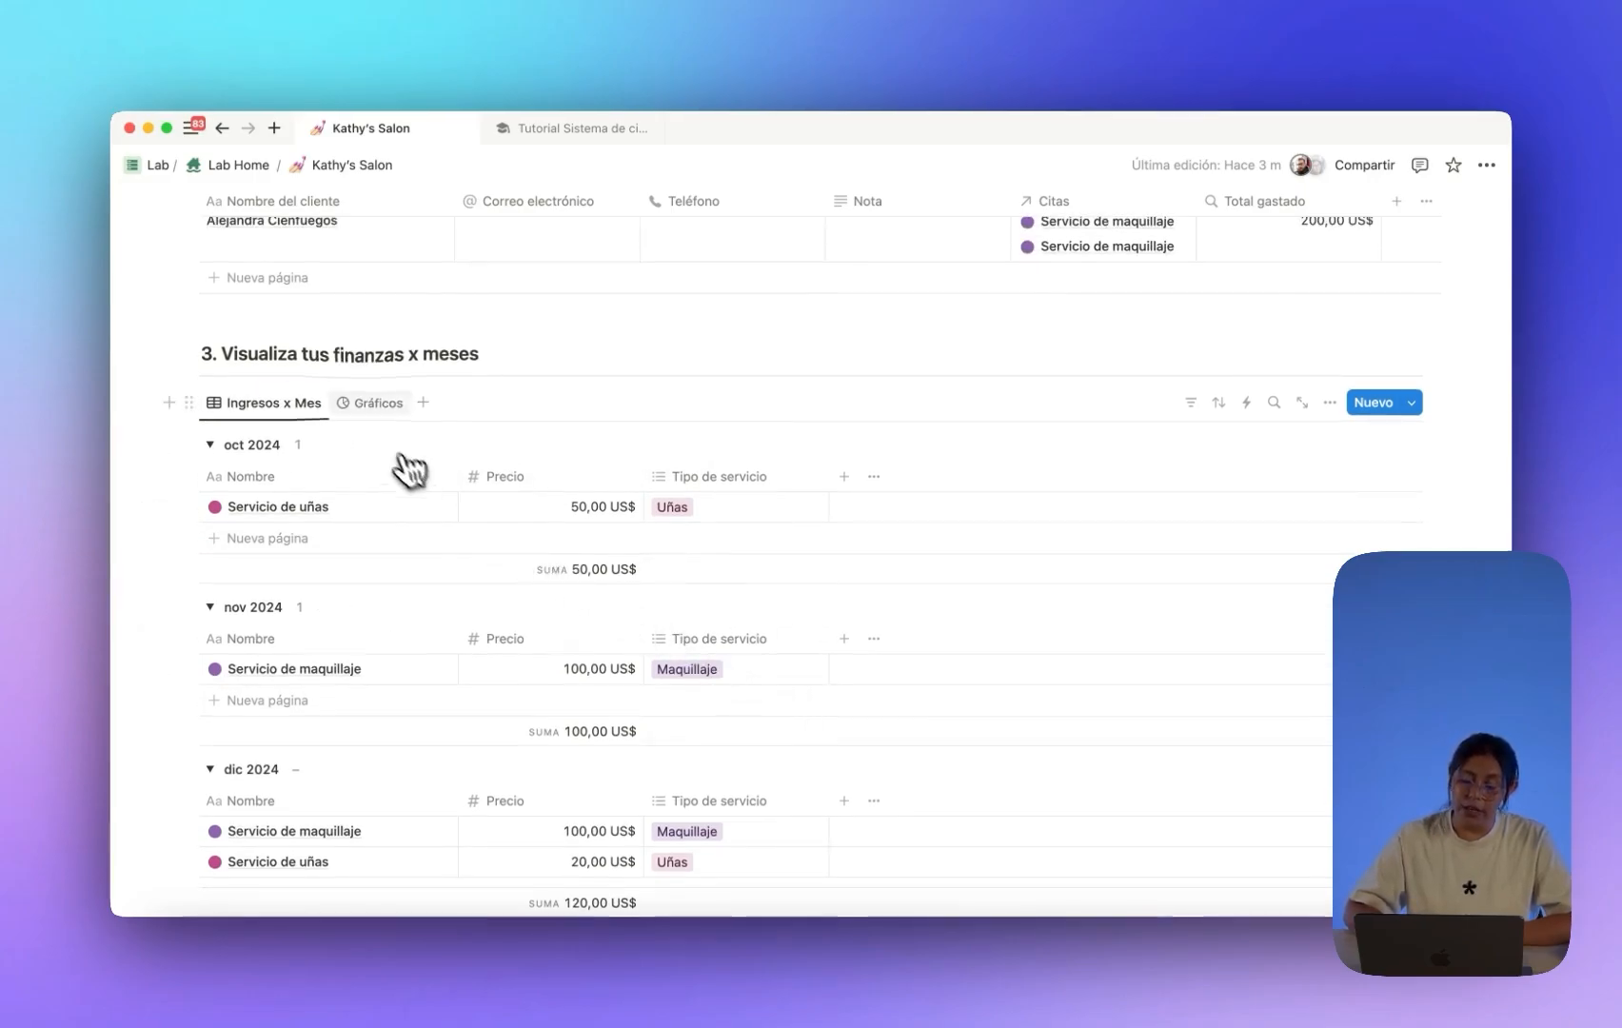
click(369, 404)
click(274, 402)
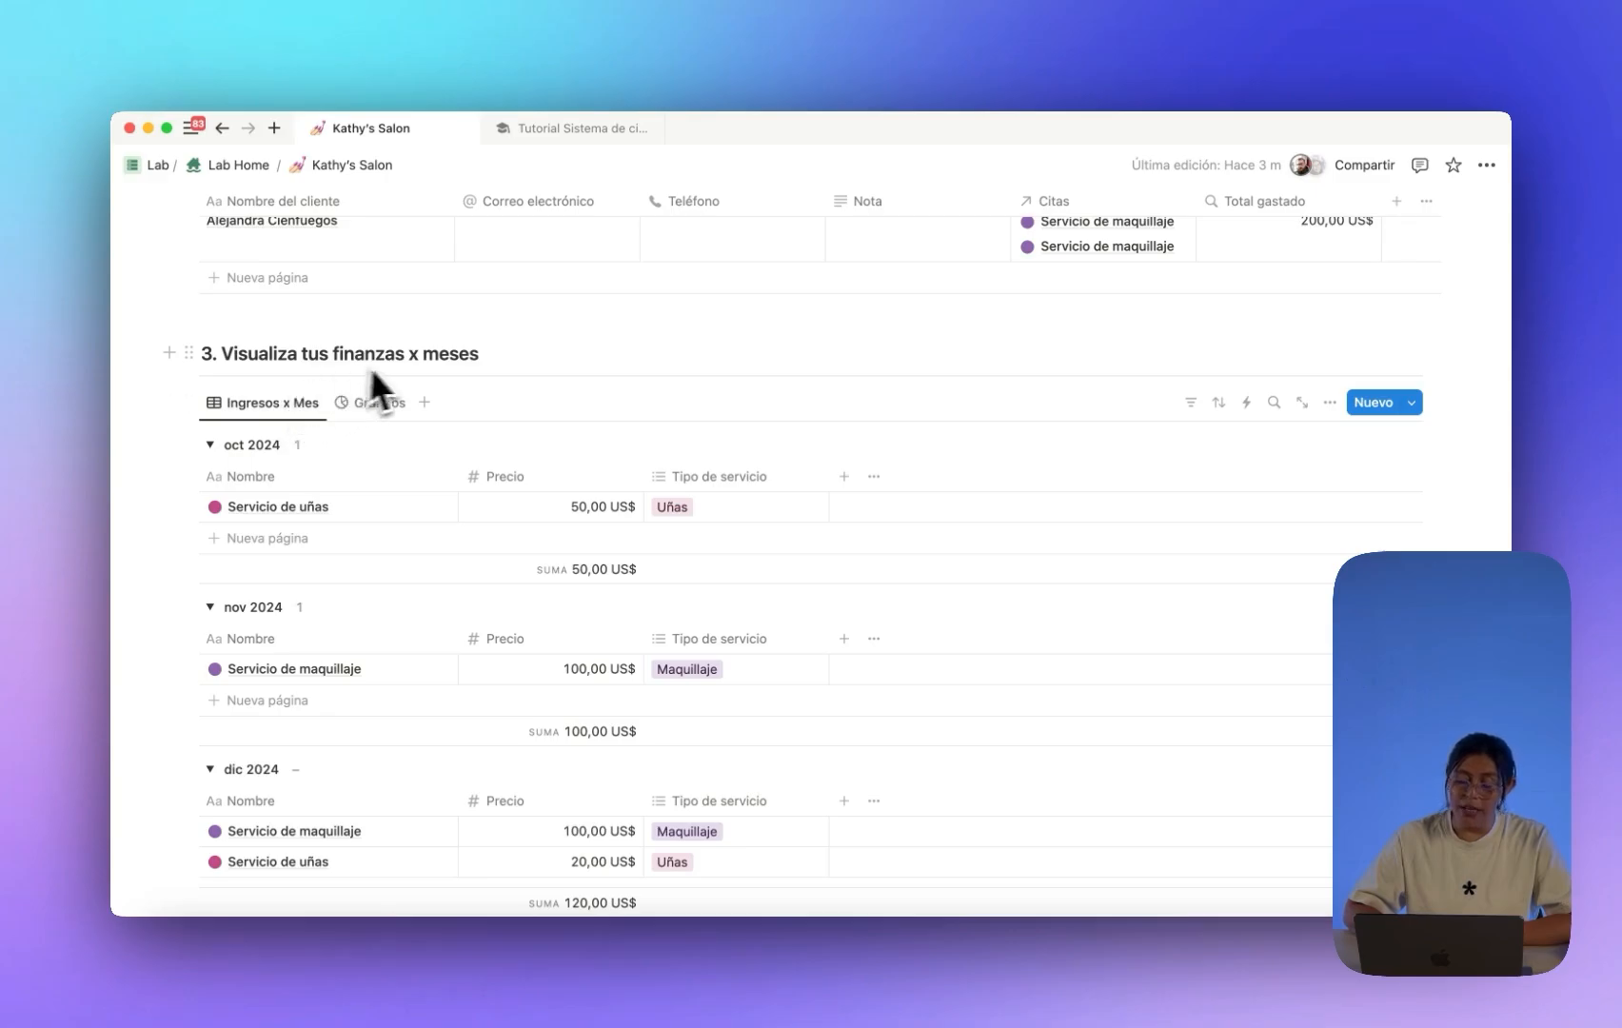
click(404, 402)
scroll(656, 481, up, 5)
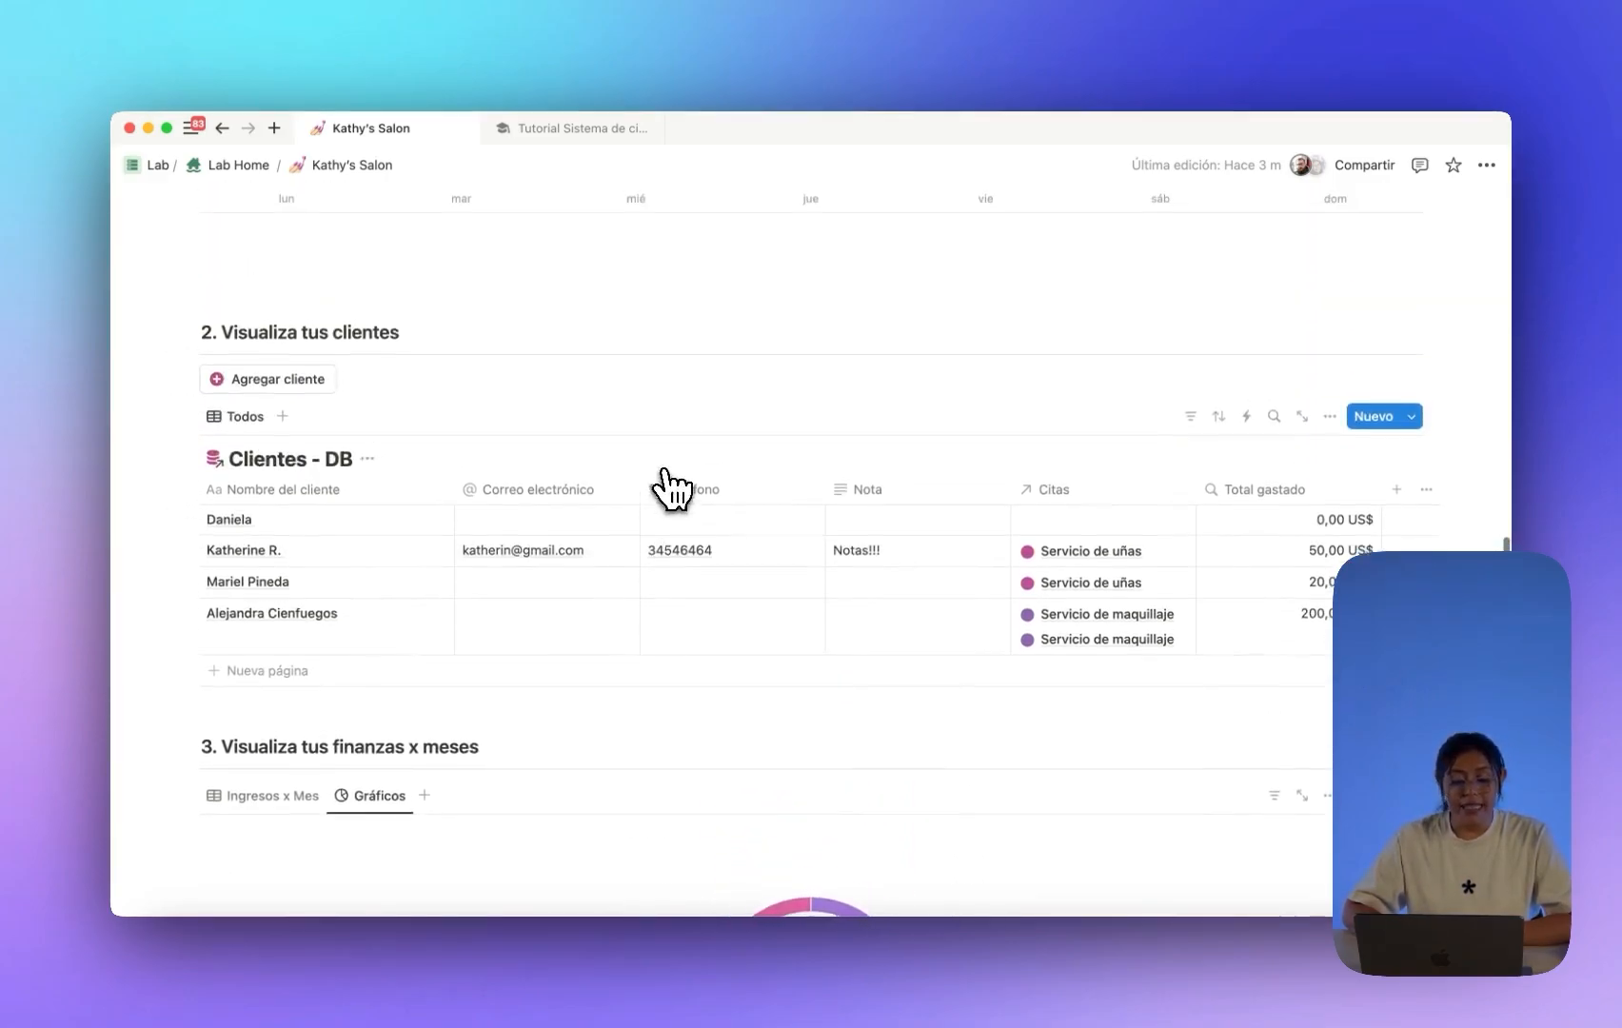
scroll(675, 490, up, 10)
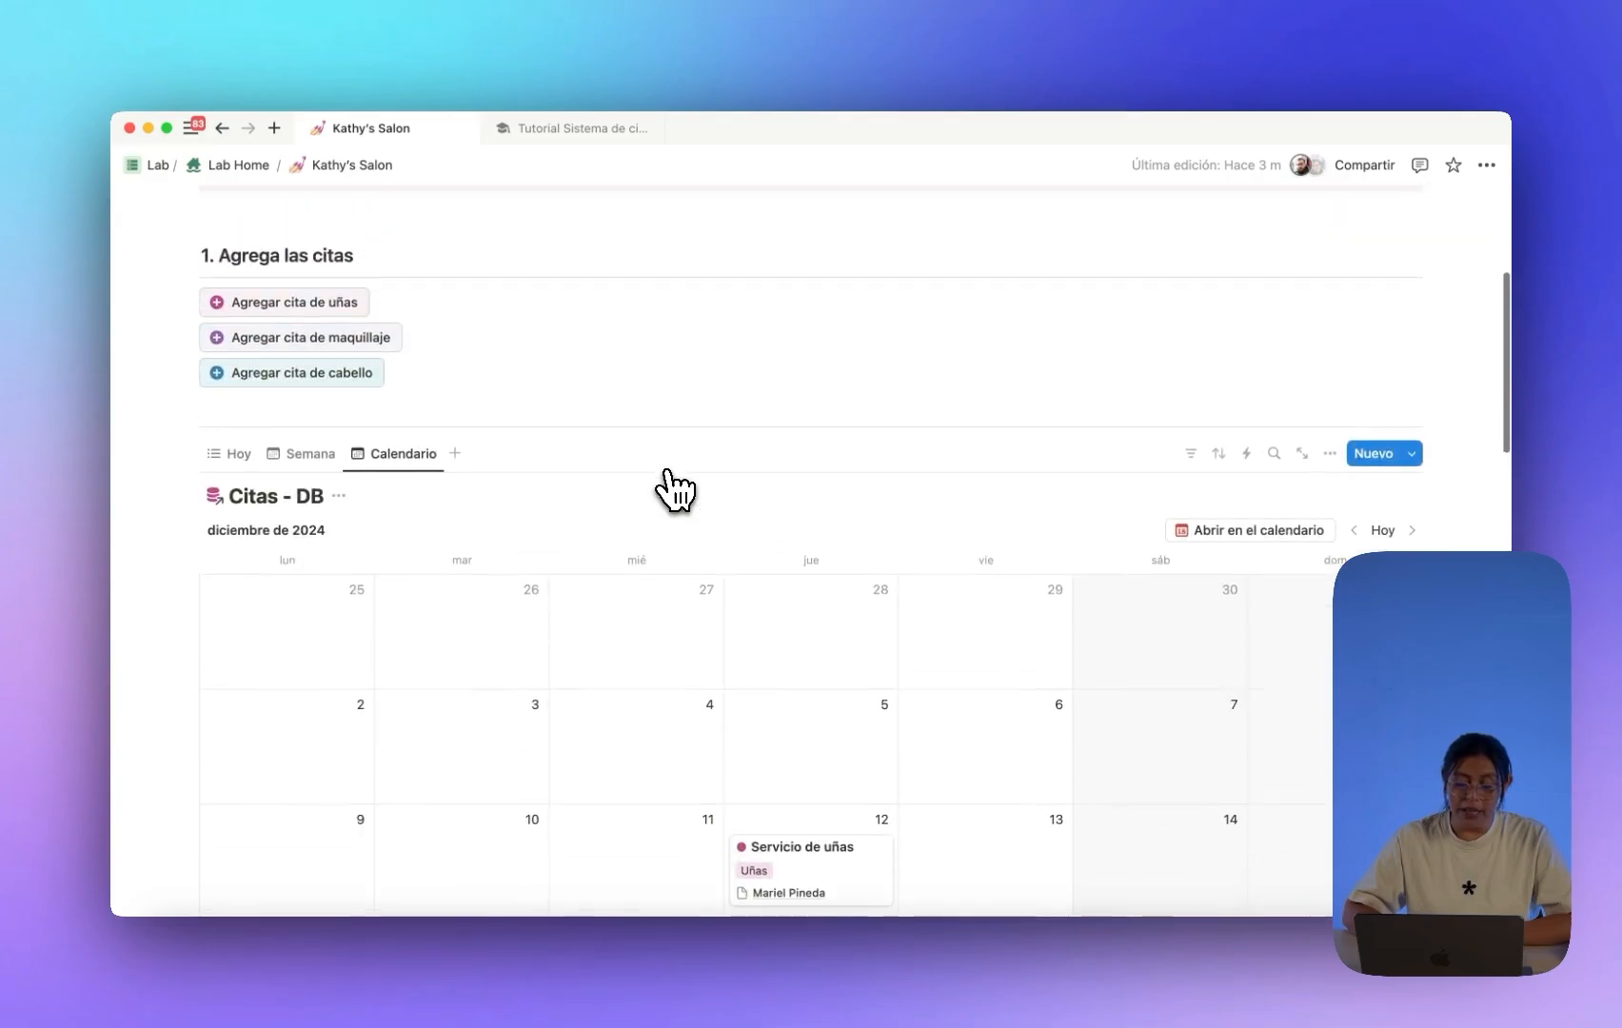
scroll(675, 490, down, 1)
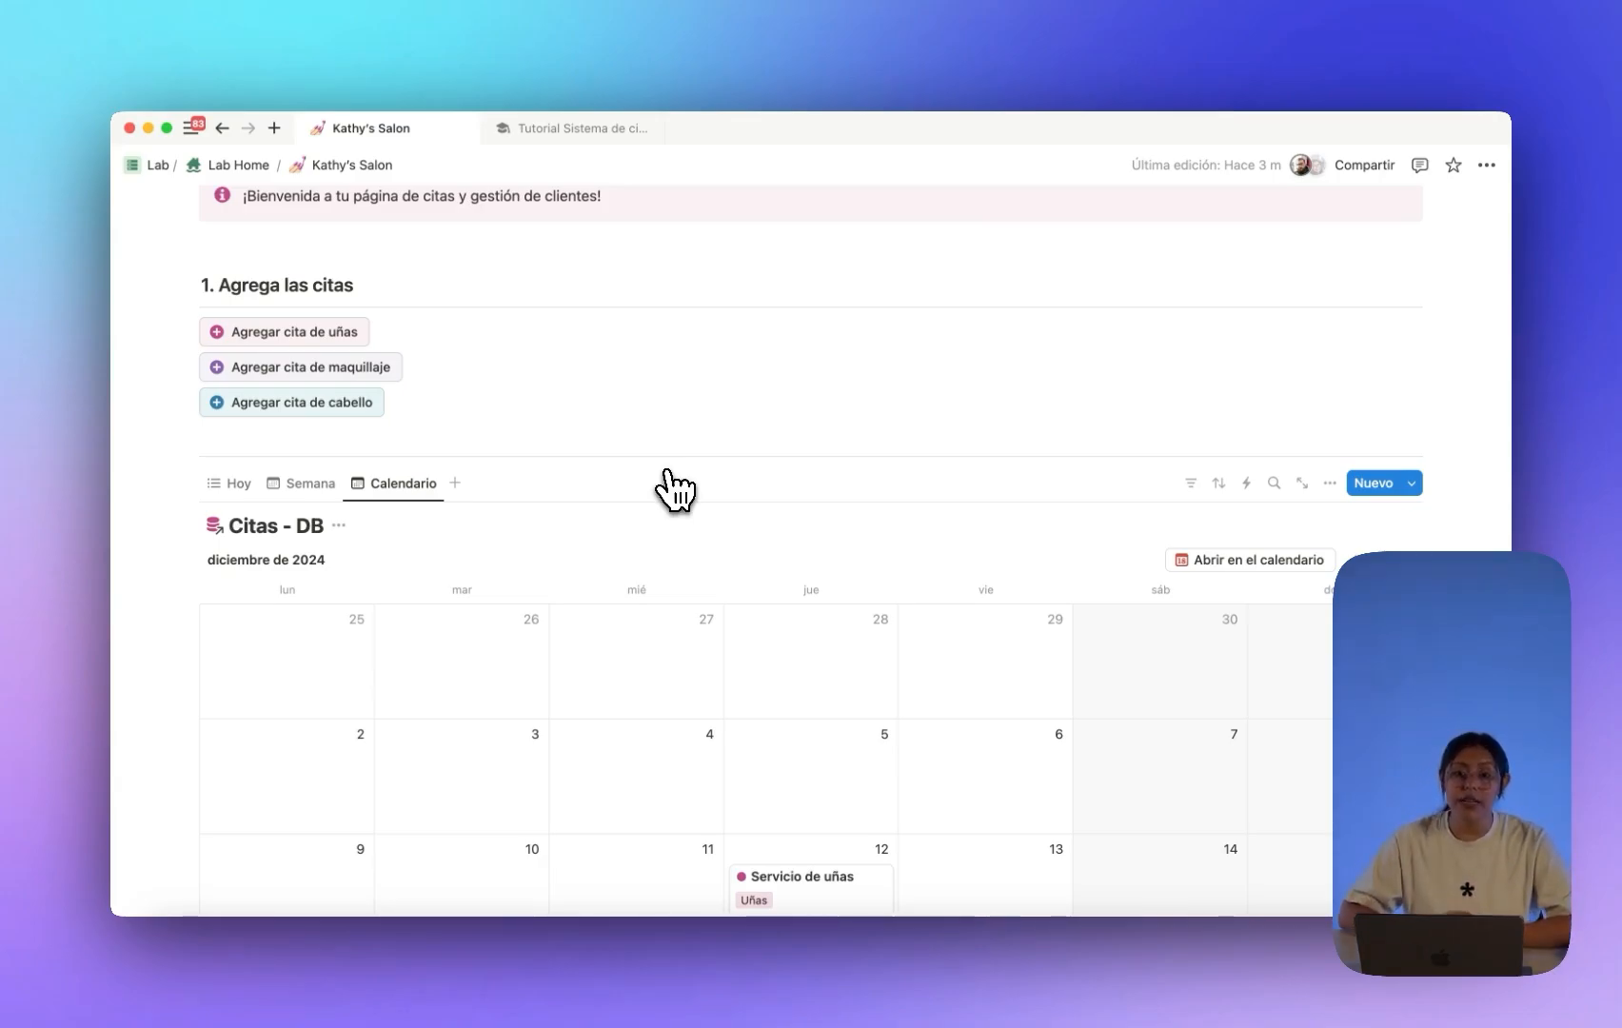
scroll(709, 509, up, 5)
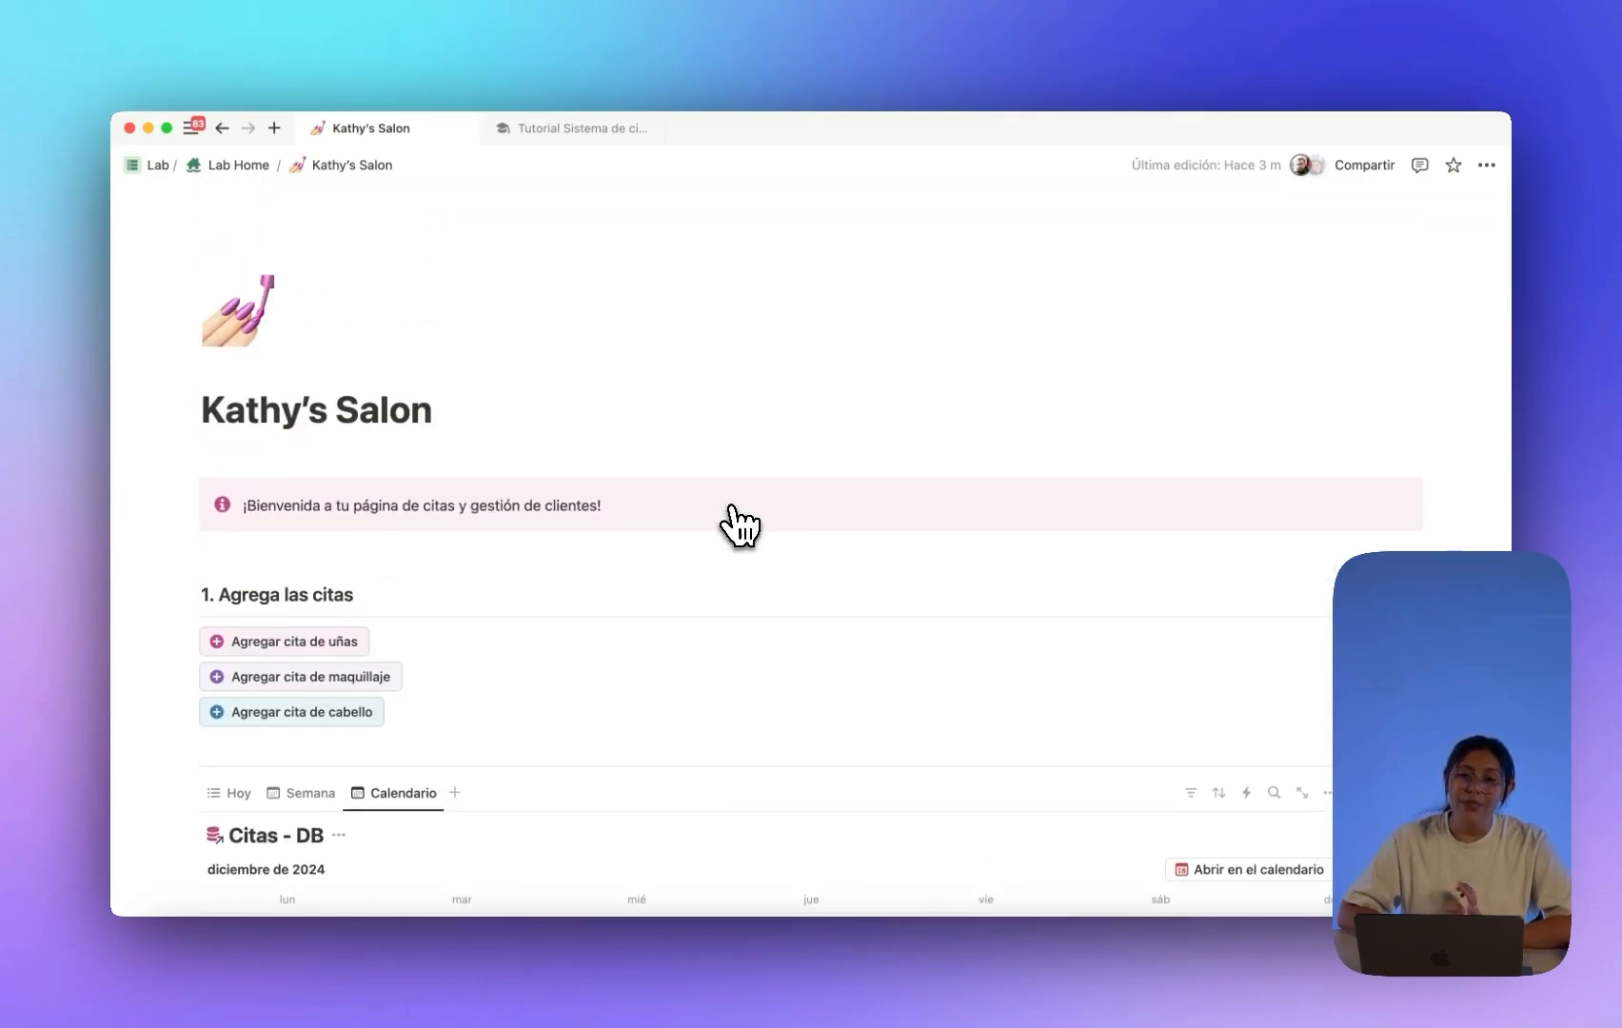